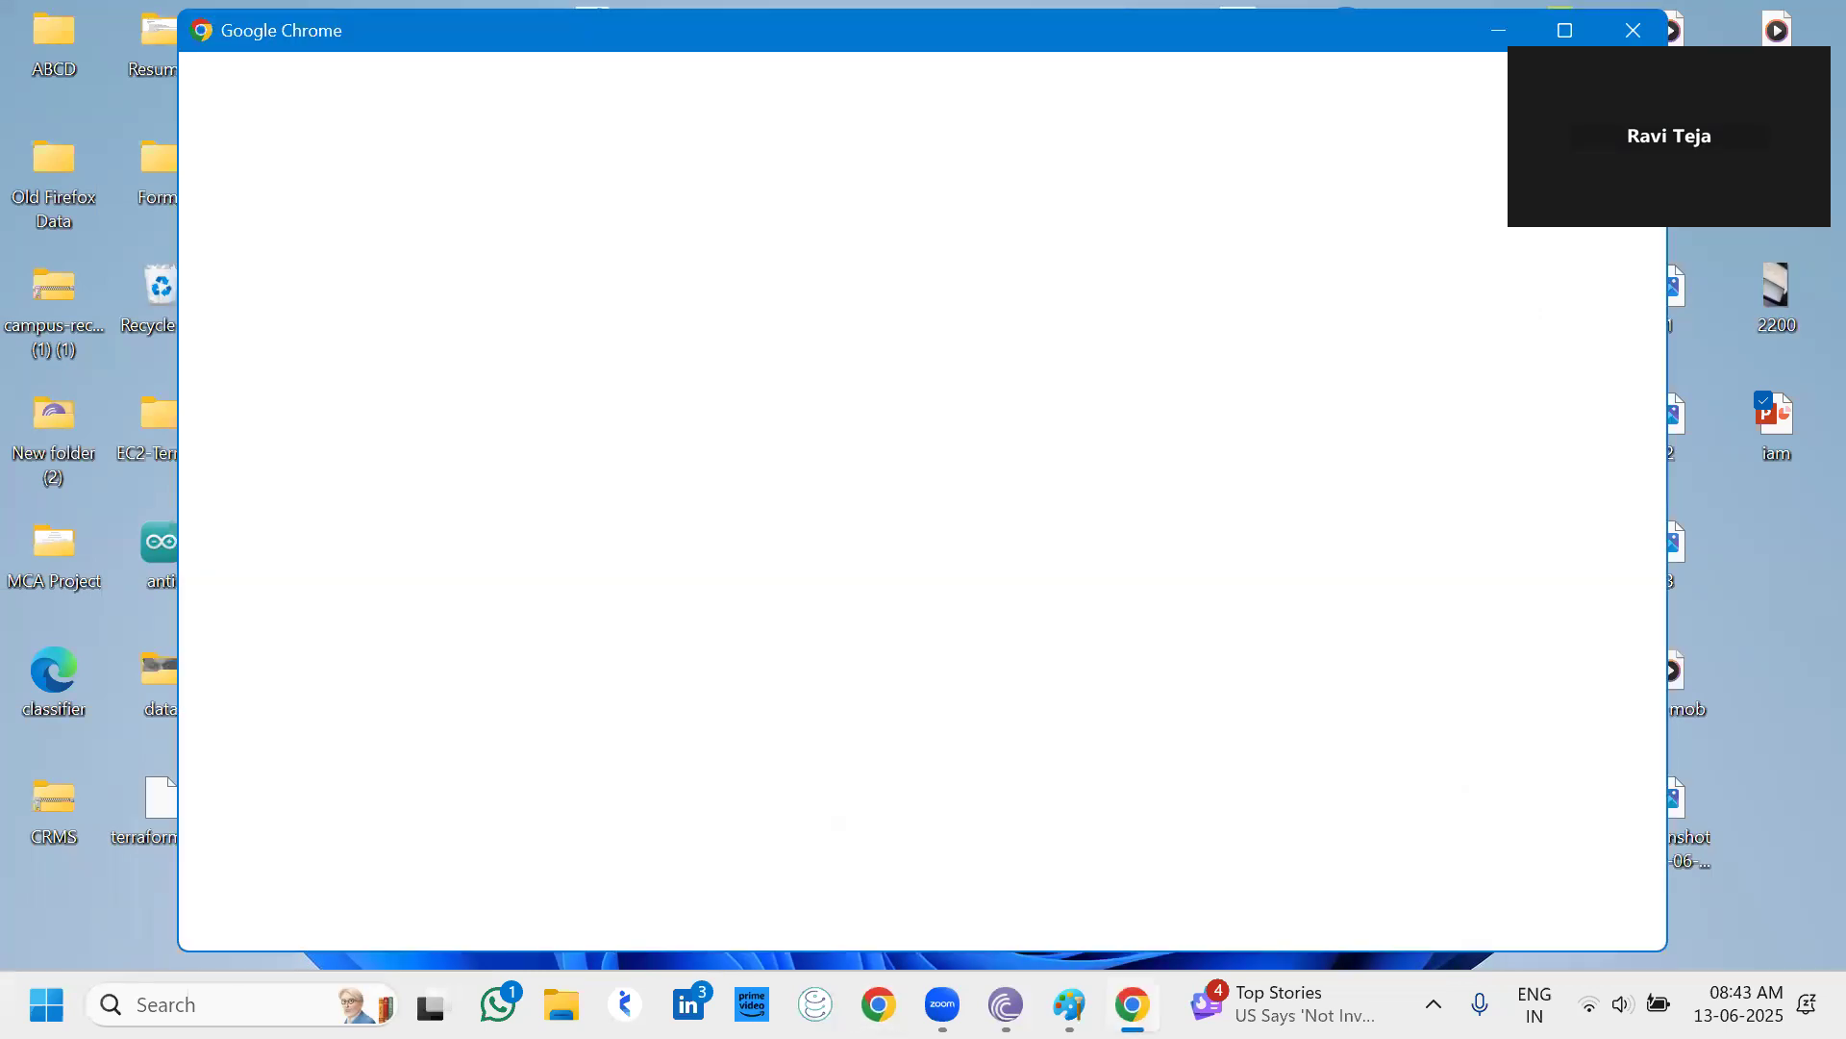
Open a Chrome window with the Work profile and maximize it.
scroll(973, 635, "down", 2)
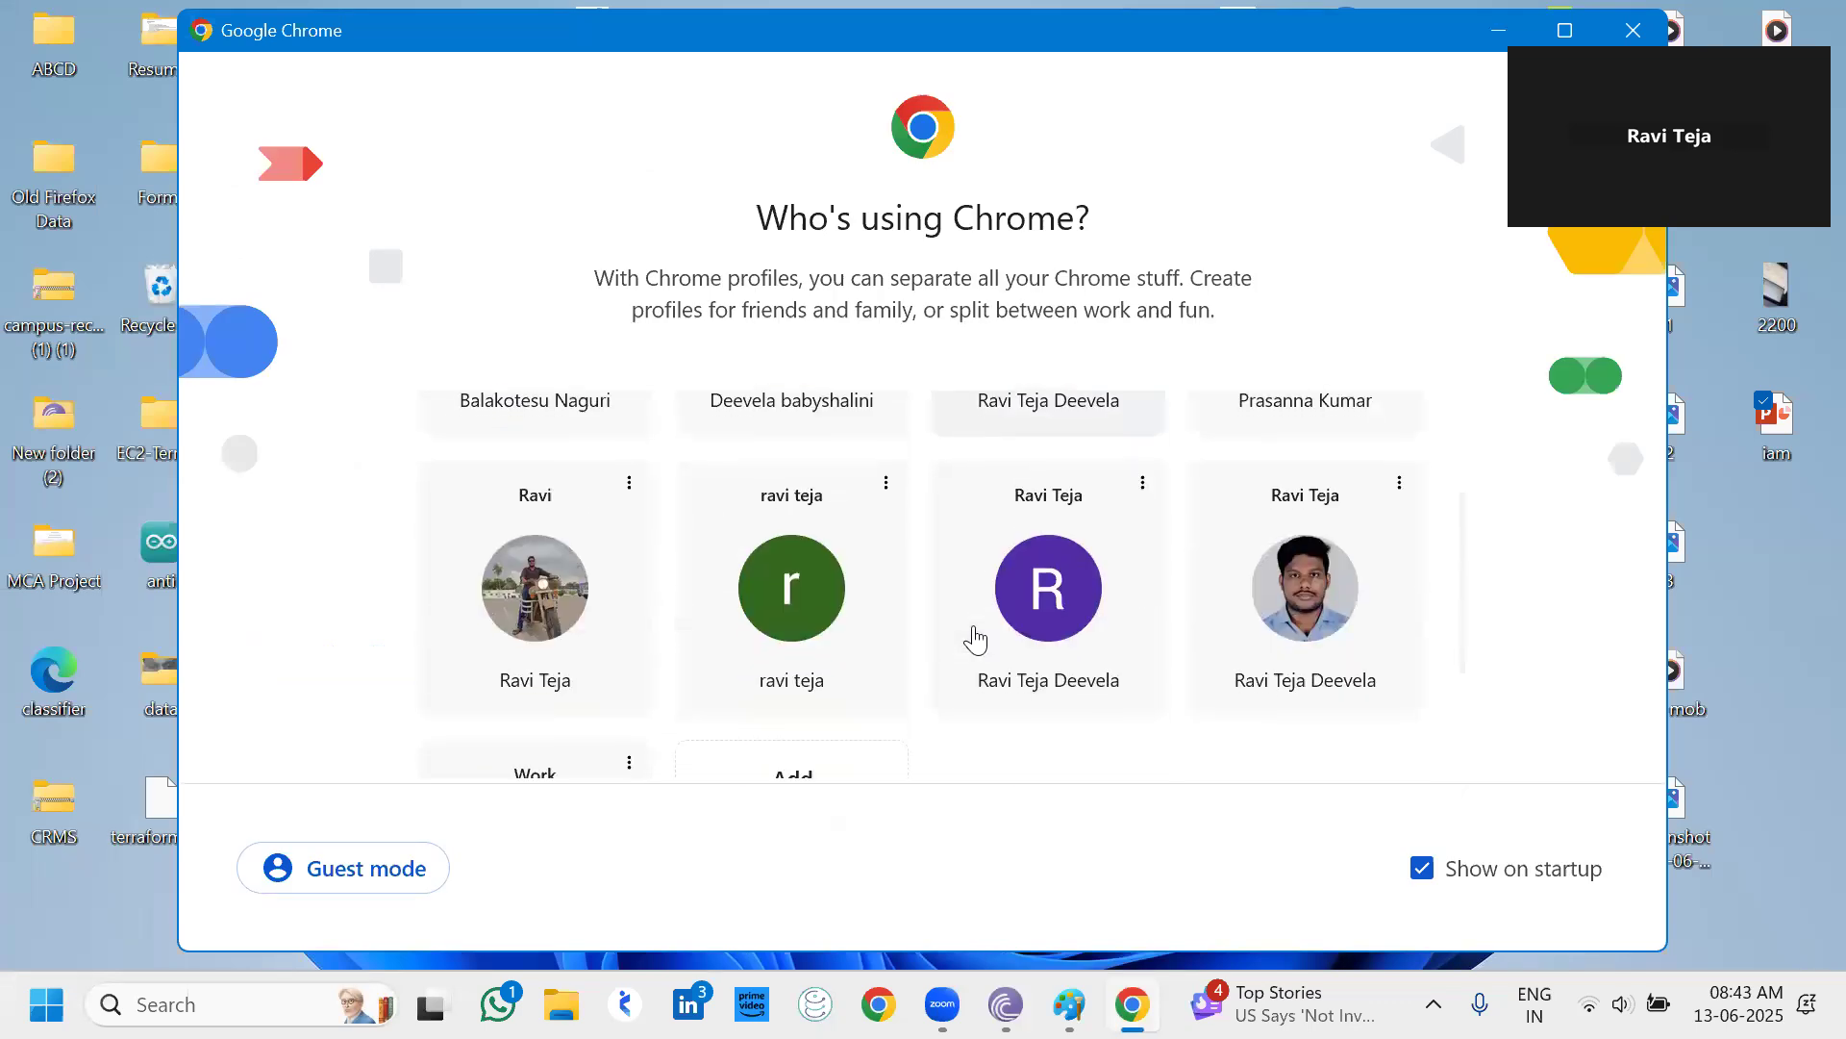
left_click(809, 591)
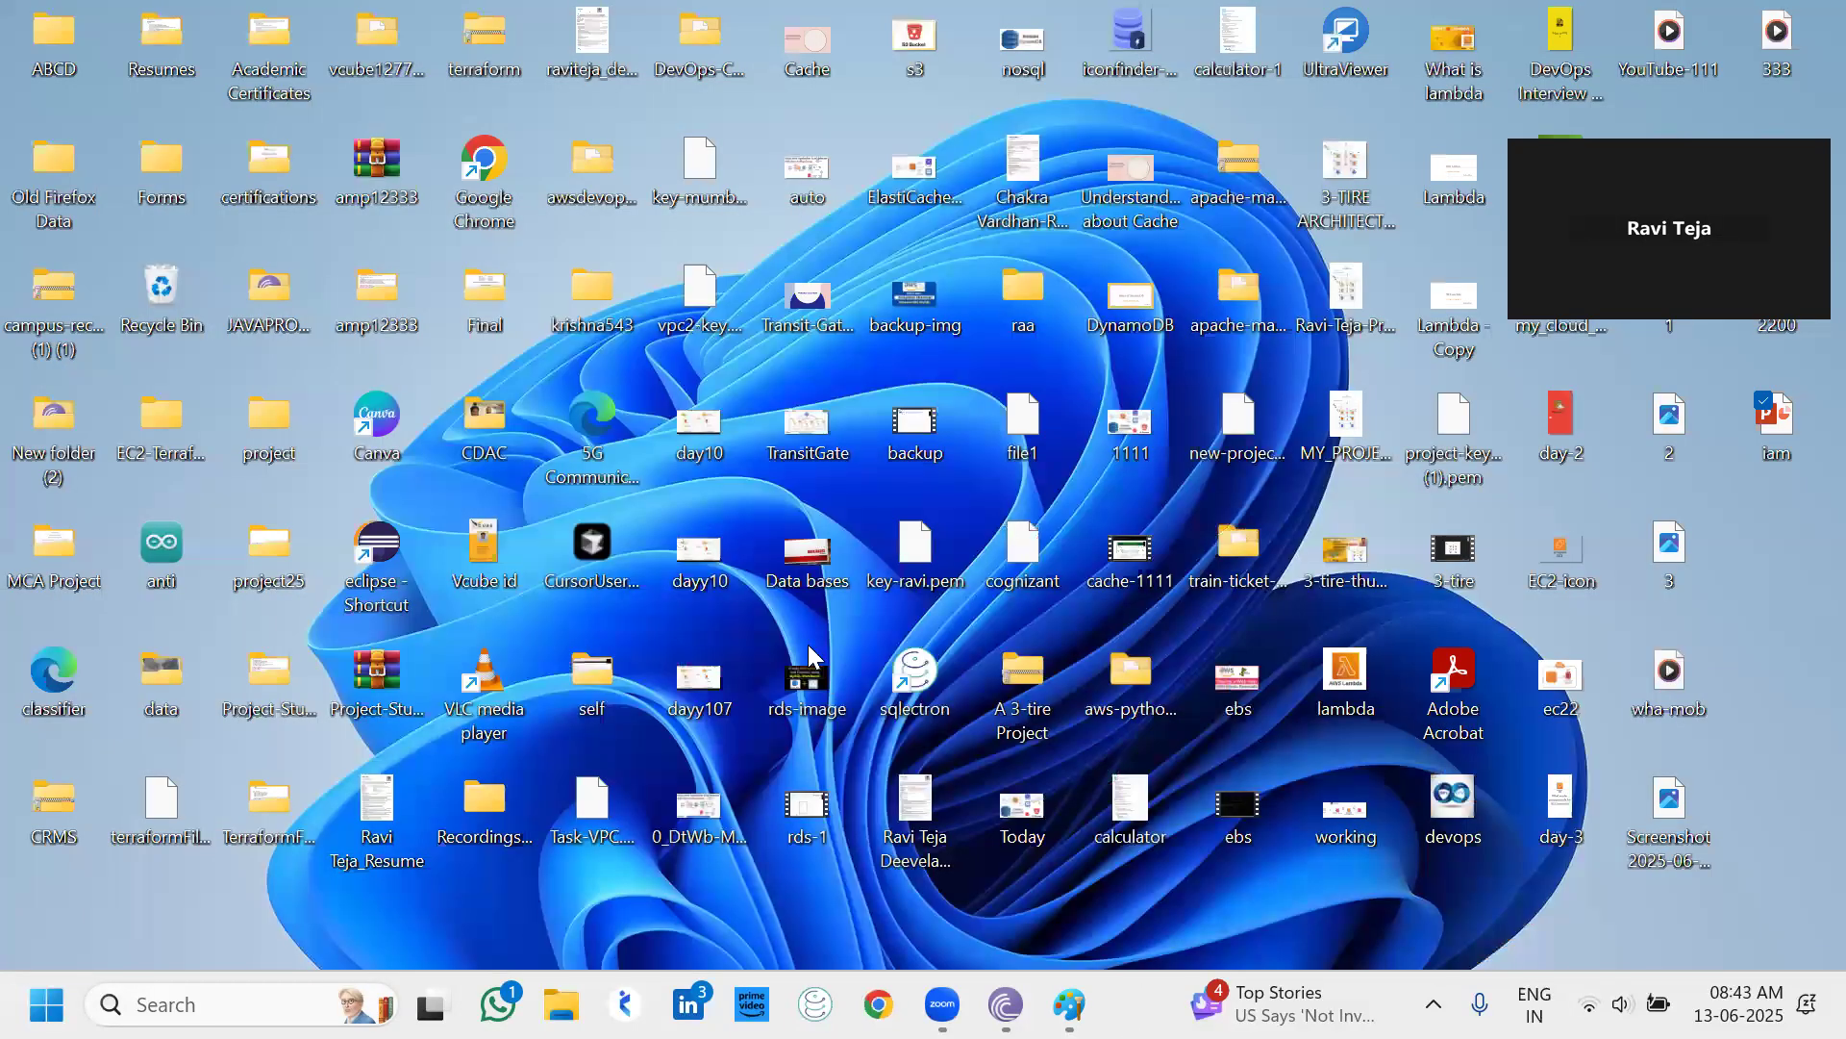
scroll(808, 644, "down", 5)
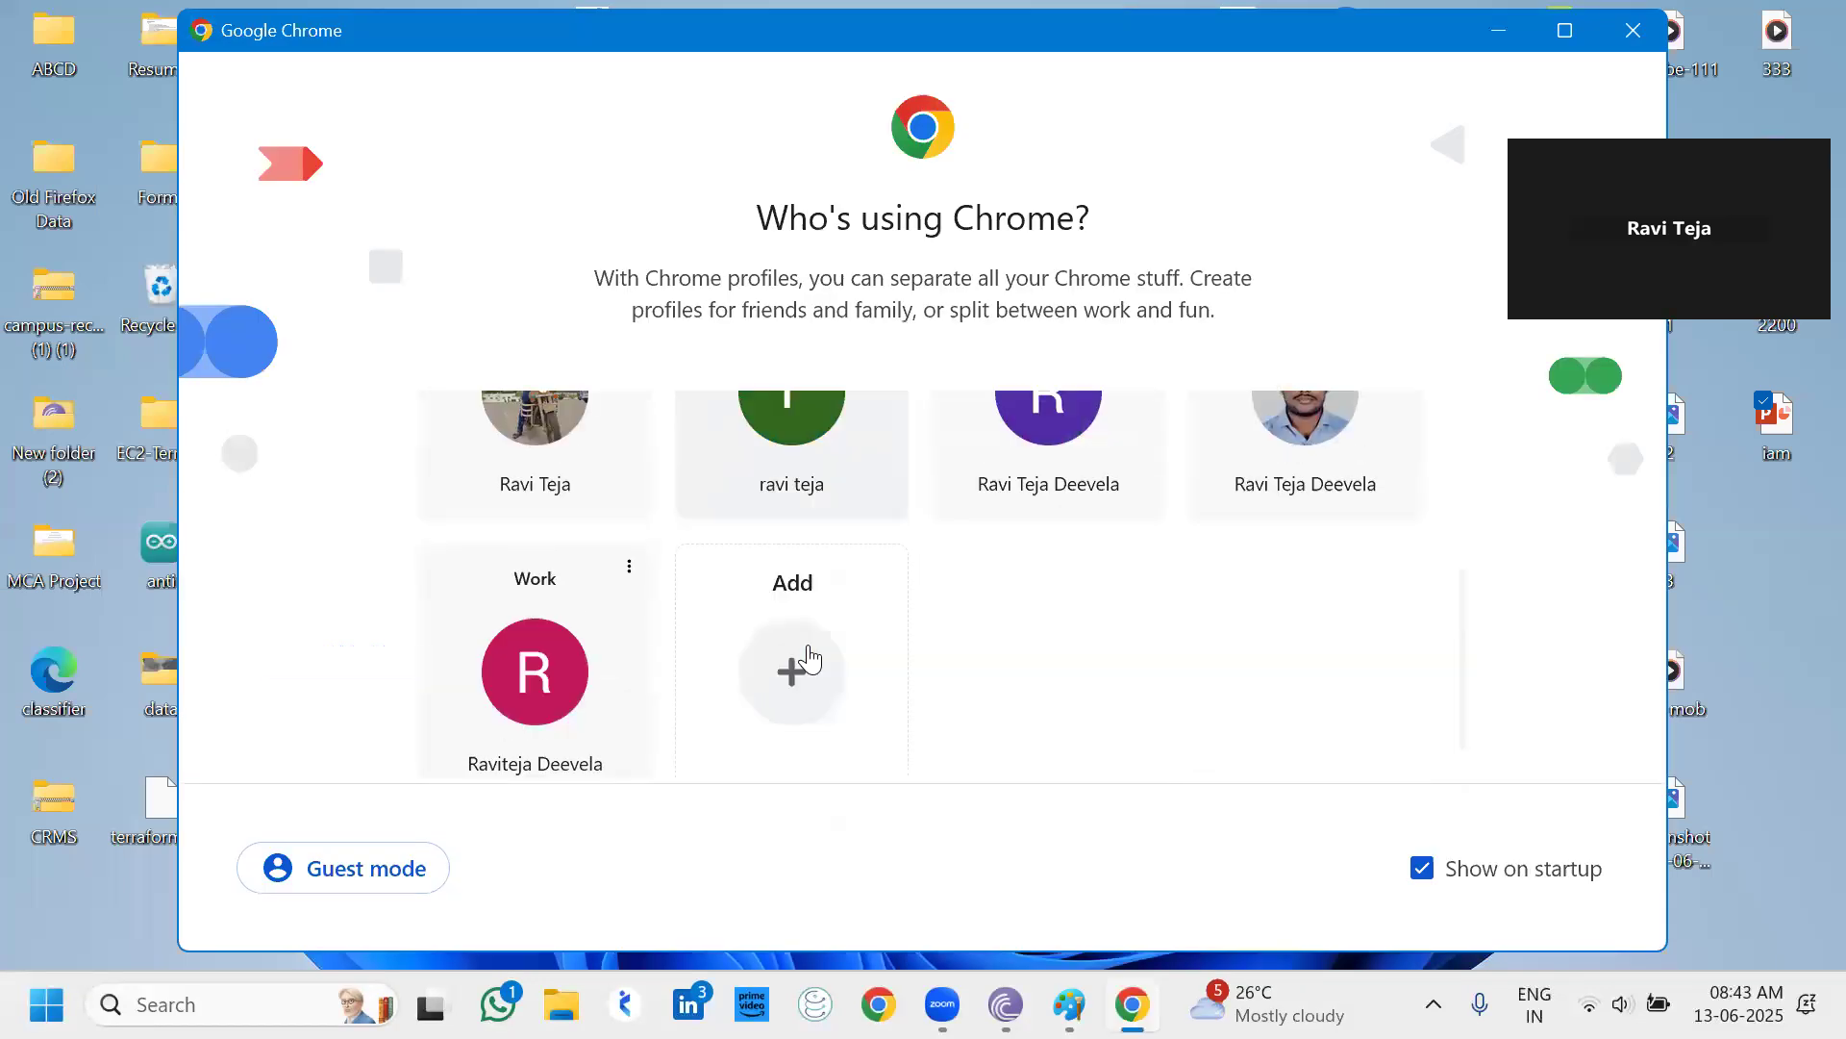
left_click(504, 651)
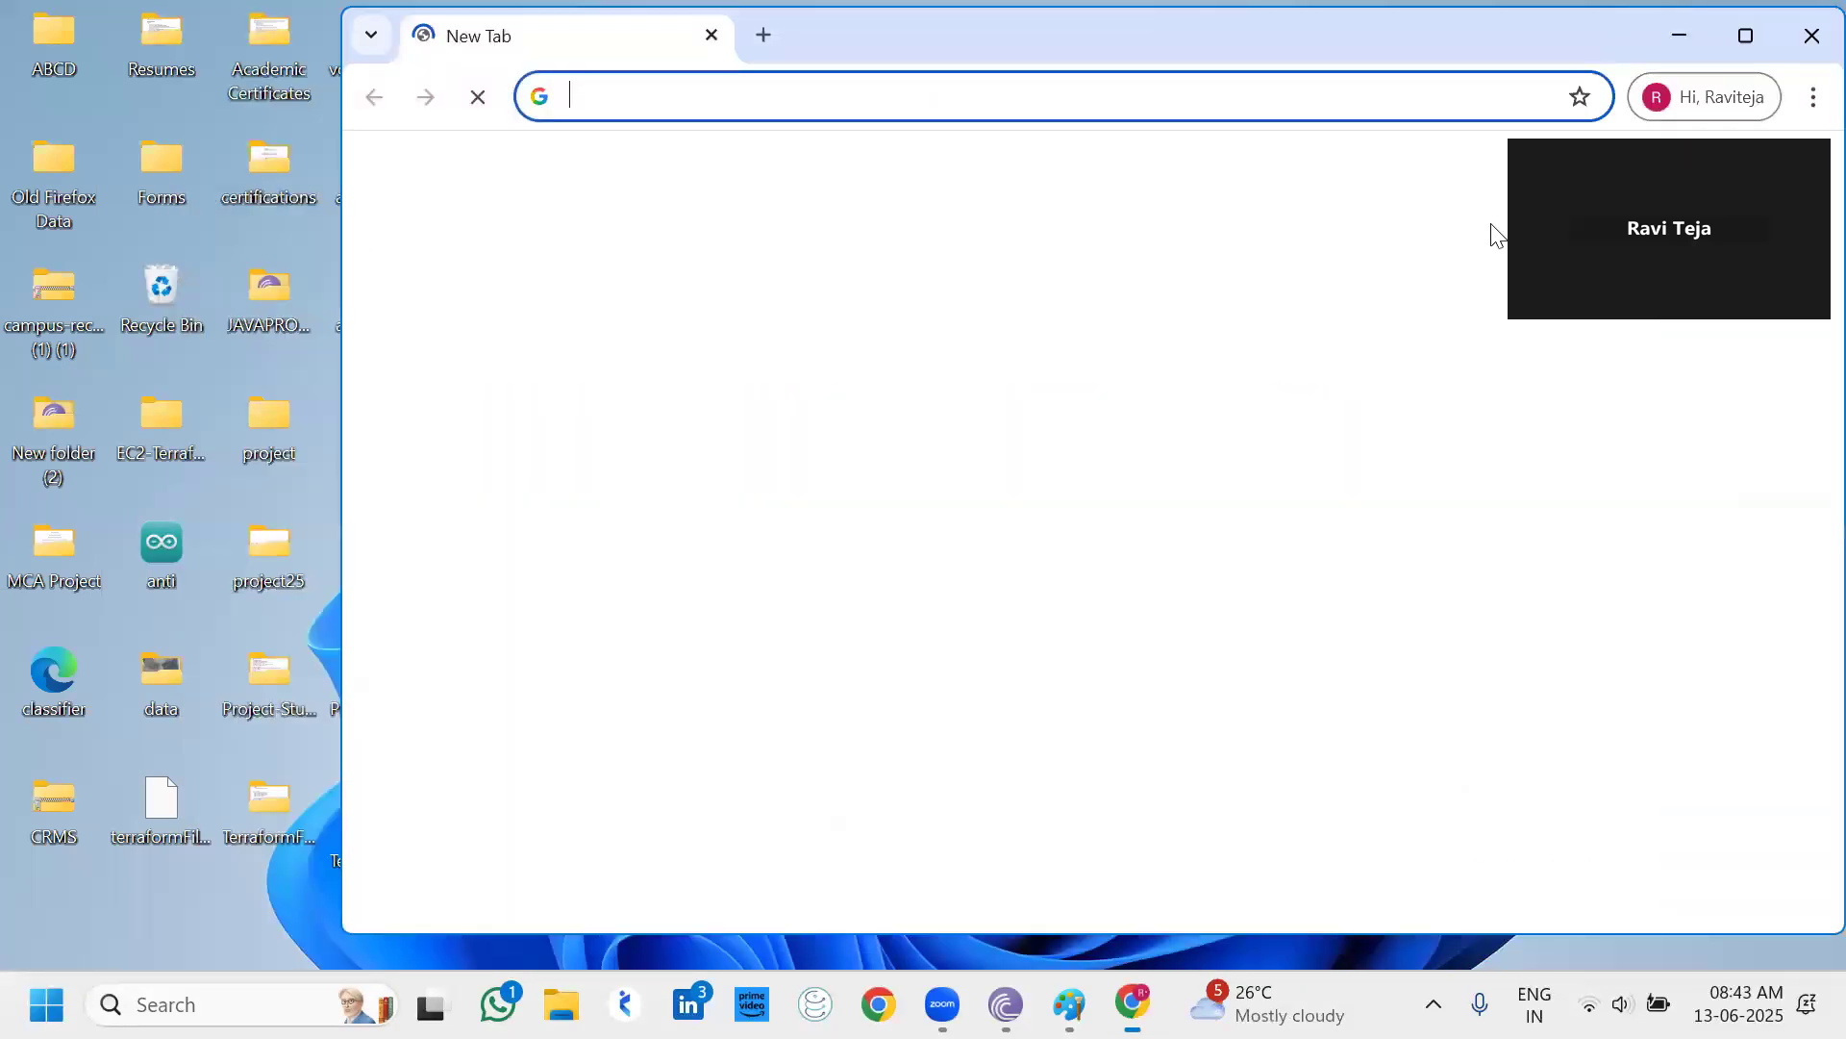
left_click(1746, 29)
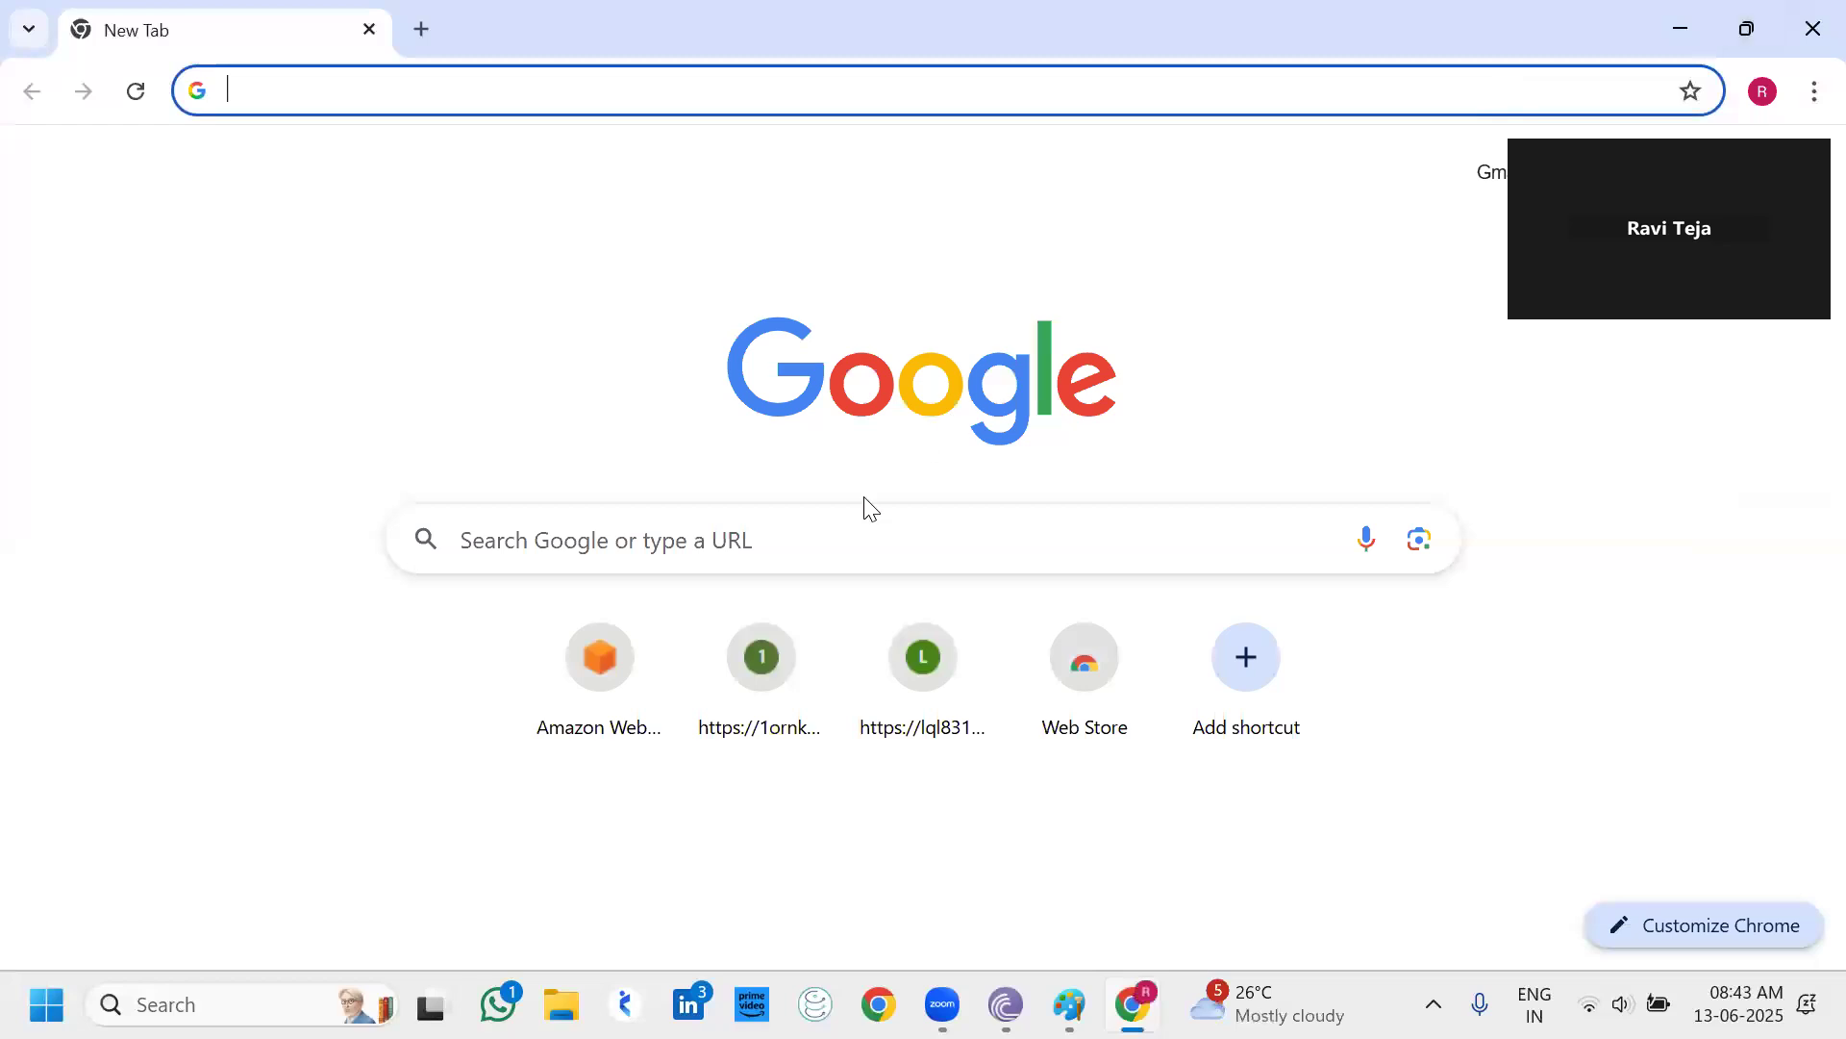
Search Google for "aws console", open the AWS site from the results and go to its console sign-in page.
left_click(841, 520)
left_click(711, 582)
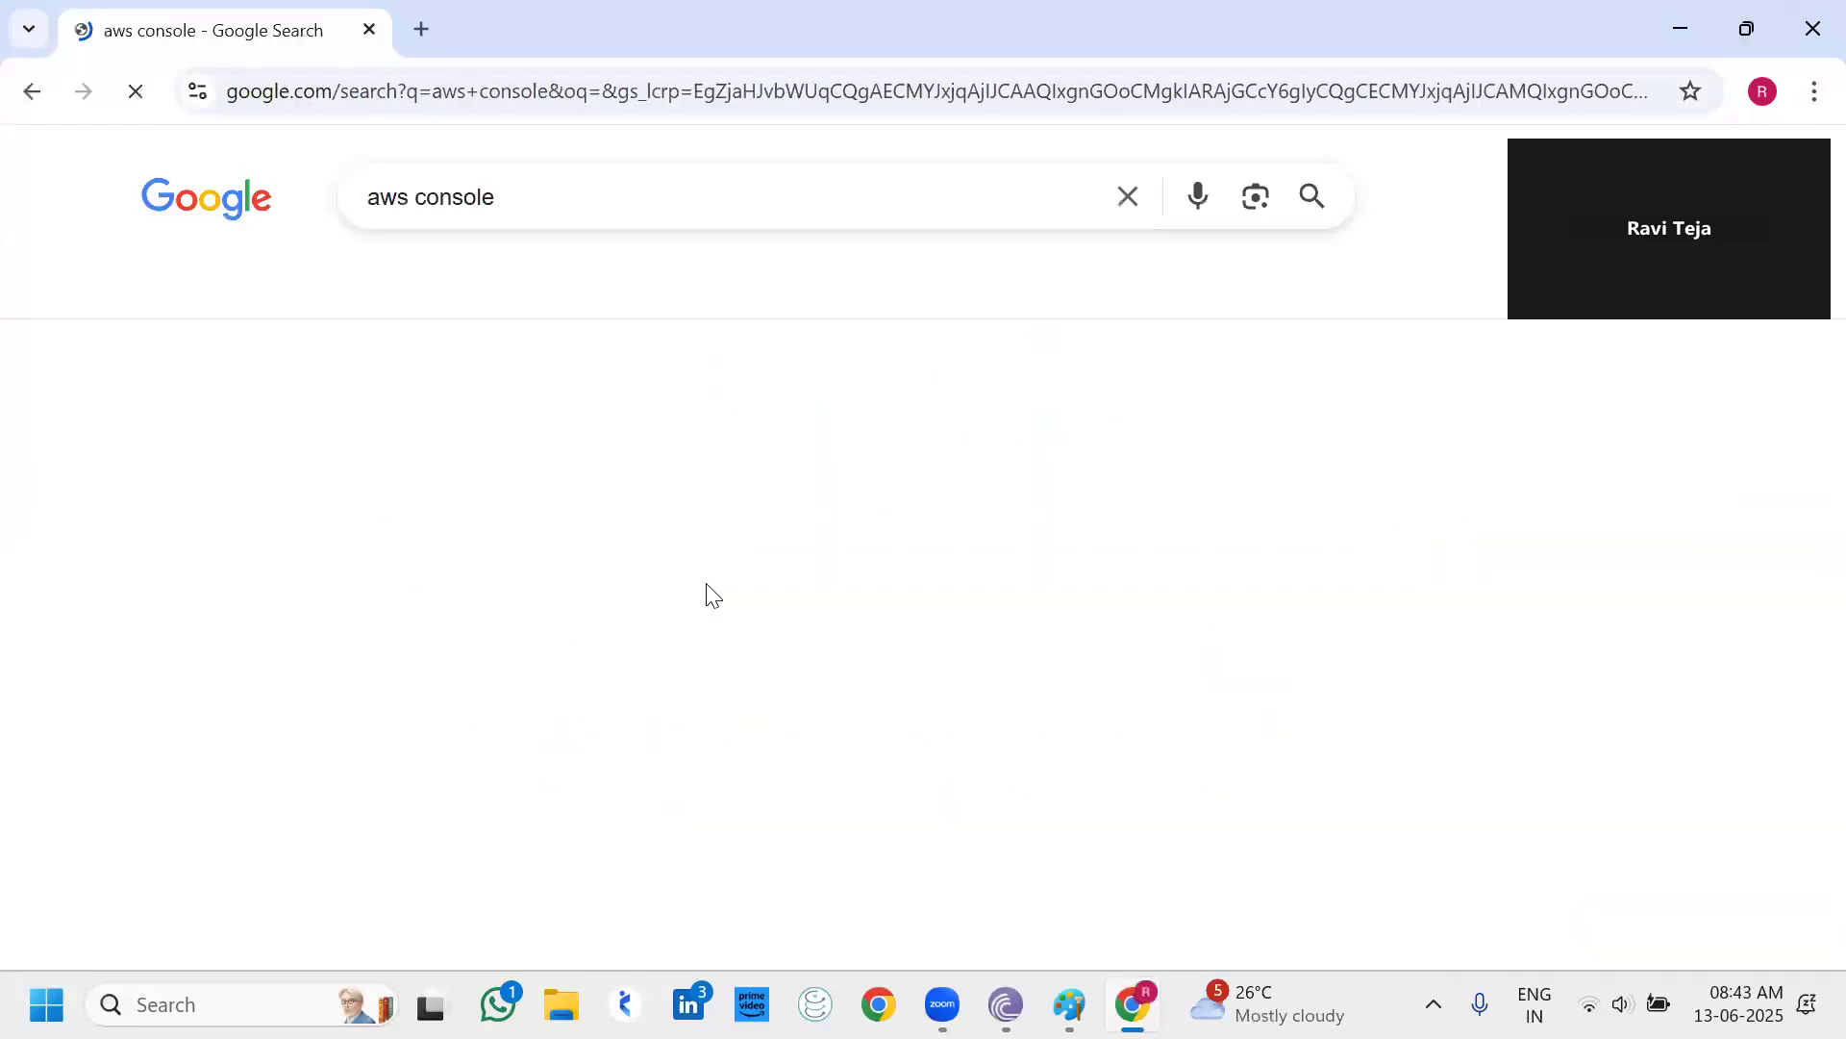
left_click(398, 481)
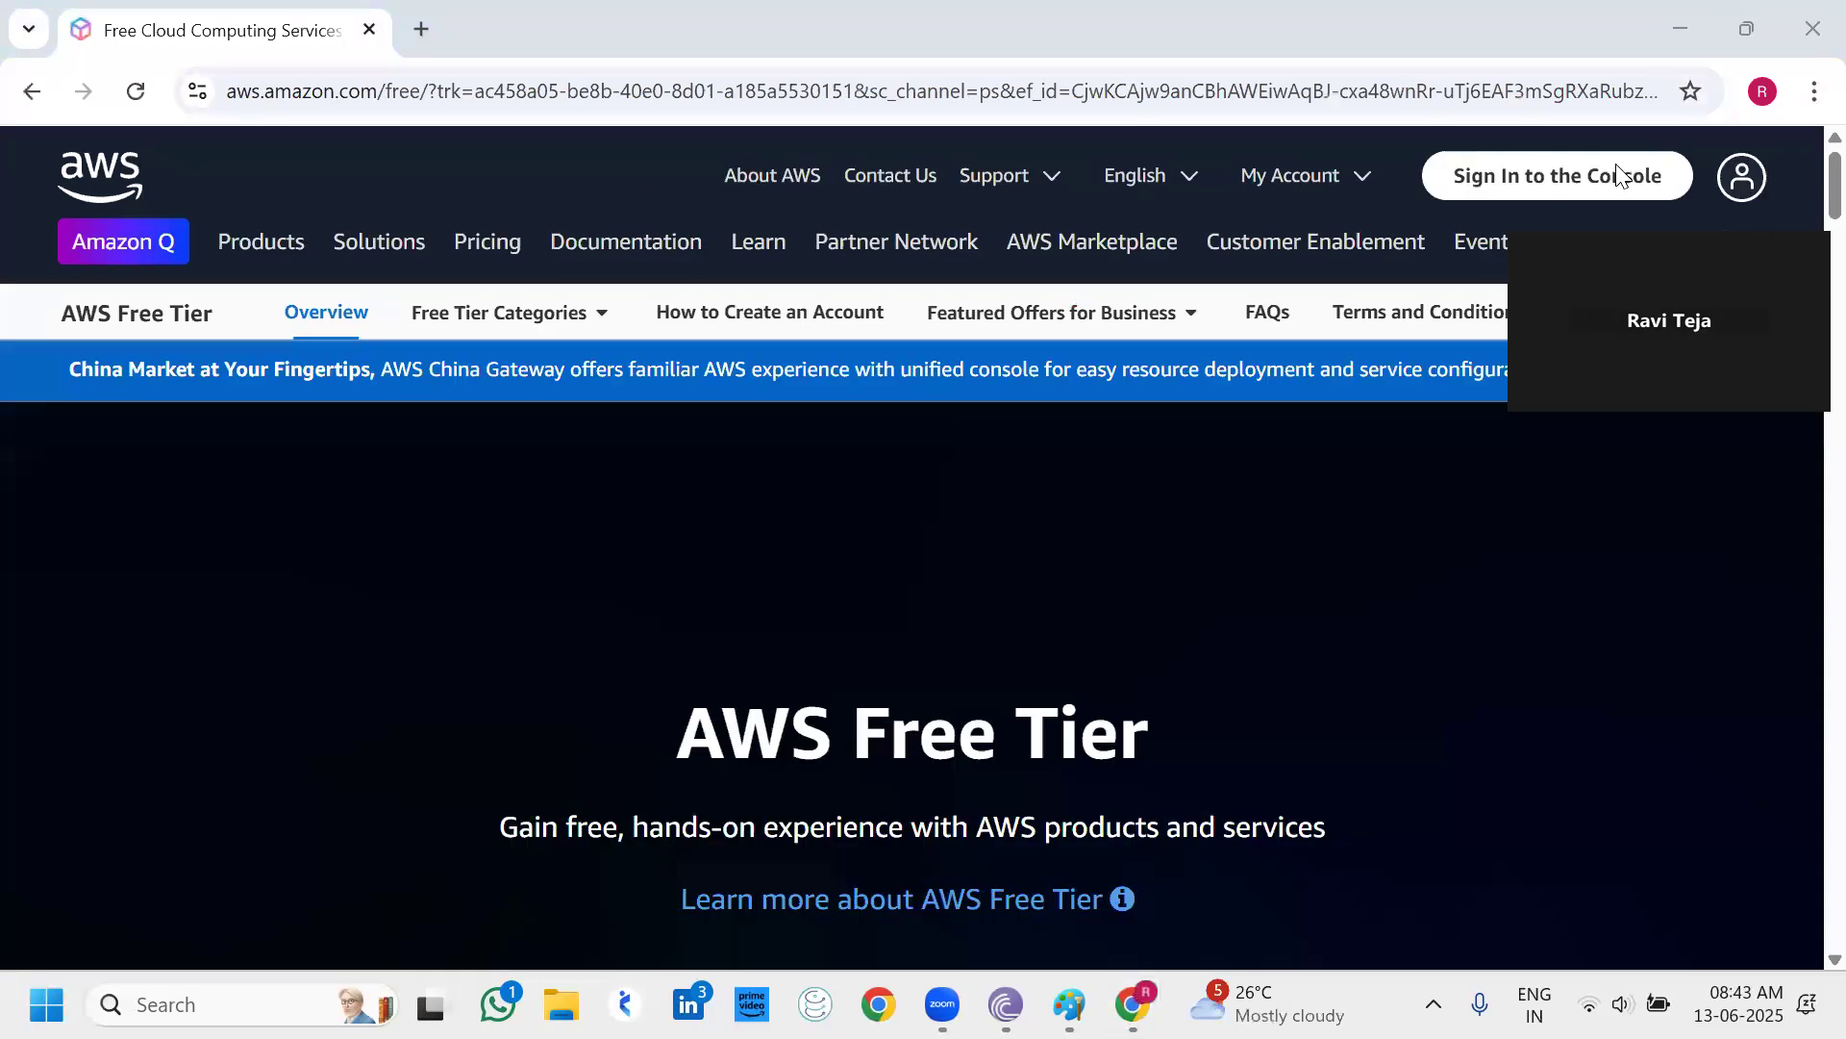
left_click(1617, 174)
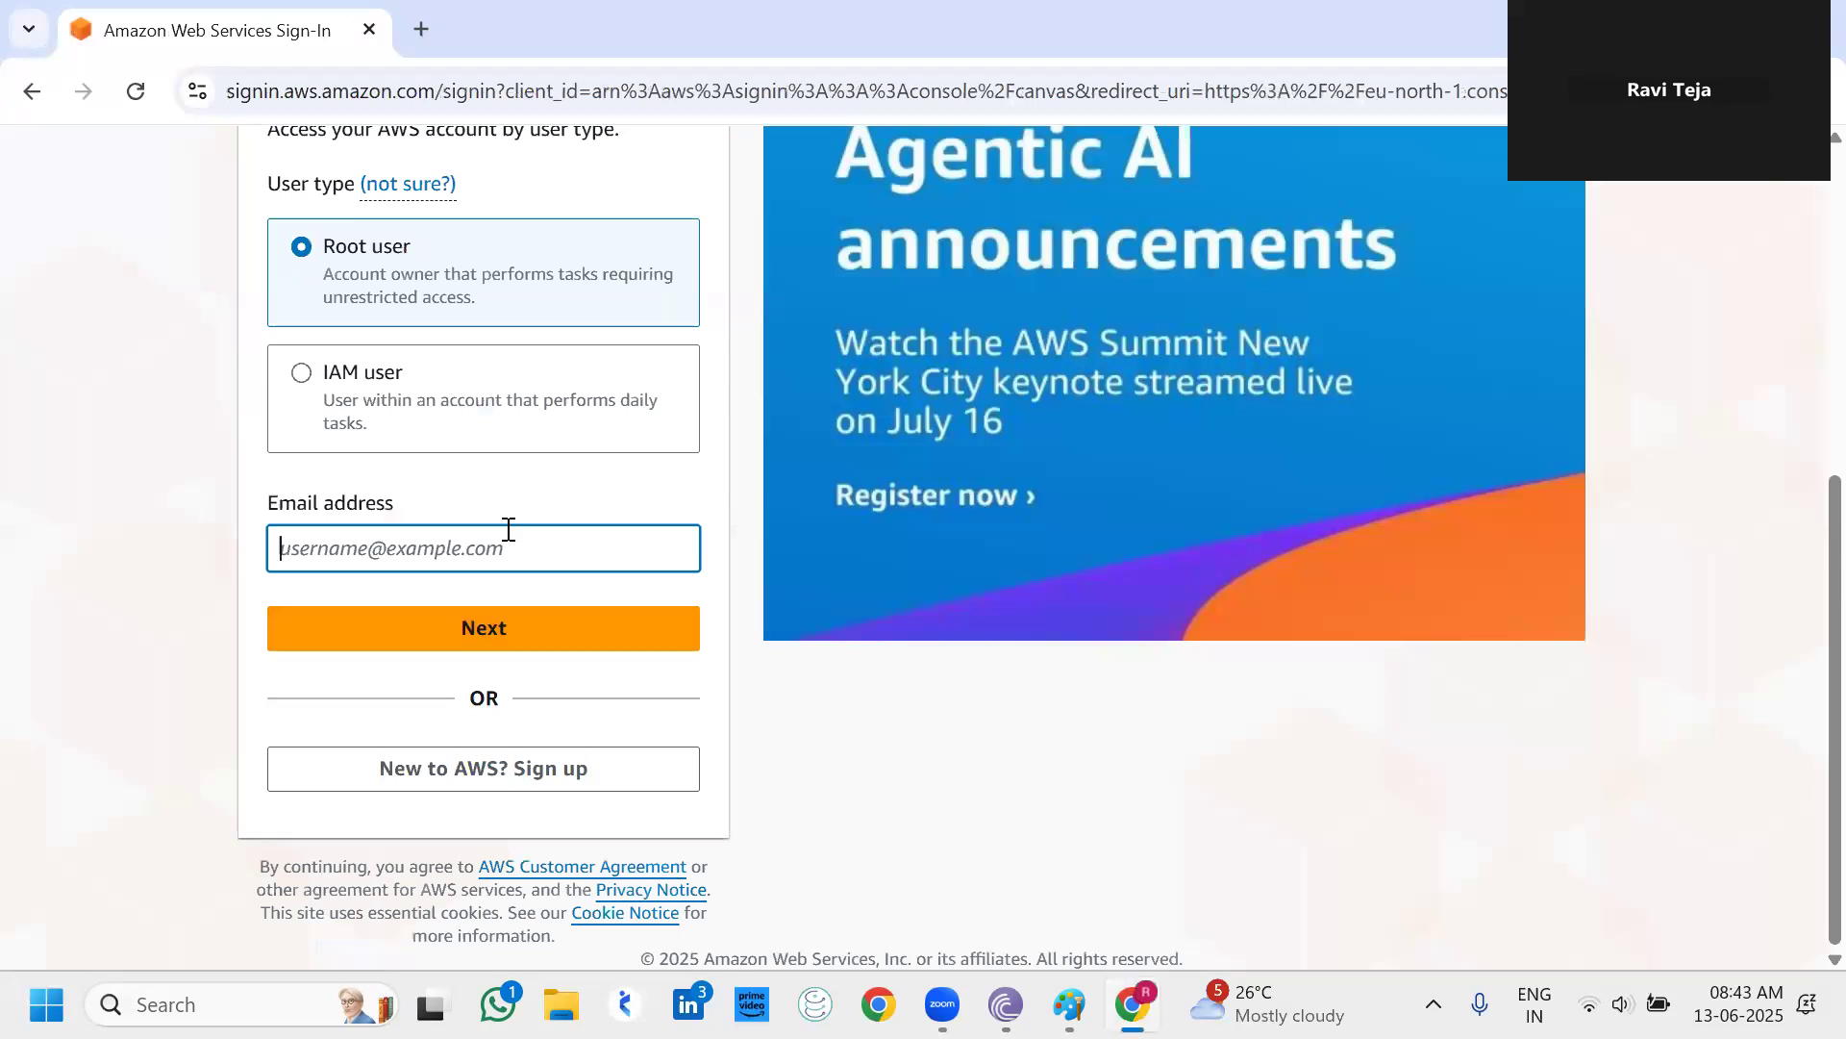
Sign in to AWS as root user with the account's e-mail address and password.
left_click(507, 529)
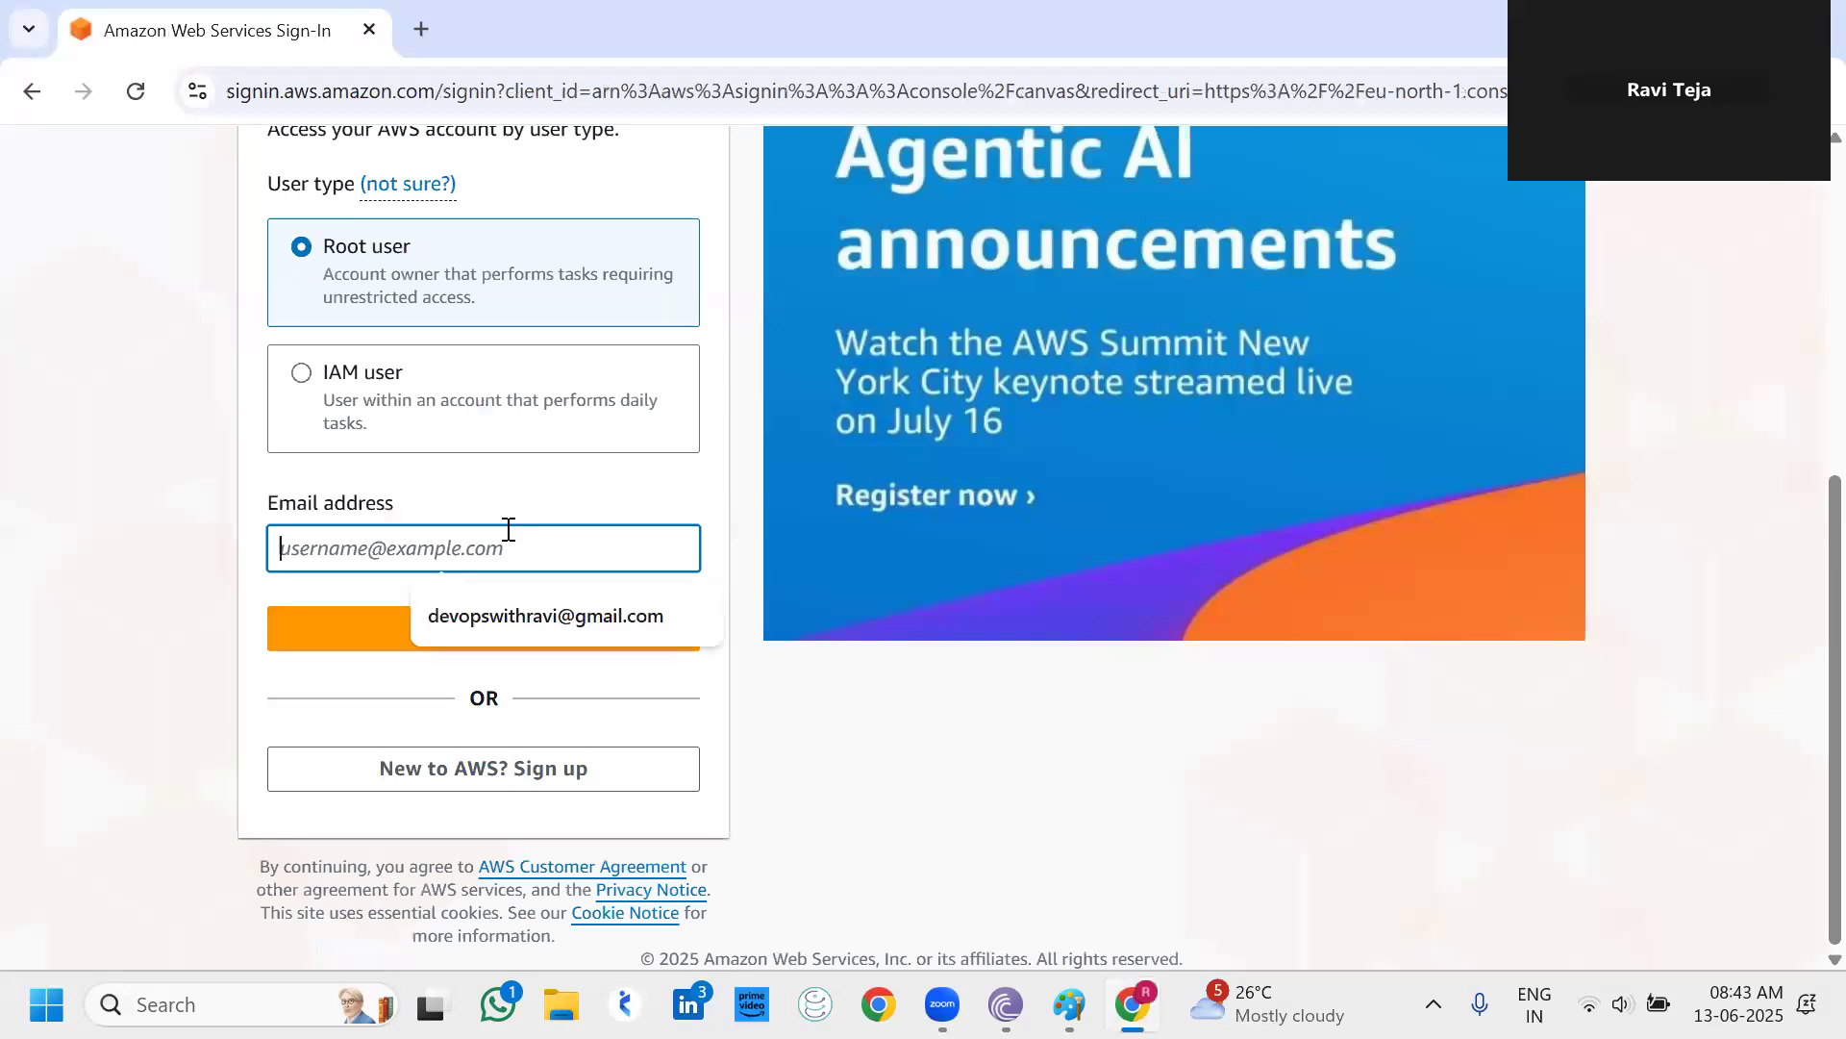
left_click(510, 606)
left_click(498, 624)
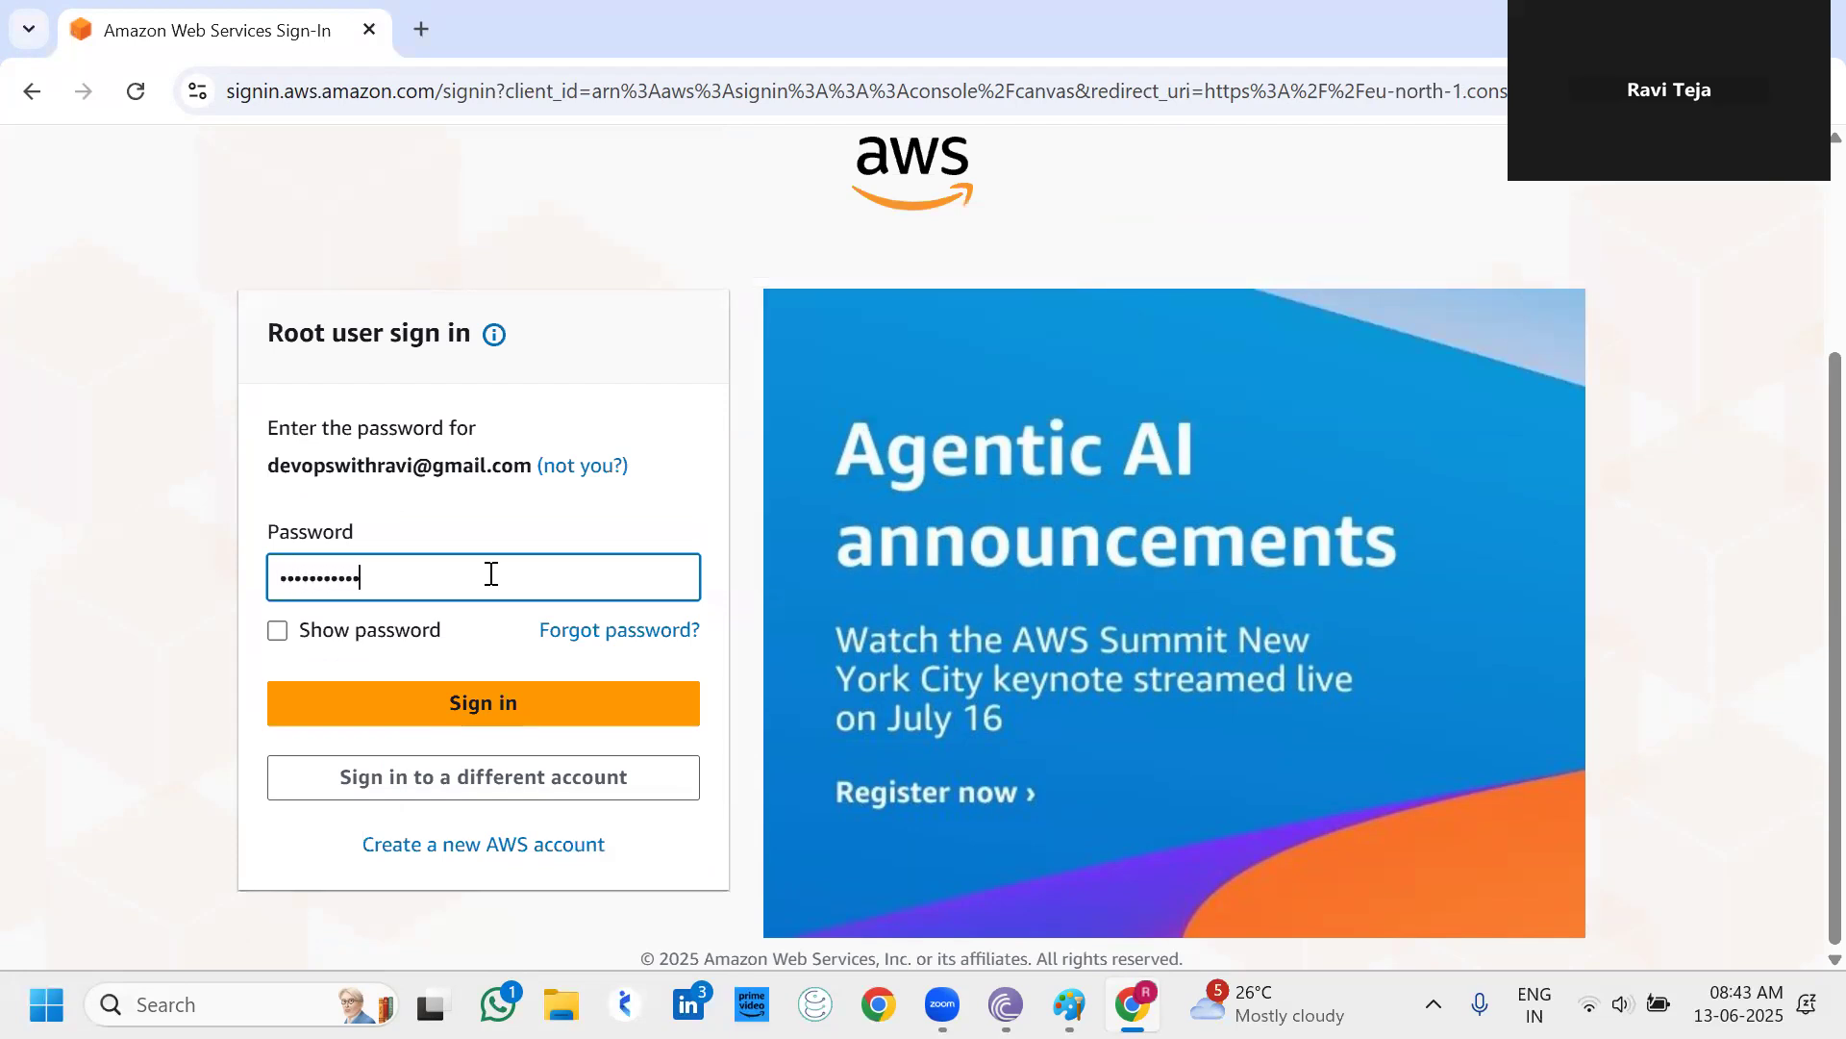
left_click(478, 702)
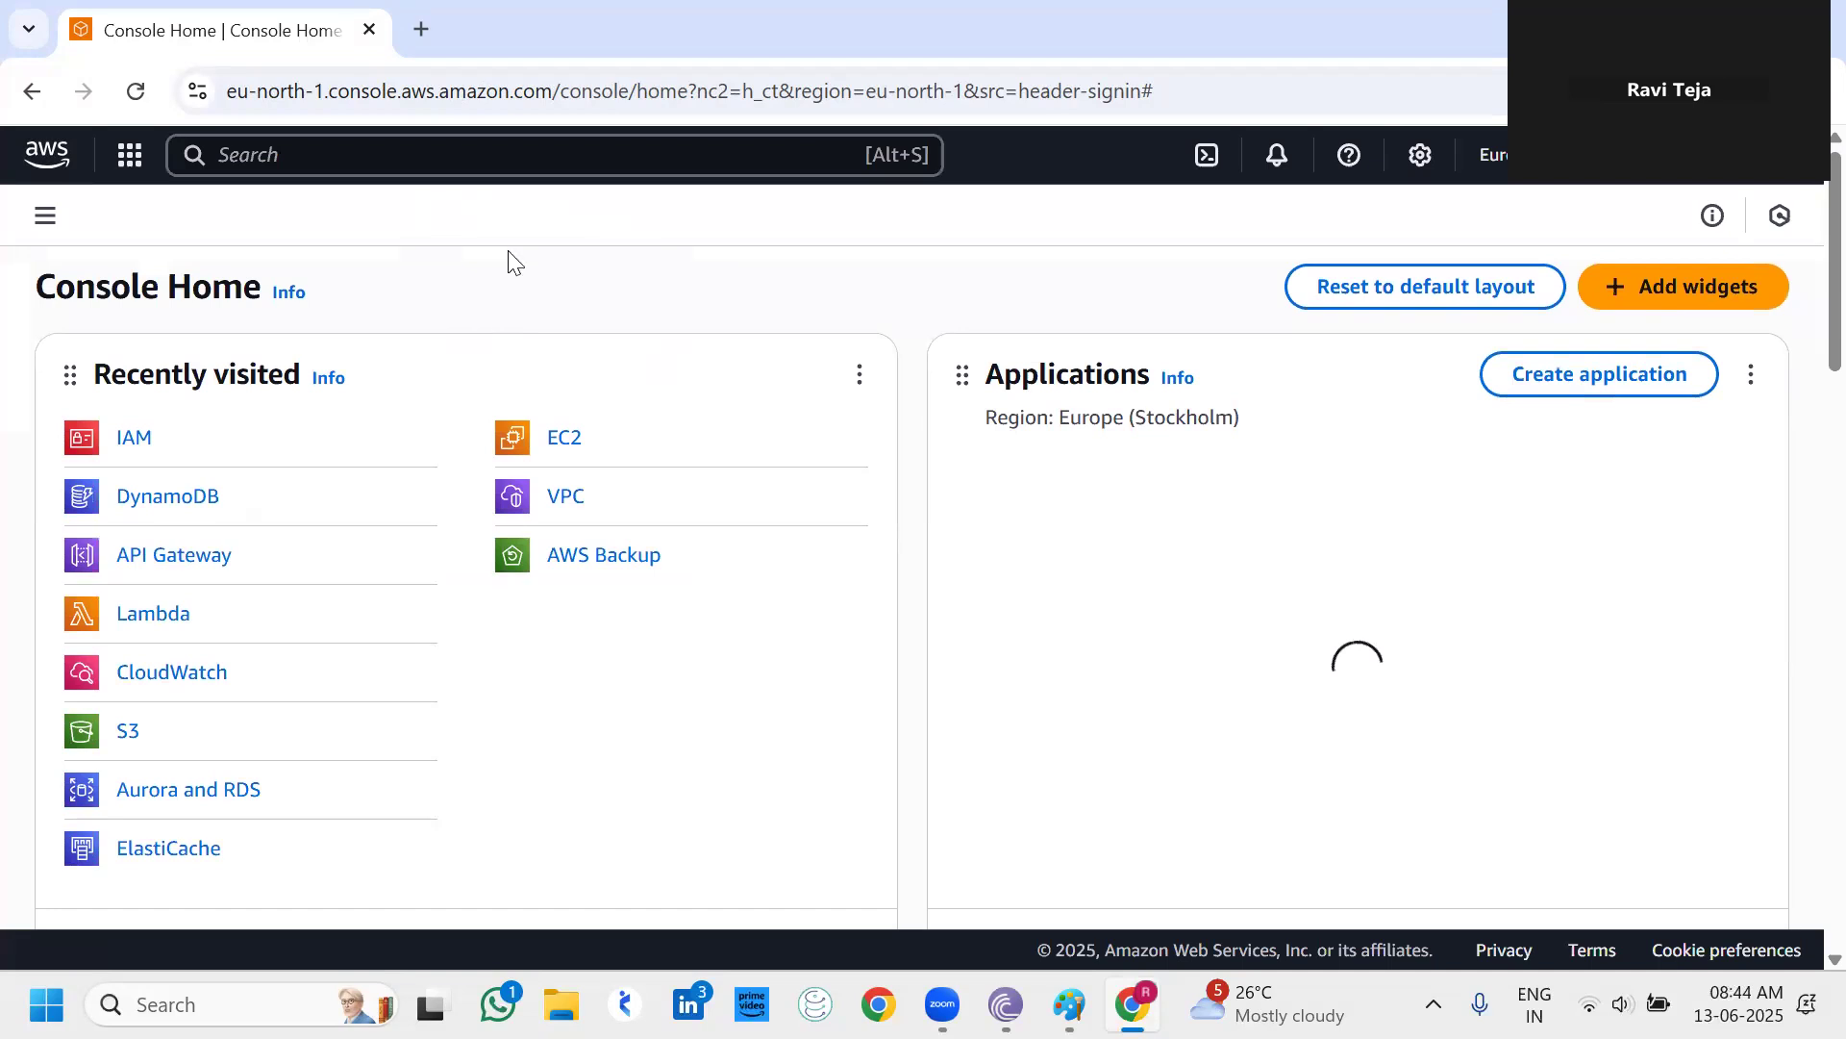
Find the IAM service in the AWS console and open it in a new browser tab.
left_click(517, 151)
type("IAM")
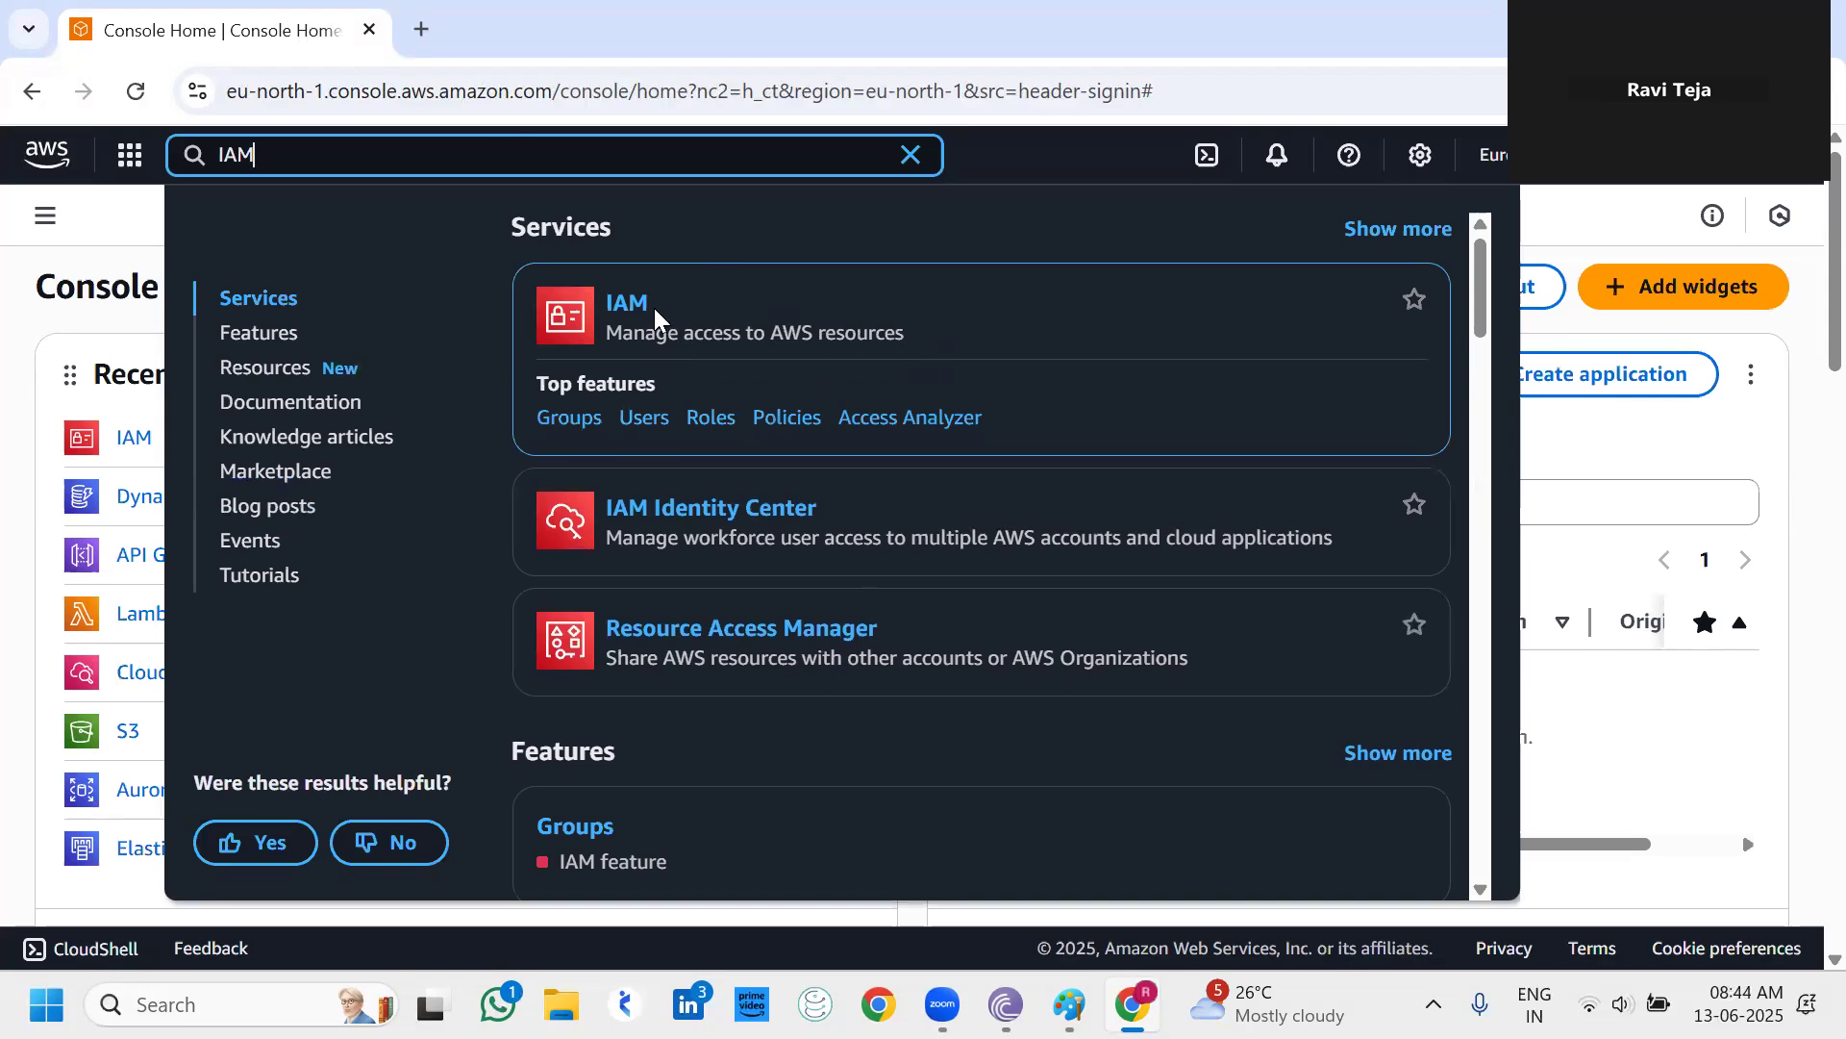
right_click(621, 297)
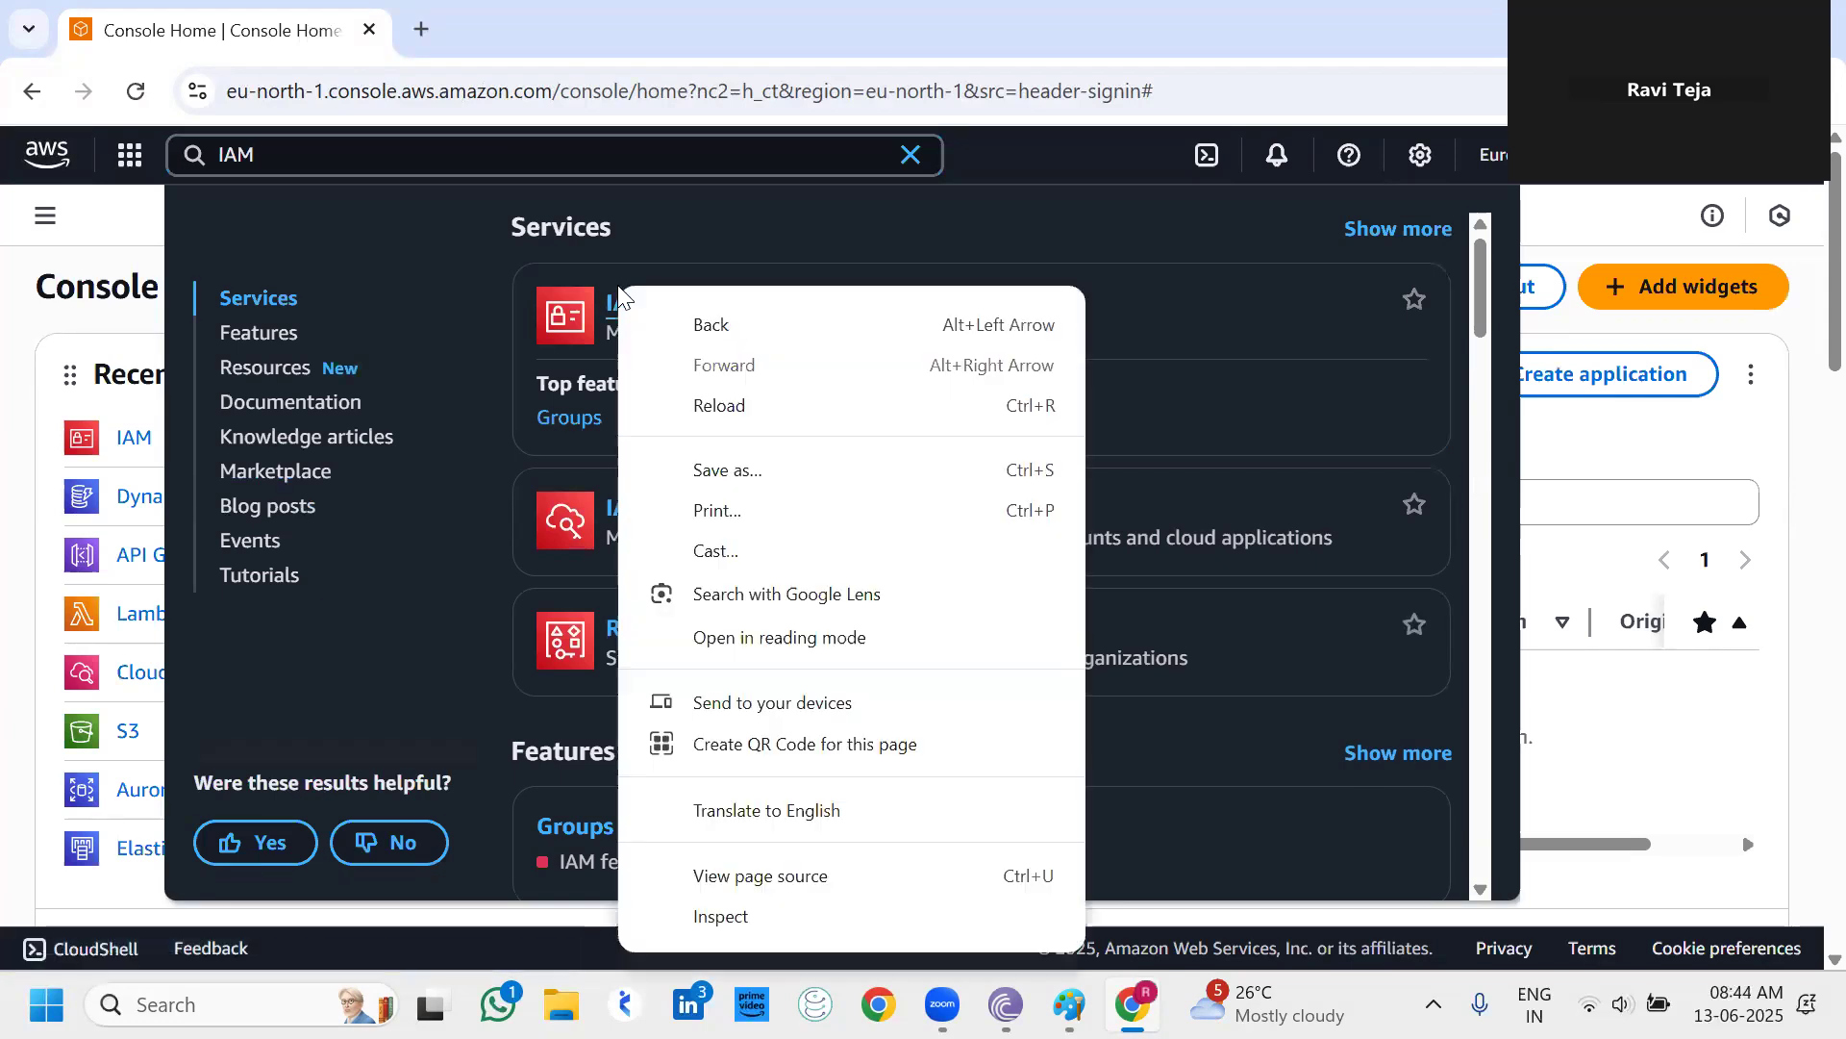
left_click(559, 341)
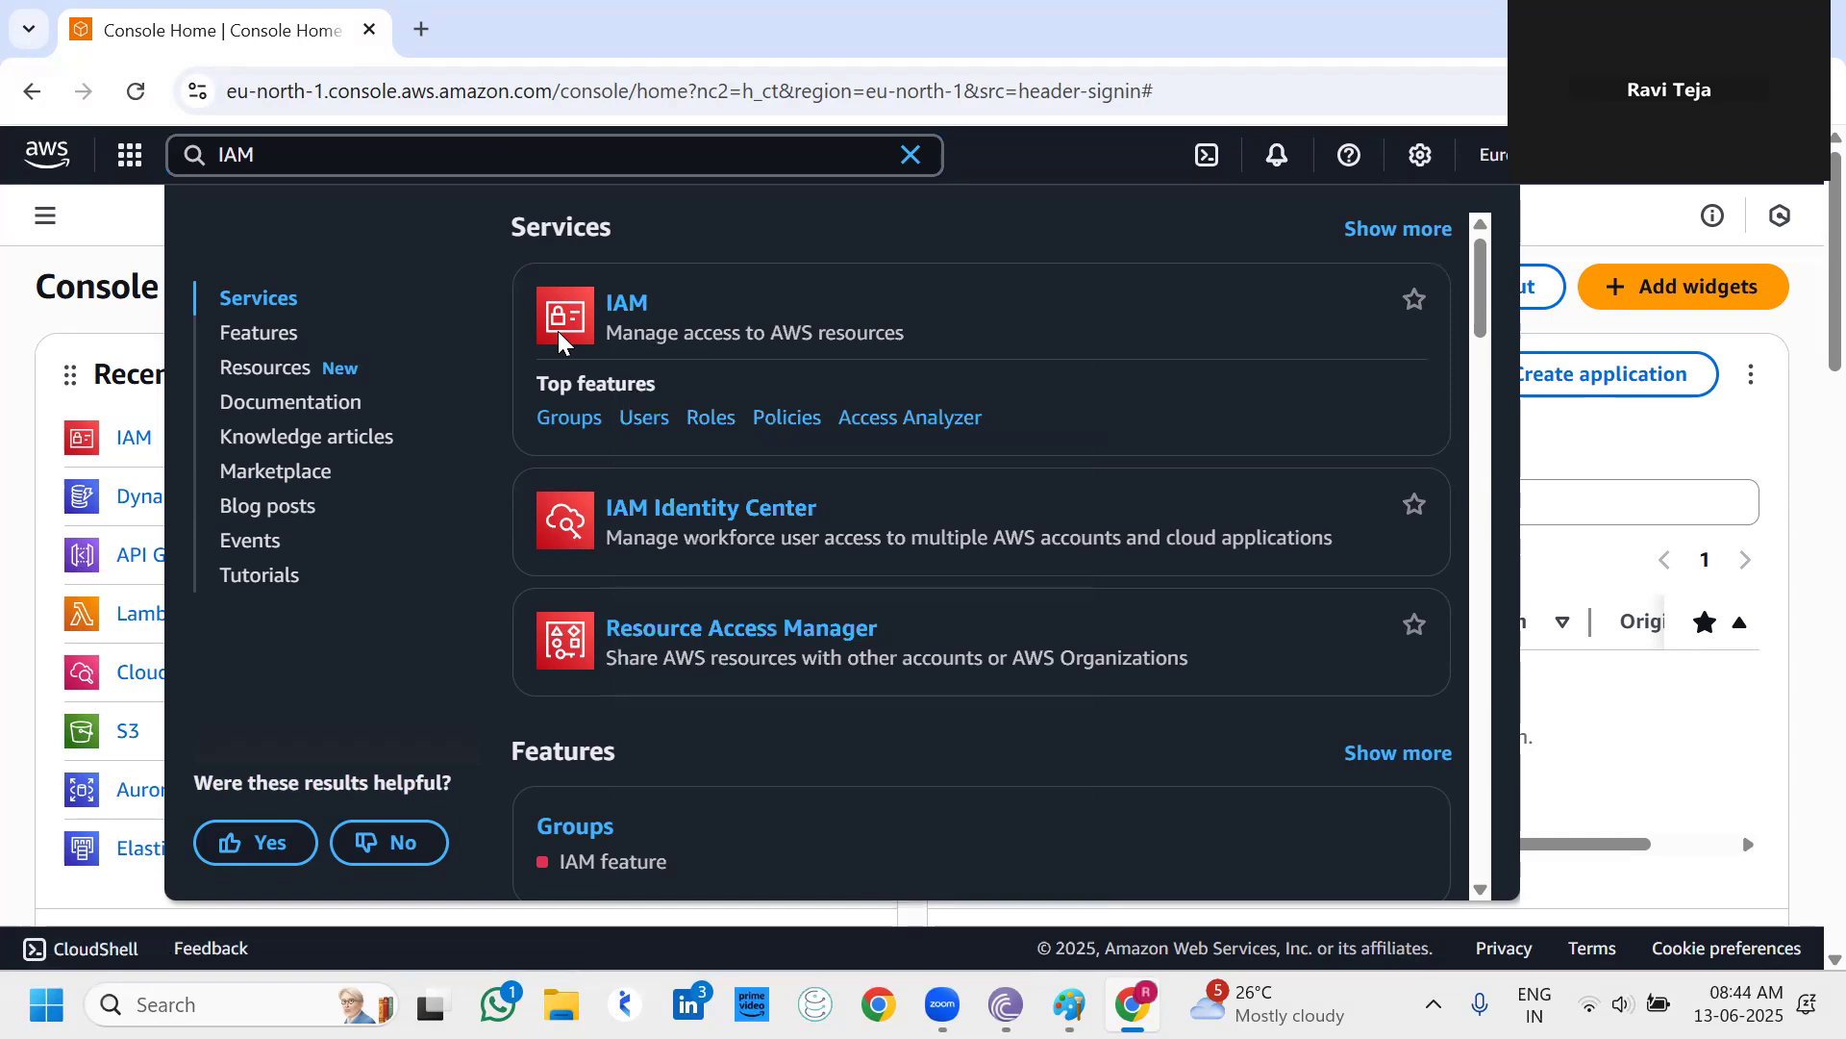
right_click(621, 314)
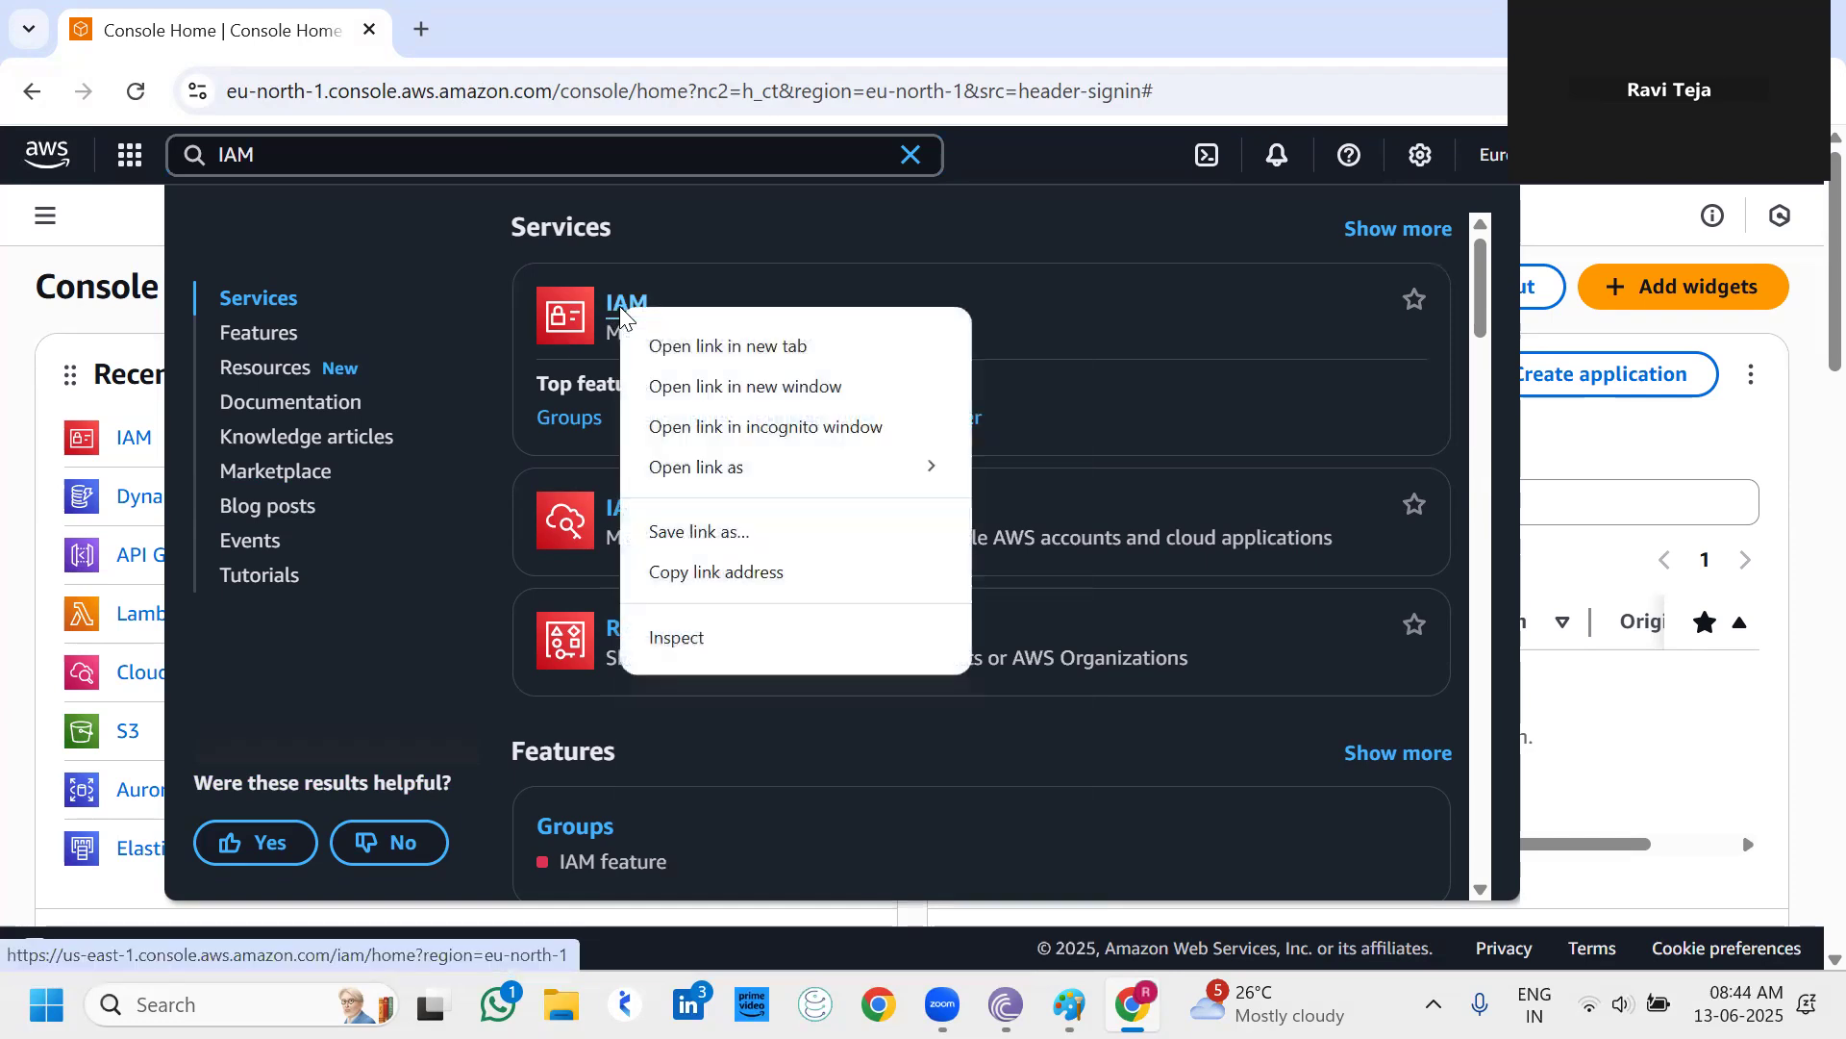
left_click(683, 345)
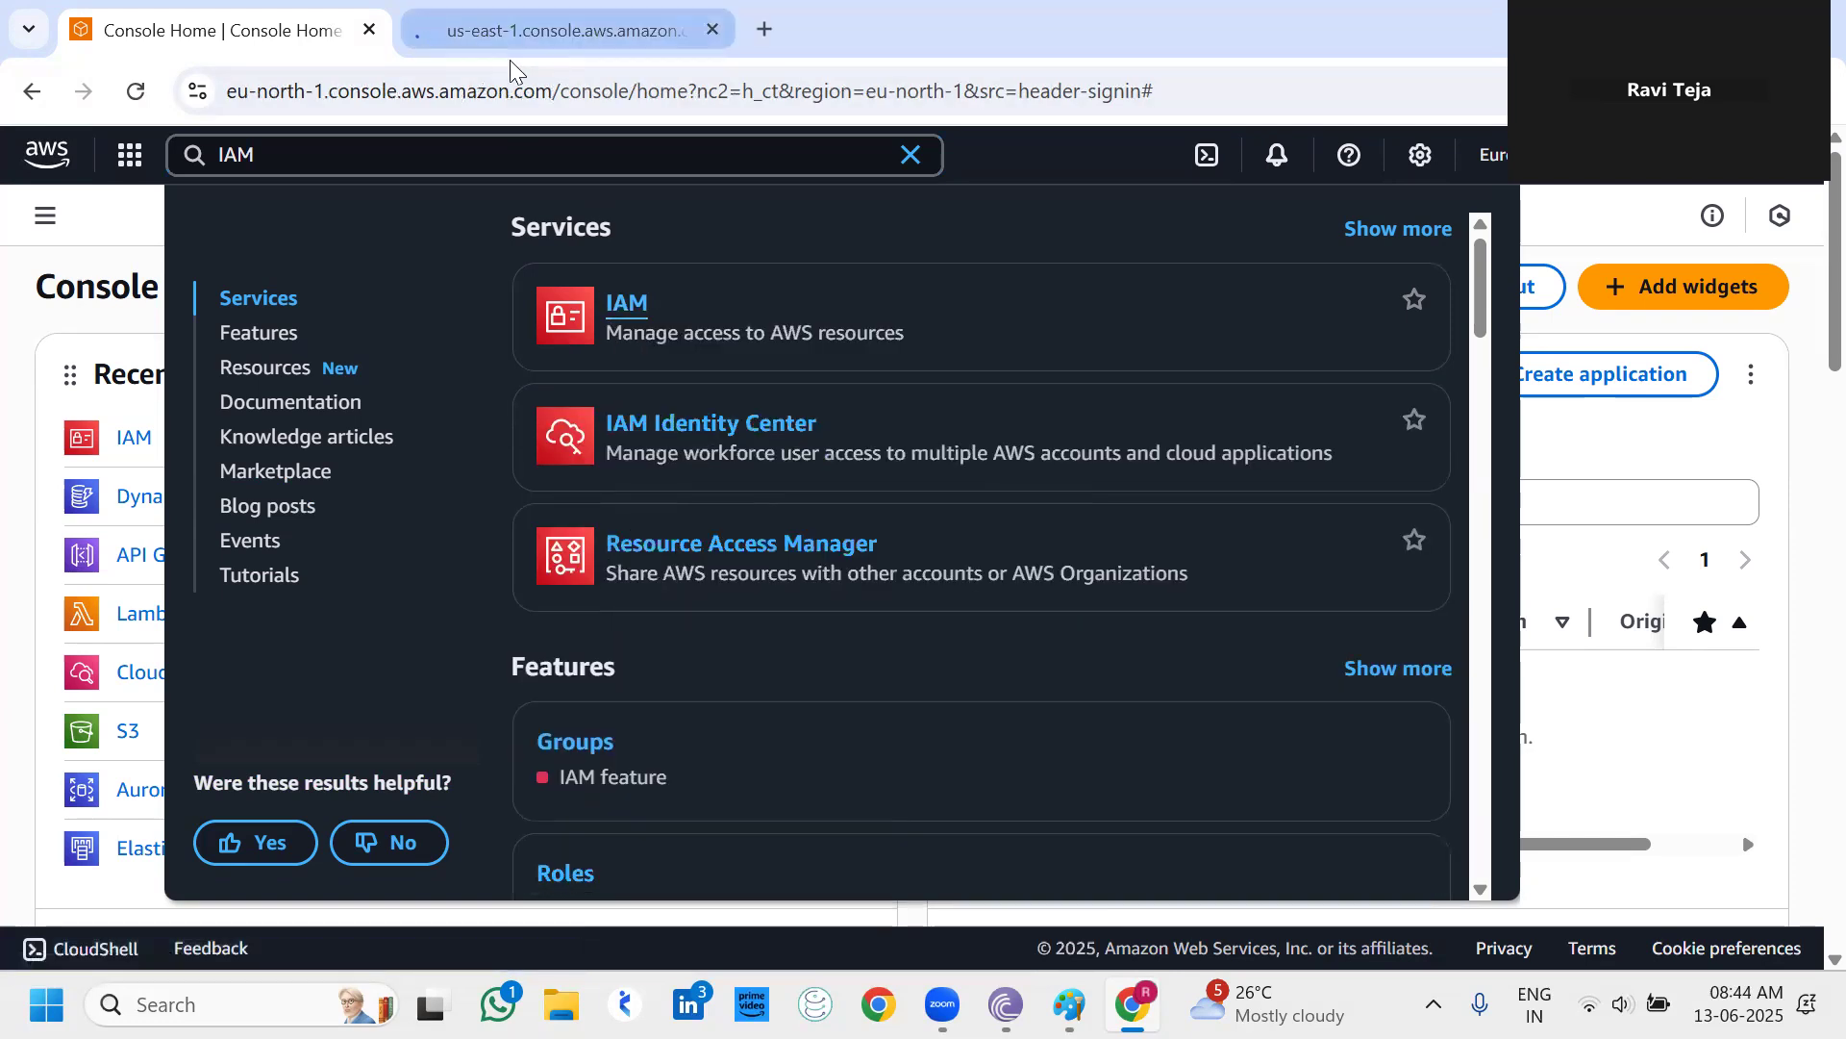
left_click(510, 59)
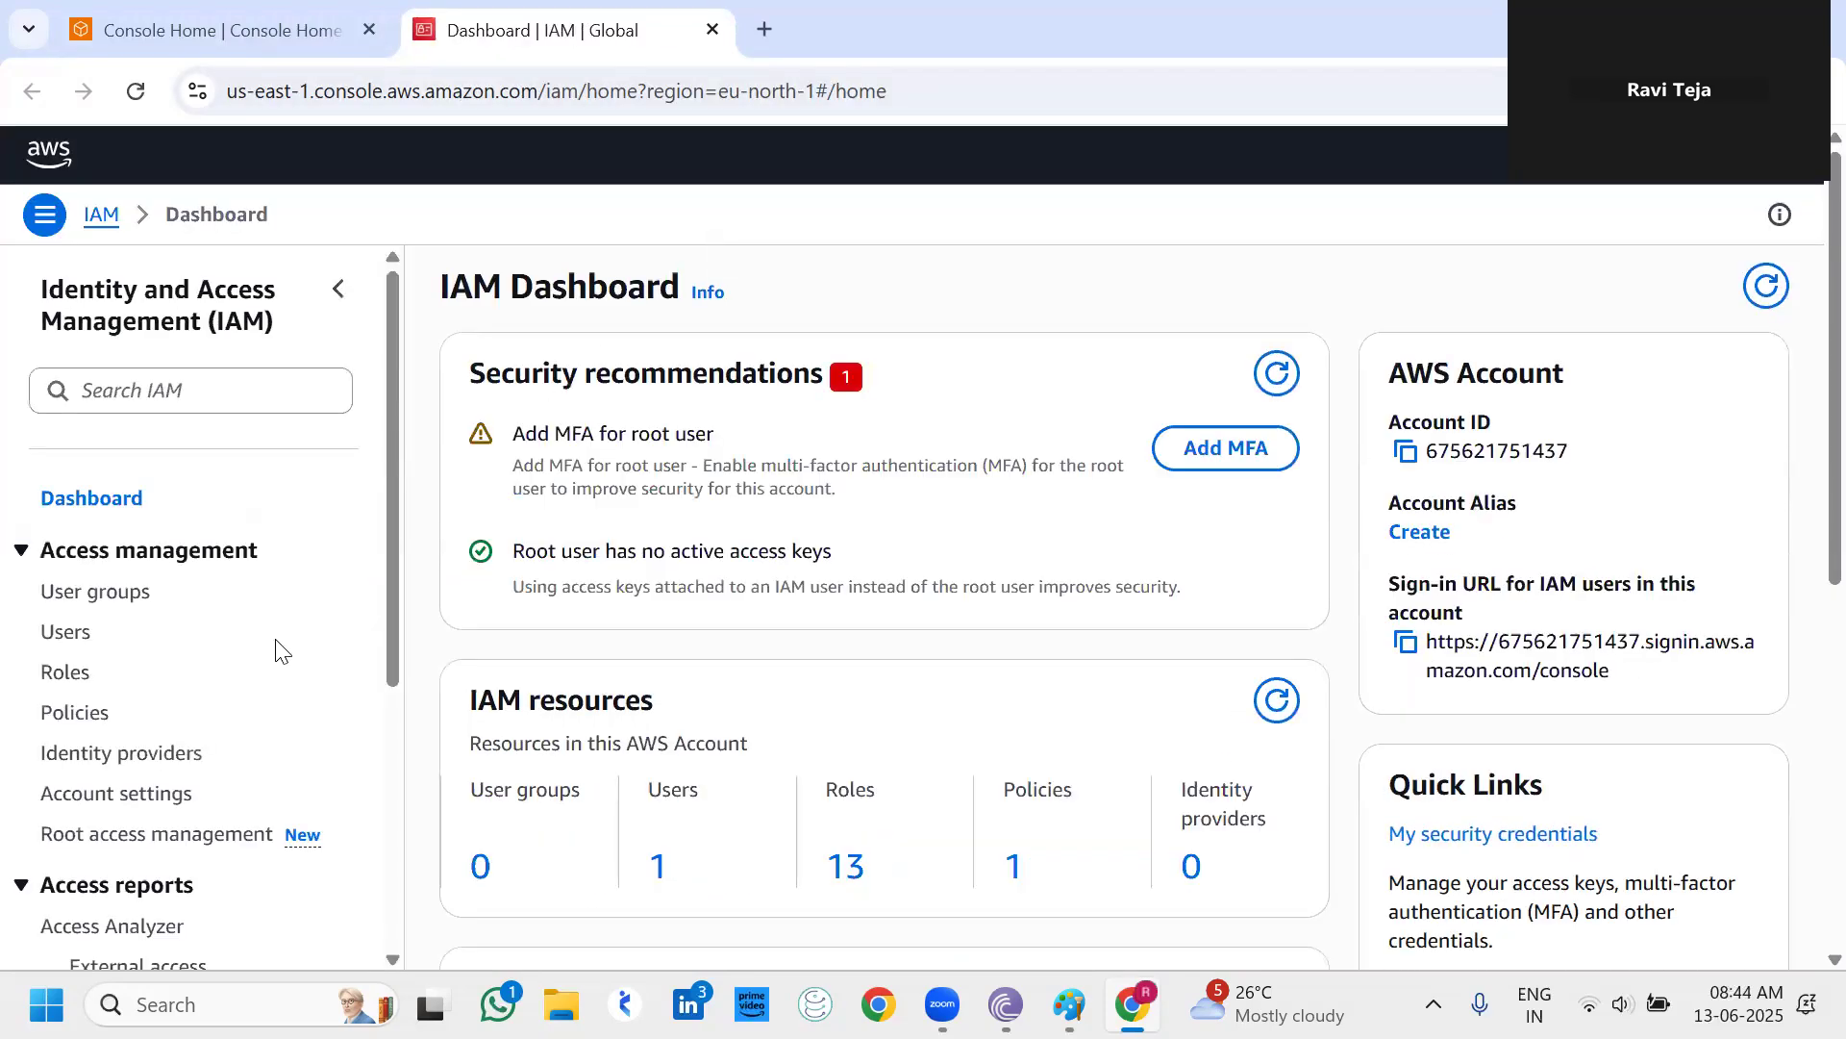
Delete the only existing IAM user, entering "confirm" as the written consent.
left_click(60, 646)
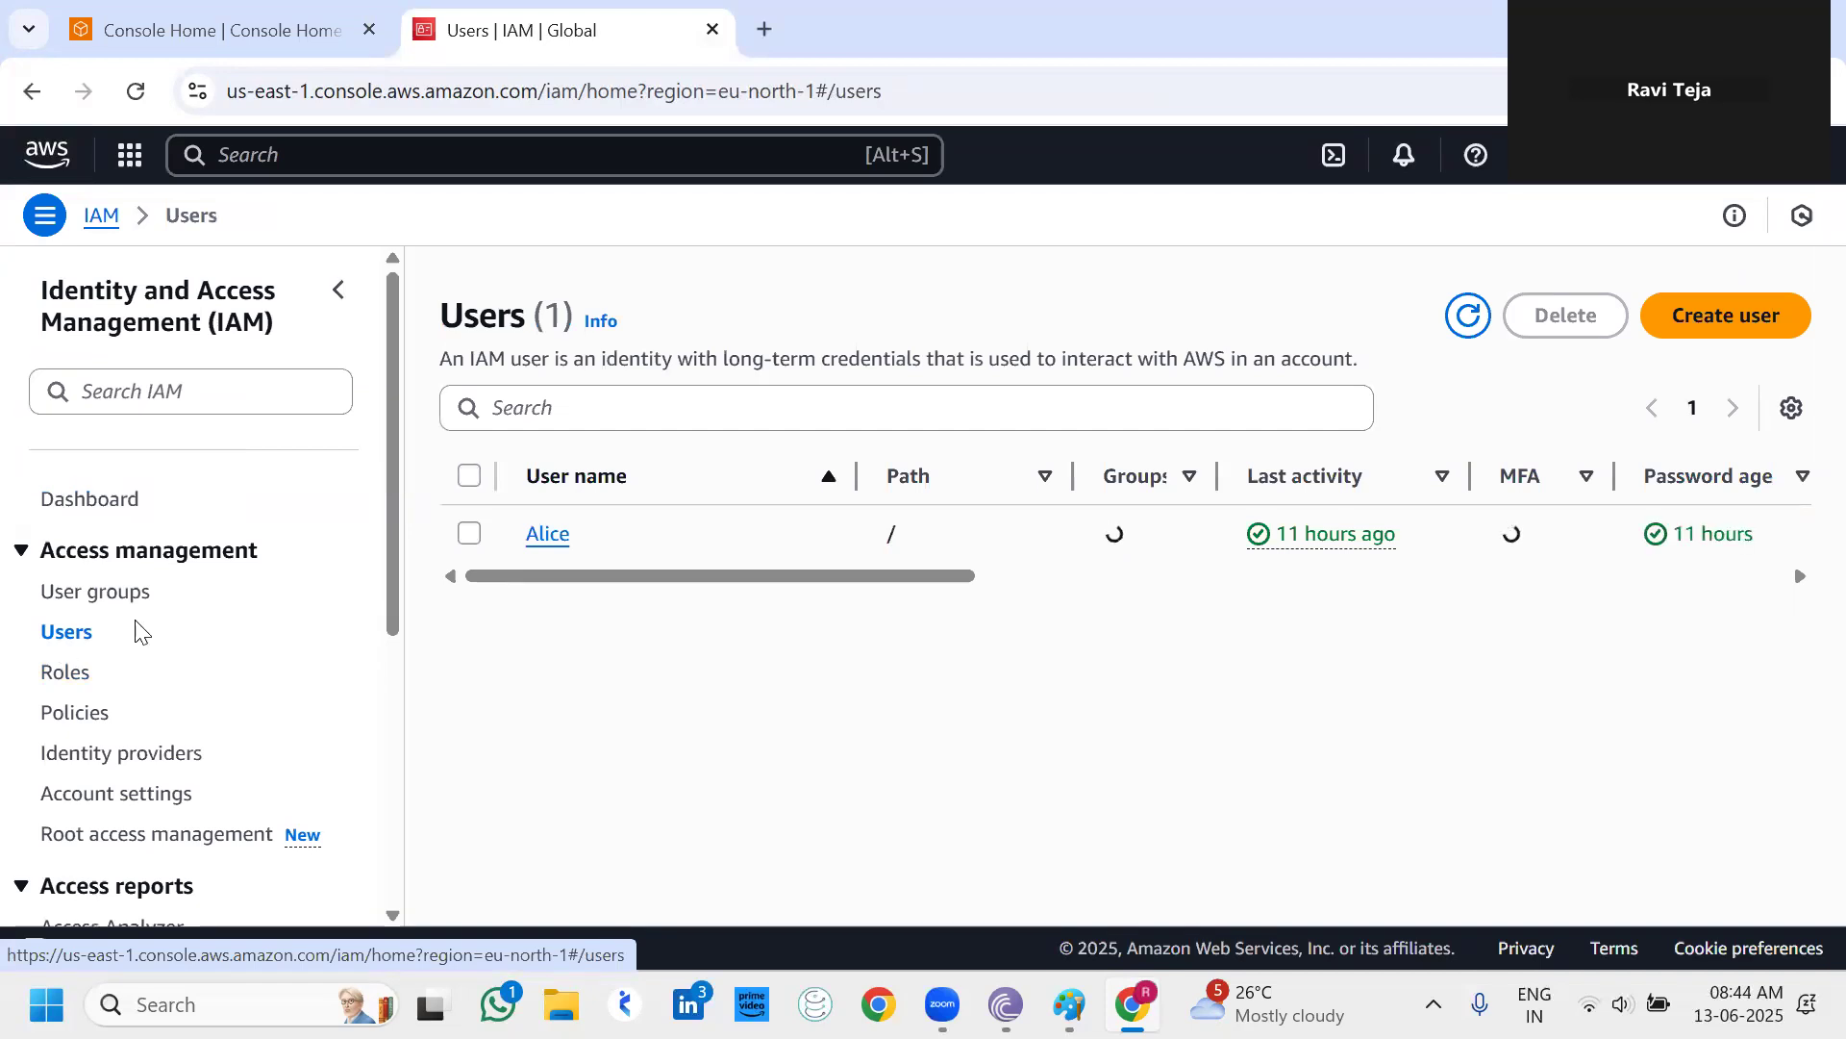
left_click(475, 535)
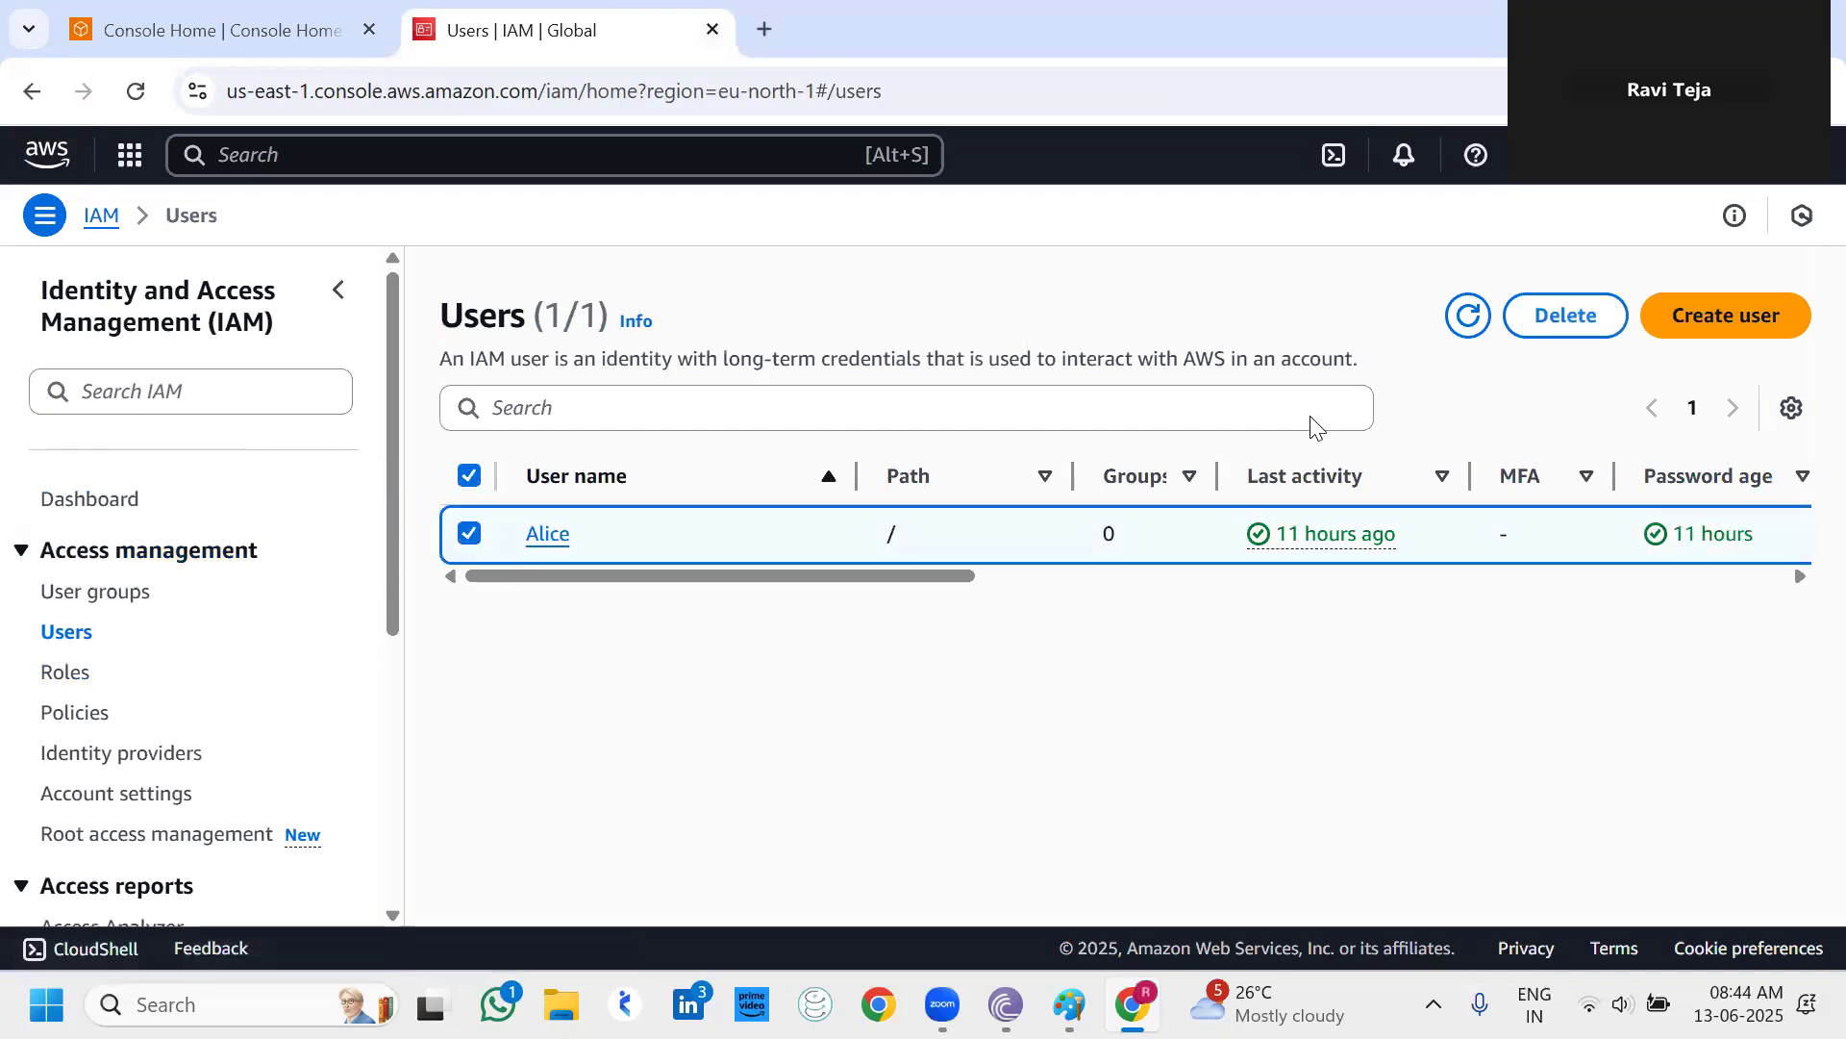
left_click(1562, 318)
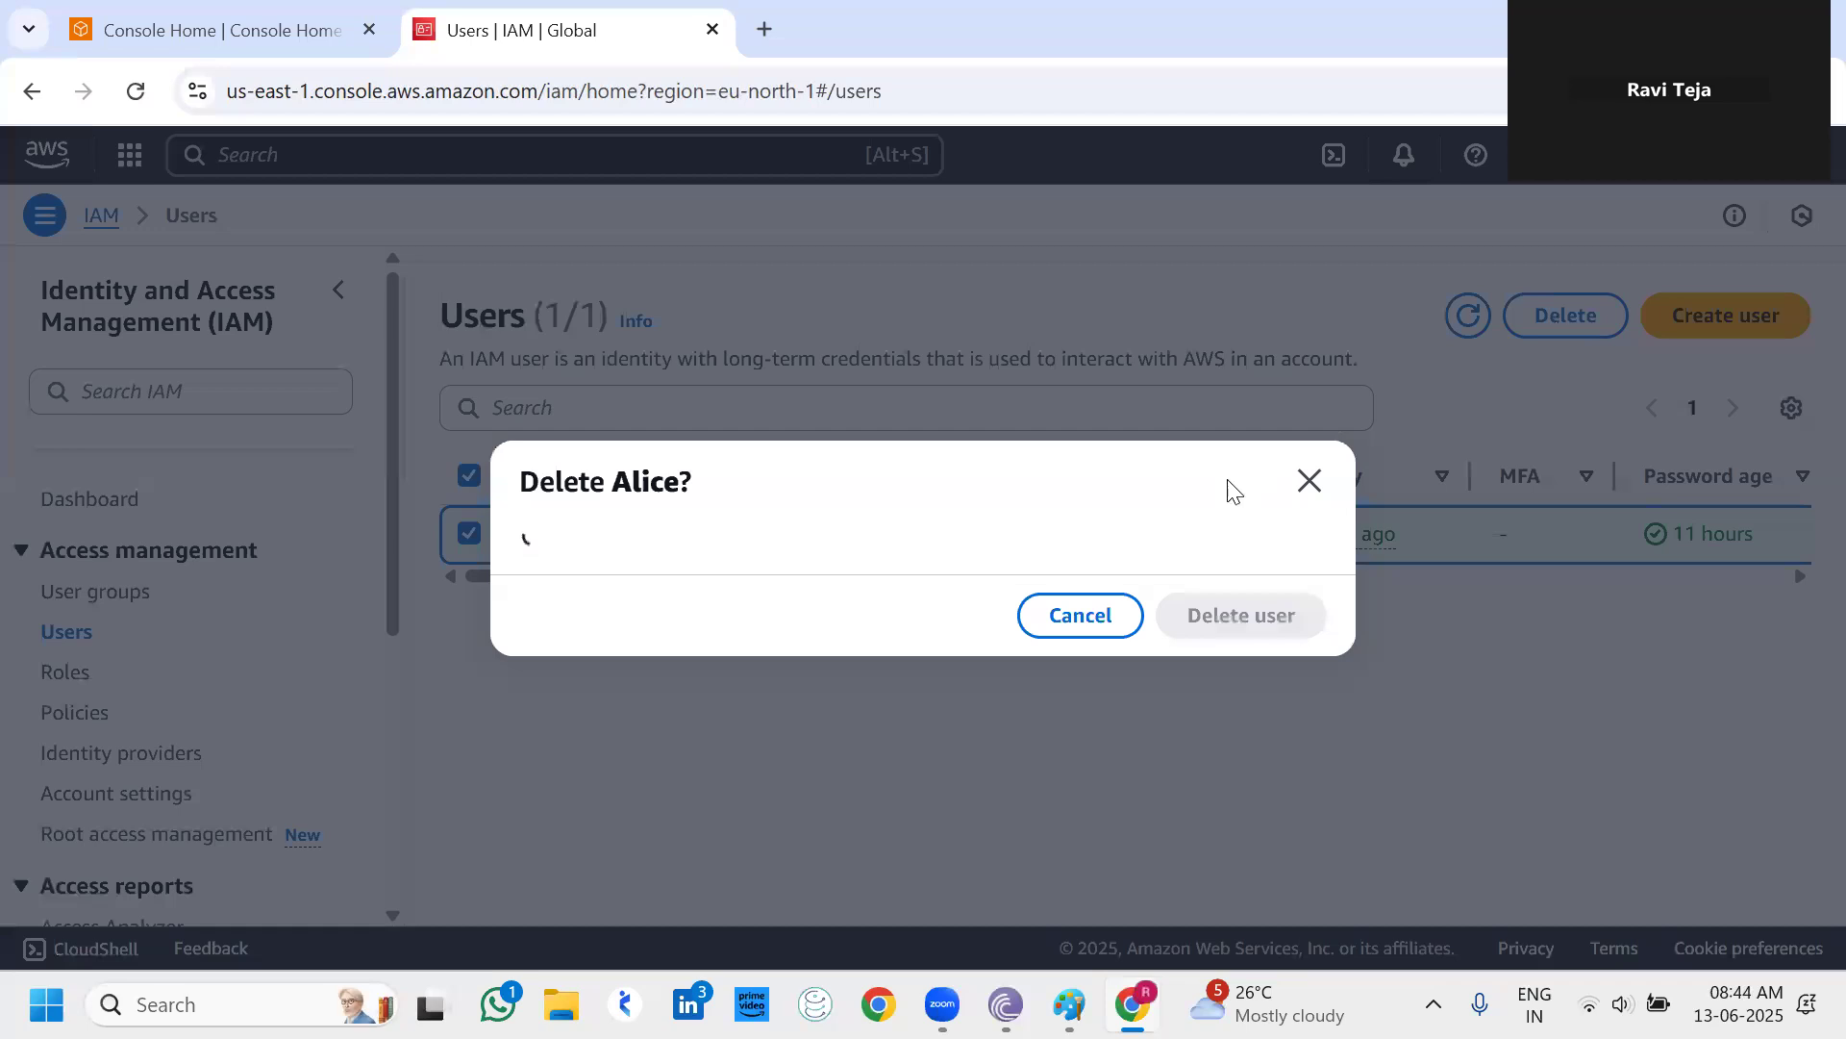
left_click(819, 705)
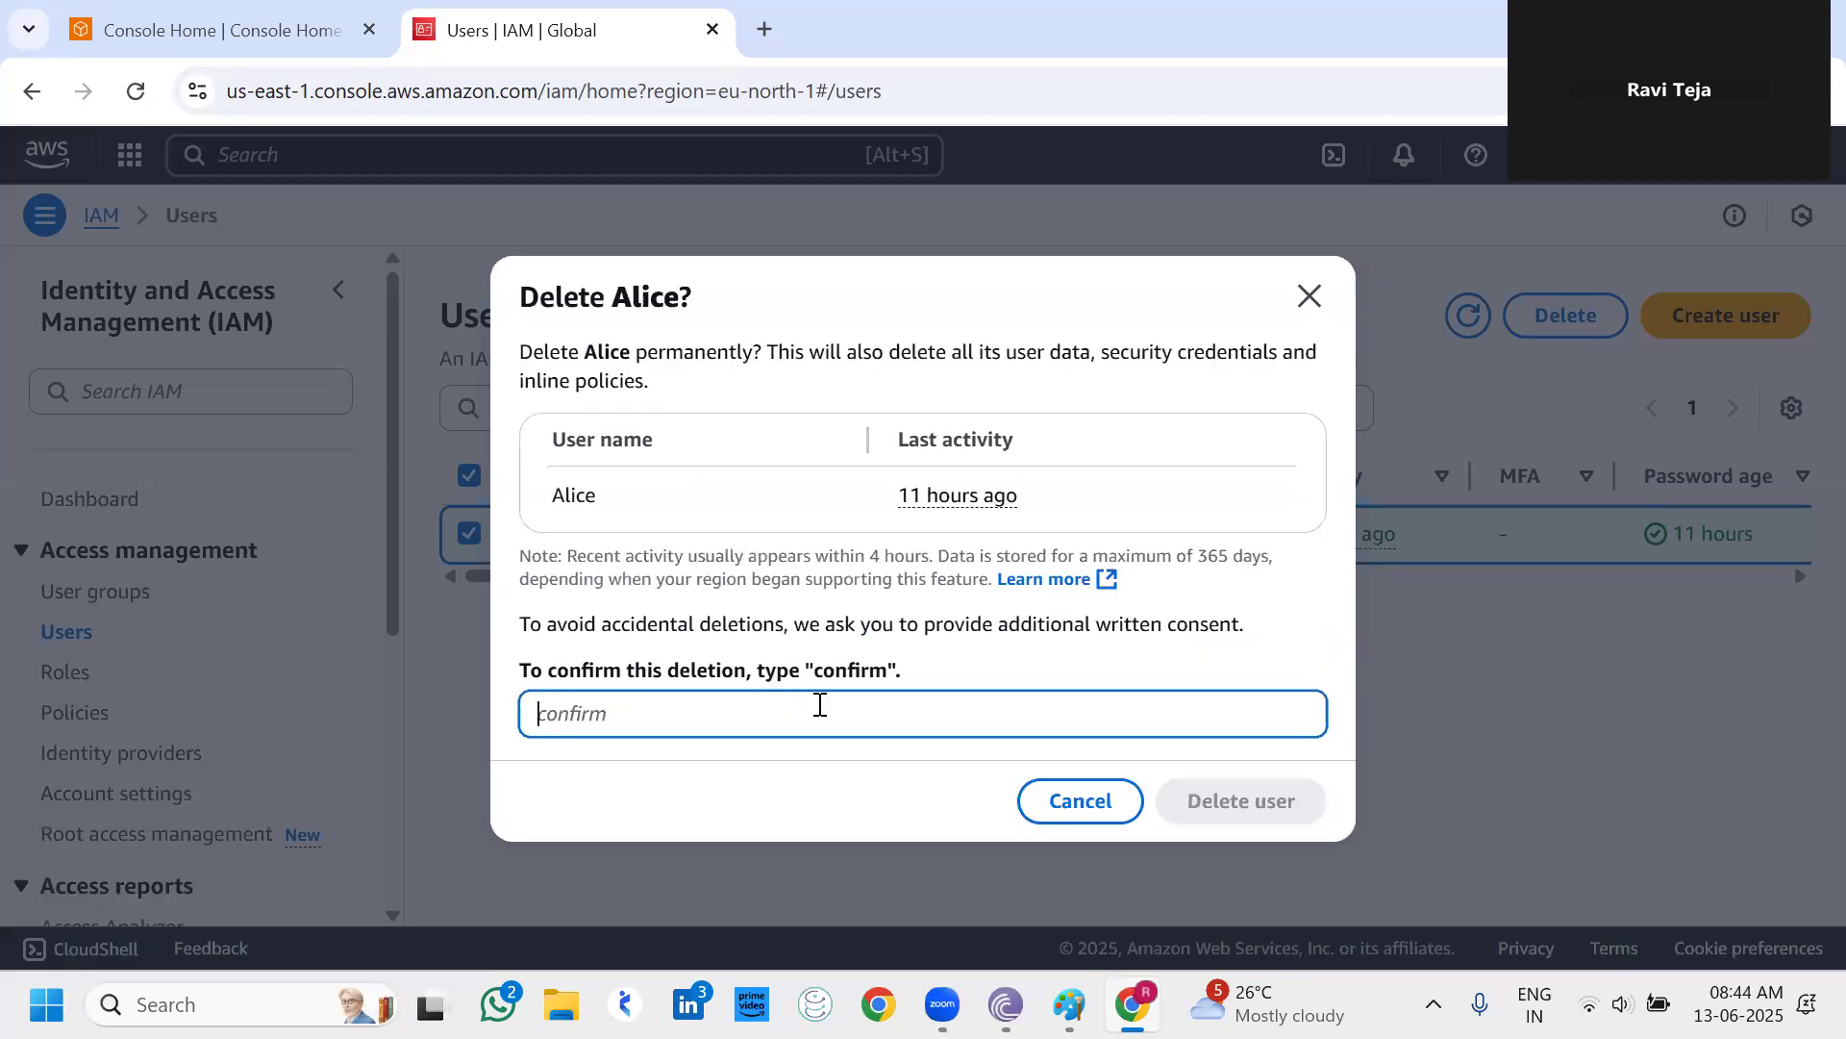
type("confirm")
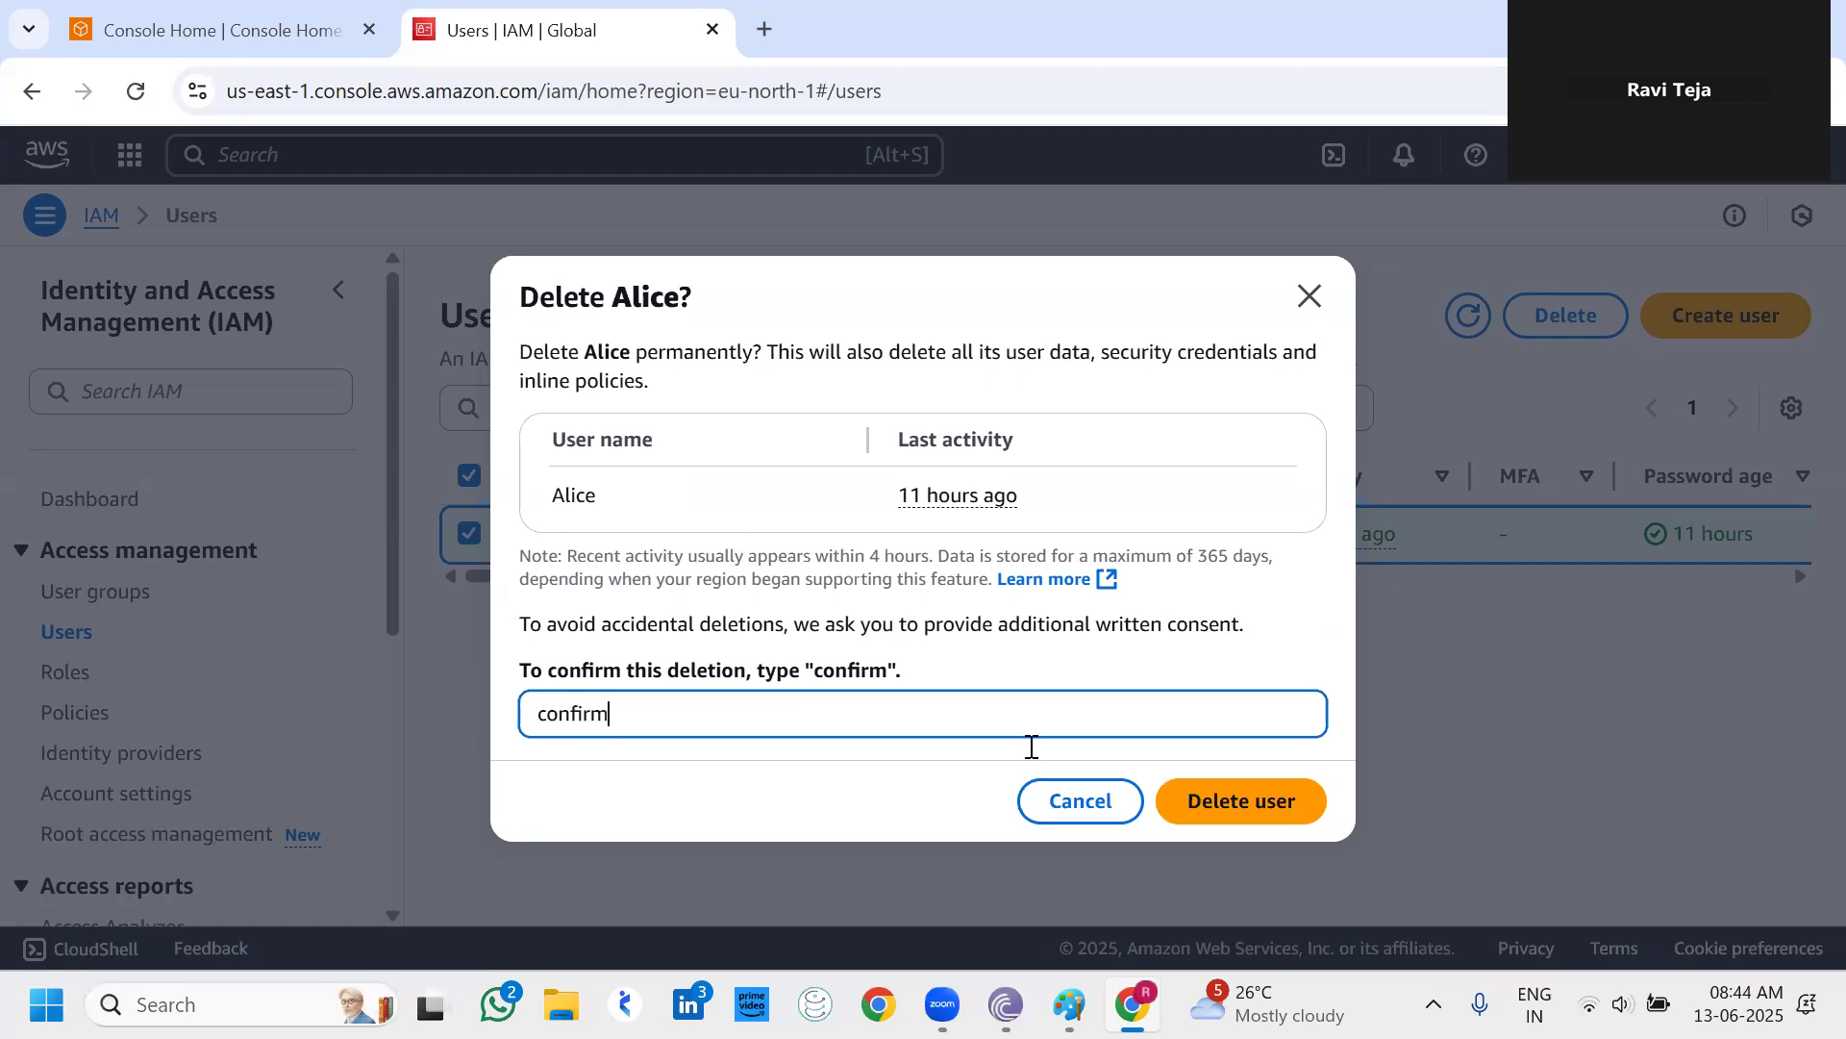
left_click(1300, 808)
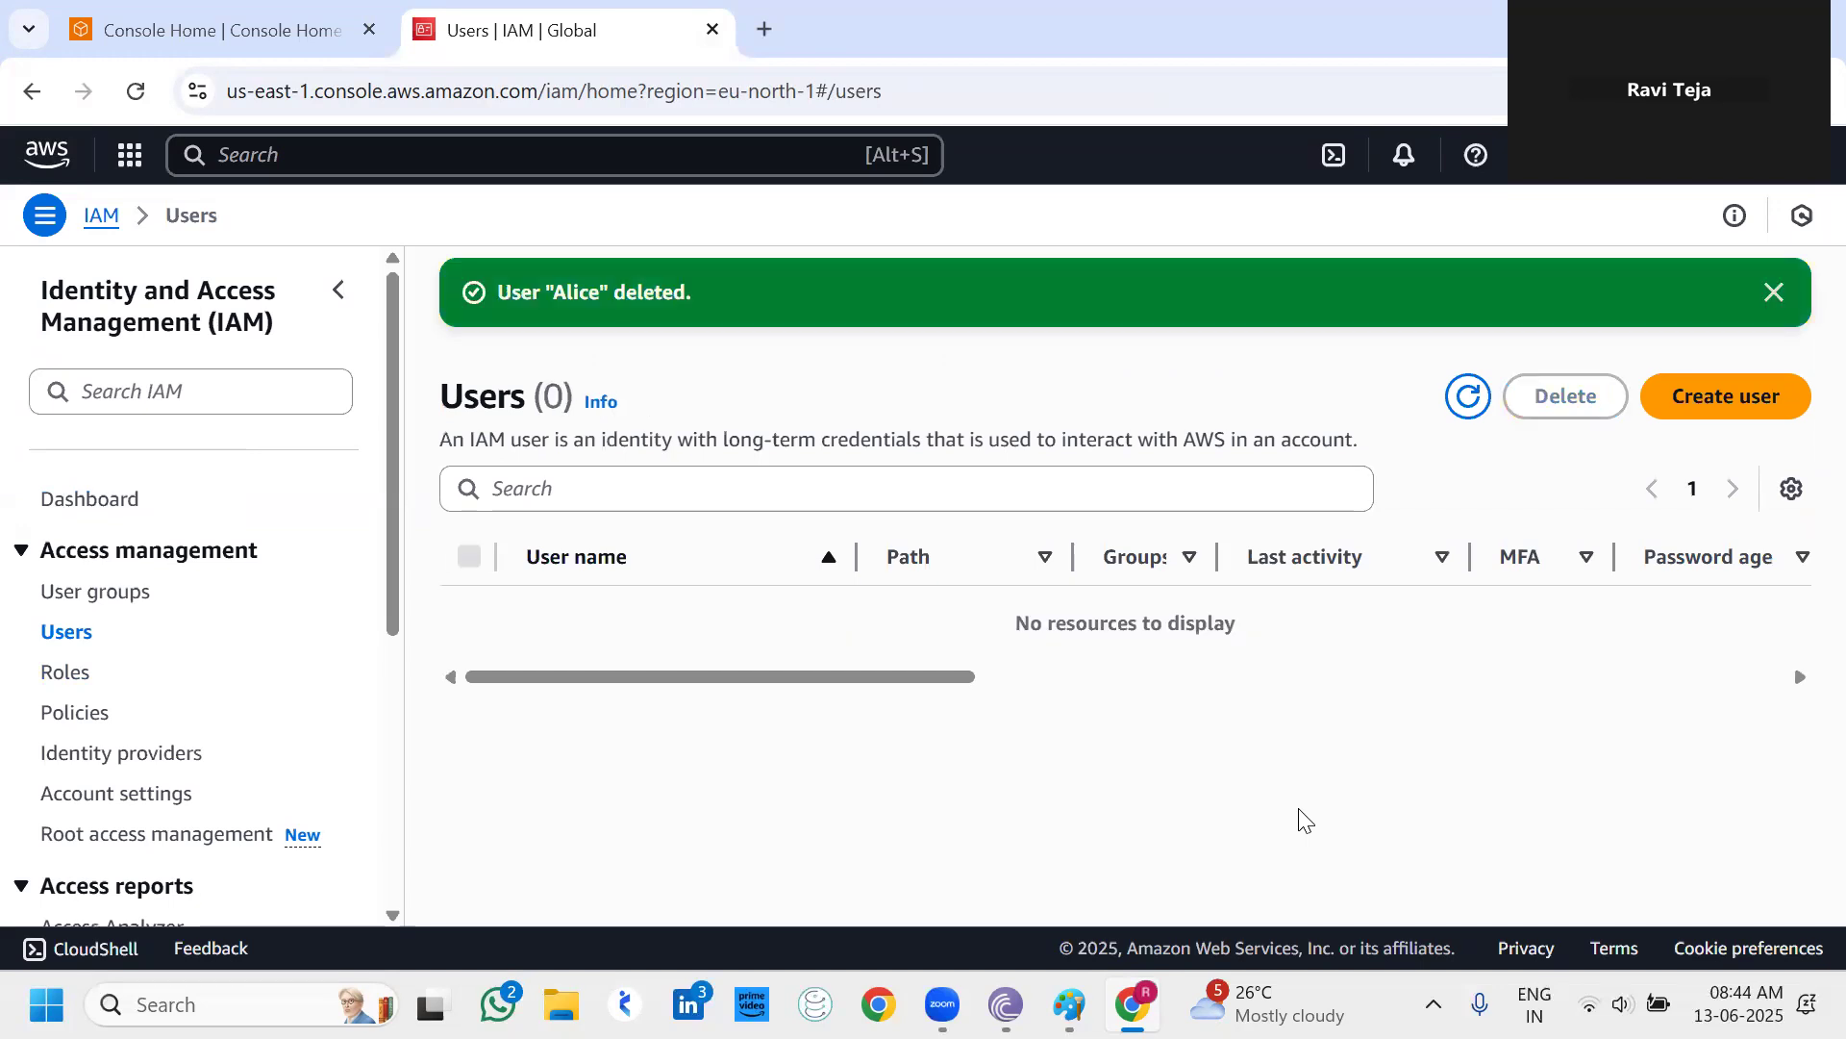
Start creating a new IAM user and go to its user name field.
left_click(1718, 399)
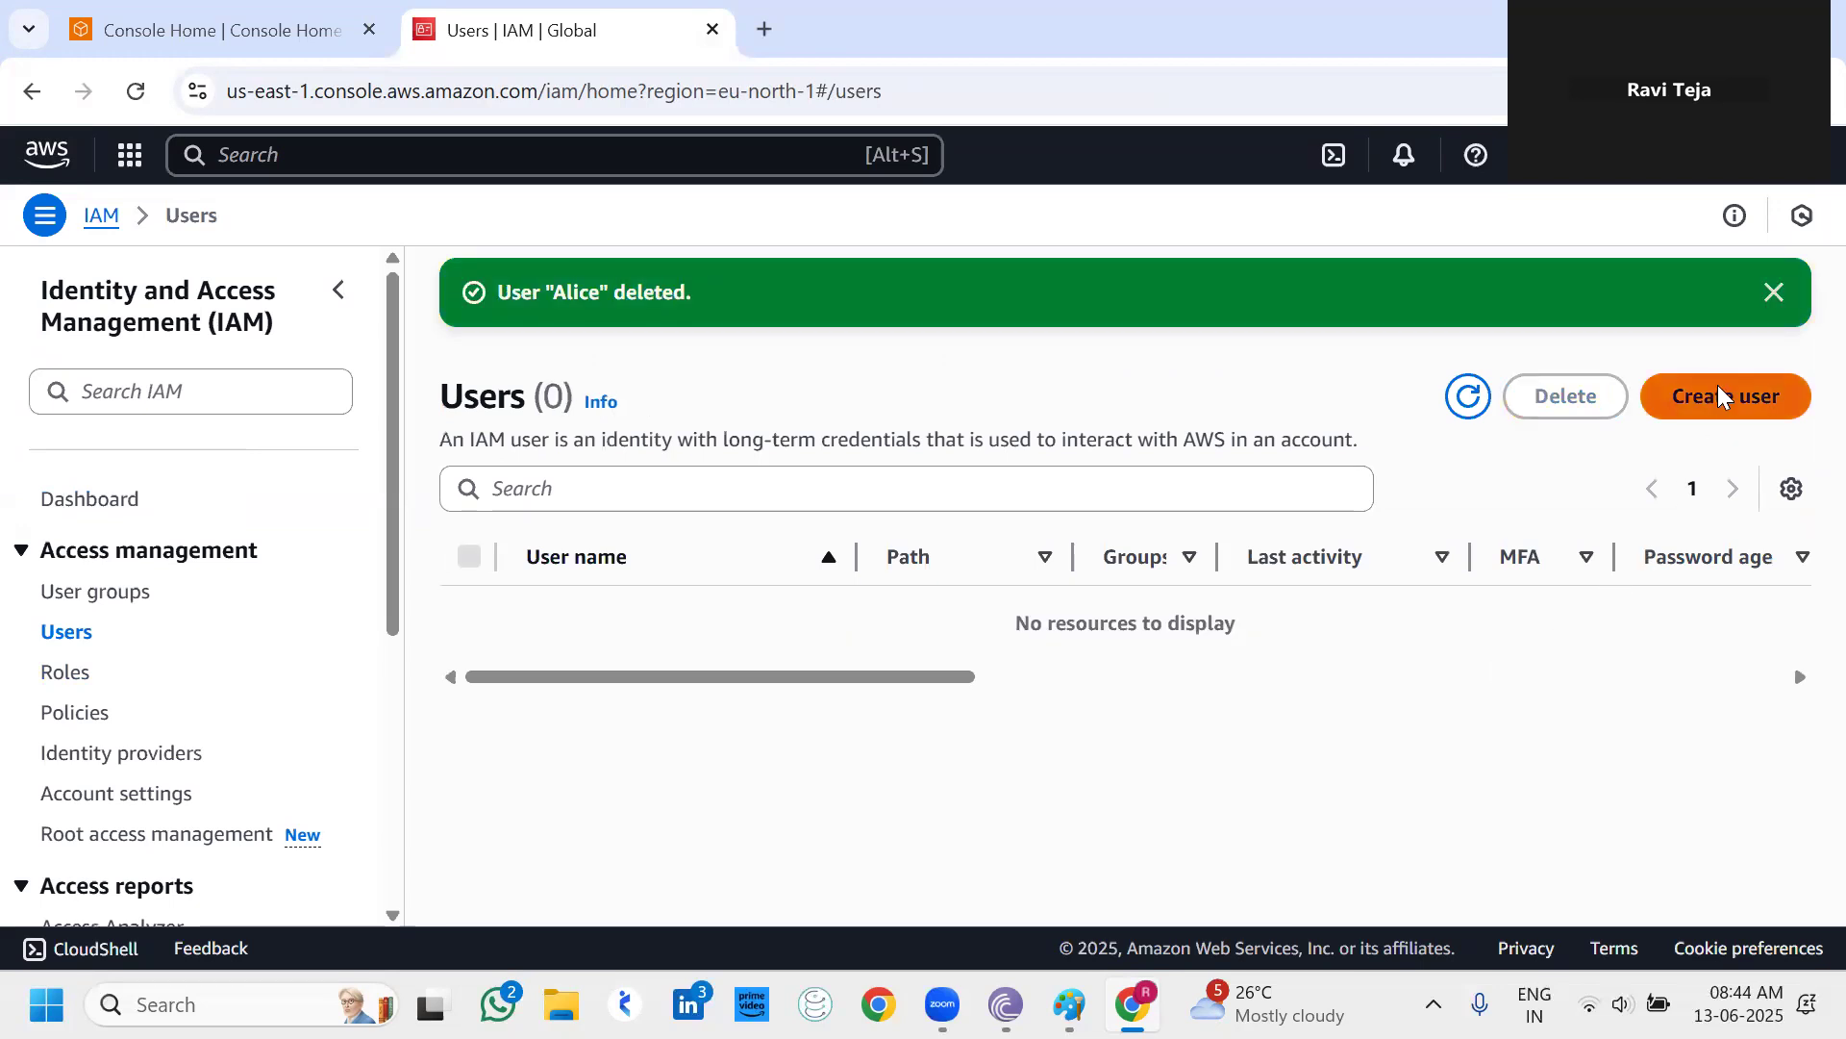
left_click(838, 500)
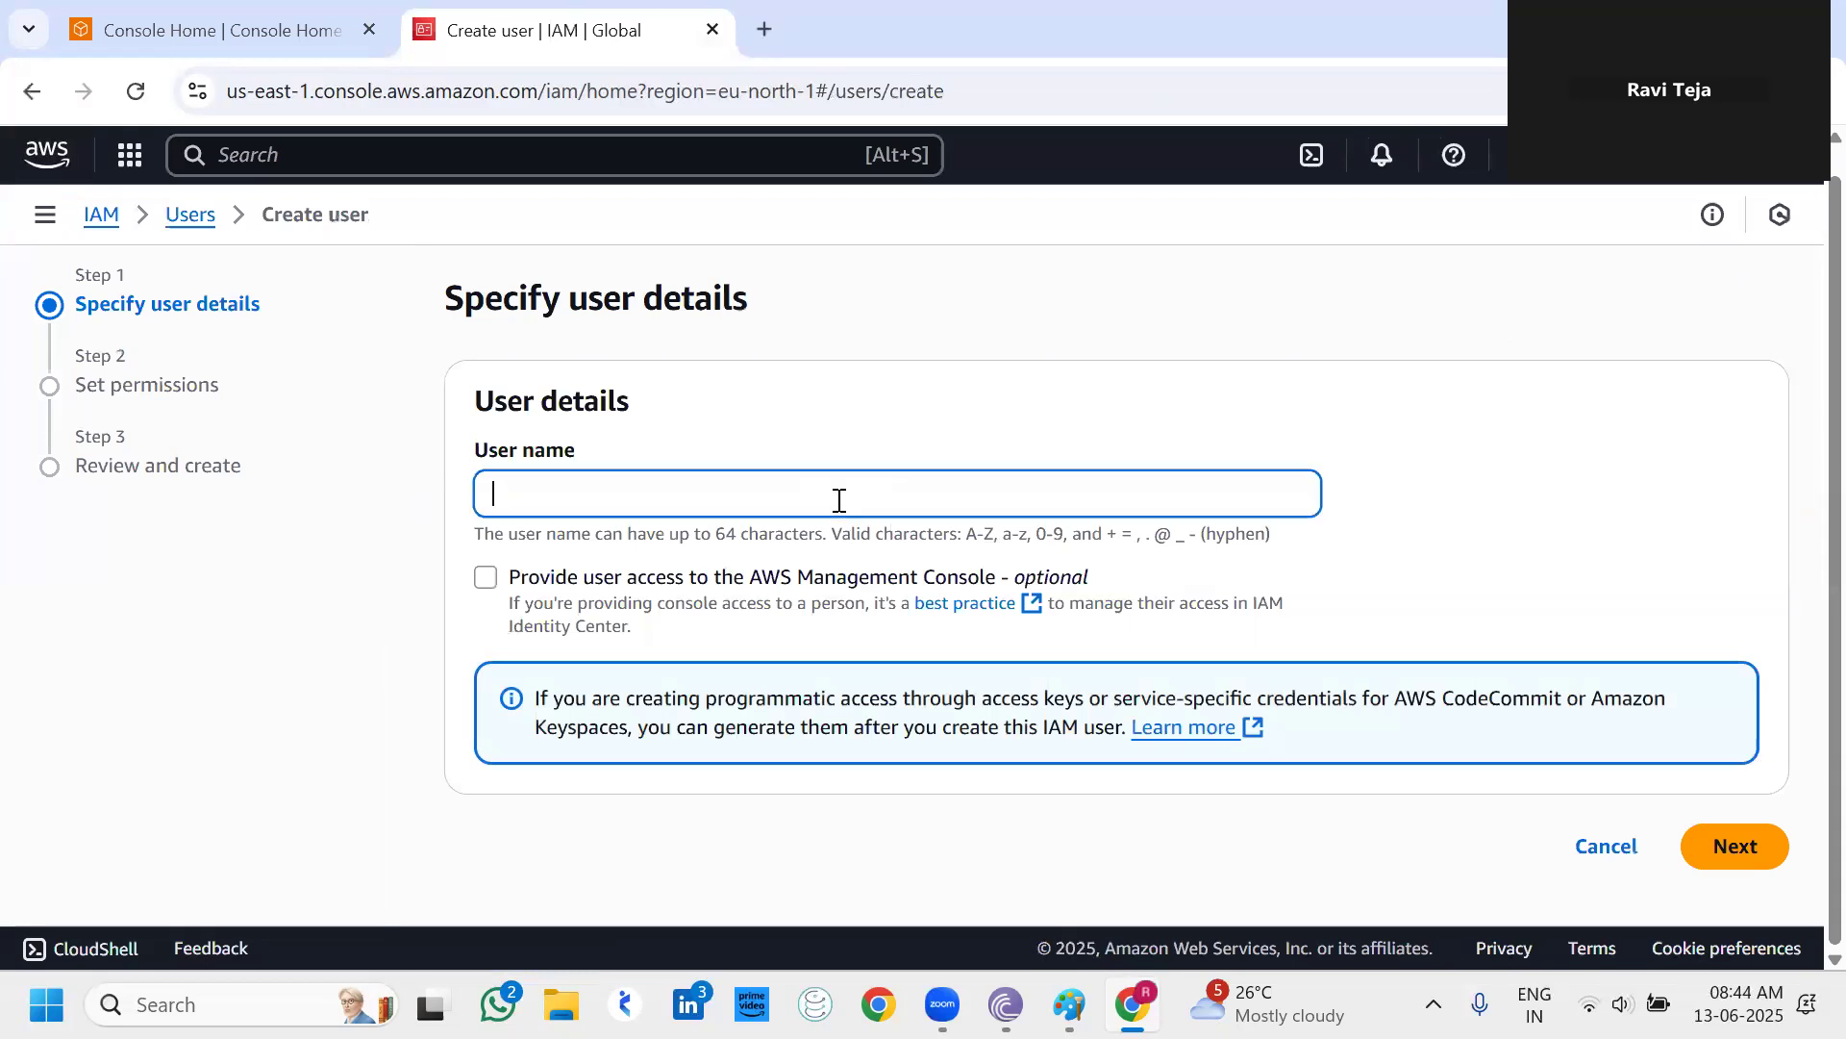
Switch to Paint, handwrite a label beside the M box and an Rds label above the A box, and return to Chrome.
left_click(1072, 993)
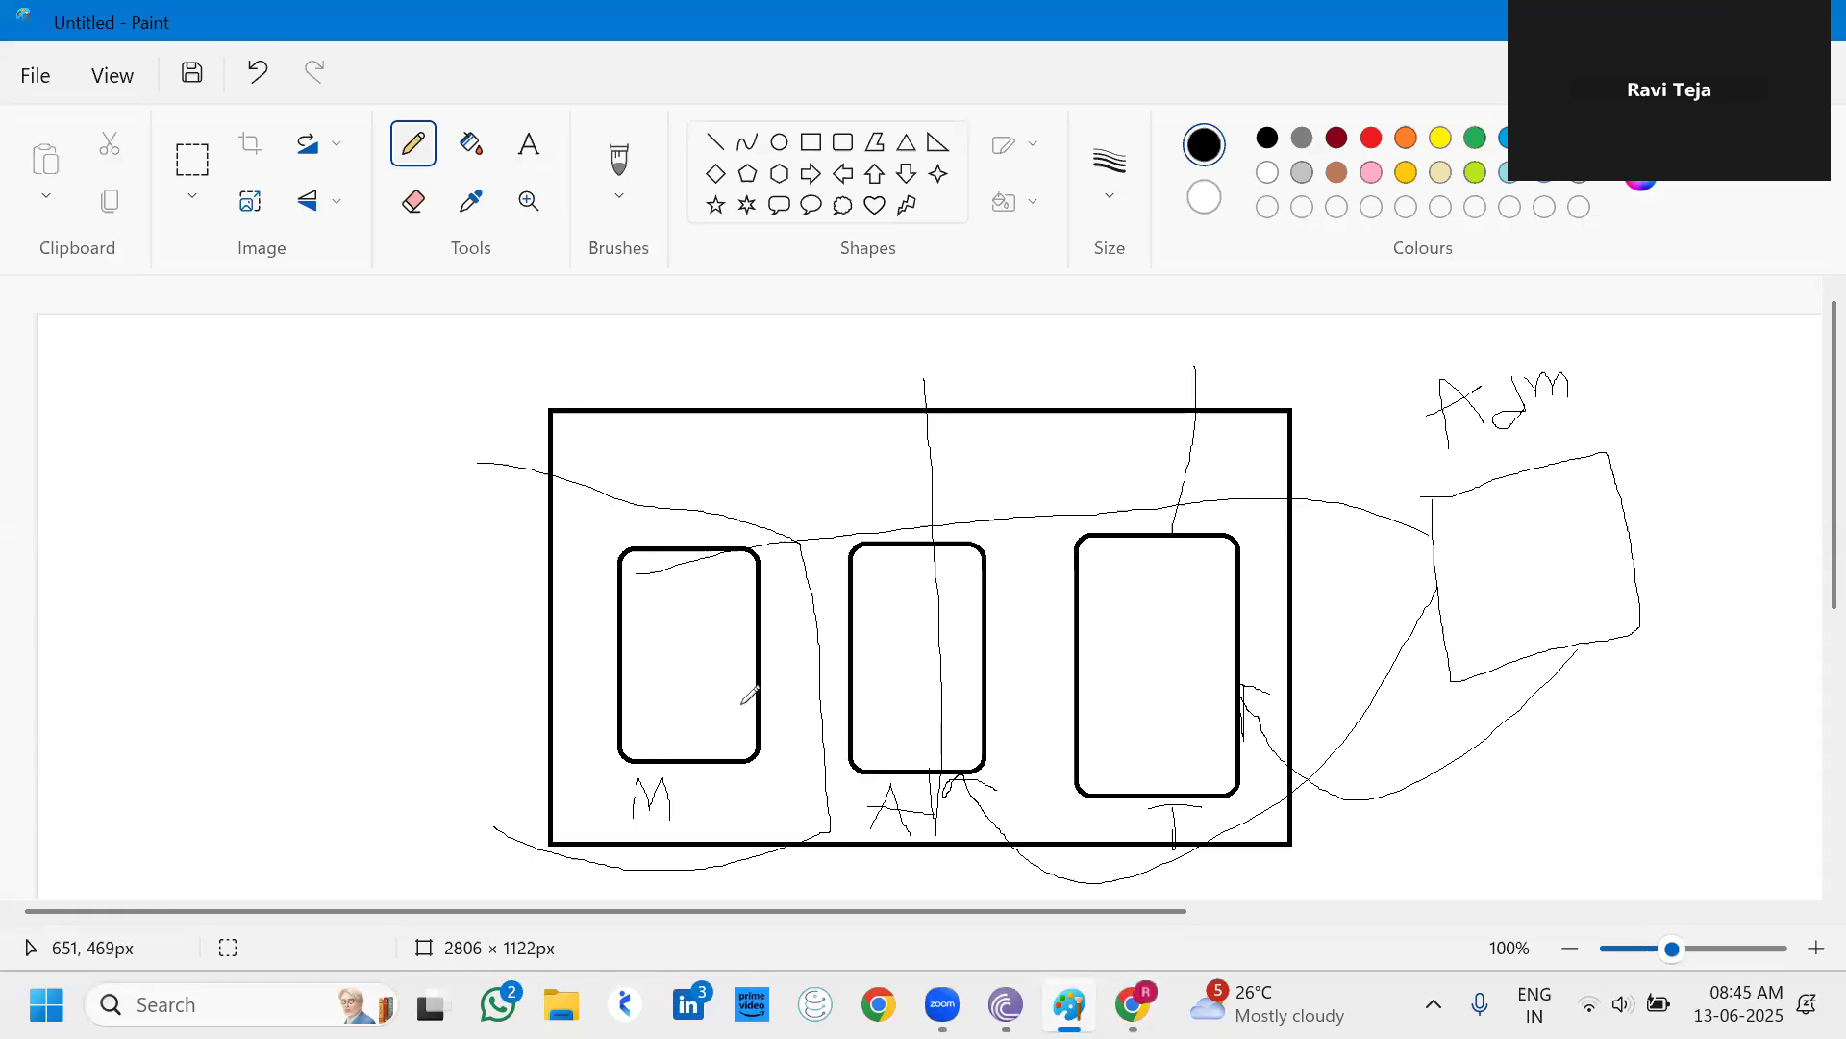
mouse_move(392, 570)
left_mouse_down()
mouse_move(366, 629)
mouse_move(395, 646)
mouse_move(452, 588)
mouse_move(464, 539)
mouse_move(534, 511)
left_mouse_up()
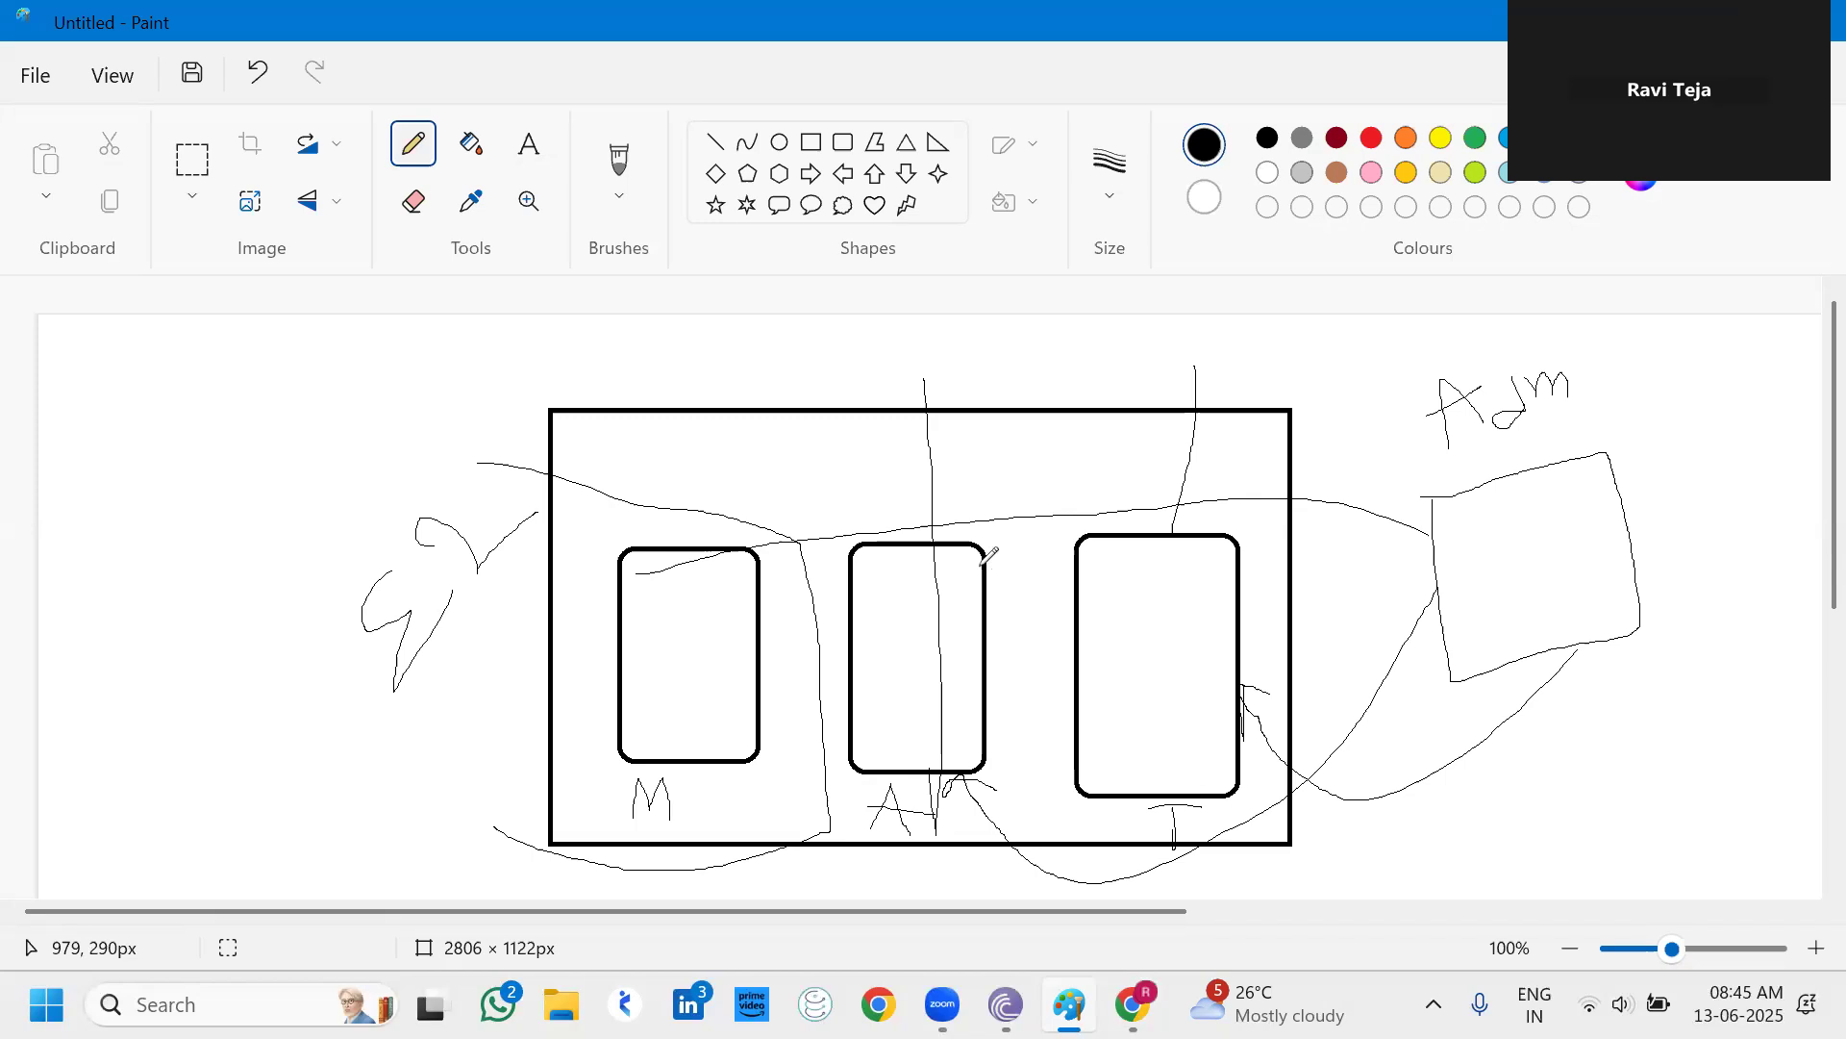
mouse_move(972, 548)
left_mouse_down()
mouse_move(1006, 366)
mouse_move(1076, 390)
mouse_move(1073, 329)
mouse_move(1077, 358)
mouse_move(1141, 364)
left_mouse_up()
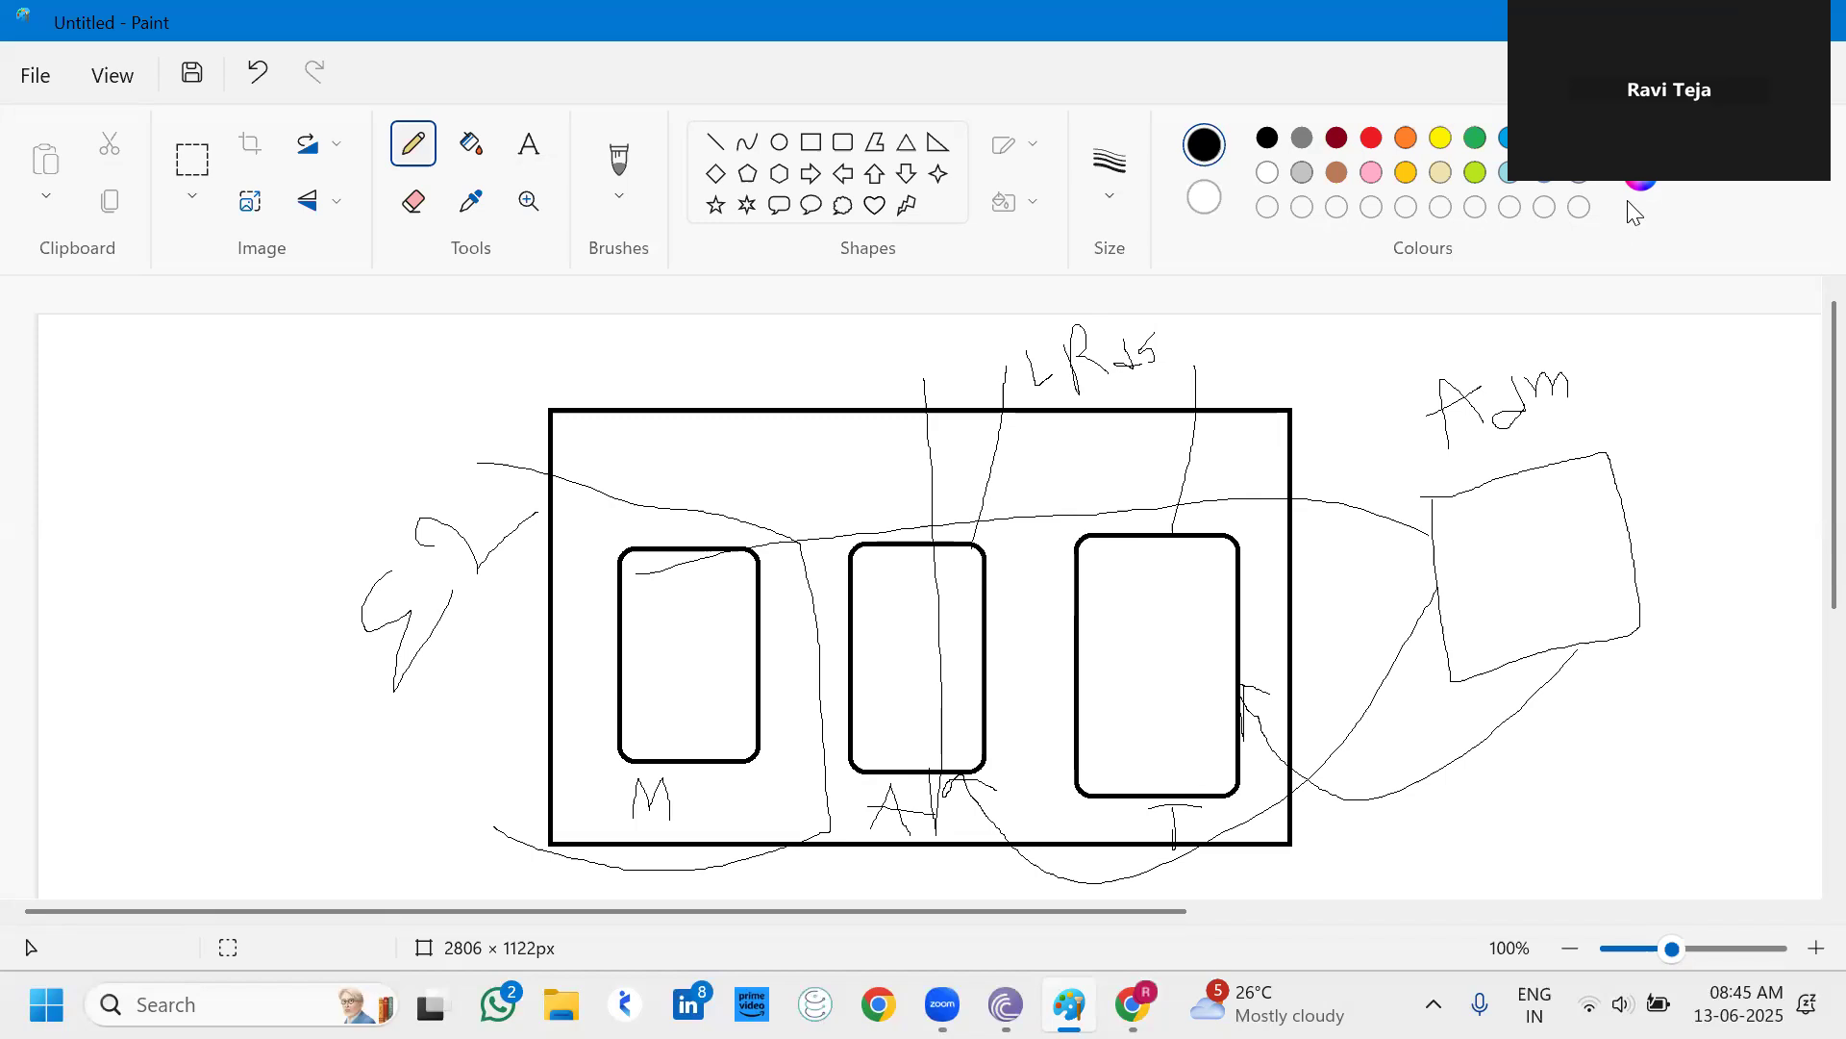
left_click(1693, 21)
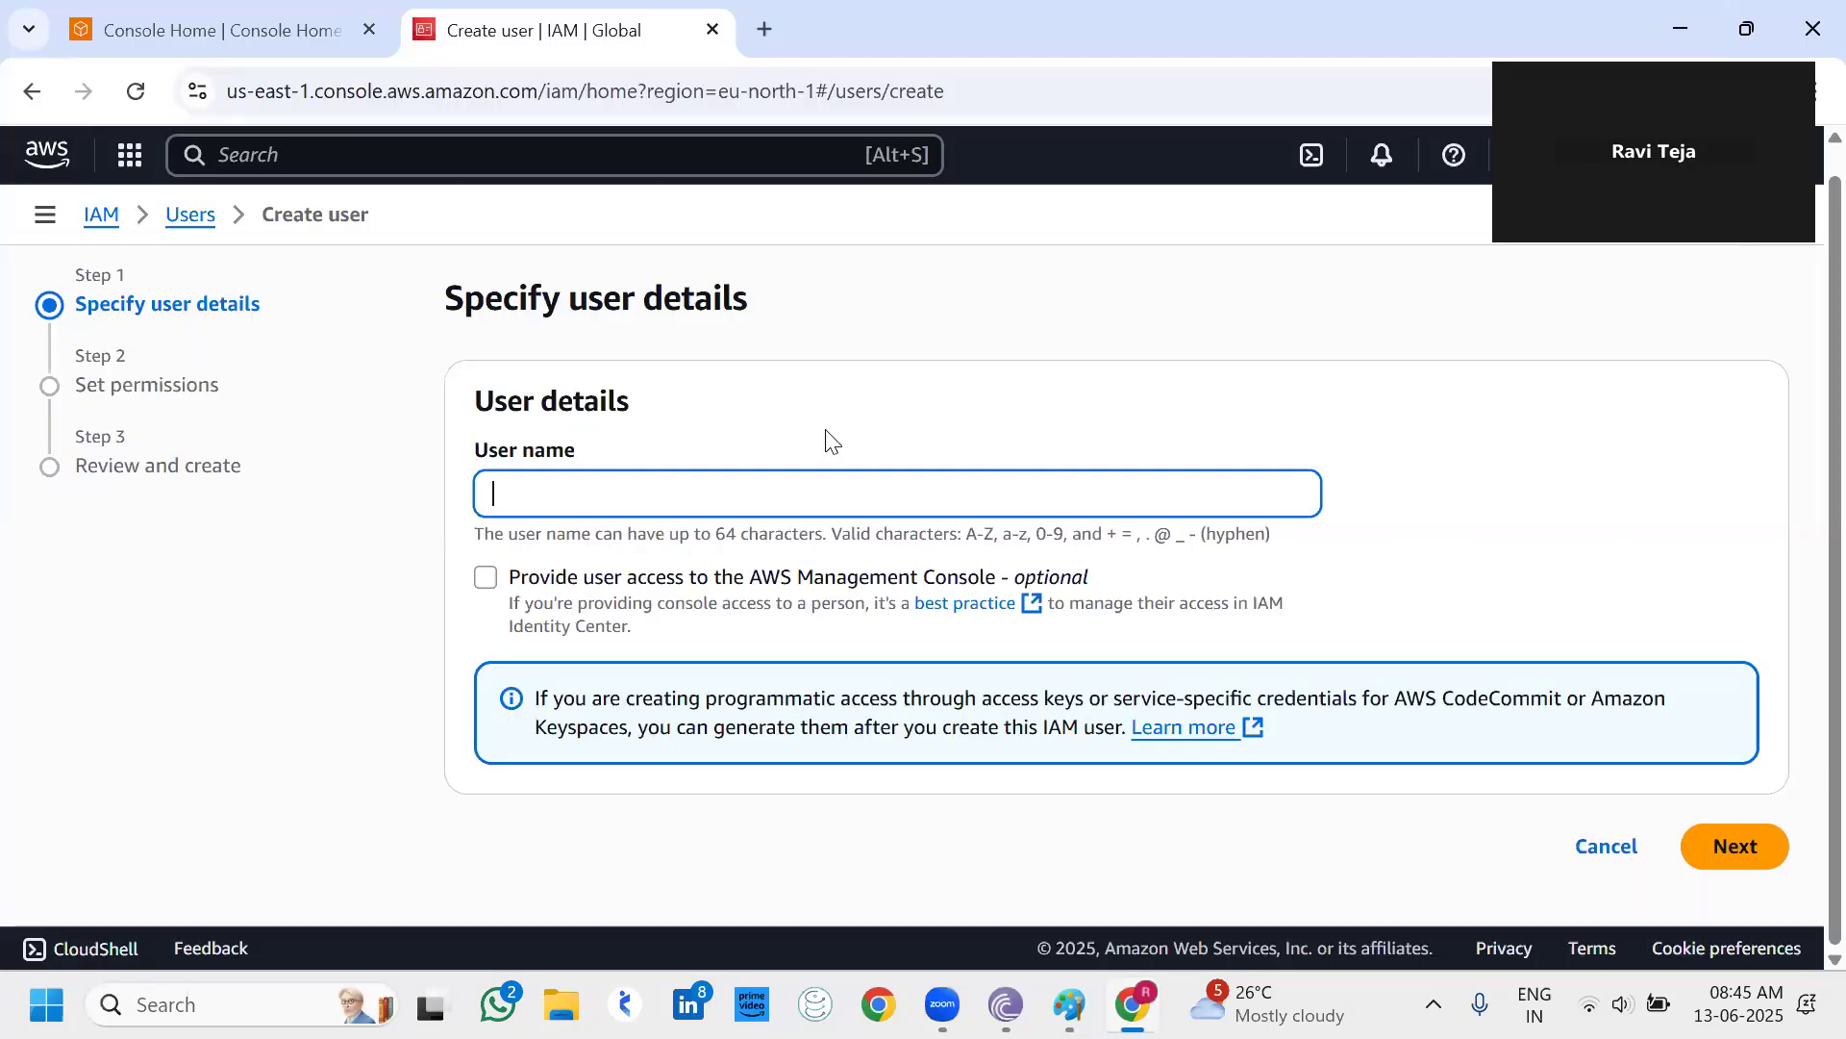
Enter the new user's name, provide access to the AWS Management Console and choose to create an IAM user.
type("Matt")
left_click(485, 577)
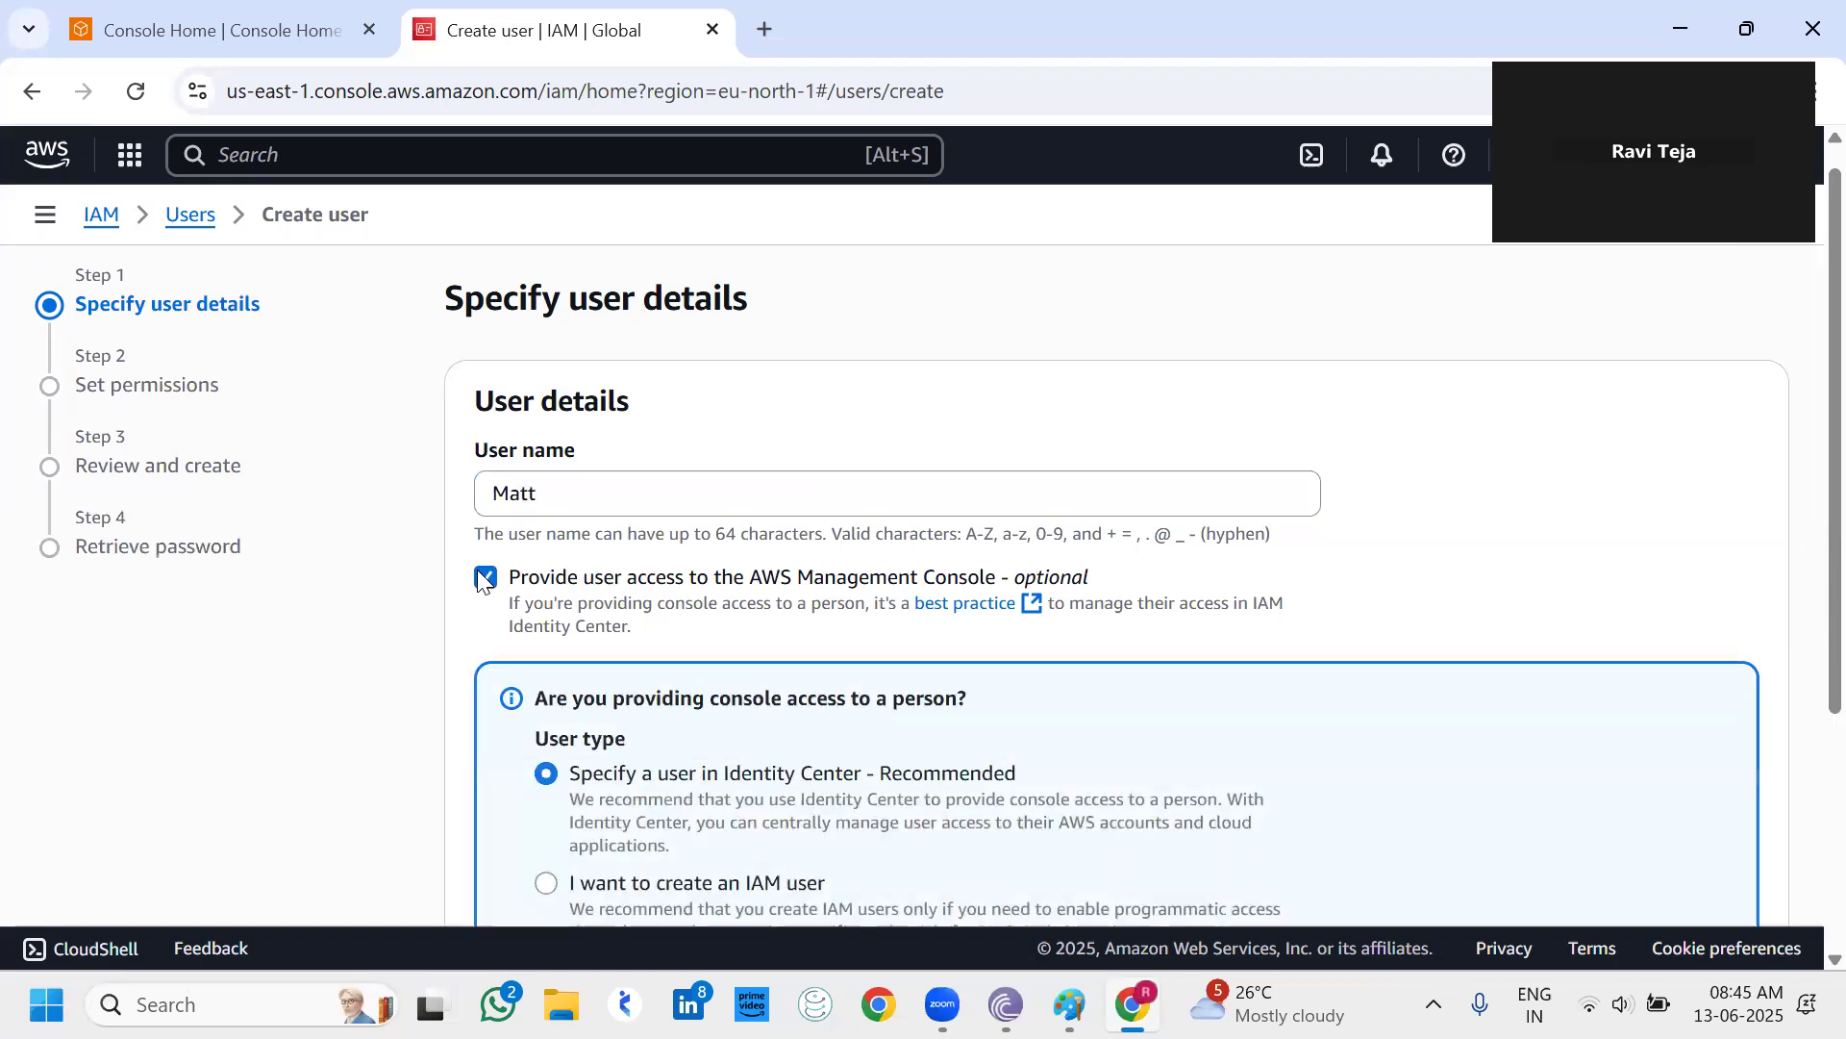
scroll(673, 615, "down", 3)
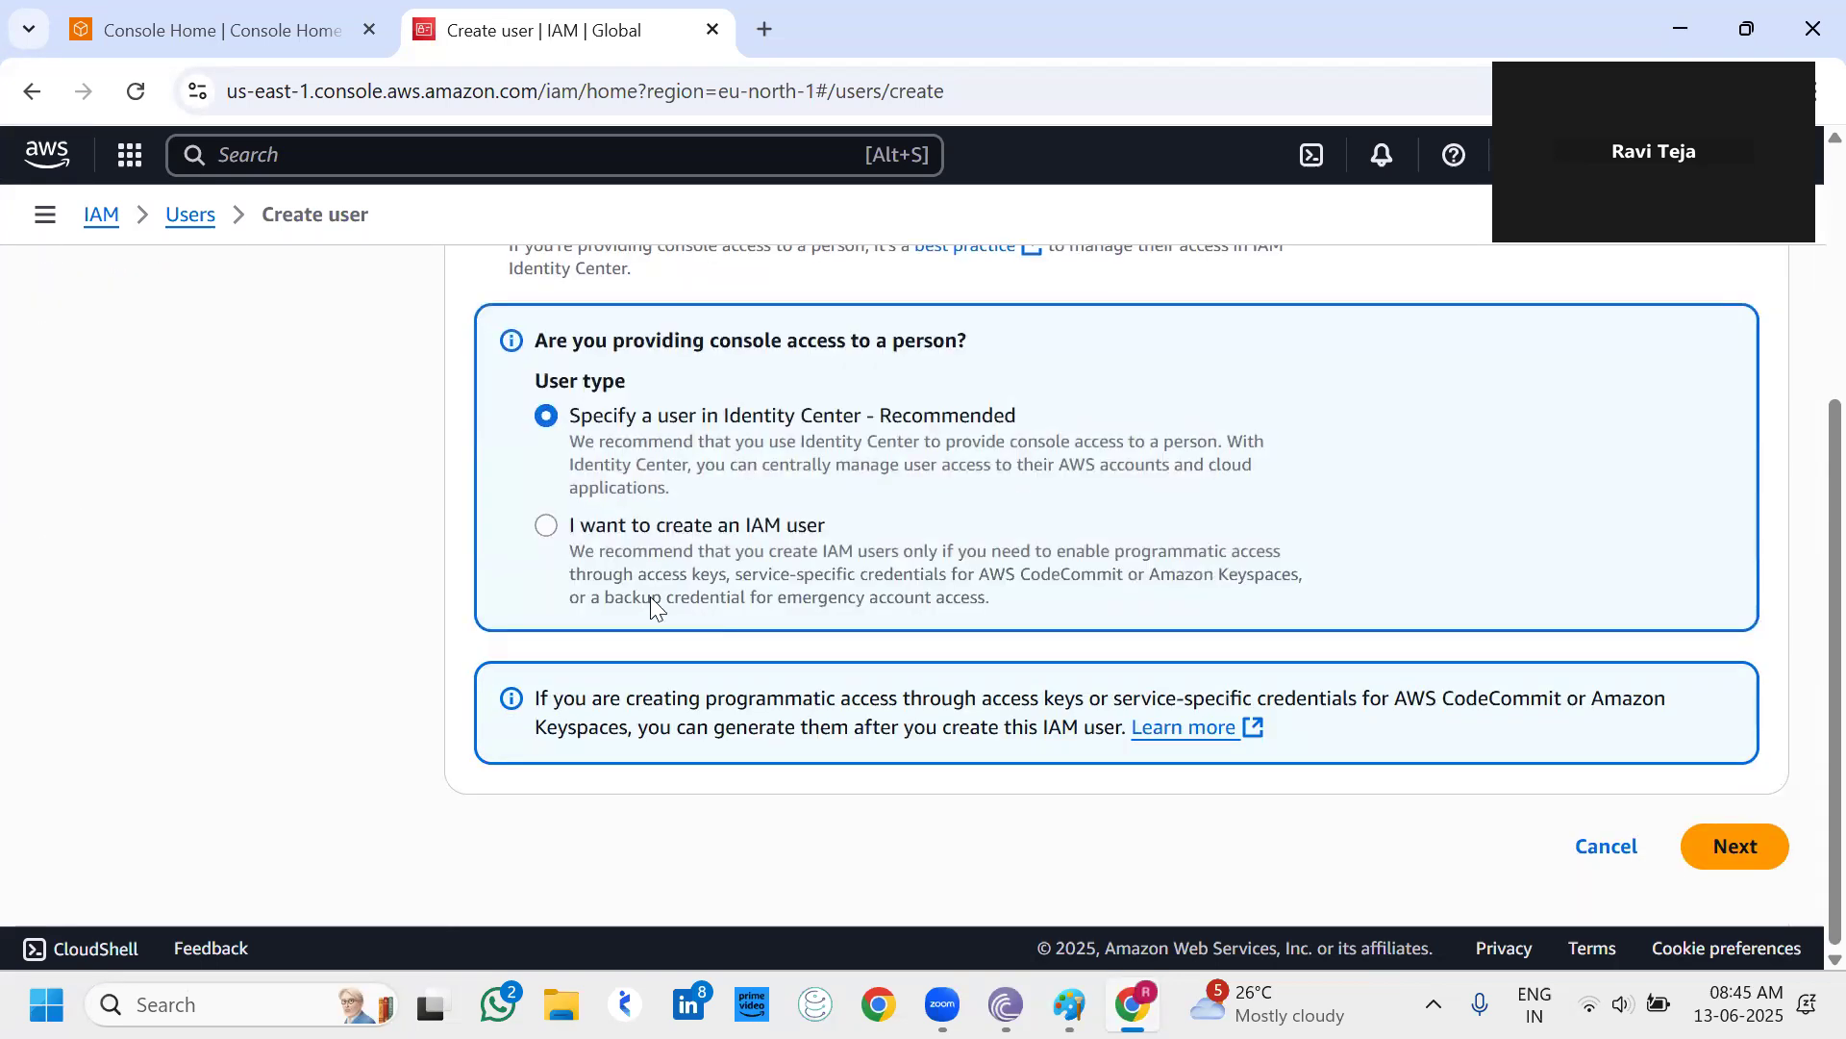
left_click(545, 525)
Choose a custom console password for the new user and enter that password.
scroll(520, 500, "down", 2)
left_click(487, 470)
left_click(607, 541)
type("••")
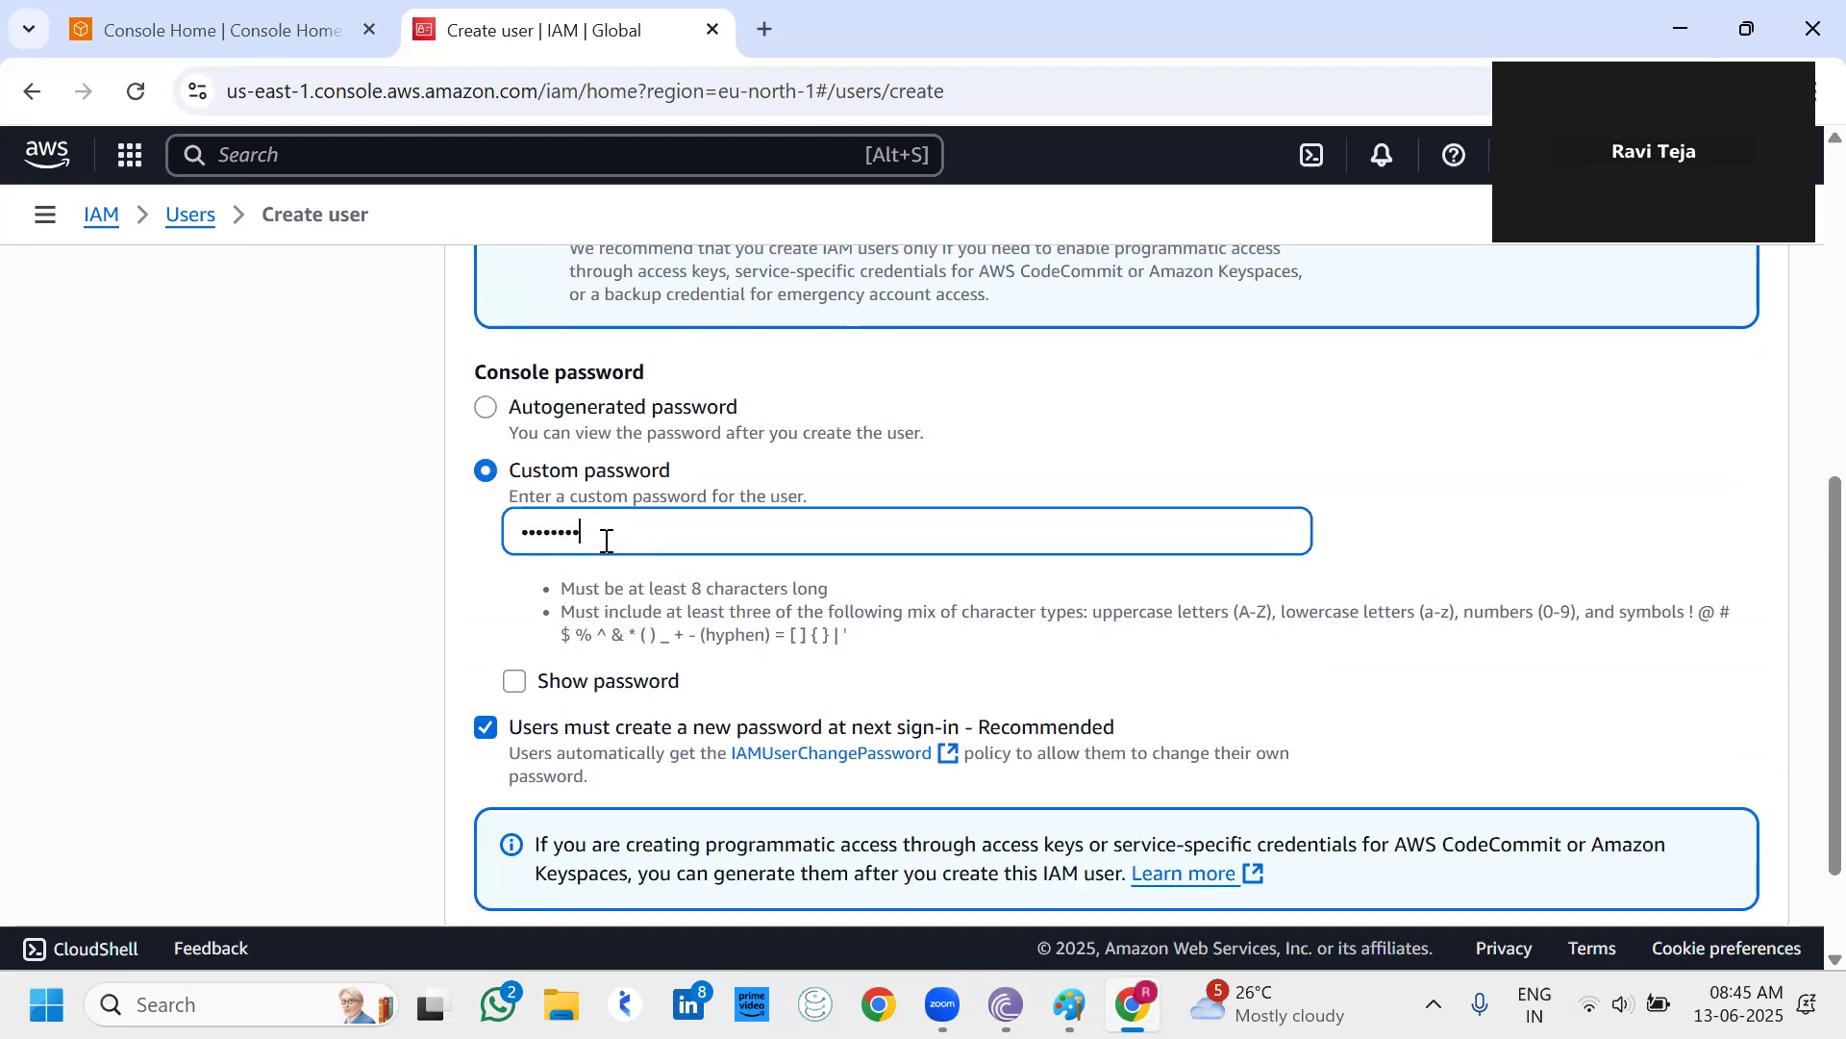
scroll(607, 540, "down", 2)
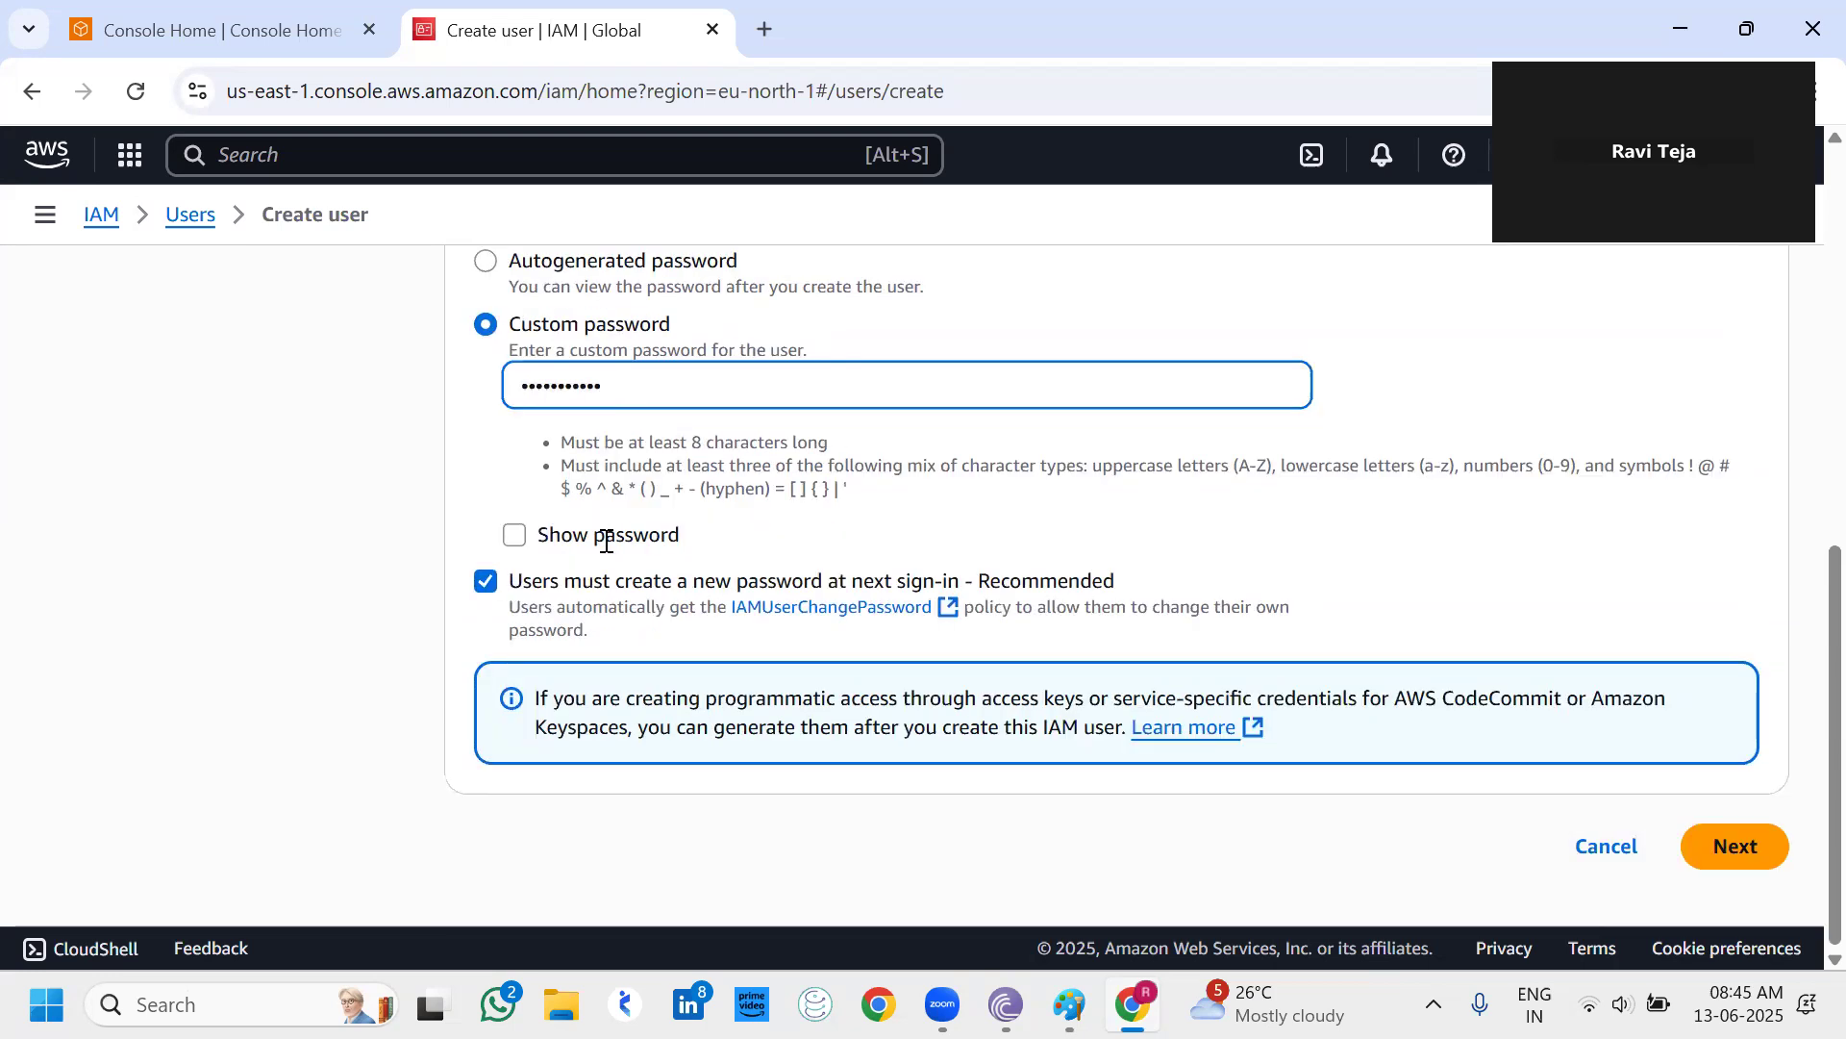
Continue to the permissions page, choose to attach policies directly and widen the Policy name column.
left_click(1741, 846)
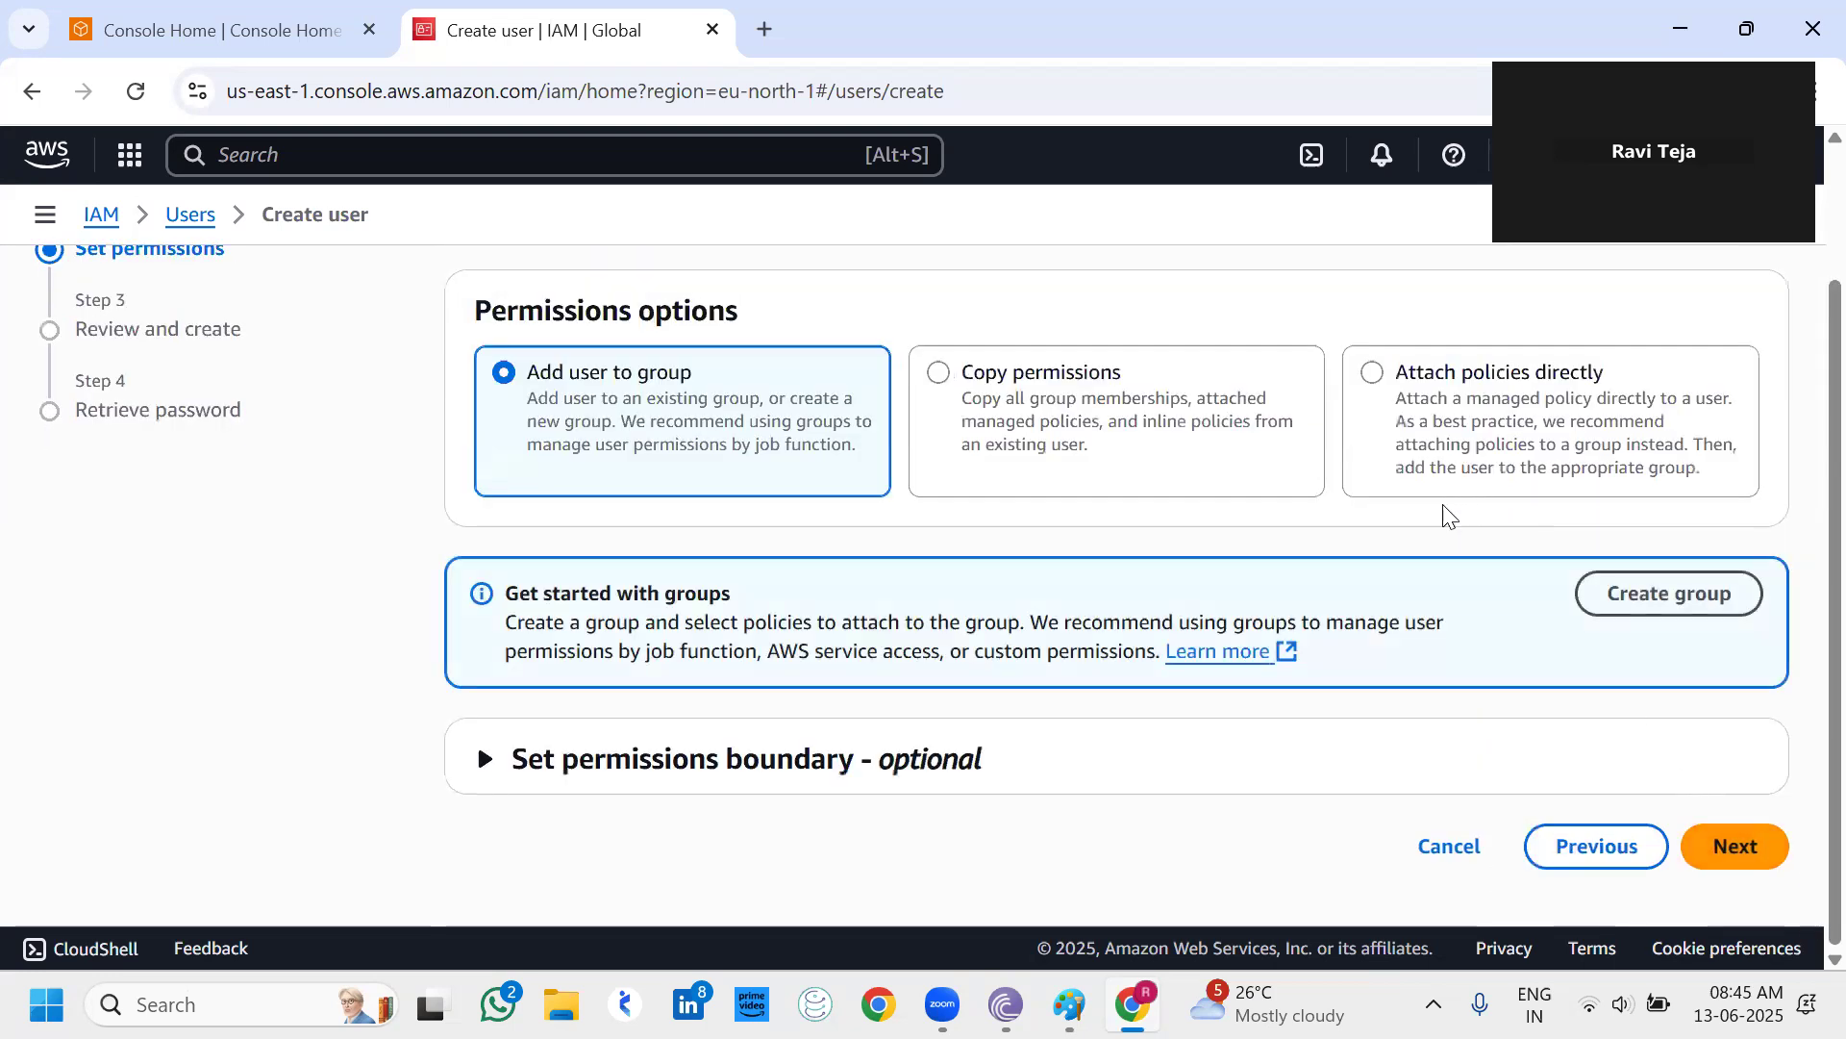
left_click(1371, 370)
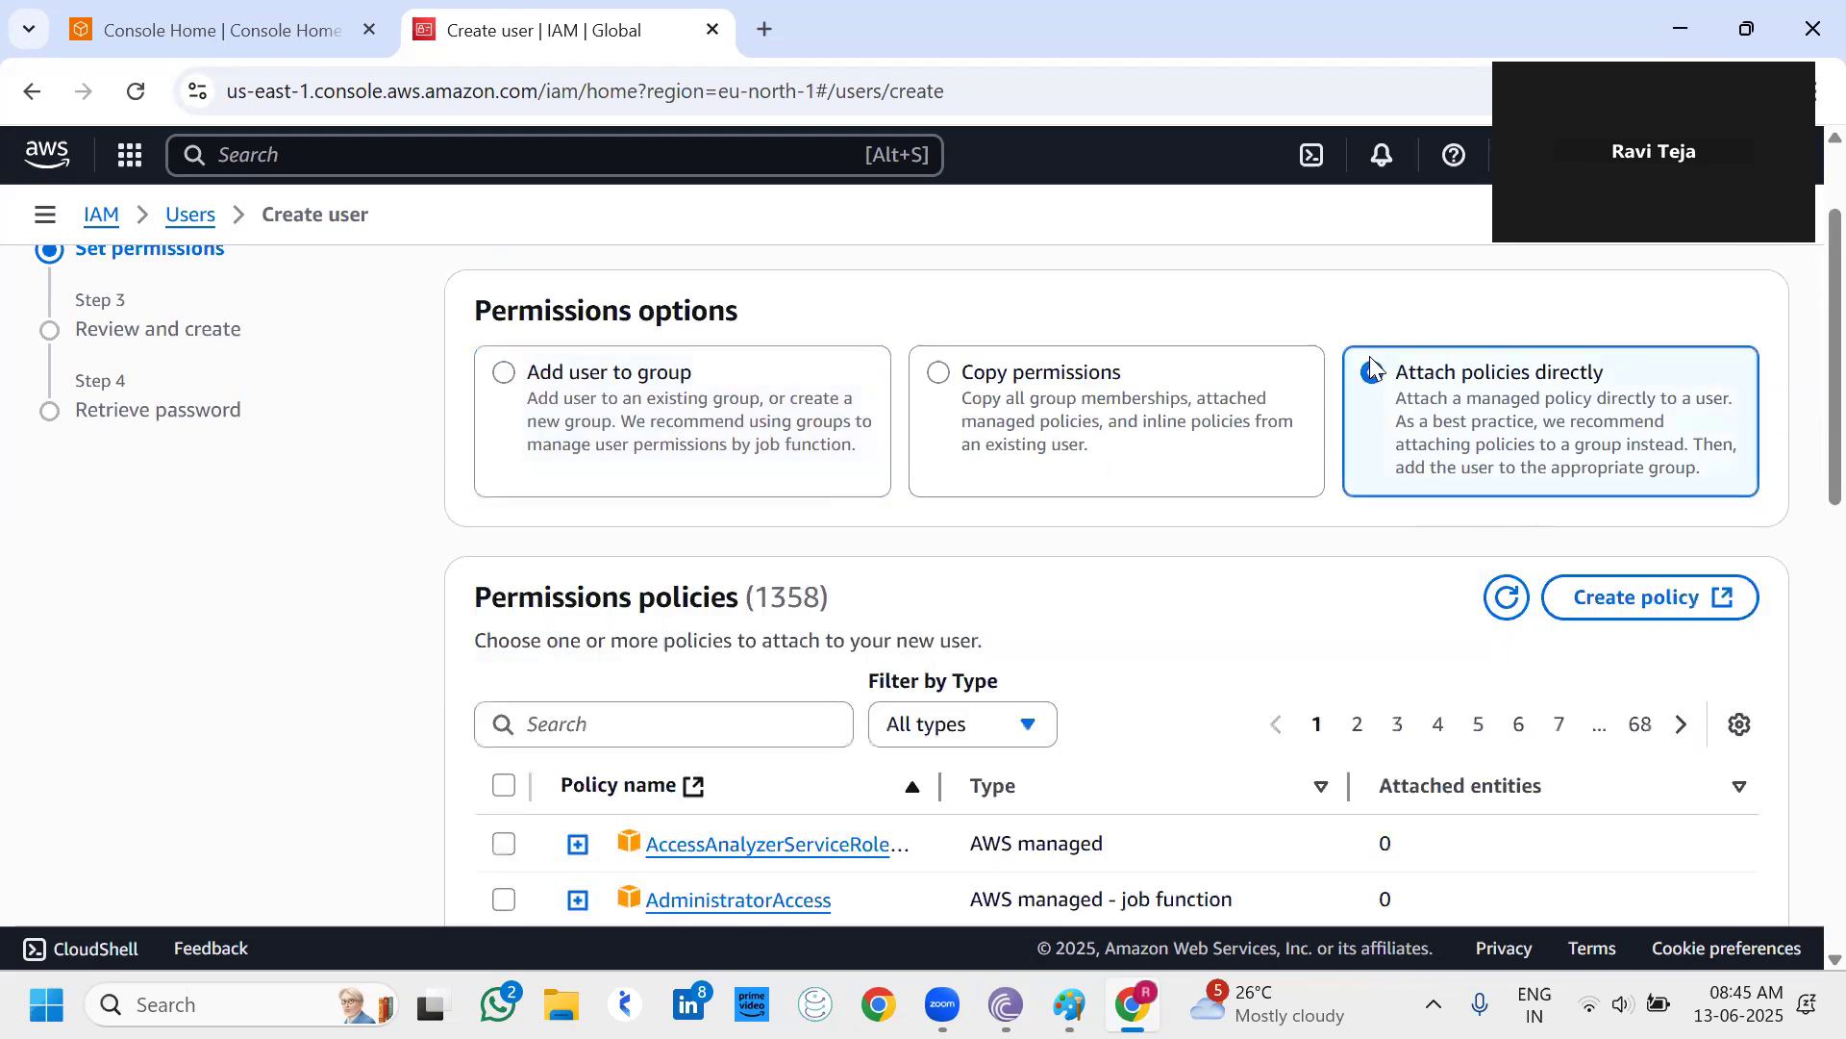
scroll(1450, 519, "down", 2)
scroll(1450, 520, "down", 1)
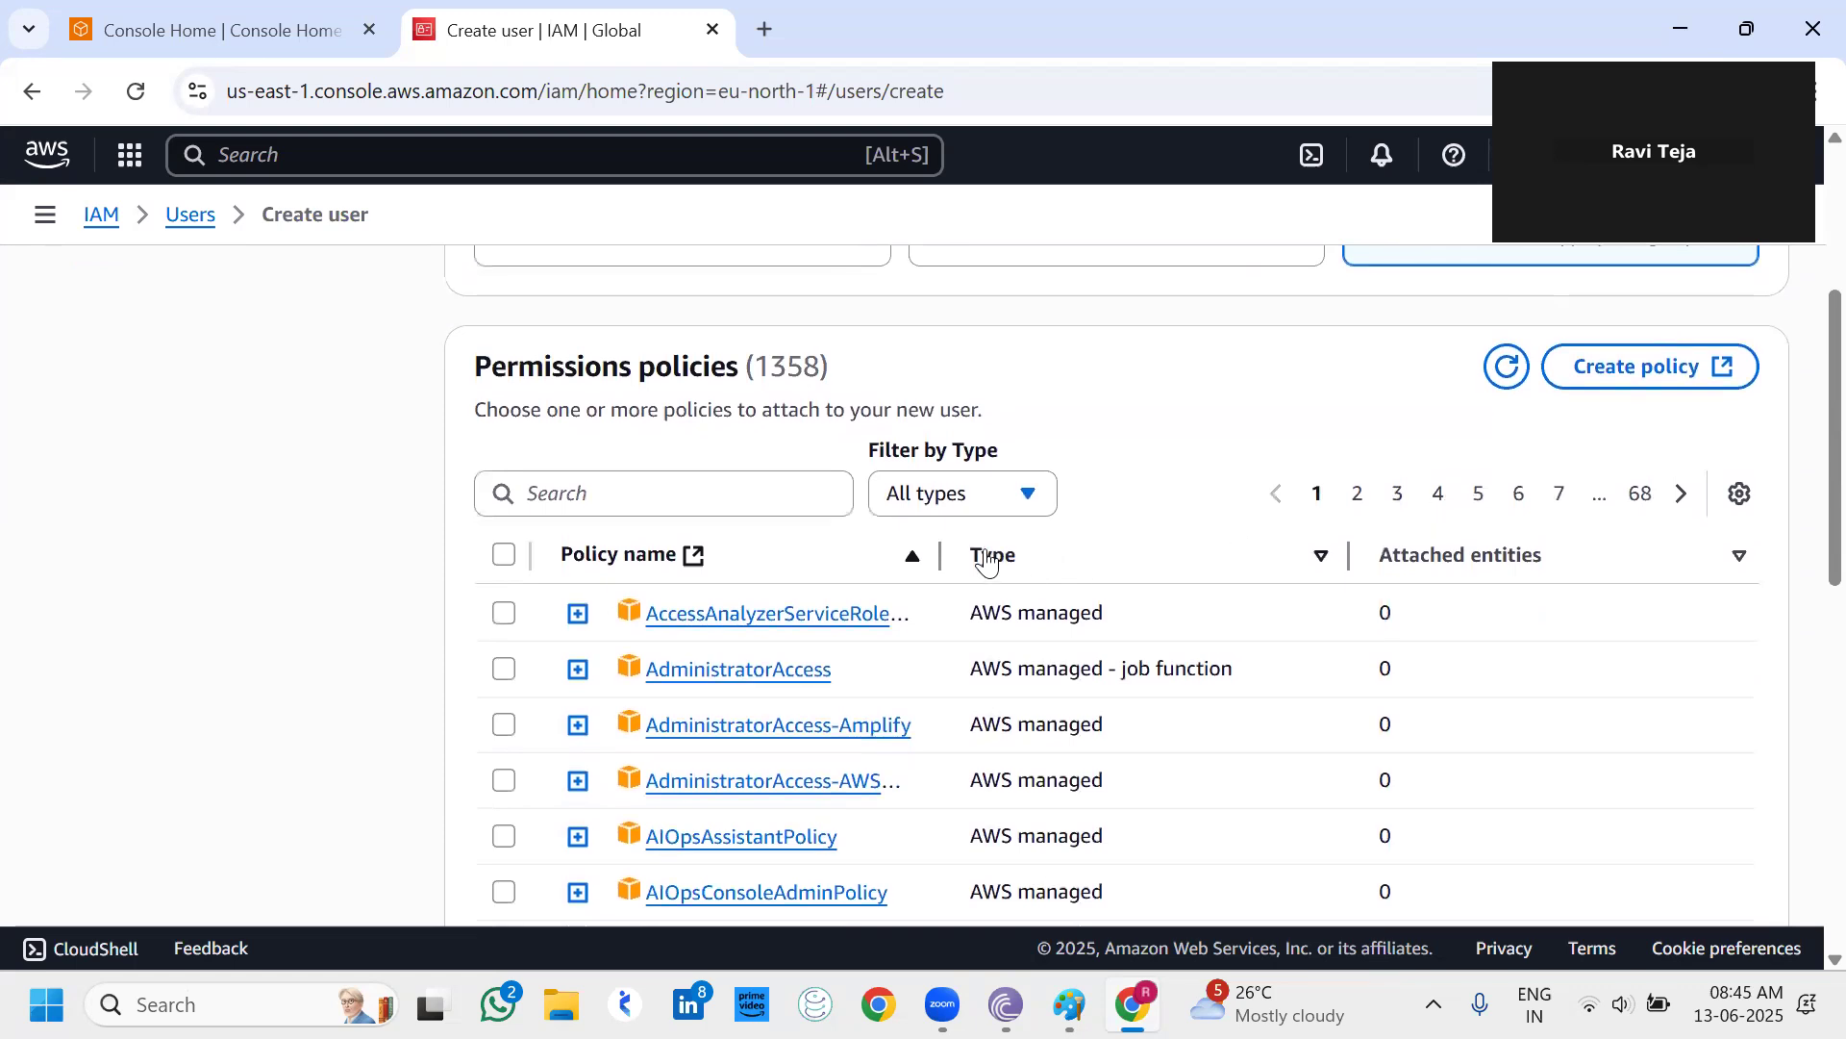
left_click_drag(938, 554, 1198, 554)
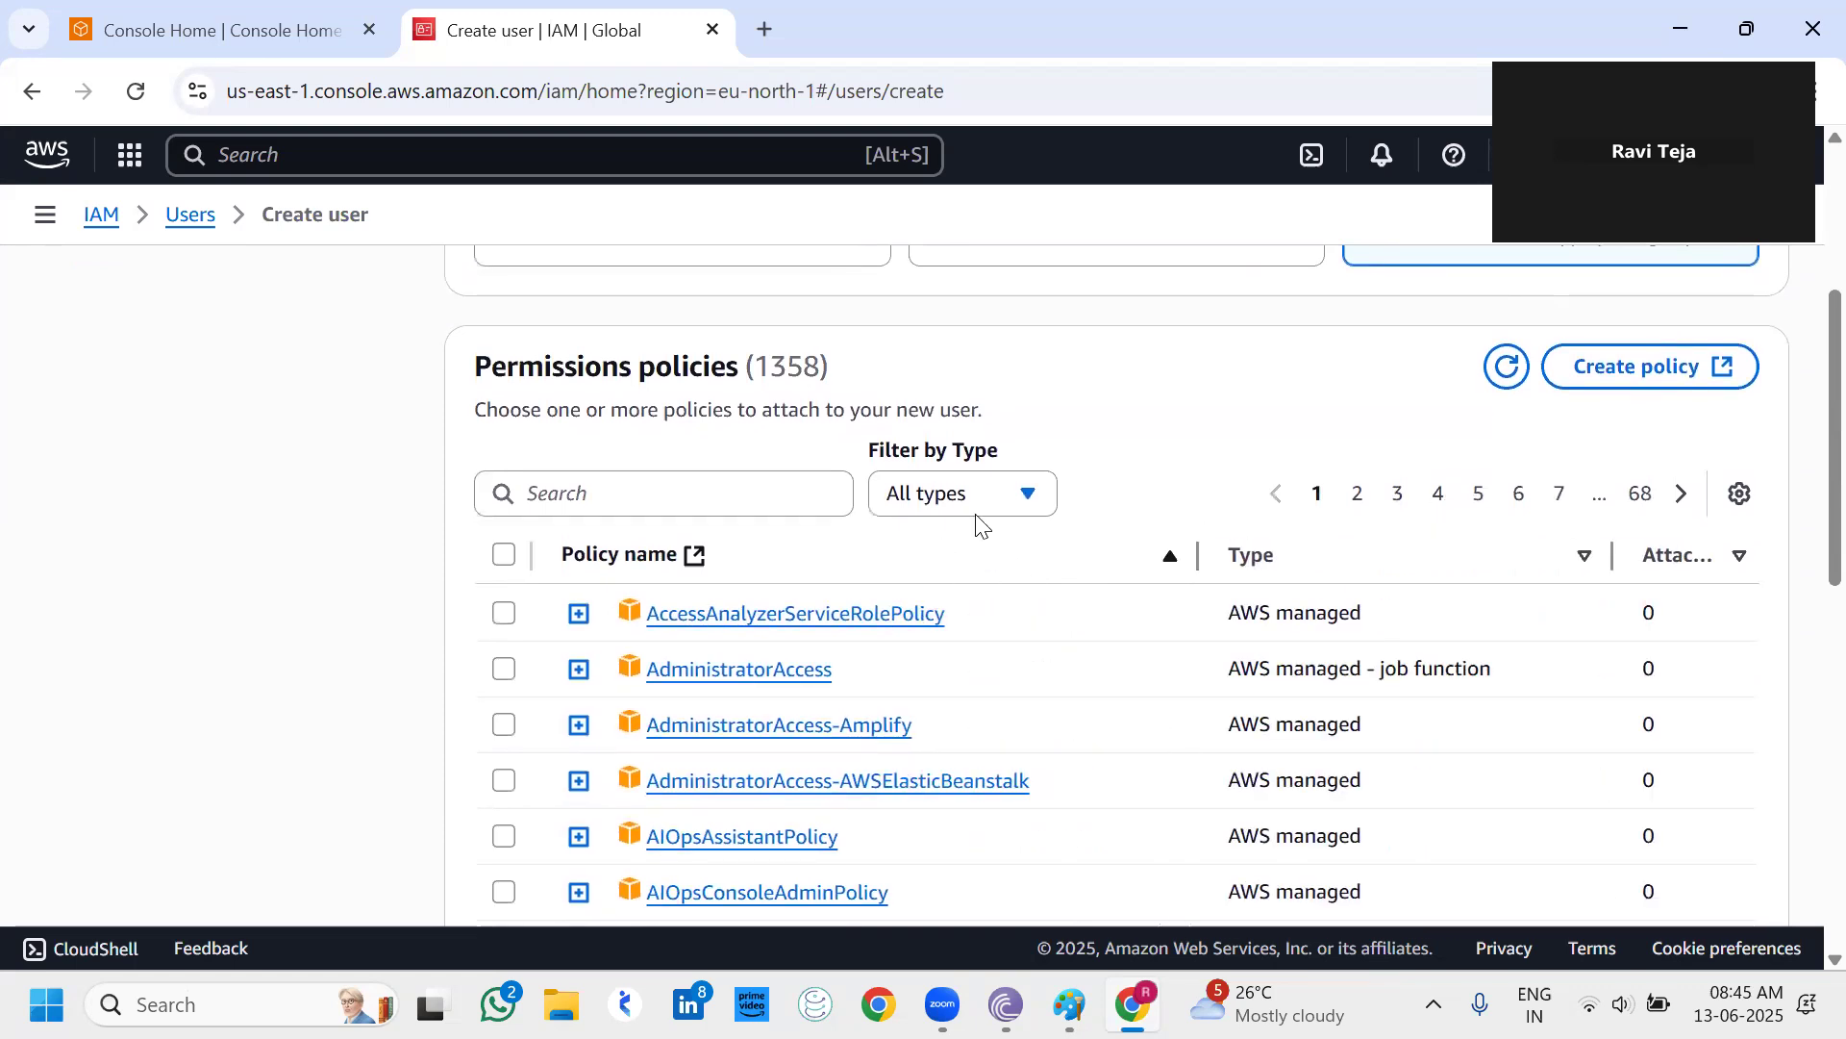
Filter the permissions policies by EC2 and select AmazonEC2FullAccess for the new user.
left_click(783, 494)
type("EC2")
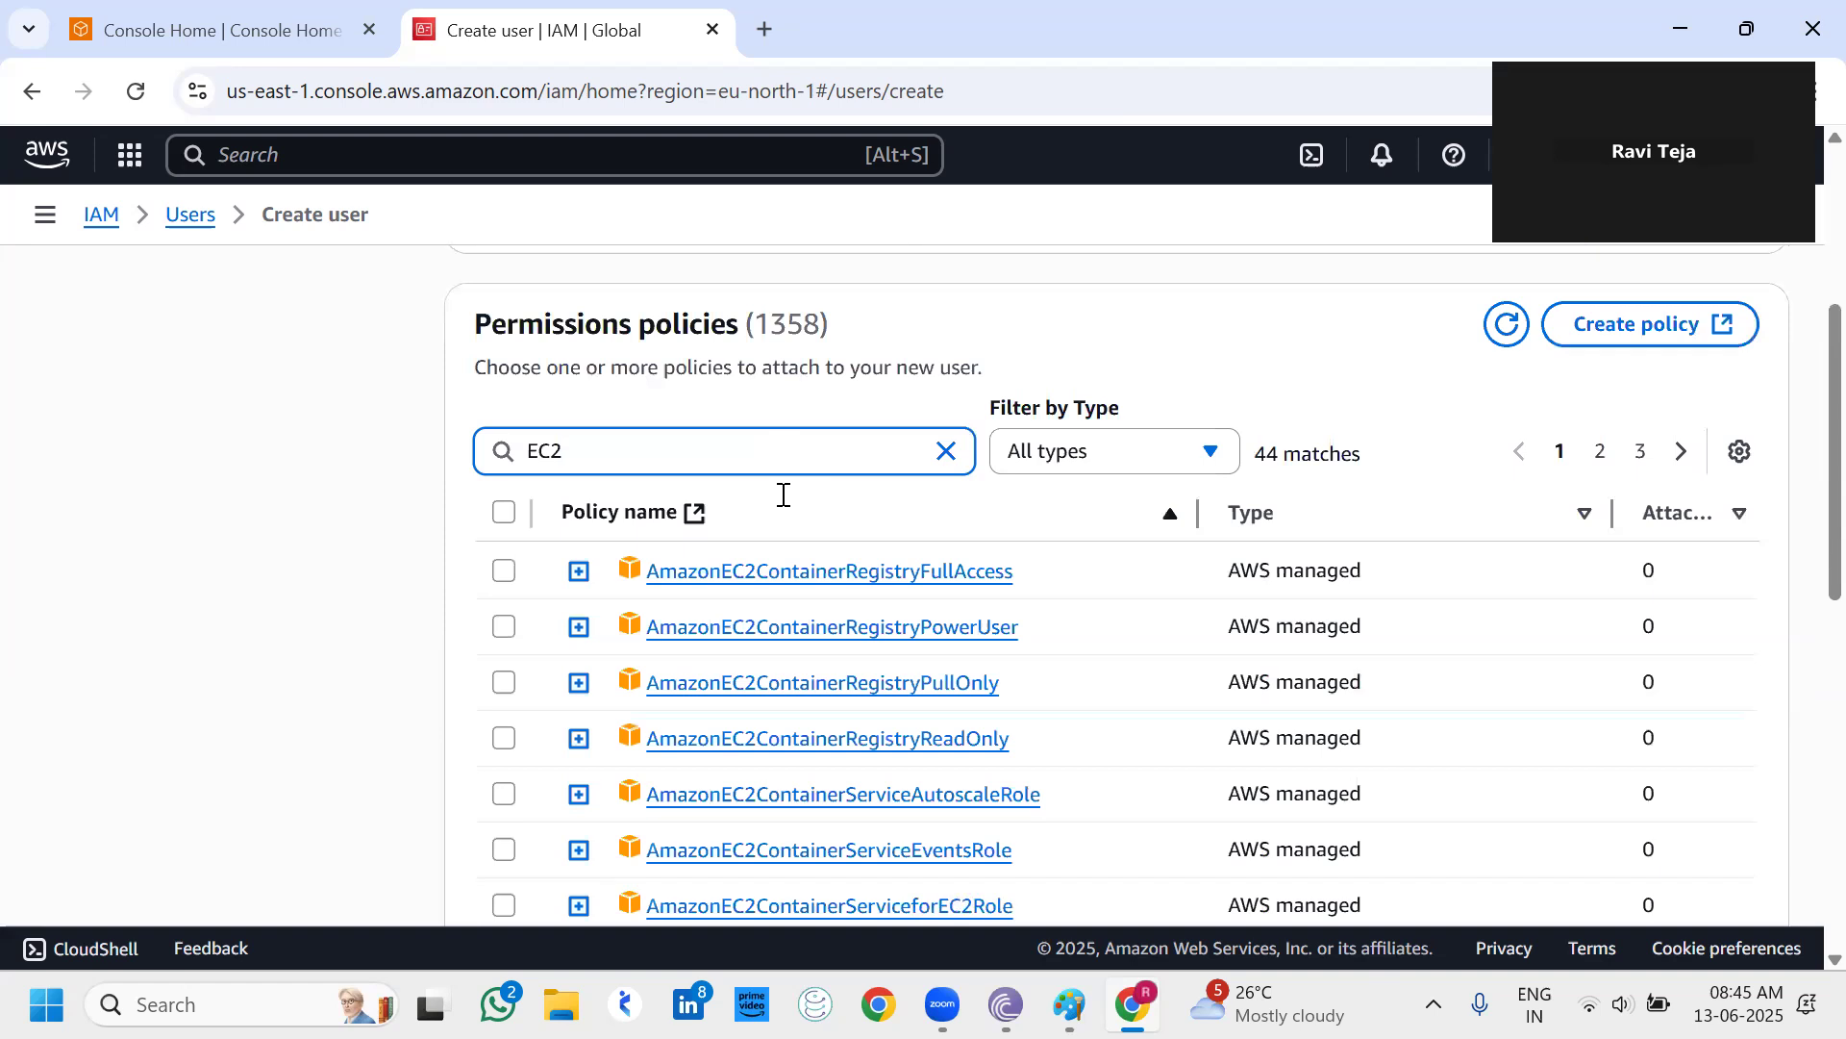
scroll(784, 494, "down", 5)
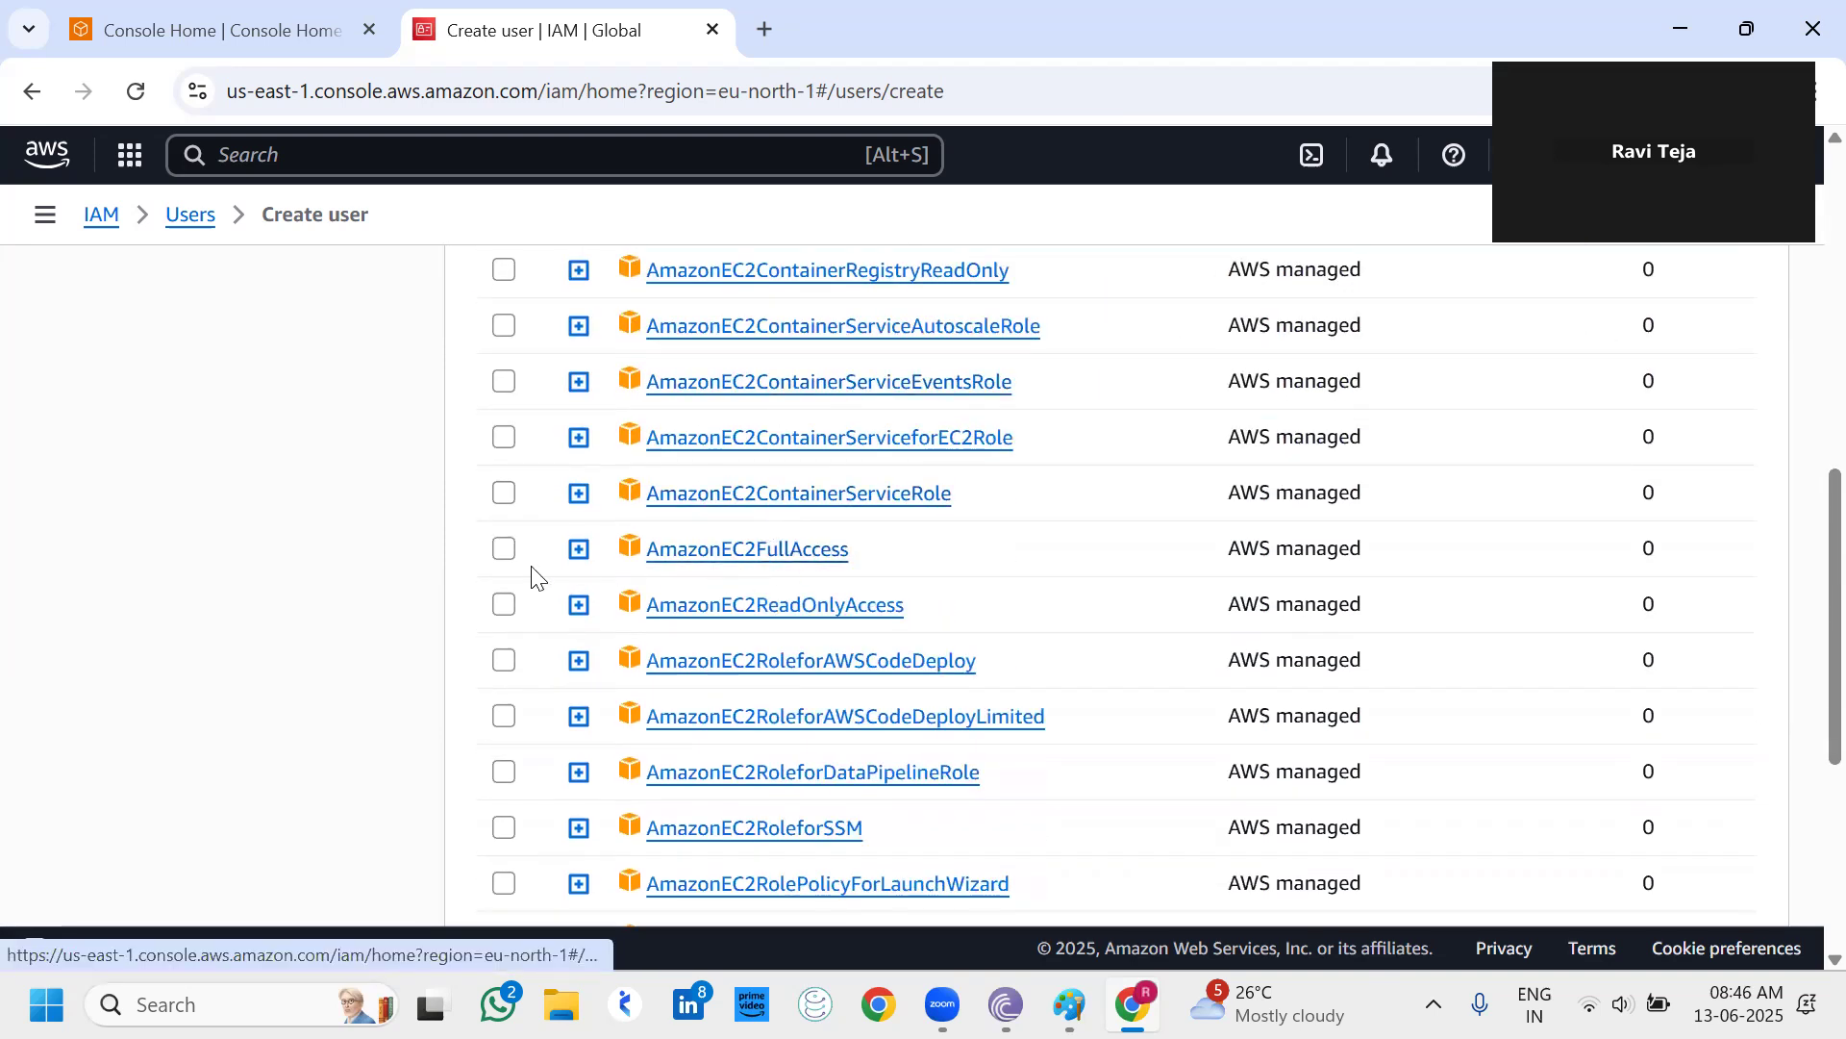
left_click(503, 550)
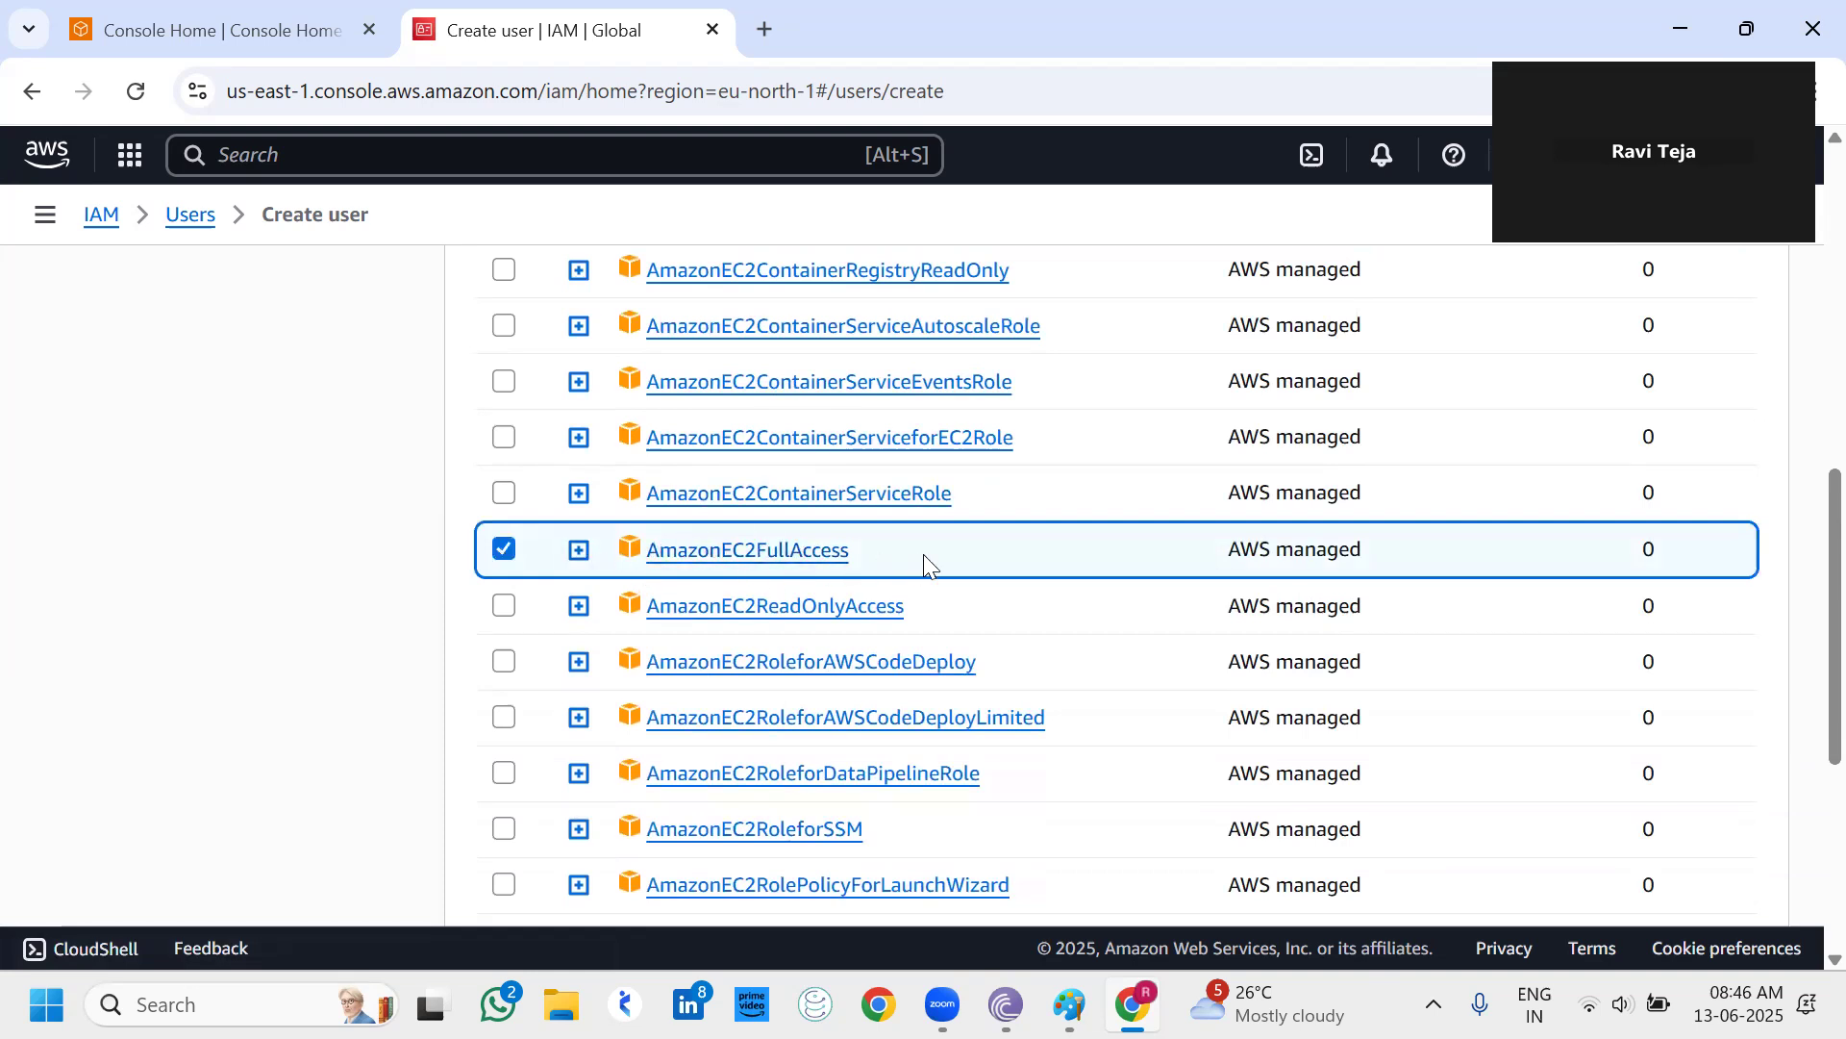
Continue to the review page, check the permissions summary and create the user.
scroll(924, 563, "down", 5)
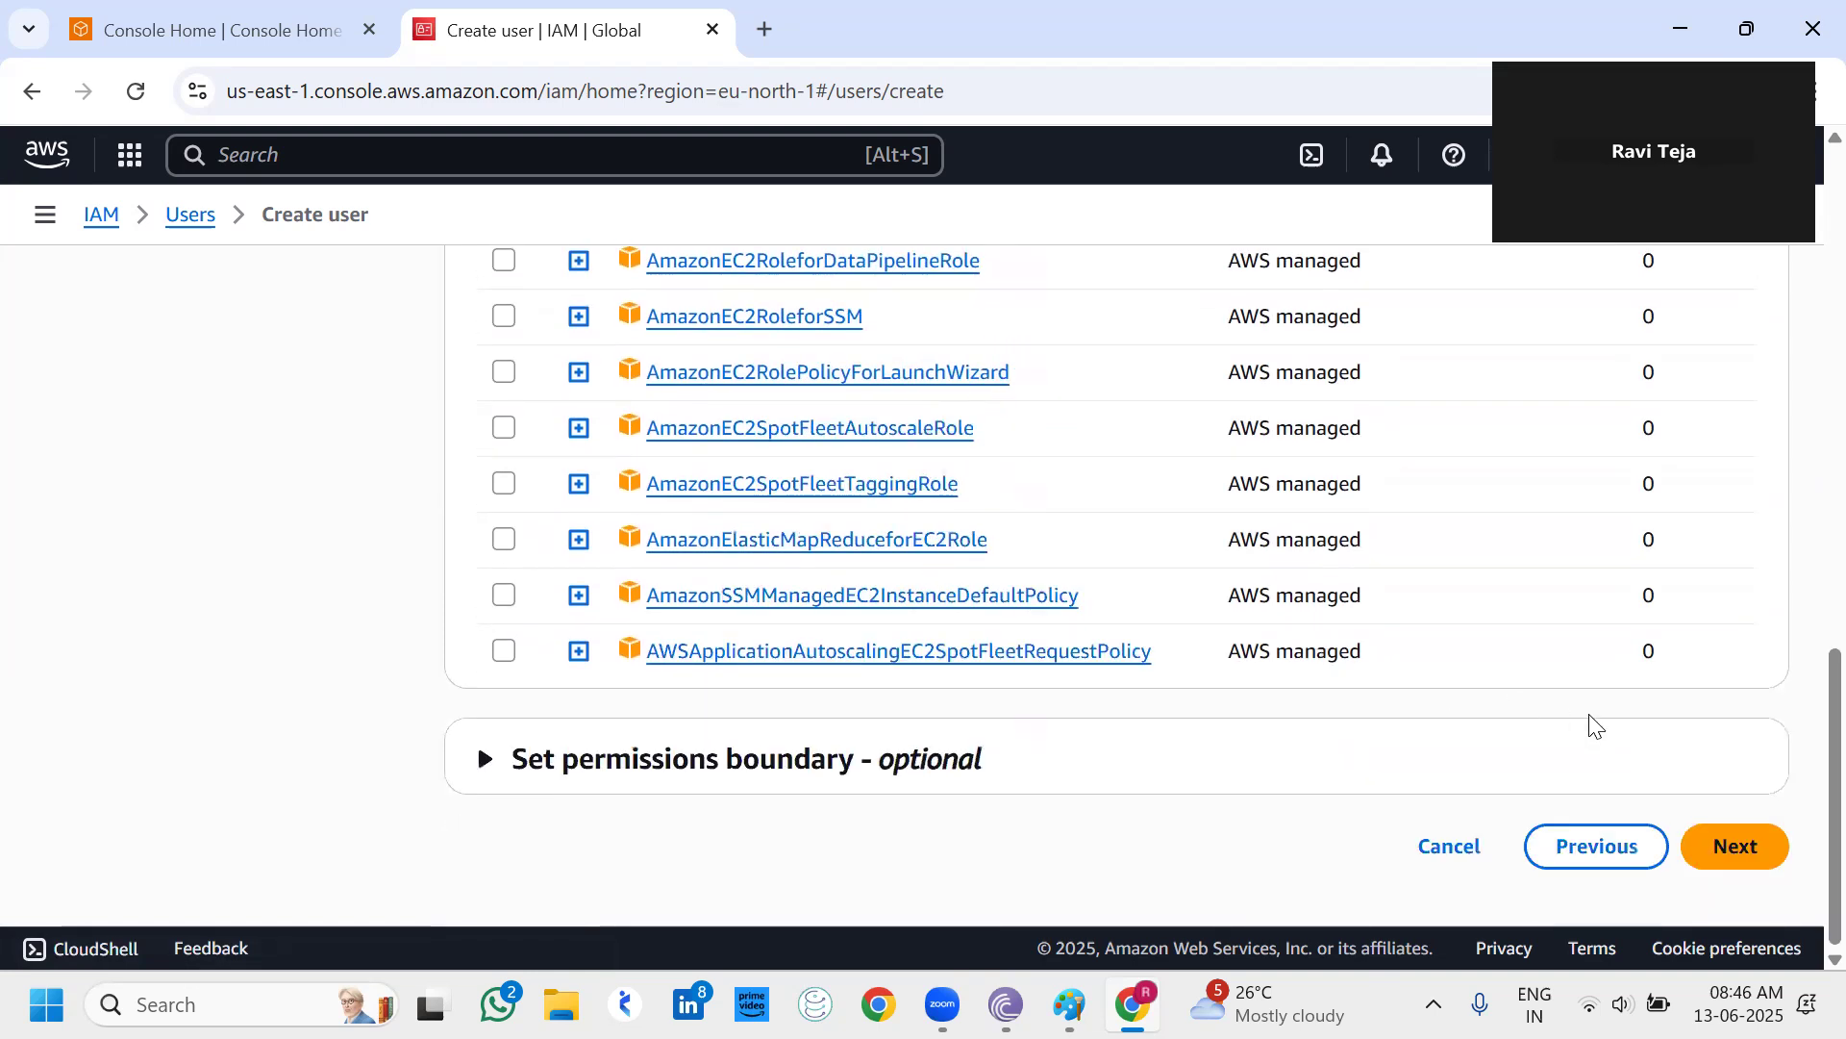
left_click(1743, 859)
scroll(1279, 736, "down", 4)
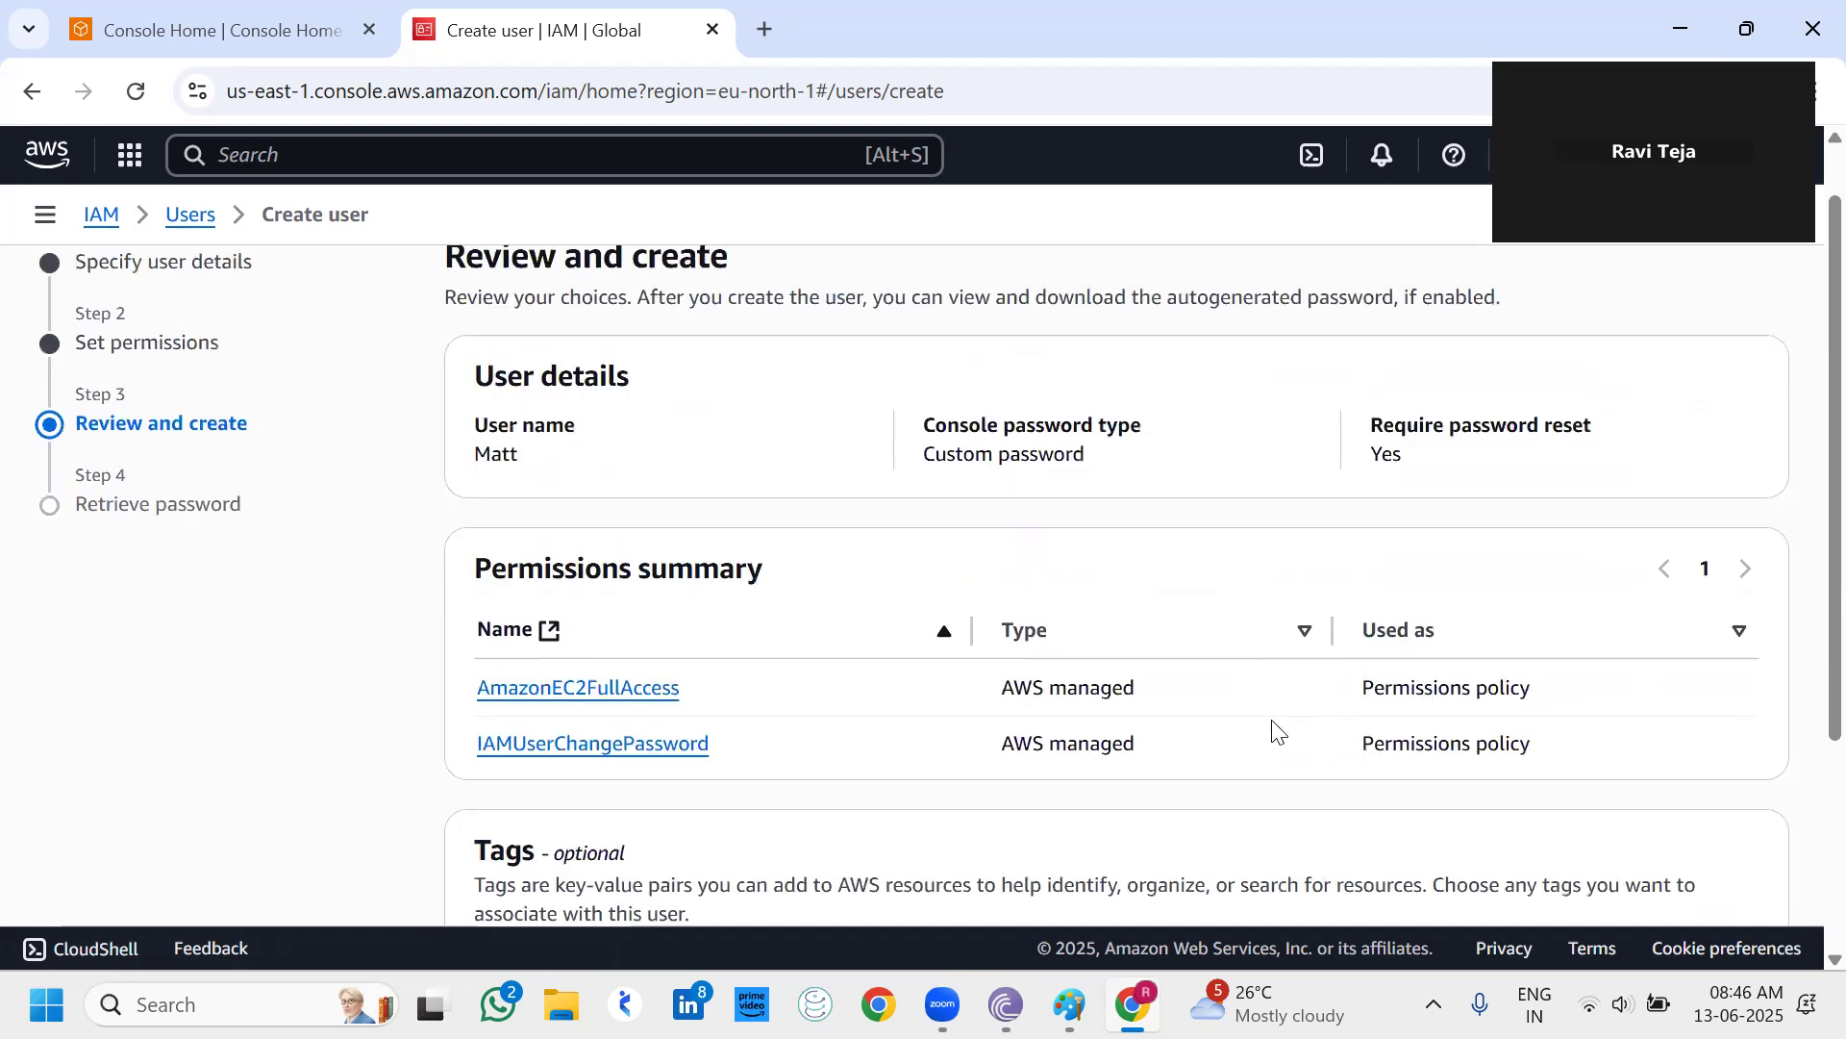
scroll(754, 528, "up", 1)
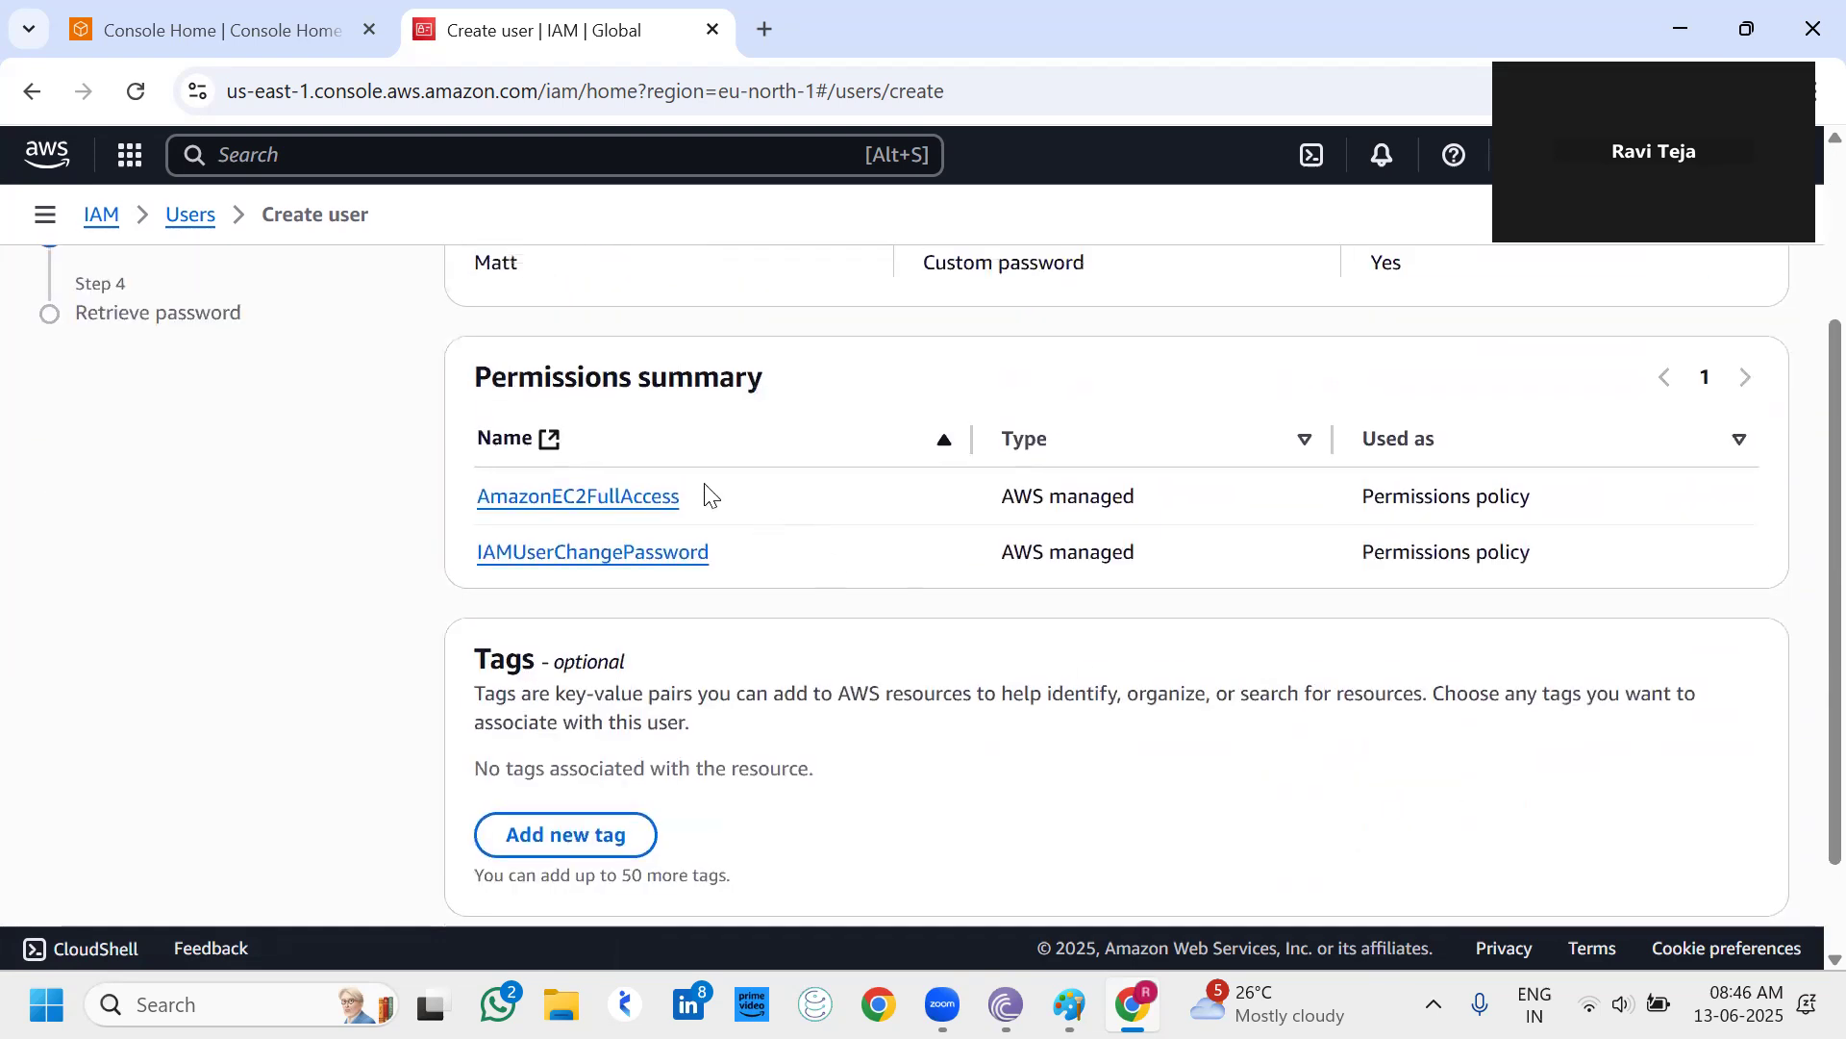
scroll(1145, 630, "down", 1)
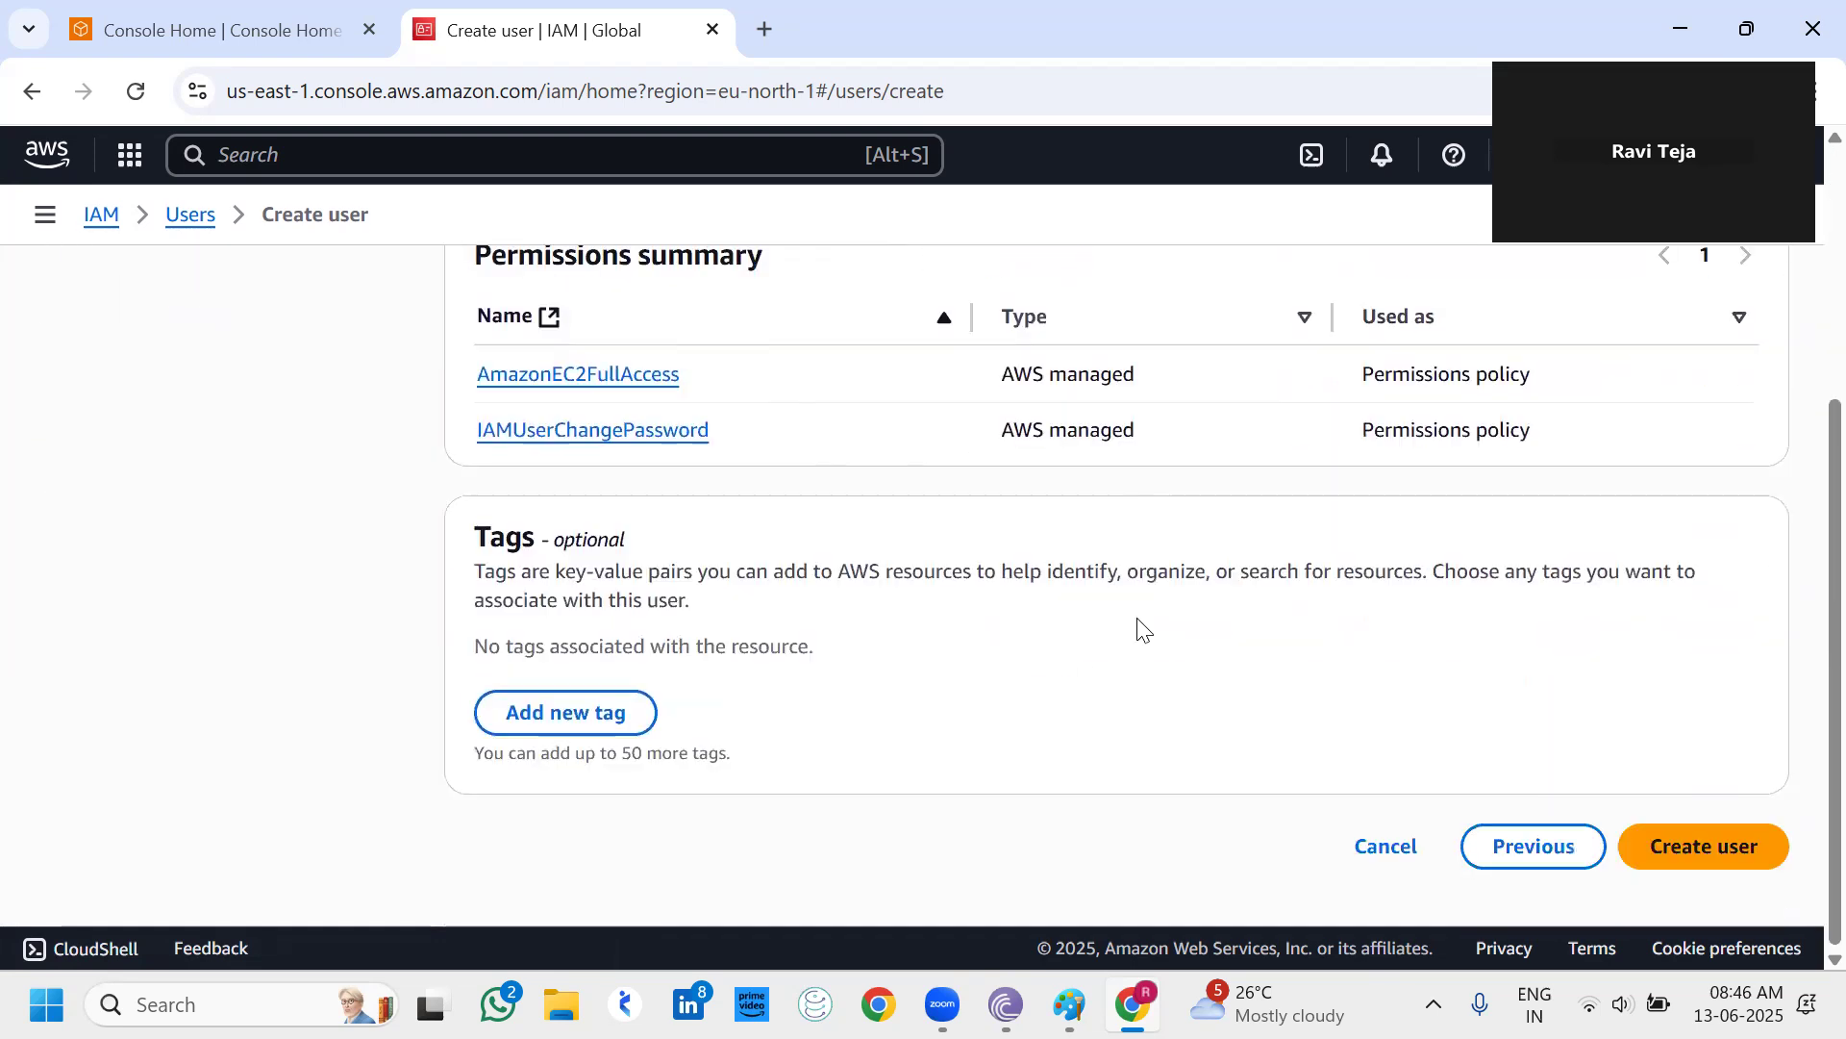
left_click(1673, 844)
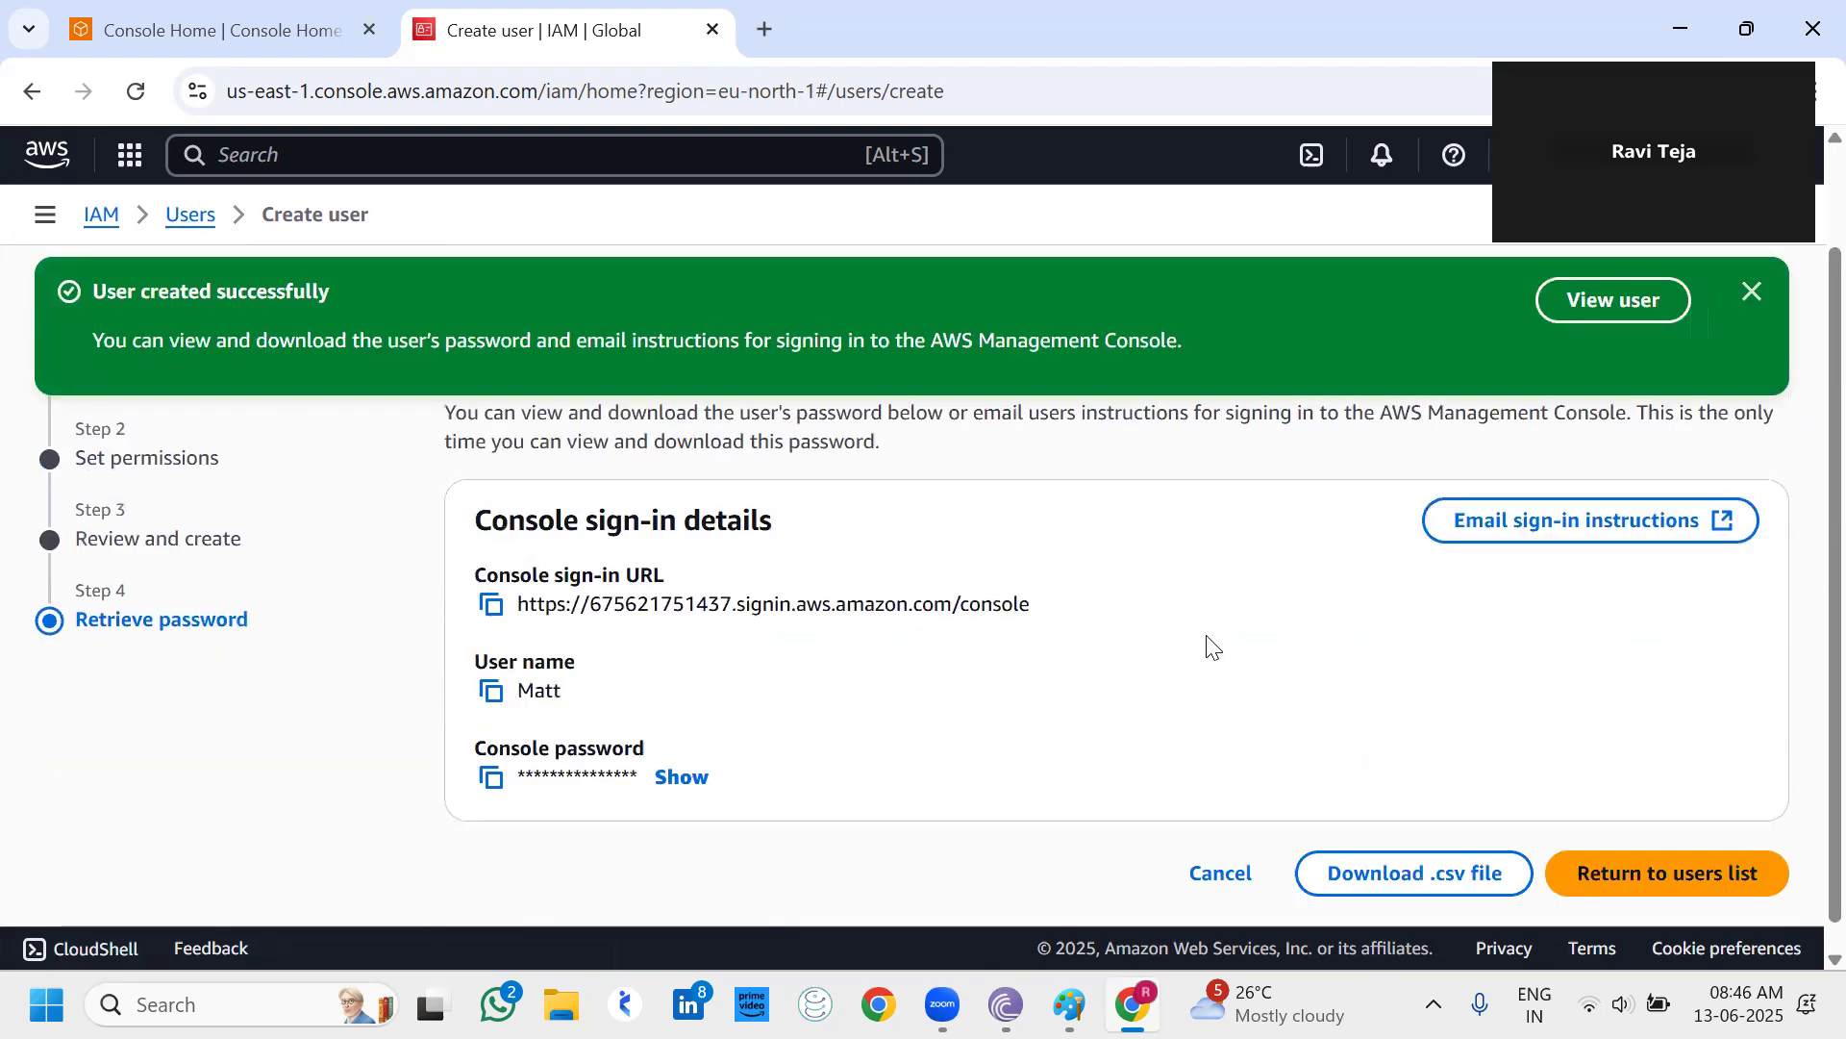
Download the new user's credentials as a .csv file and return to the users list.
left_click(1406, 880)
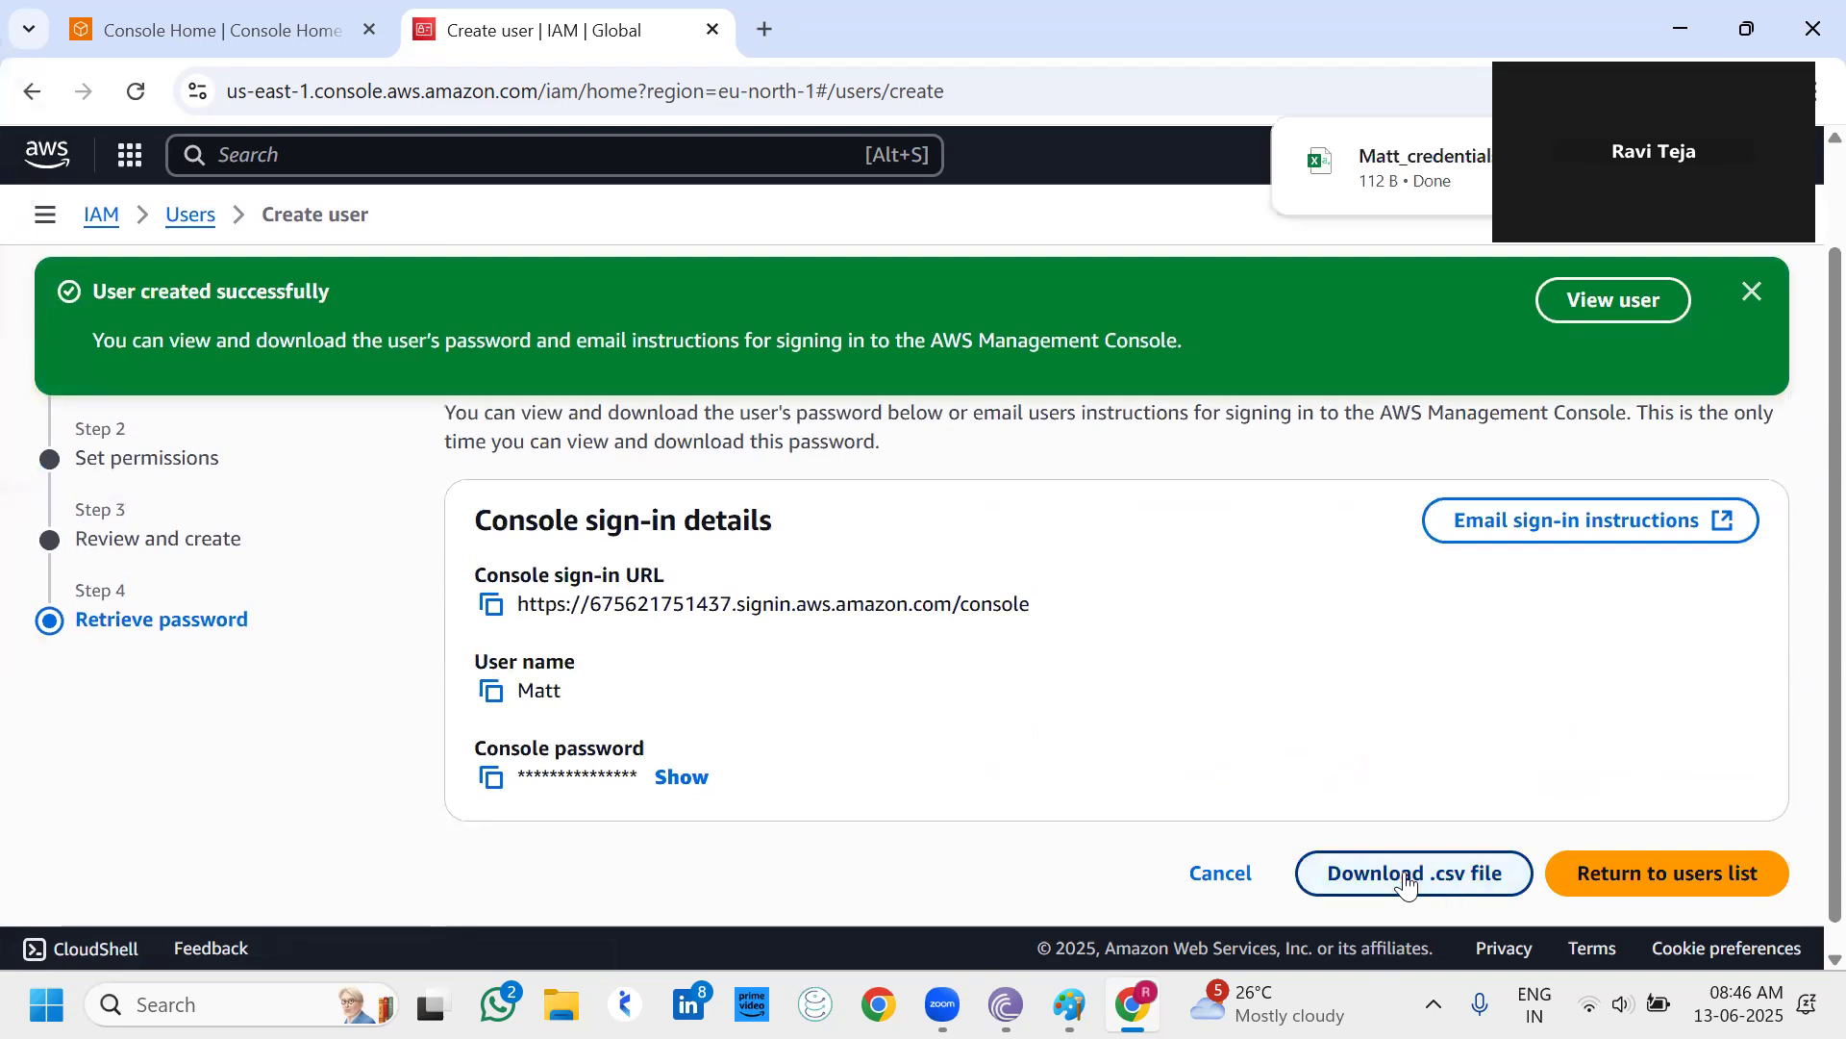
left_click(1656, 892)
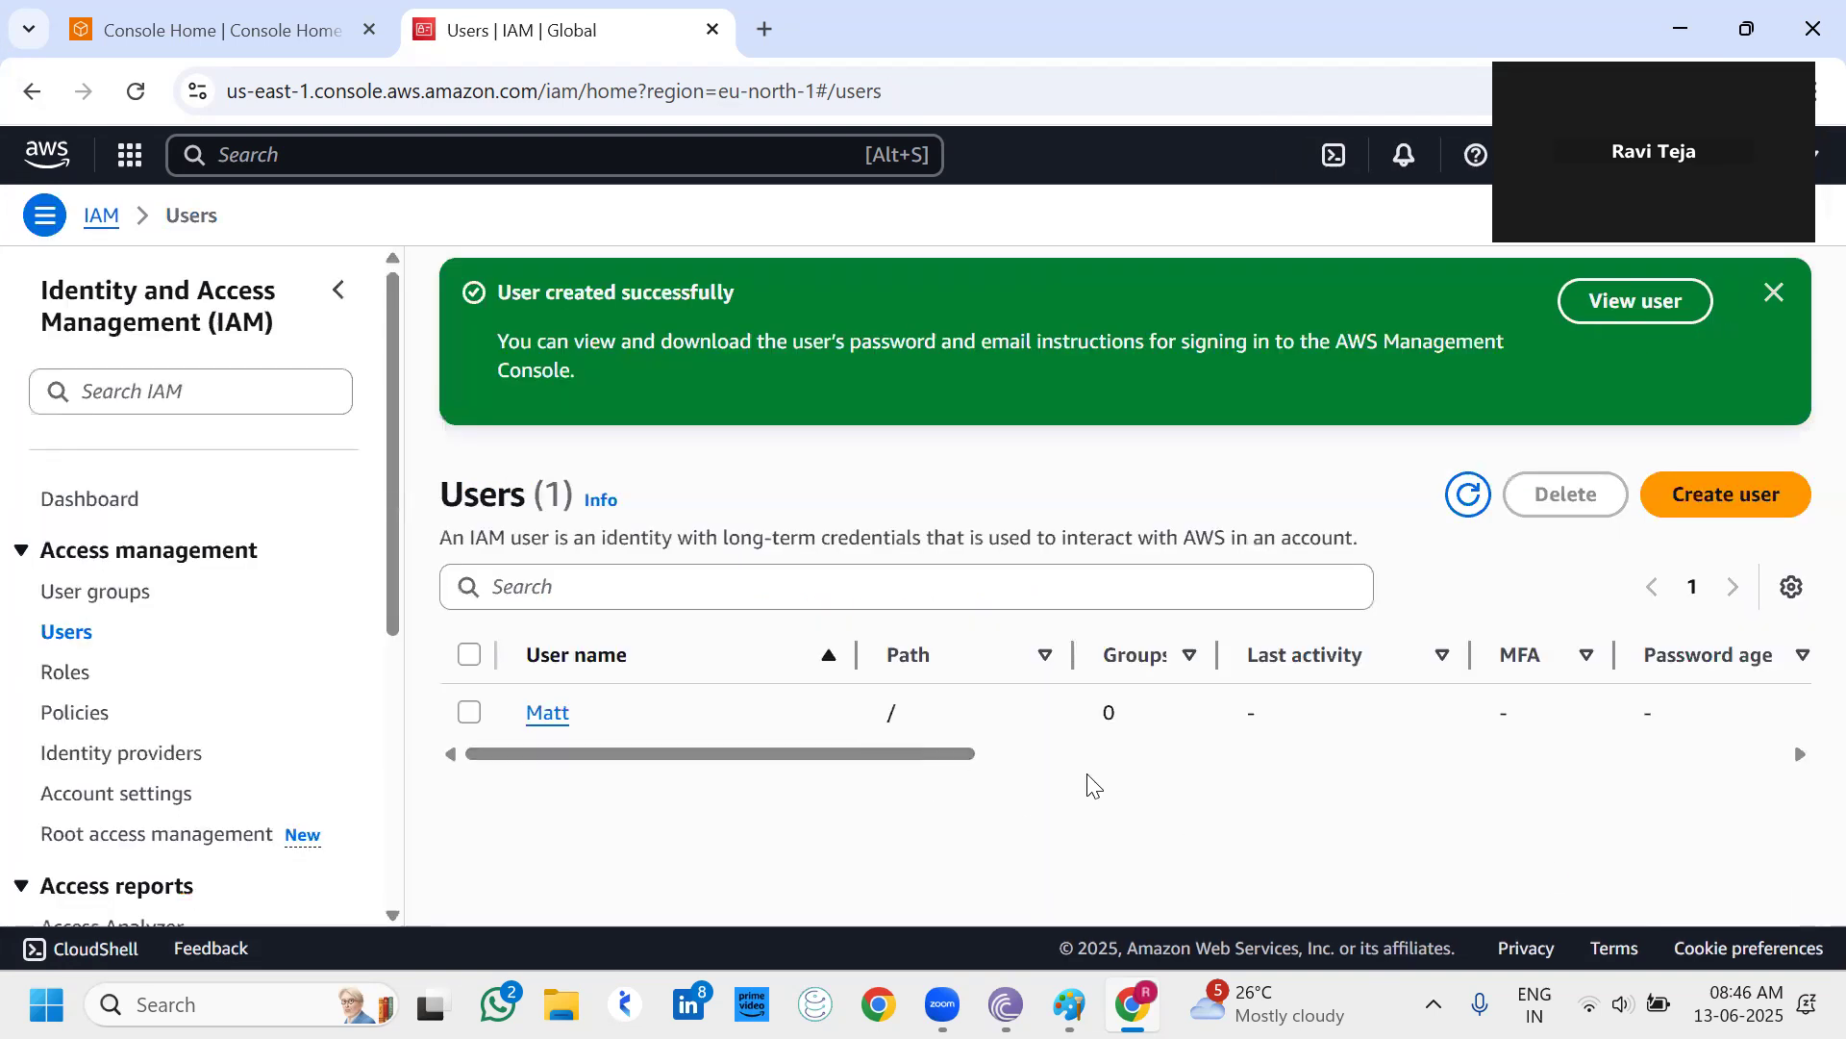
Open the new user's details and examine the attached permissions policies.
left_click(547, 713)
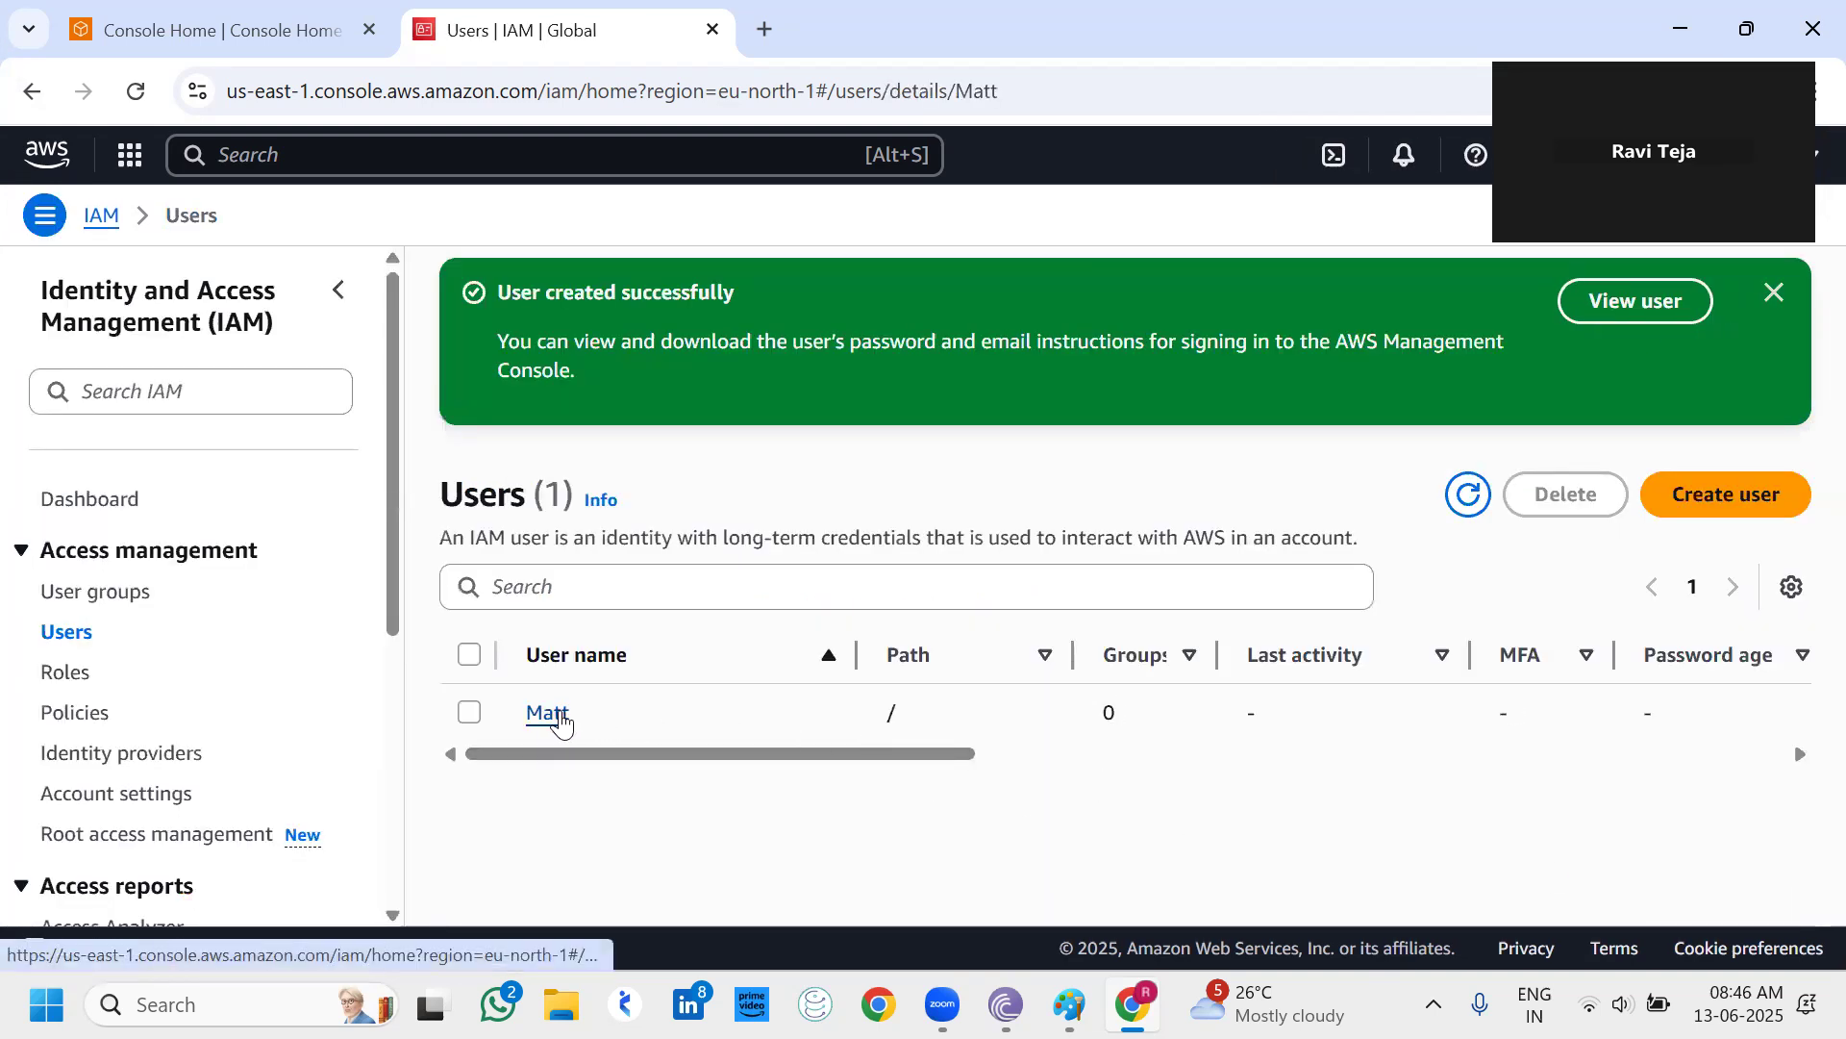
scroll(893, 775, "down", 1)
scroll(893, 775, "down", 2)
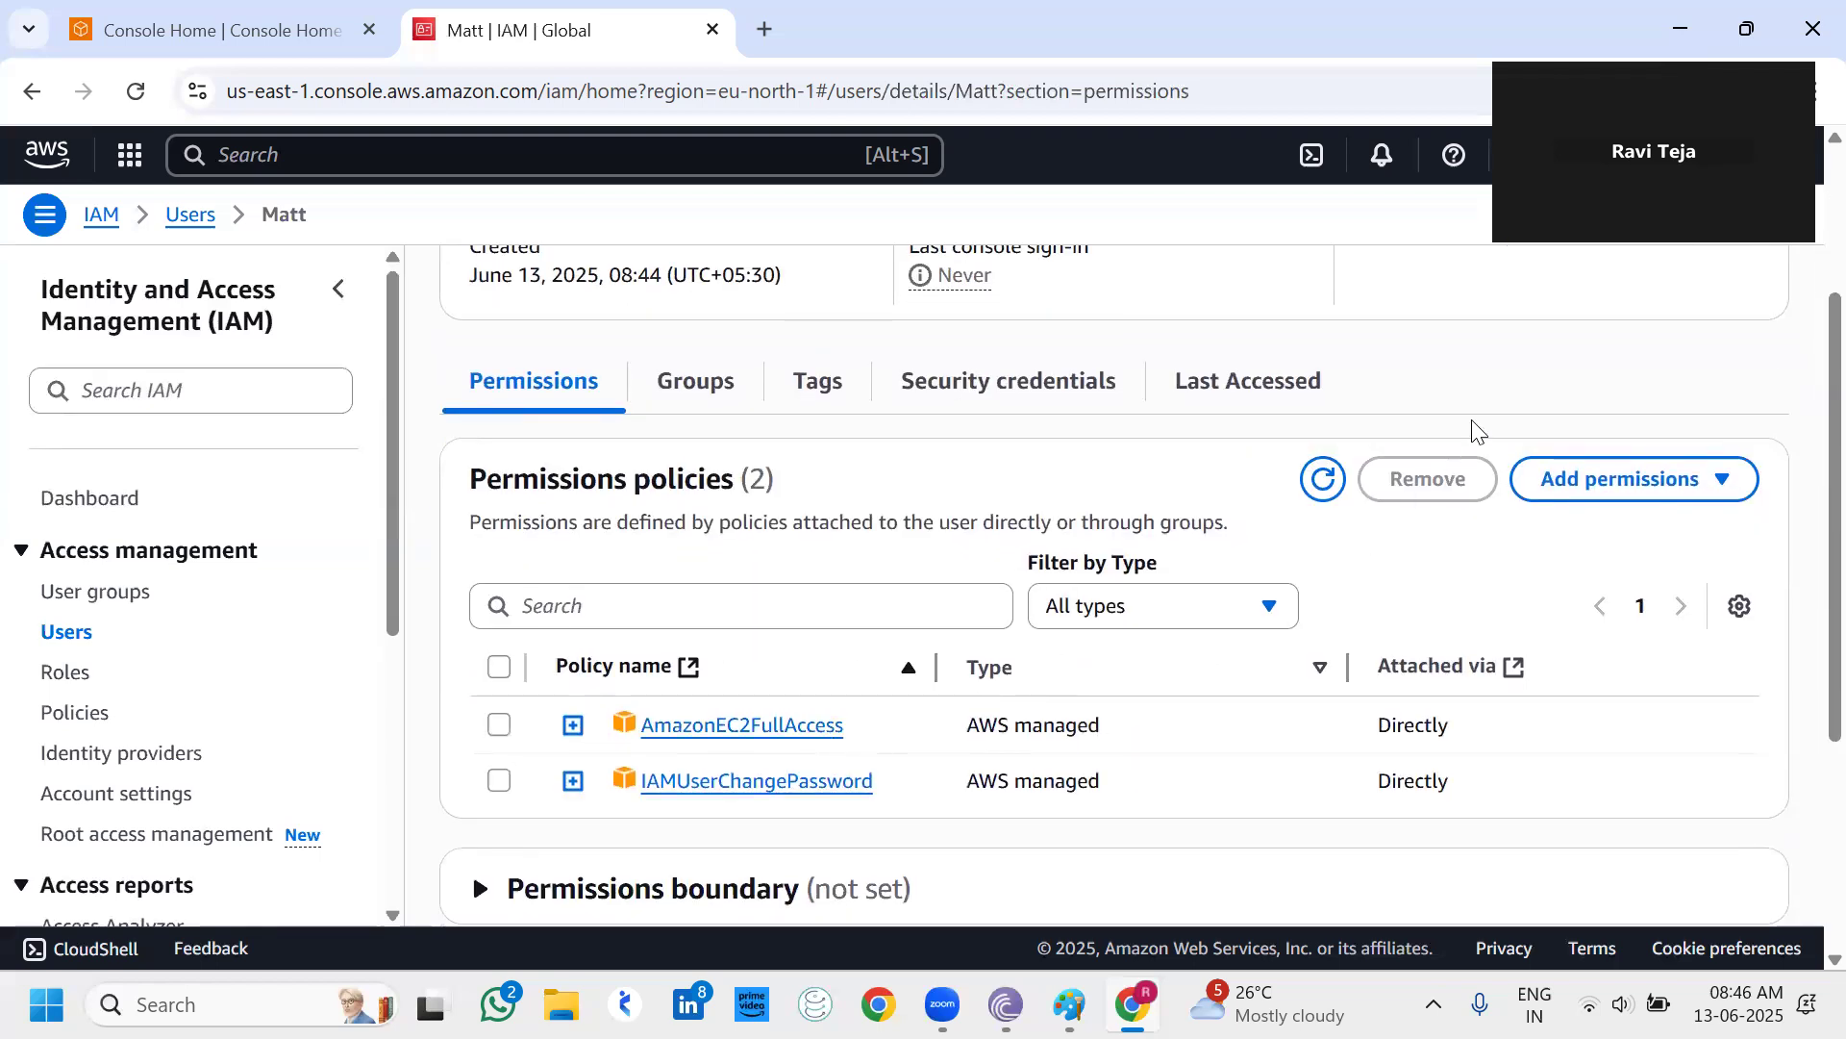
left_click_drag(1623, 280, 1623, 418)
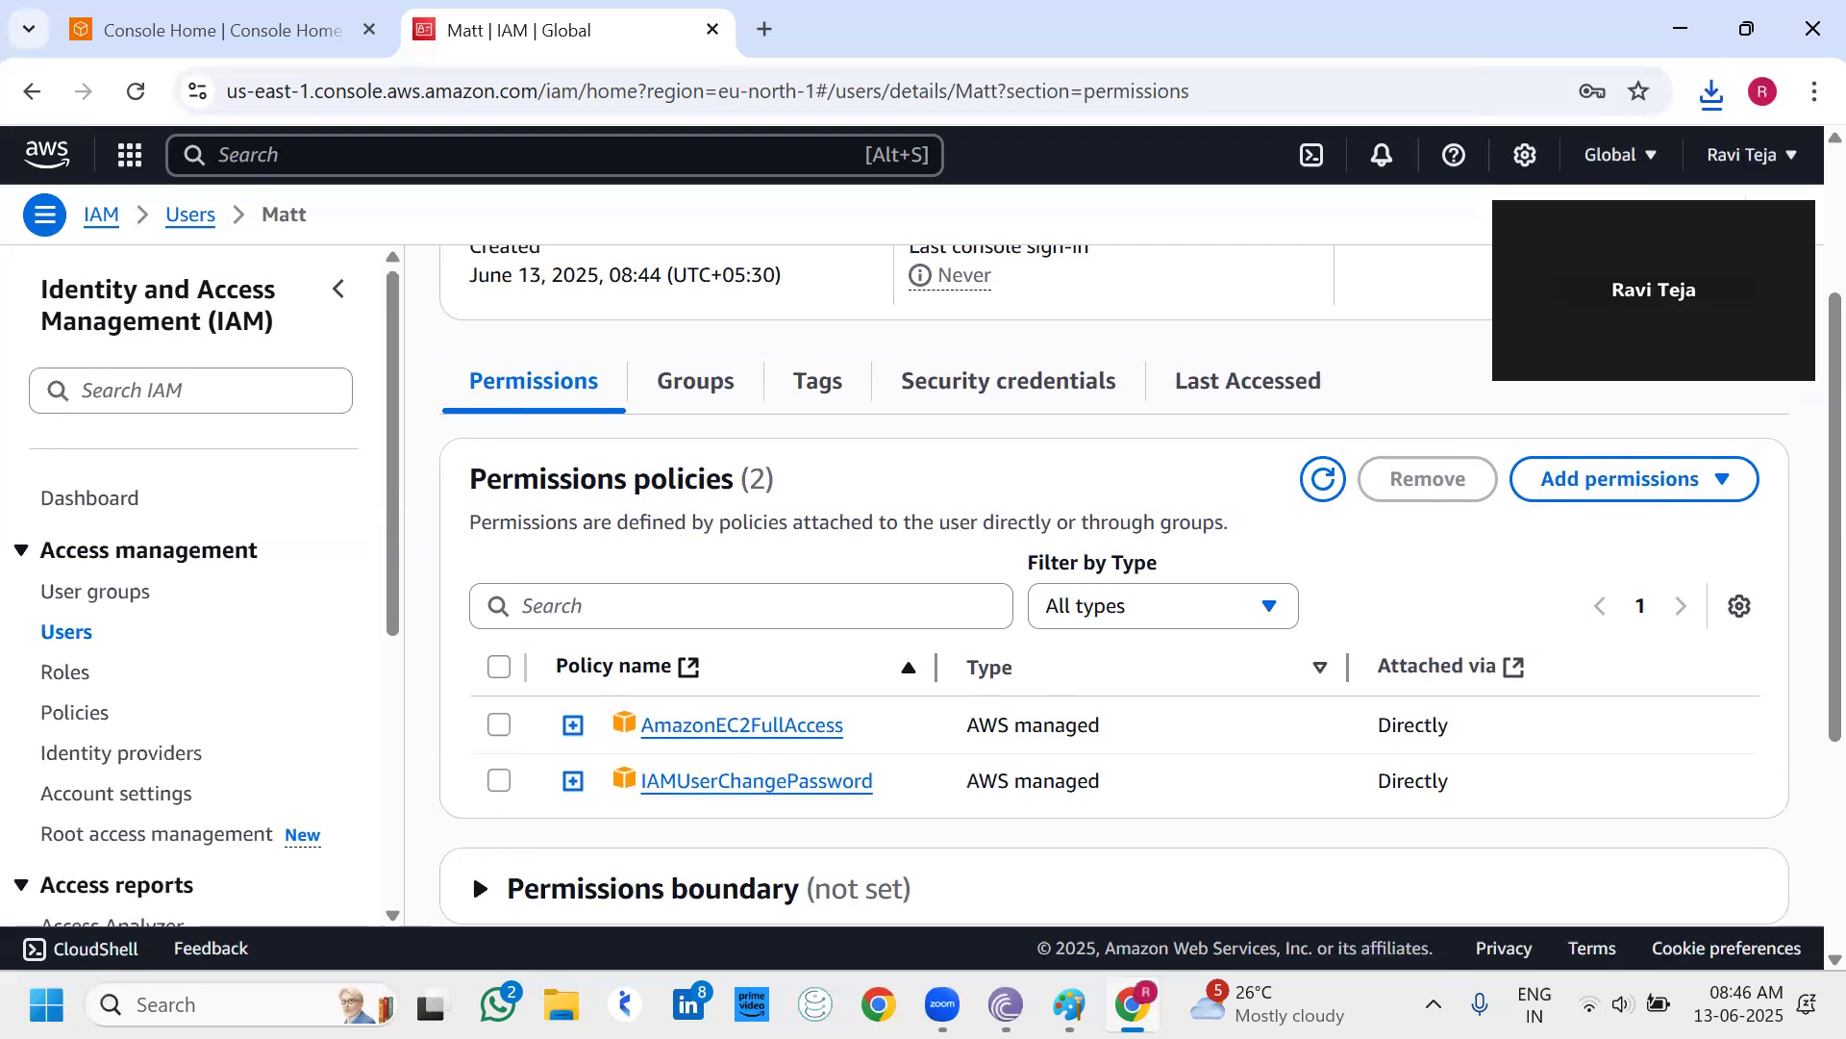
Open the newly downloaded credentials .csv file in Excel, maximize it and widen columns A to C.
left_click(1713, 95)
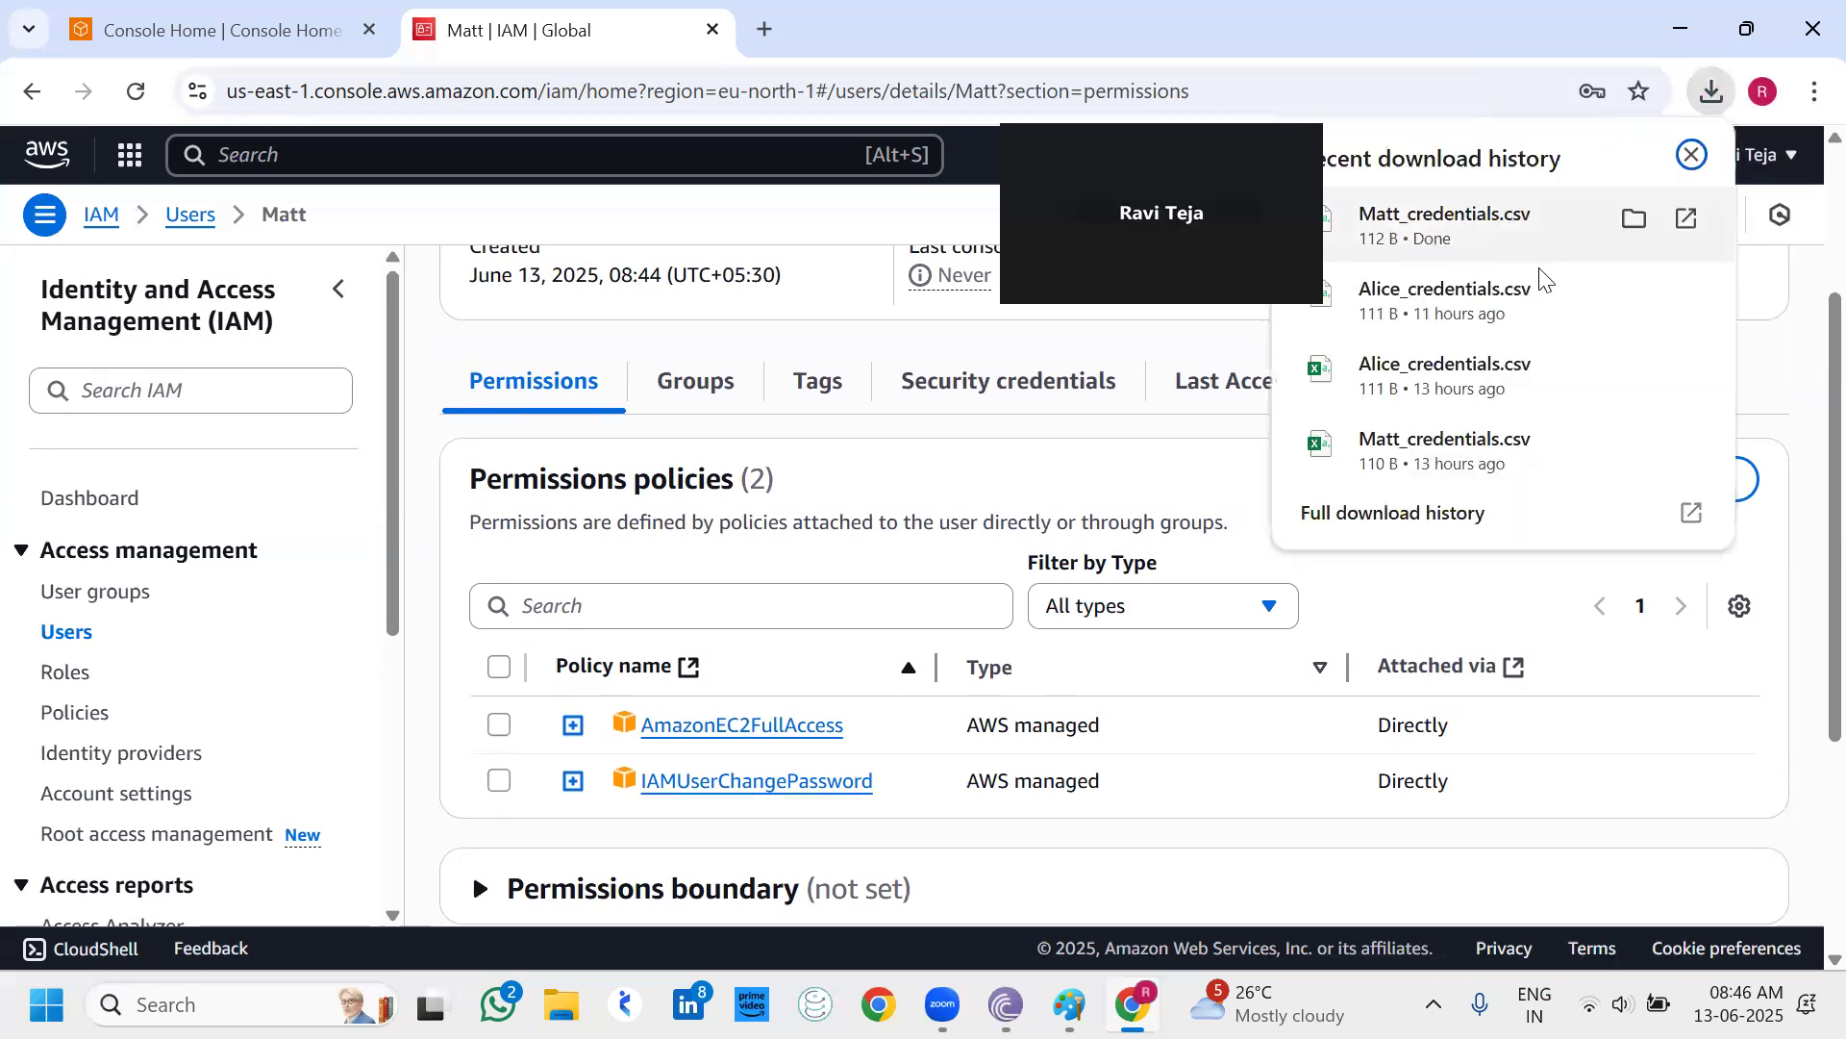
left_click(1506, 221)
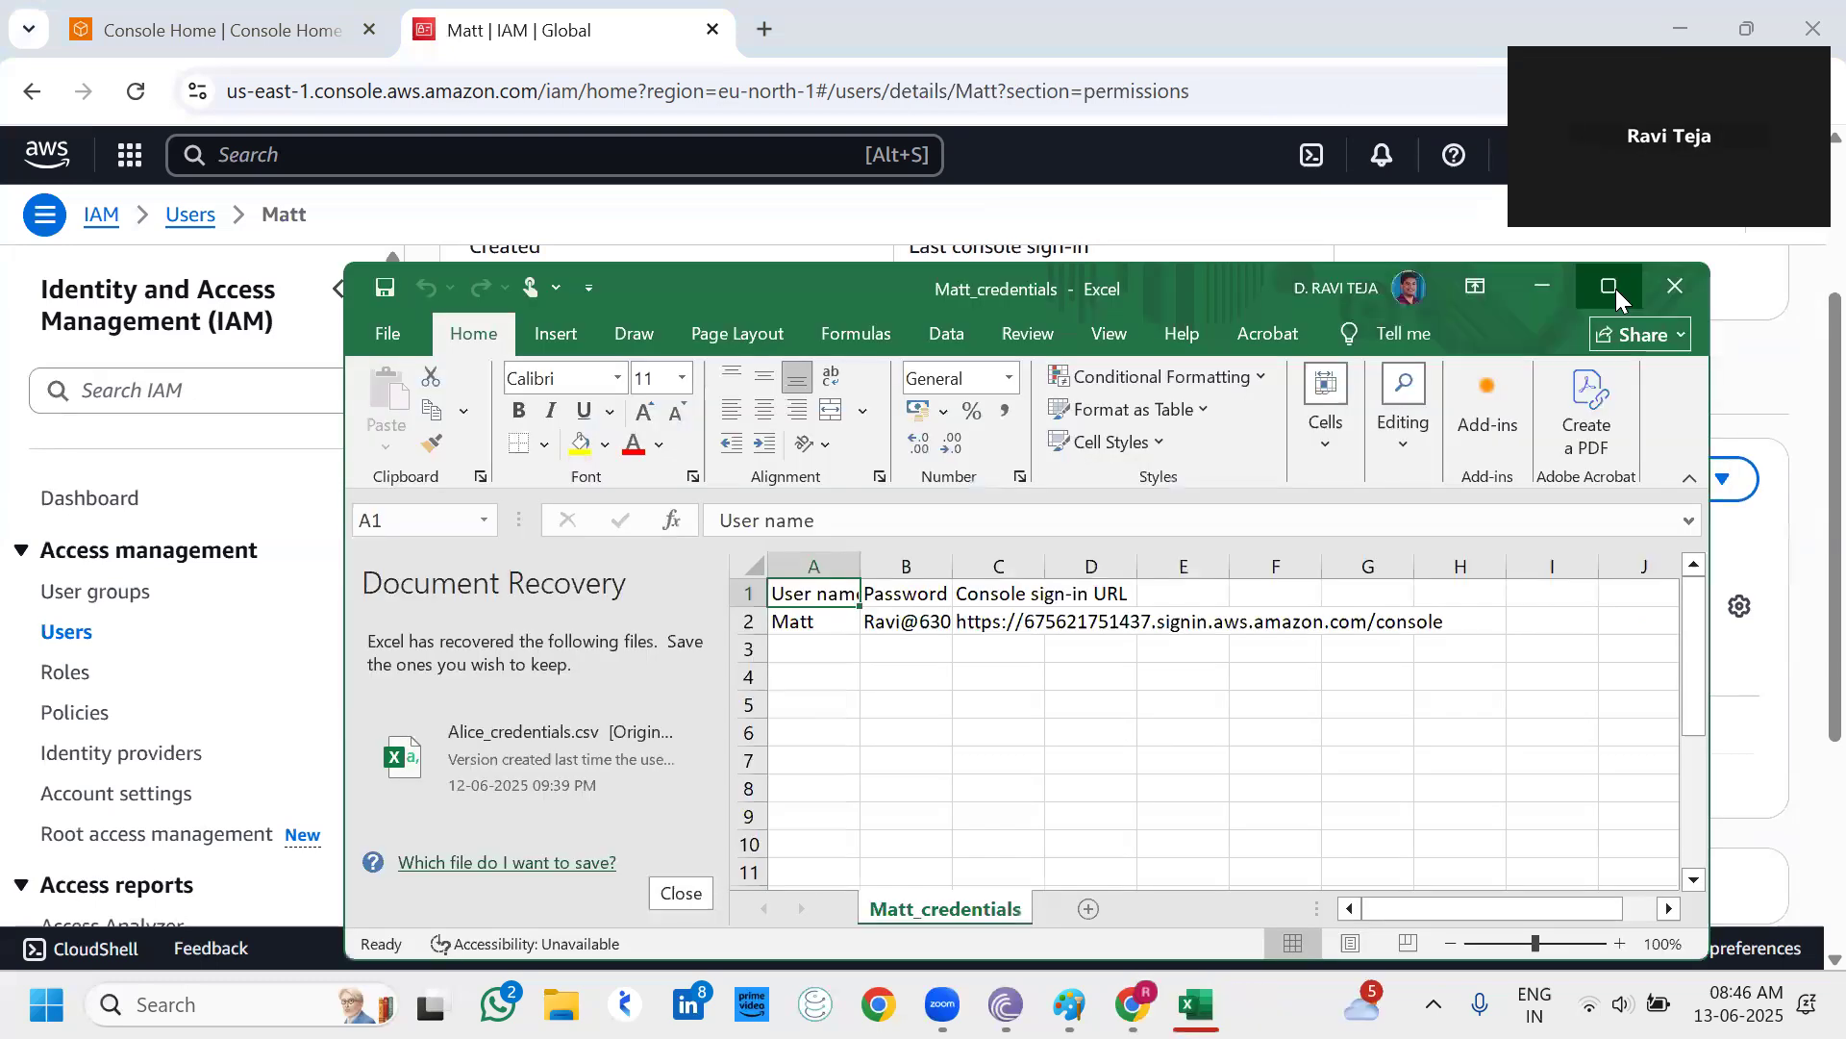
left_click(1616, 289)
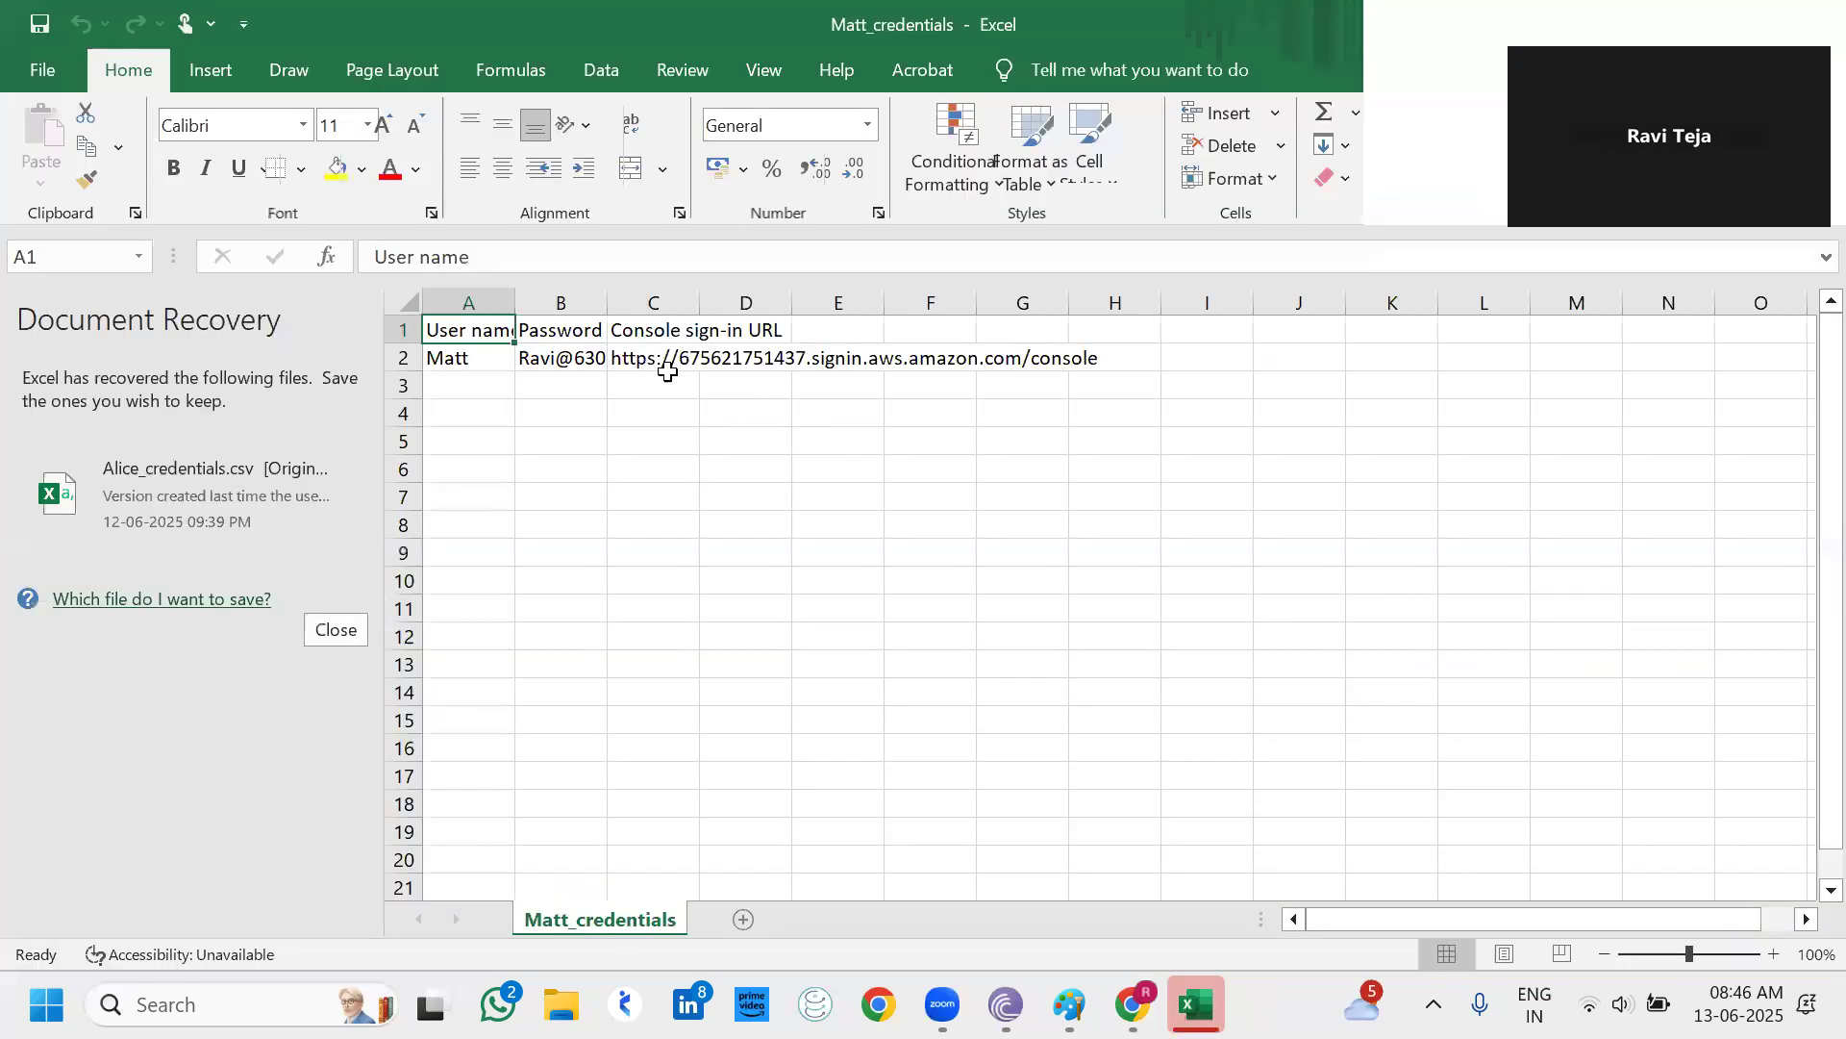
left_click_drag(512, 305, 1530, 302)
Copy the console sign-in URL from cell C2, switch to Chrome and open that URL in a new tab.
double_click(1282, 361)
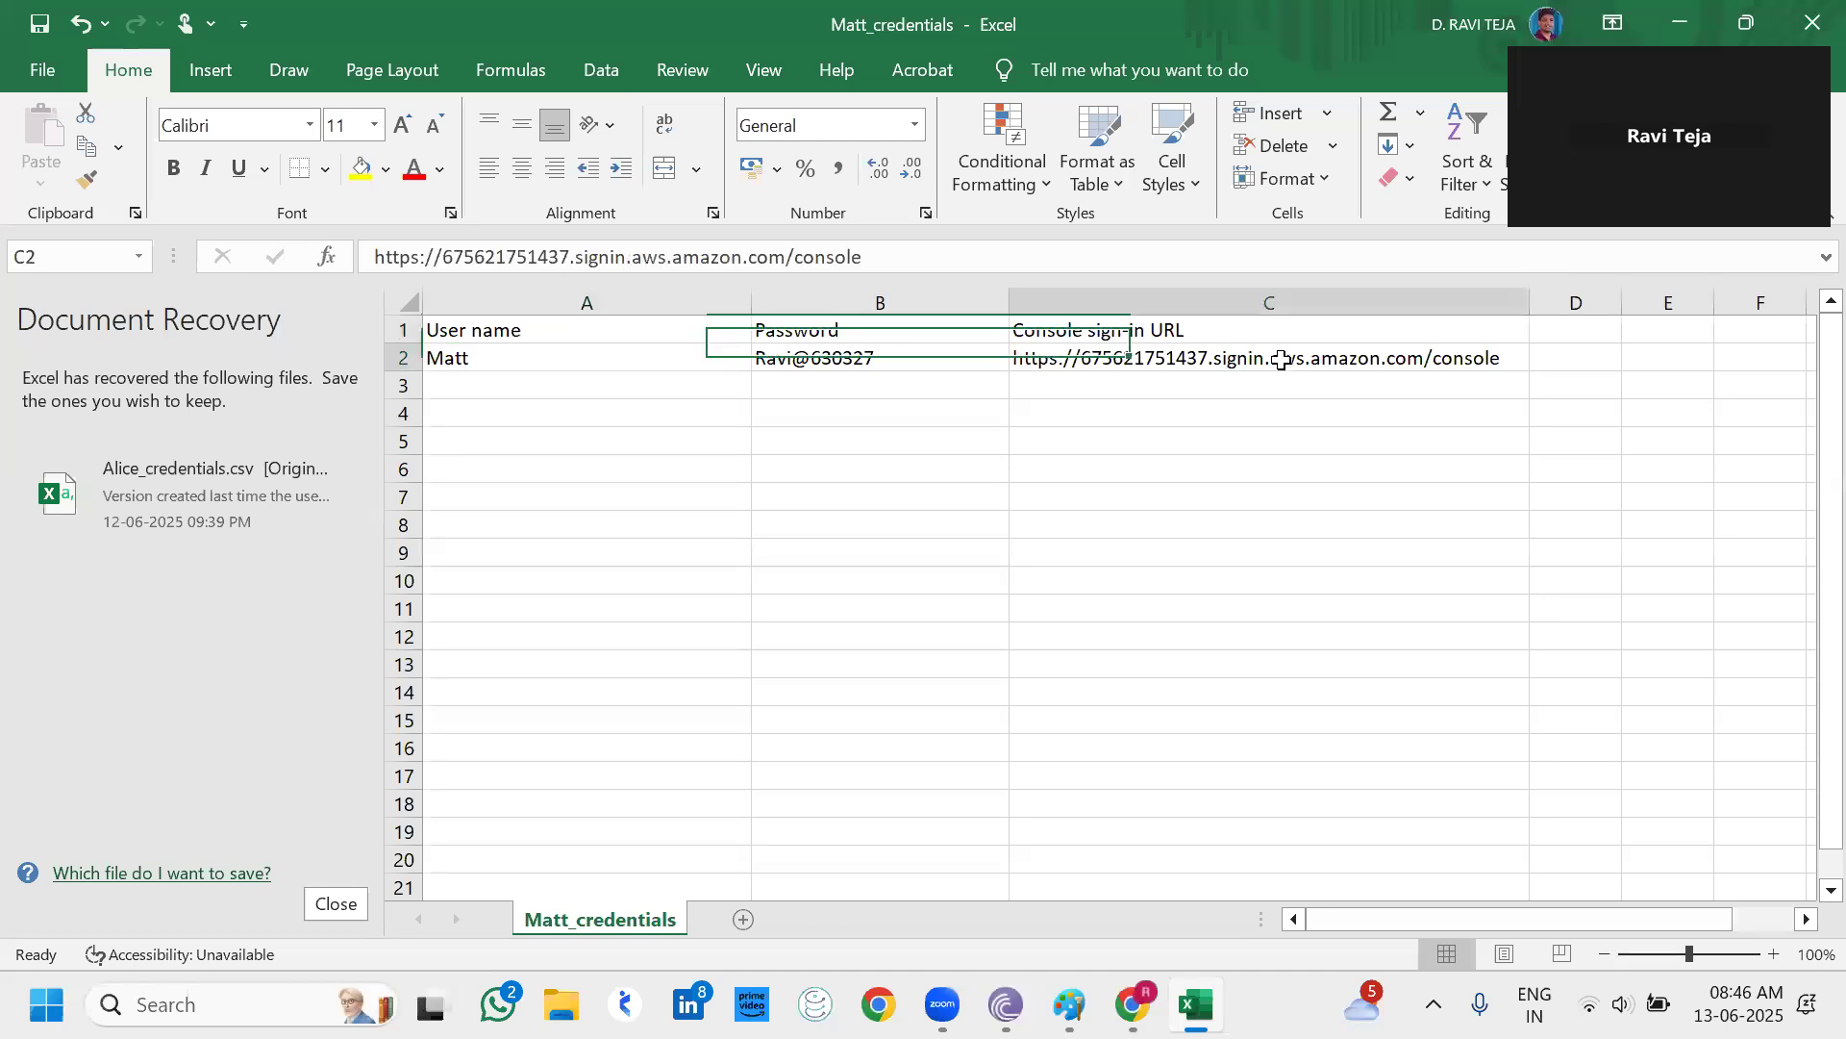
triple_click(1282, 361)
key("ctrl+c")
mouse_move(1133, 1004)
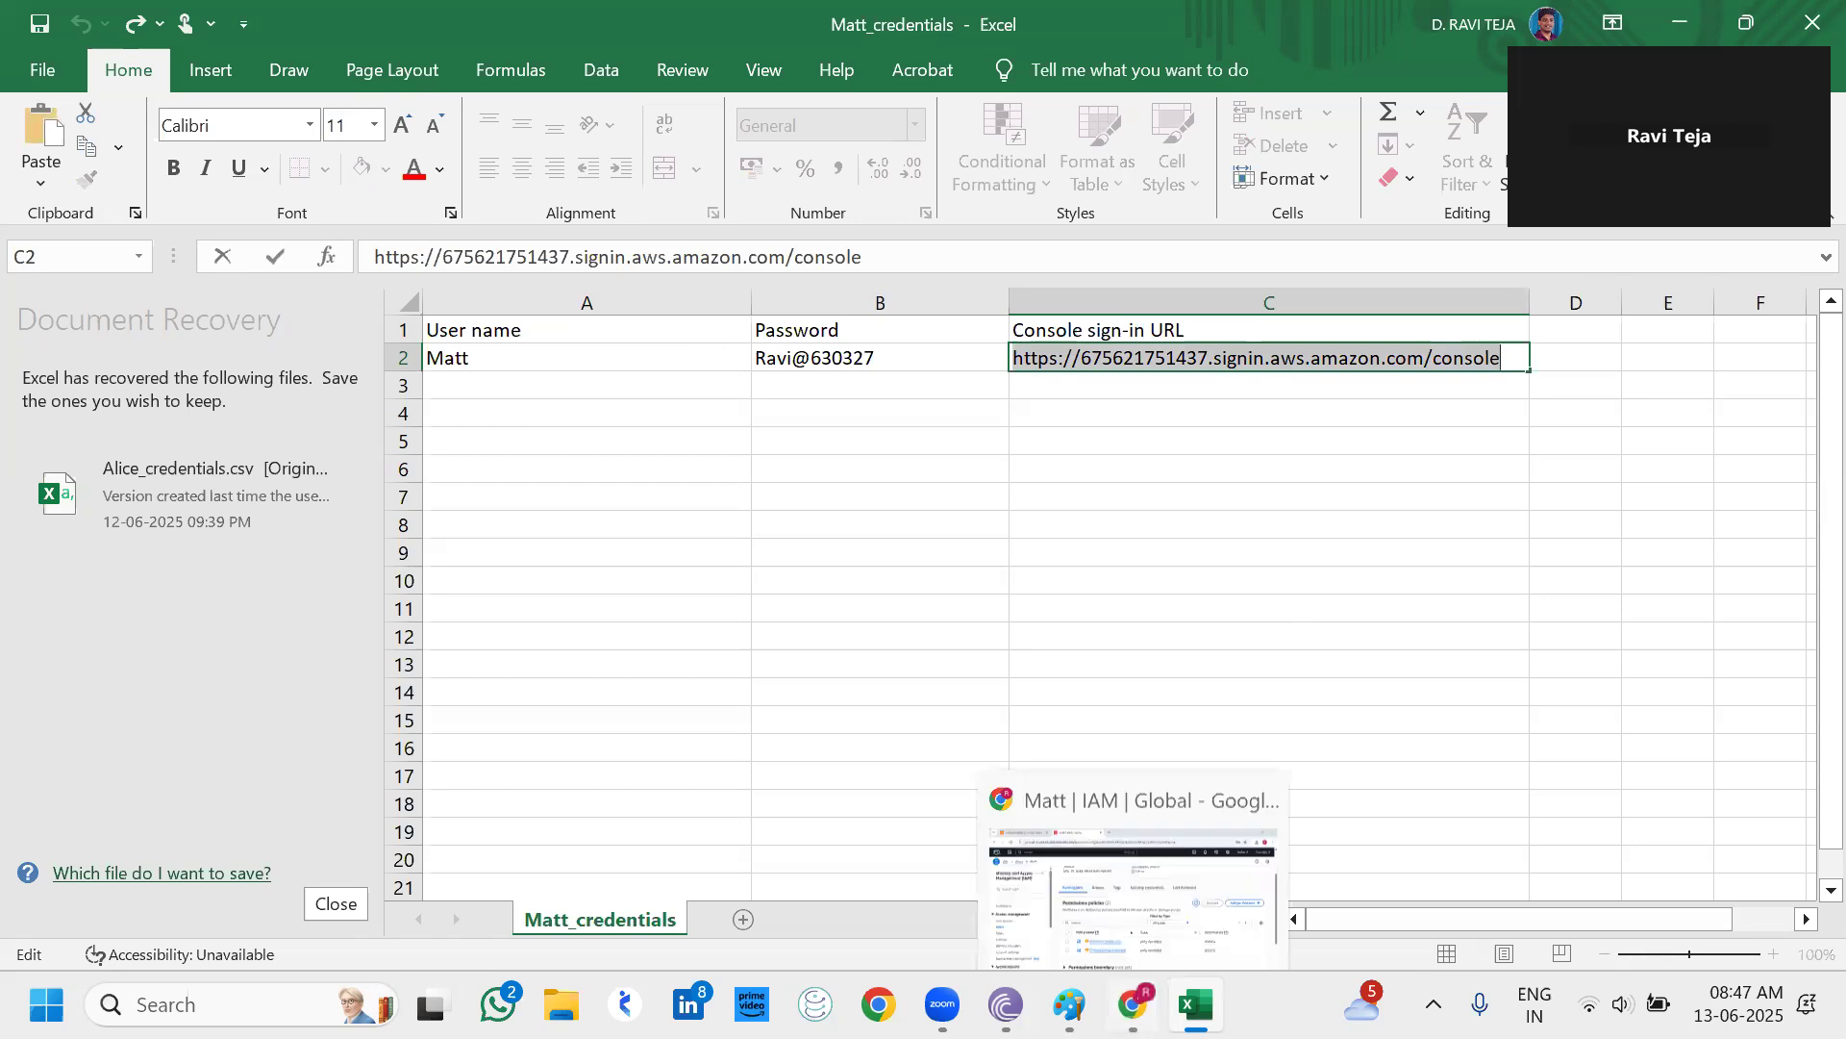
left_click(1121, 895)
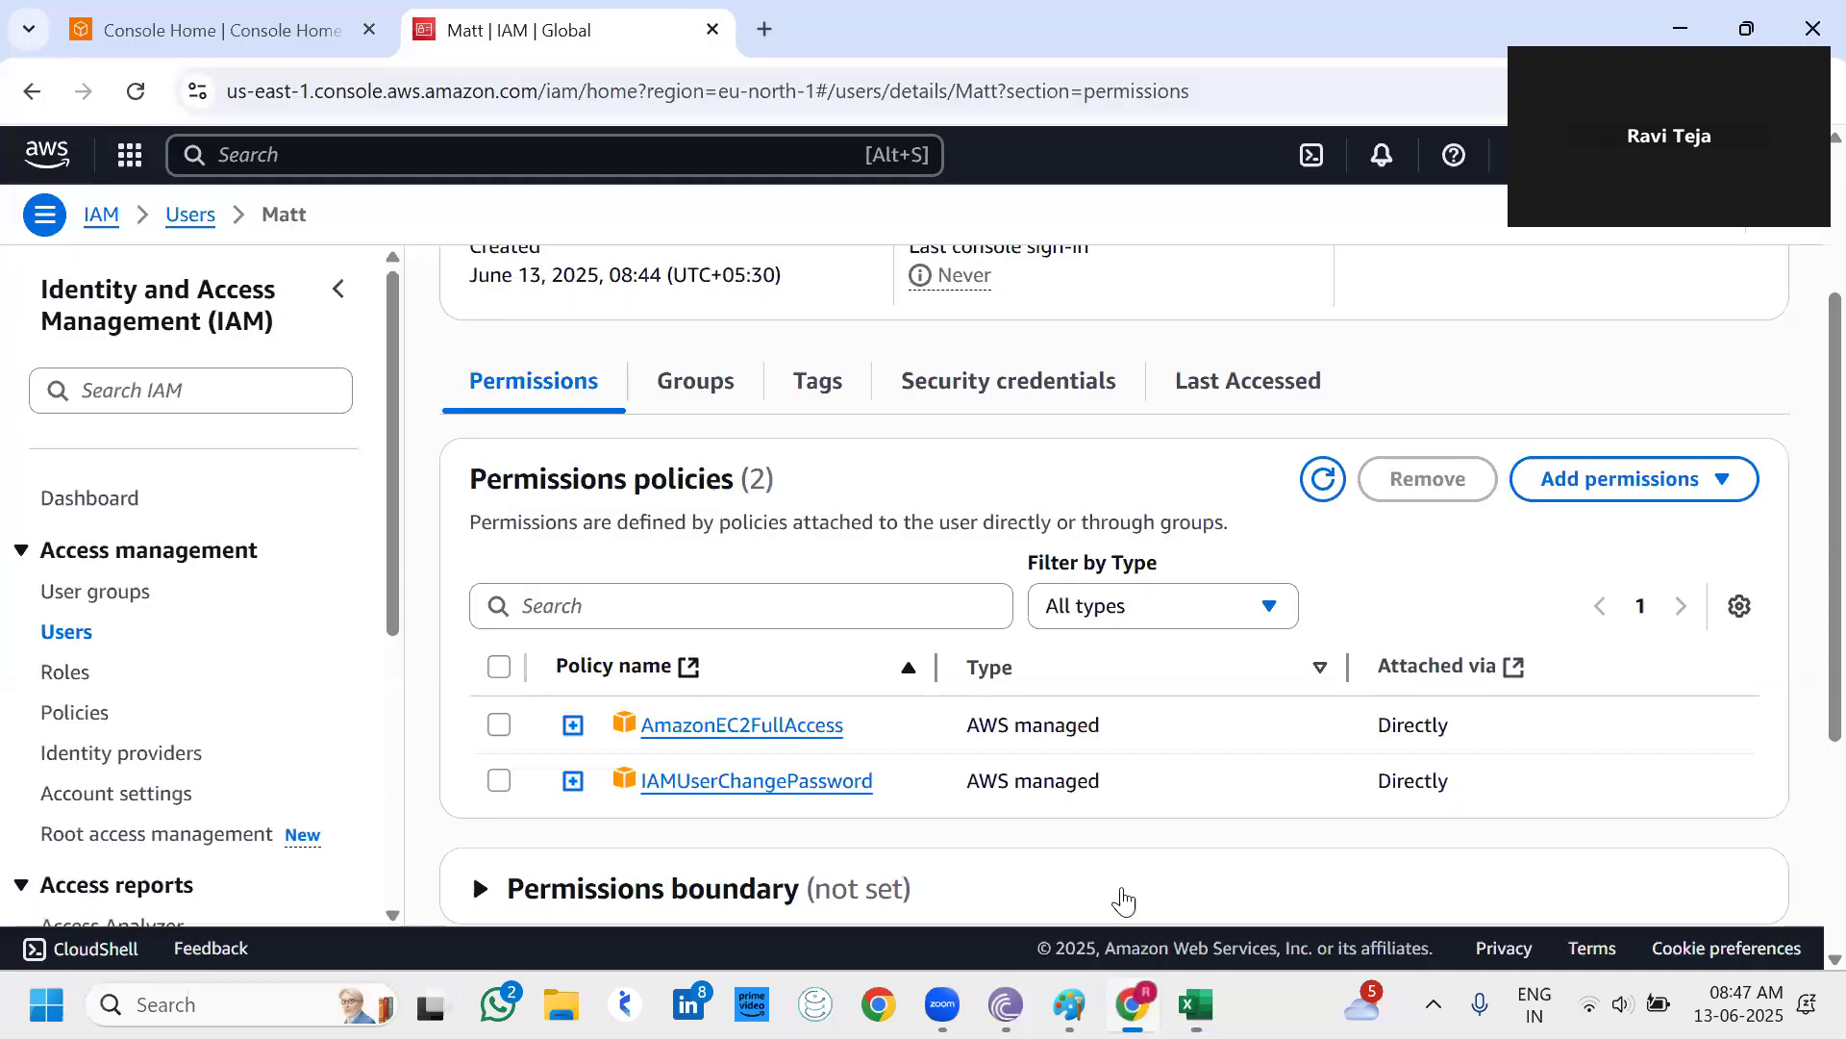
left_click(761, 41)
key("ctrl+v")
key("Return")
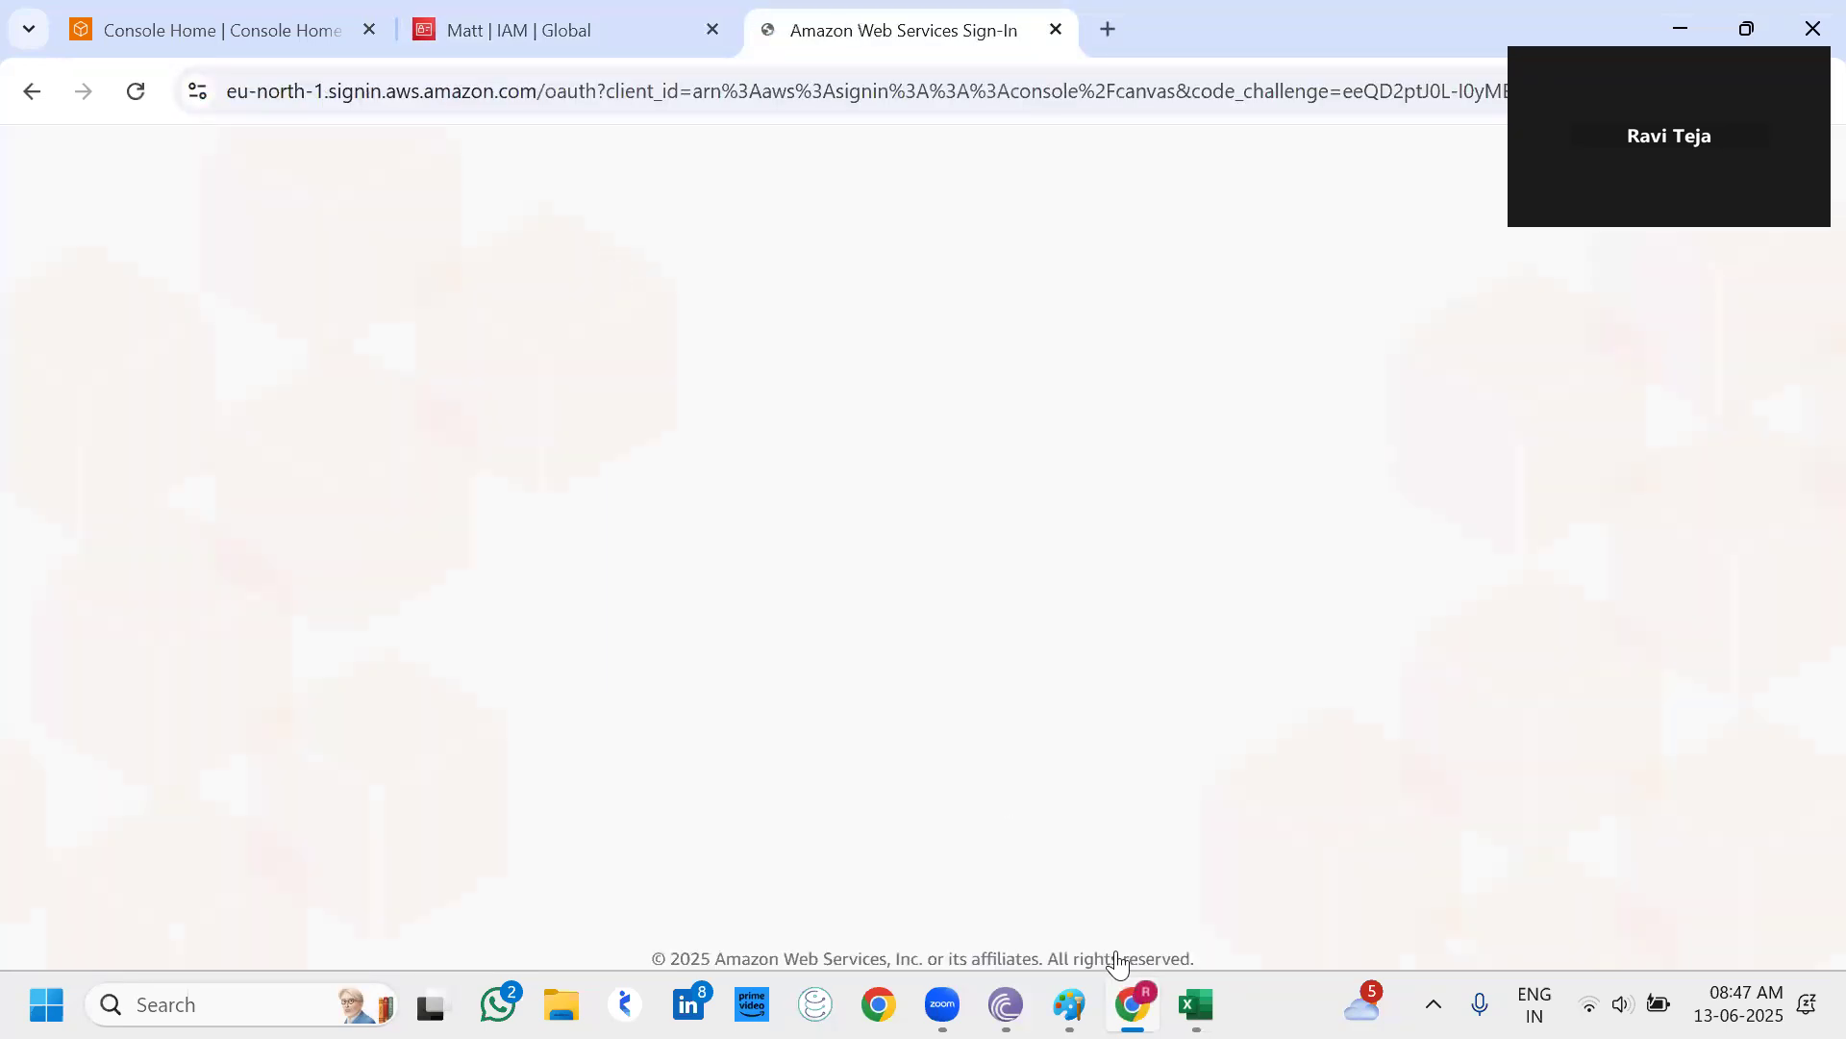
Switch to Excel to read the new user's sign-in credentials and return to the Chrome sign-in page.
mouse_move(1197, 1005)
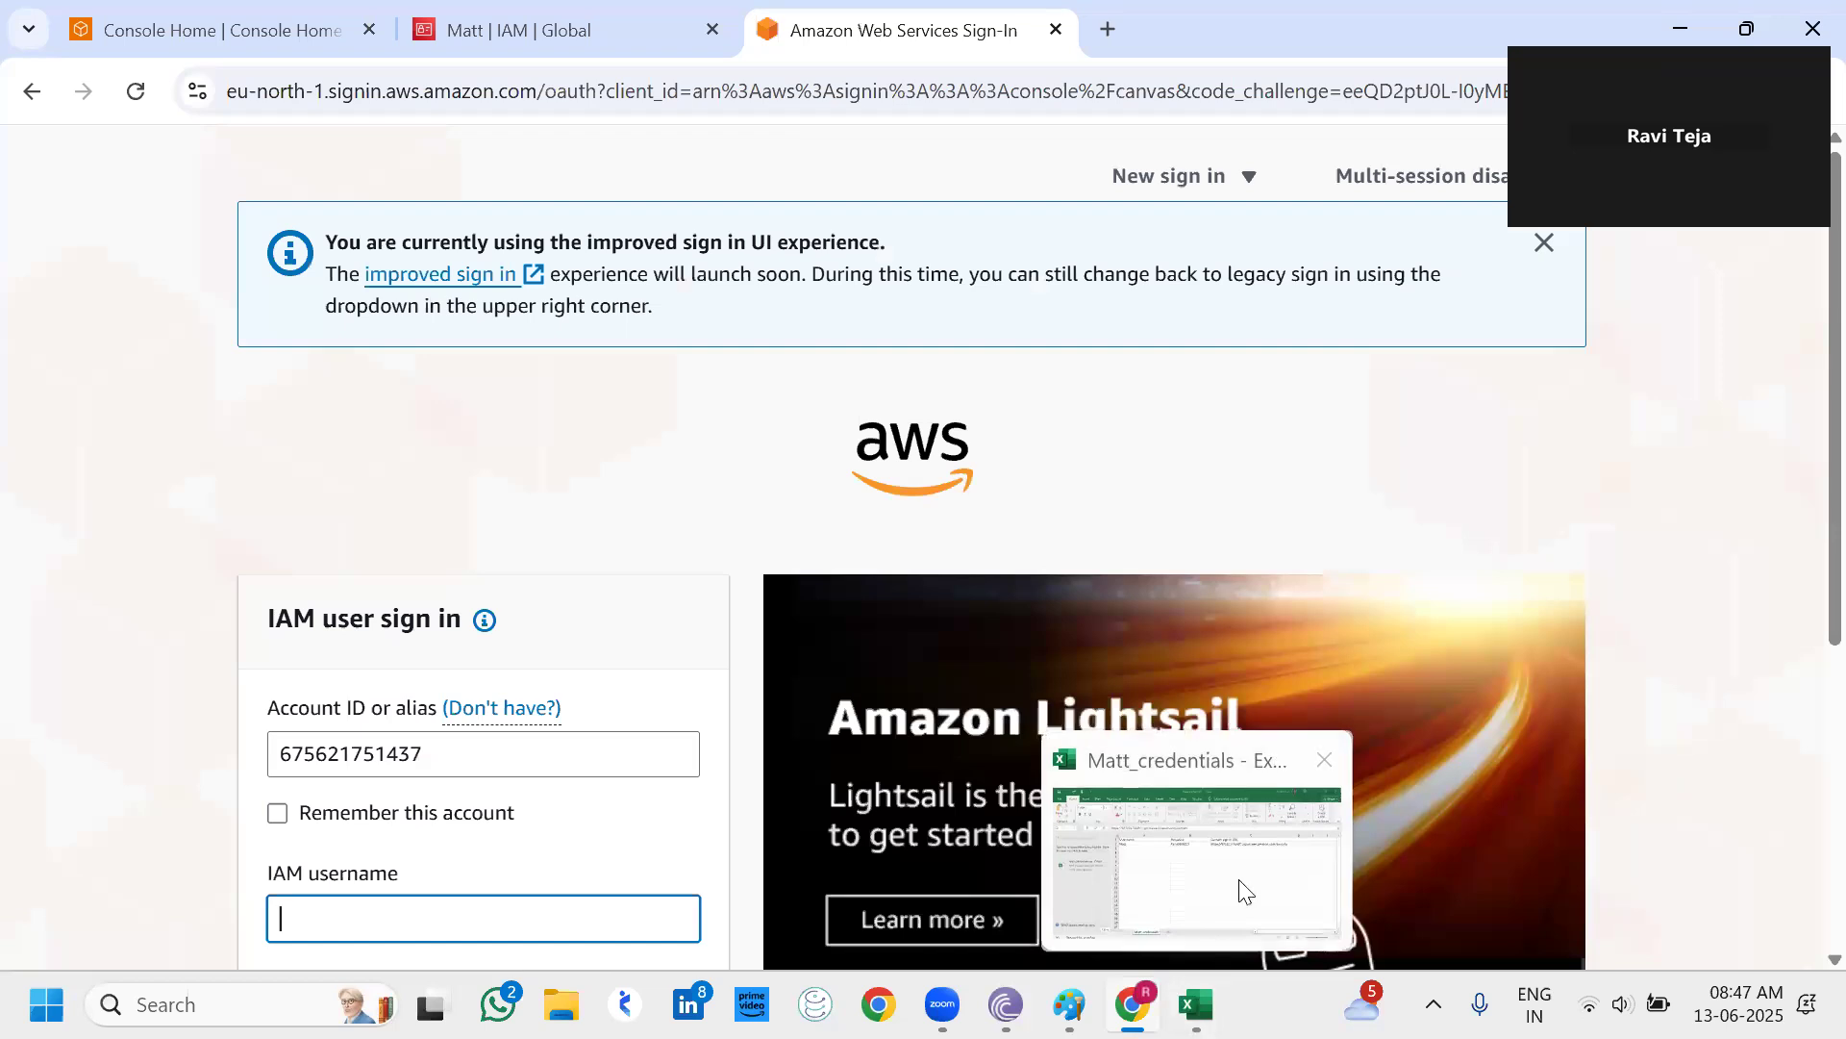
left_click(1240, 880)
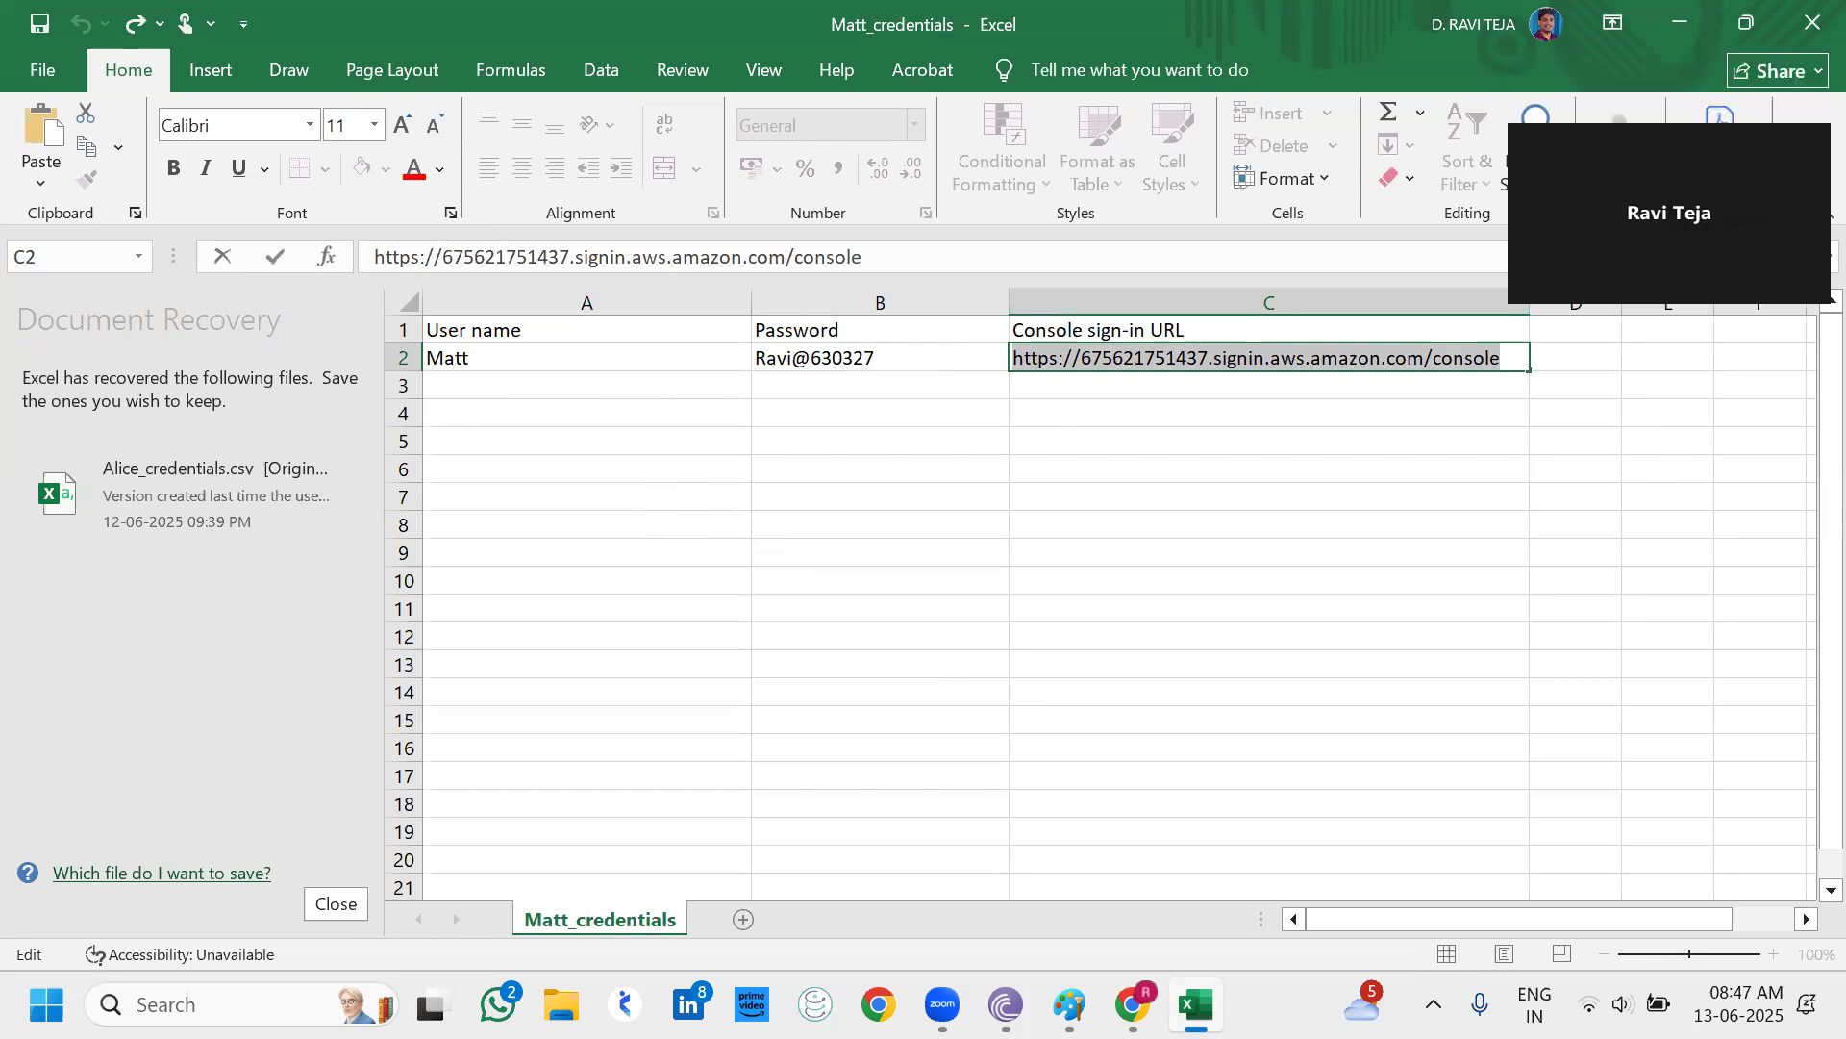
left_click(1678, 24)
Enter the IAM username and the account password, and try to sign in as the new IAM user.
scroll(433, 769, "down", 5)
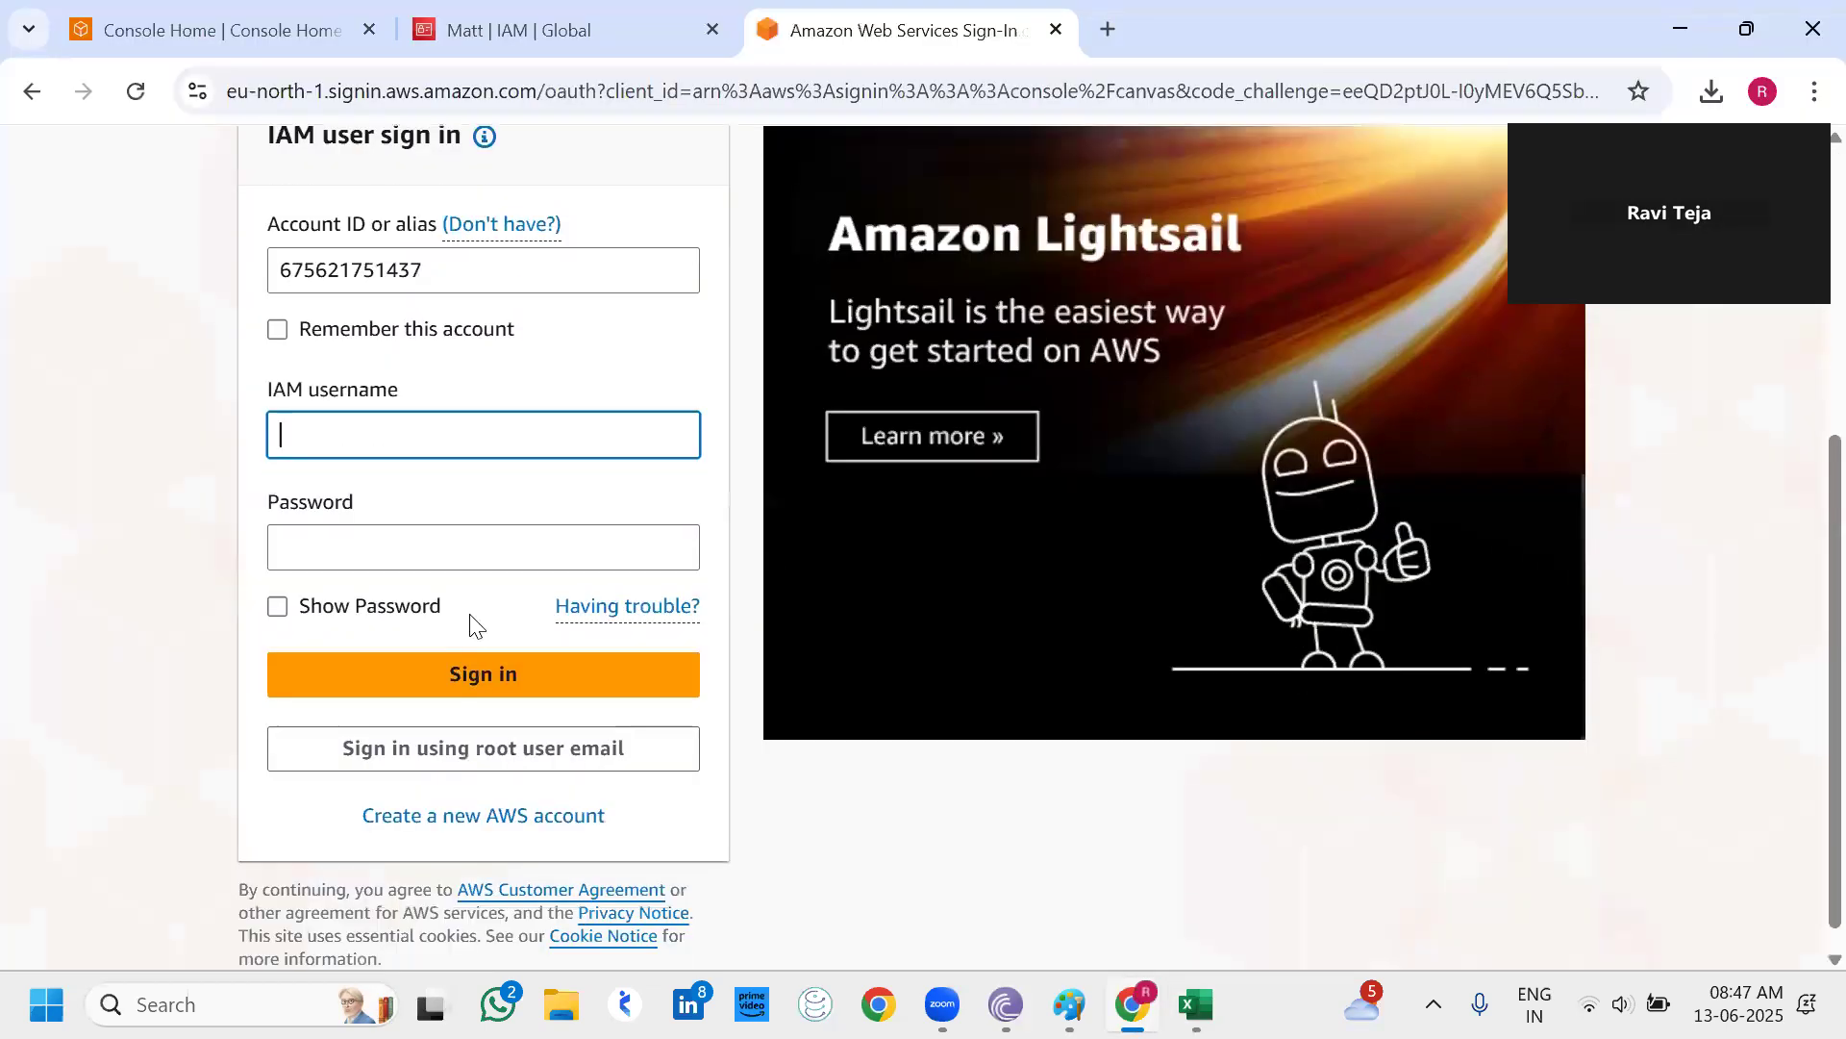
left_click(461, 438)
type("Matt")
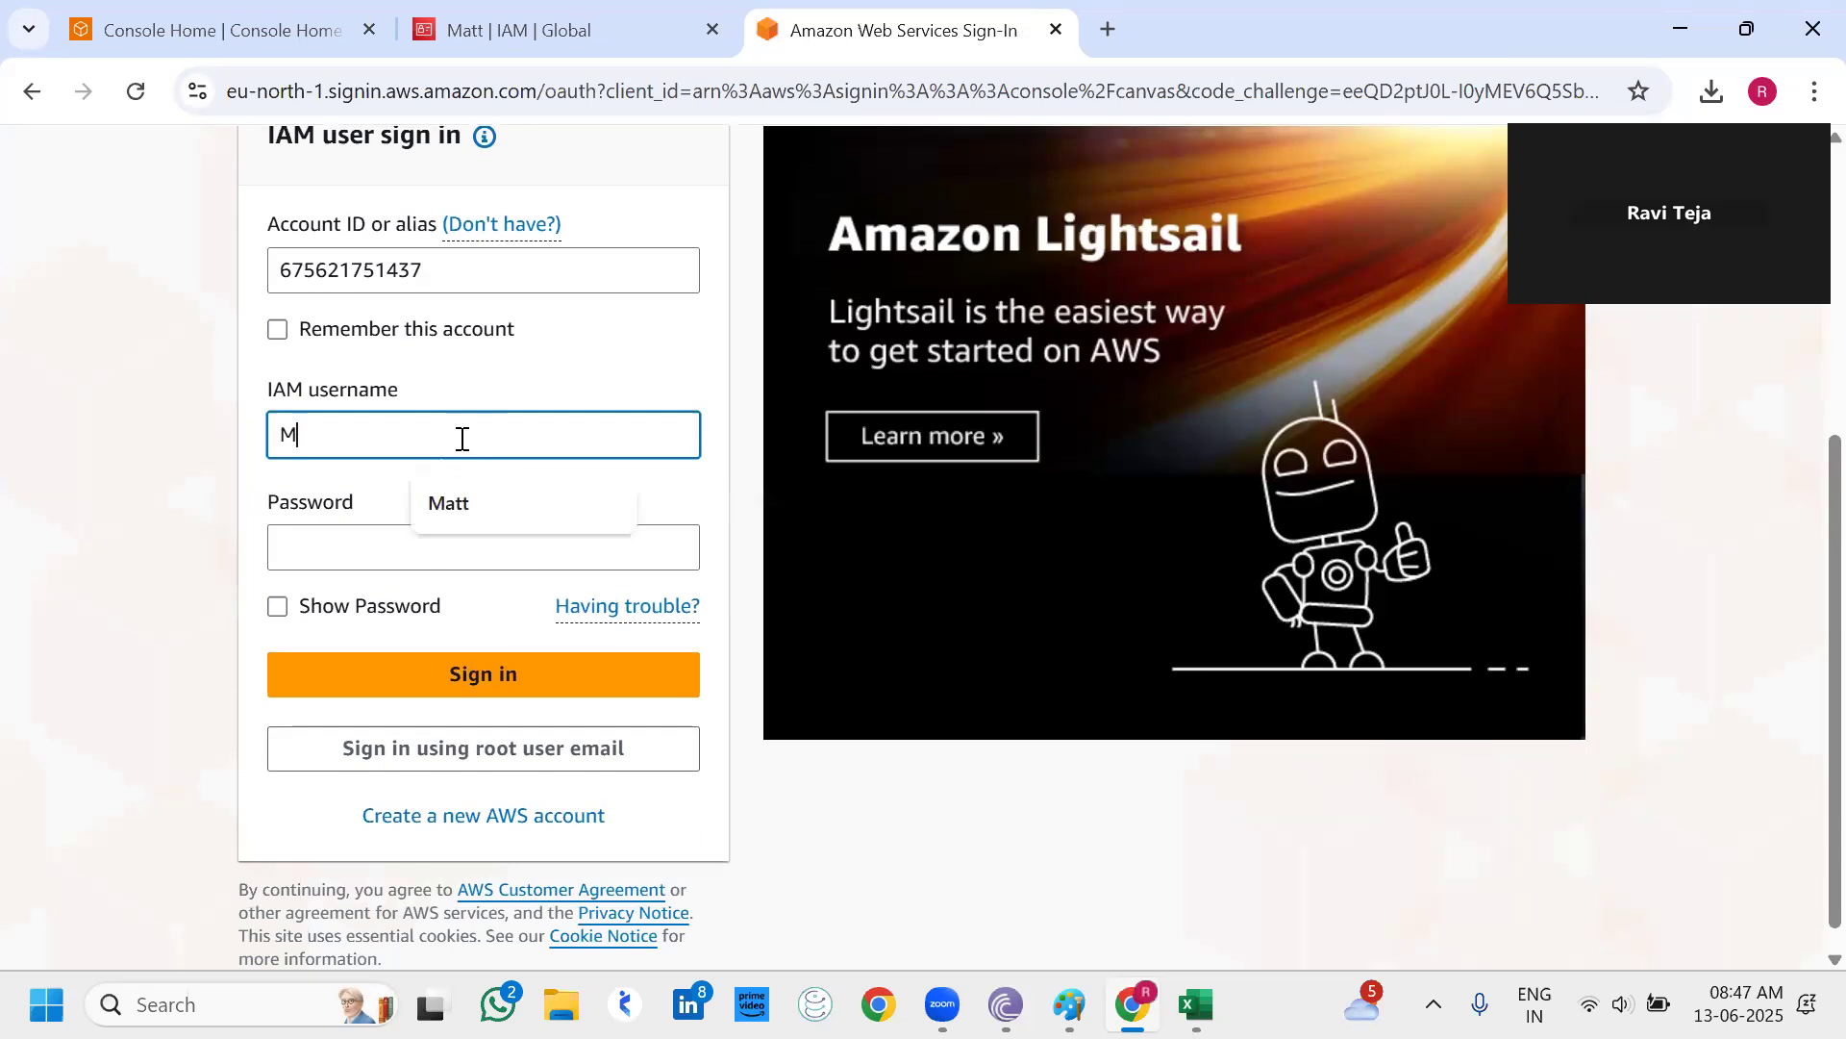
left_click(411, 536)
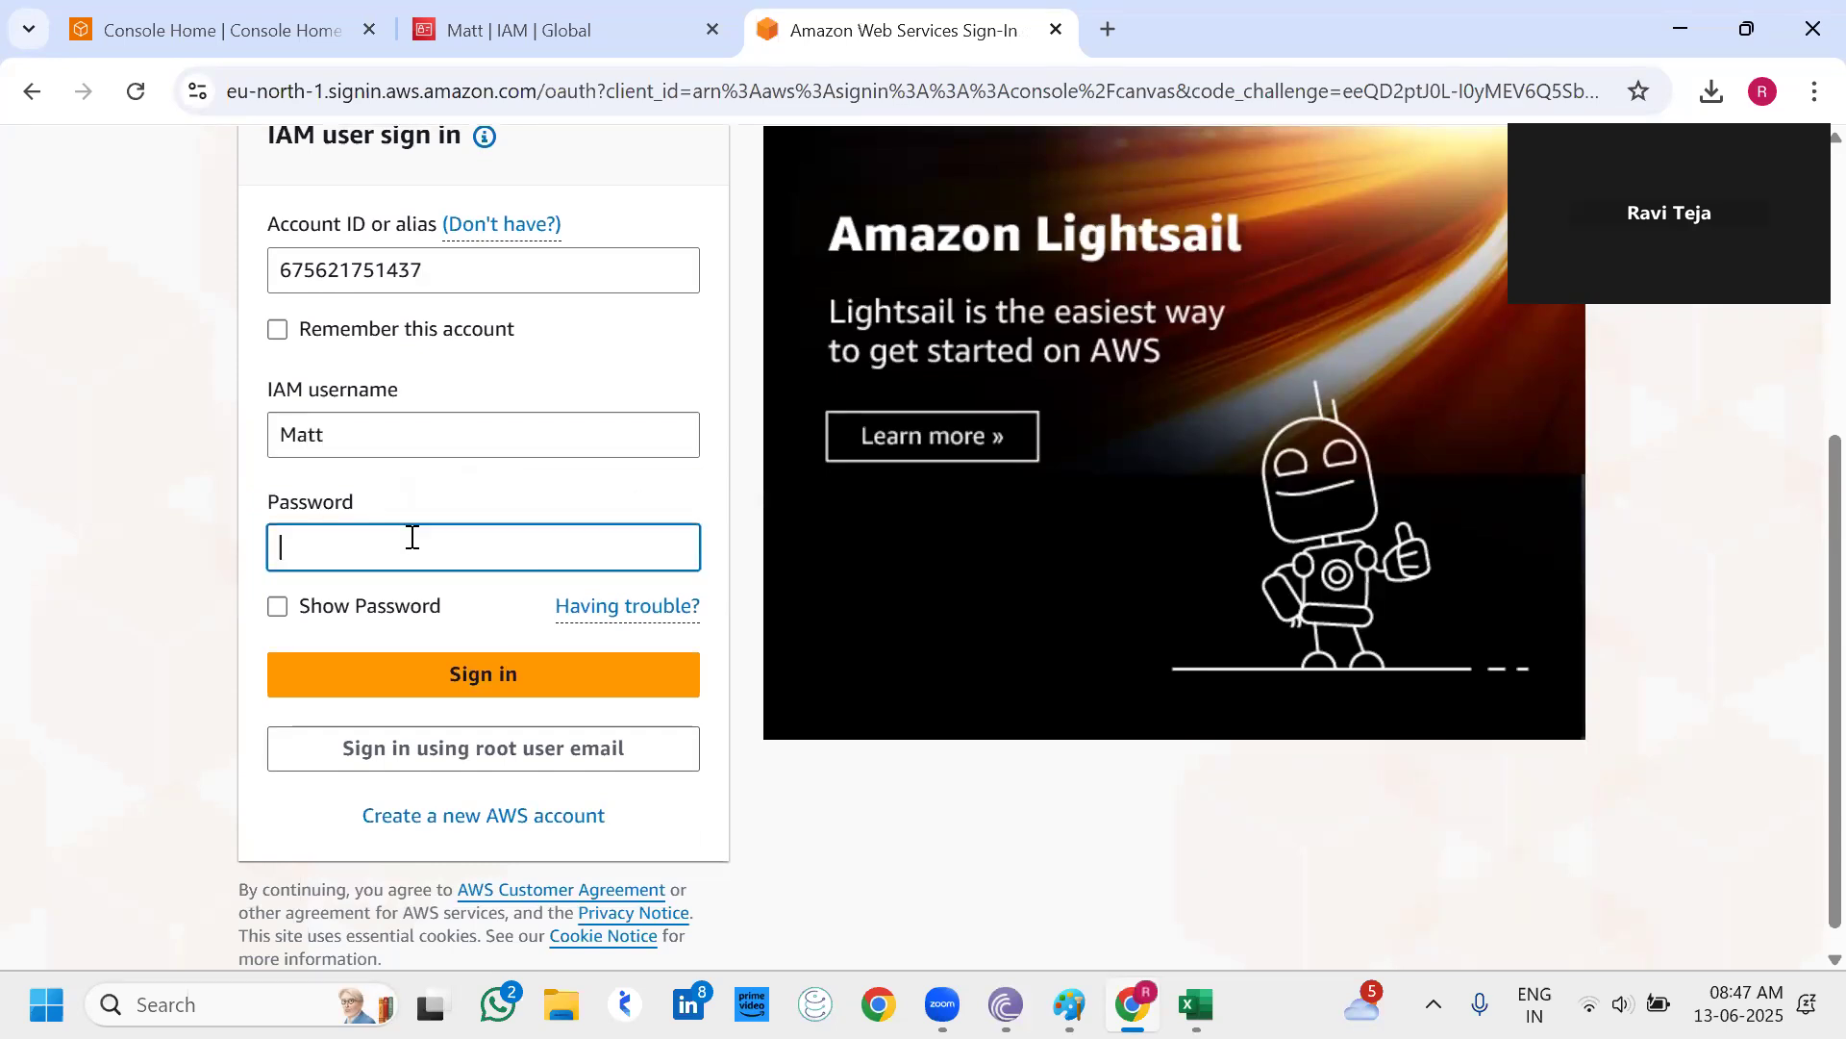
type("••••••••••")
left_click(442, 661)
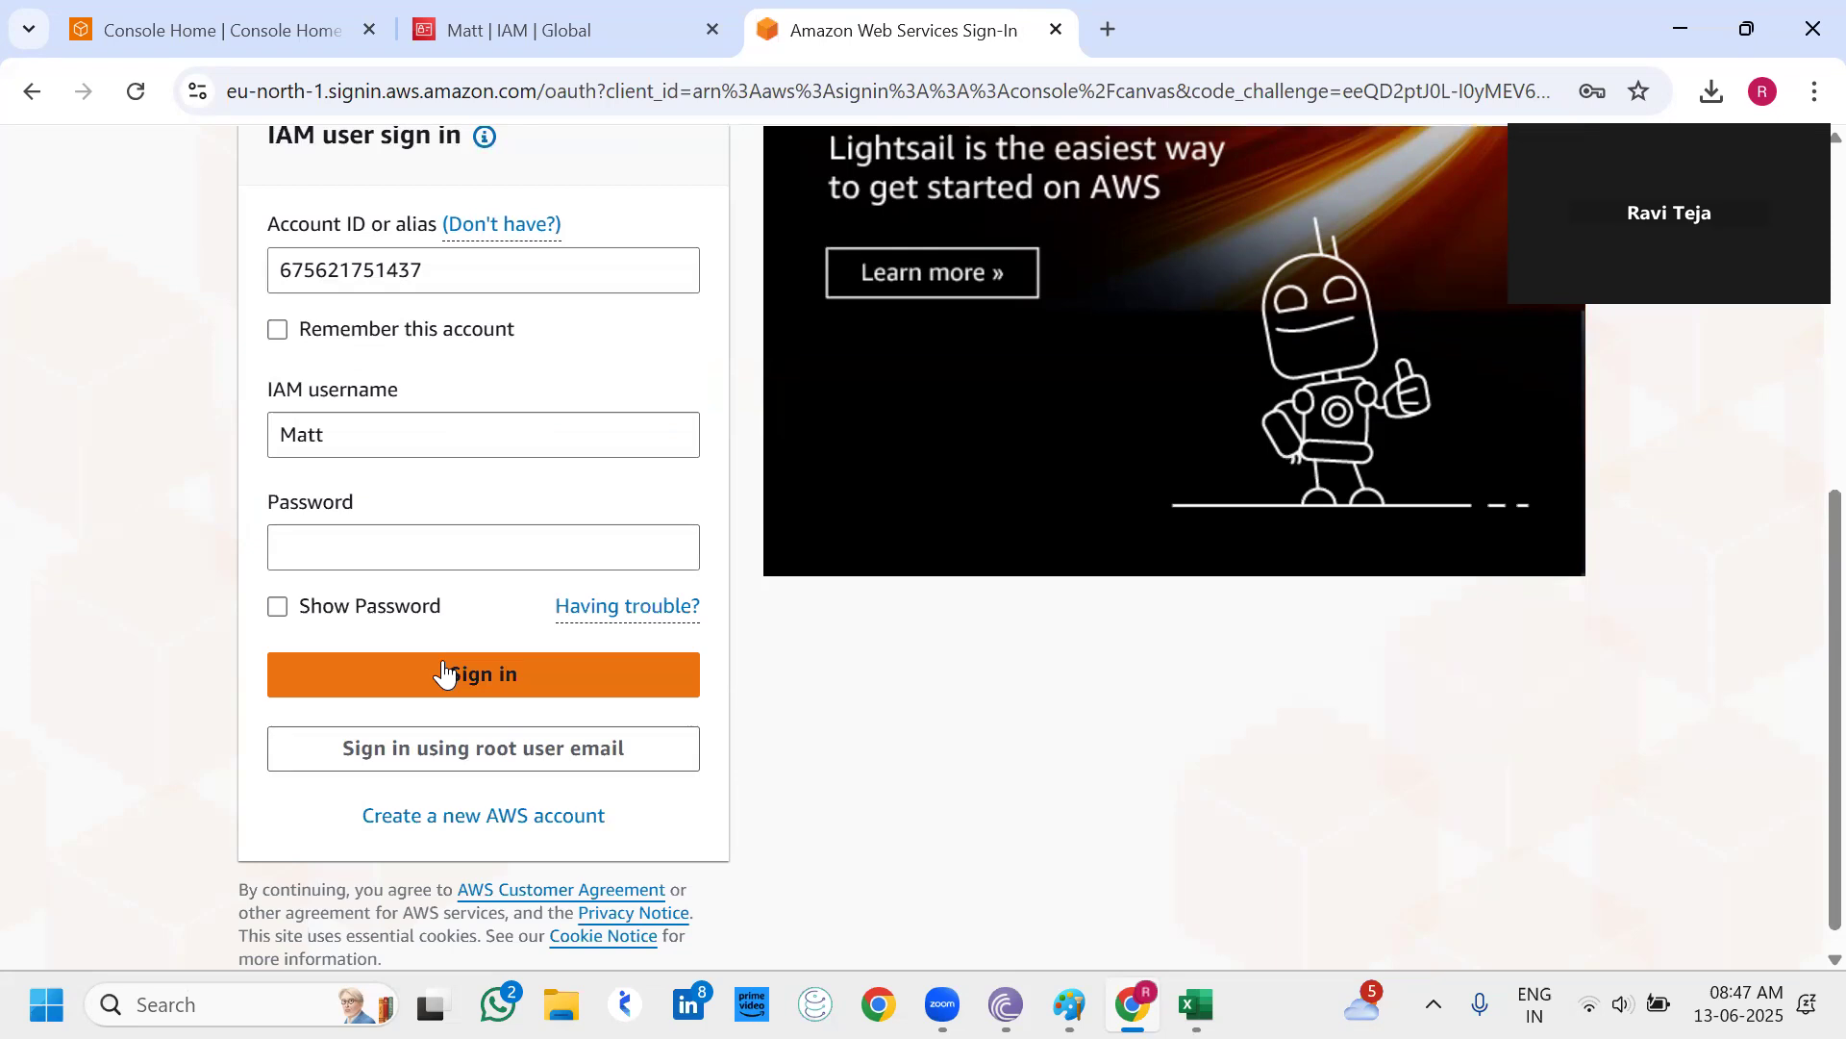
scroll(442, 662, "up", 3)
scroll(443, 662, "down", 2)
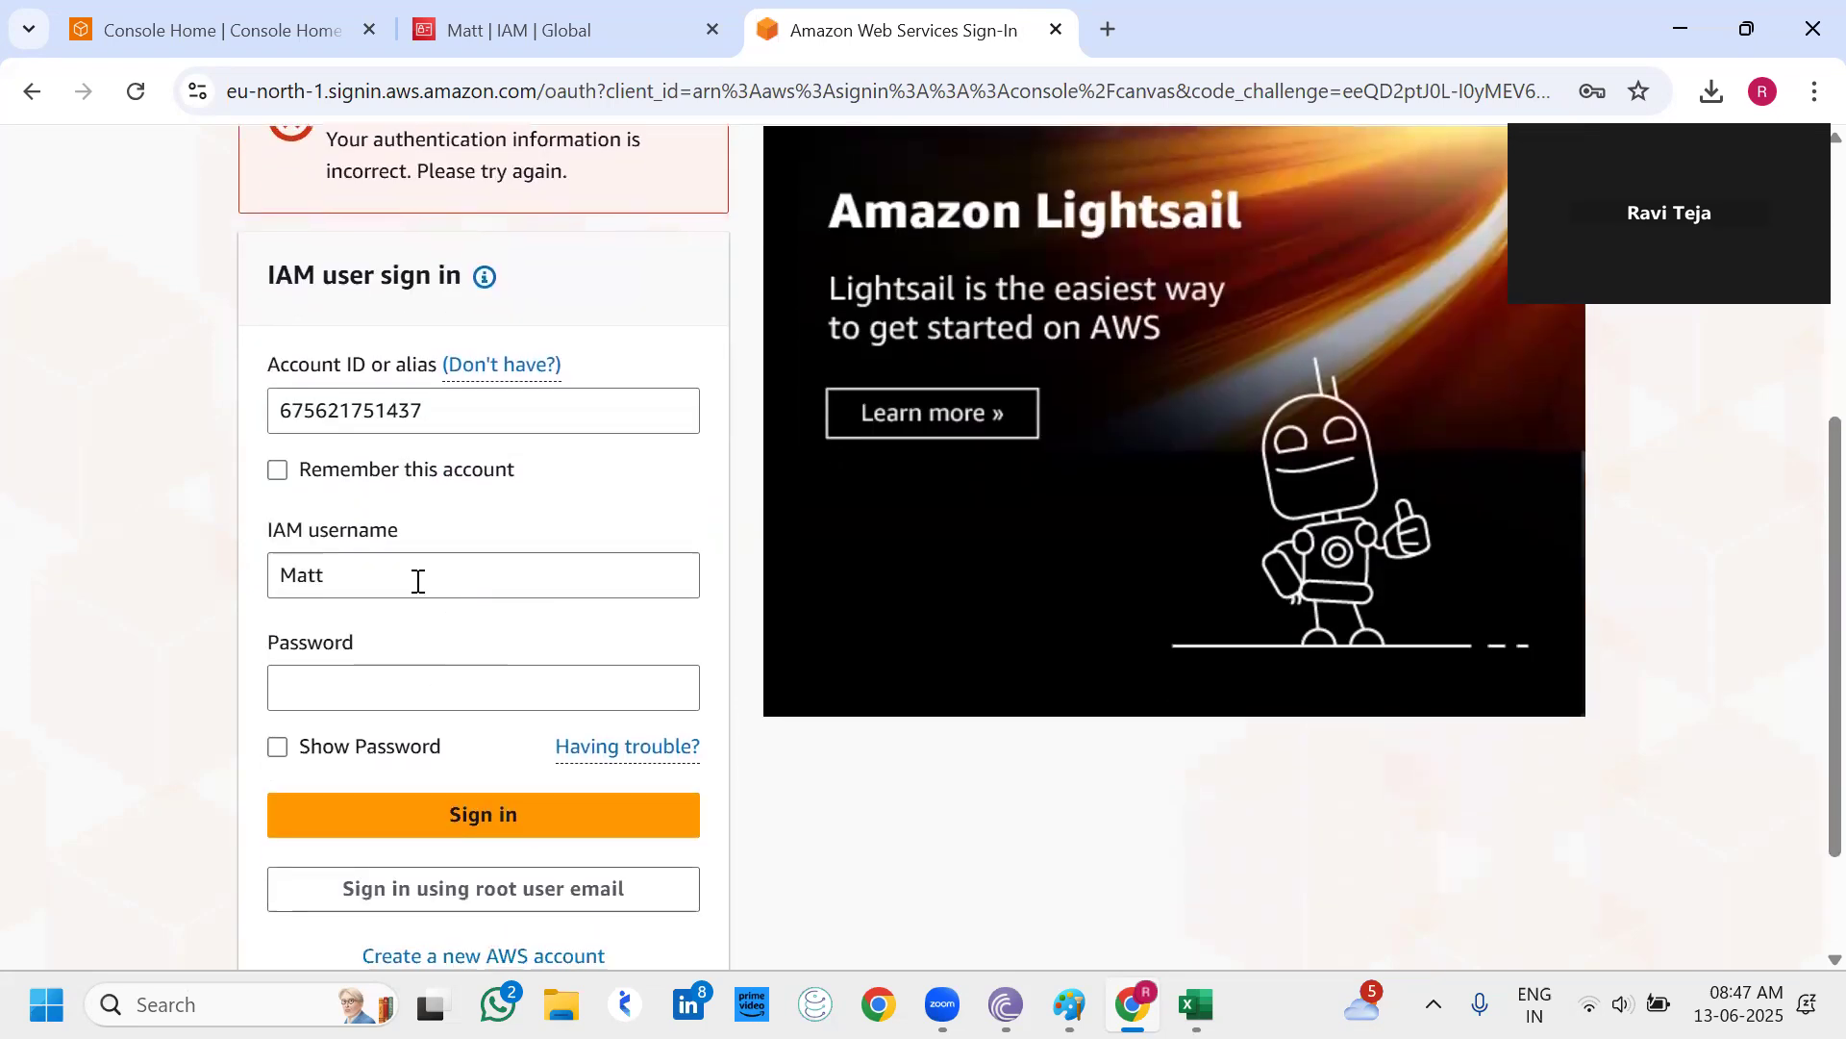
Check the password in the Excel credentials file, enter the account password on the Chrome sign-in page and sign in as the IAM user.
left_click(1196, 1004)
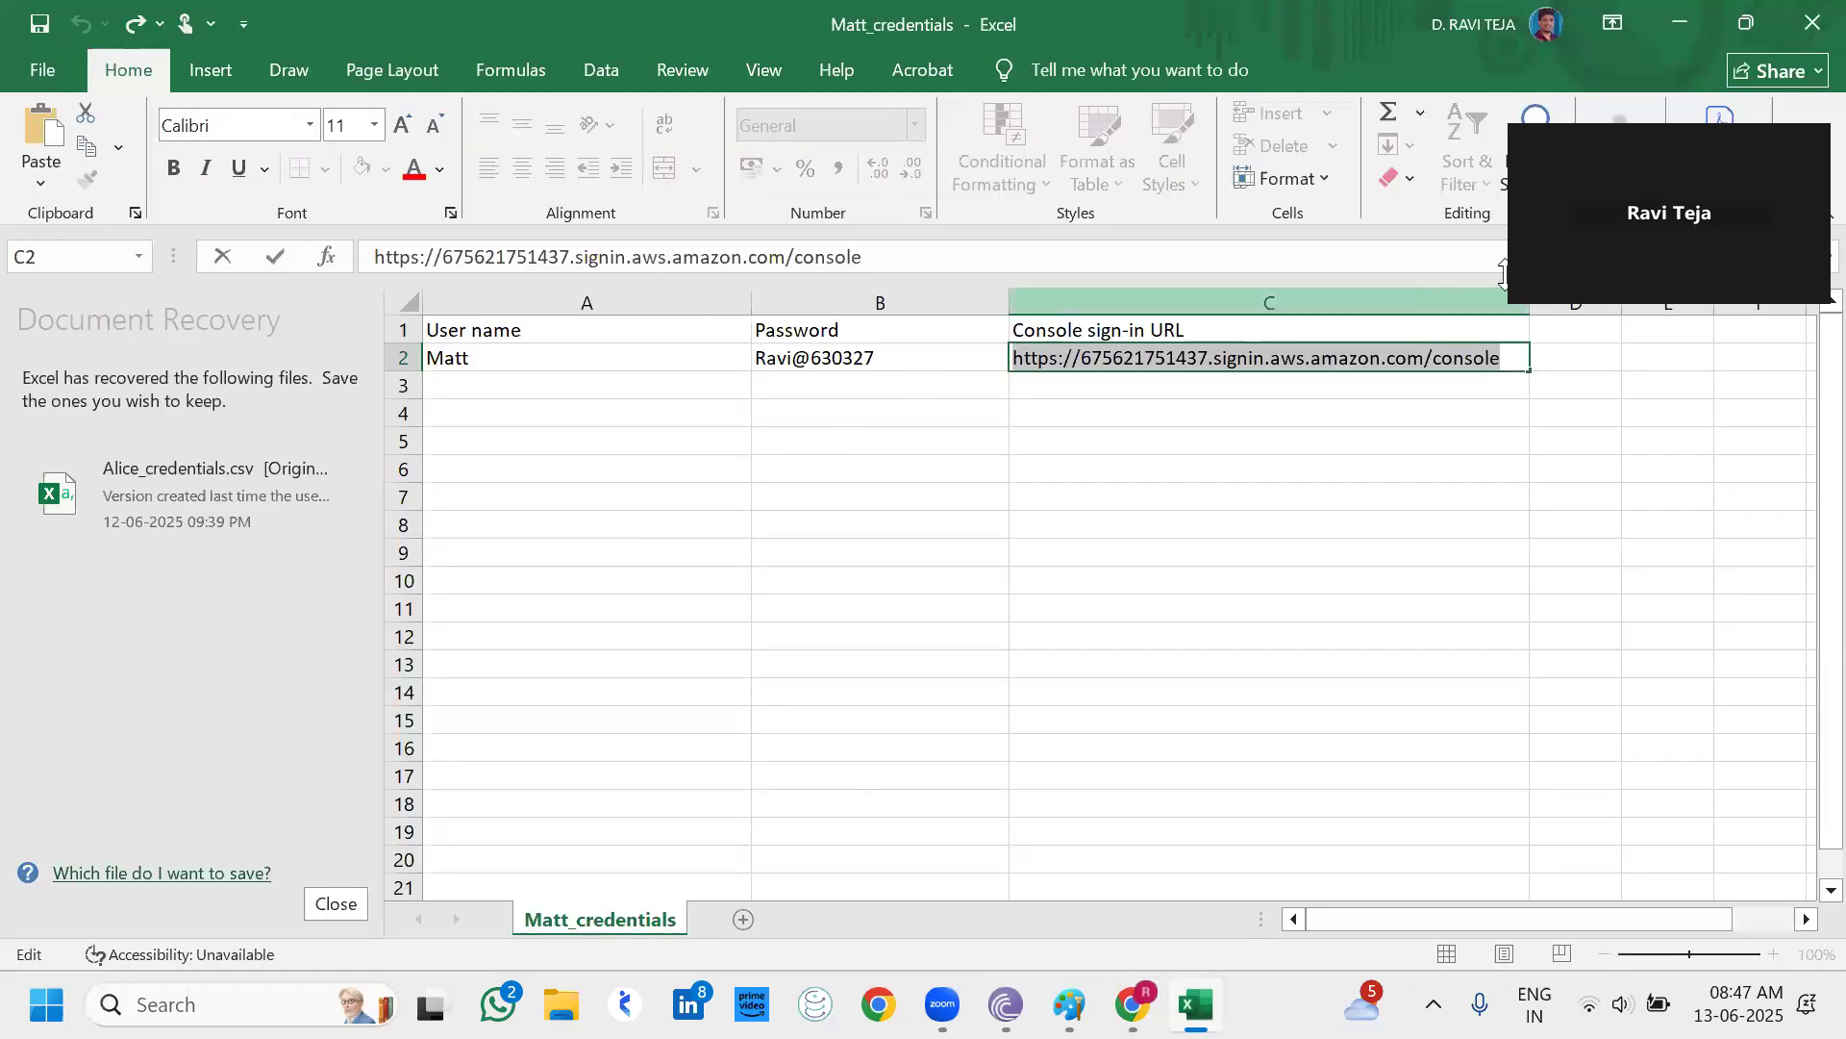
left_click(1693, 14)
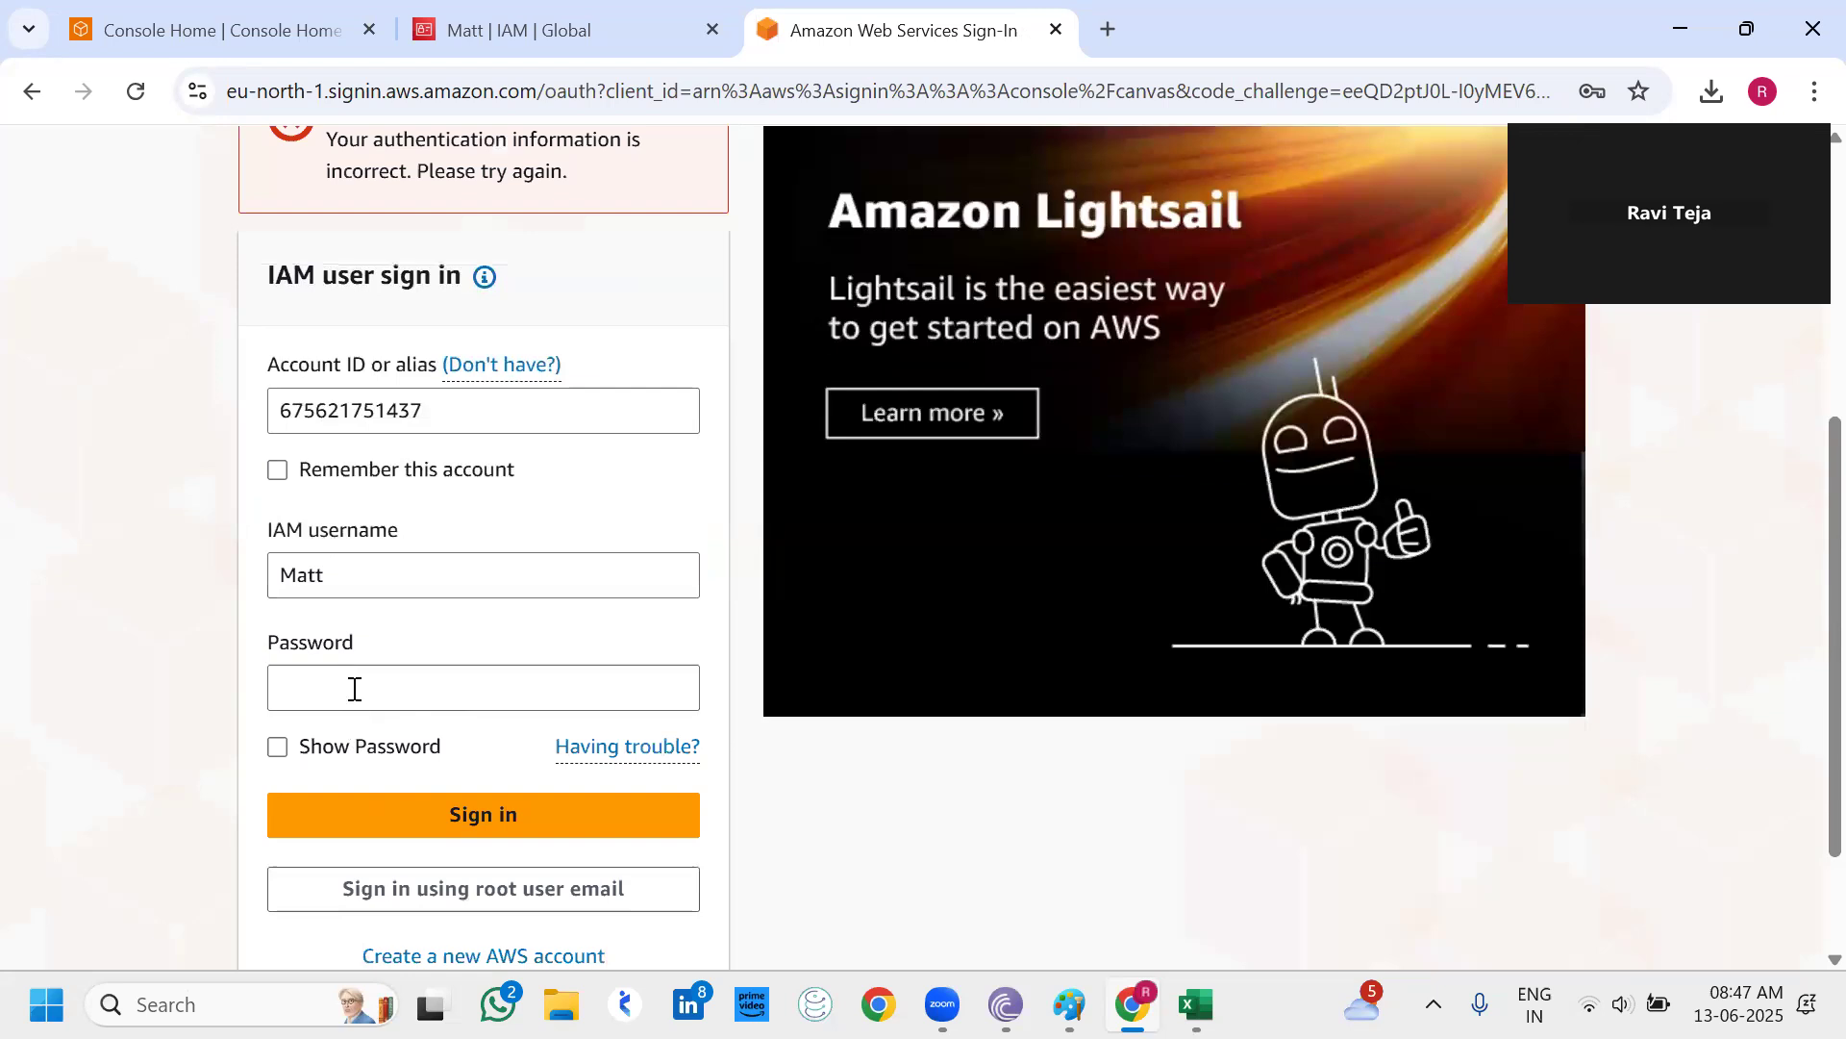
left_click(361, 670)
type("••••")
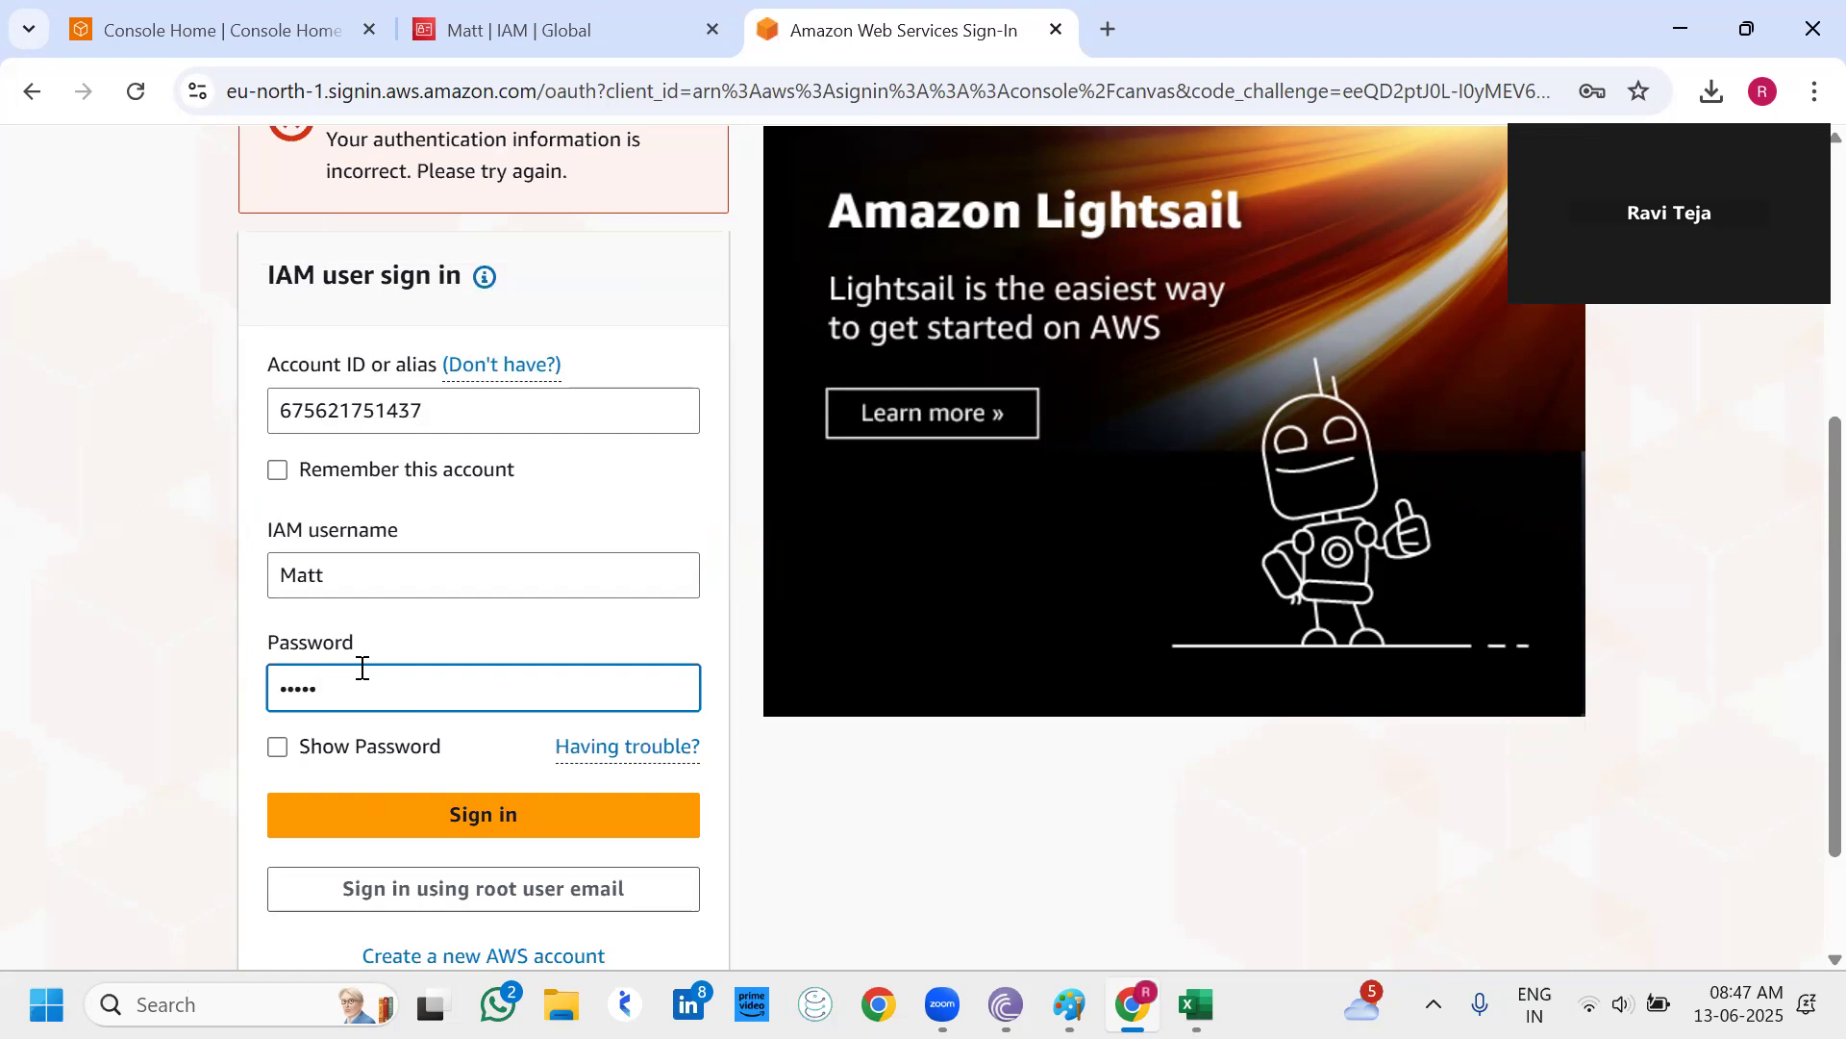
left_click(1196, 1004)
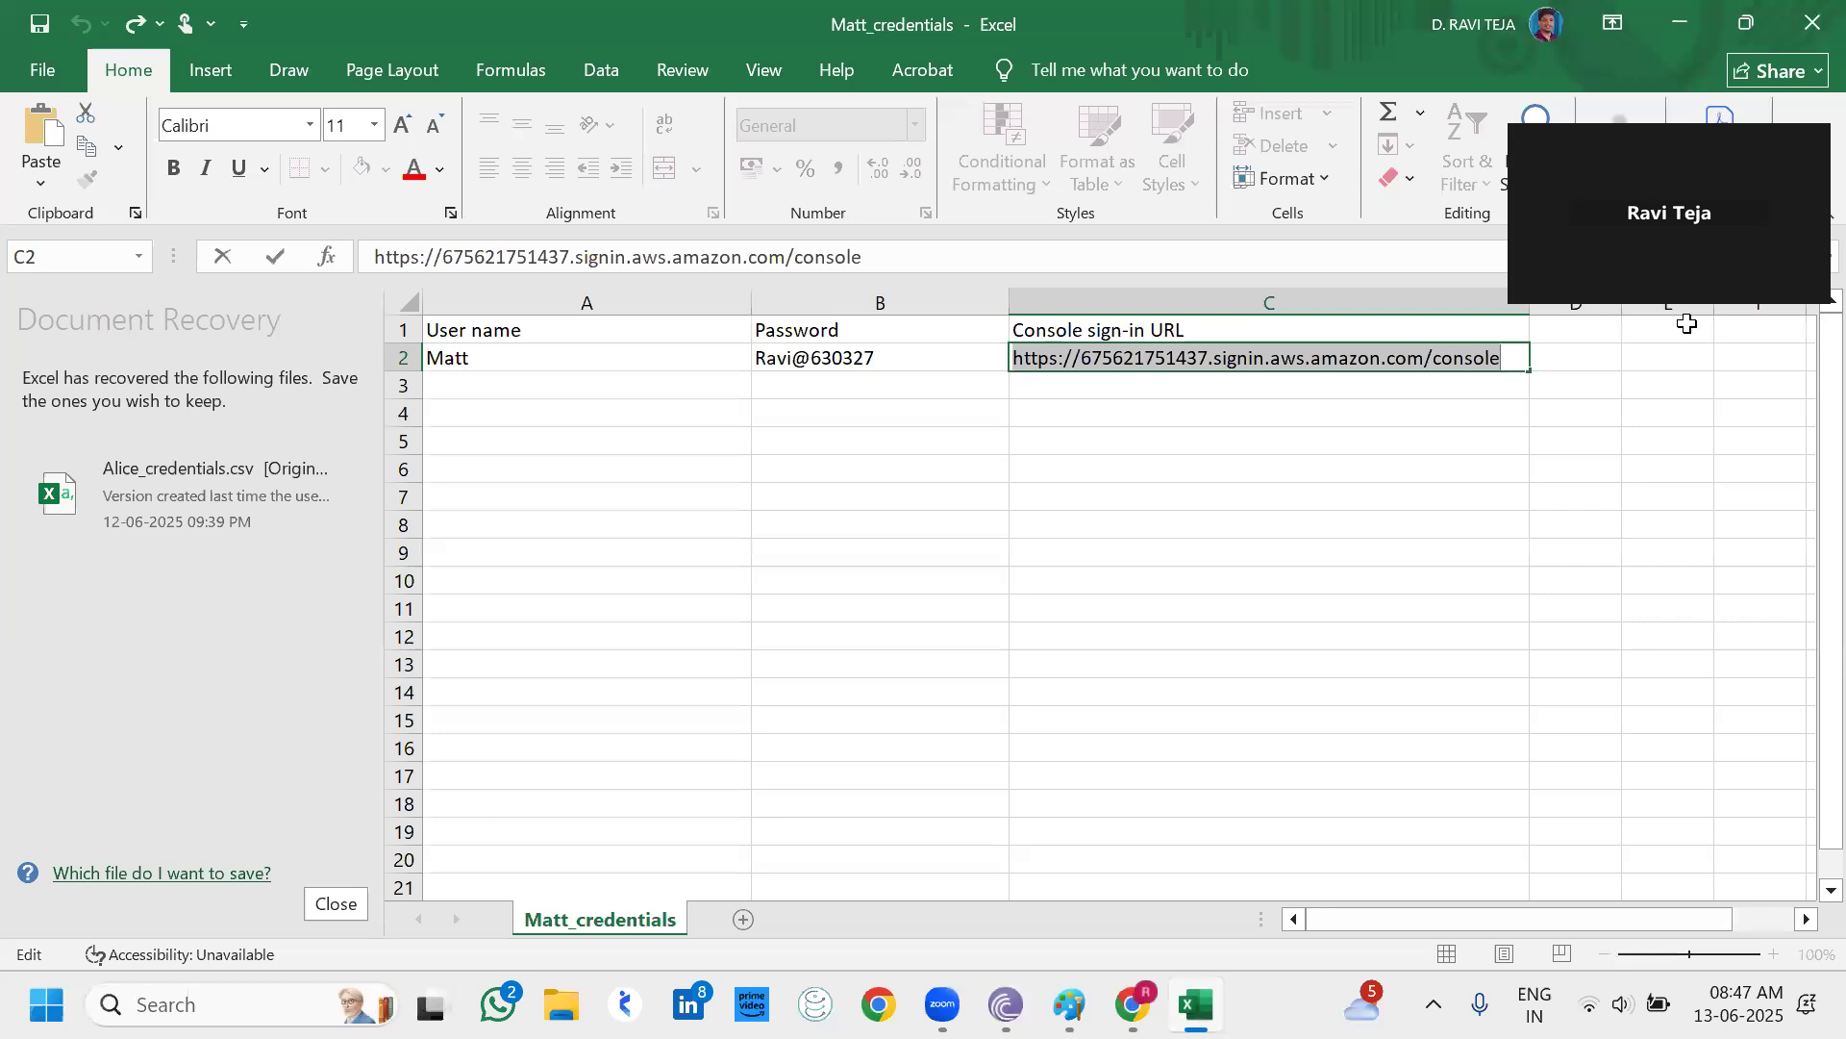
key("alt+Tab")
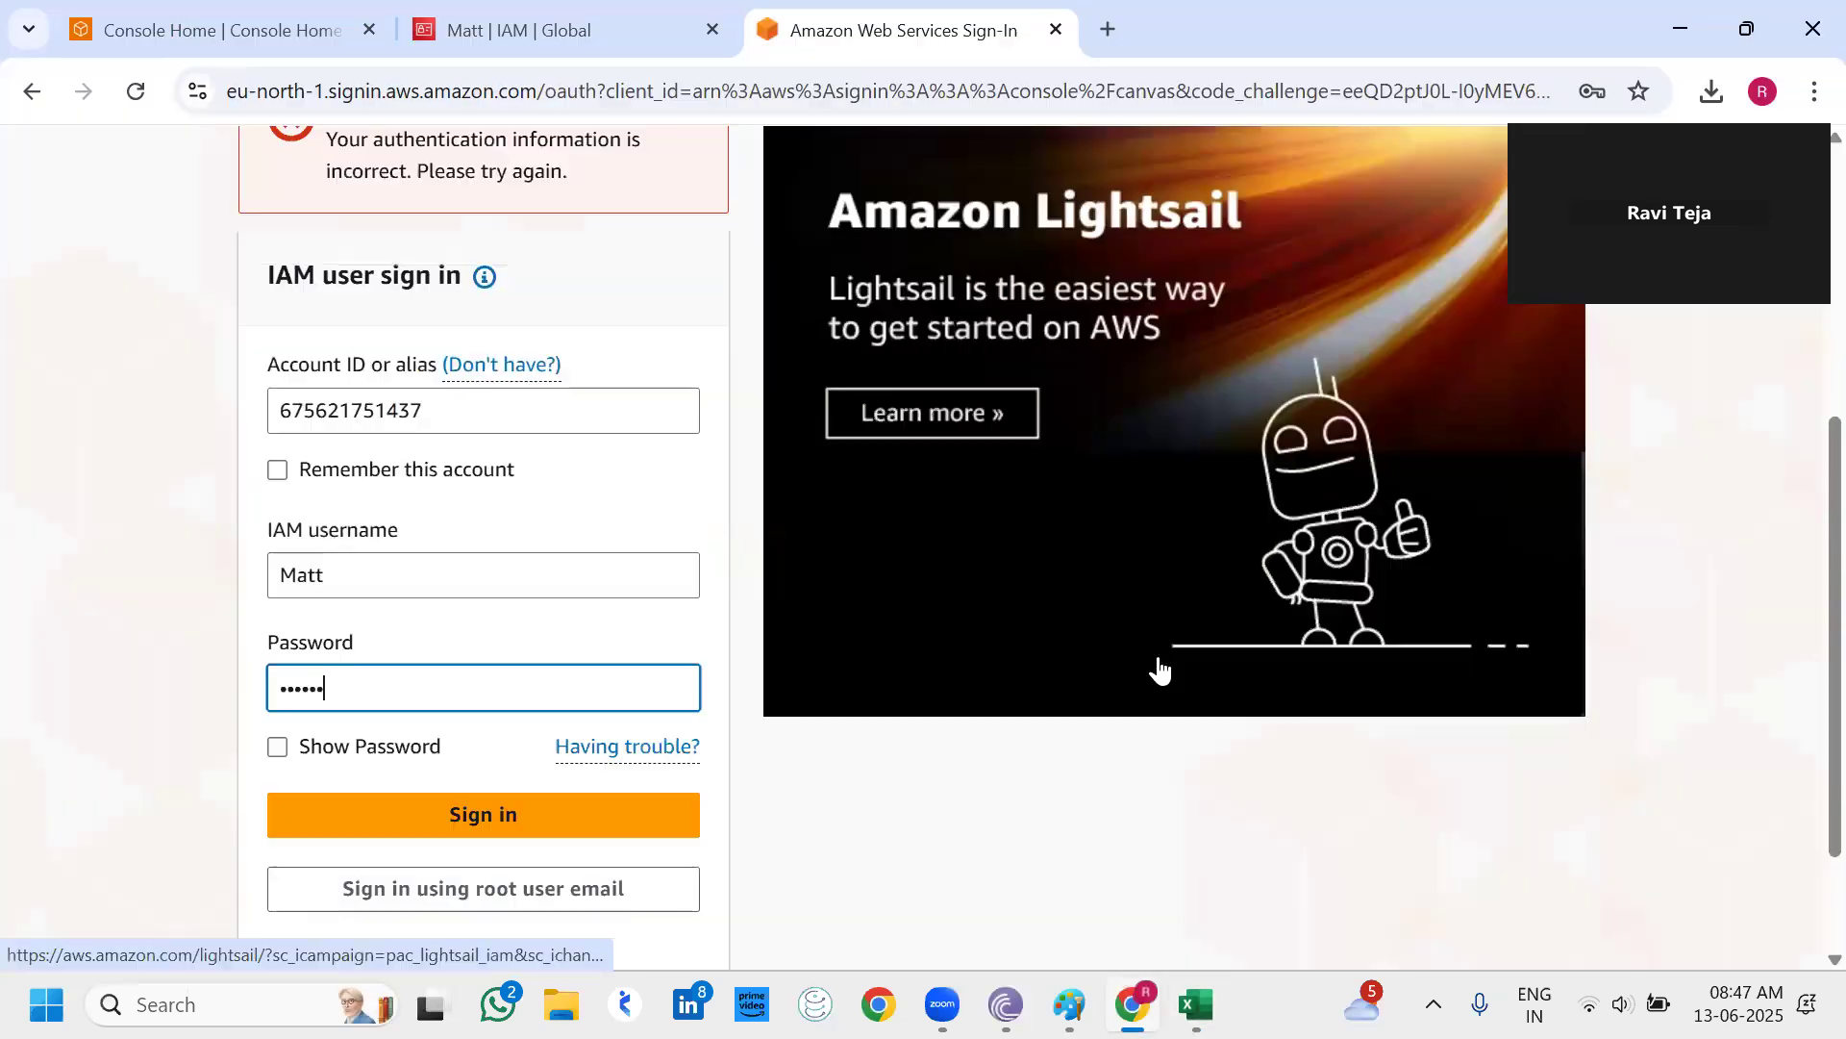
type("*")
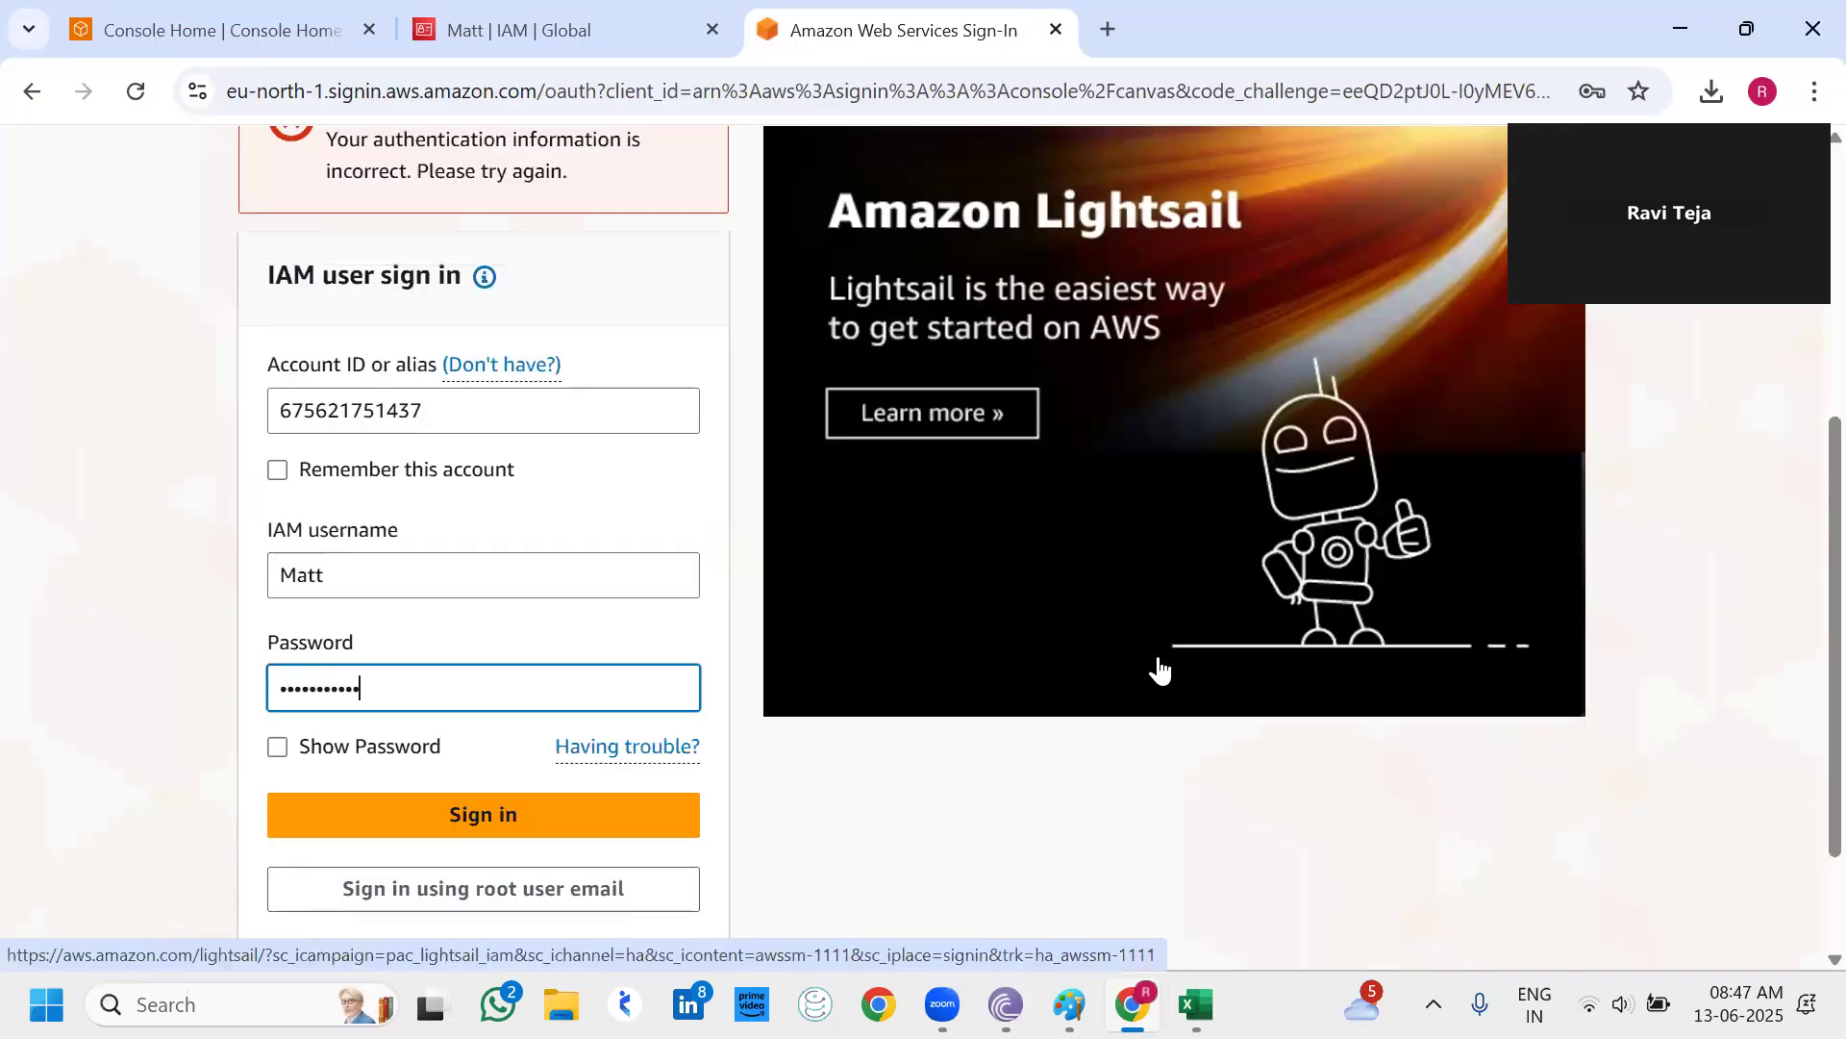
left_click(499, 810)
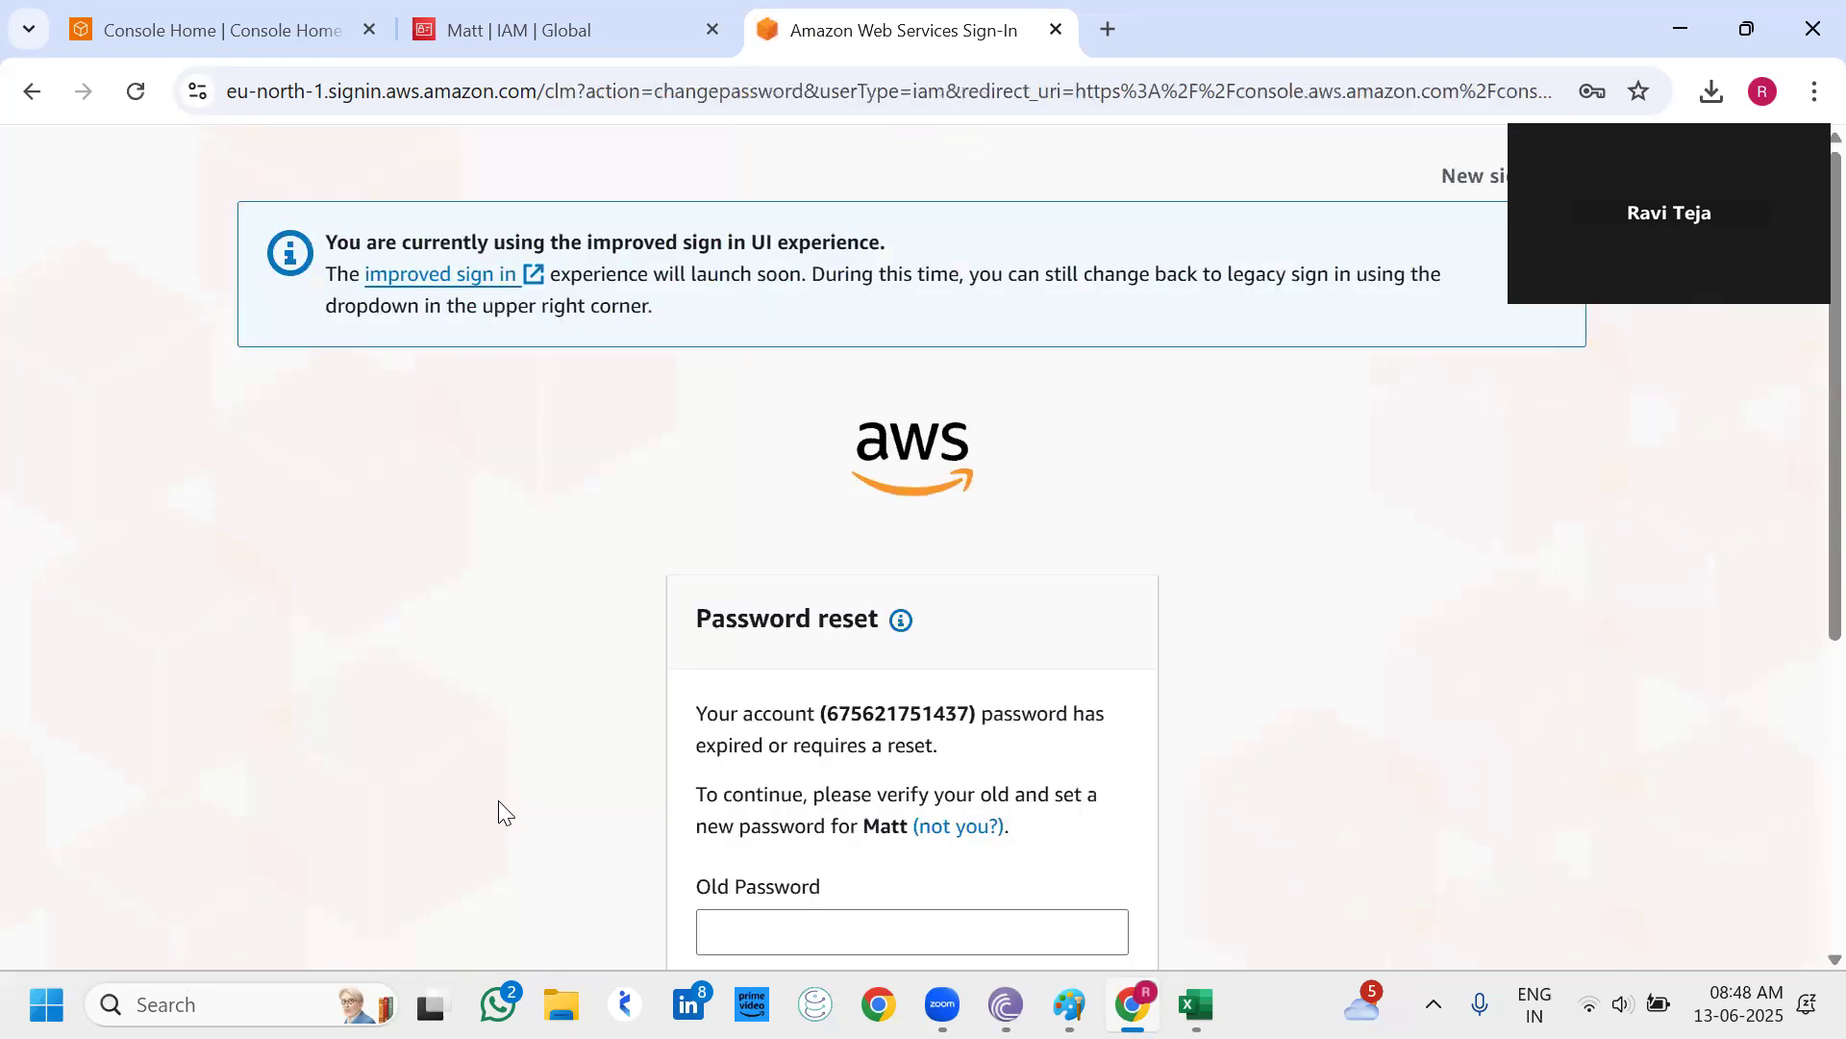
Reset the IAM user's password by entering the old password and the new password with its confirmation, and continue to the console.
scroll(1038, 779, "down", 5)
left_click(950, 471)
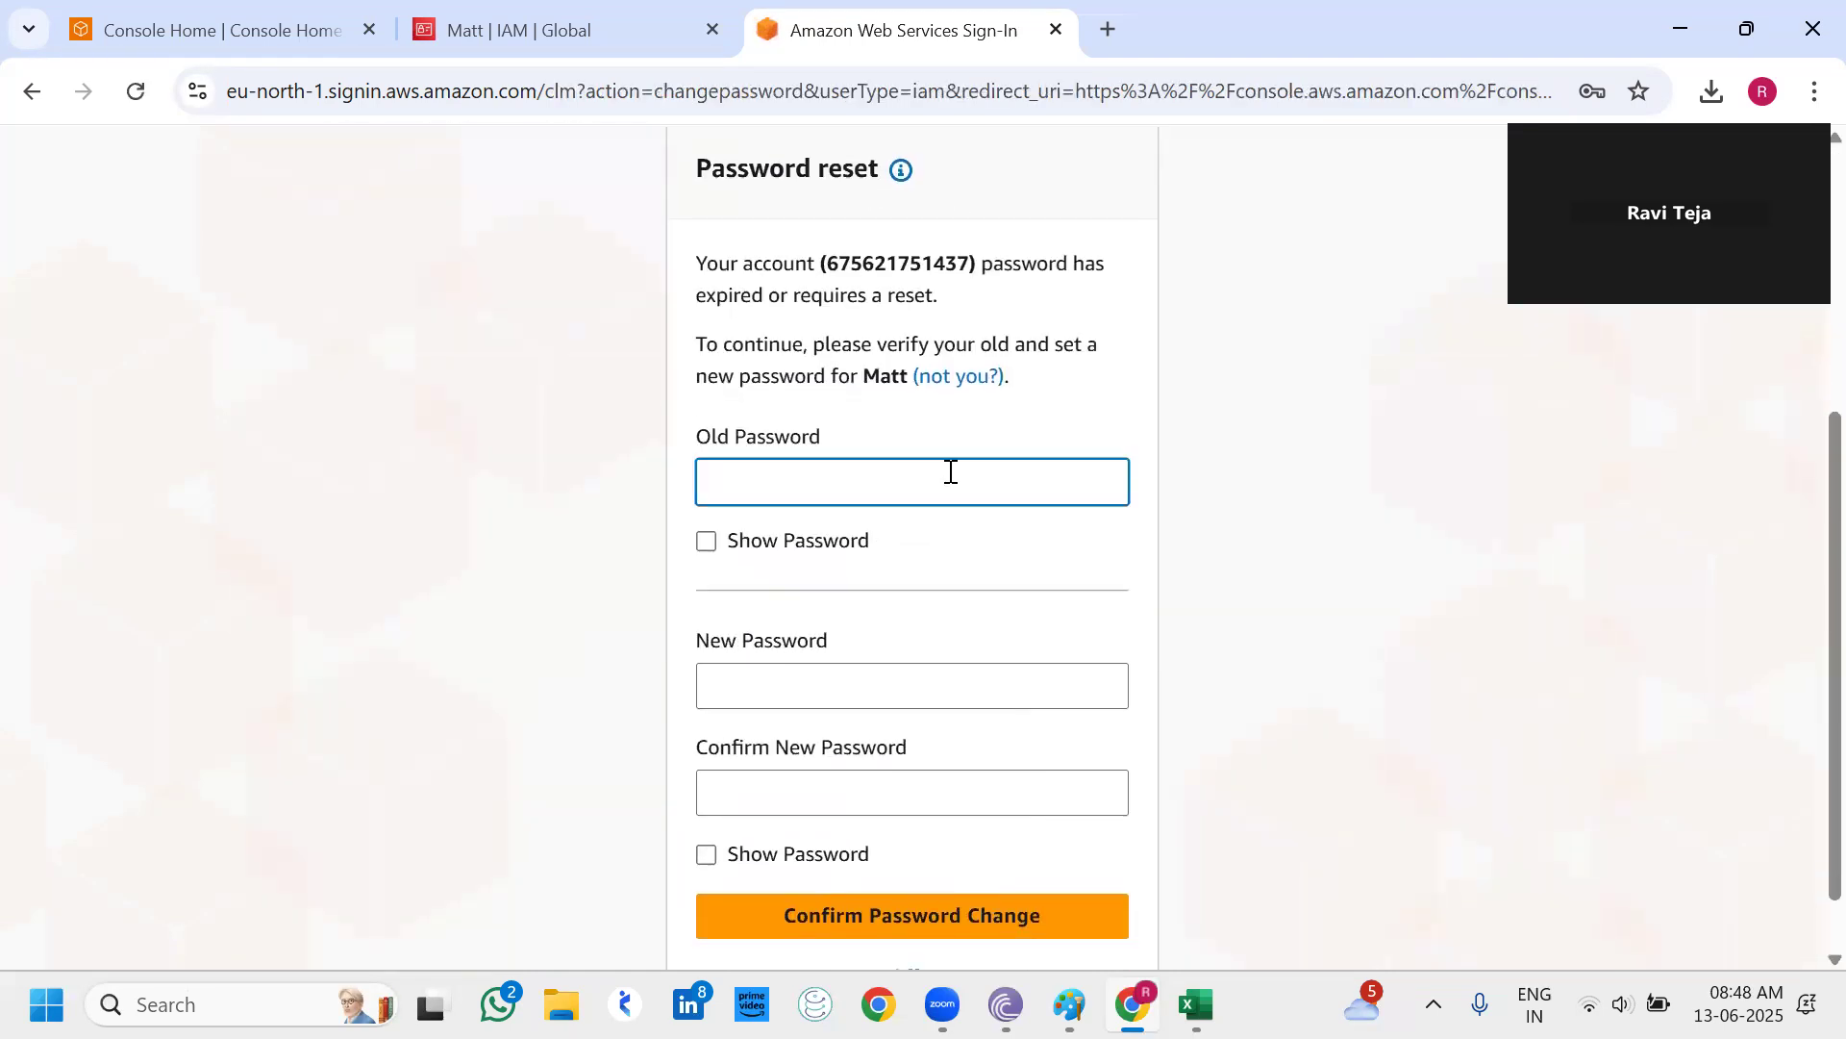
type("•••••••••••")
left_click(873, 694)
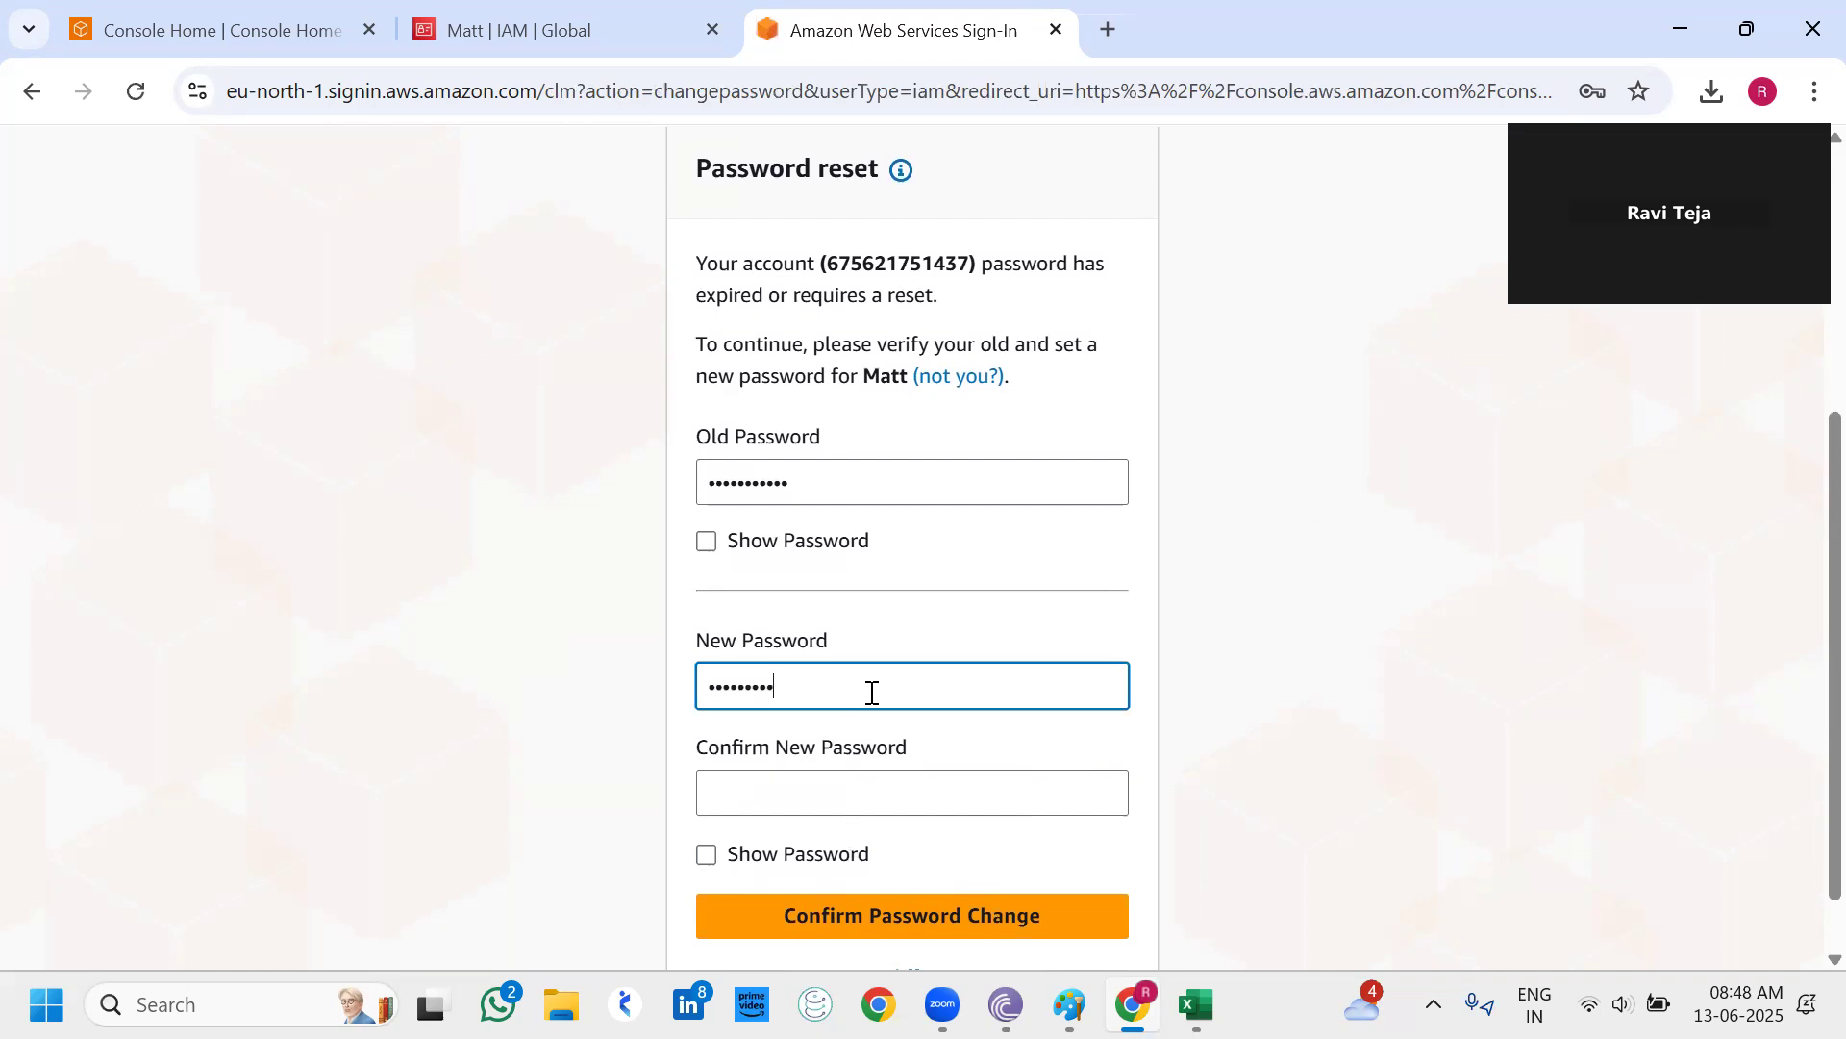
left_click(882, 784)
type("•")
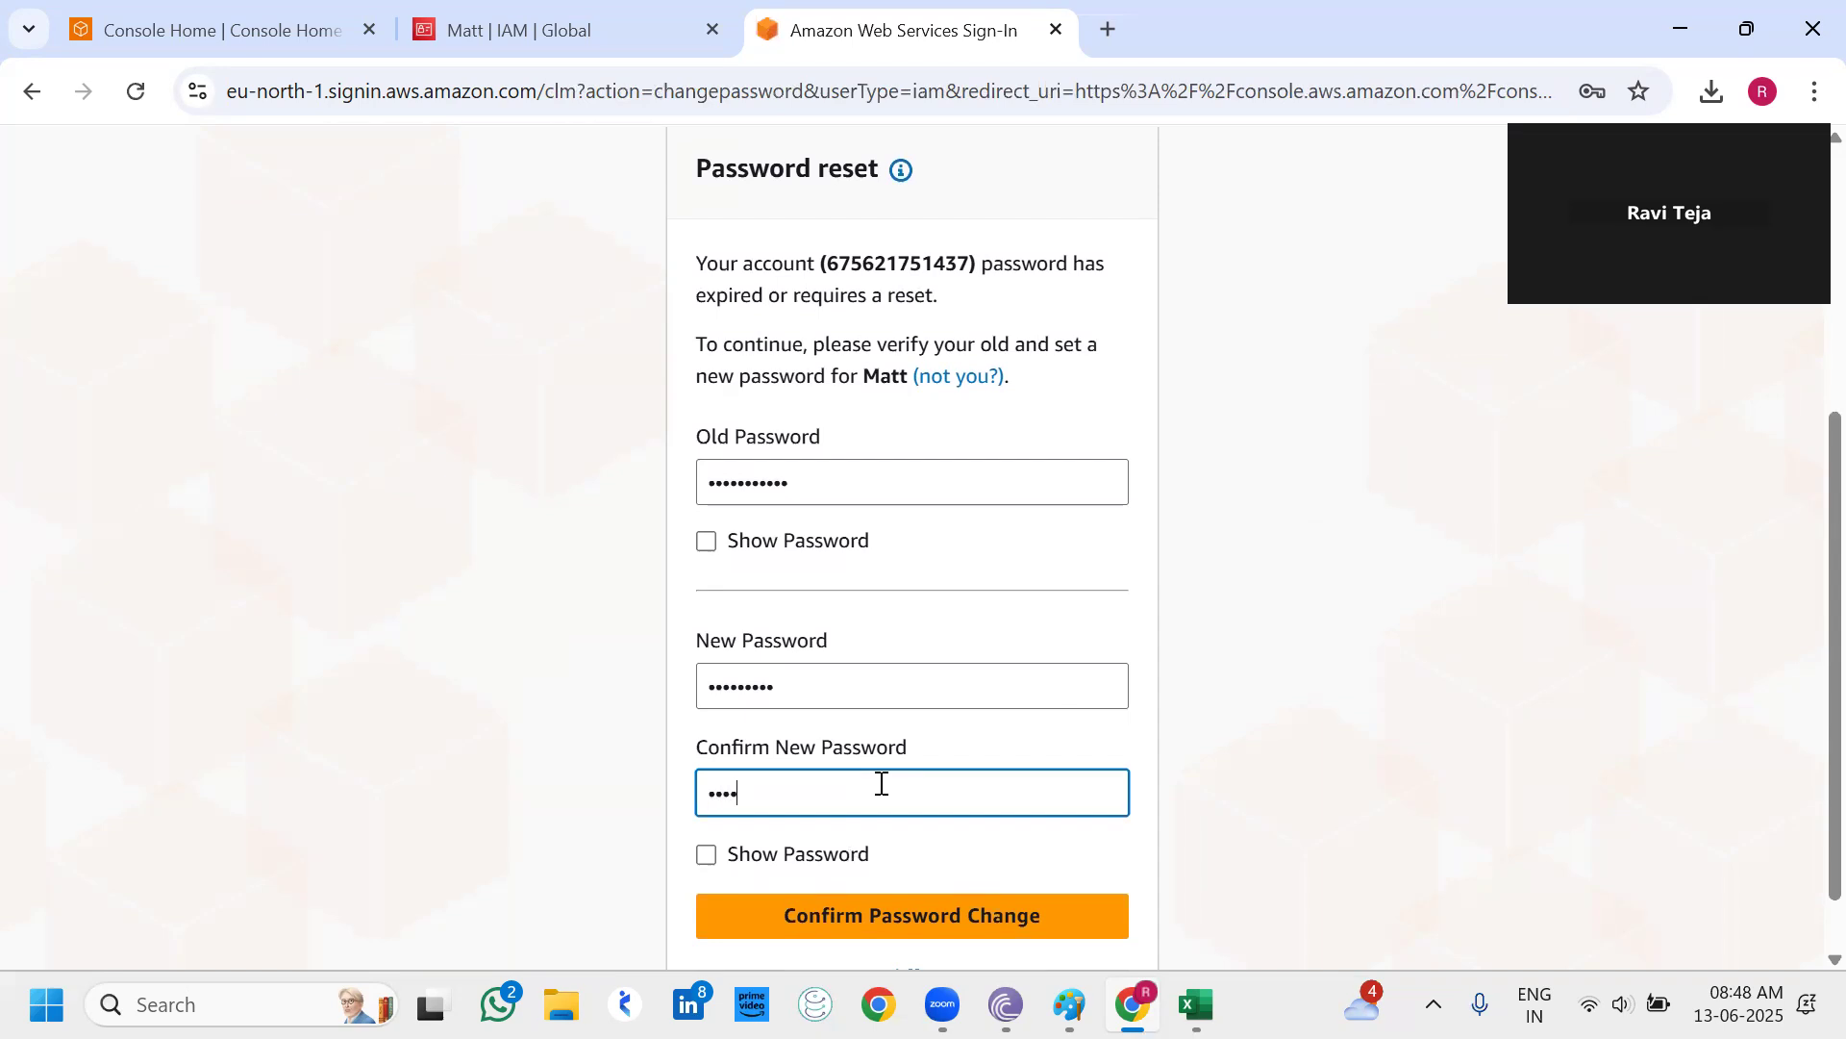
type("••••••••")
scroll(879, 782, "down", 1)
left_click(834, 843)
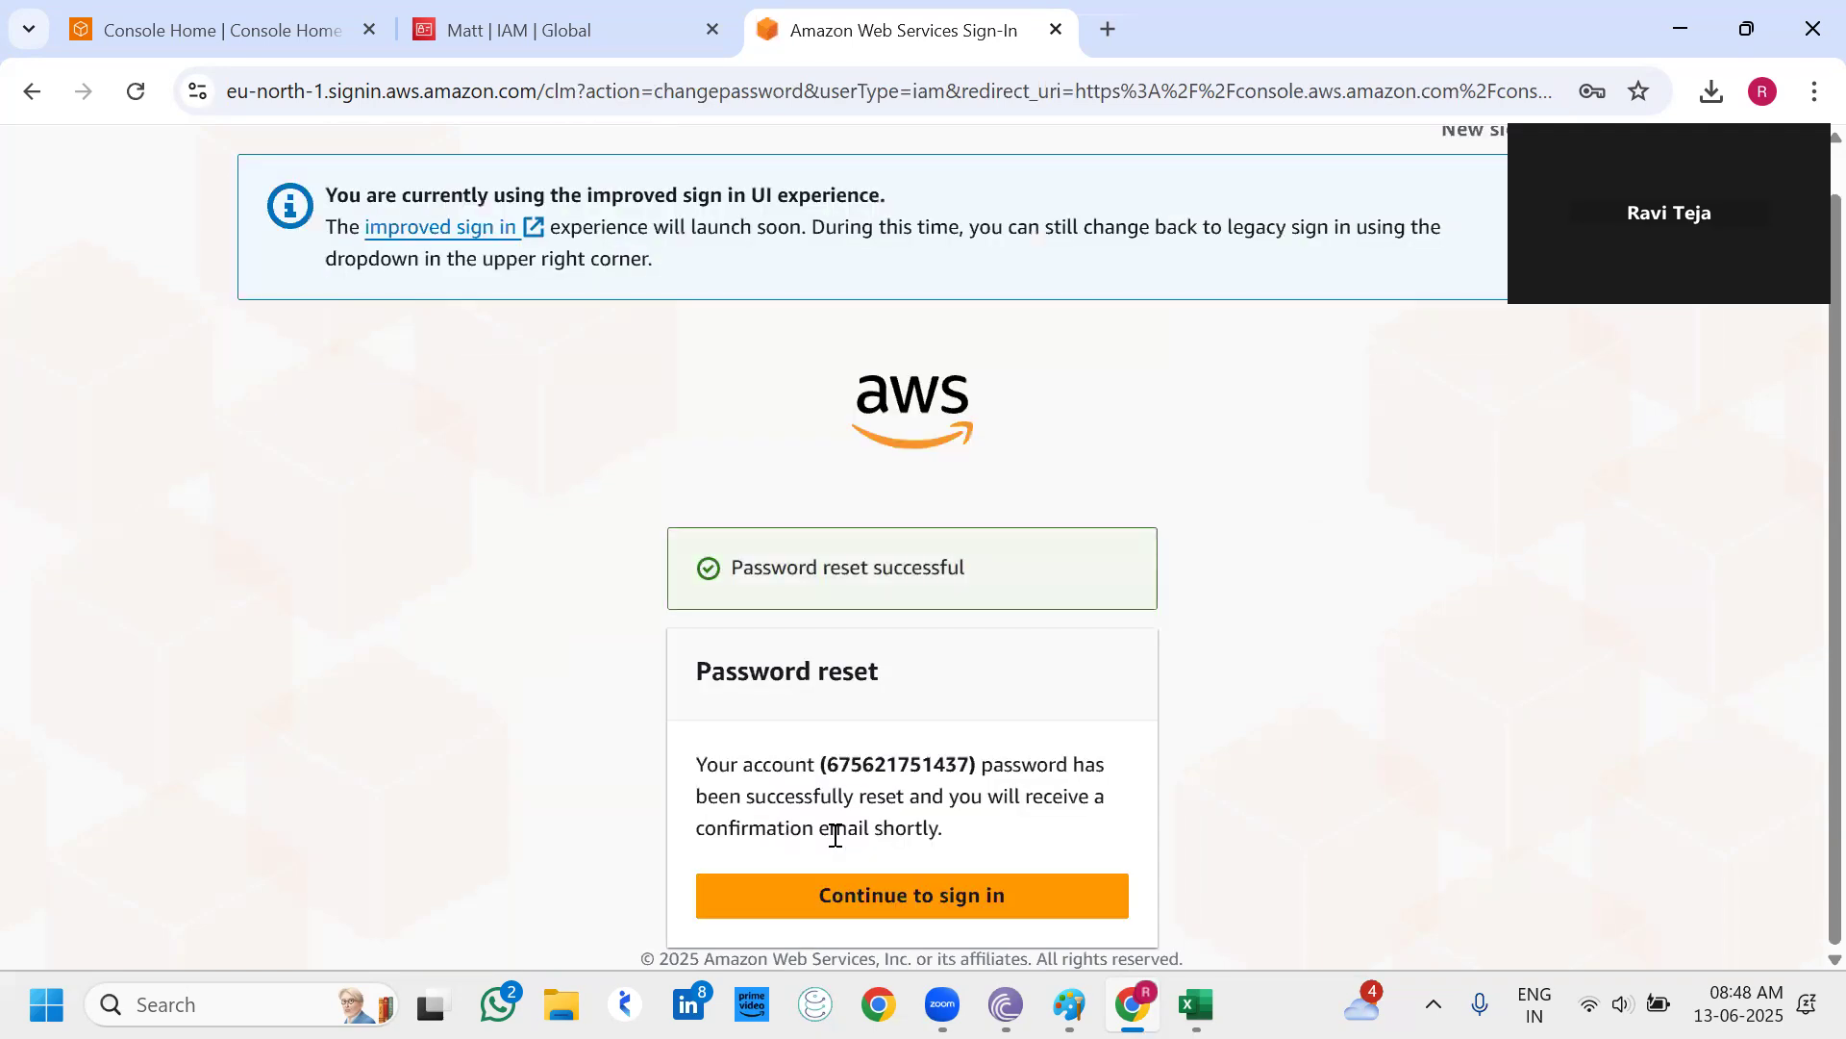
left_click(874, 877)
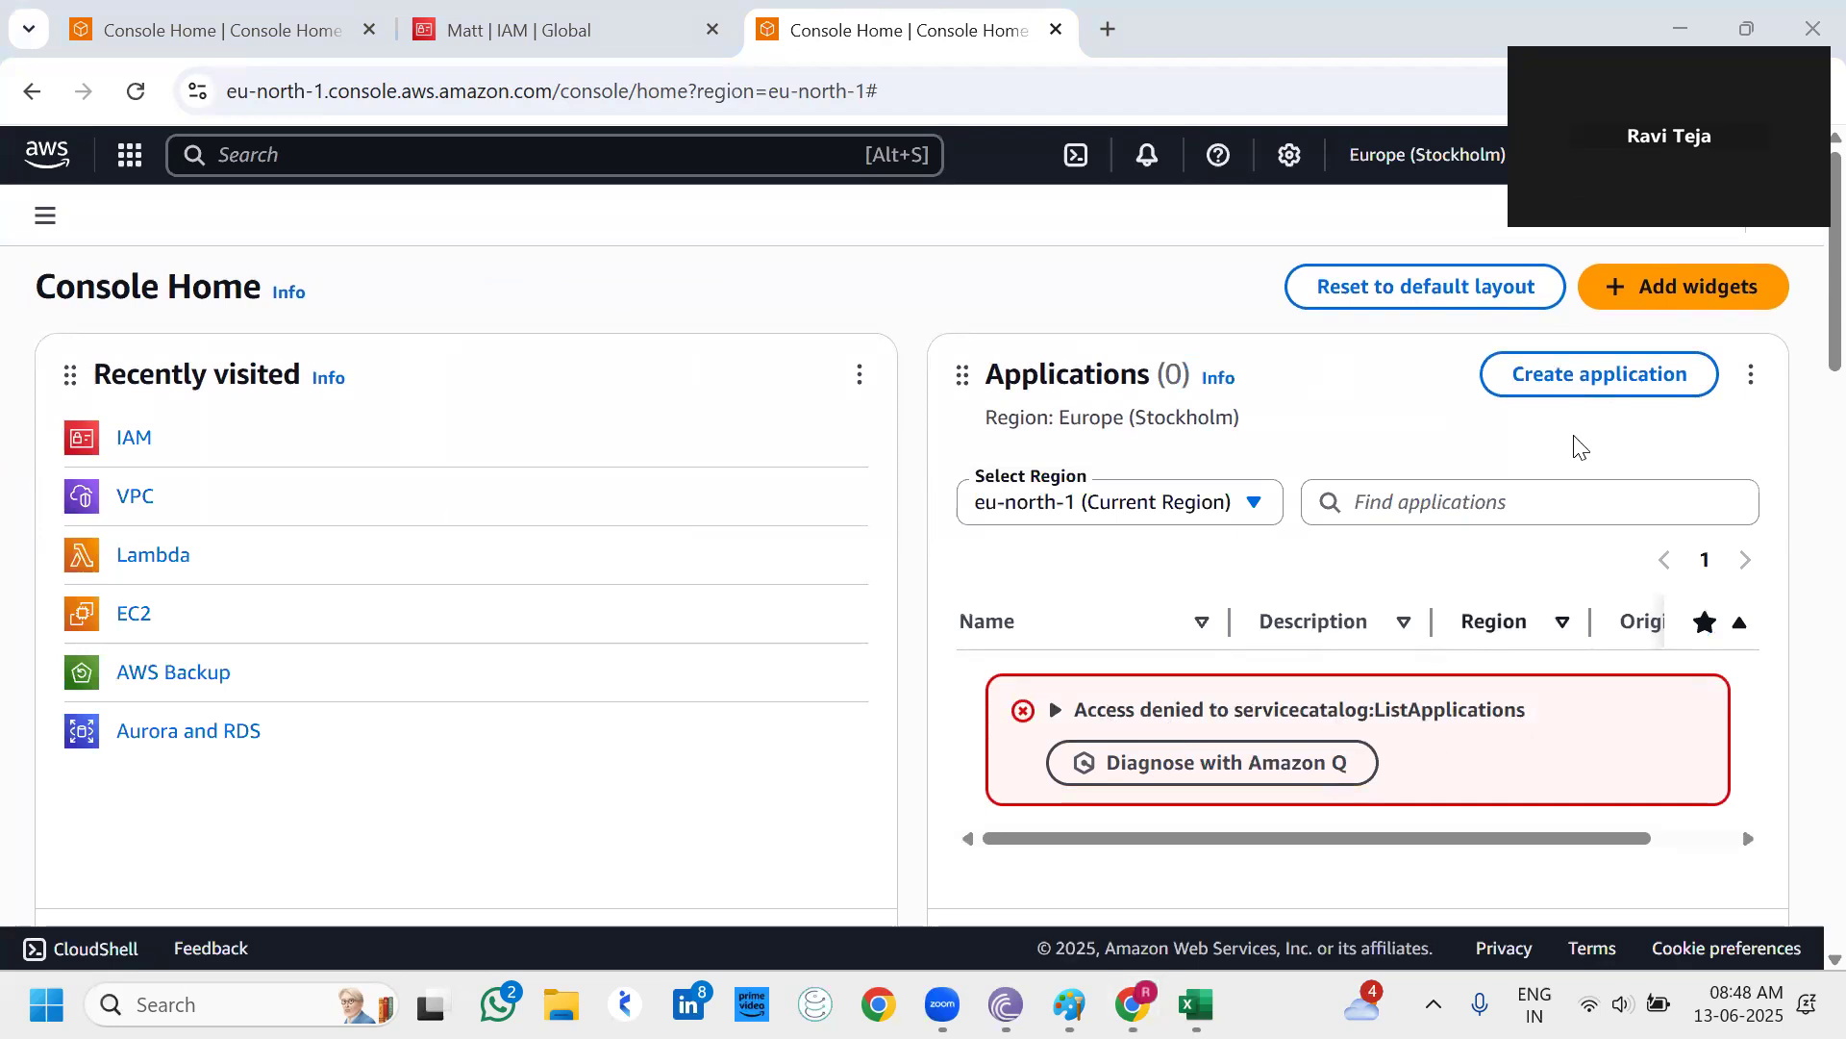
Open the account details in the console header to check which IAM user is signed in.
left_click_drag(1653, 13, 1622, 318)
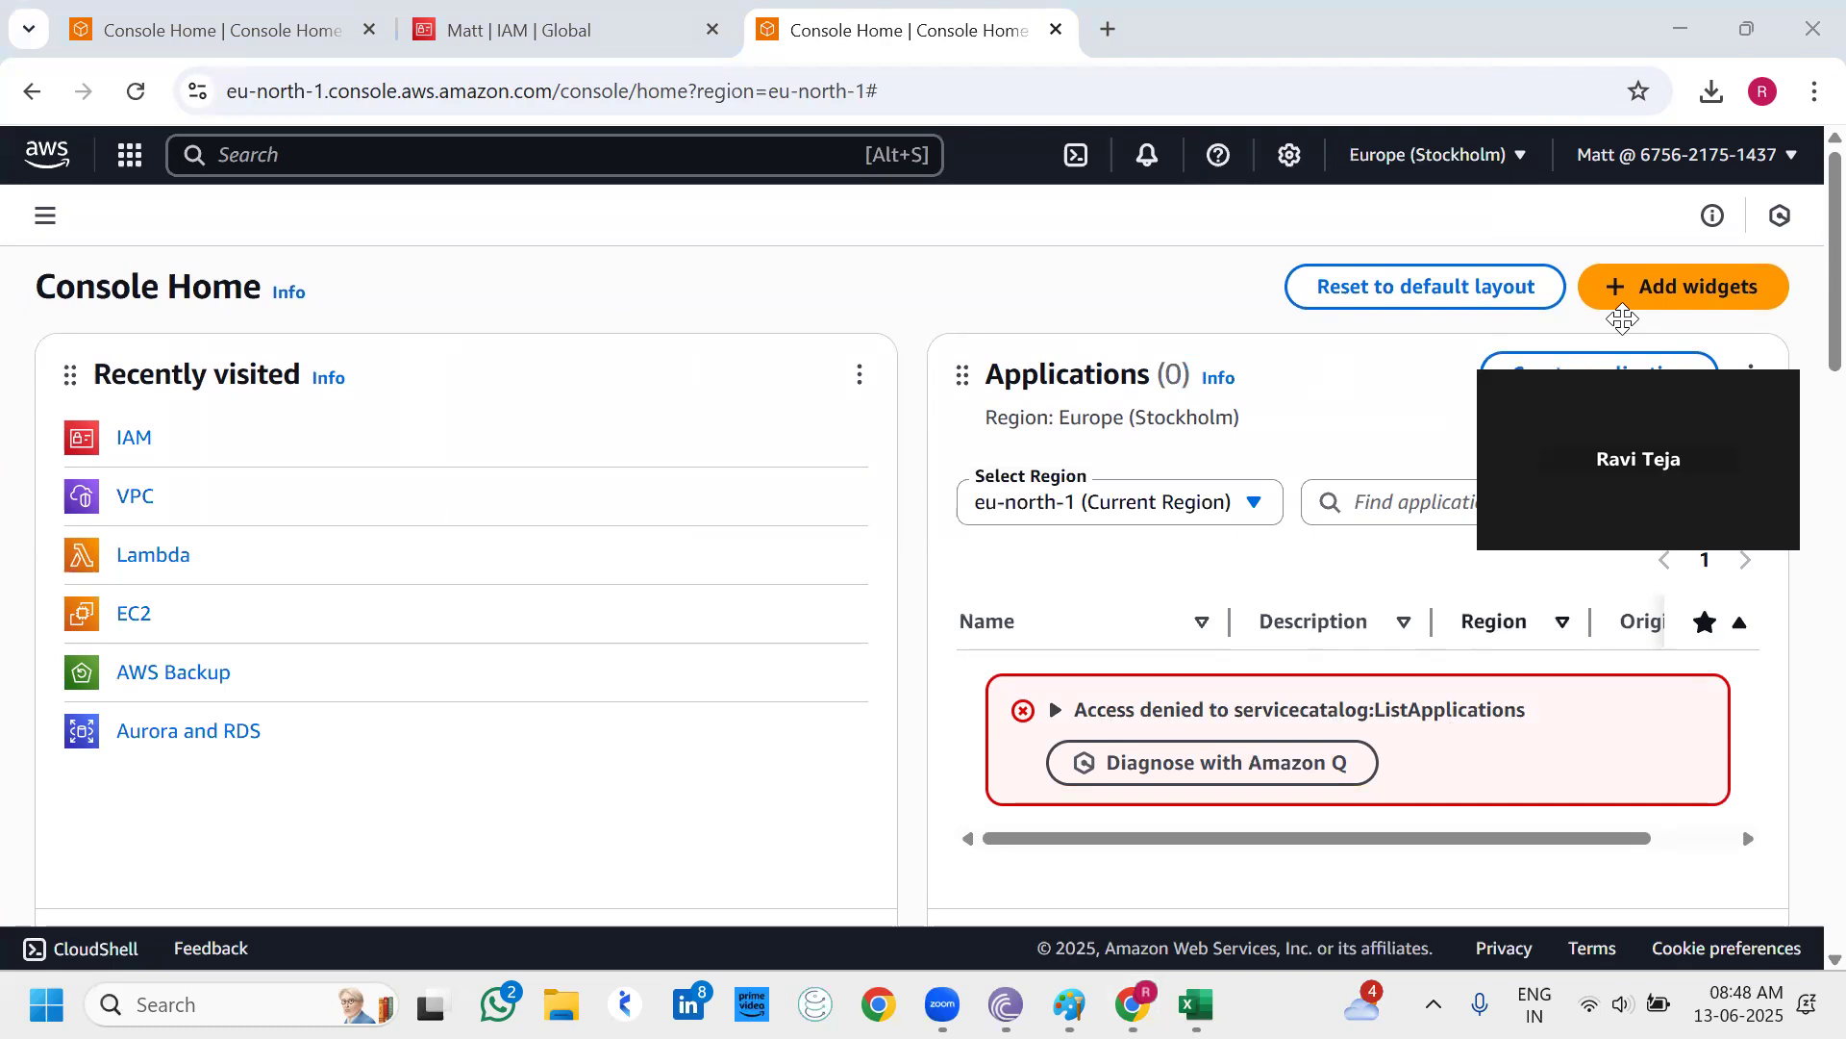
left_click(1642, 160)
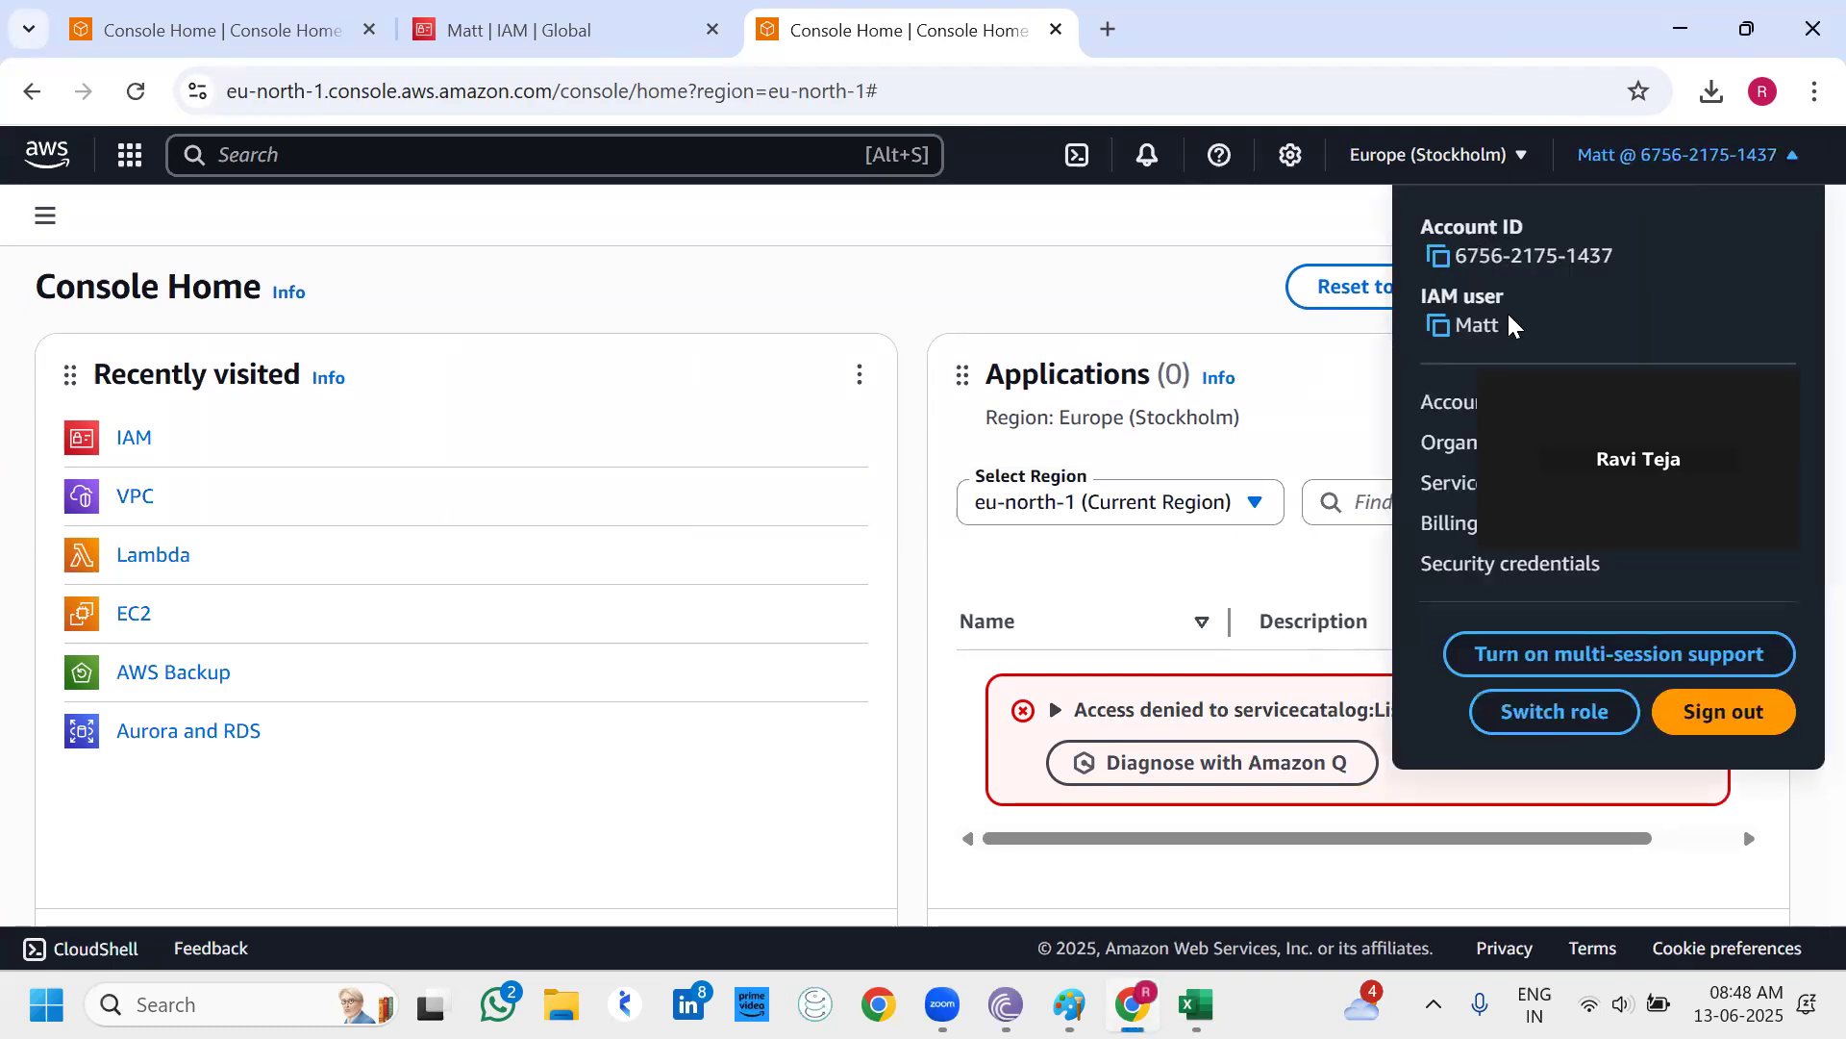
left_click_drag(1514, 327, 1546, 482)
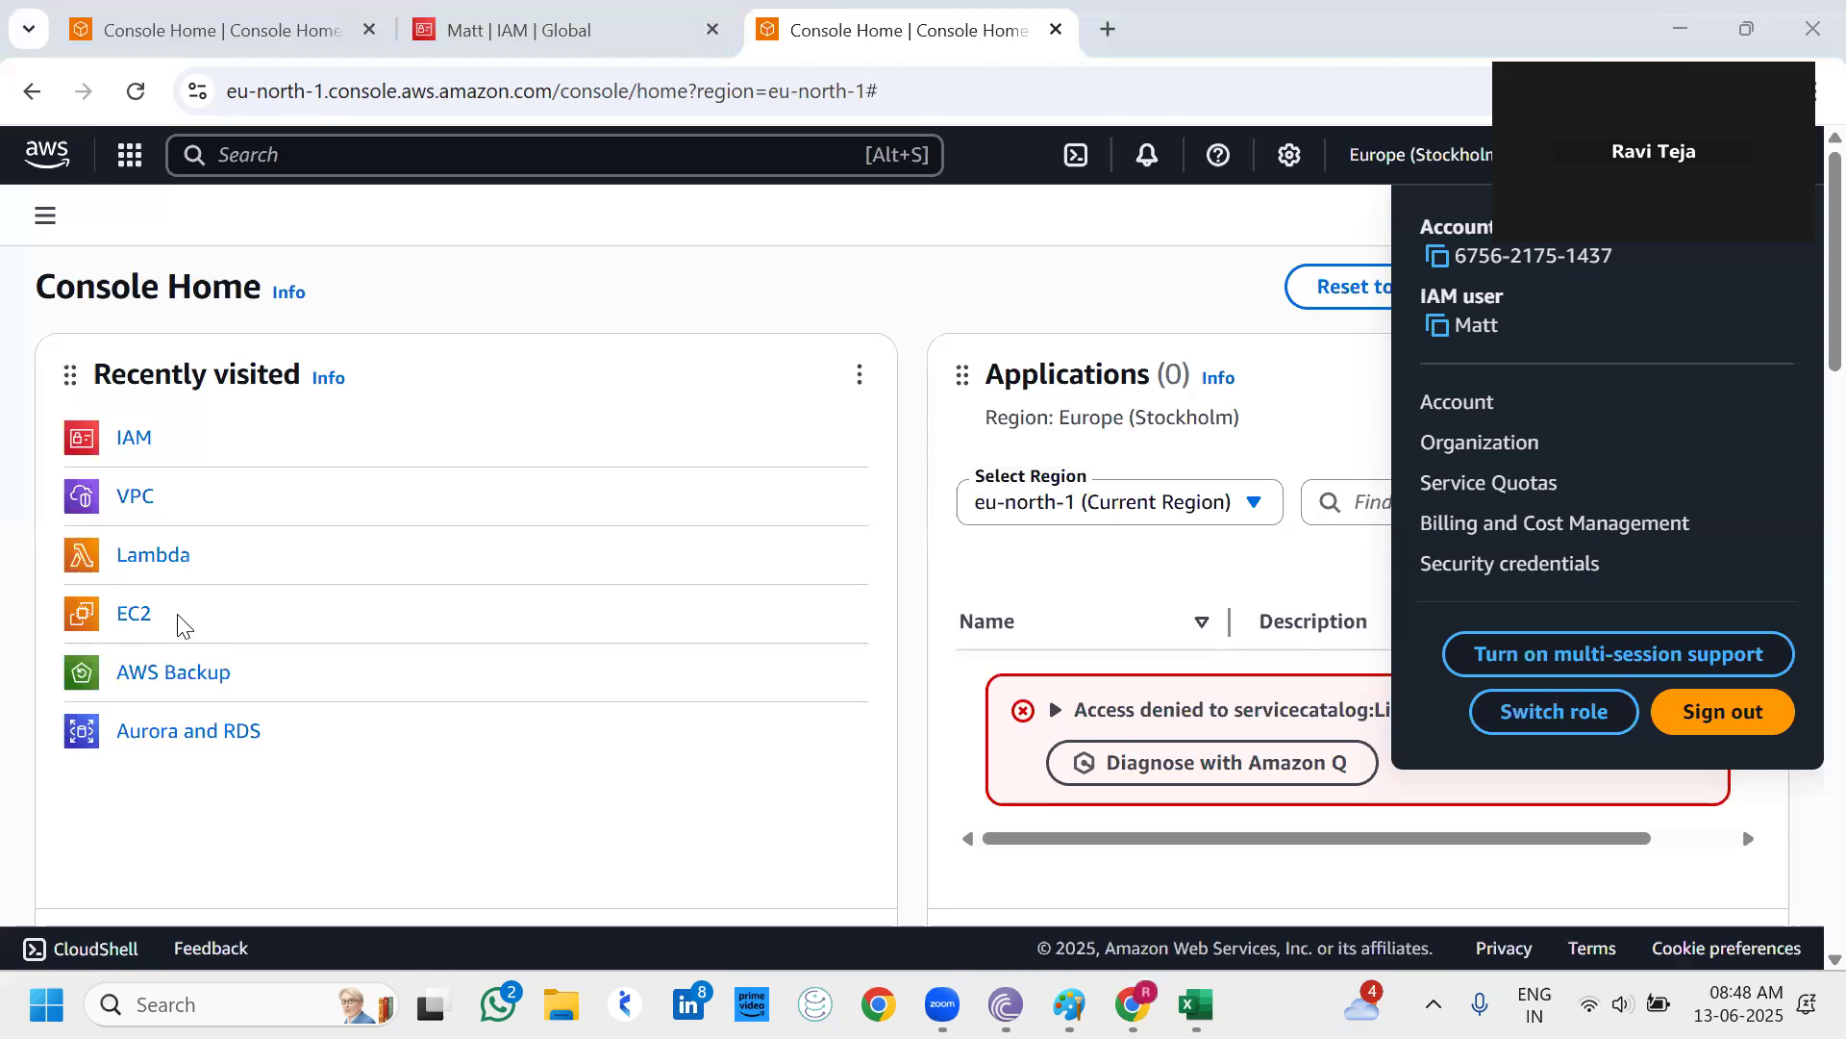
Open the EC2 service from the recently visited services in a new tab and show its Instances list.
right_click(133, 618)
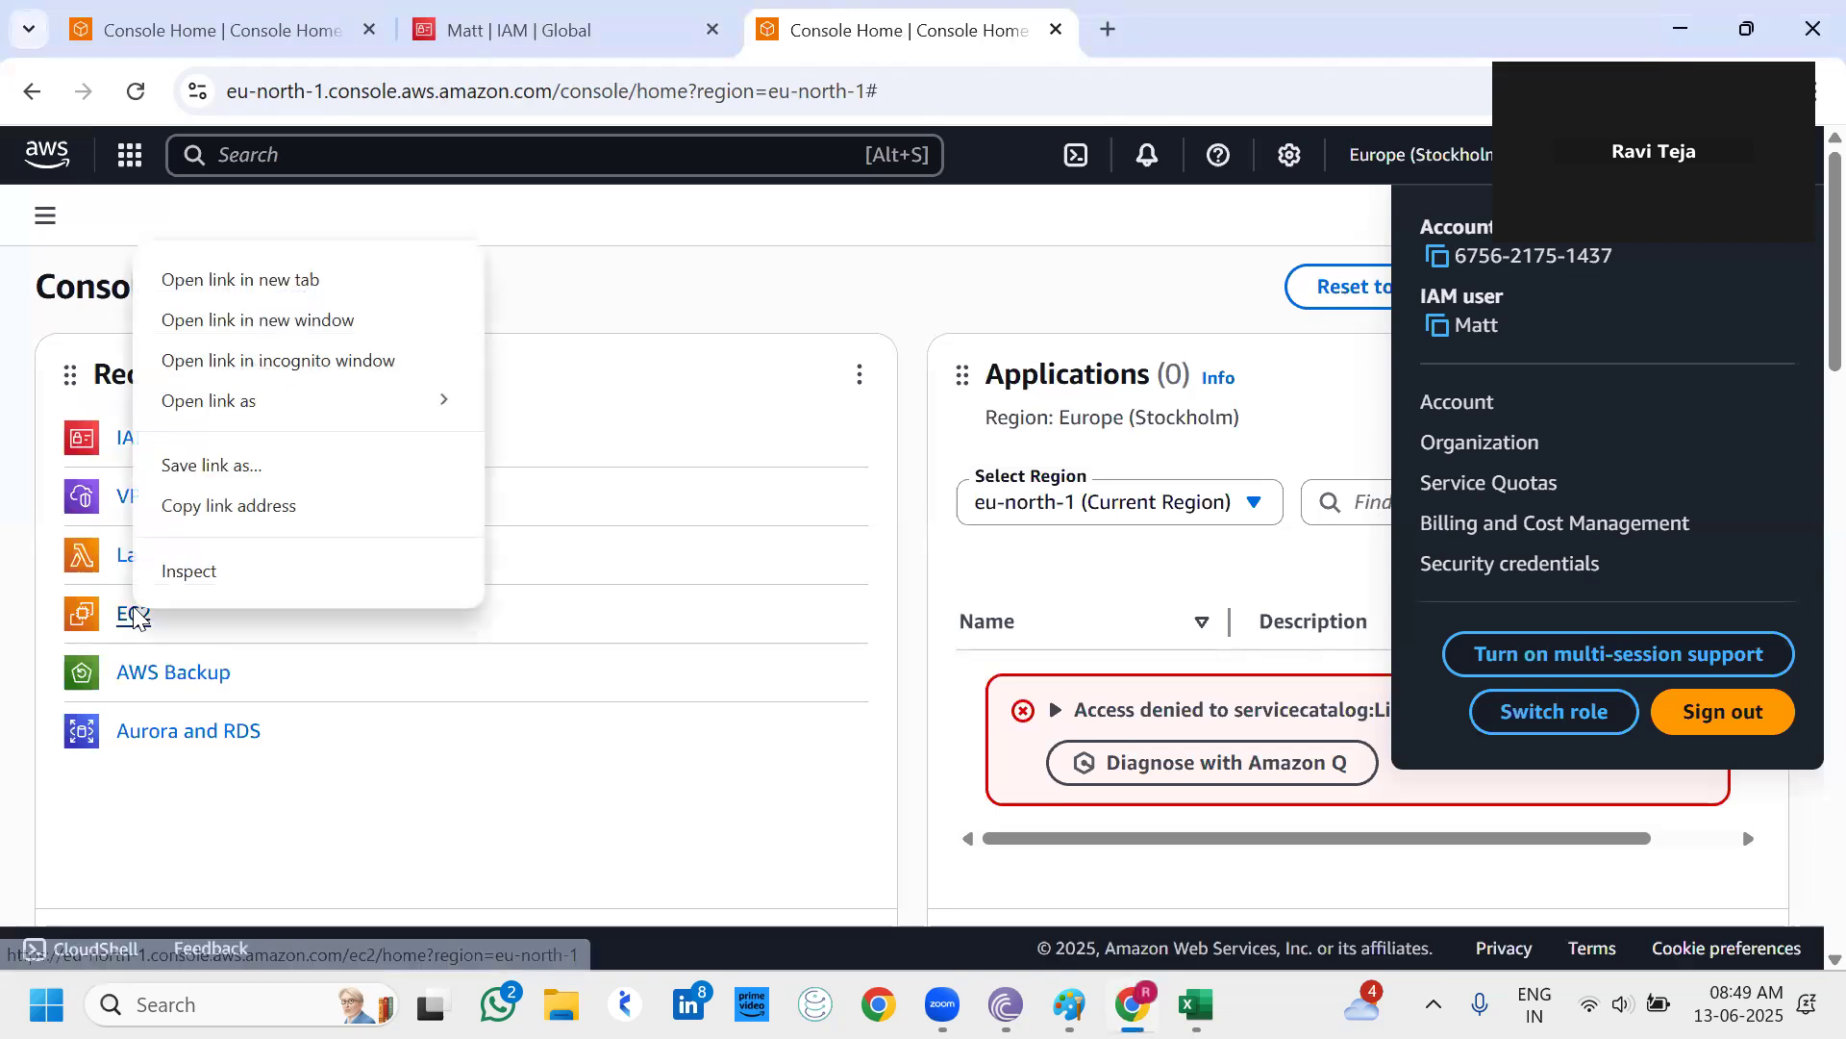
left_click(279, 281)
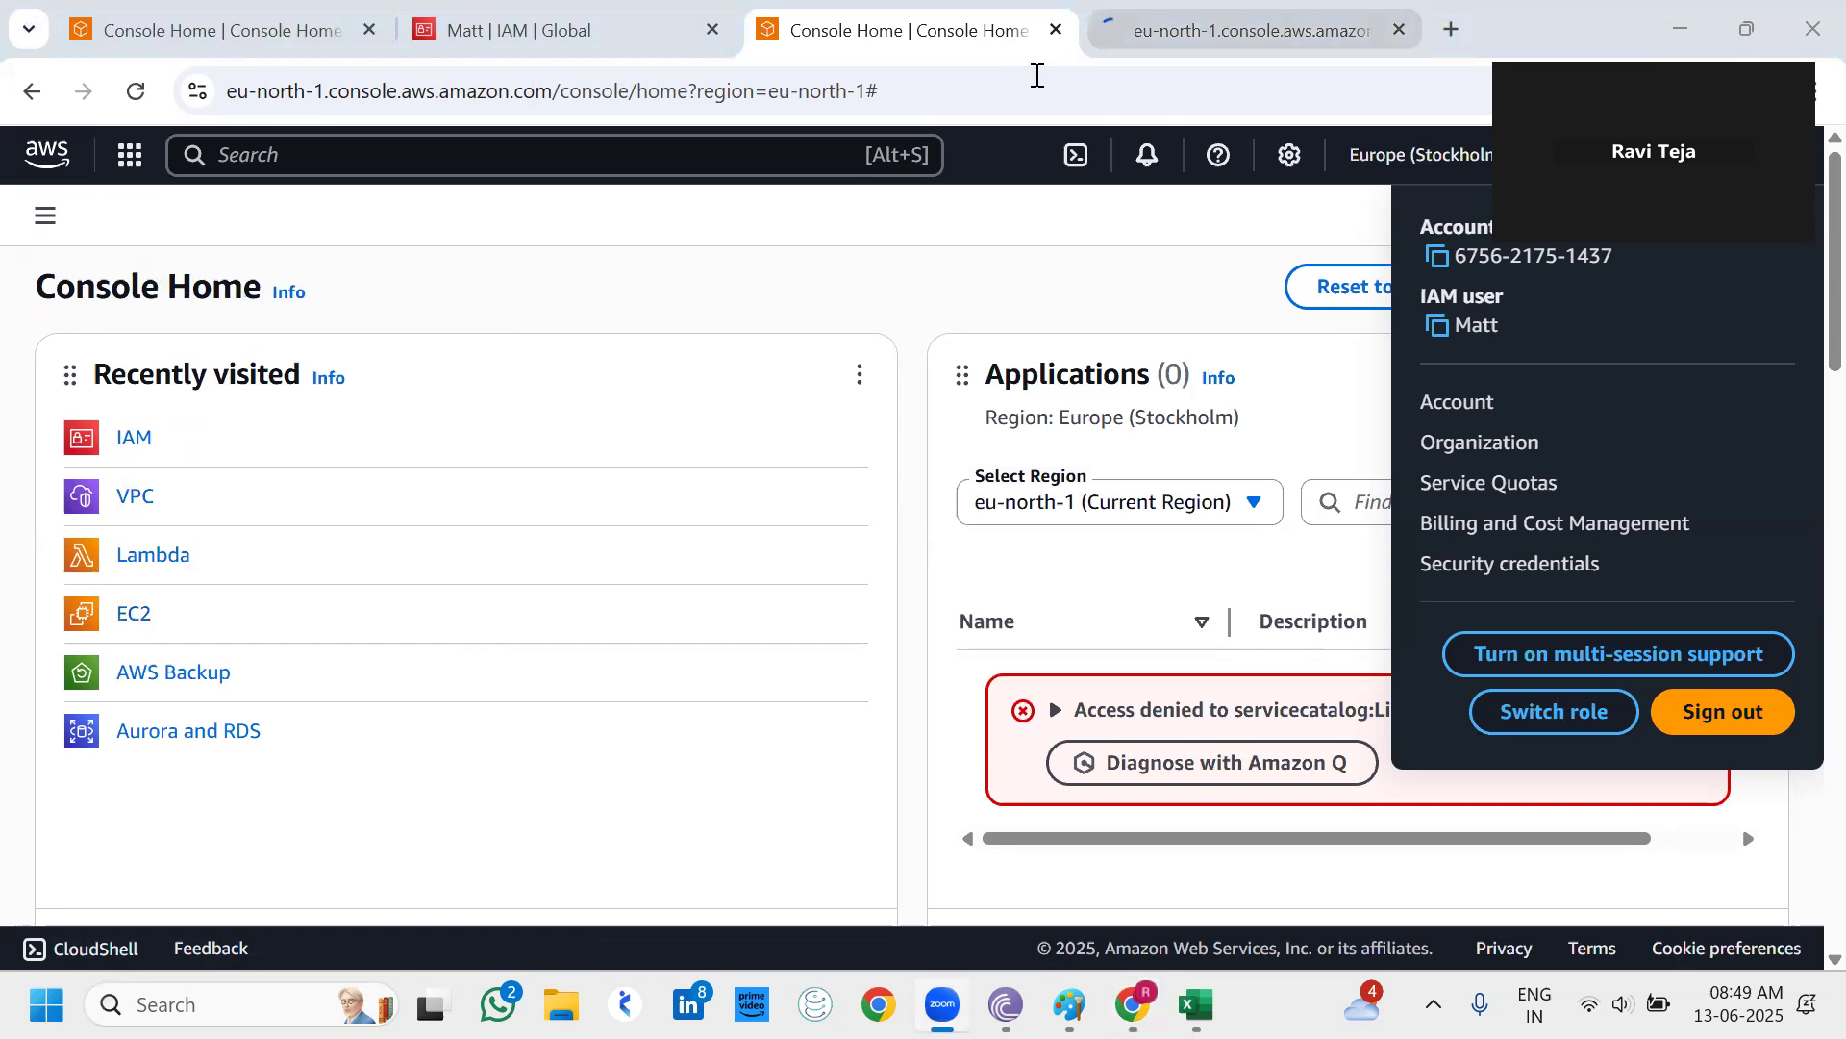
key("ctrl+Tab")
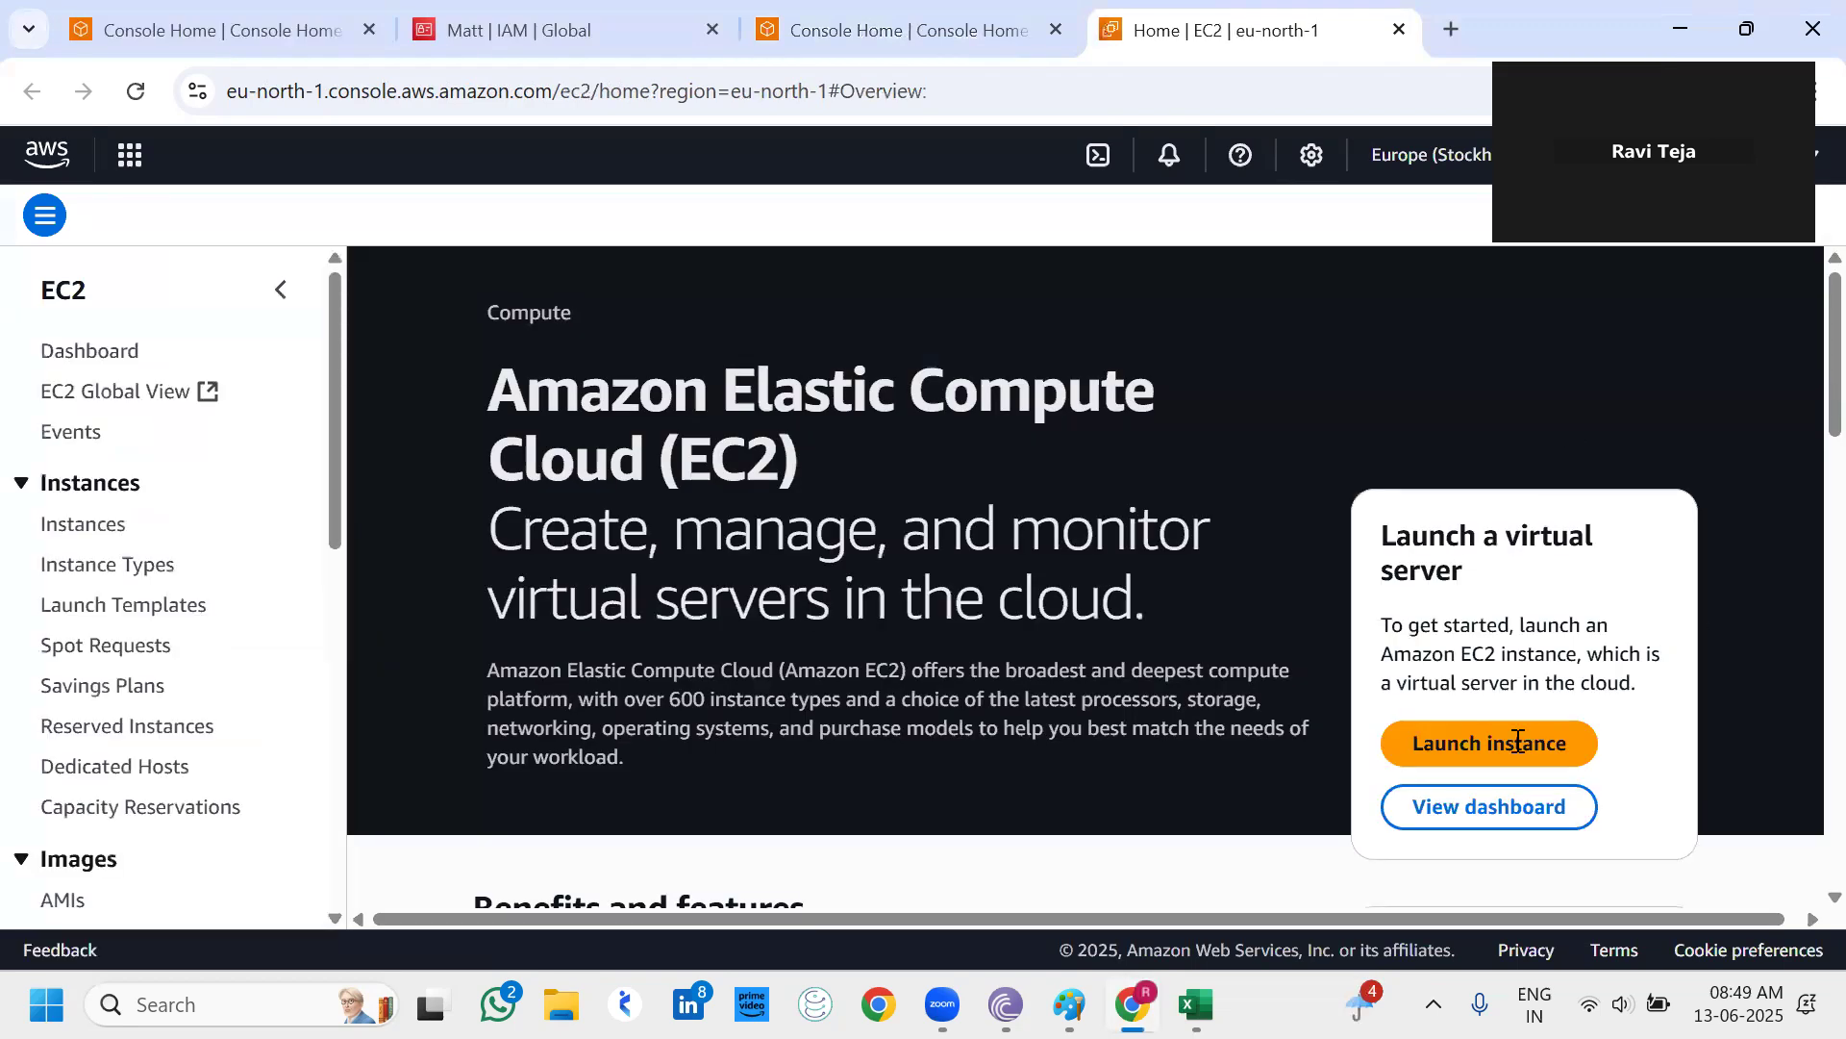
left_click(88, 523)
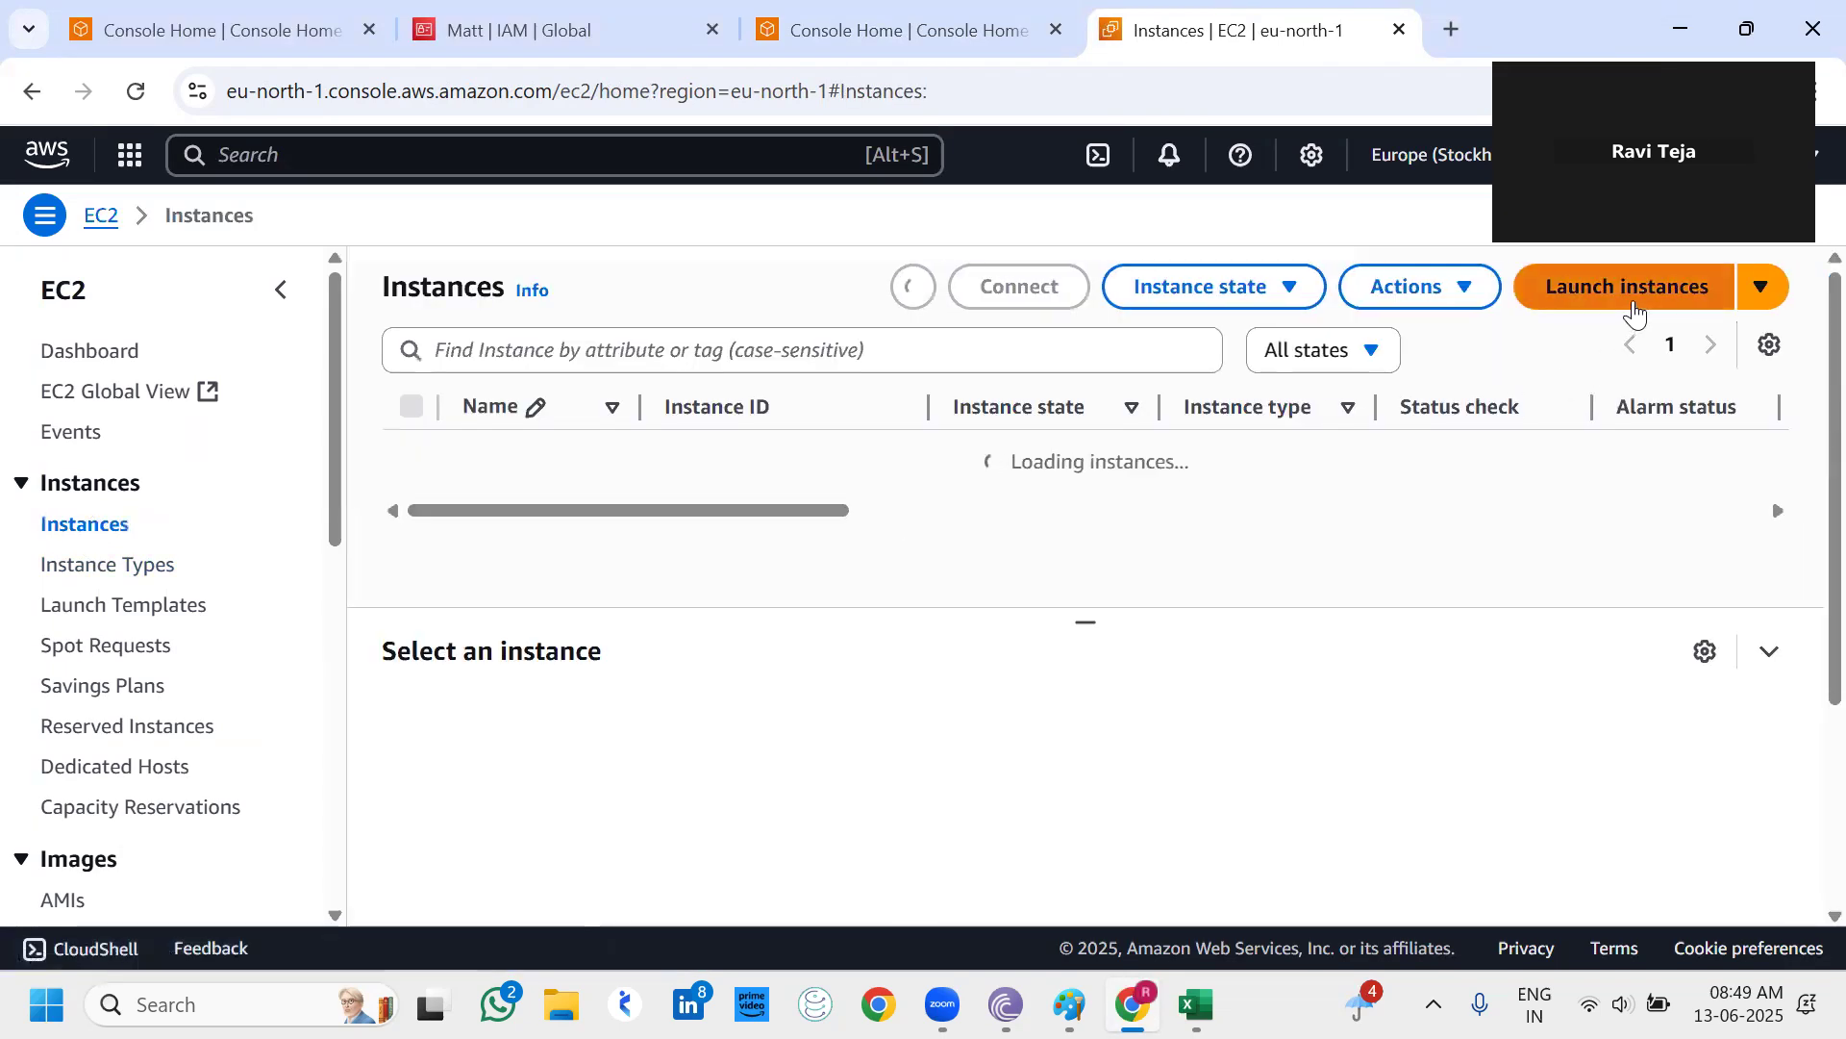
Start launching a new EC2 instance and name it Instance-2.
left_click(1635, 306)
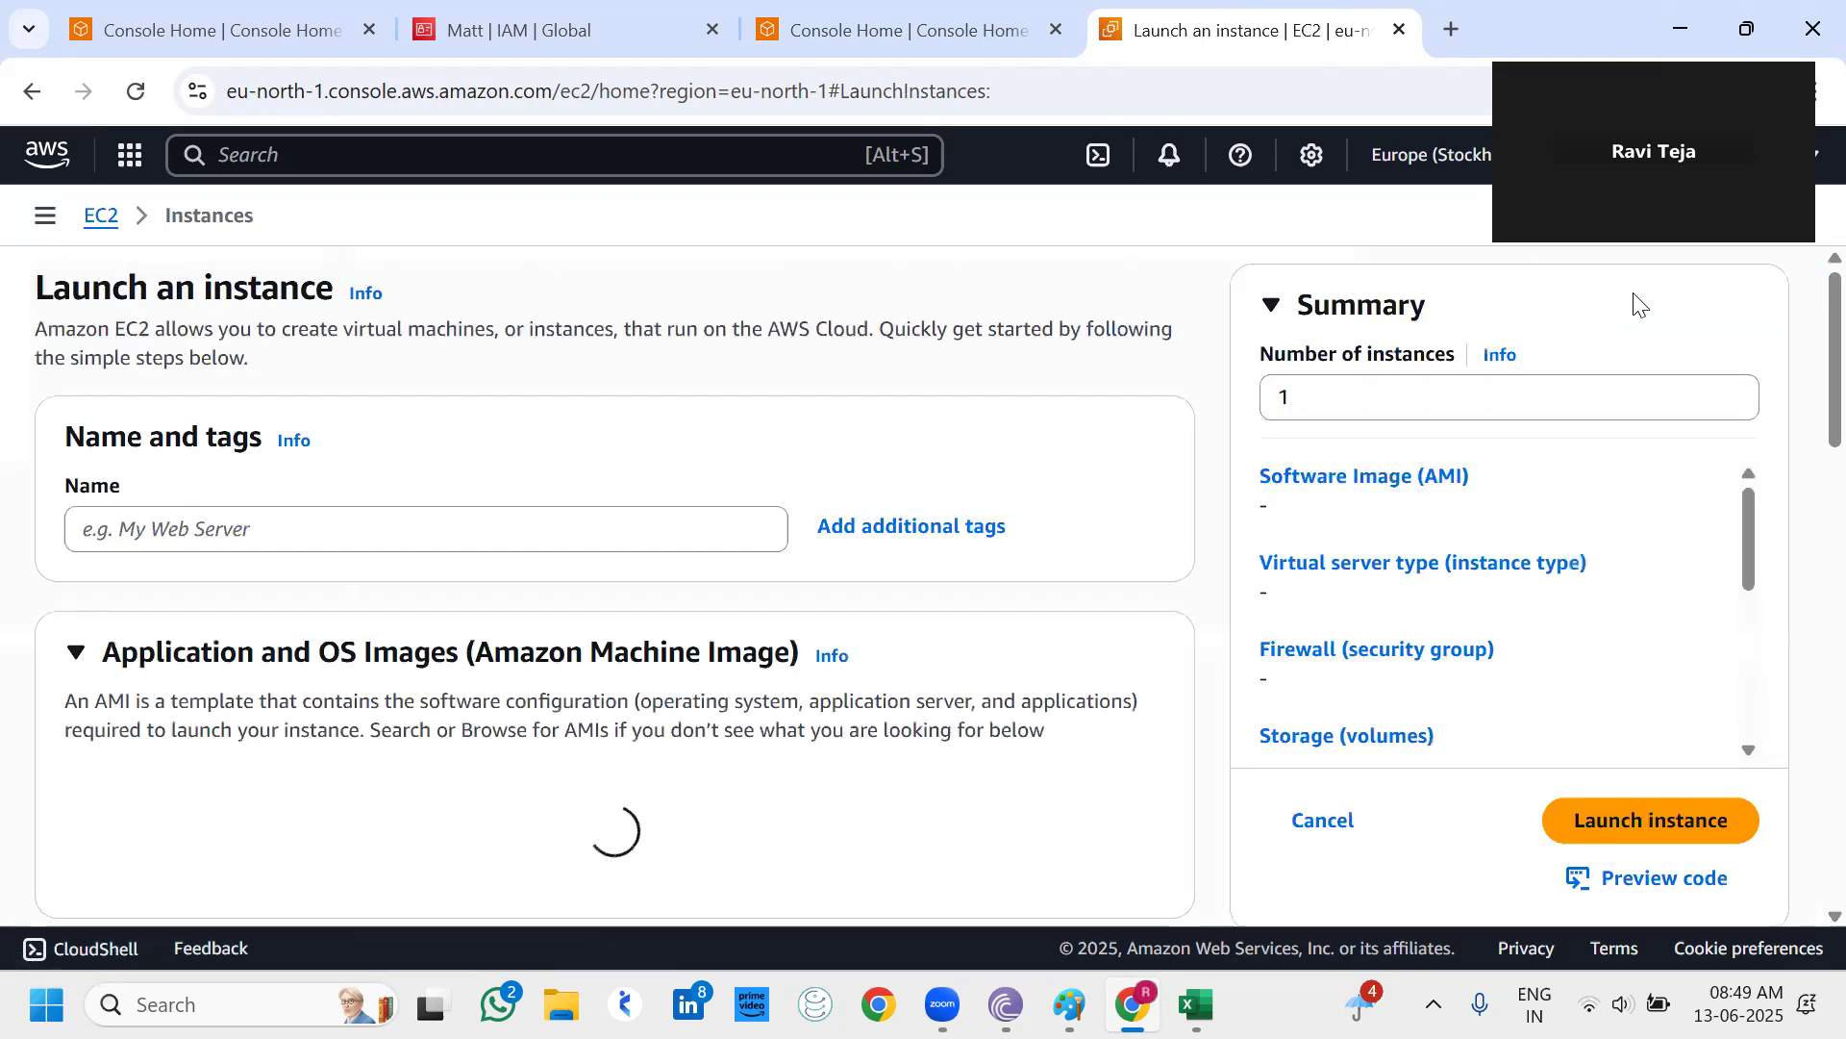
left_click(457, 662)
type("Inst")
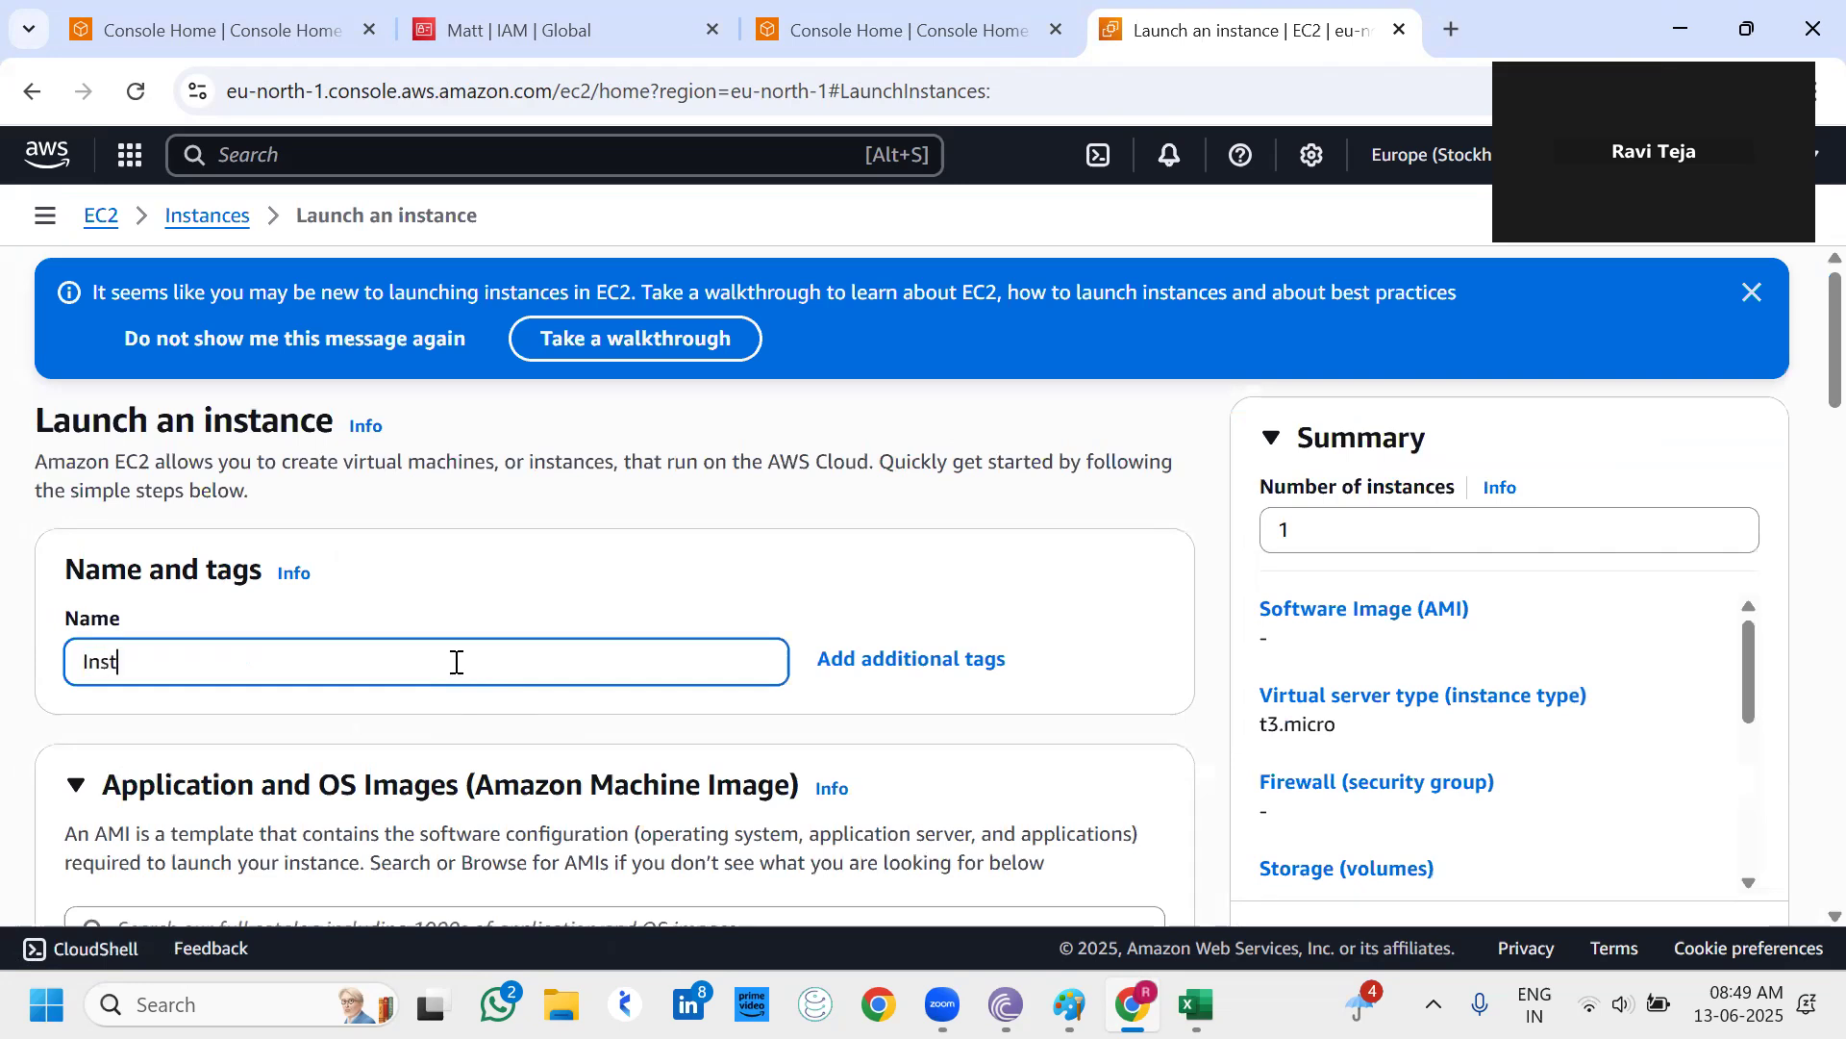
type("ance-2")
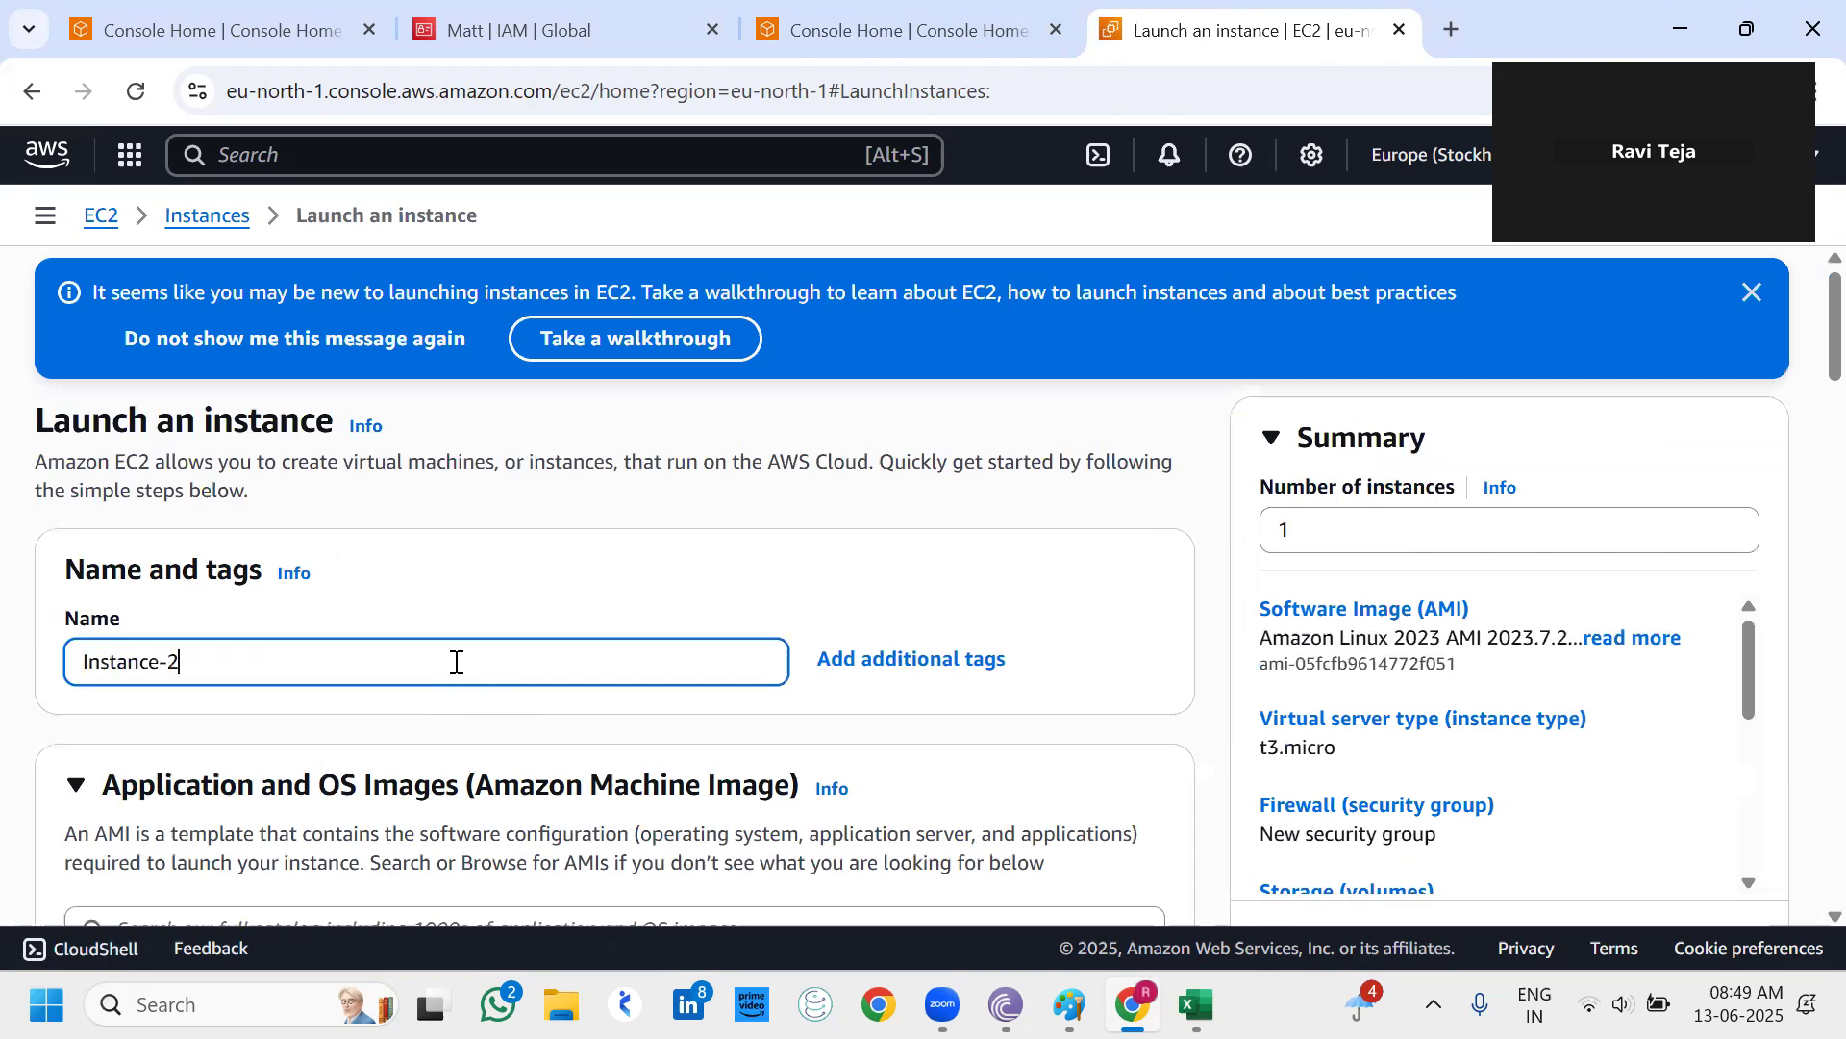
Select the existing RSA key pair for the instance and launch it with the remaining default settings.
scroll(457, 662, "down", 10)
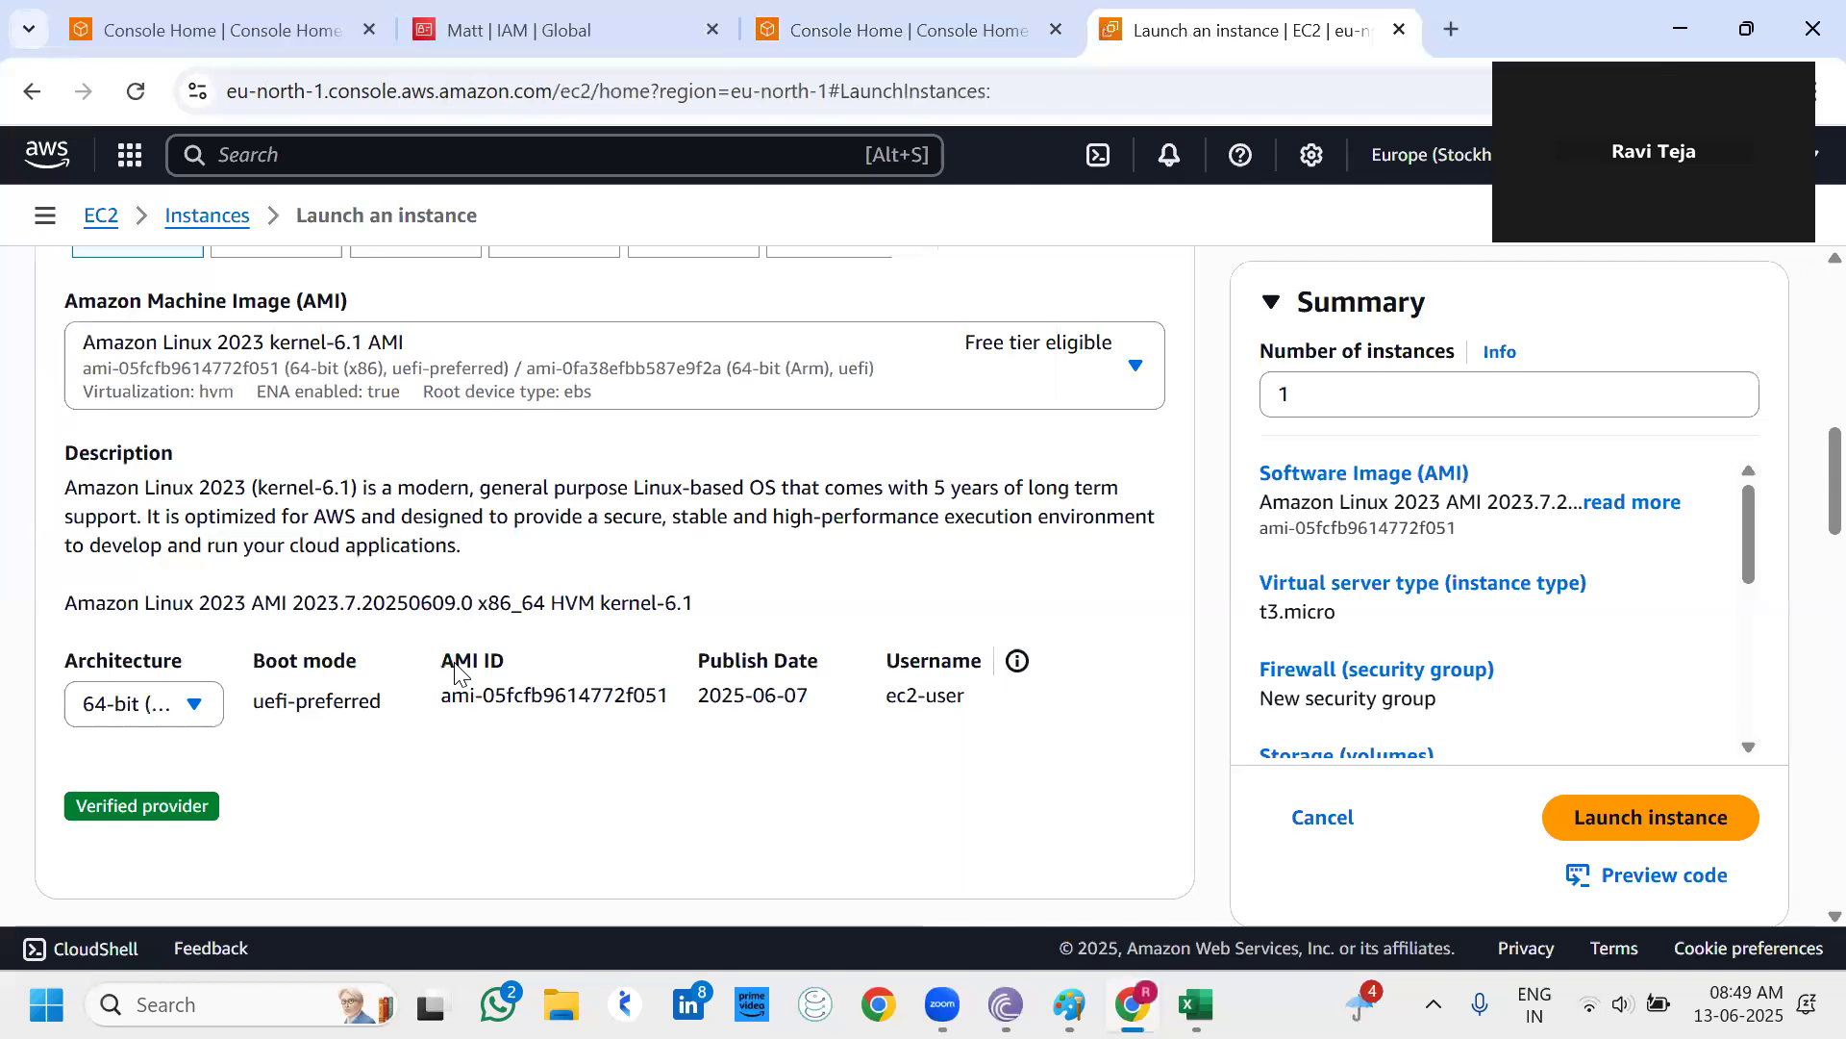
scroll(457, 672, "down", 6)
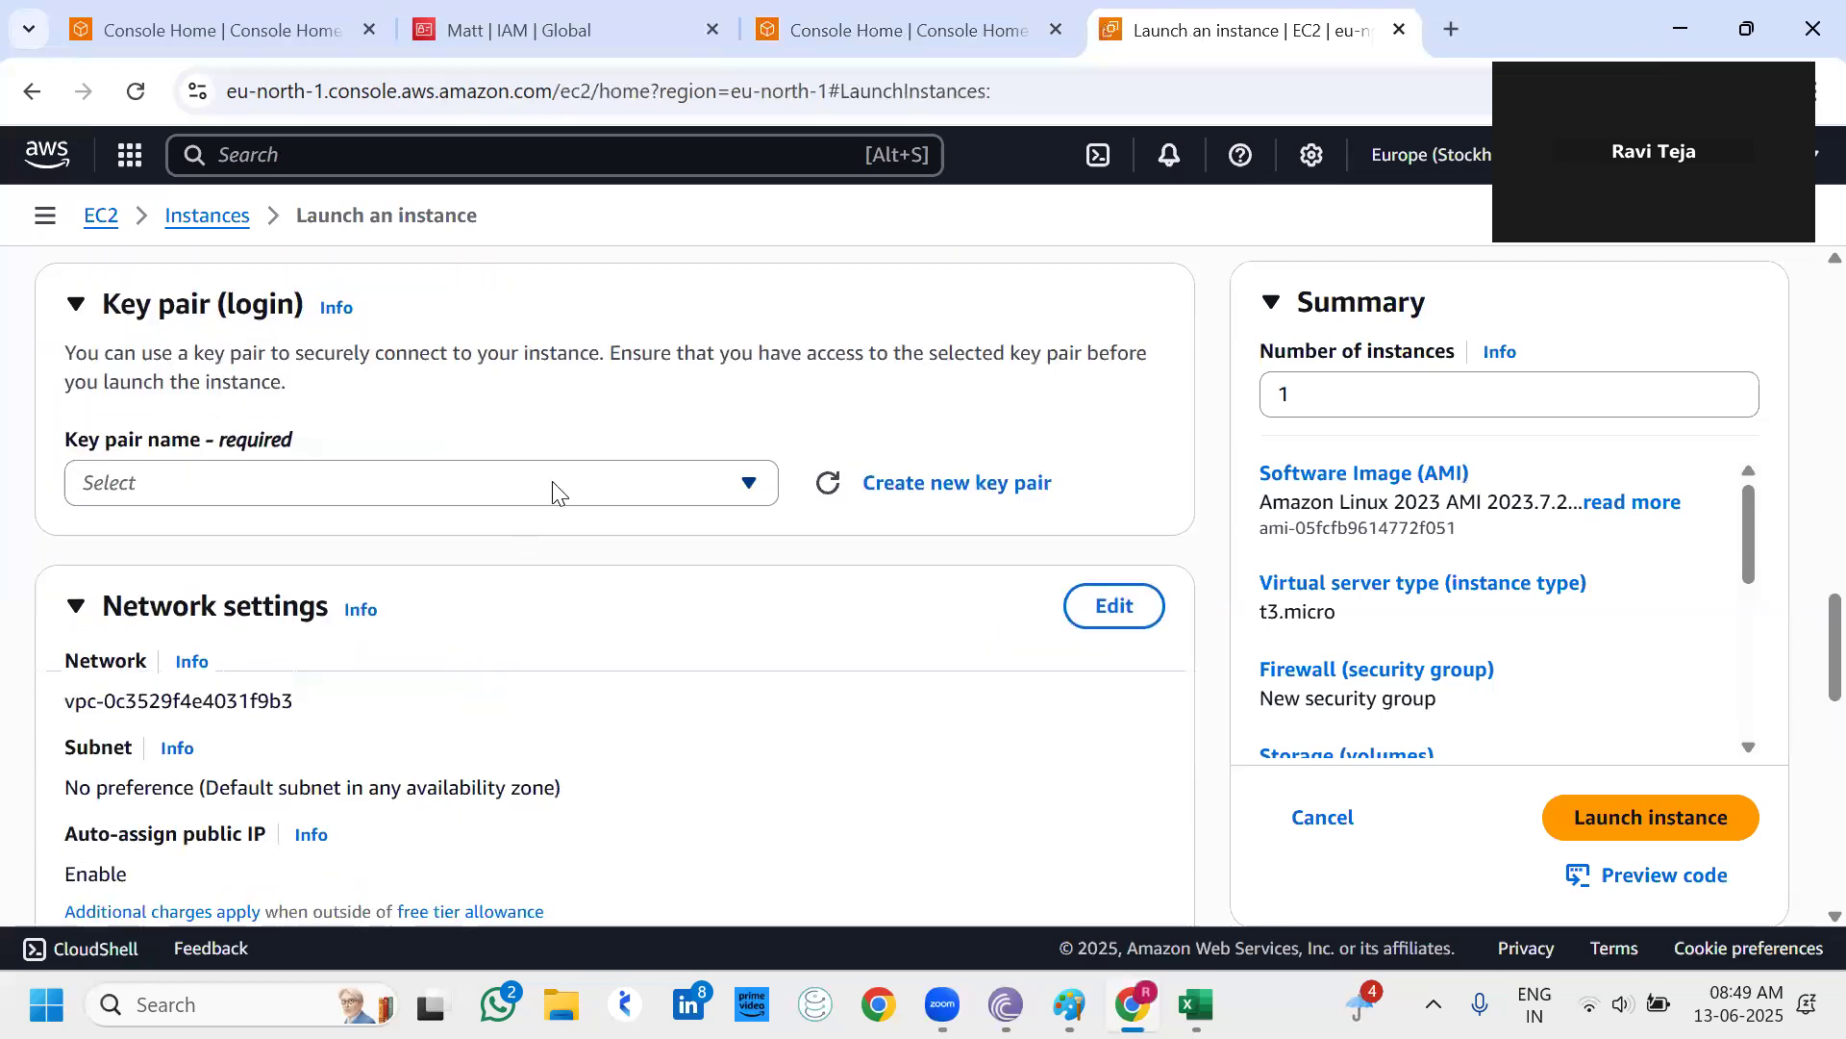
left_click(553, 488)
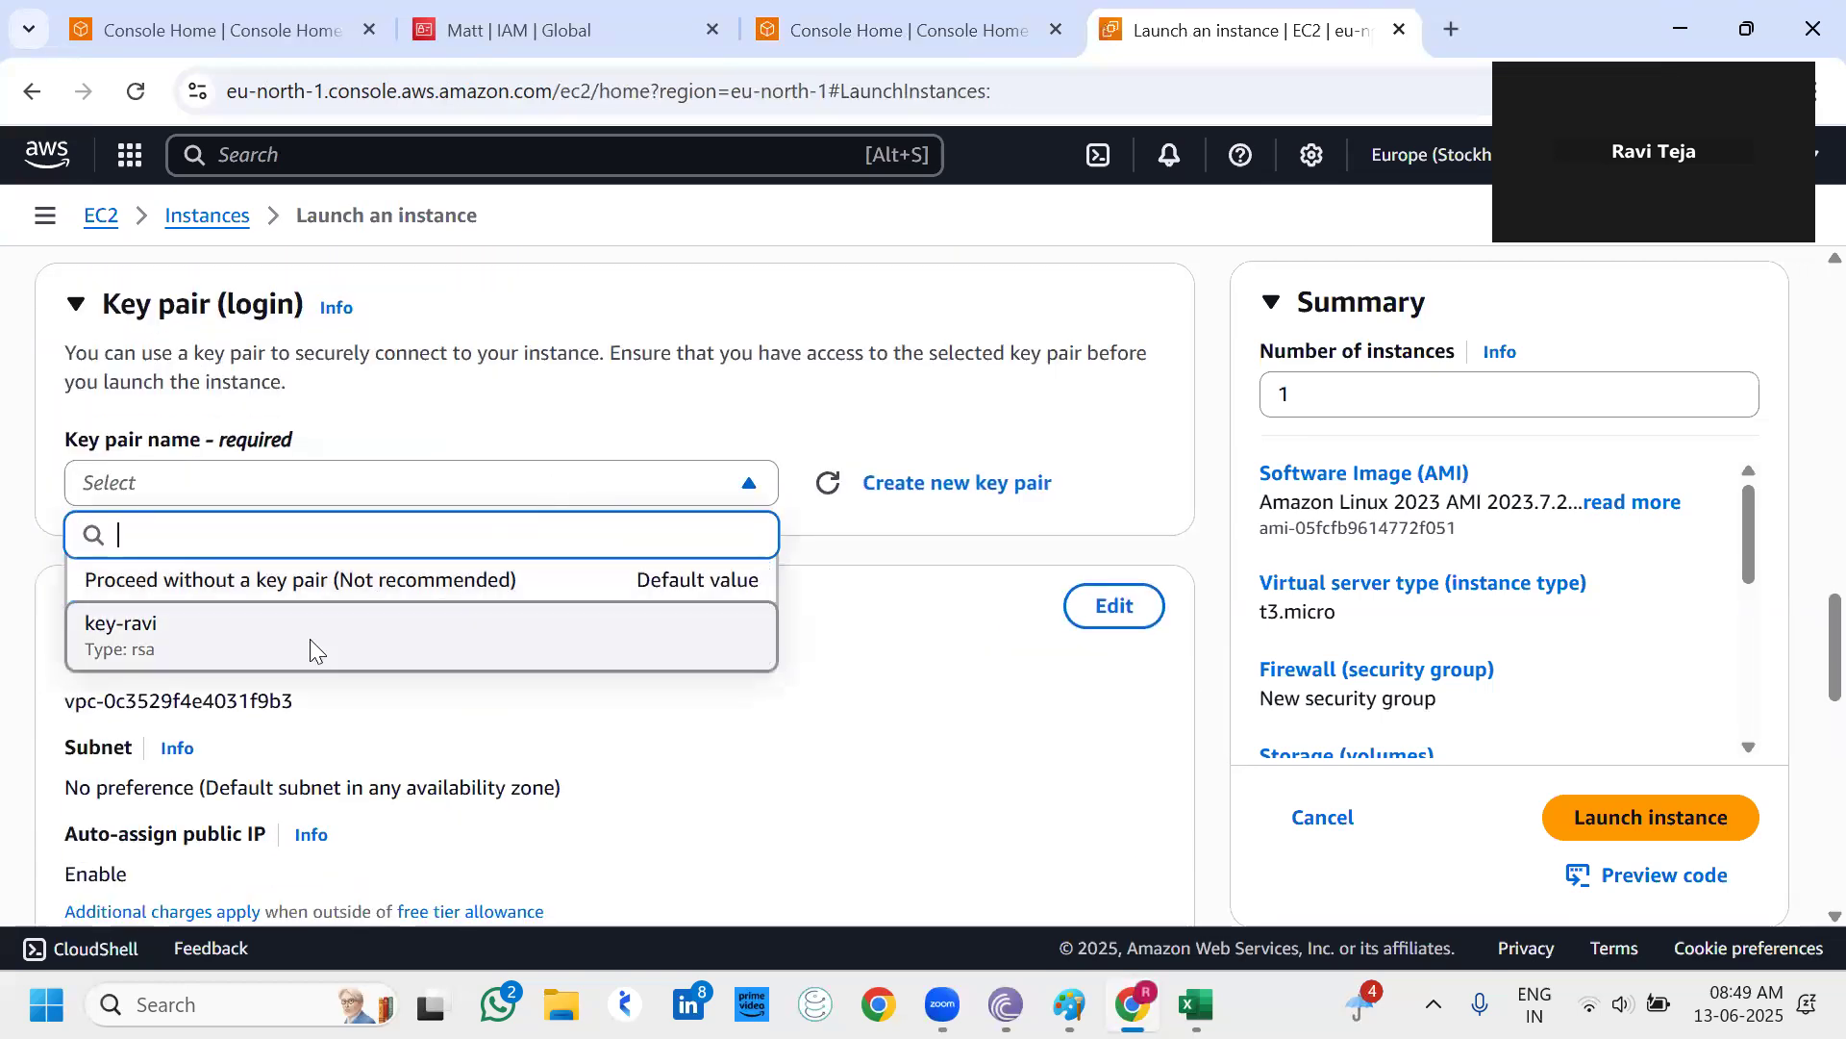
left_click(309, 638)
scroll(309, 645, "down", 12)
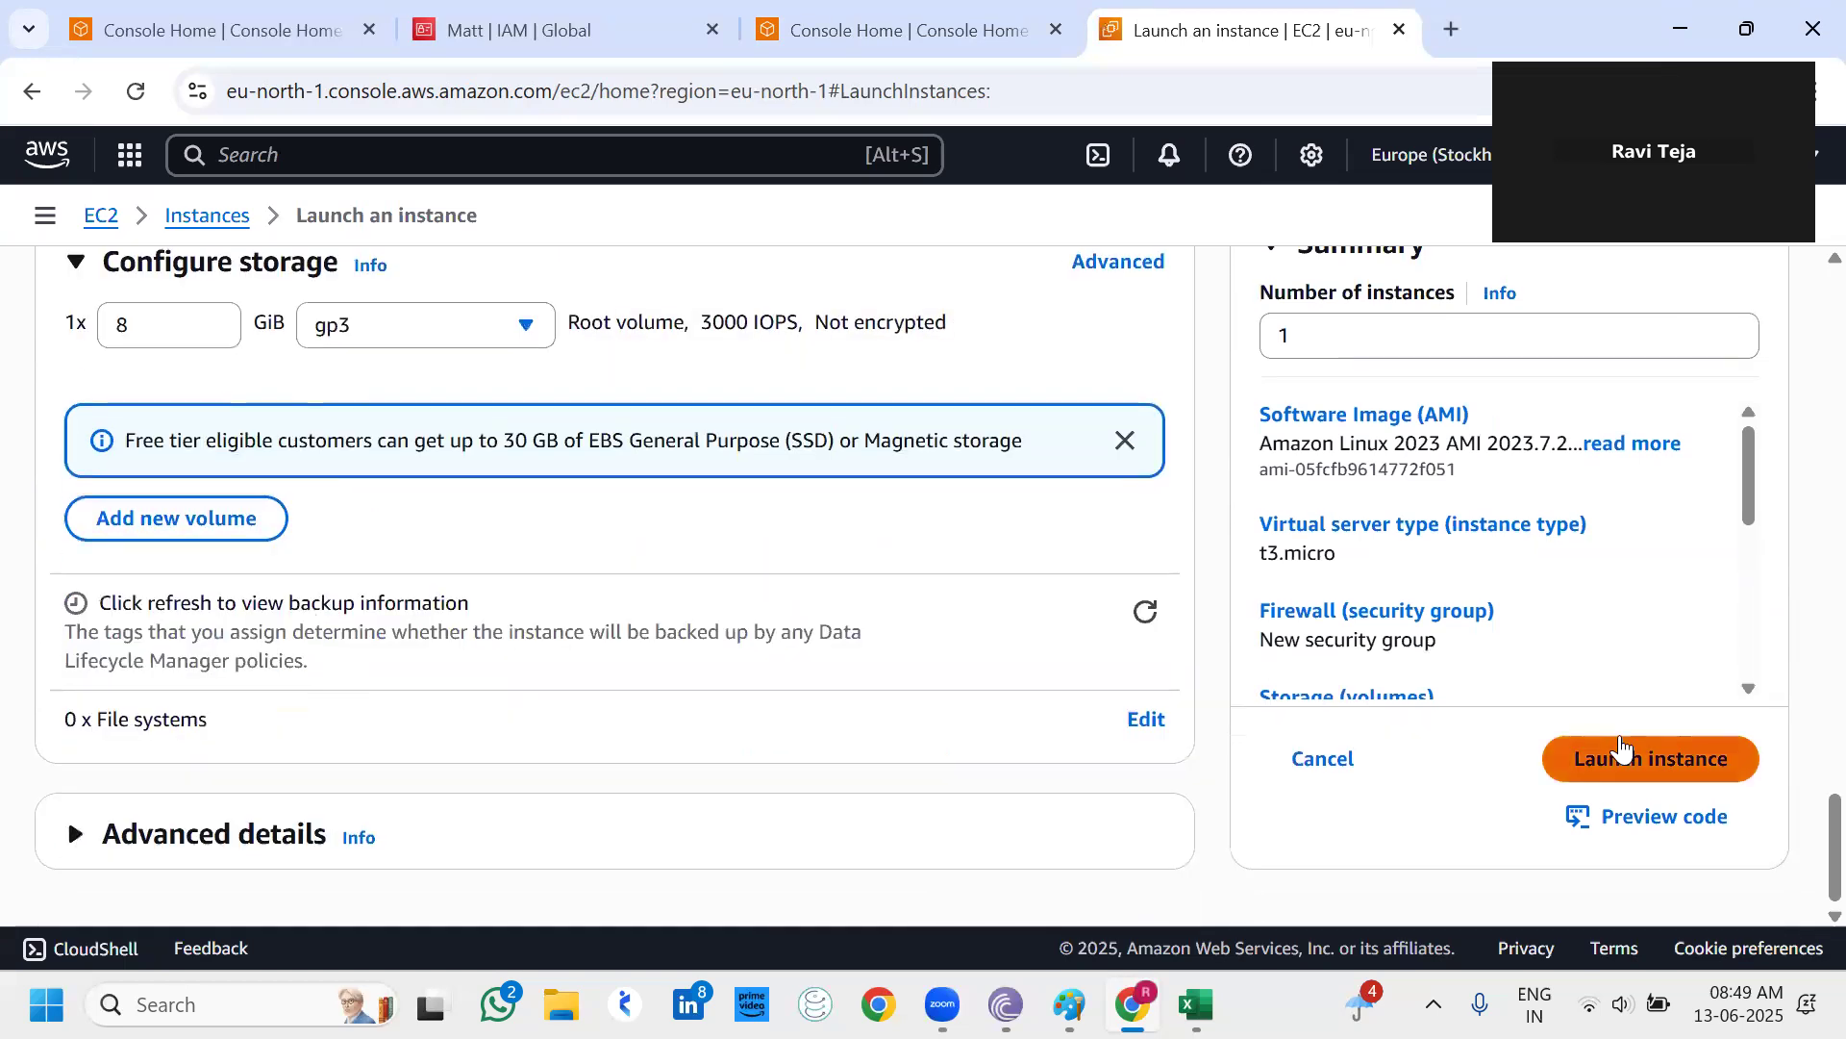
left_click(1622, 750)
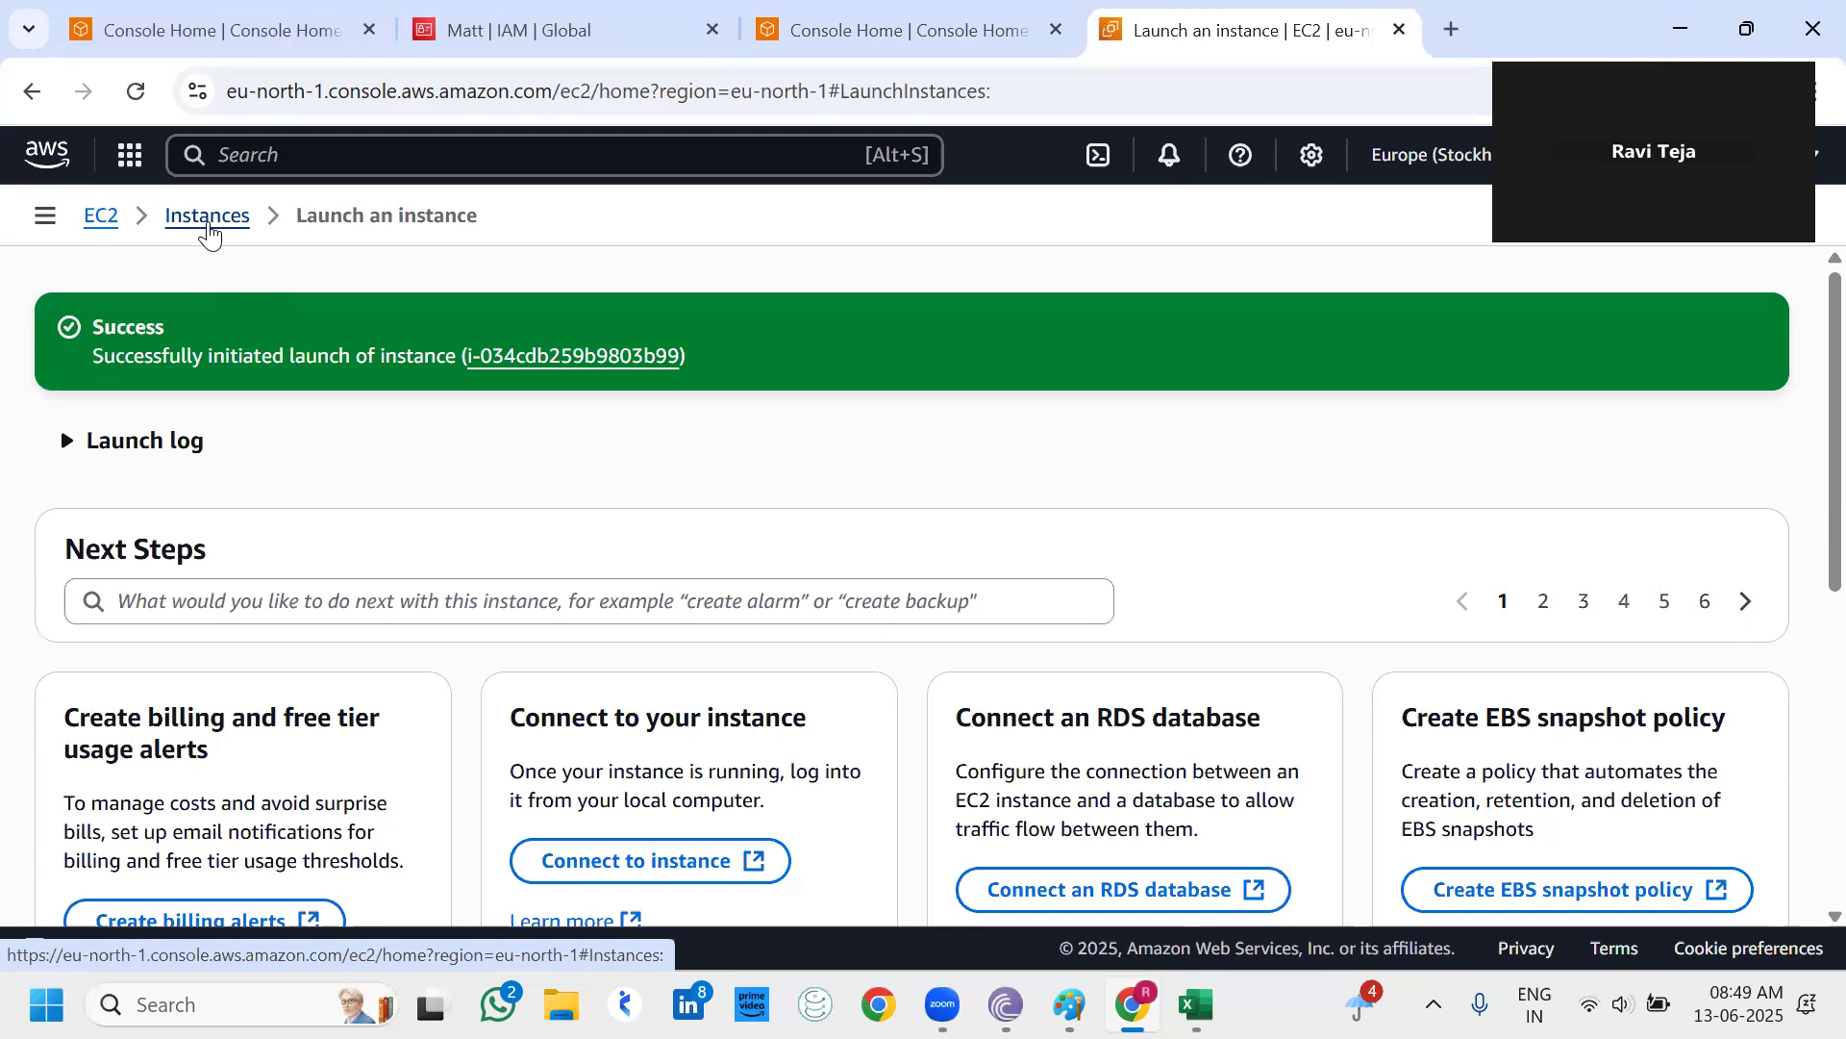
Search the console for Lambda, open the Lambda service in a new tab and switch to it.
left_click(342, 166)
type("Lambda")
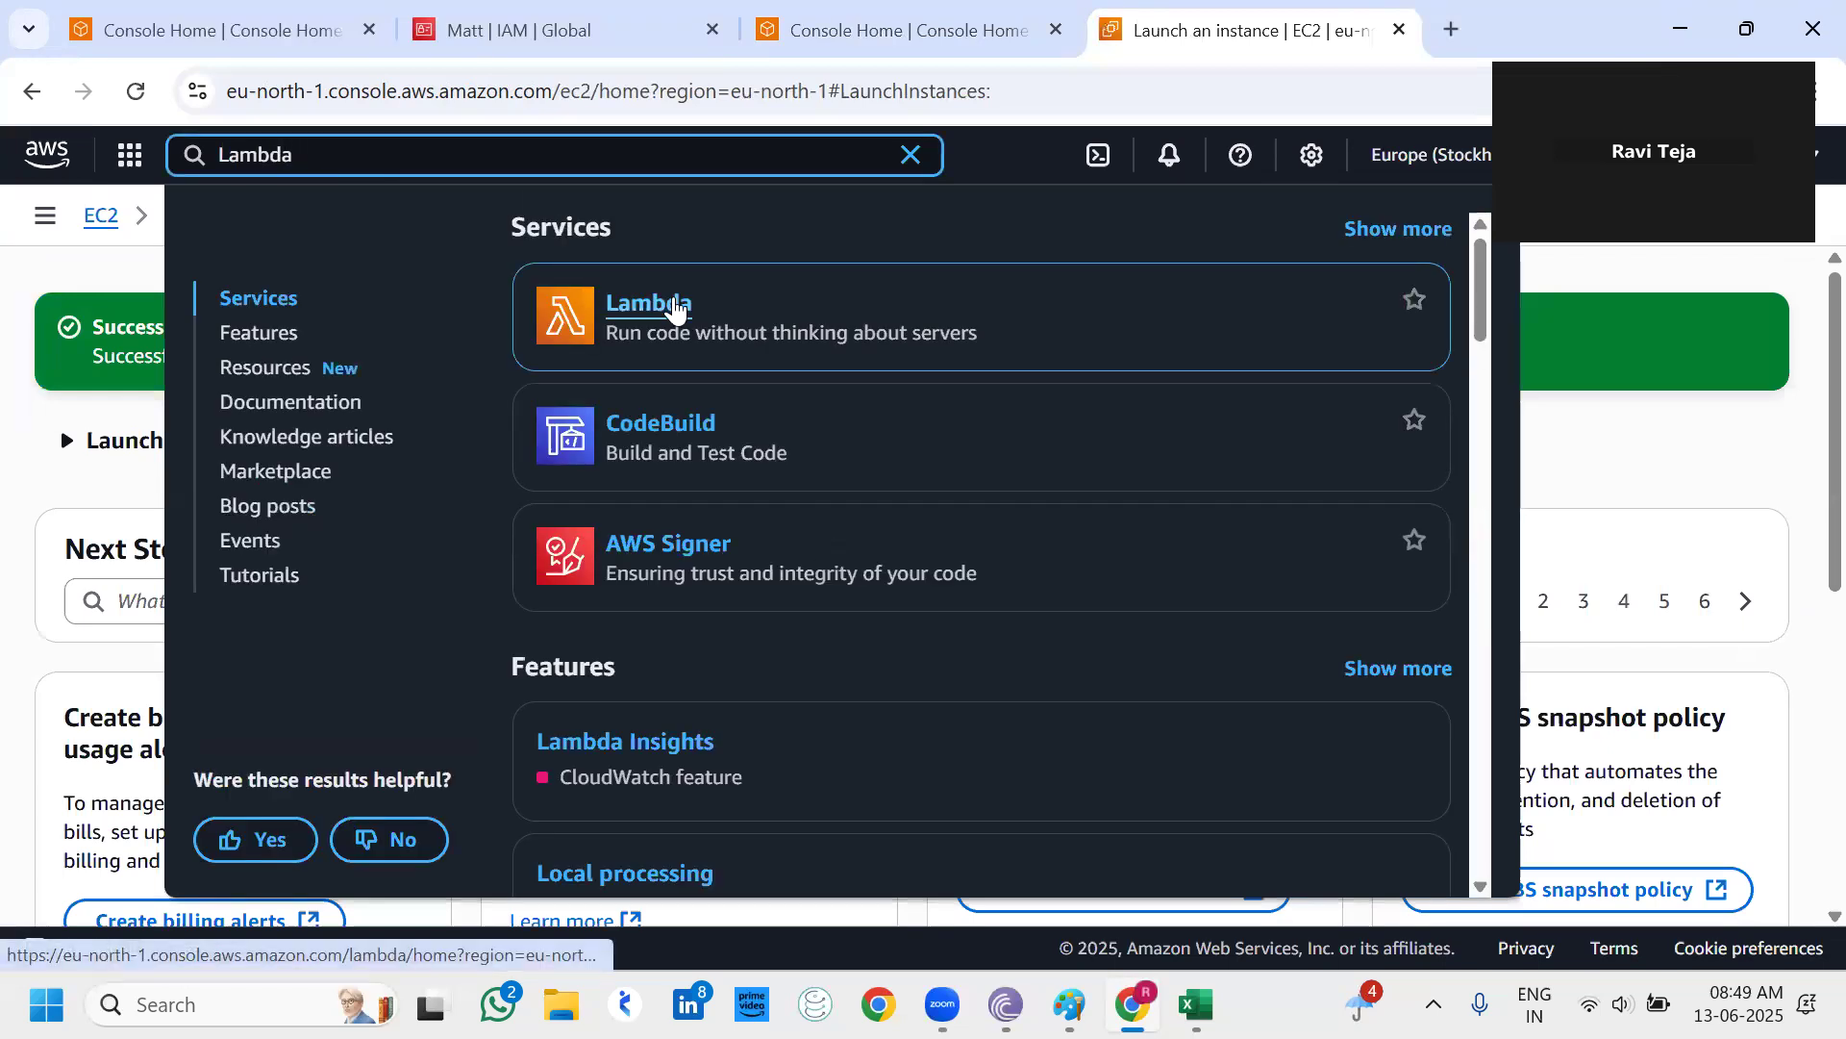
right_click(674, 304)
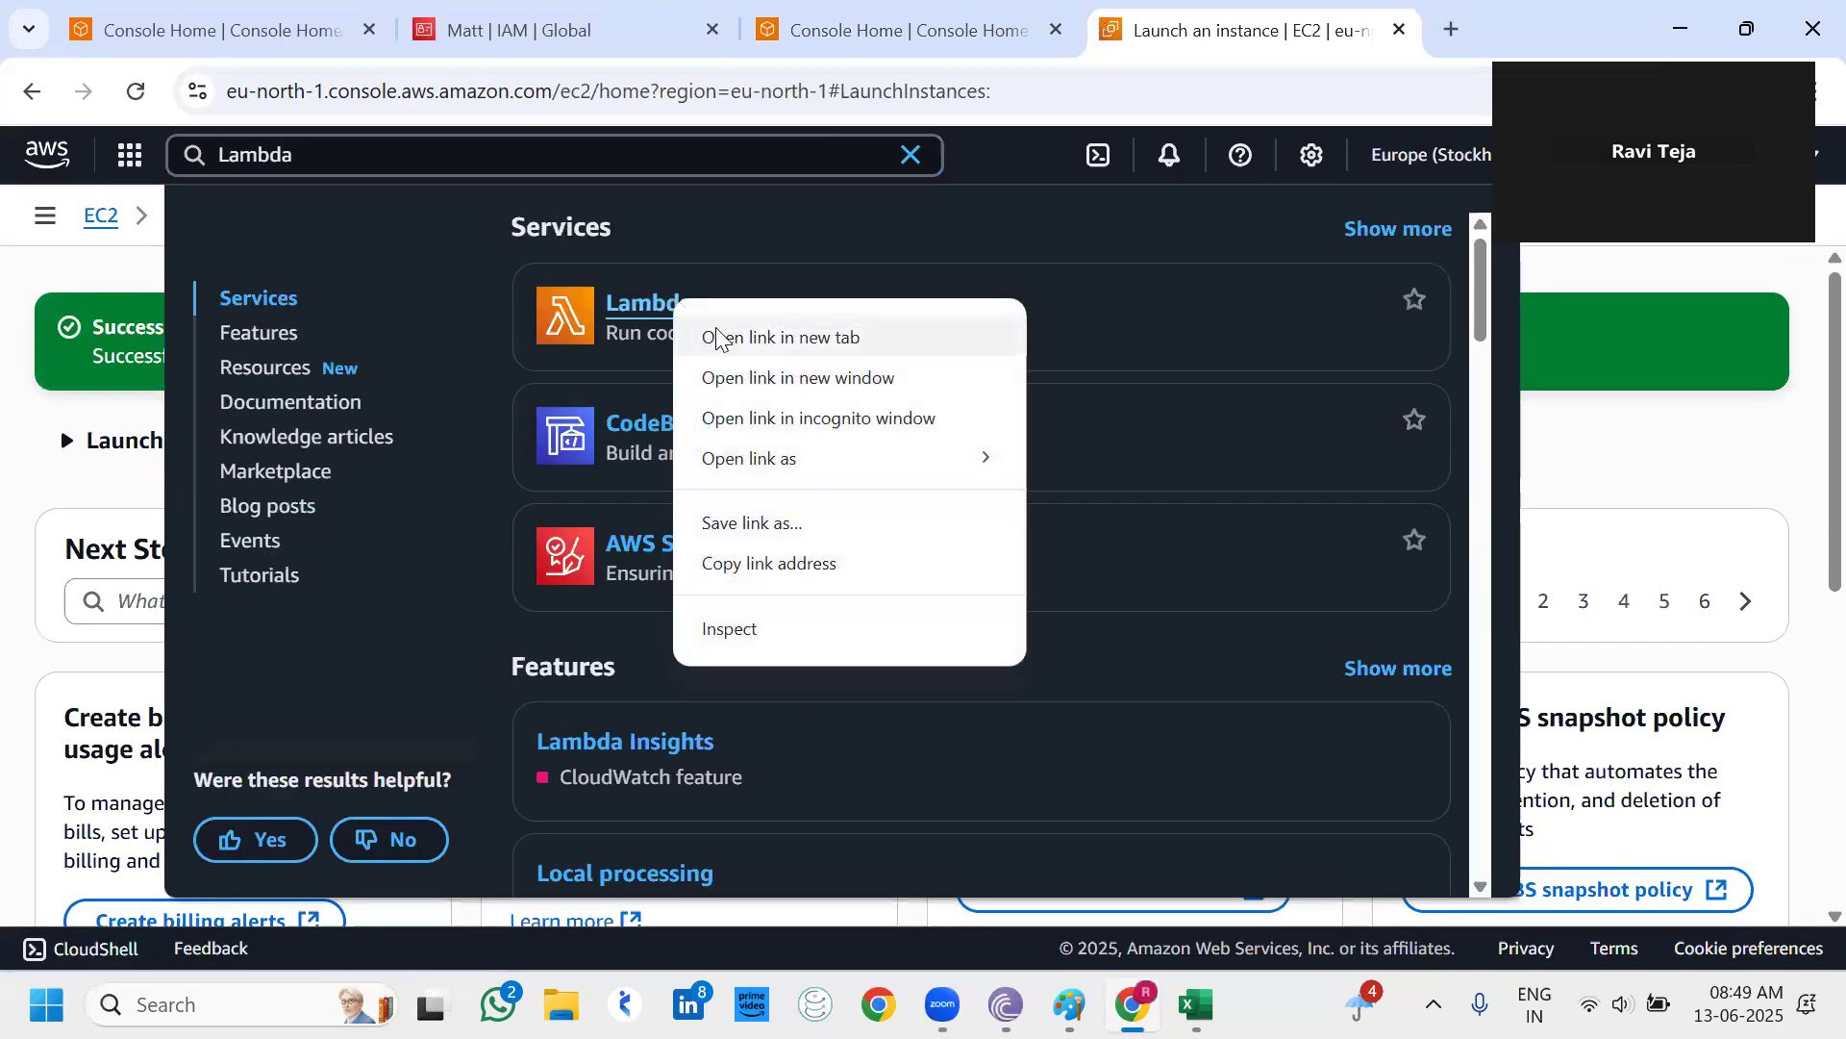
left_click(720, 337)
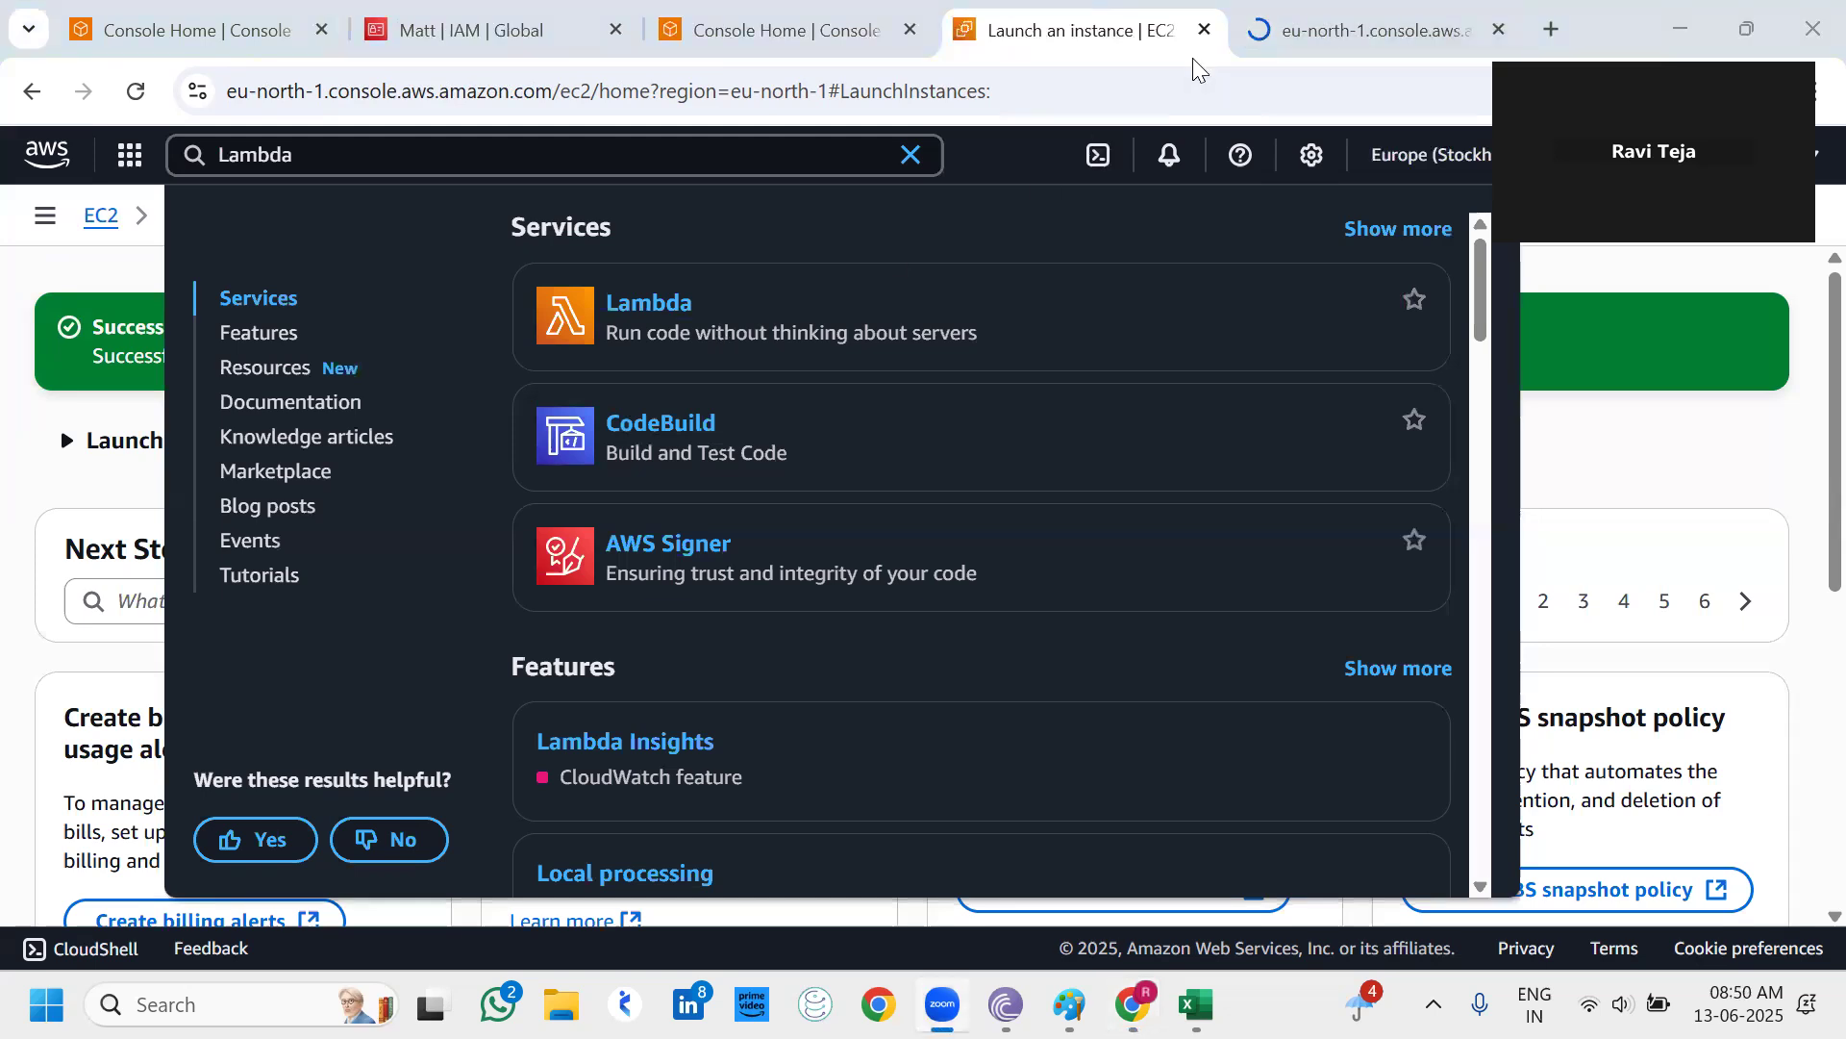
key("ctrl+Tab")
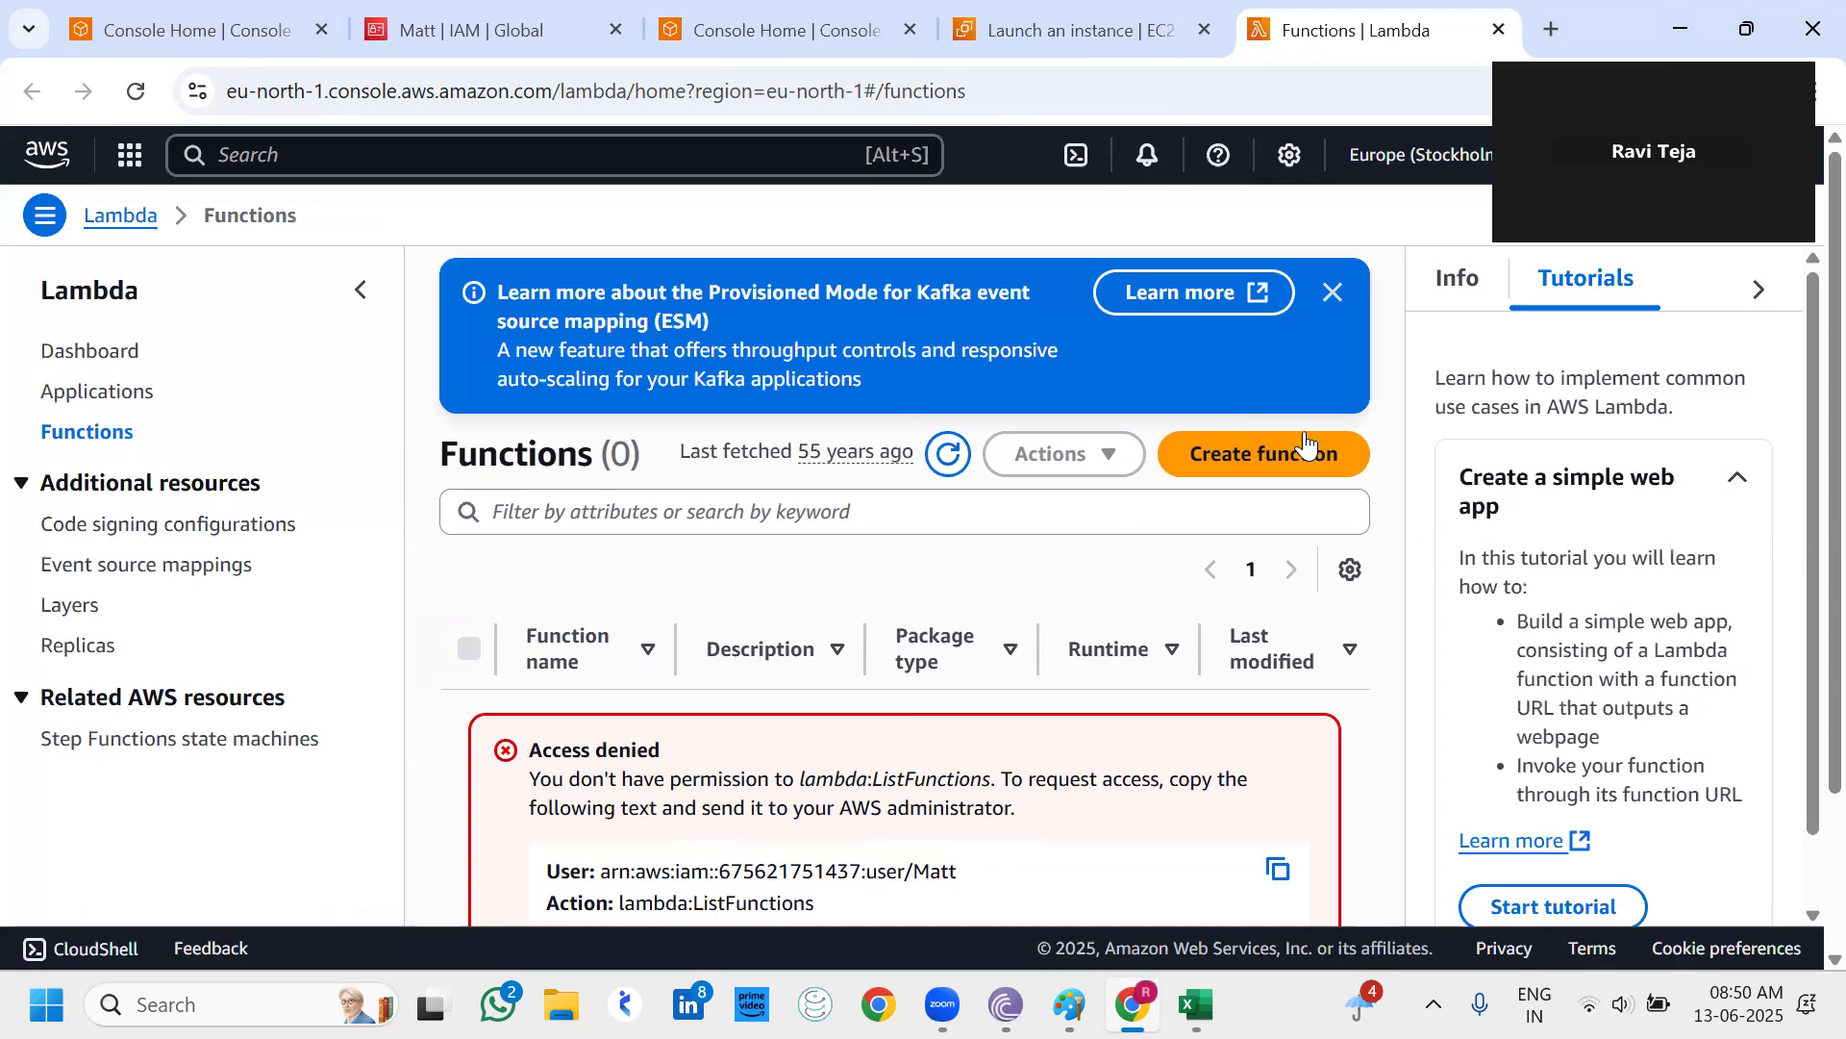
Start creating a new Lambda function from scratch and name it server-less.
left_click(1303, 434)
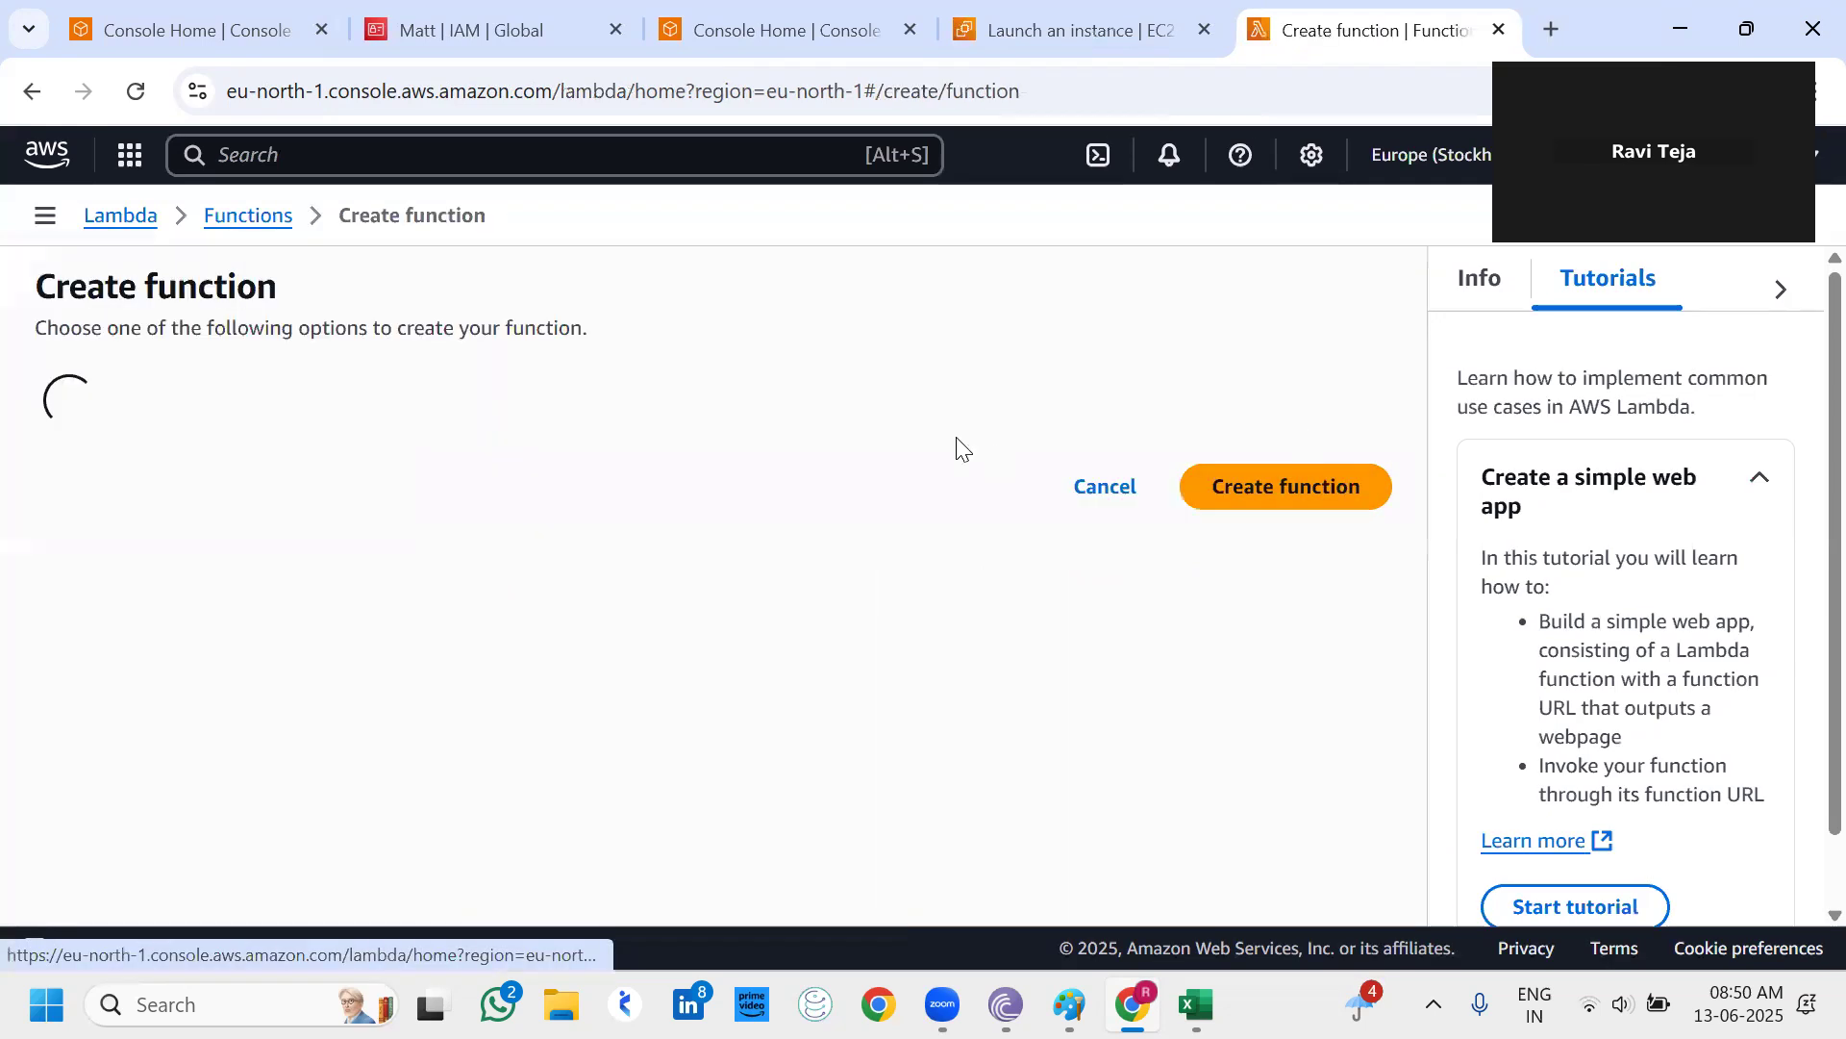
scroll(608, 491, "down", 1)
left_click(609, 487)
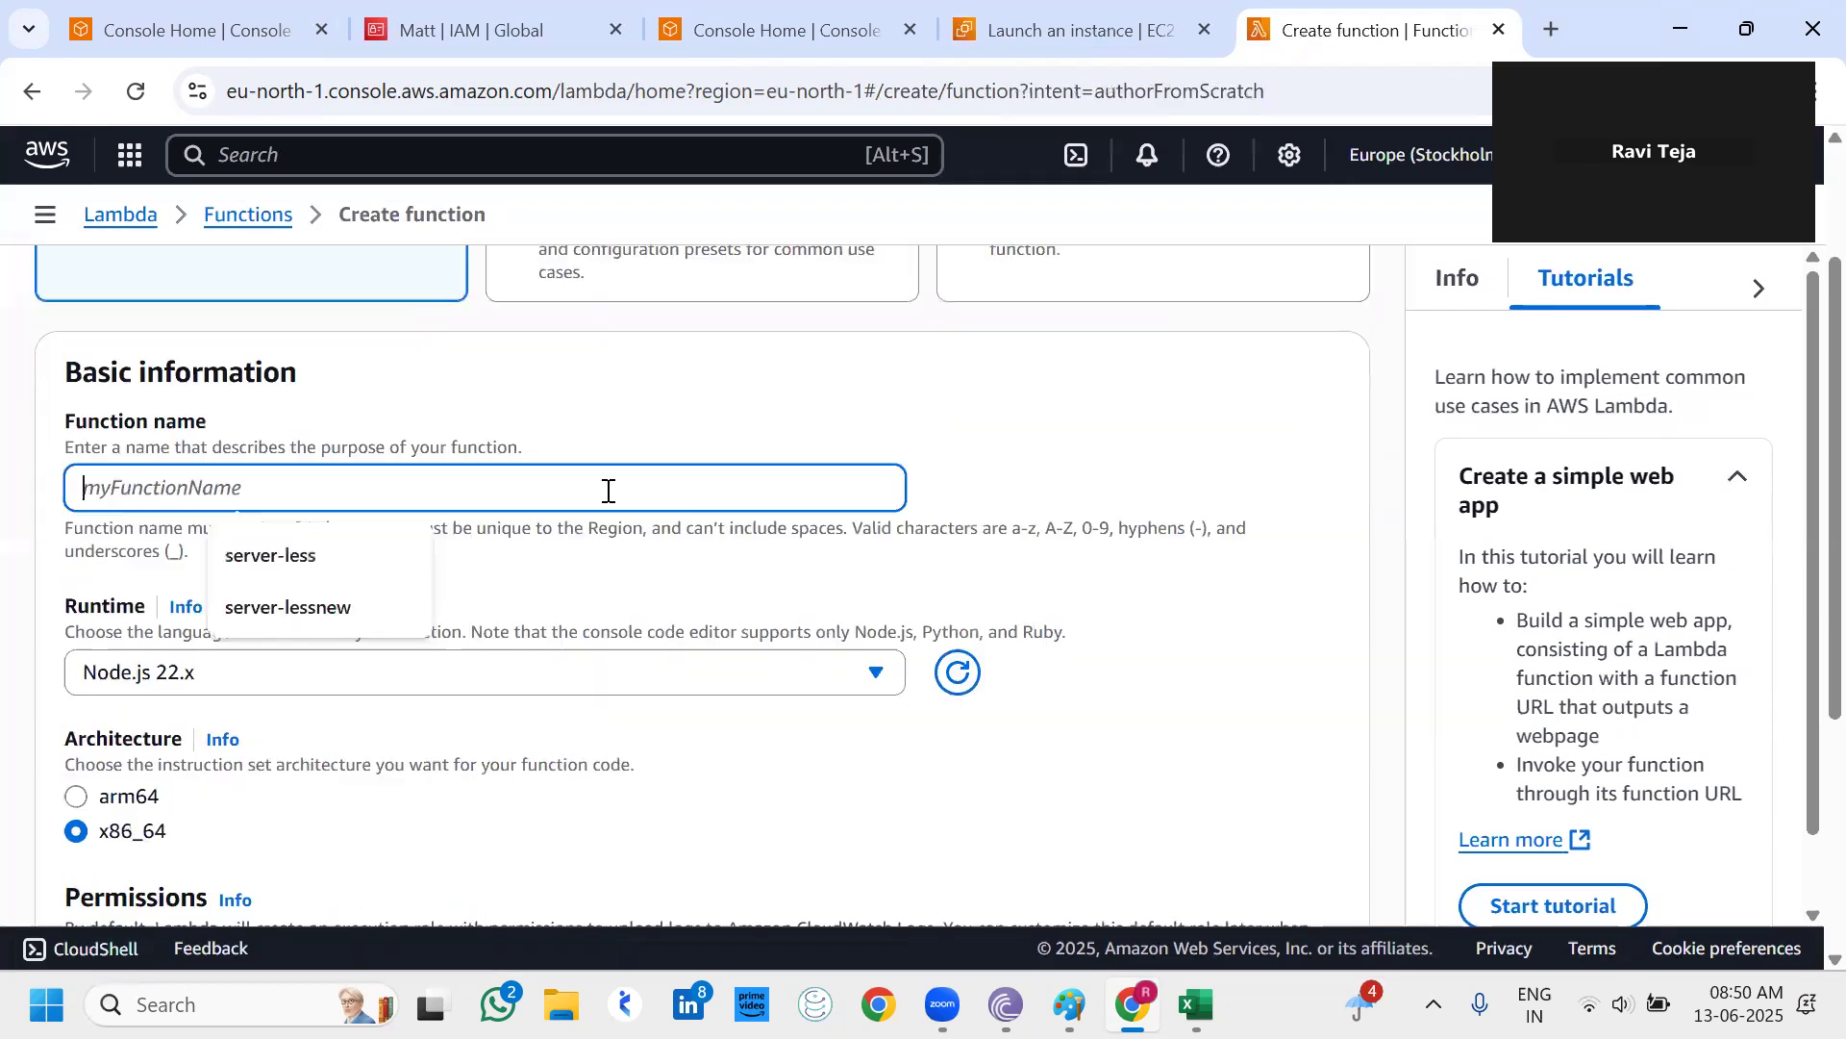
left_click(320, 558)
scroll(320, 558, "down", 1)
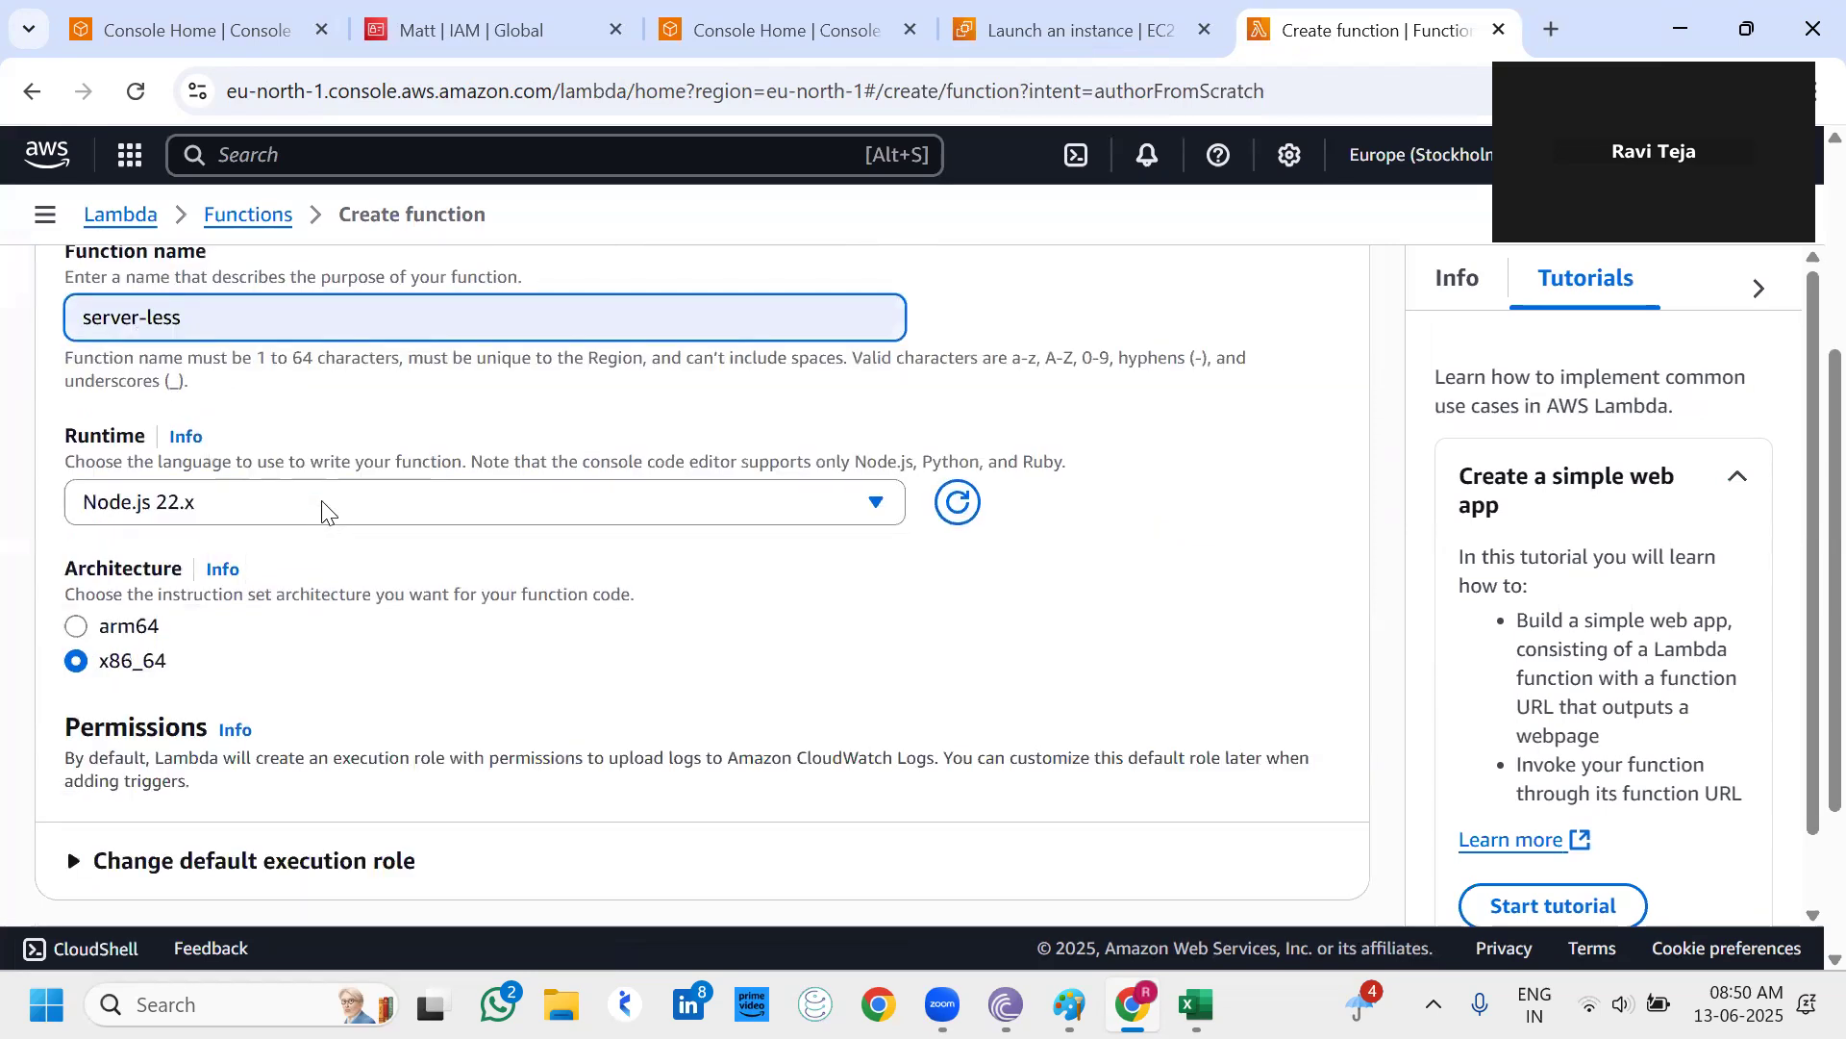
Set the function's runtime to Python 3.13 and try to create it with the remaining default settings.
left_click(206, 498)
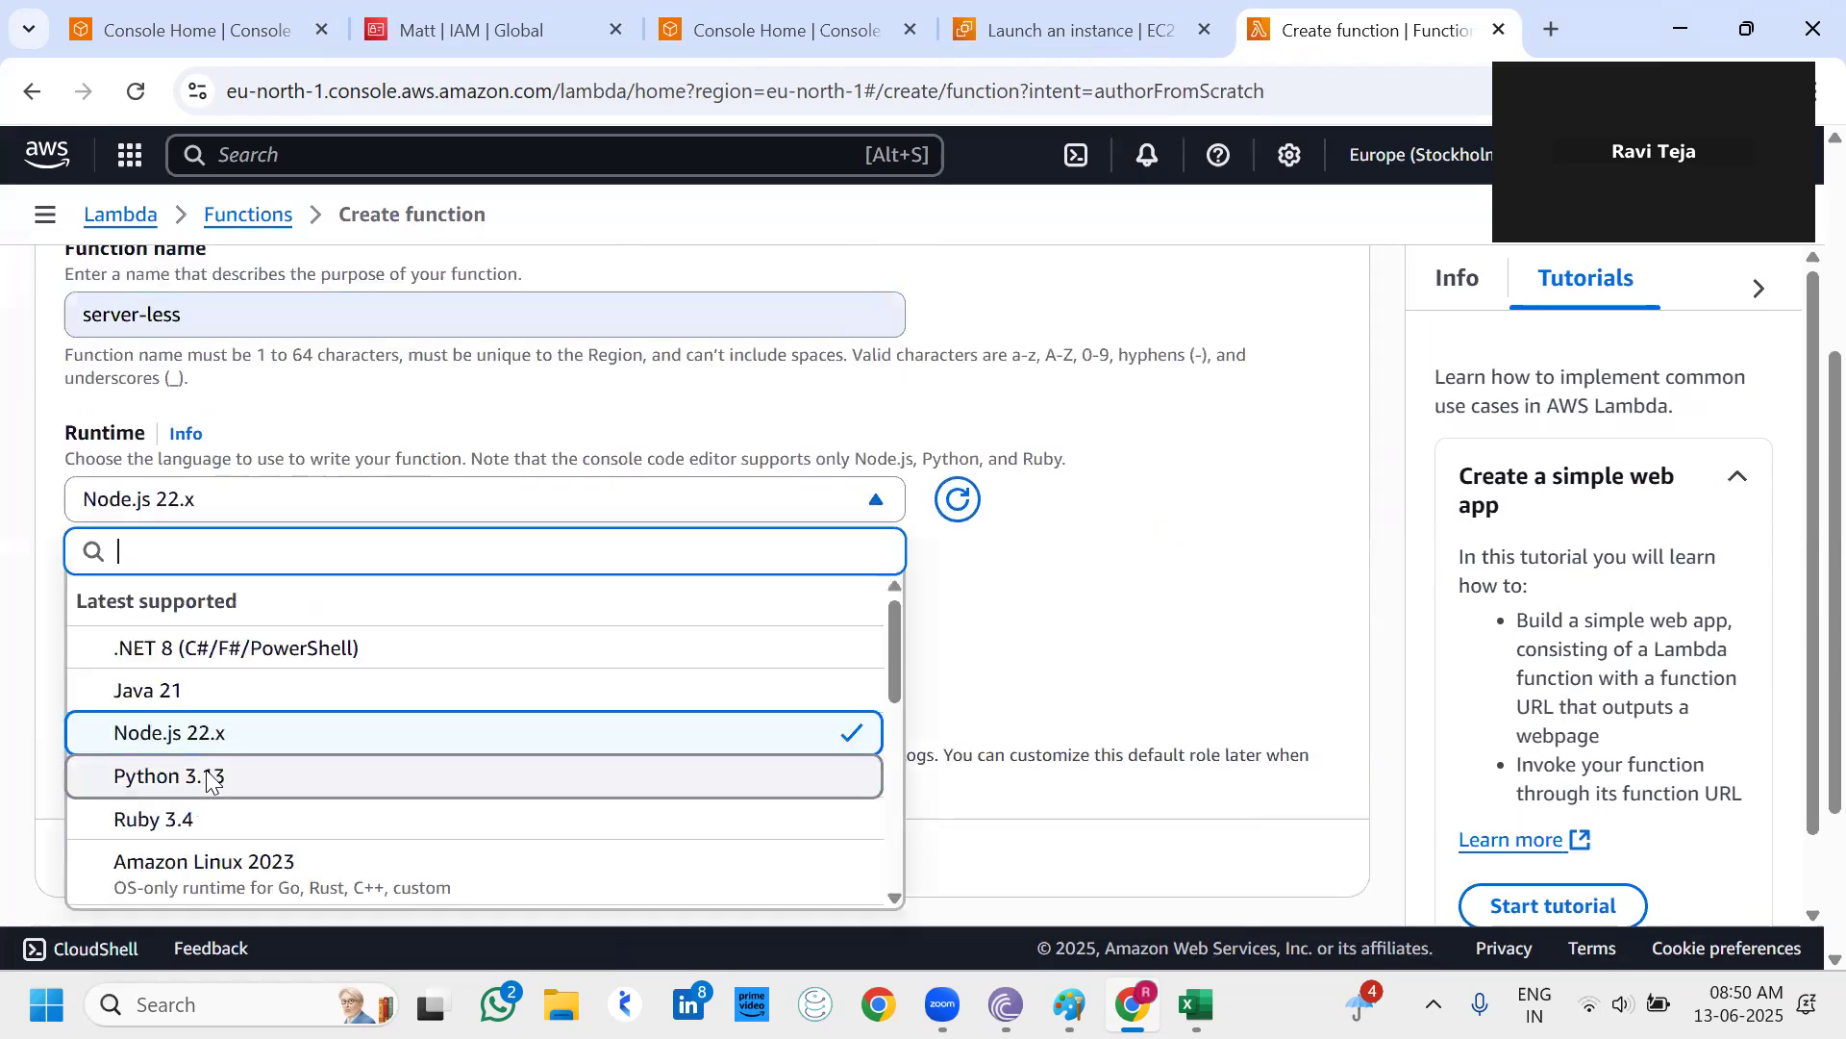
left_click(206, 777)
scroll(561, 721, "down", 2)
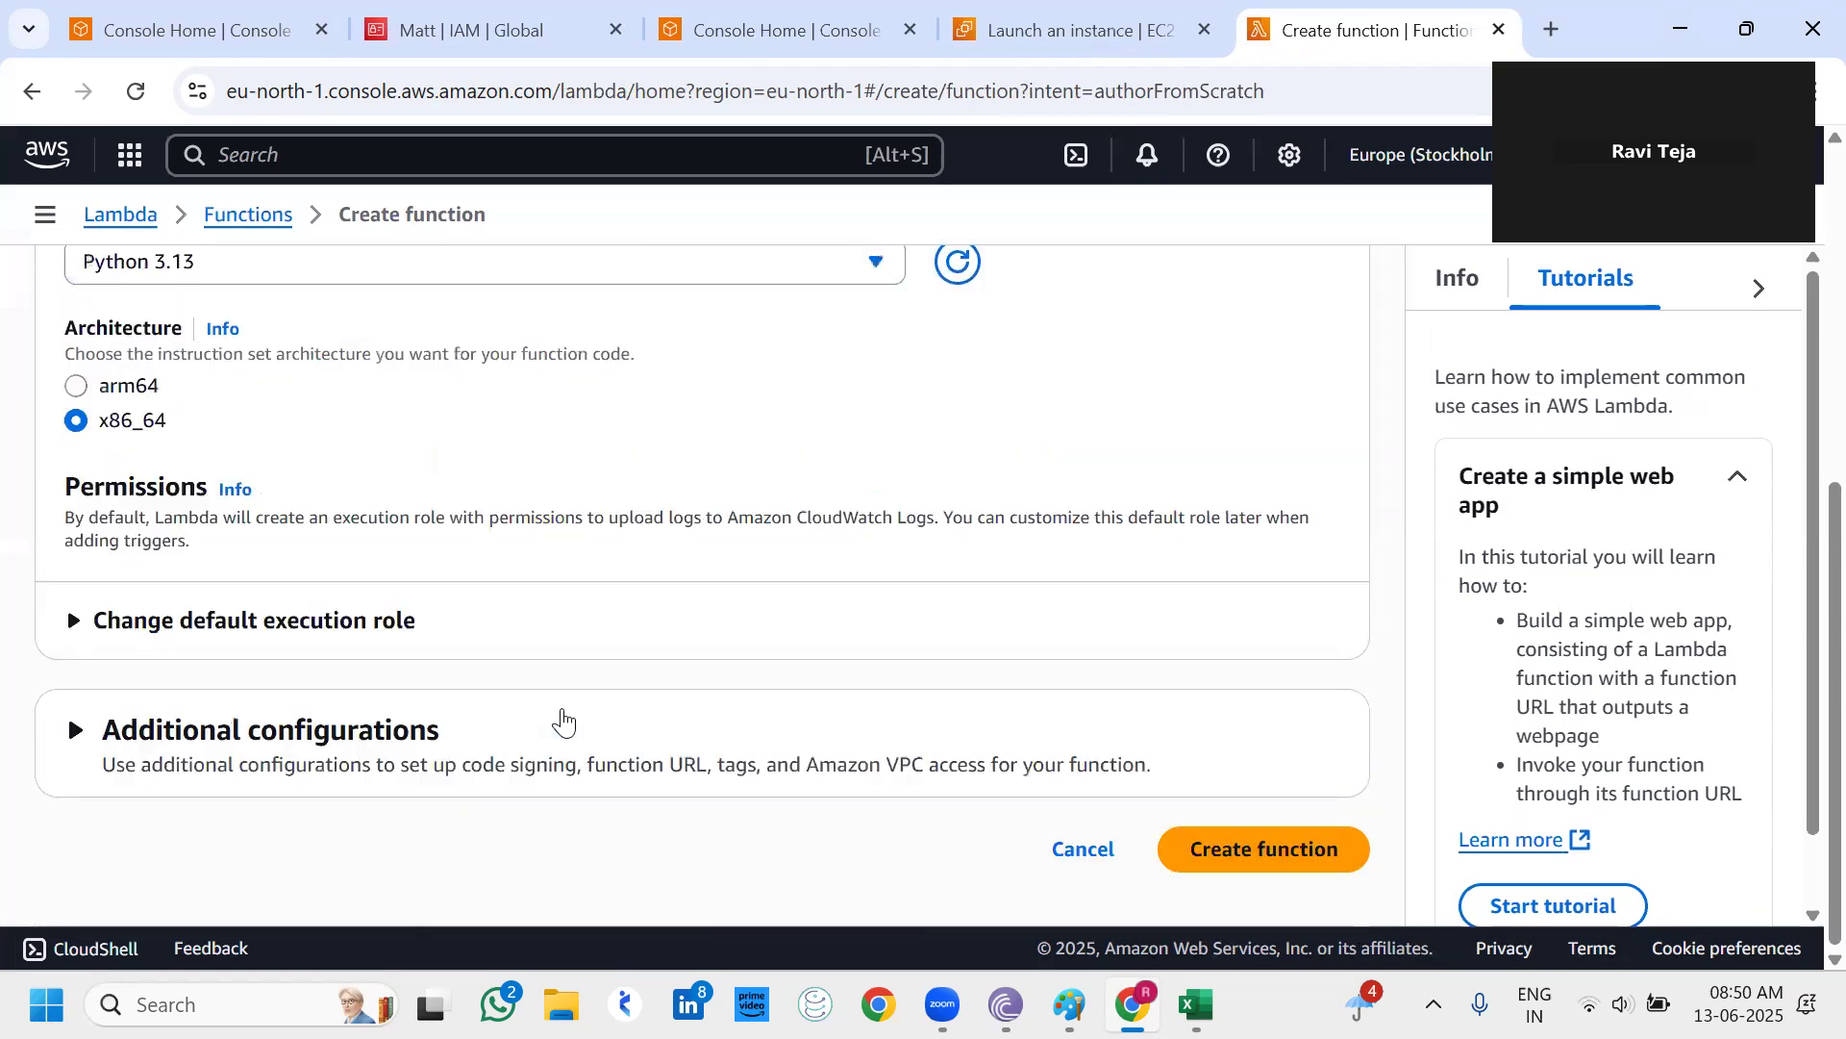
left_click(1202, 832)
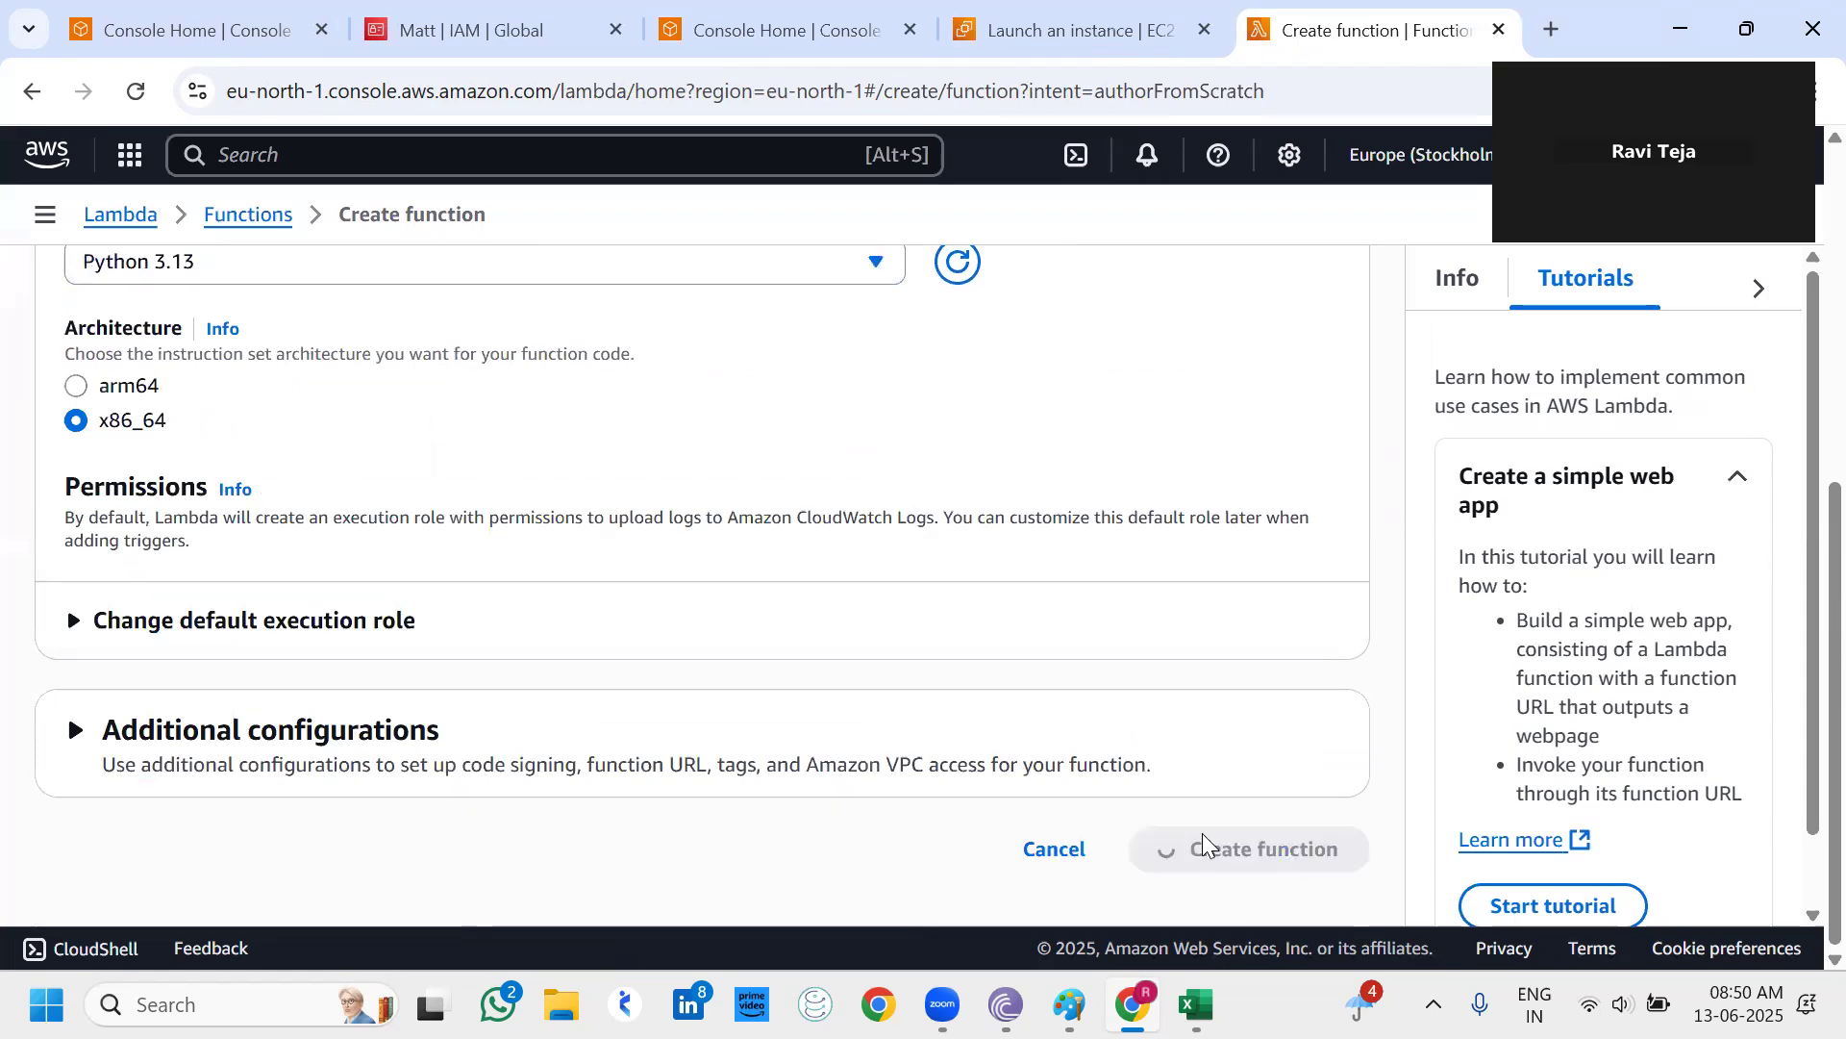
scroll(538, 755, "down", 3)
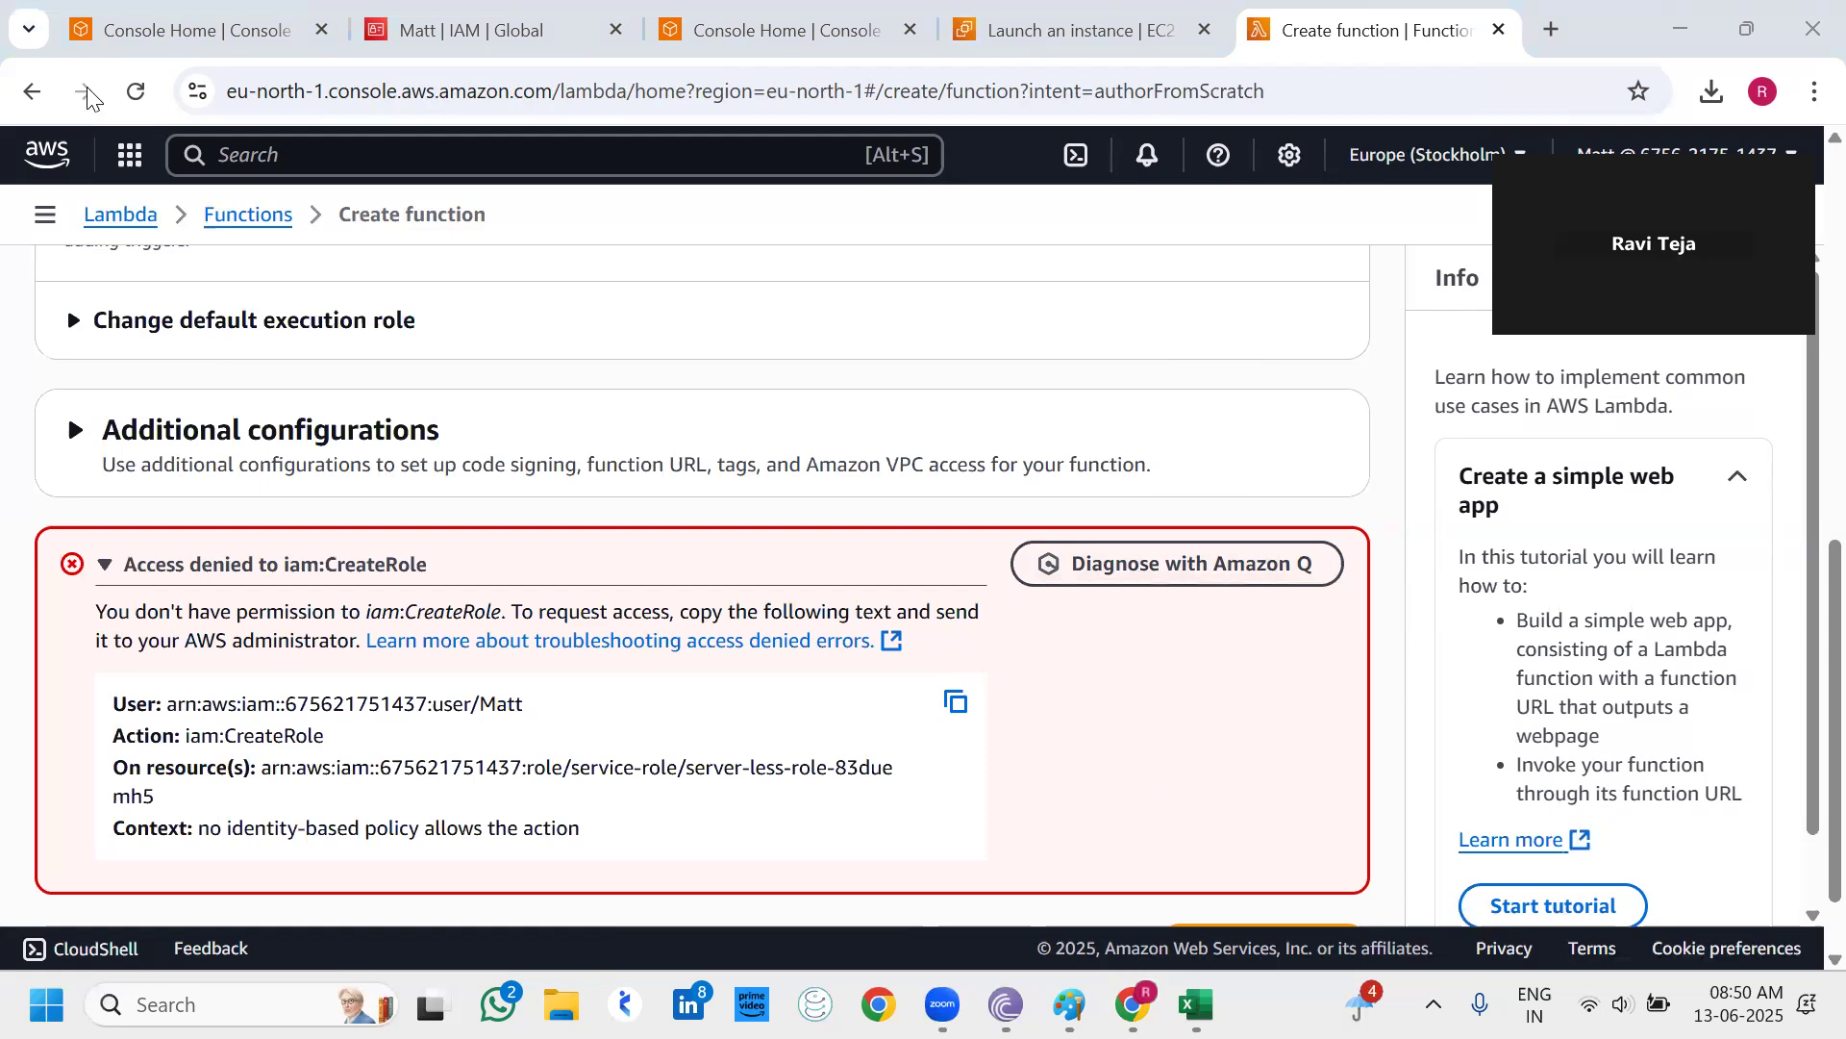
Sign the IAM user out of the AWS console.
left_click(125, 36)
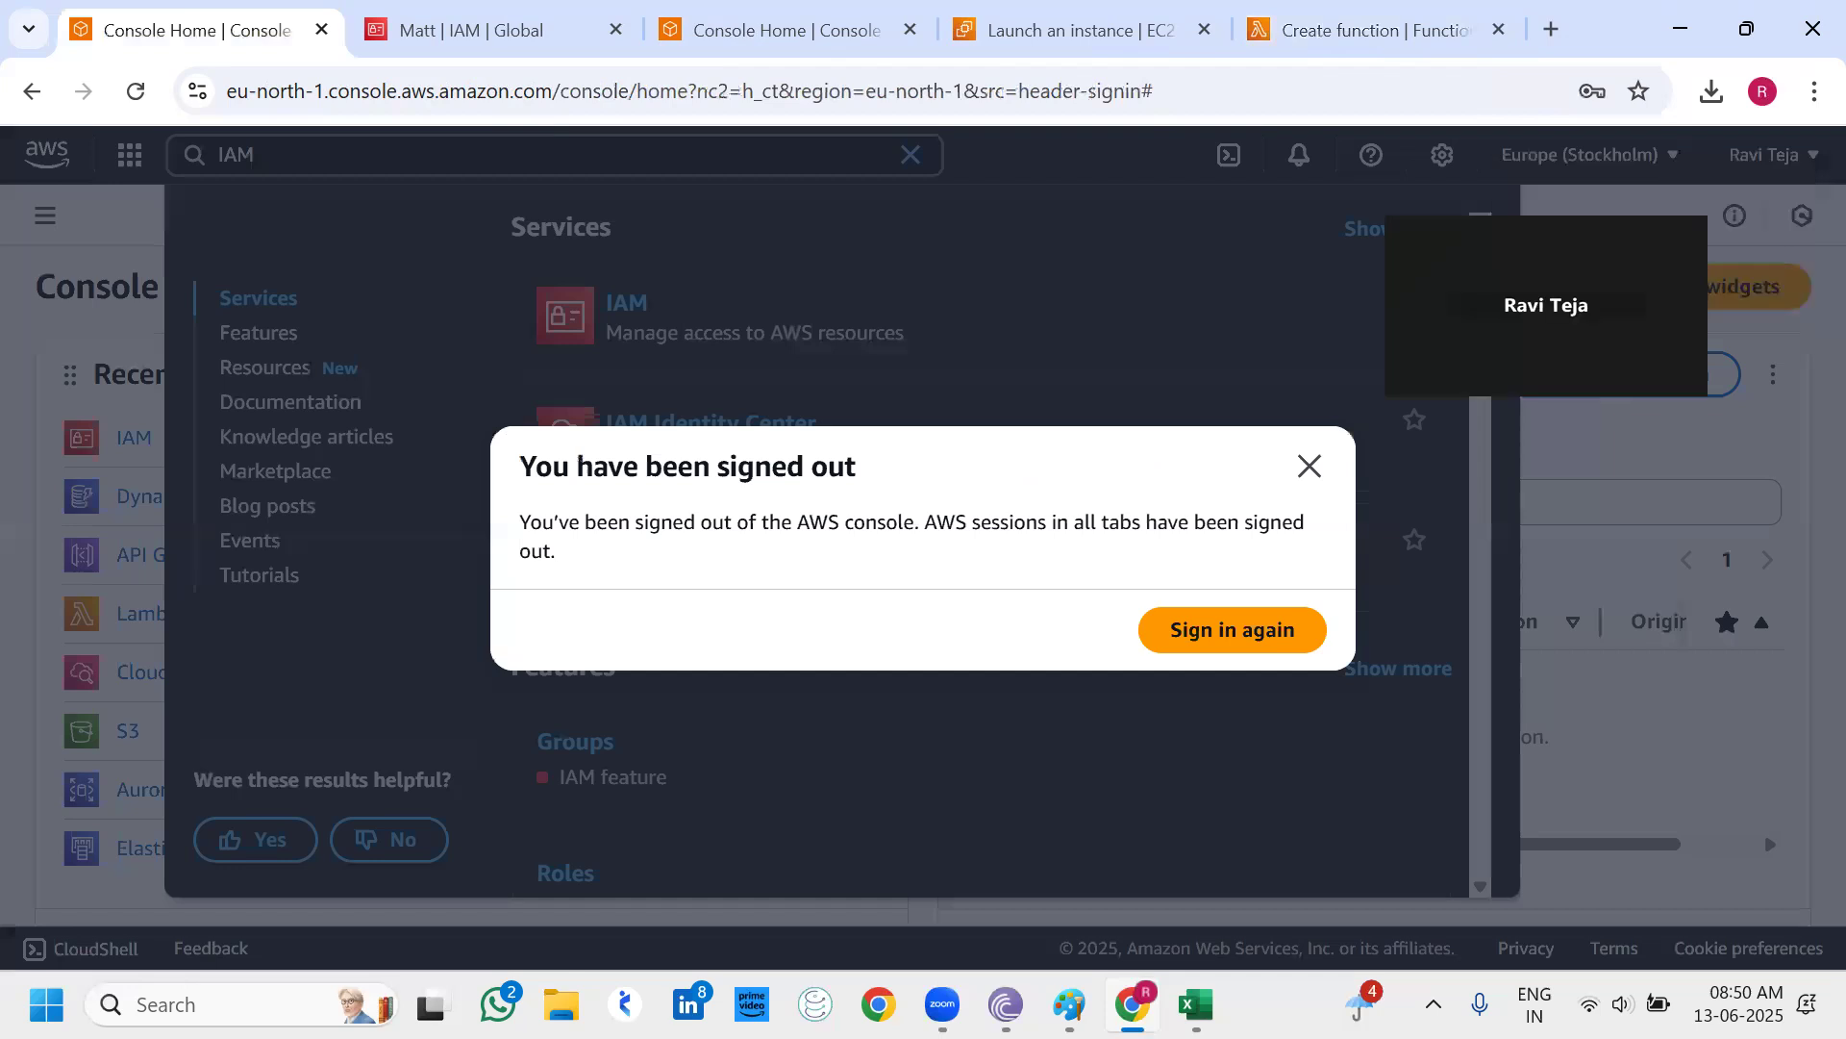
key("ctrl+shift+Tab")
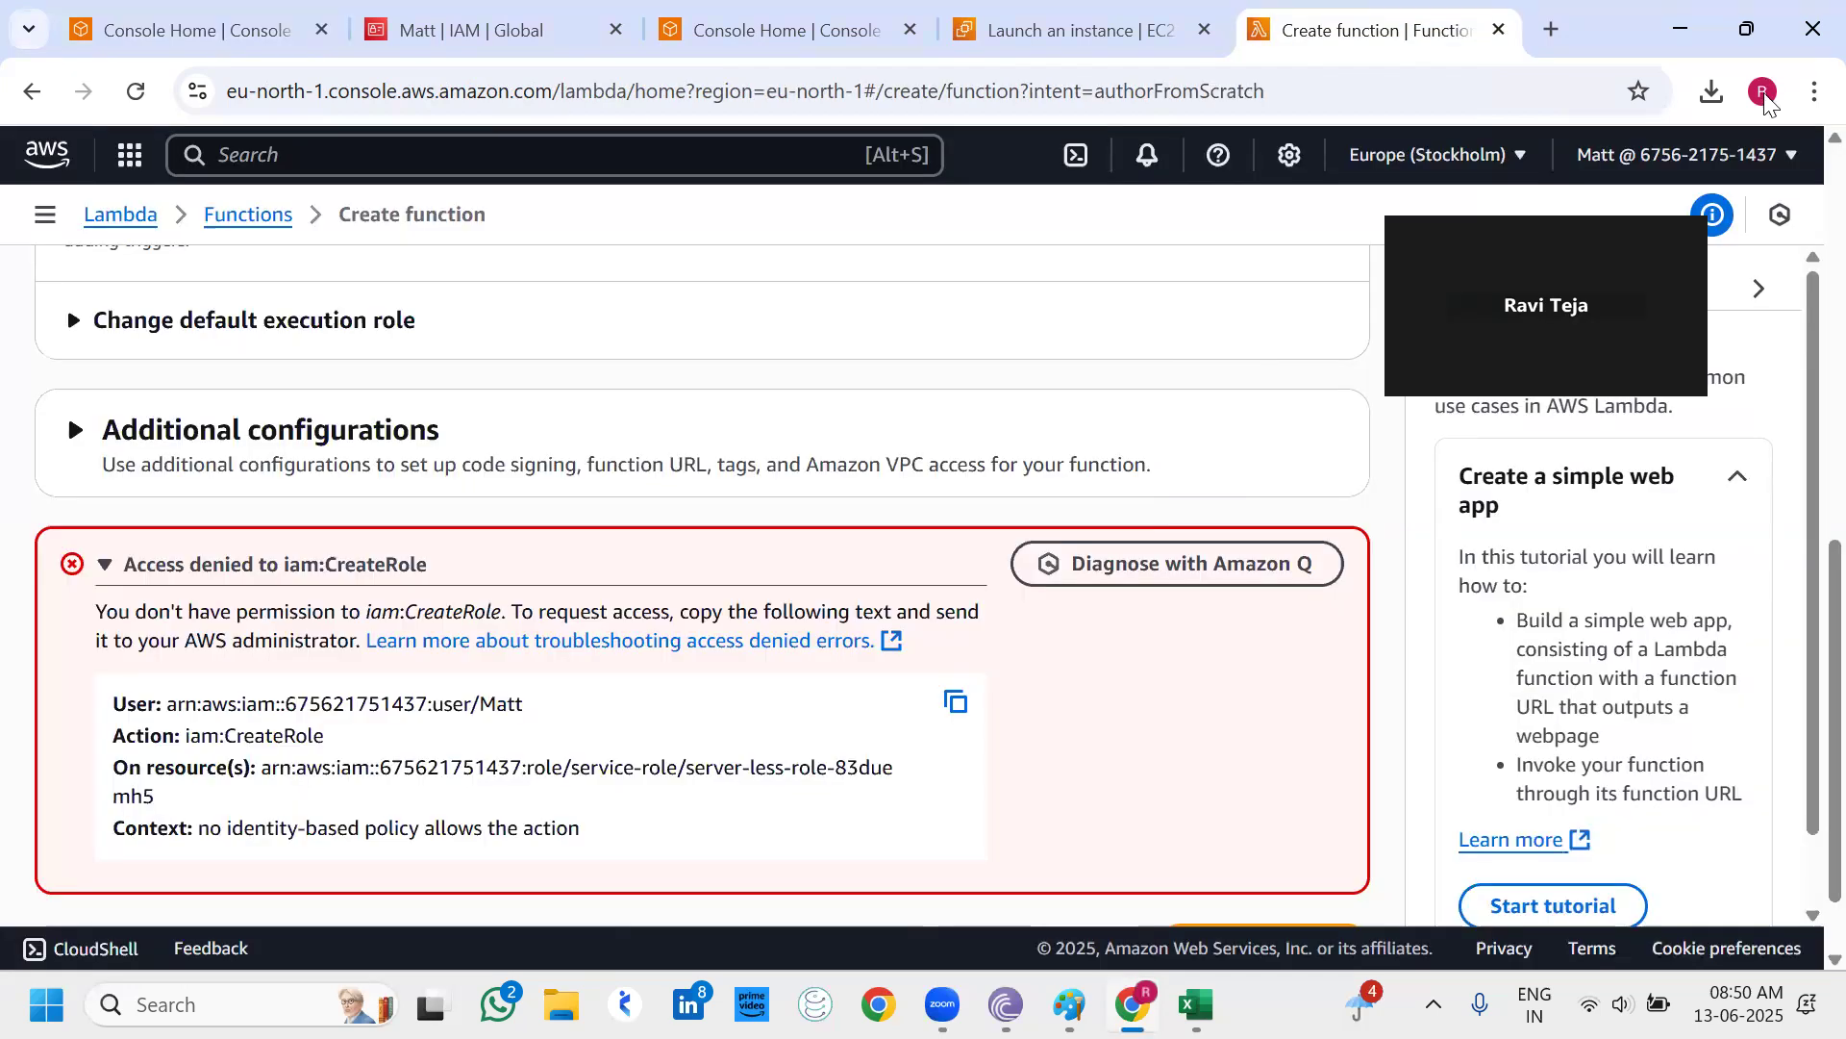
left_click(1767, 154)
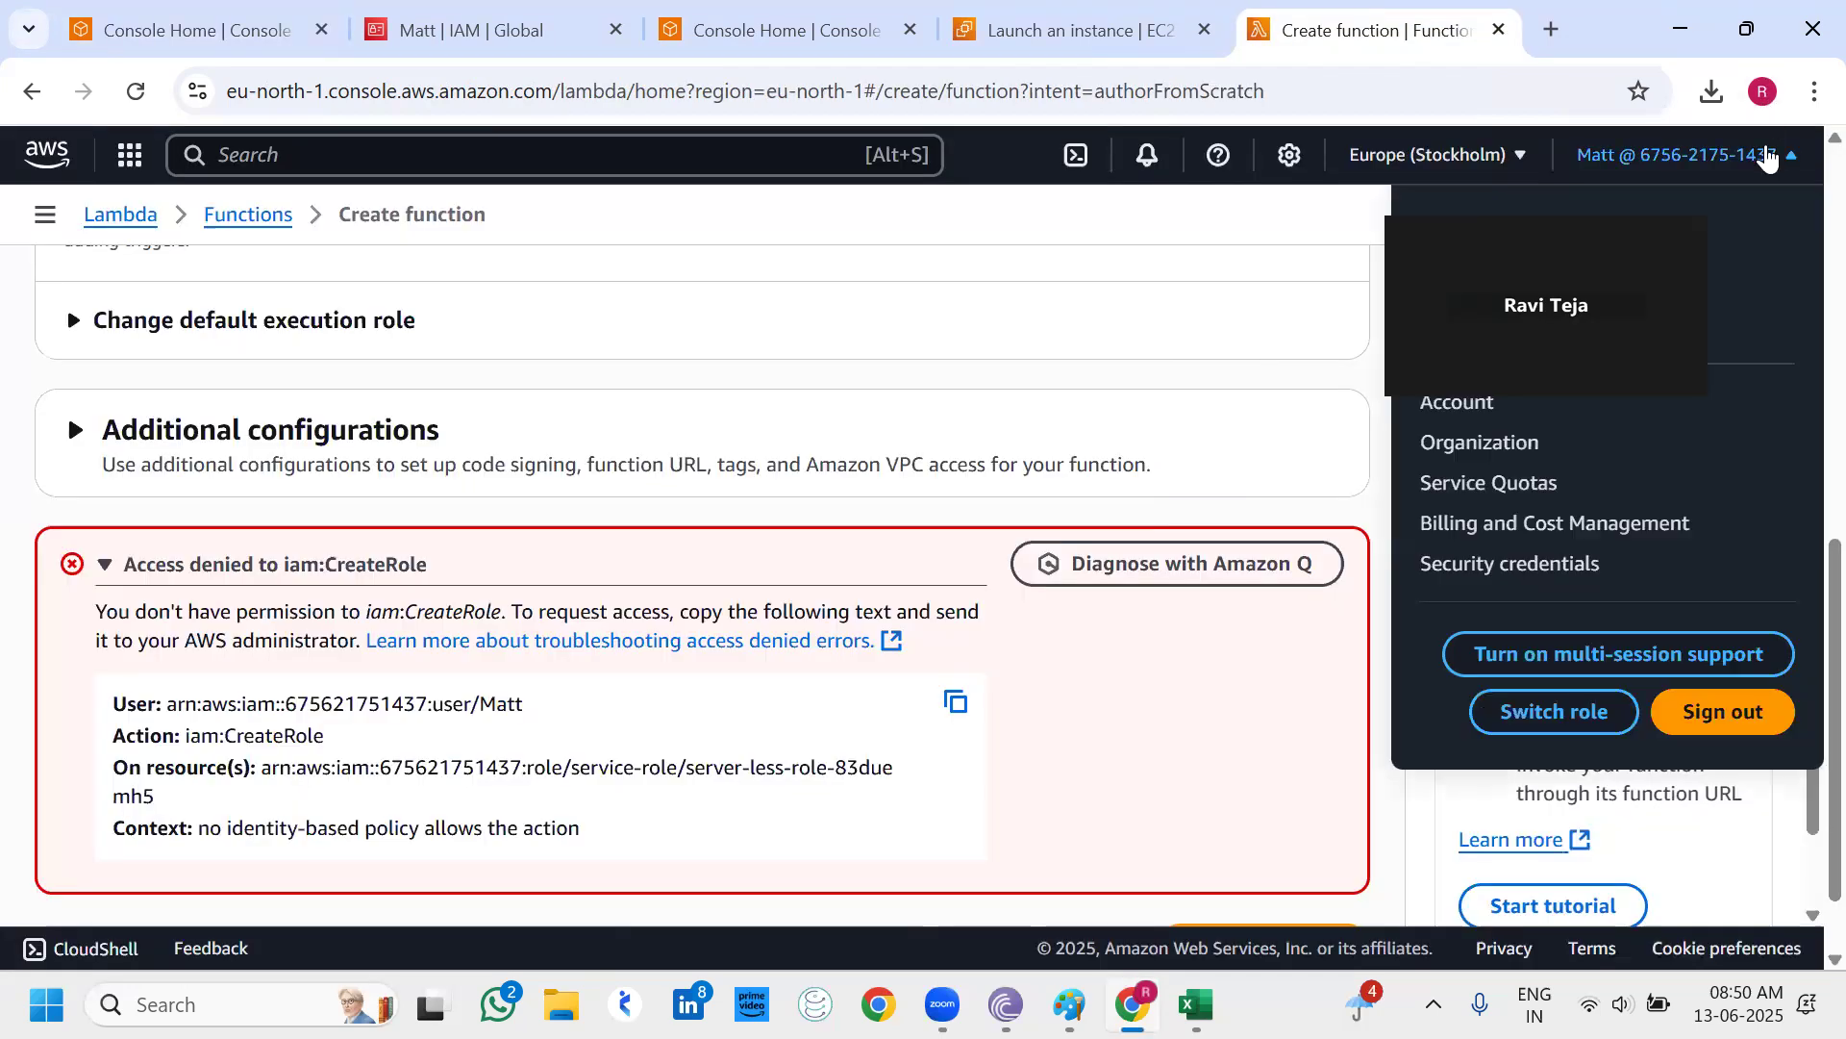
left_click(1708, 711)
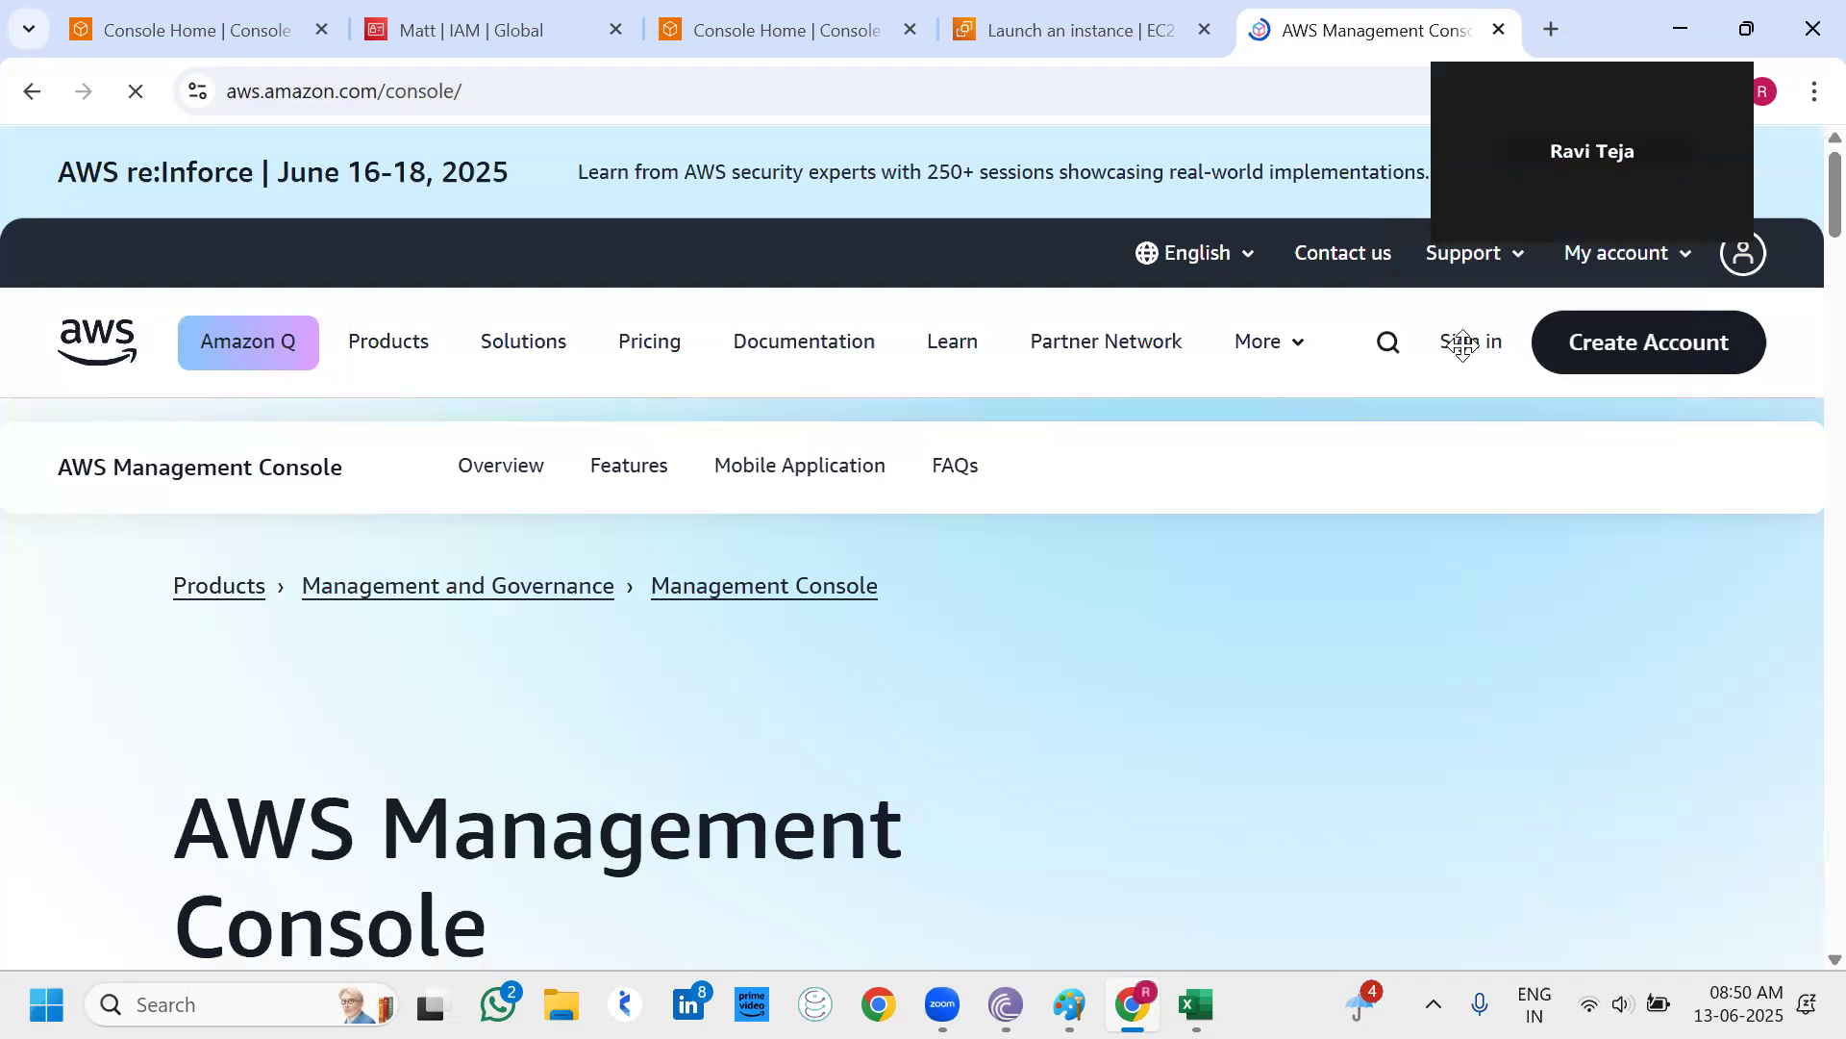
Sign in to the AWS console as the root user with the account's e-mail address and password.
left_click(1467, 348)
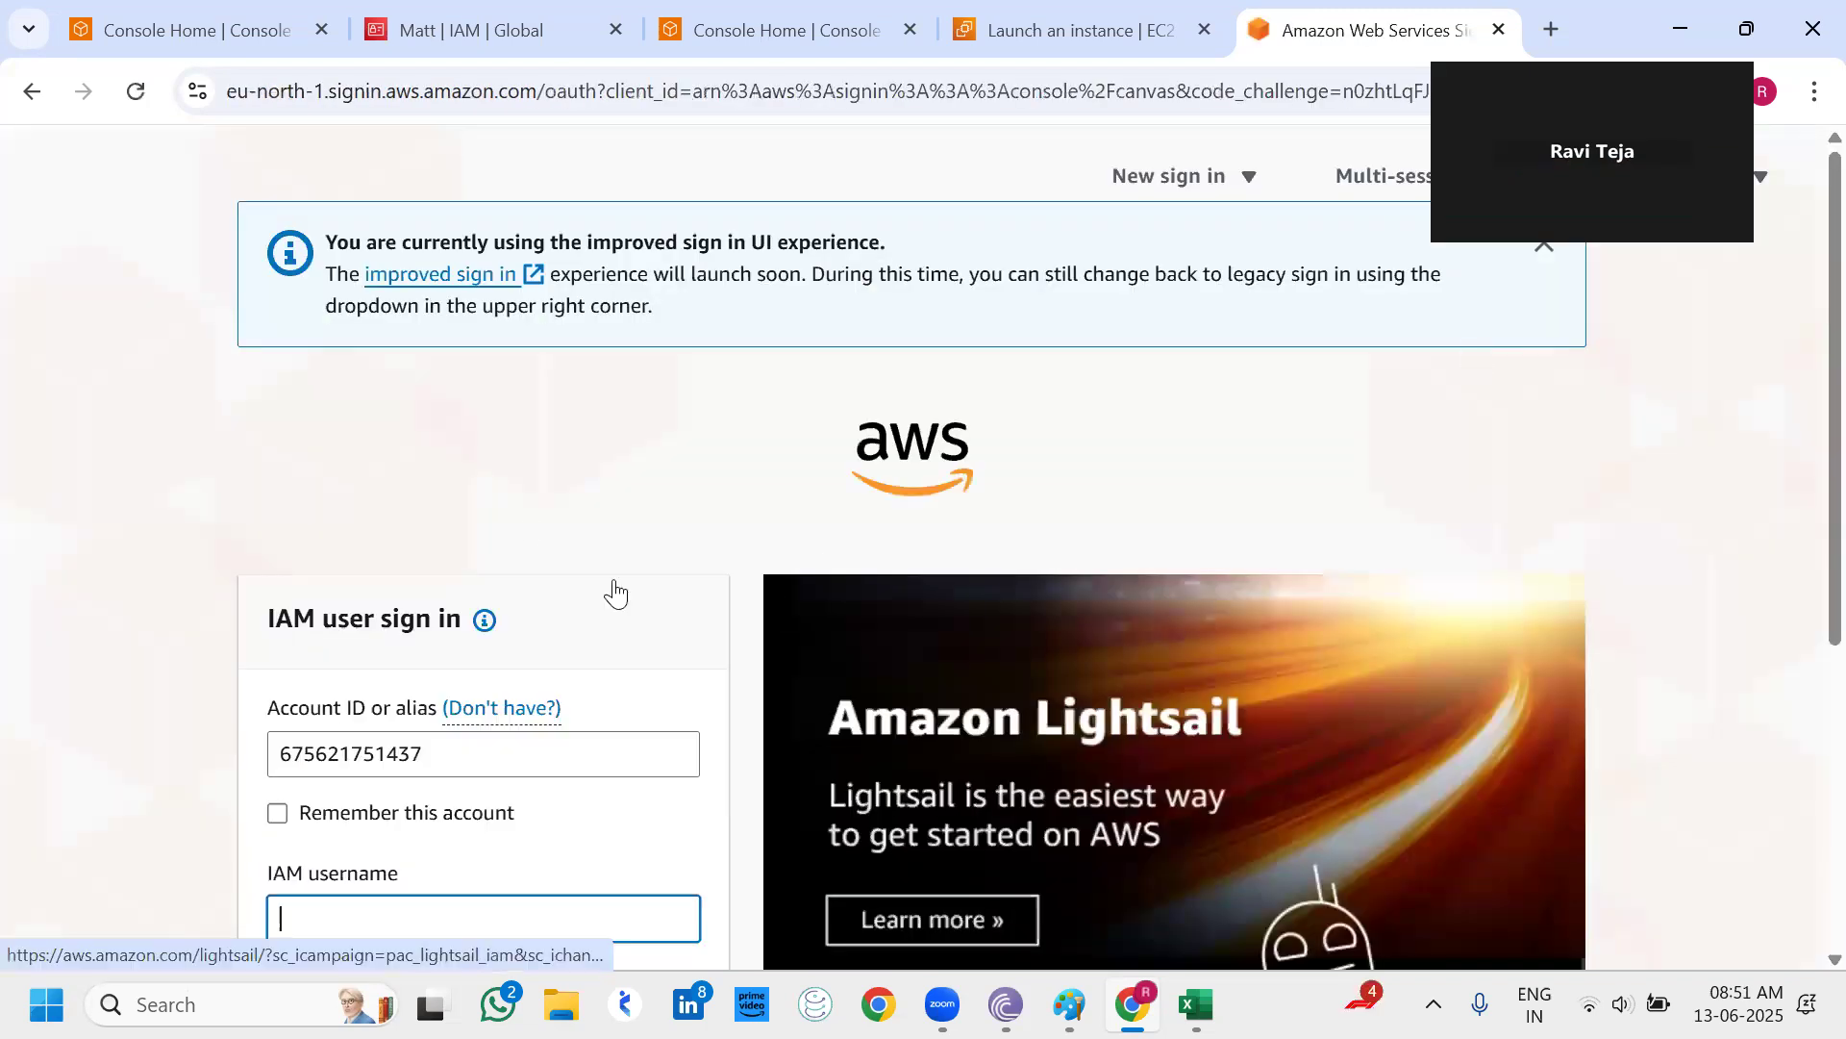
scroll(493, 639, "down", 5)
left_click(471, 723)
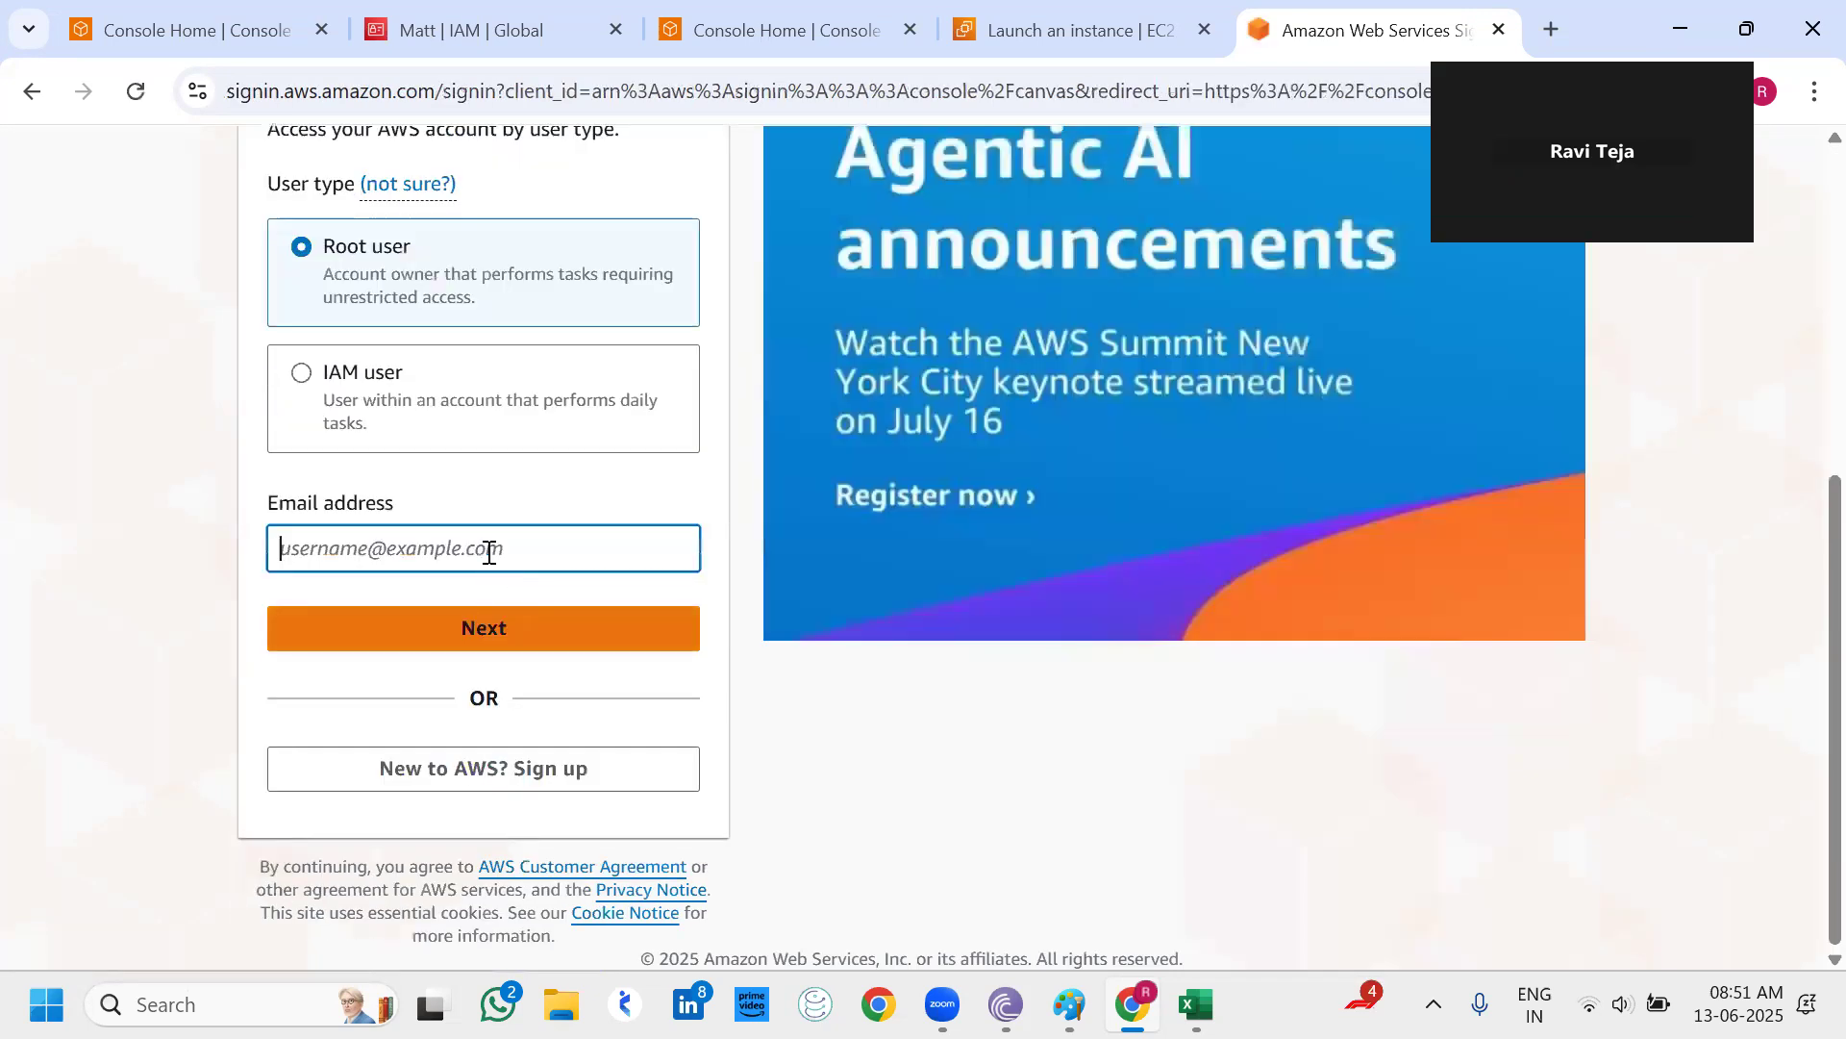
left_click(486, 548)
left_click(492, 613)
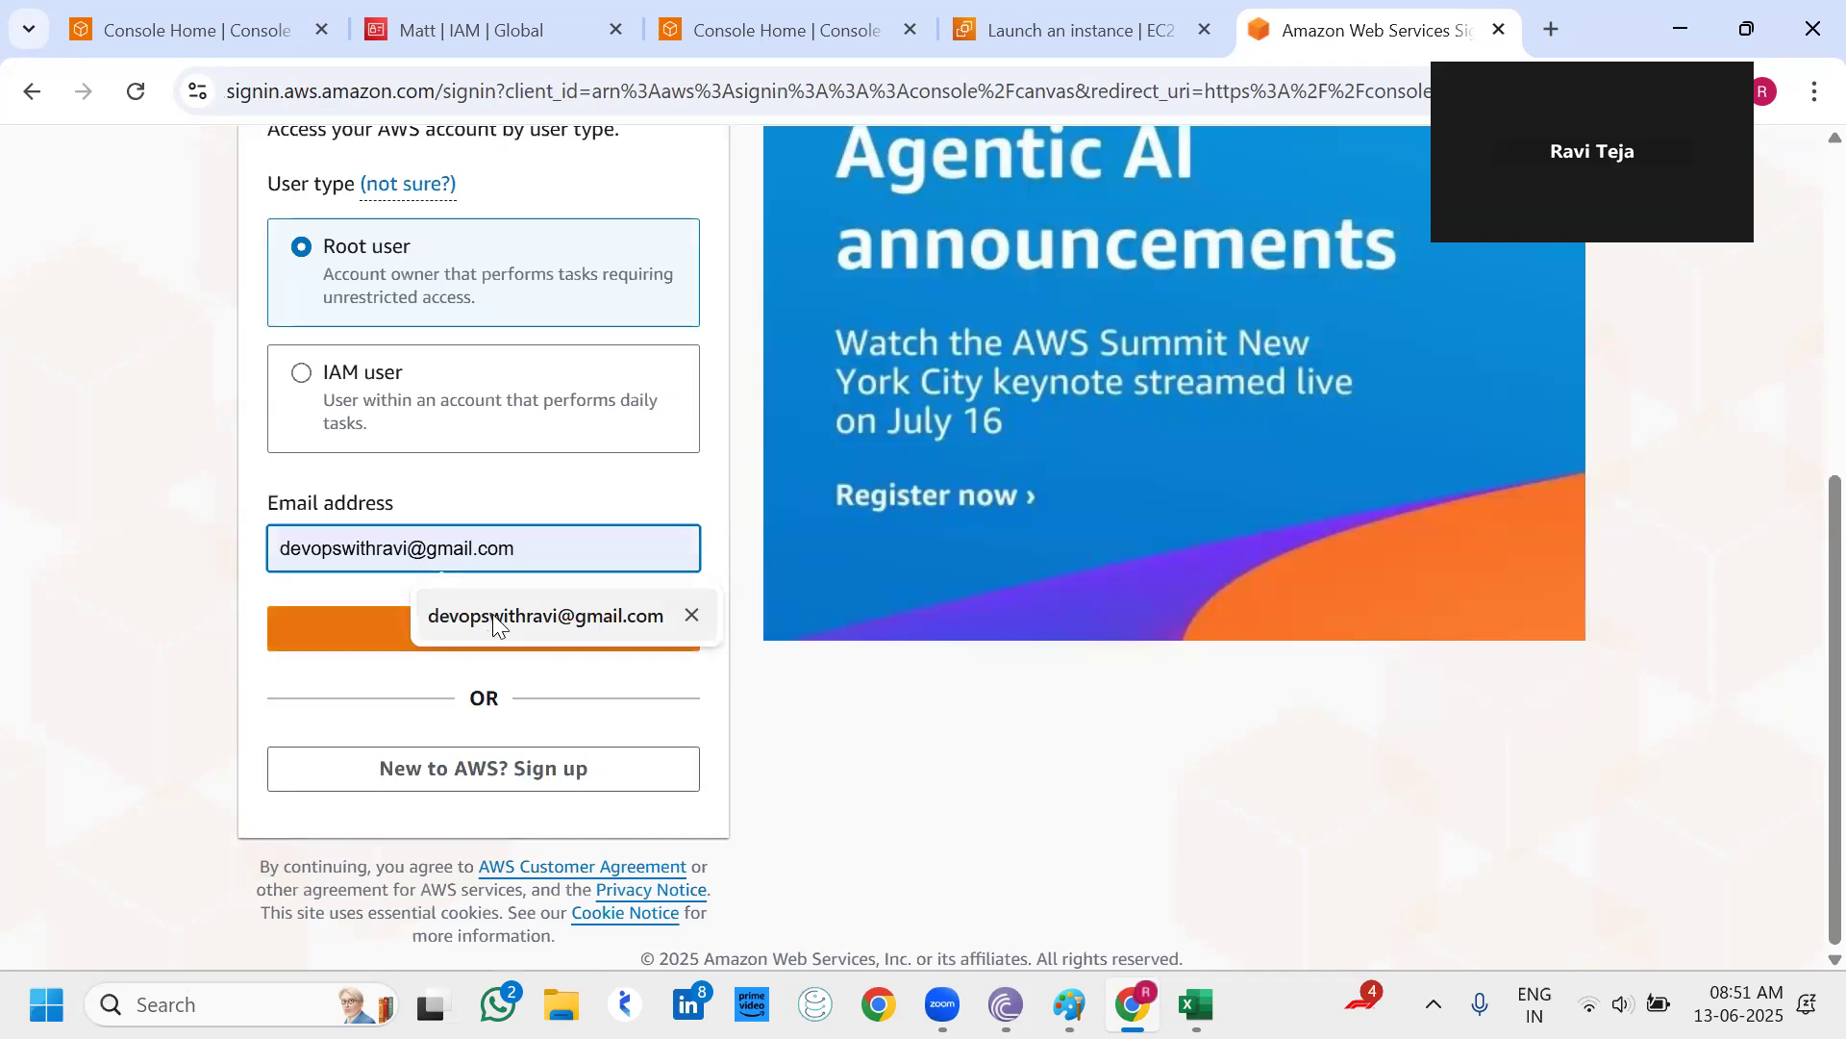
key("Return")
type("•••••••")
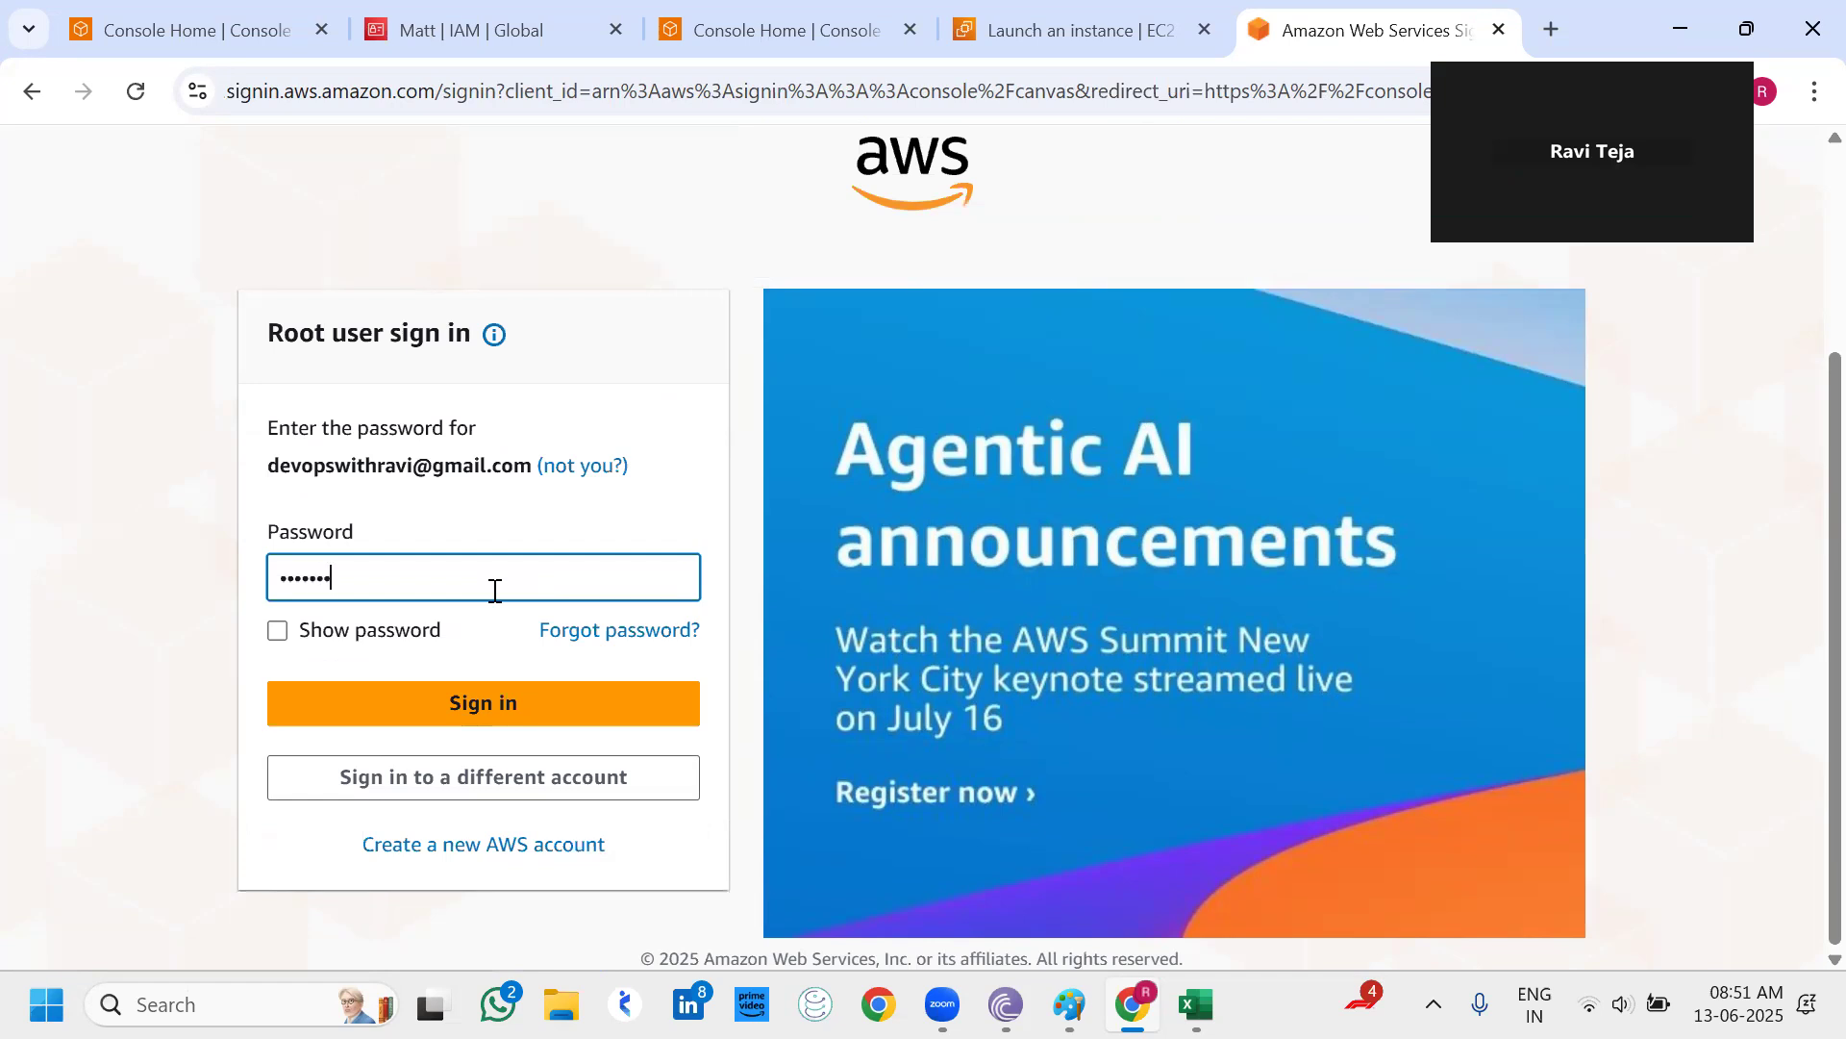
type("••••")
key("Return")
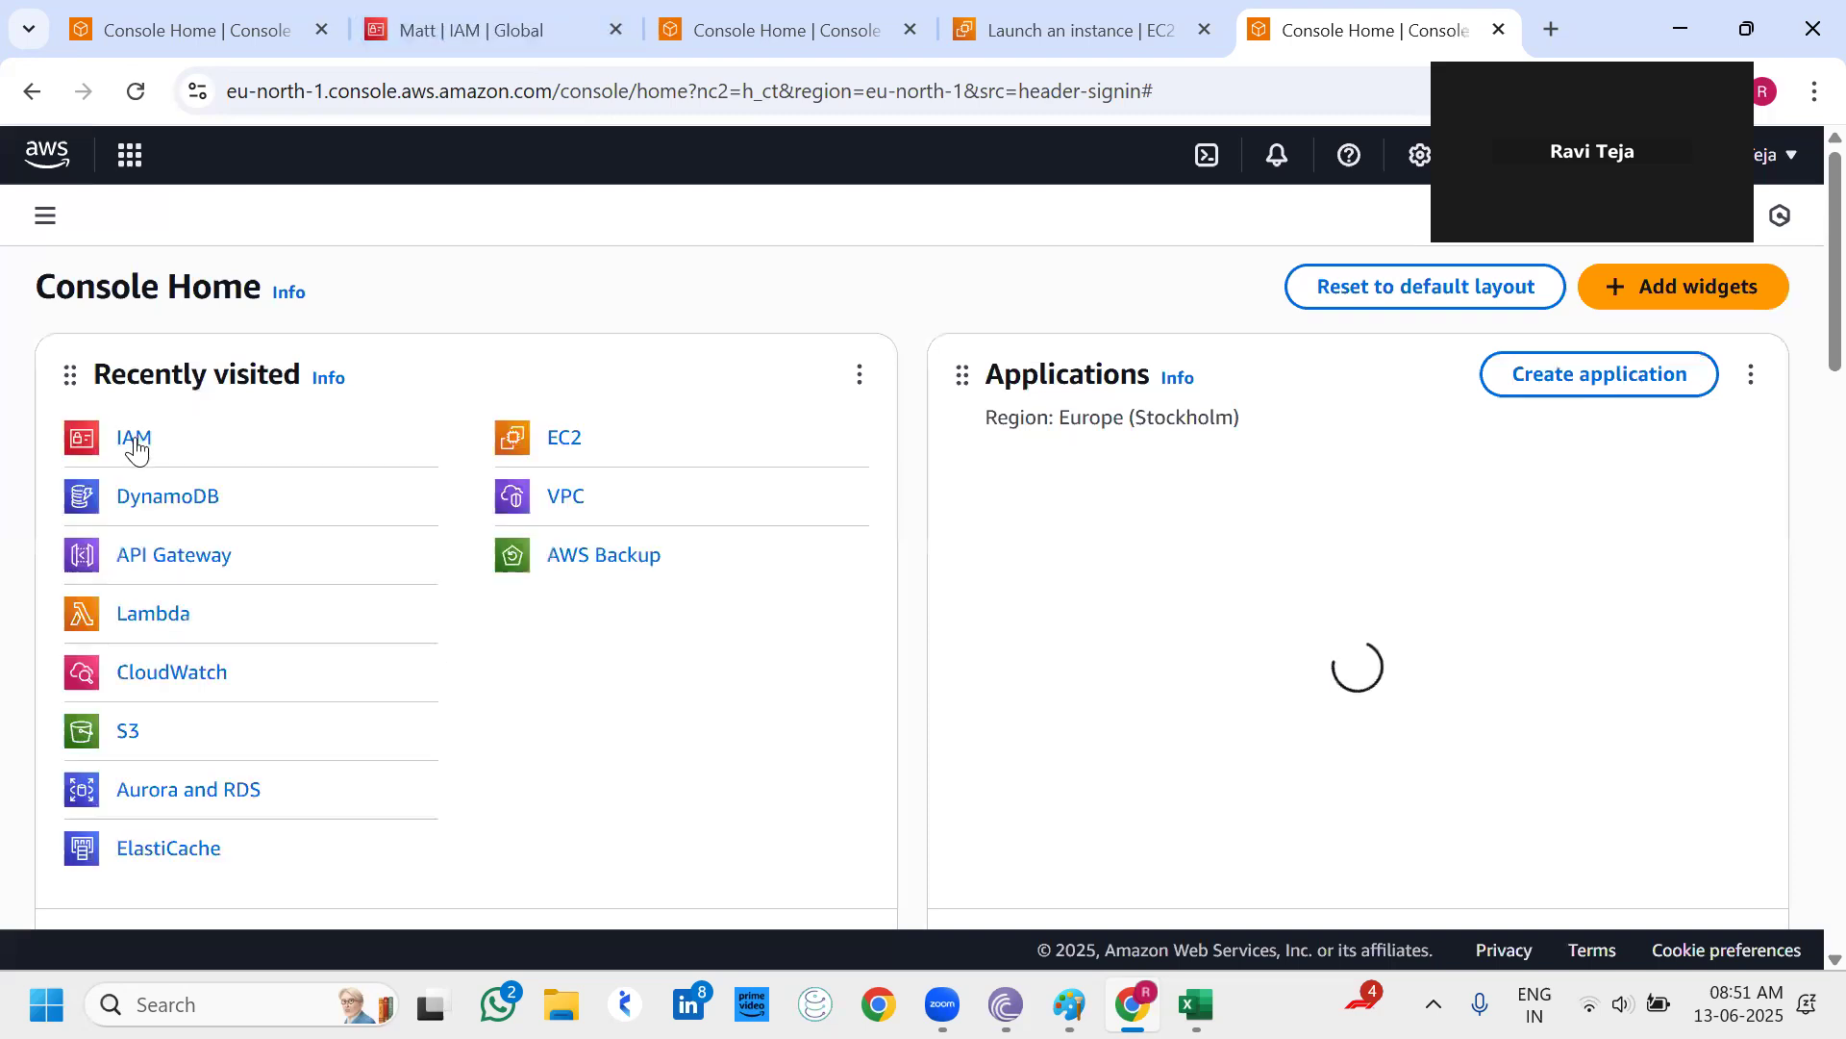
Open the IAM Users list, start creating a new user and enter the user name.
left_click(136, 441)
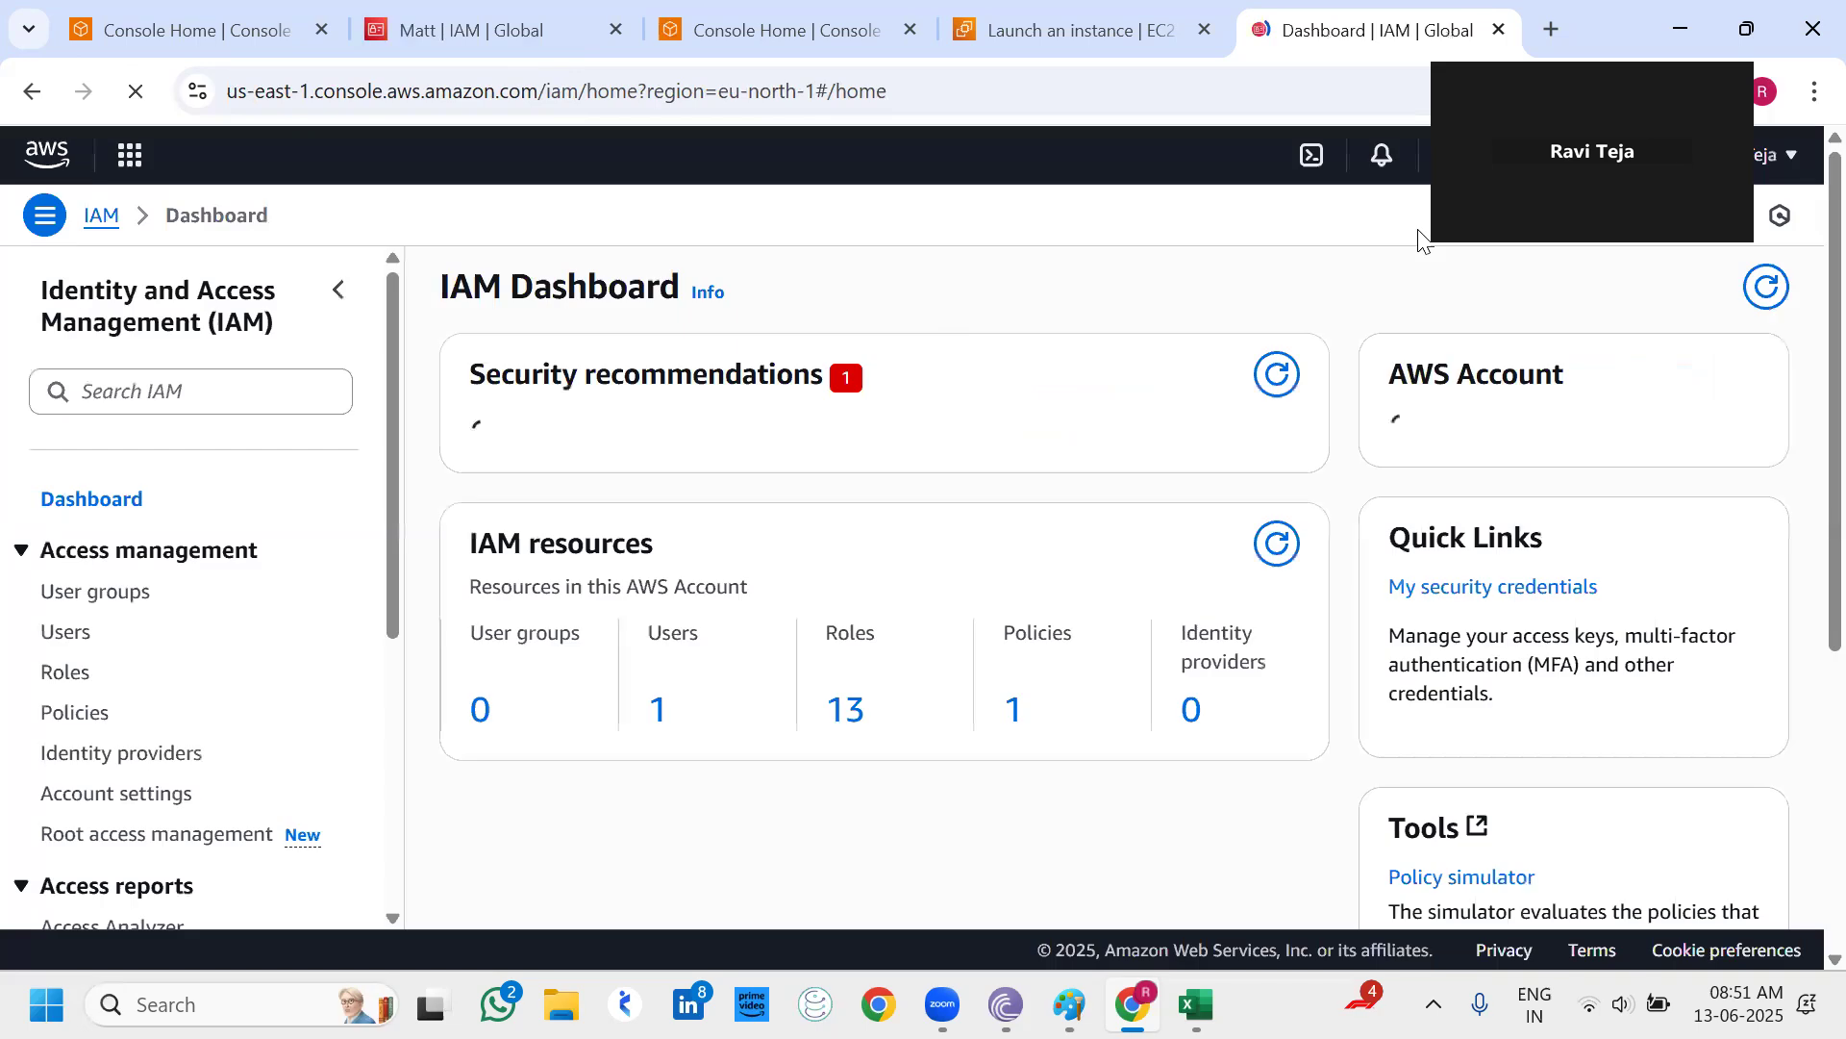
left_click_drag(1565, 287, 1670, 398)
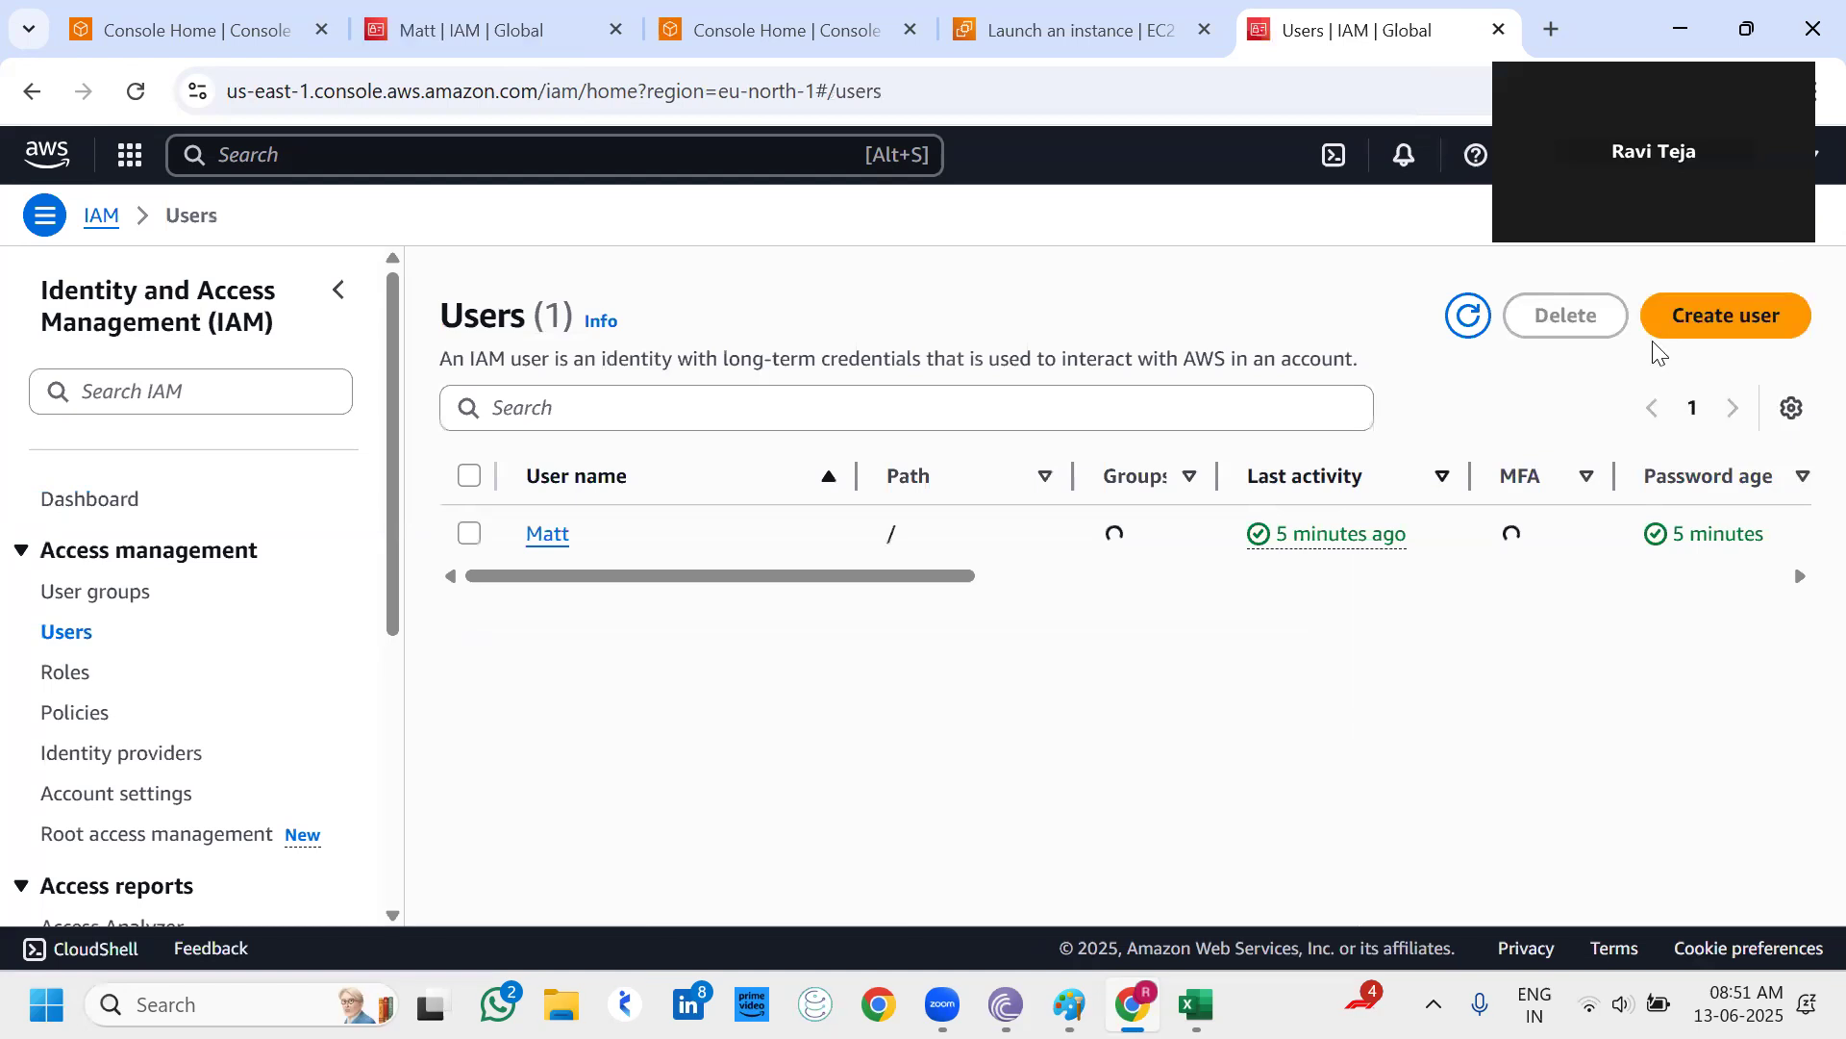
left_click(1685, 327)
left_click(1028, 501)
type("Alice")
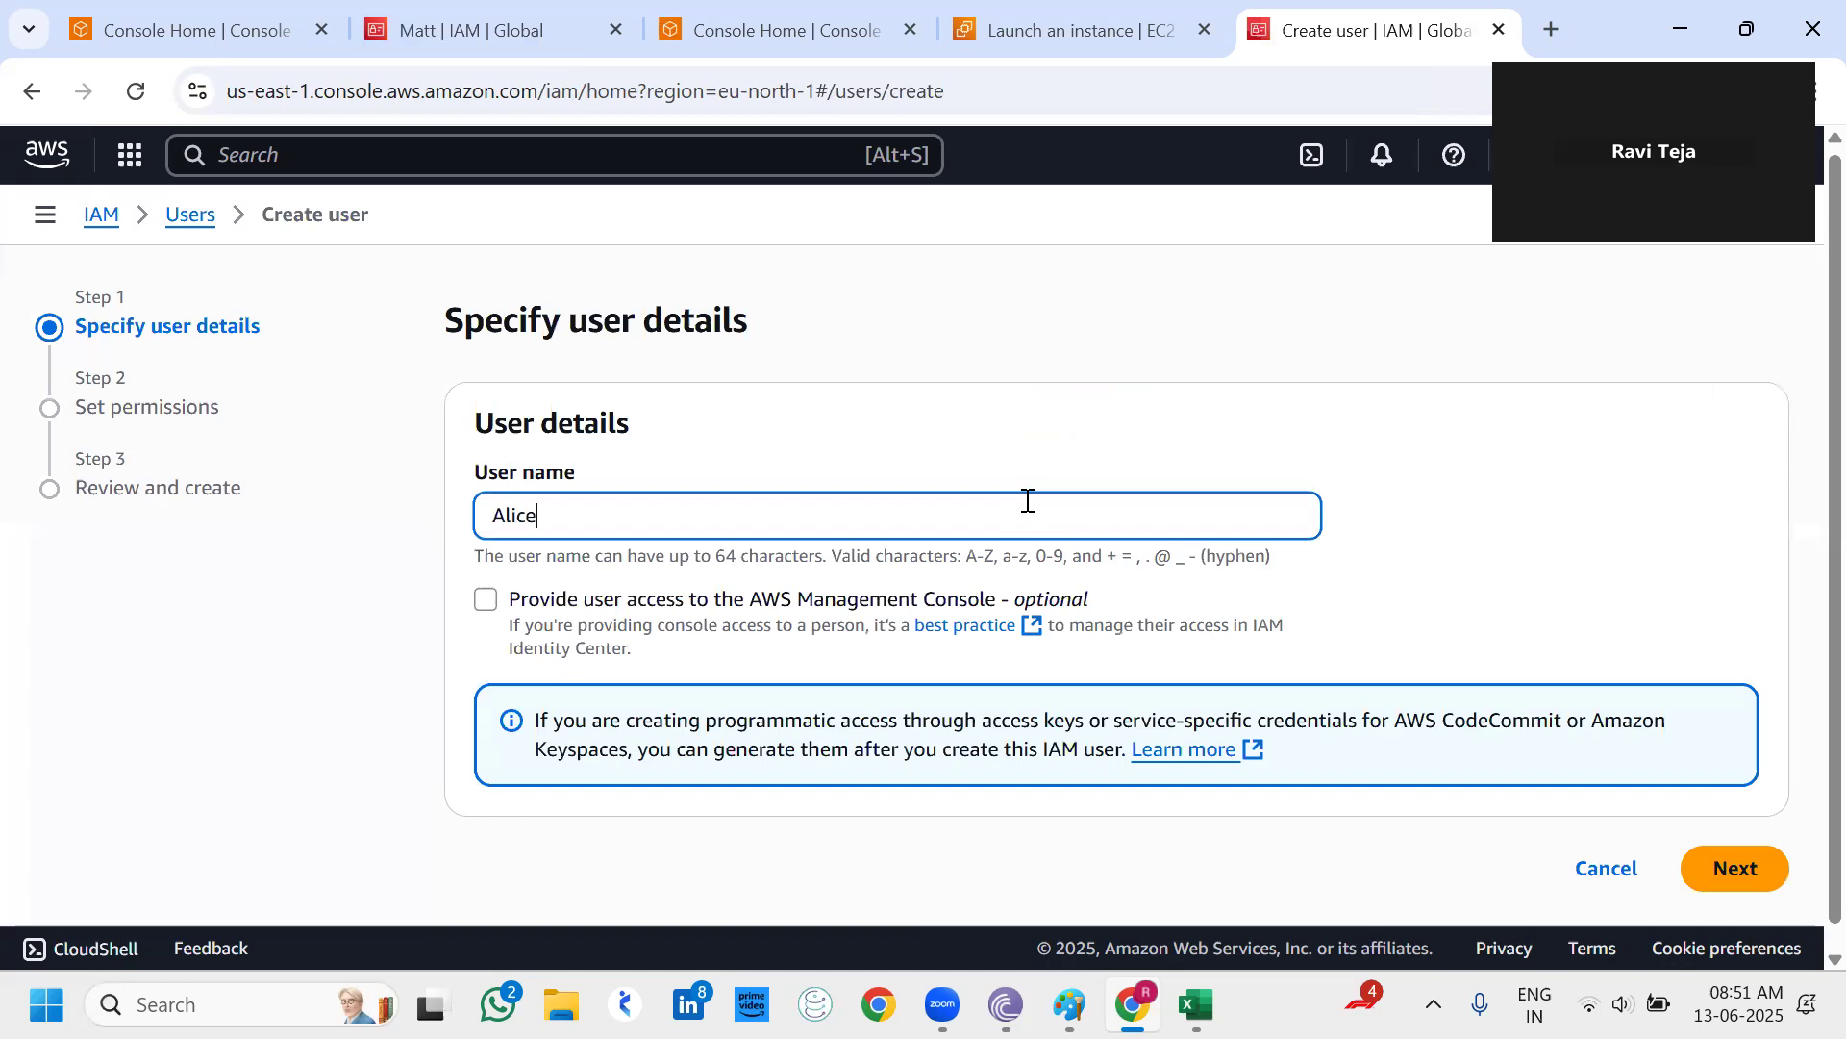
Give the user Management Console access as an IAM user, enter a custom console password and continue to the permissions.
left_click(486, 599)
scroll(563, 544, "down", 4)
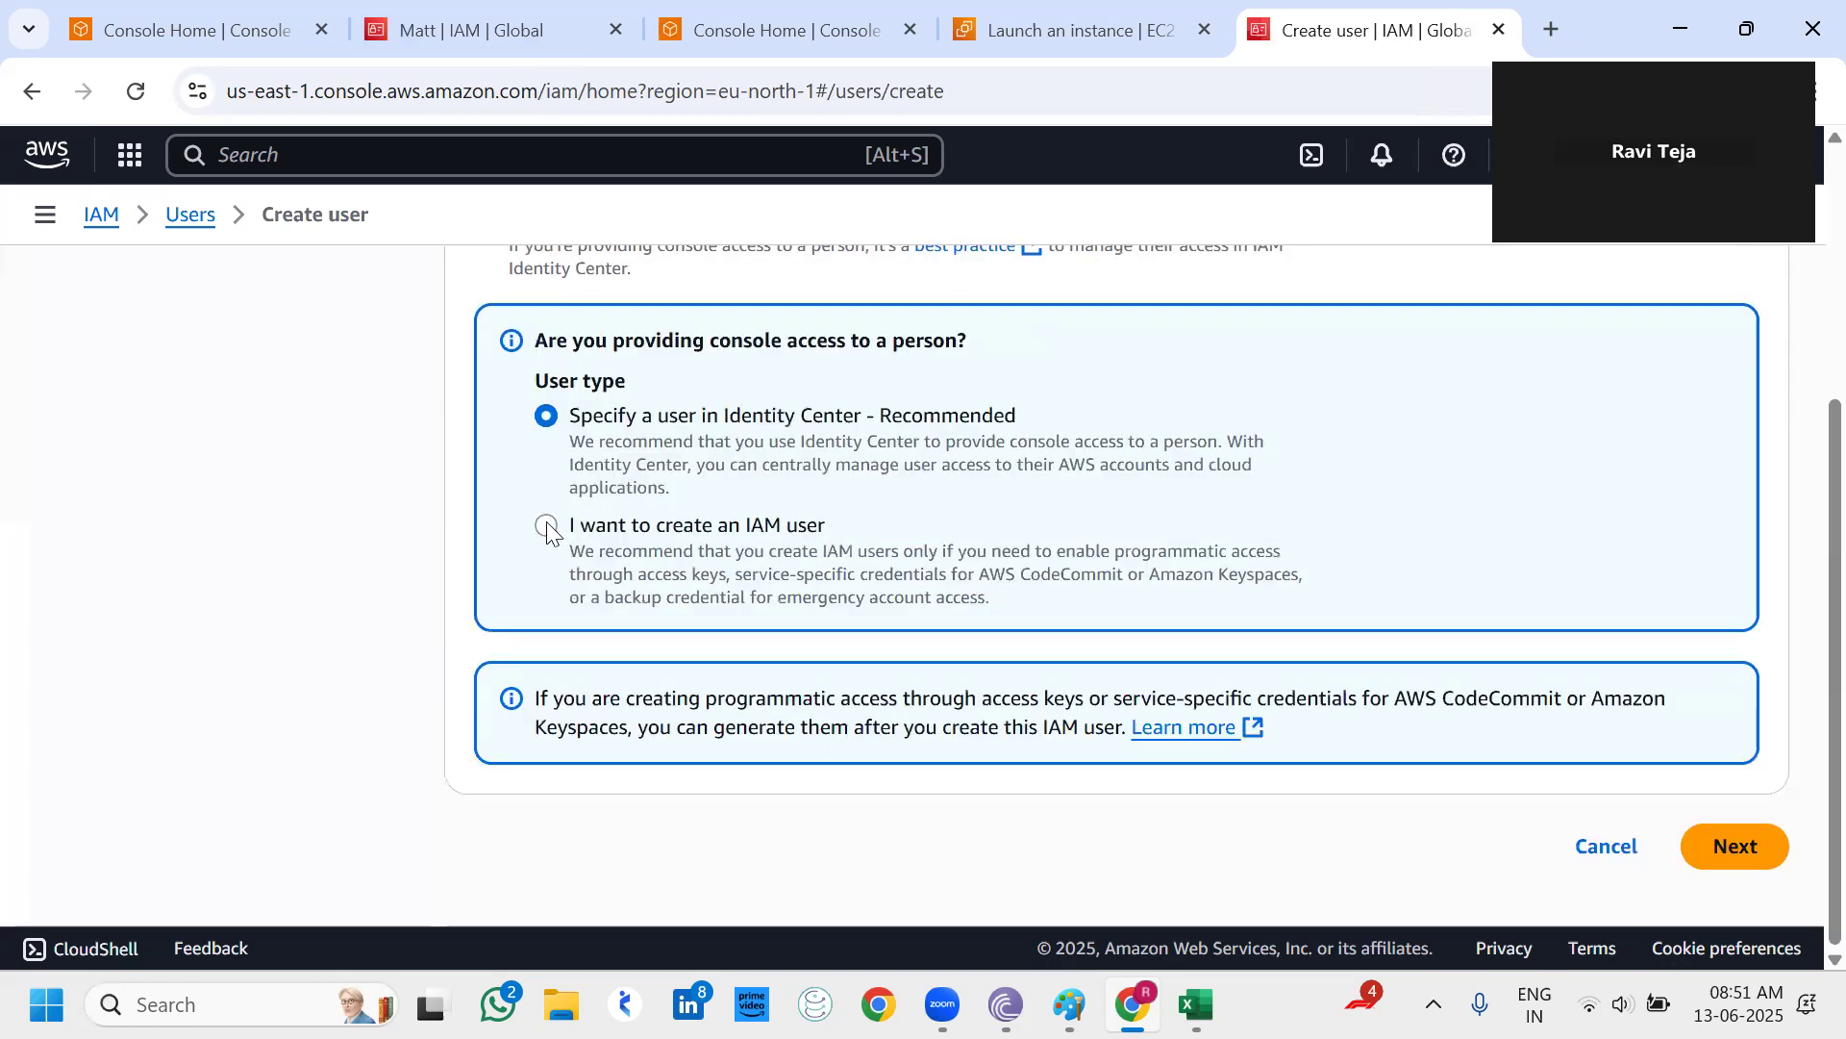
left_click(547, 528)
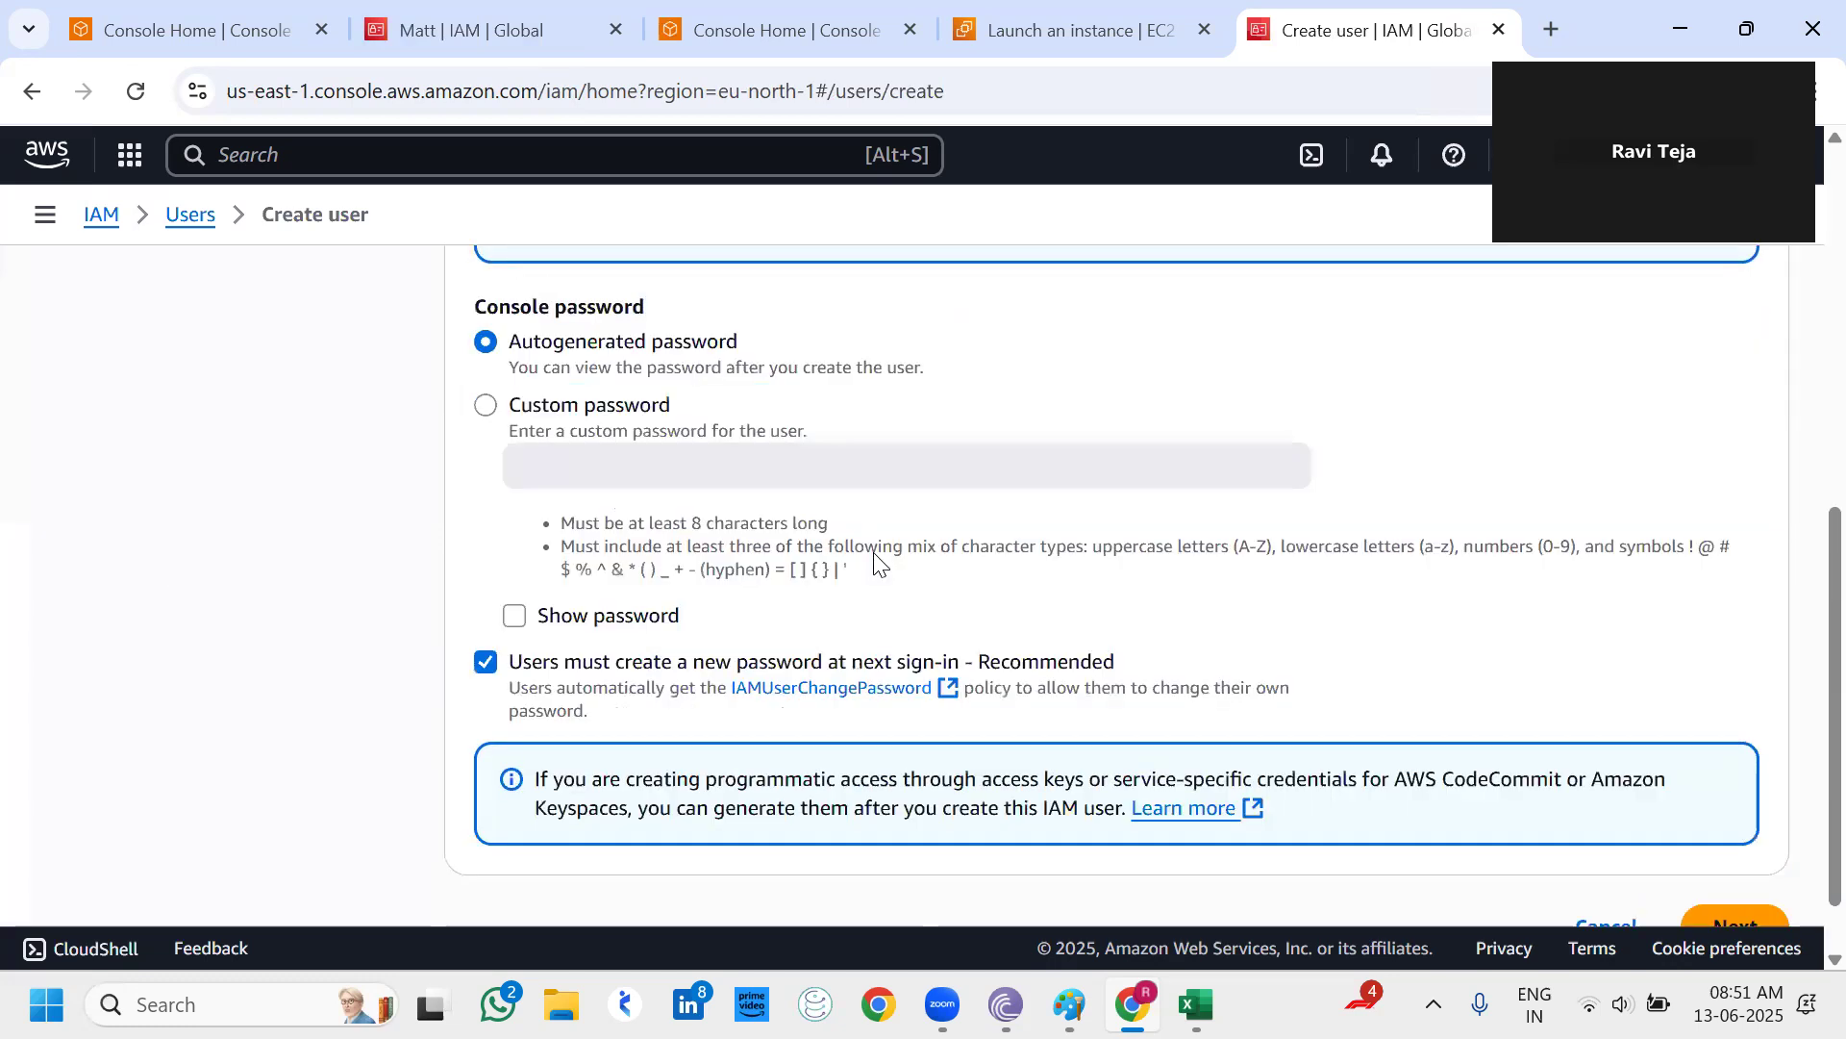
scroll(875, 560, "down", 1)
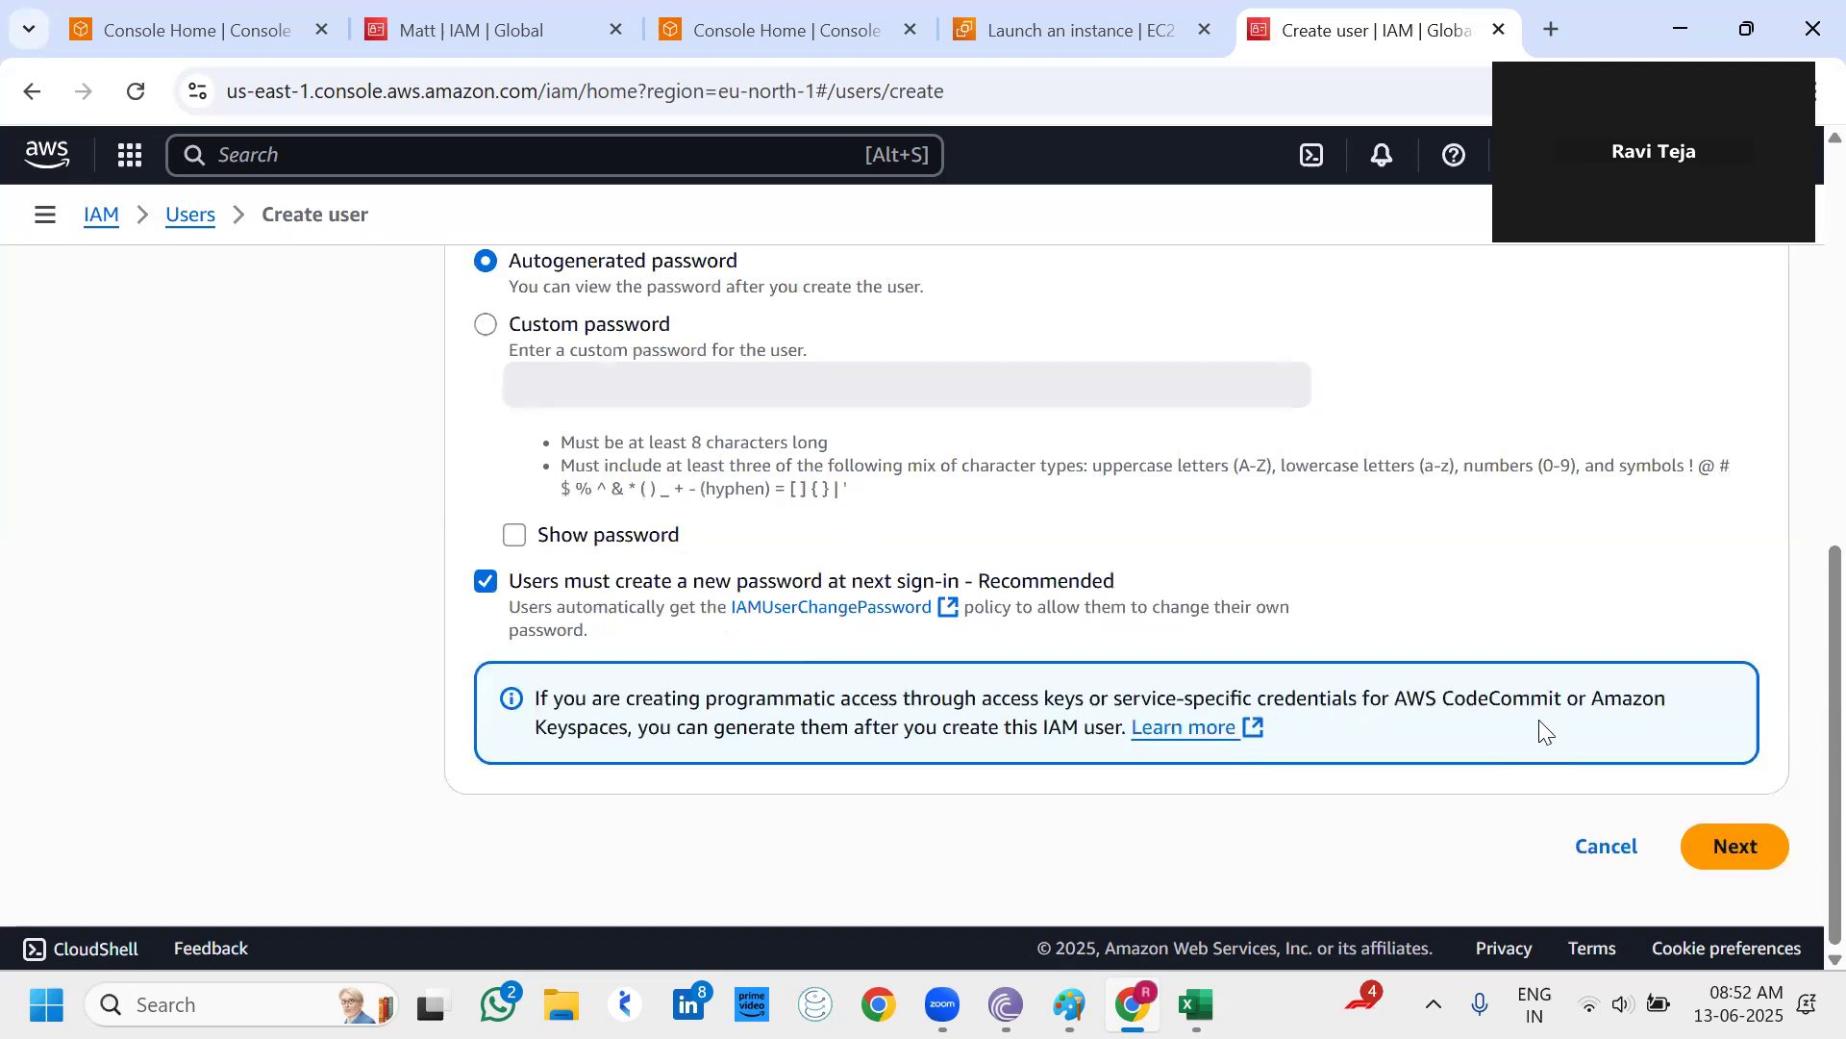
left_click(577, 337)
left_click(534, 375)
type("••••")
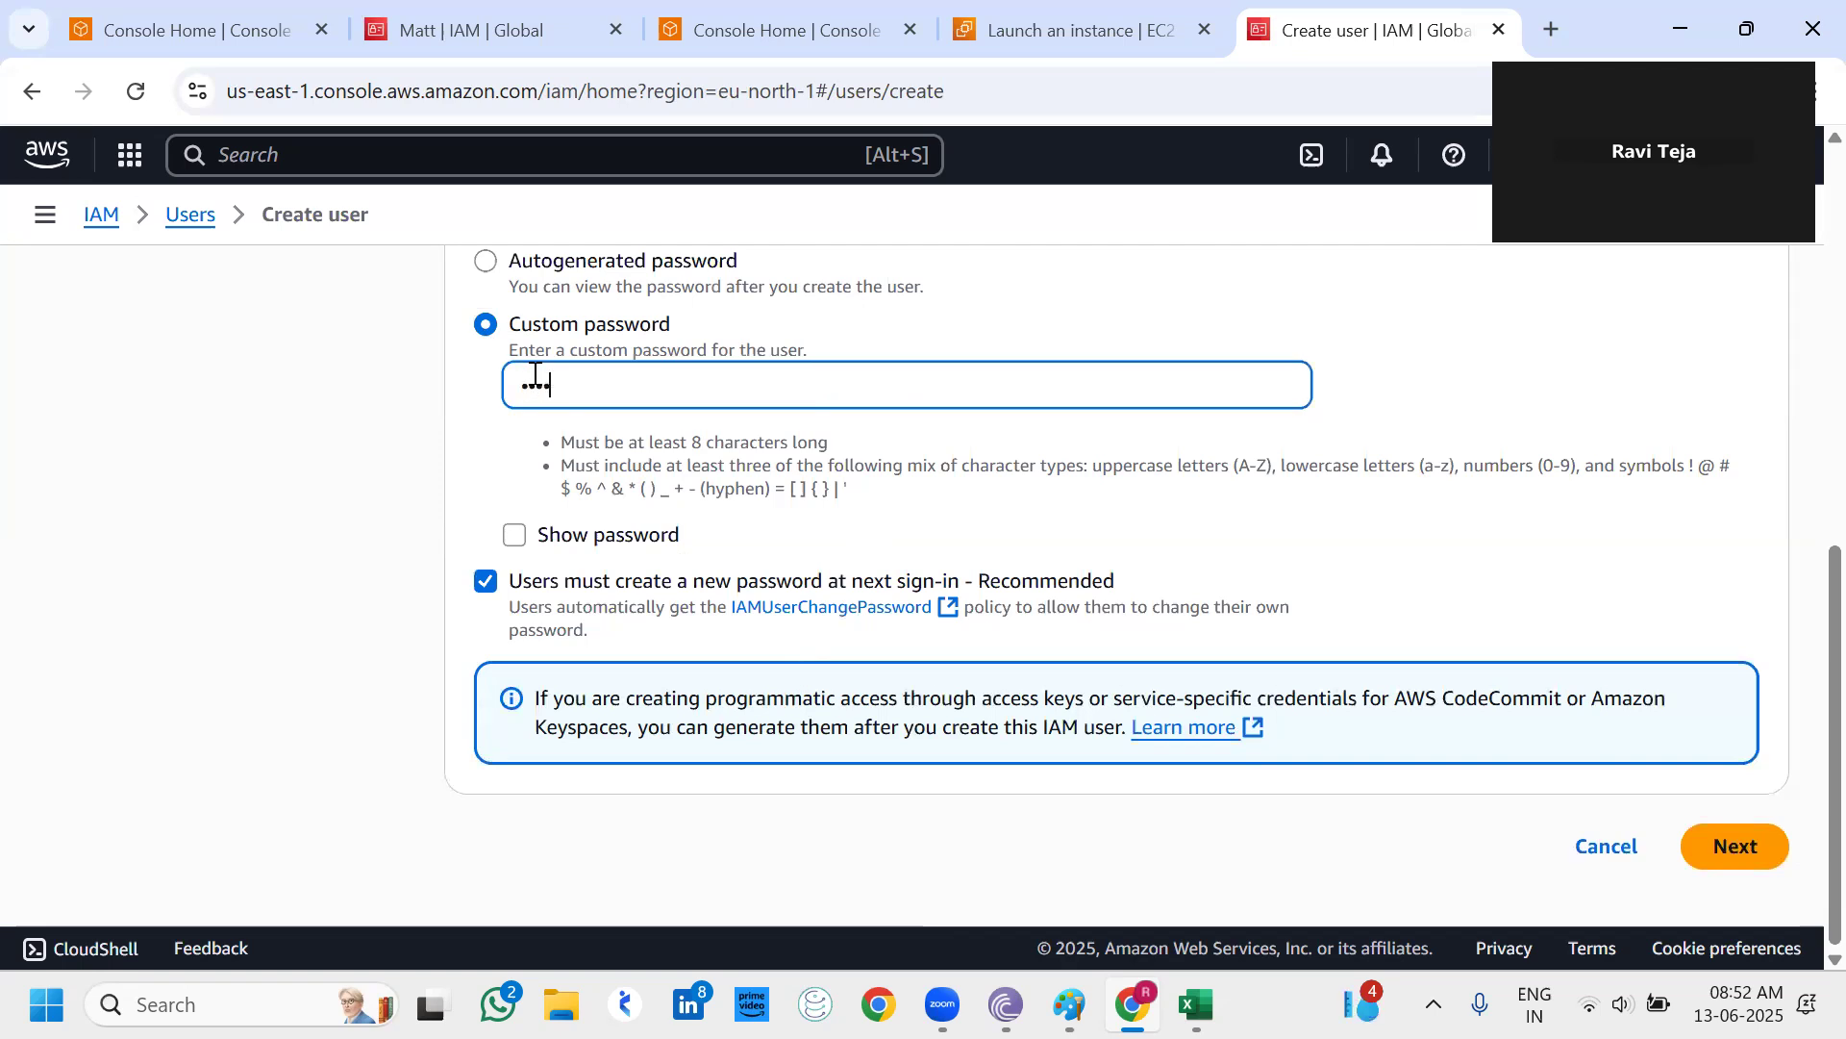
type("•••••")
left_click(1719, 848)
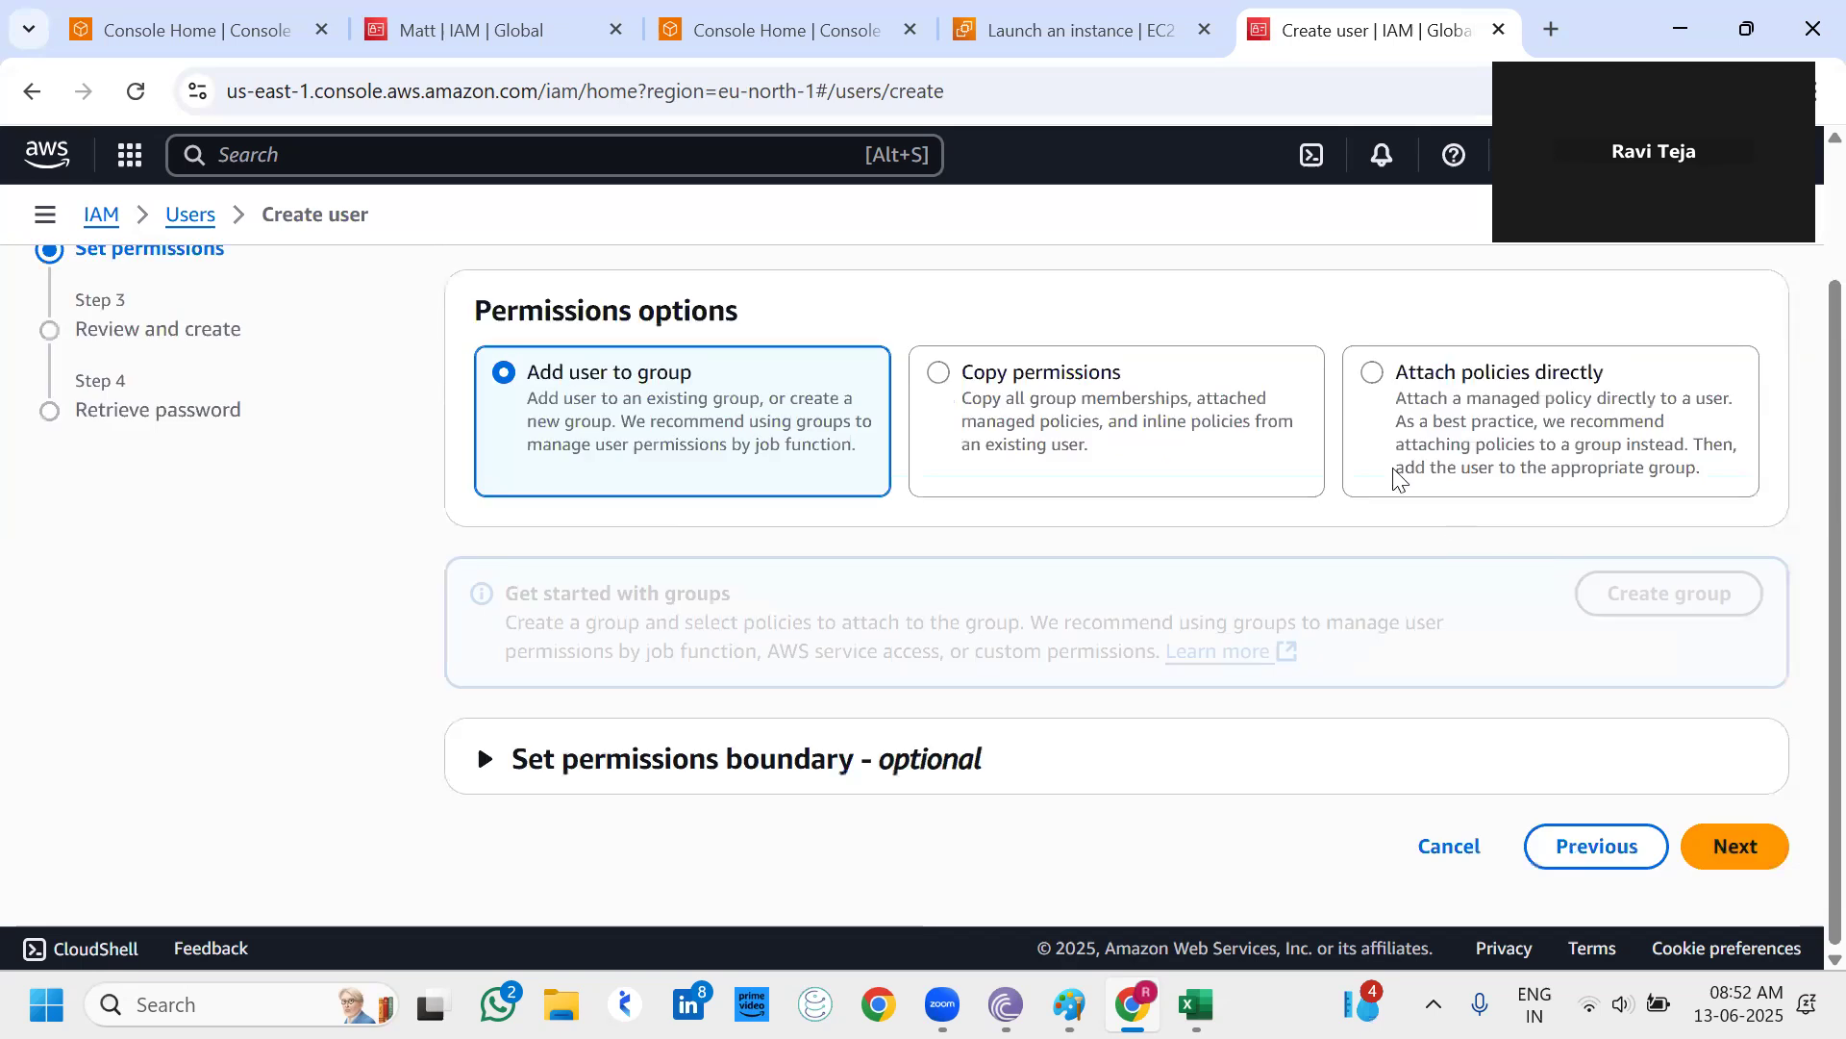
Choose to attach policies directly, search the policies for Lambda and select AWSLambda_FullAccess.
left_click(1376, 381)
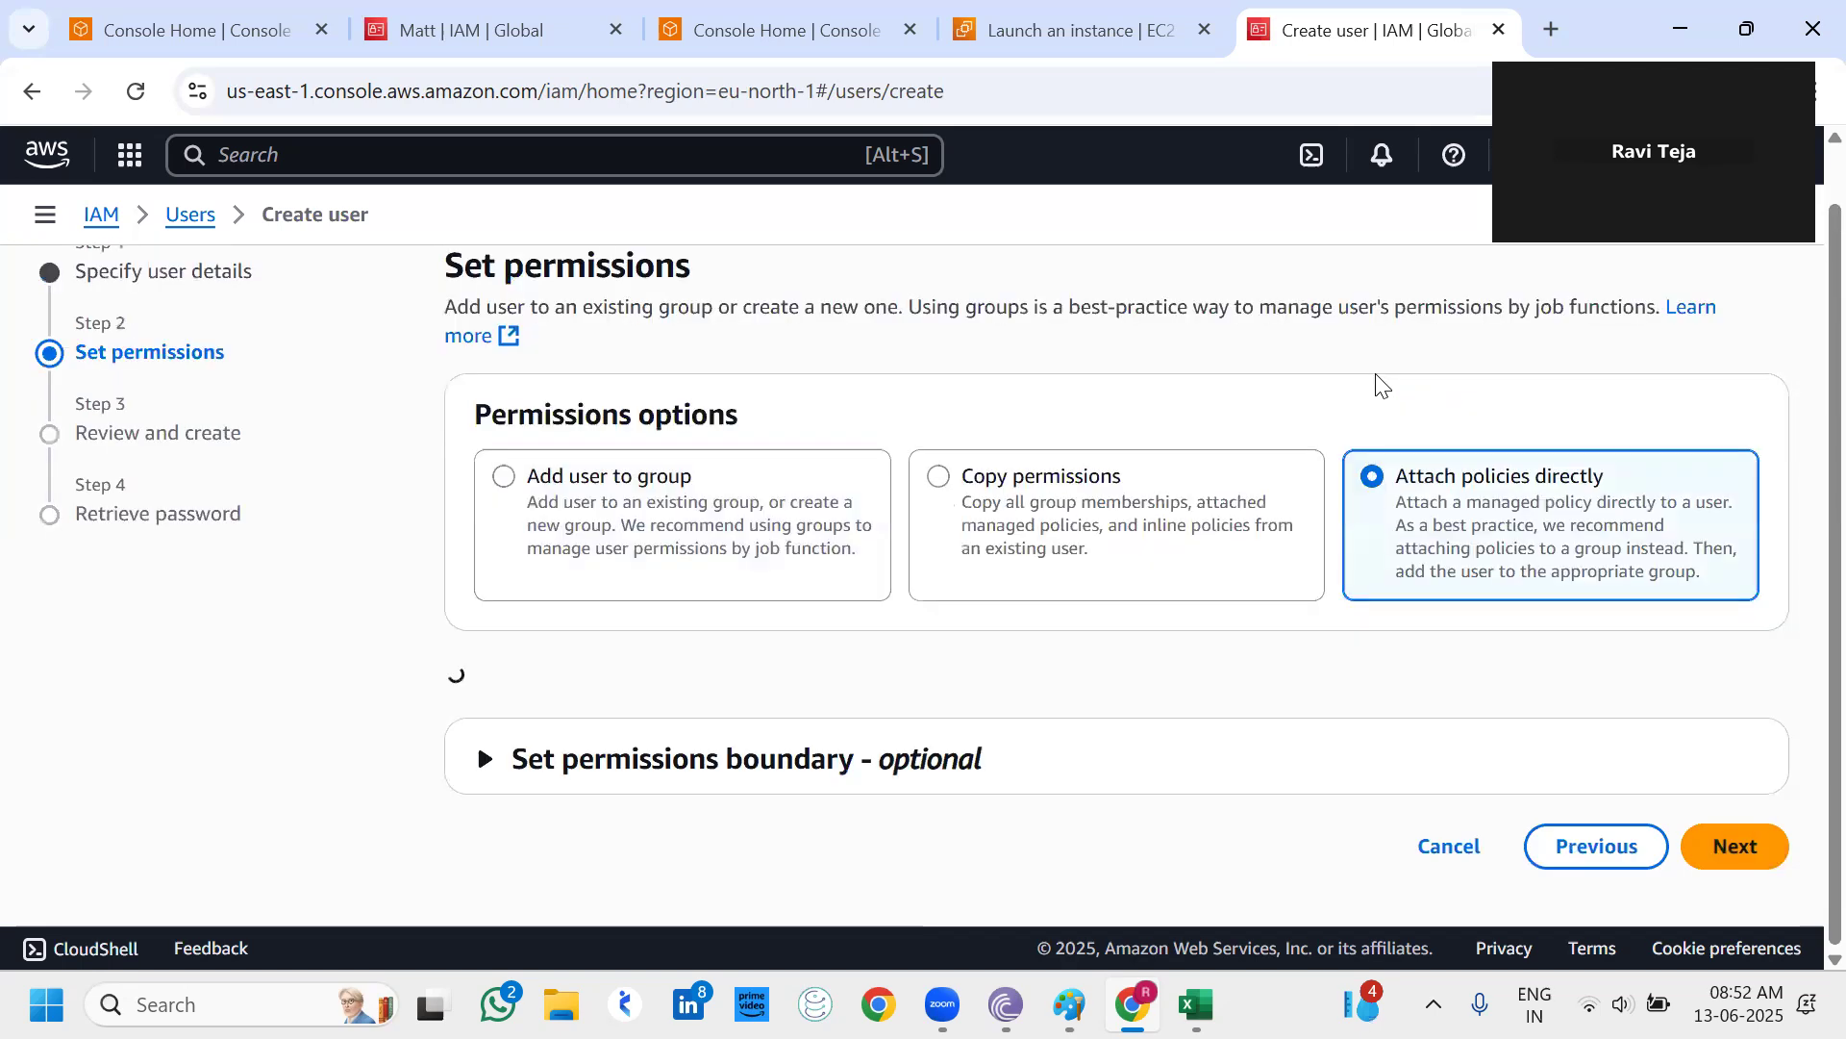
scroll(894, 519, "down", 3)
left_click_drag(940, 561, 1170, 534)
left_click(765, 498)
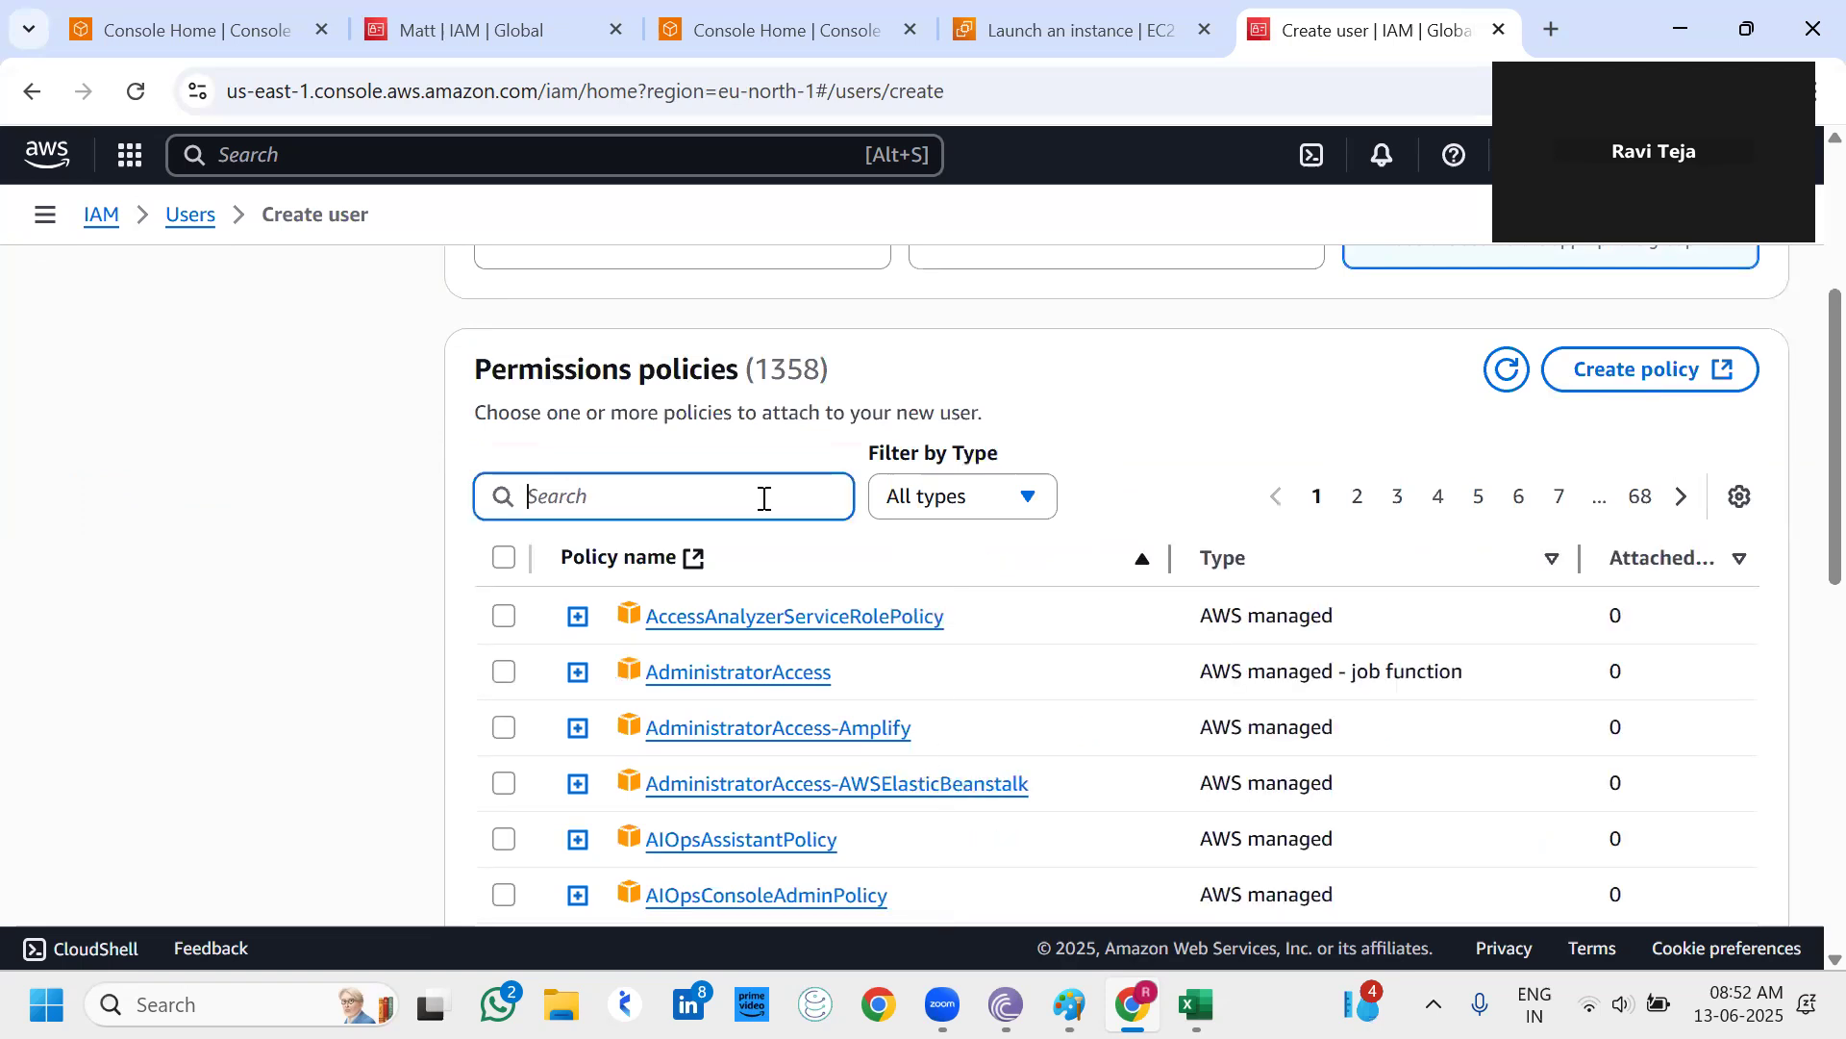
type("Lambda")
scroll(643, 561, "down", 3)
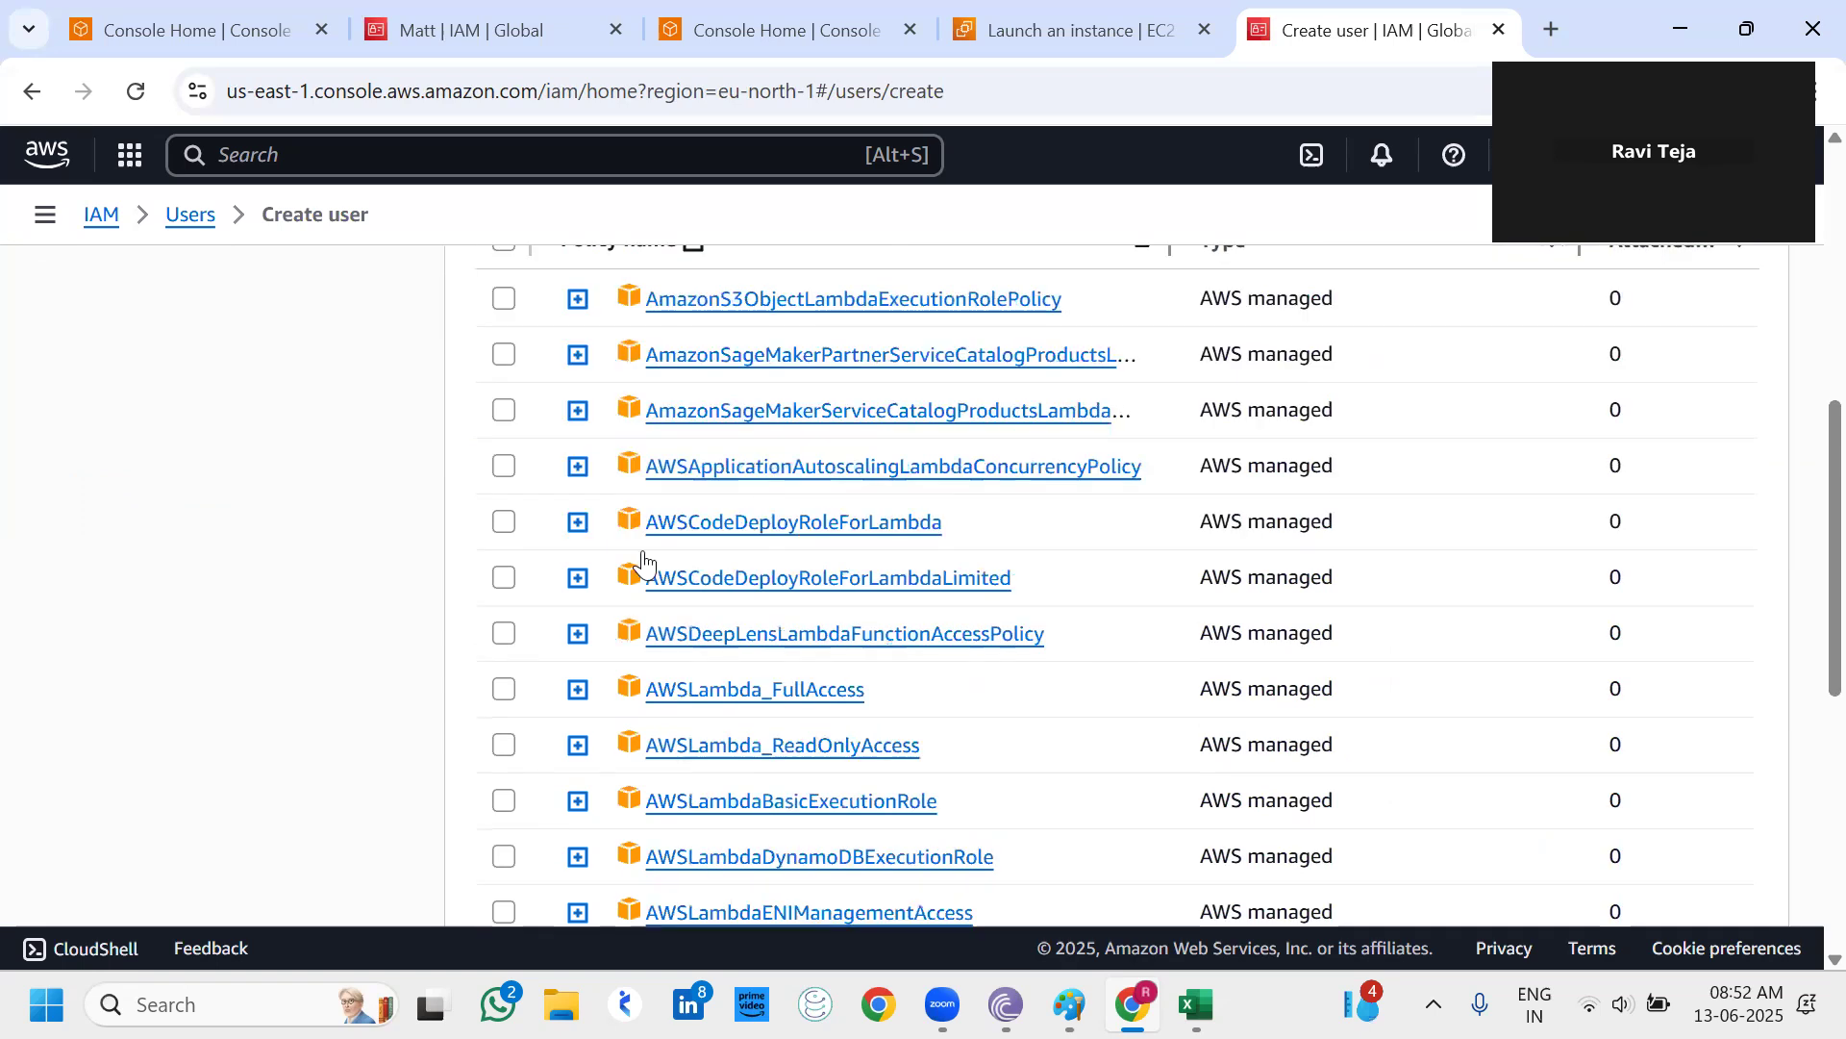
scroll(643, 561, "down", 2)
left_click(505, 536)
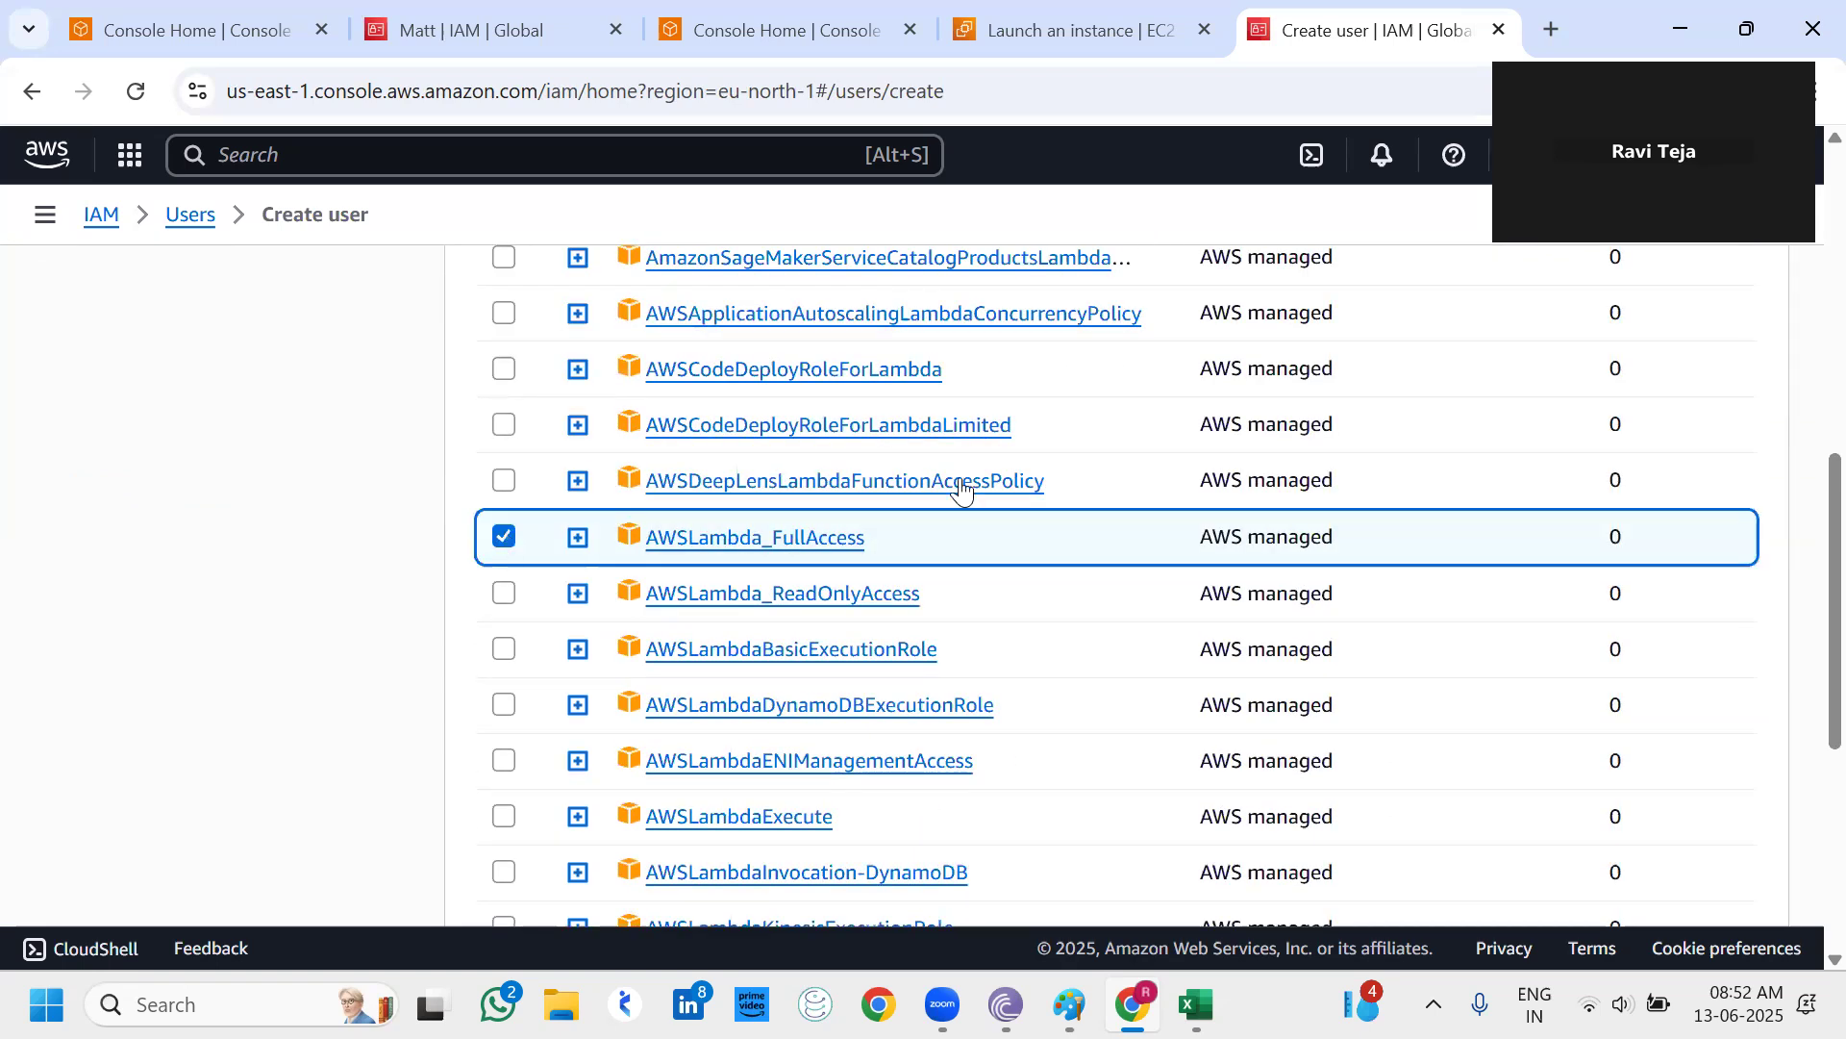
Replace the policy search with RDS and also select AmazonRDSDataFullAccess for the user.
scroll(962, 490, "up", 5)
scroll(792, 498, "up", 3)
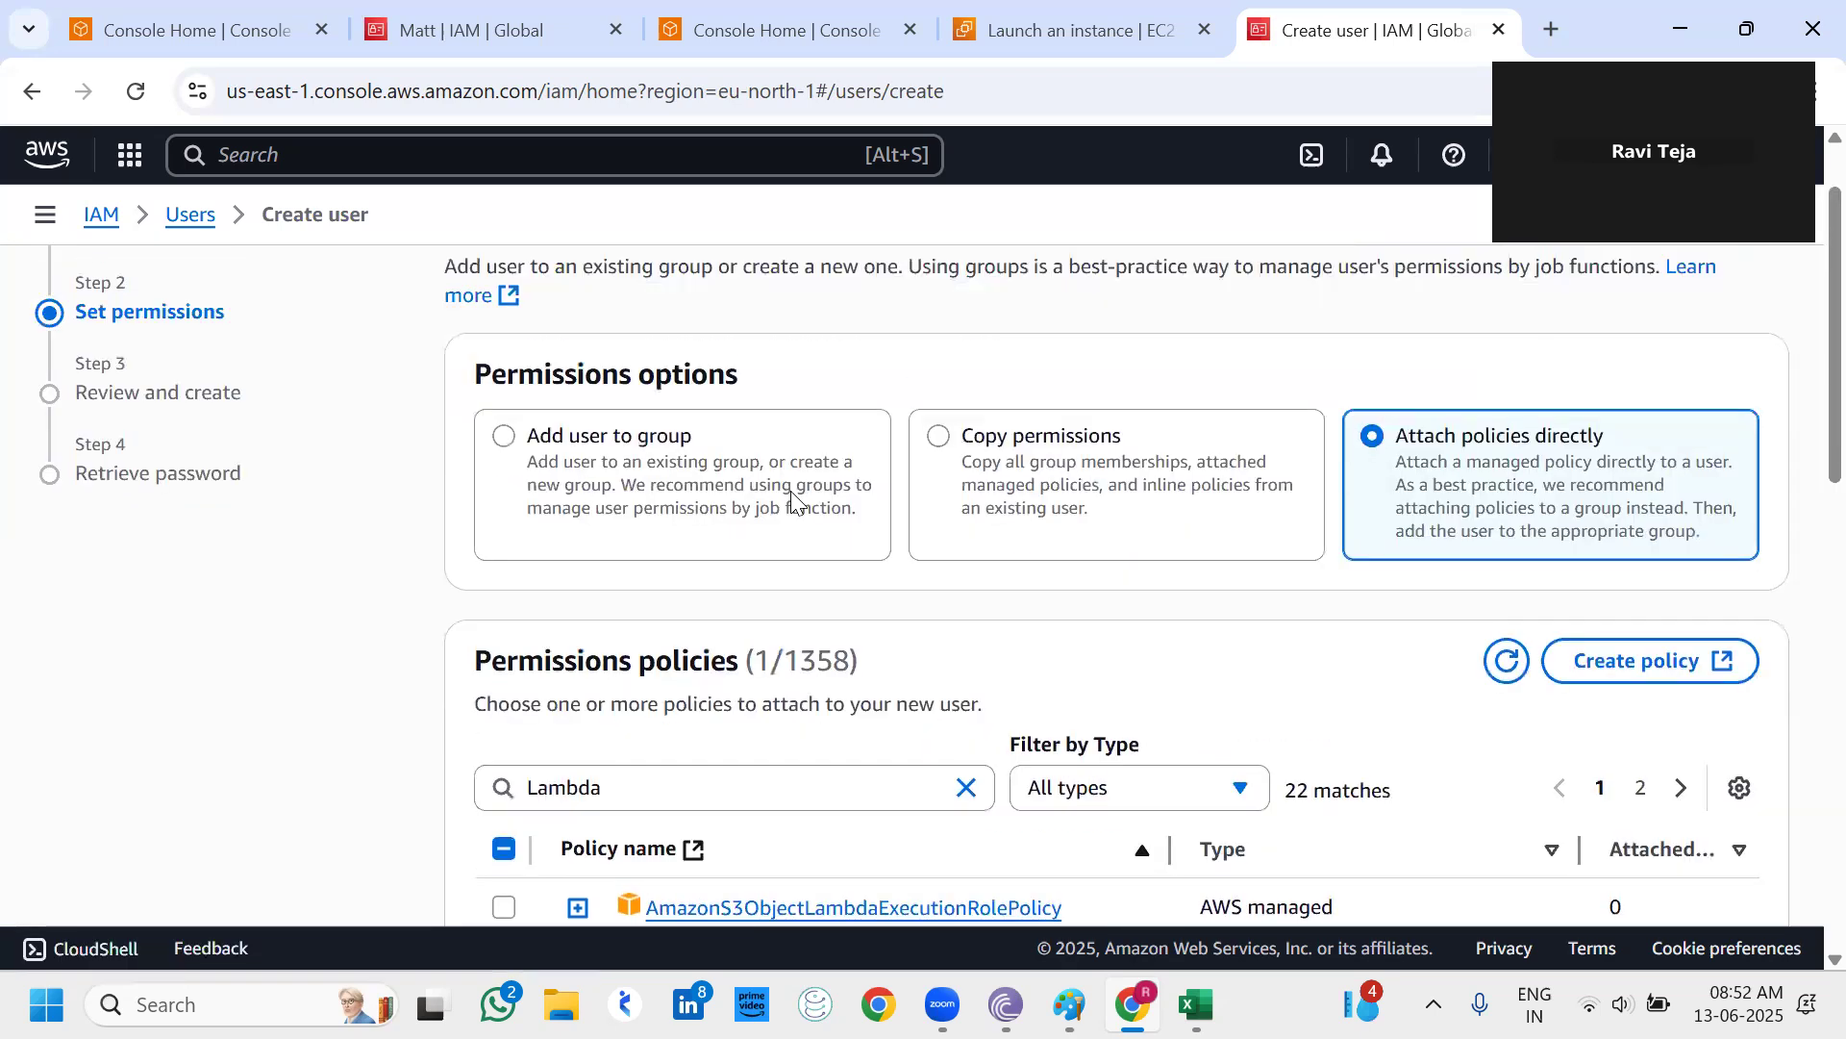
scroll(791, 498, "down", 2)
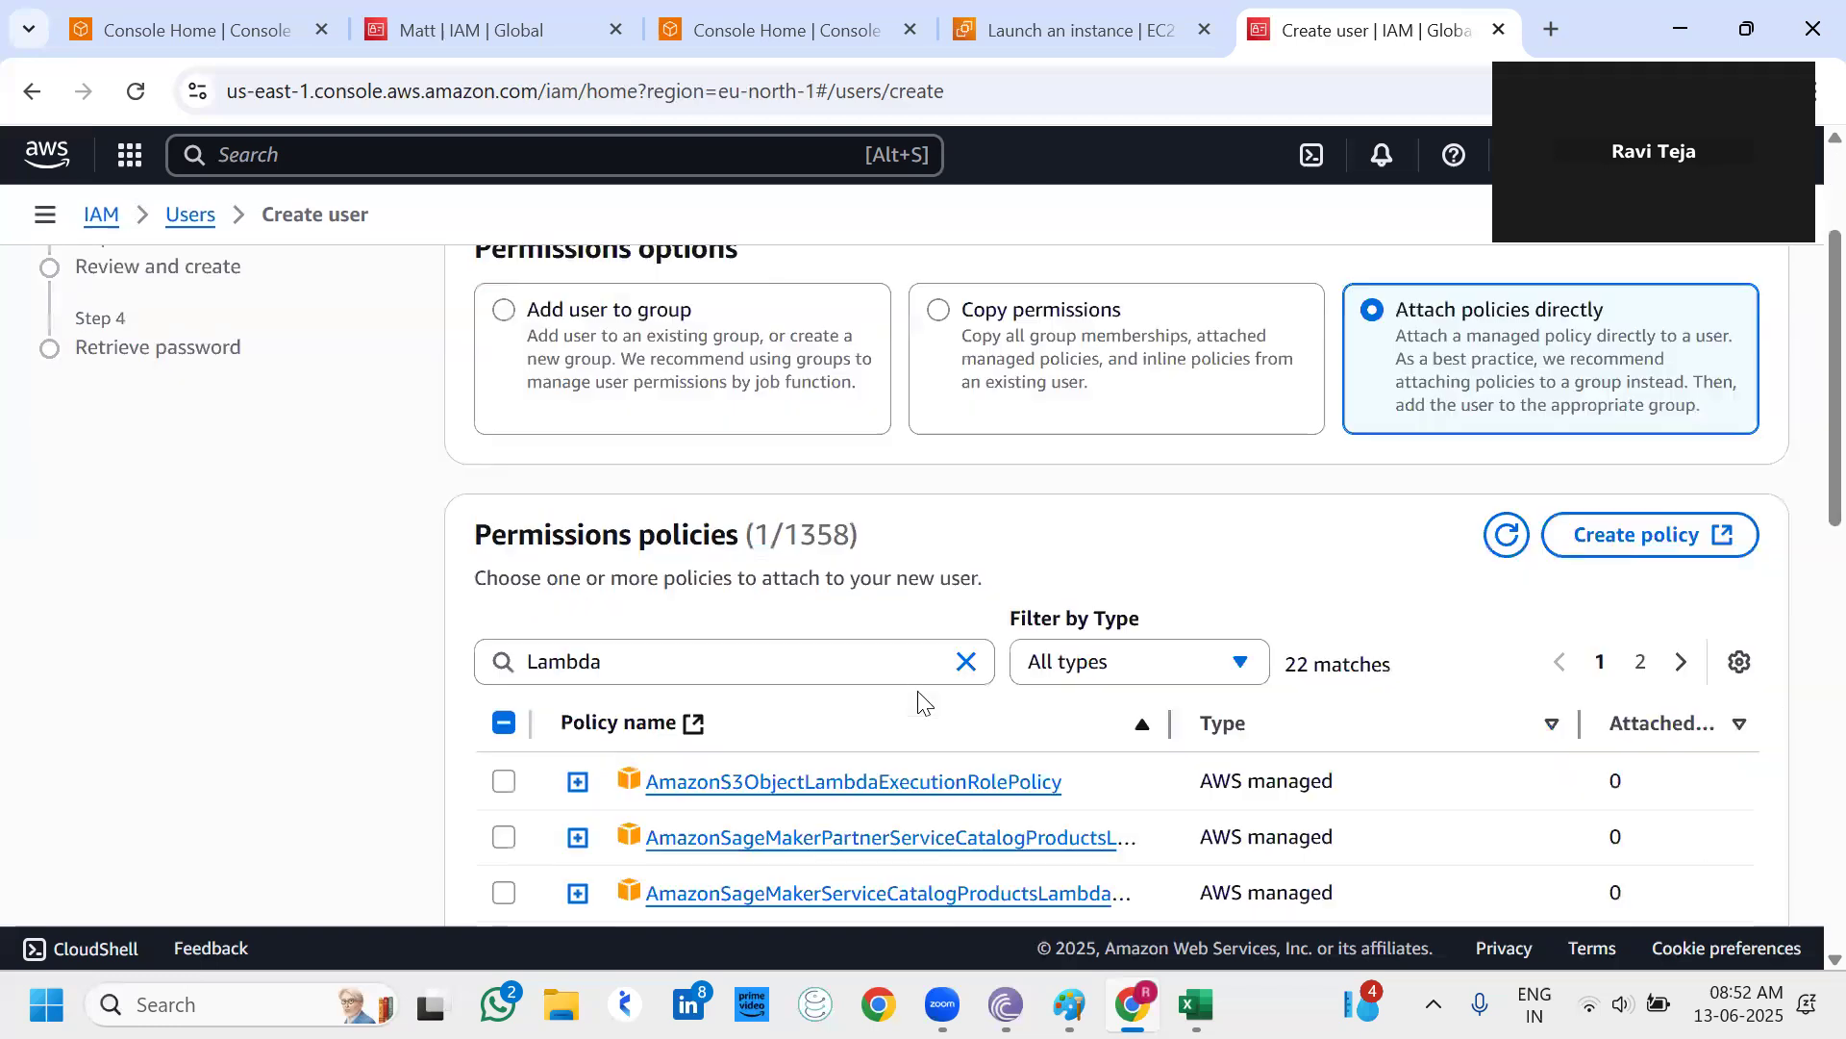
left_click(965, 661)
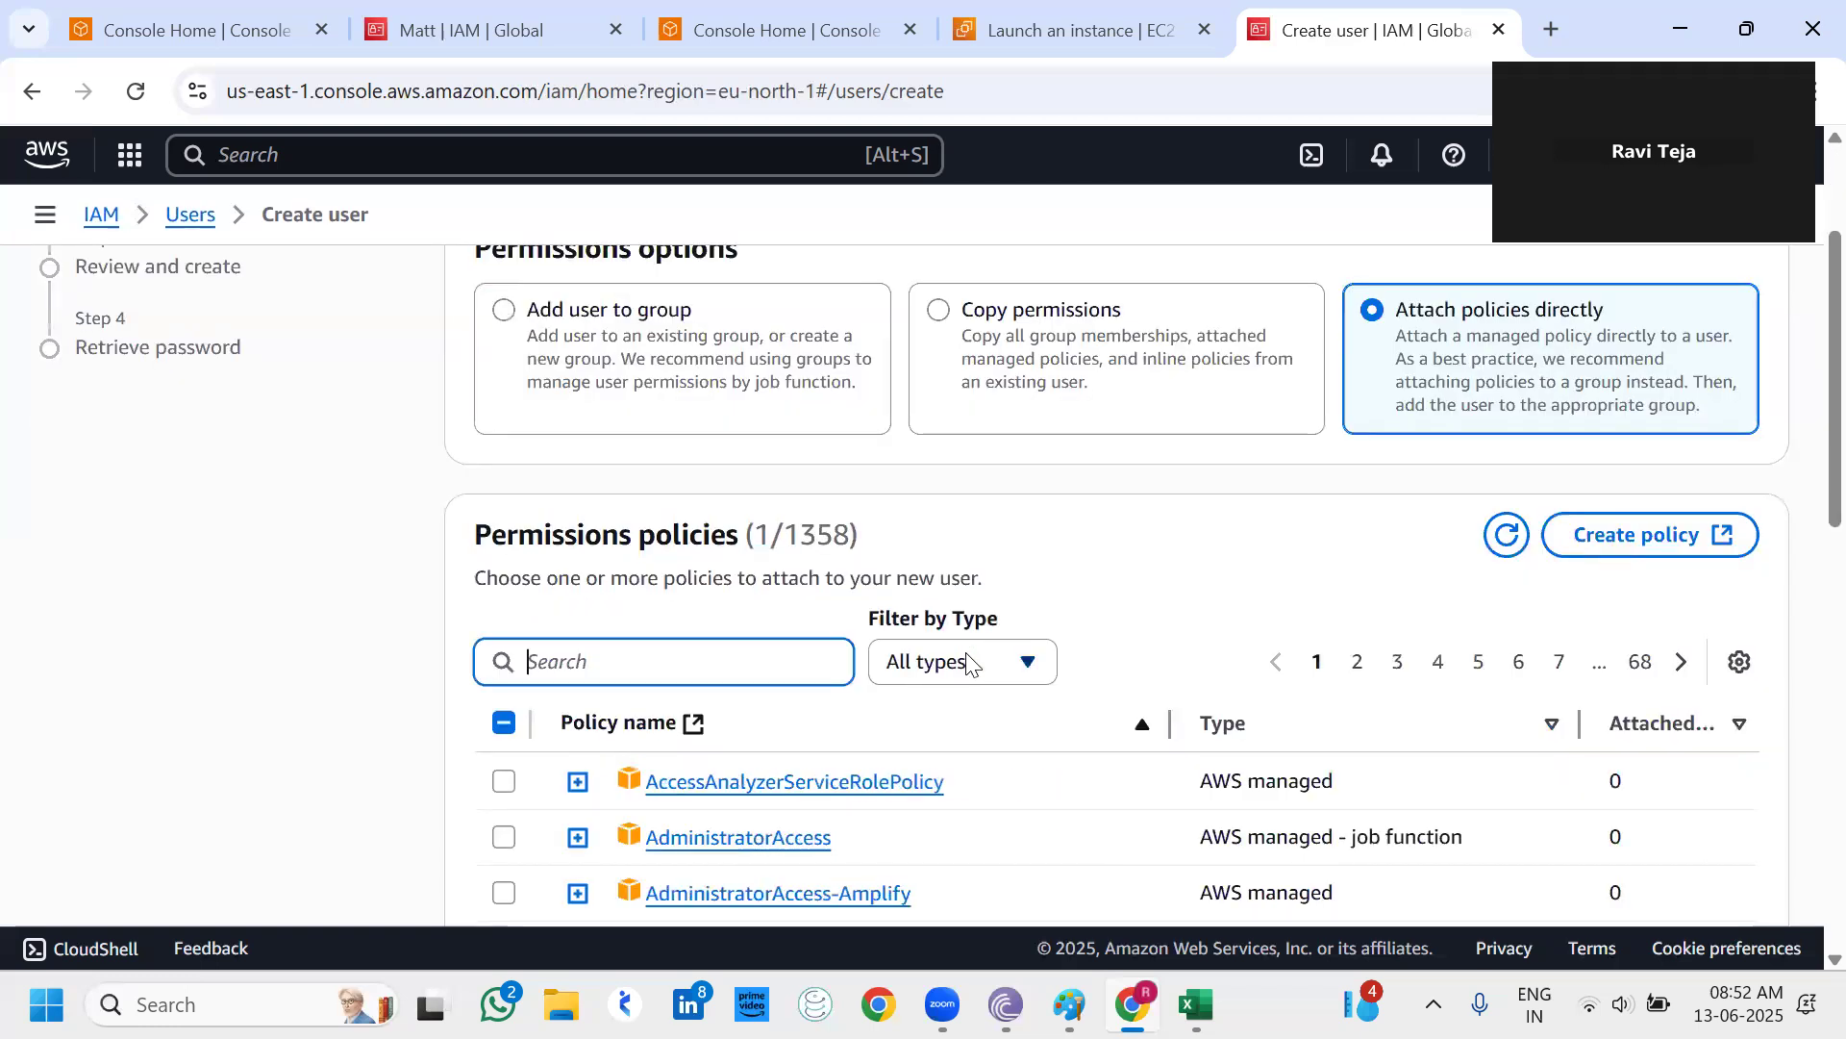
type("RDS")
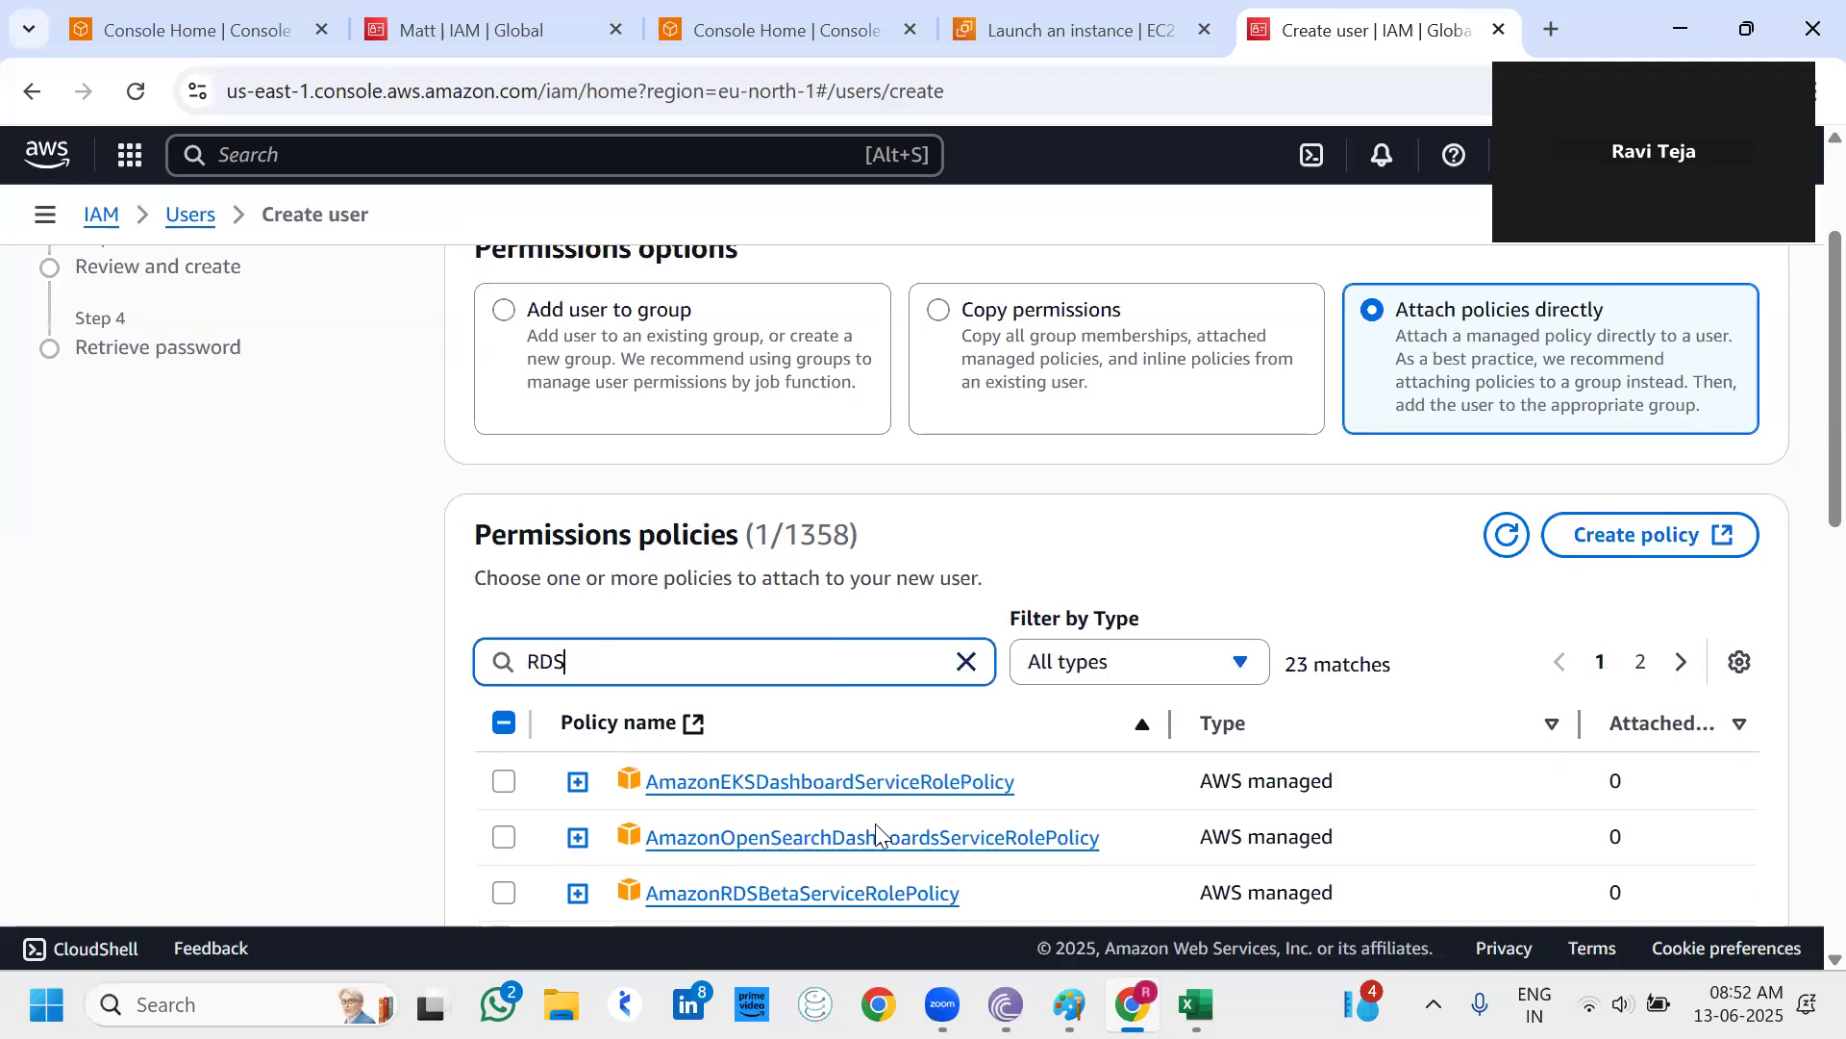
scroll(877, 833, "down", 3)
scroll(824, 647, "down", 3)
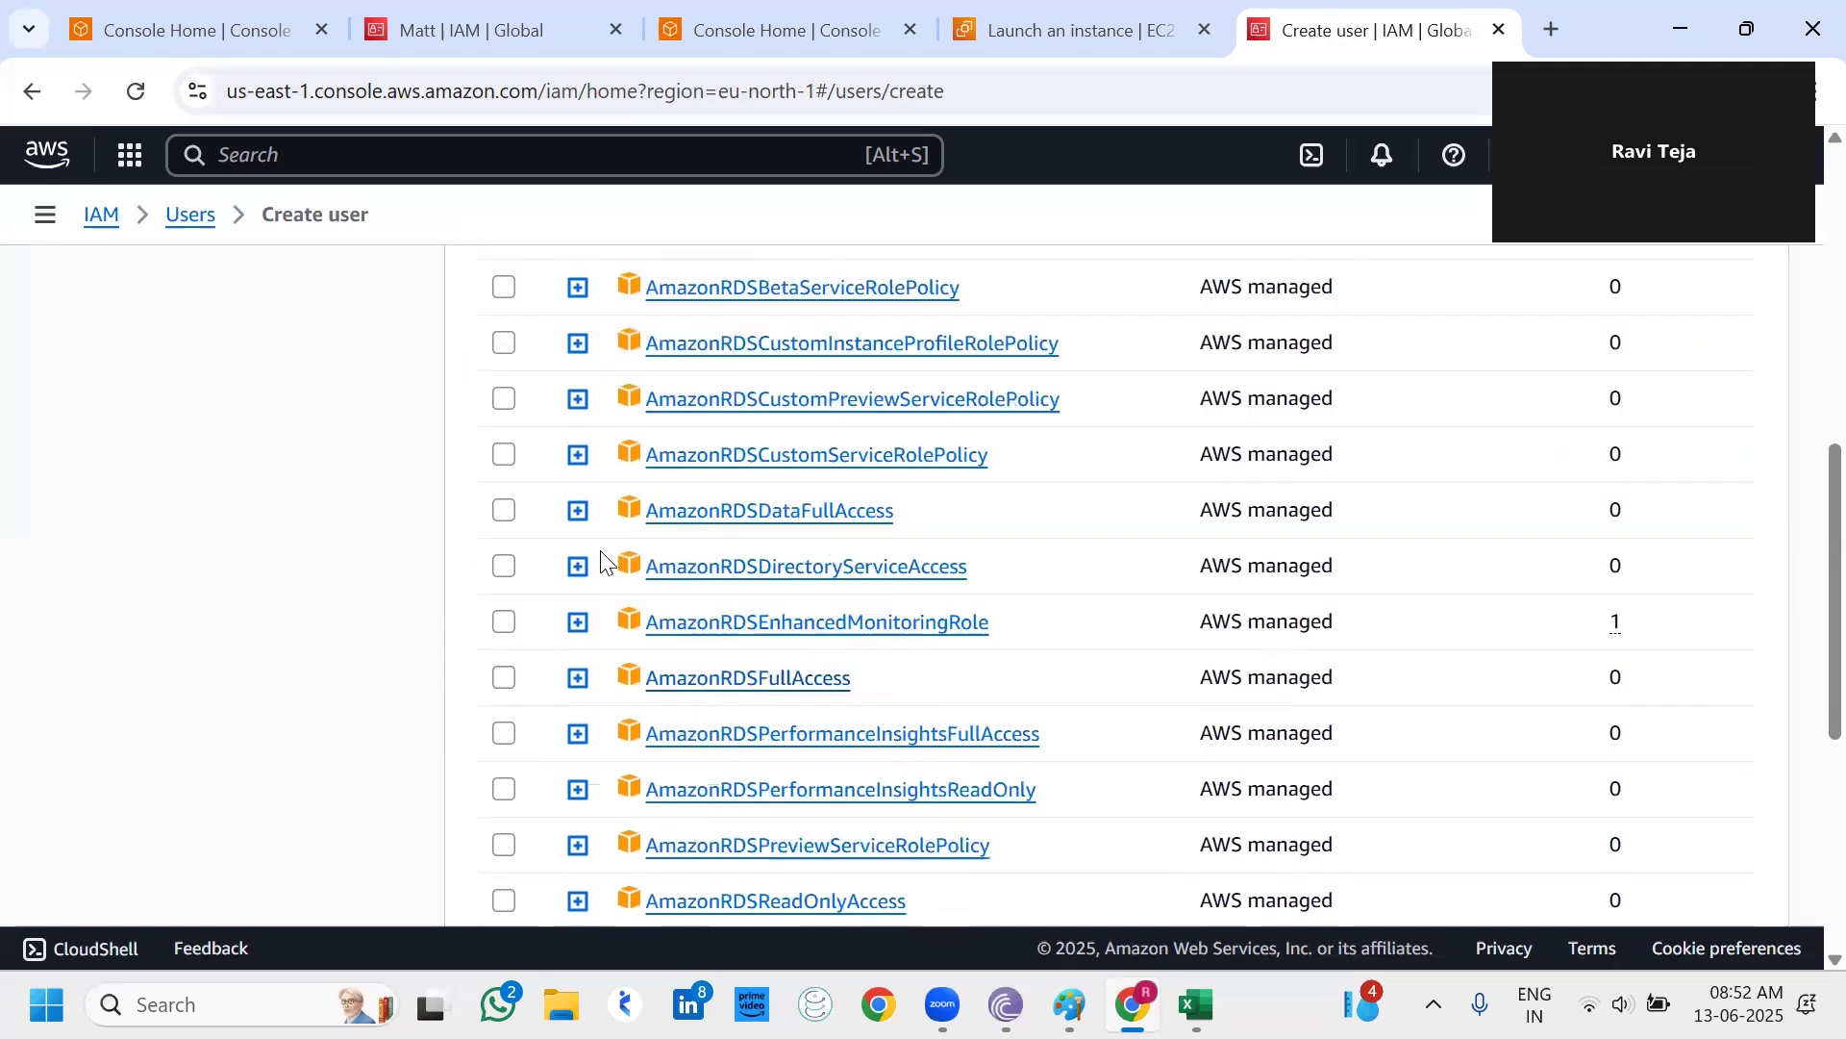
left_click(505, 512)
scroll(1032, 520, "up", 3)
scroll(1043, 481, "up", 1)
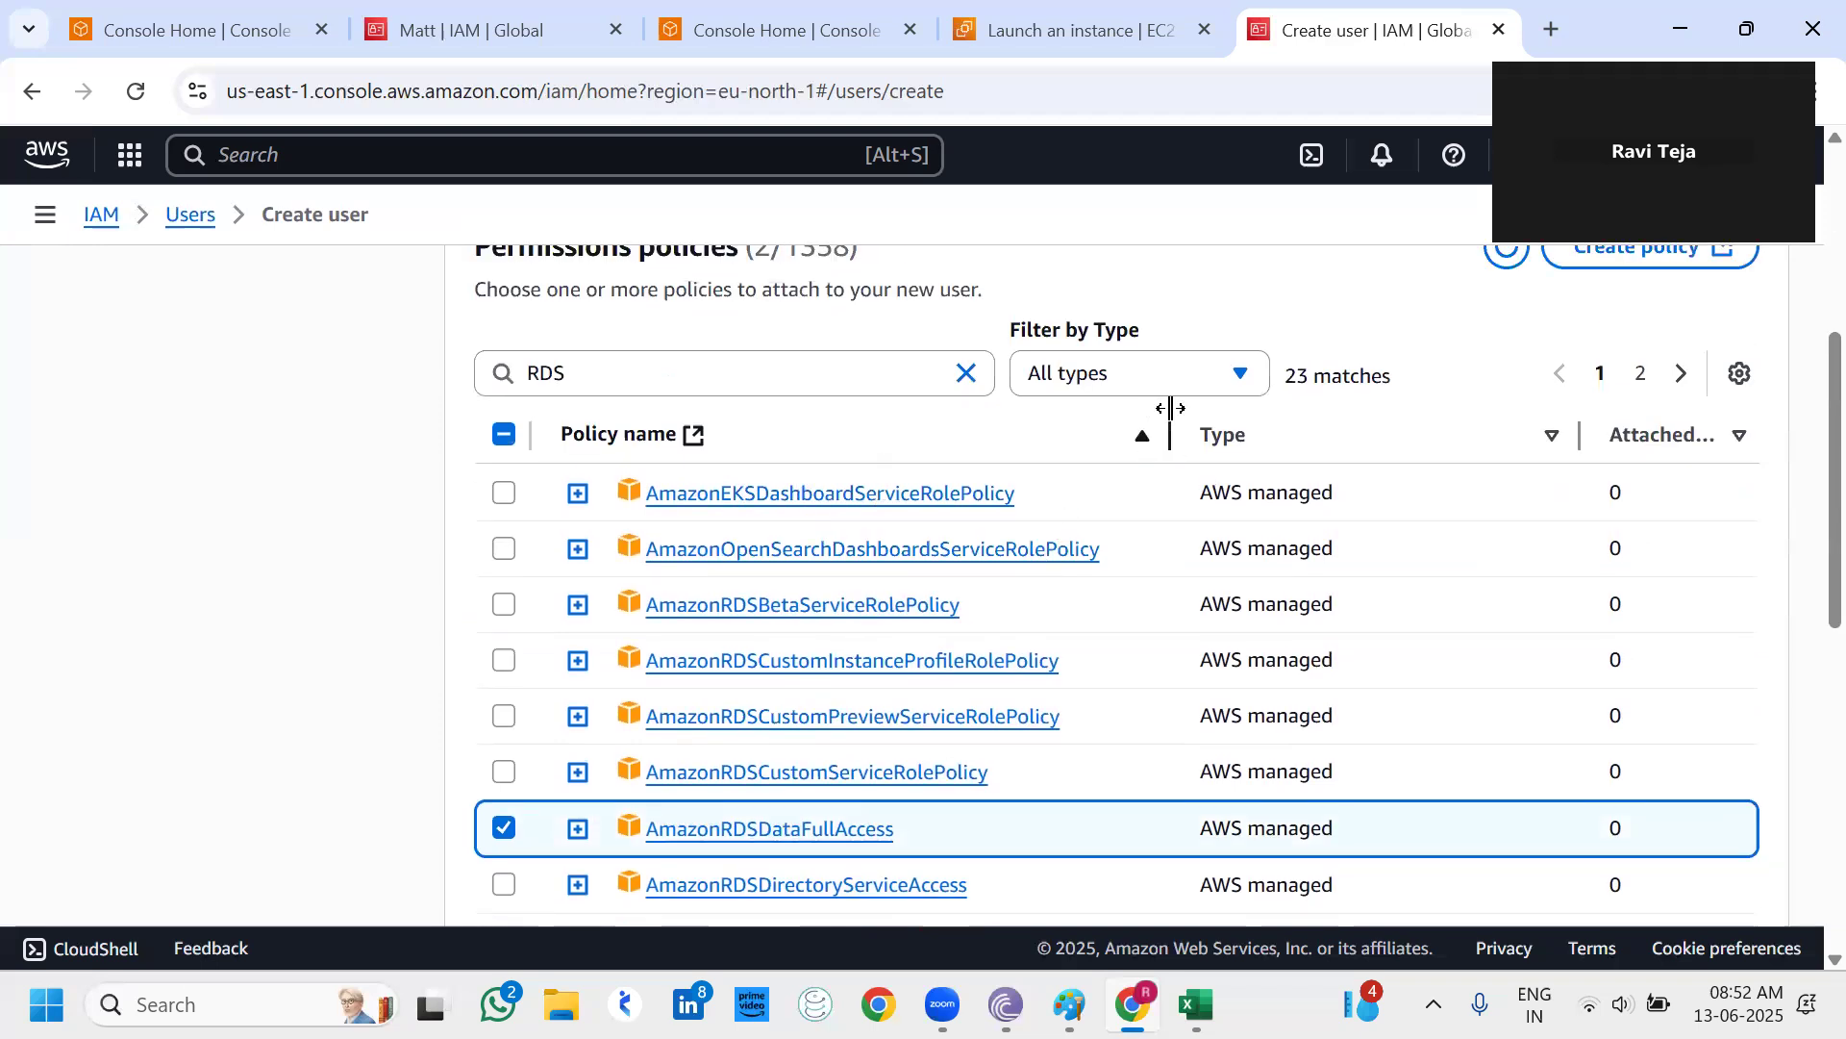
scroll(1170, 414, "up", 2)
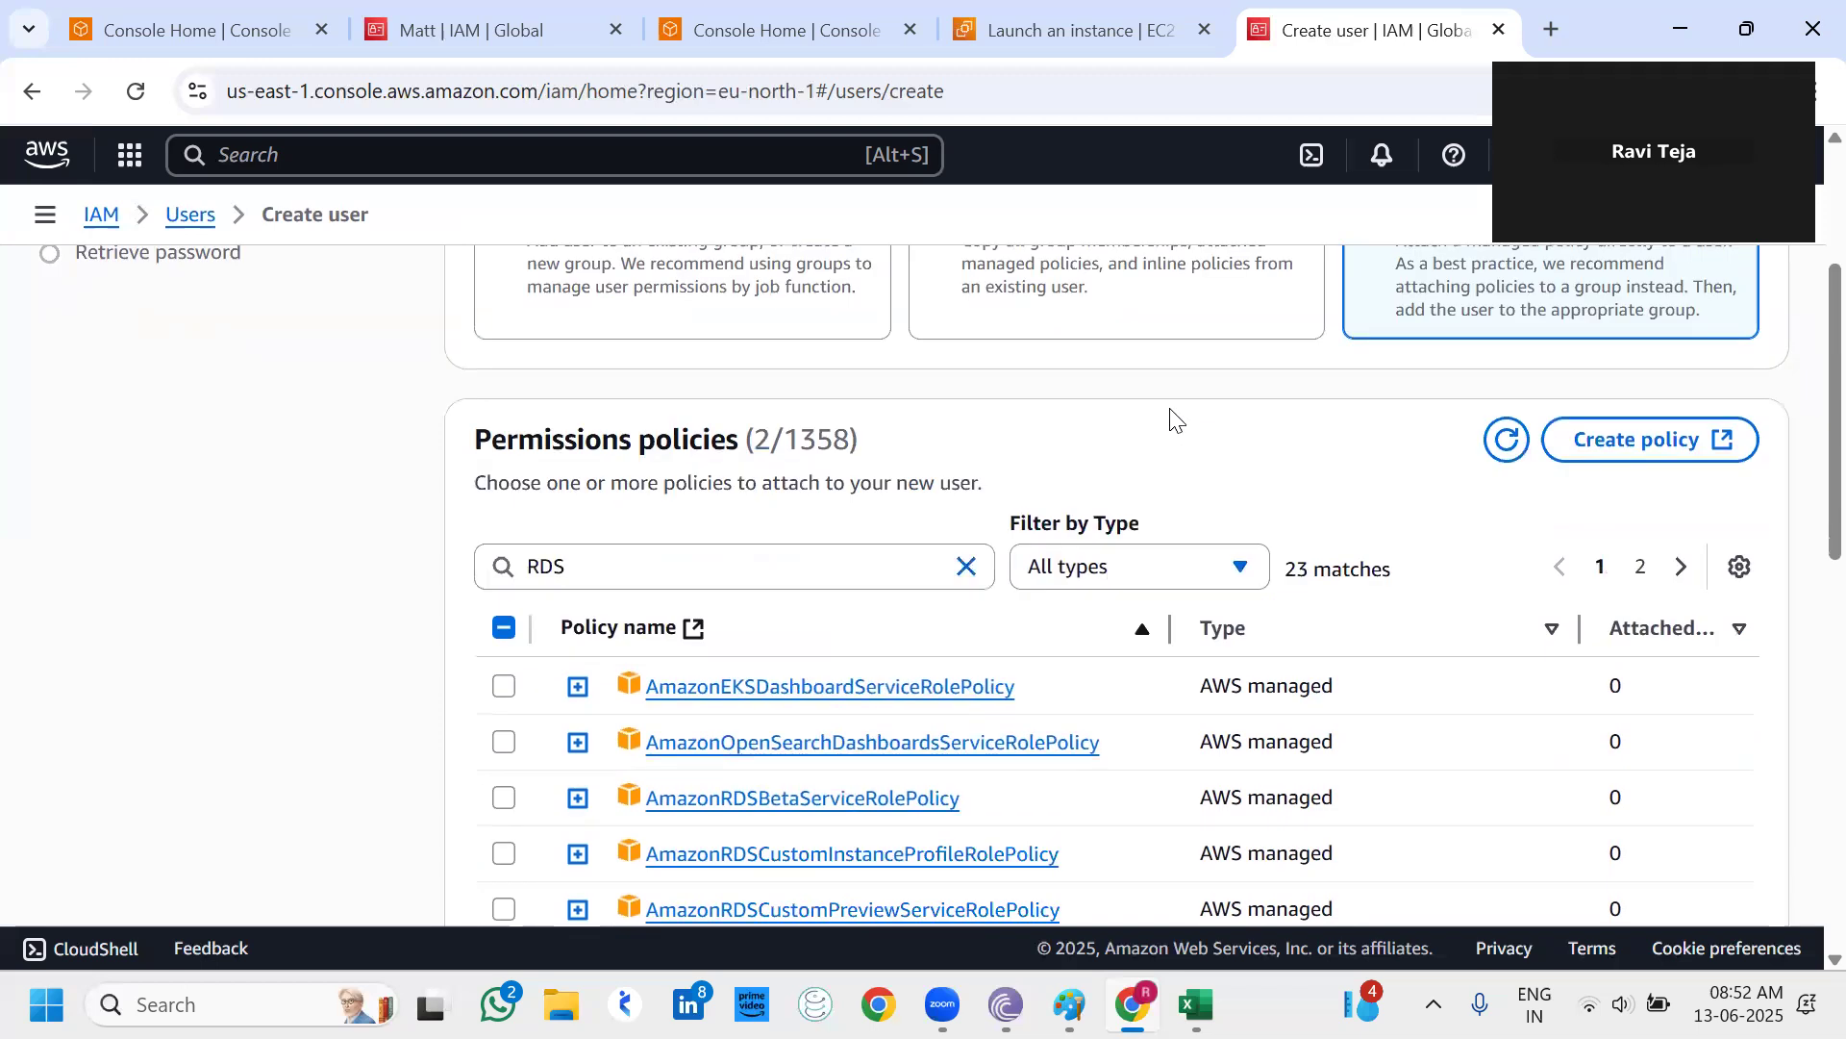
Proceed to the review with the selected Lambda and RDS policies and create the user.
scroll(1173, 420, "down", 2)
scroll(1170, 413, "down", 2)
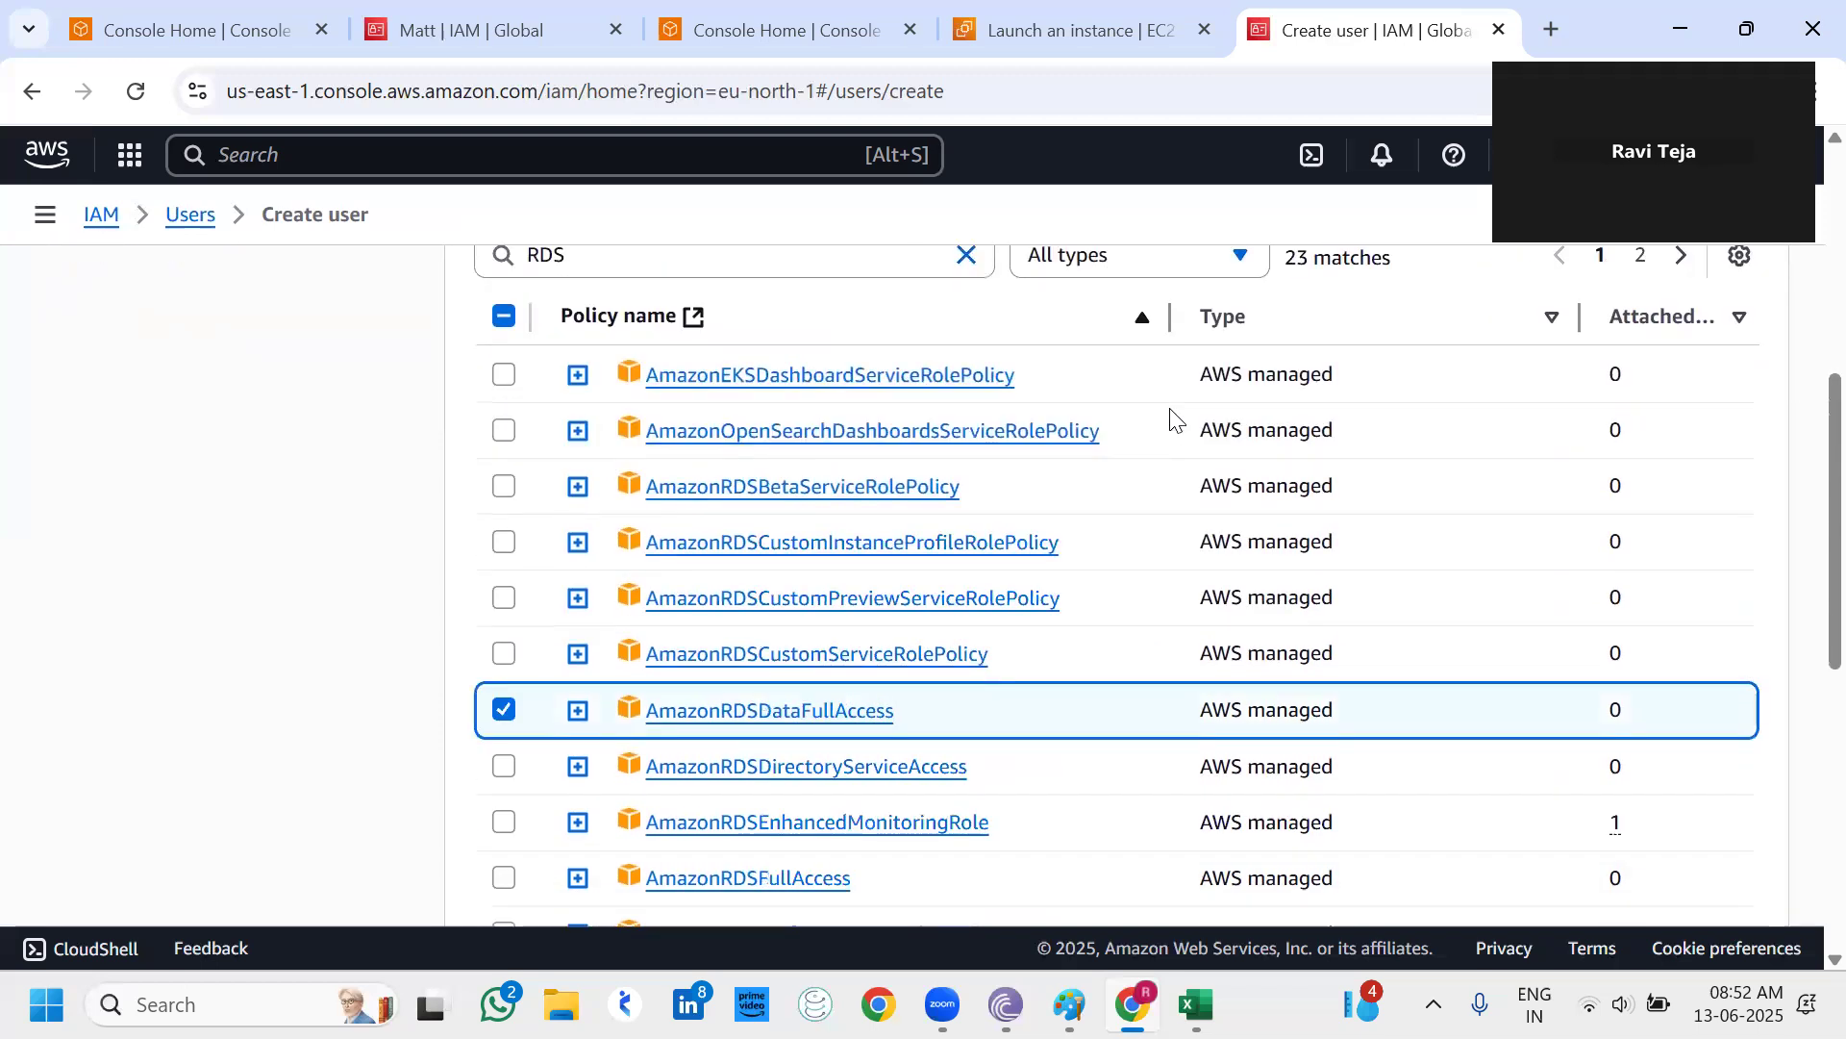
scroll(1170, 414, "down", 1)
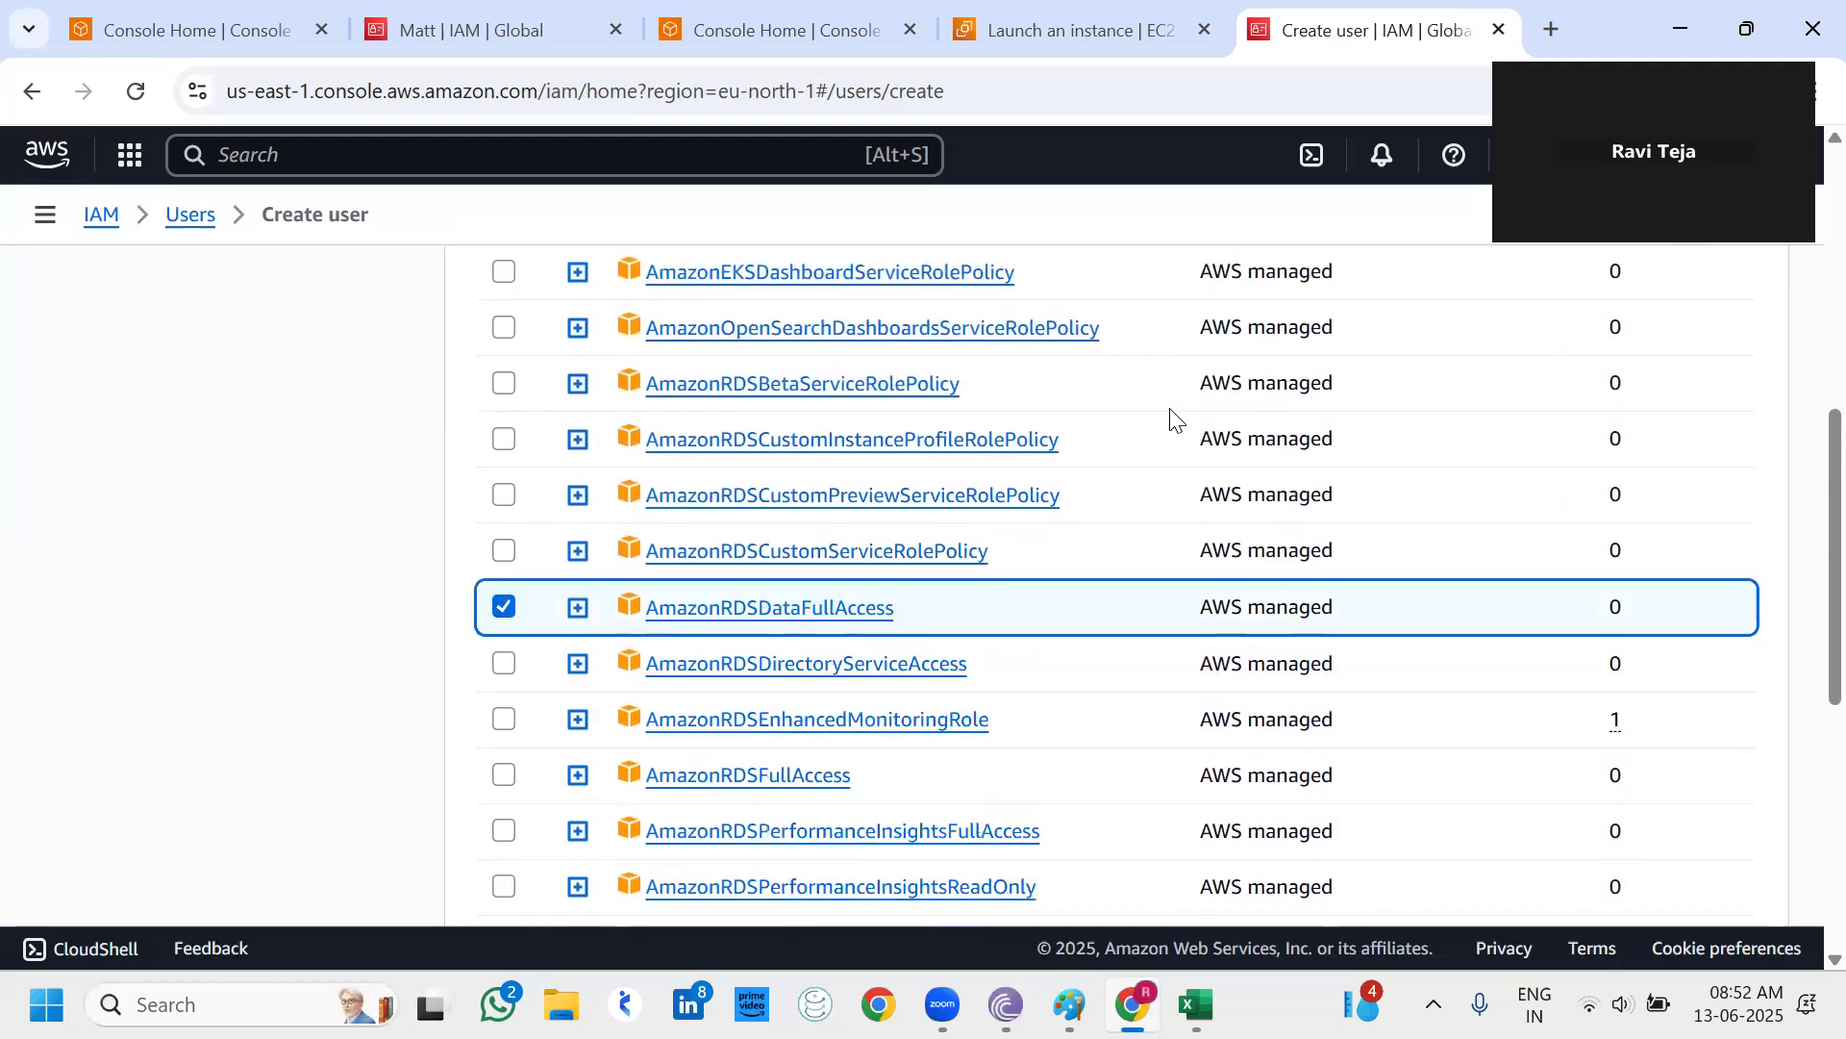
scroll(1170, 413, "down", 4)
scroll(1171, 414, "down", 2)
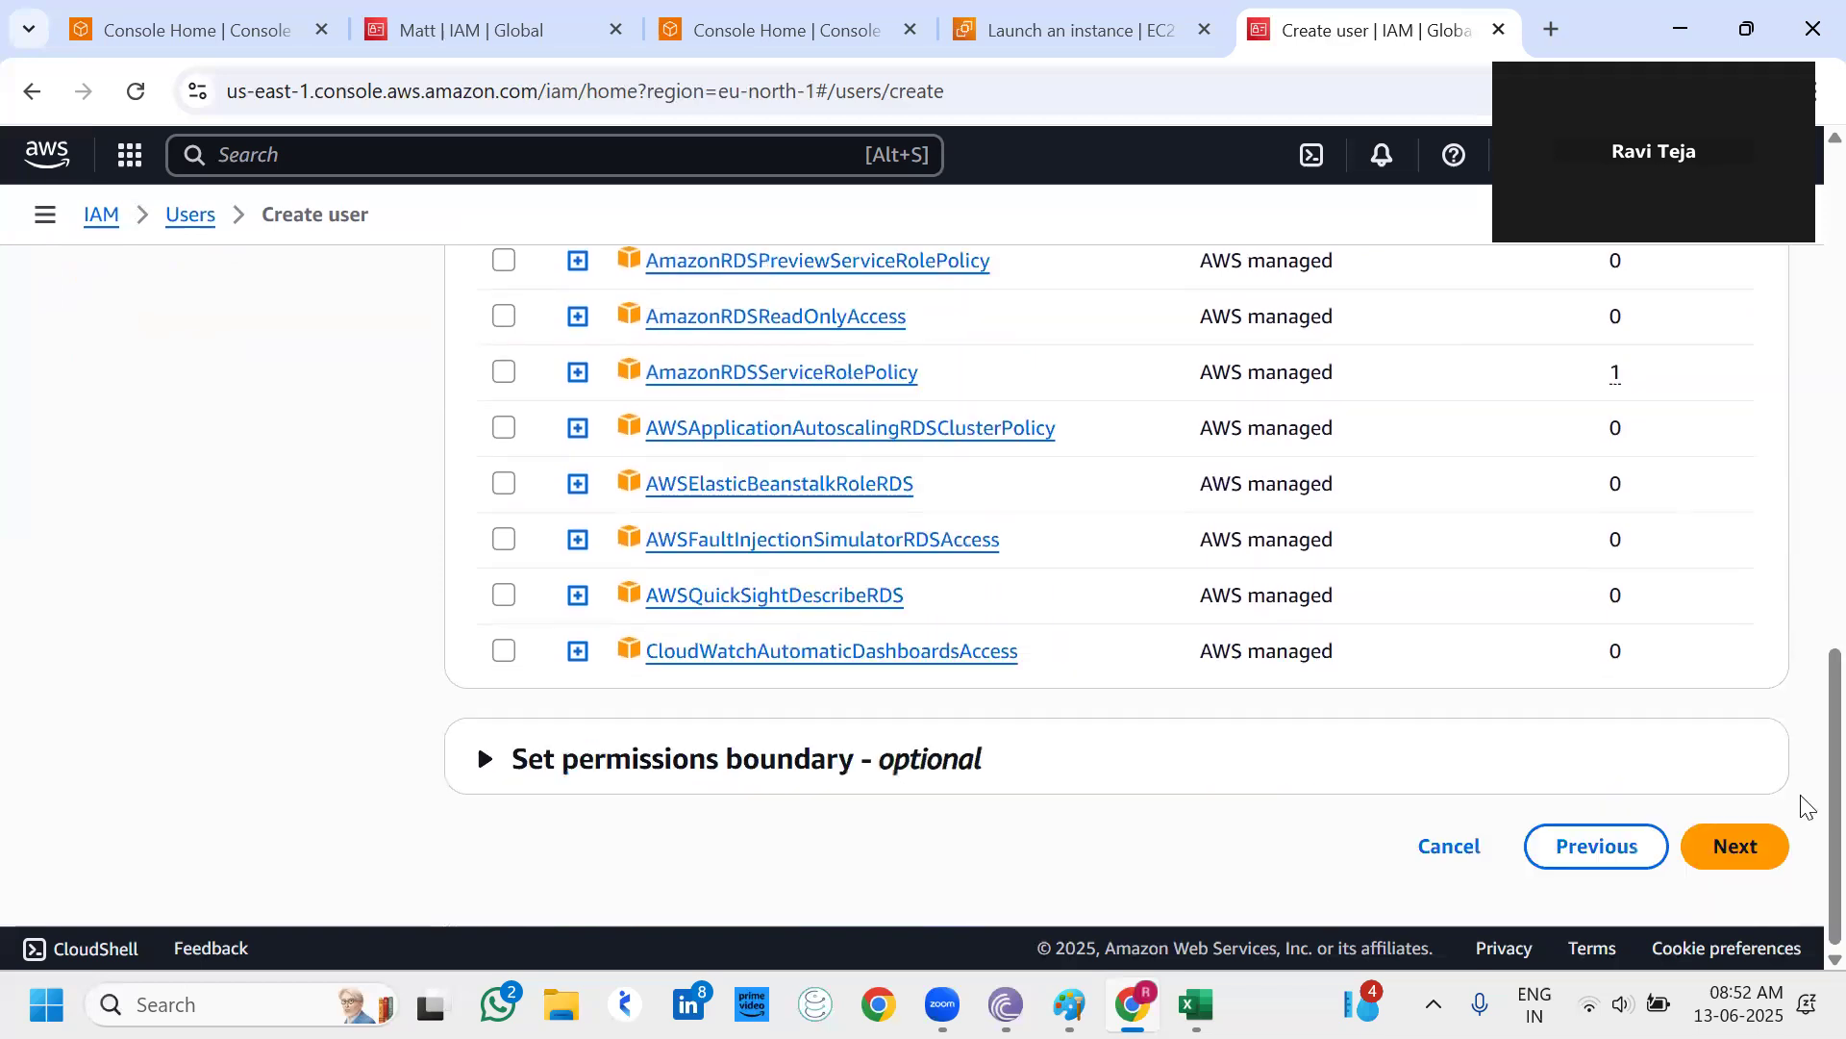
left_click(1752, 835)
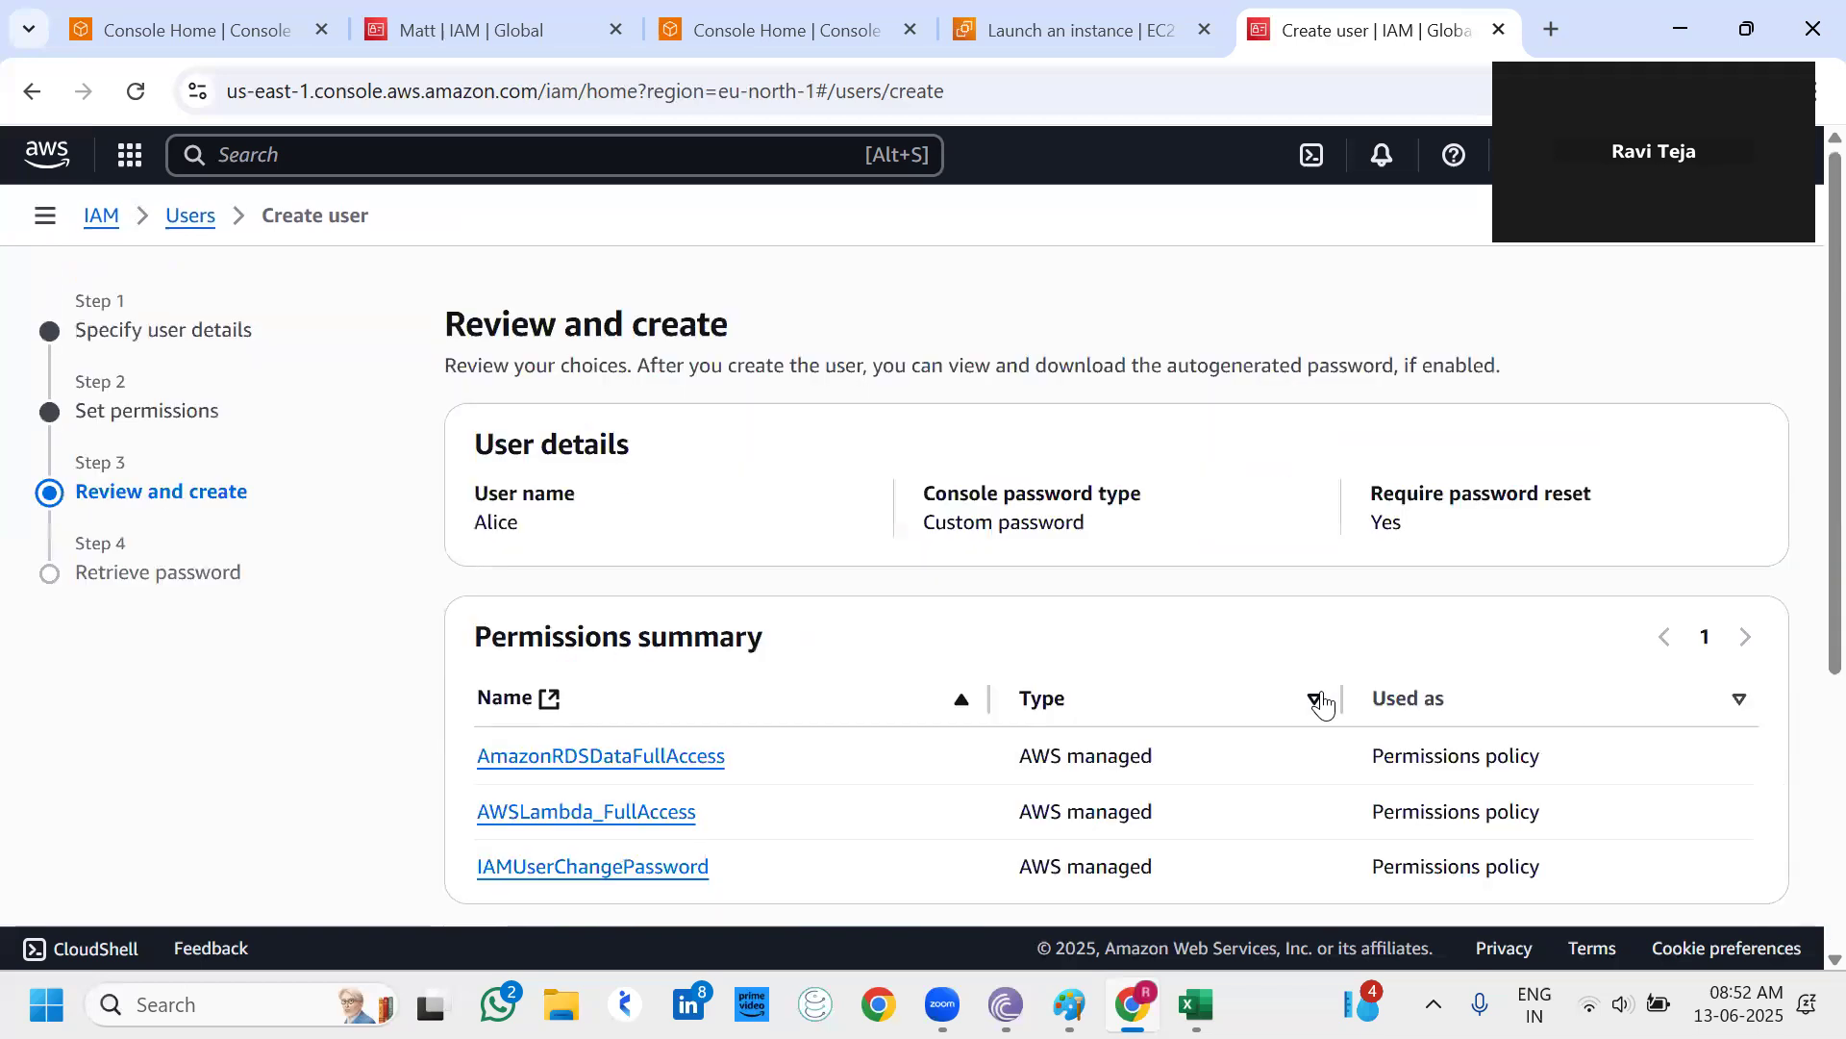
scroll(1323, 701, "down", 4)
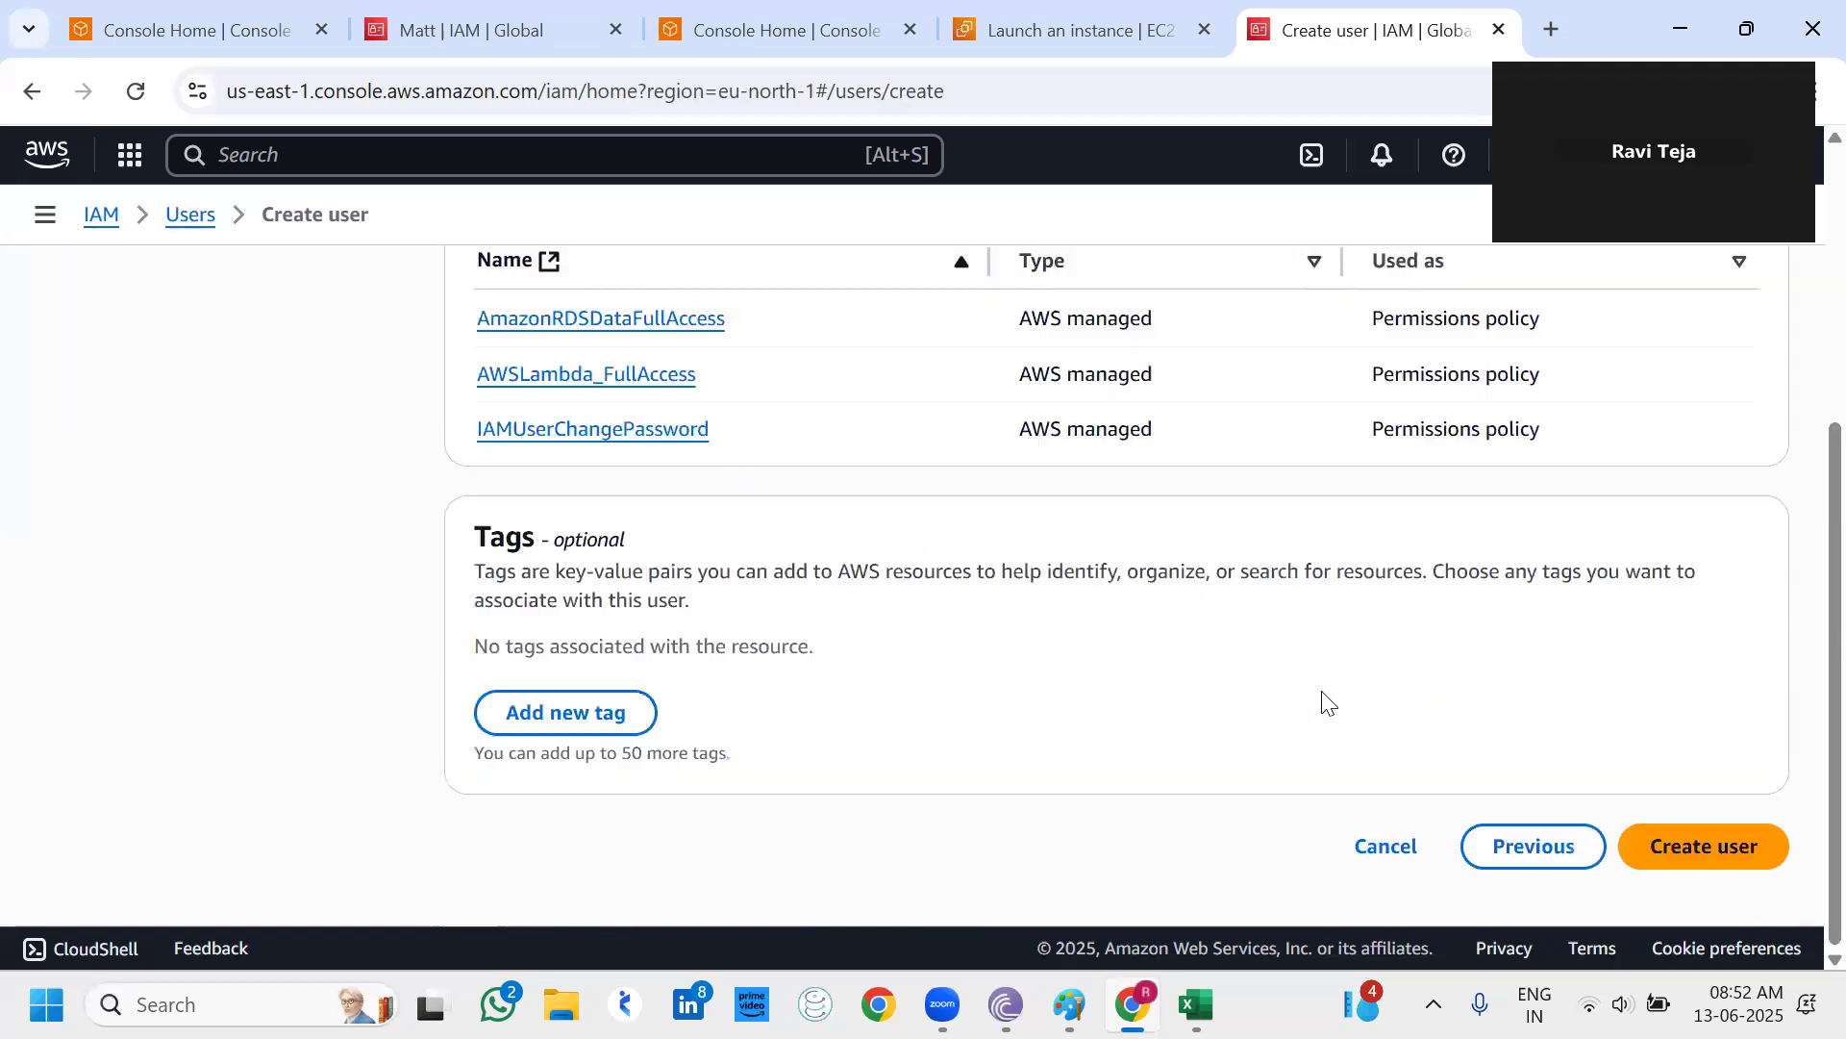
left_click(1695, 845)
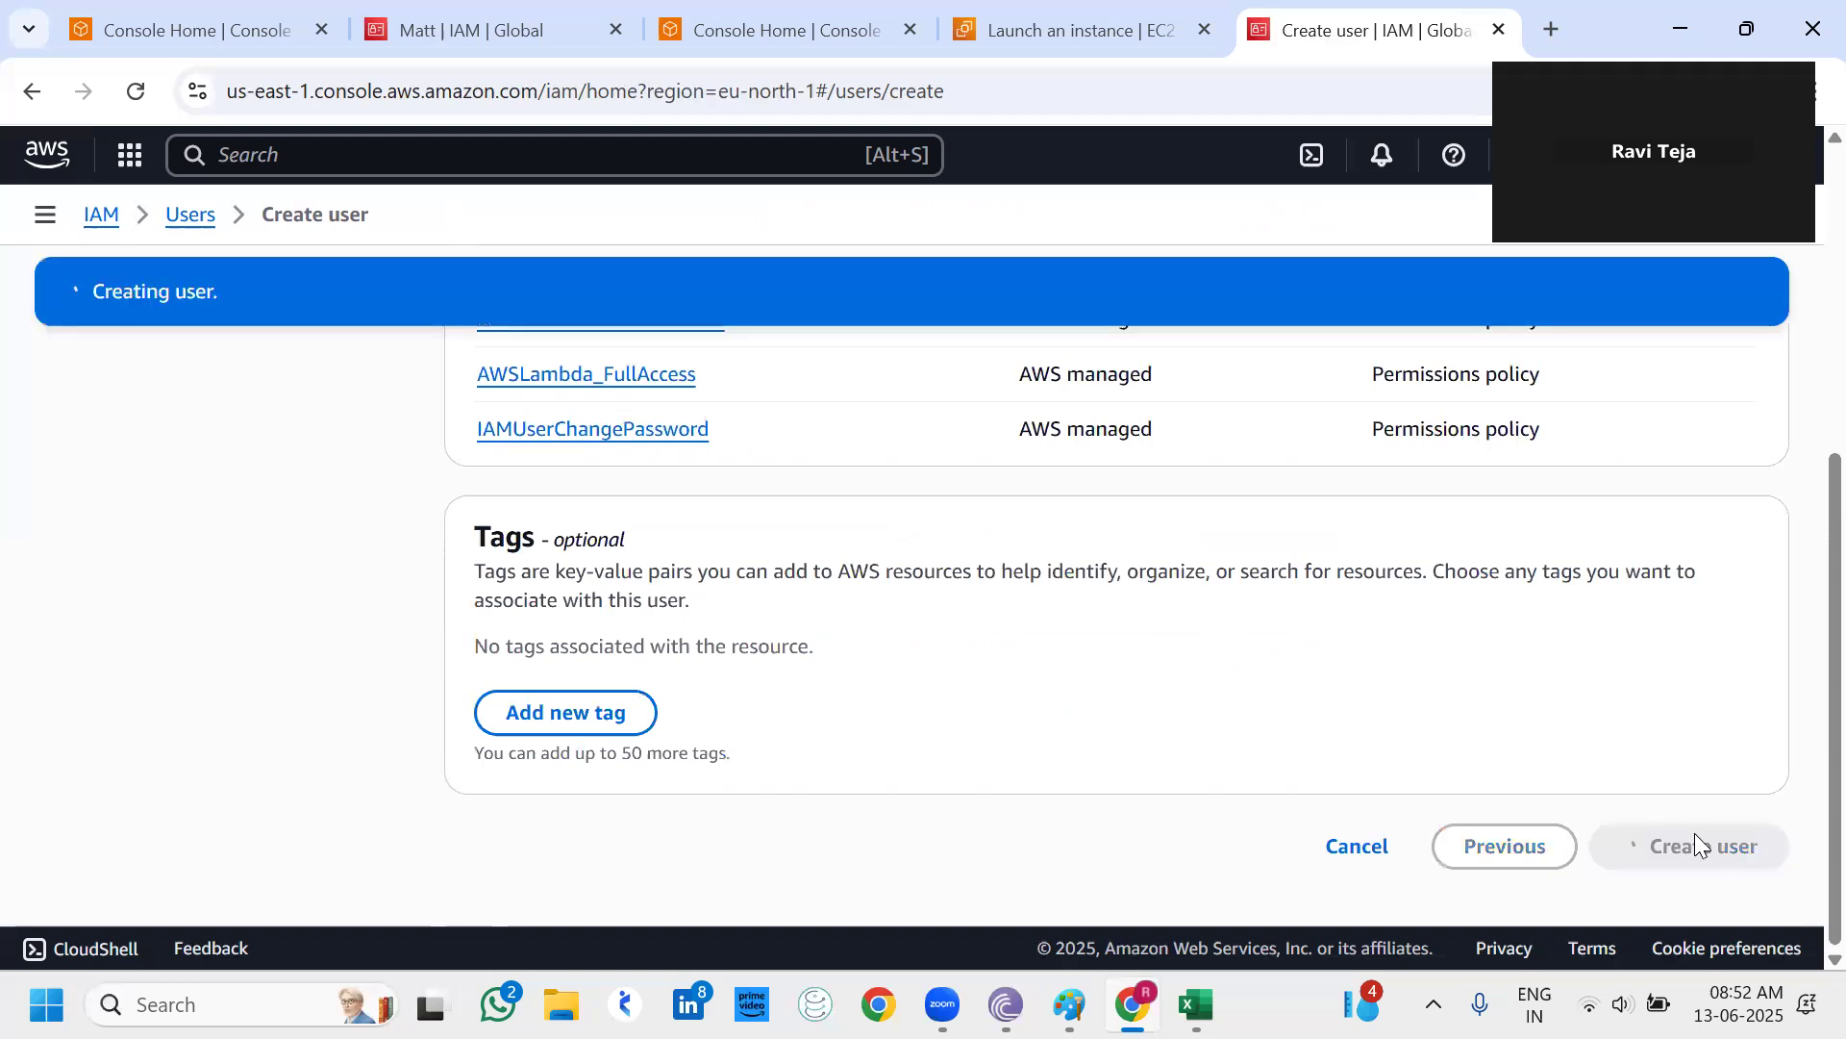
scroll(1694, 832, "up", 3)
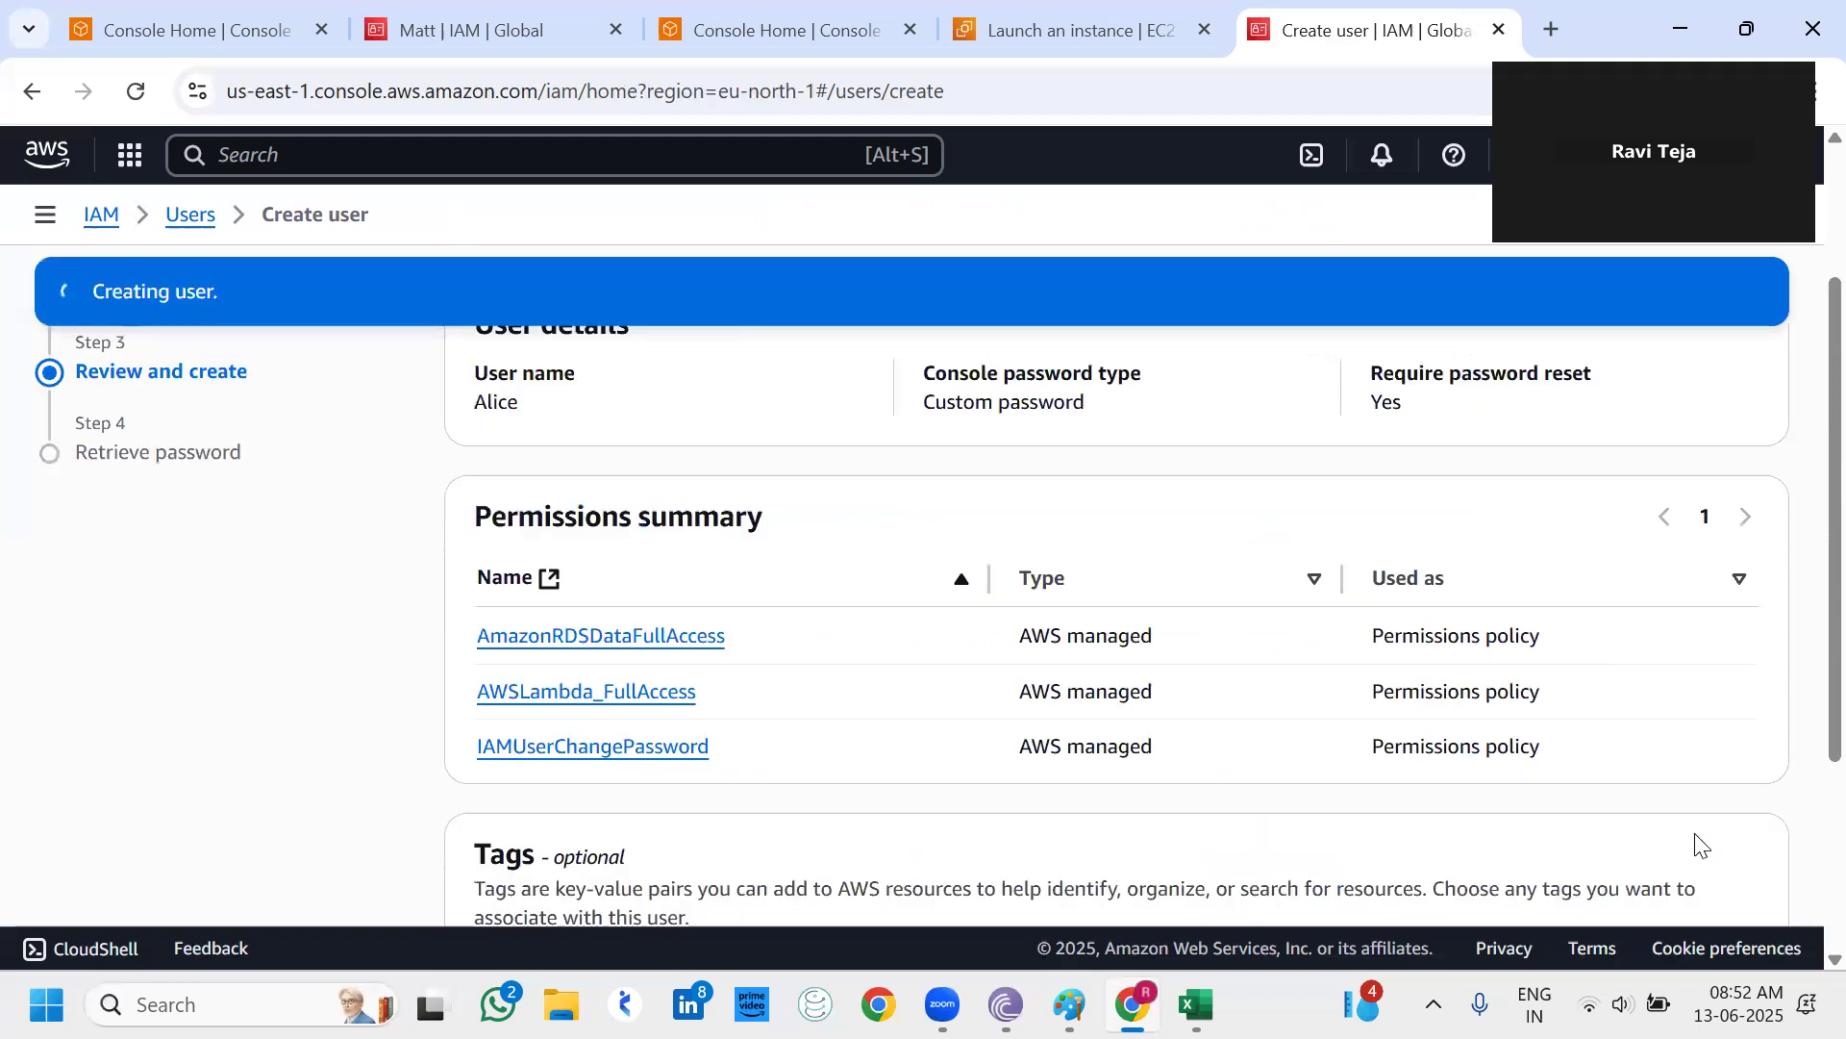
Download the new user's sign-in details as a .csv file and open that user's details from the users list.
left_click(1454, 875)
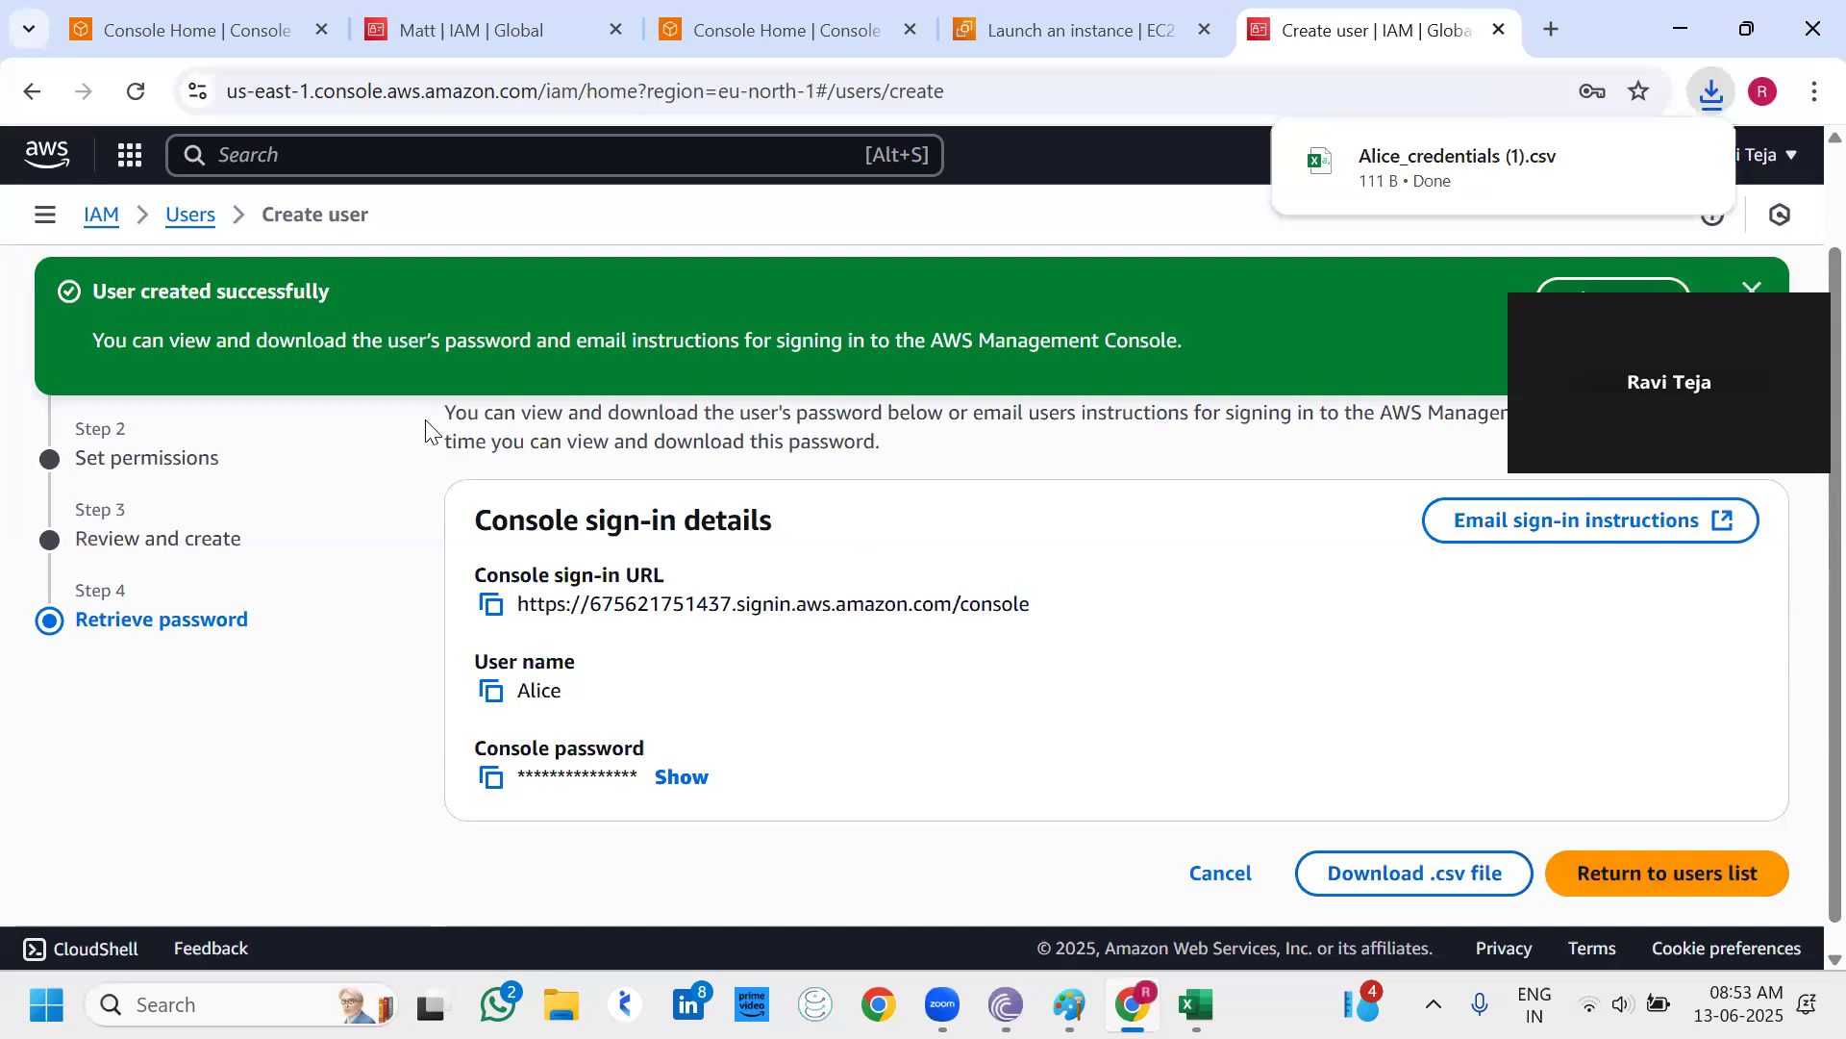
left_click(185, 231)
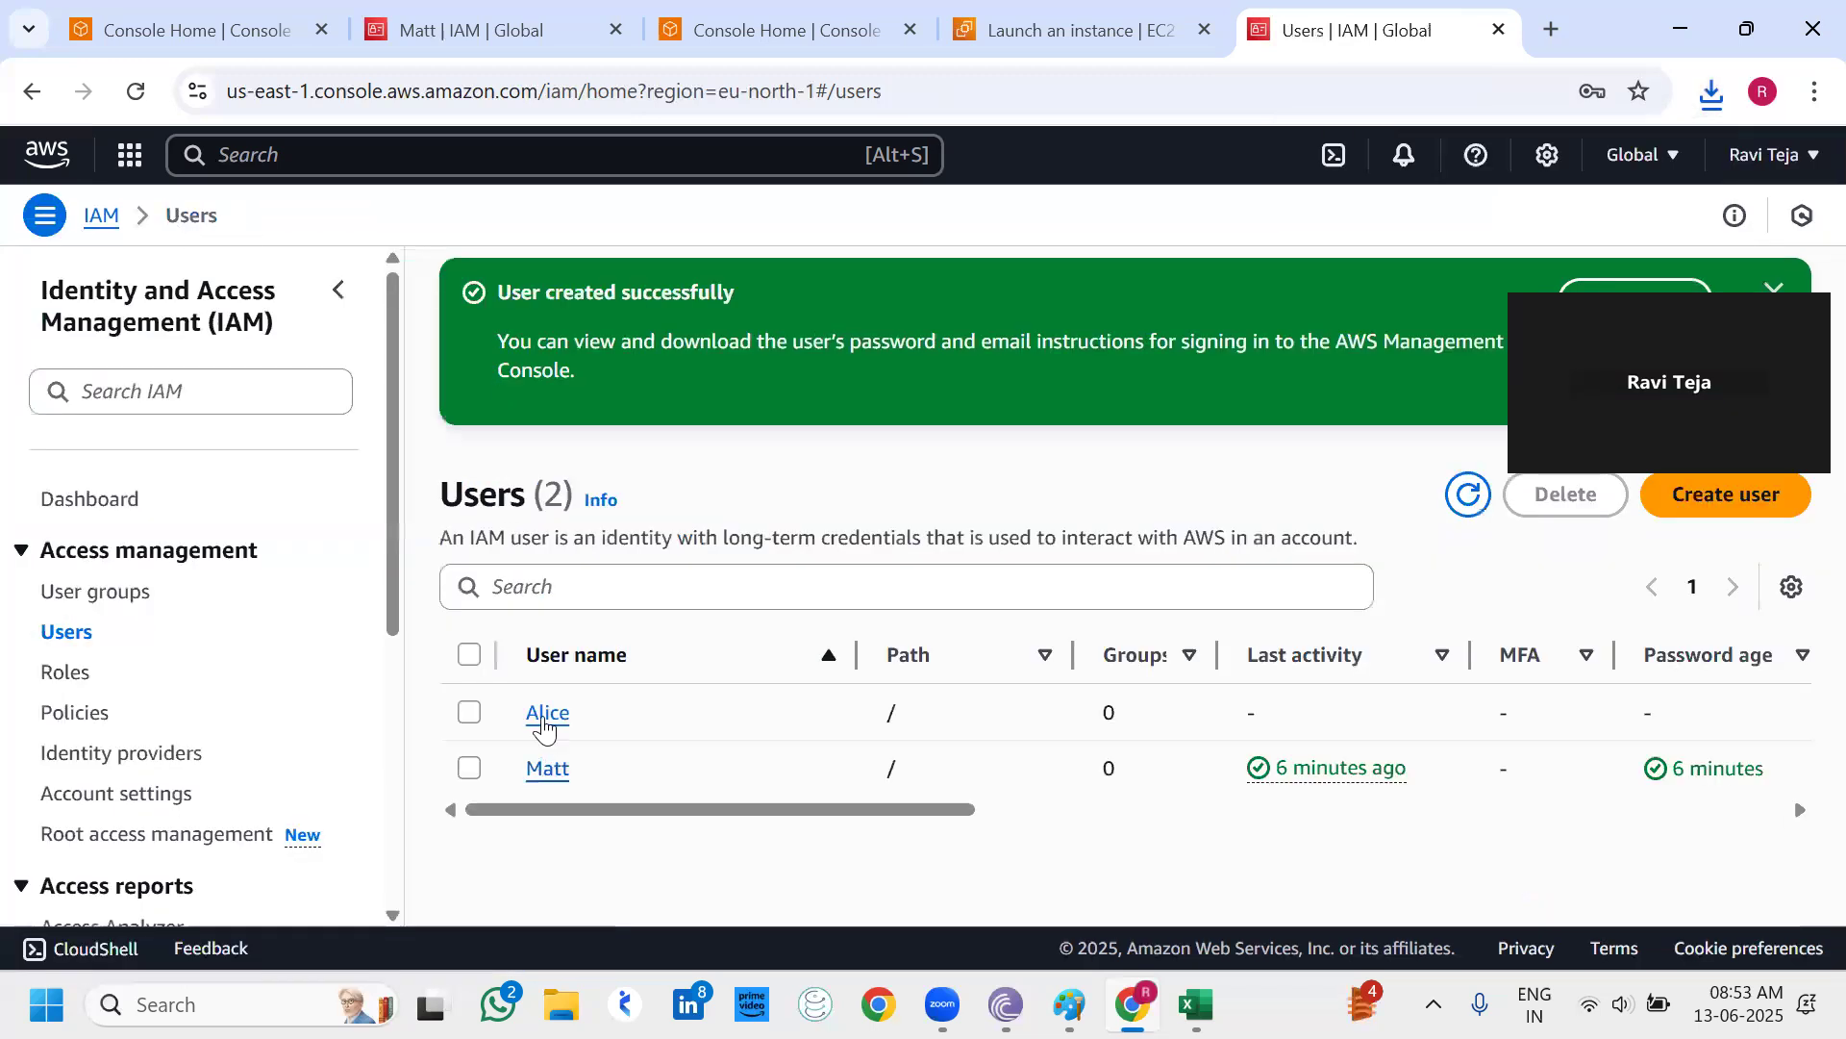
left_click(545, 720)
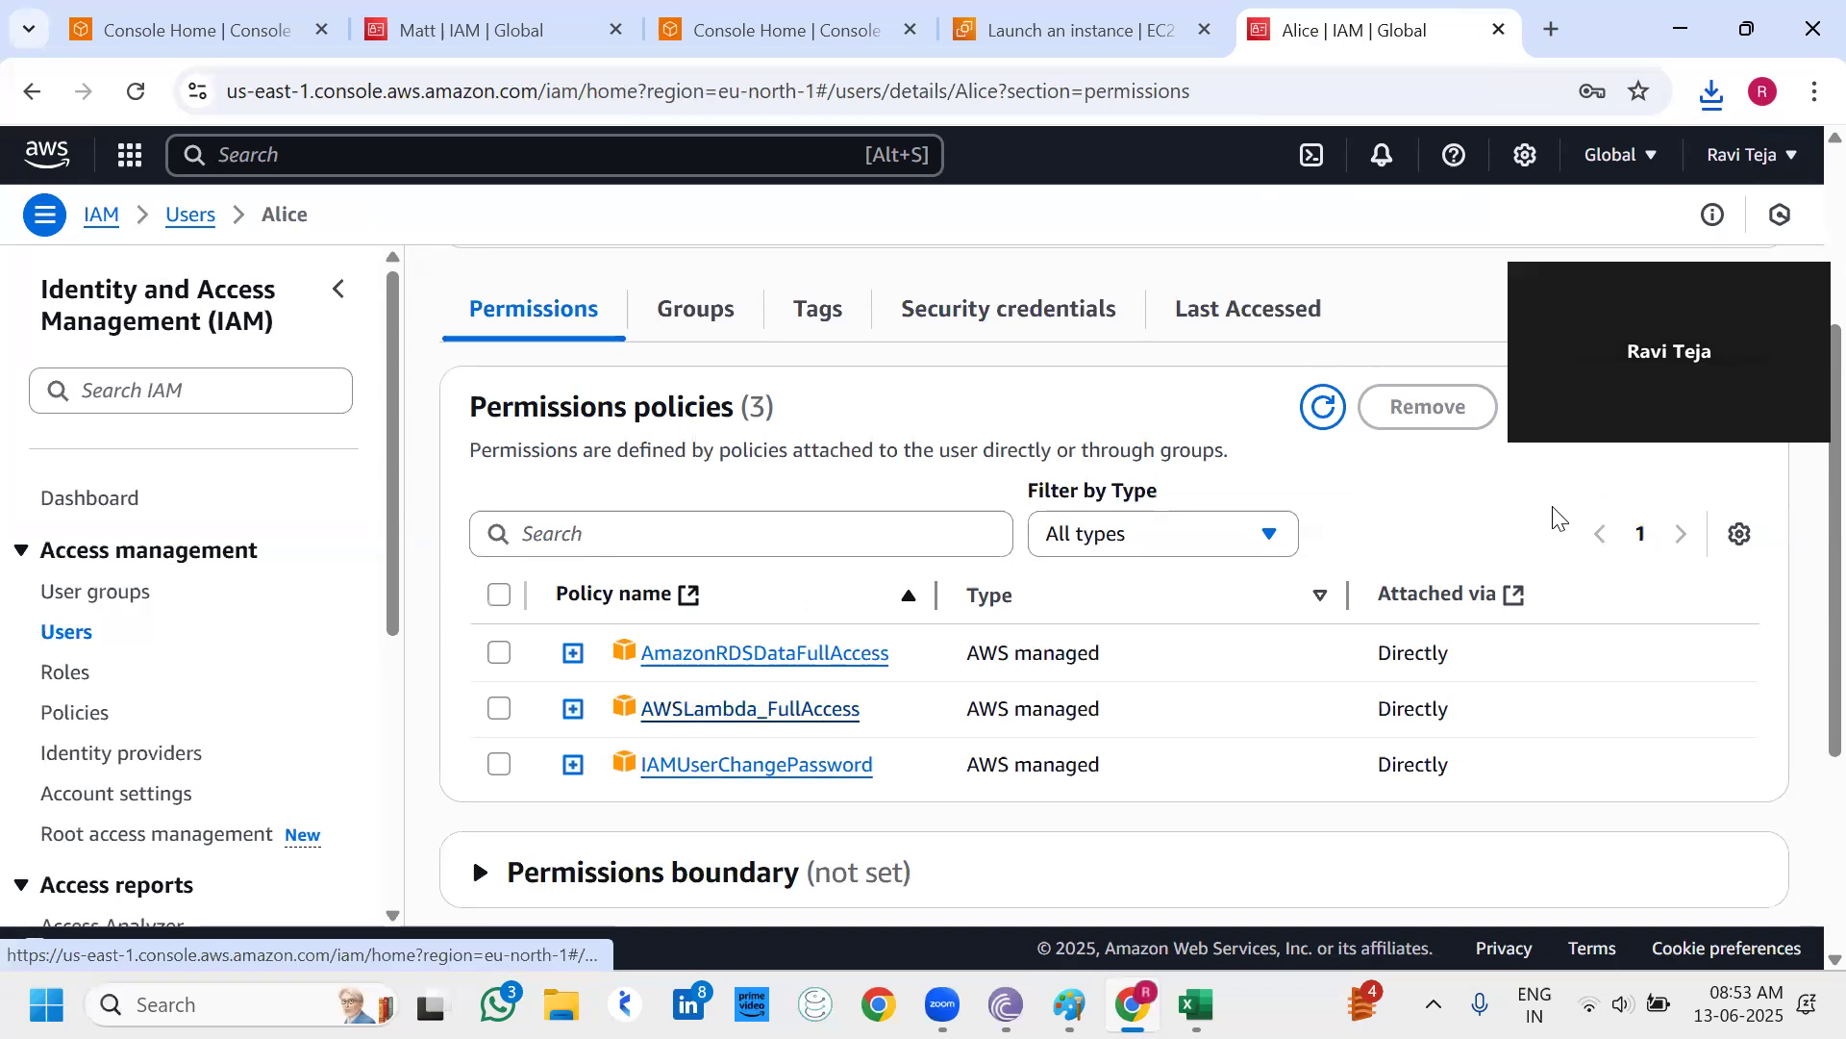
Open the most recently downloaded credentials .csv in Excel and widen columns A to C to fit their contents.
left_click(1712, 91)
left_click(1380, 231)
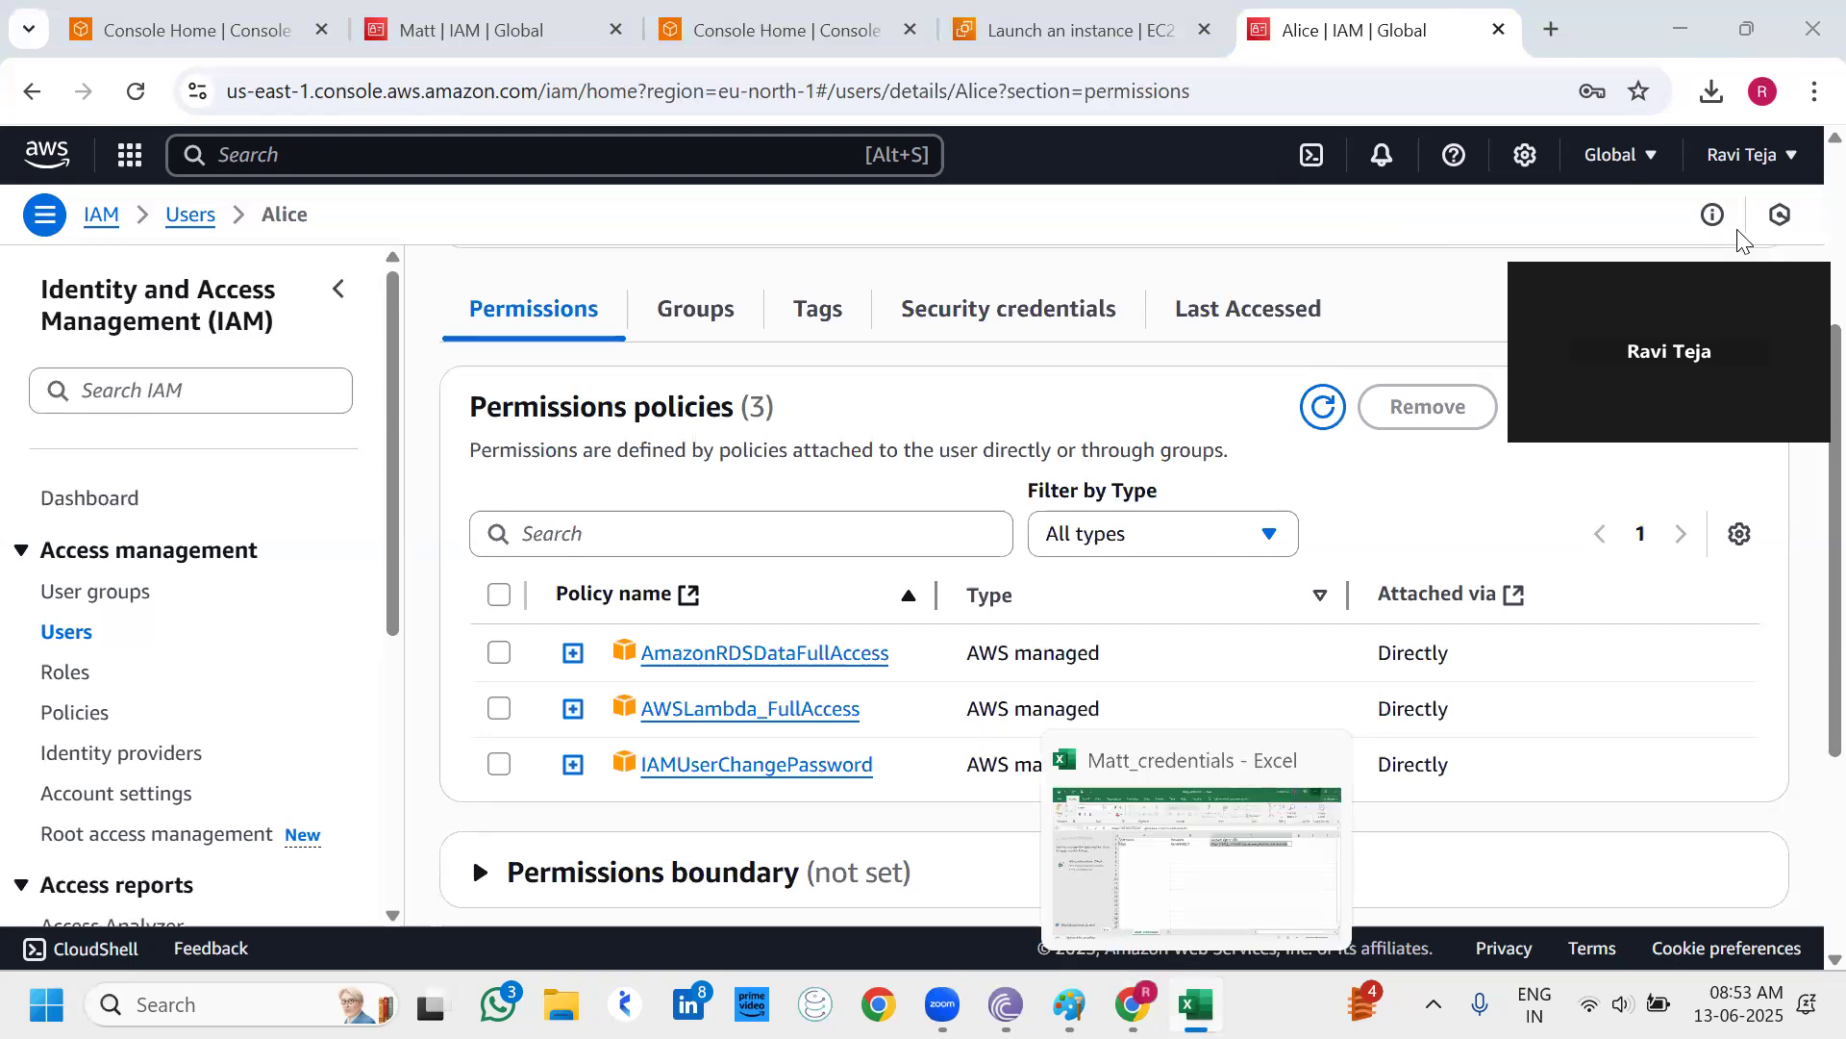
left_click(1712, 93)
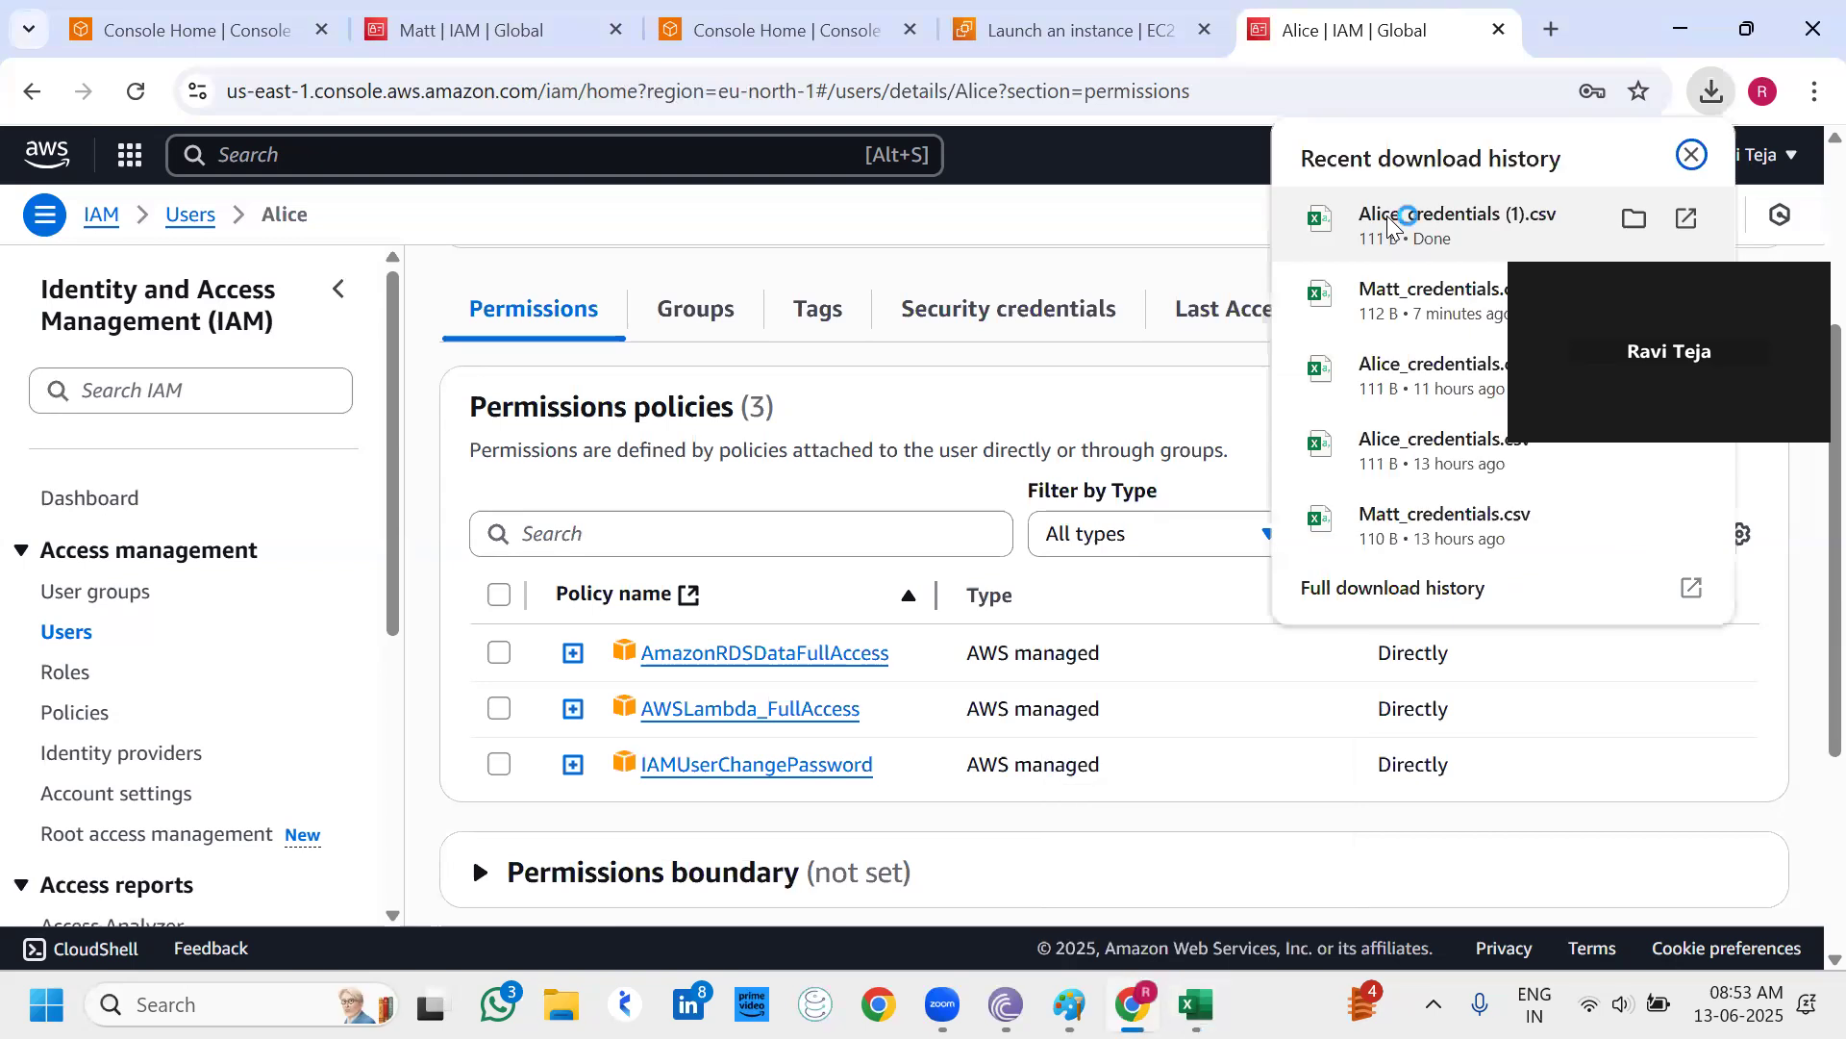
left_click(1390, 223)
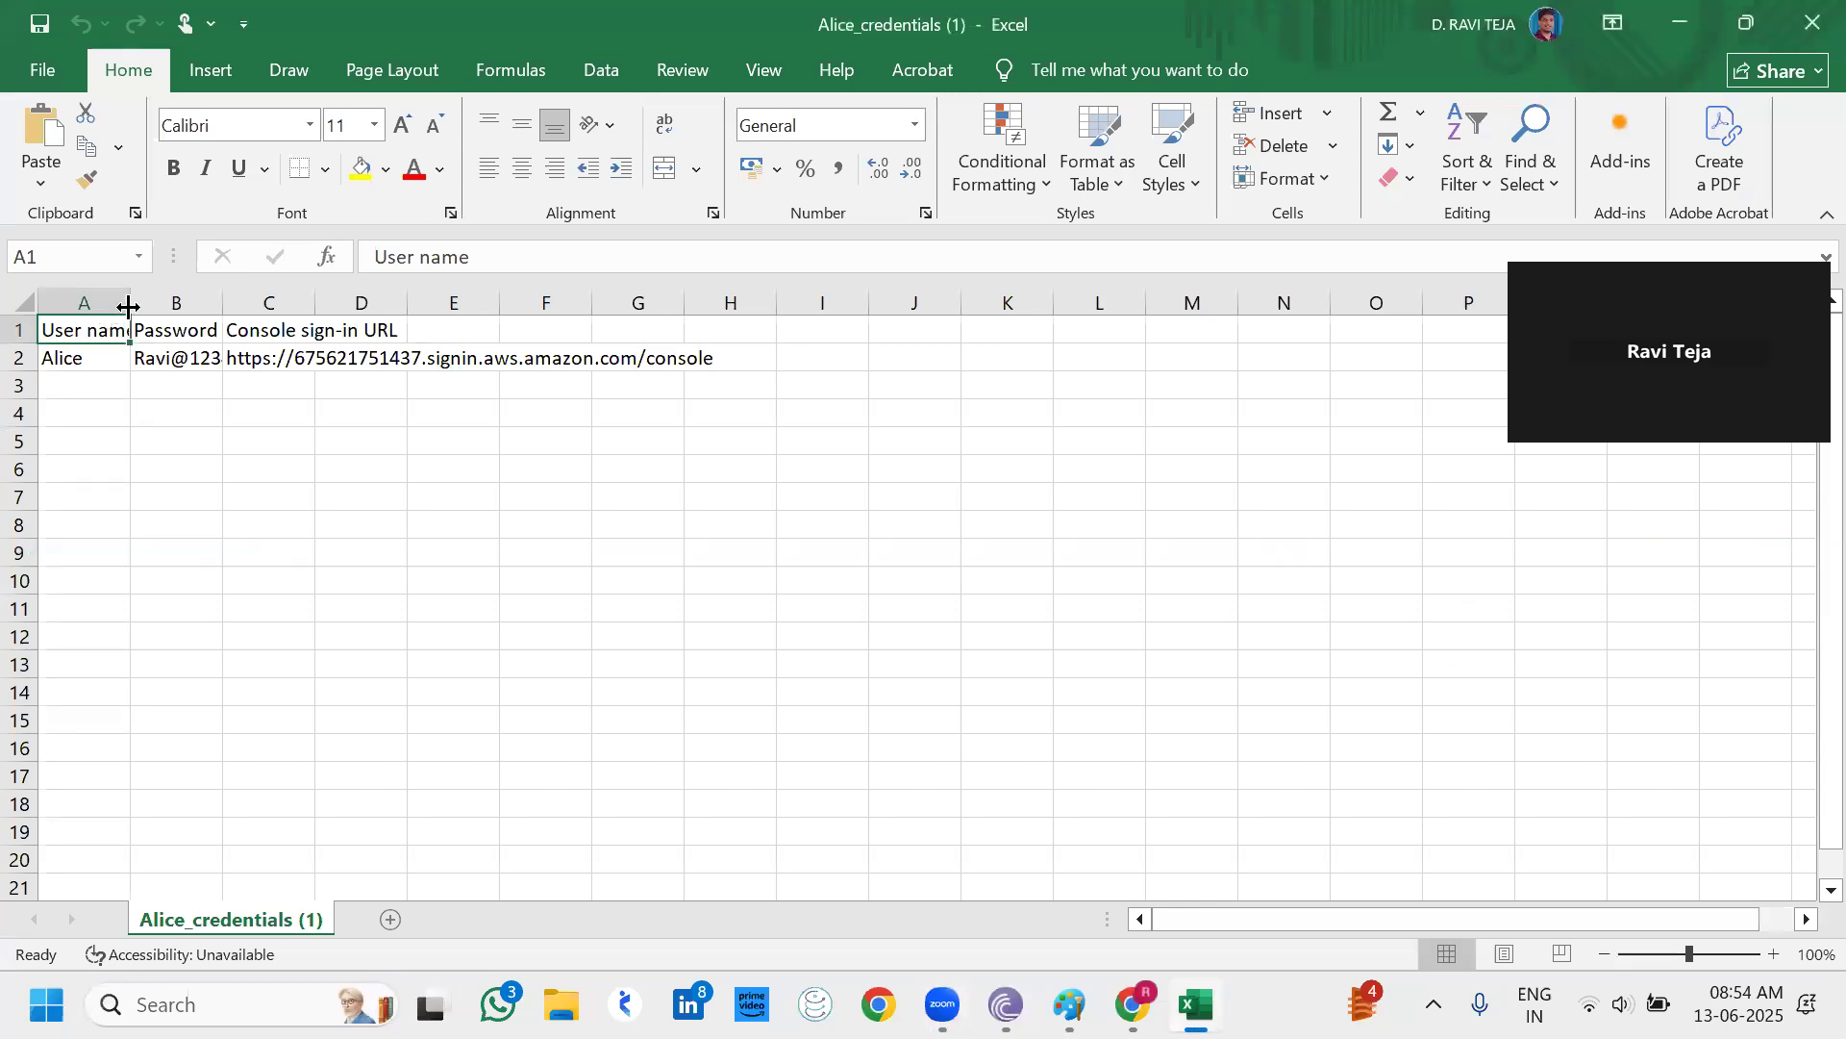
left_click_drag(128, 307, 1164, 303)
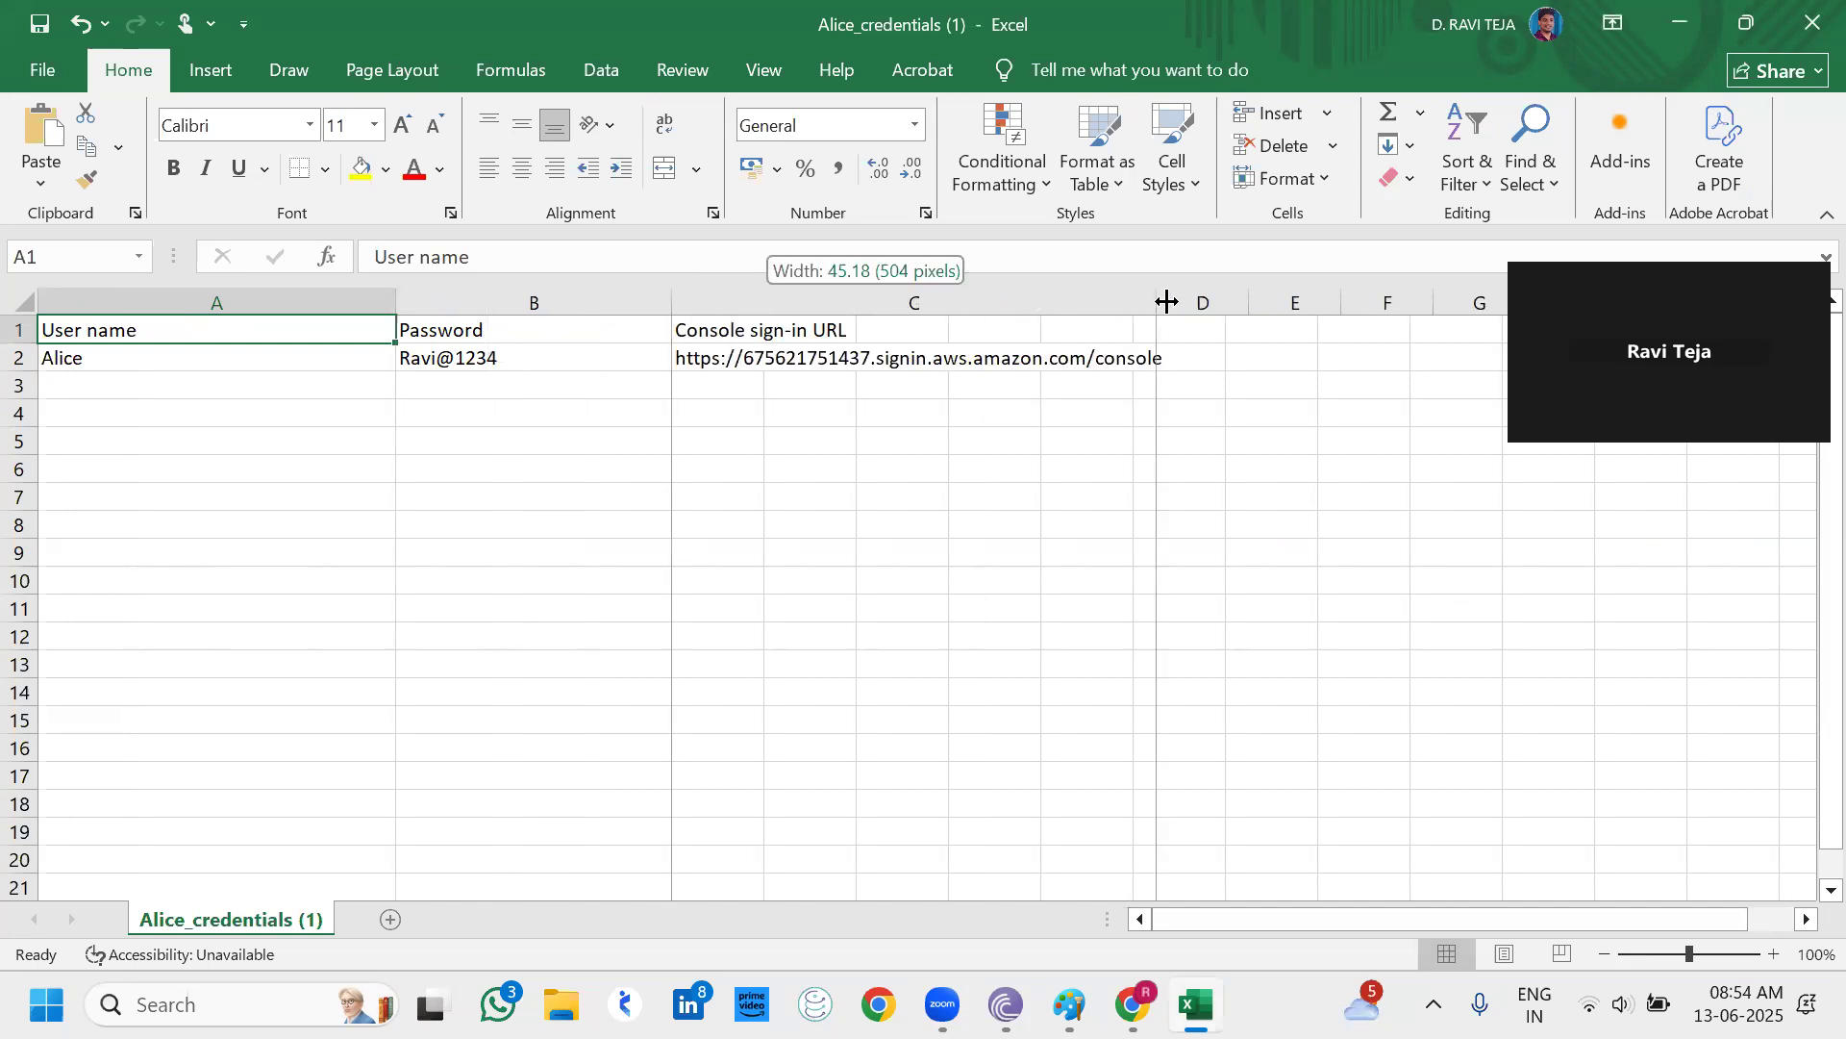
Copy the console sign-in URL from cell C2, switch back to Chrome and load it in a new tab.
double_click(831, 364)
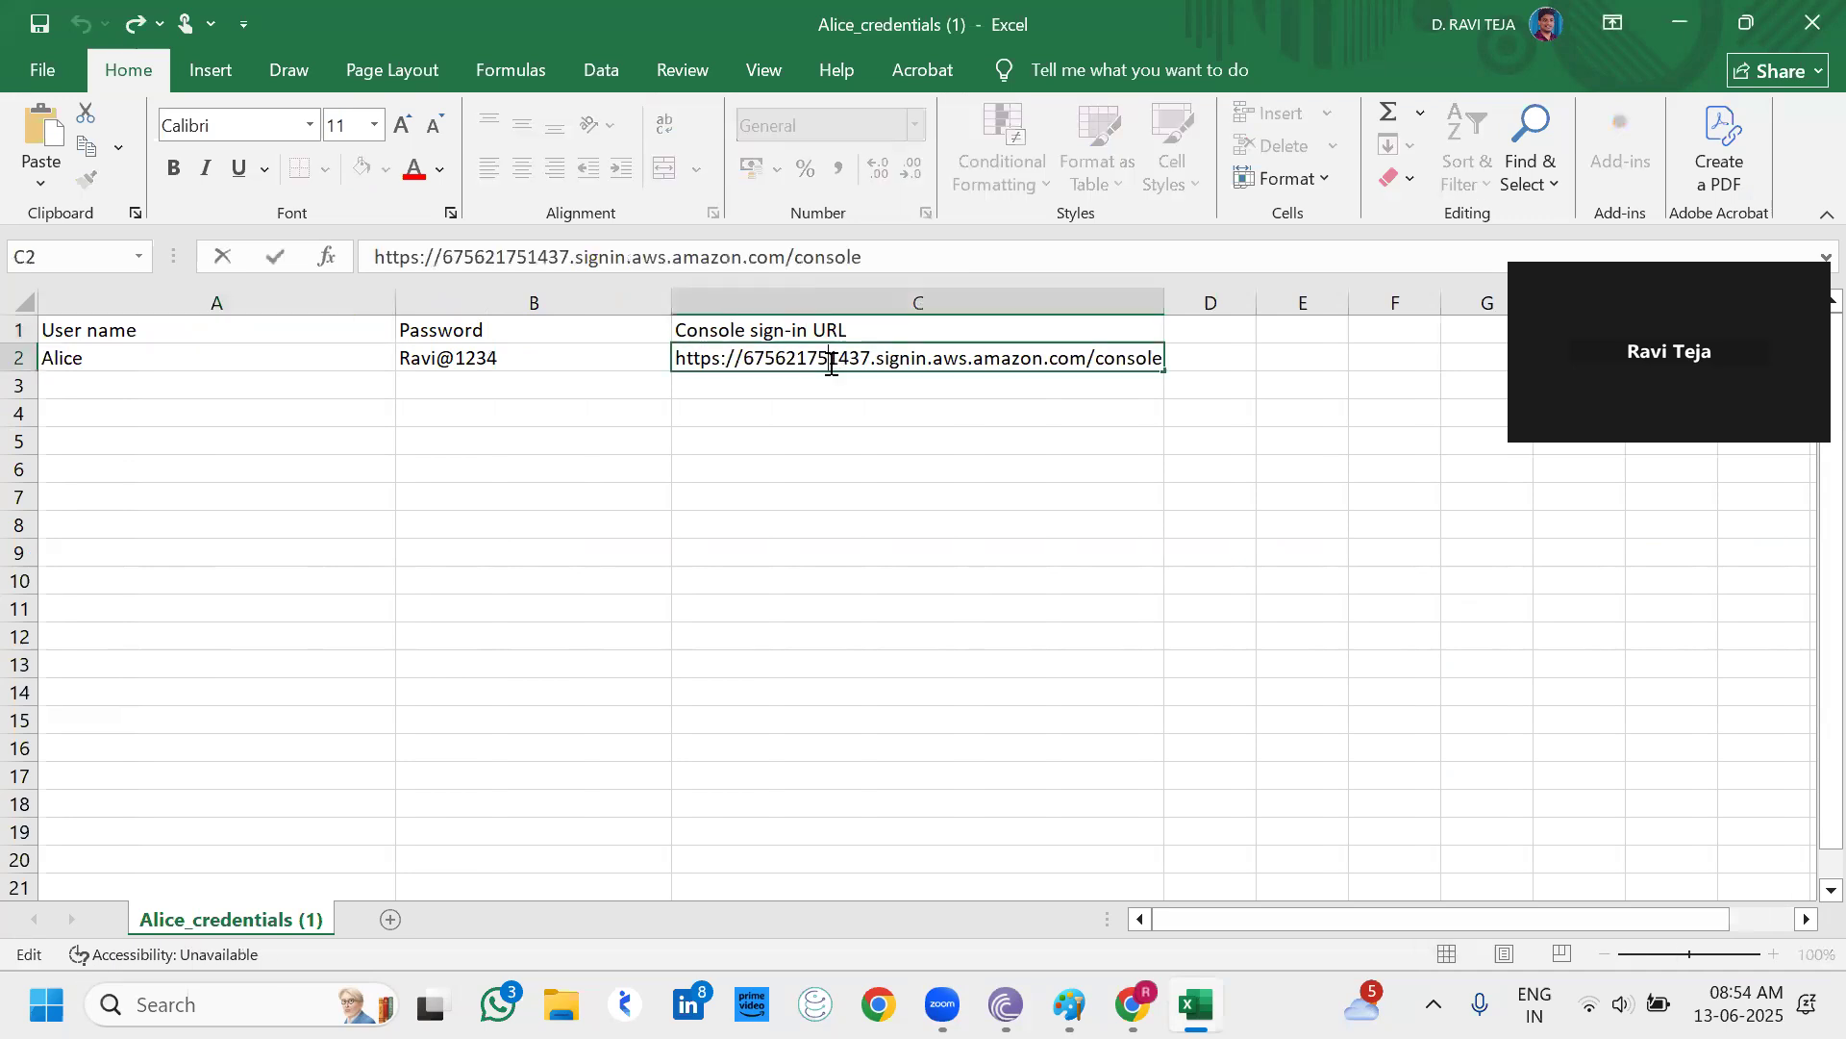
key("ctrl+a")
key("ctrl+c")
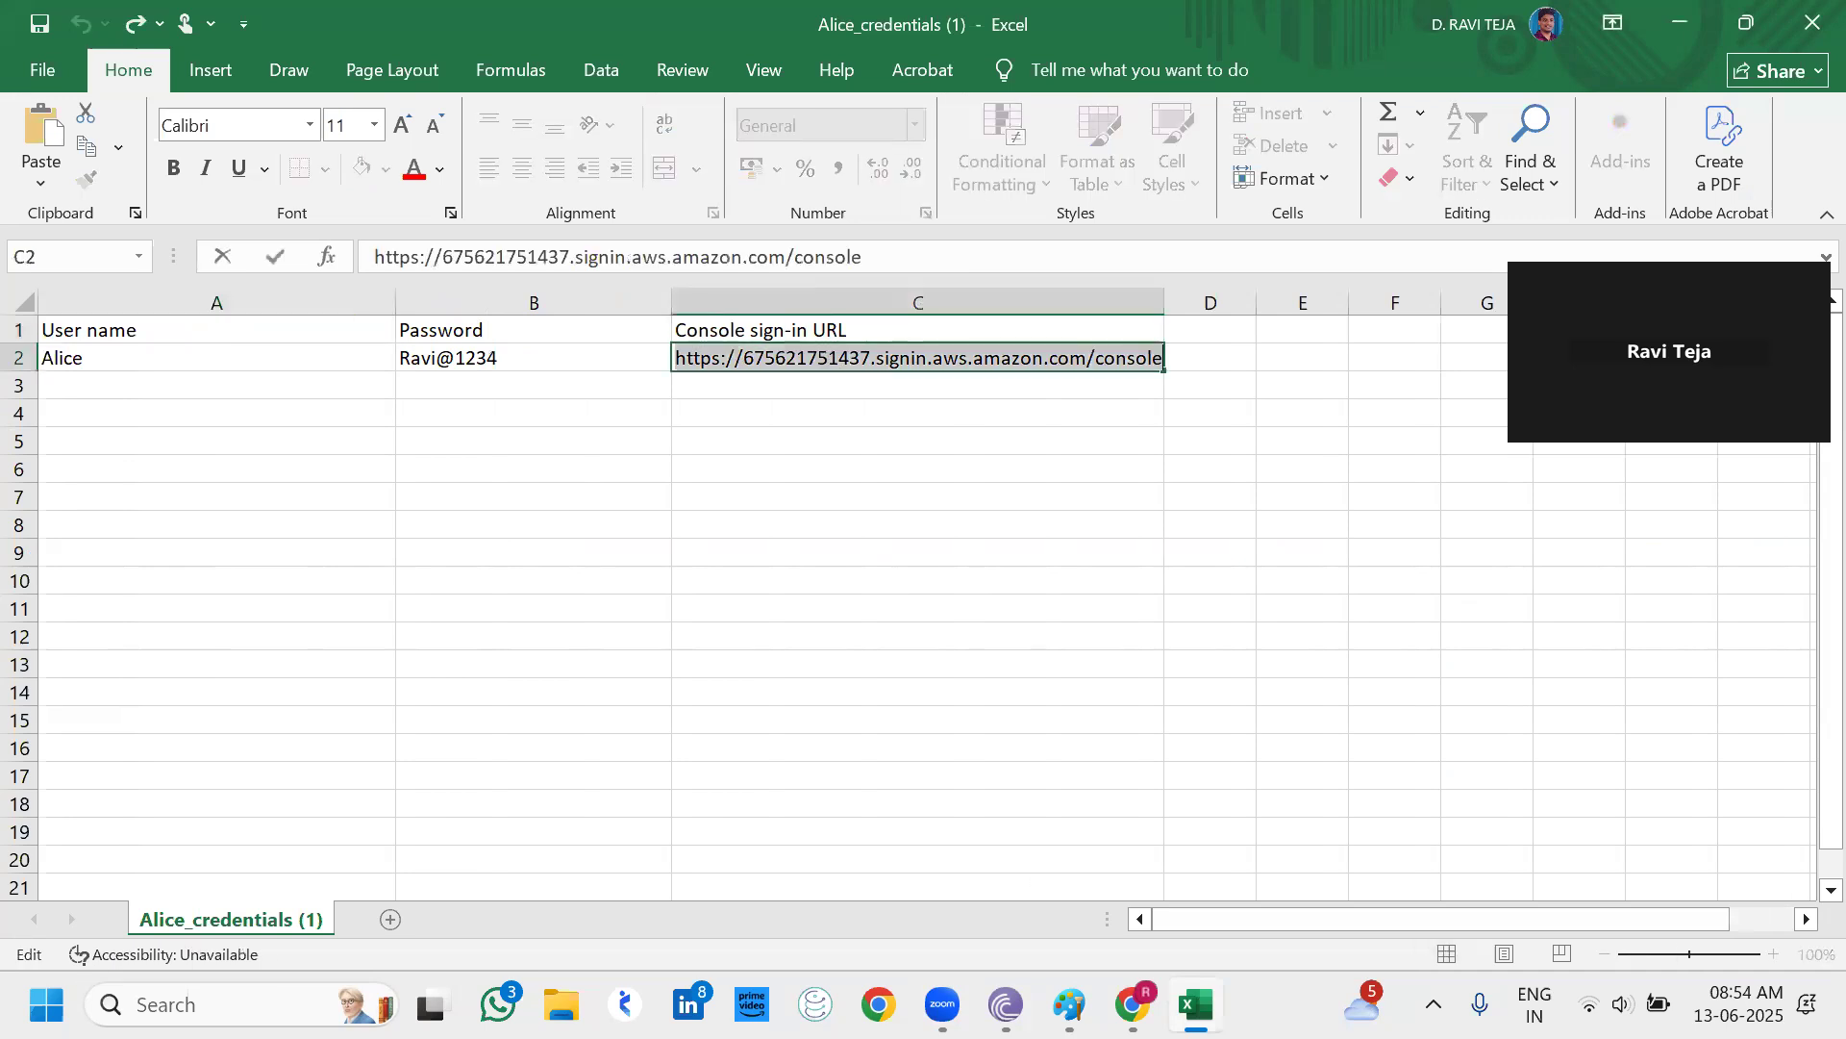
key("alt+Tab")
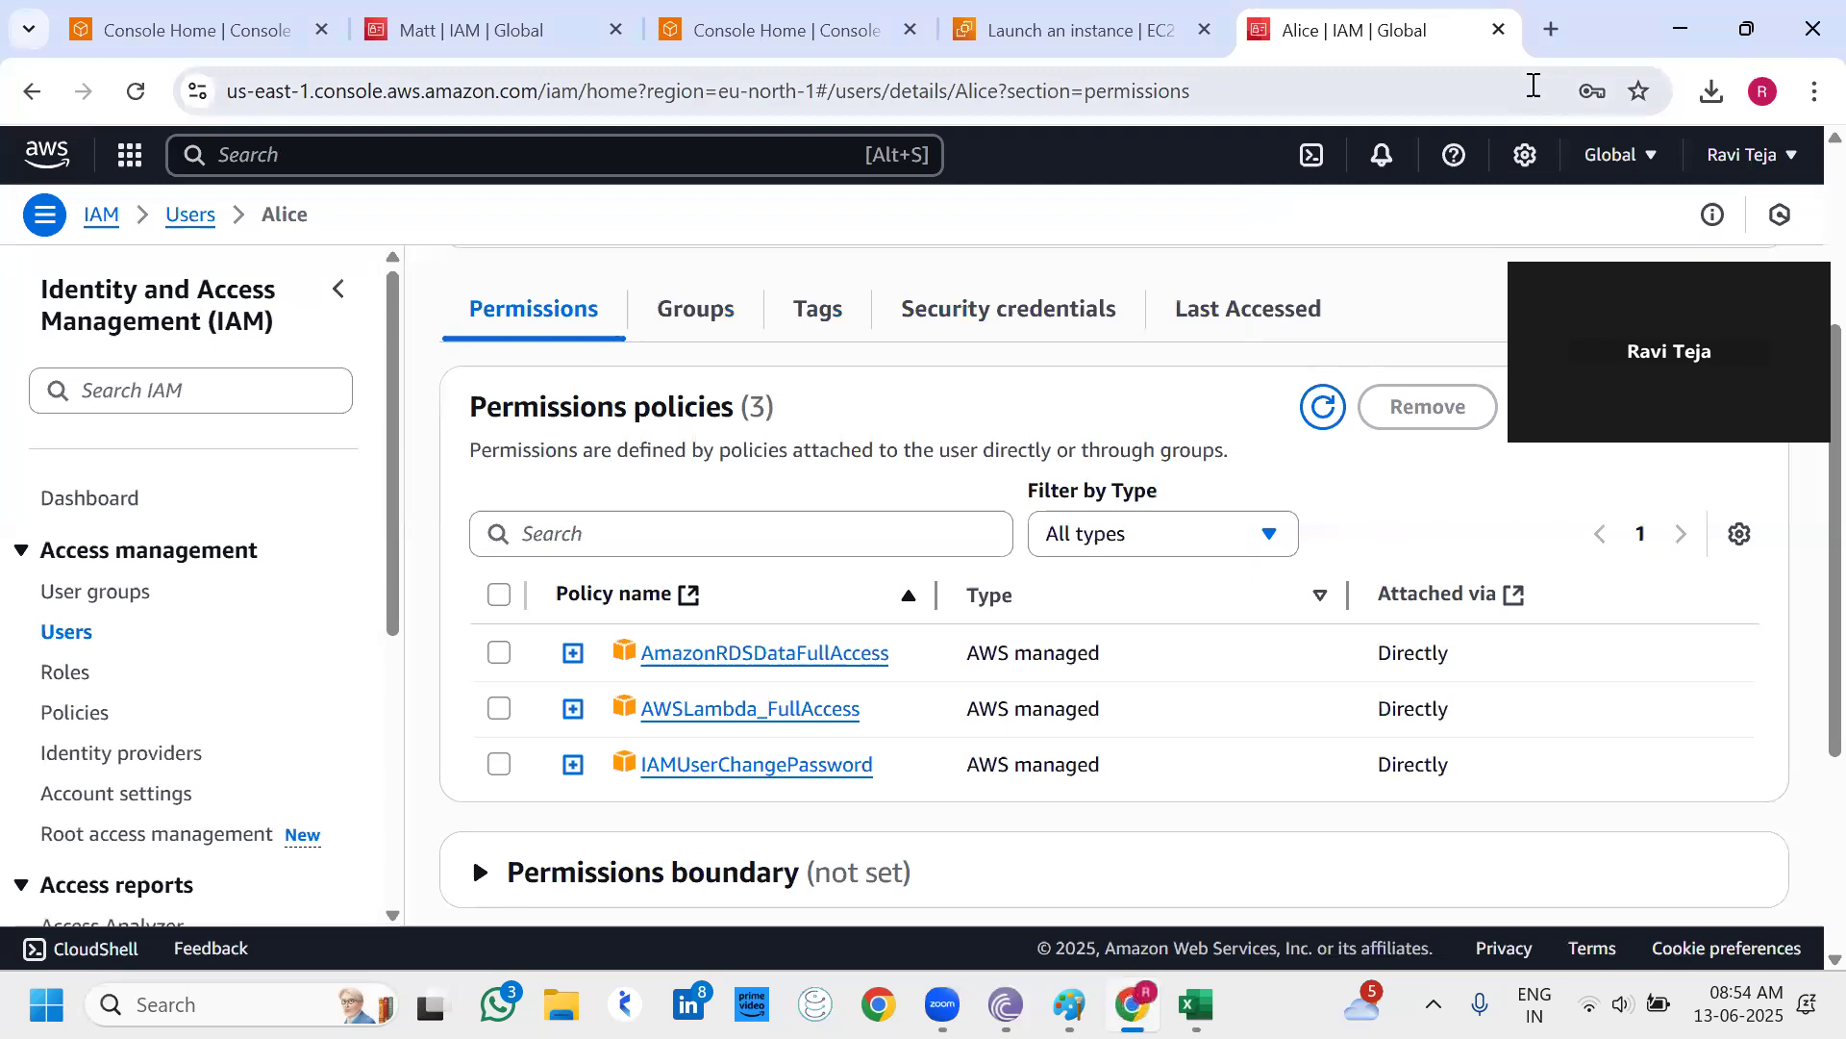
left_click(1547, 30)
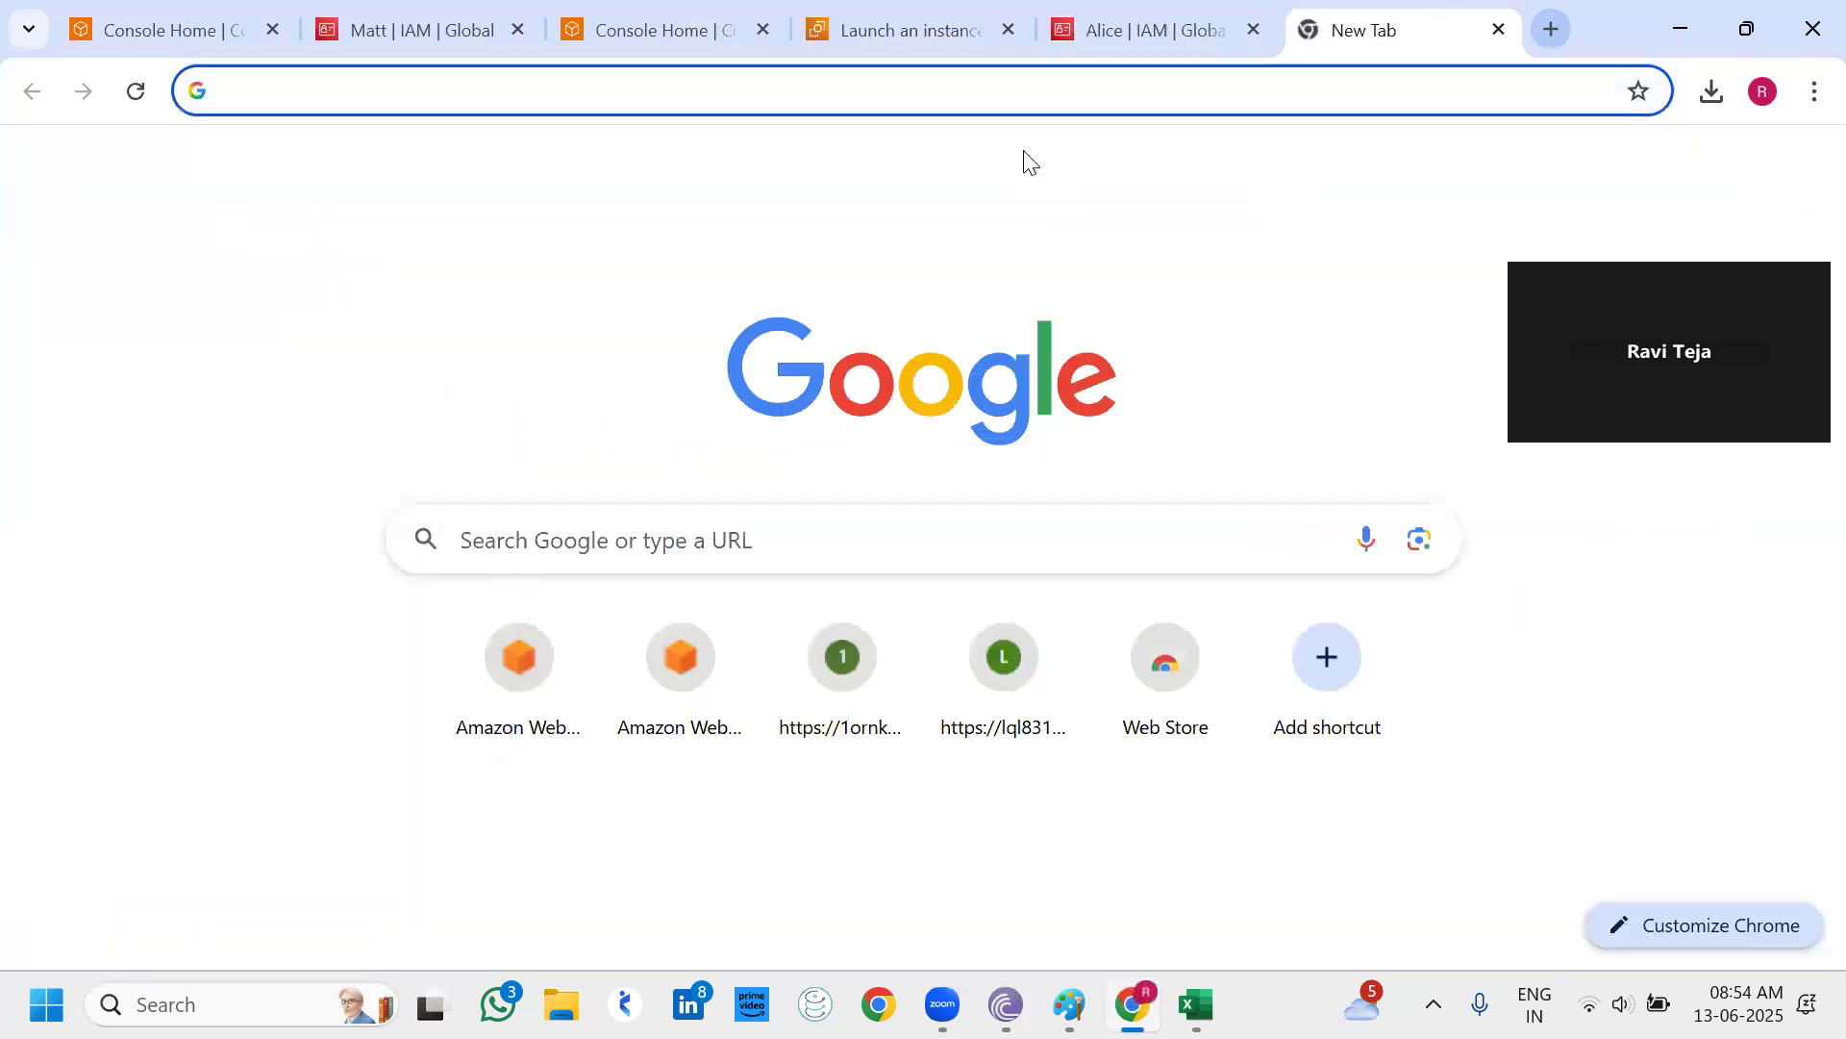
key("ctrl+v")
left_click(1025, 159)
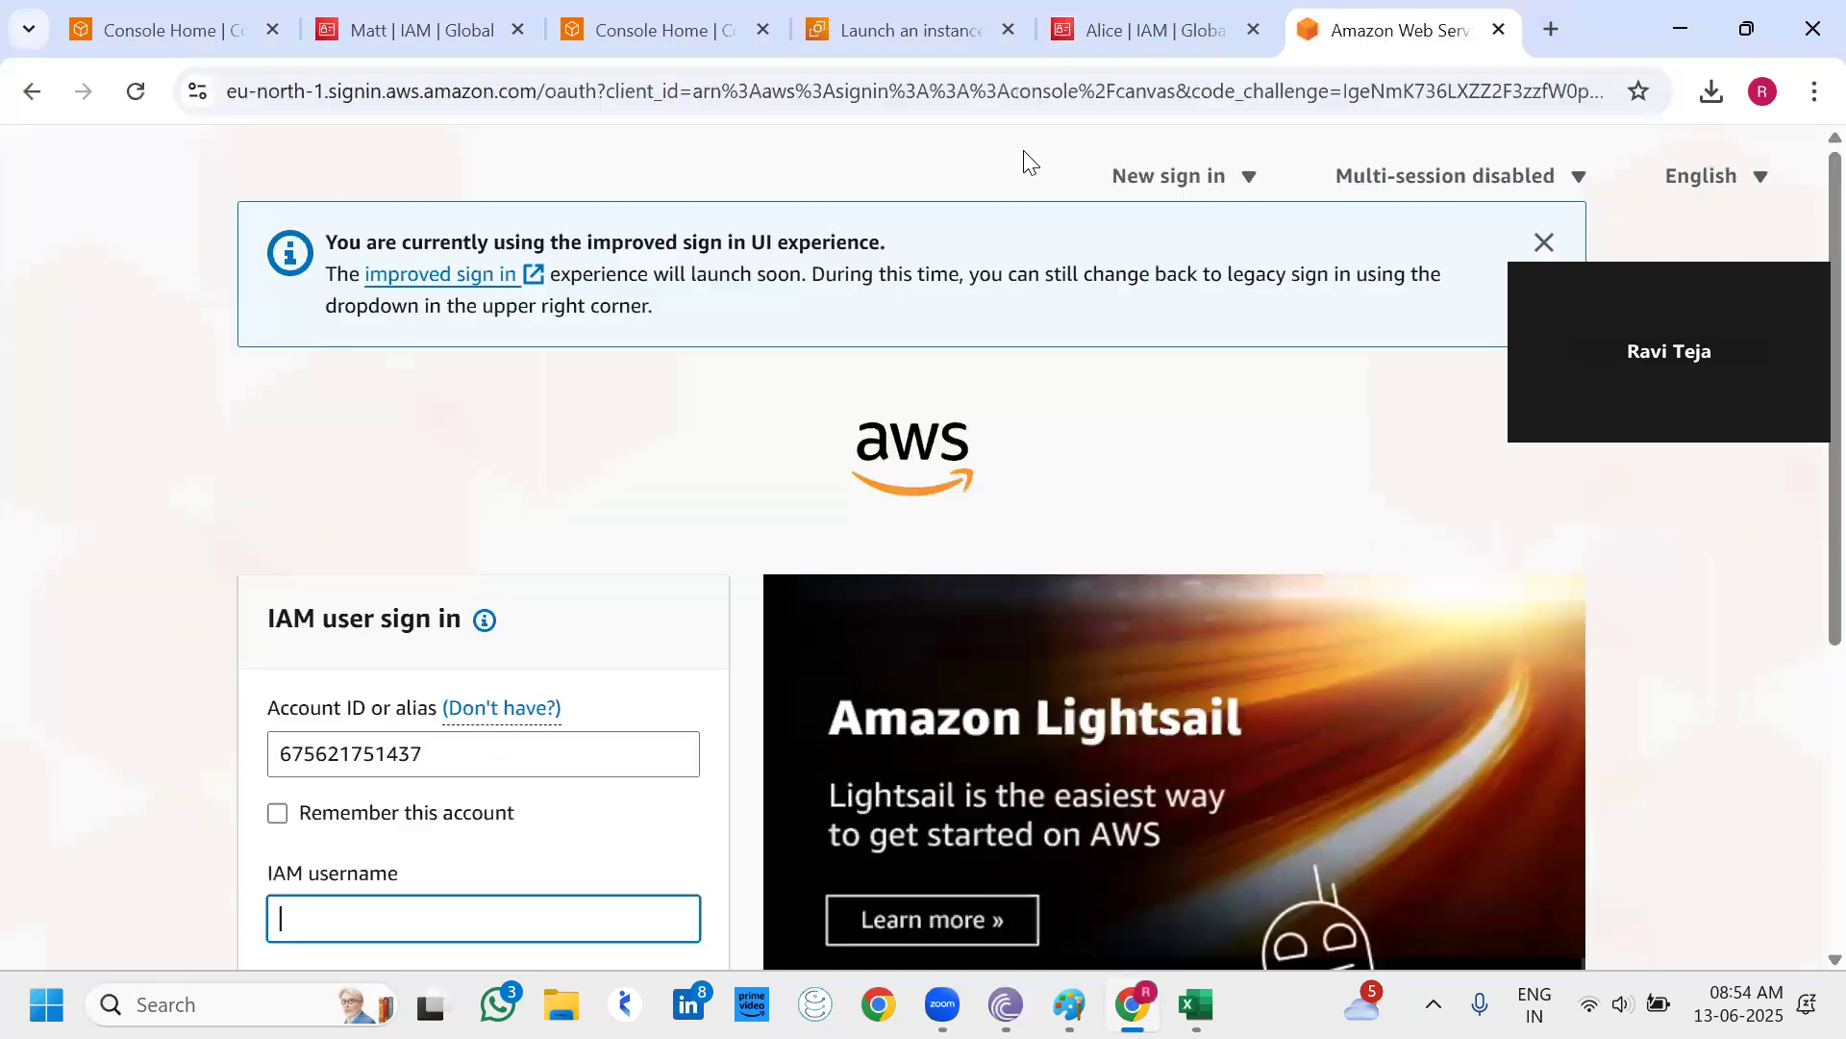
Enter the new user's IAM username and the console password from the credentials file, and sign in.
scroll(474, 620, "down", 3)
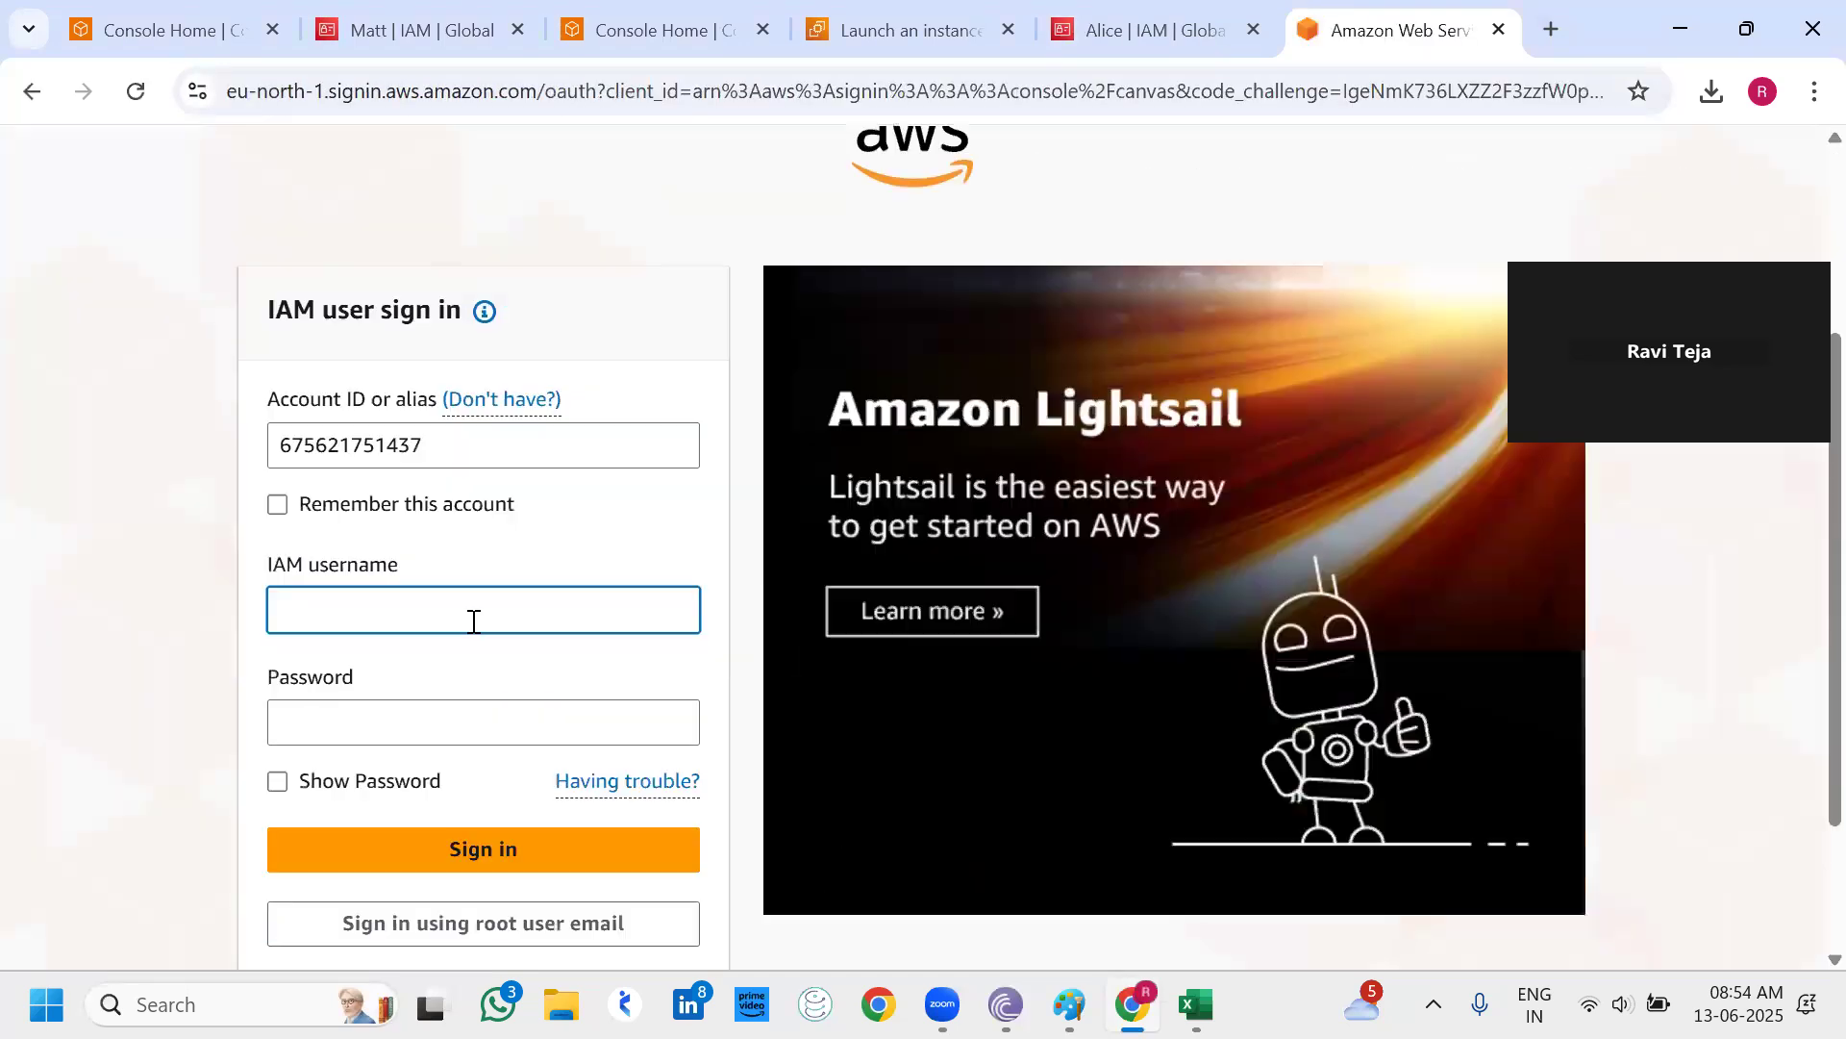
type("Alice")
left_click(408, 715)
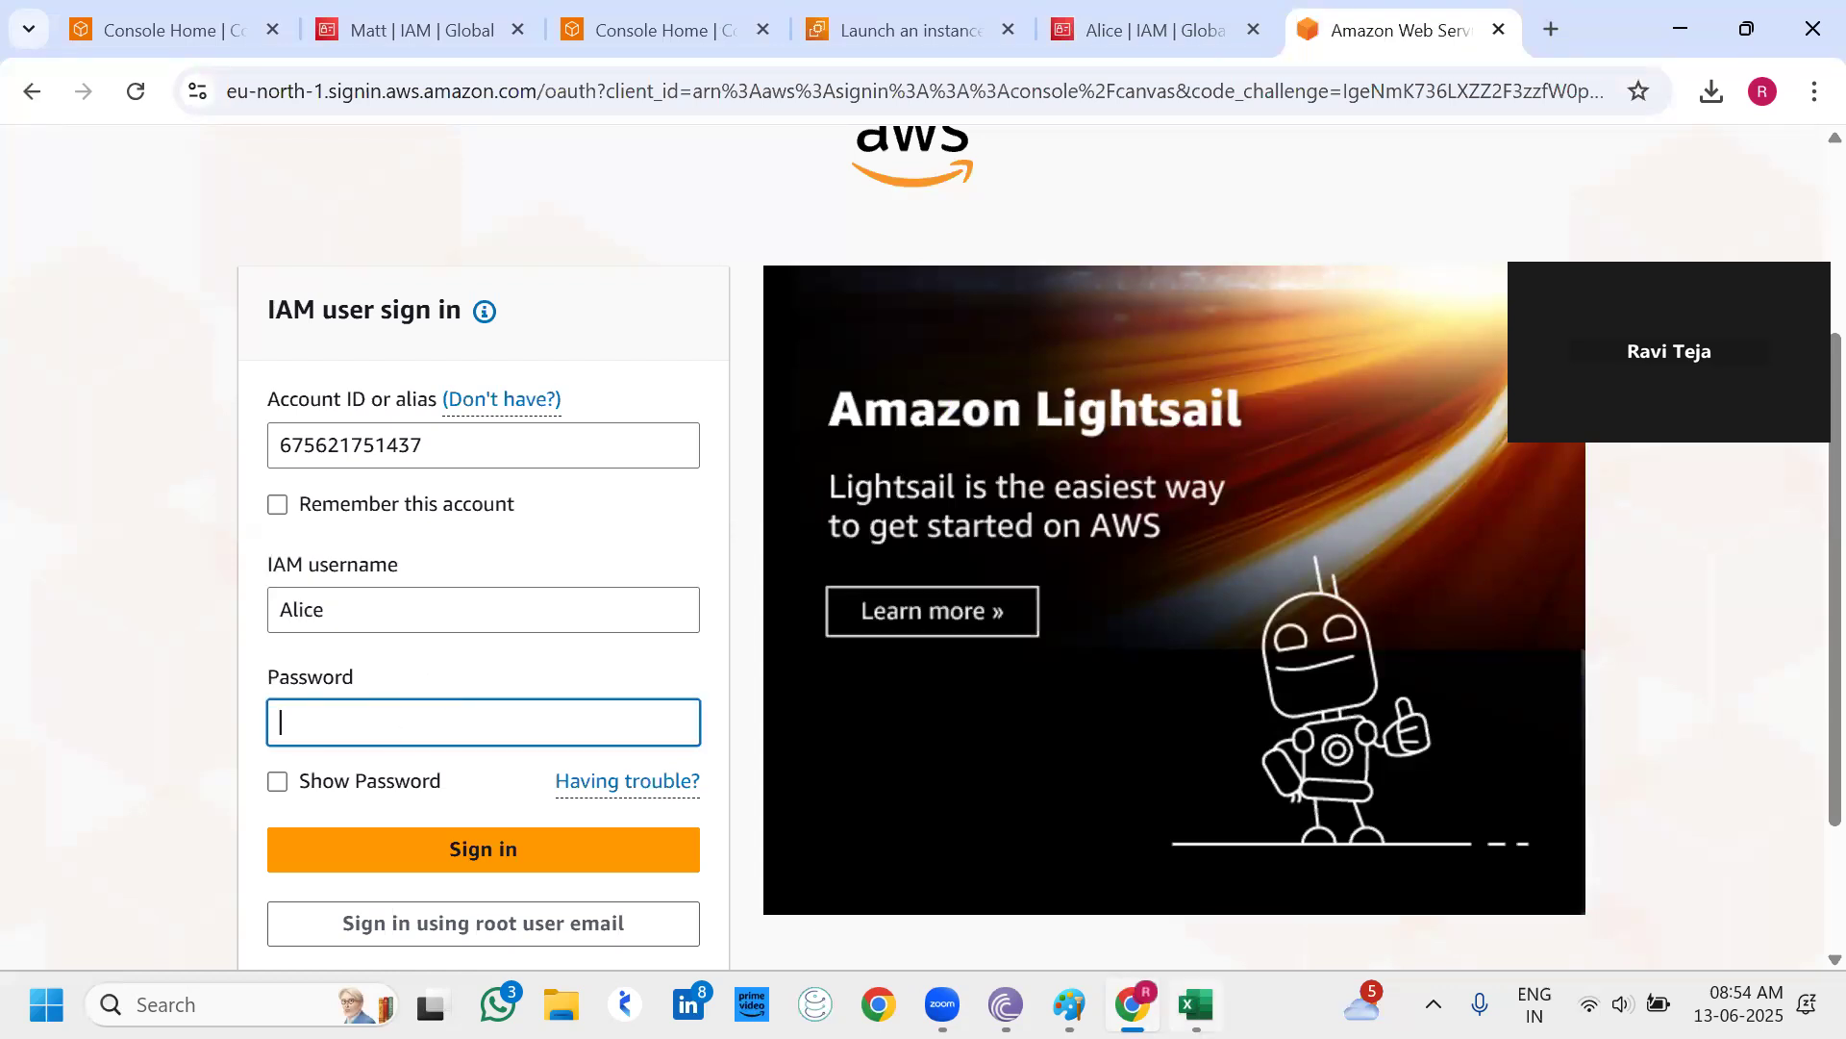
key("alt+Tab")
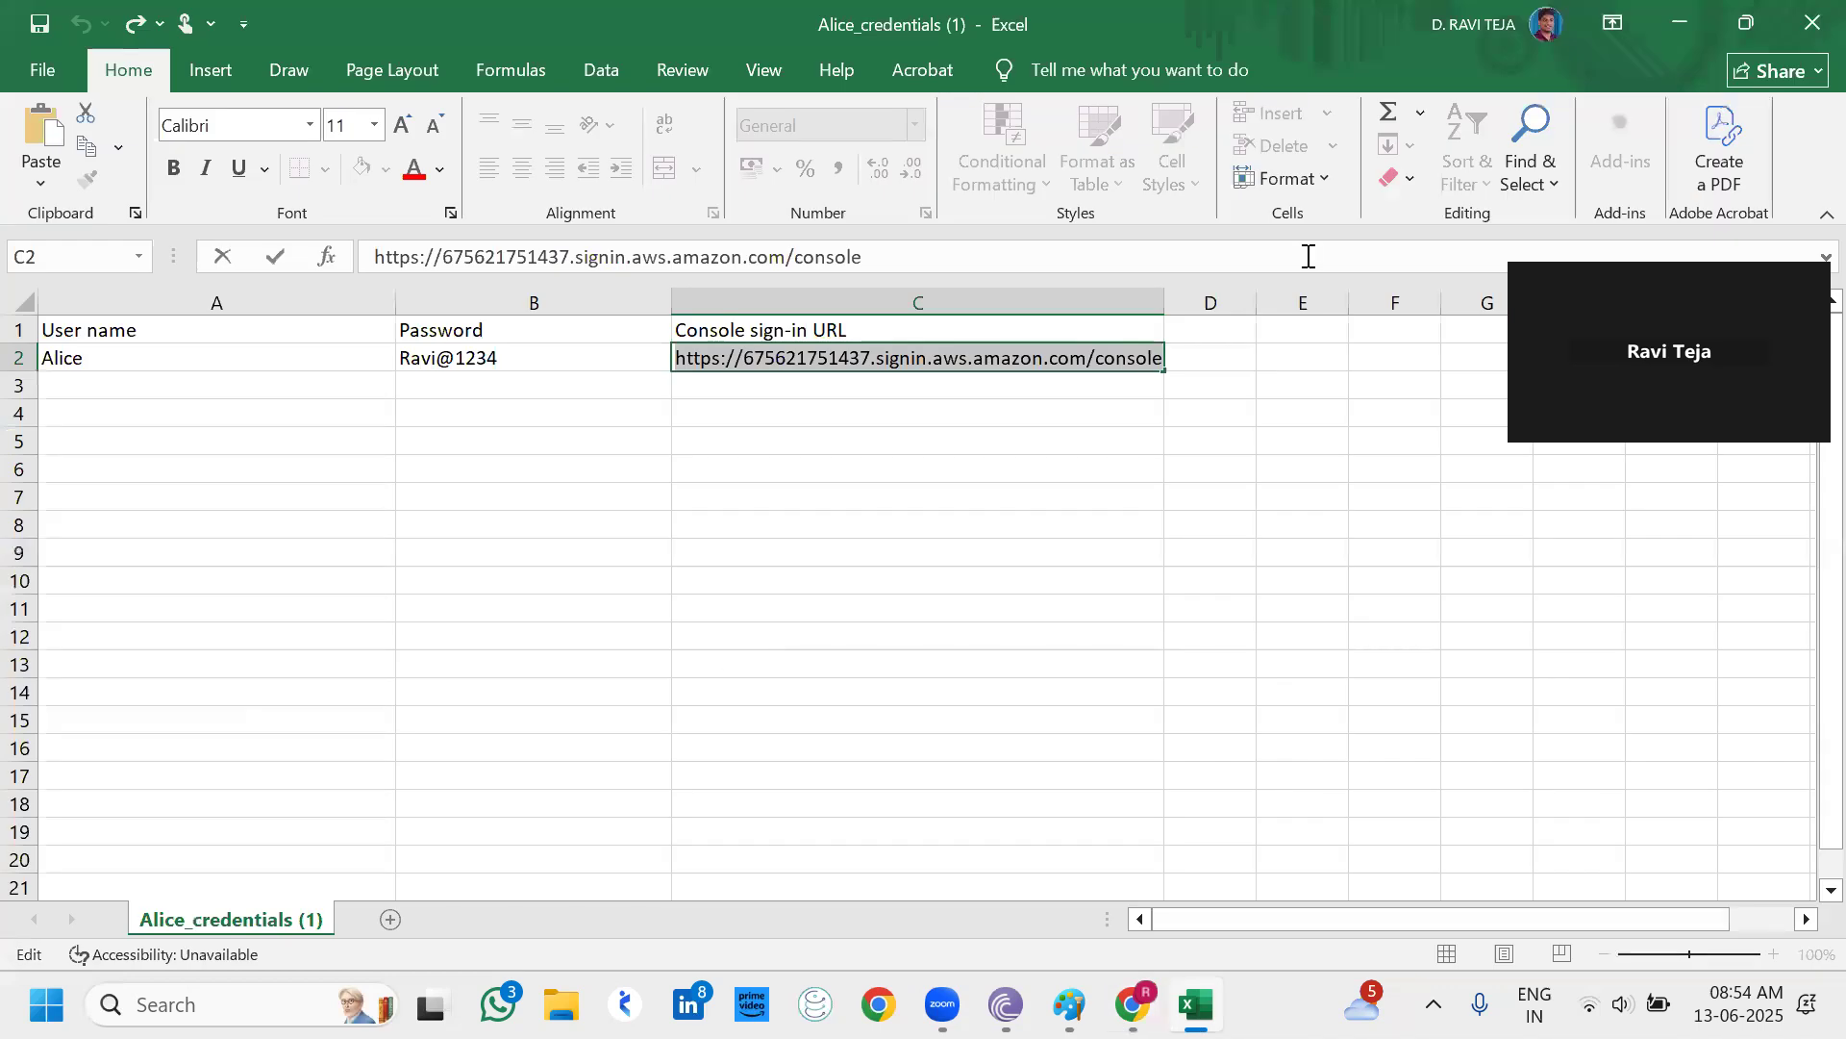
key("alt+Tab")
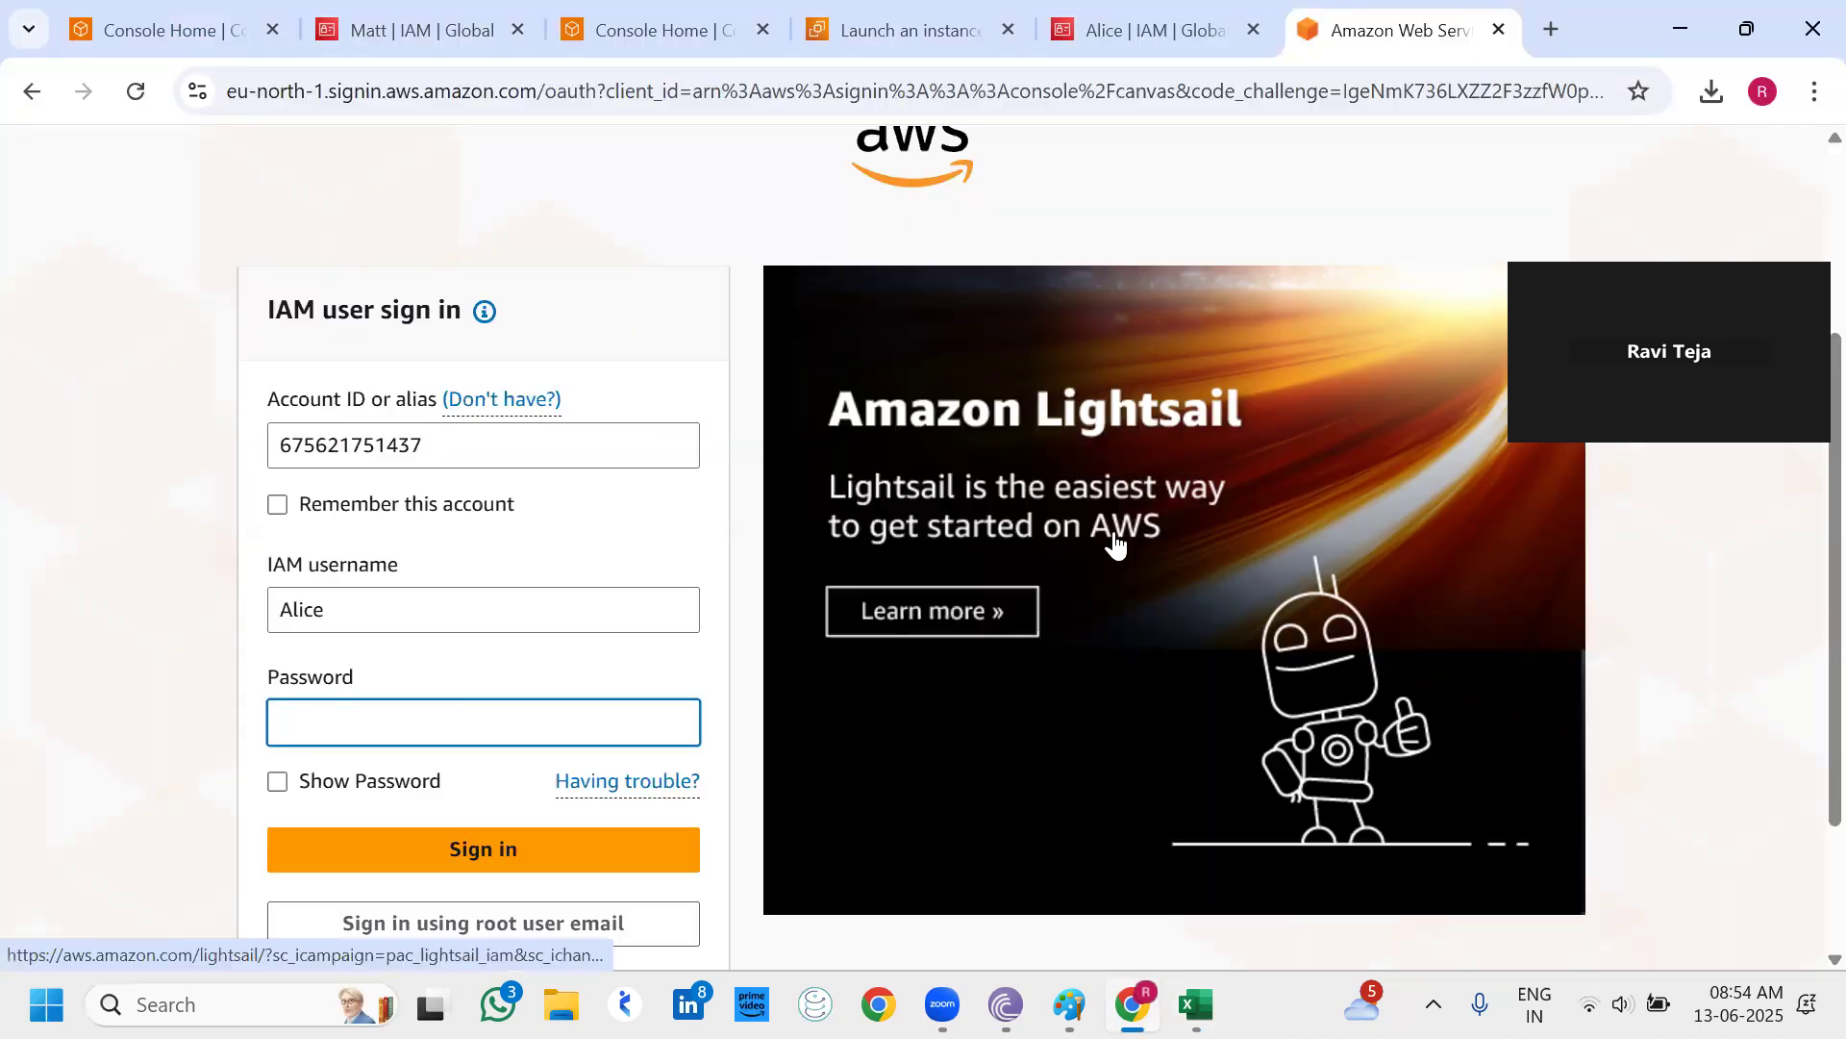
key("ctrl+v")
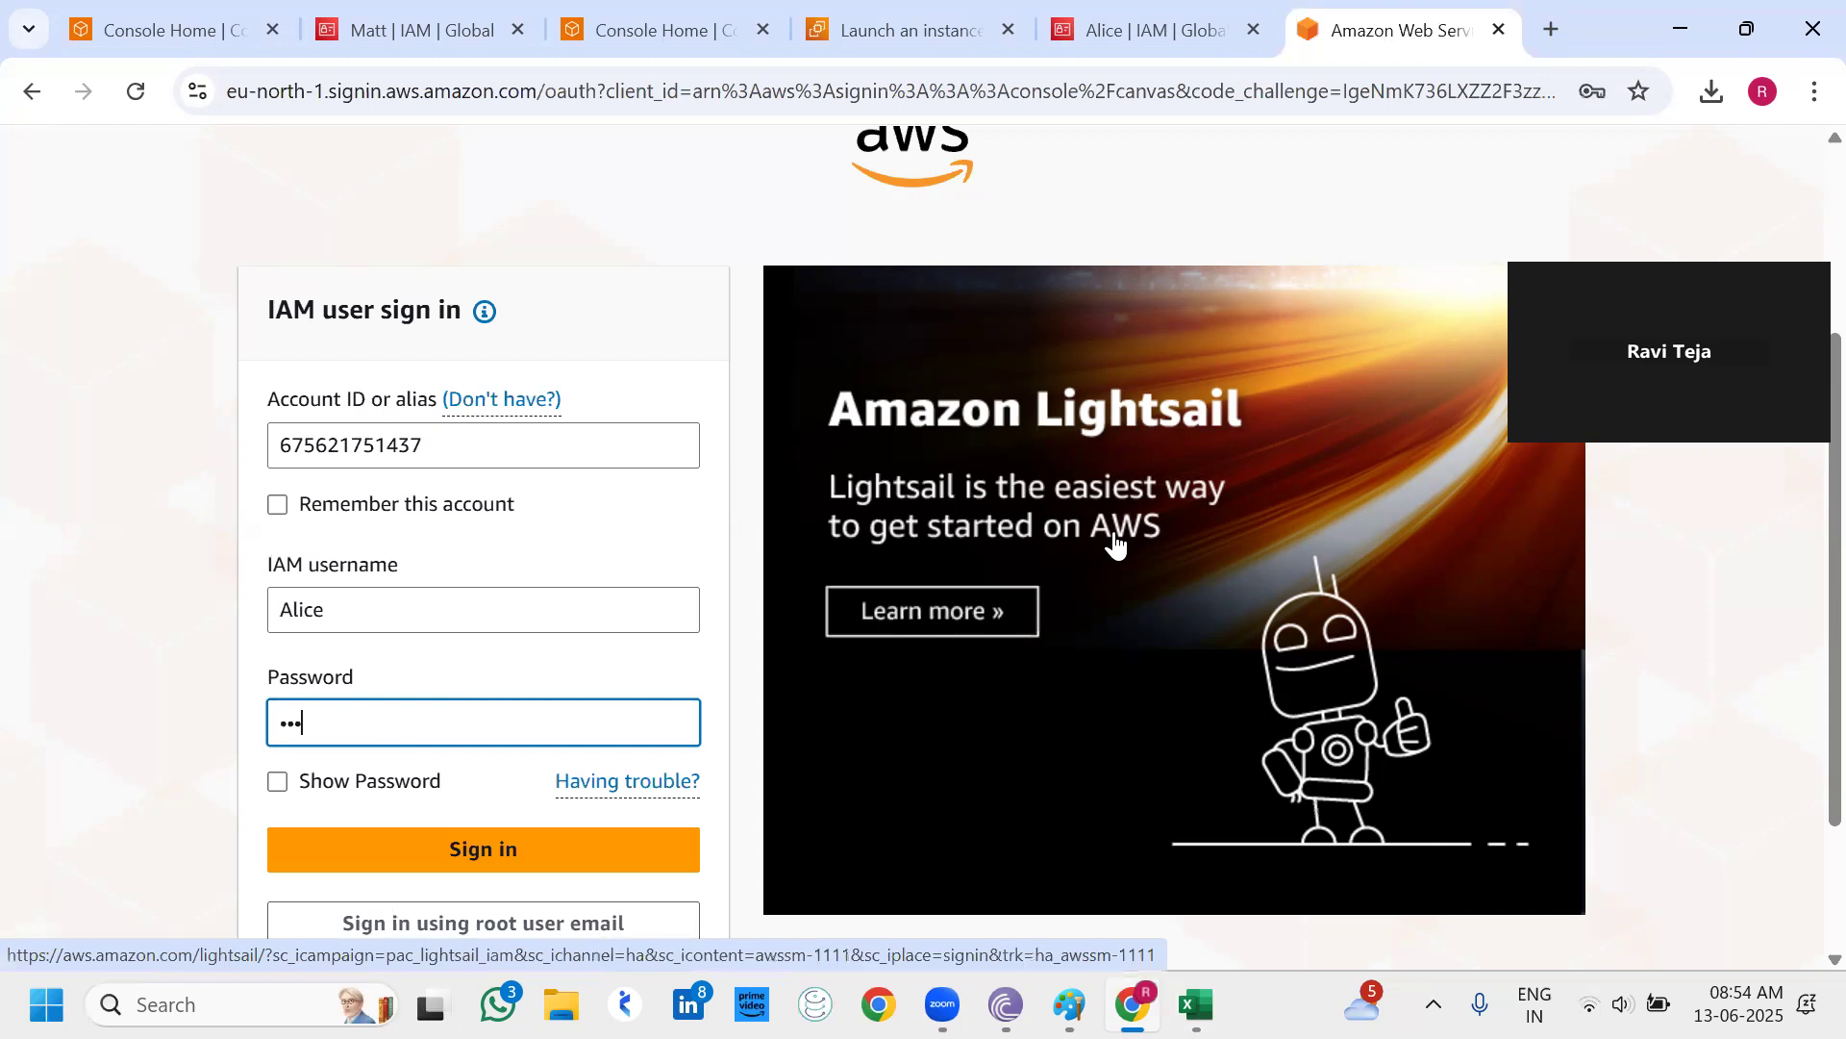
key("ctrl+v")
type("1")
key("Return")
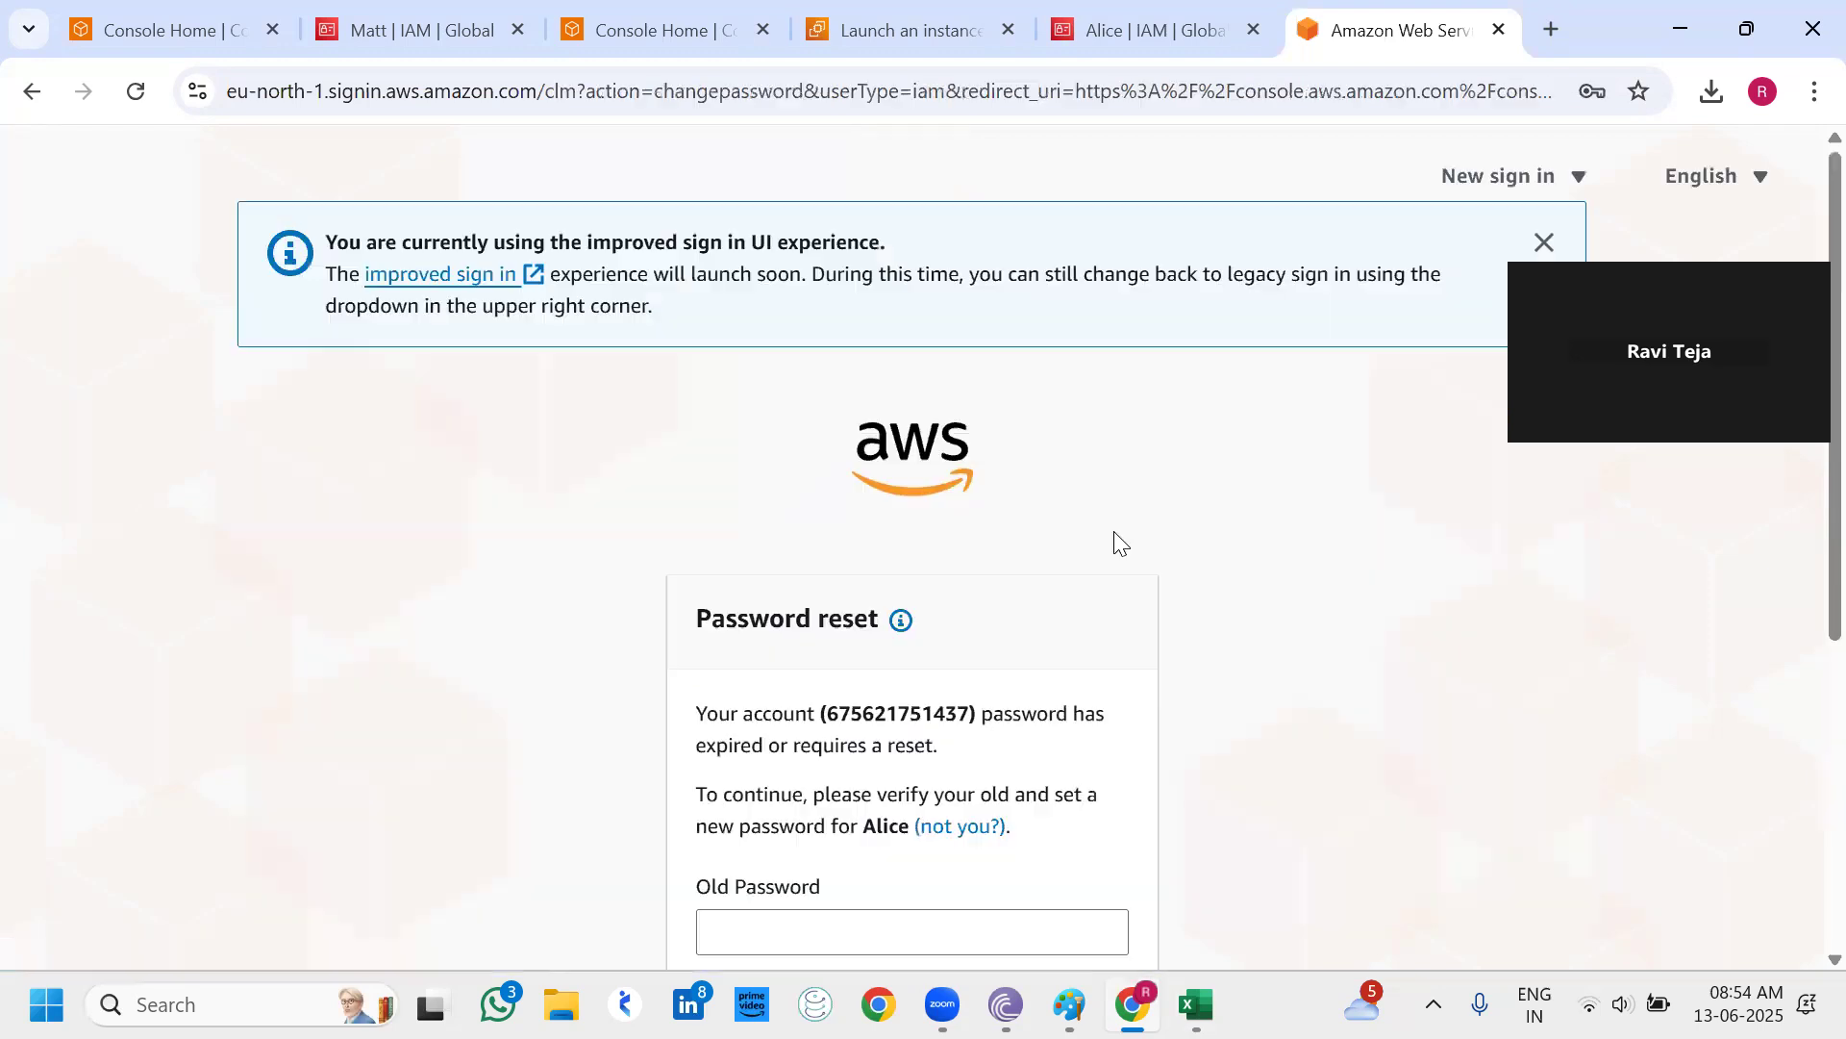
Fill in the old password, a new password and its confirmation in the password reset form, and submit the change.
scroll(1115, 542, "down", 4)
left_click(1051, 513)
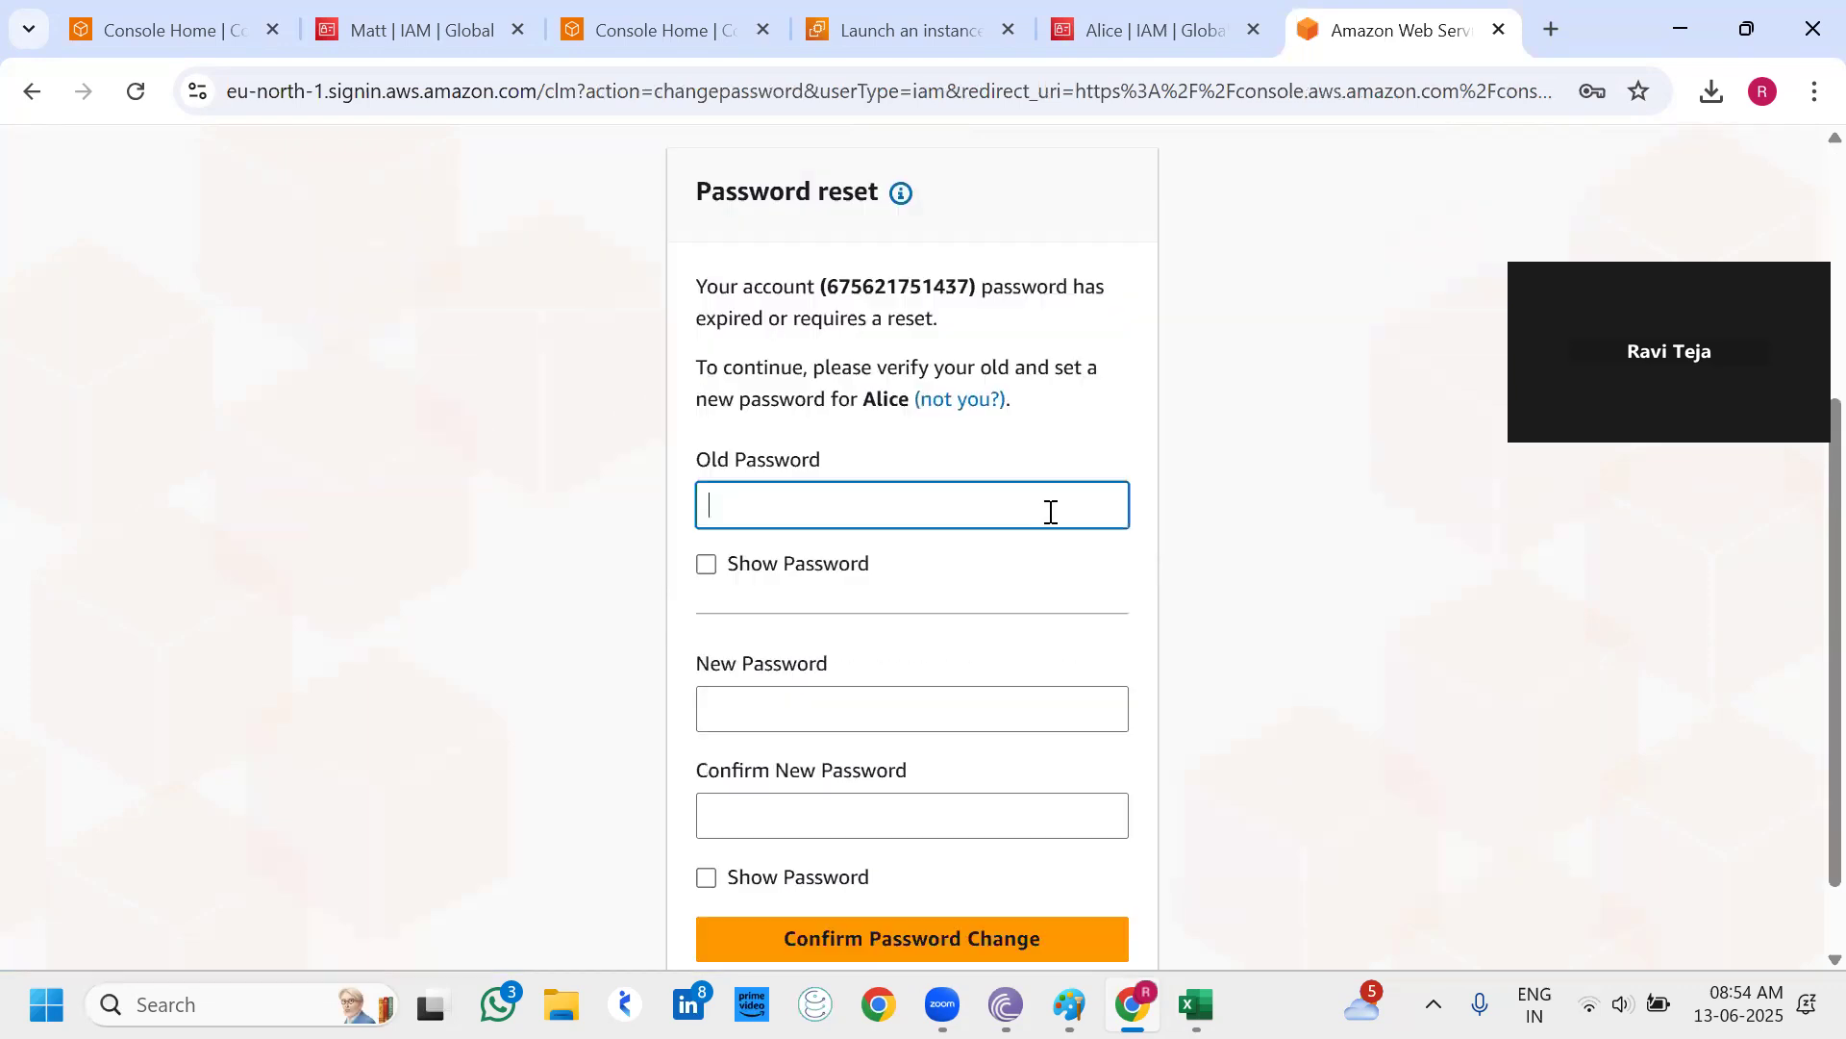
type("••••••••••")
left_click(894, 705)
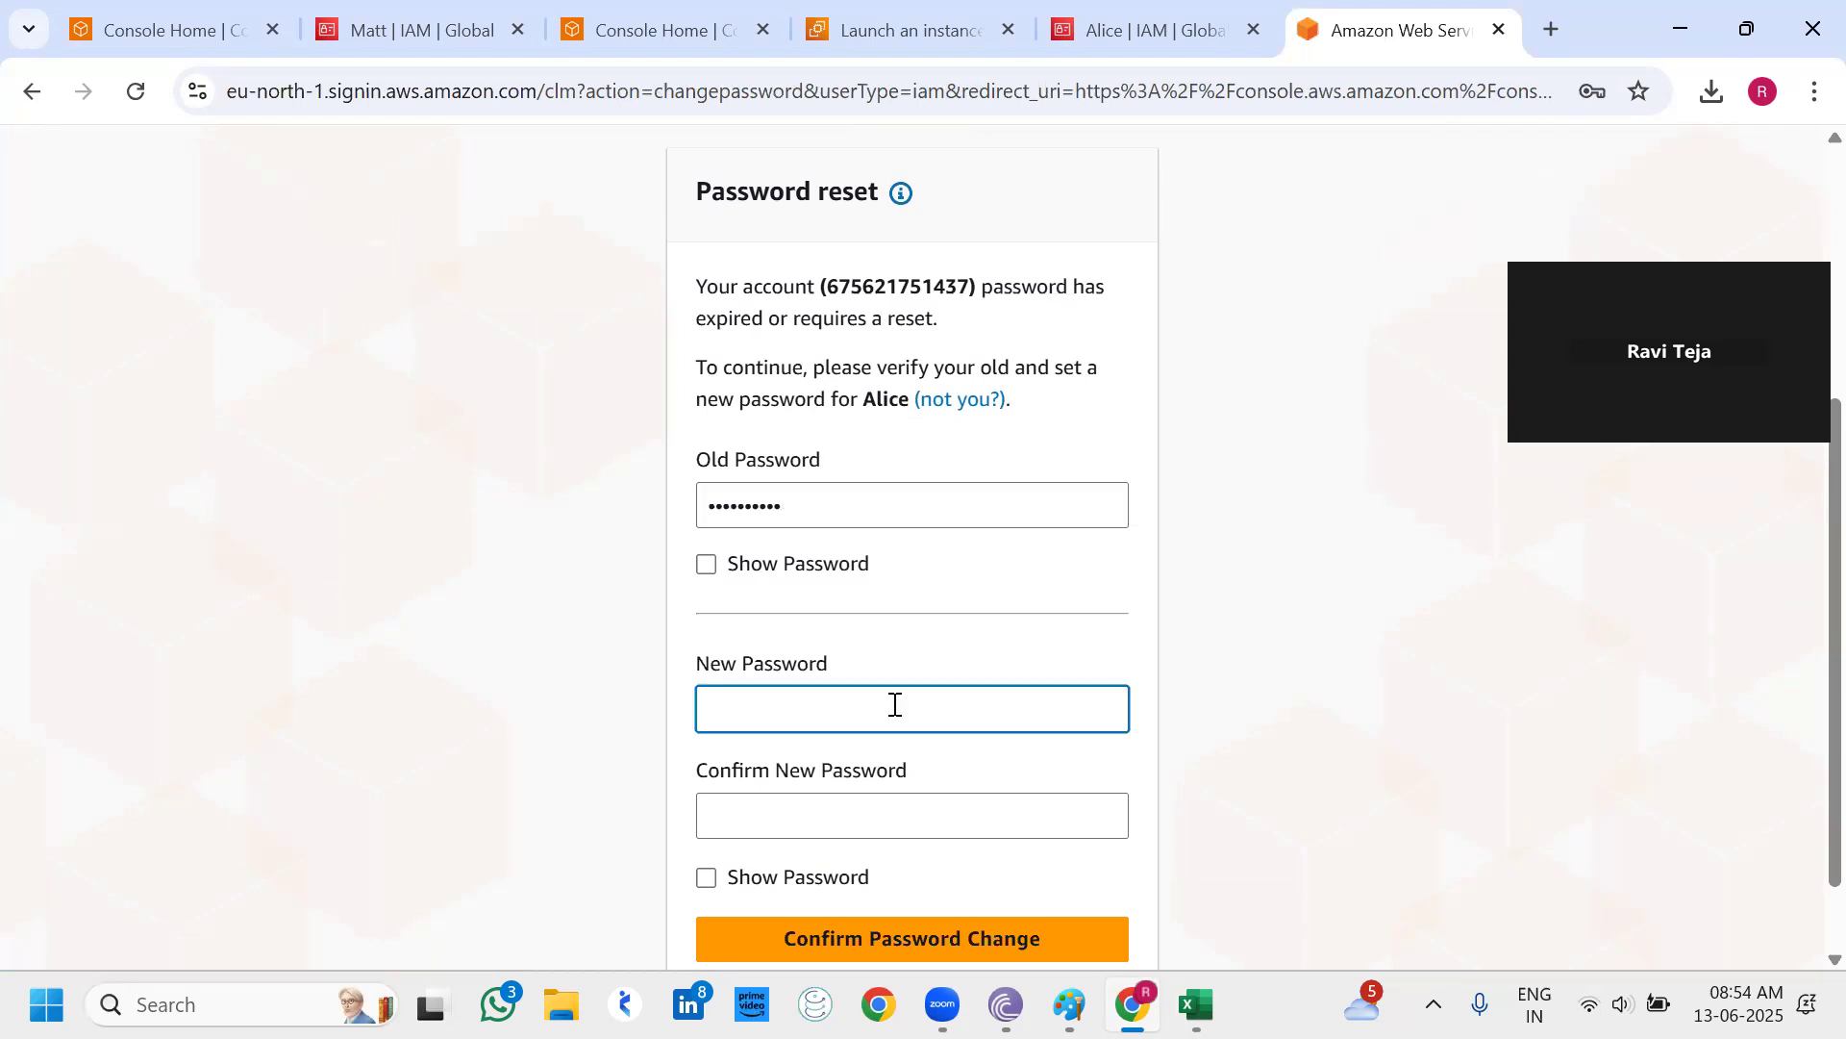
type("•••••••••••")
left_click(869, 813)
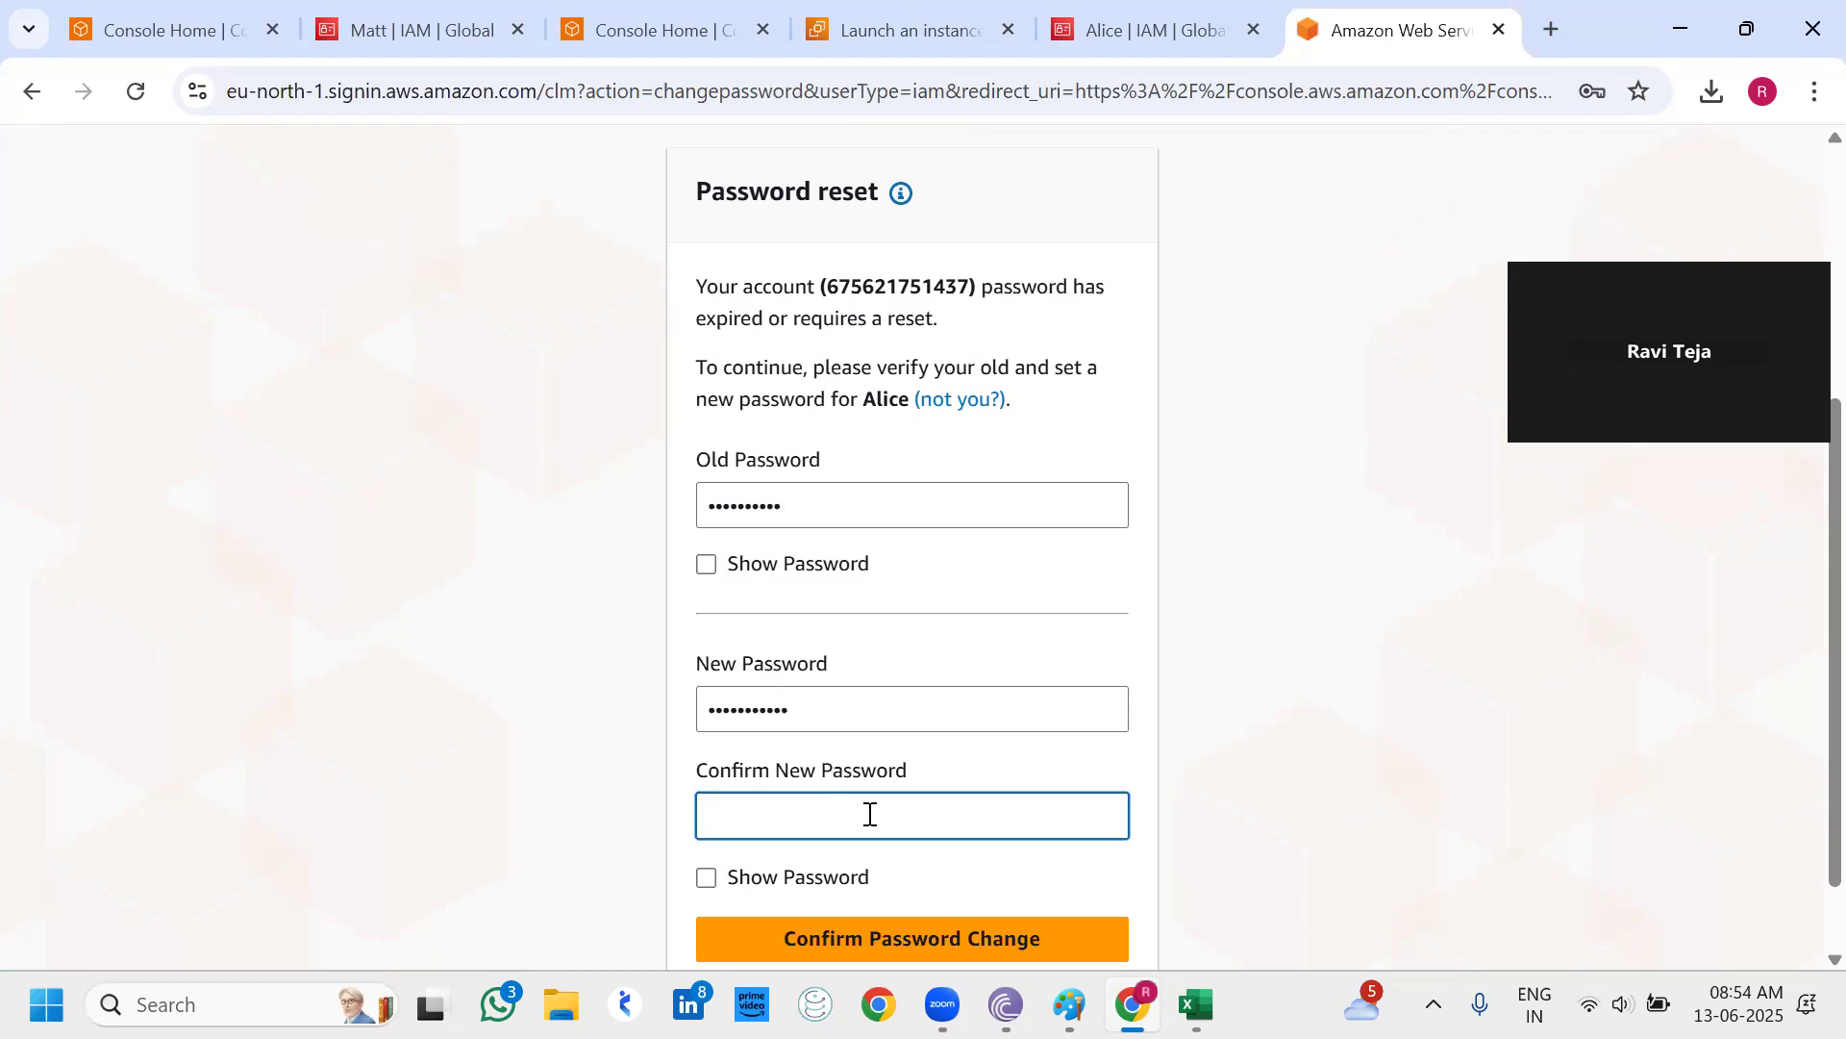
type("•••••••••••")
scroll(913, 848, "down", 1)
left_click(912, 841)
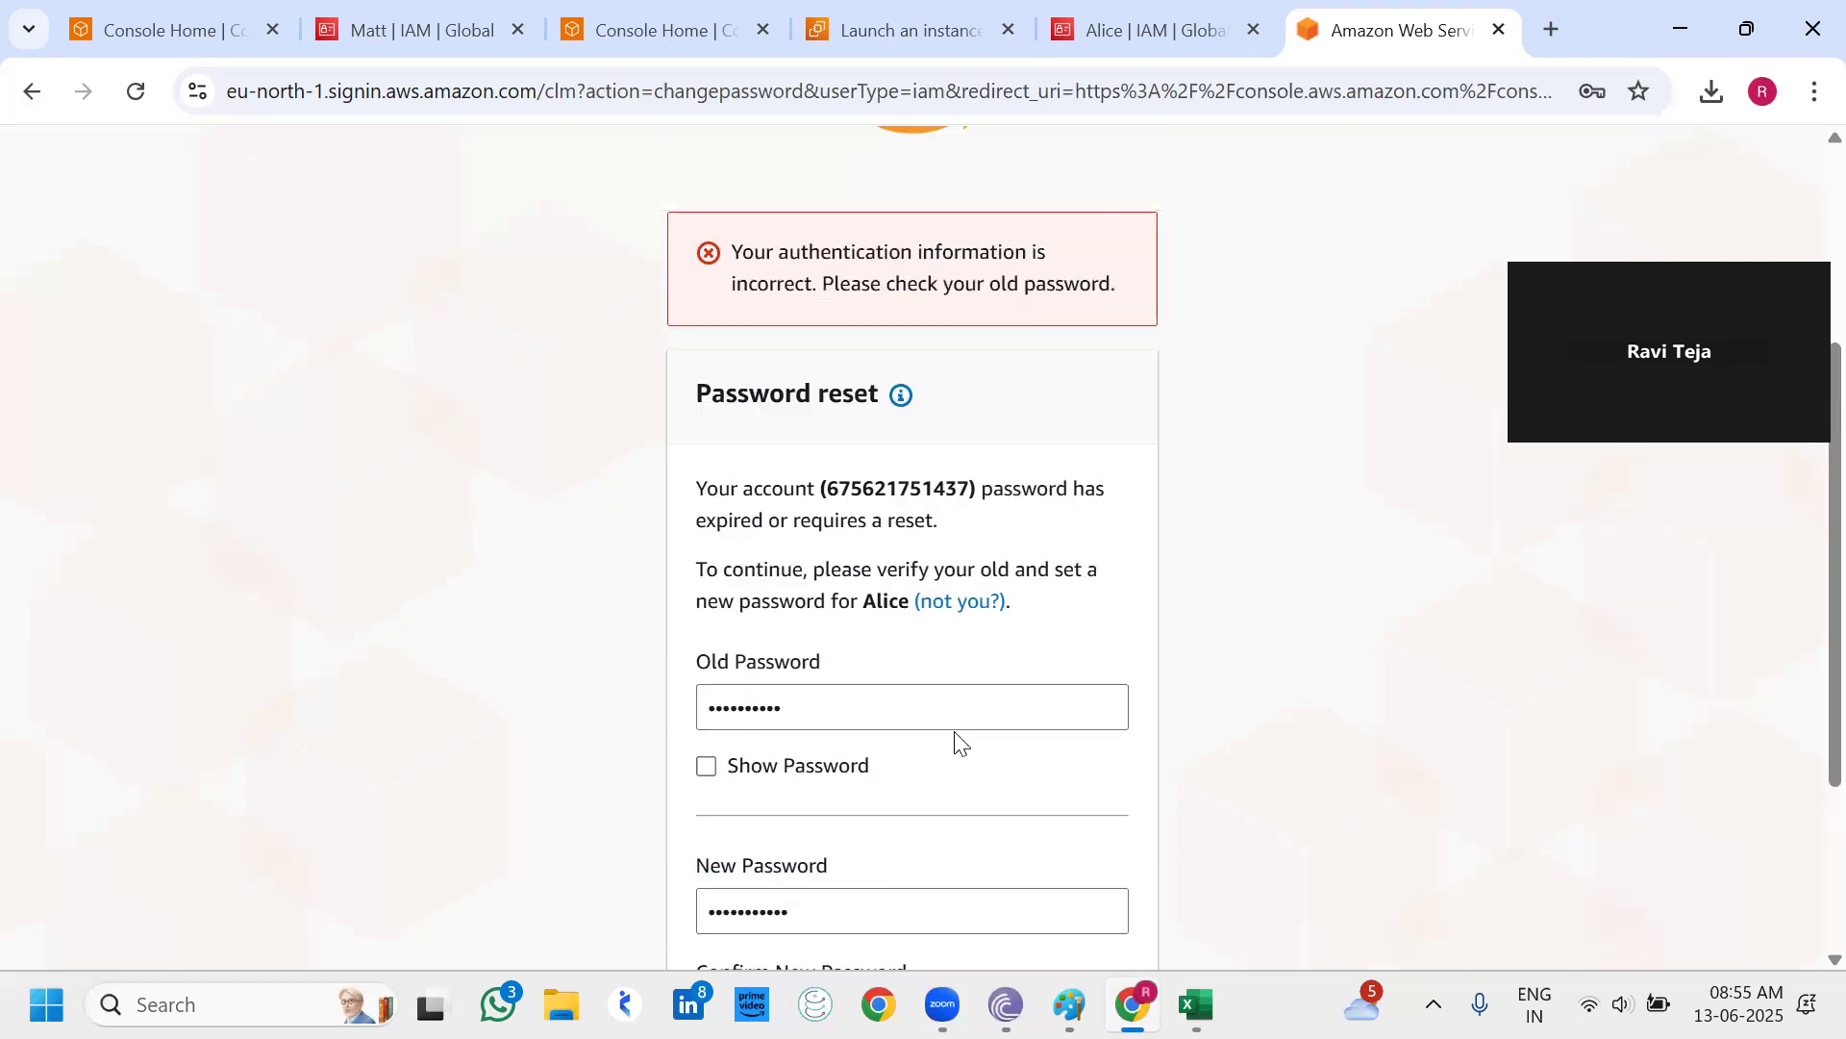
Clear and re-enter the old password in the reset form, and confirm the password change again.
key("BackSpace")
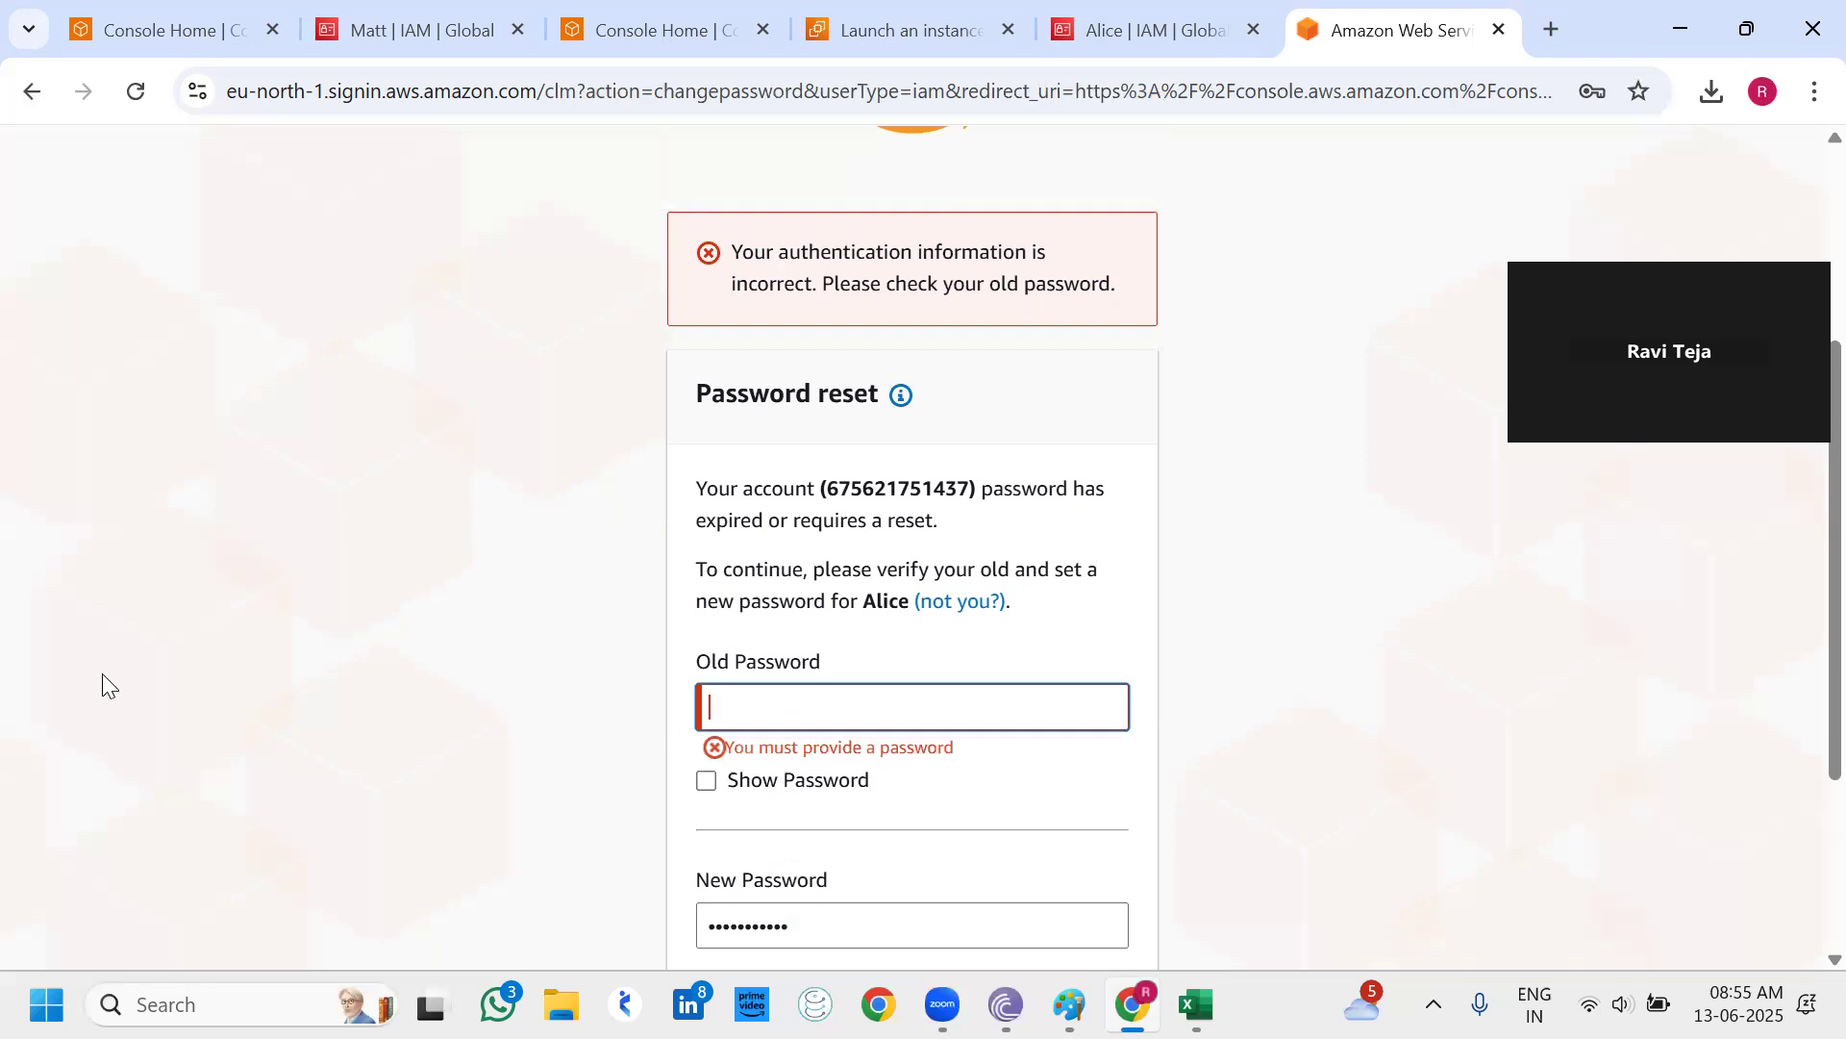
type("•")
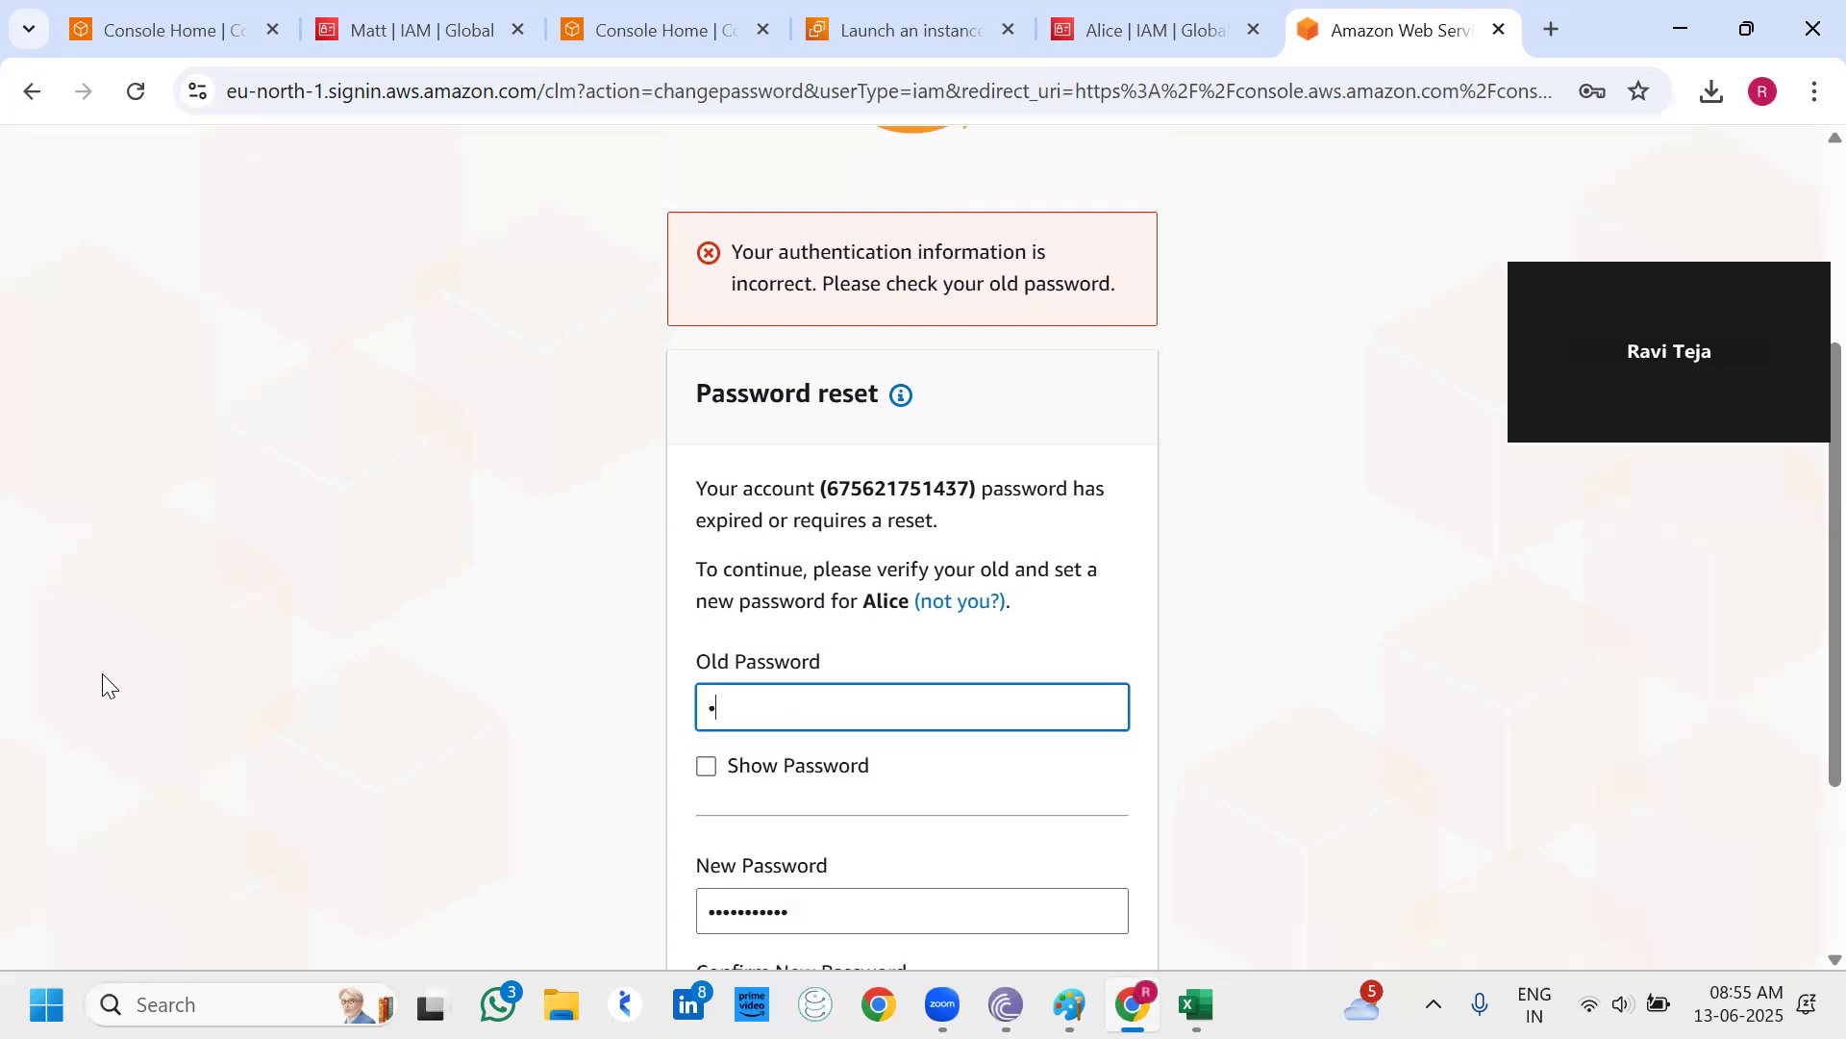
type("••••••••")
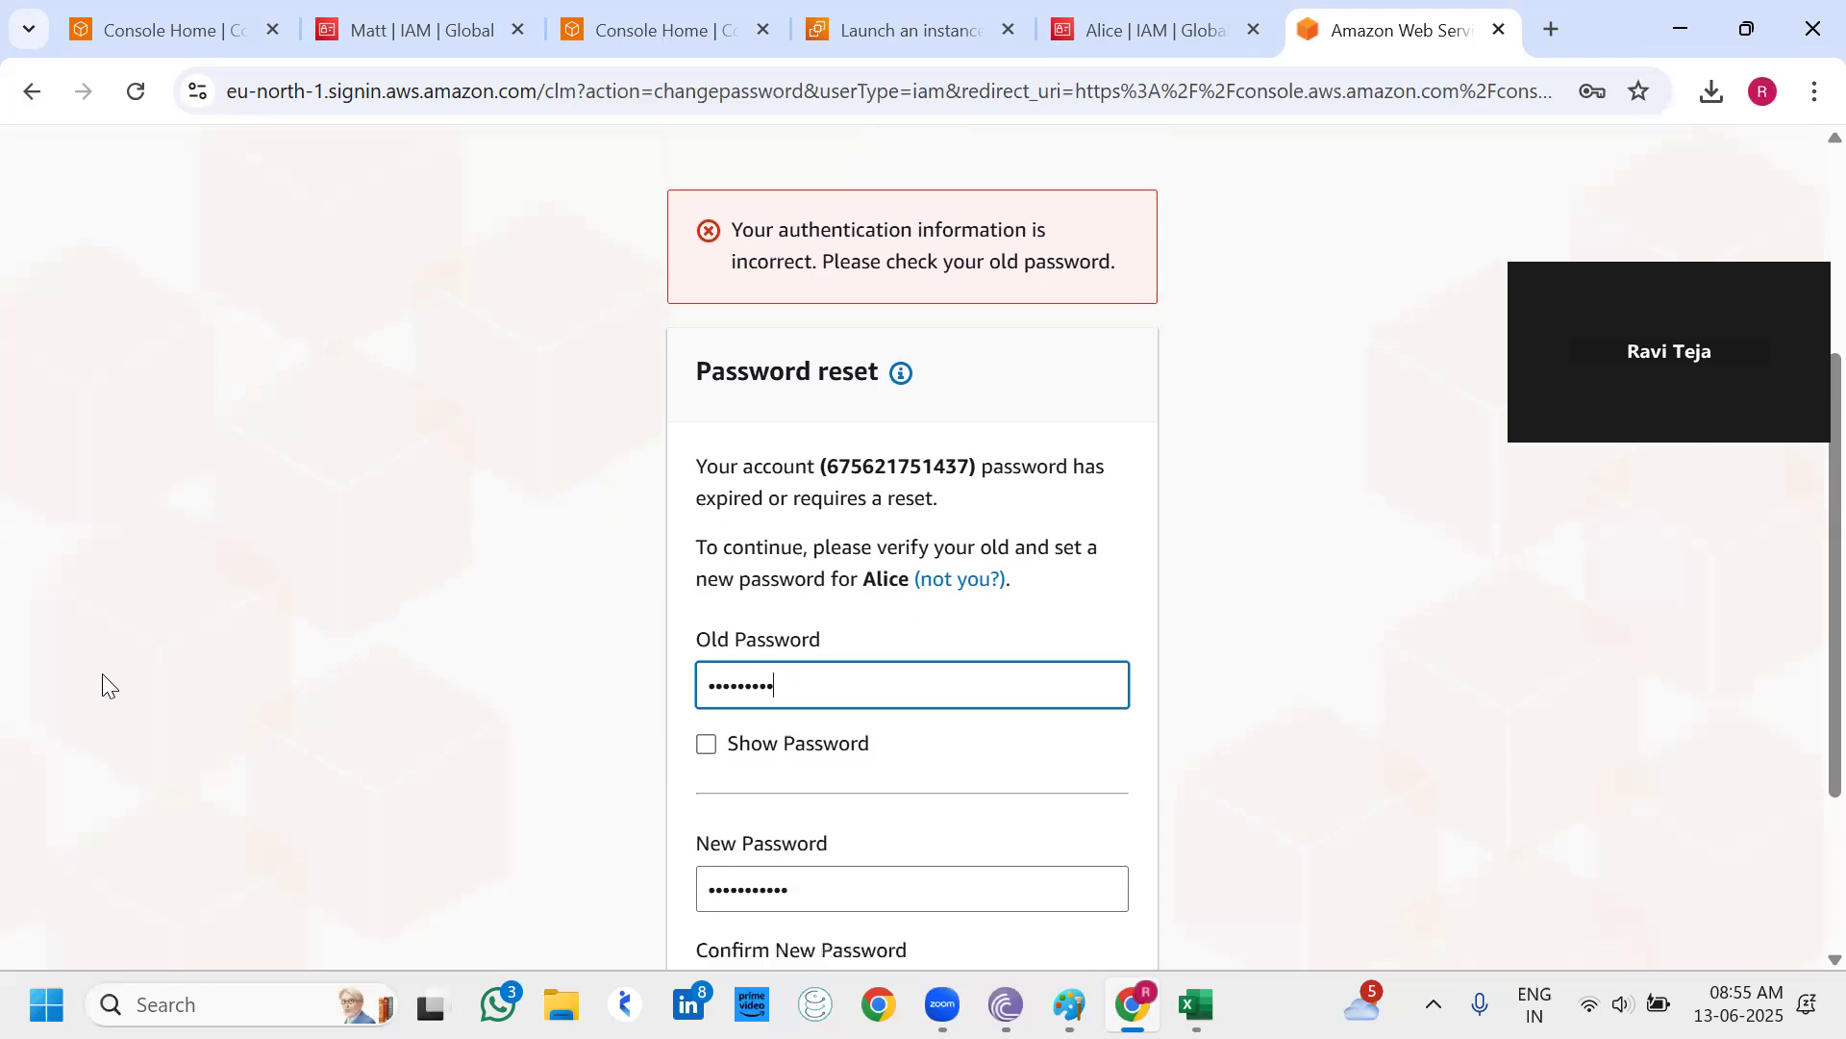
scroll(797, 800, "down", 3)
left_click(866, 838)
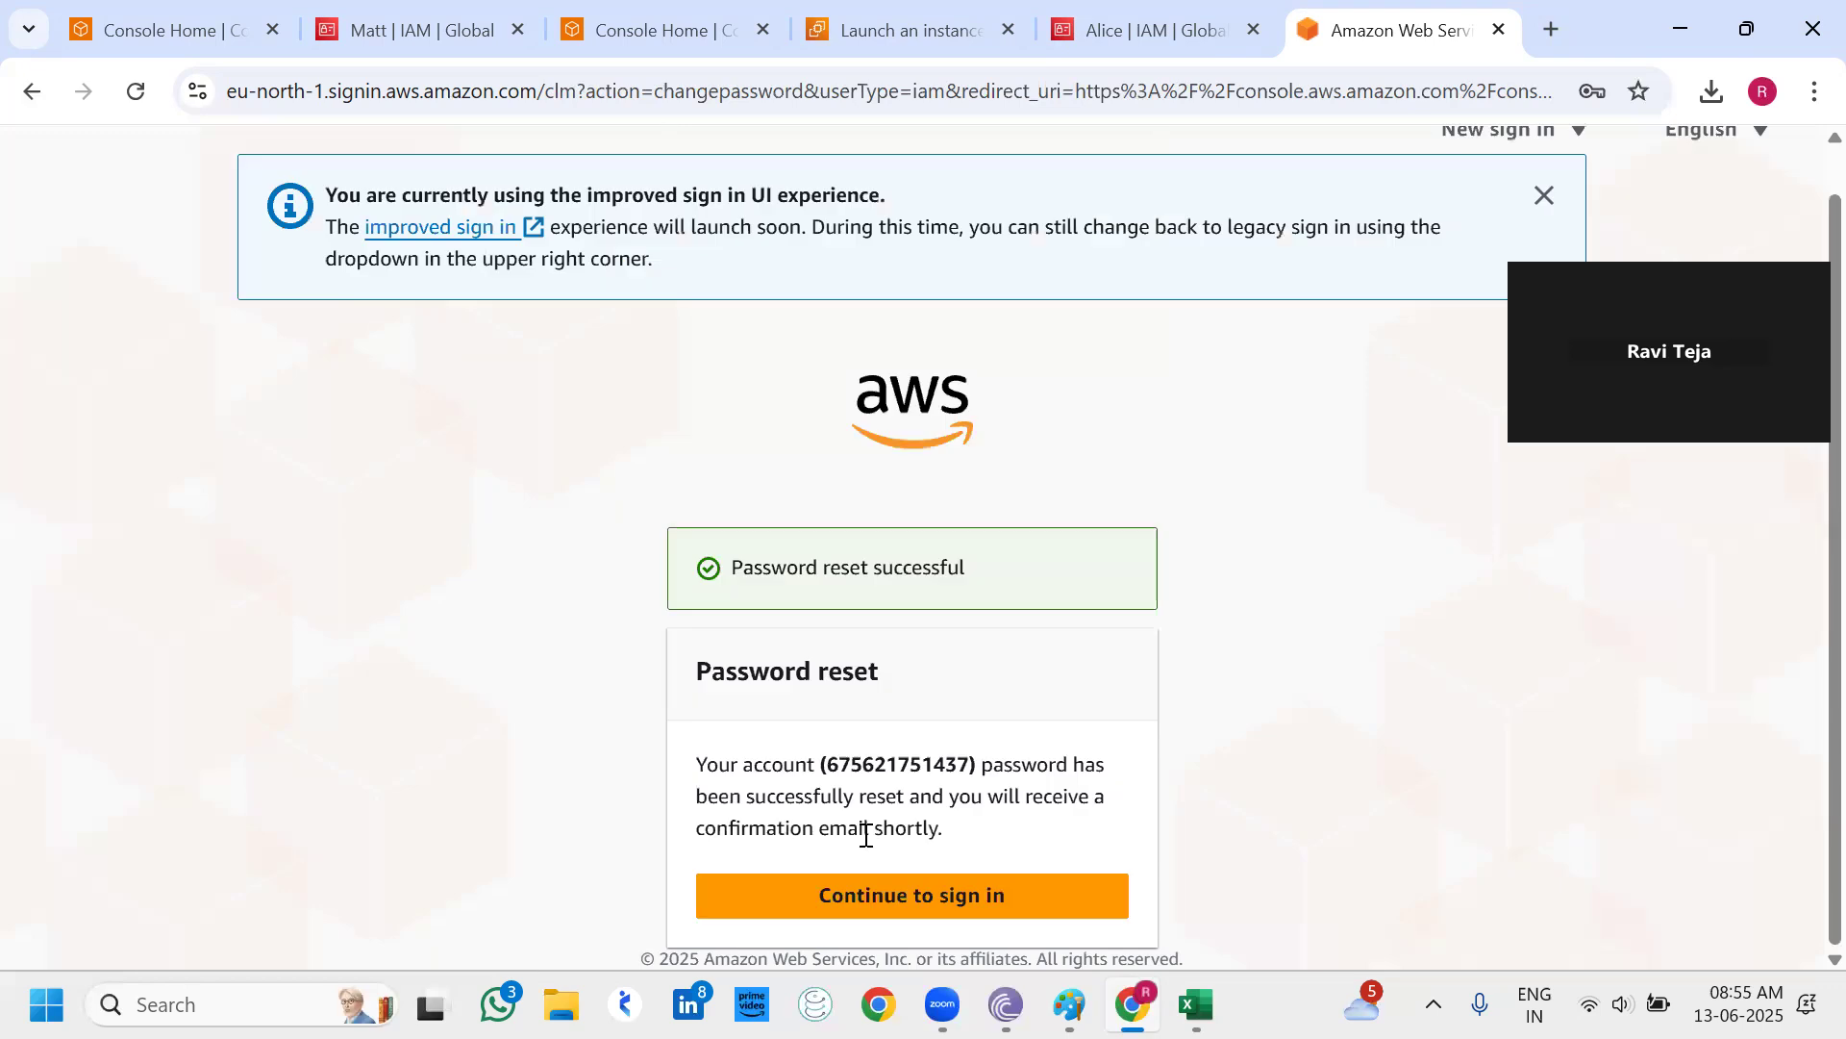
Continue the sign-in to the AWS console and display the signed-in user's account details.
left_click(888, 908)
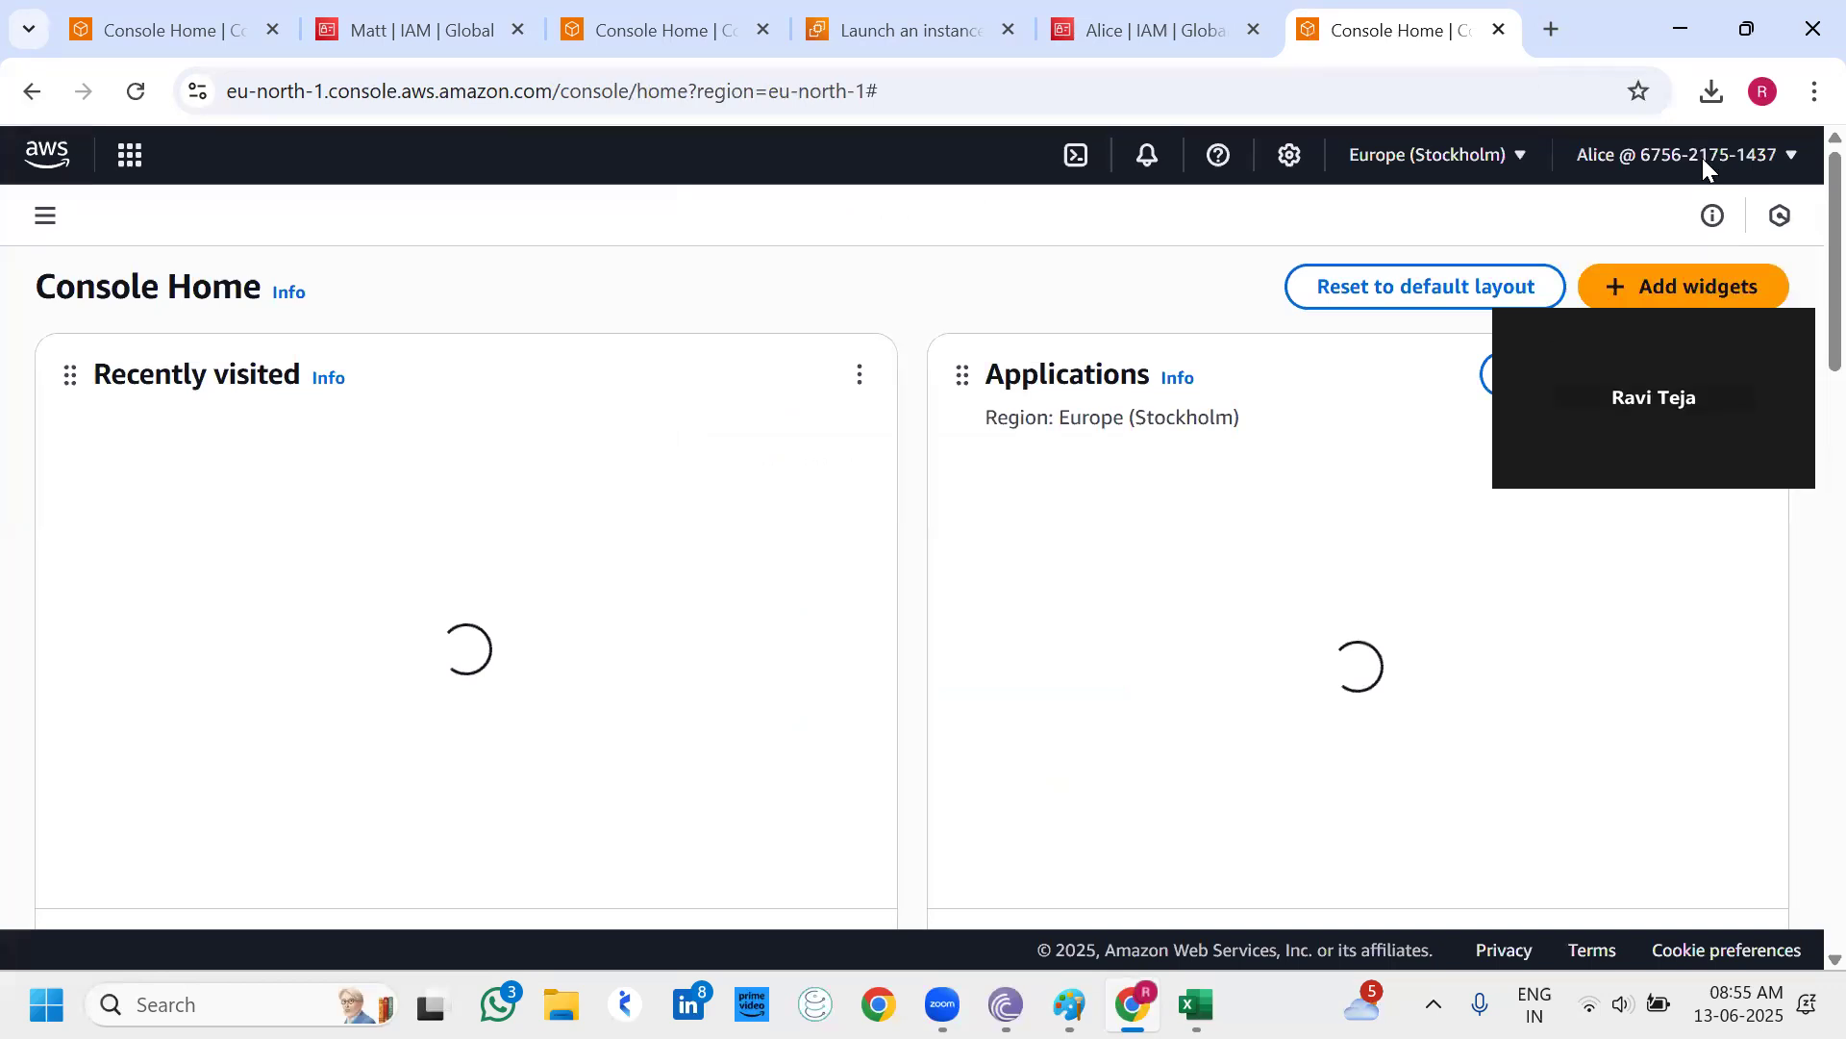
left_click(1702, 157)
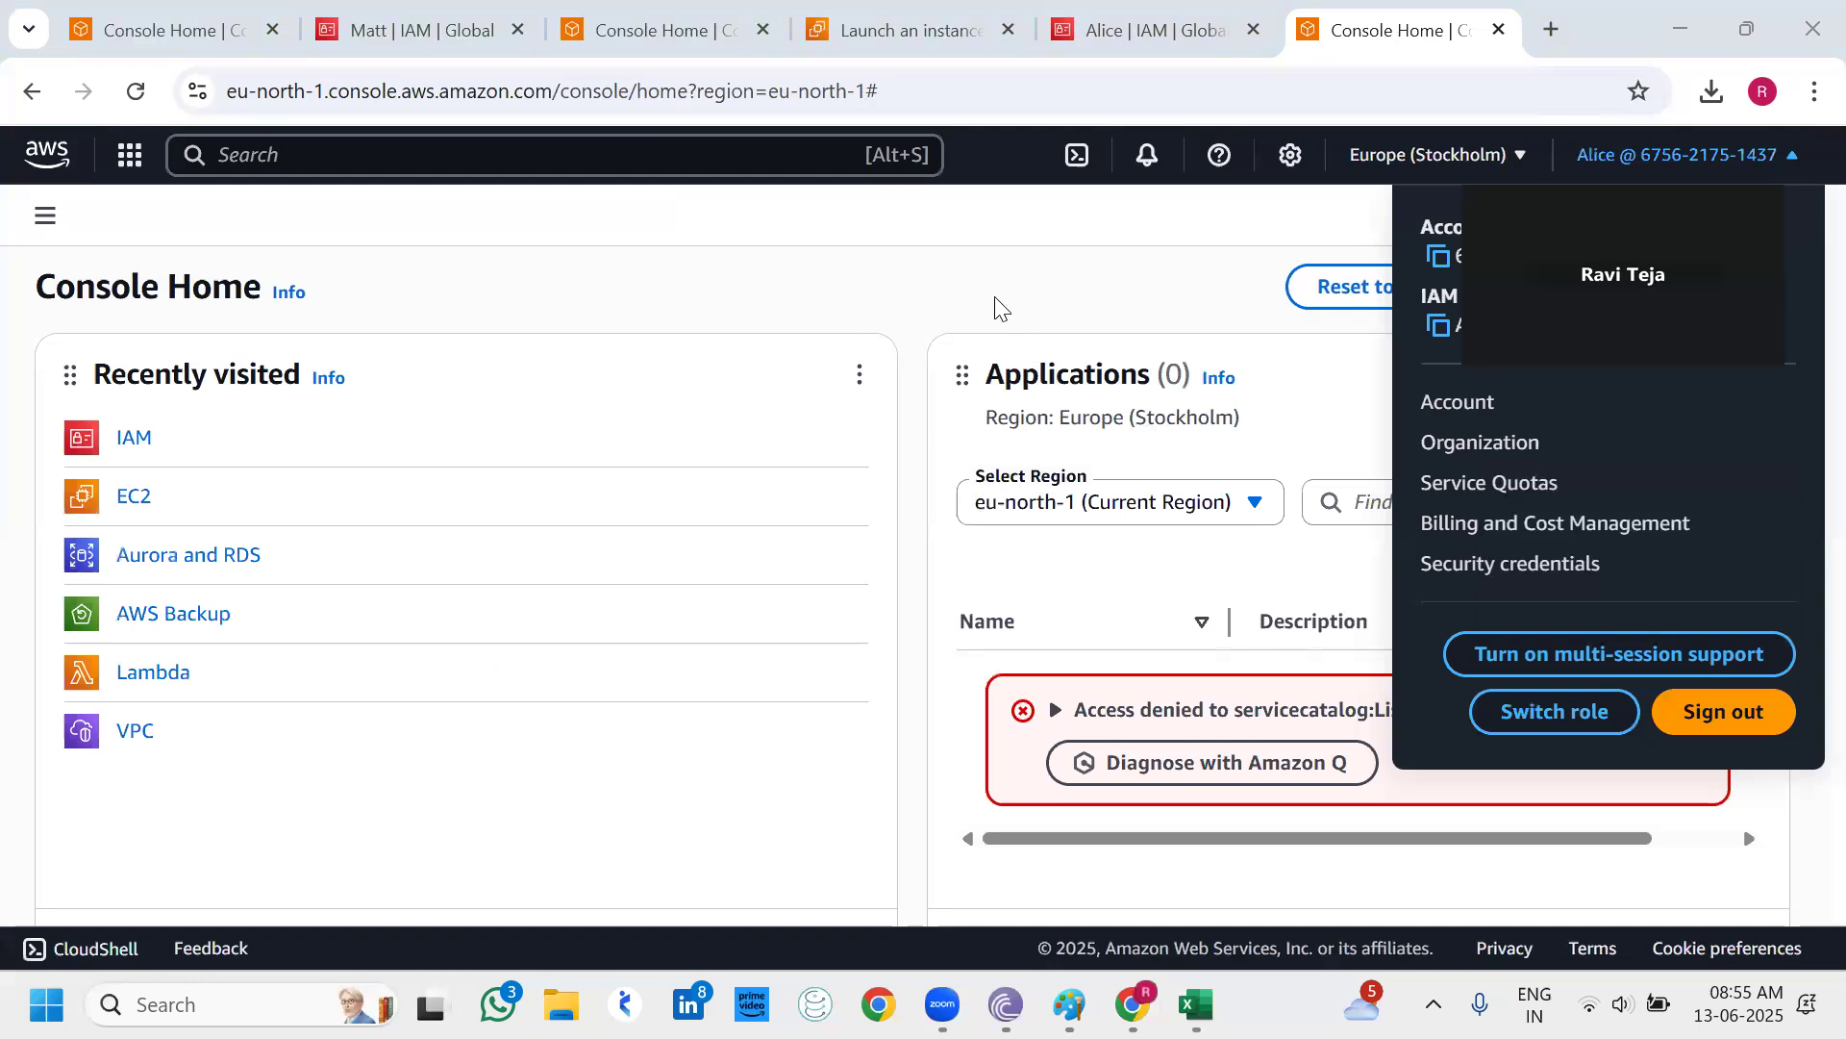
Dismiss the account details and open the Lambda service from the recently visited services in a new browser tab.
left_click(423, 392)
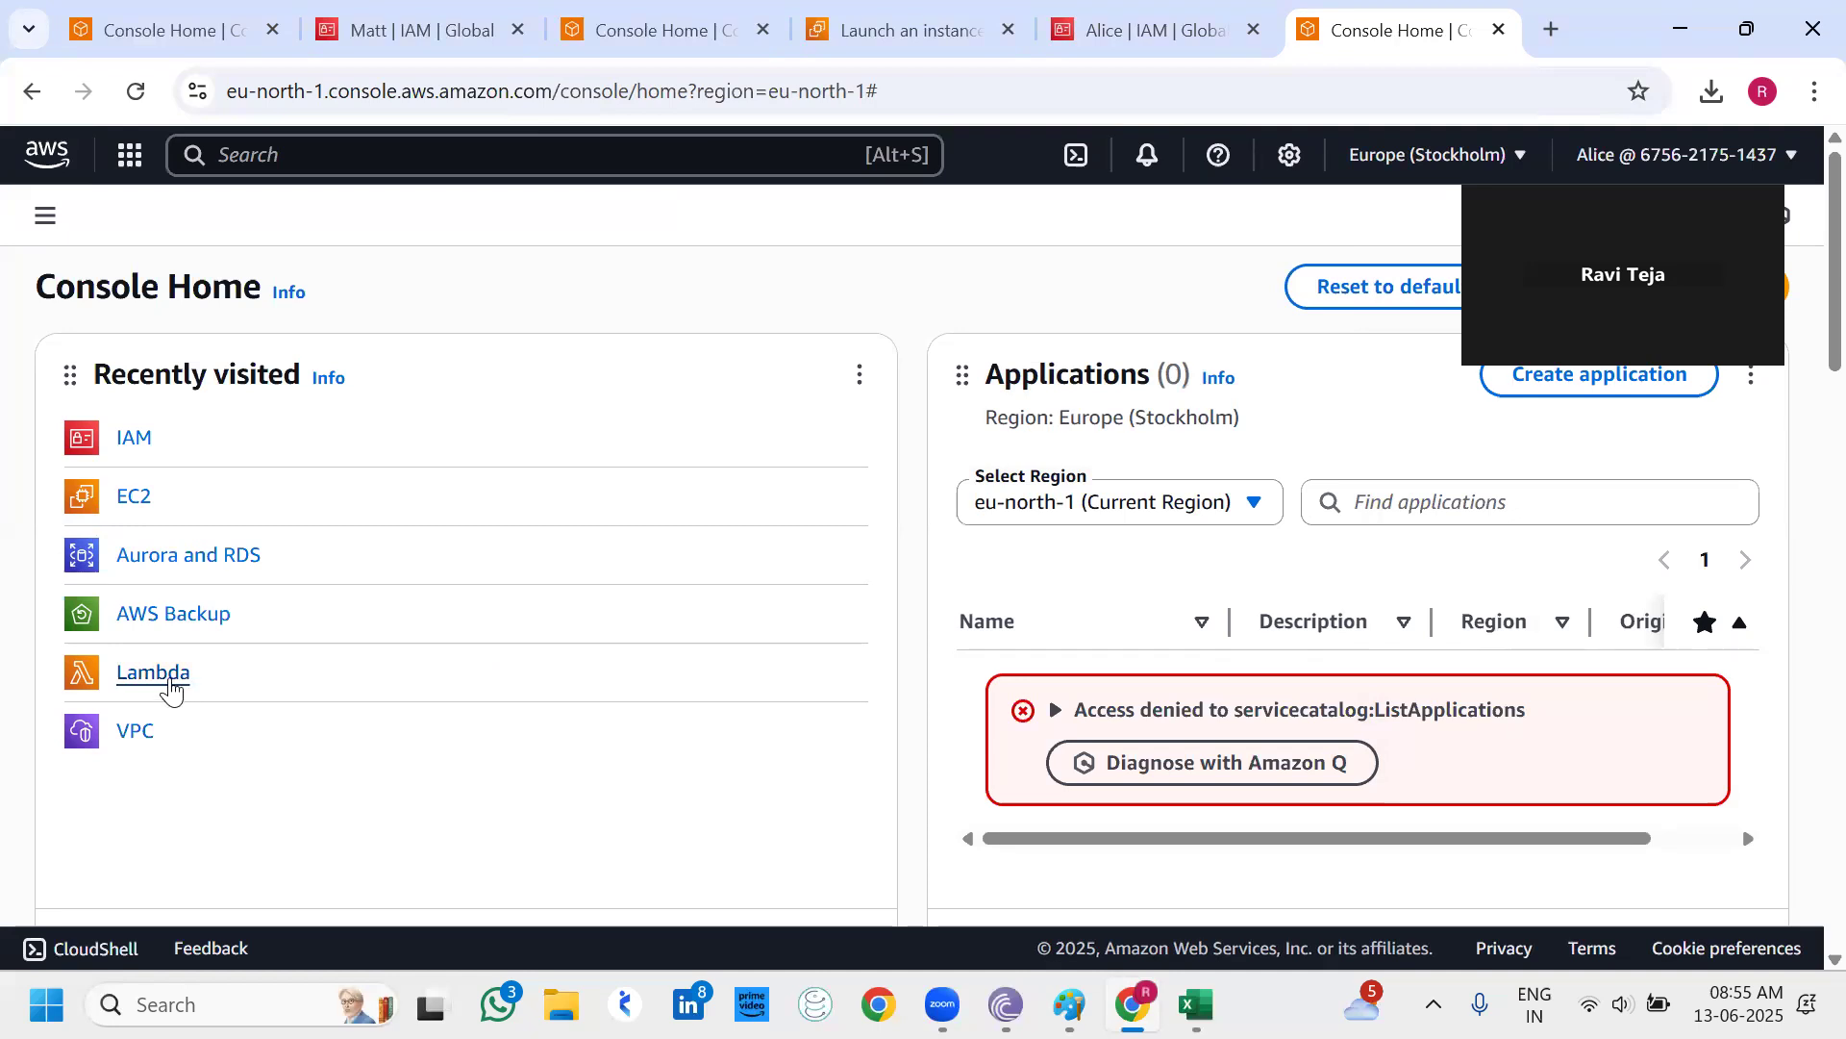
right_click(171, 686)
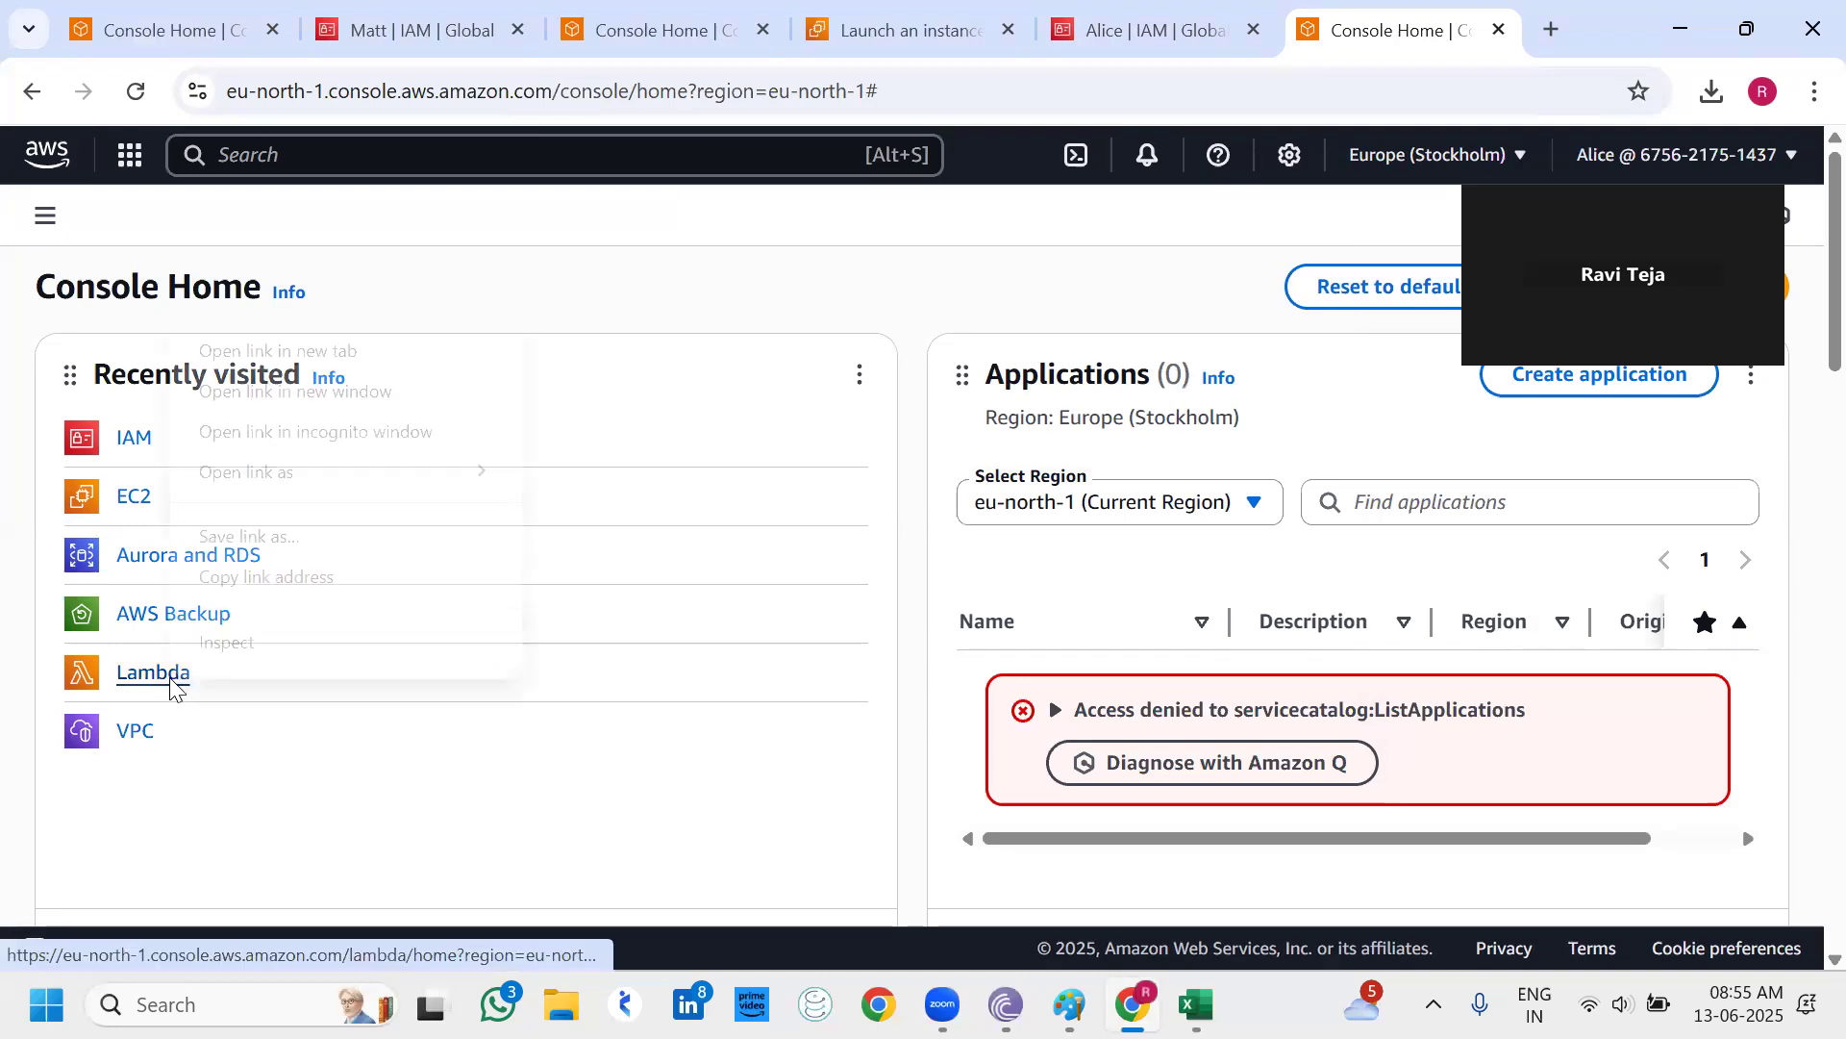
left_click(262, 354)
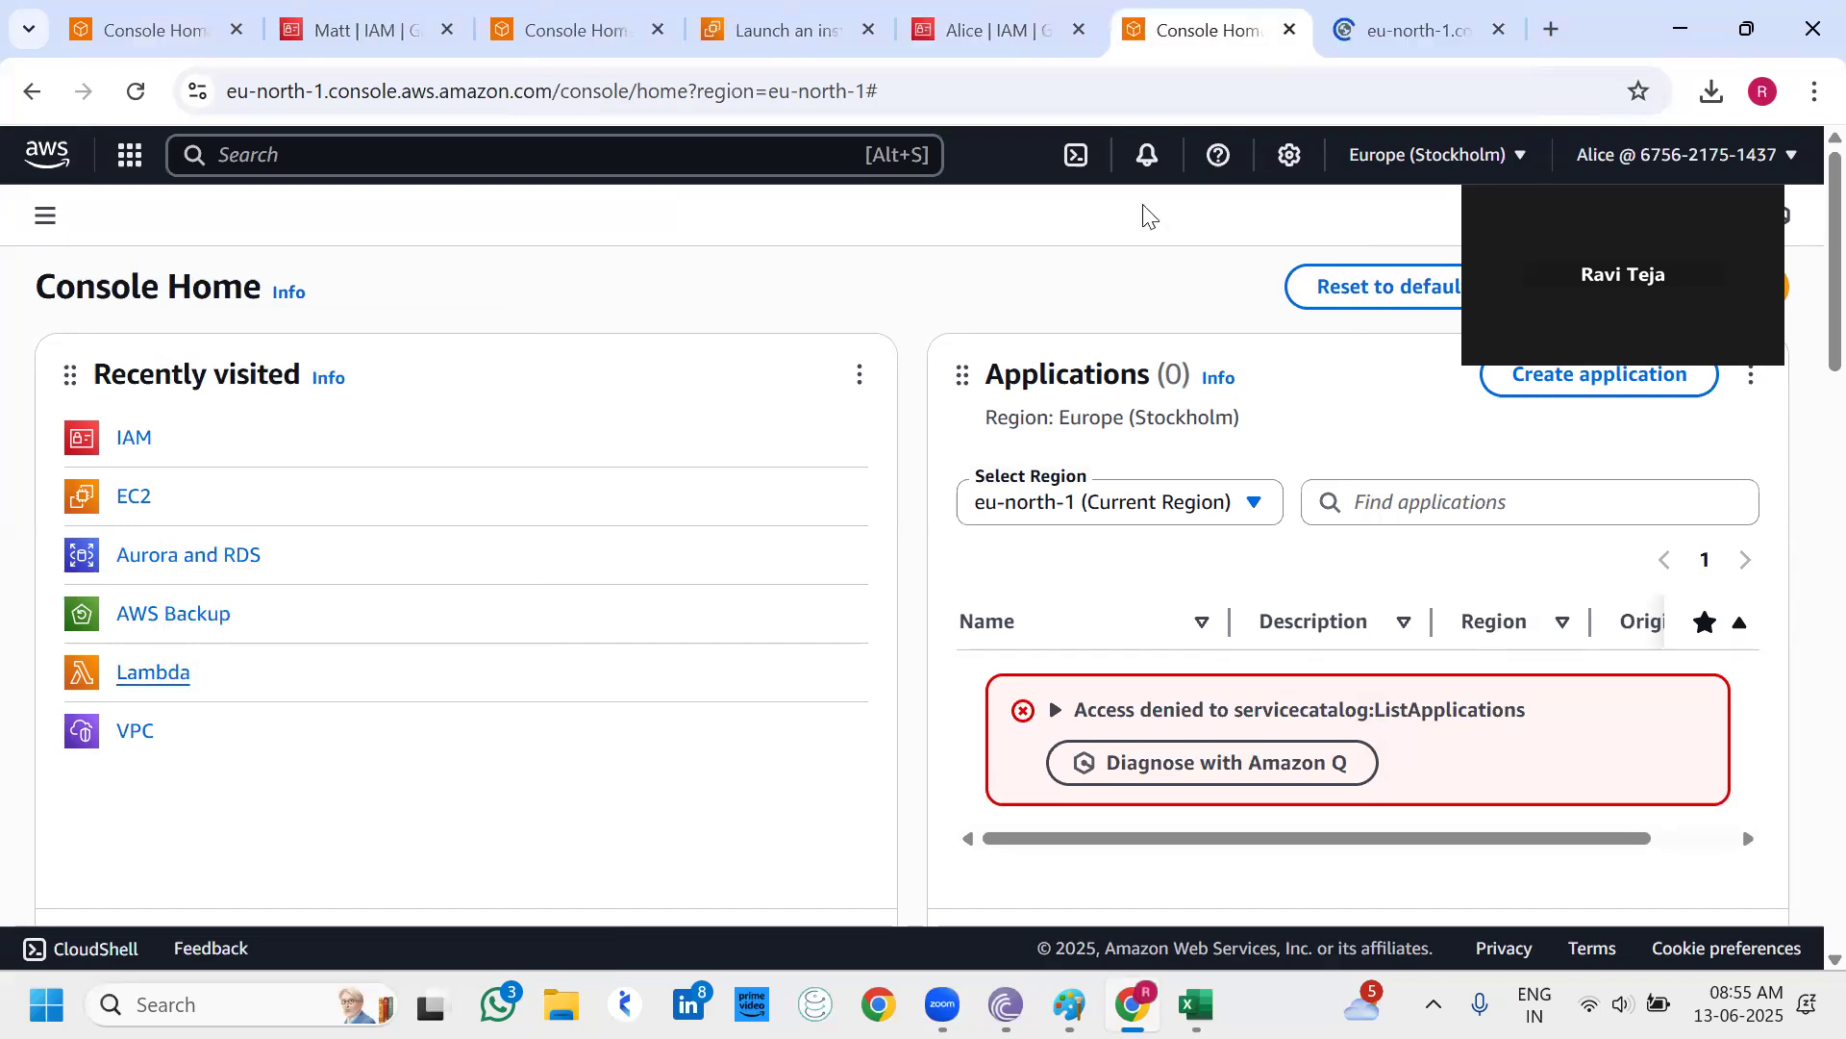
left_click(1389, 44)
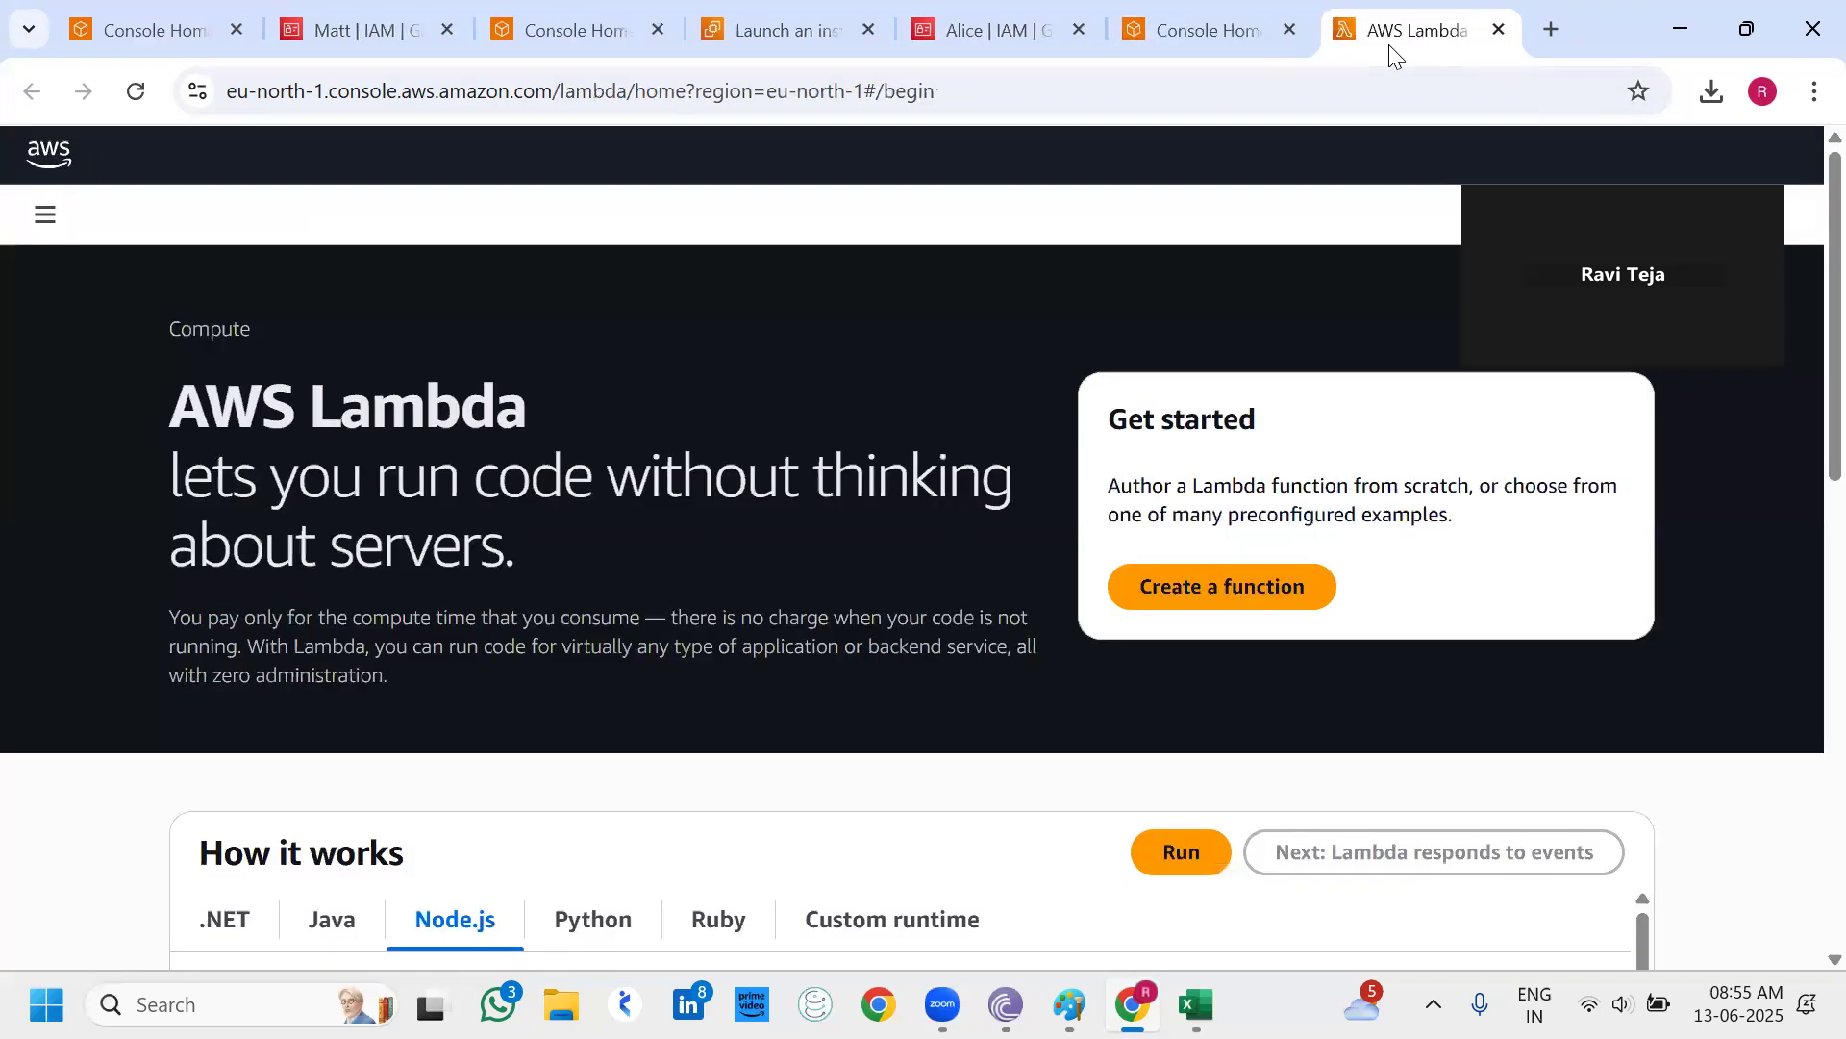
Try to create a Lambda function from scratch named server-less with the Python 3.13 runtime.
left_click(1273, 587)
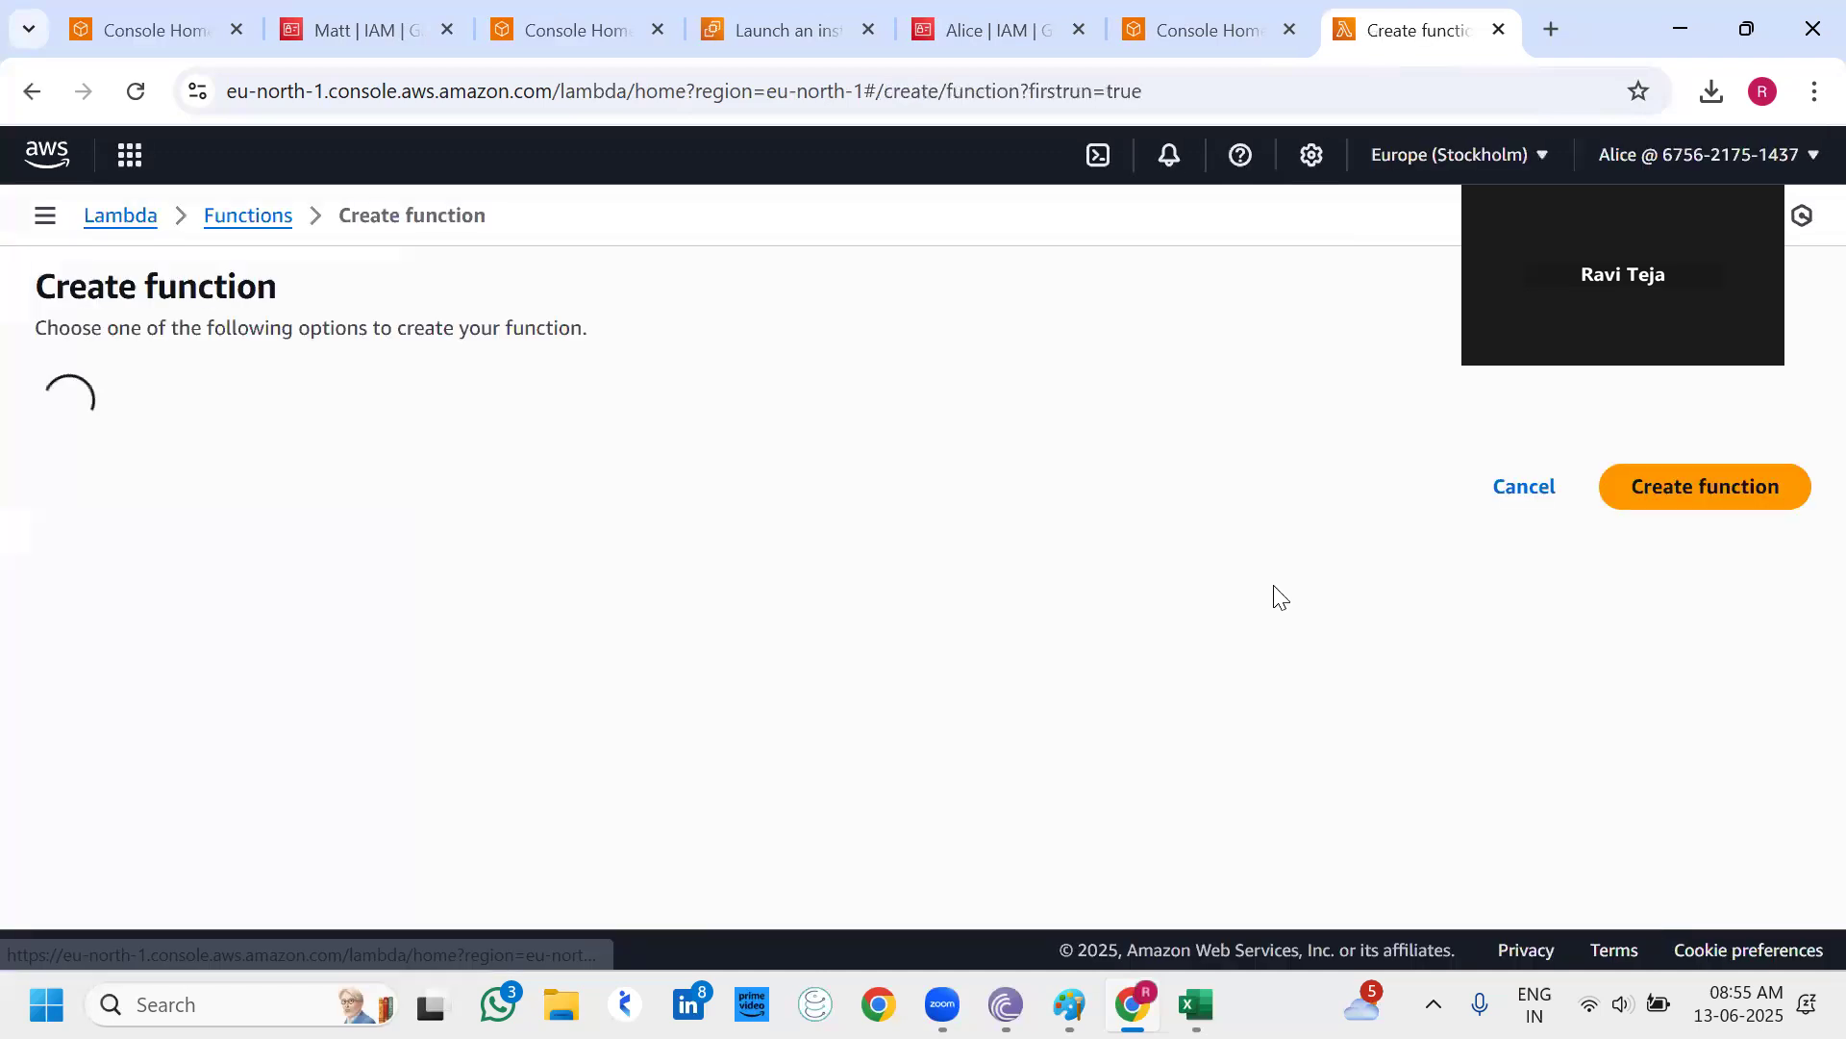
scroll(568, 534, "down", 1)
left_click(554, 522)
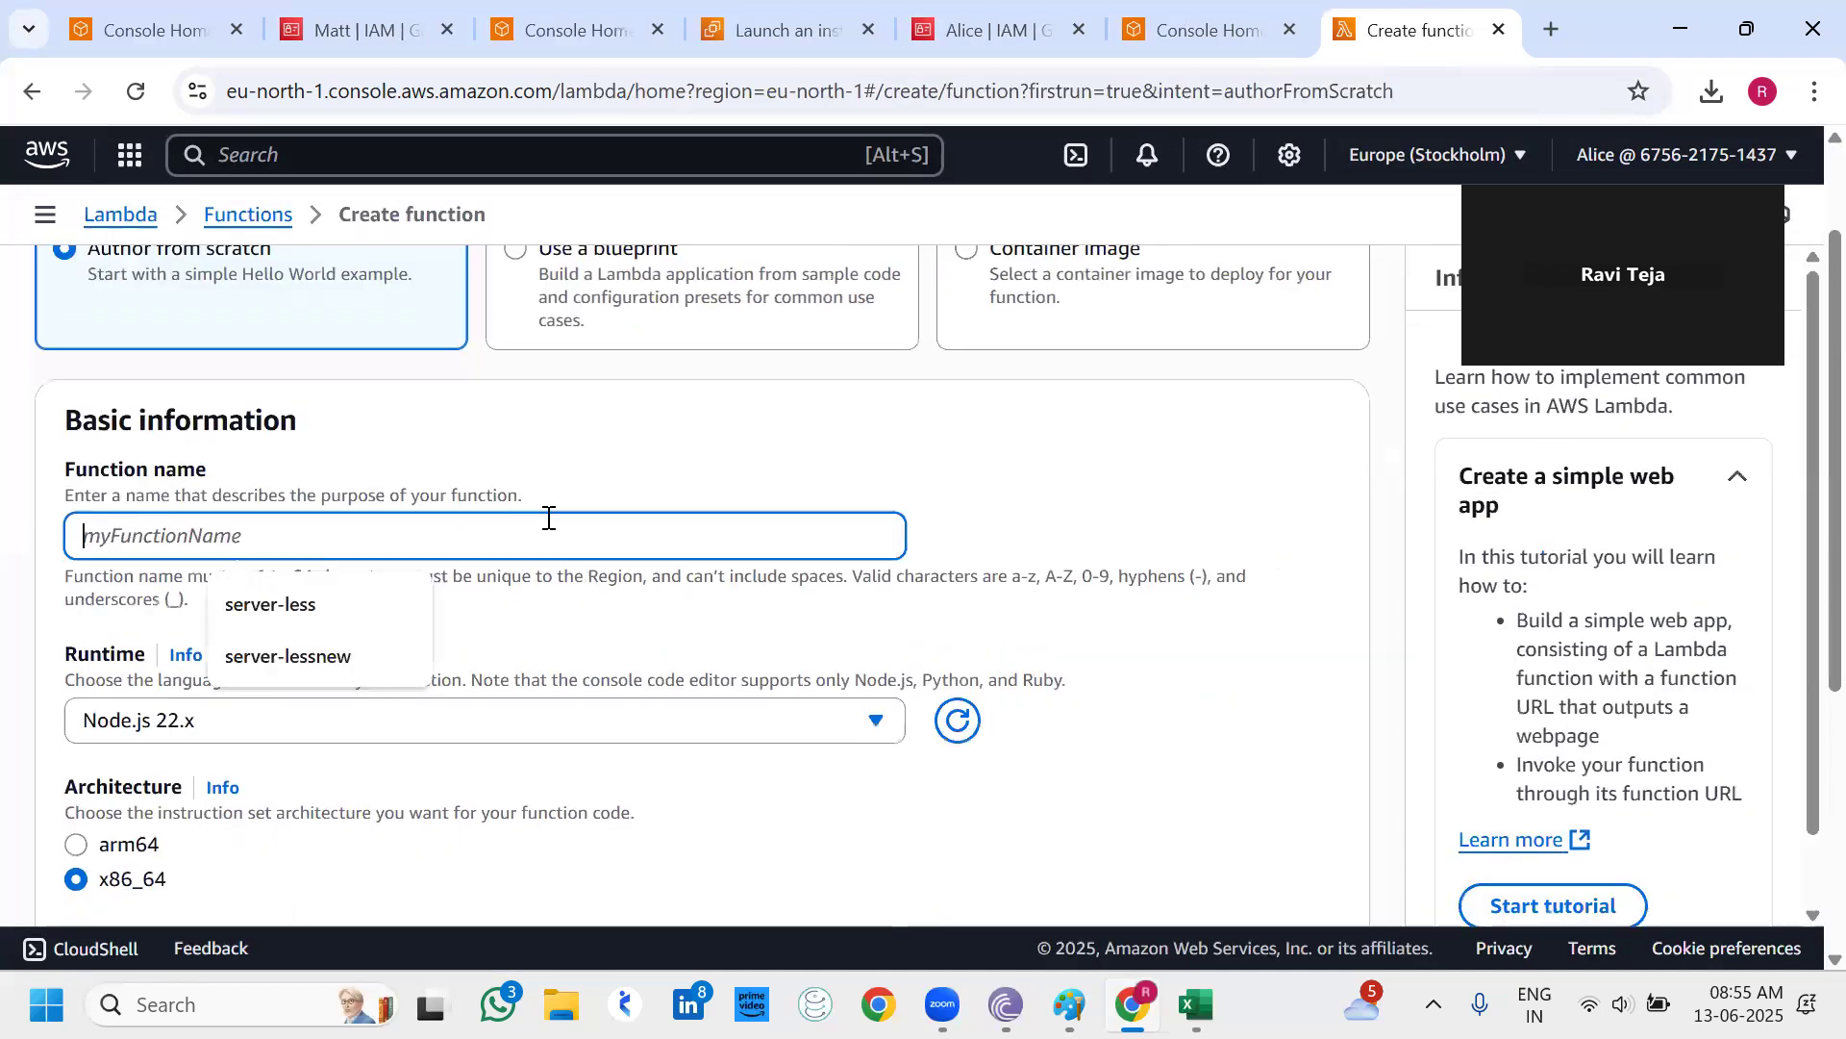
left_click(276, 613)
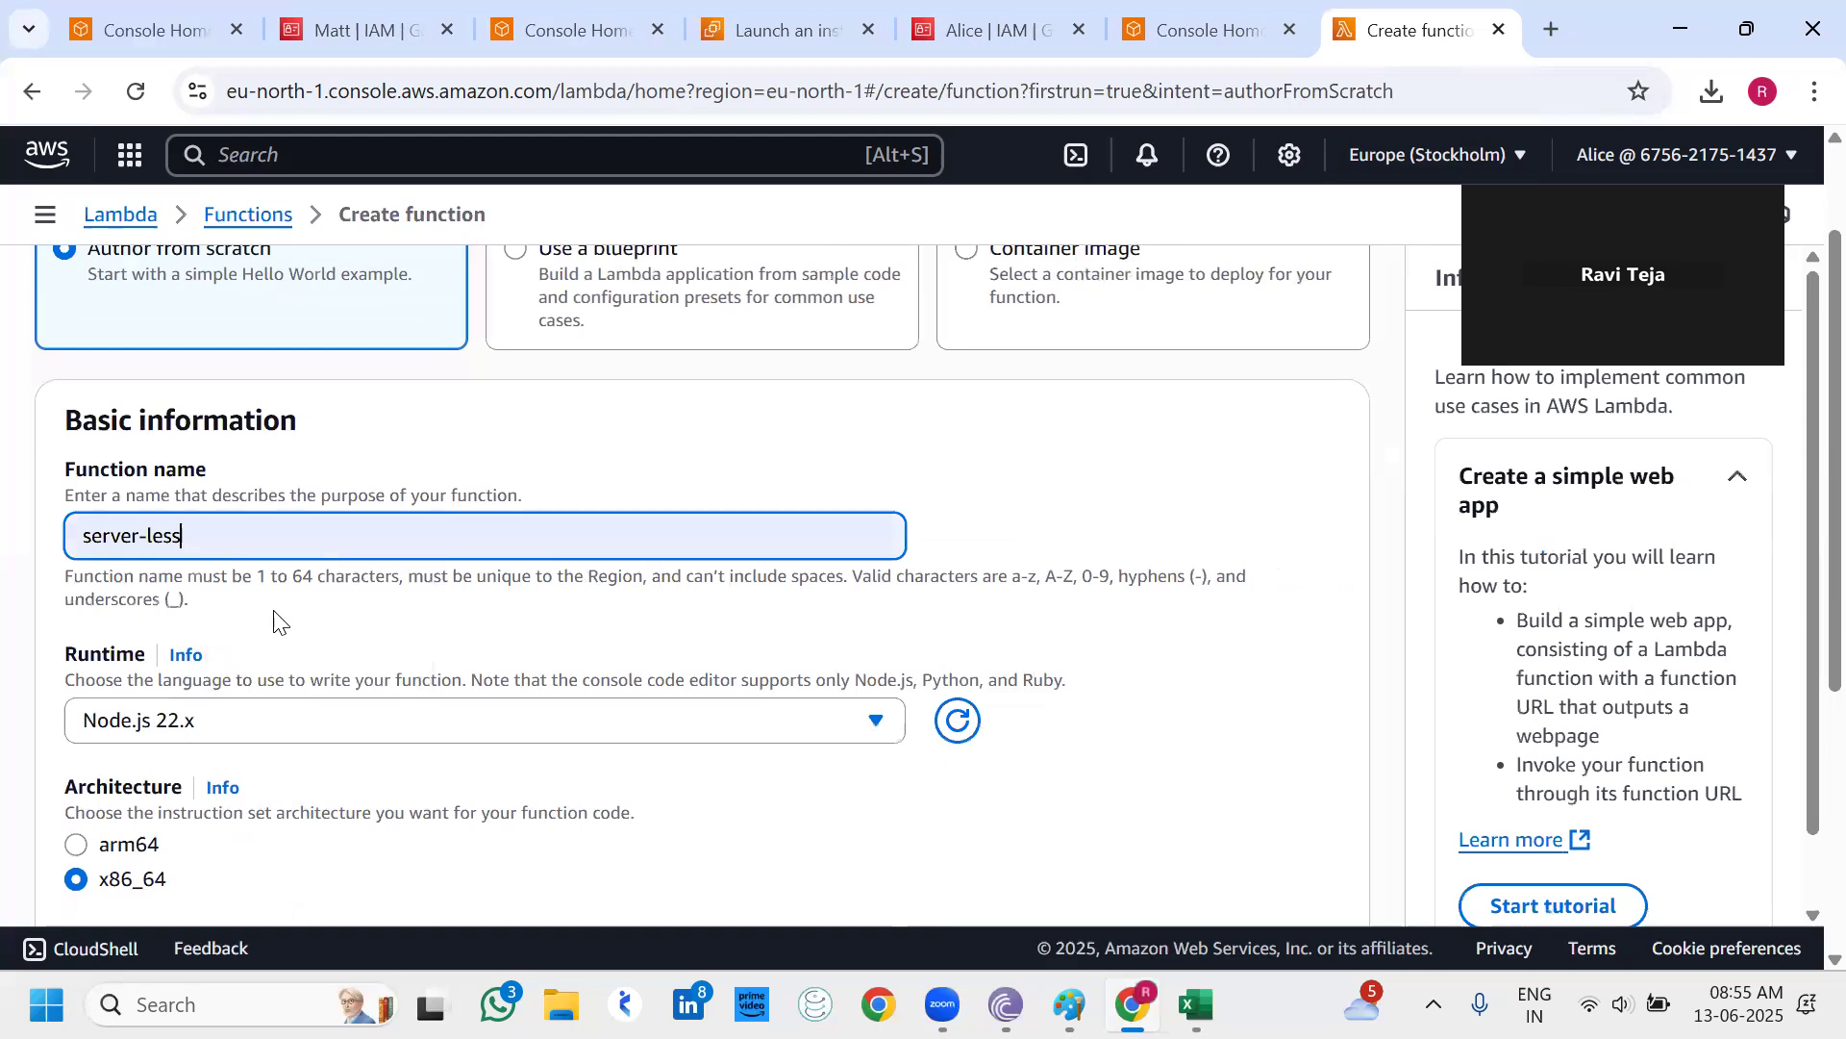
left_click(265, 732)
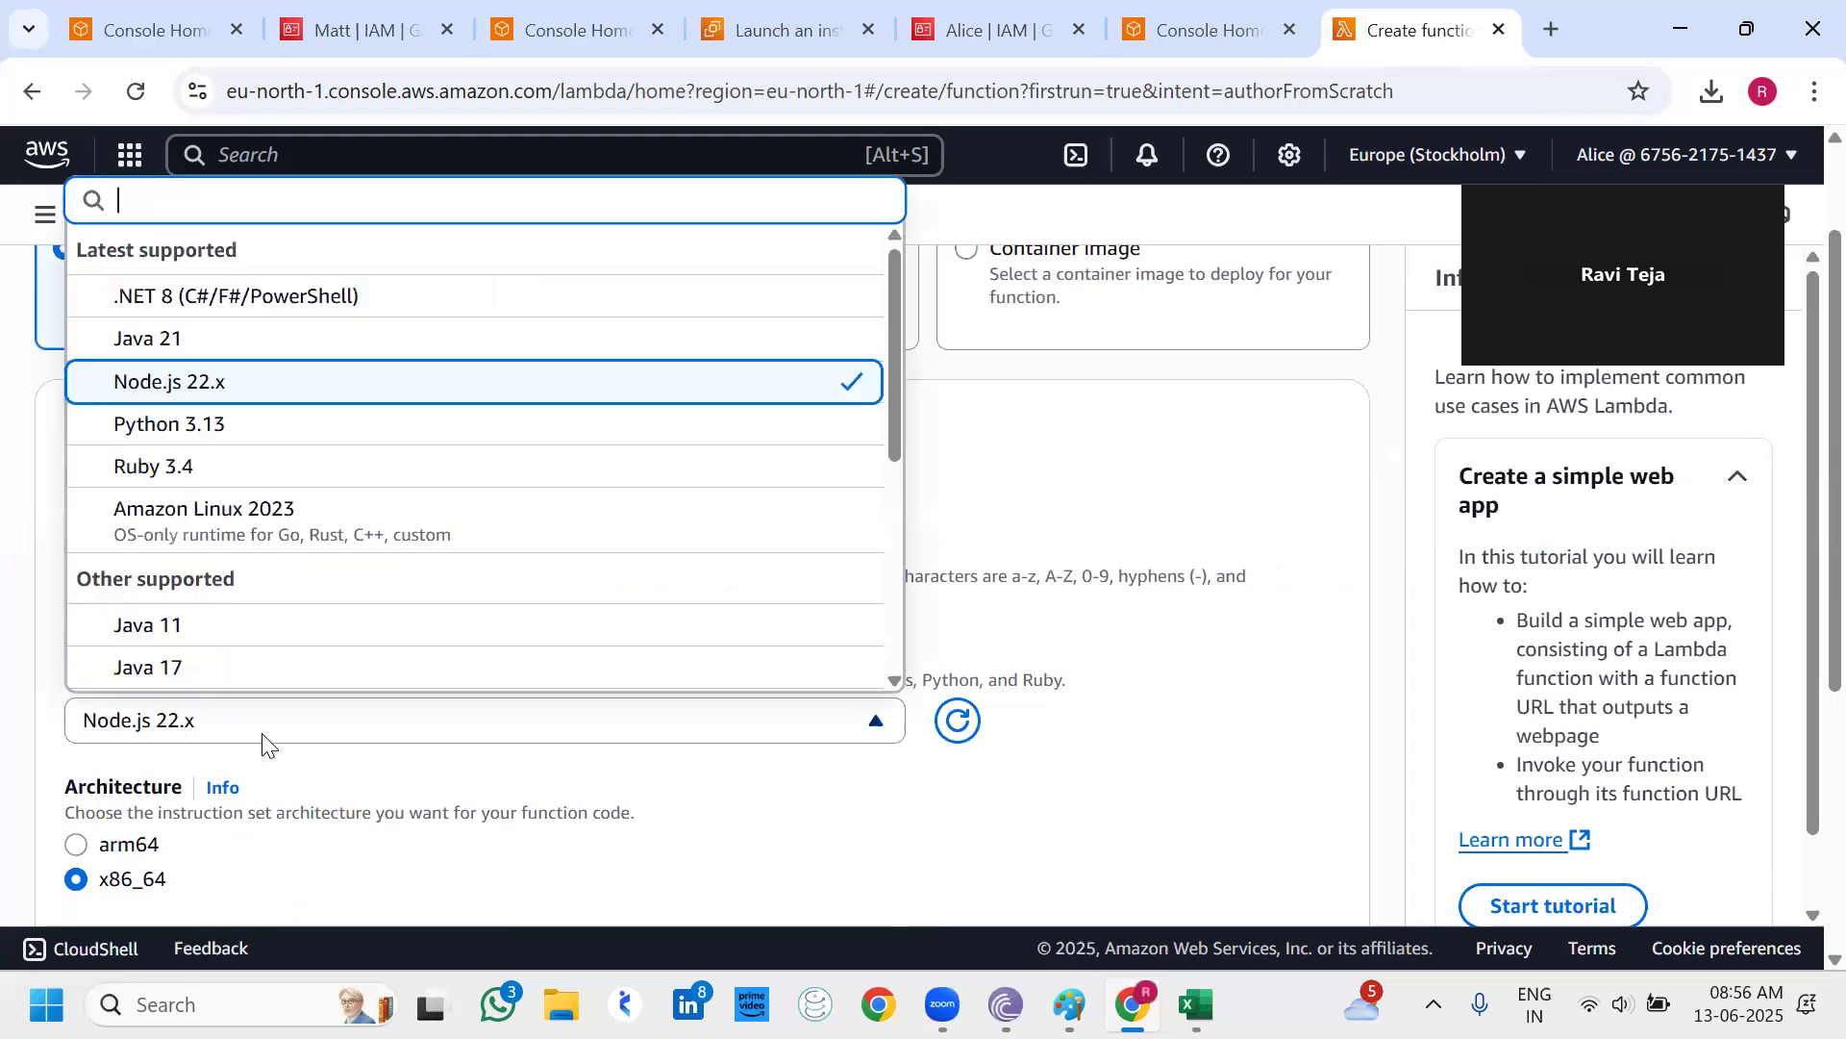
left_click(207, 445)
scroll(207, 438, "down", 3)
left_click(1267, 859)
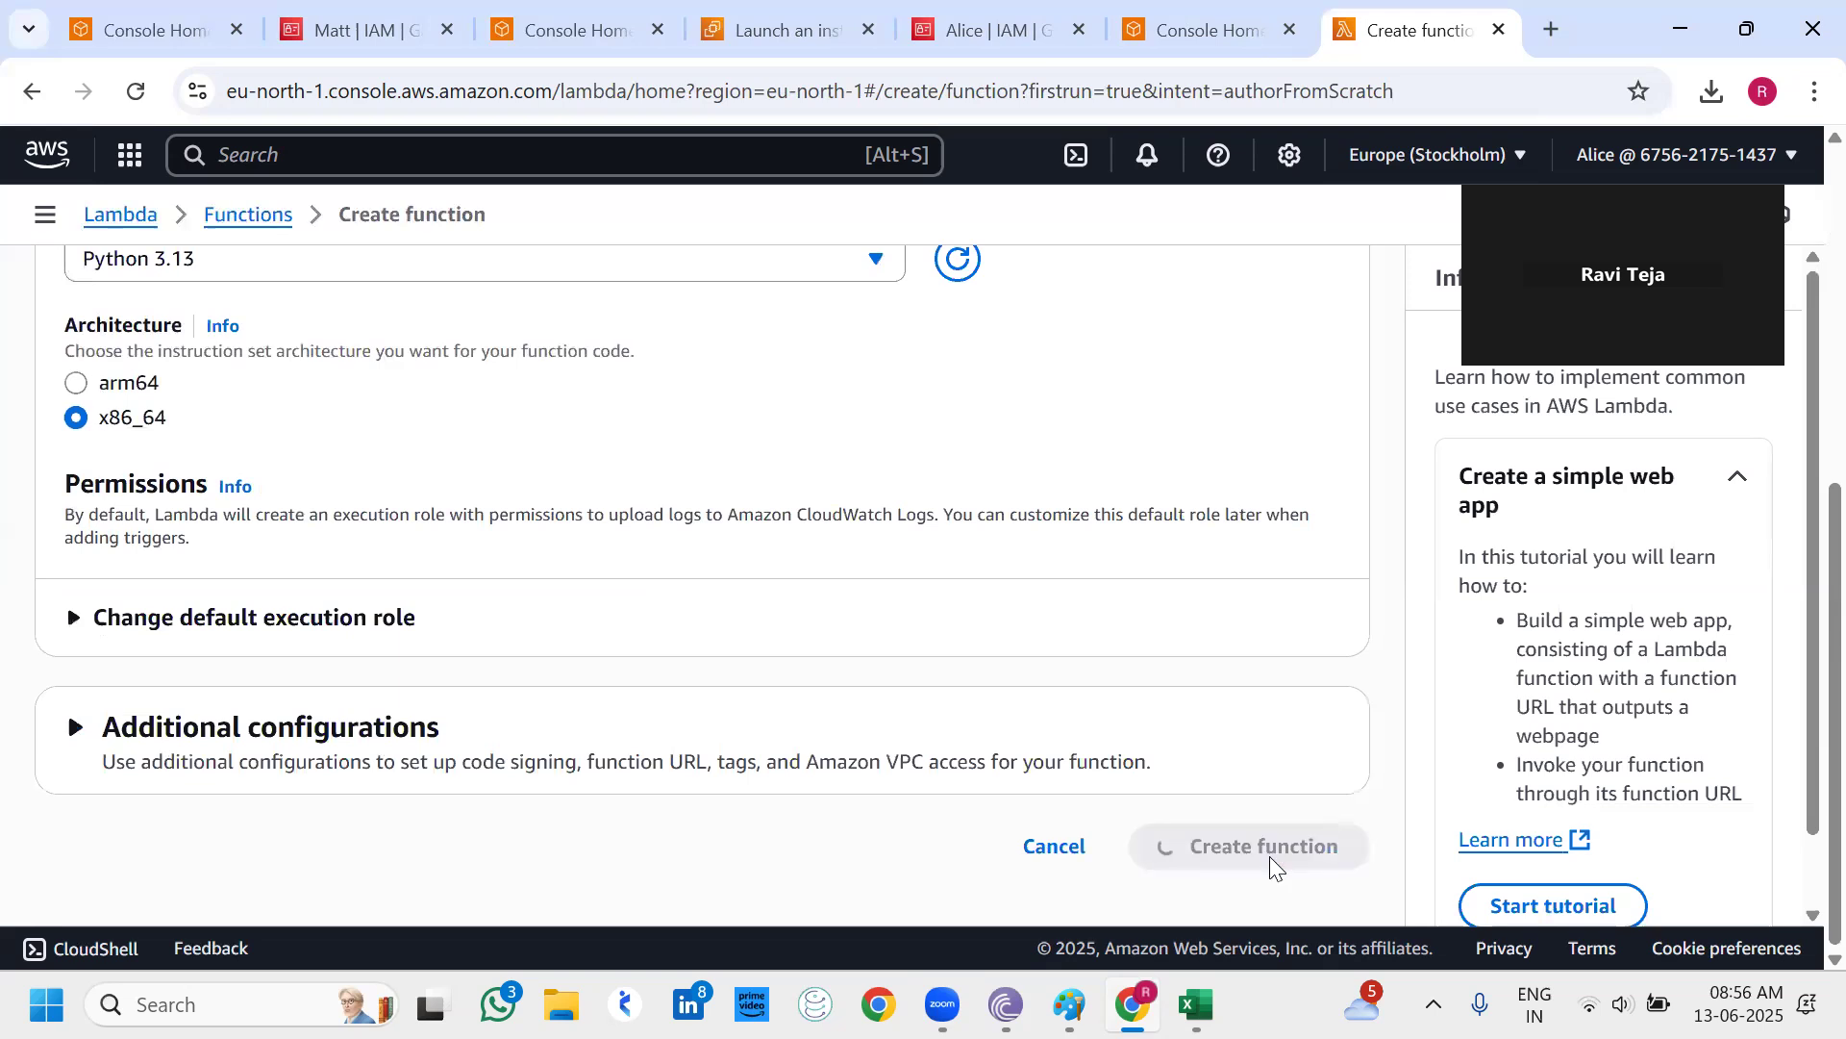
Review the result of the function creation attempt and the entered settings, and check the Lambda dashboard's resources.
scroll(1096, 859, "down", 3)
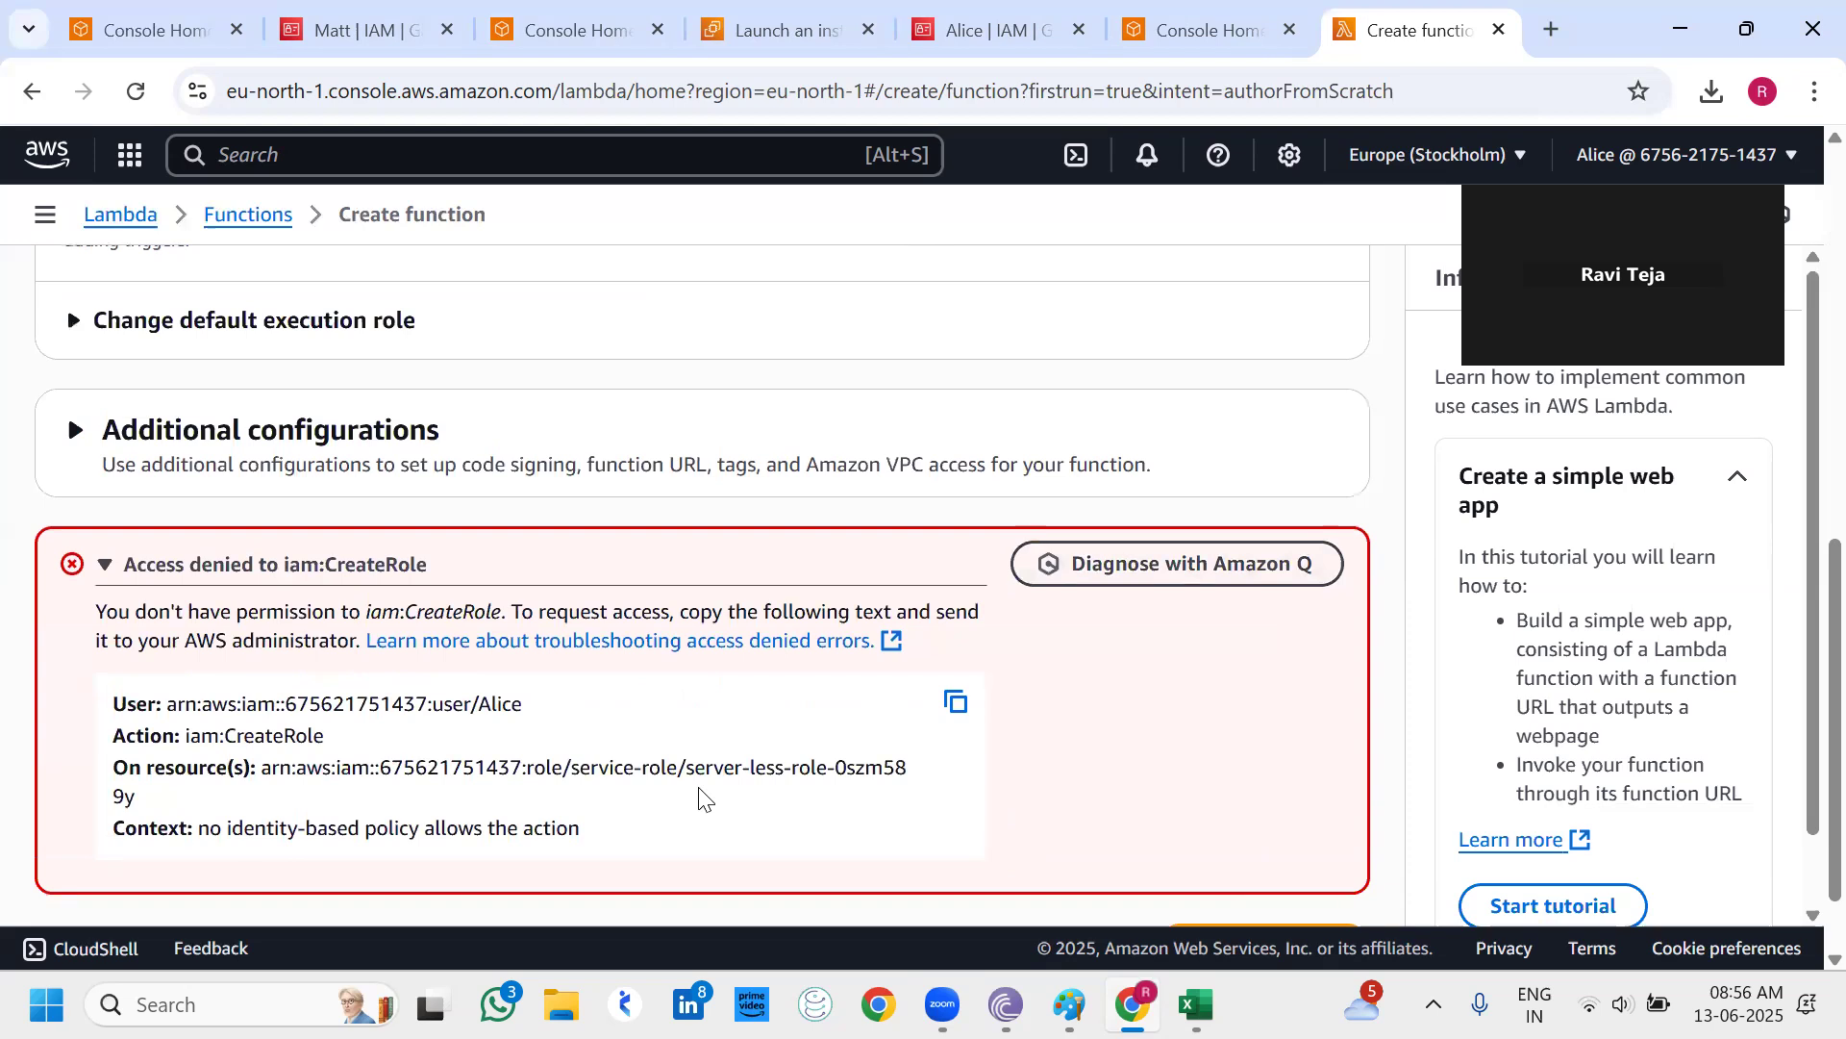
scroll(609, 660, "up", 10)
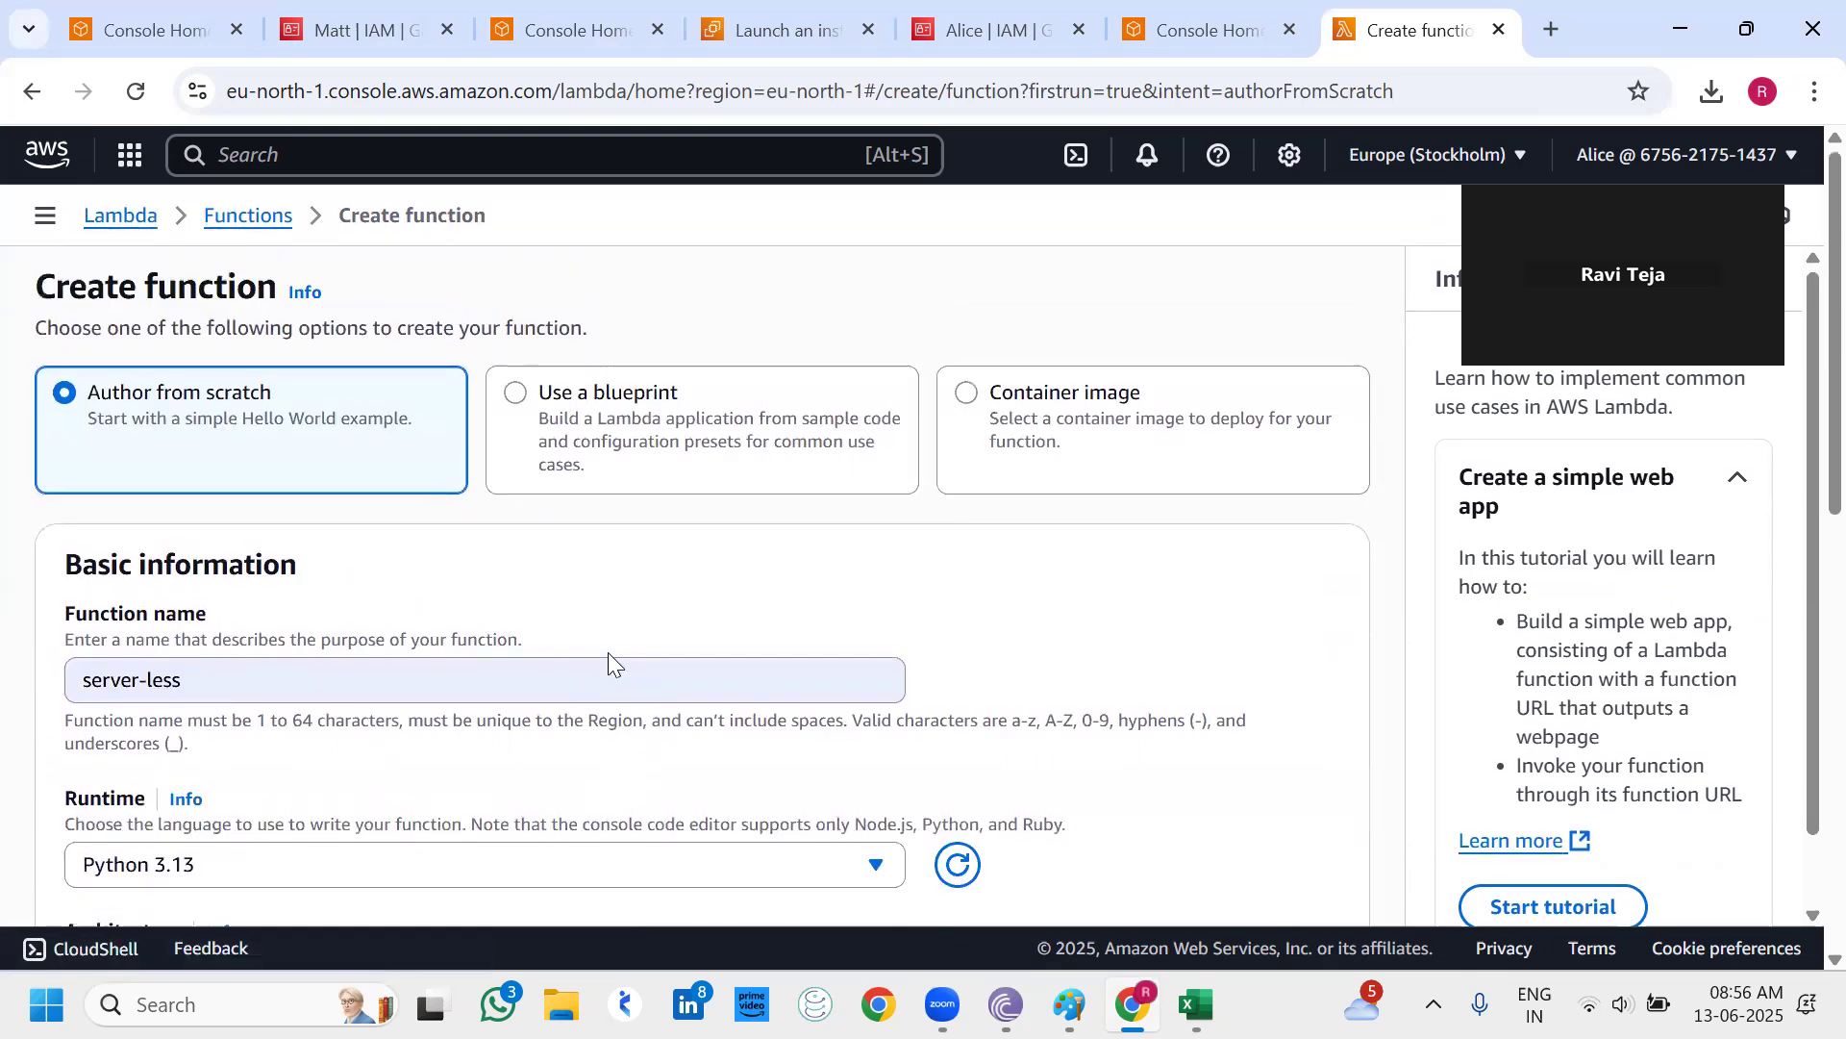
scroll(608, 652, "down", 1)
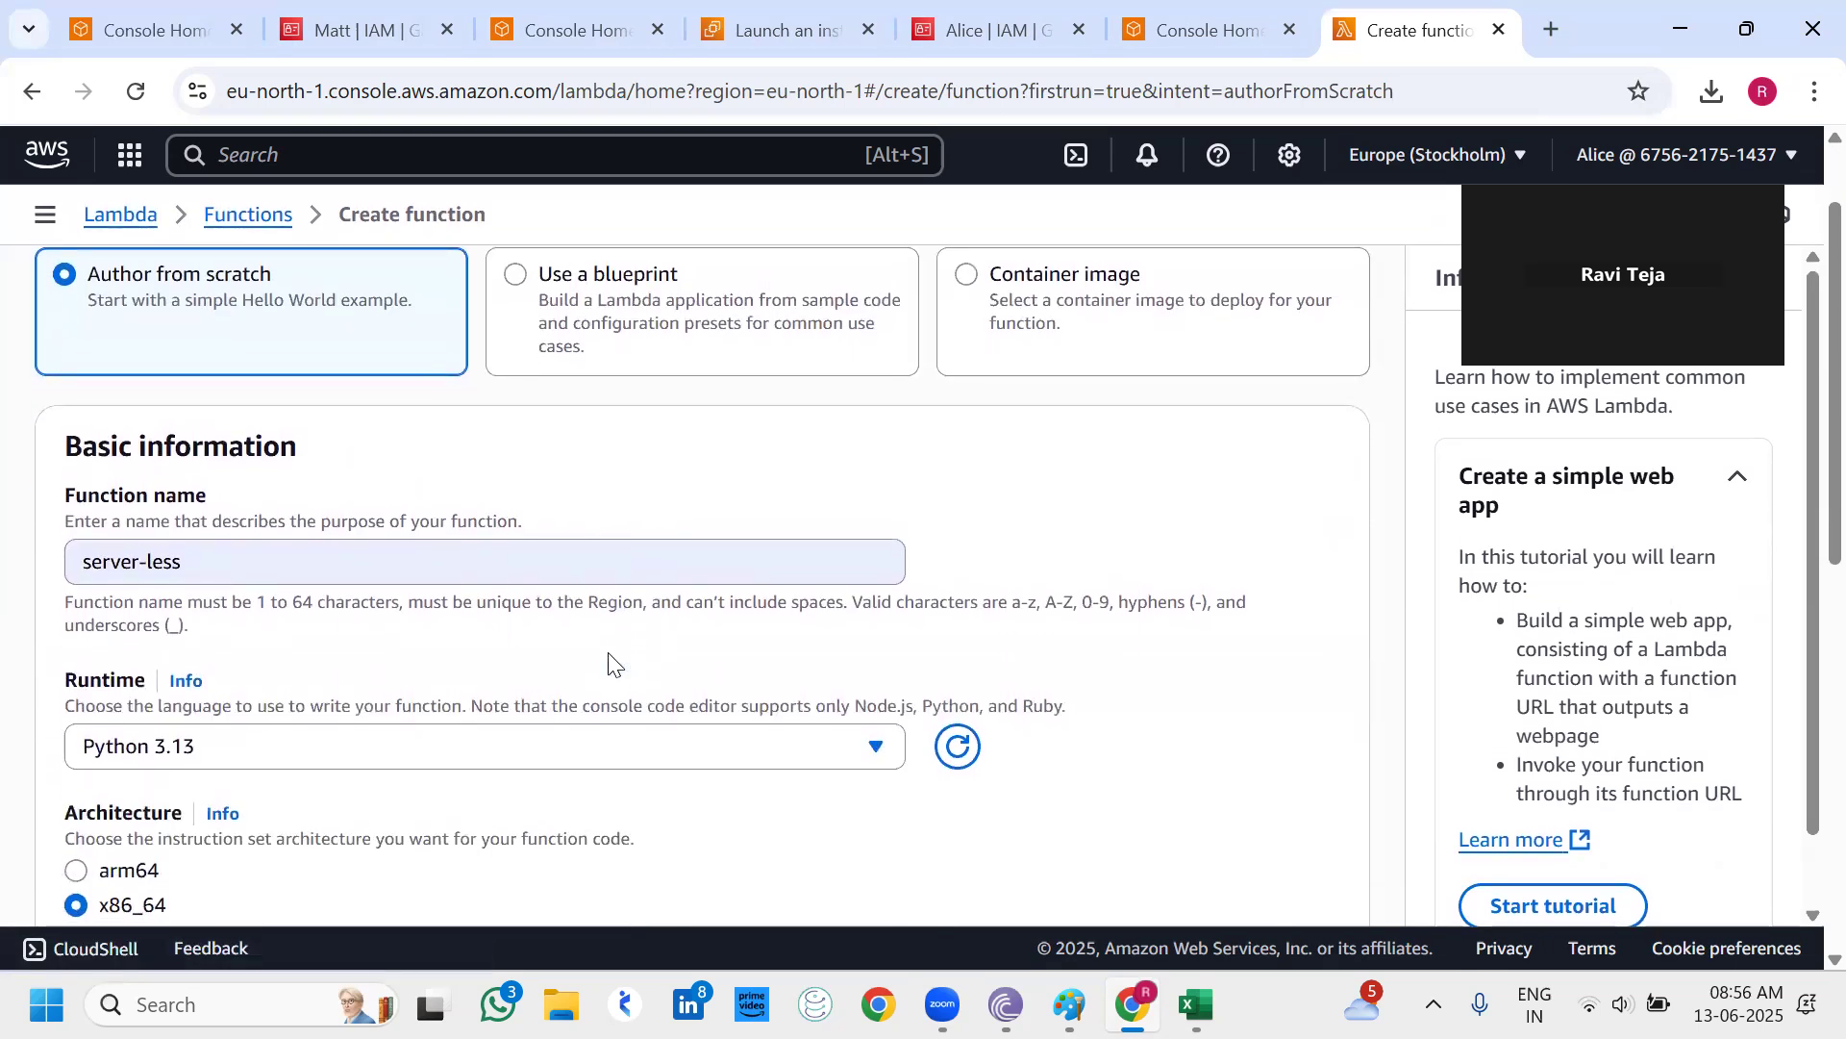
scroll(608, 652, "up", 1)
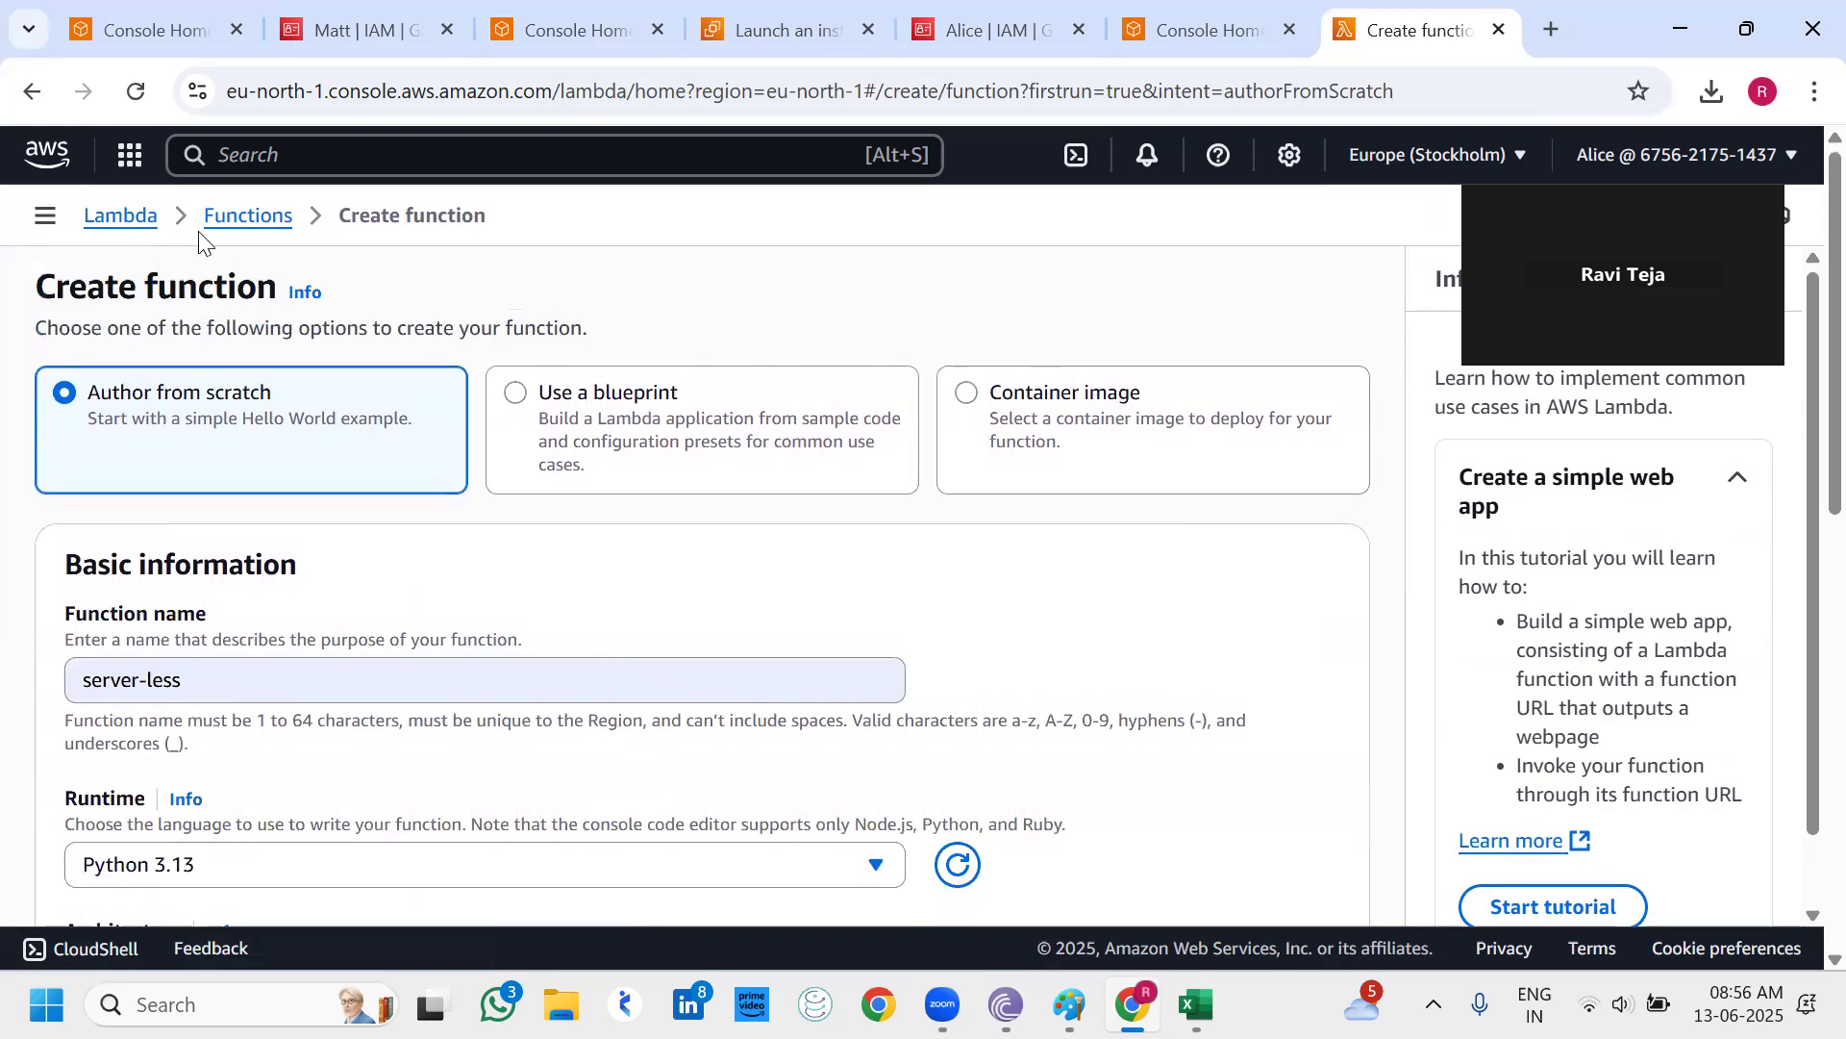
left_click(133, 219)
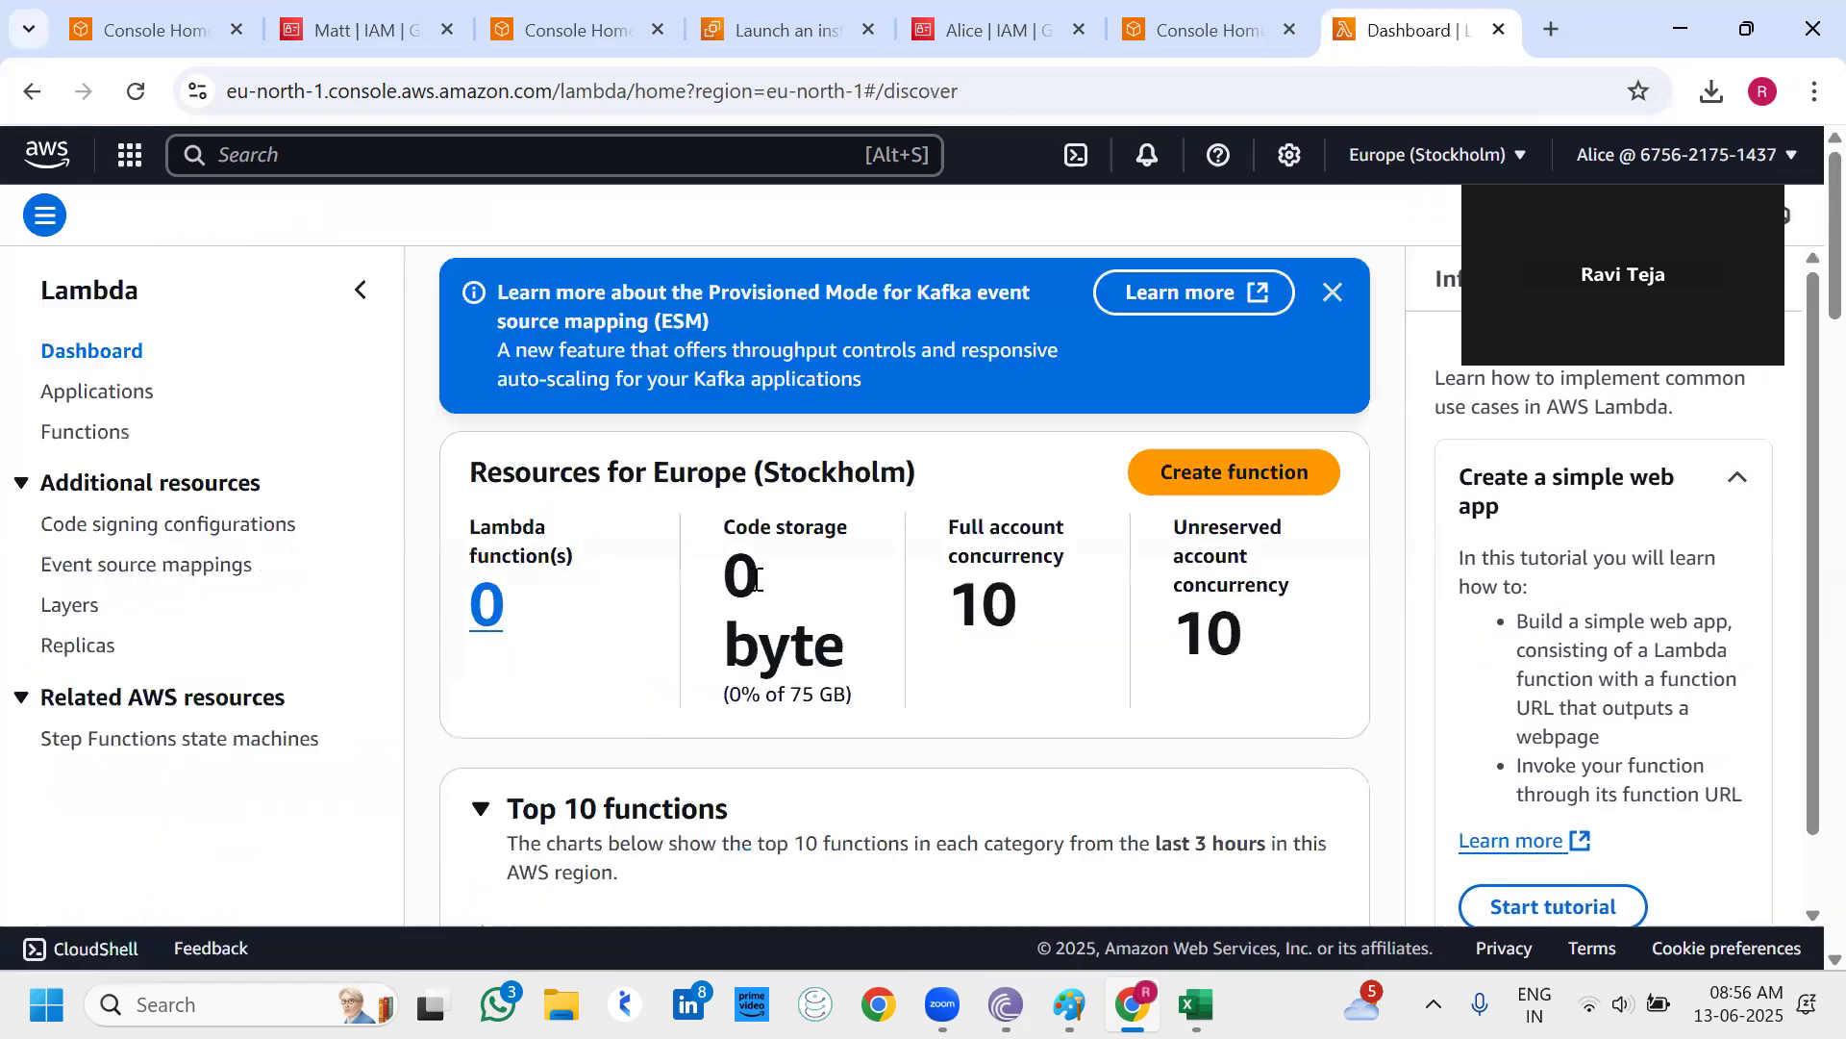
scroll(756, 587, "down", 5)
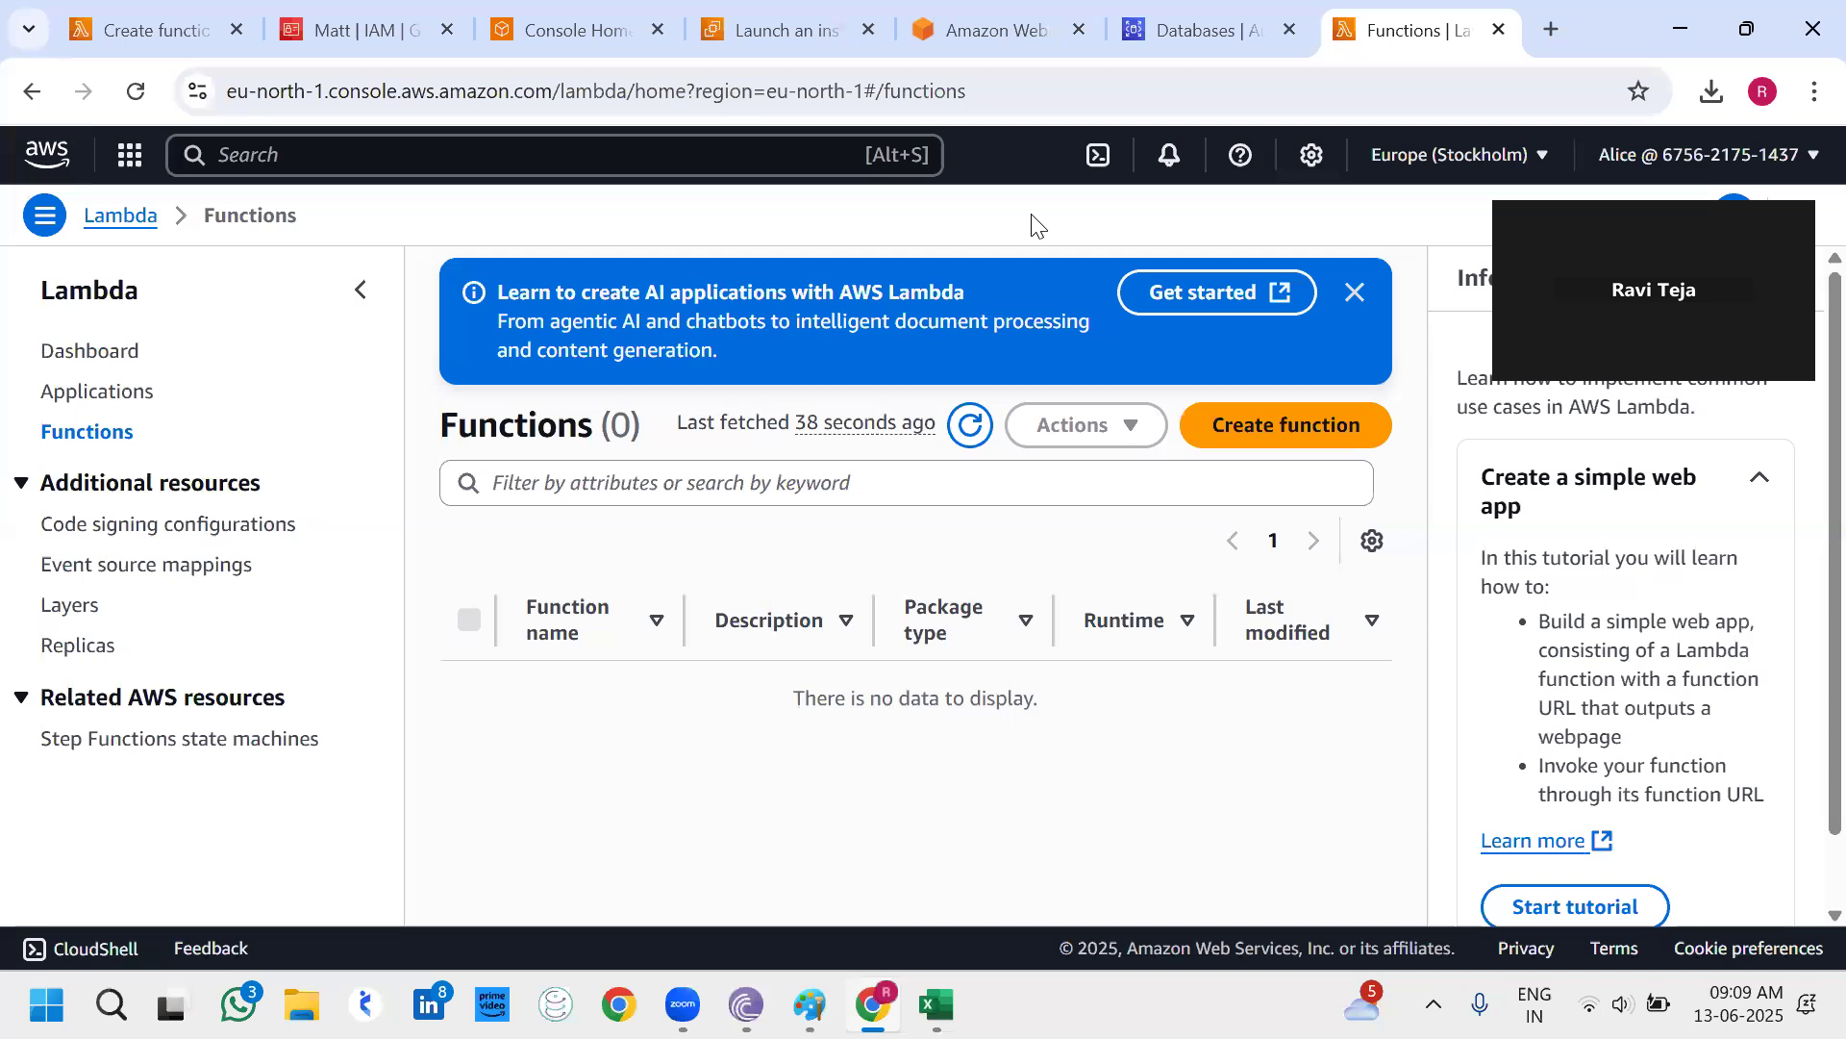
Create a Lambda function from scratch named devops with the Python 3.13 runtime.
left_click(1270, 431)
scroll(517, 513, "down", 2)
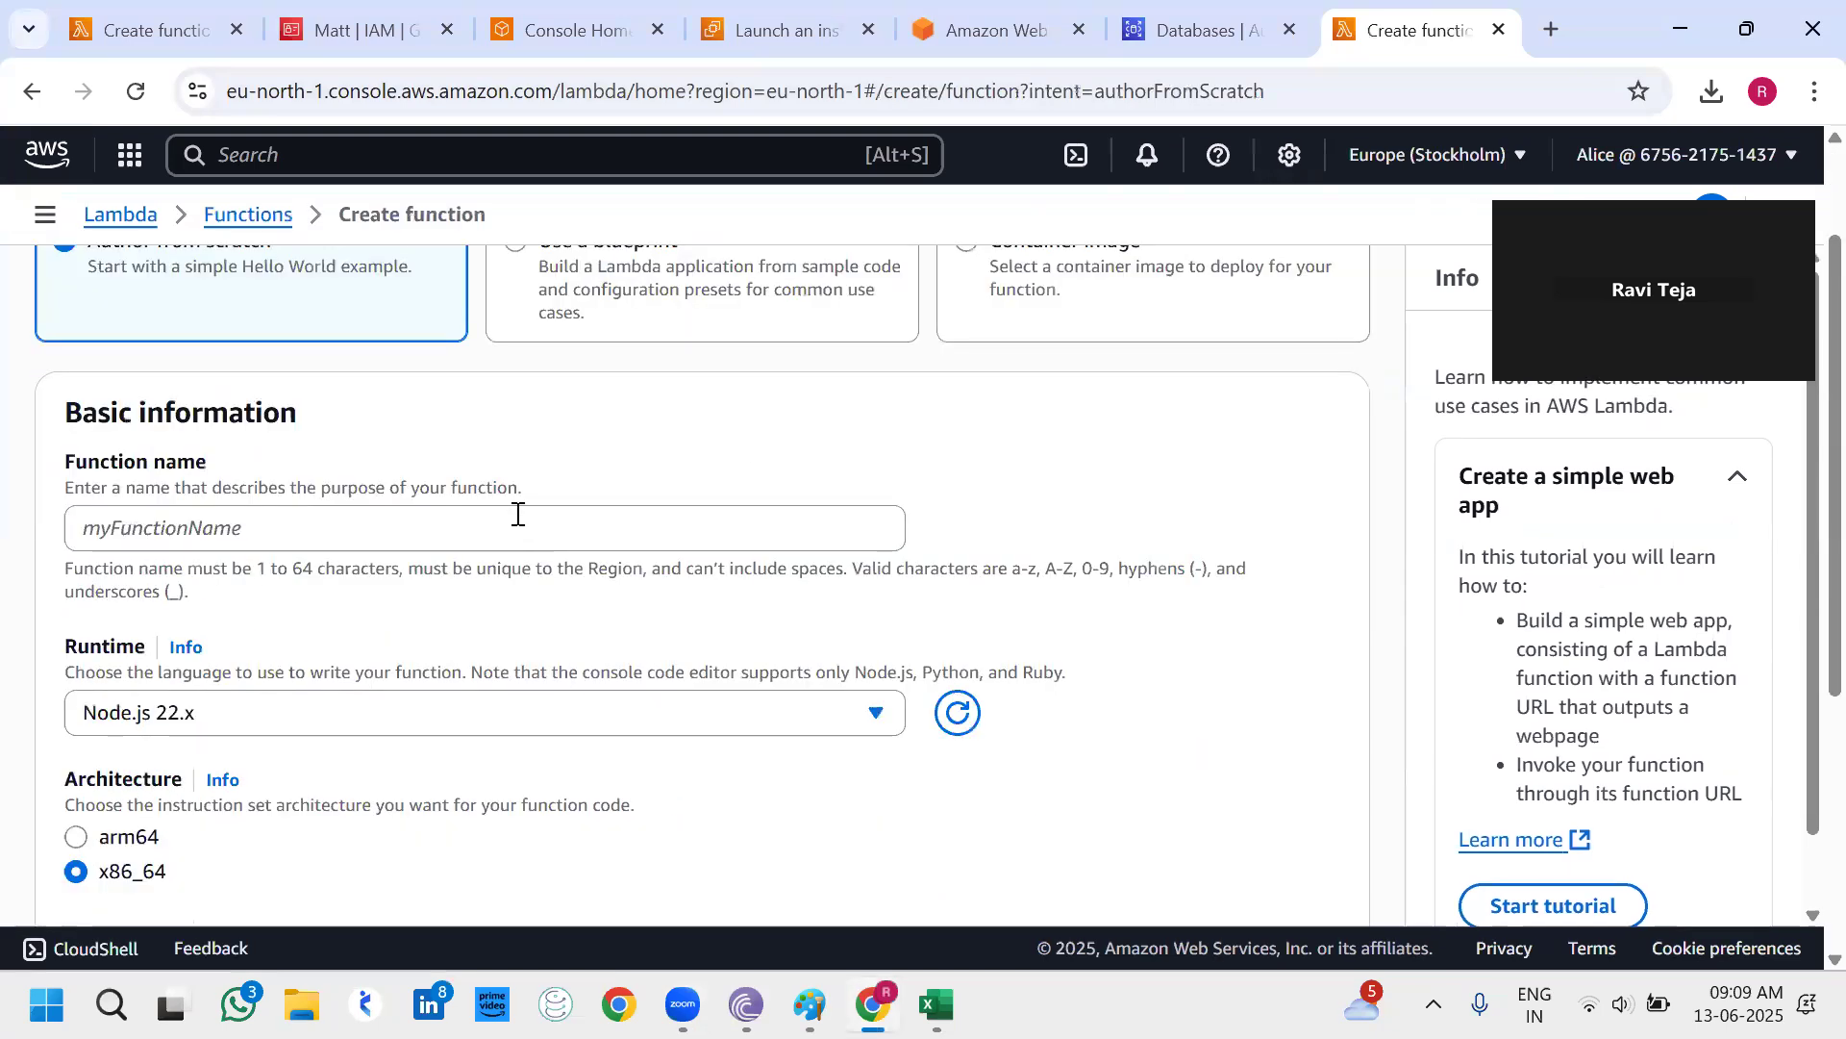
left_click(517, 514)
type("d")
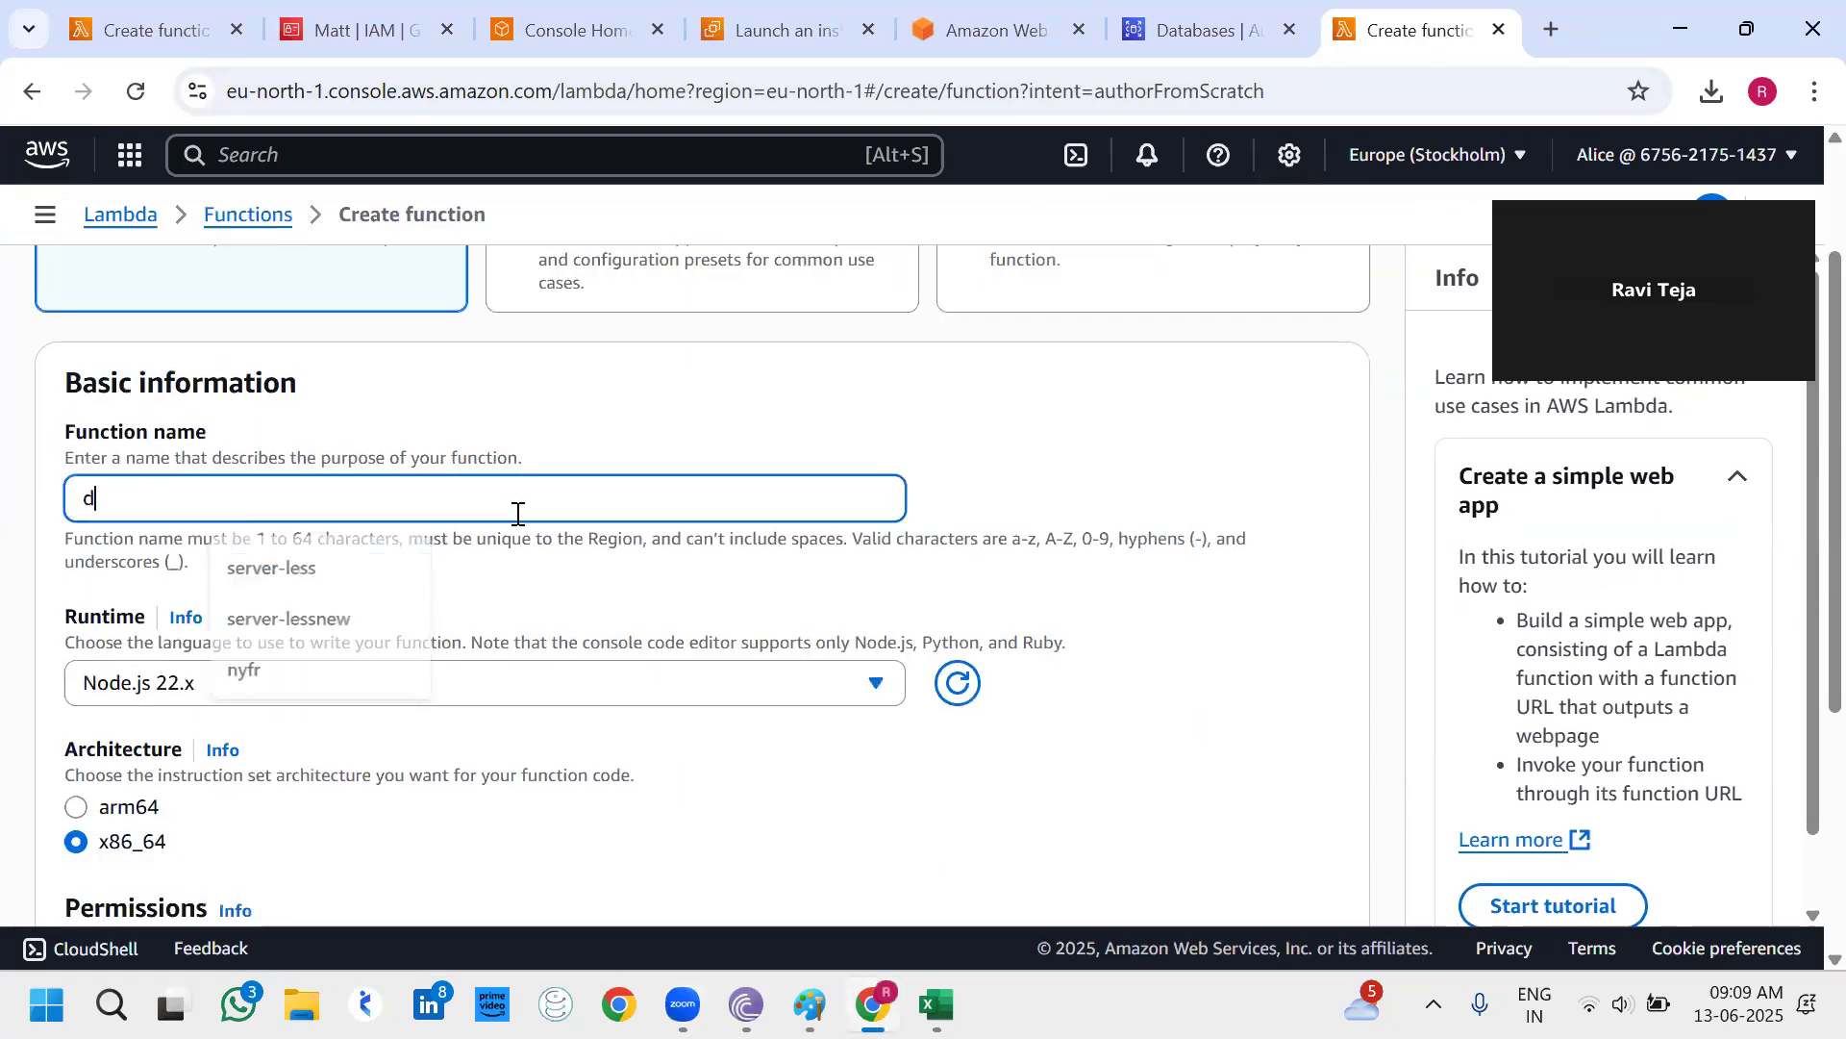
type("evops")
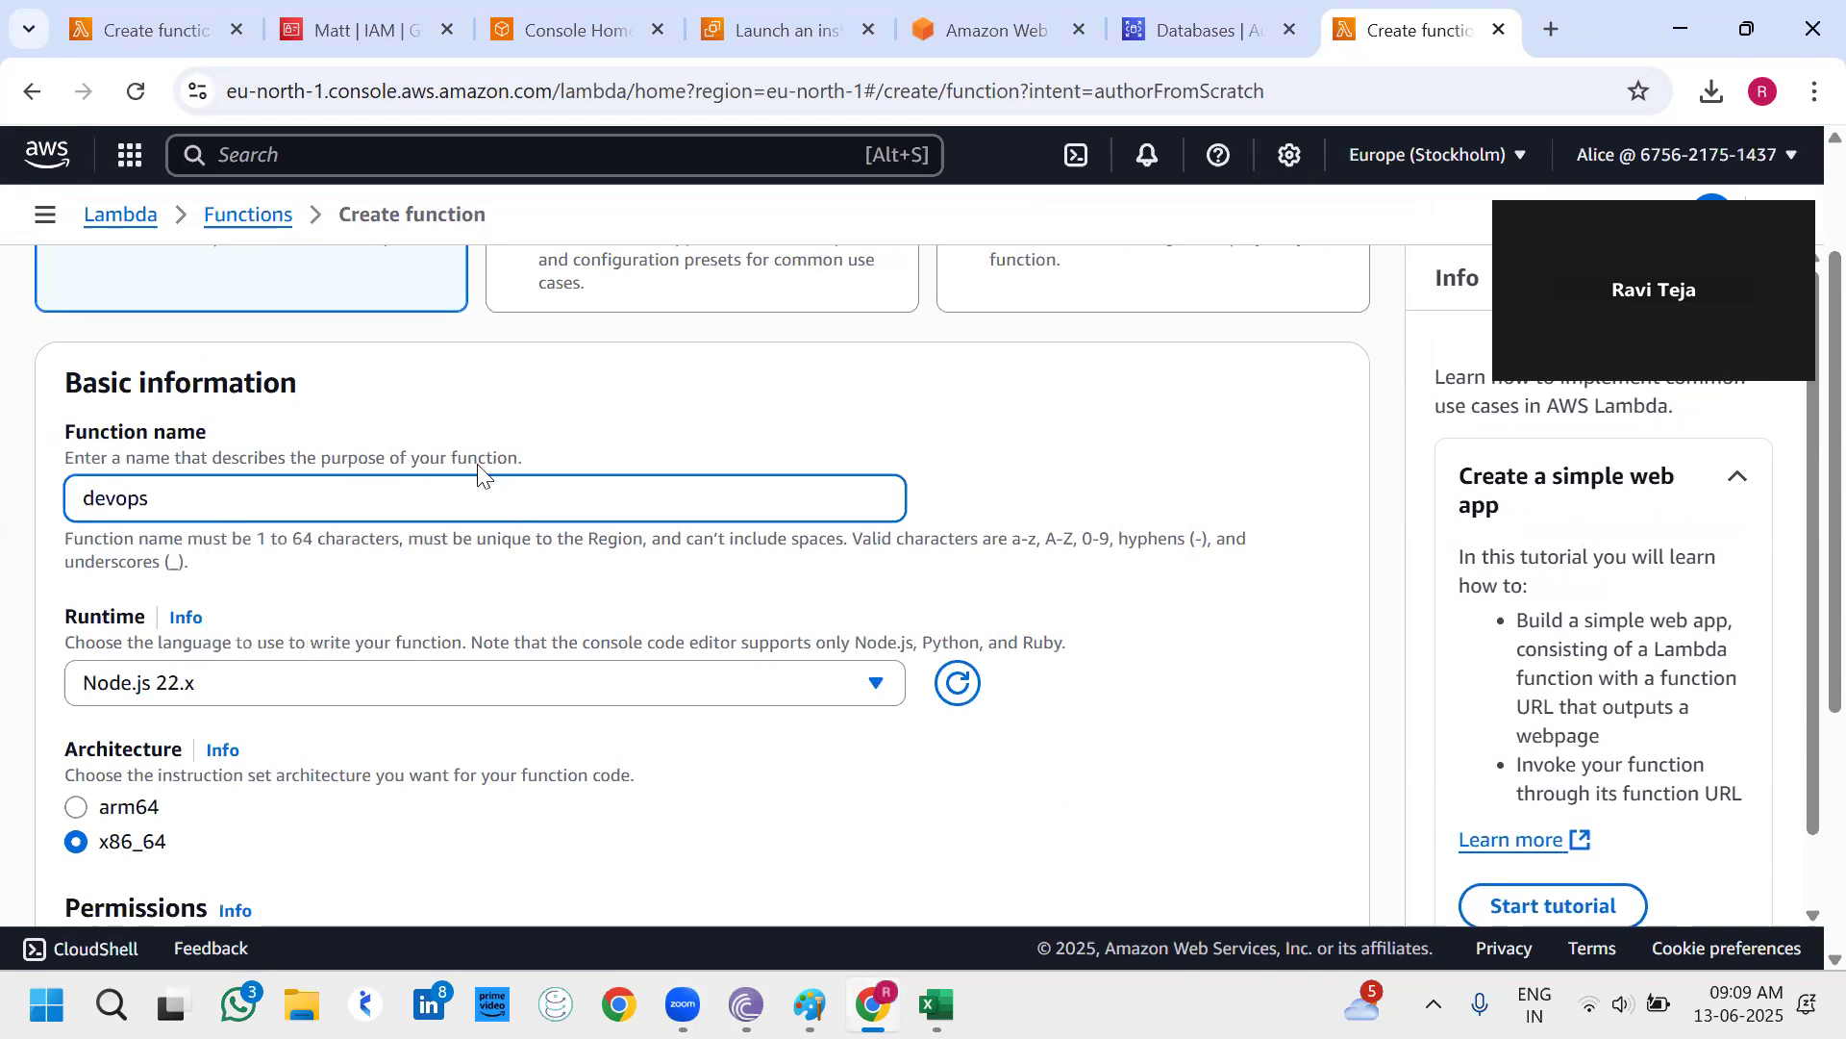
scroll(478, 469, "down", 3)
left_click(482, 334)
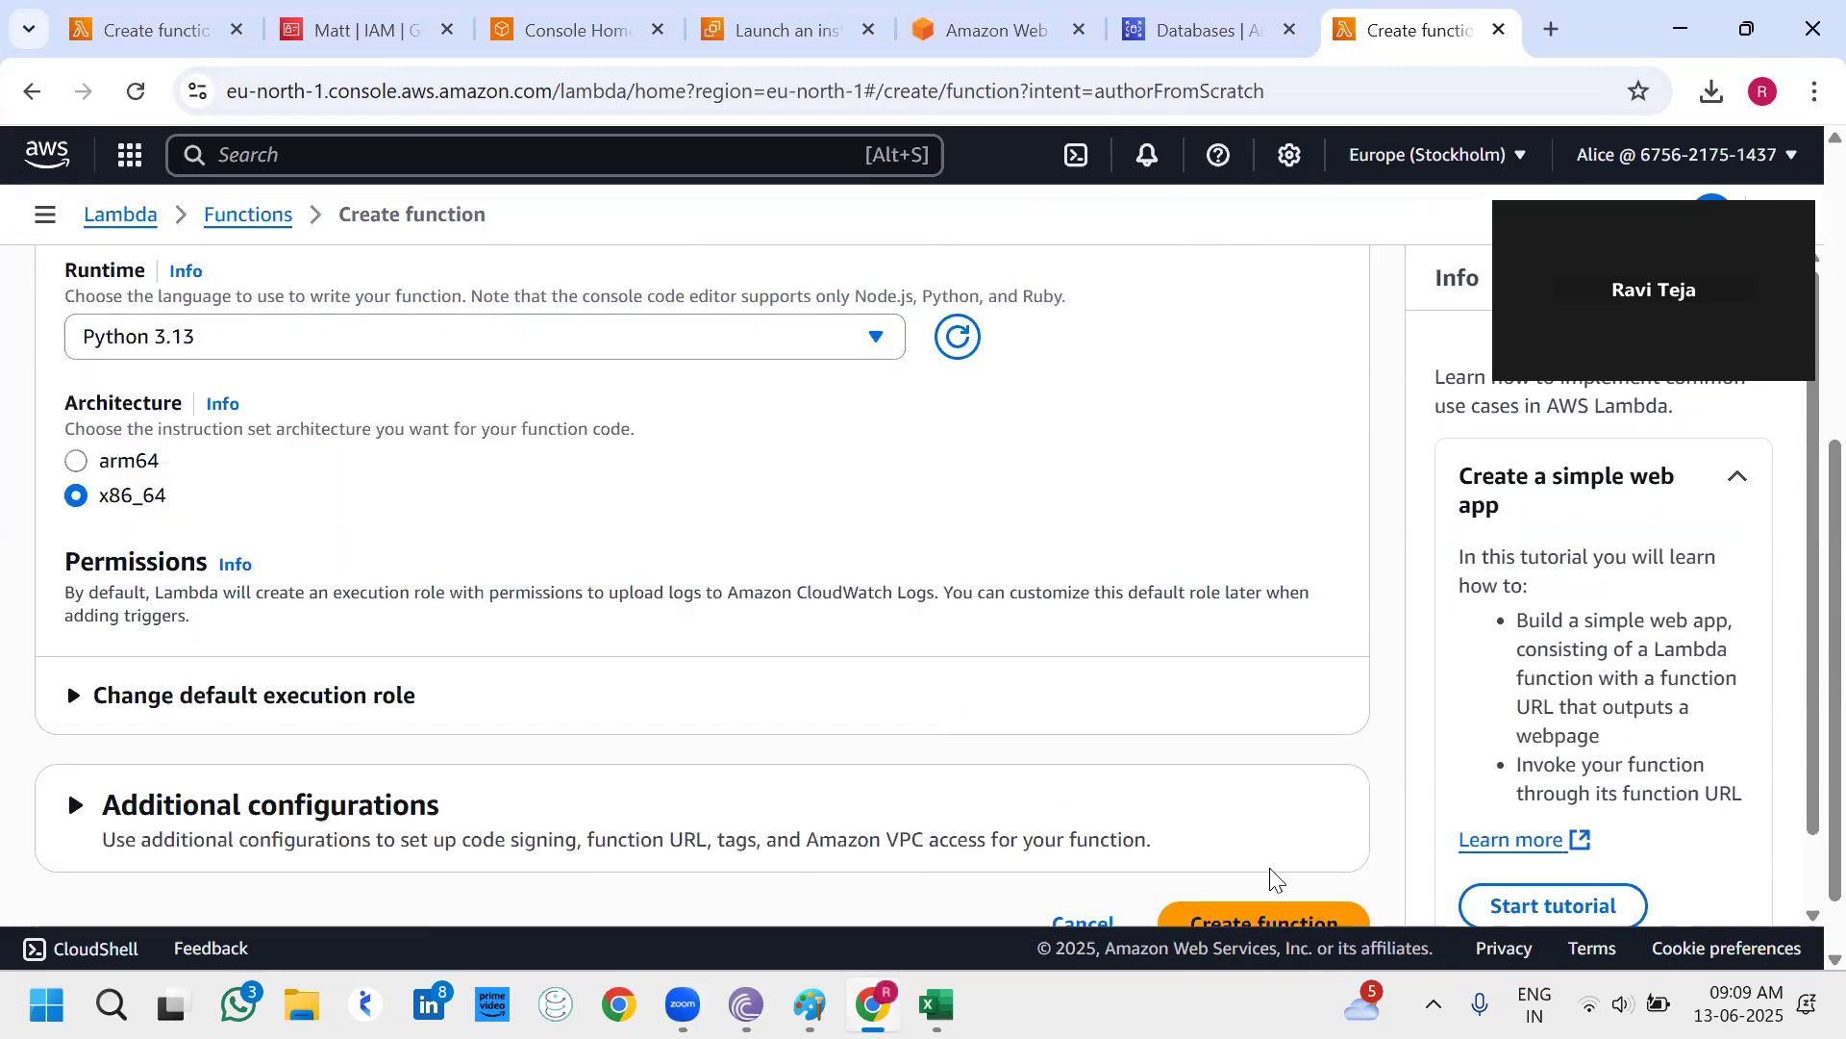
scroll(1273, 870, "down", 1)
left_click(1283, 843)
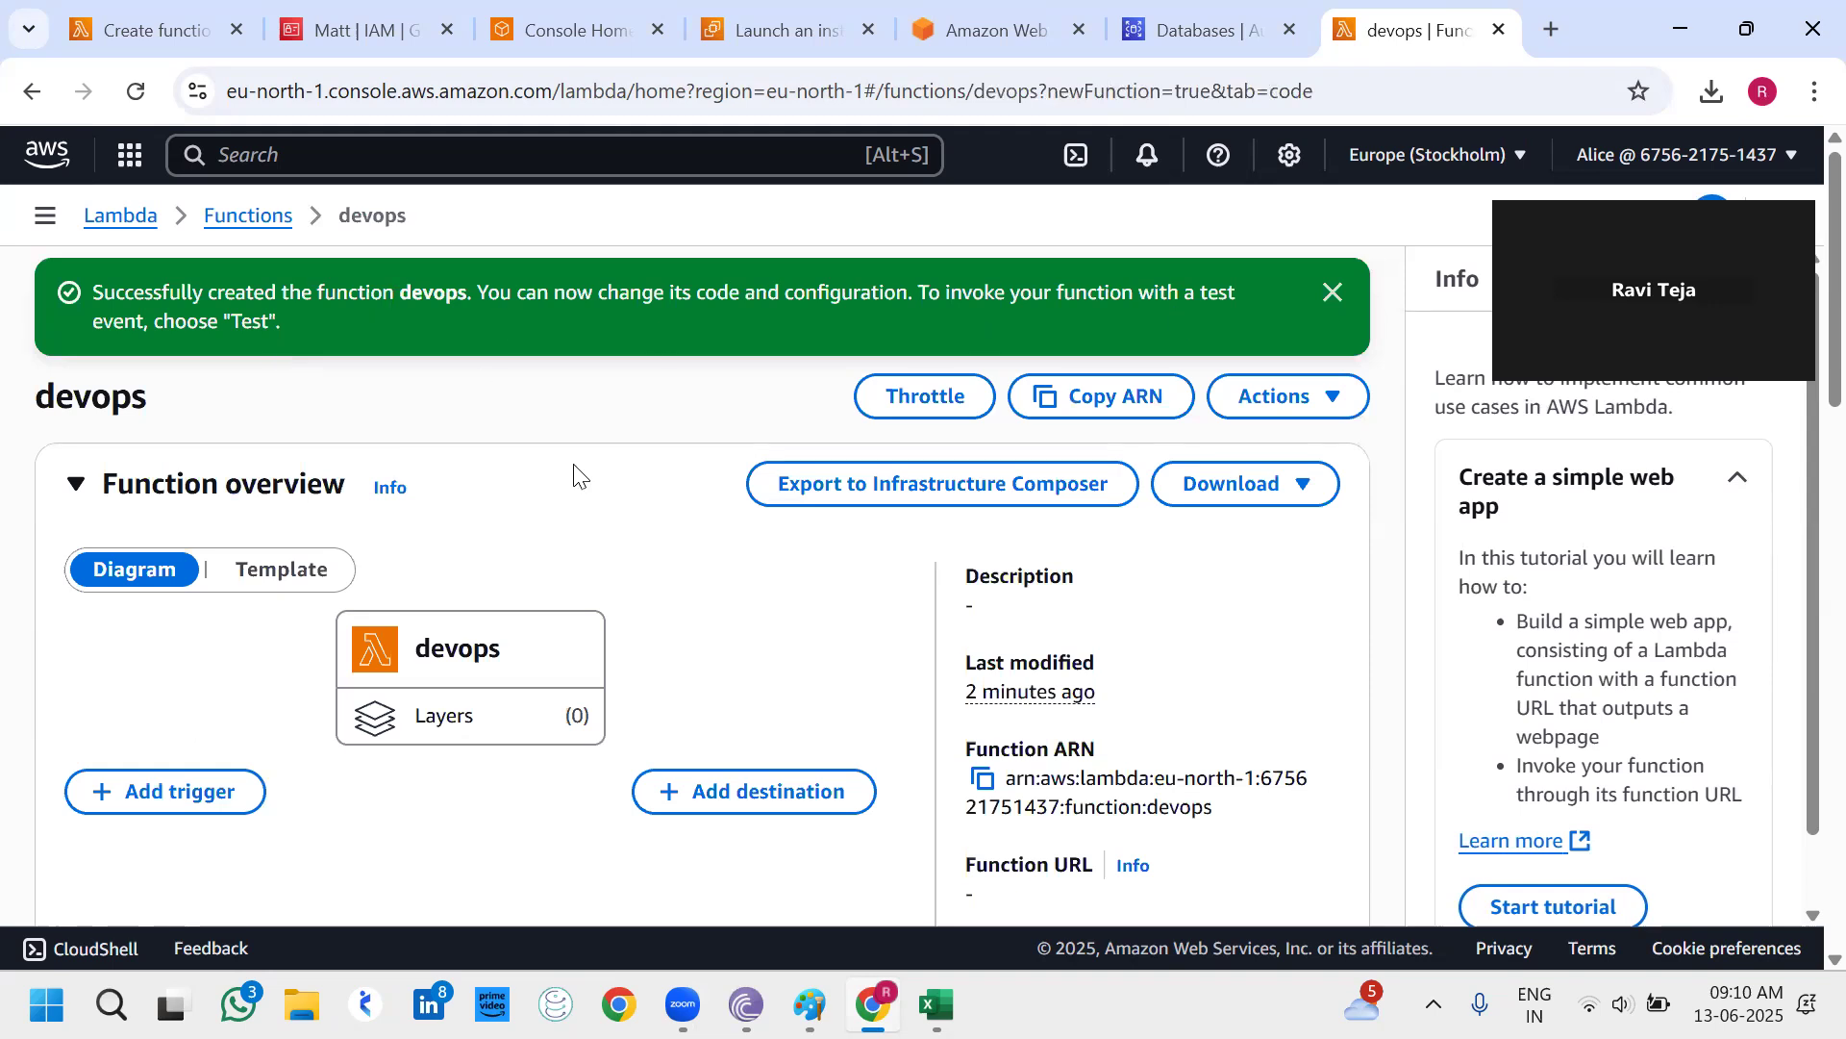
Open lambda_function.py in the devops function's code source and examine its handler code.
scroll(574, 473, "down", 5)
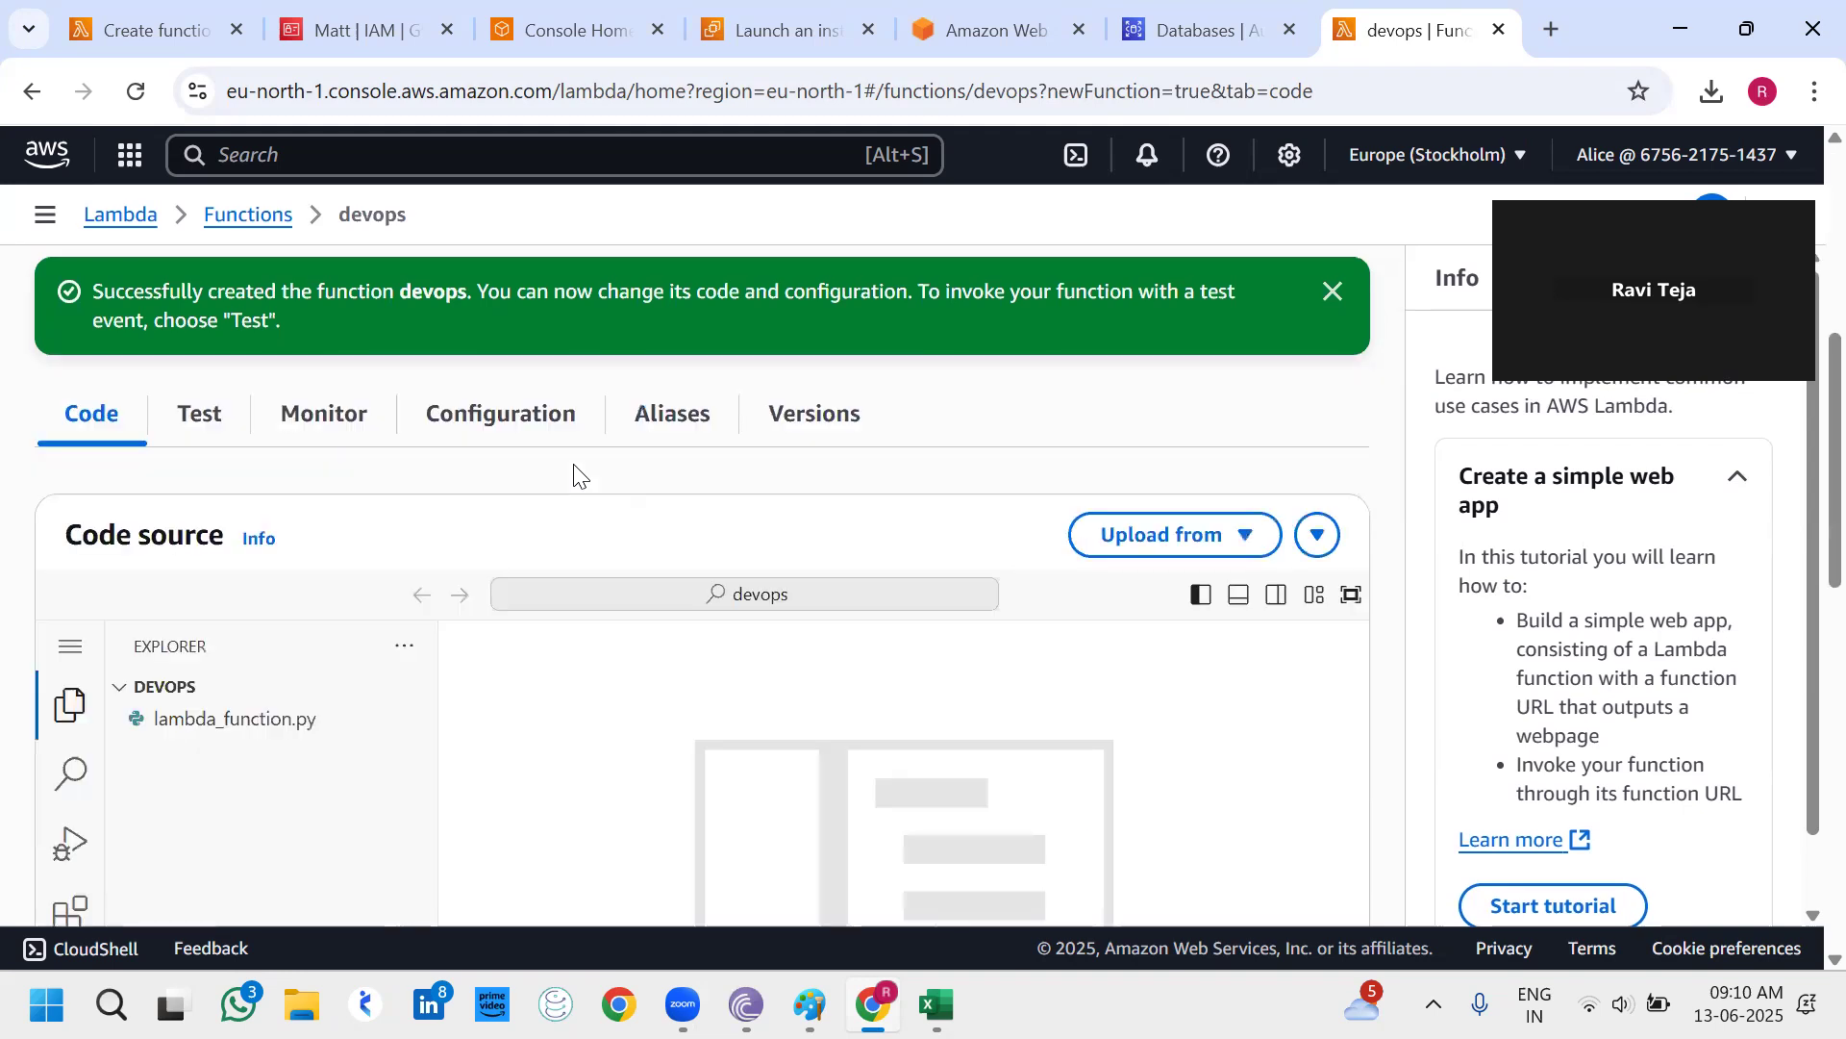
scroll(481, 539, "down", 1)
left_click(301, 610)
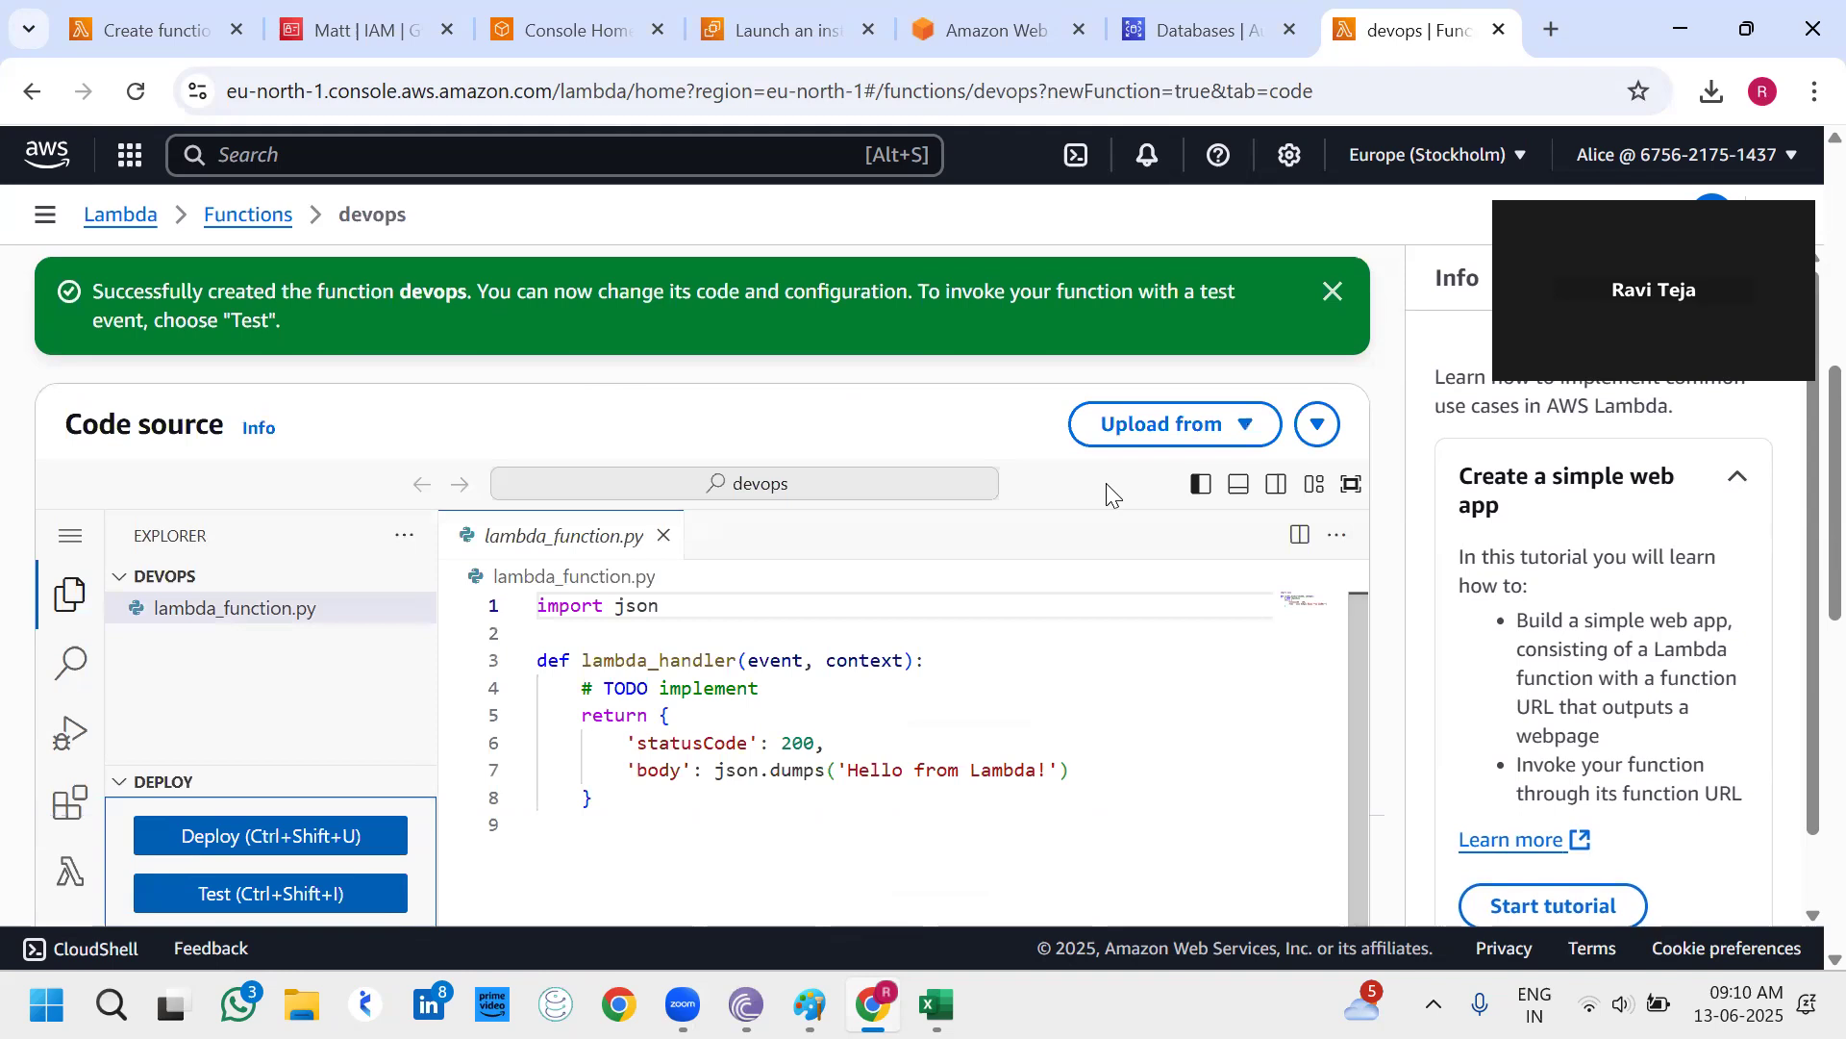
scroll(1113, 494, "up", 5)
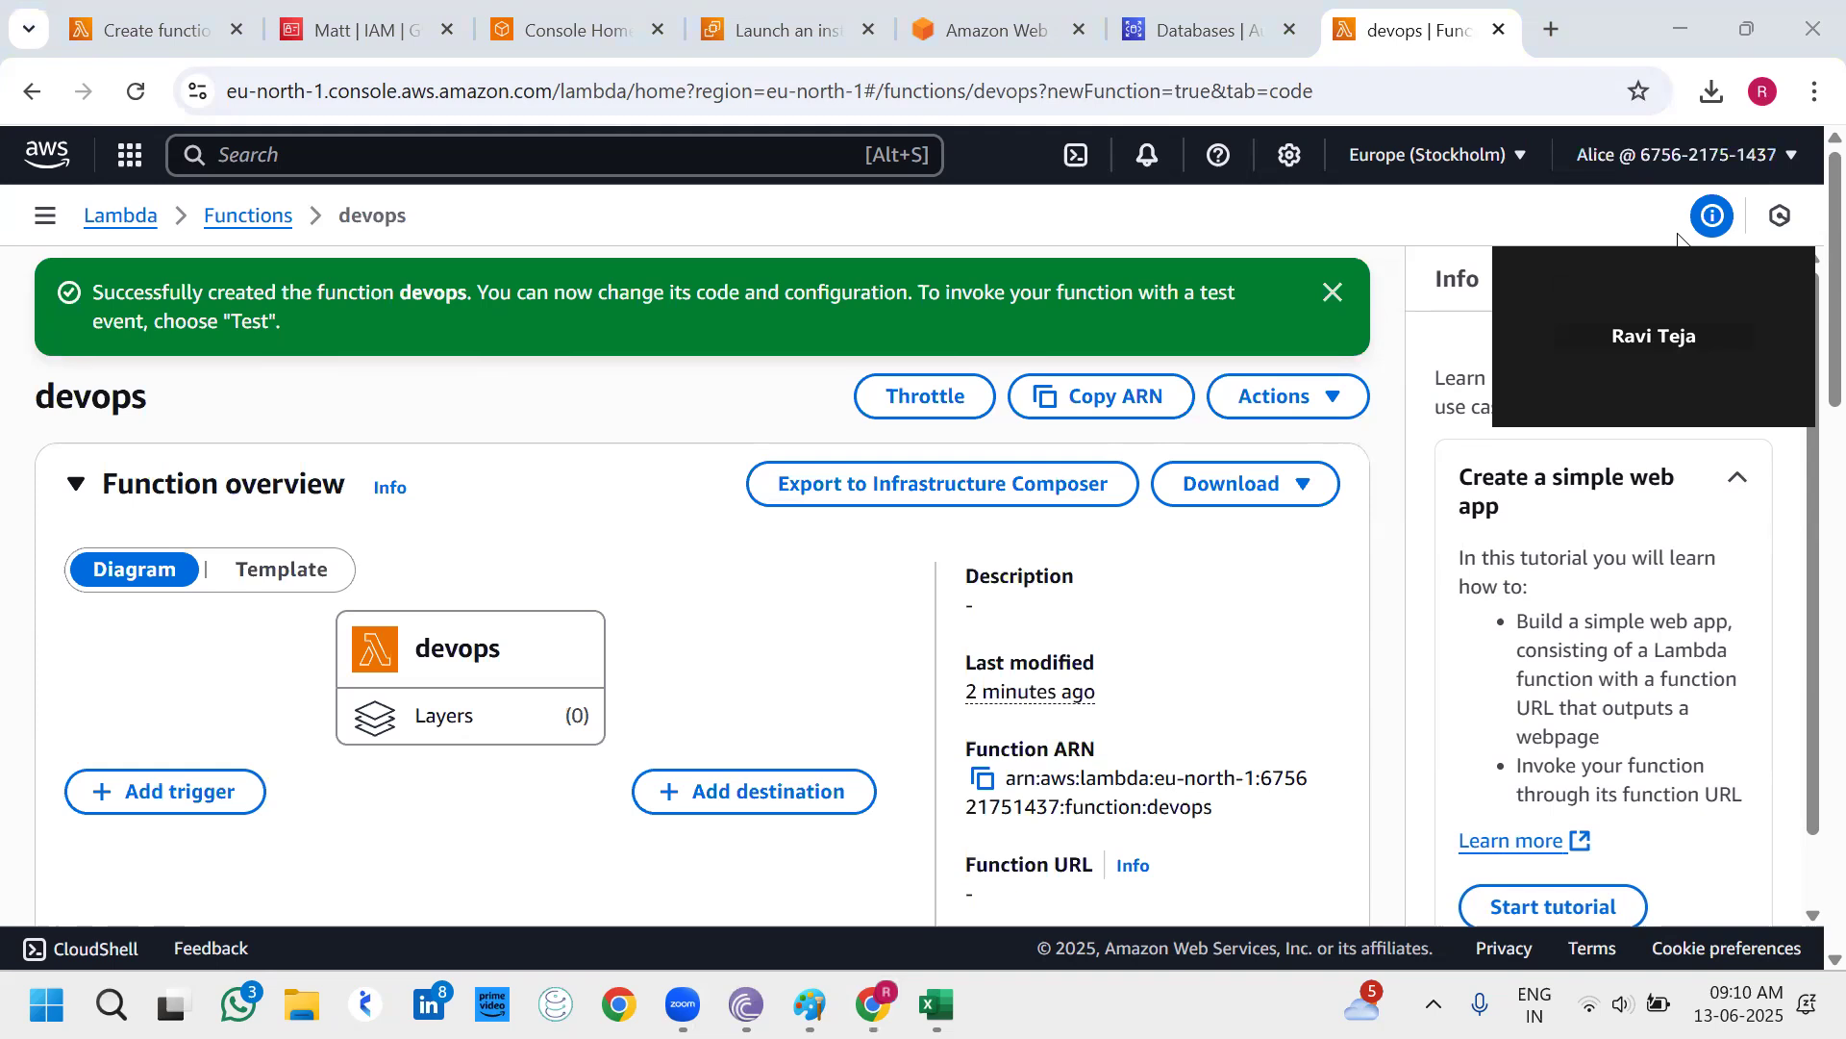
Sign out of the IAM user's session and bring up the root user sign-in form of the AWS console.
left_click(1697, 144)
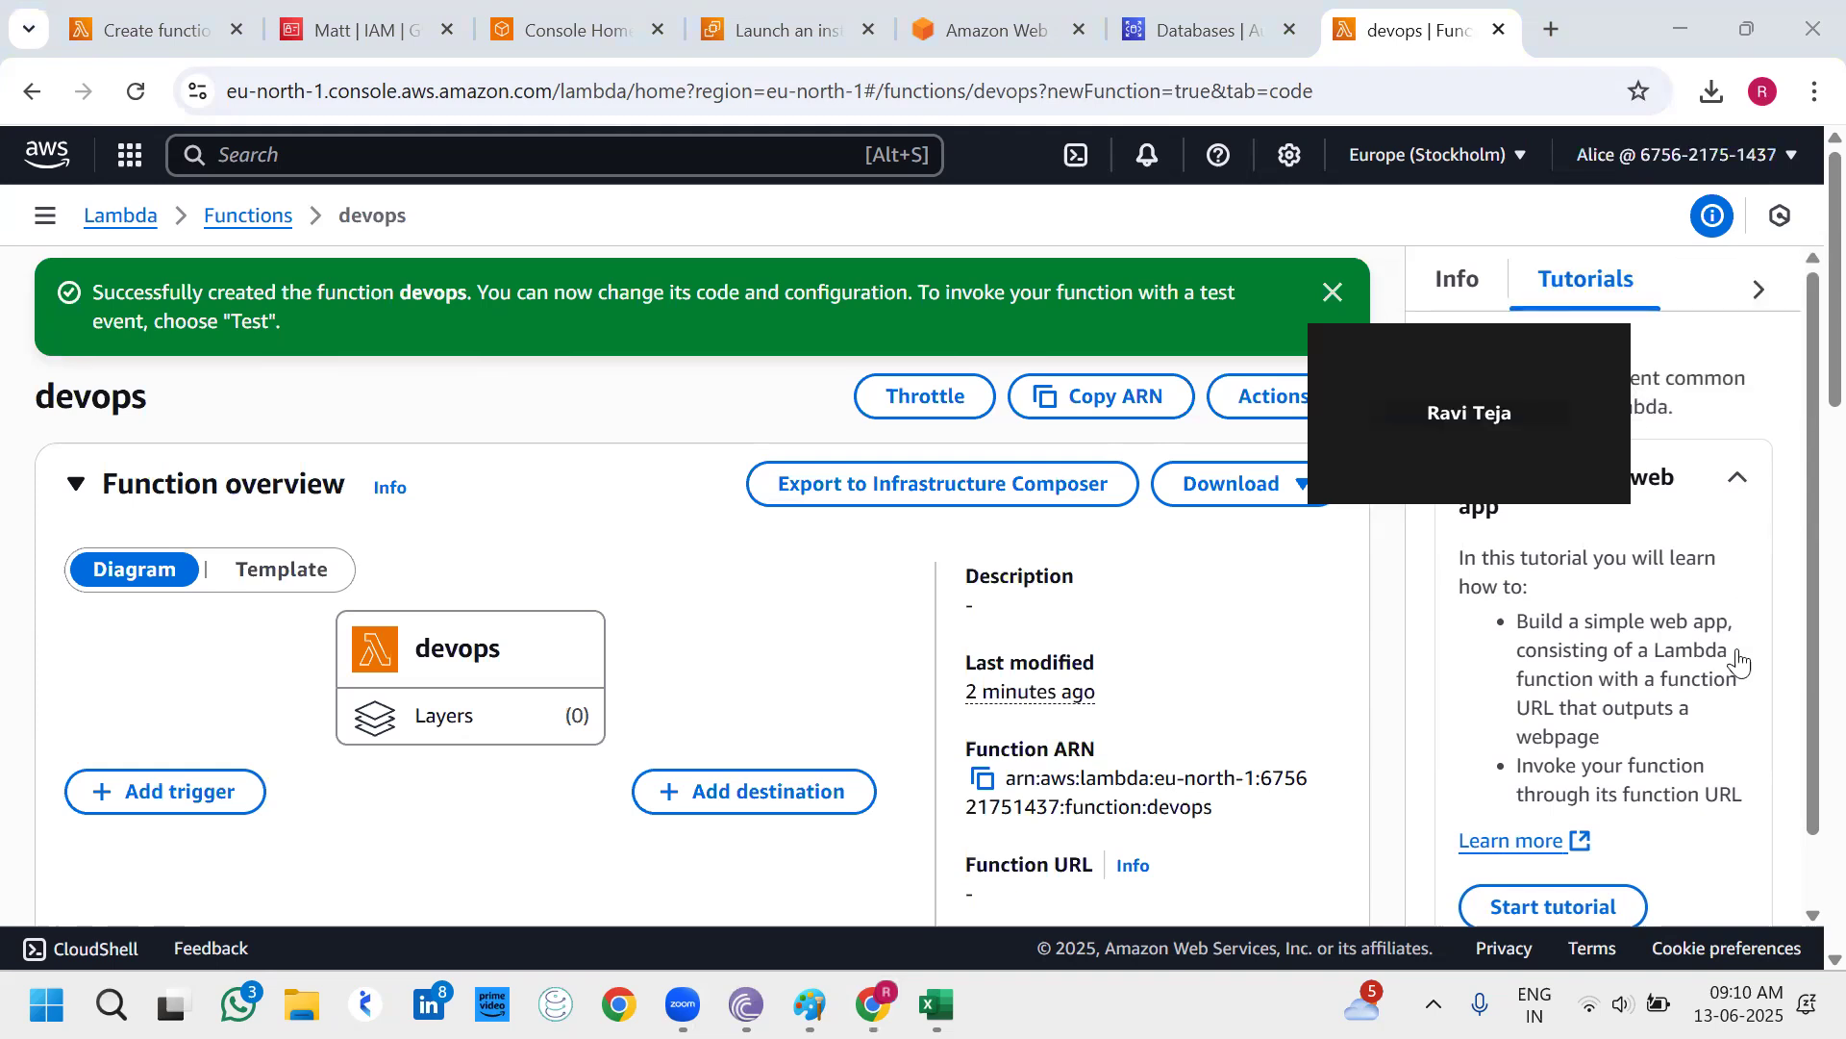
left_click(1728, 712)
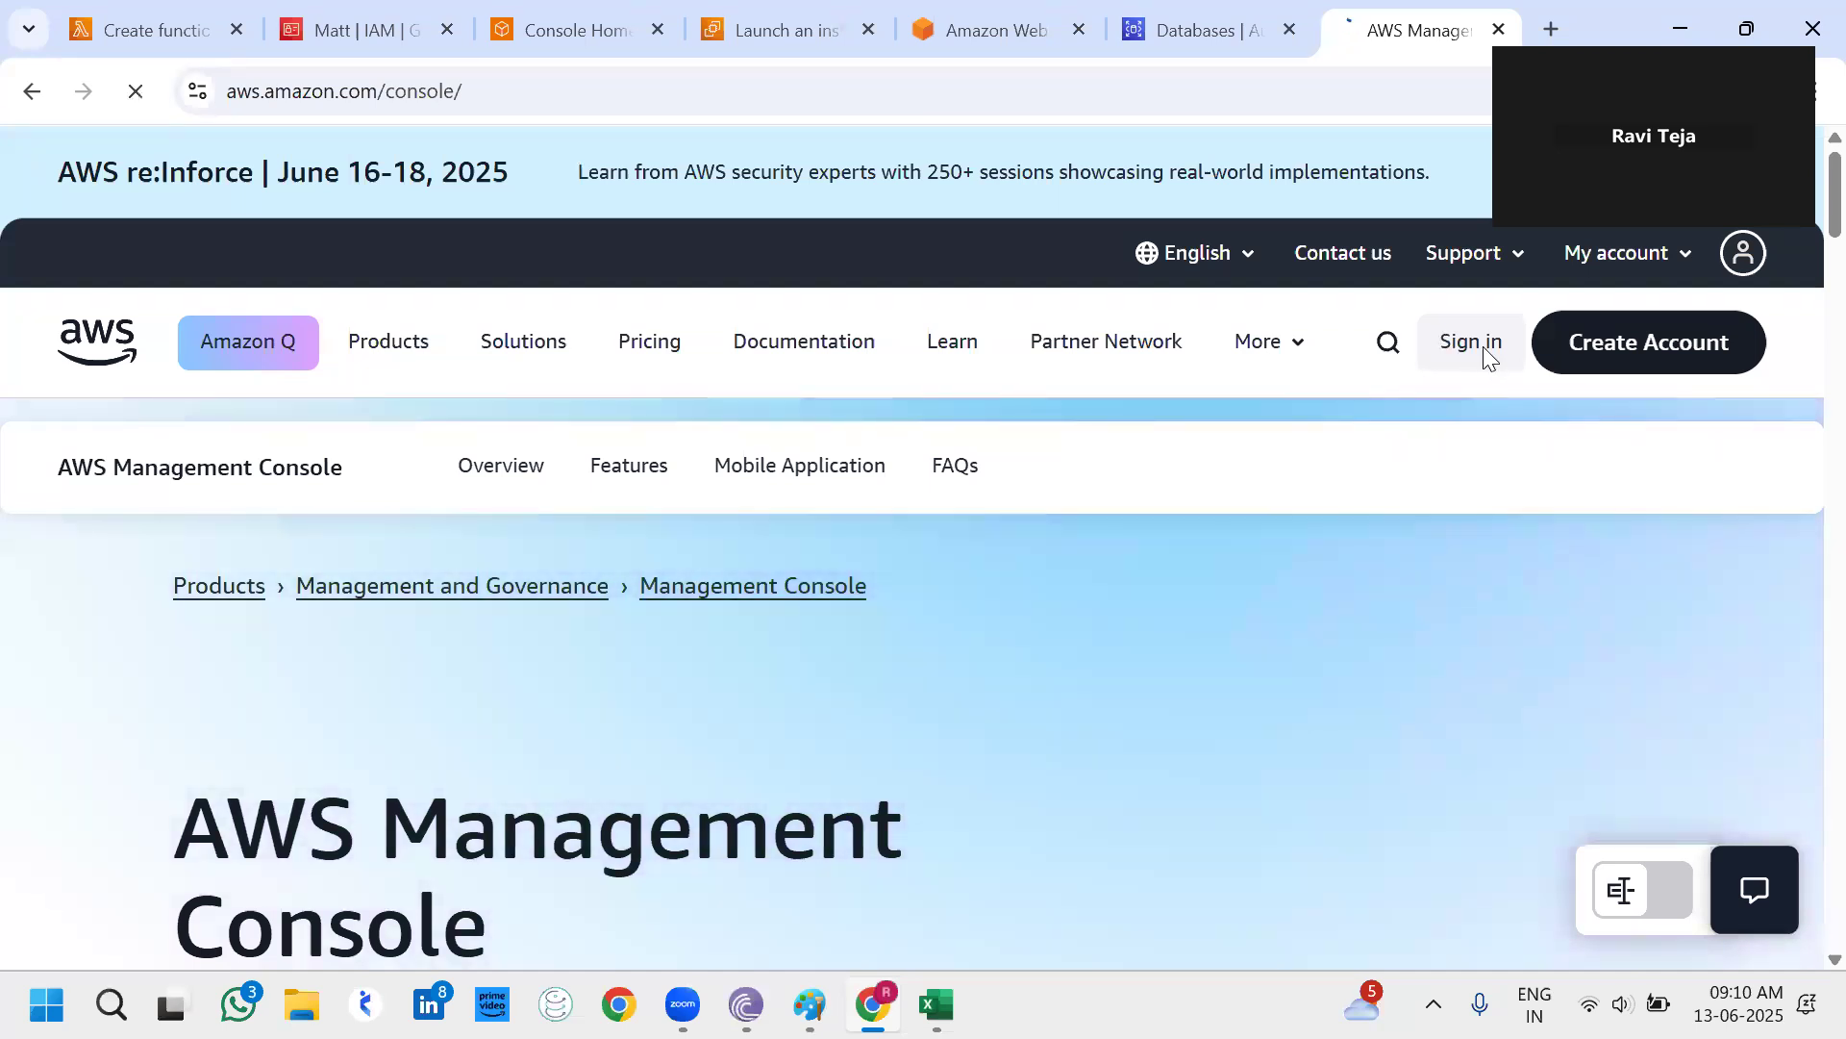
left_click(1482, 348)
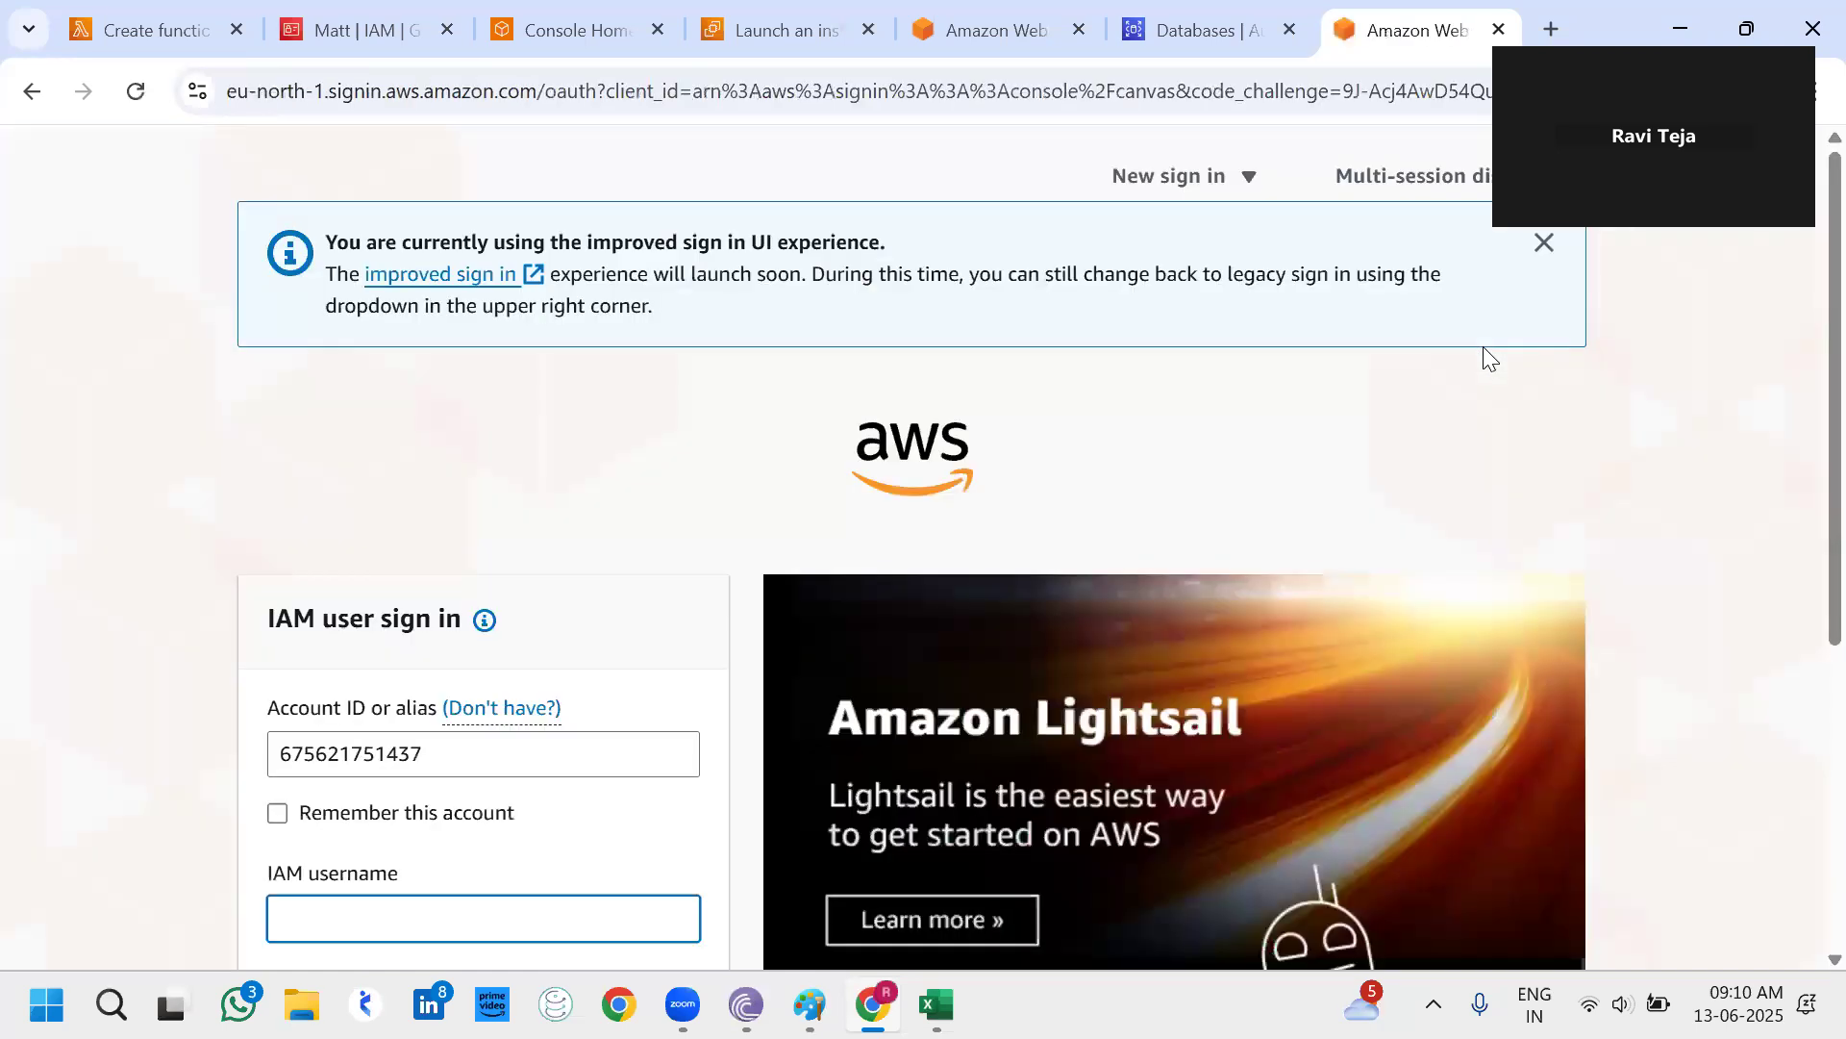
scroll(544, 709, "down", 5)
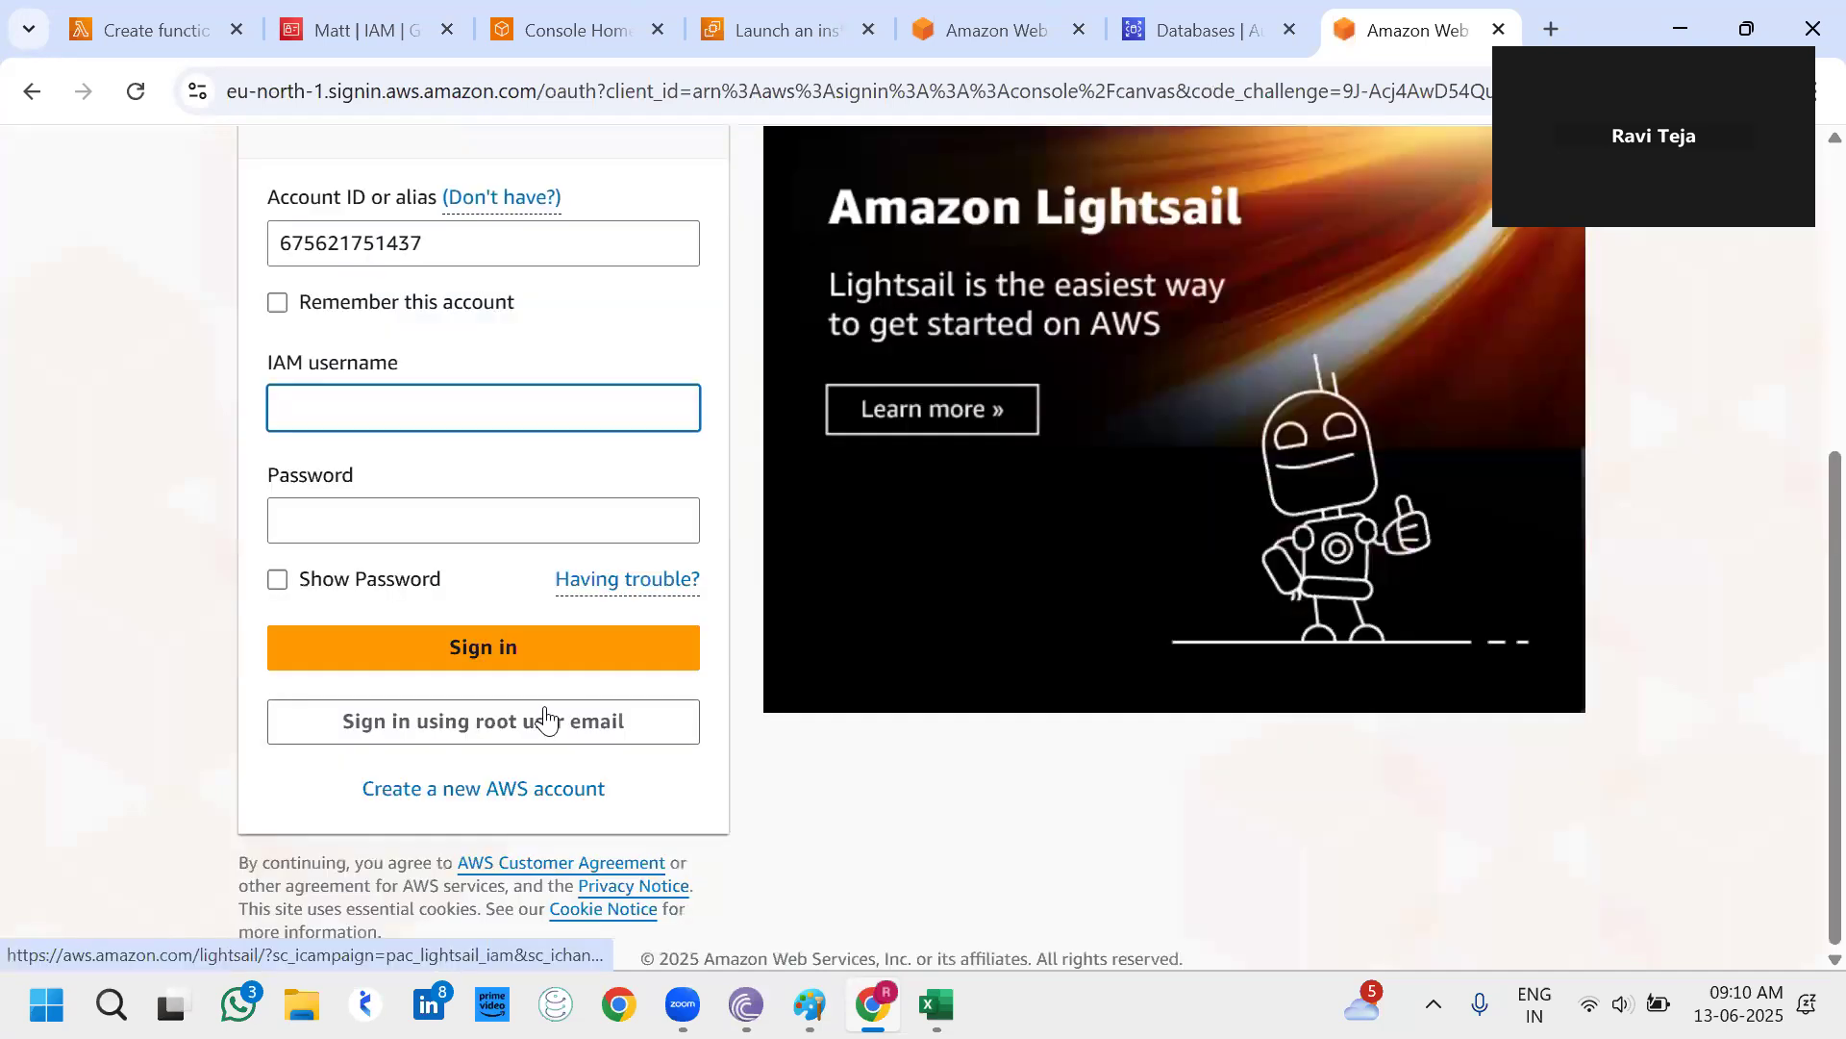
left_click(545, 719)
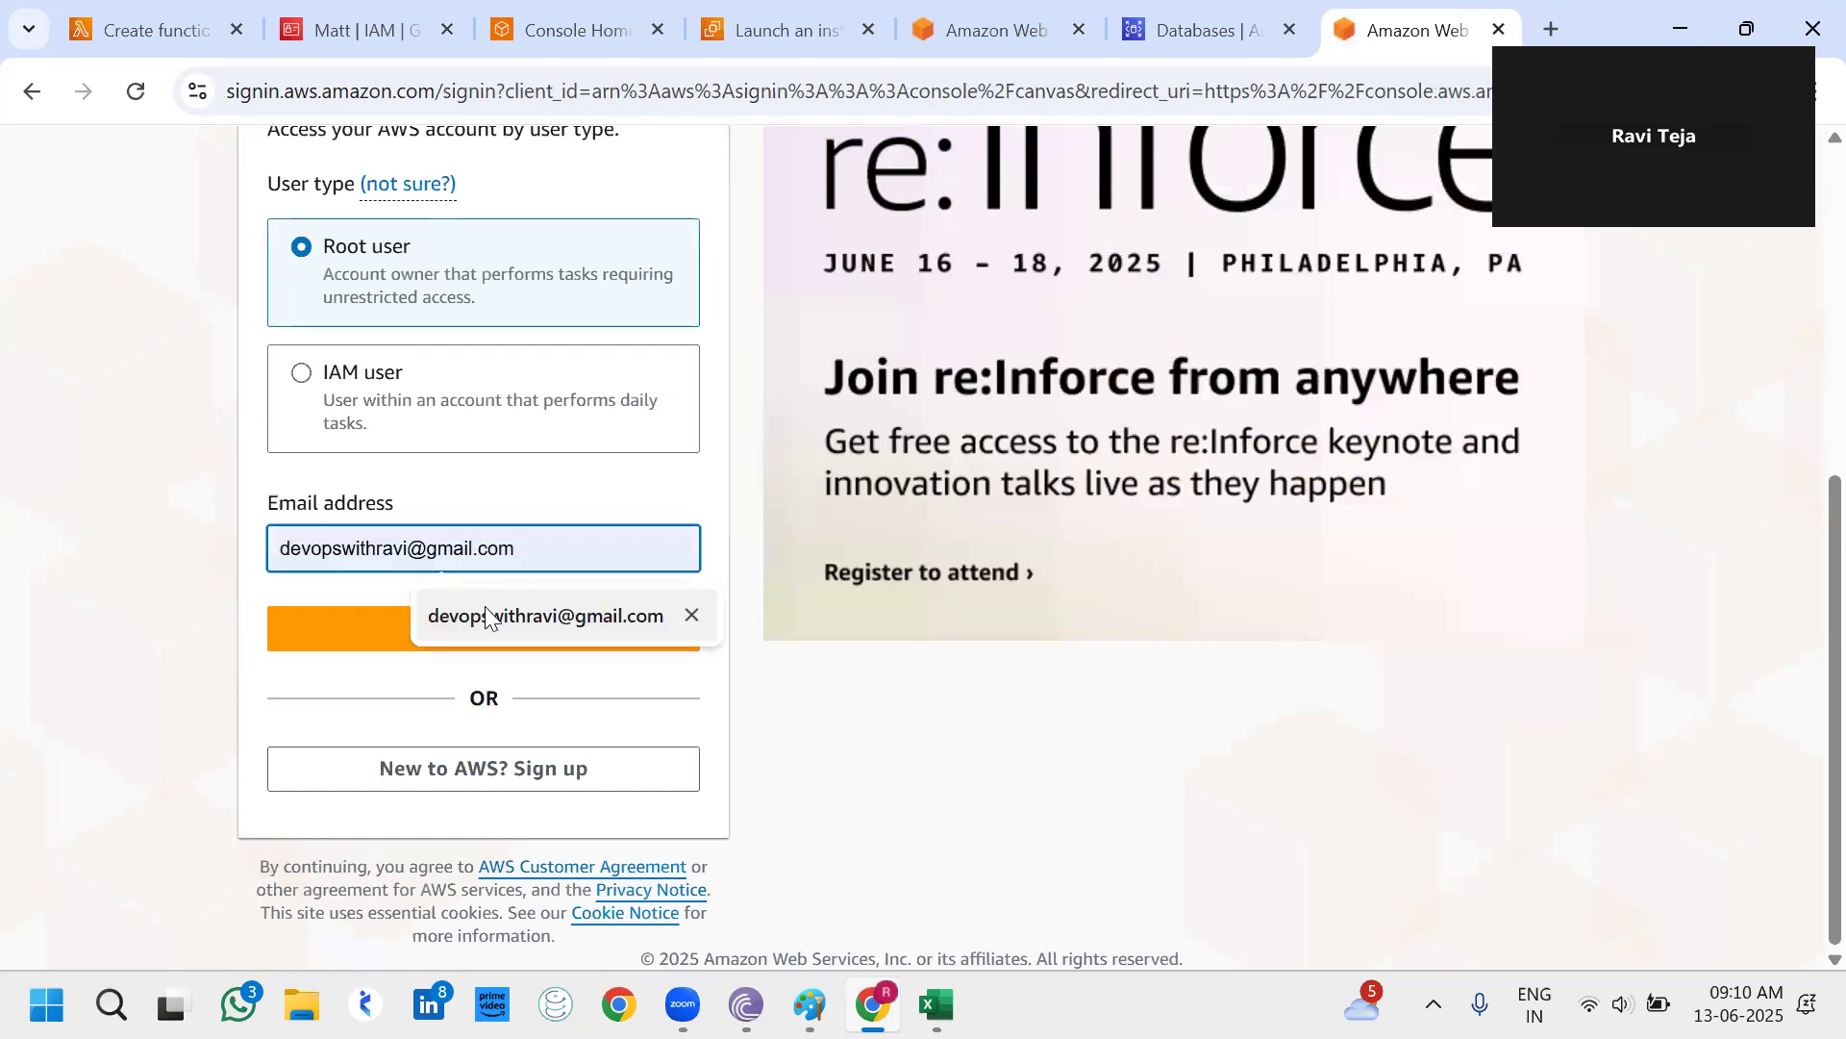
Submit the root user's email address, enter the account password and sign in to the console.
left_click(484, 639)
left_click(485, 629)
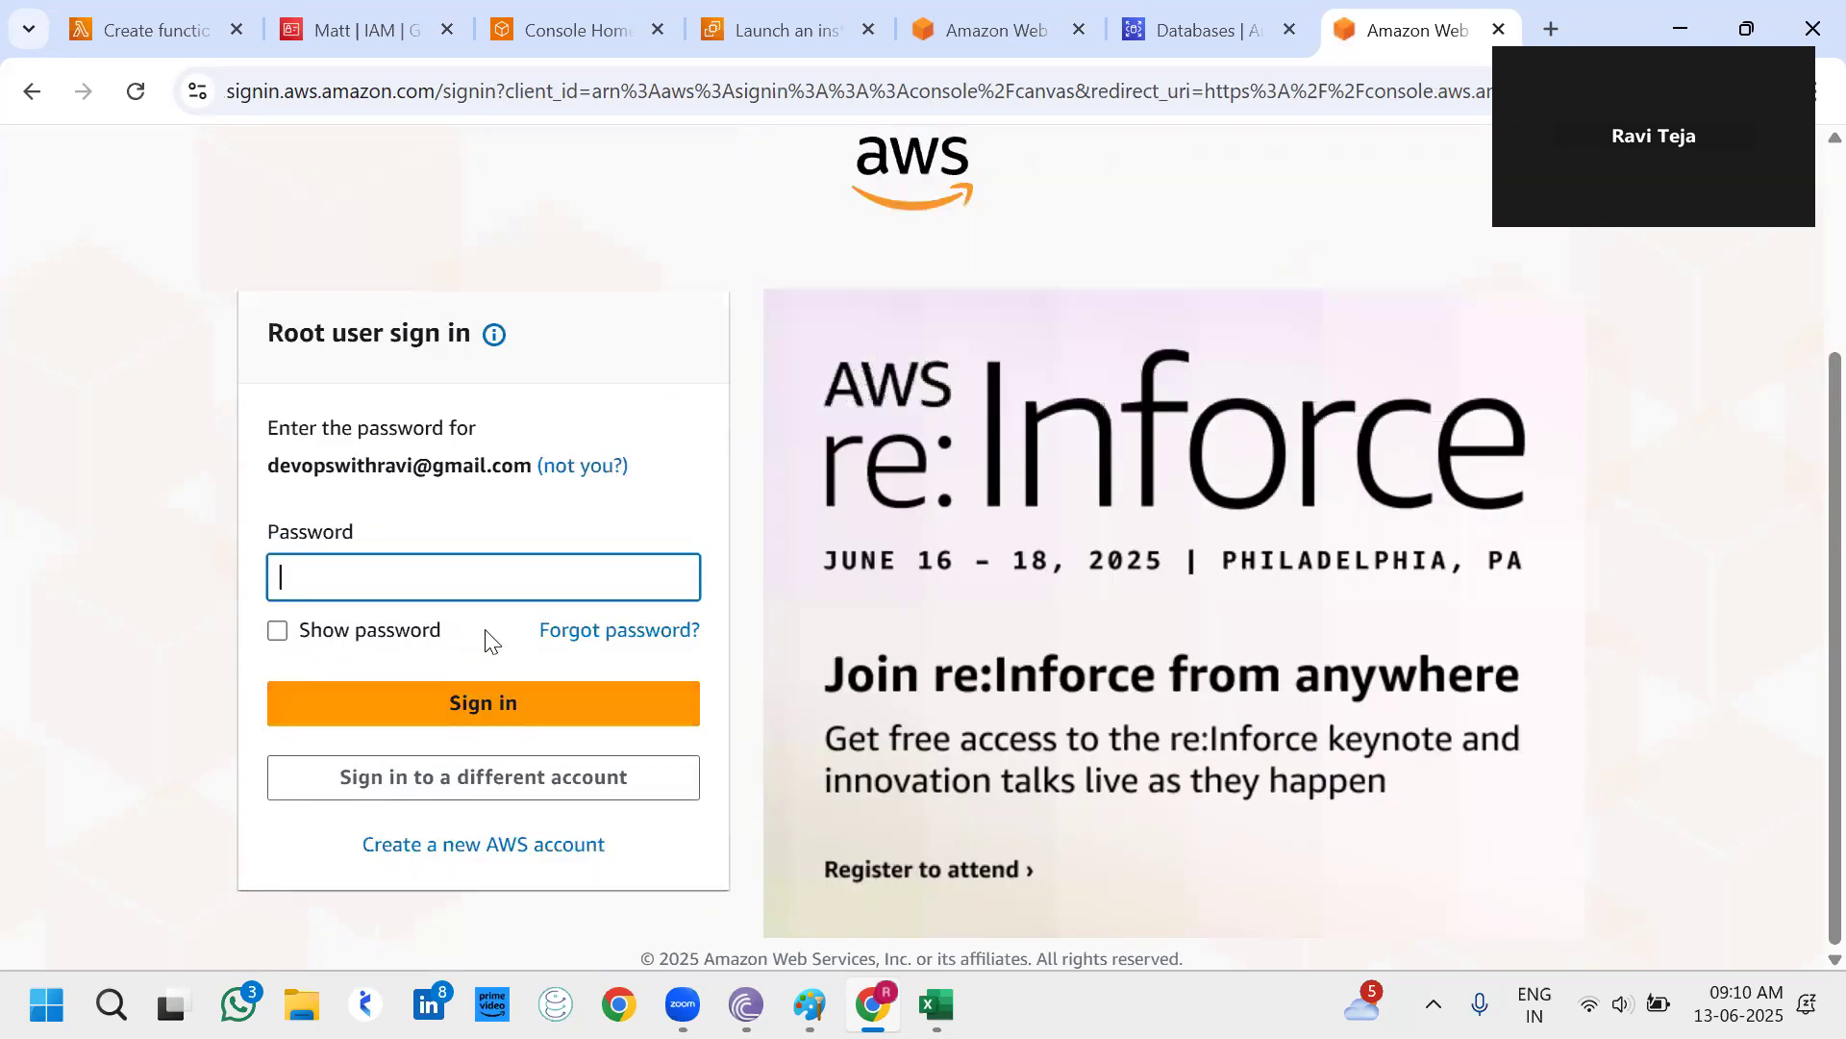
type("••••••••••")
left_click(429, 723)
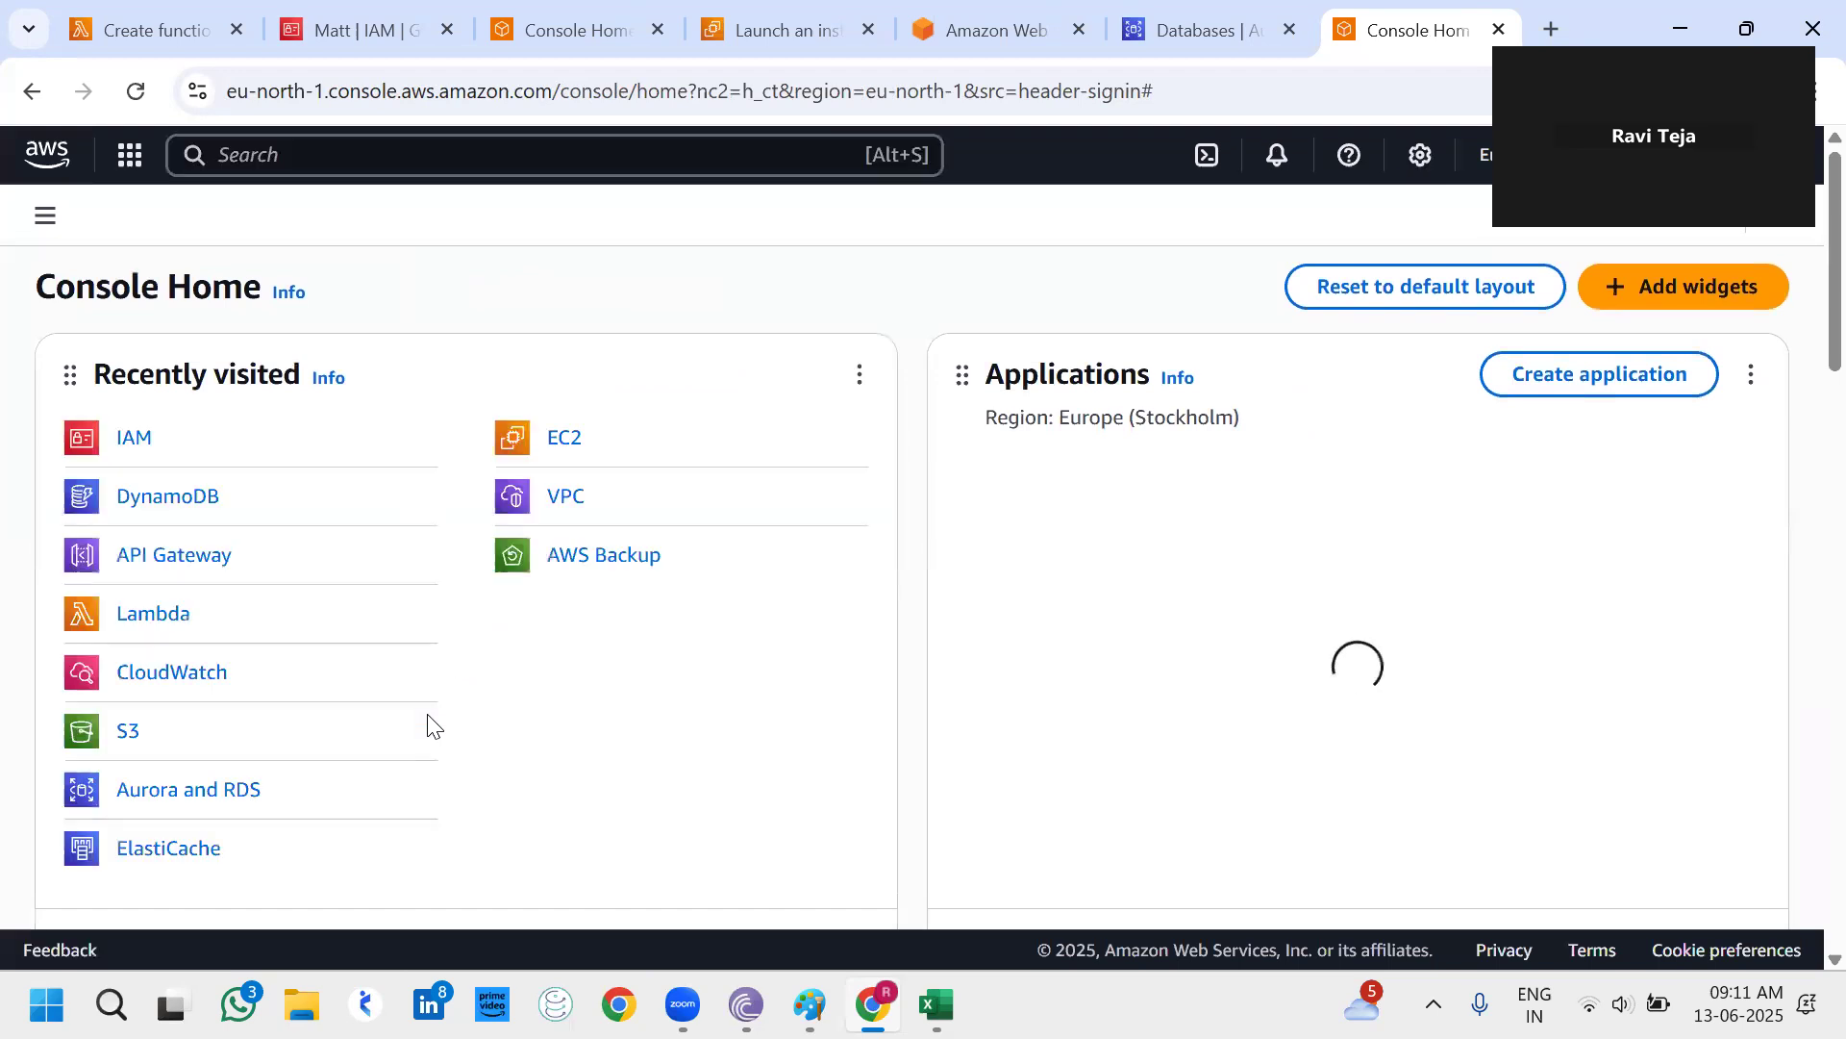
Start a new user in IAM, enter the user name, and provide Management Console access with the option to create an IAM user.
left_click(141, 441)
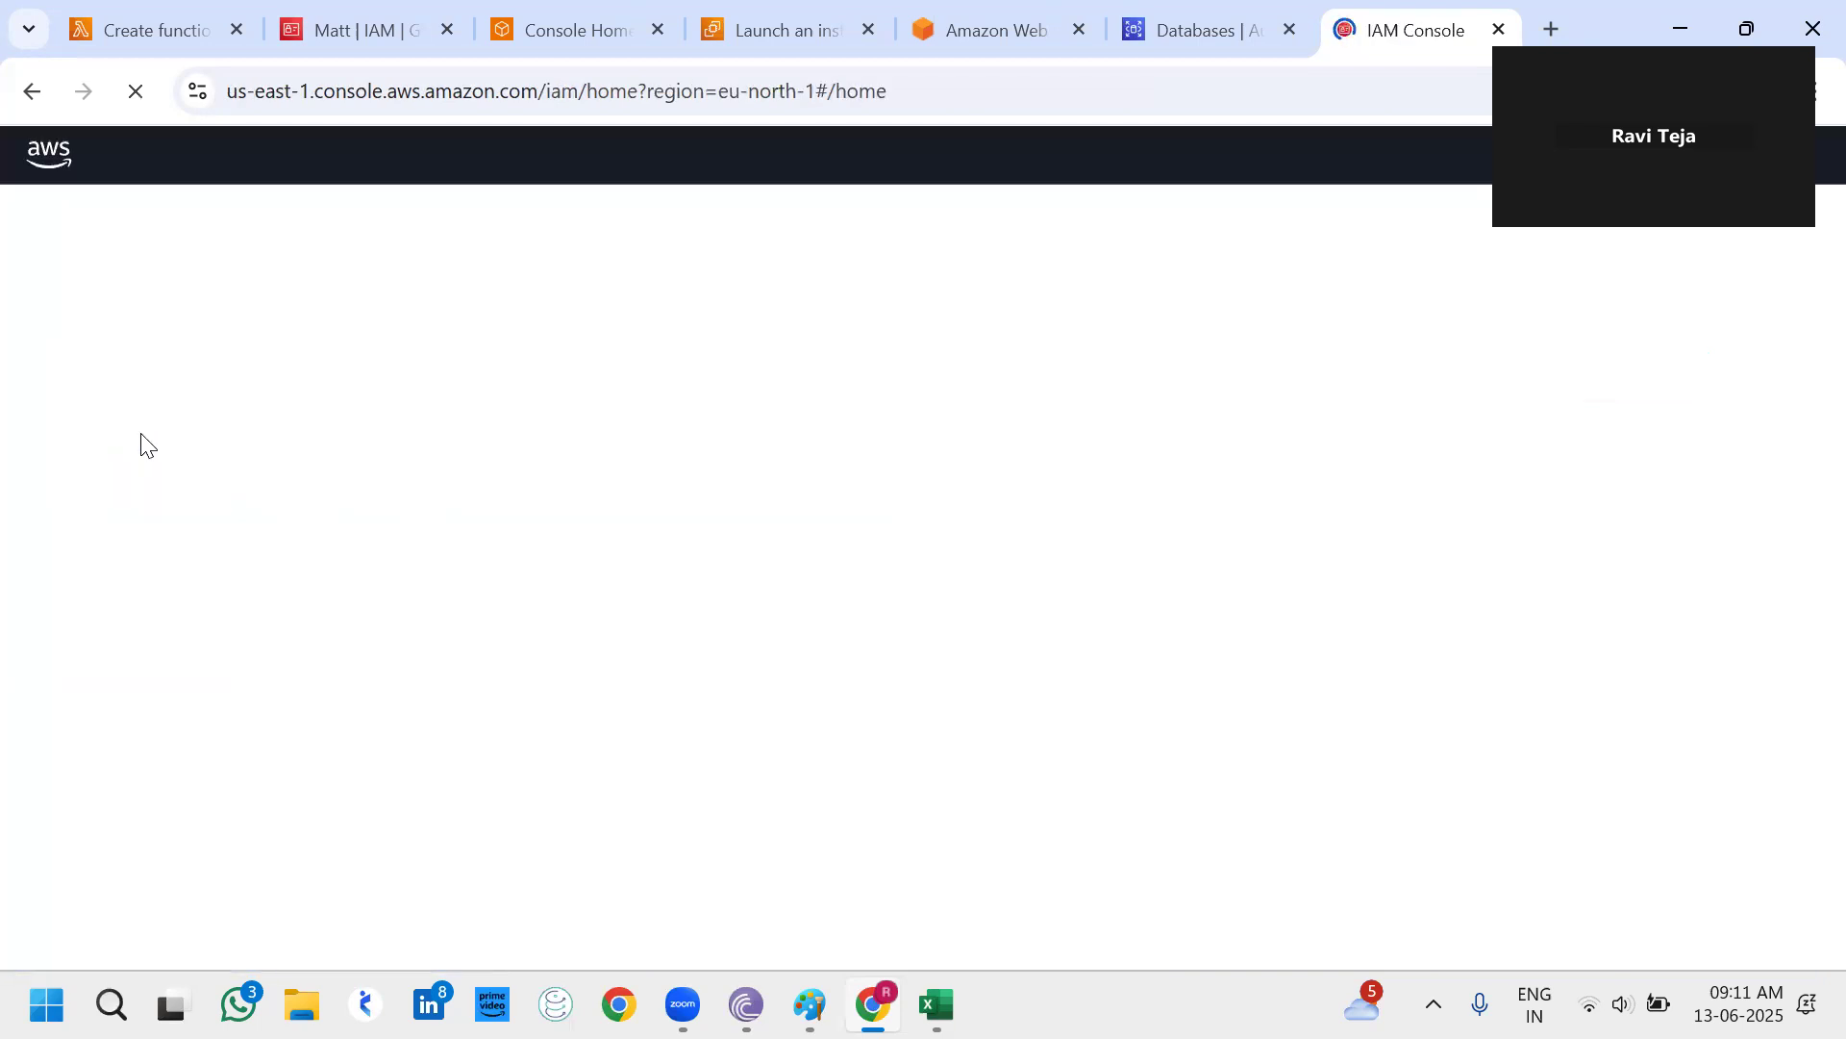
left_click(78, 640)
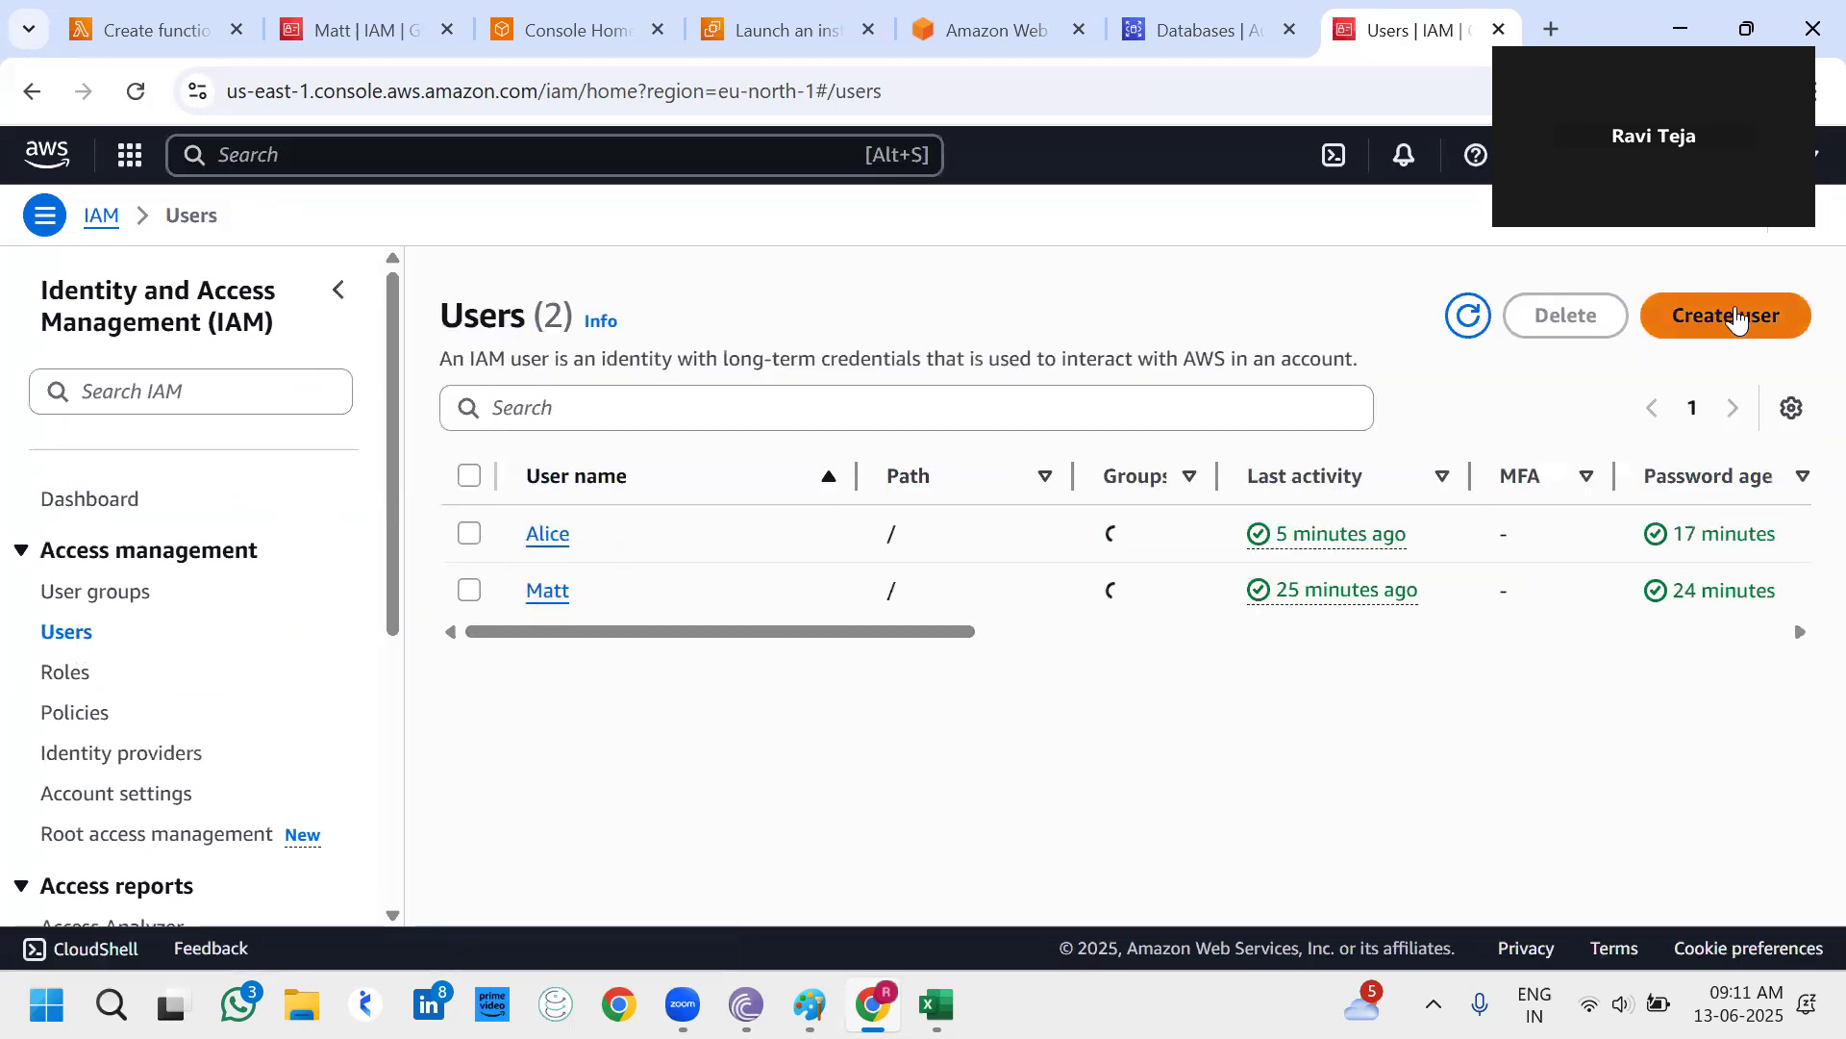
left_click(1736, 318)
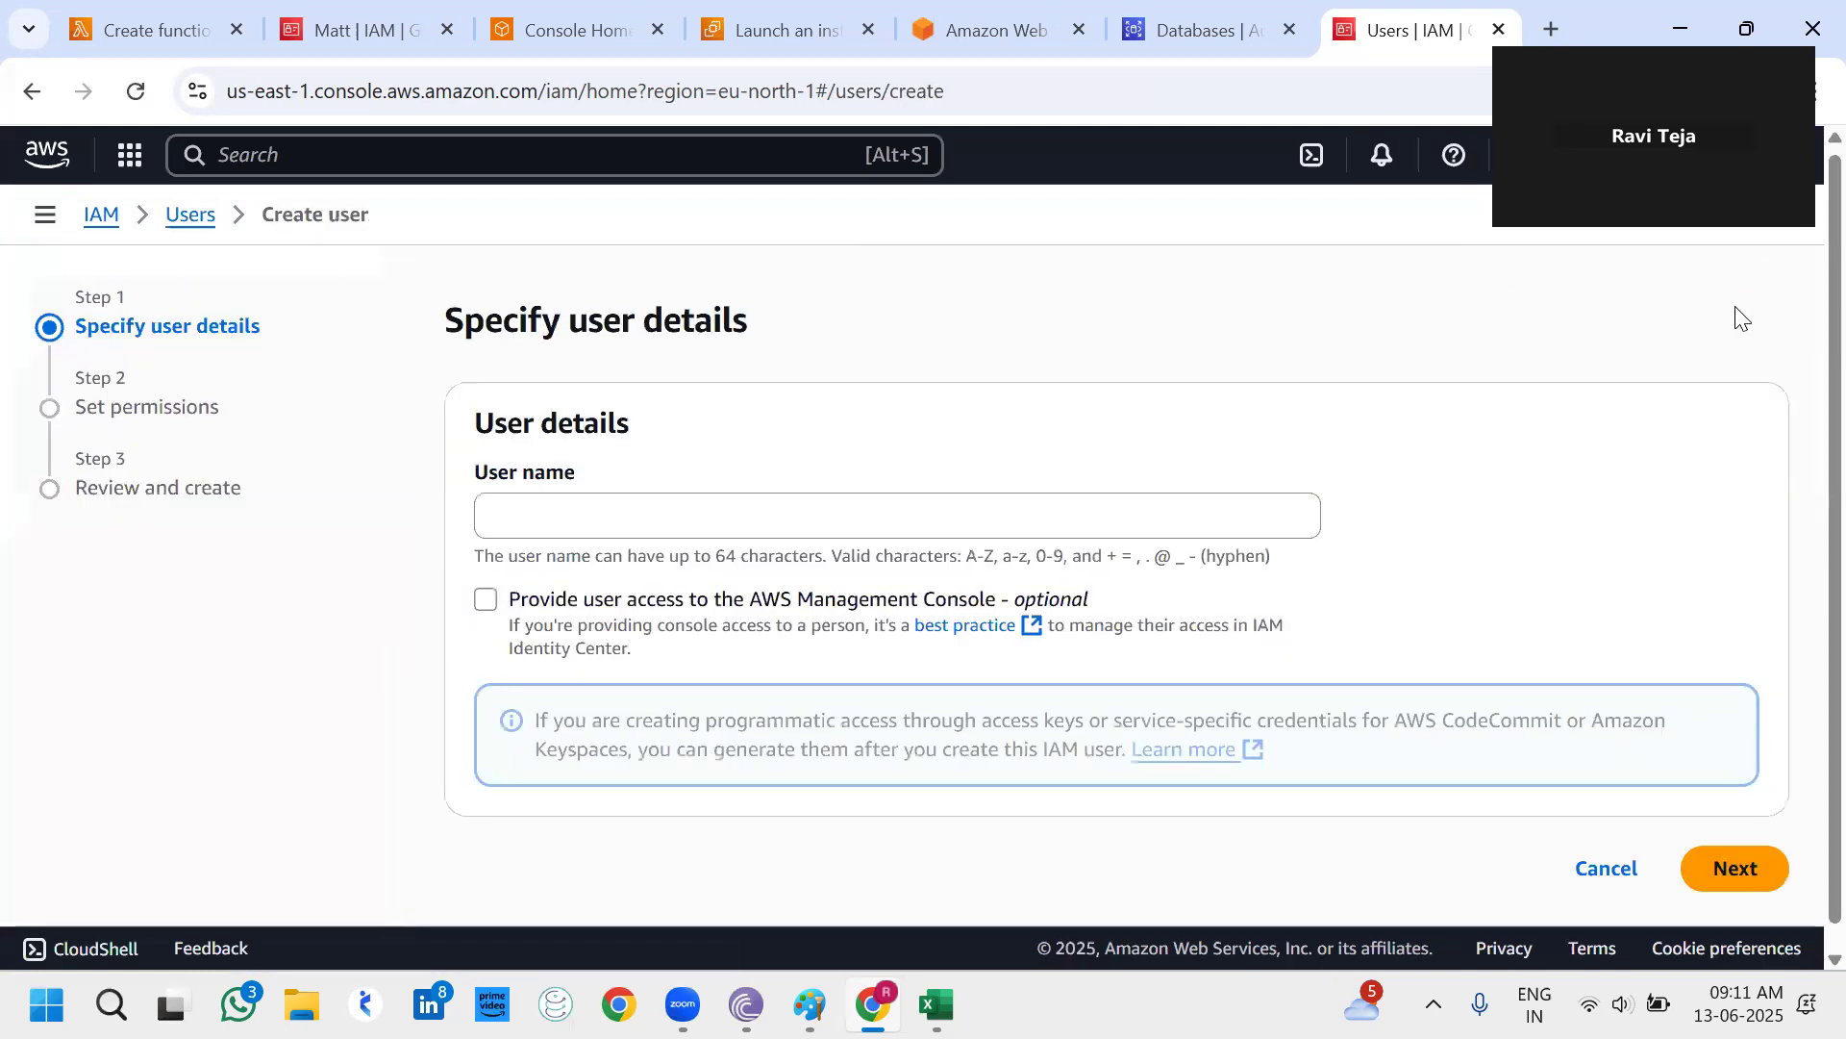
left_click(1031, 529)
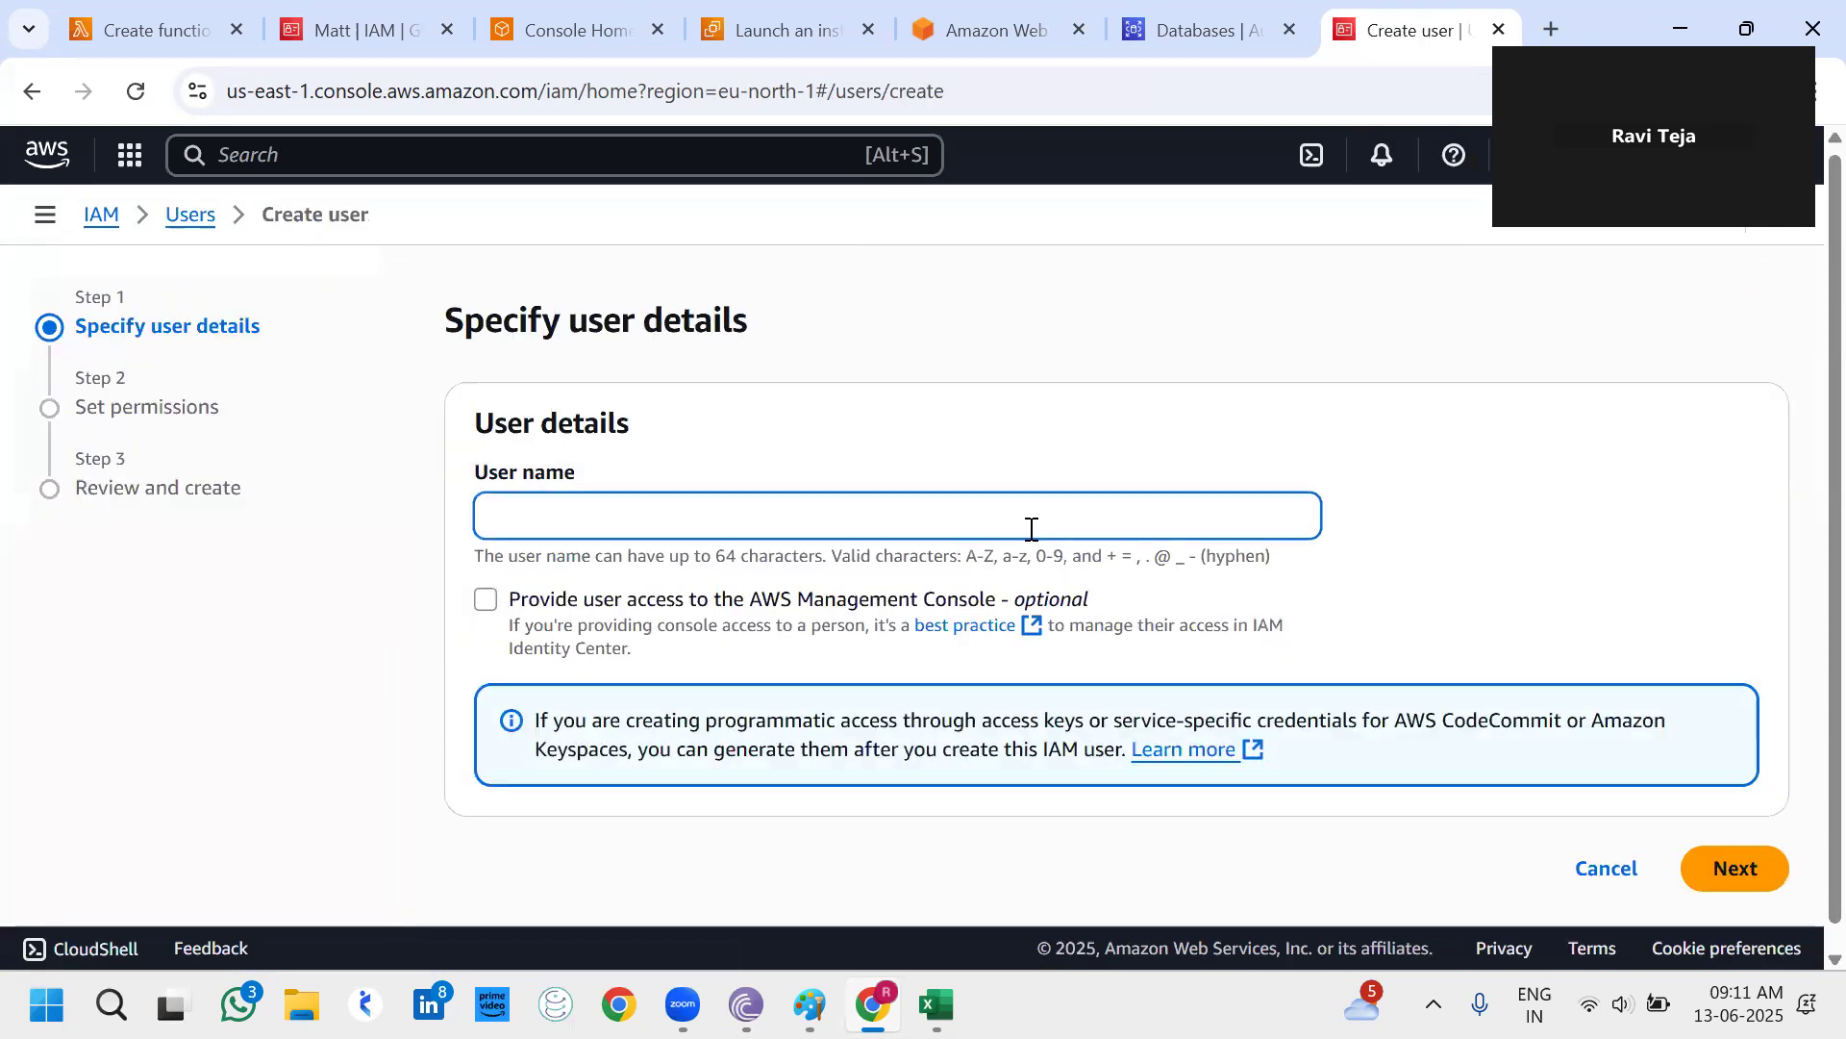
type("John")
left_click(486, 599)
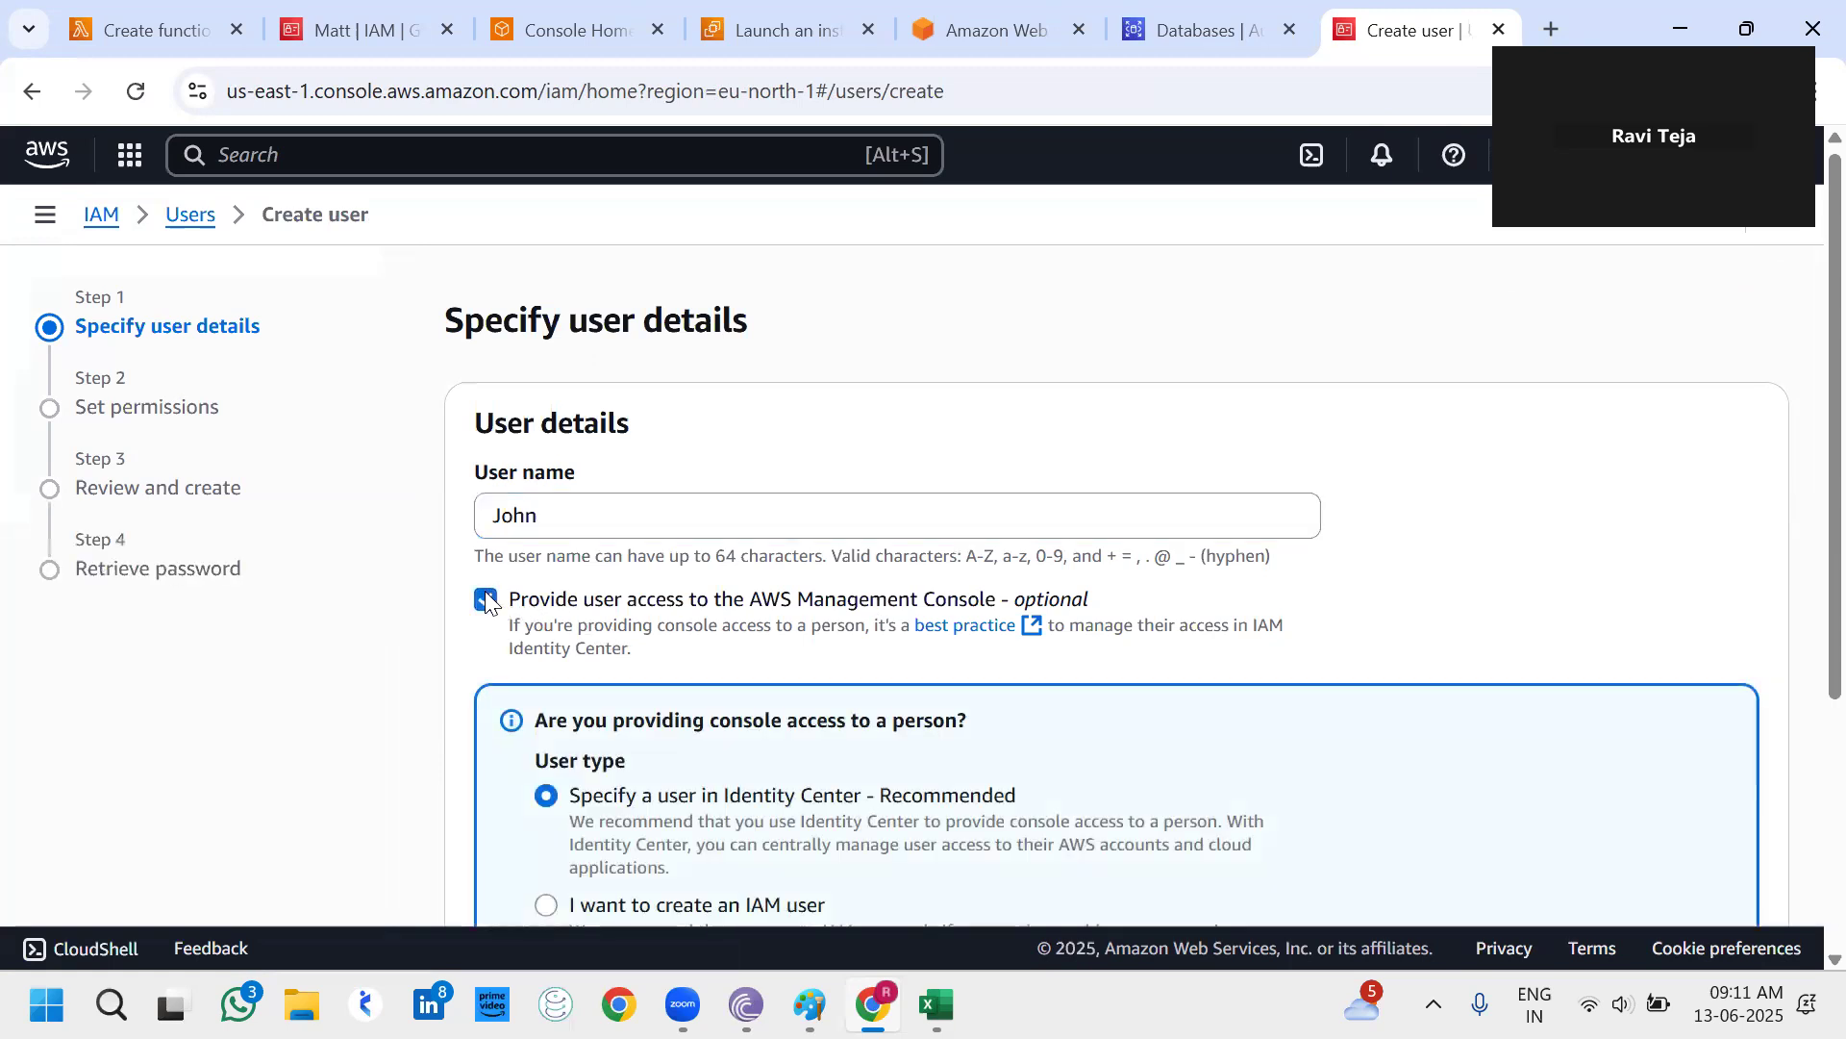
scroll(549, 507, "down", 4)
left_click(546, 525)
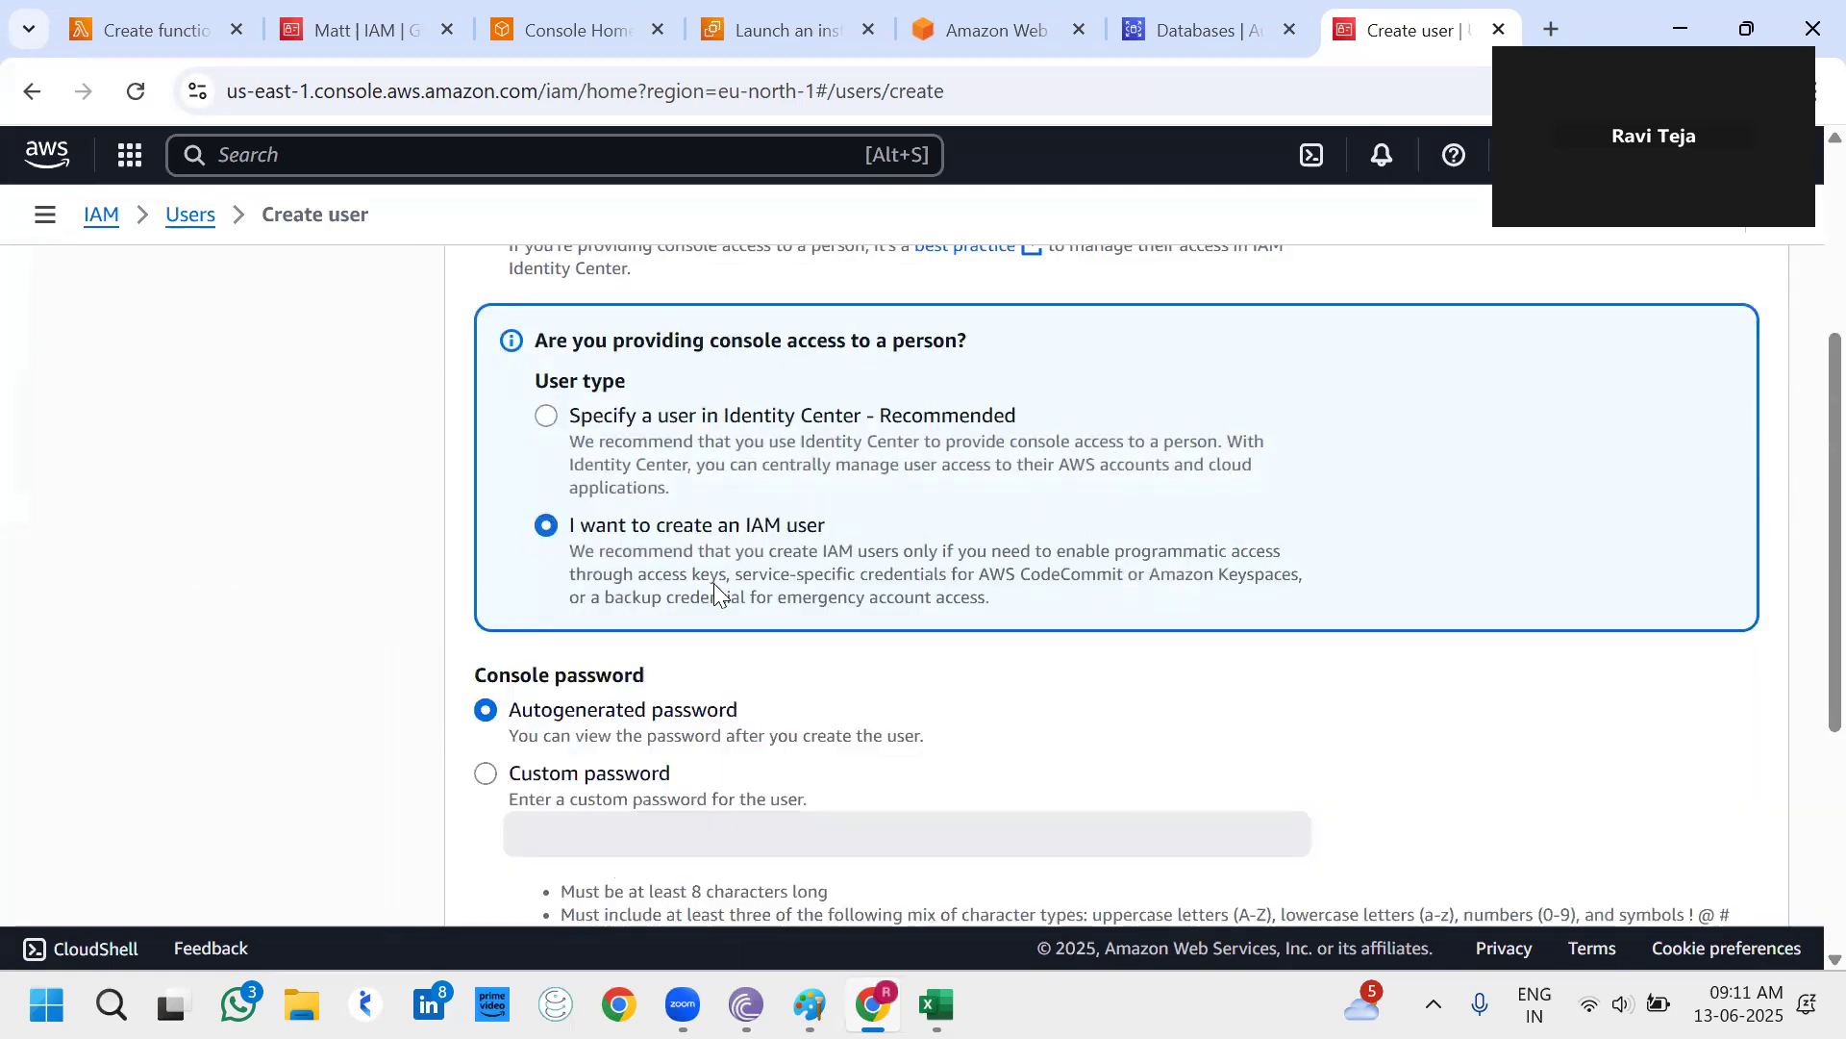
Choose a custom console password for the new user and enter the password.
scroll(712, 587, "down", 2)
left_click(486, 615)
left_click(567, 676)
type("••••••")
key("BackSpace")
key("BackSpace")
type("•••••••")
scroll(566, 676, "down", 3)
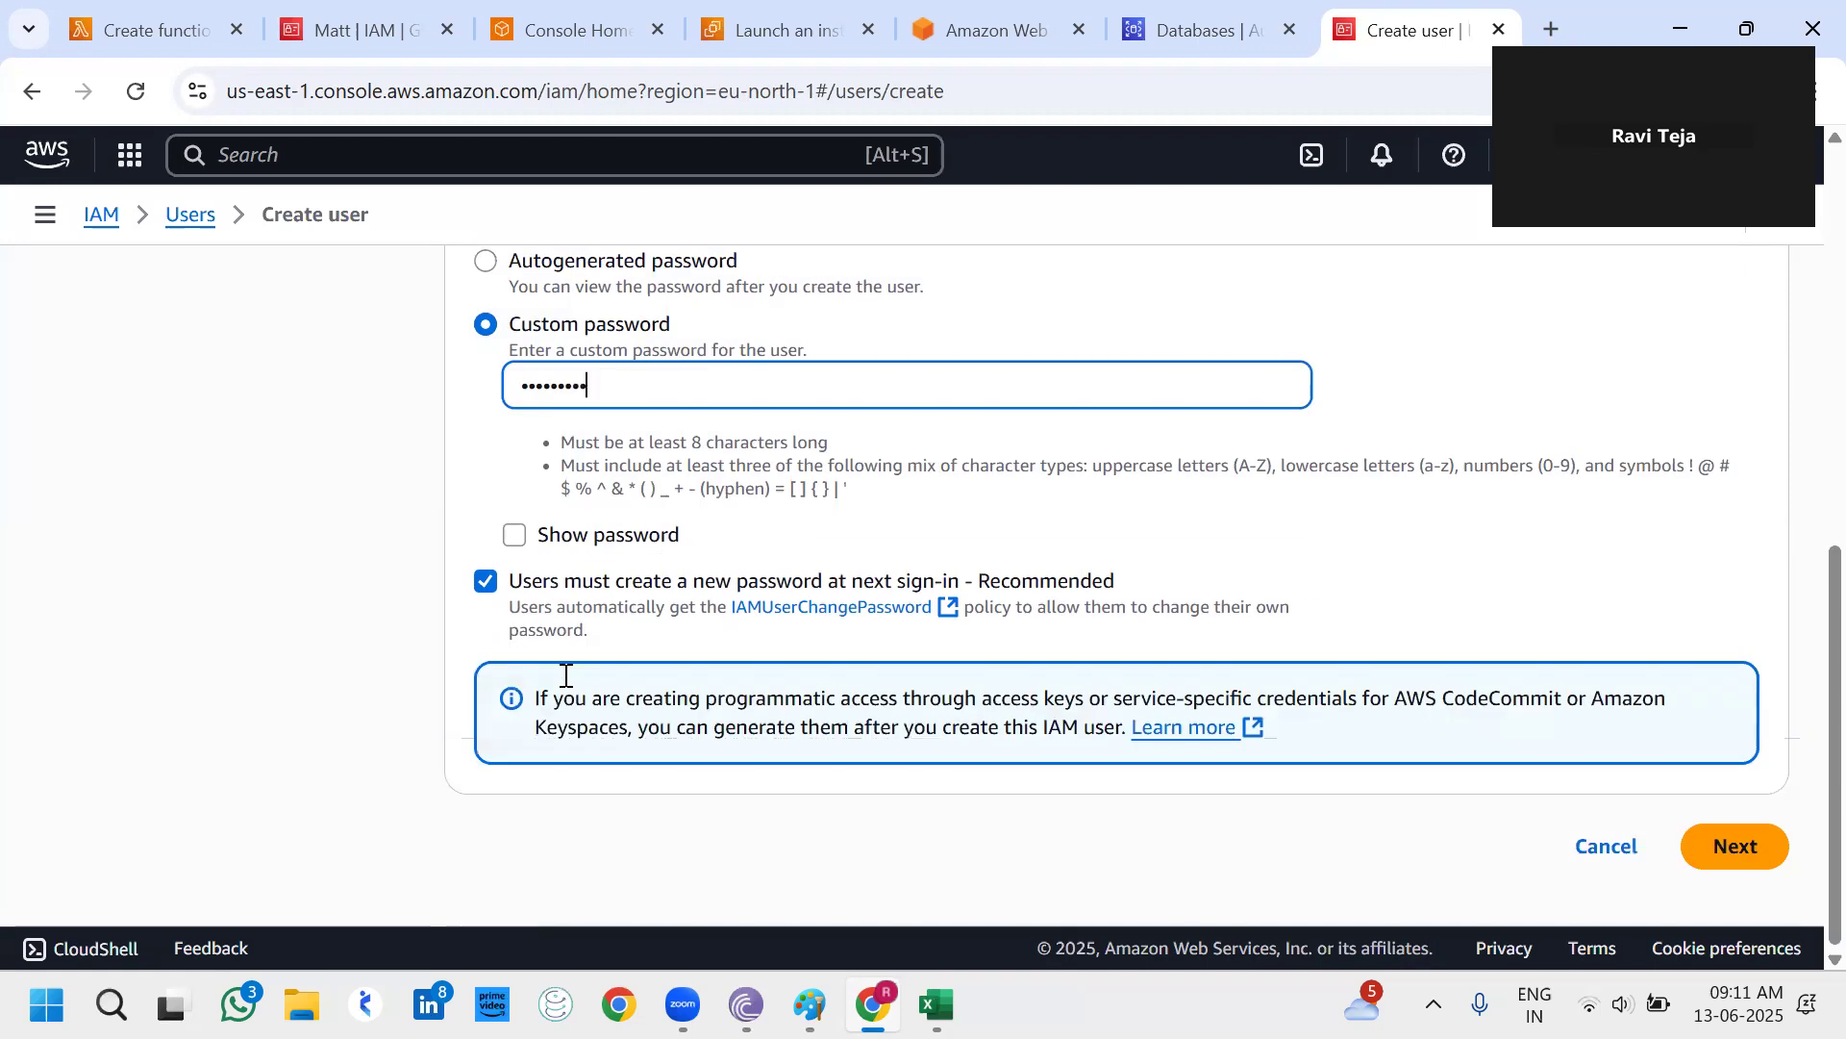
Create the user with the default permissions options, without adding a group or tags.
left_click(1718, 851)
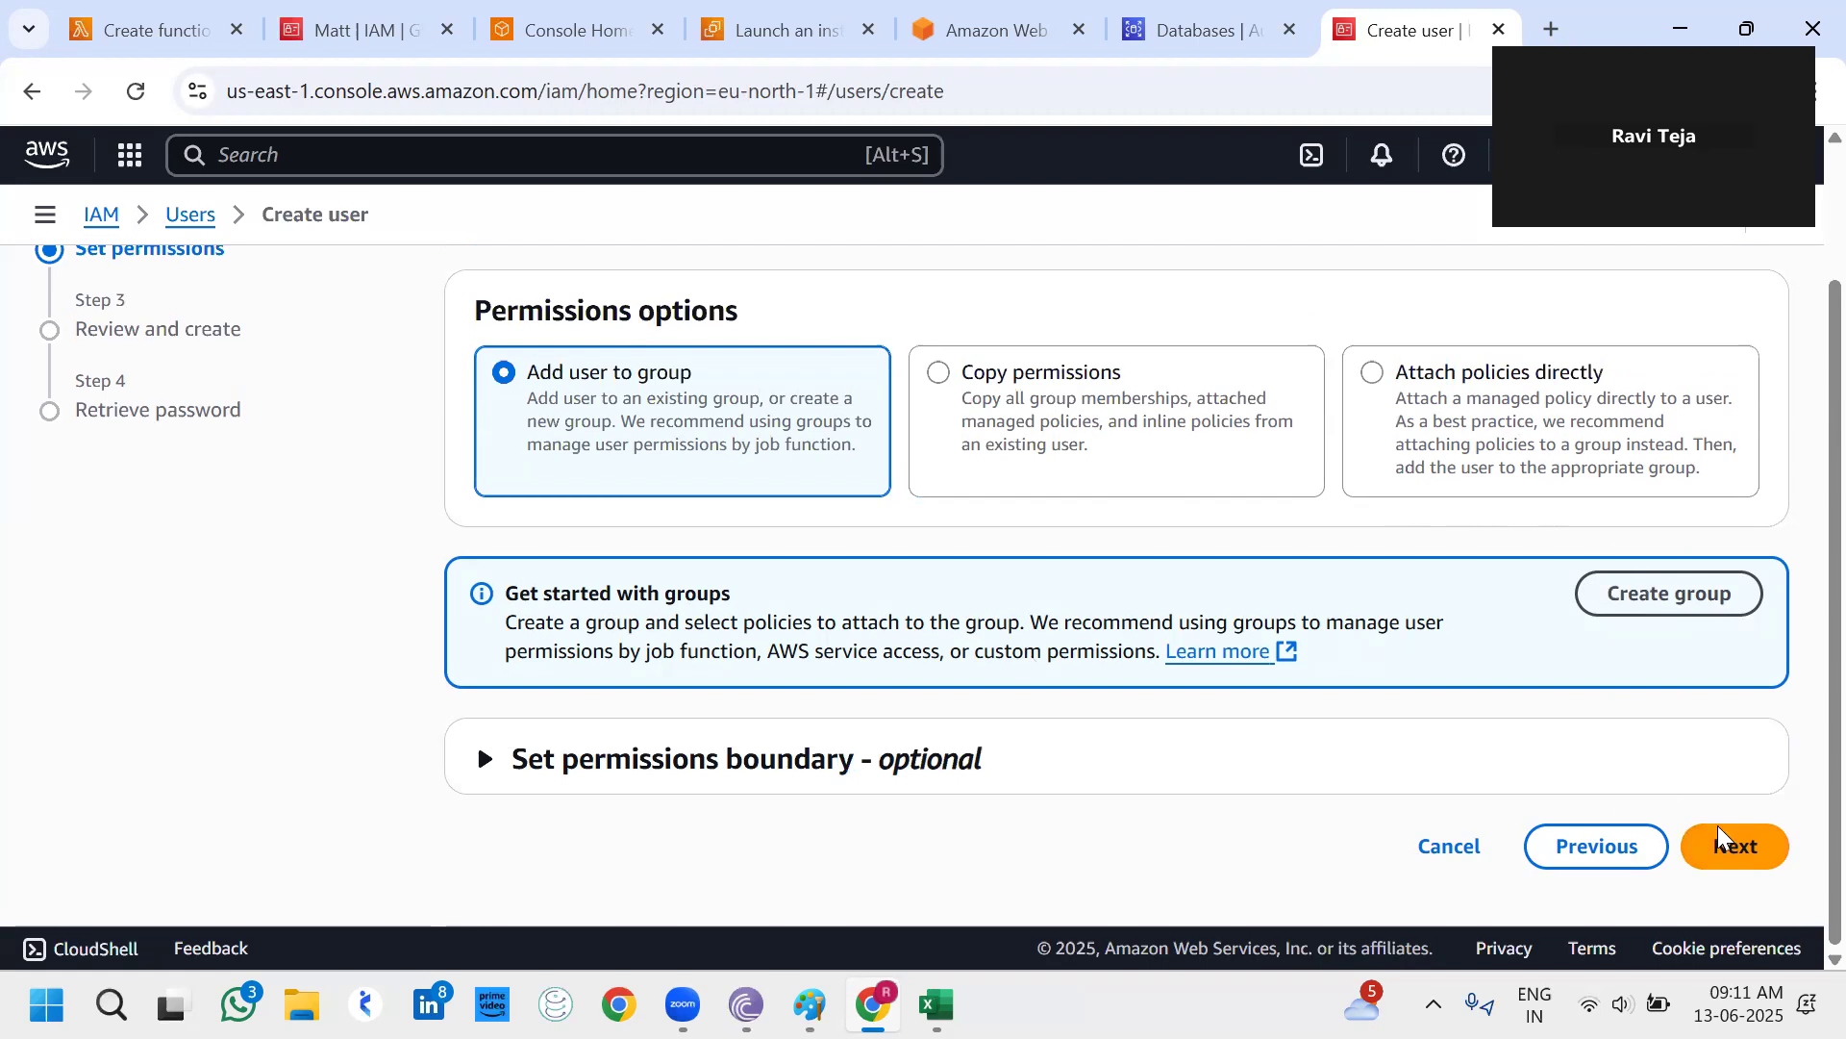
left_click(1737, 848)
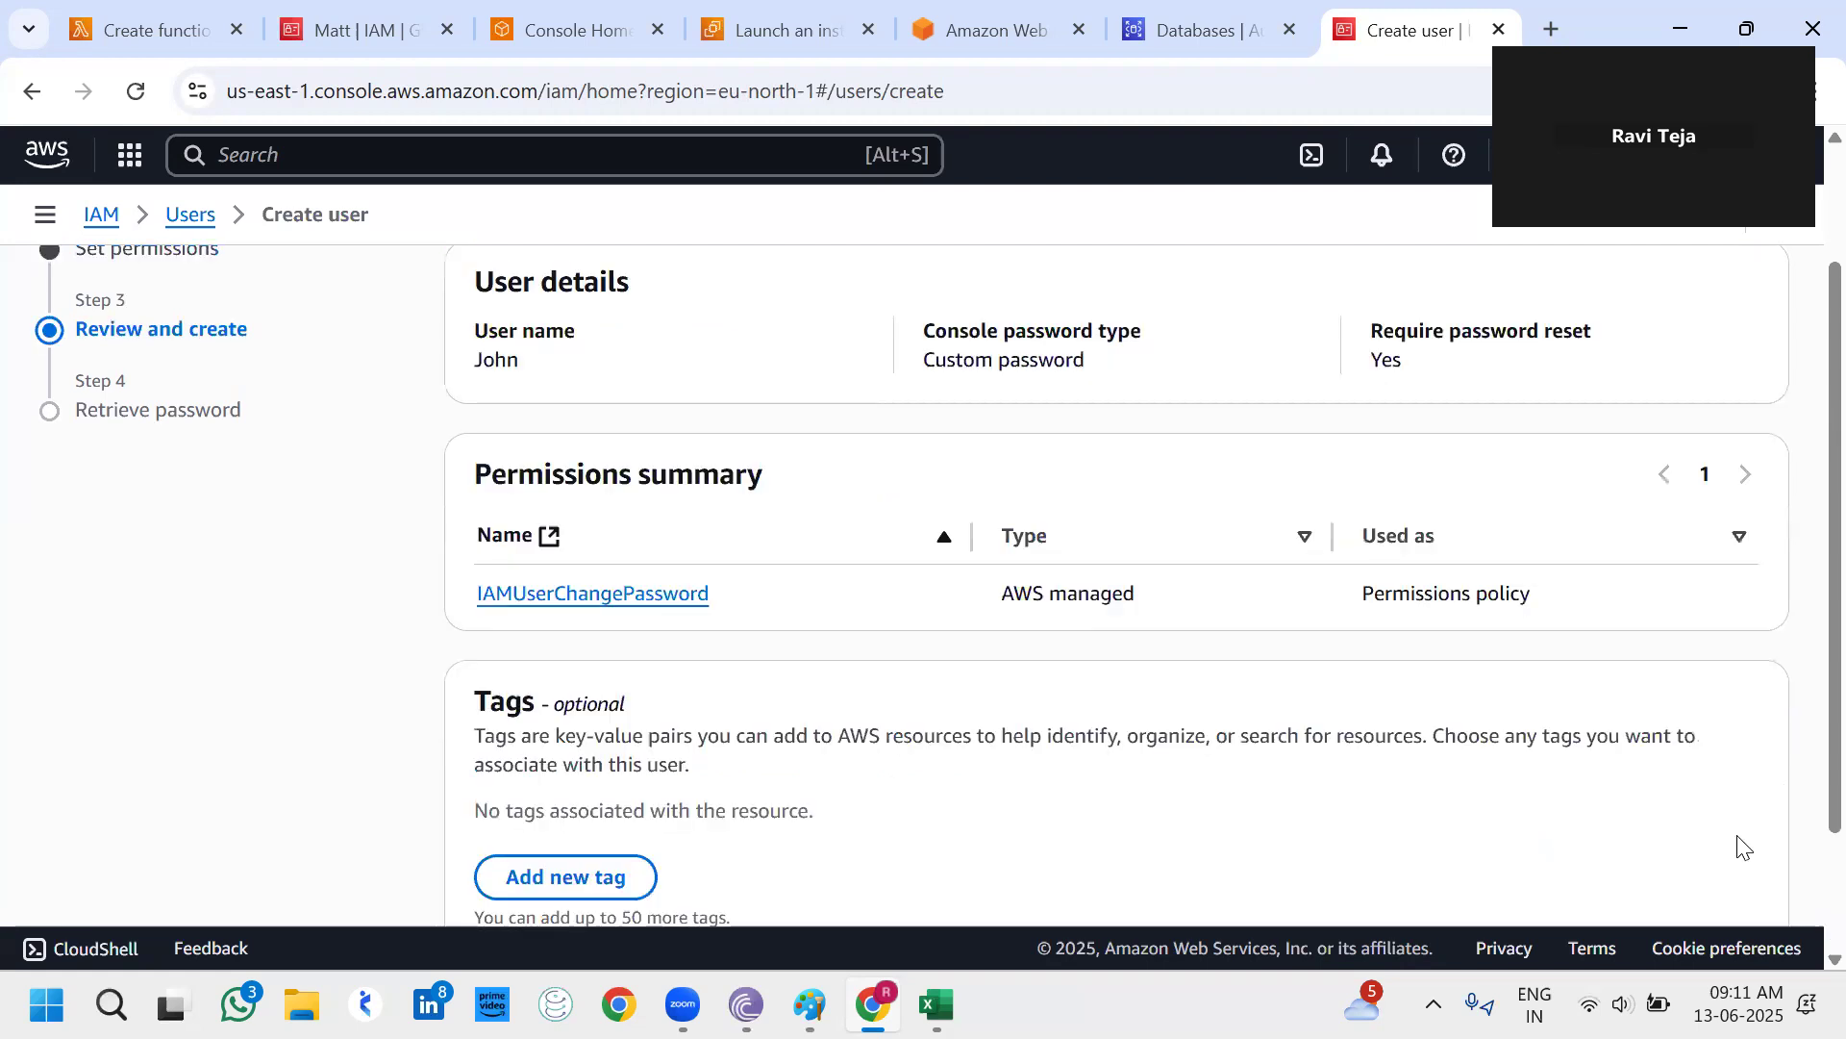
scroll(1440, 687, "down", 2)
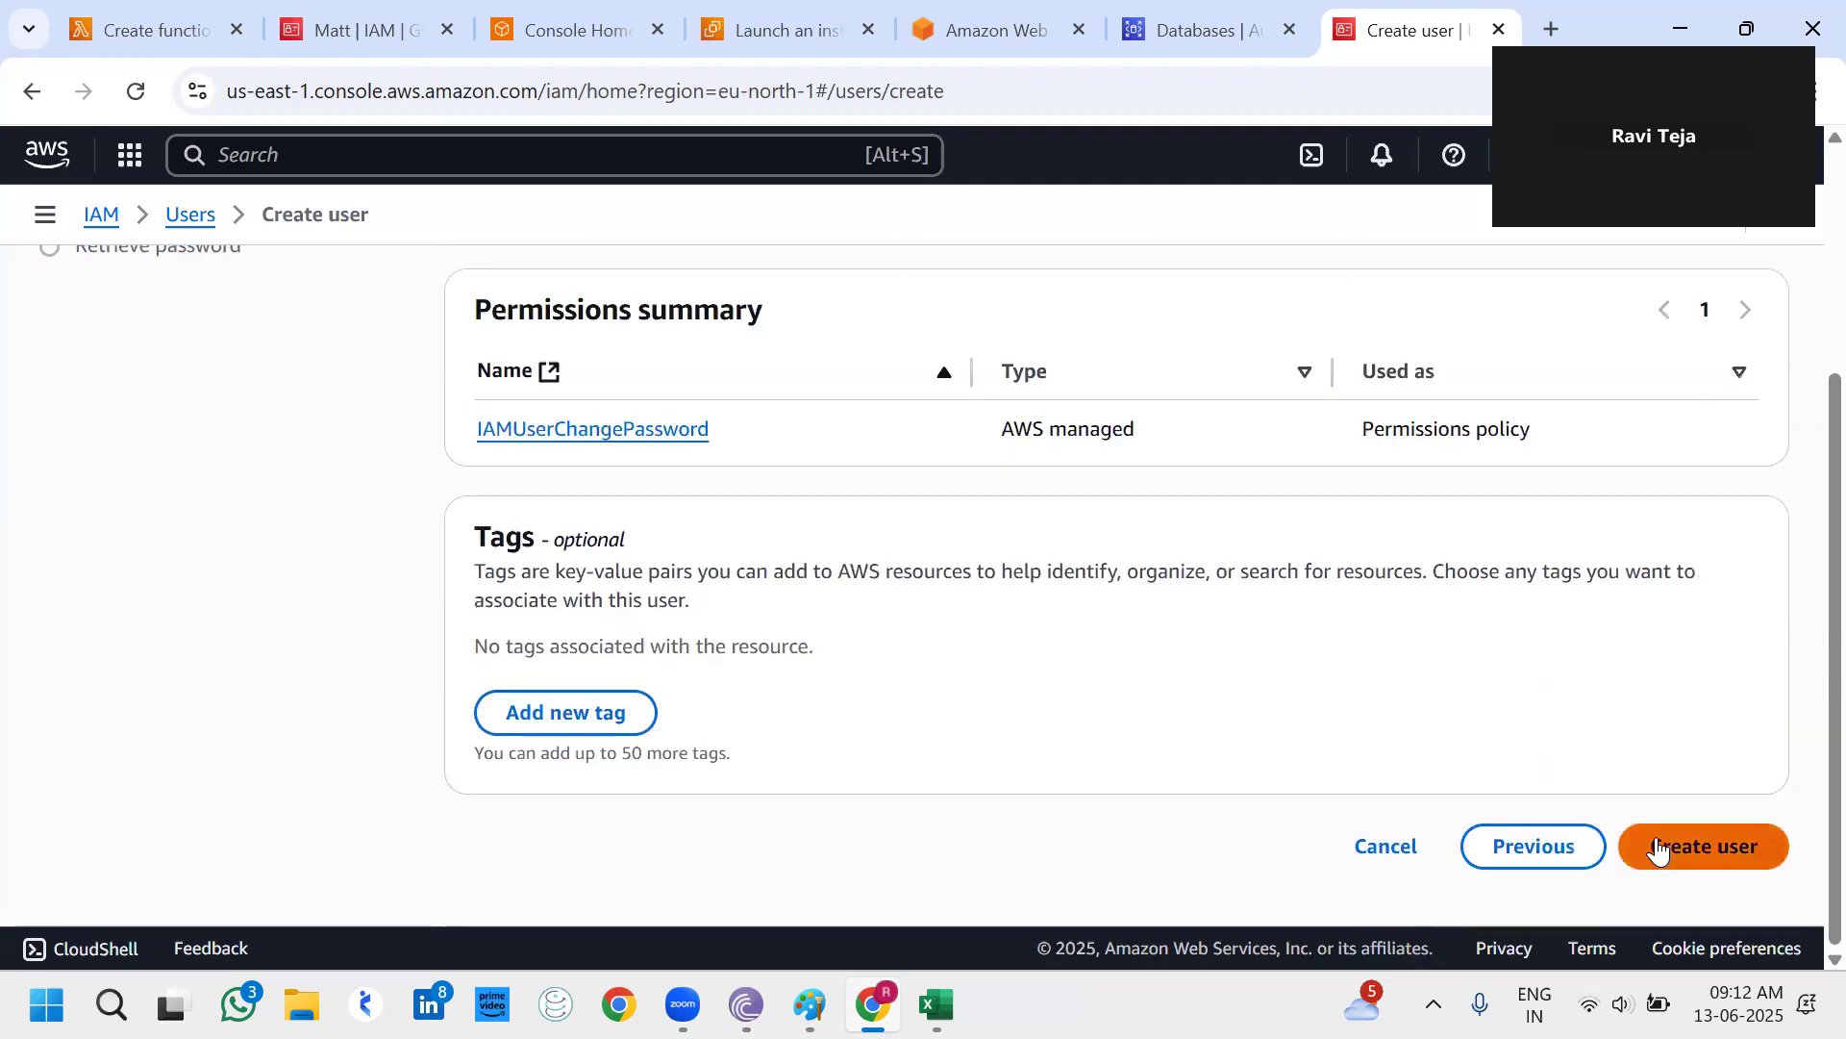
left_click(1657, 848)
scroll(1656, 844, "up", 2)
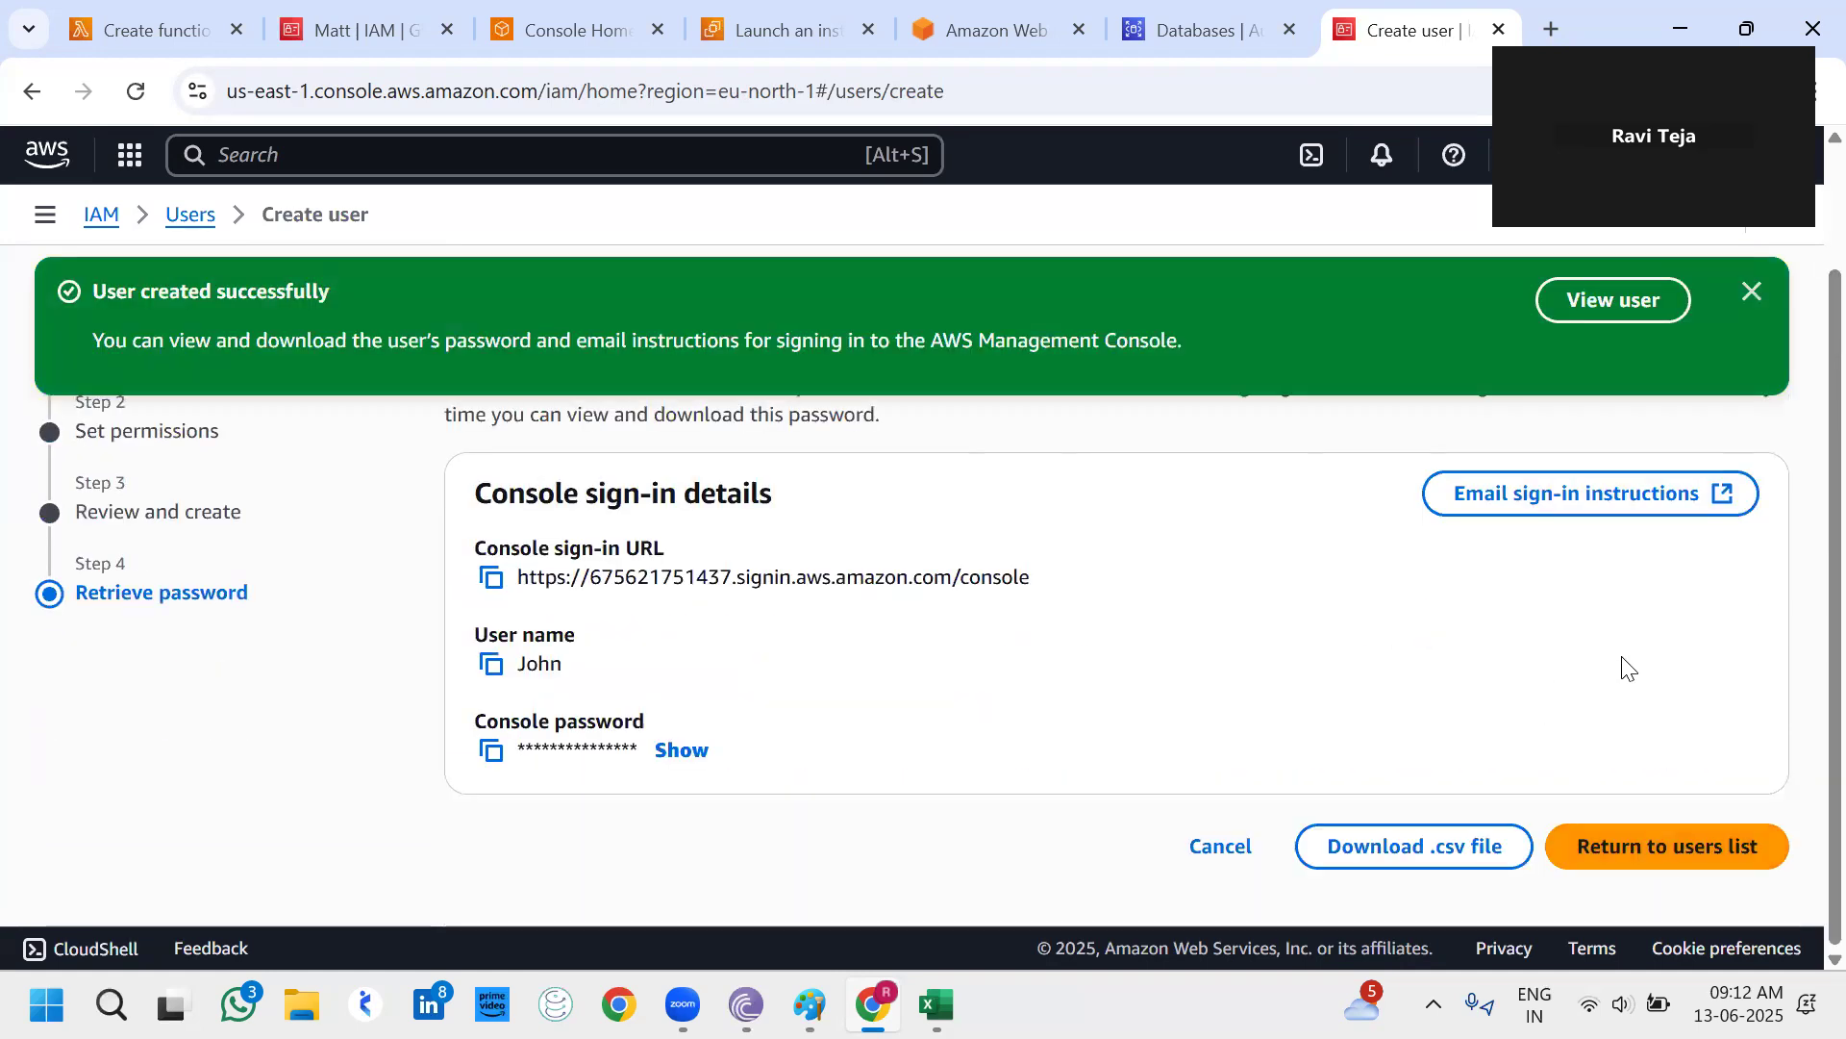
Download the new user's credentials as a .csv file, return to the users list and show the file in the Downloads folder.
left_click(1430, 861)
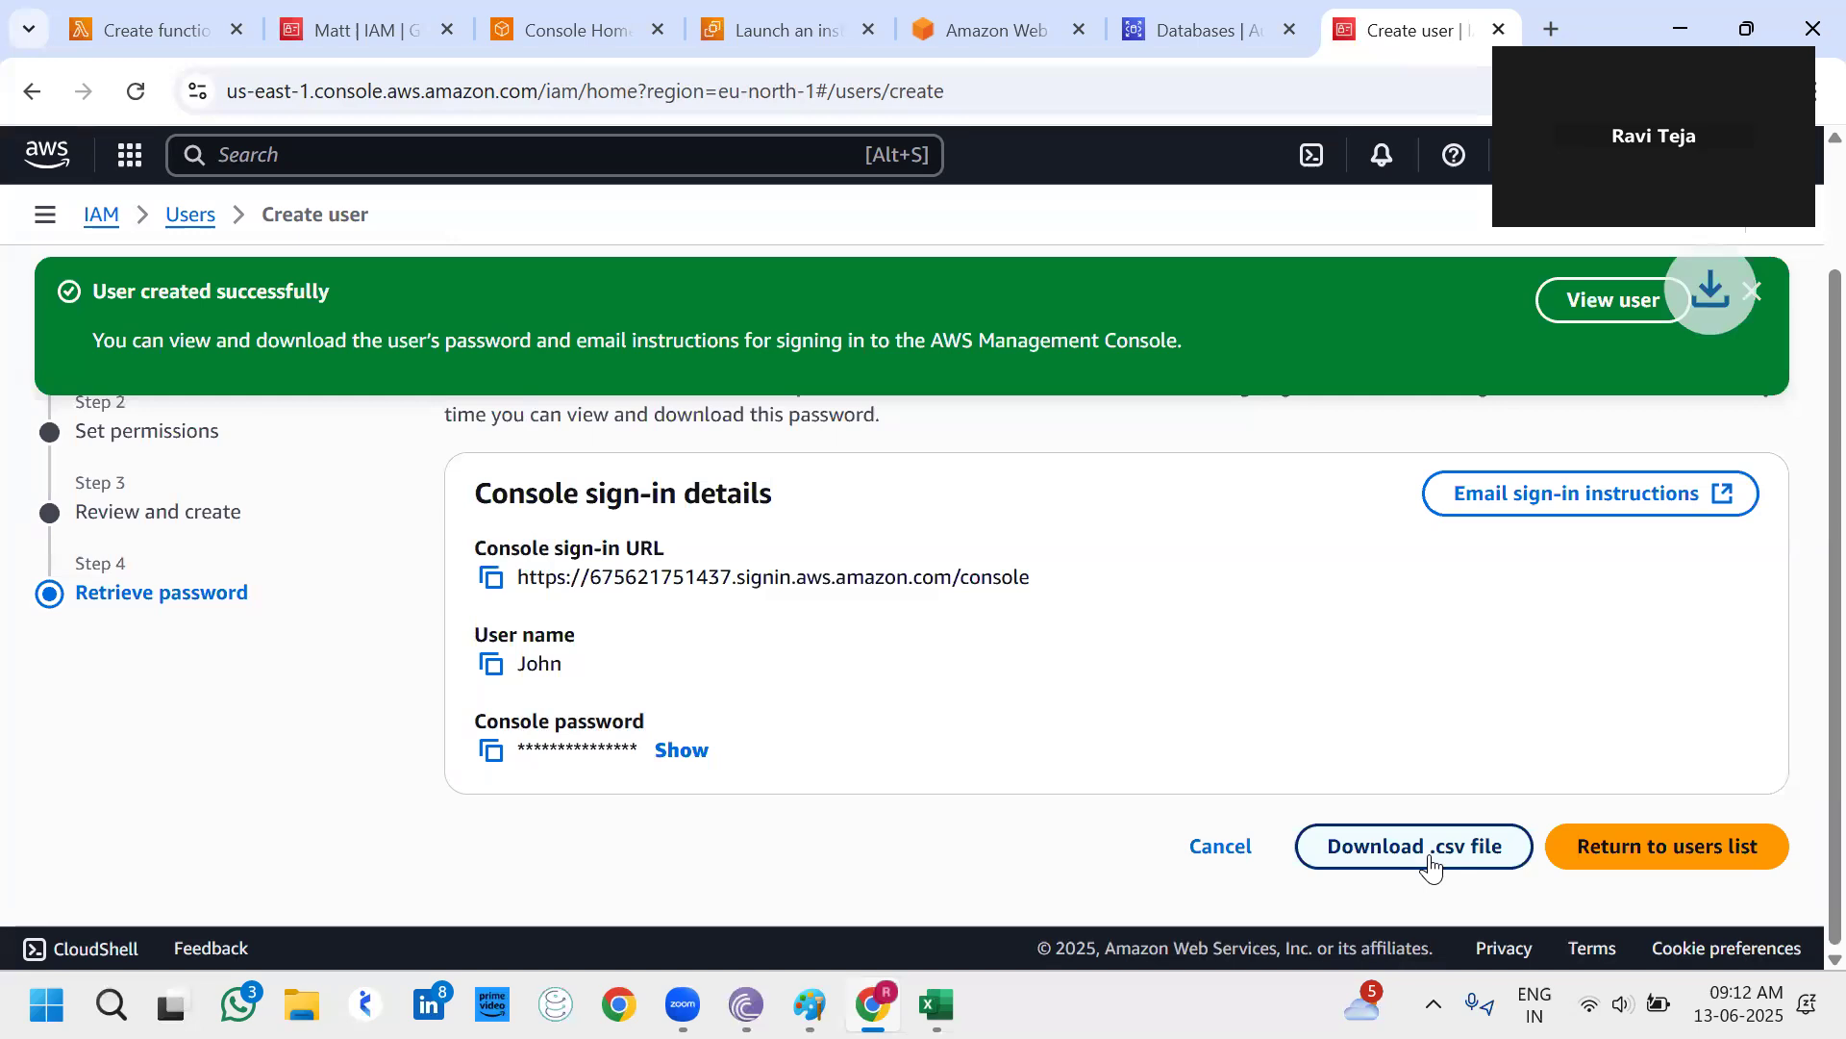
left_click(1711, 846)
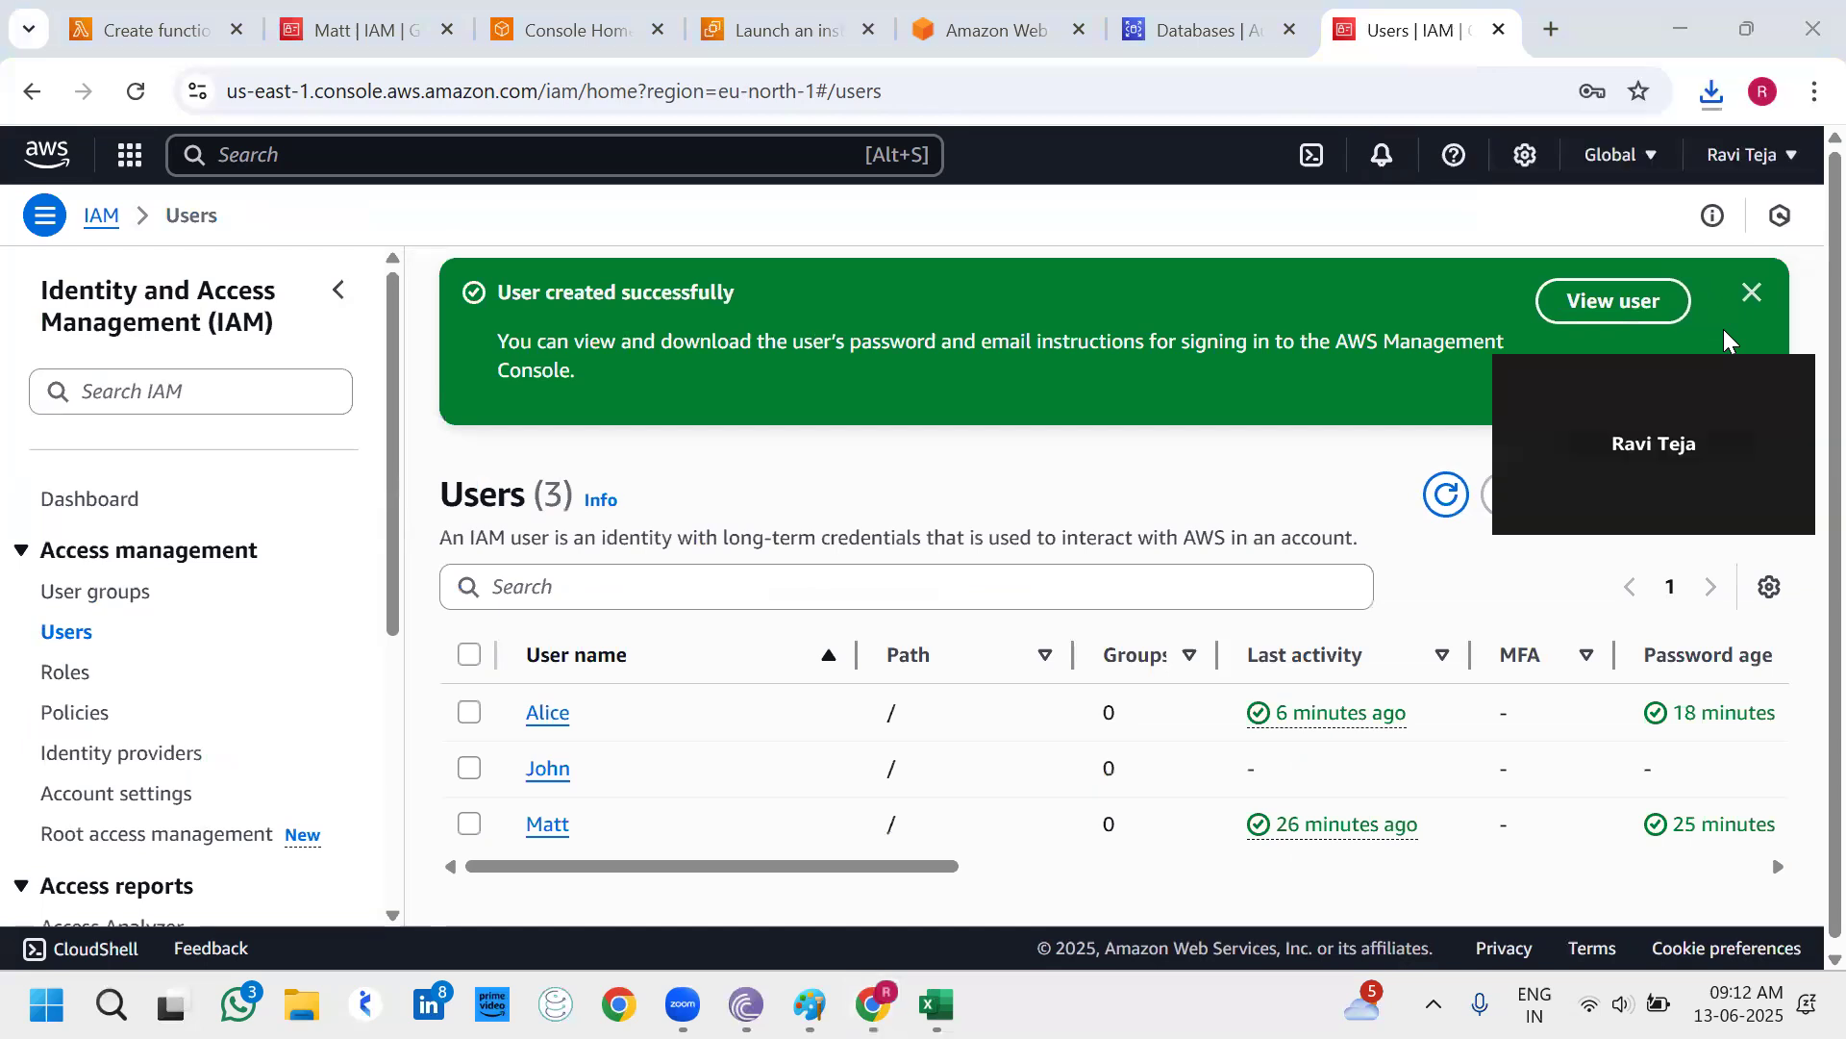
left_click(1711, 91)
left_click(1400, 223)
left_click(1736, 161)
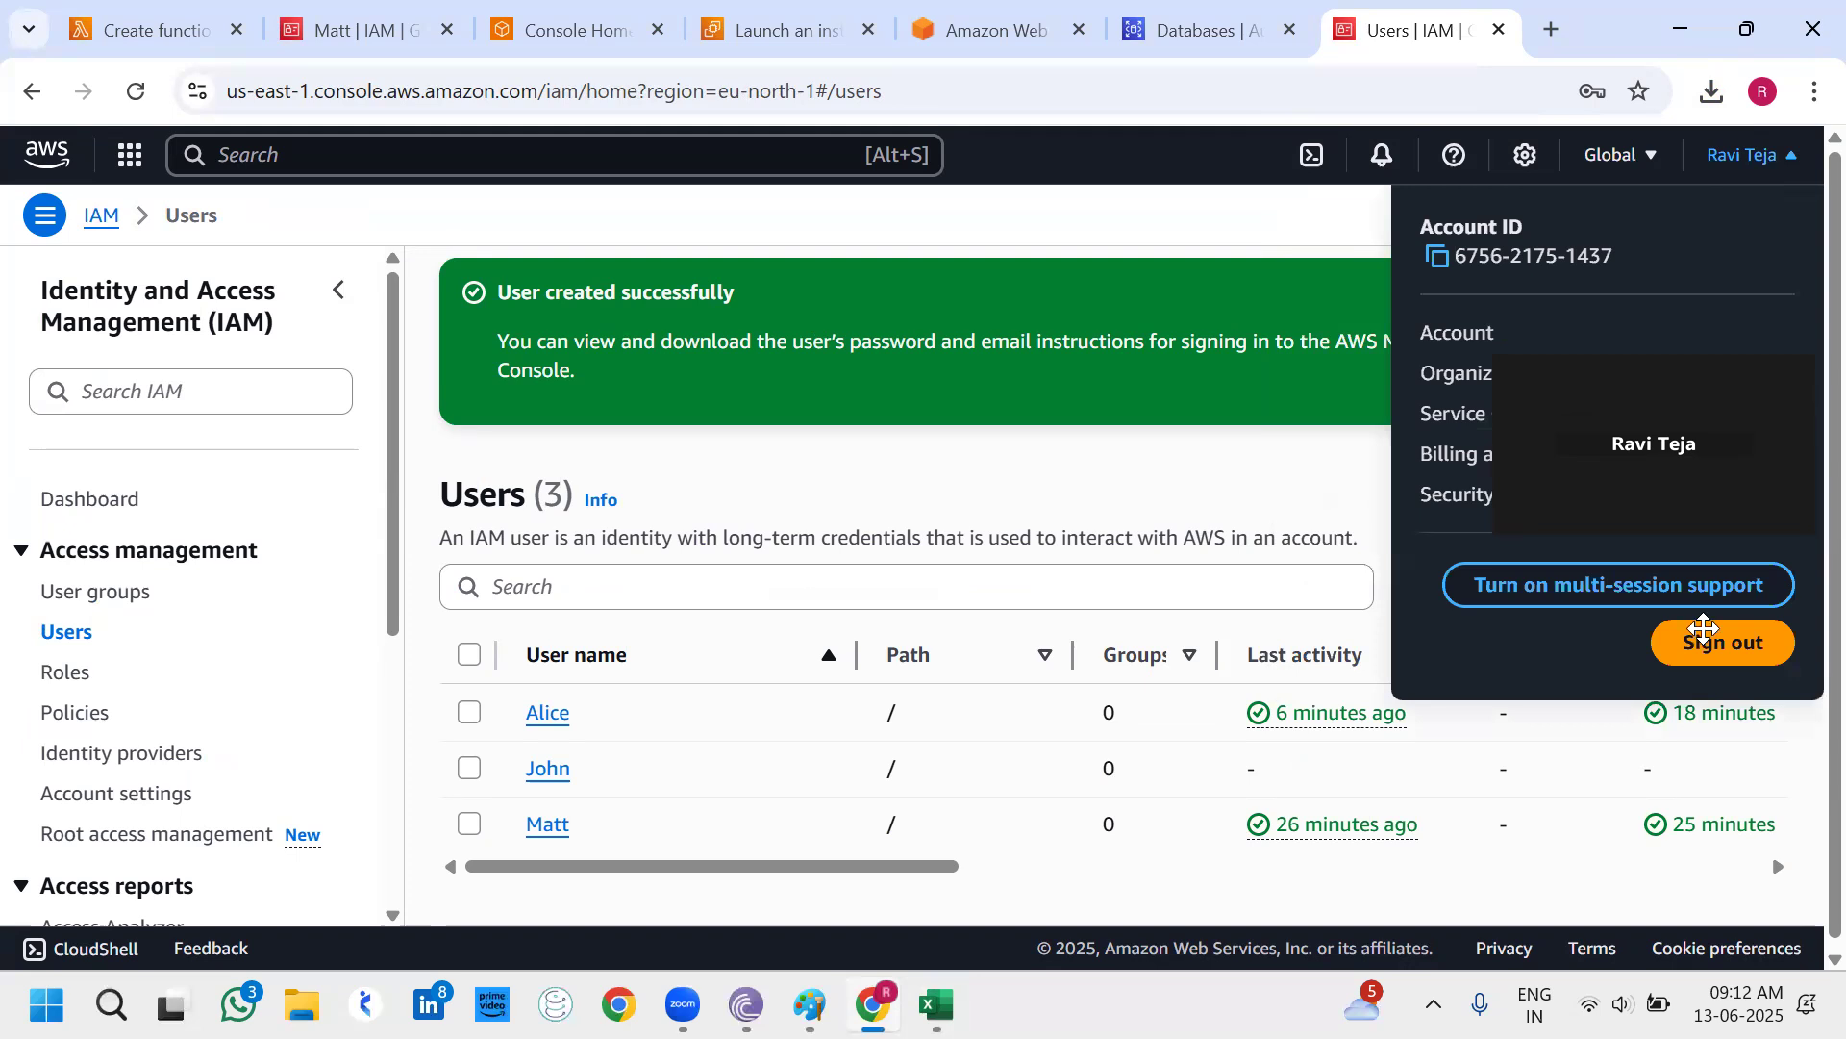
left_click(1711, 92)
left_click(1437, 213)
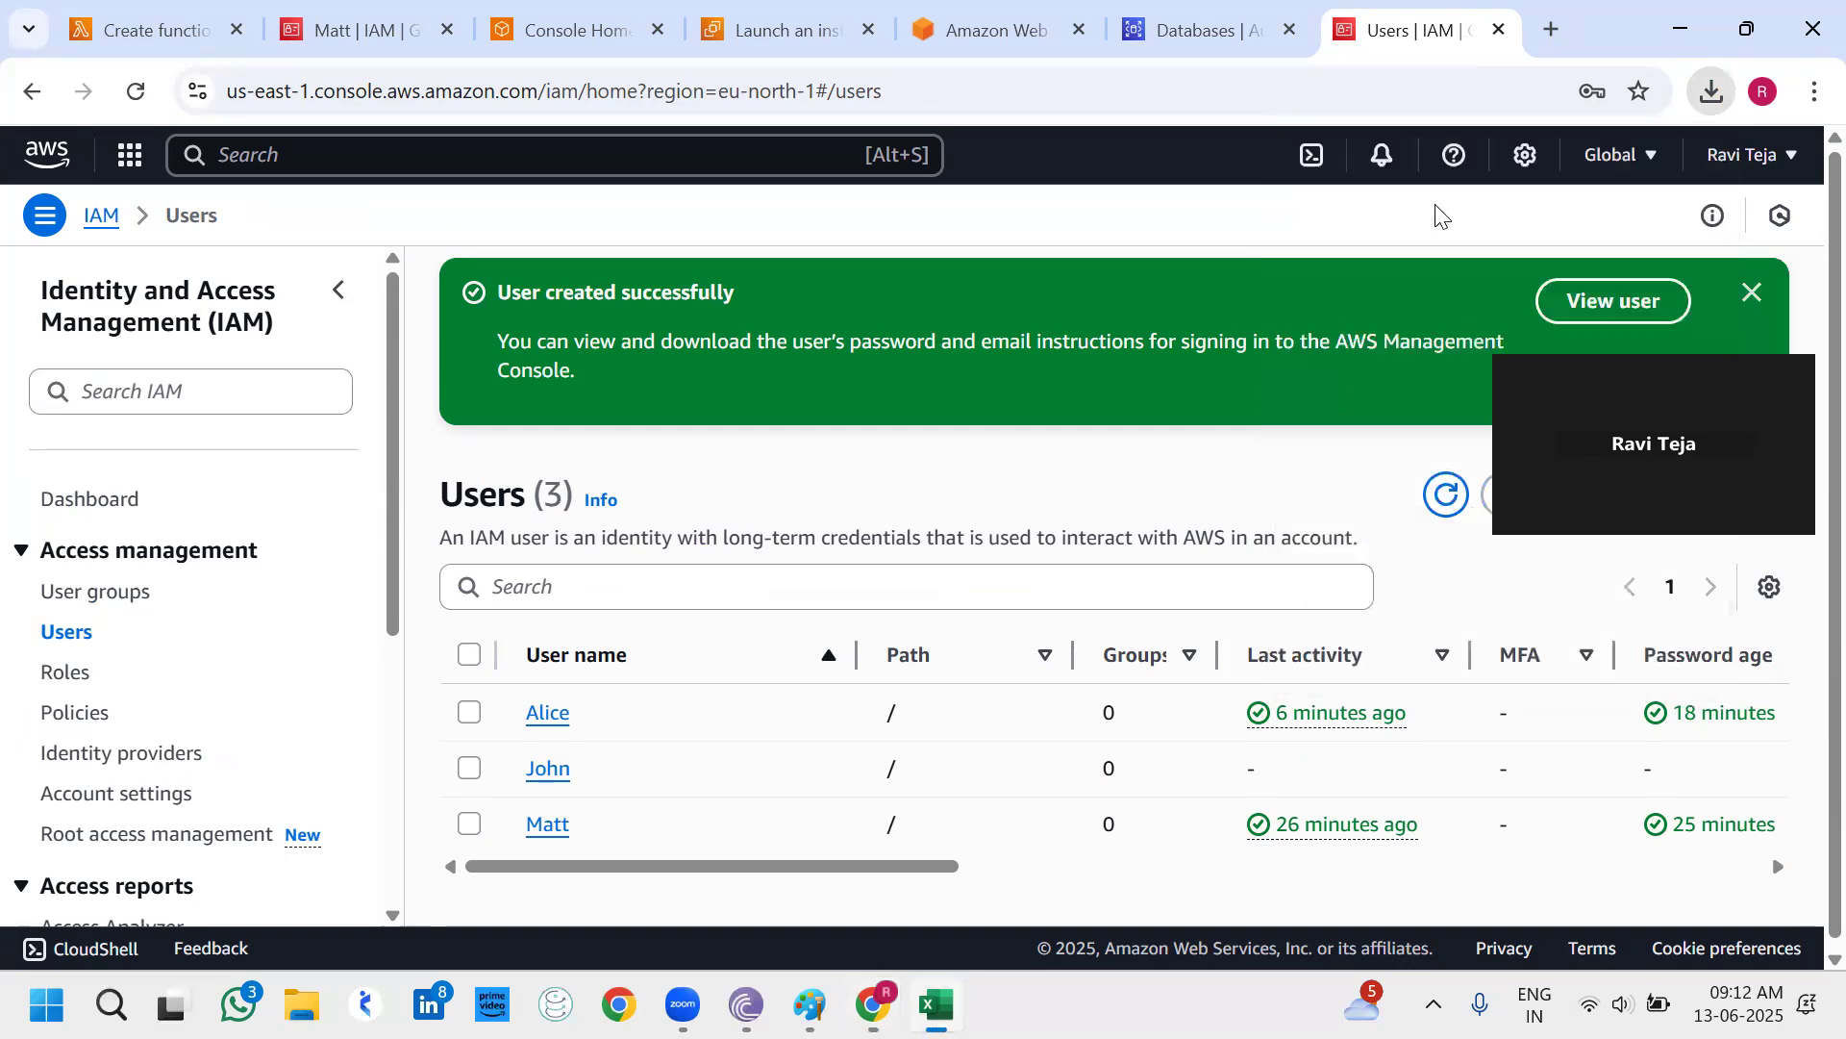
left_click(1708, 94)
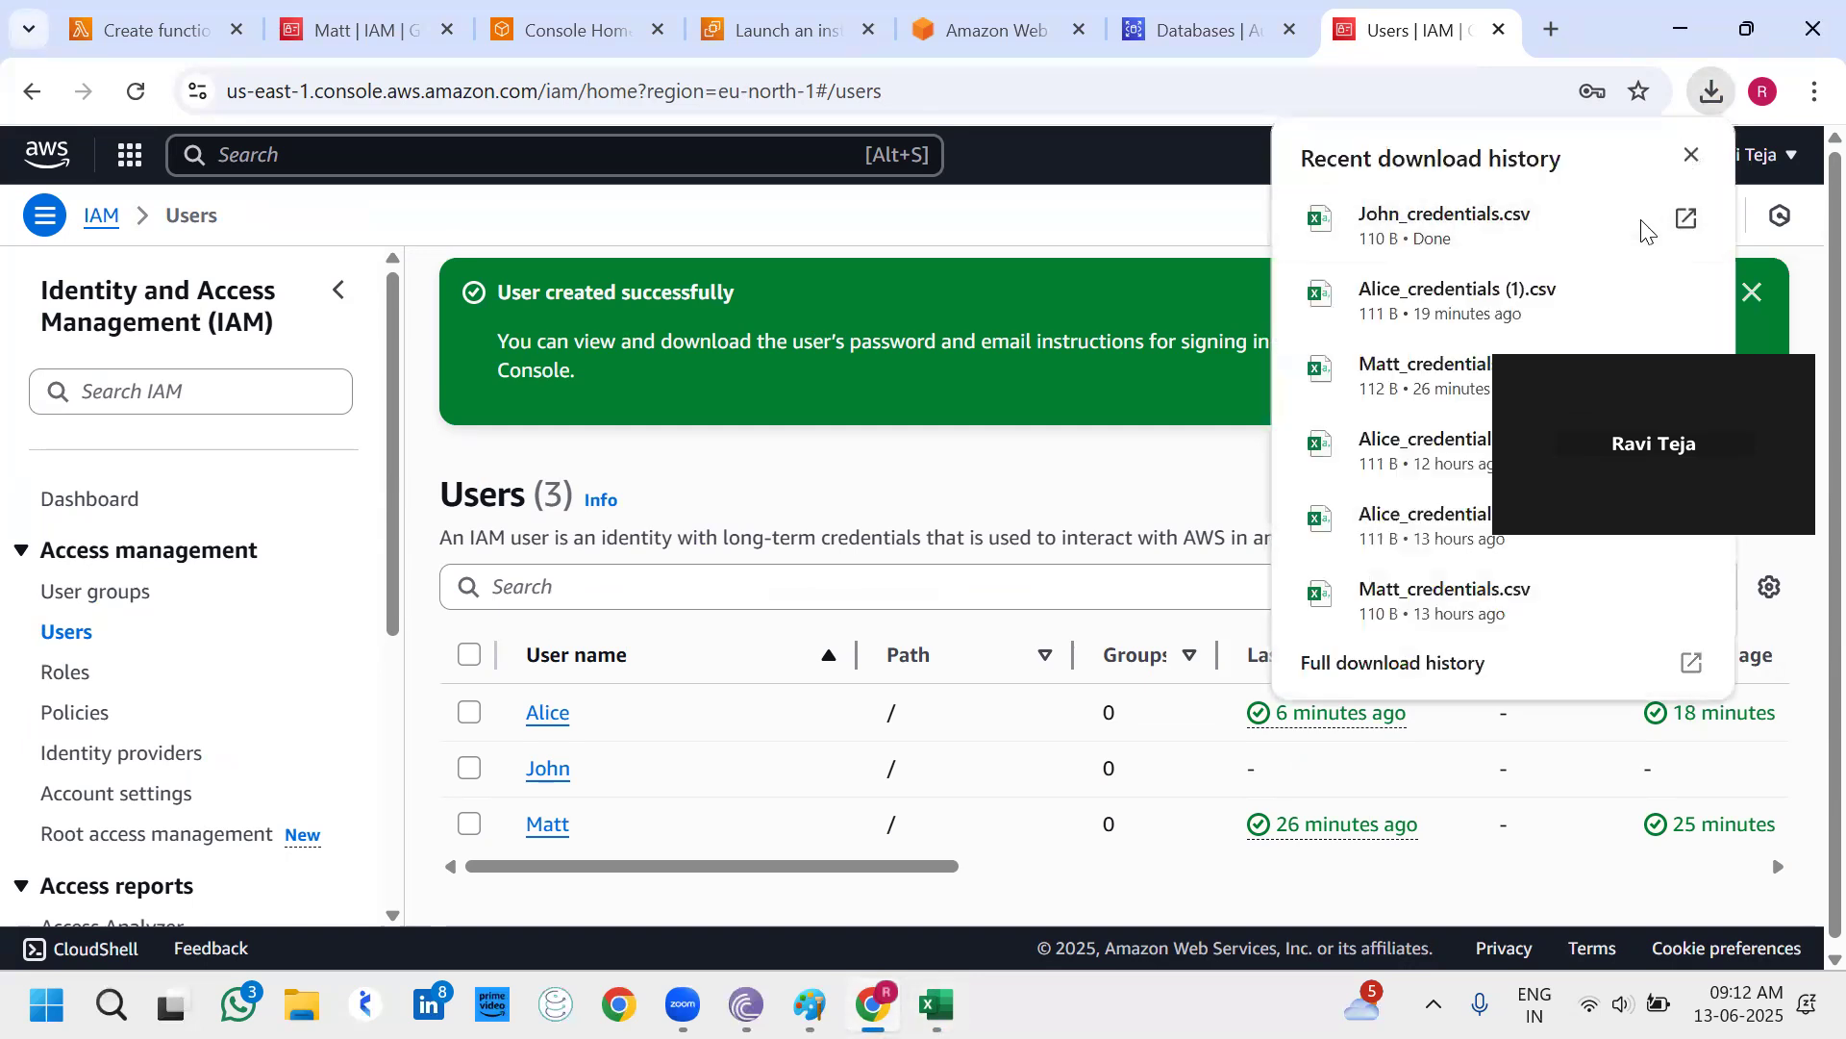
left_click(1634, 215)
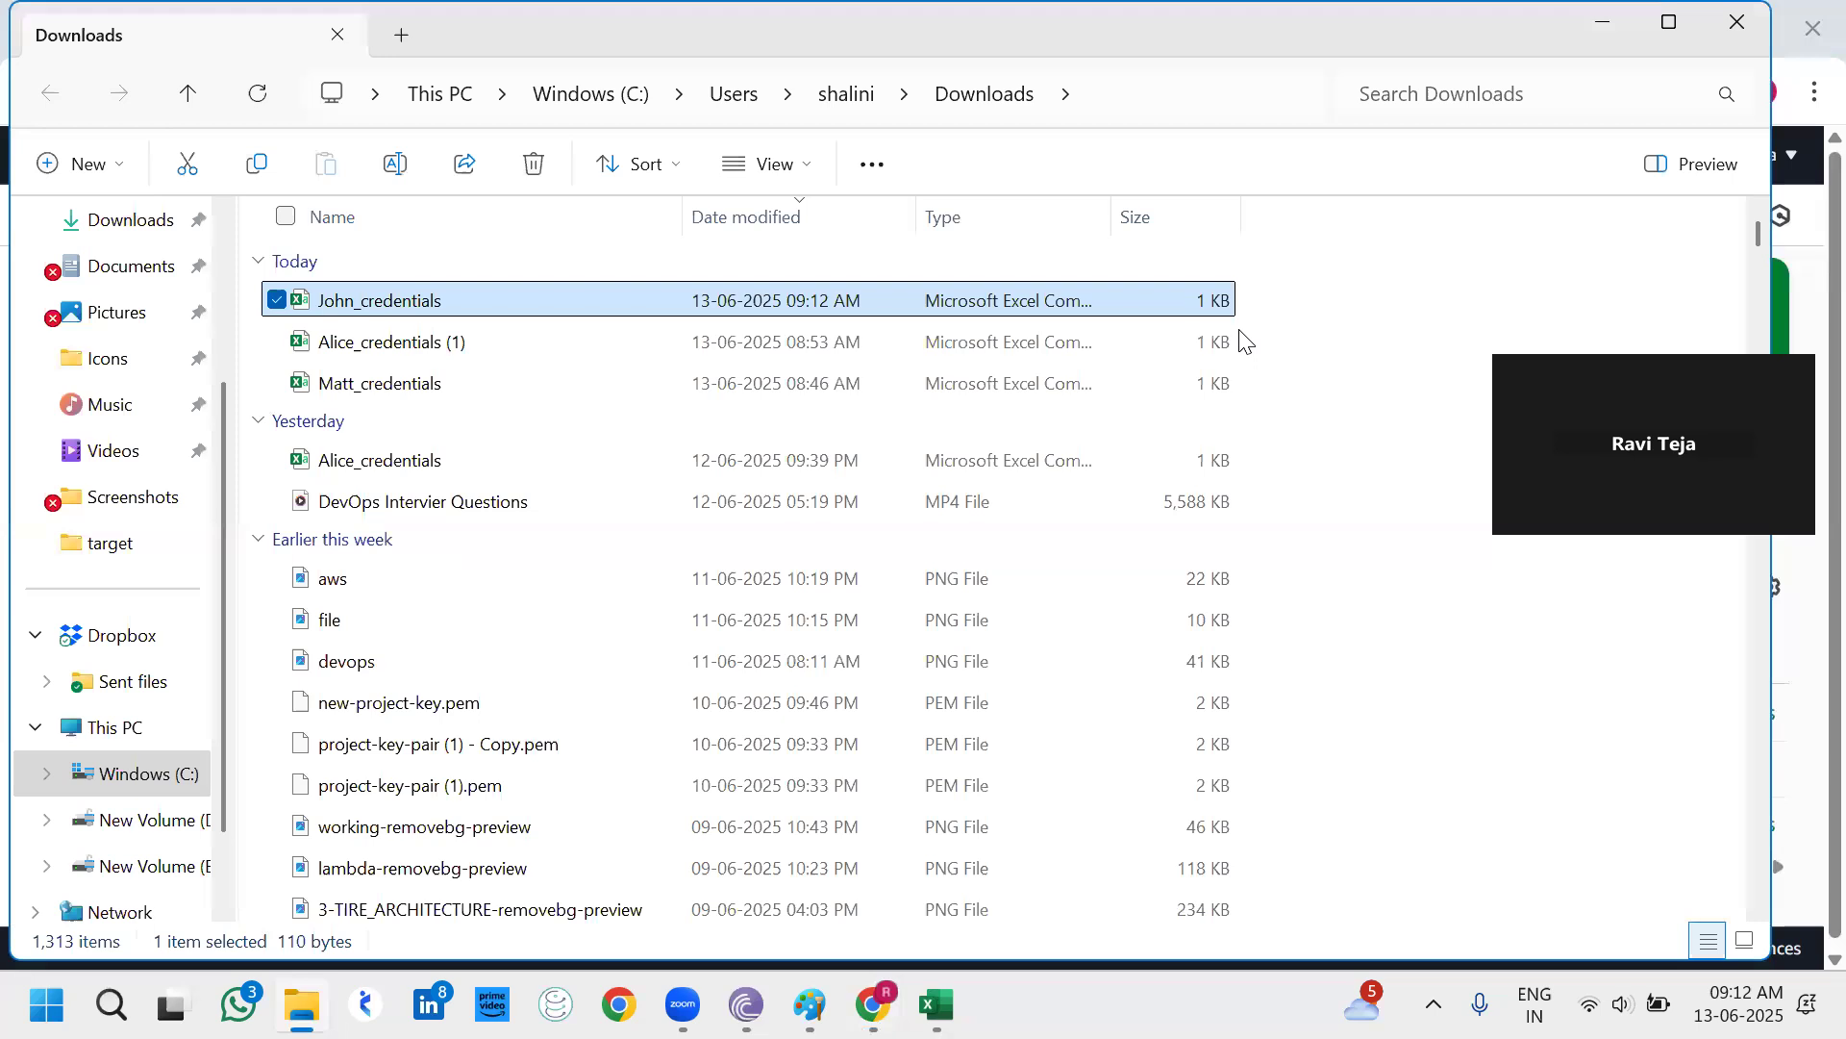
Close the previous user's credentials workbook and open the new user's credentials file in Excel.
left_click(1166, 291)
right_click(1165, 292)
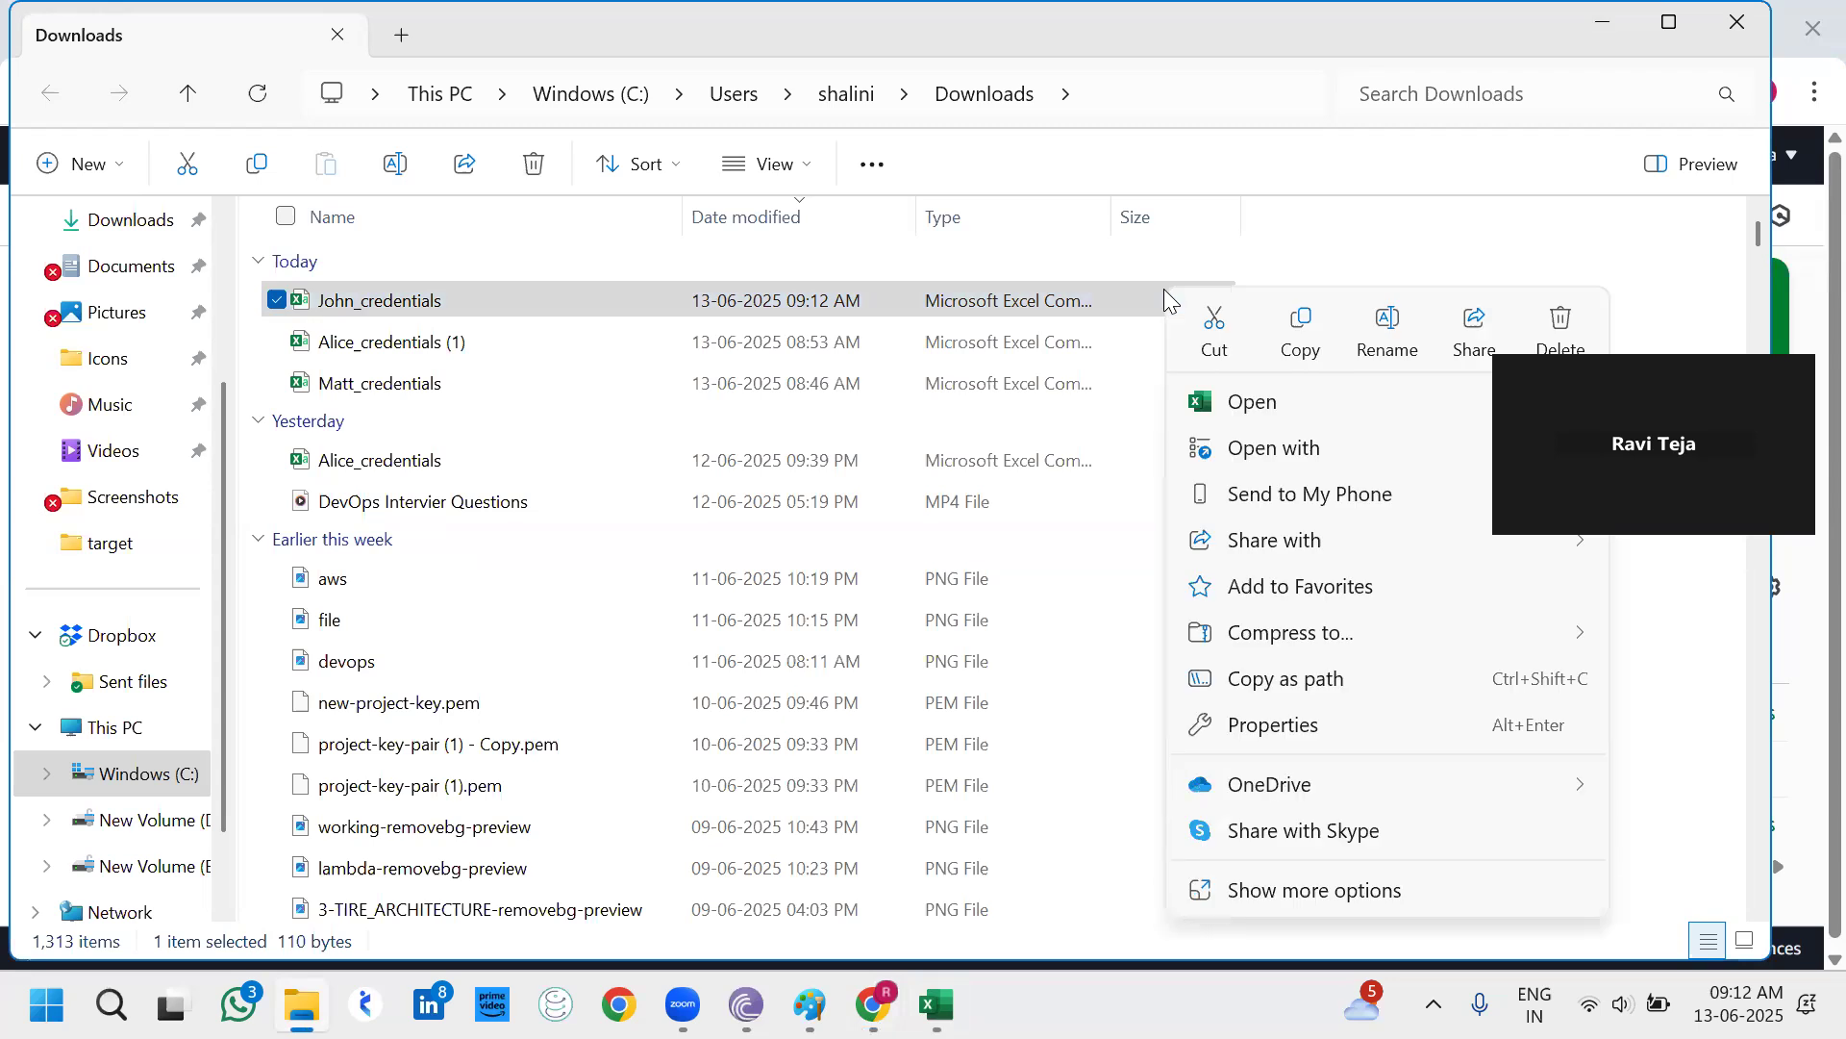
left_click(1250, 404)
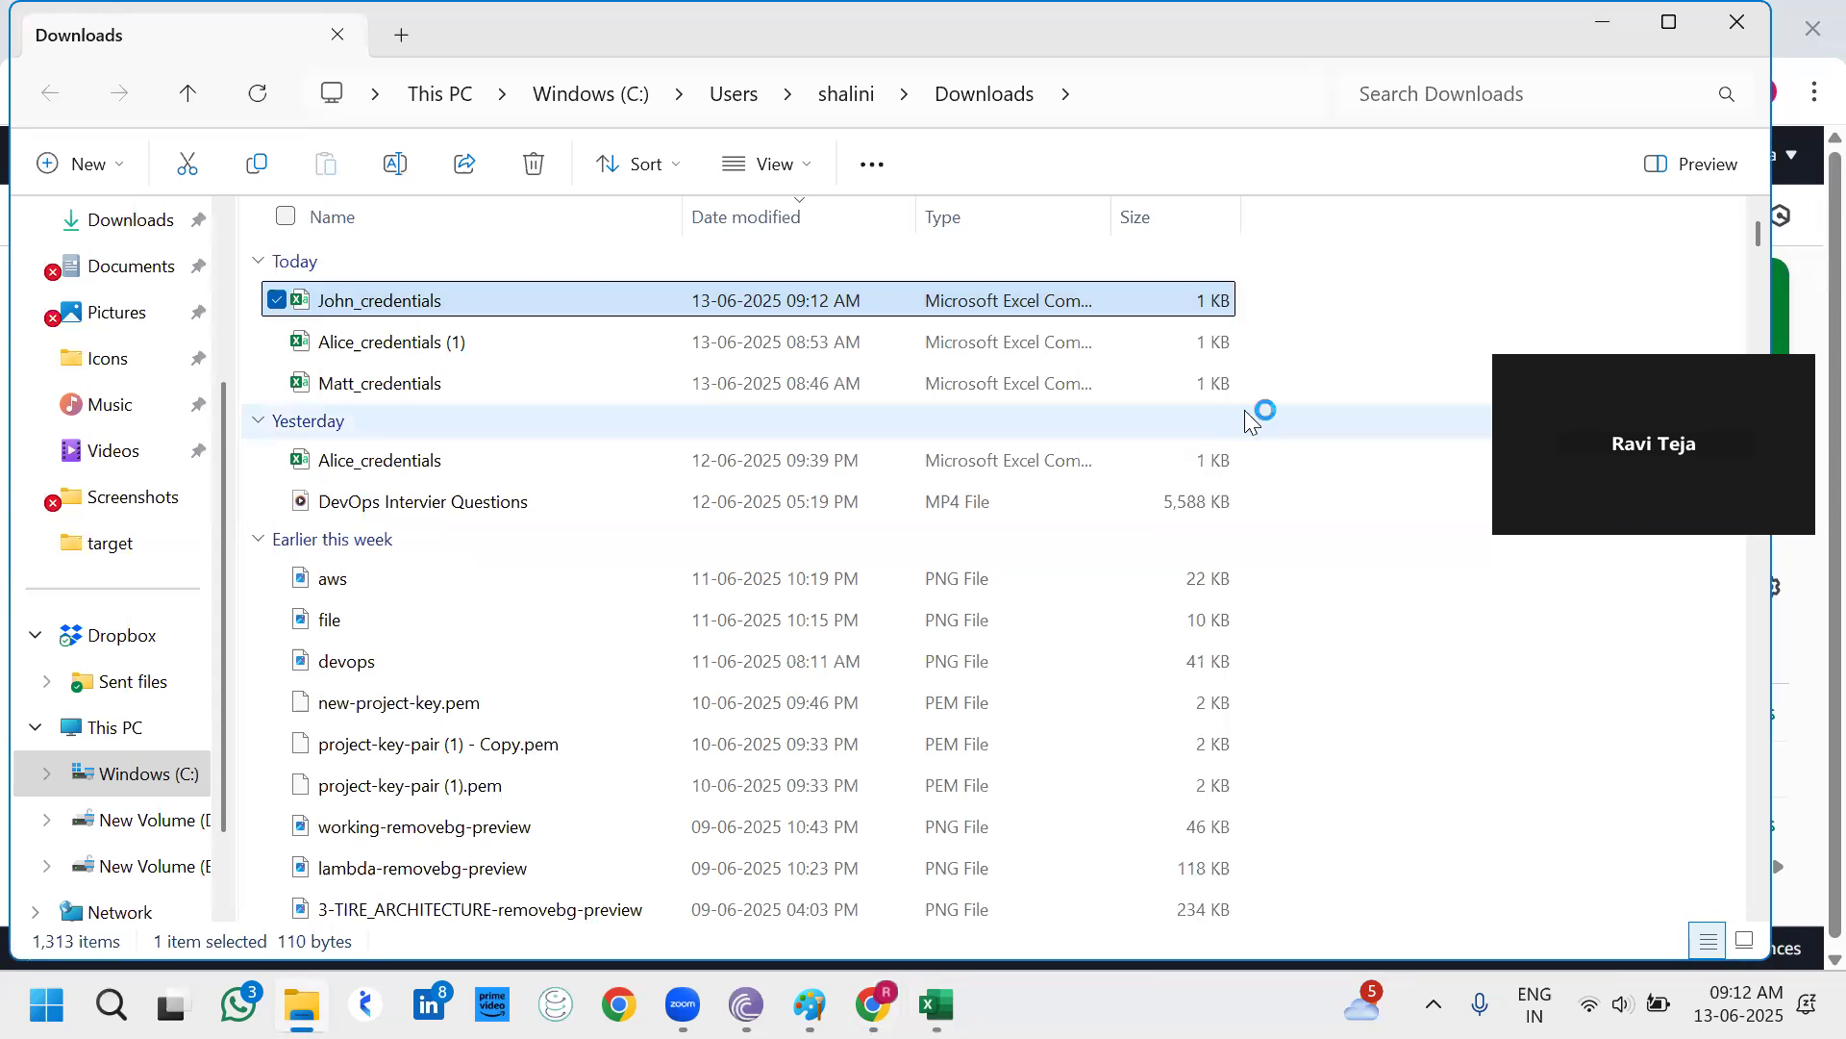
left_click(938, 1003)
left_click(1808, 23)
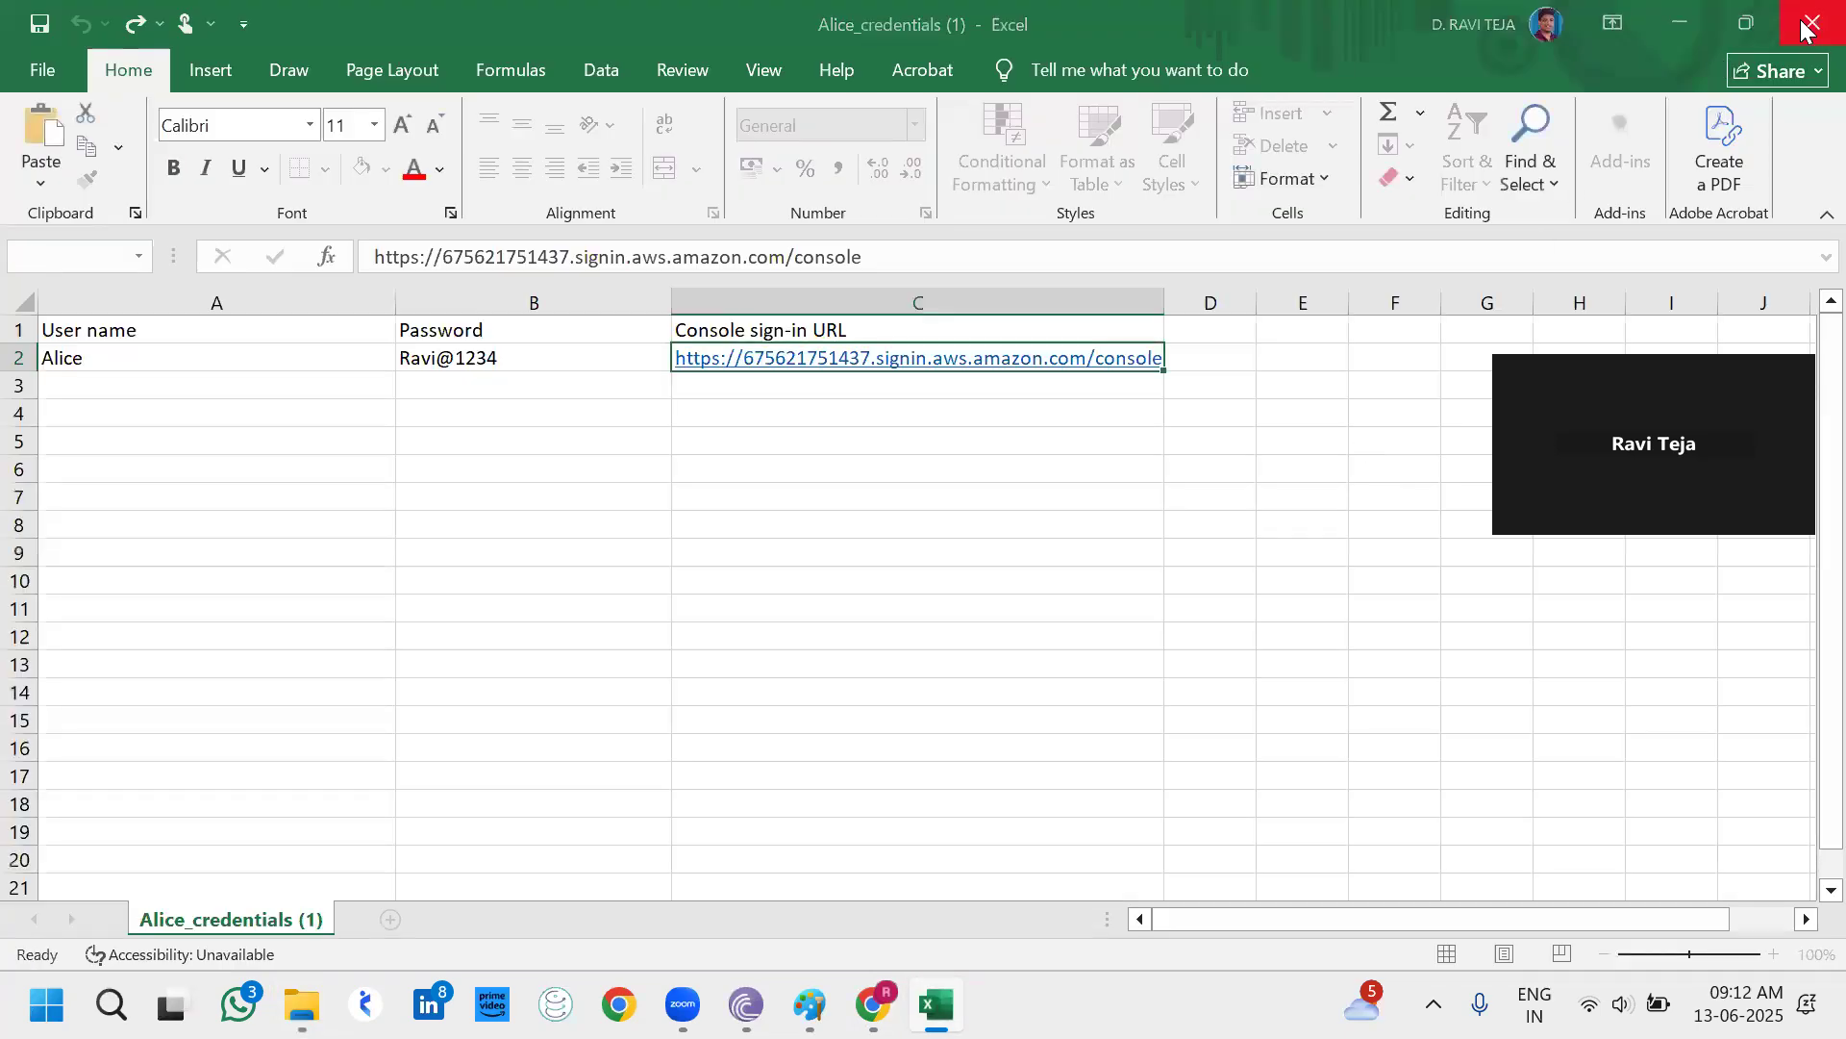
left_click(1037, 710)
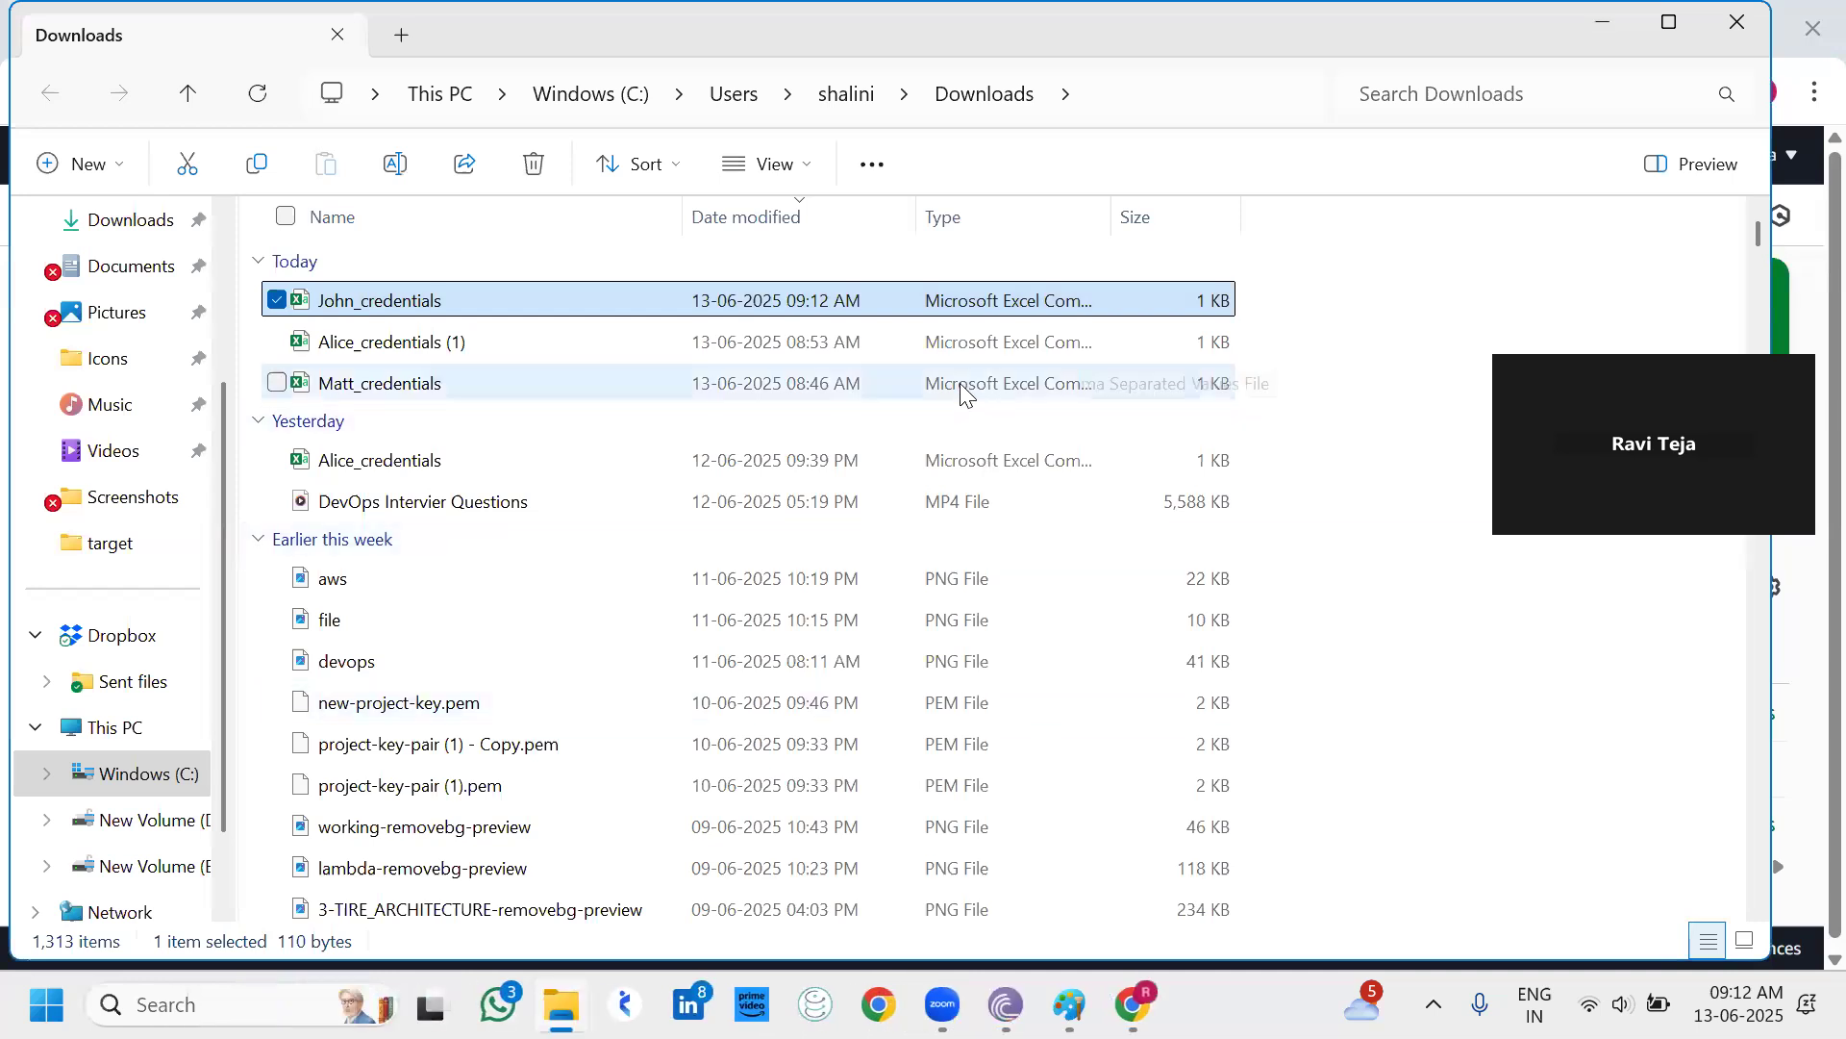
double_click(960, 302)
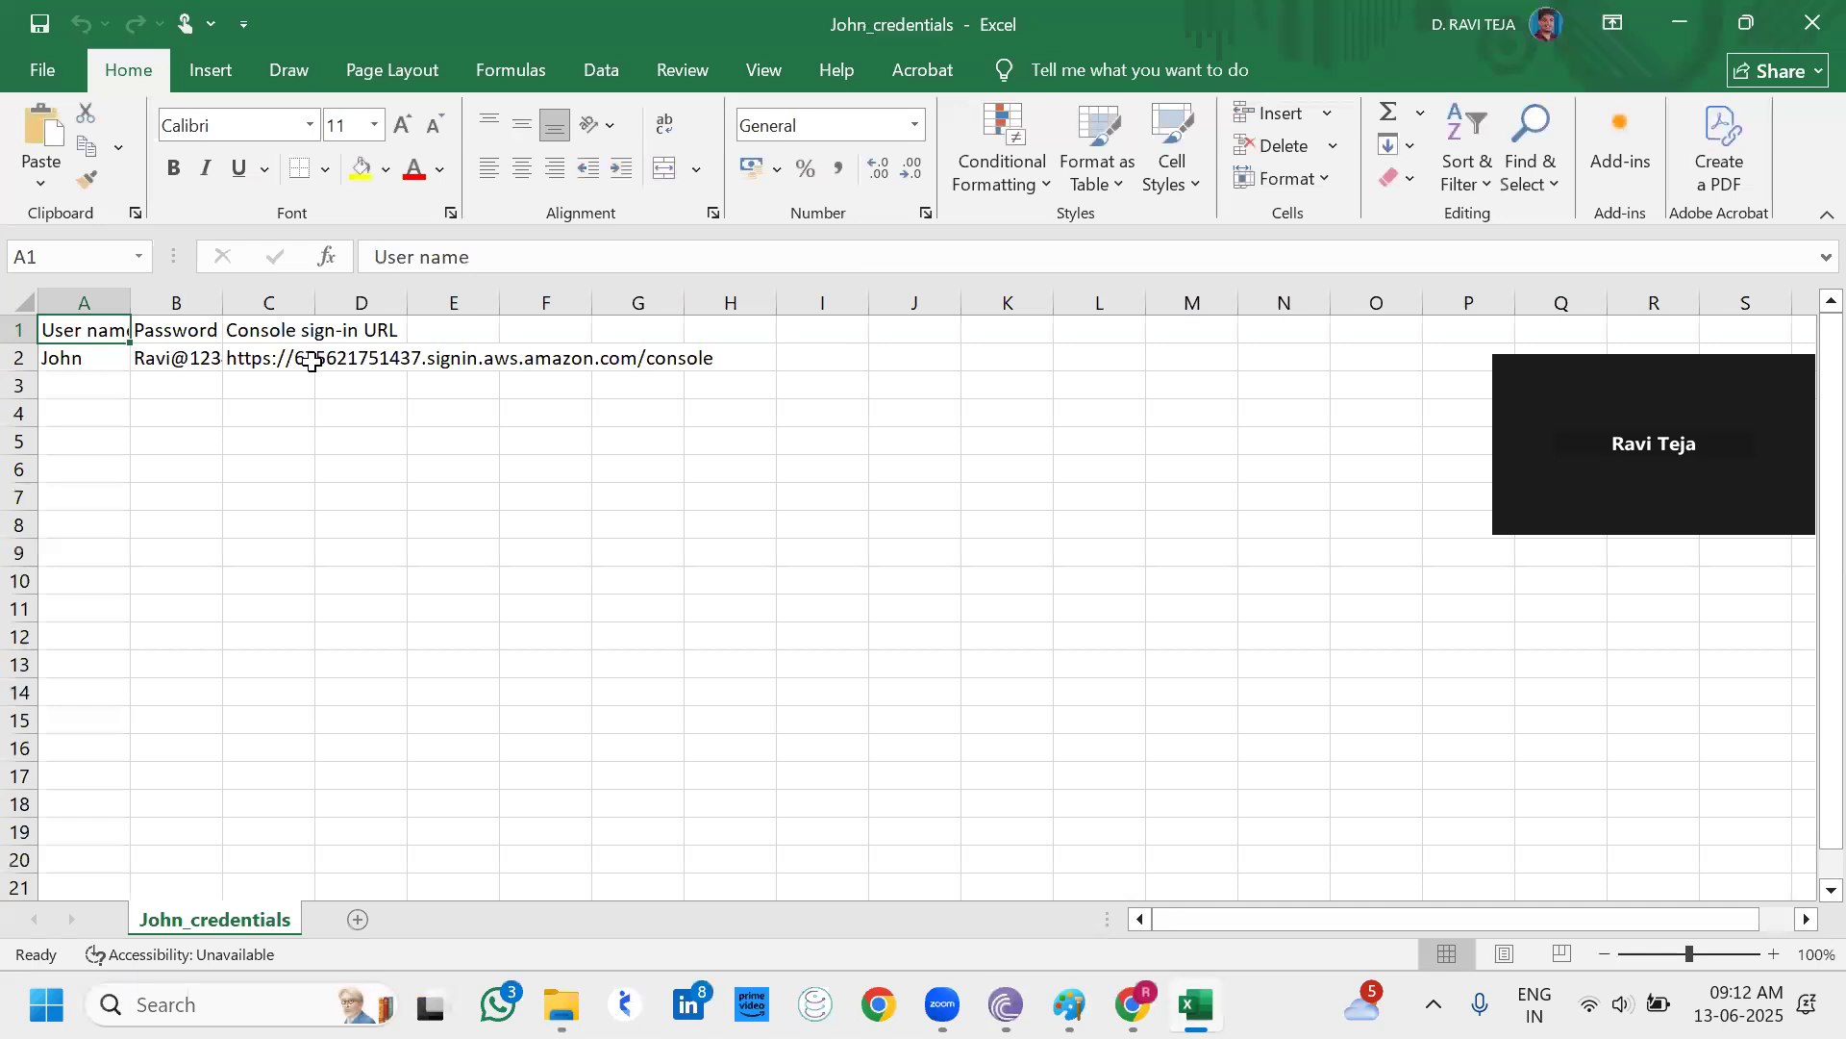
Widen columns A to C of the credentials sheet and copy the console sign-in URL from cell C2.
left_click_drag(128, 298, 1232, 319)
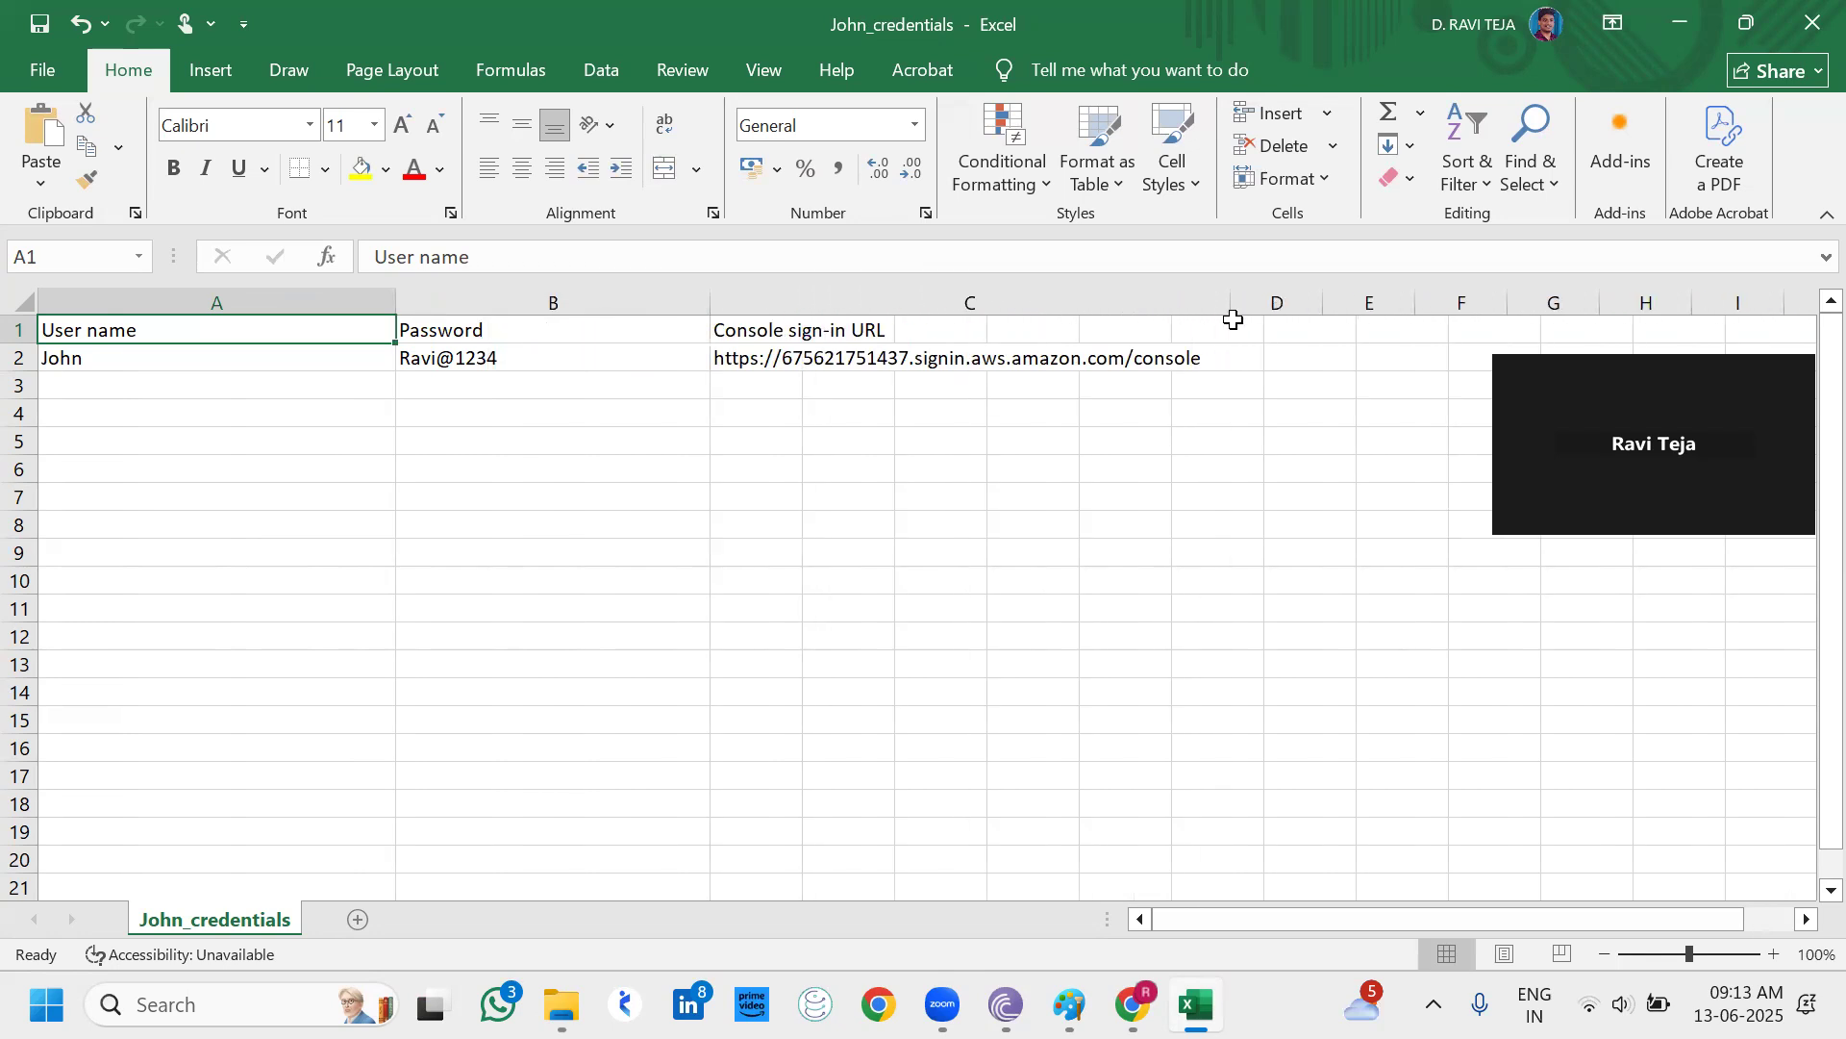
double_click(1108, 358)
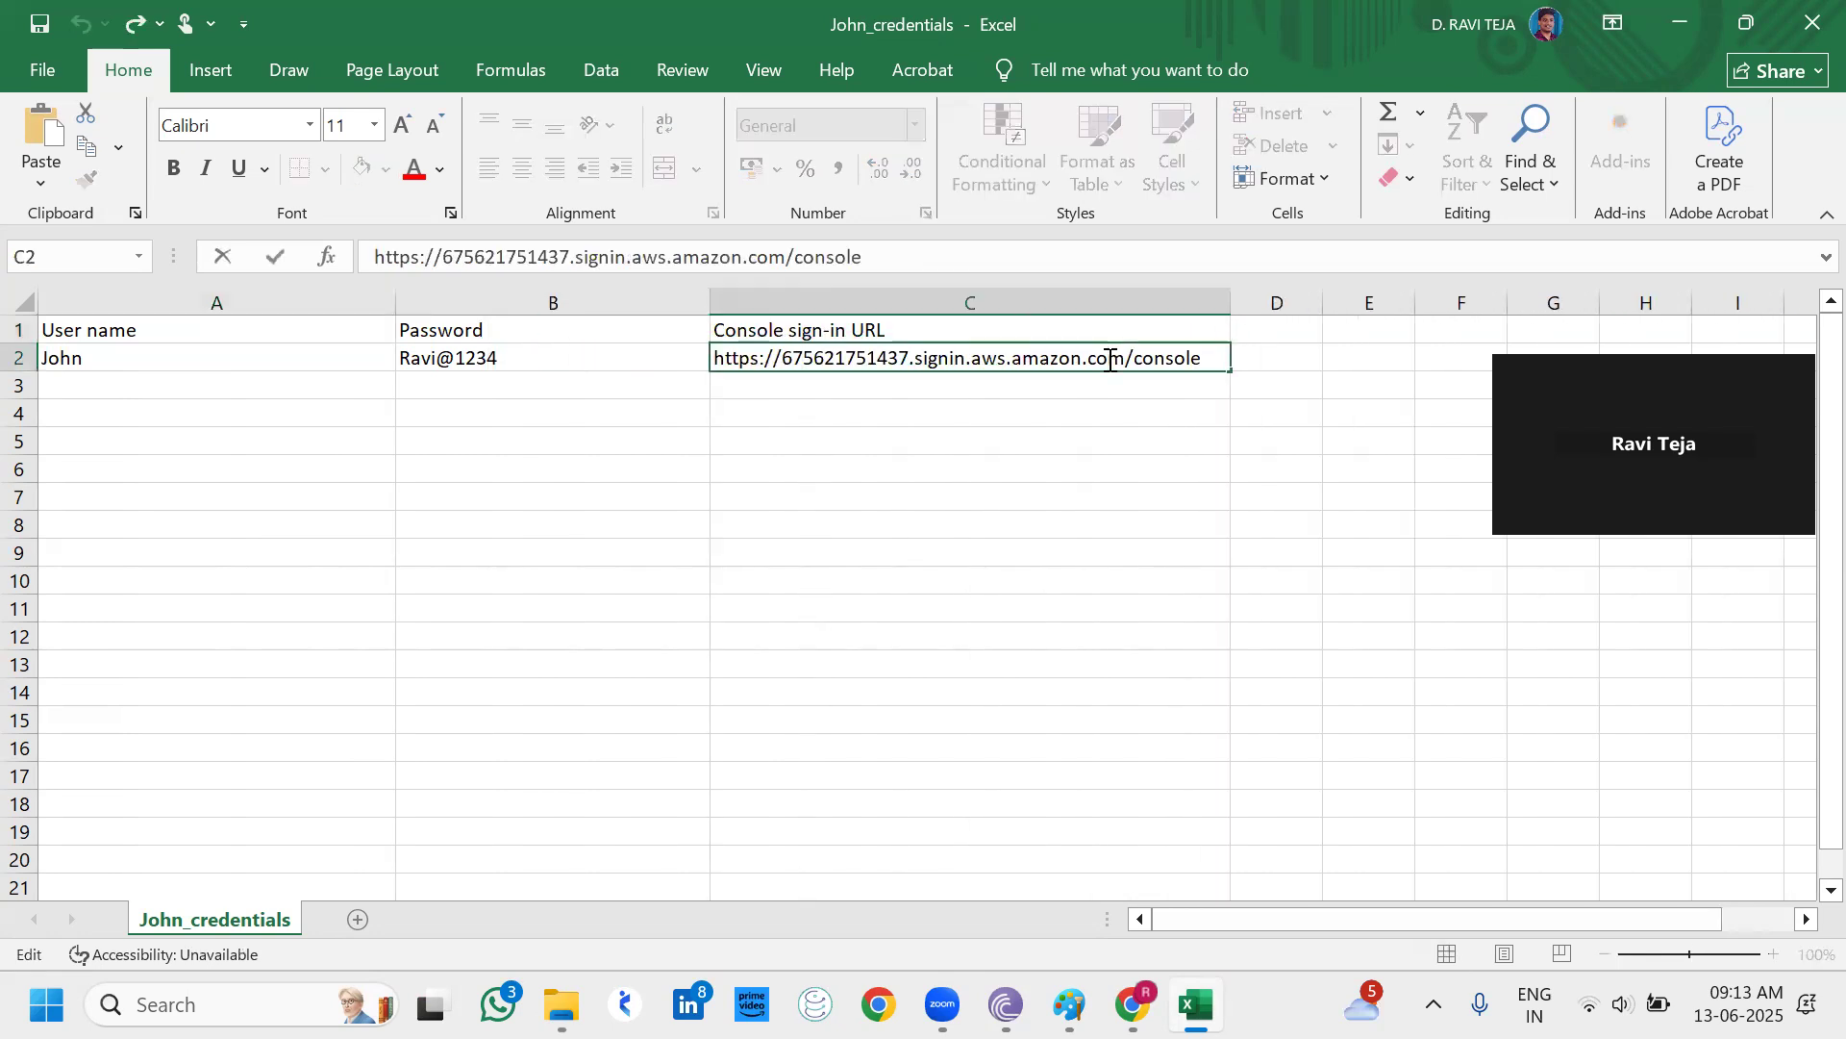
triple_click(1108, 358)
key("ctrl+c")
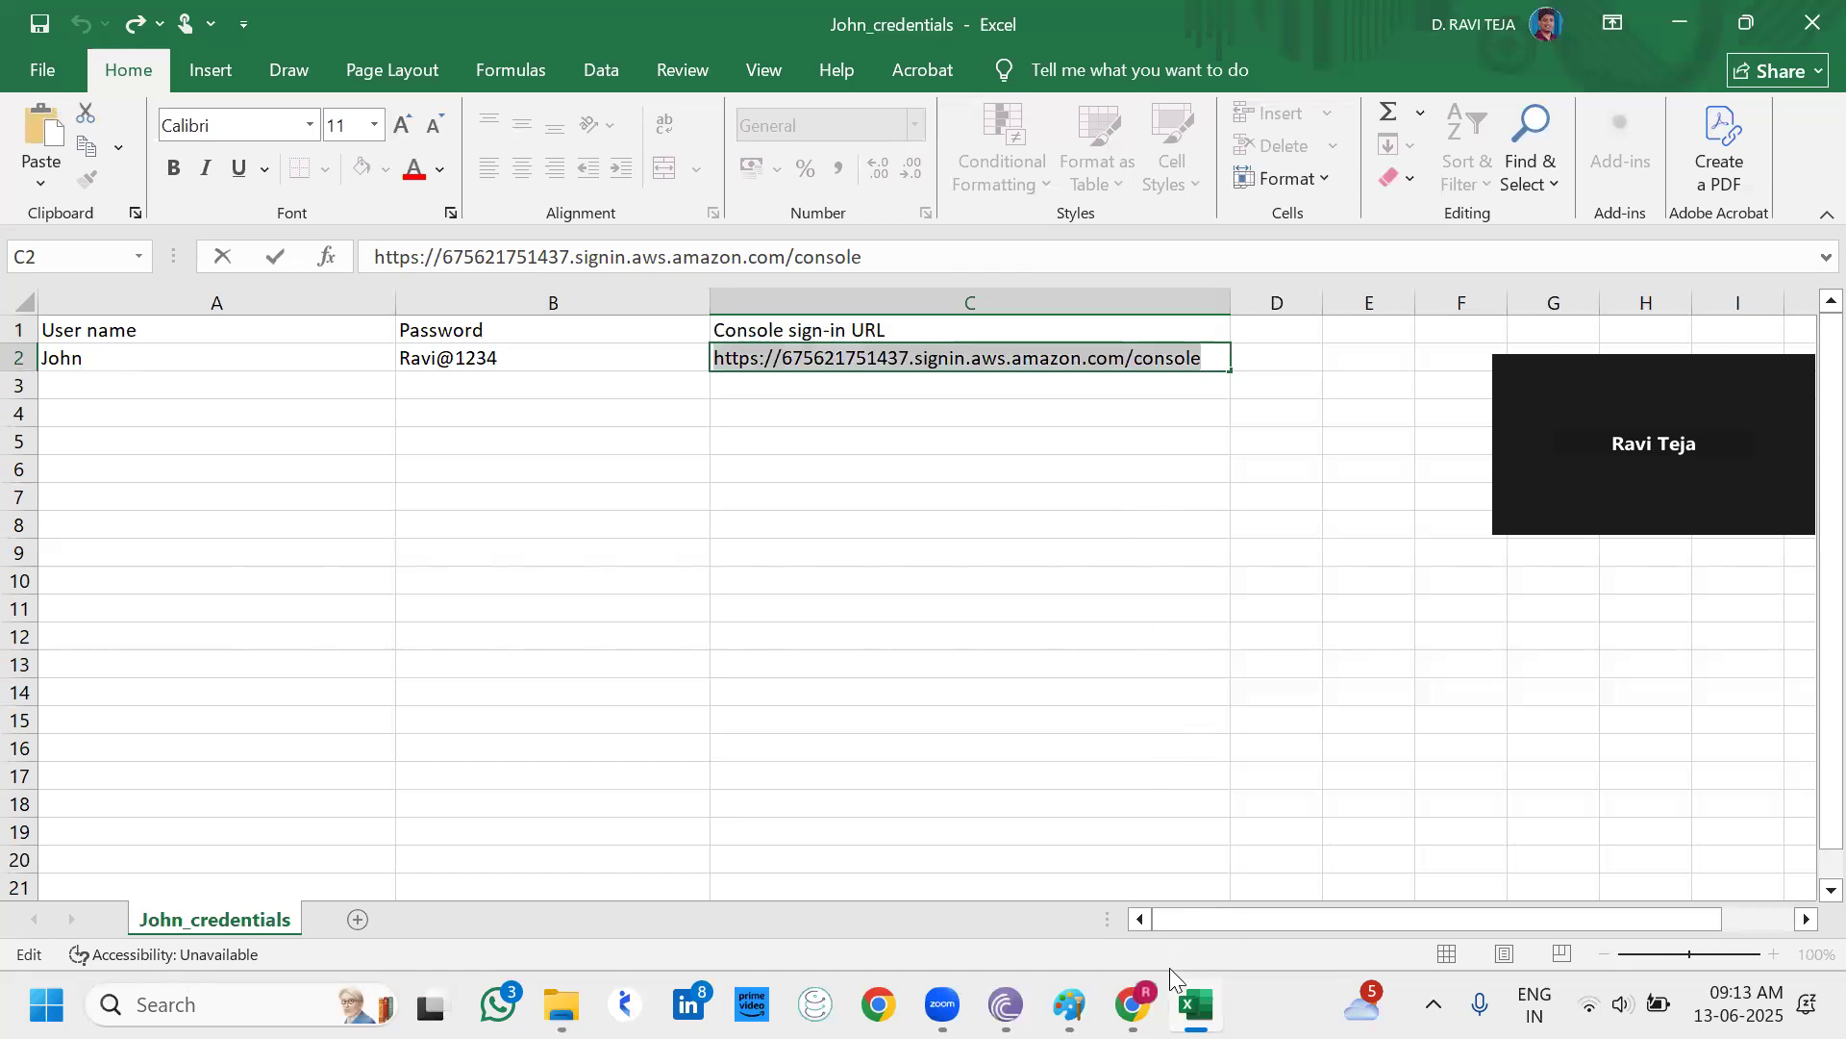
Load the copied console sign-in URL in a new Chrome tab and check the user's credentials in the Excel sheet.
left_click(1133, 1004)
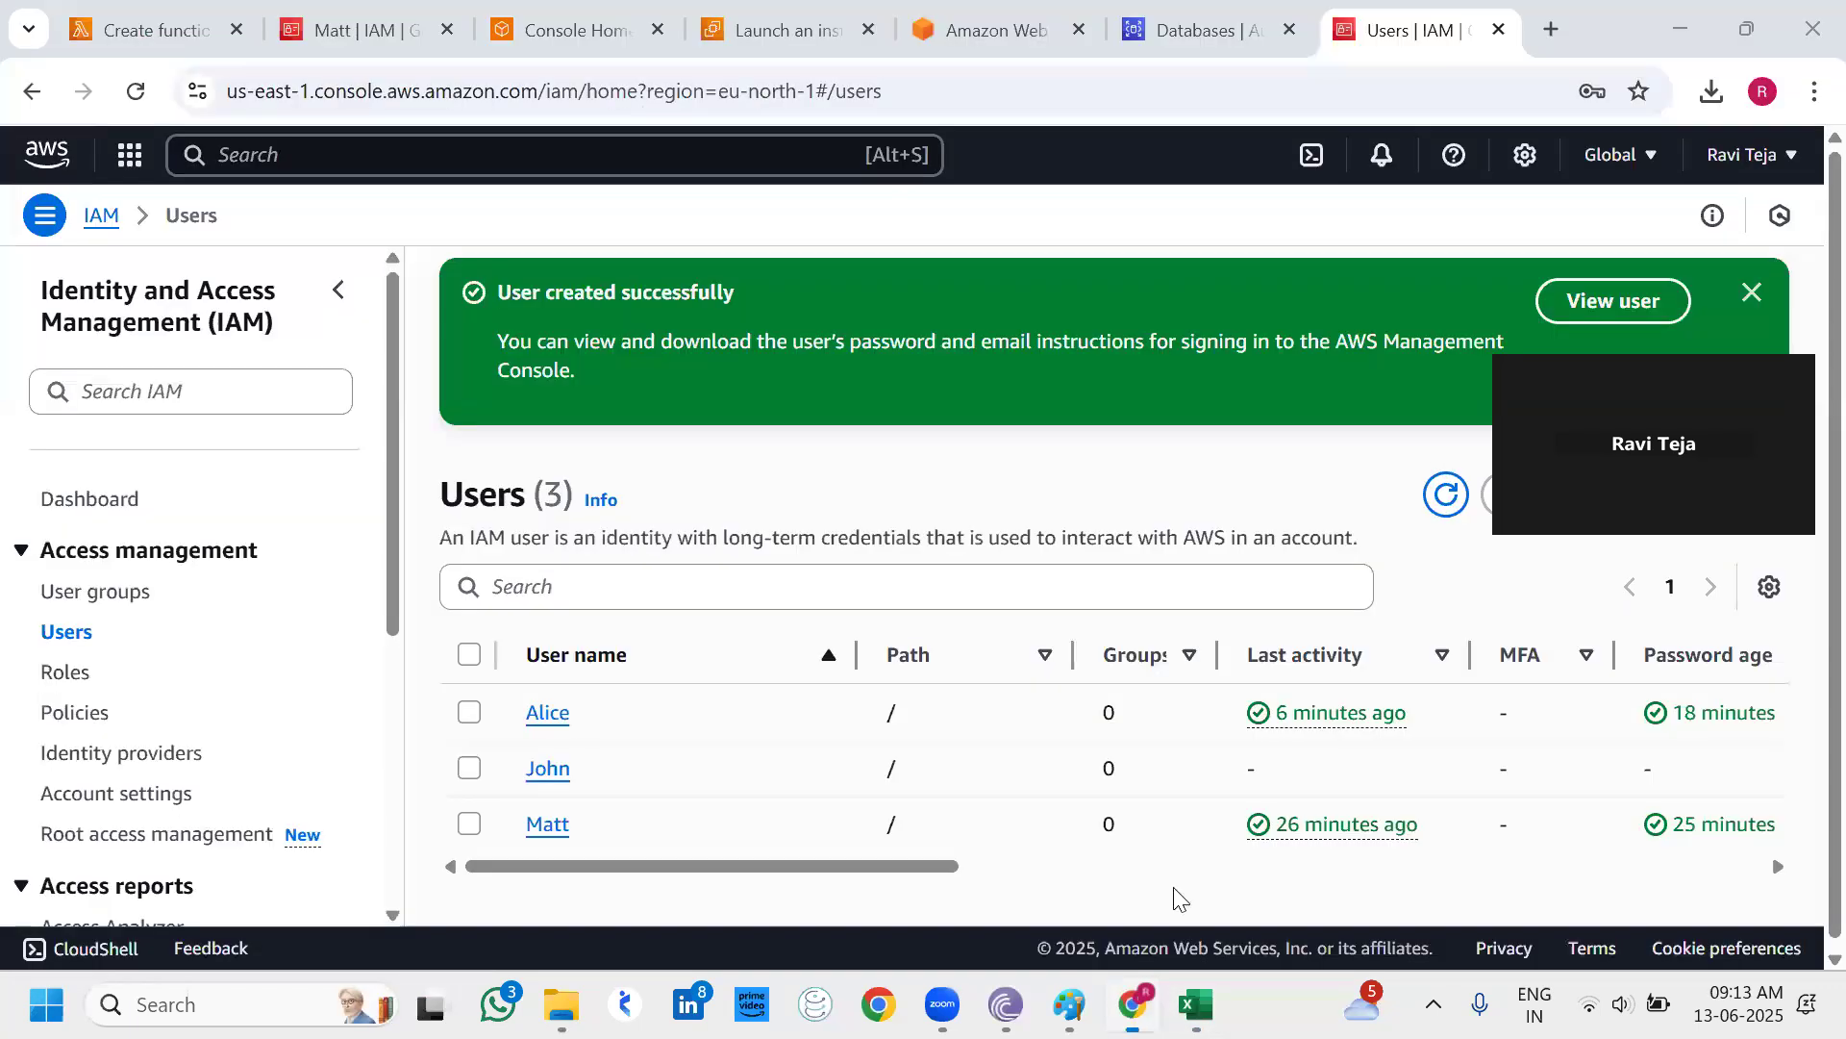
left_click(1548, 27)
key("ctrl+v")
key("Return")
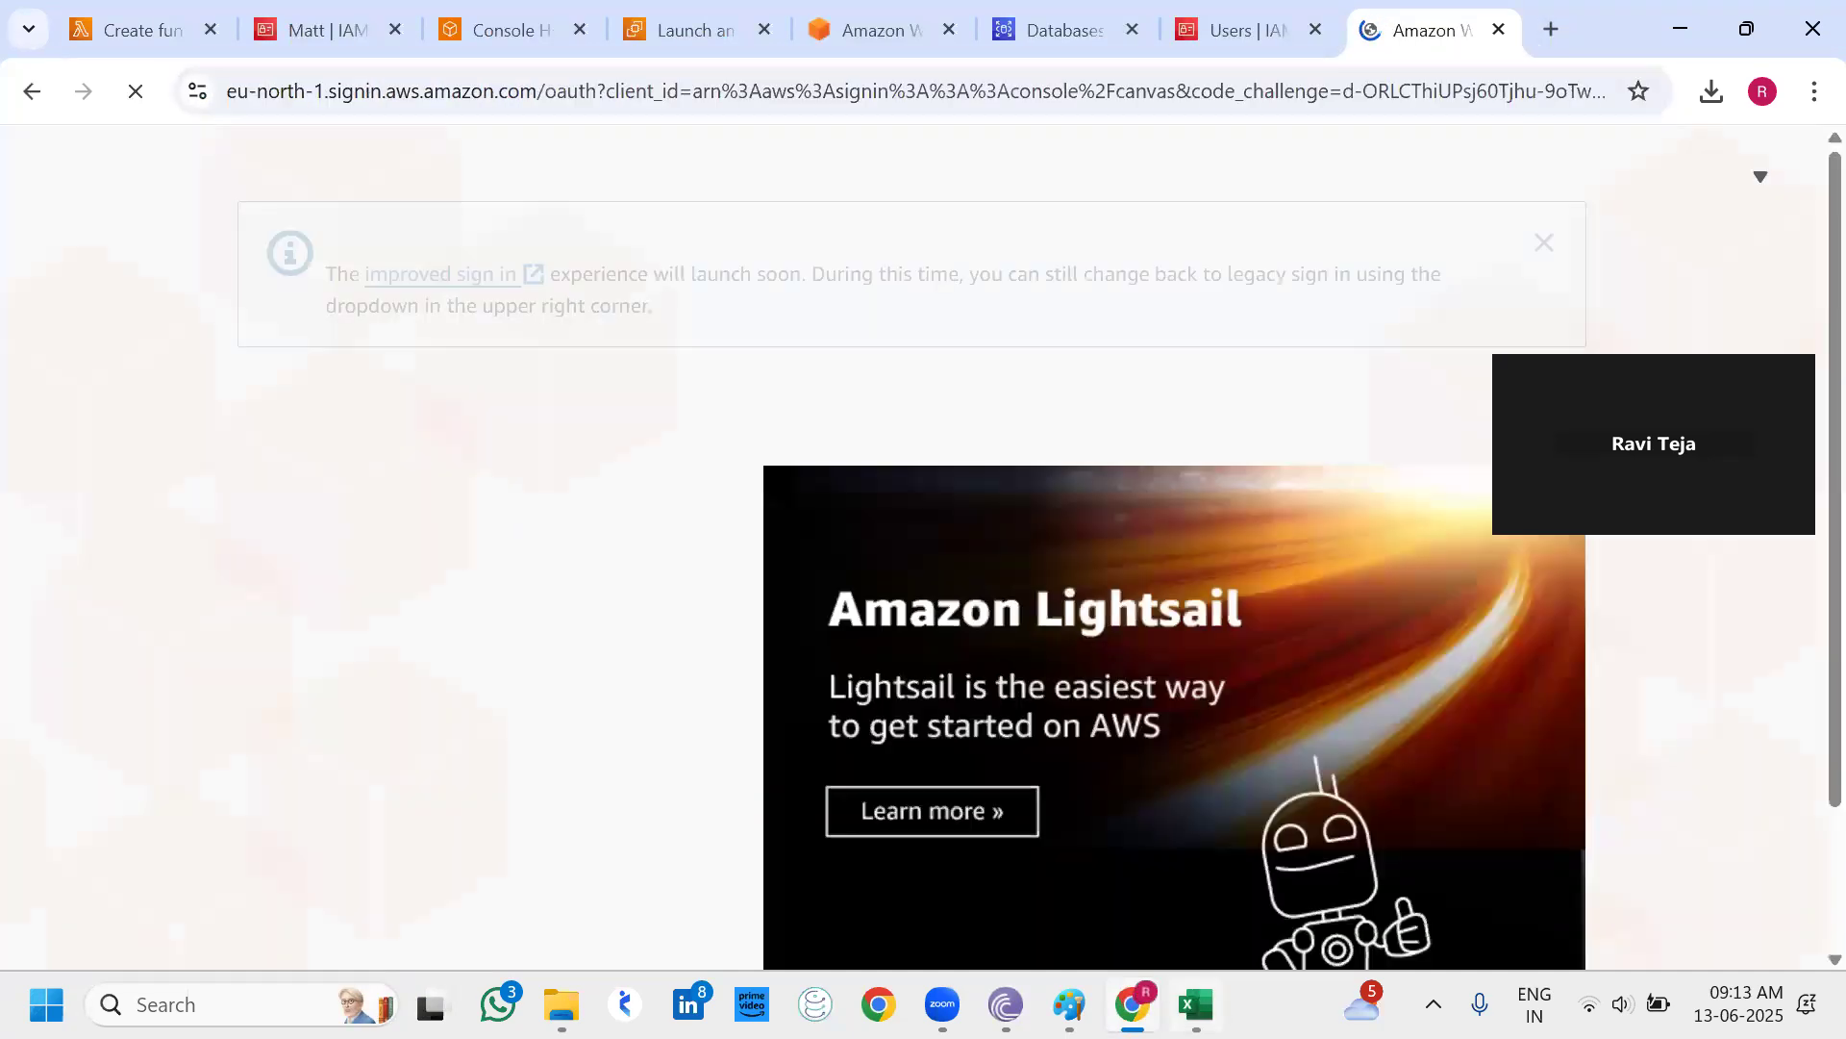
left_click(1197, 1005)
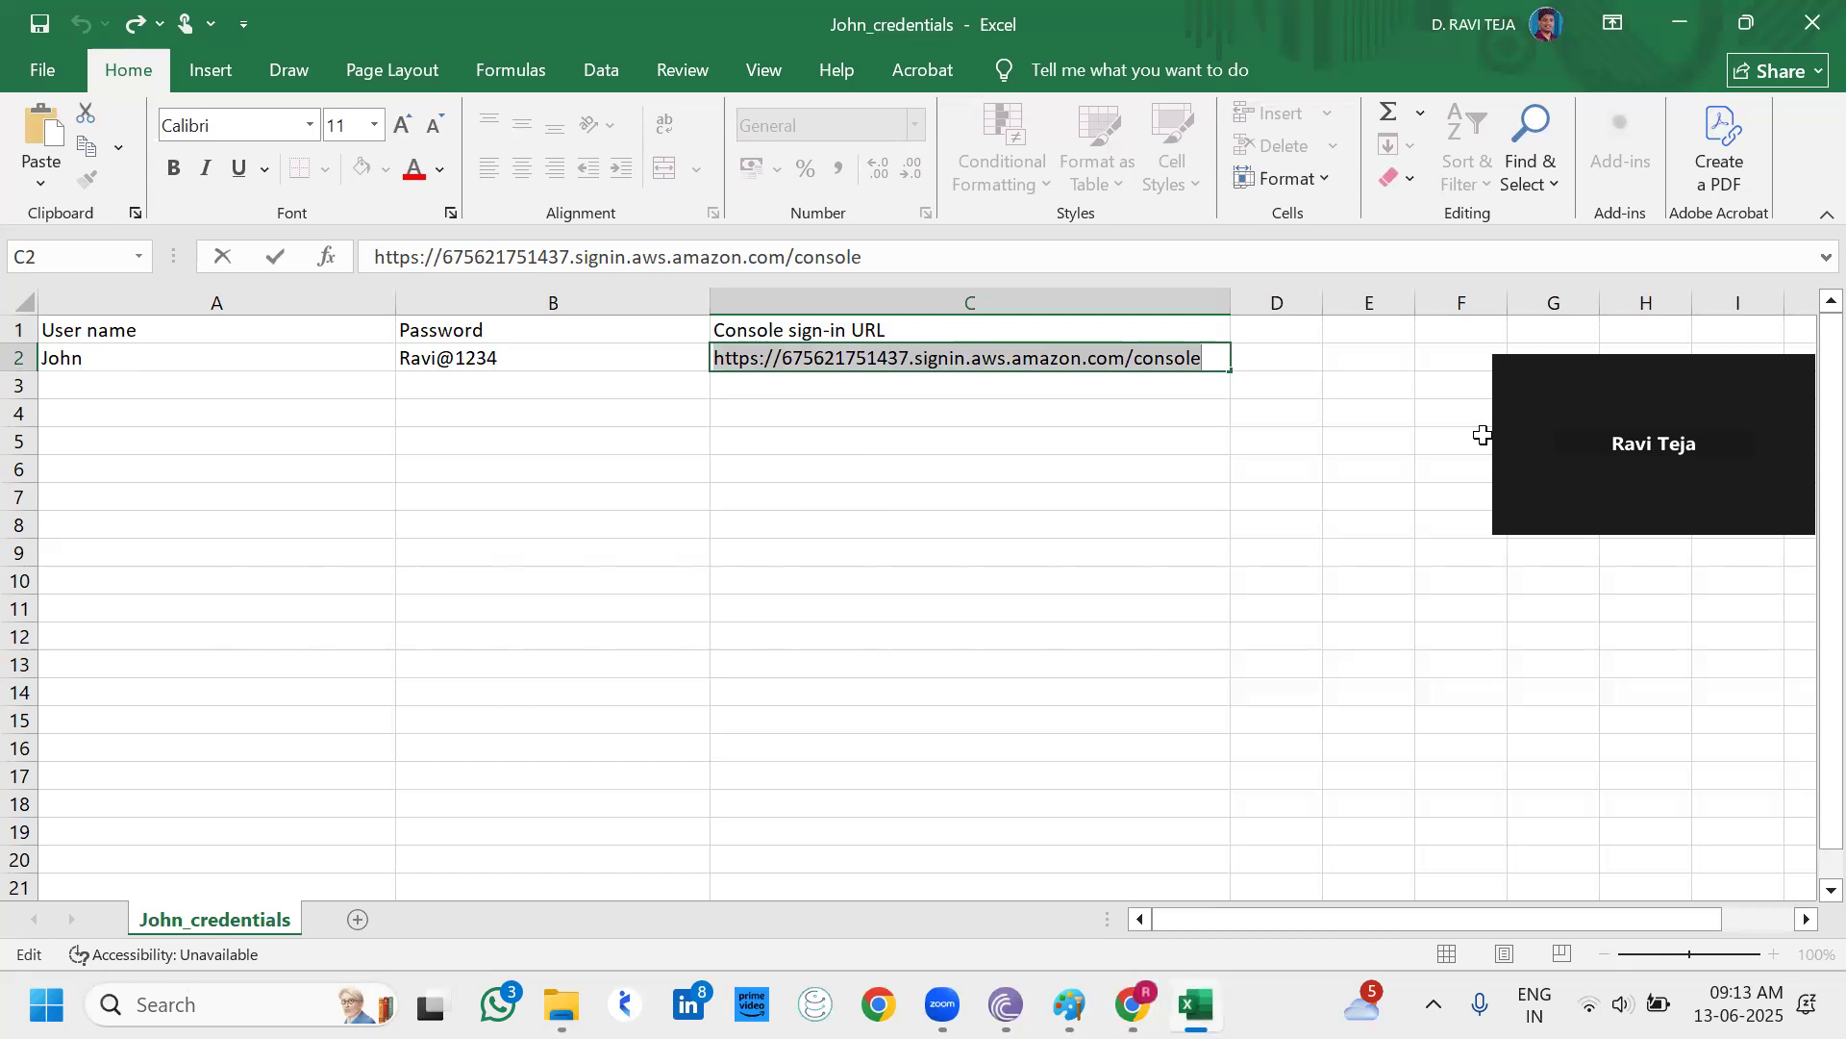
left_click(1686, 23)
Enter the new IAM user's username with a capital first letter, fill in the account password and sign in.
scroll(503, 812, "down", 3)
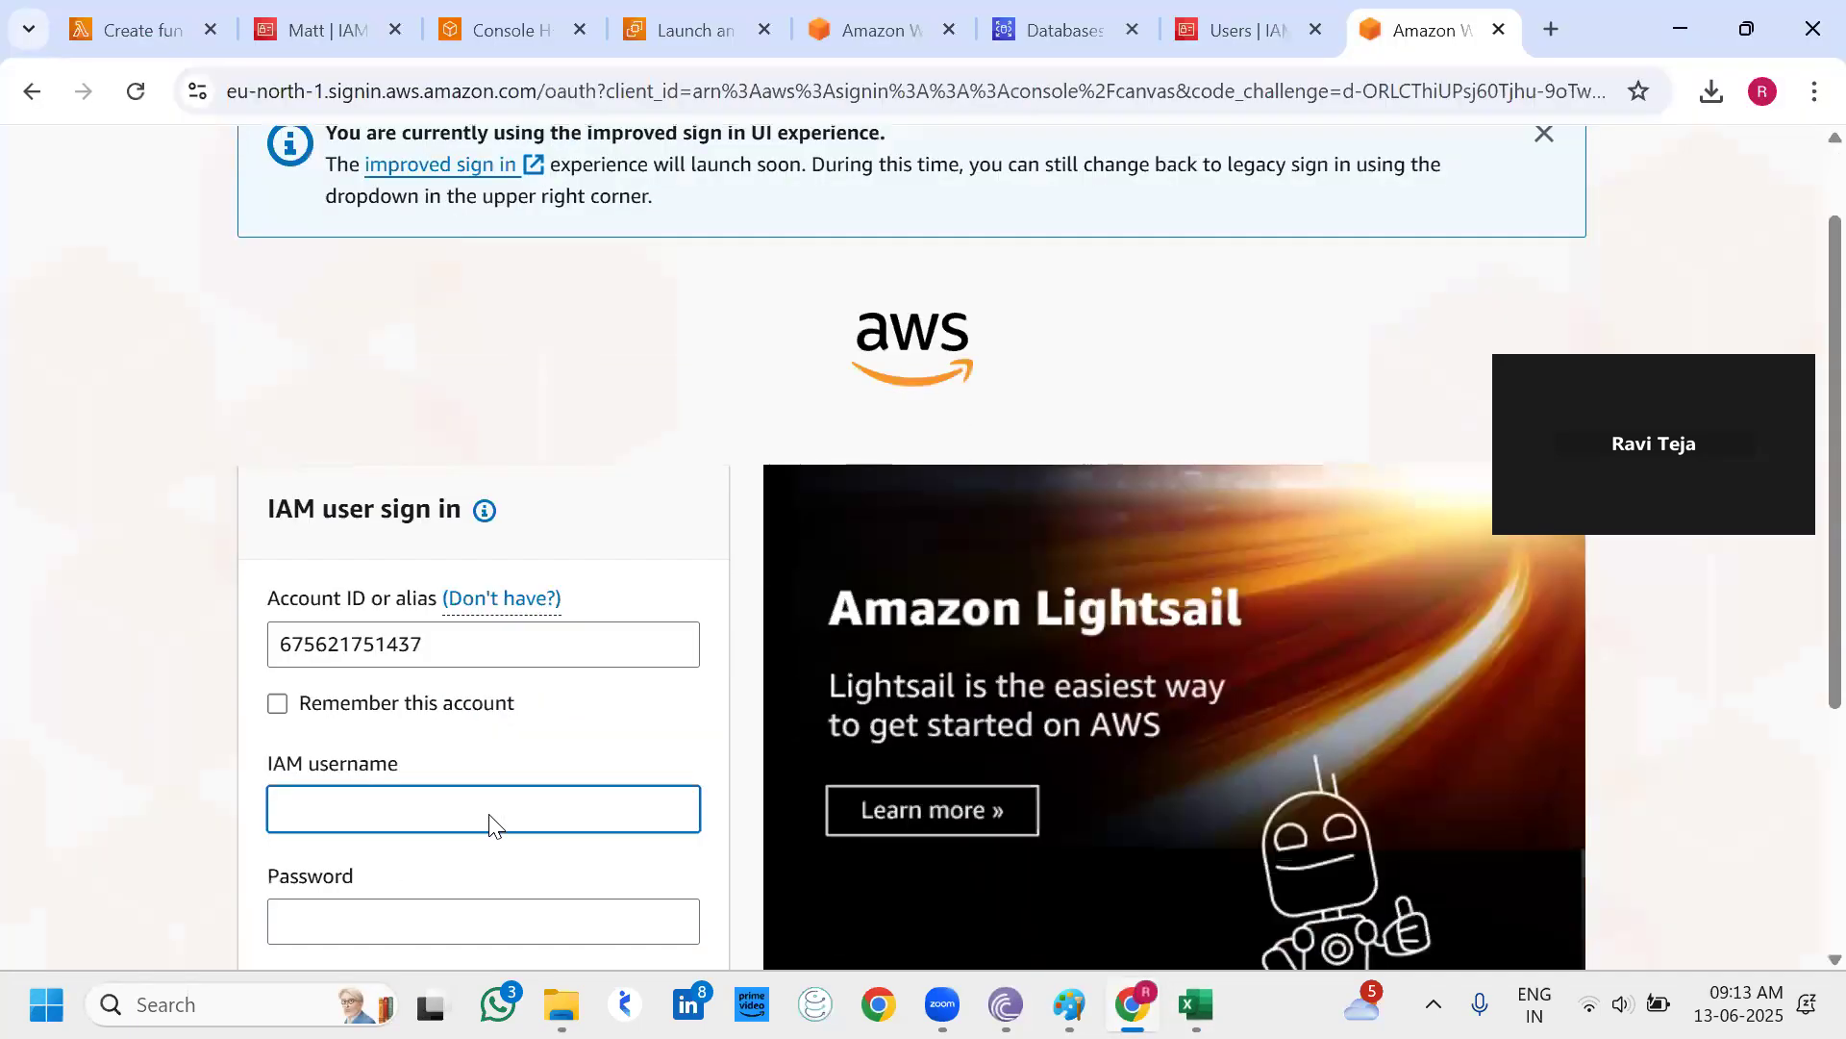
type("john")
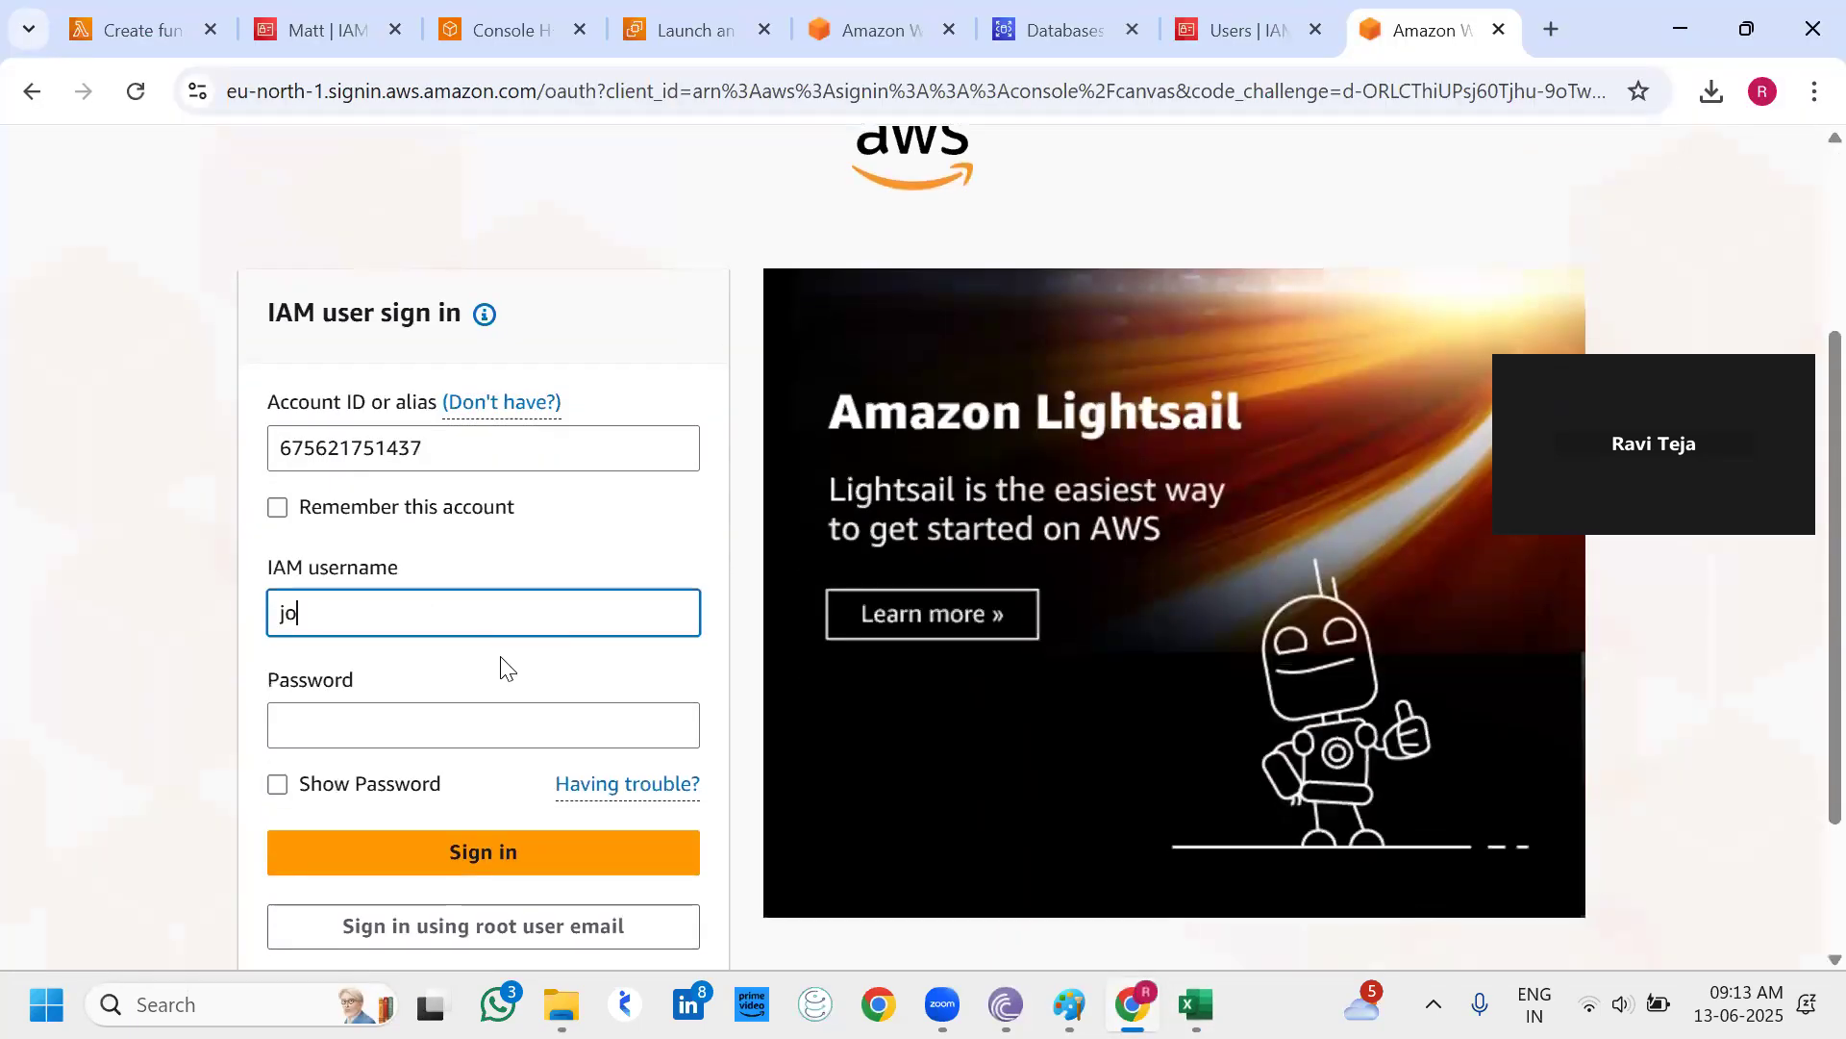
scroll(503, 662, "down", 1)
key("Left")
key("Left")
key("Left")
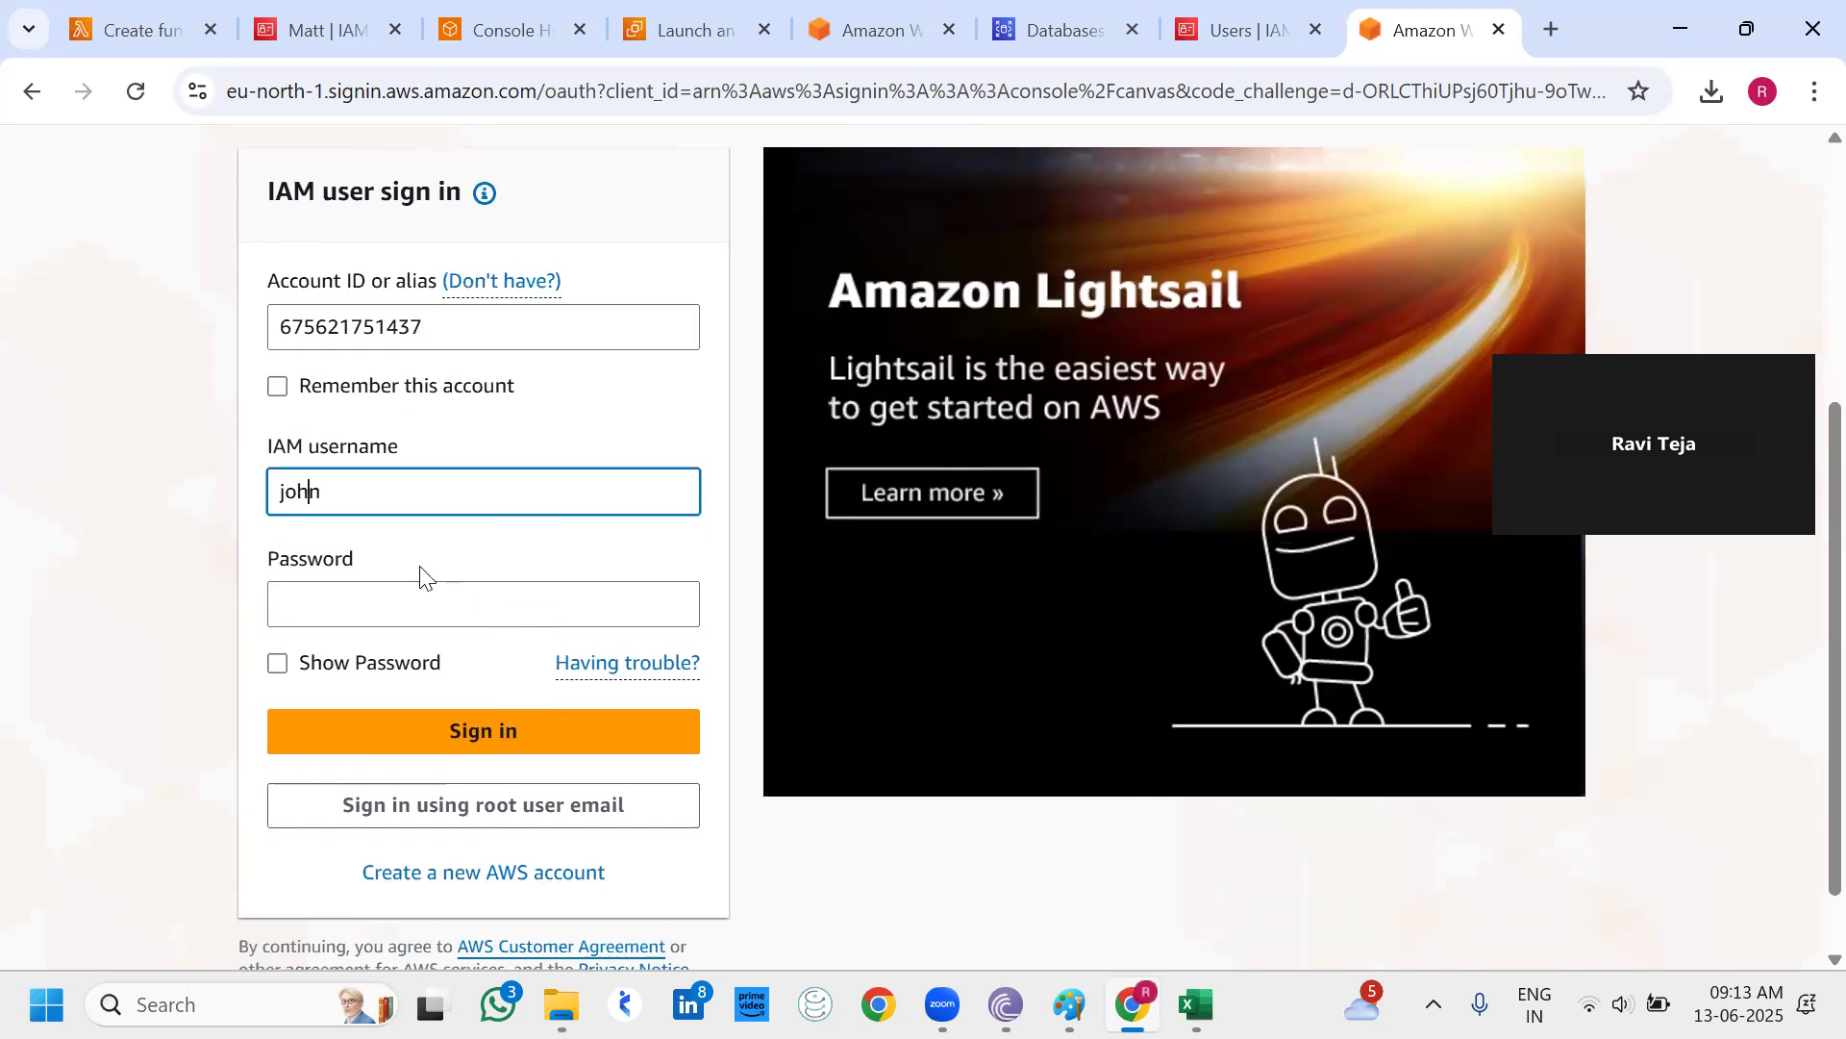
key("BackSpace")
type("J")
left_click(399, 598)
type("•••")
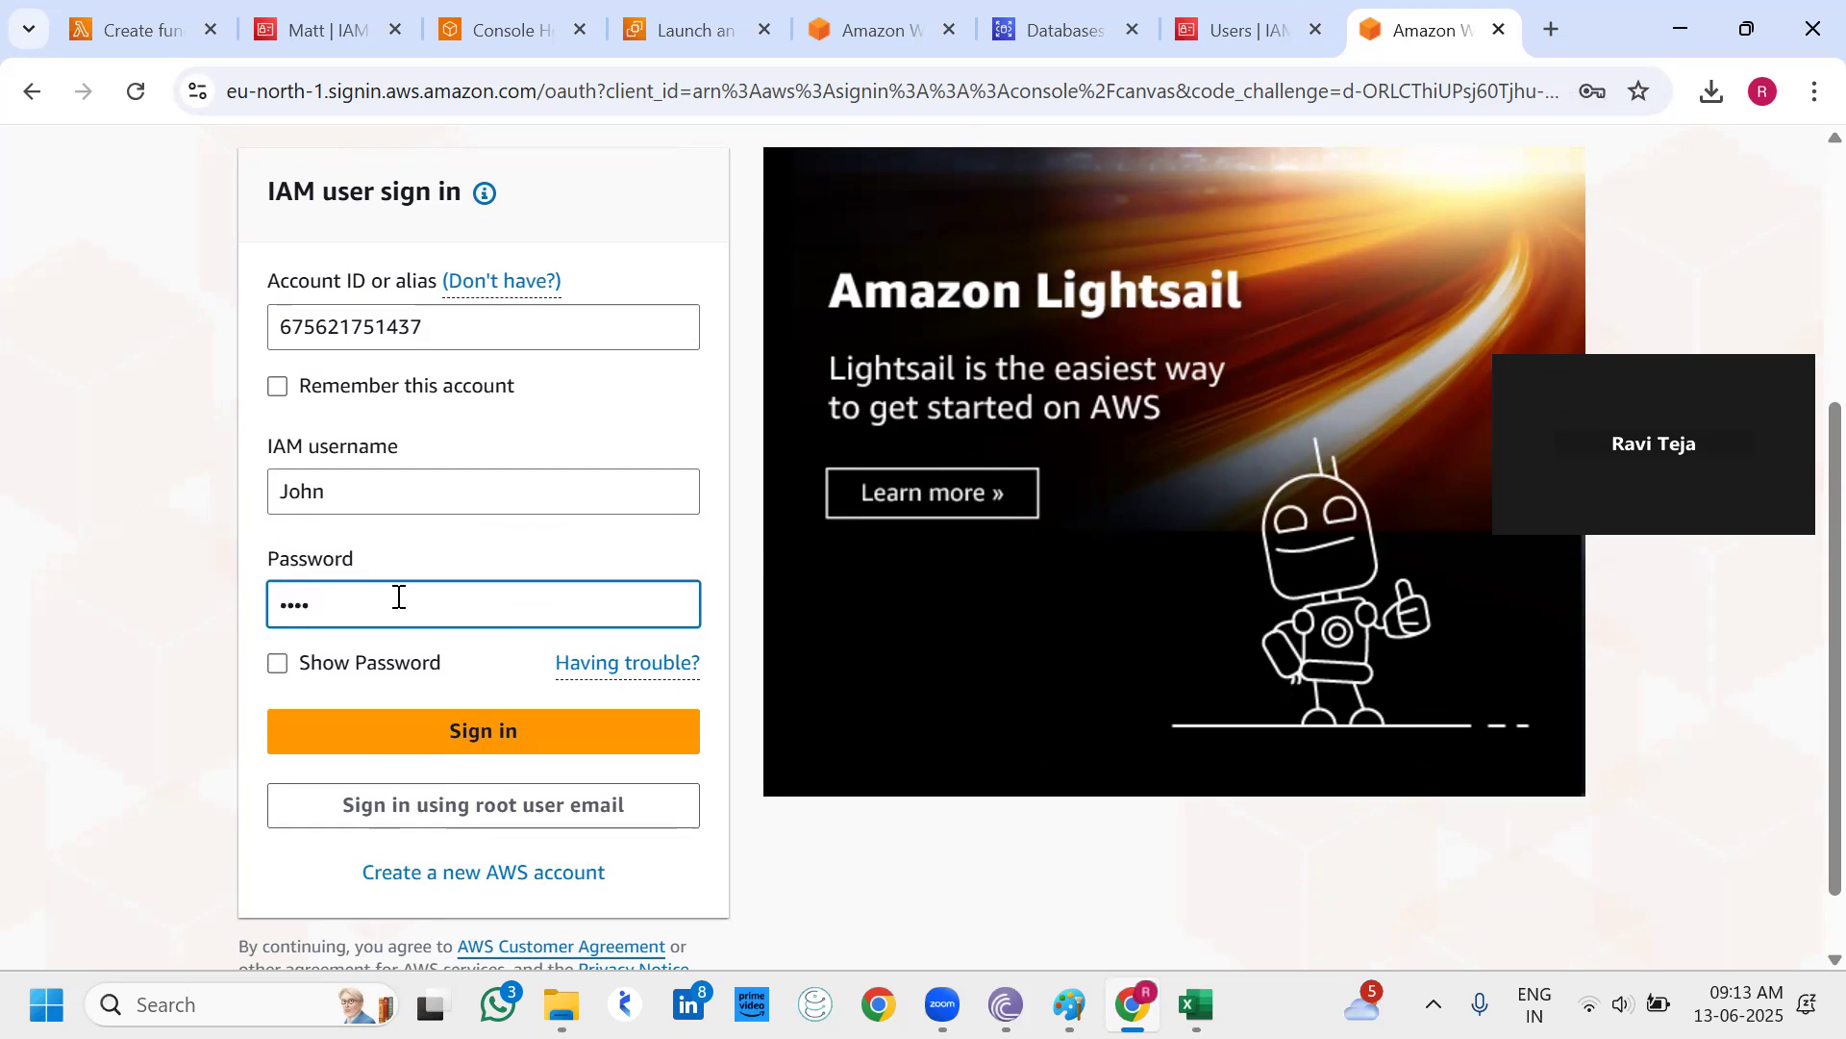
key("Return")
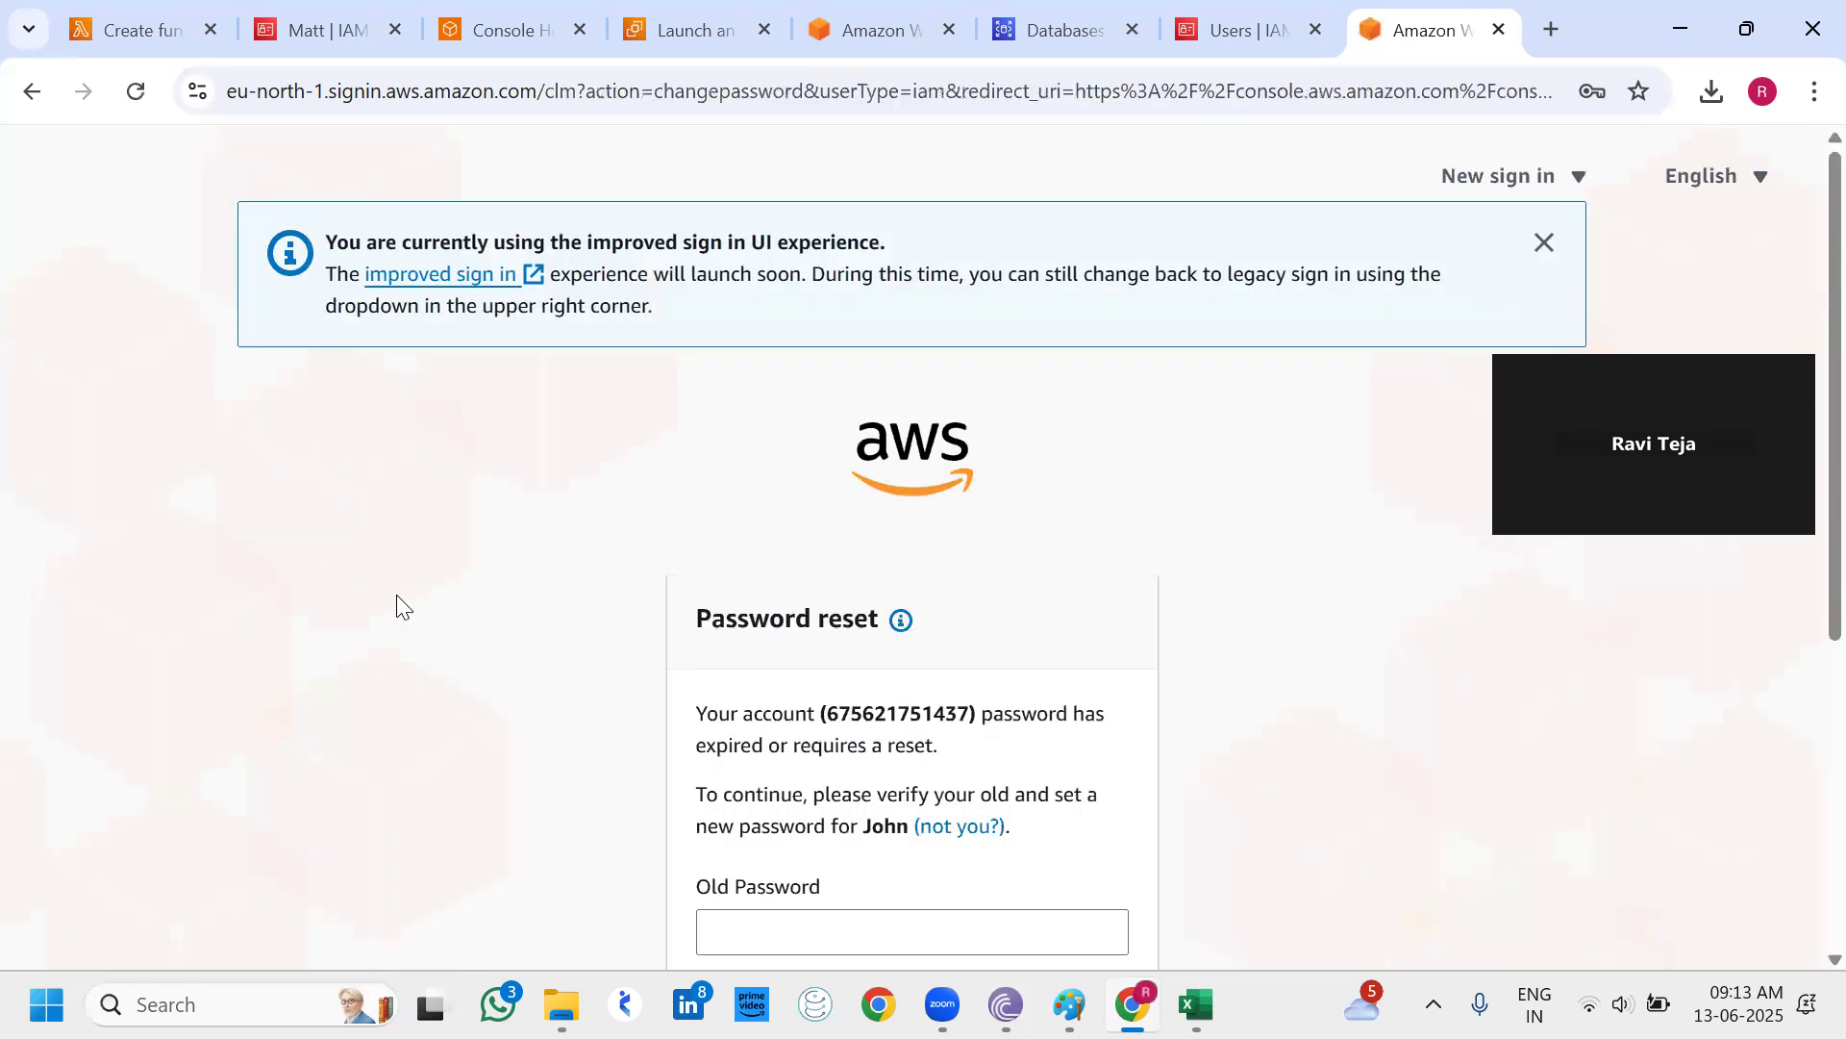
Reset the IAM user's expired password by entering the old password and a new confirmed password, and continue to the console sign-in.
scroll(731, 779, "down", 3)
left_click(811, 678)
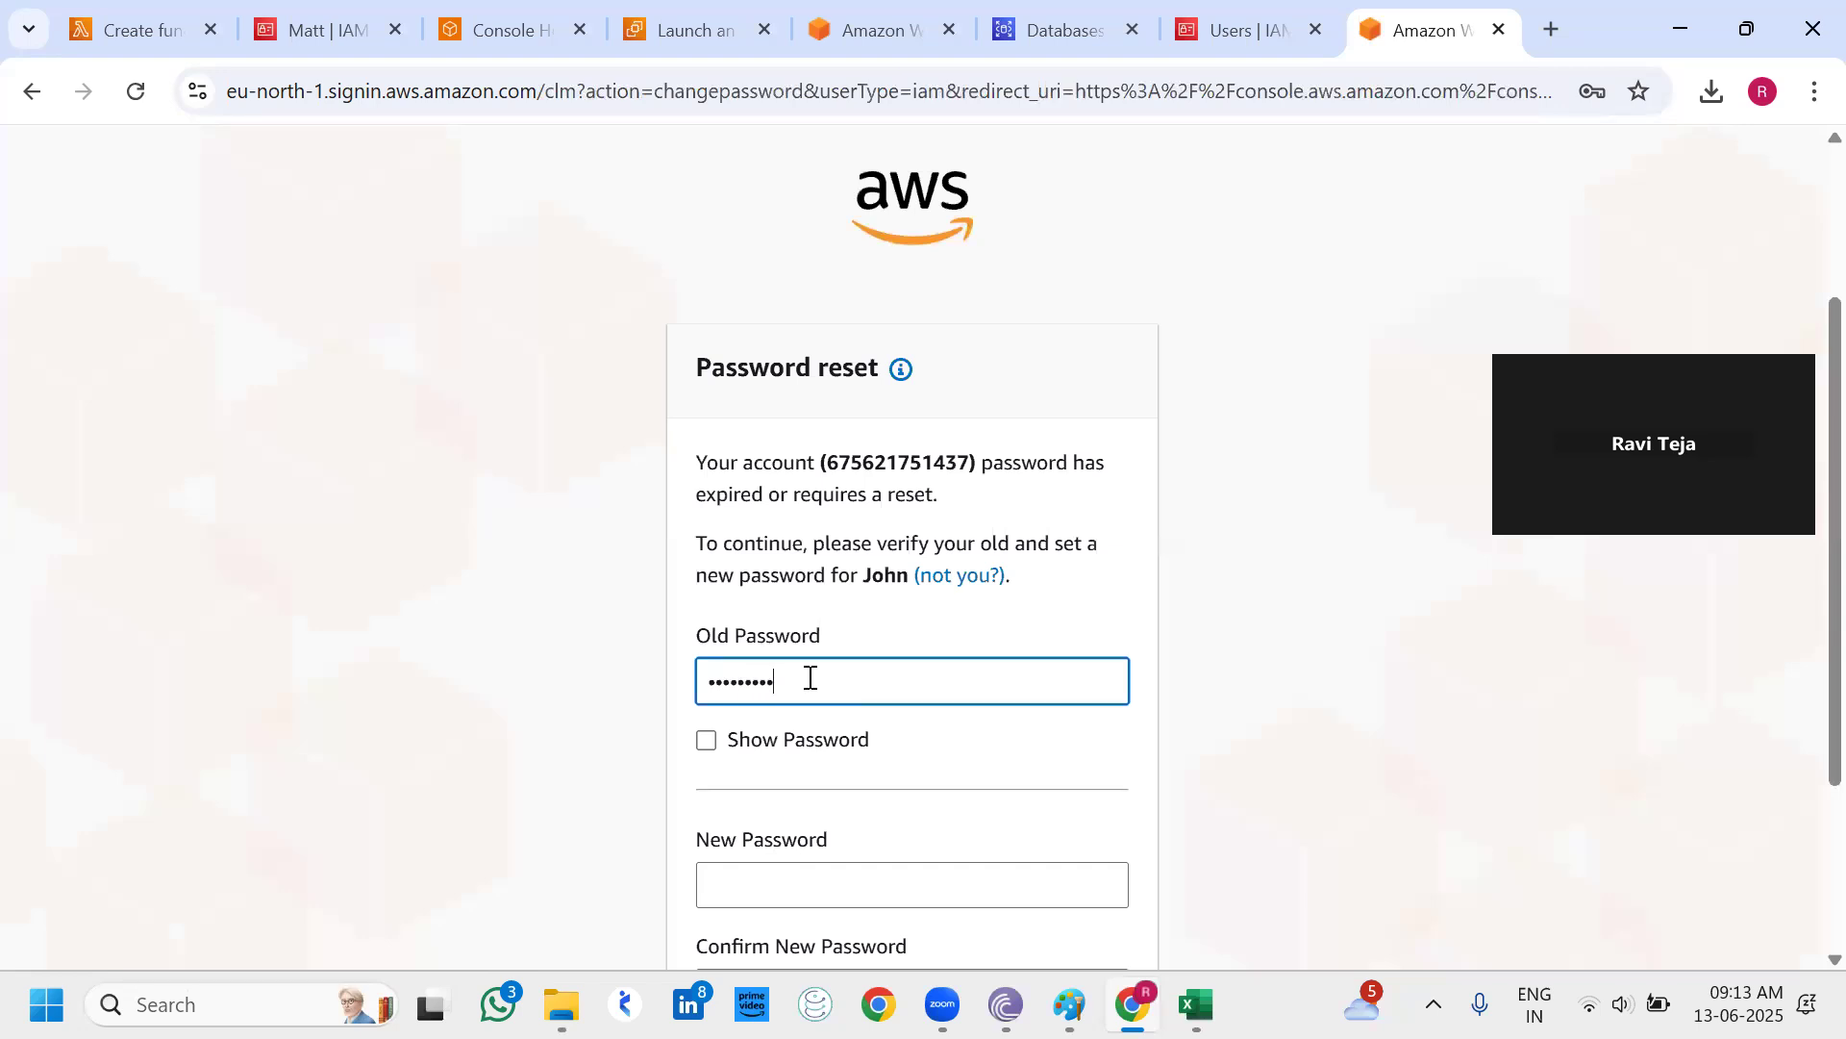
scroll(811, 678, "down", 2)
left_click(807, 693)
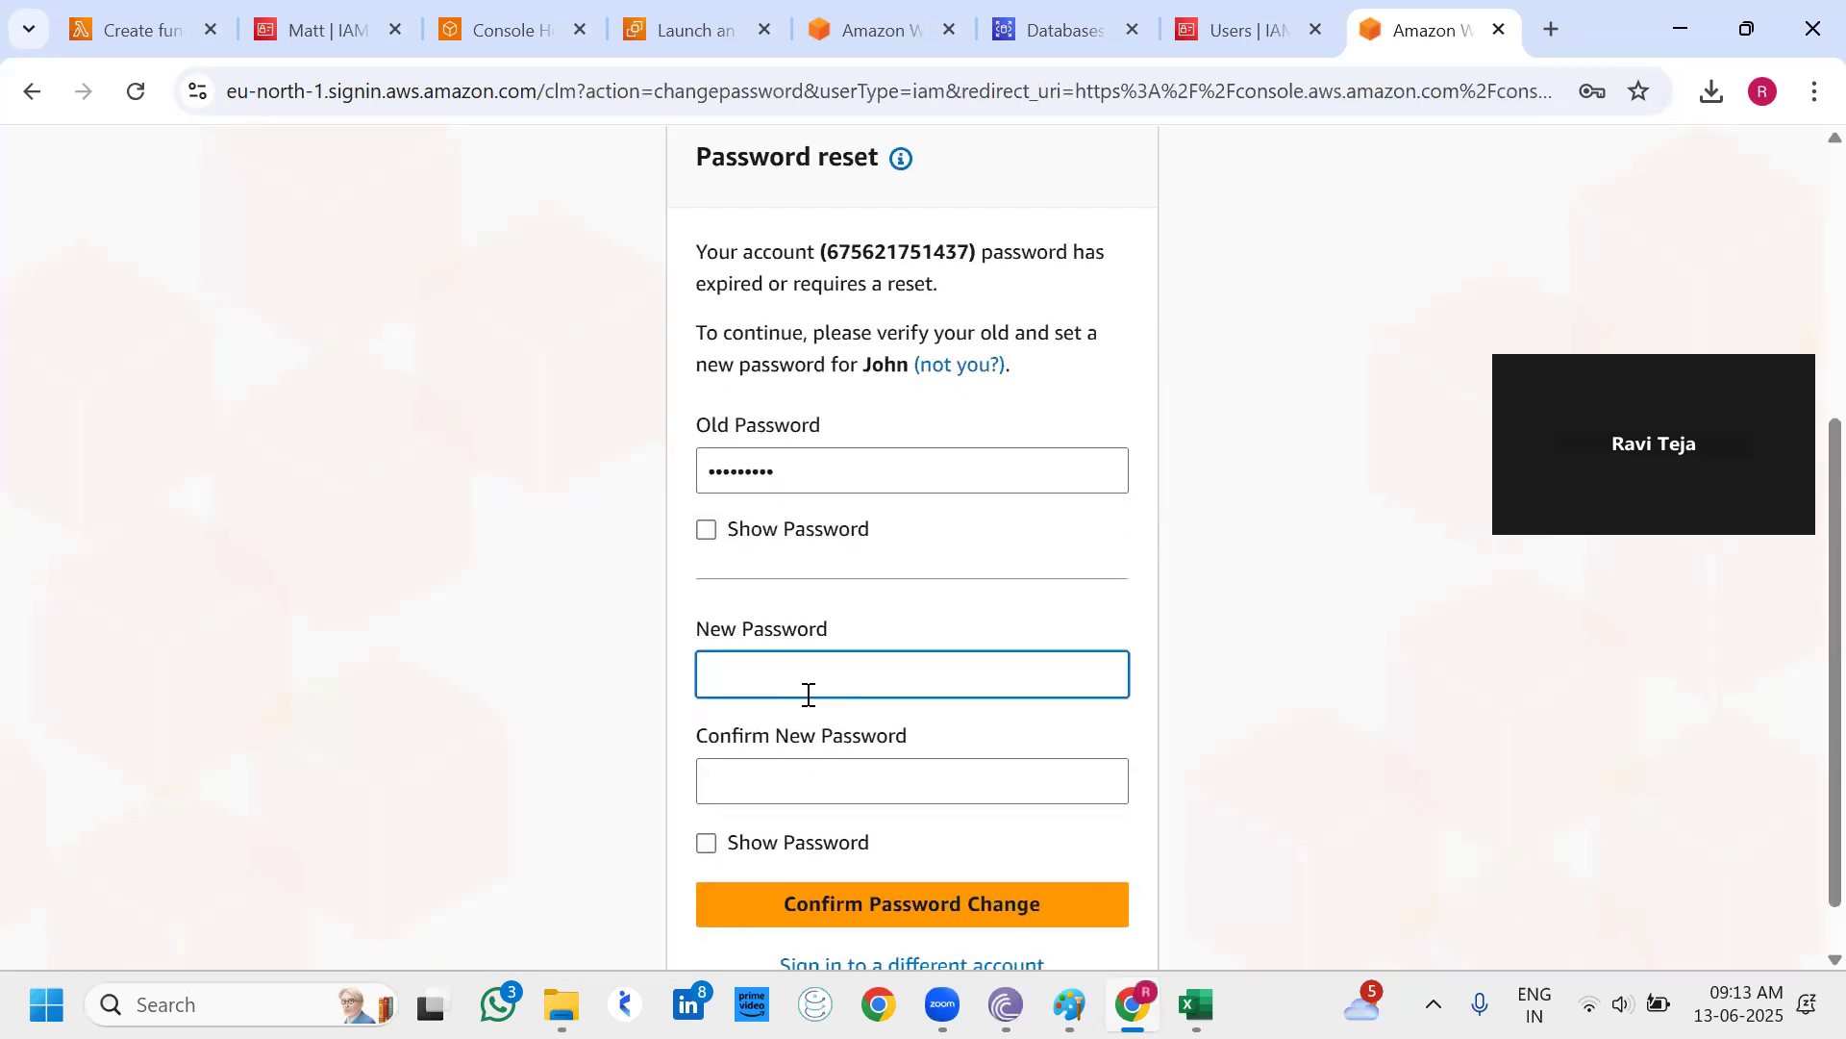
type("••••")
left_click(814, 775)
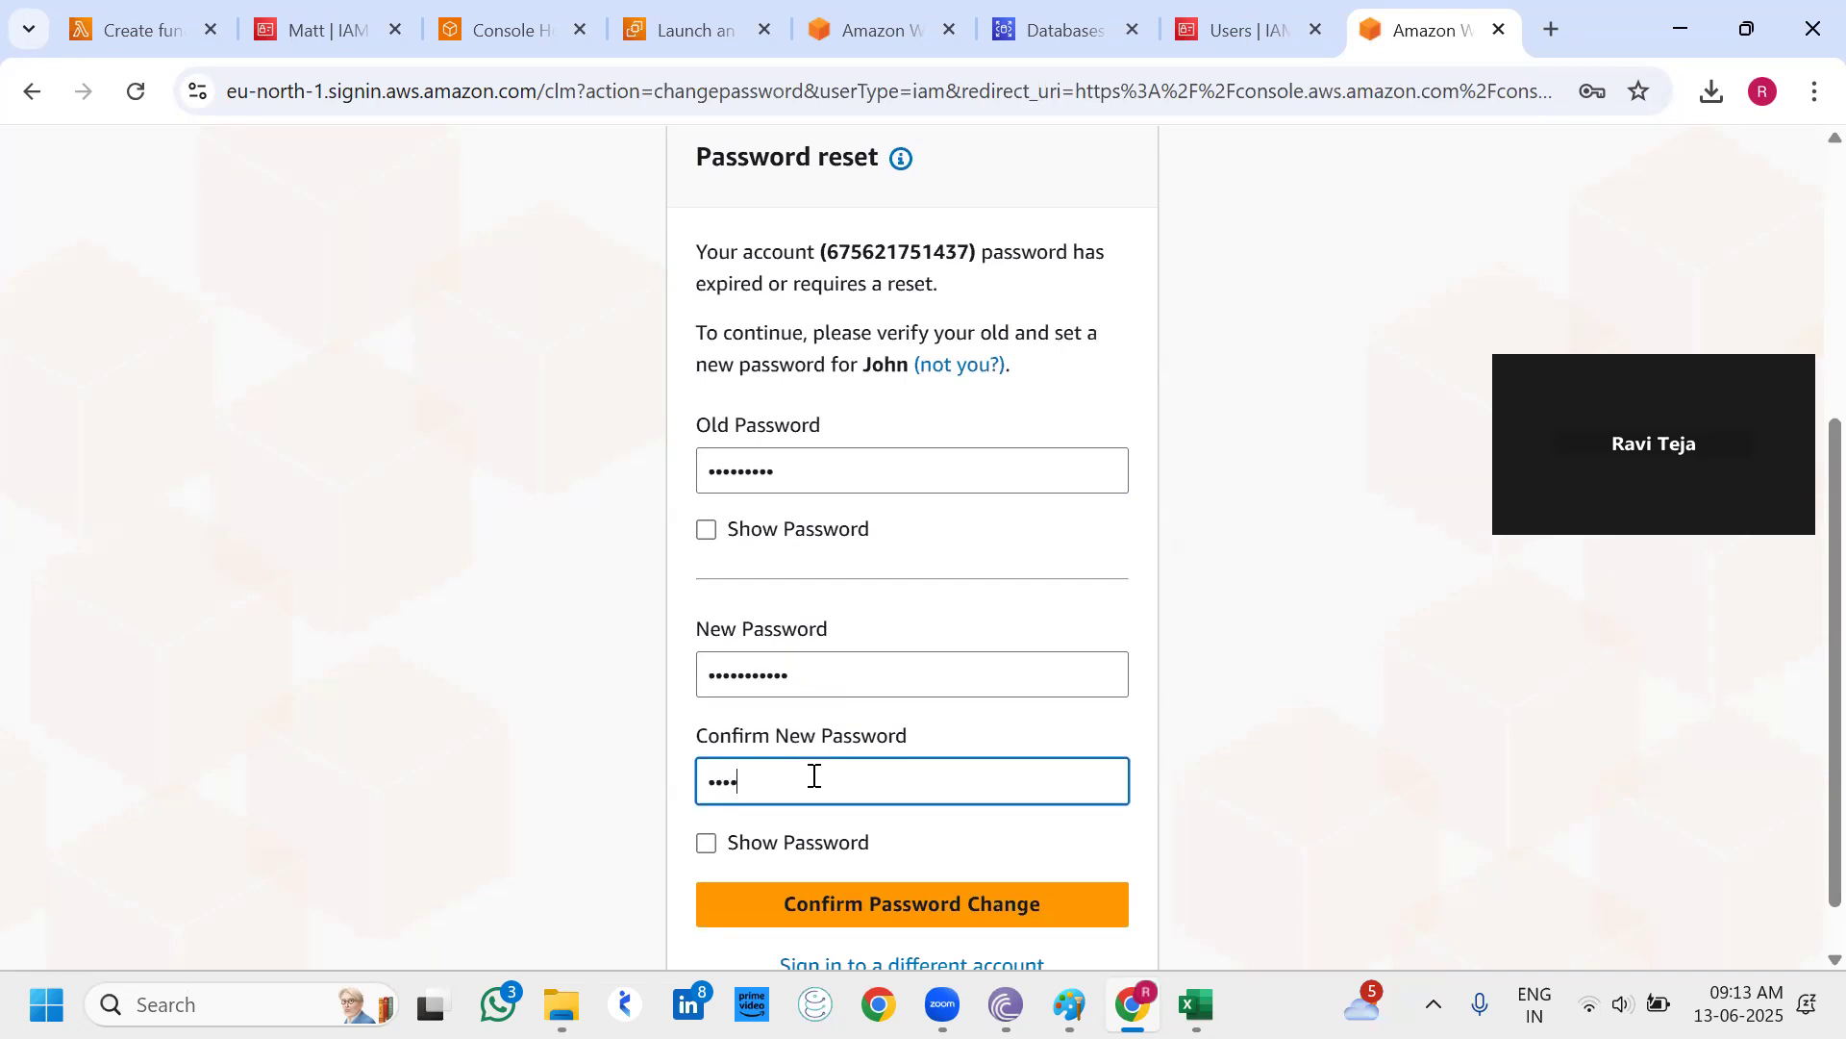
type("•••••••••••")
left_click(880, 904)
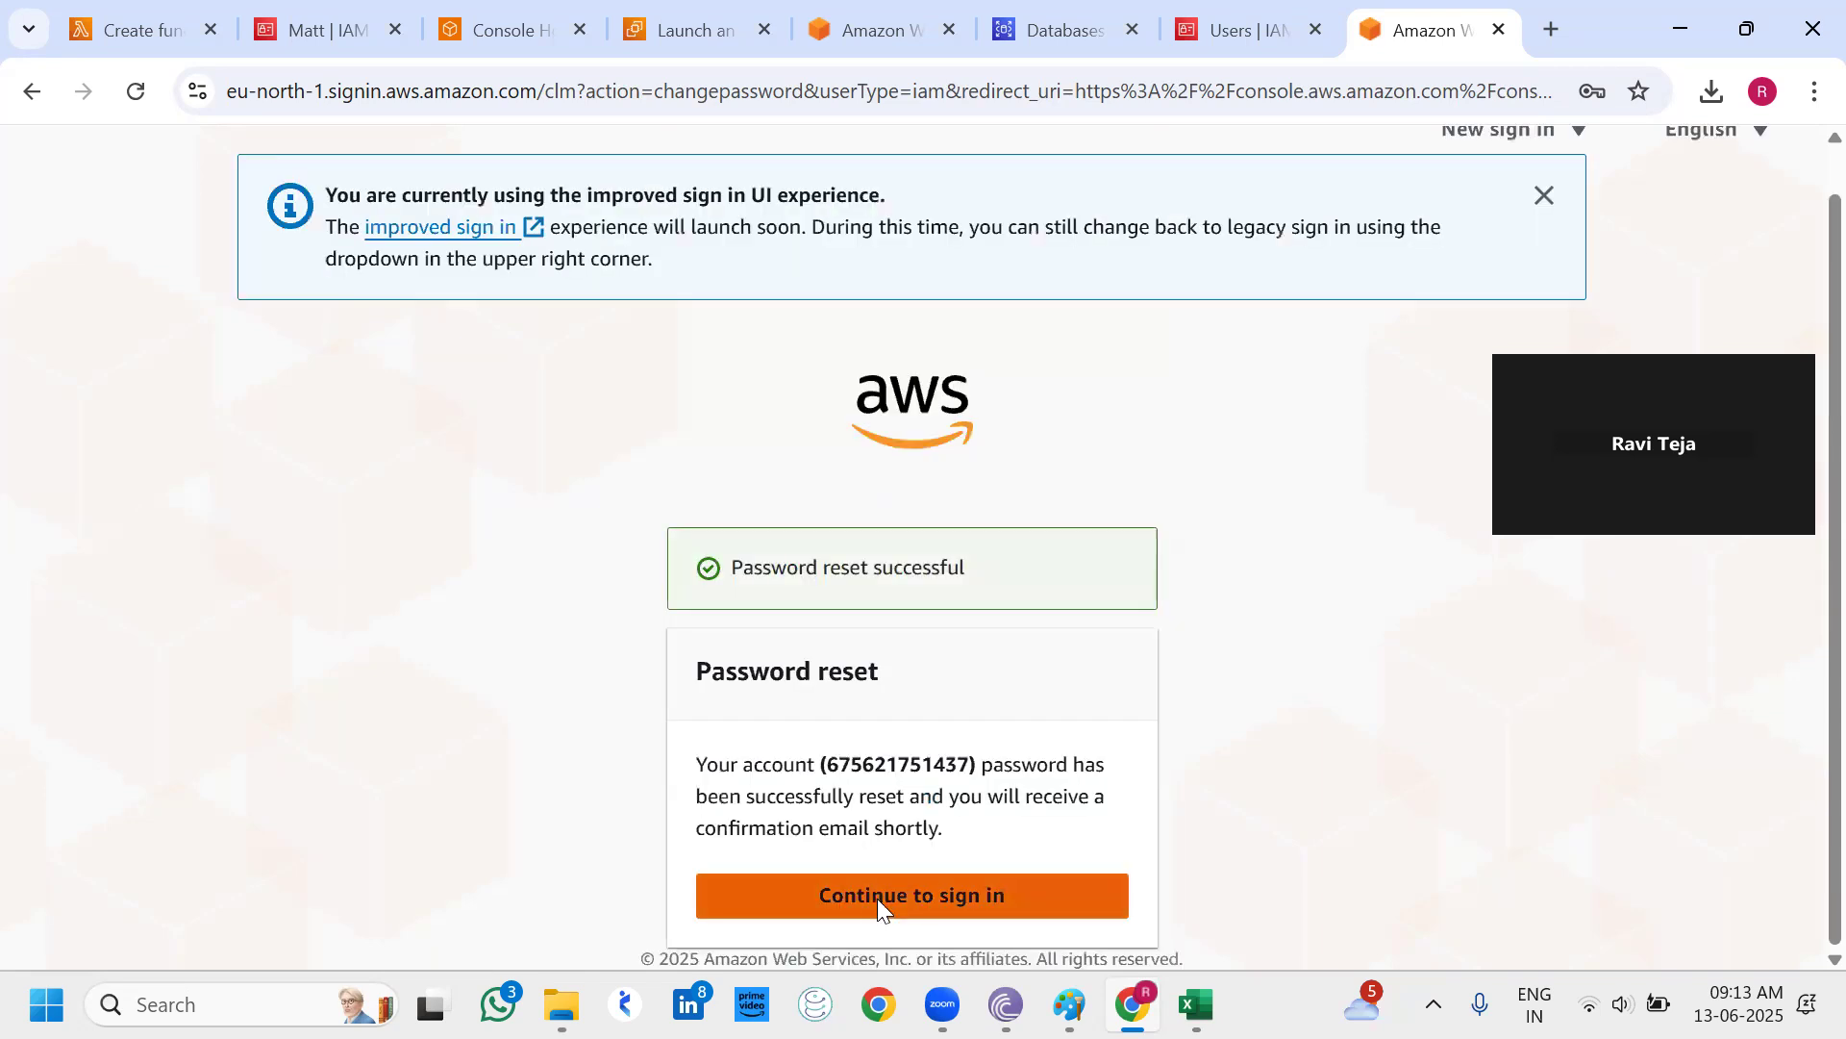
left_click(879, 906)
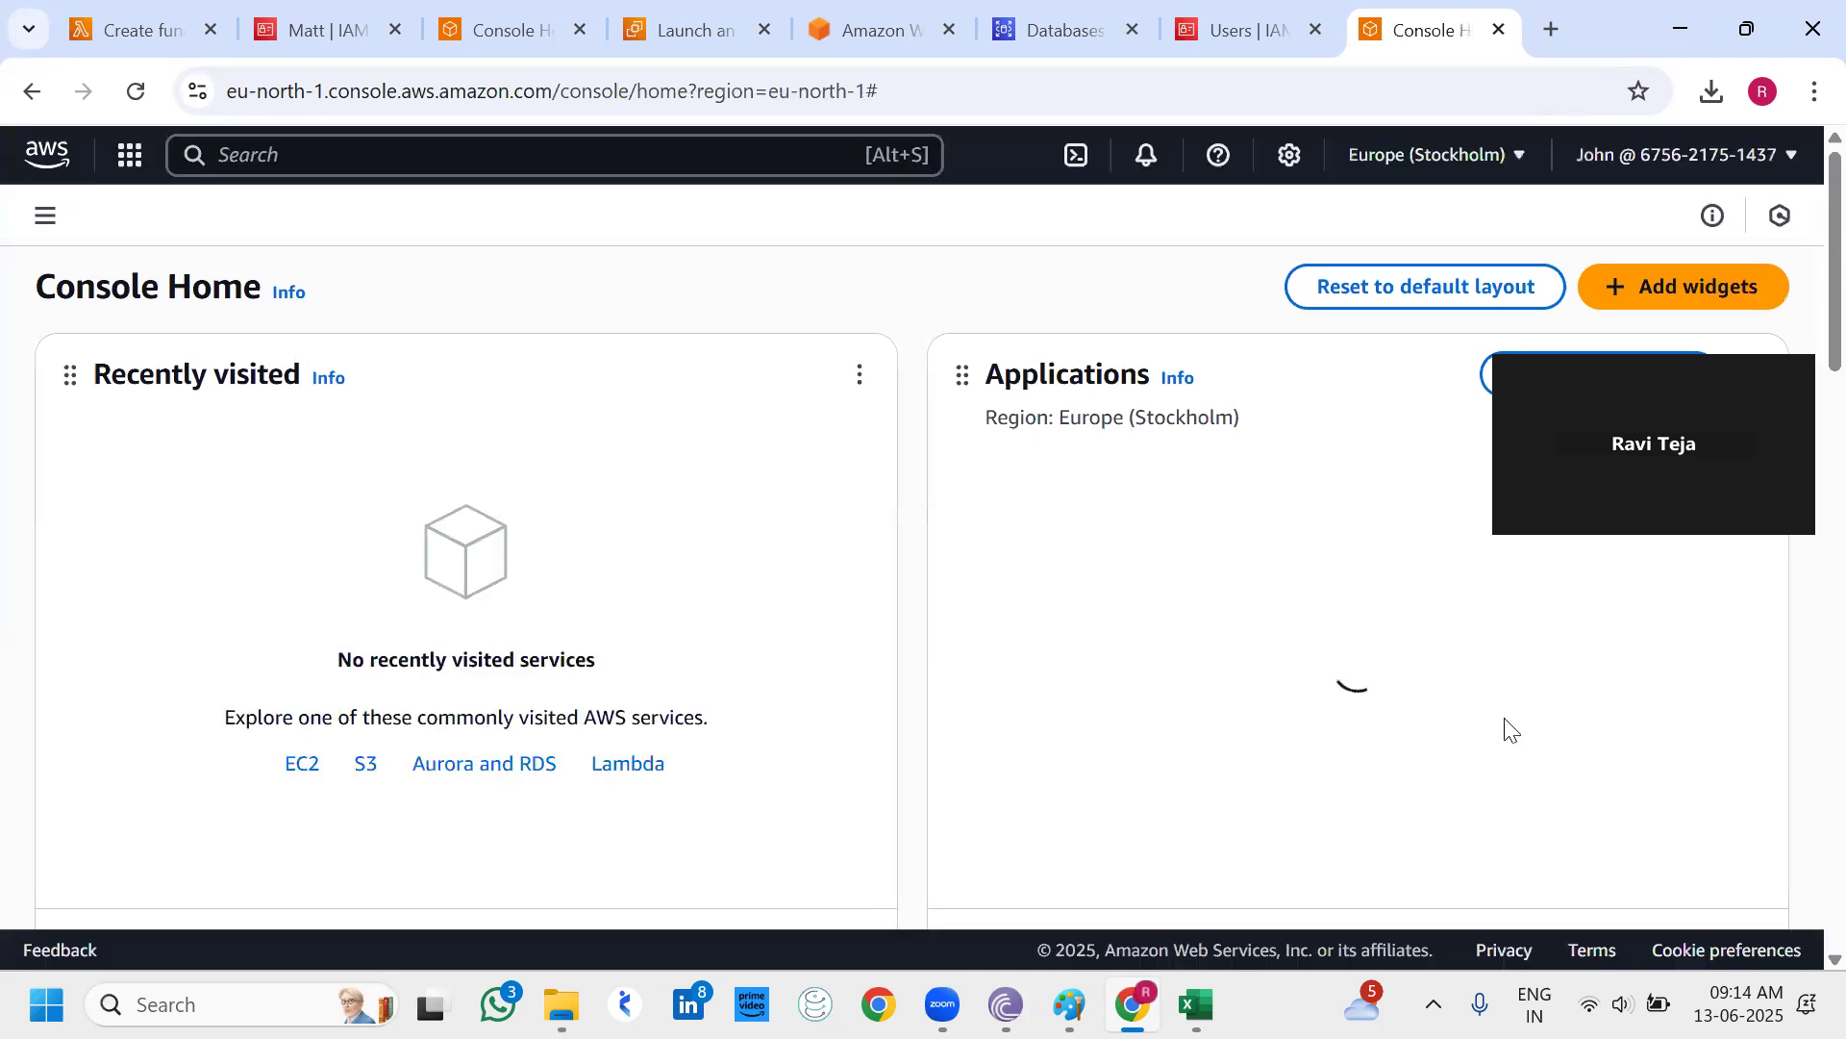
Check the signed-in IAM user's account details and open the EC2 instance launch form.
left_click(1606, 164)
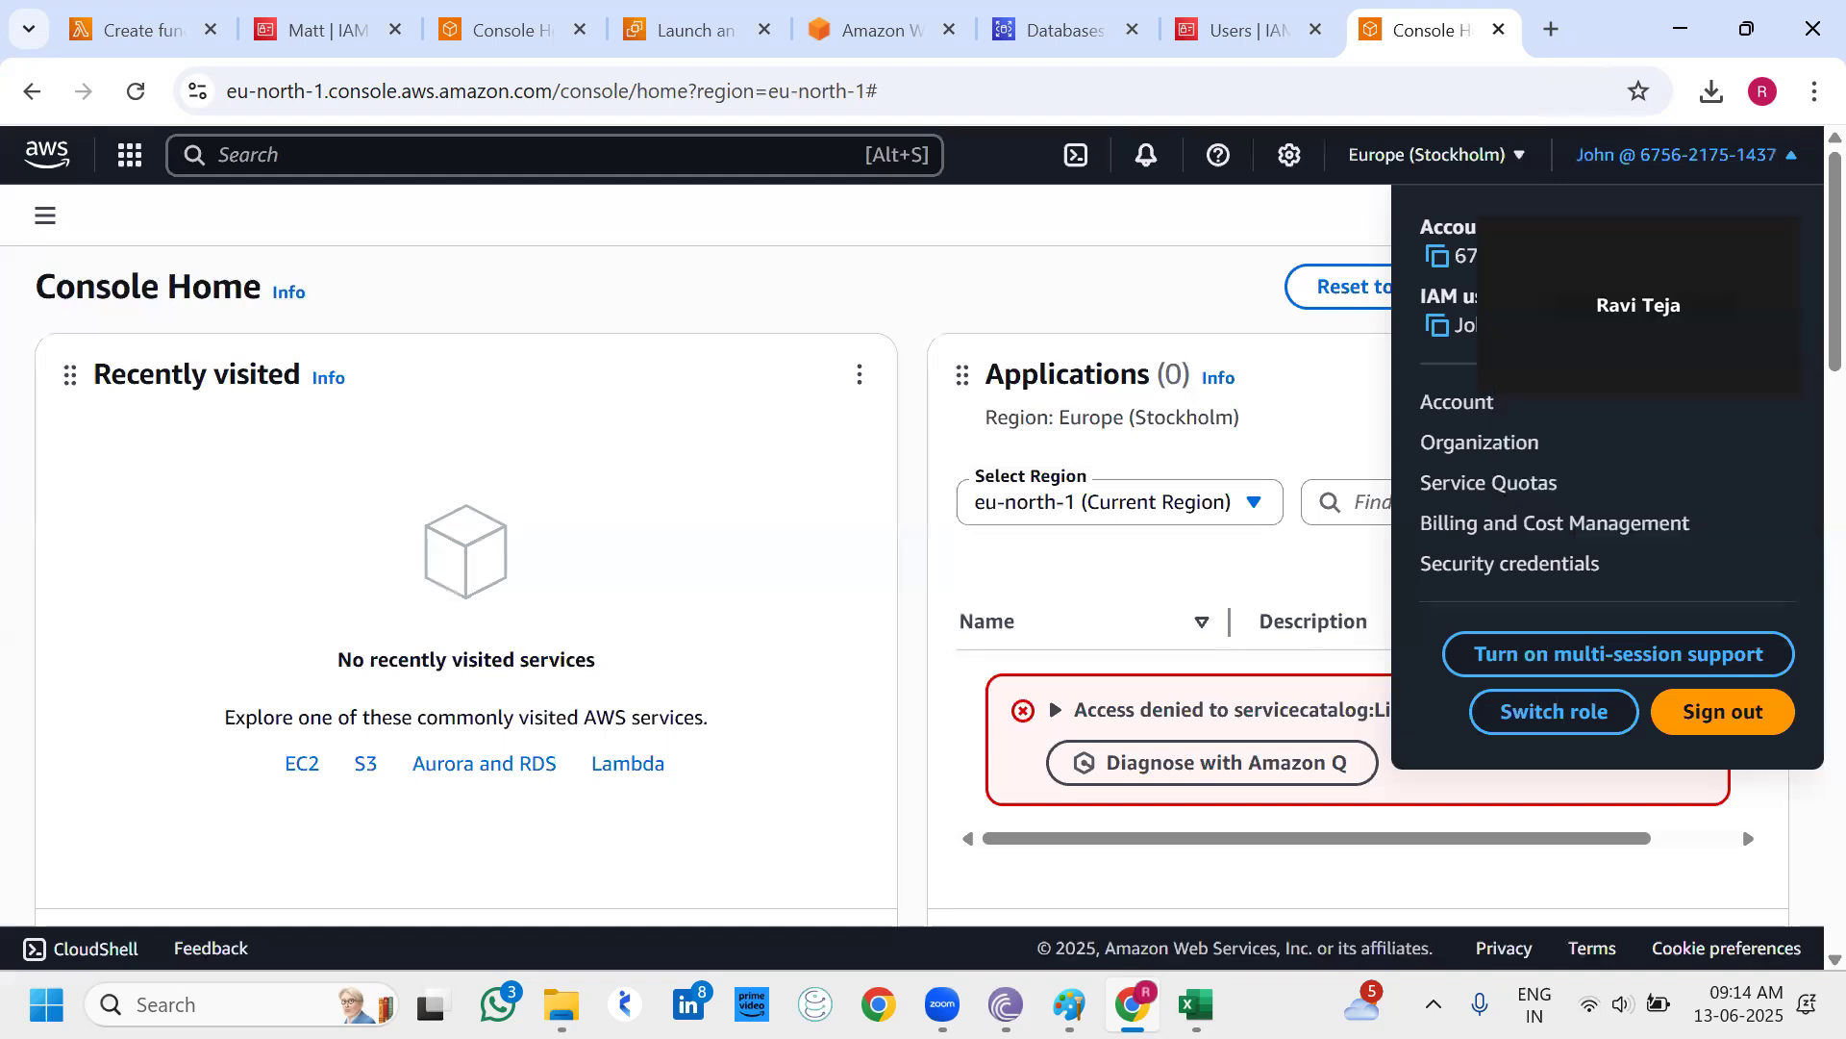
left_click(1279, 577)
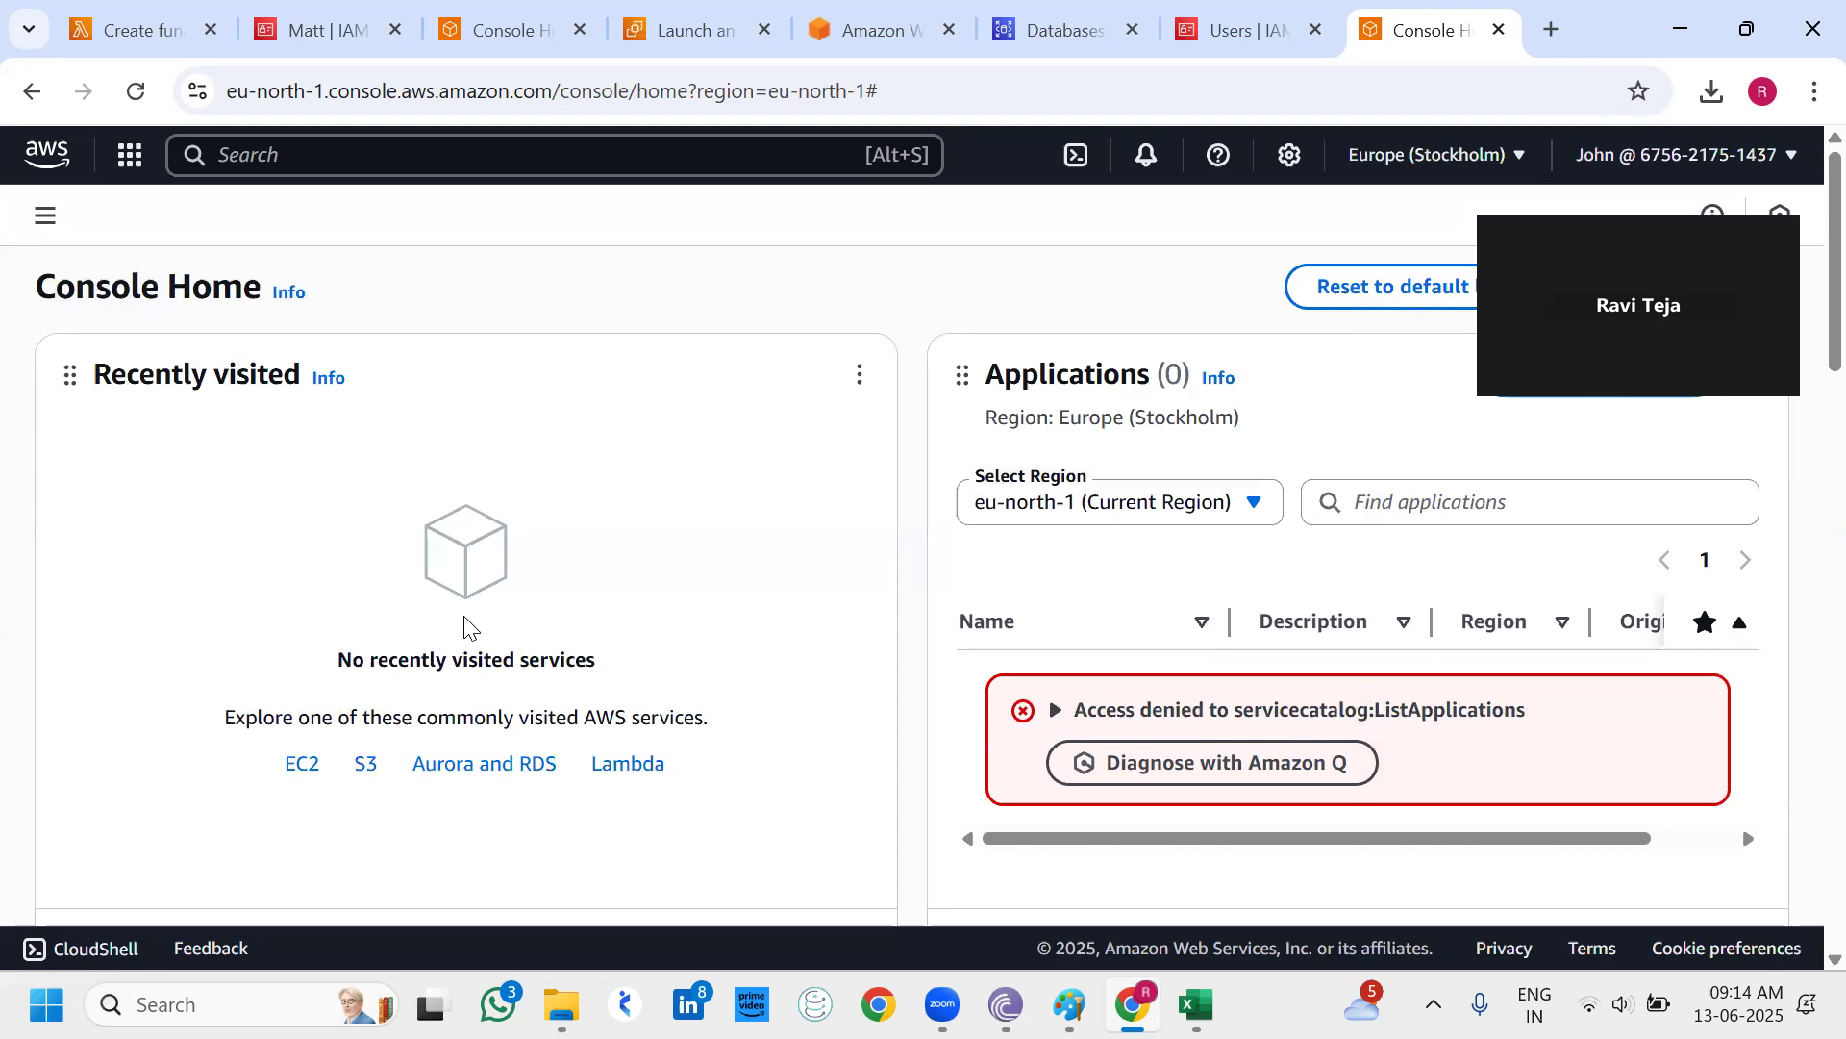
left_click(302, 765)
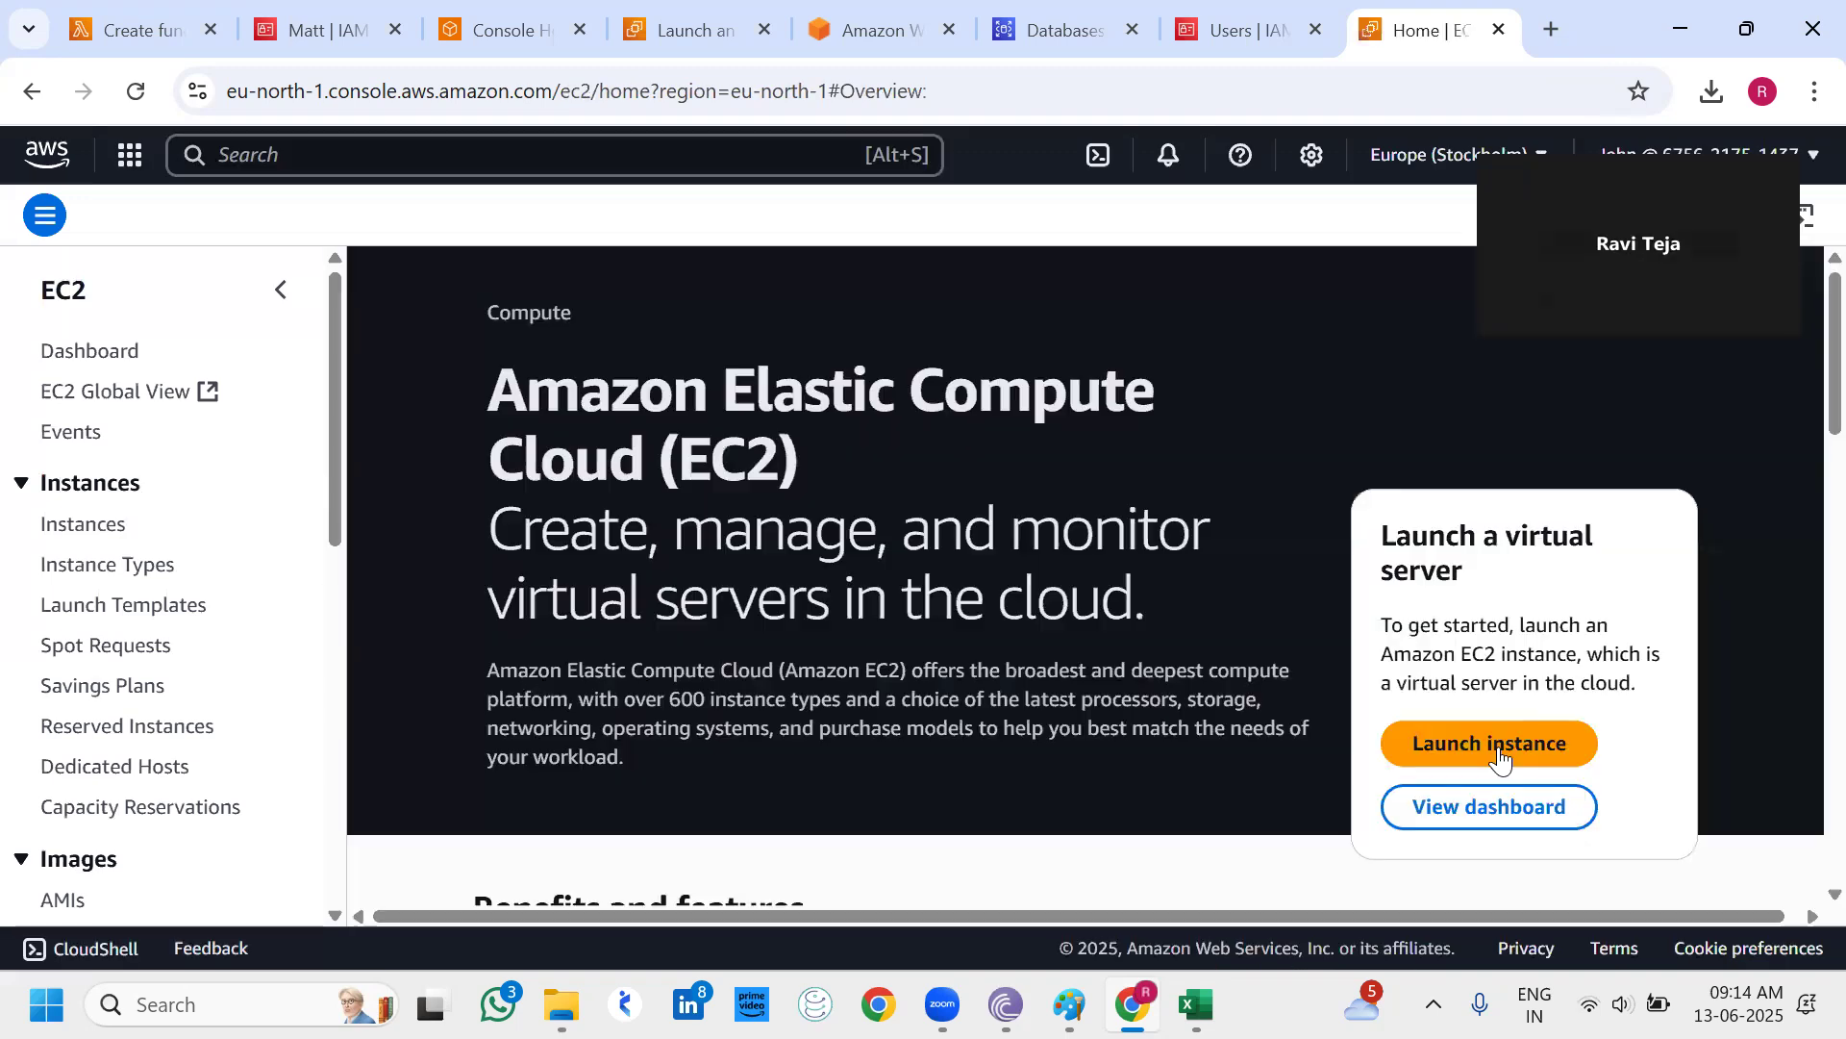
double_click(1500, 758)
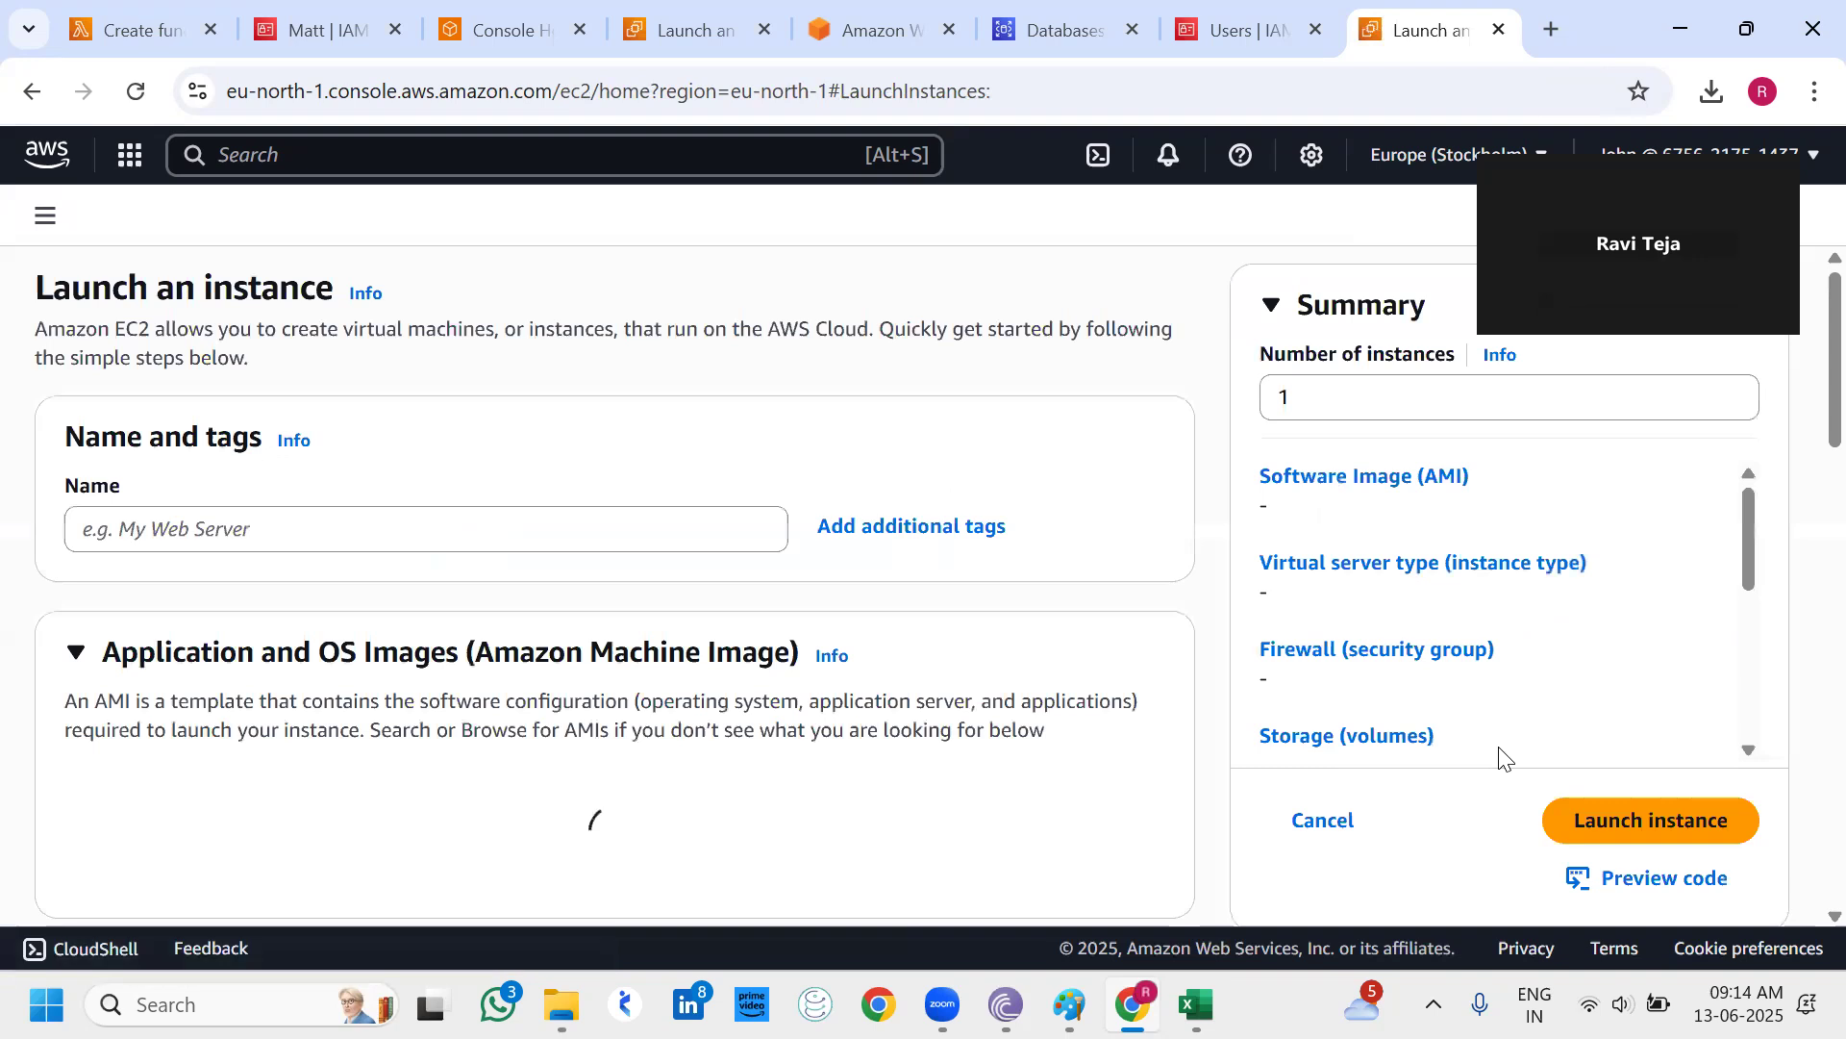
Name the new EC2 instance with the prefix "New-" followed by the IAM user's name.
left_click(742, 545)
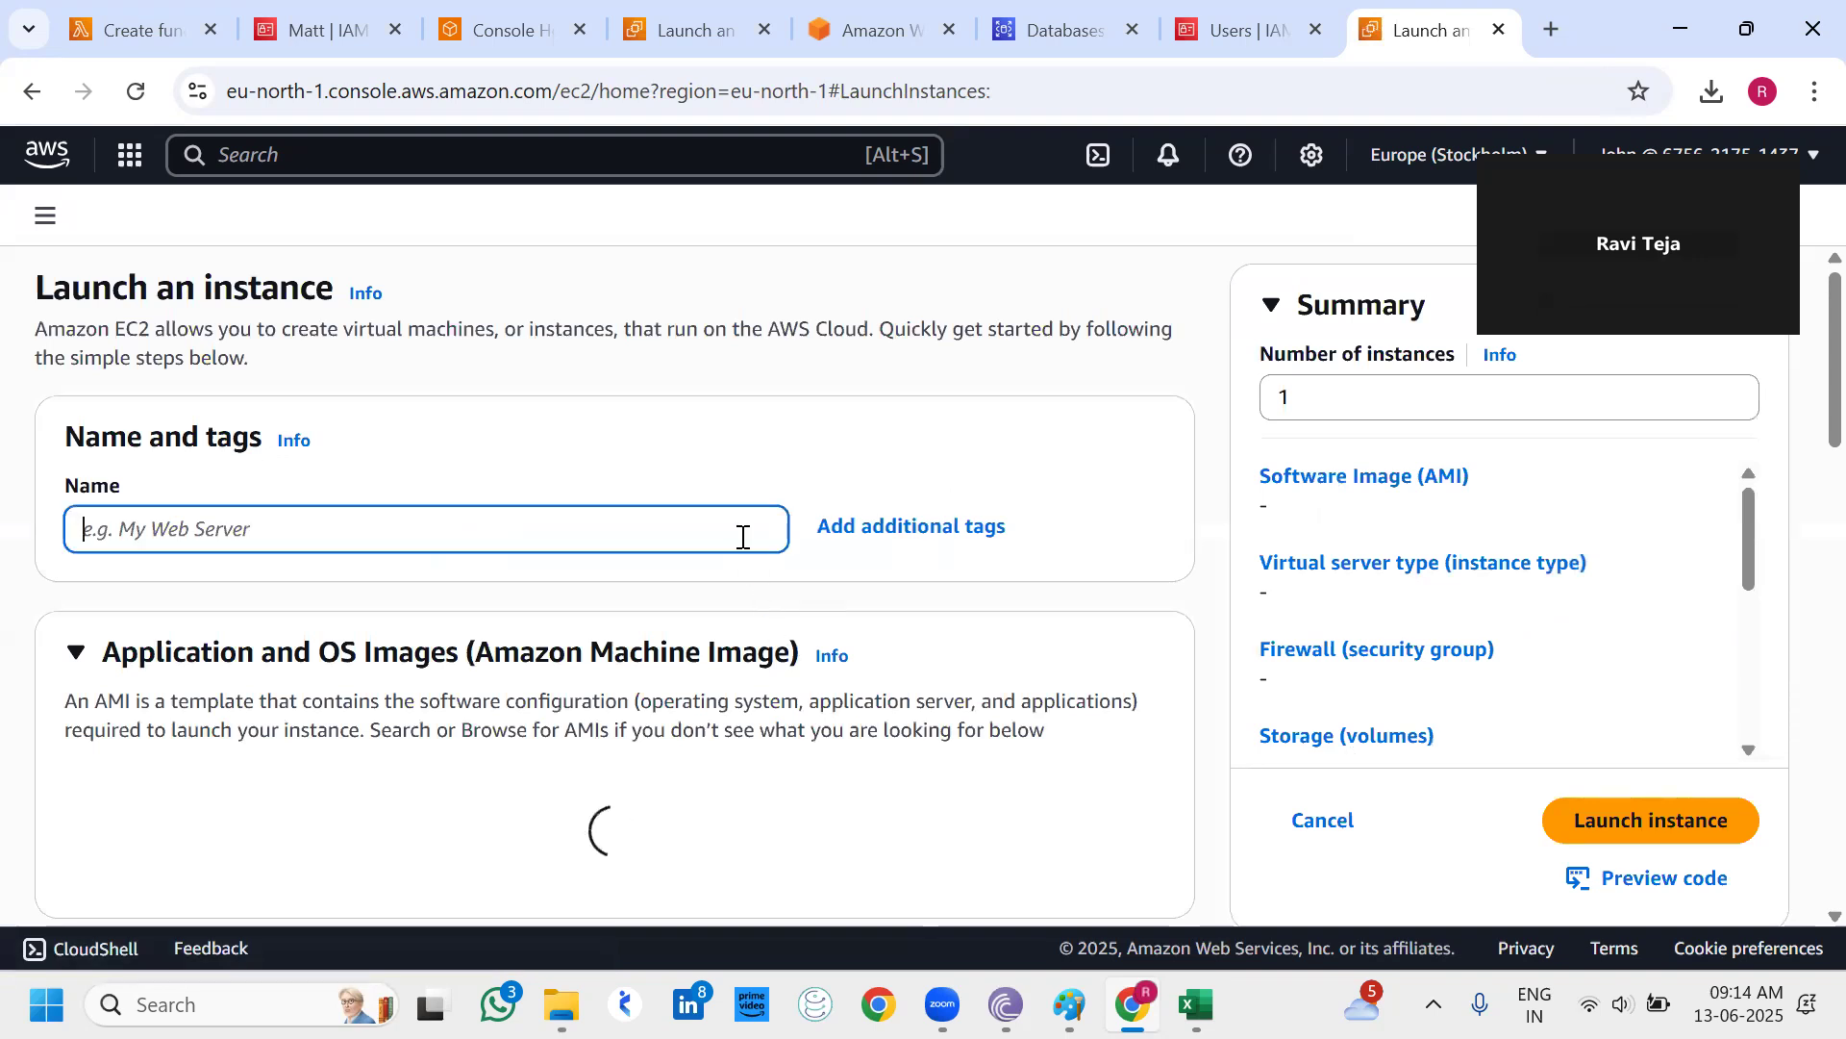
type("New")
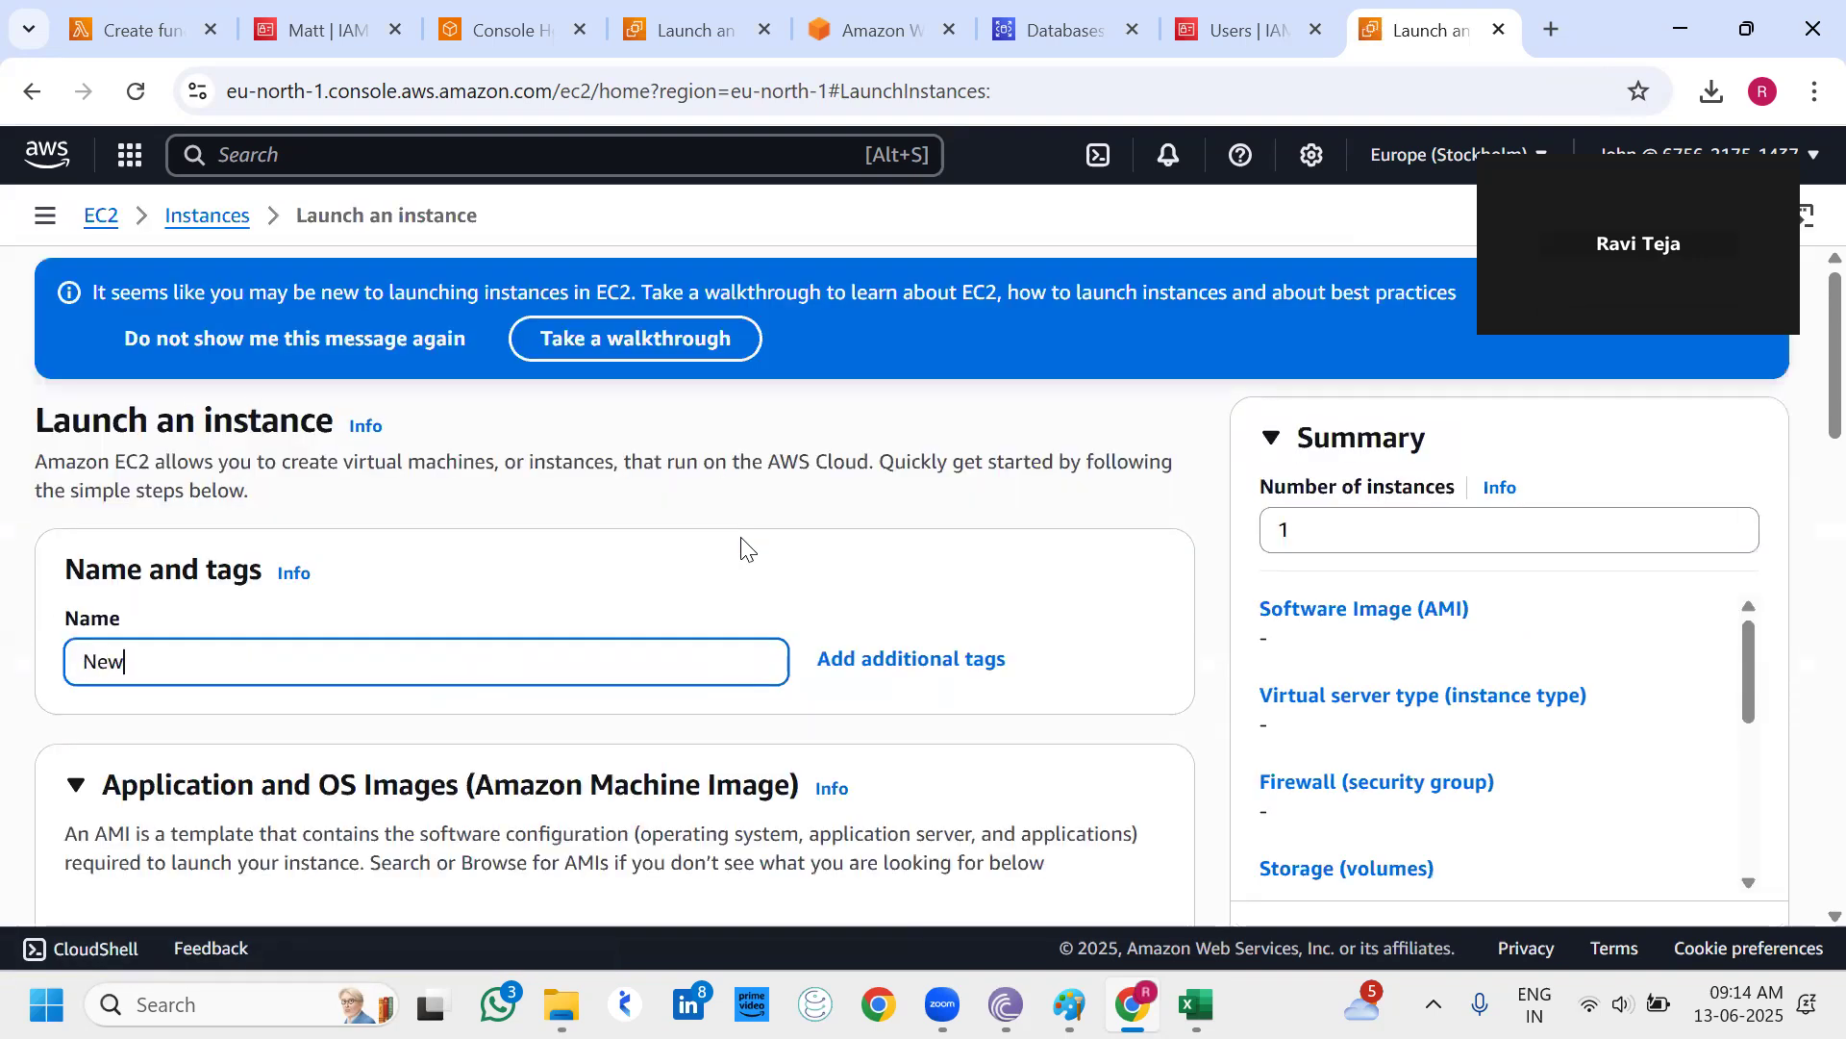
type("-")
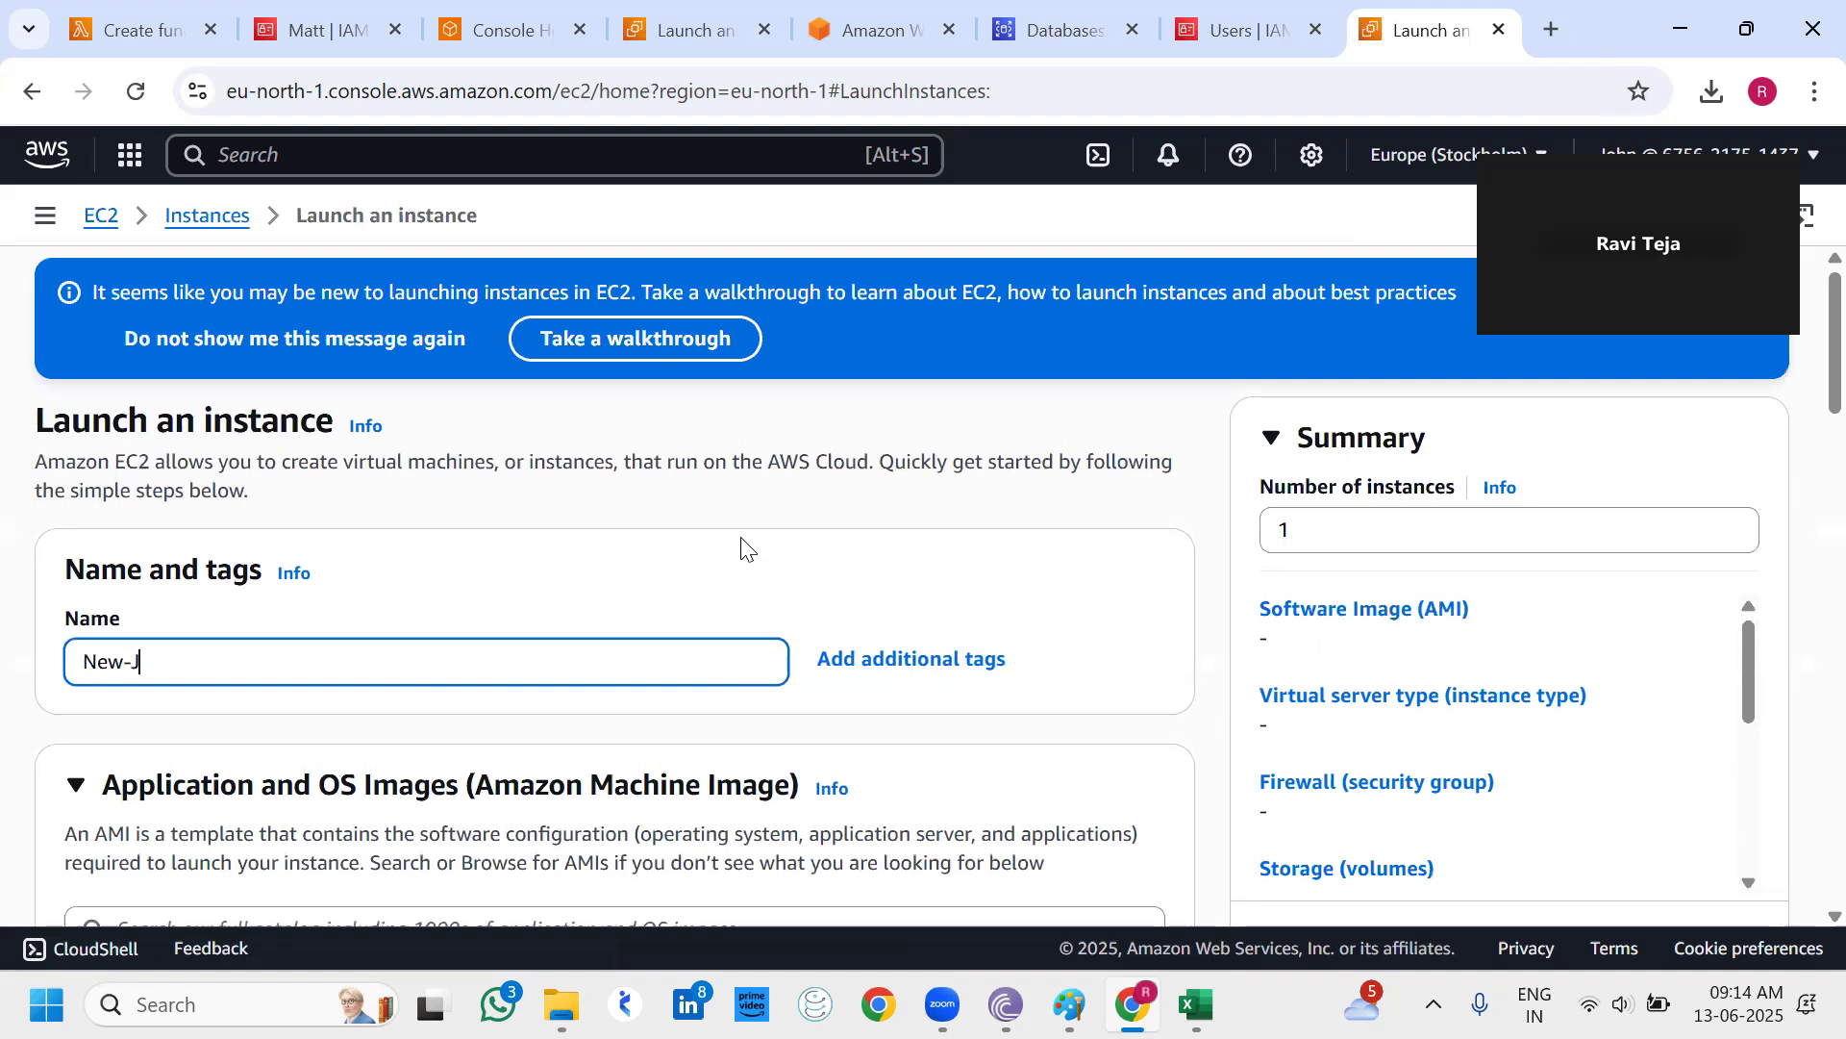
type("John")
Check which existing key pairs are available for the new instance's login.
scroll(742, 545, "down", 5)
scroll(742, 544, "down", 4)
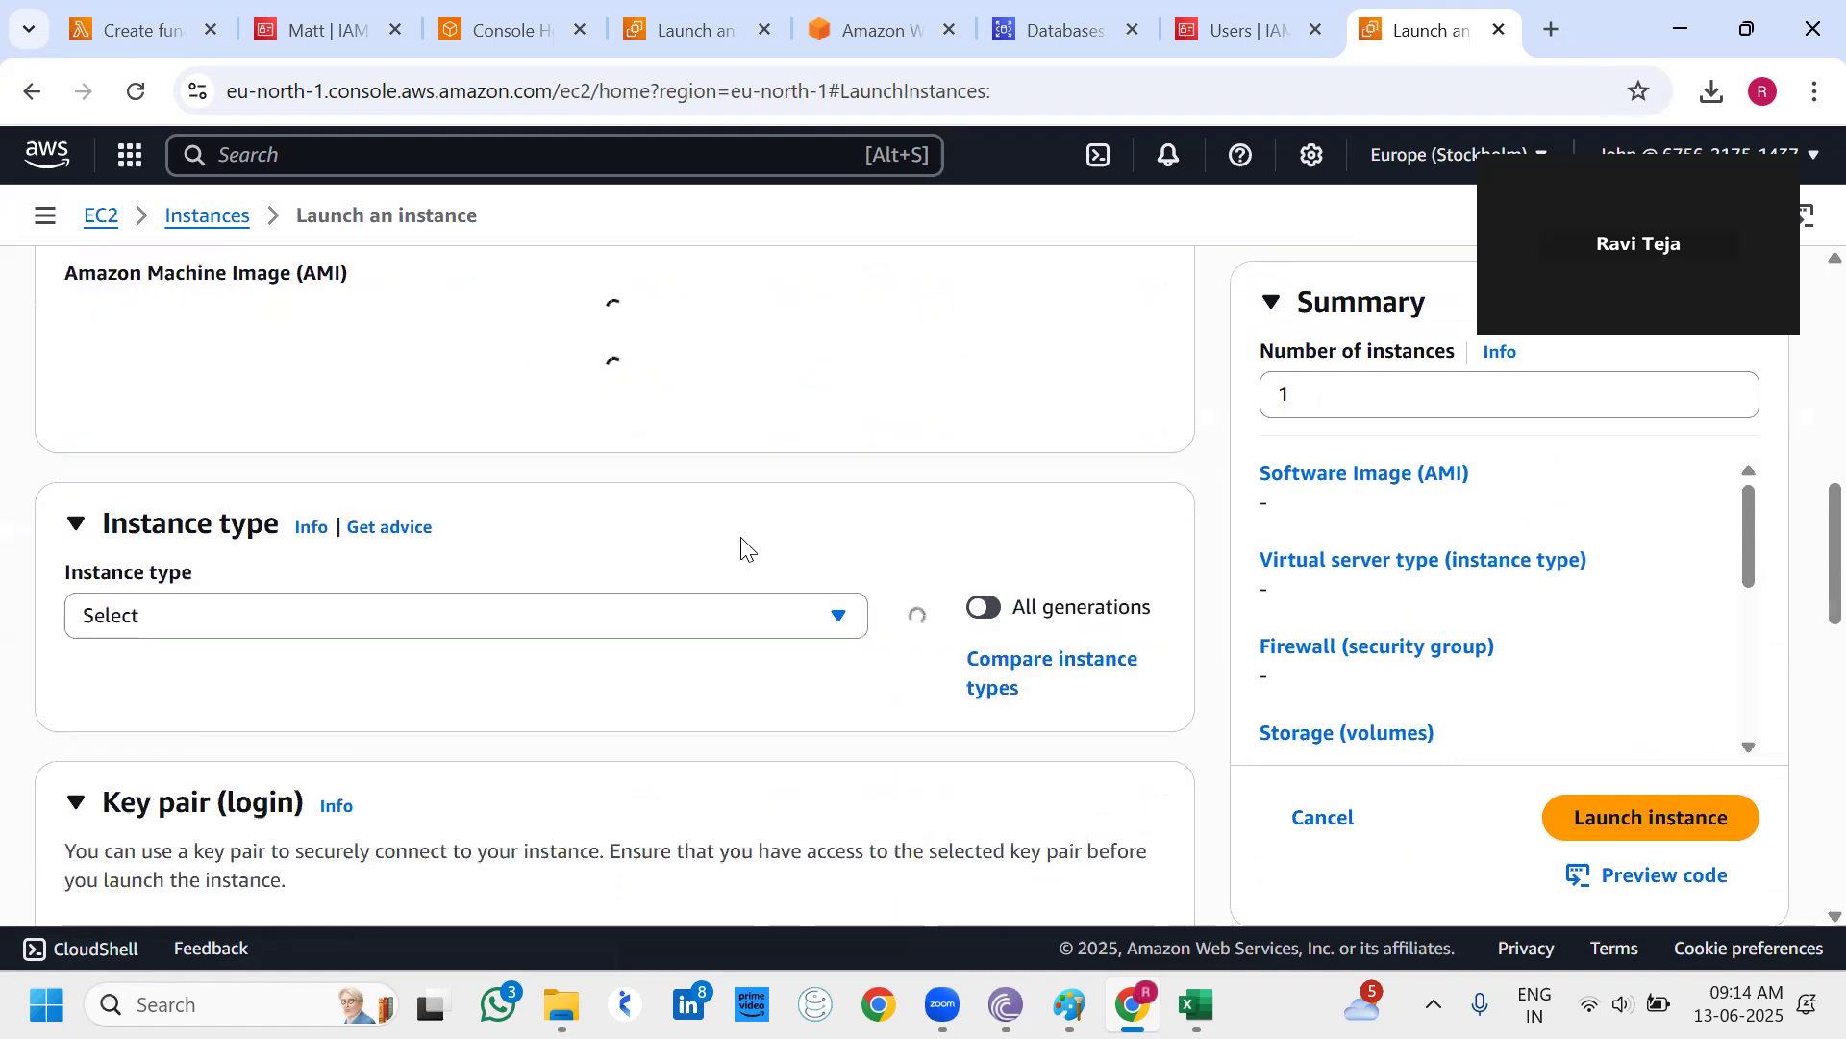
left_click(690, 543)
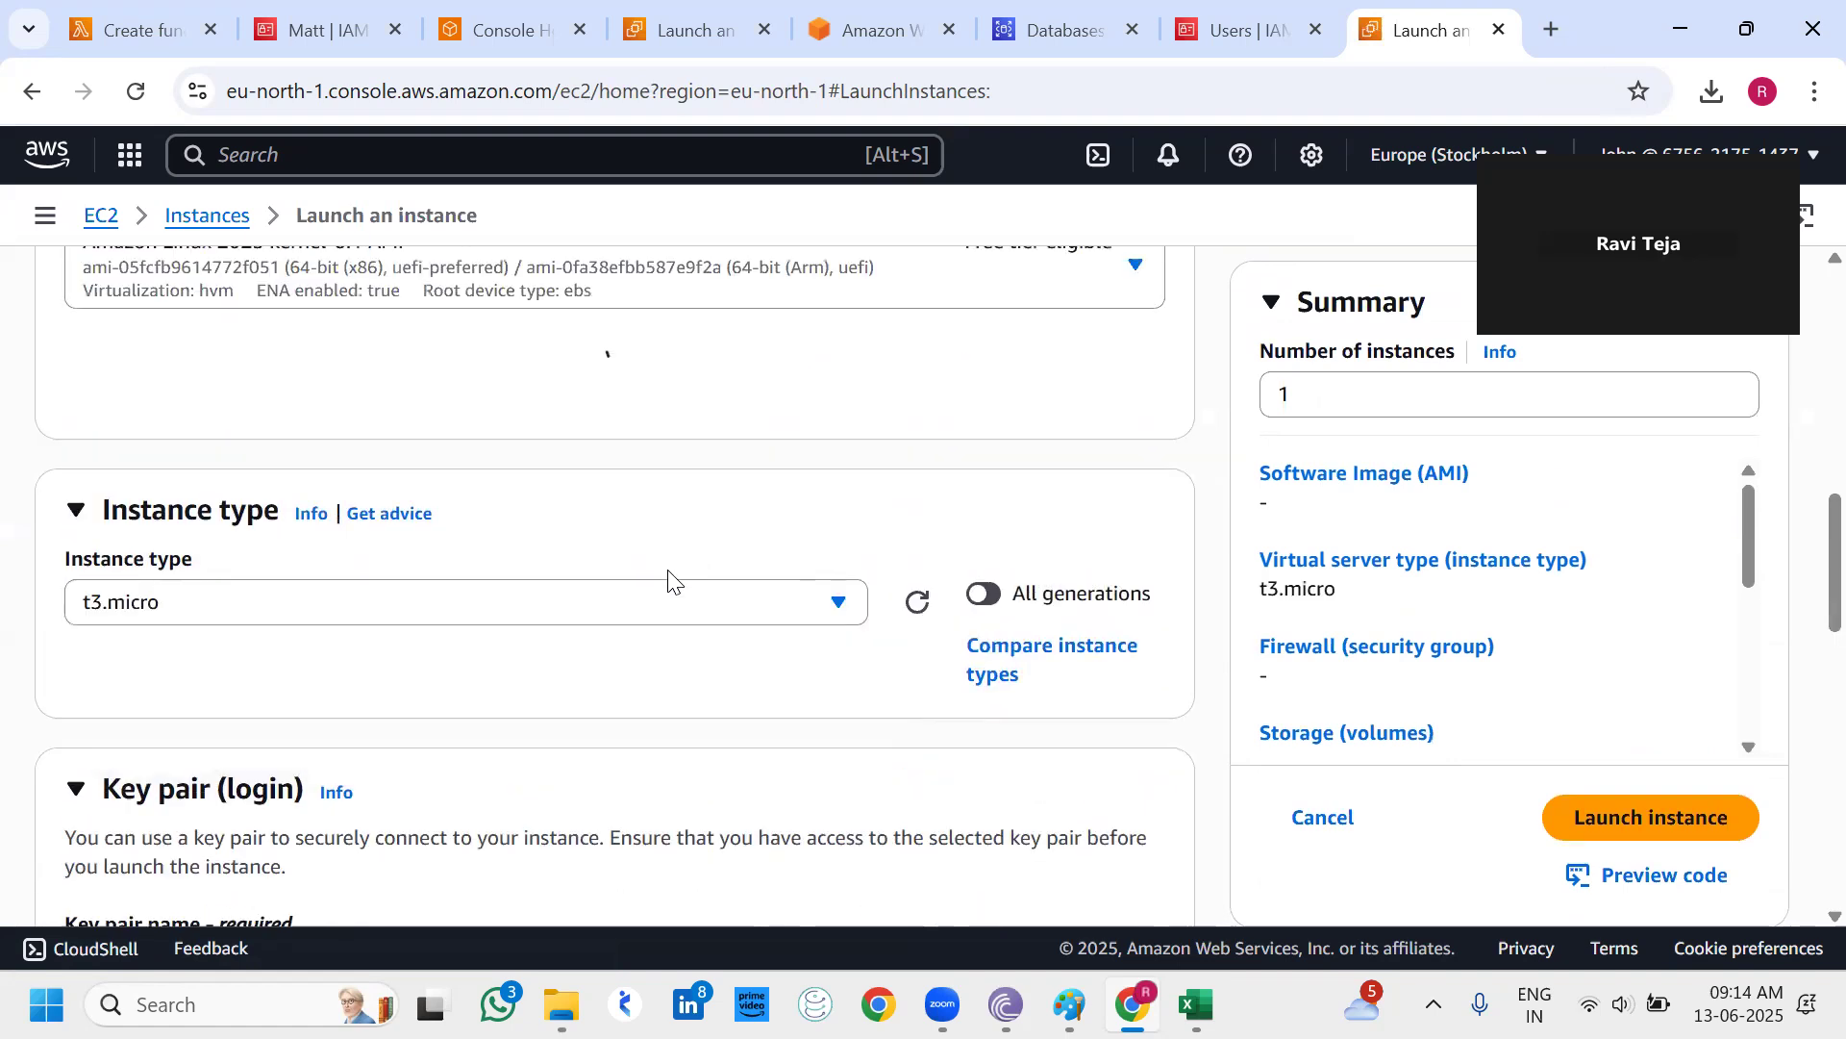
scroll(650, 681, "down", 3)
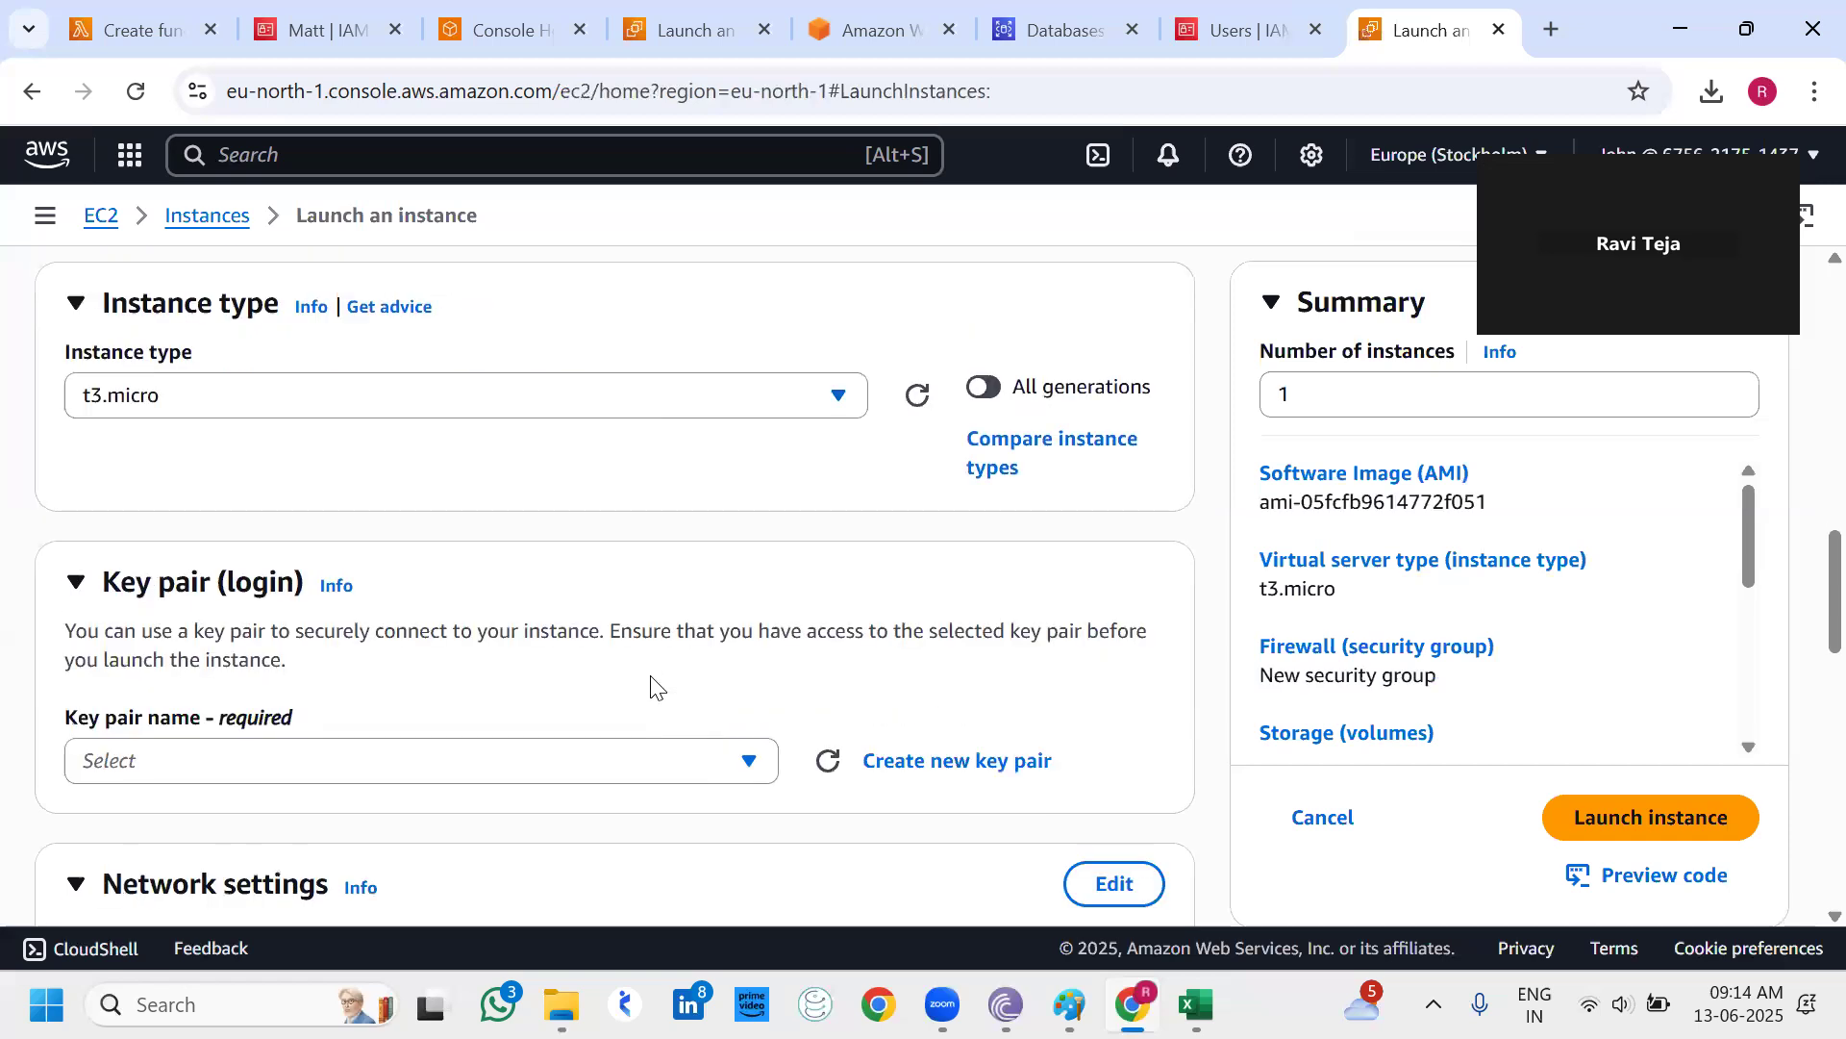
scroll(648, 687, "down", 3)
left_click(678, 552)
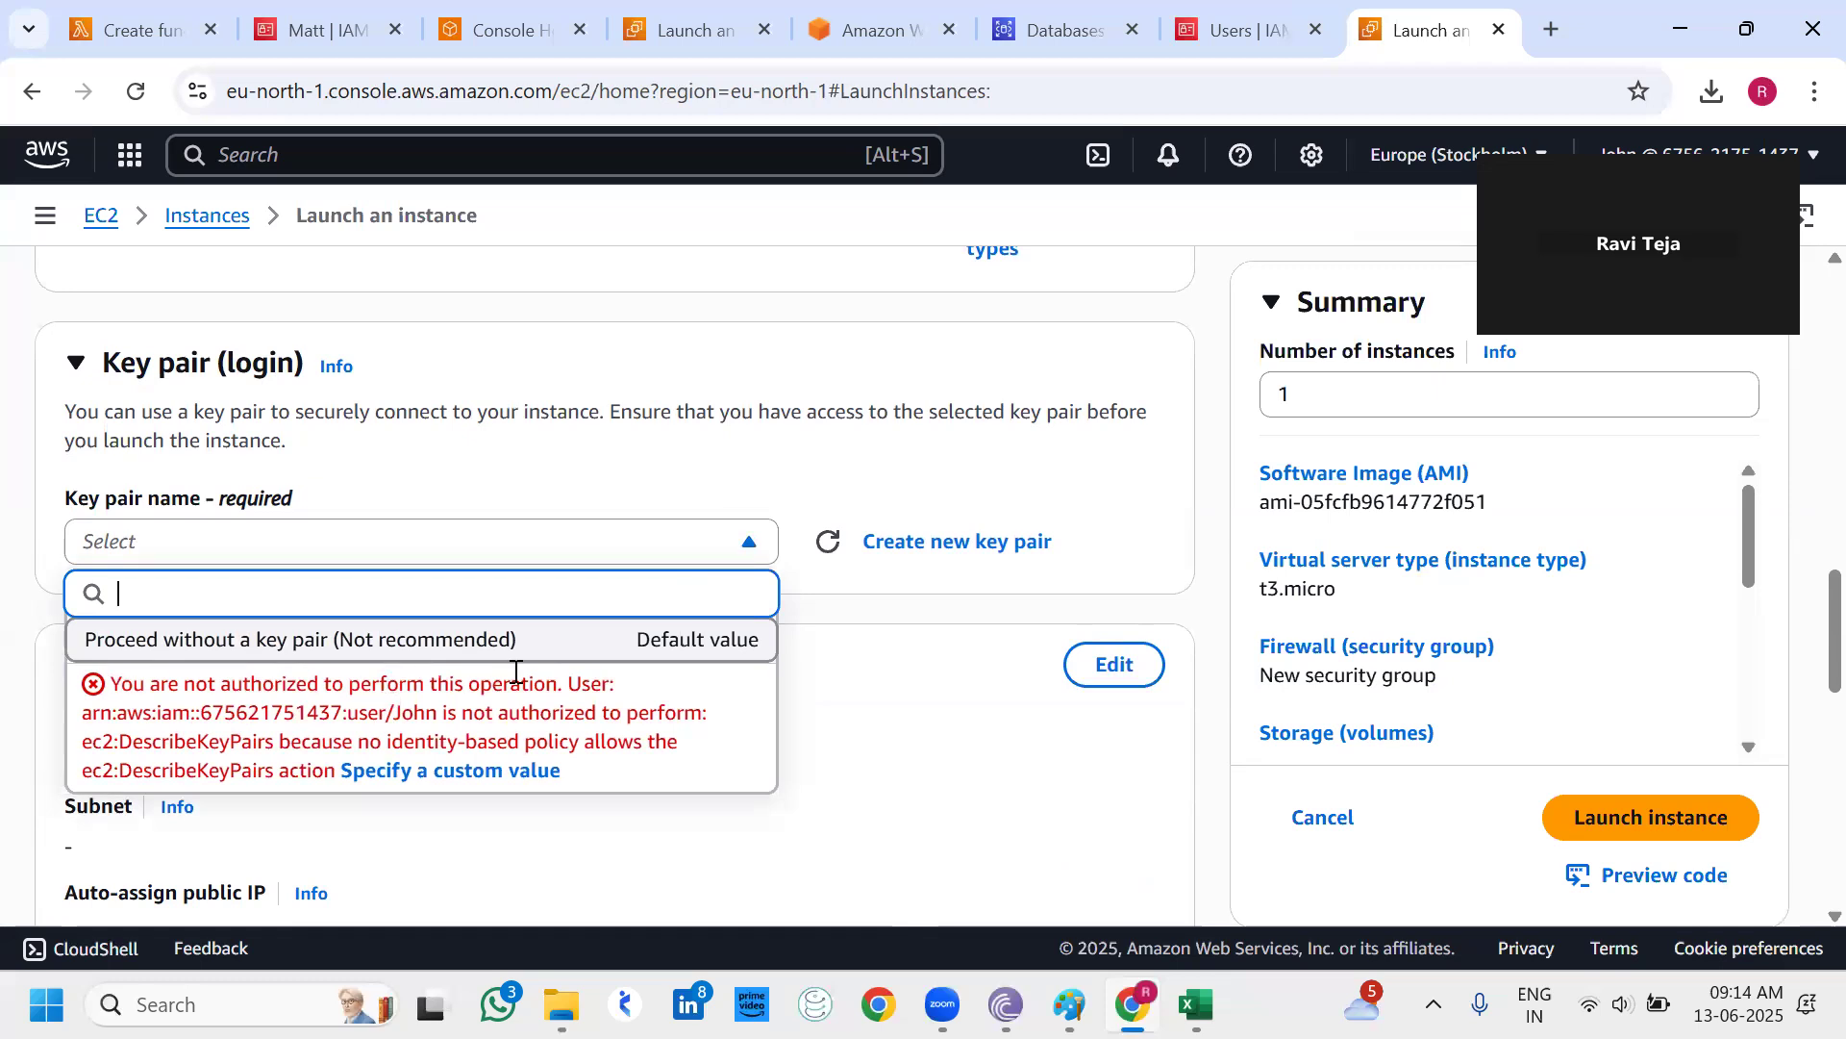
left_click(937, 703)
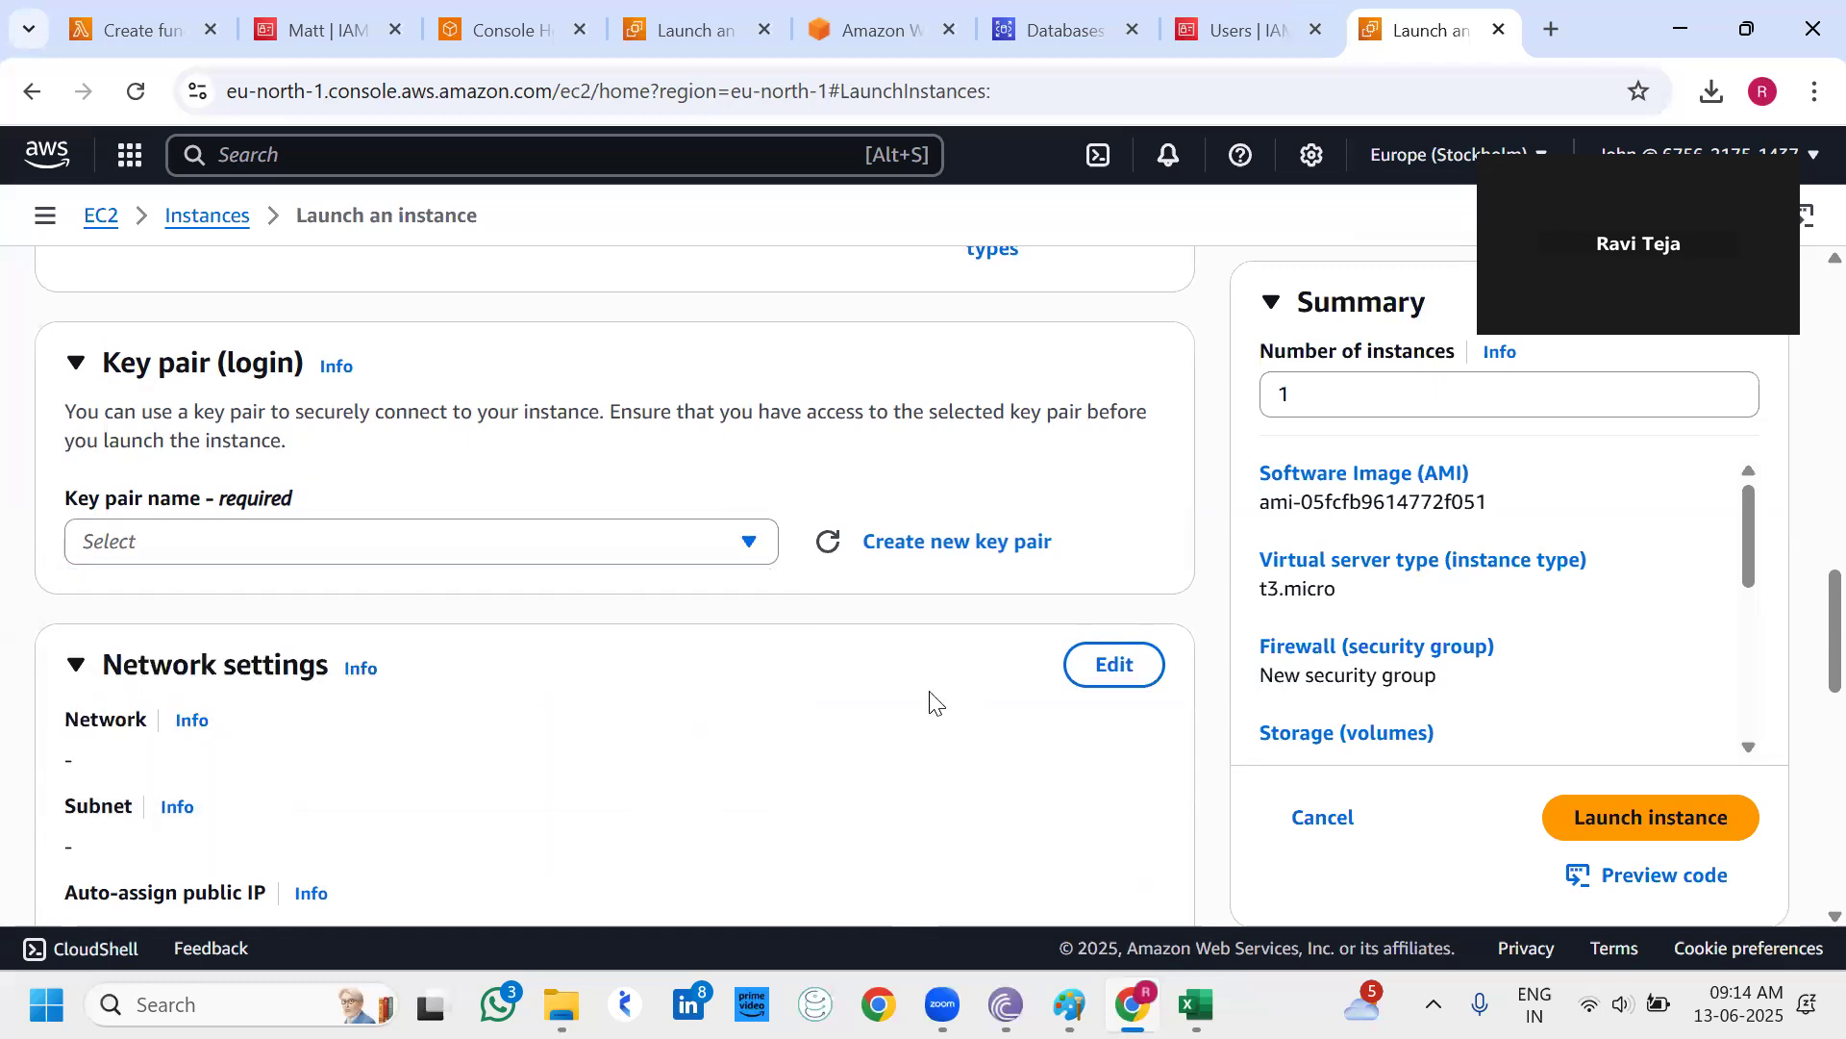
Try to create an RSA key pair named kdfnnn in .pem format for the instance.
left_click(961, 544)
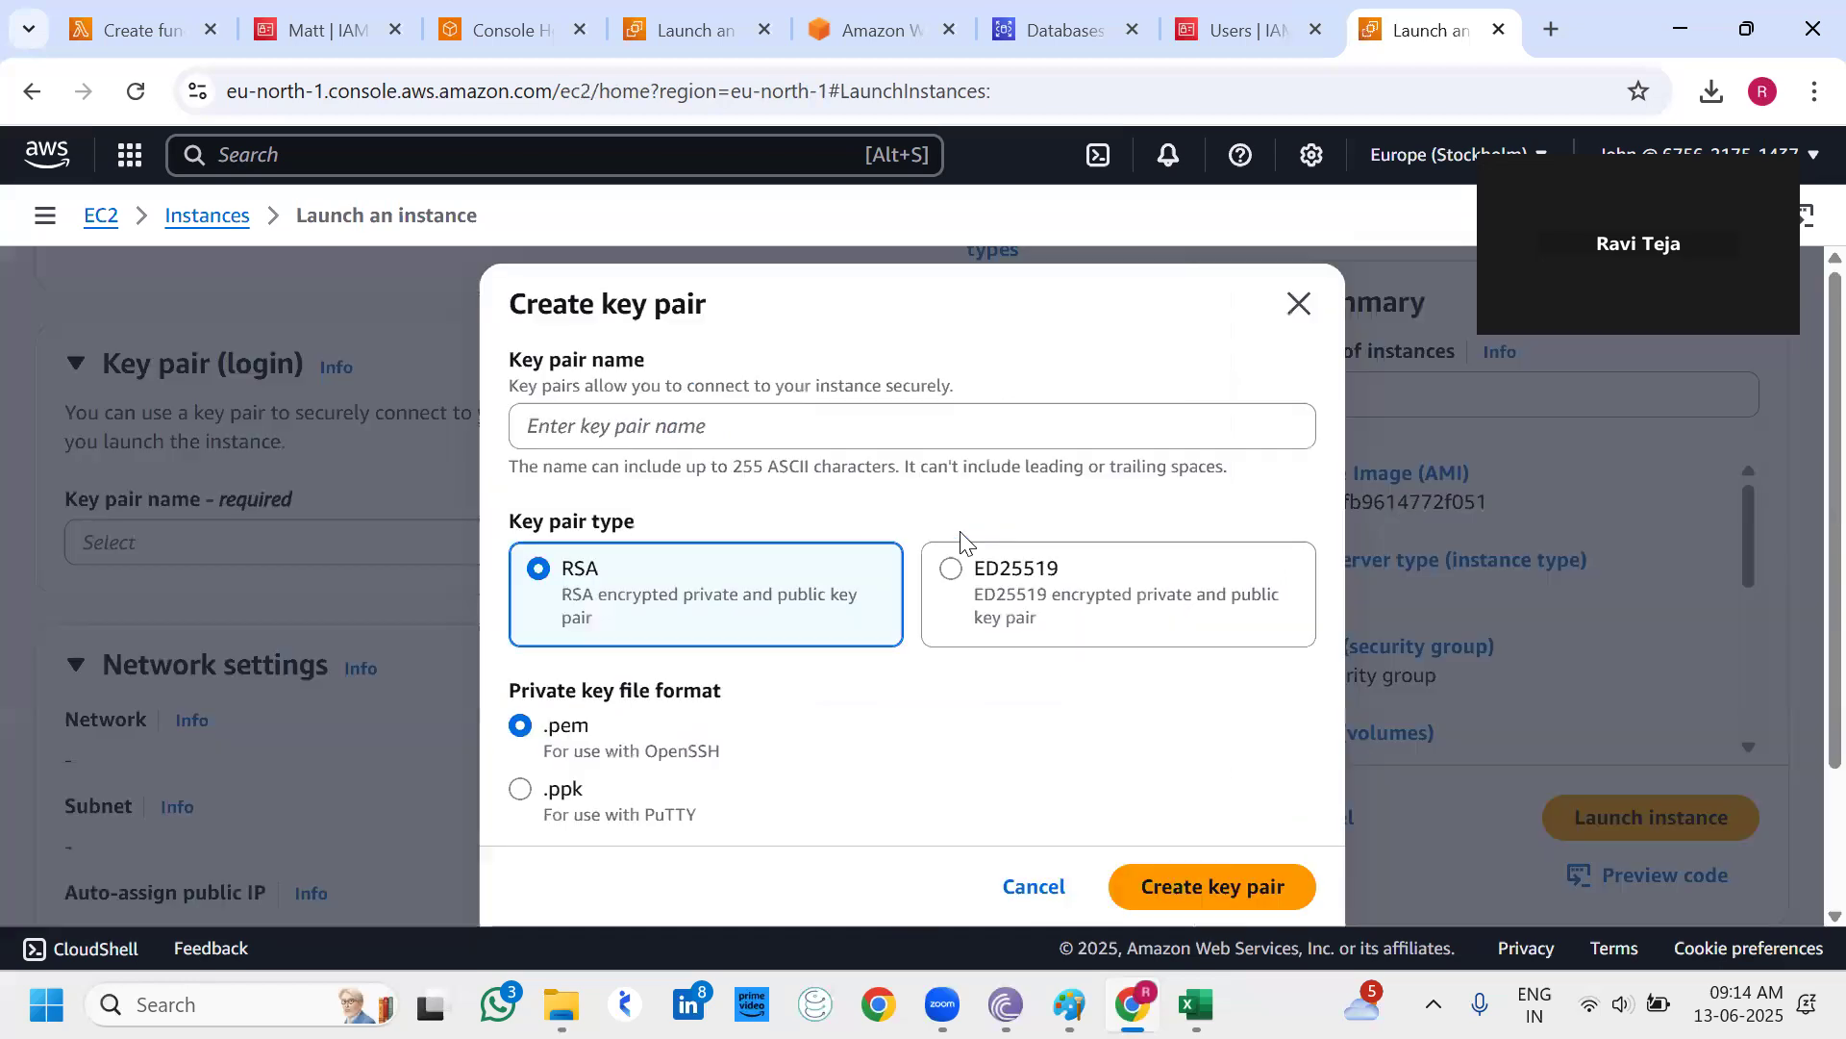
left_click(921, 415)
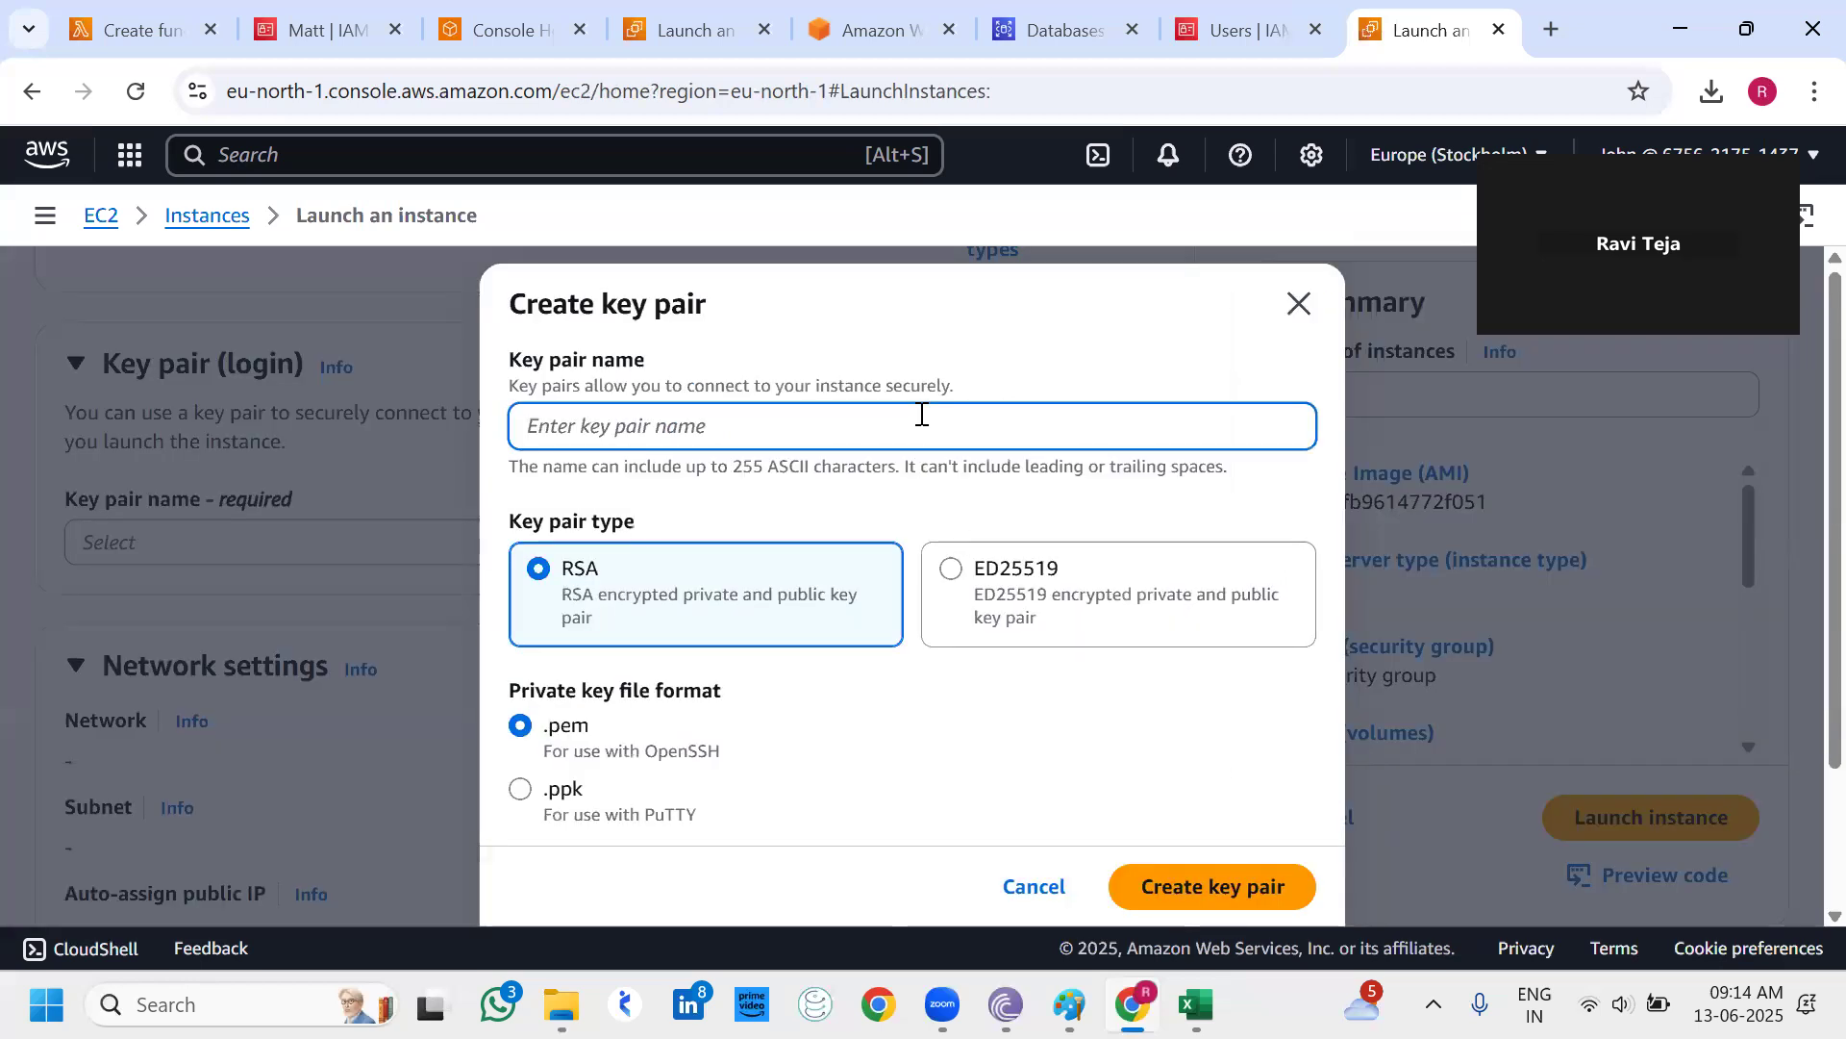
type("kdfnnn")
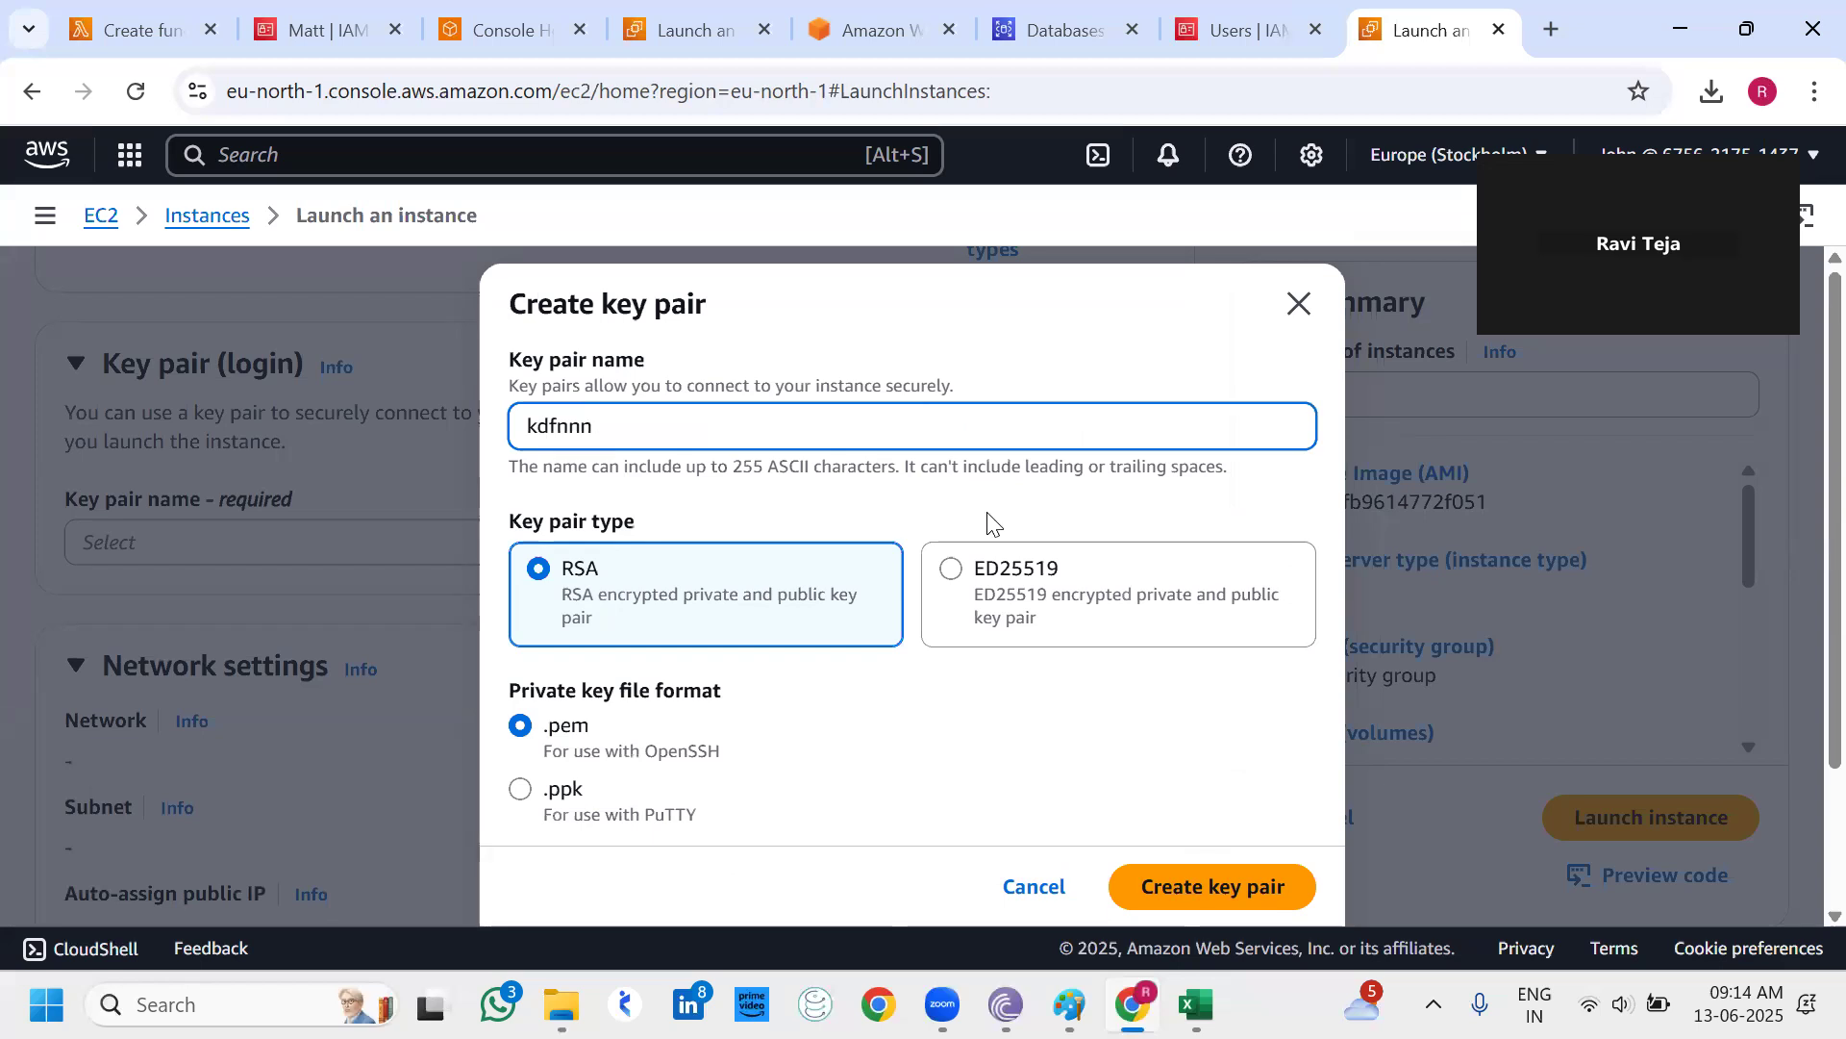
left_click(1208, 883)
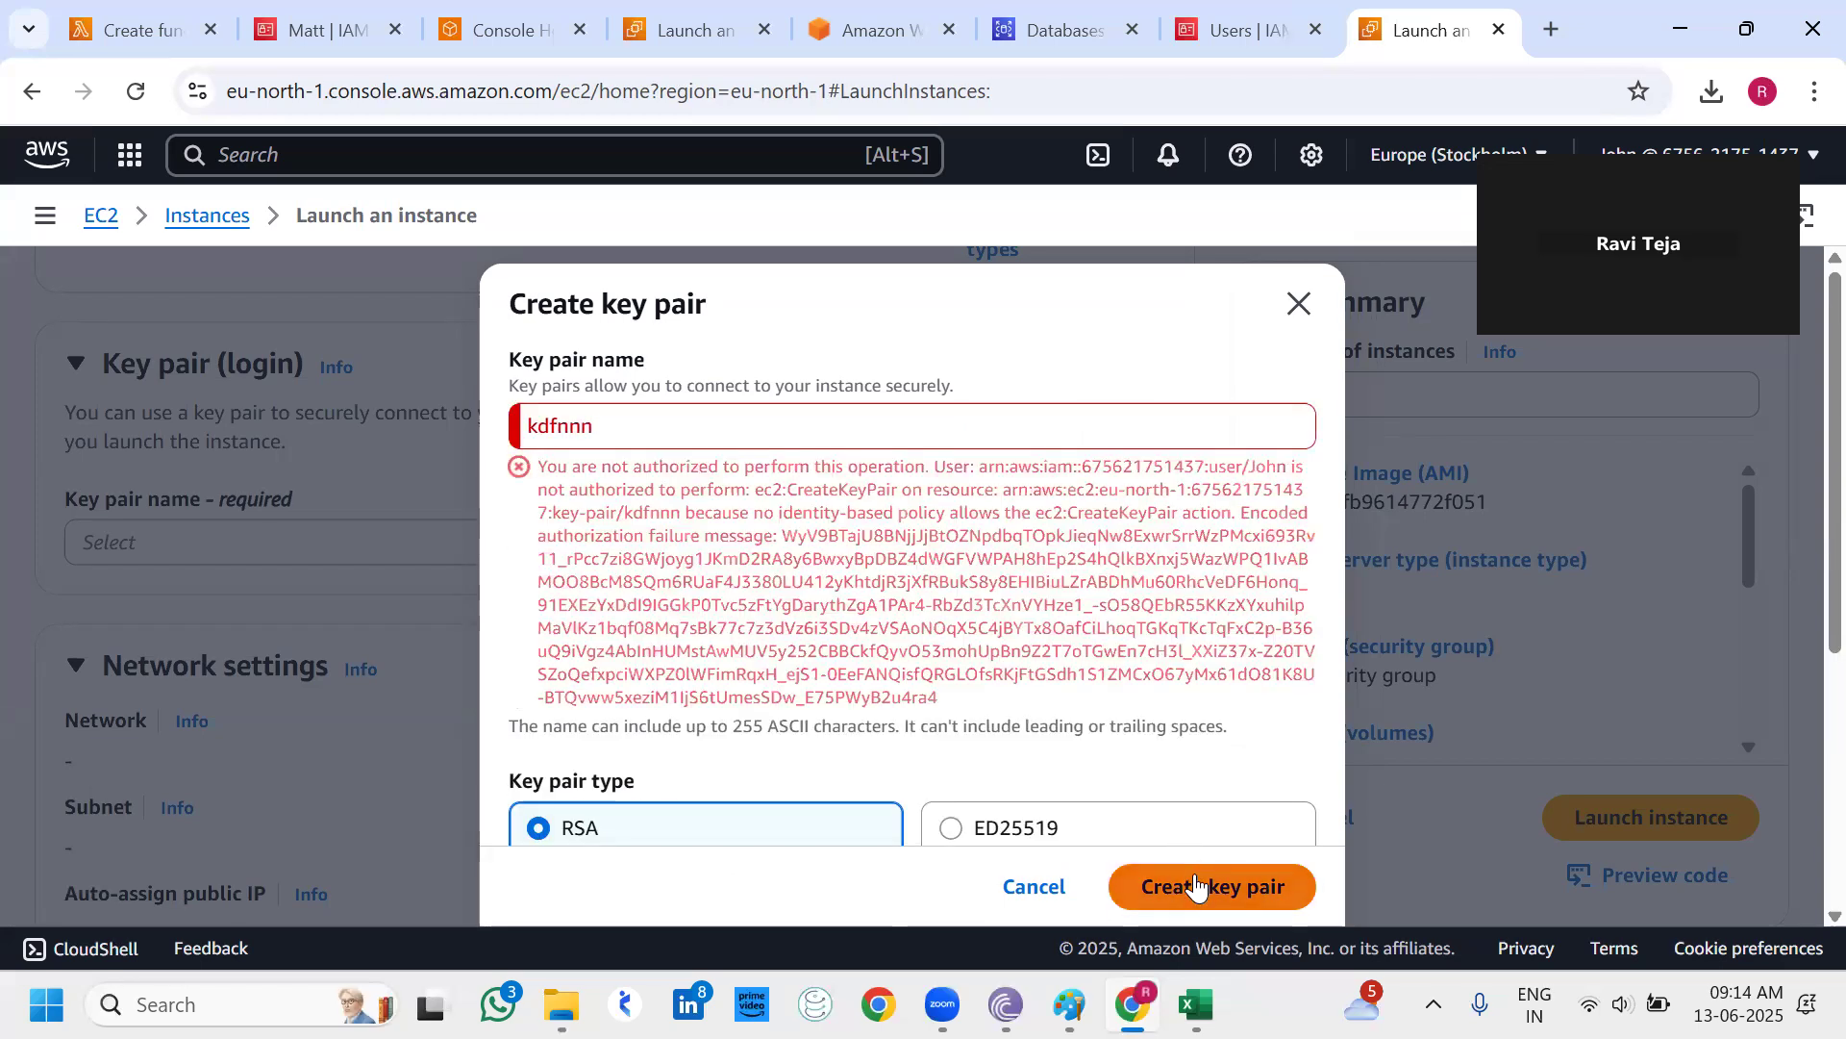
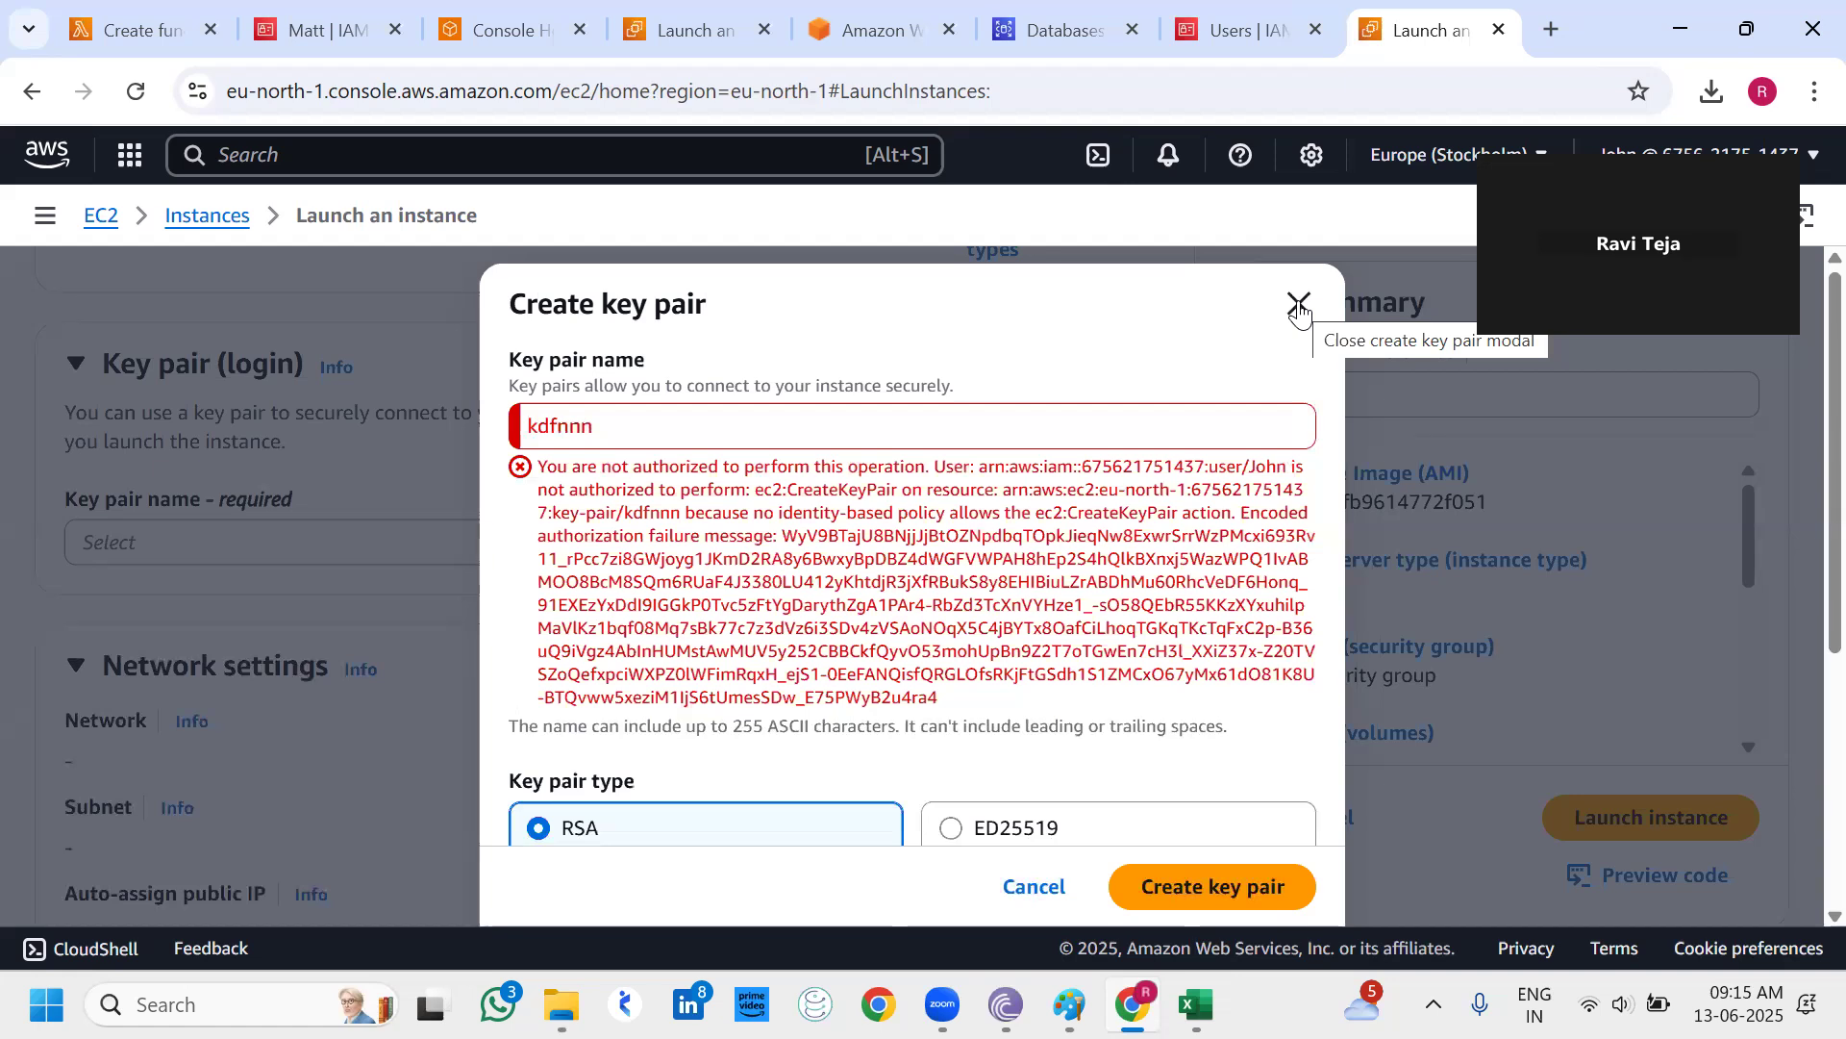
left_click(1298, 306)
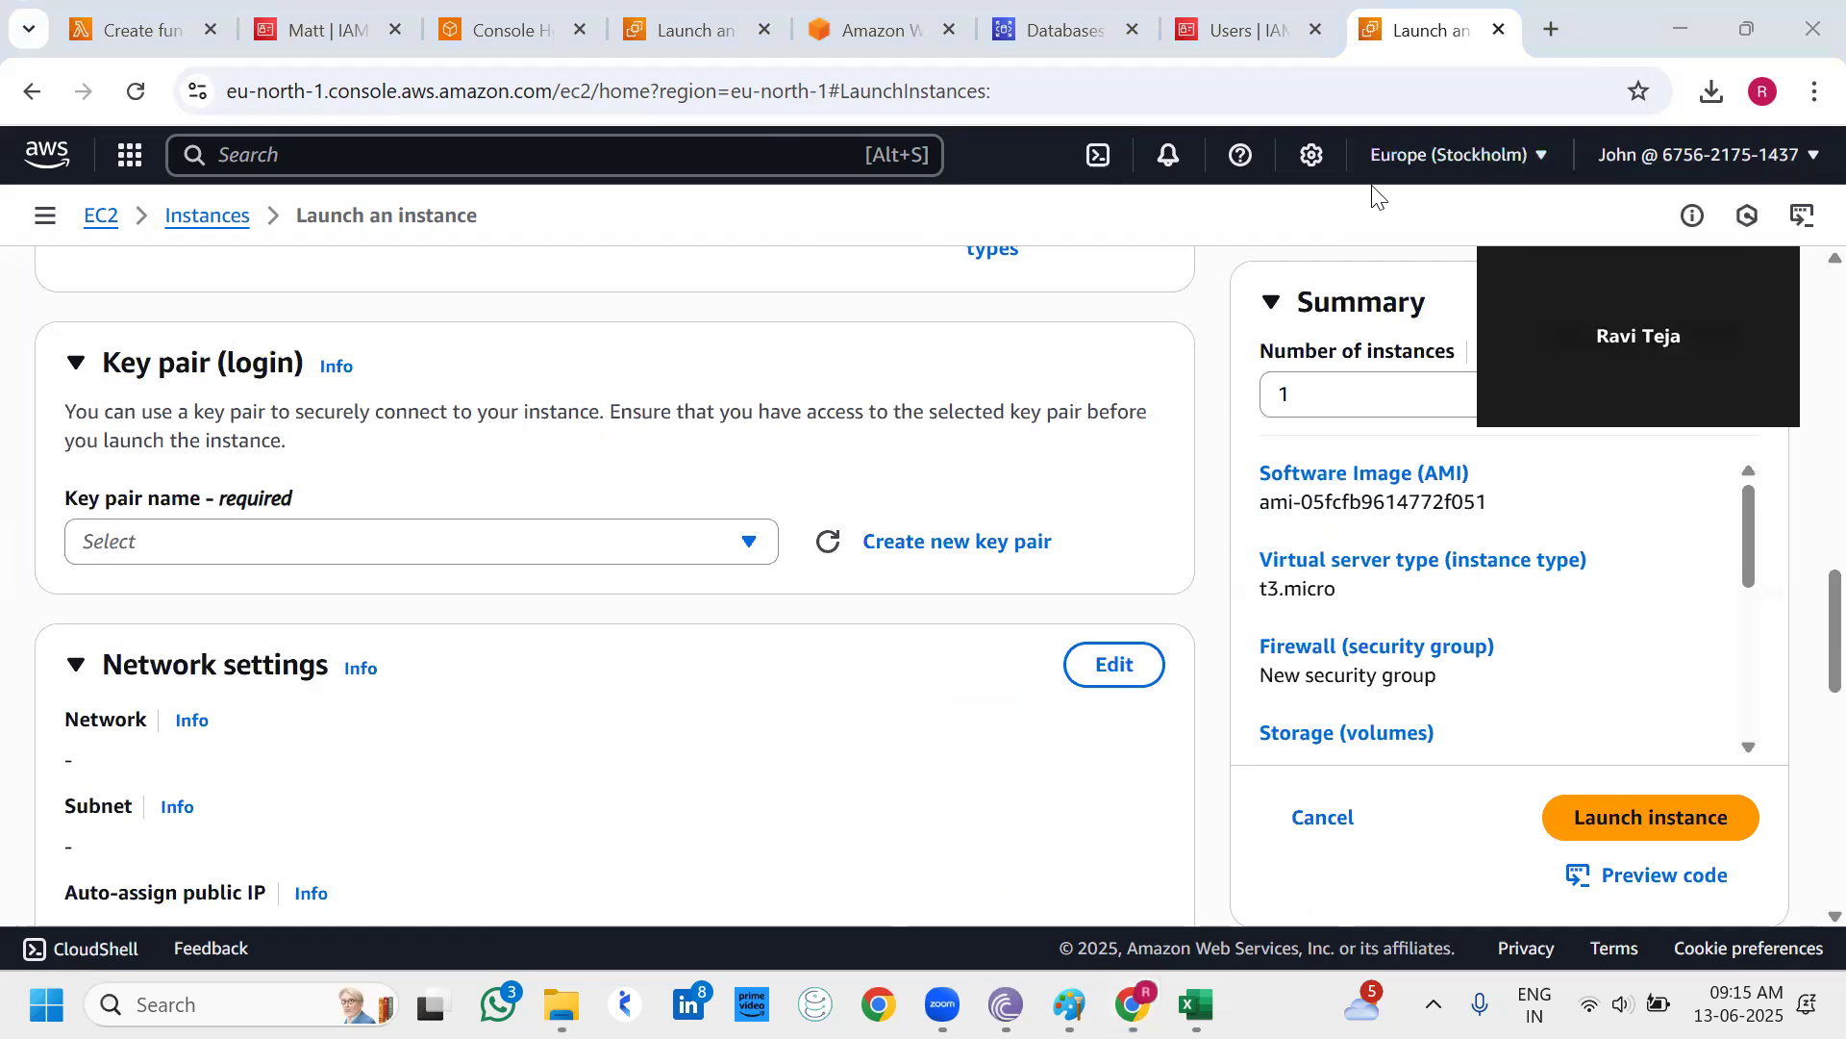
Sign out of the IAM user's session and open the root user sign-in page.
left_click(1659, 156)
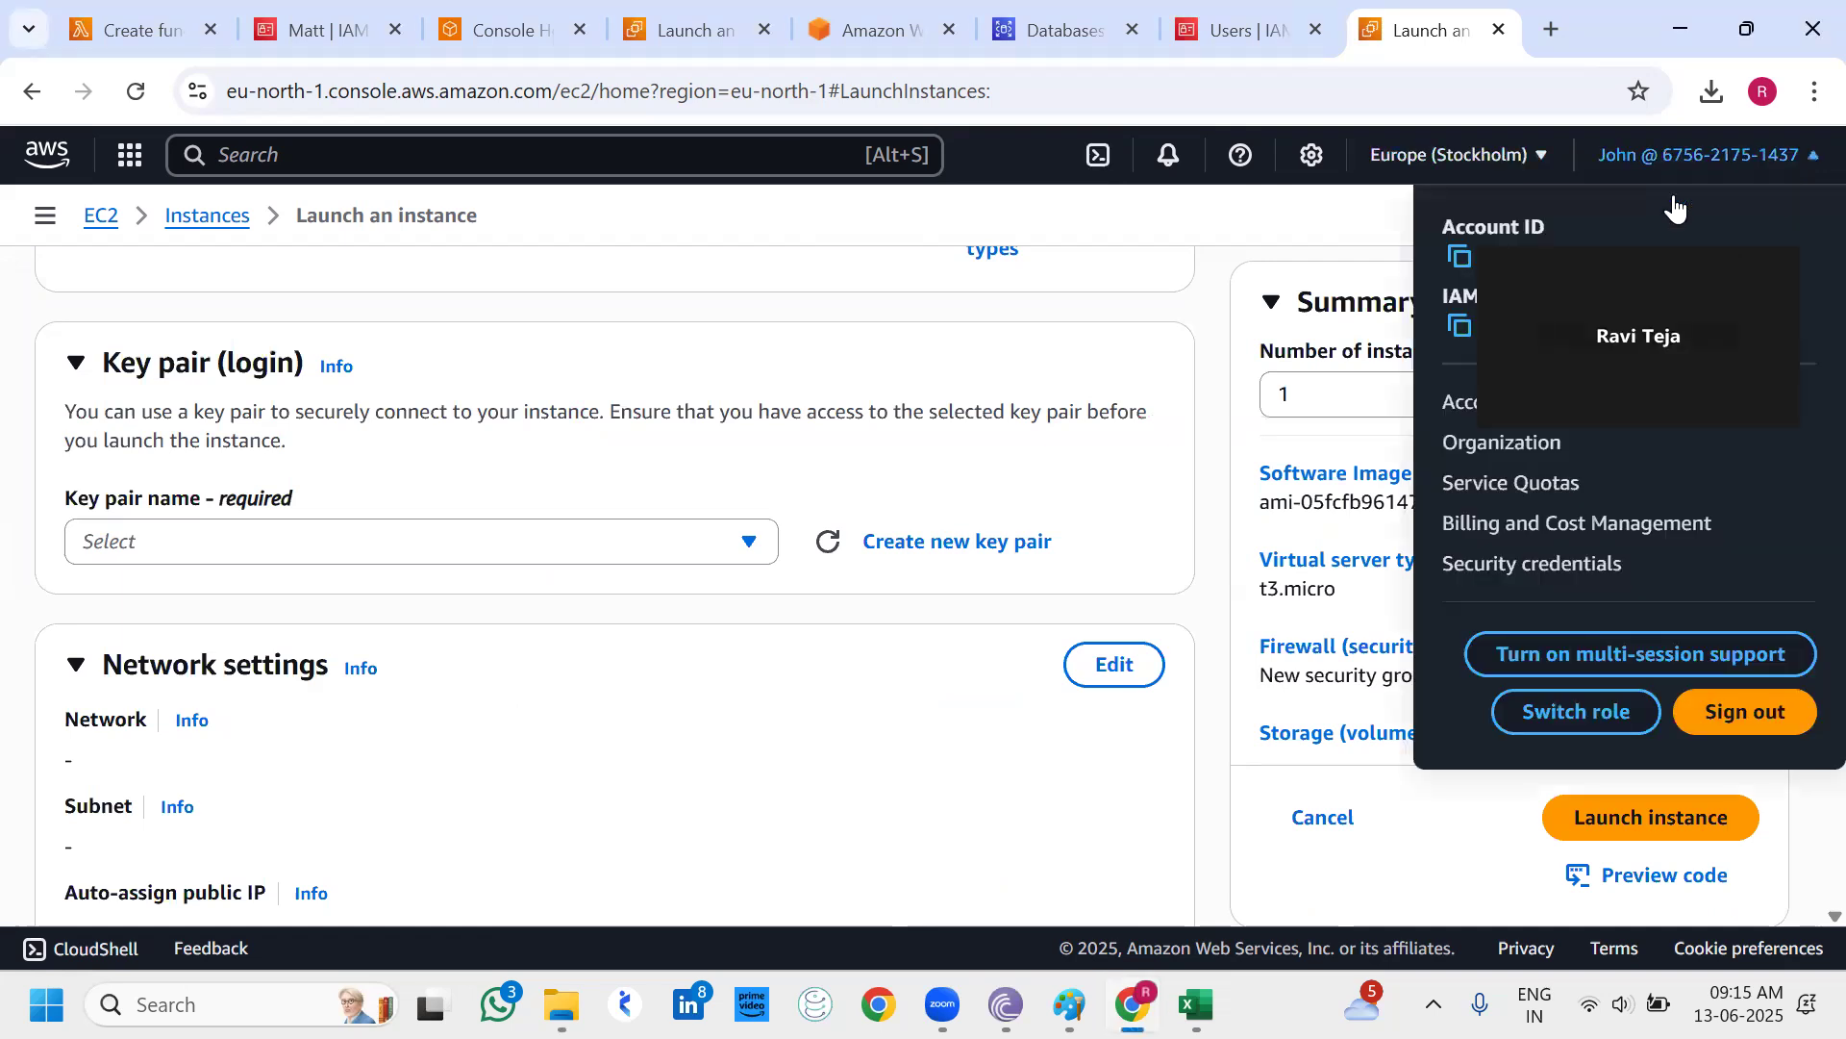
left_click(1740, 733)
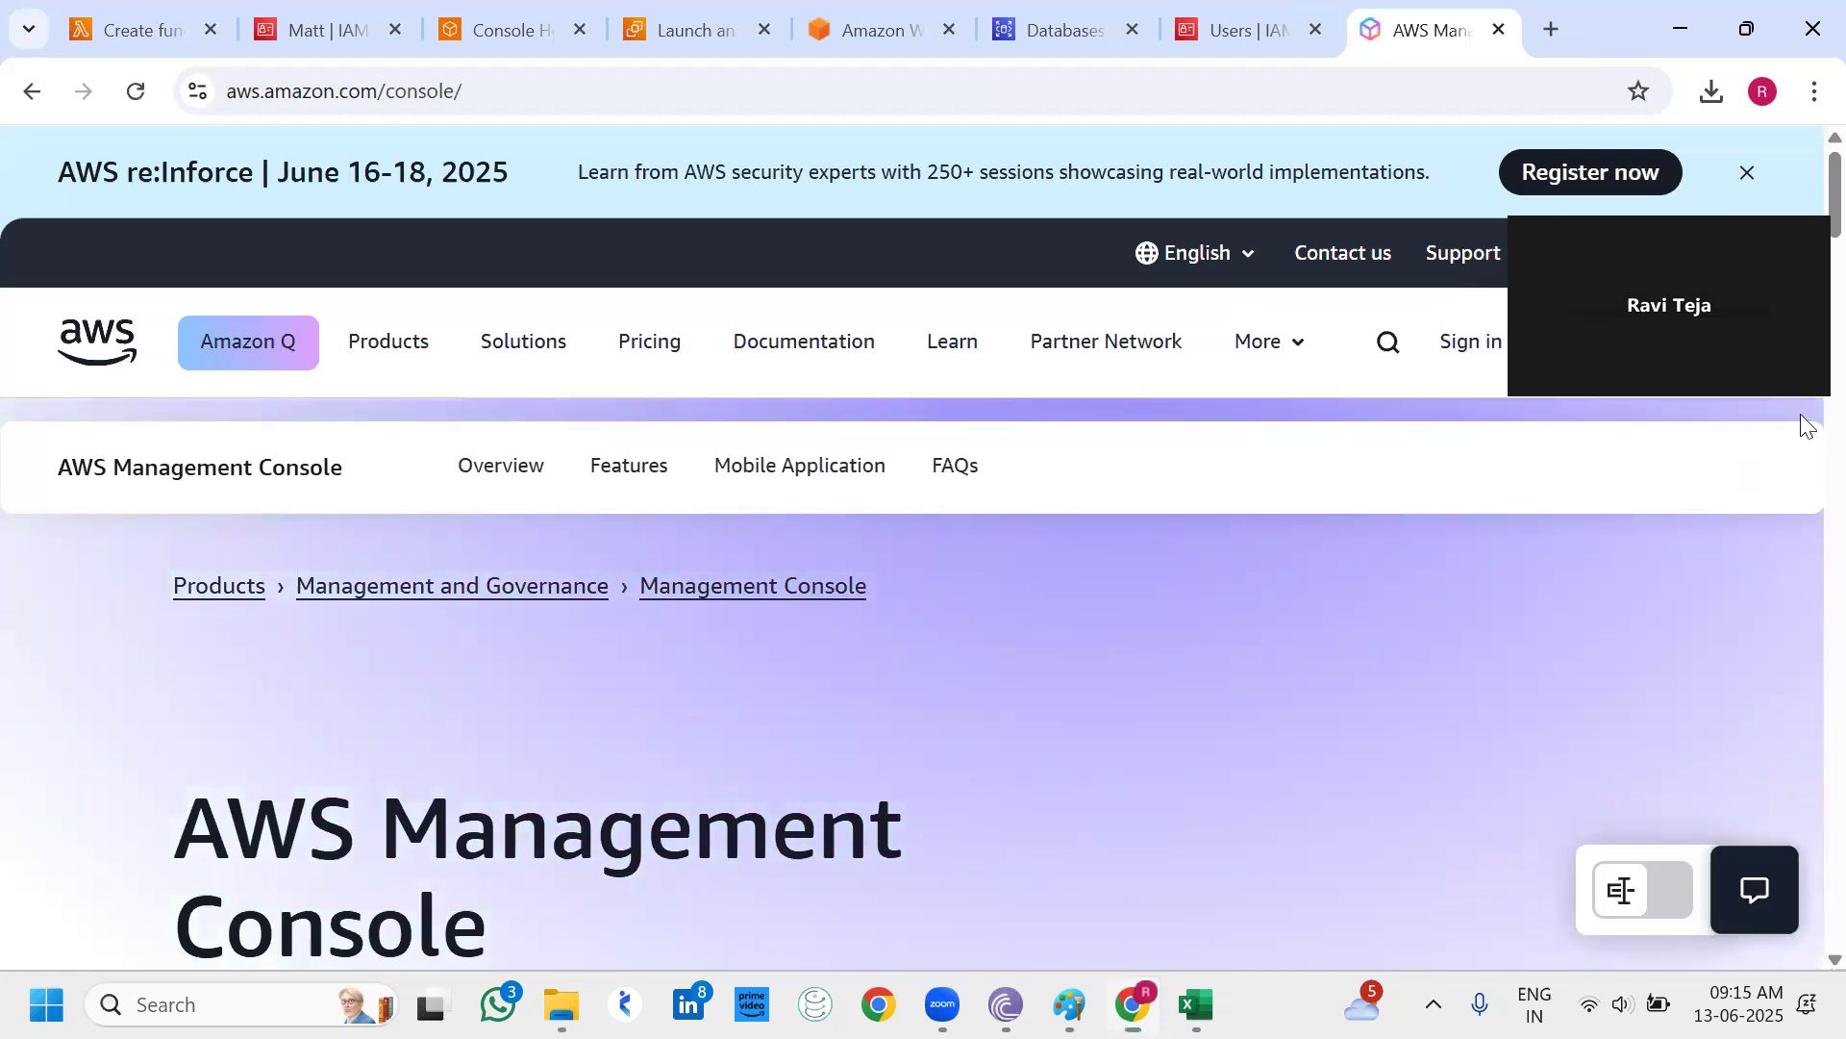
left_click(1464, 338)
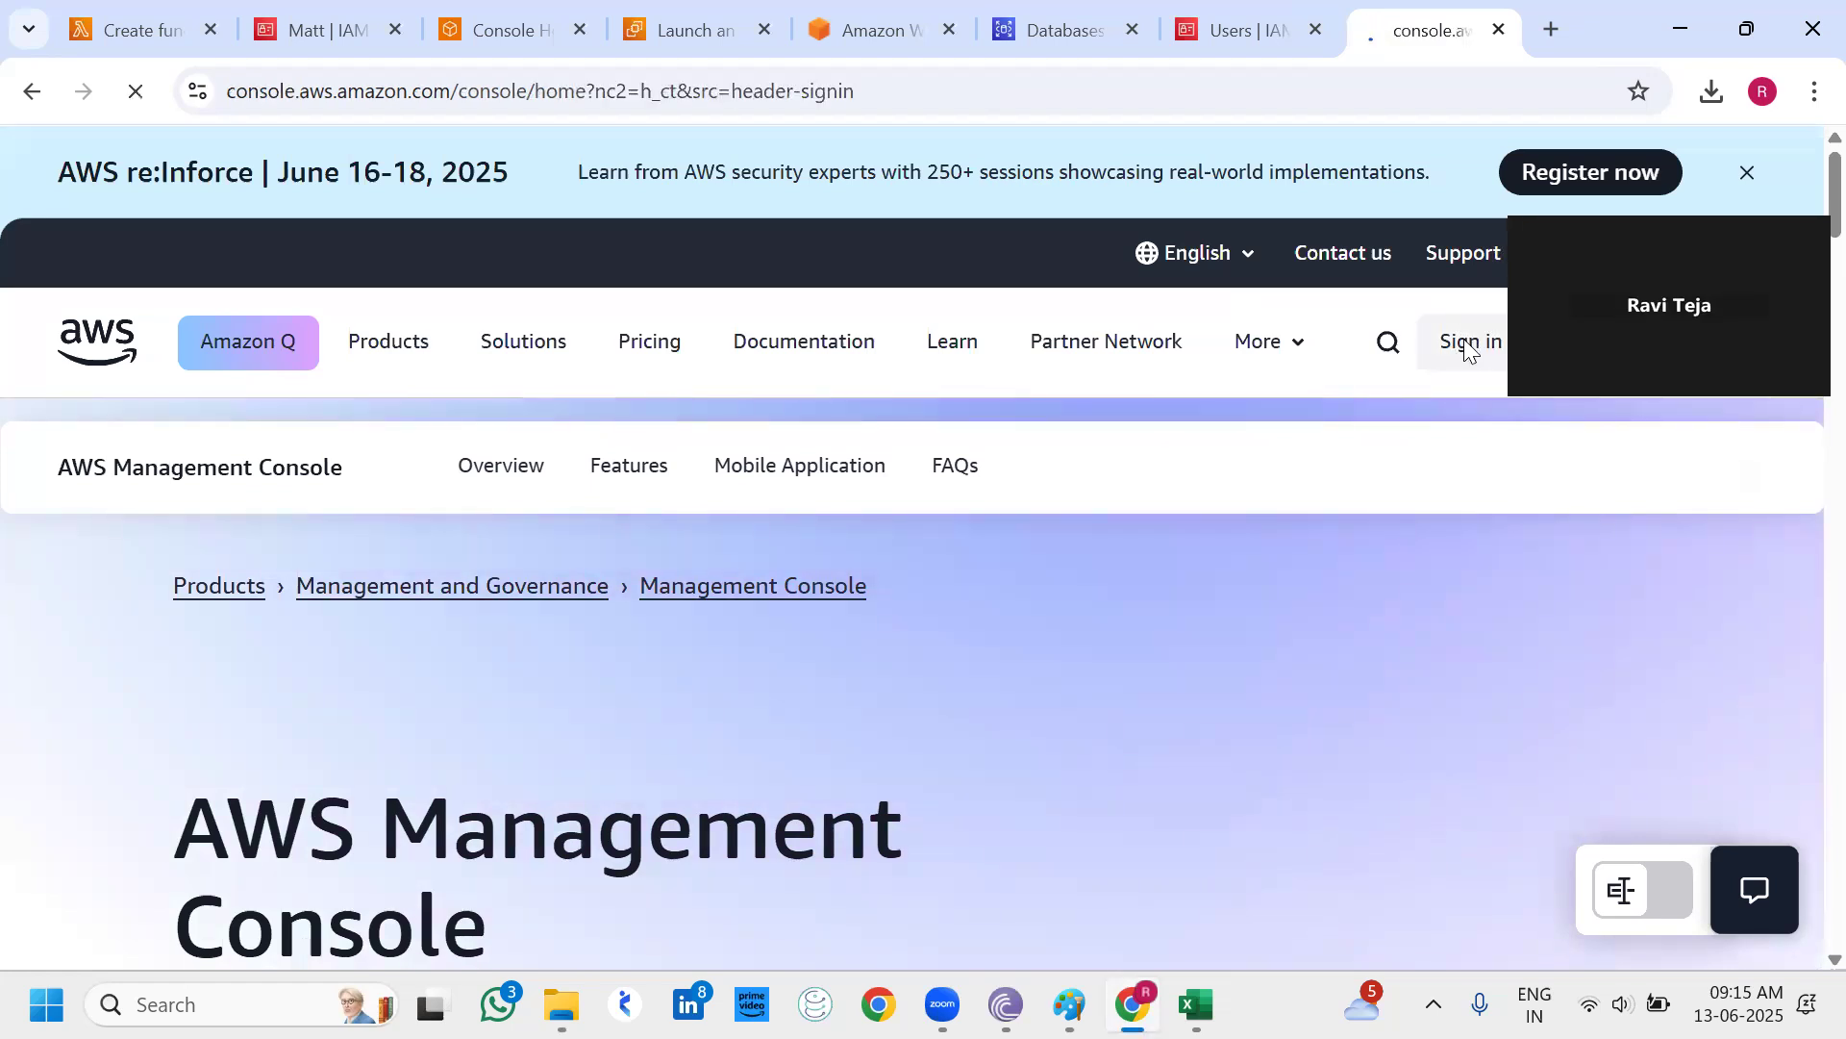
scroll(799, 667, "down", 3)
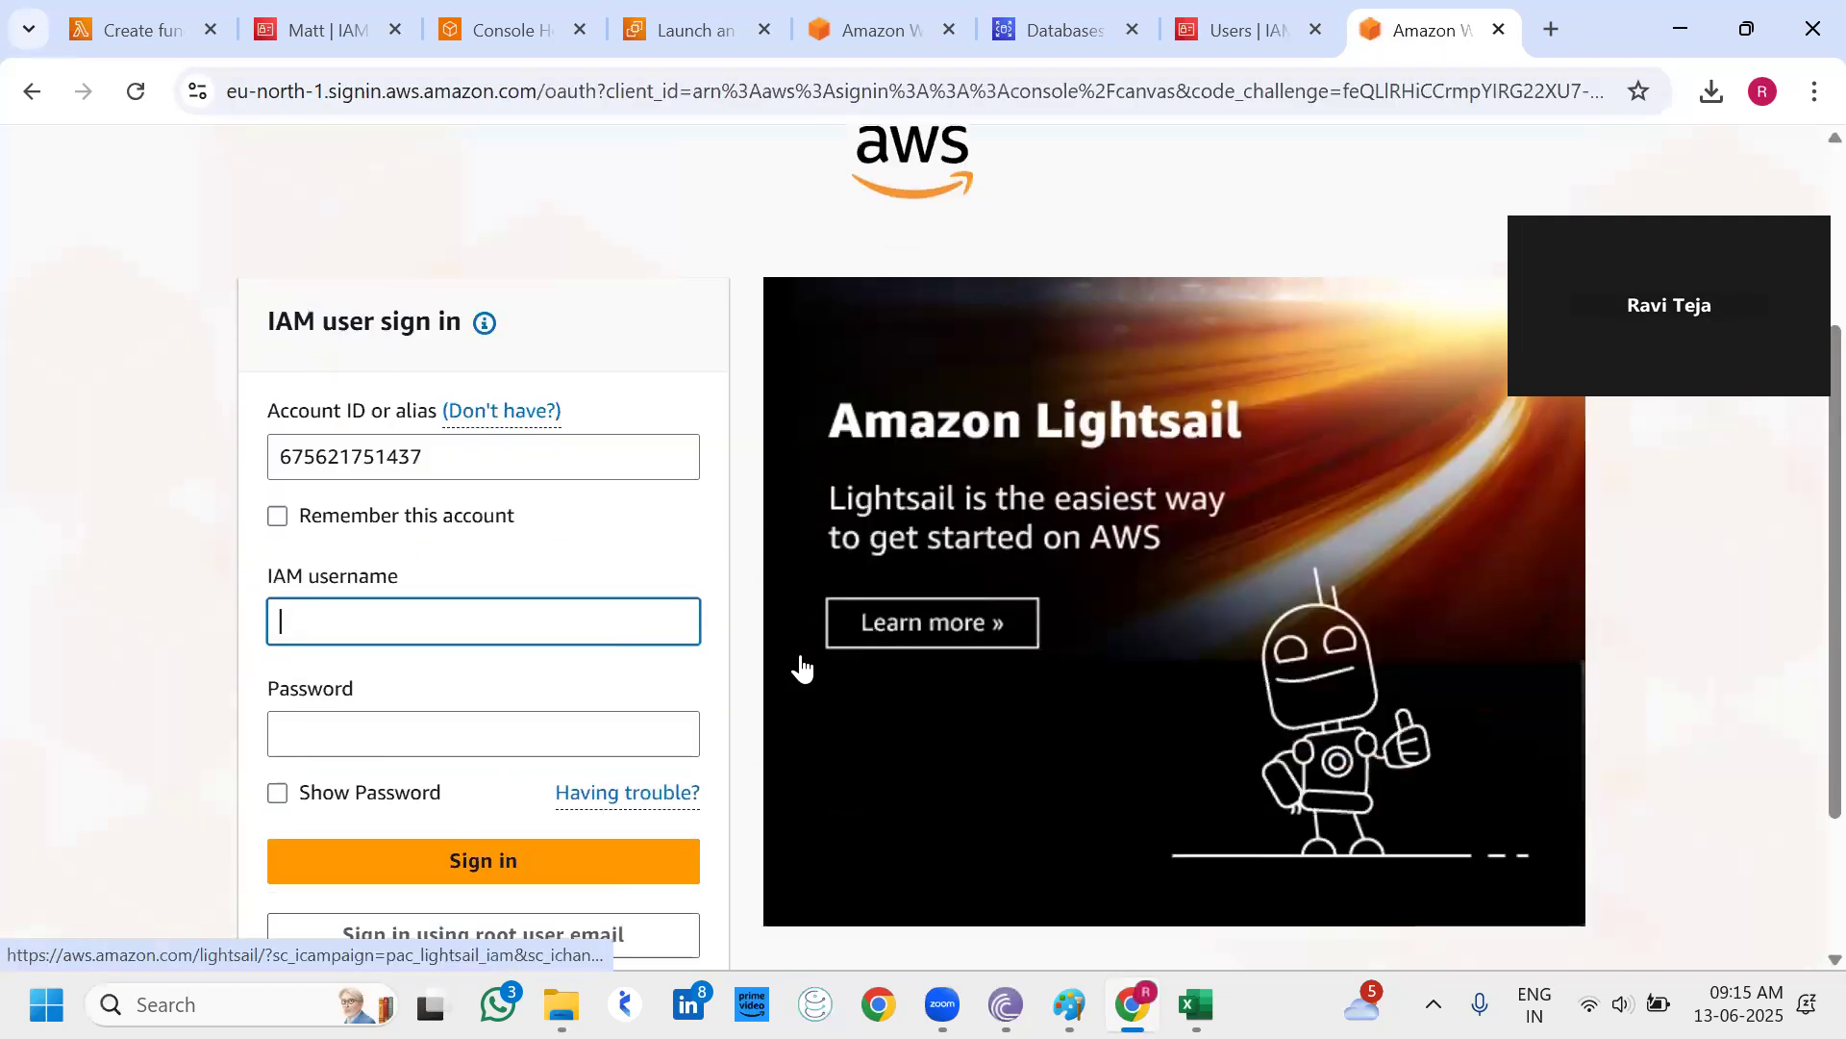
scroll(515, 846, "down", 2)
left_click(562, 753)
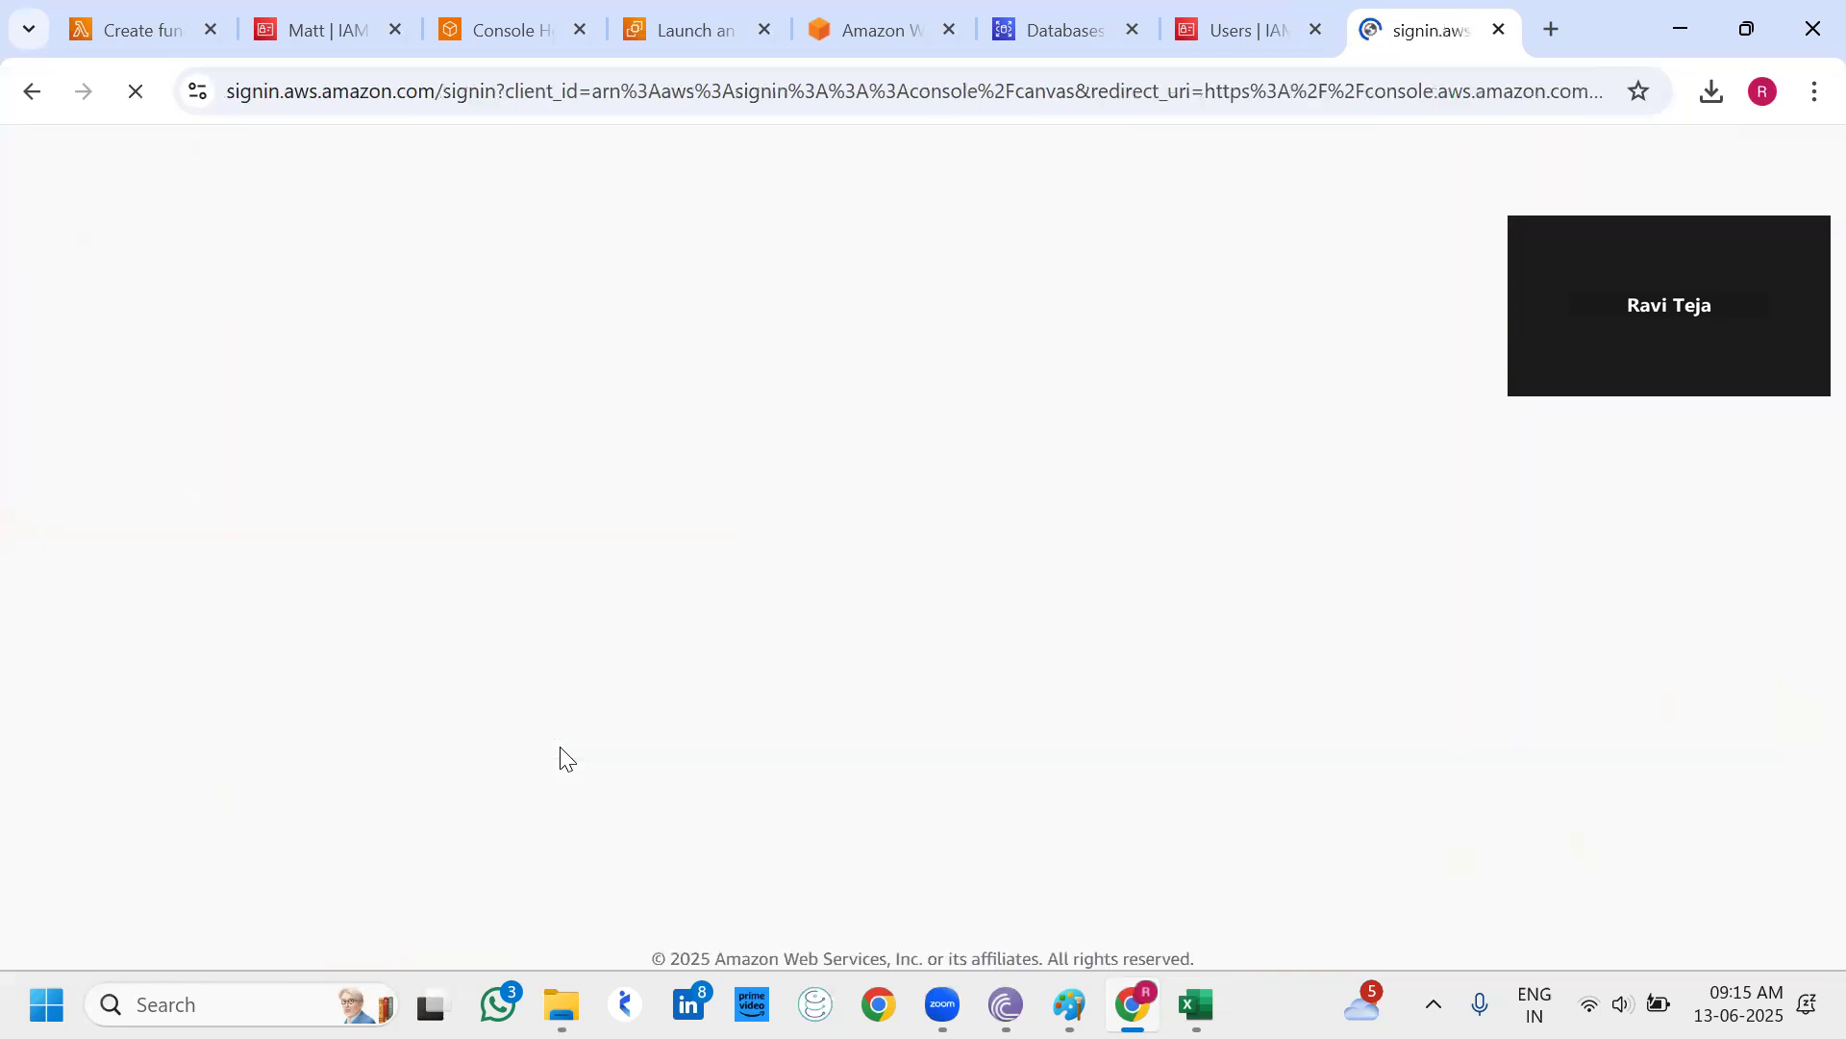
Sign in to the AWS console as the root user with the root email and account password.
scroll(540, 725, "down", 4)
left_click(516, 561)
left_click(519, 623)
left_click(519, 625)
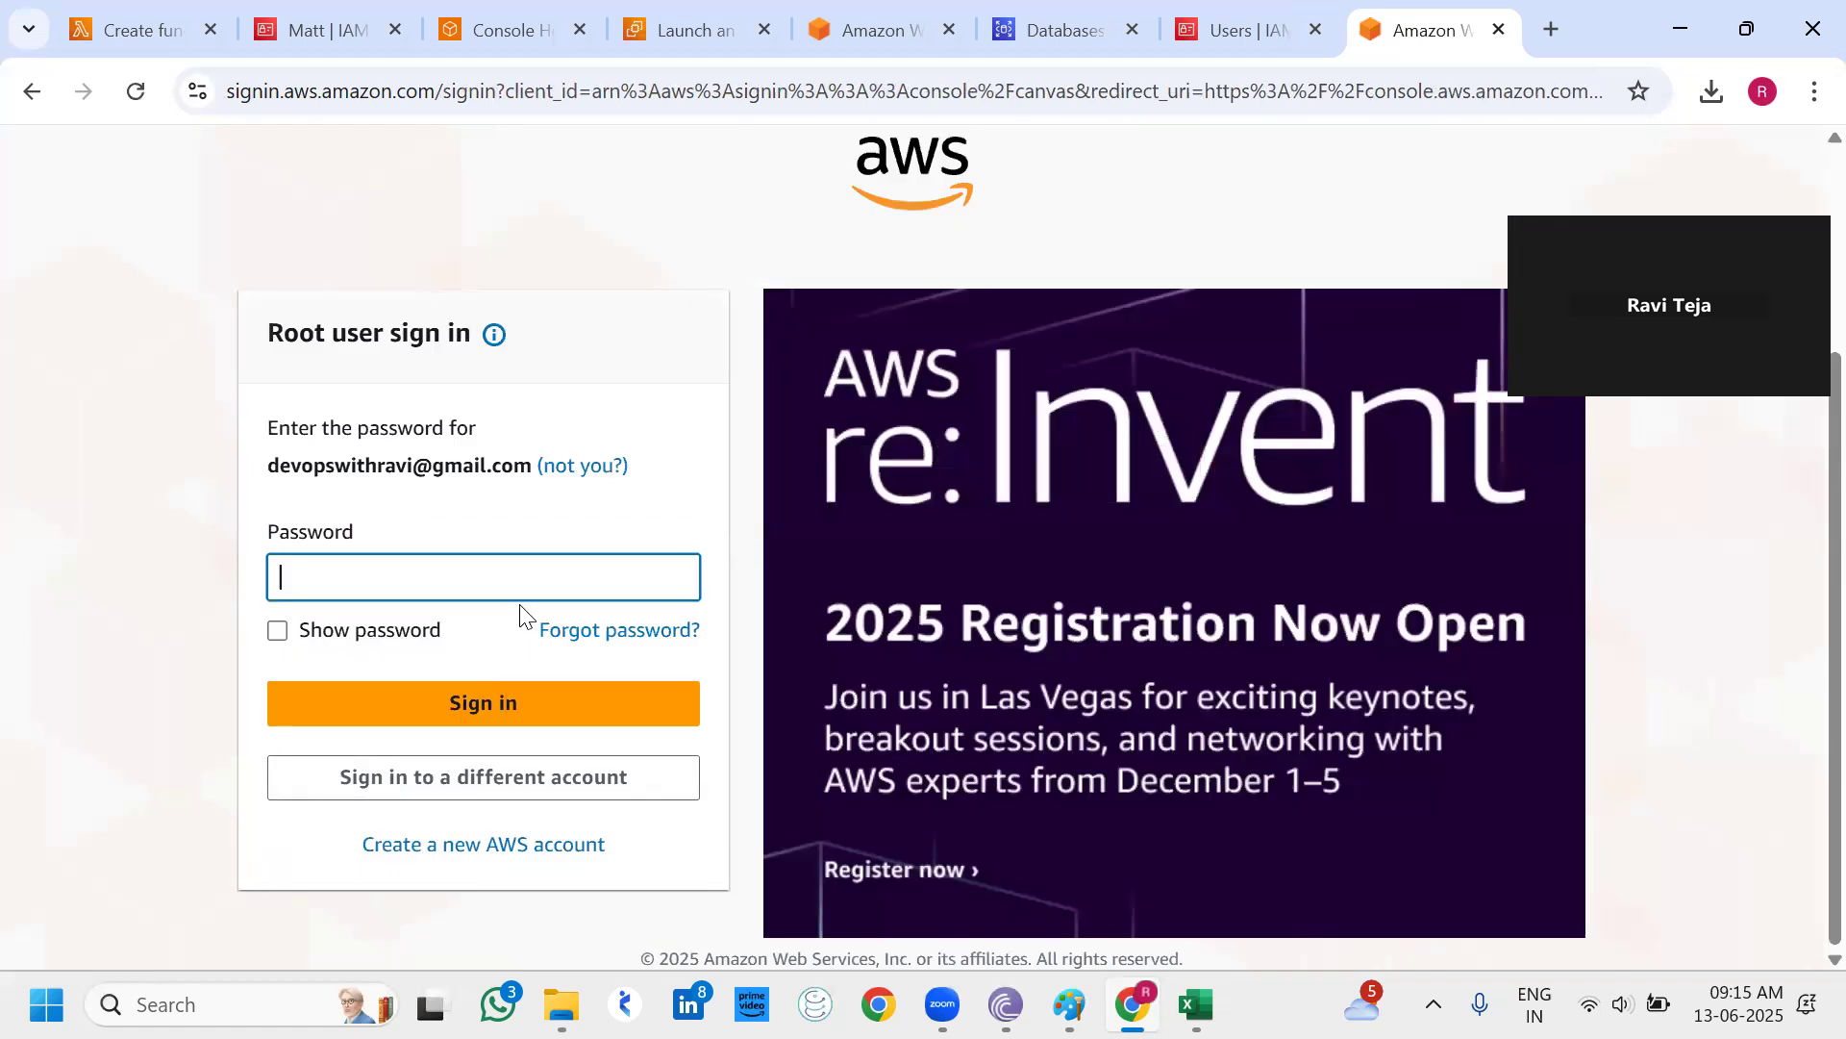
type("*****")
left_click(509, 699)
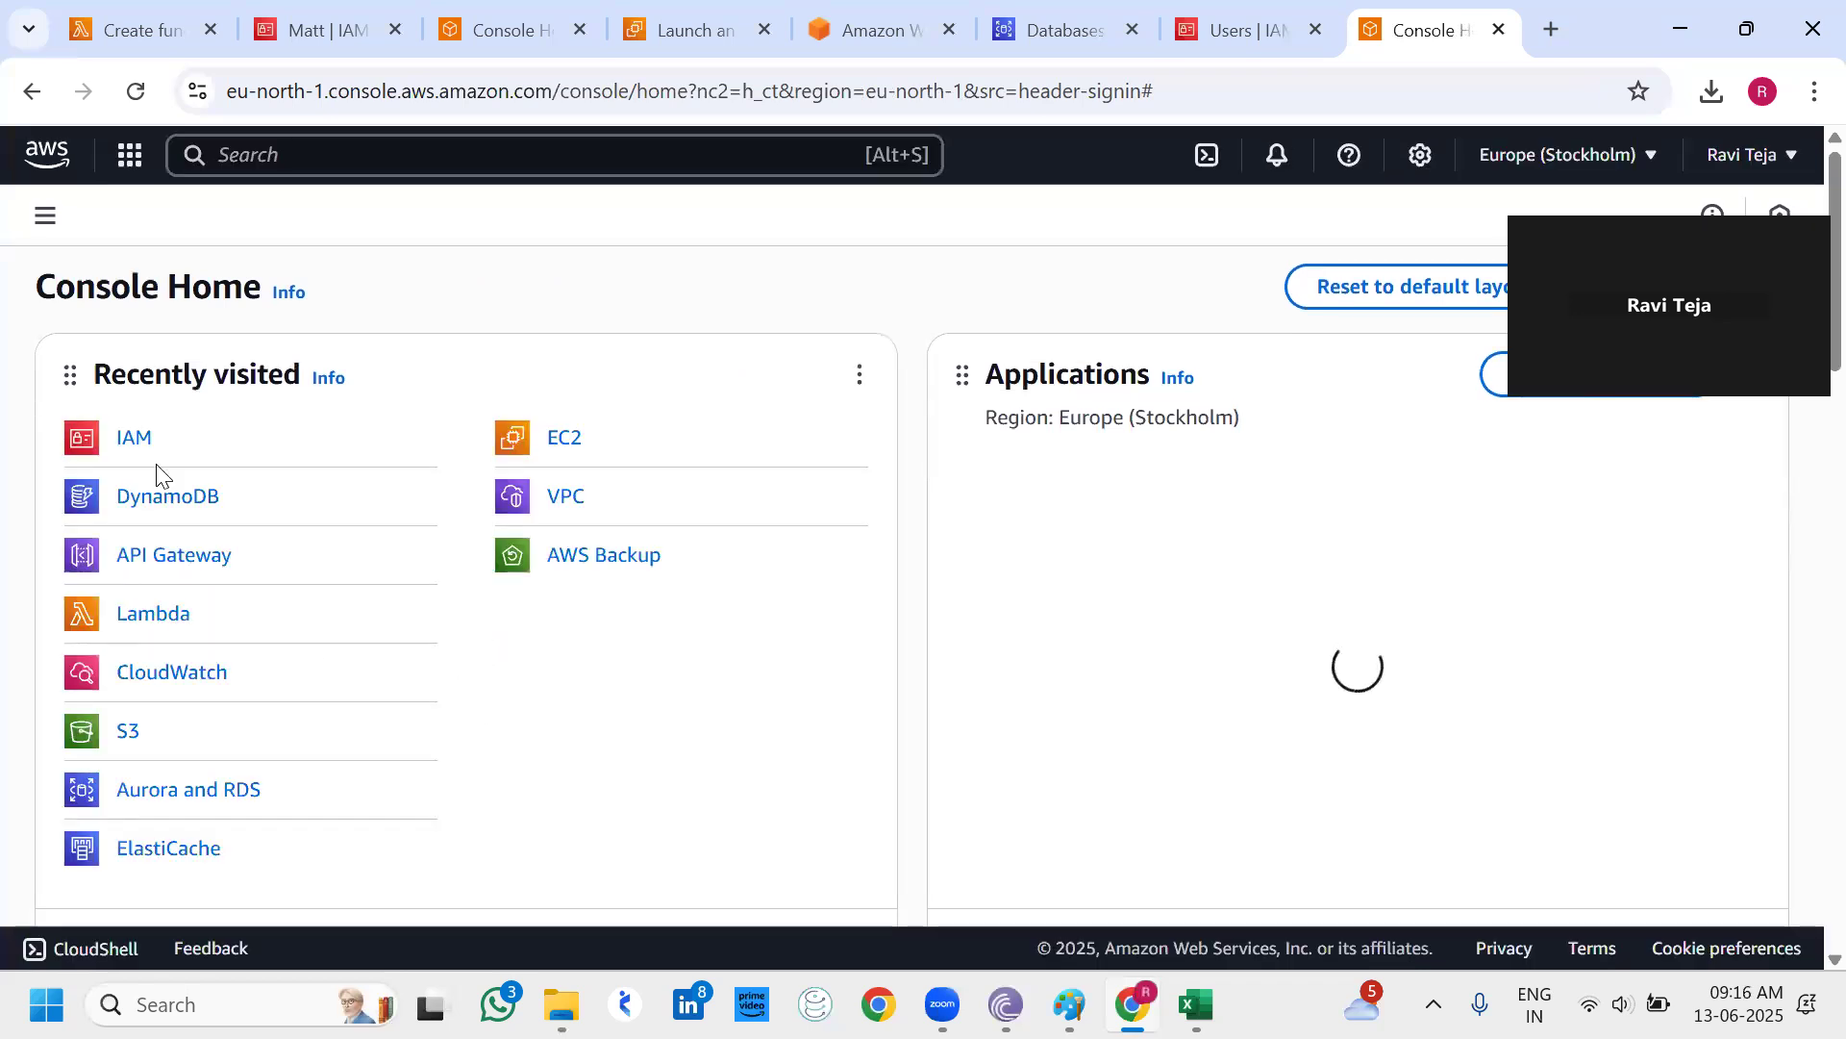
Review the permissions policies attached to the IAM user whose password was reset, and return to the IAM Users list.
left_click(145, 448)
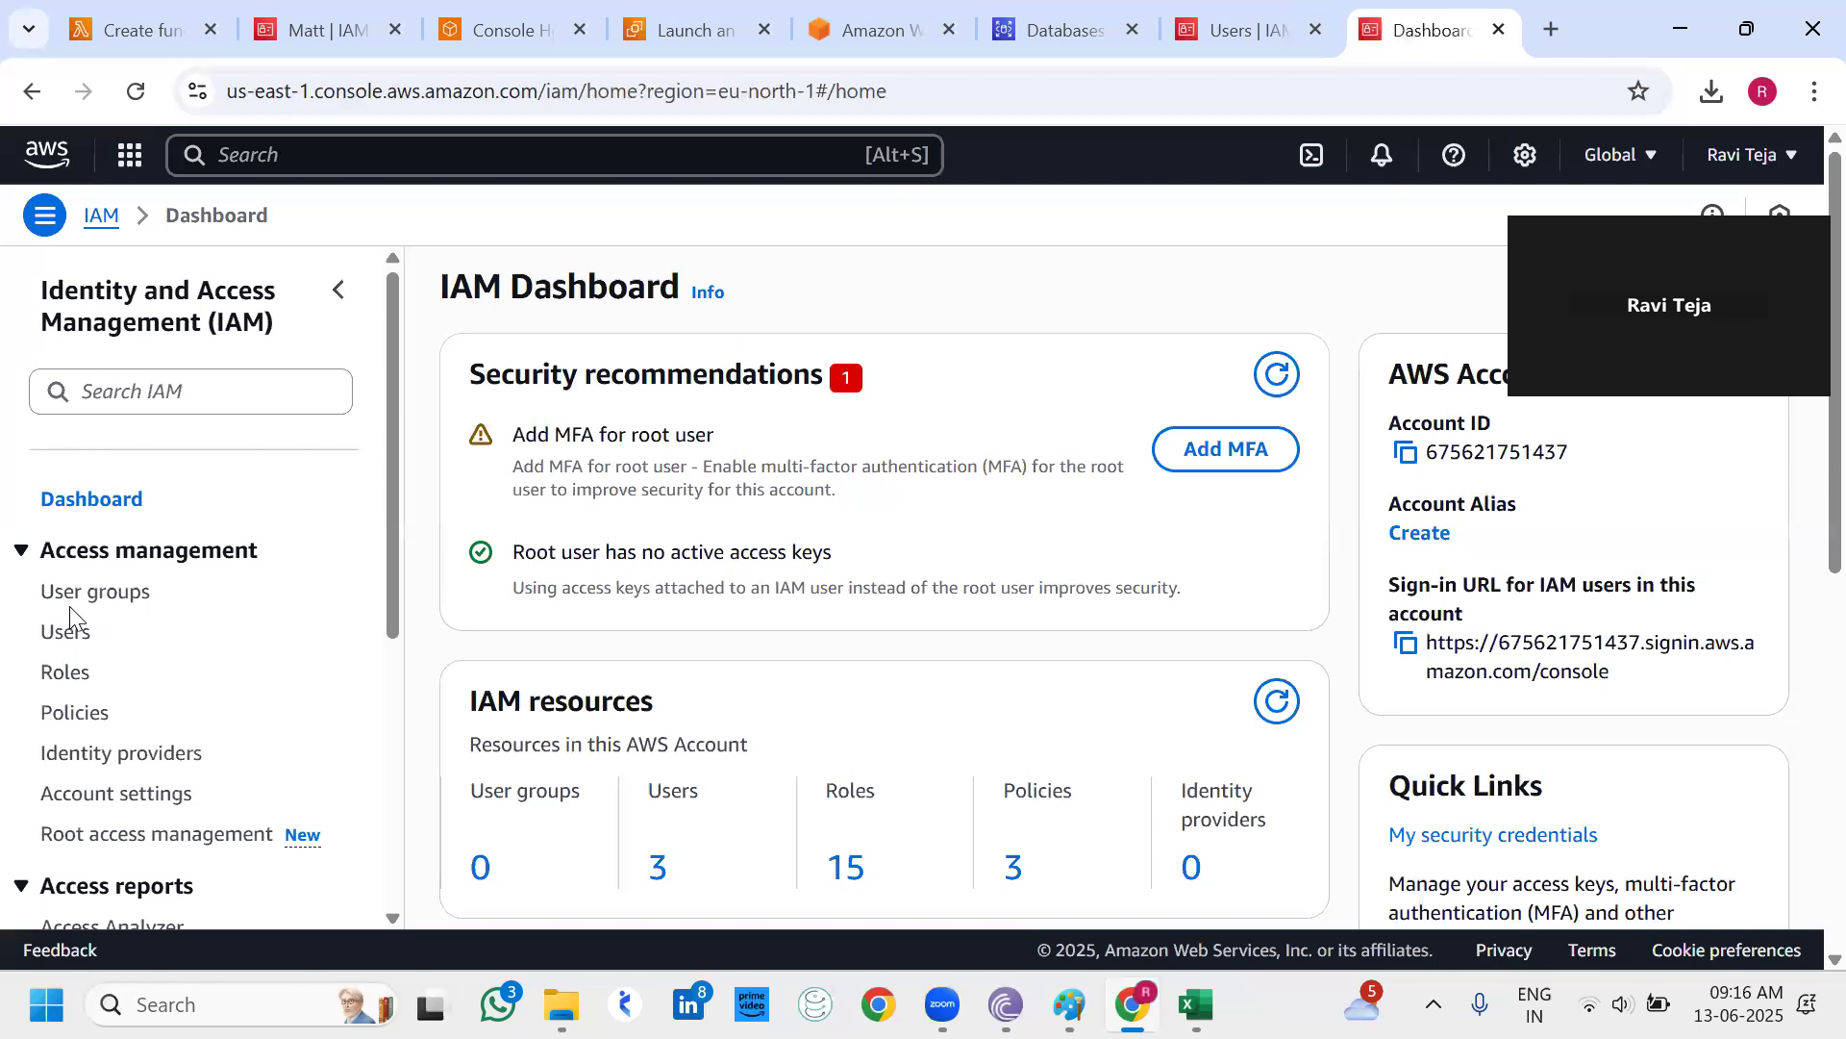
left_click(66, 633)
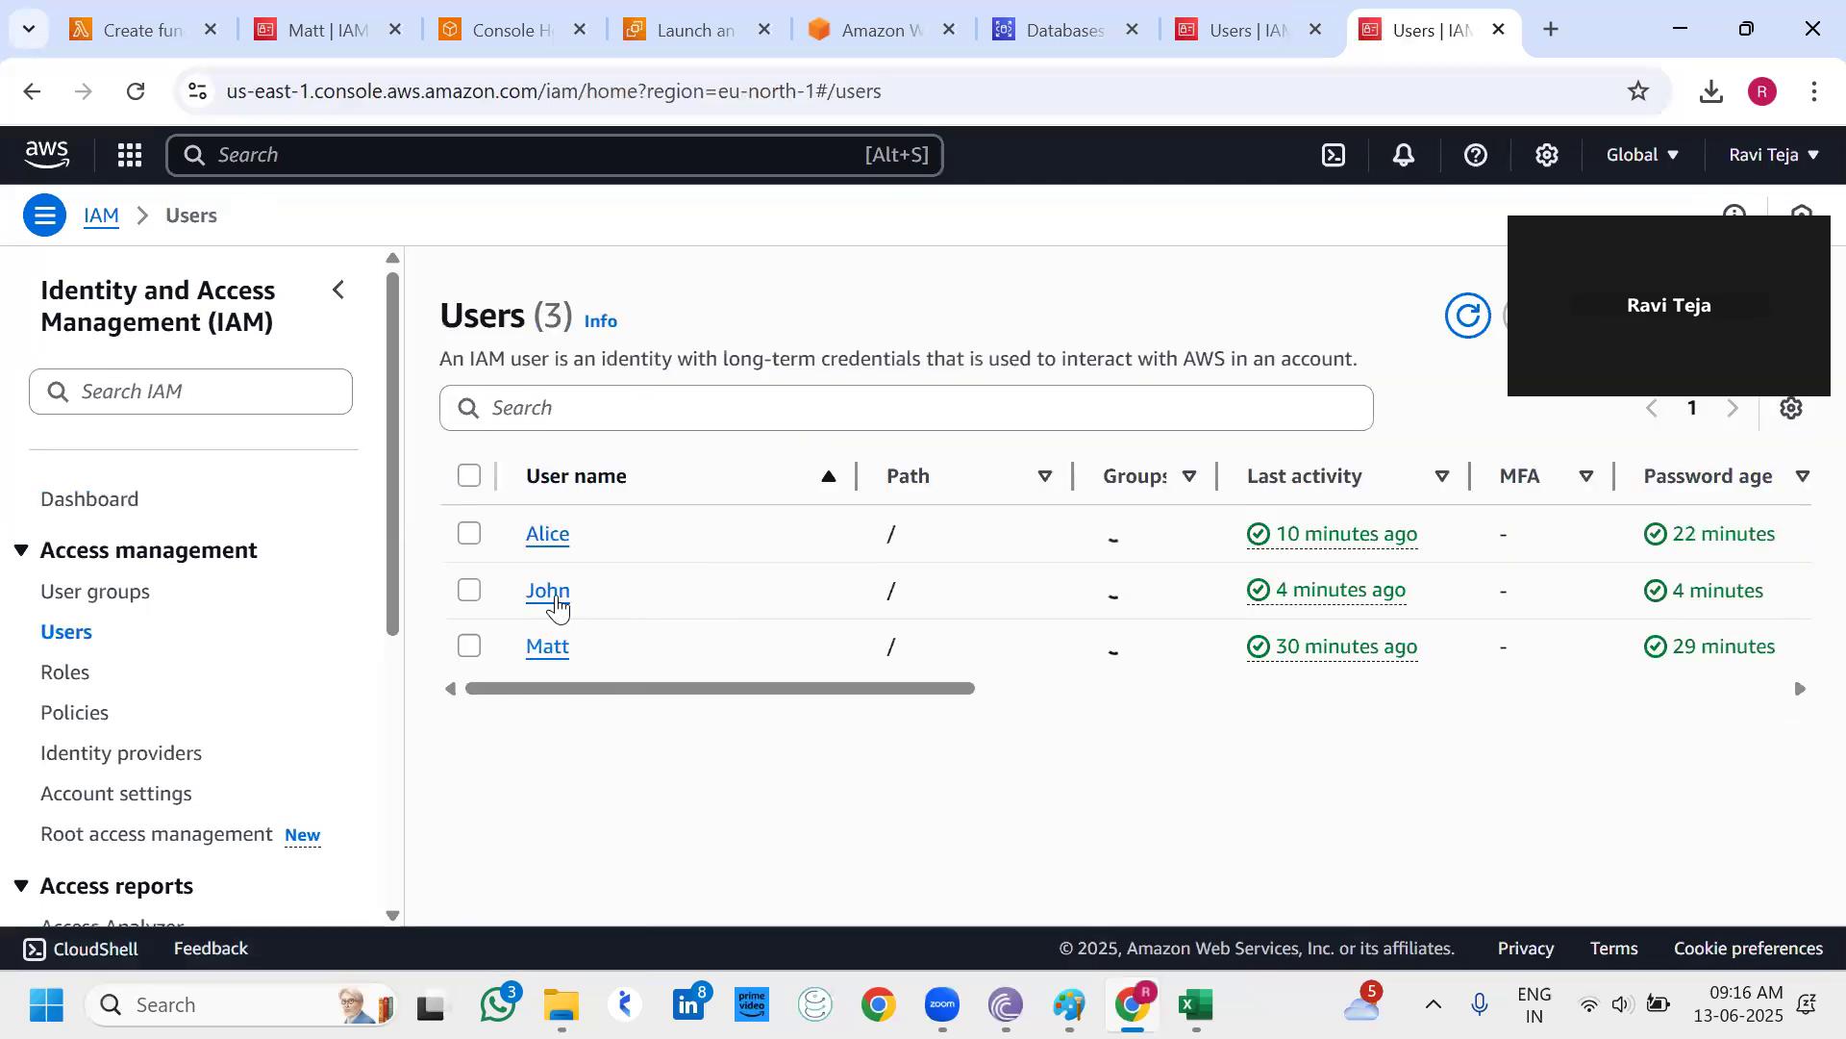
left_click(555, 593)
scroll(833, 712, "down", 4)
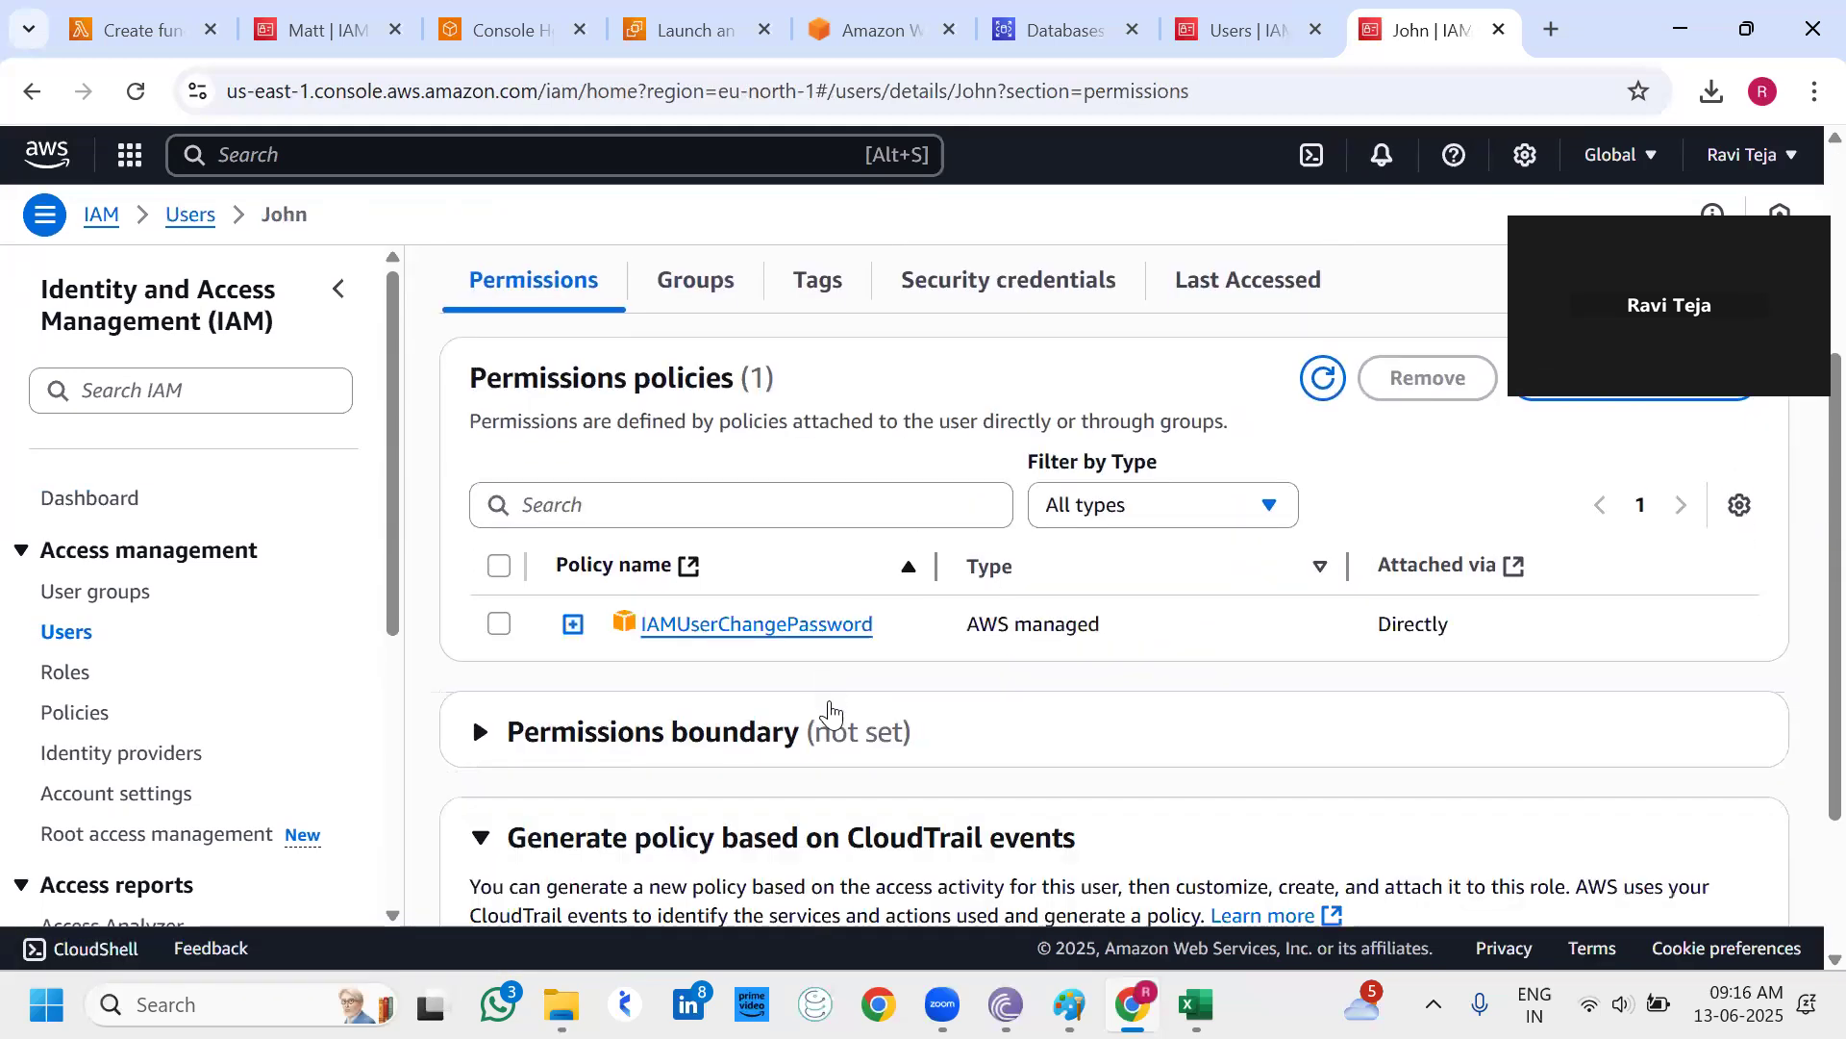
scroll(1097, 625, "up", 4)
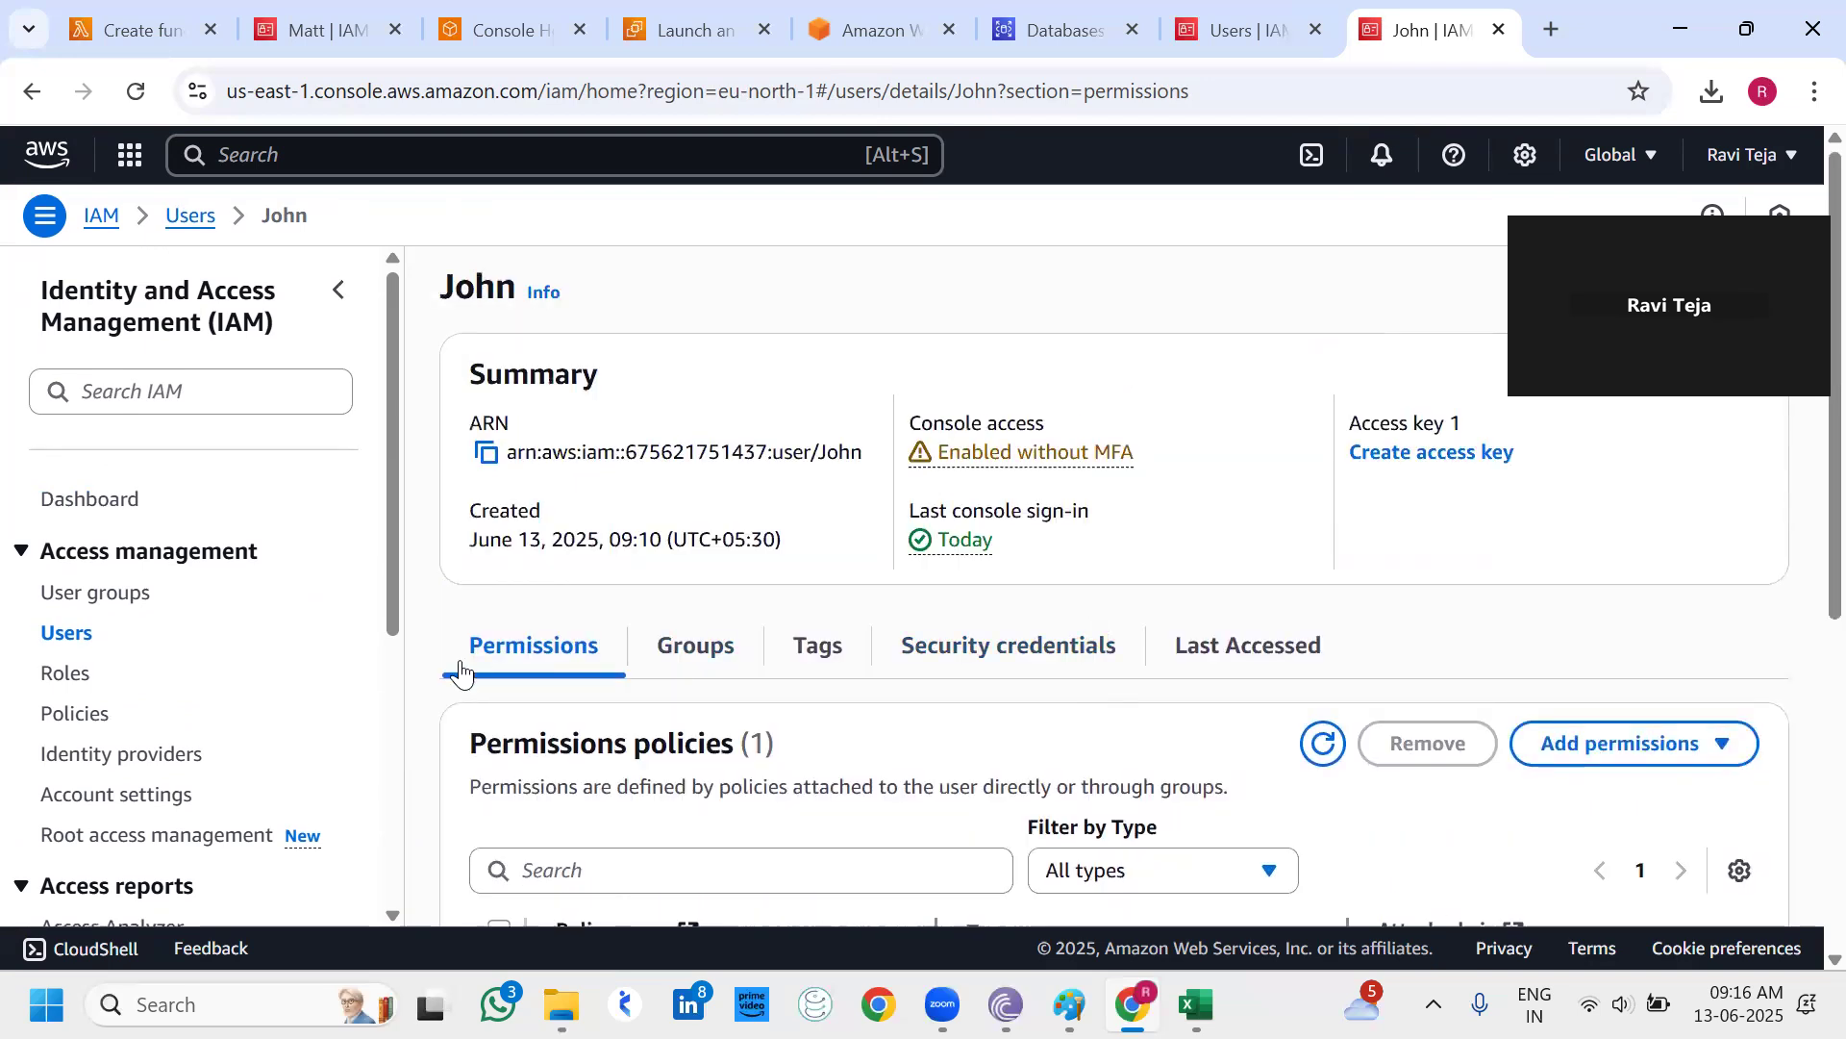
left_click(77, 641)
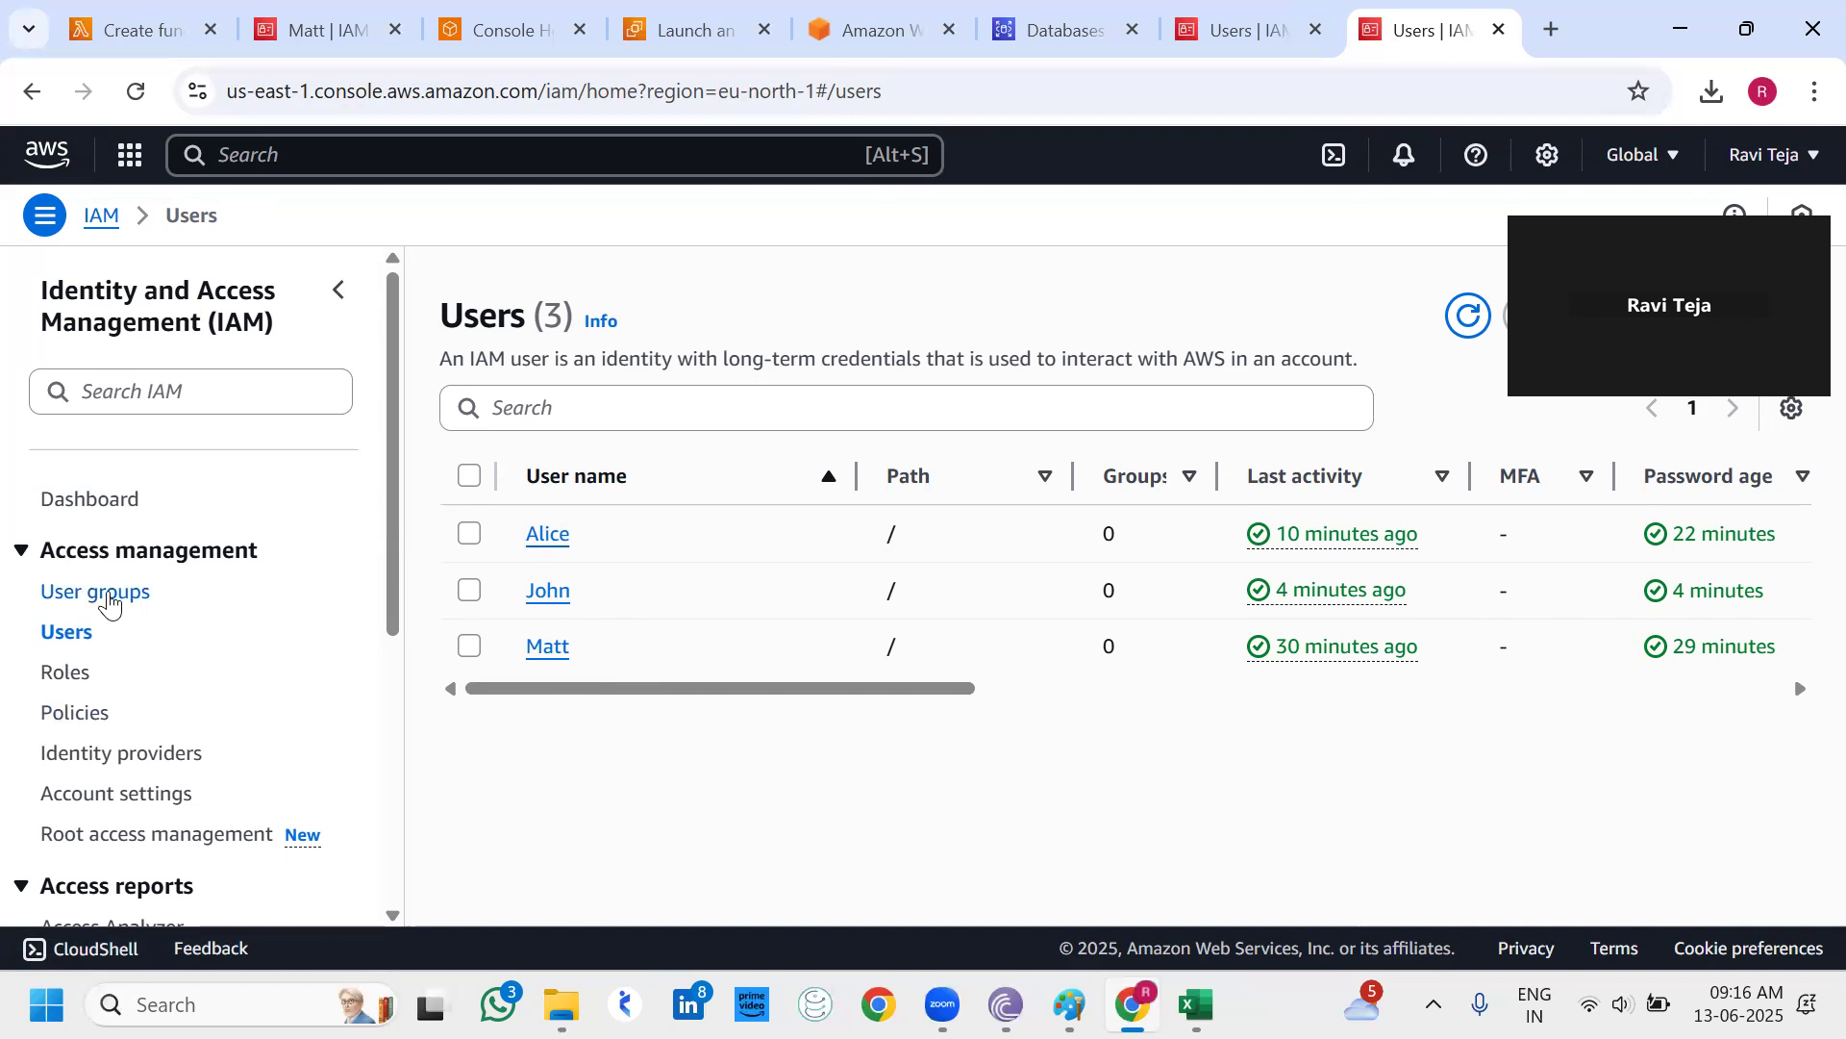
Start creating a new IAM user group and select all three existing users as its members.
left_click(113, 598)
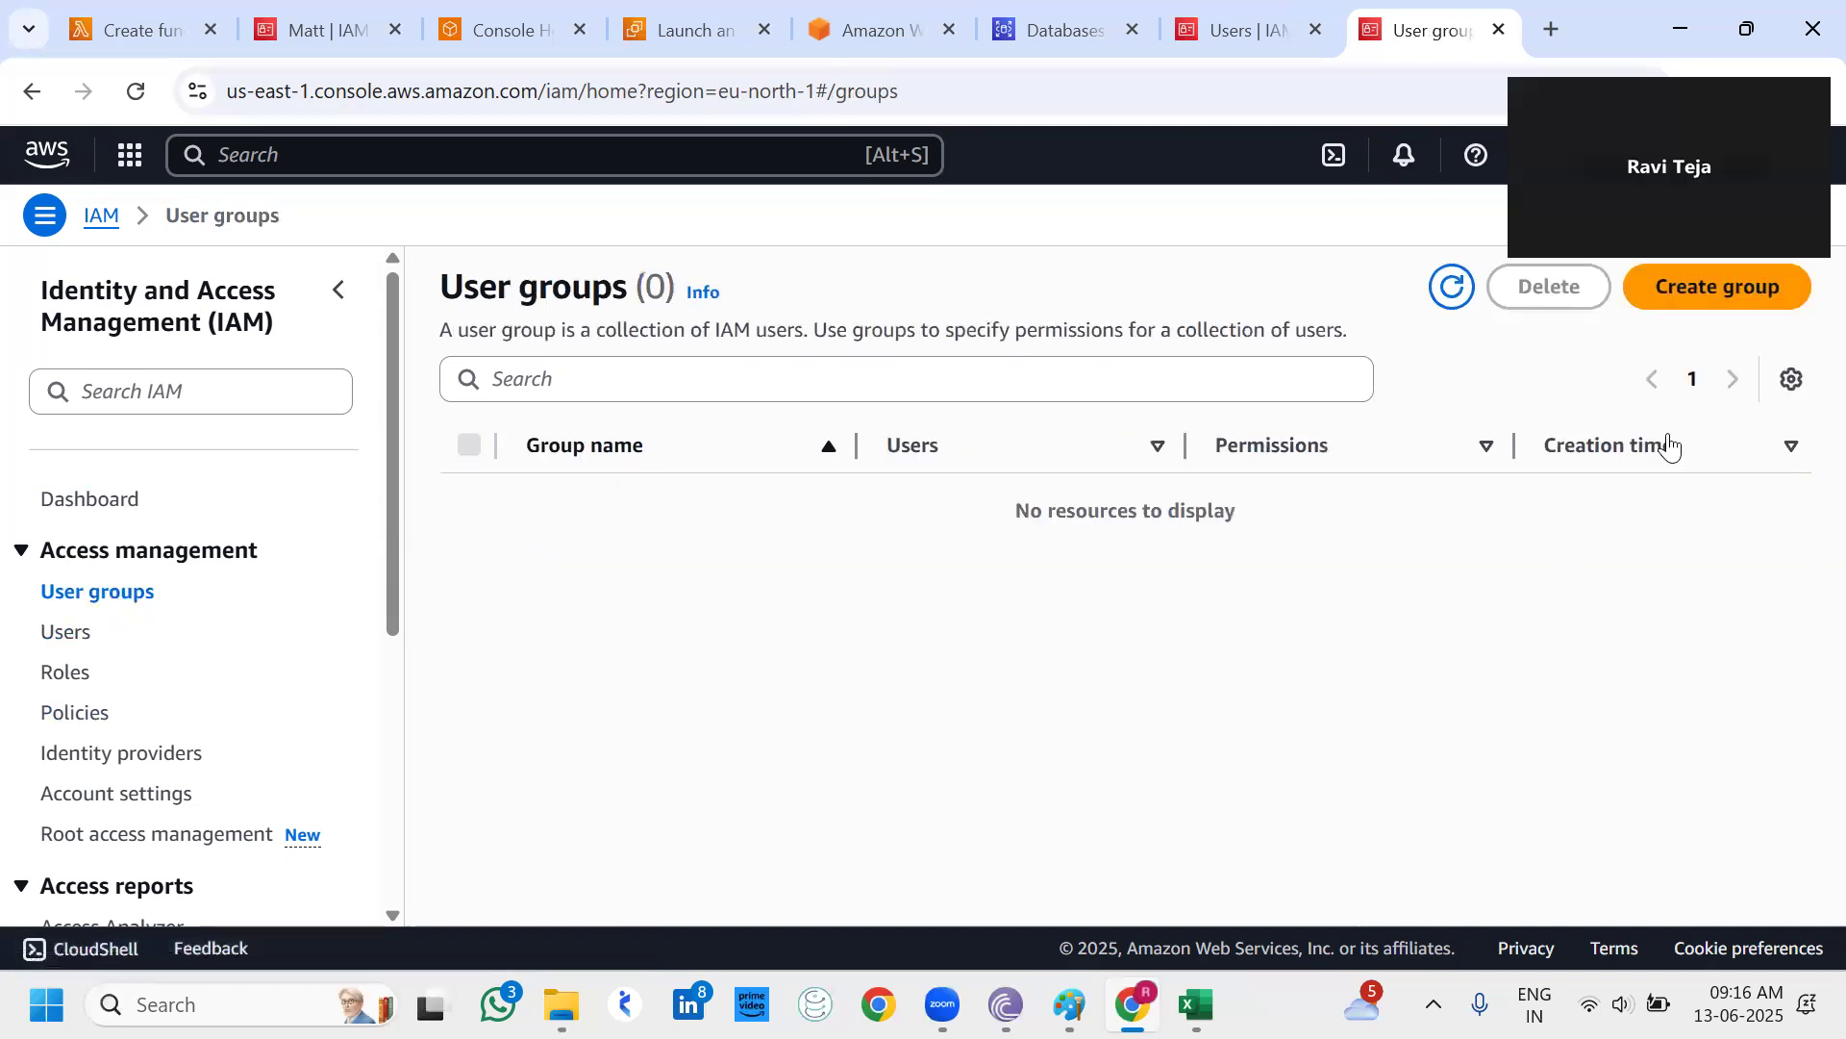
left_click(1722, 306)
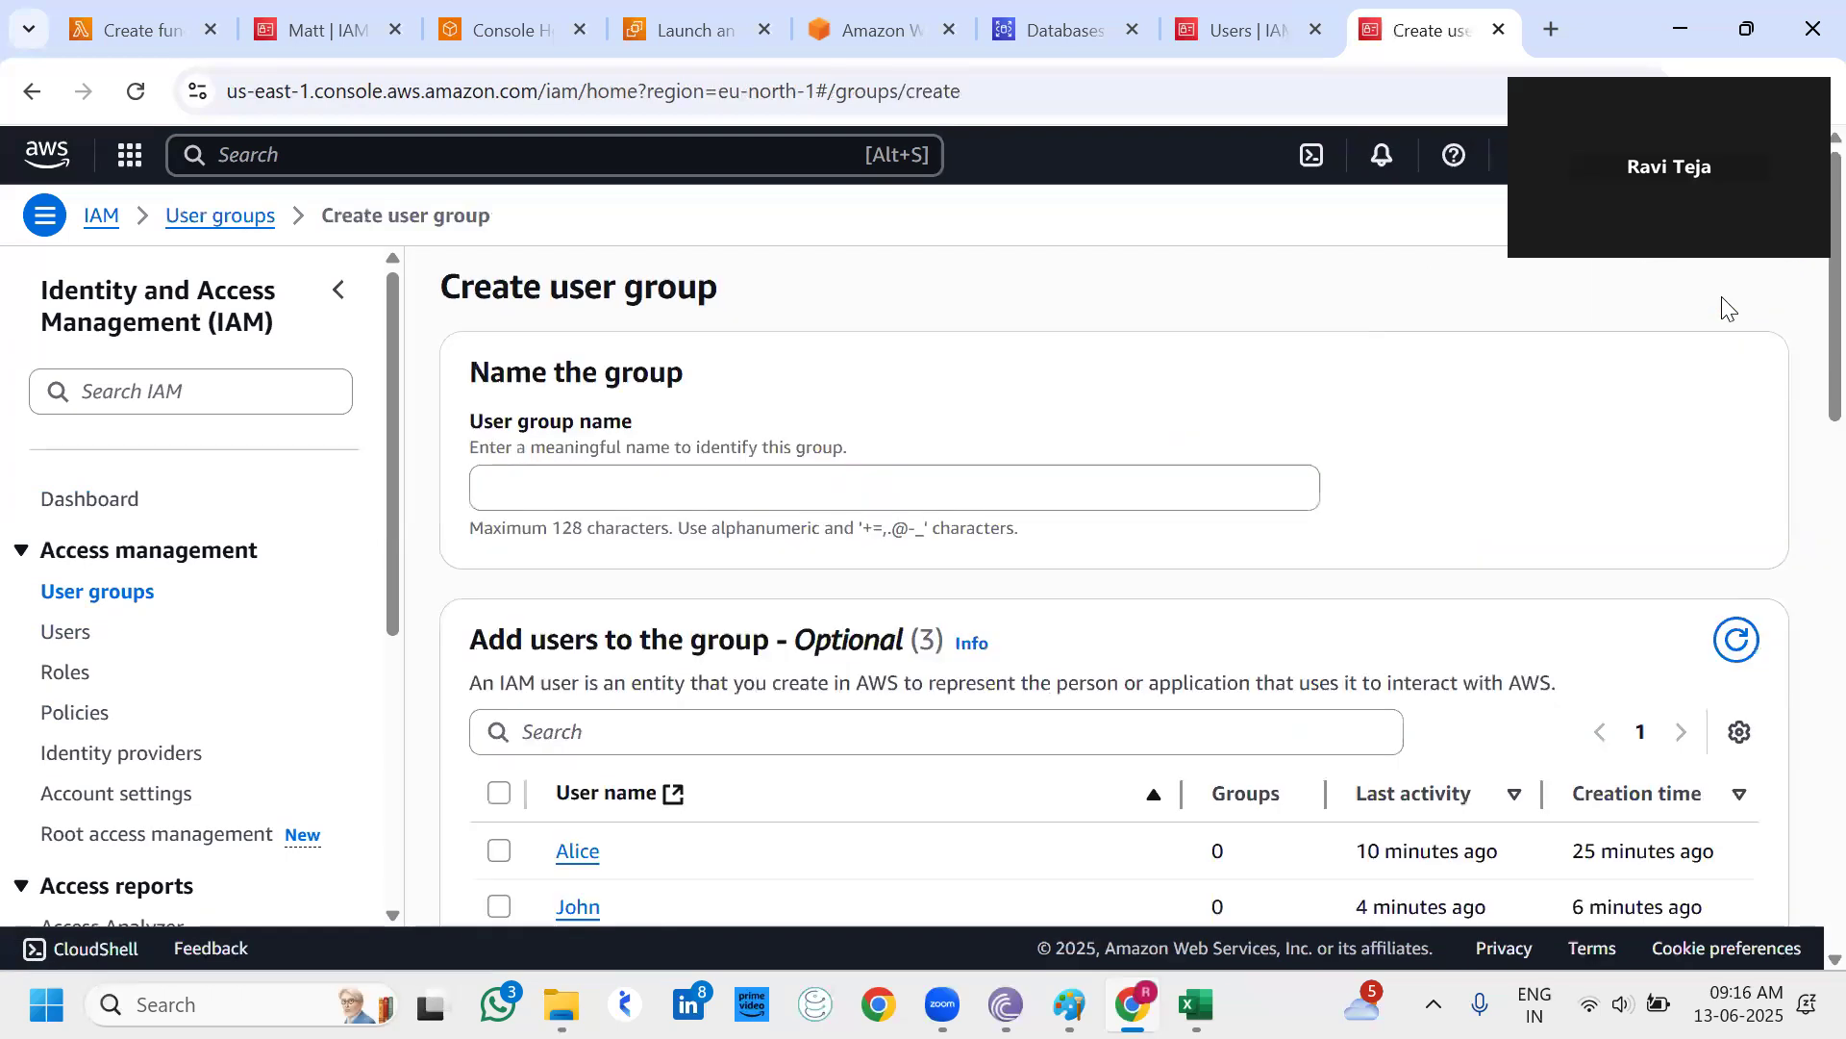
scroll(1074, 632, "down", 1)
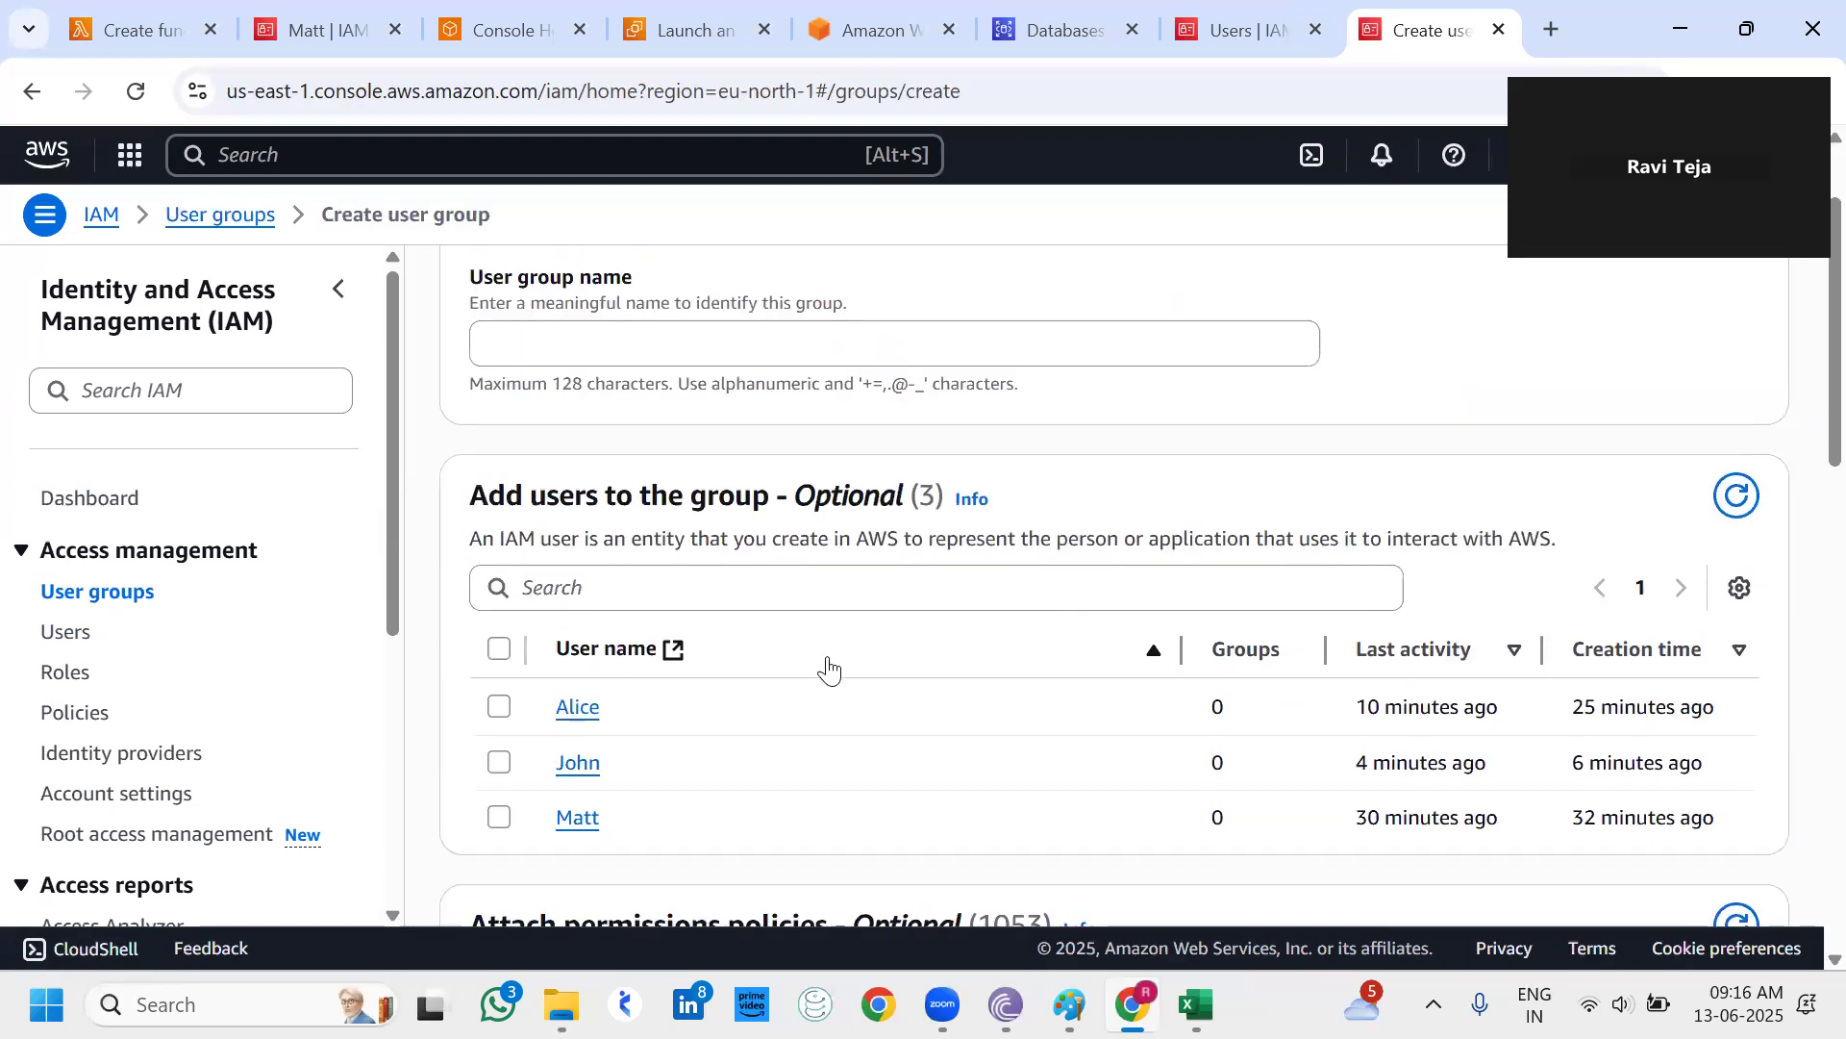
scroll(829, 666, "down", 1)
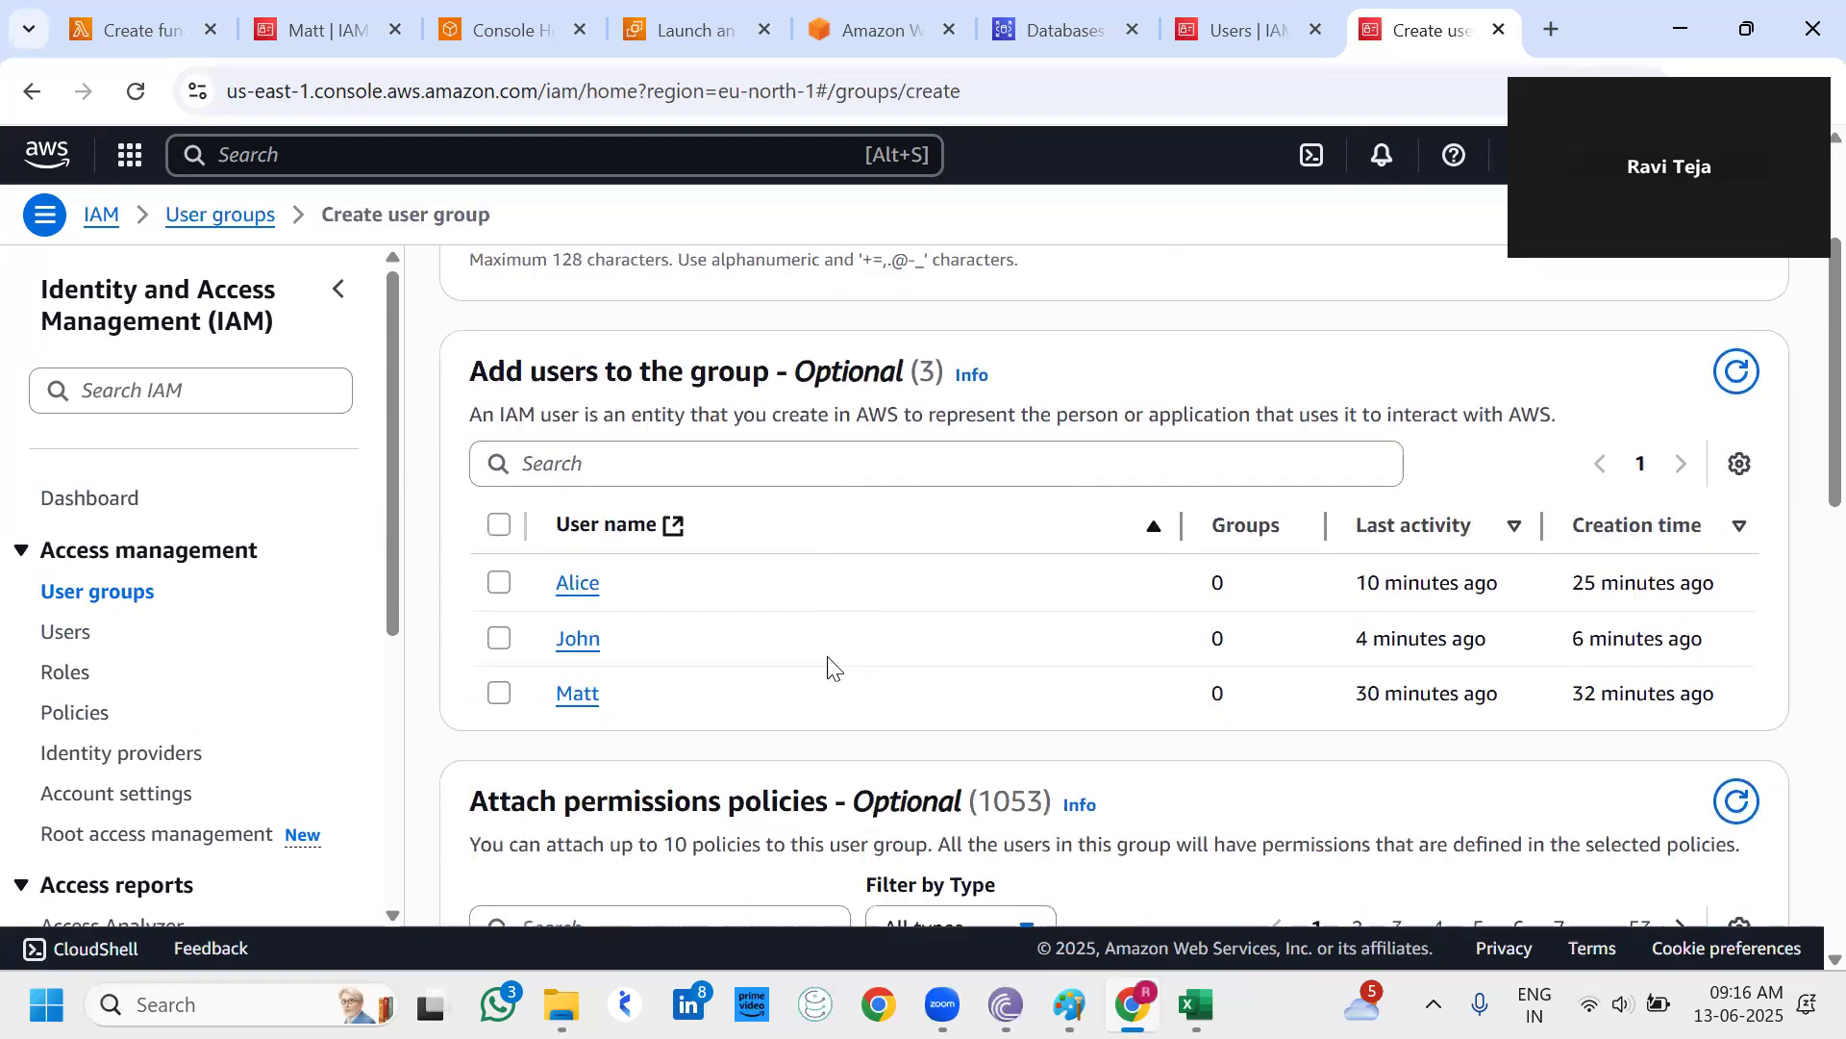
left_click(500, 524)
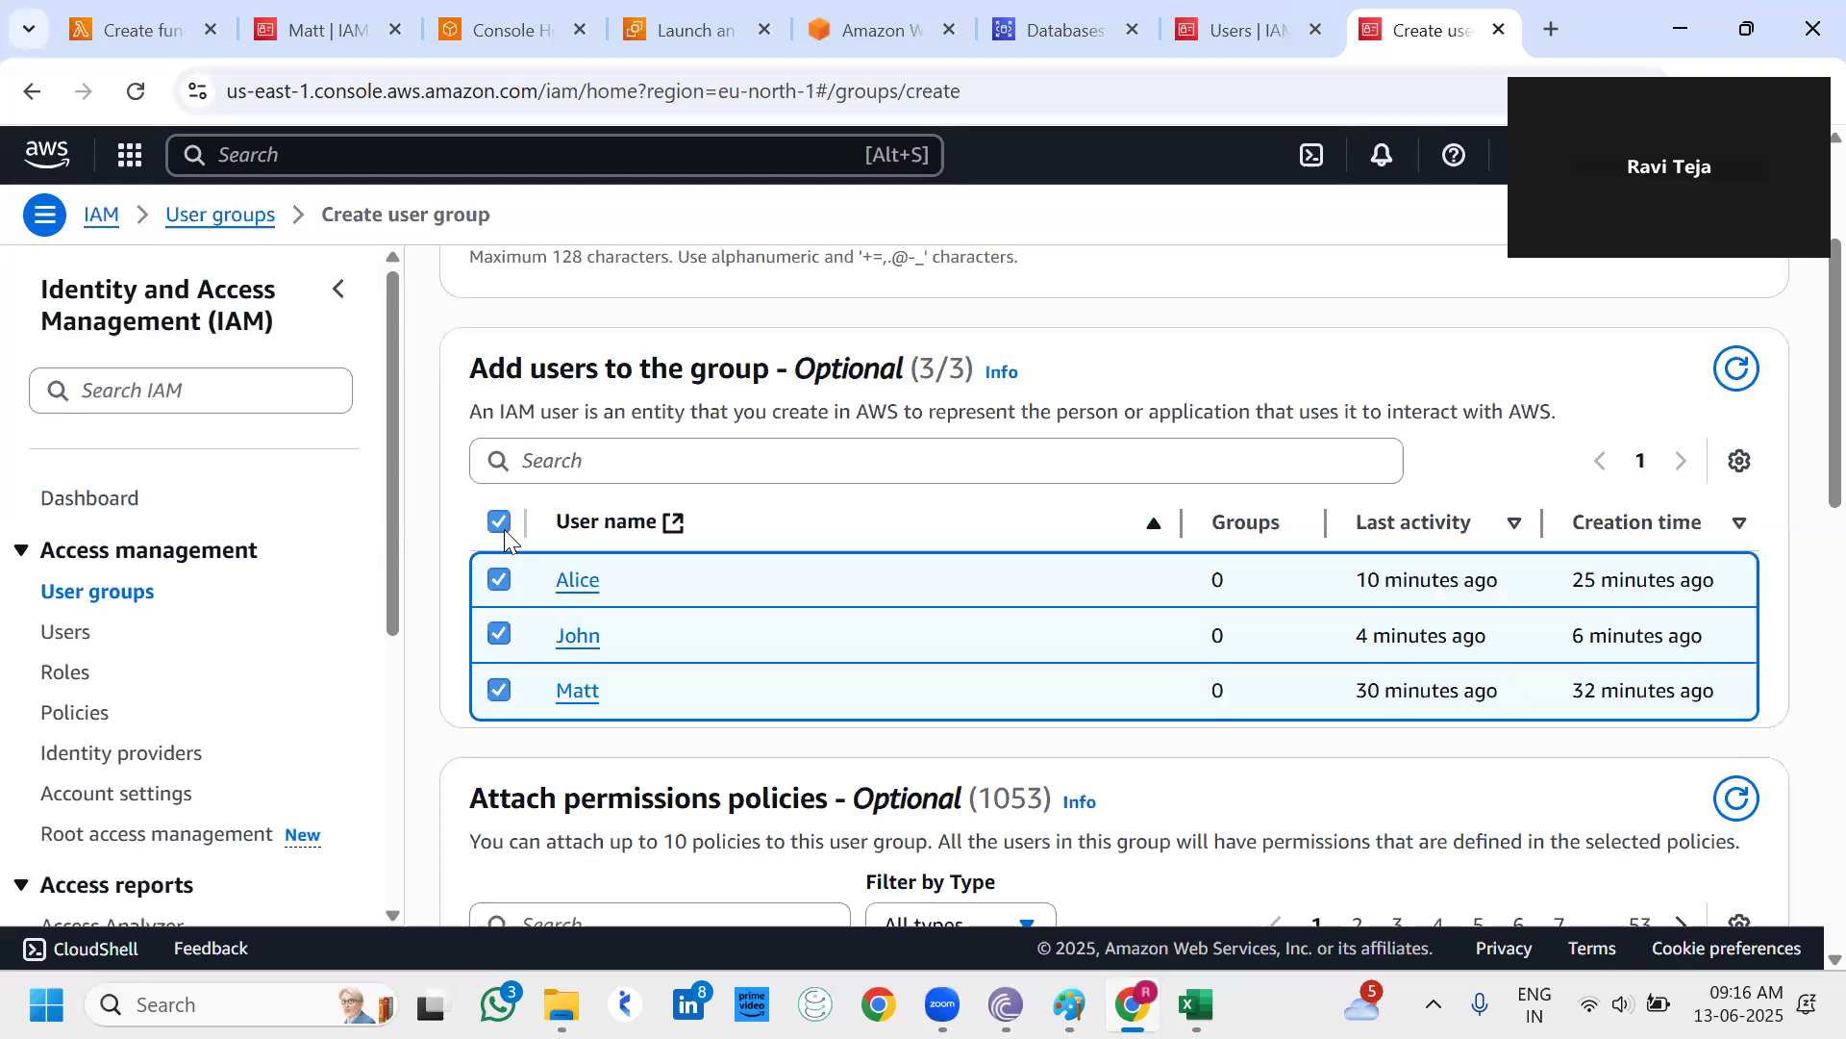
left_click(504, 638)
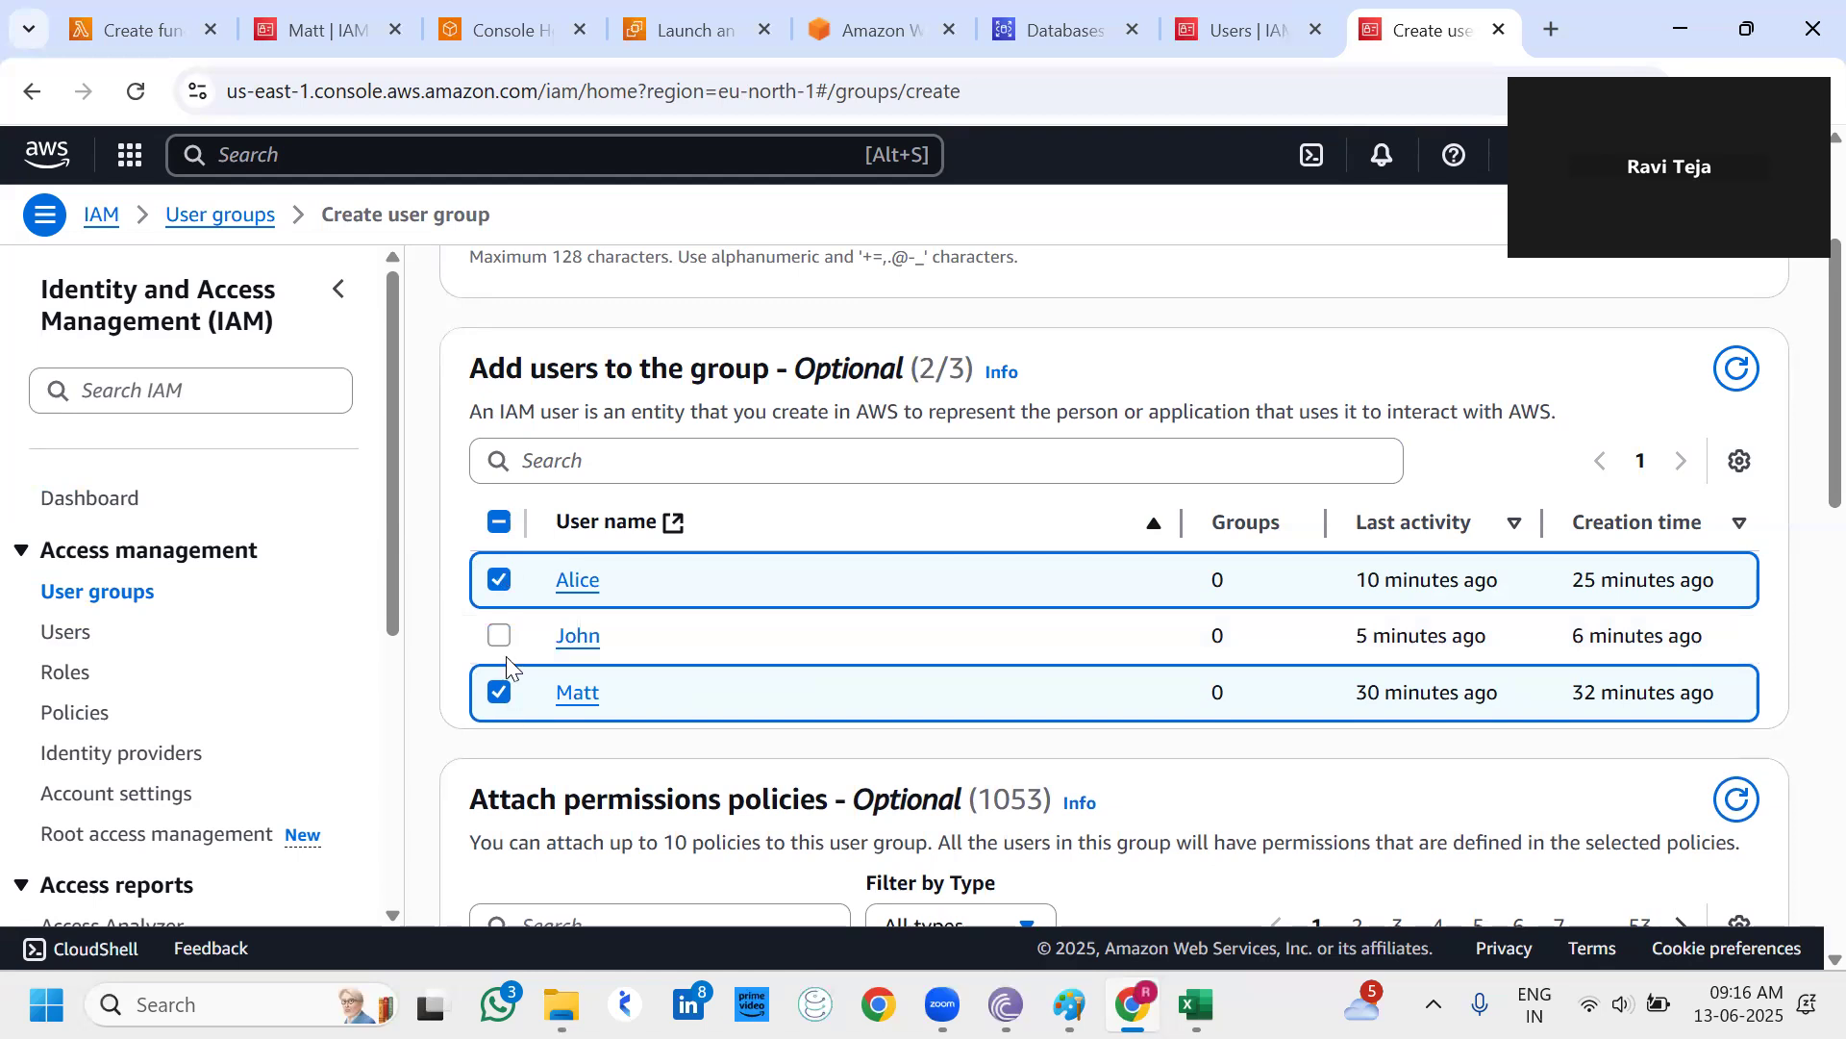
left_click(499, 638)
Widen the Policy name column in the group's permissions policies list so the full policy names are readable.
scroll(498, 648, "down", 5)
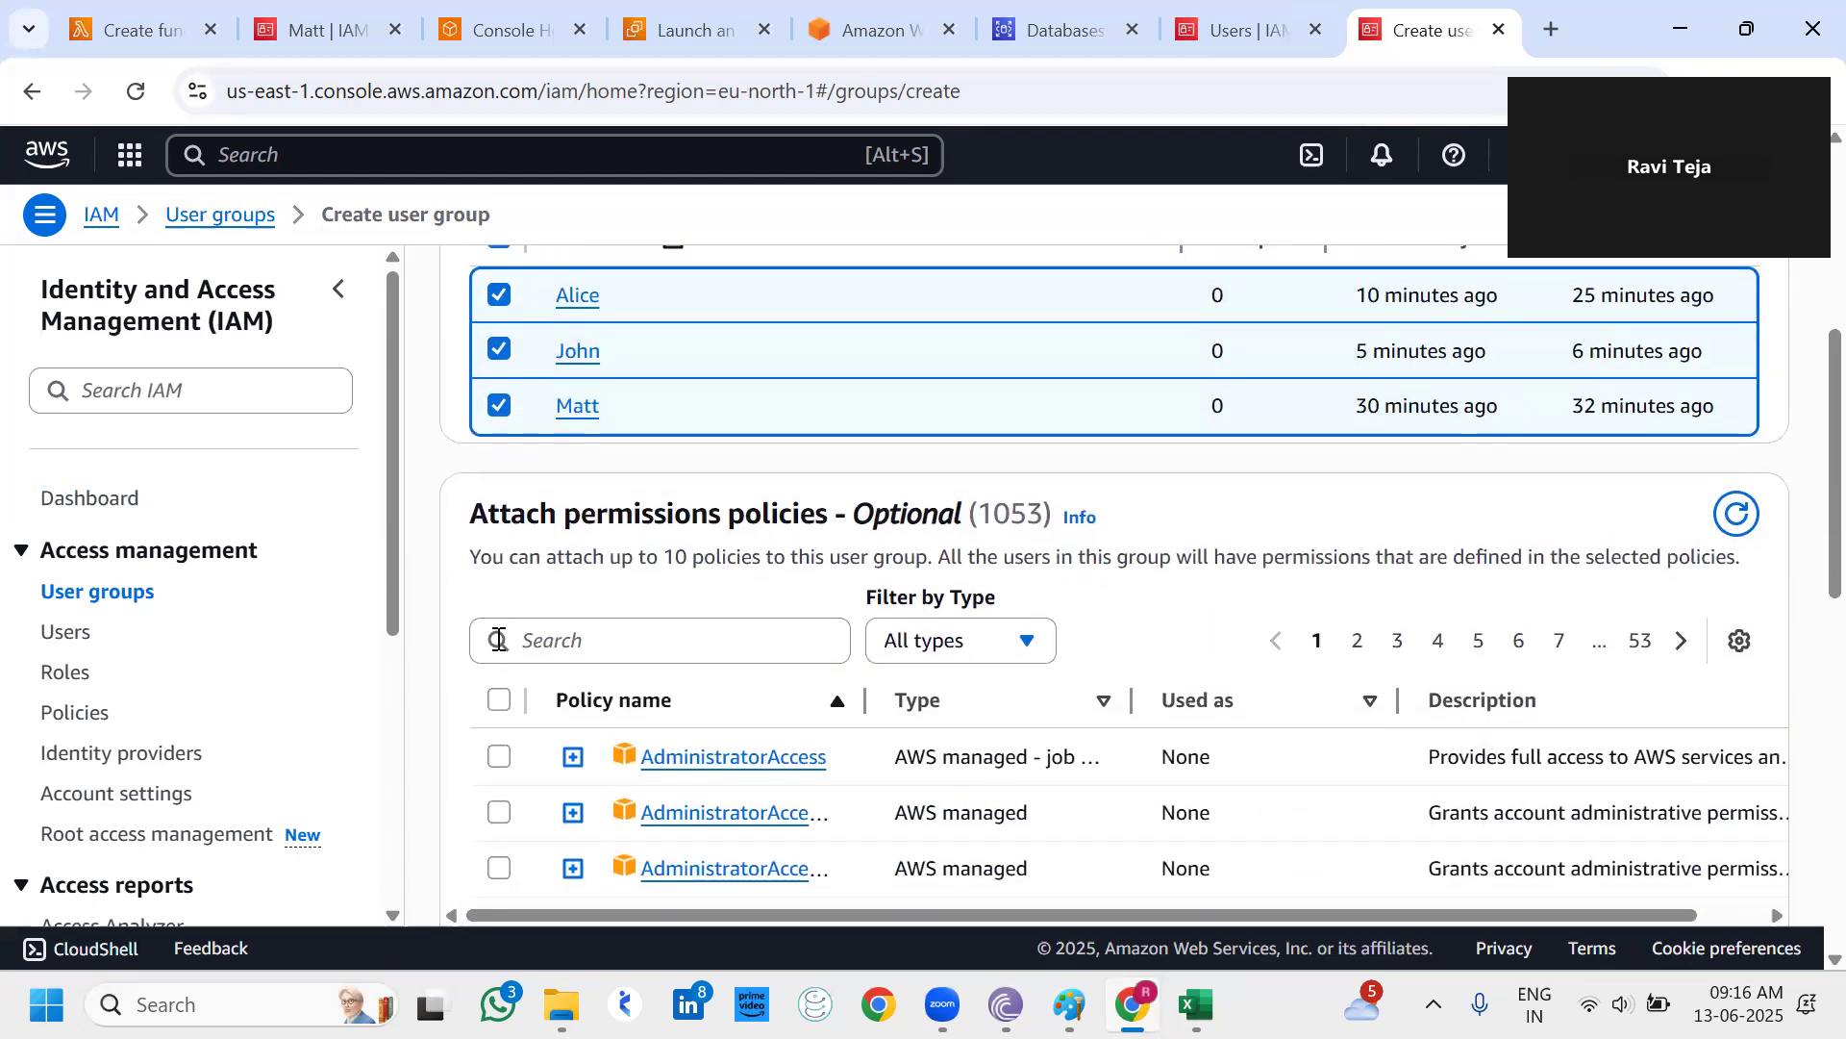
scroll(499, 647, "up", 2)
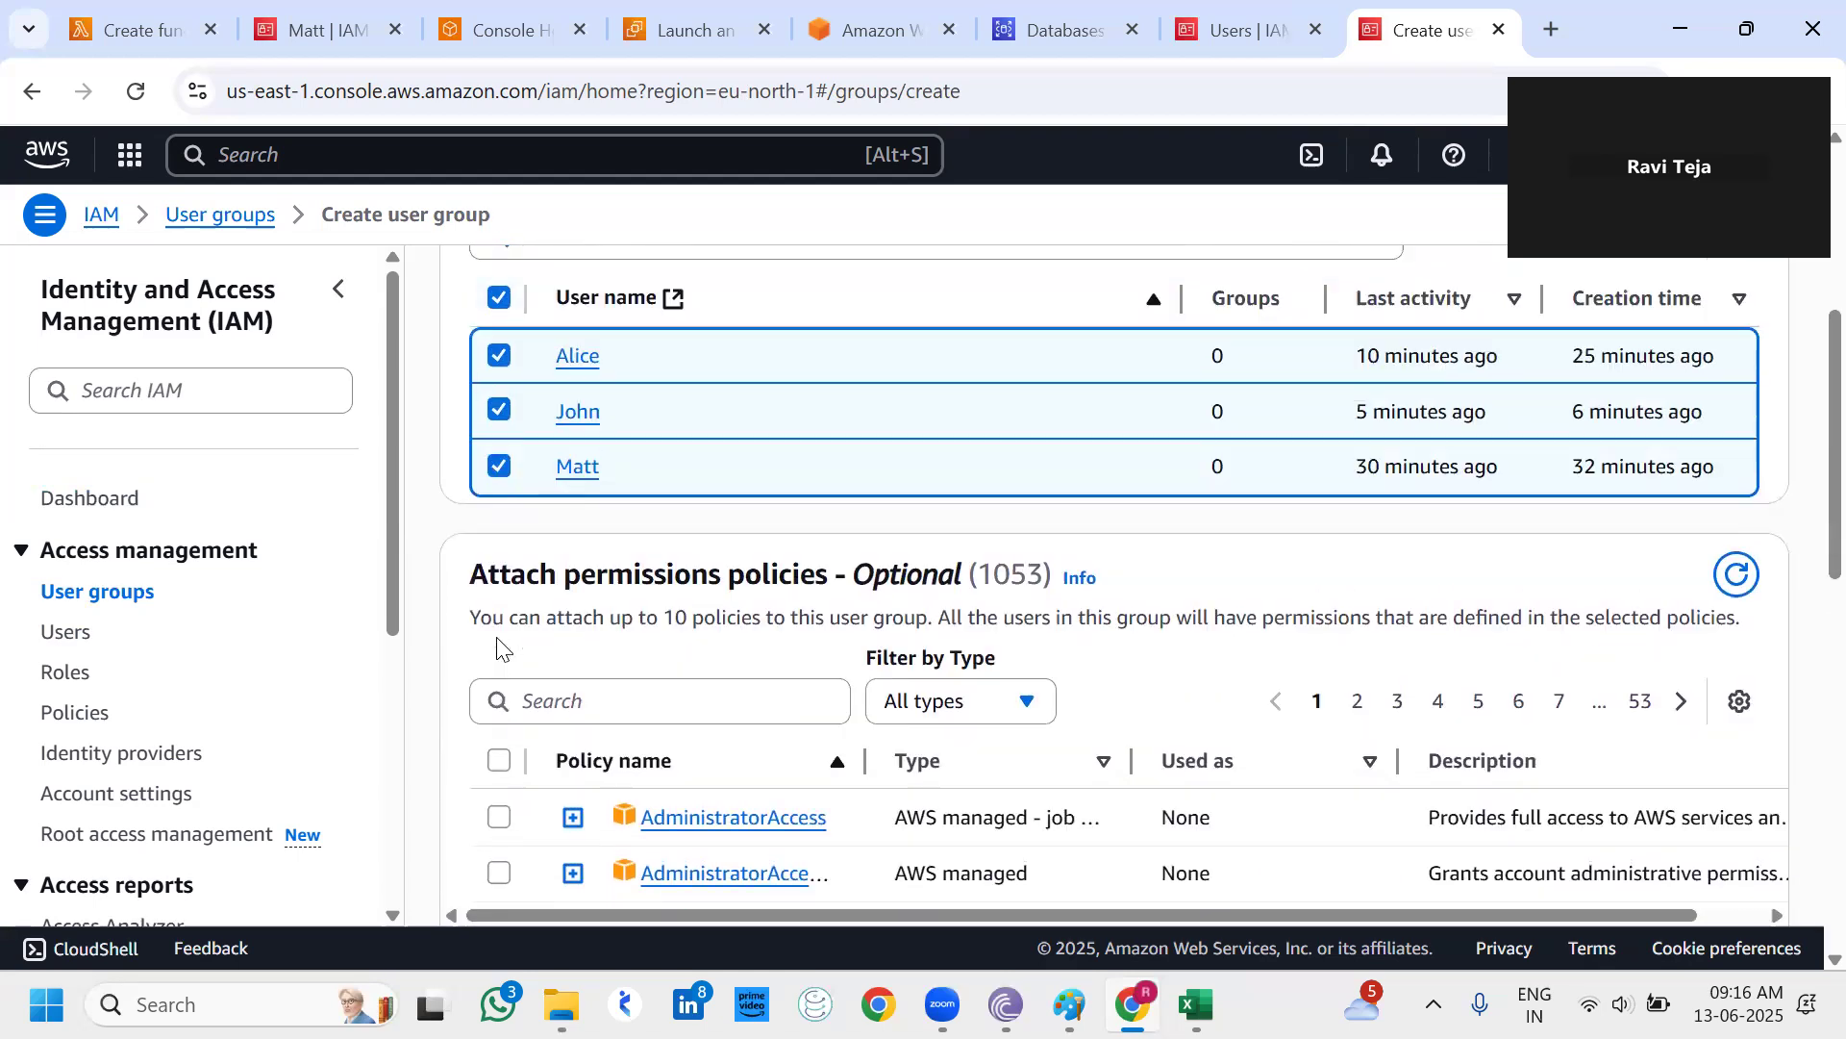
scroll(499, 644, "down", 1)
left_click_drag(864, 641, 1167, 620)
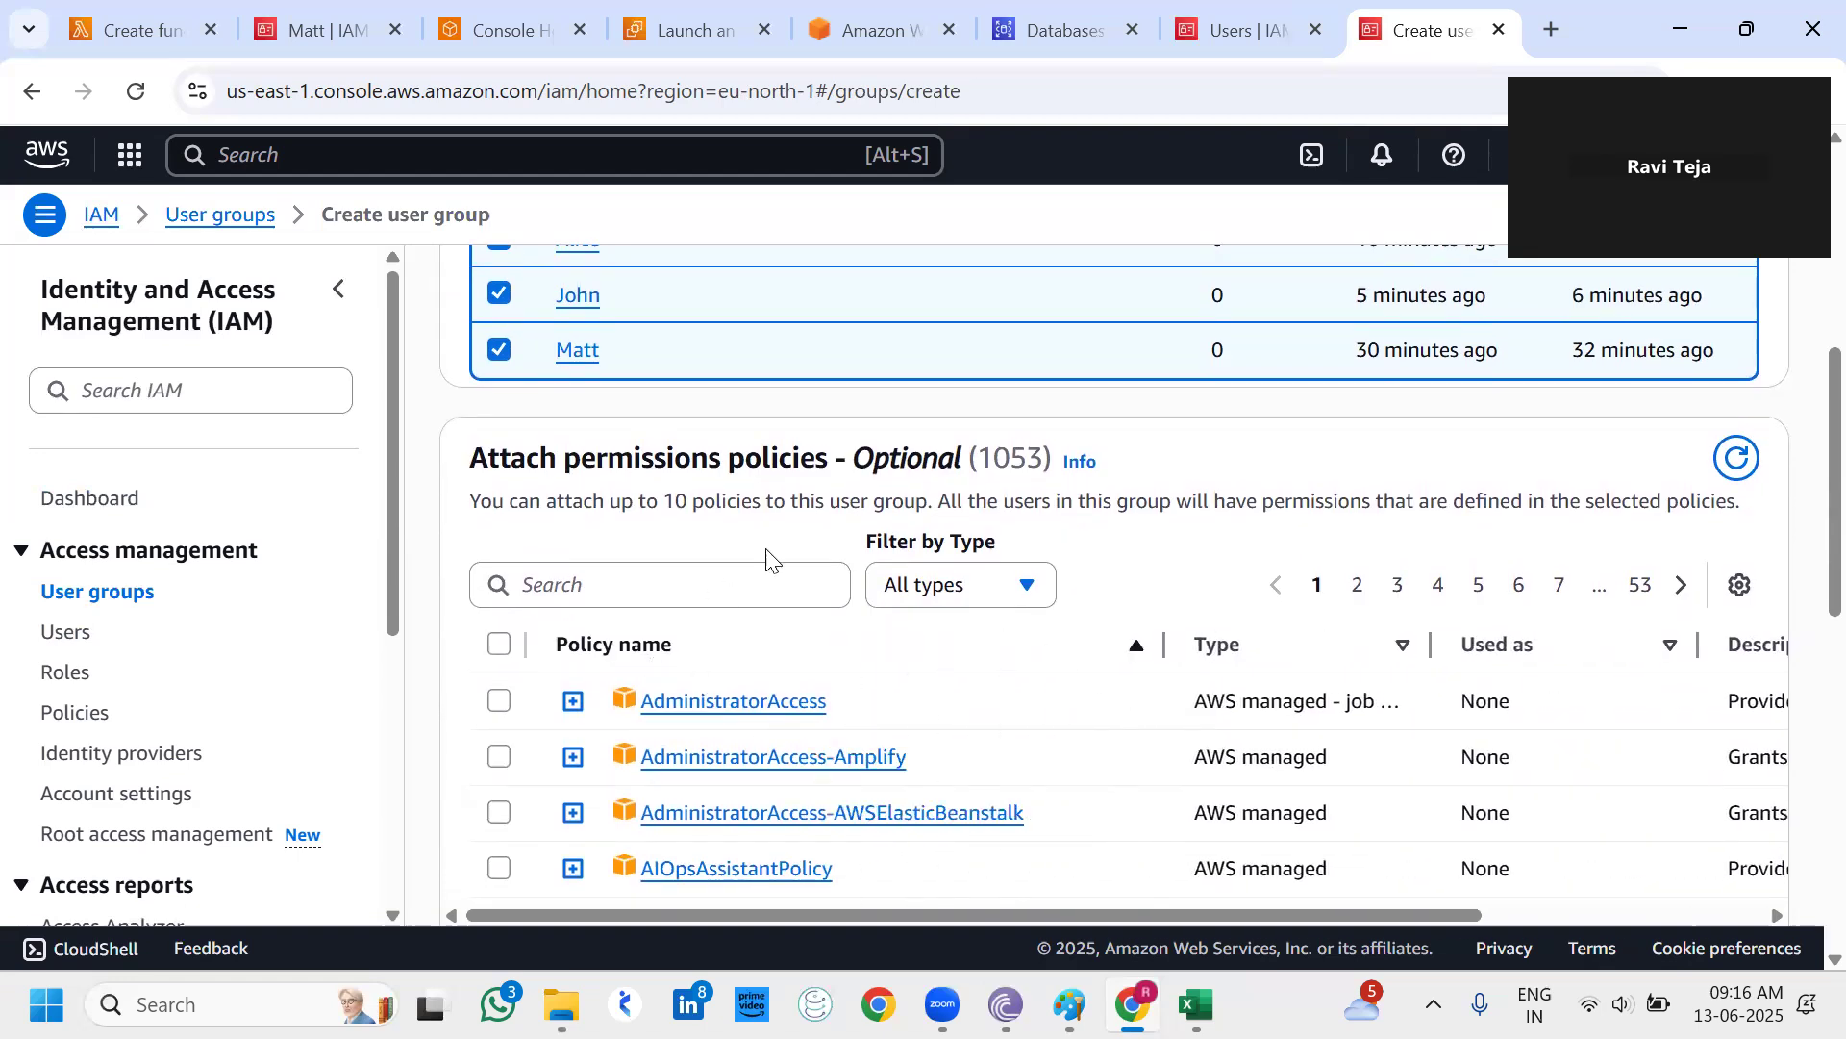
scroll(931, 719, "down", 2)
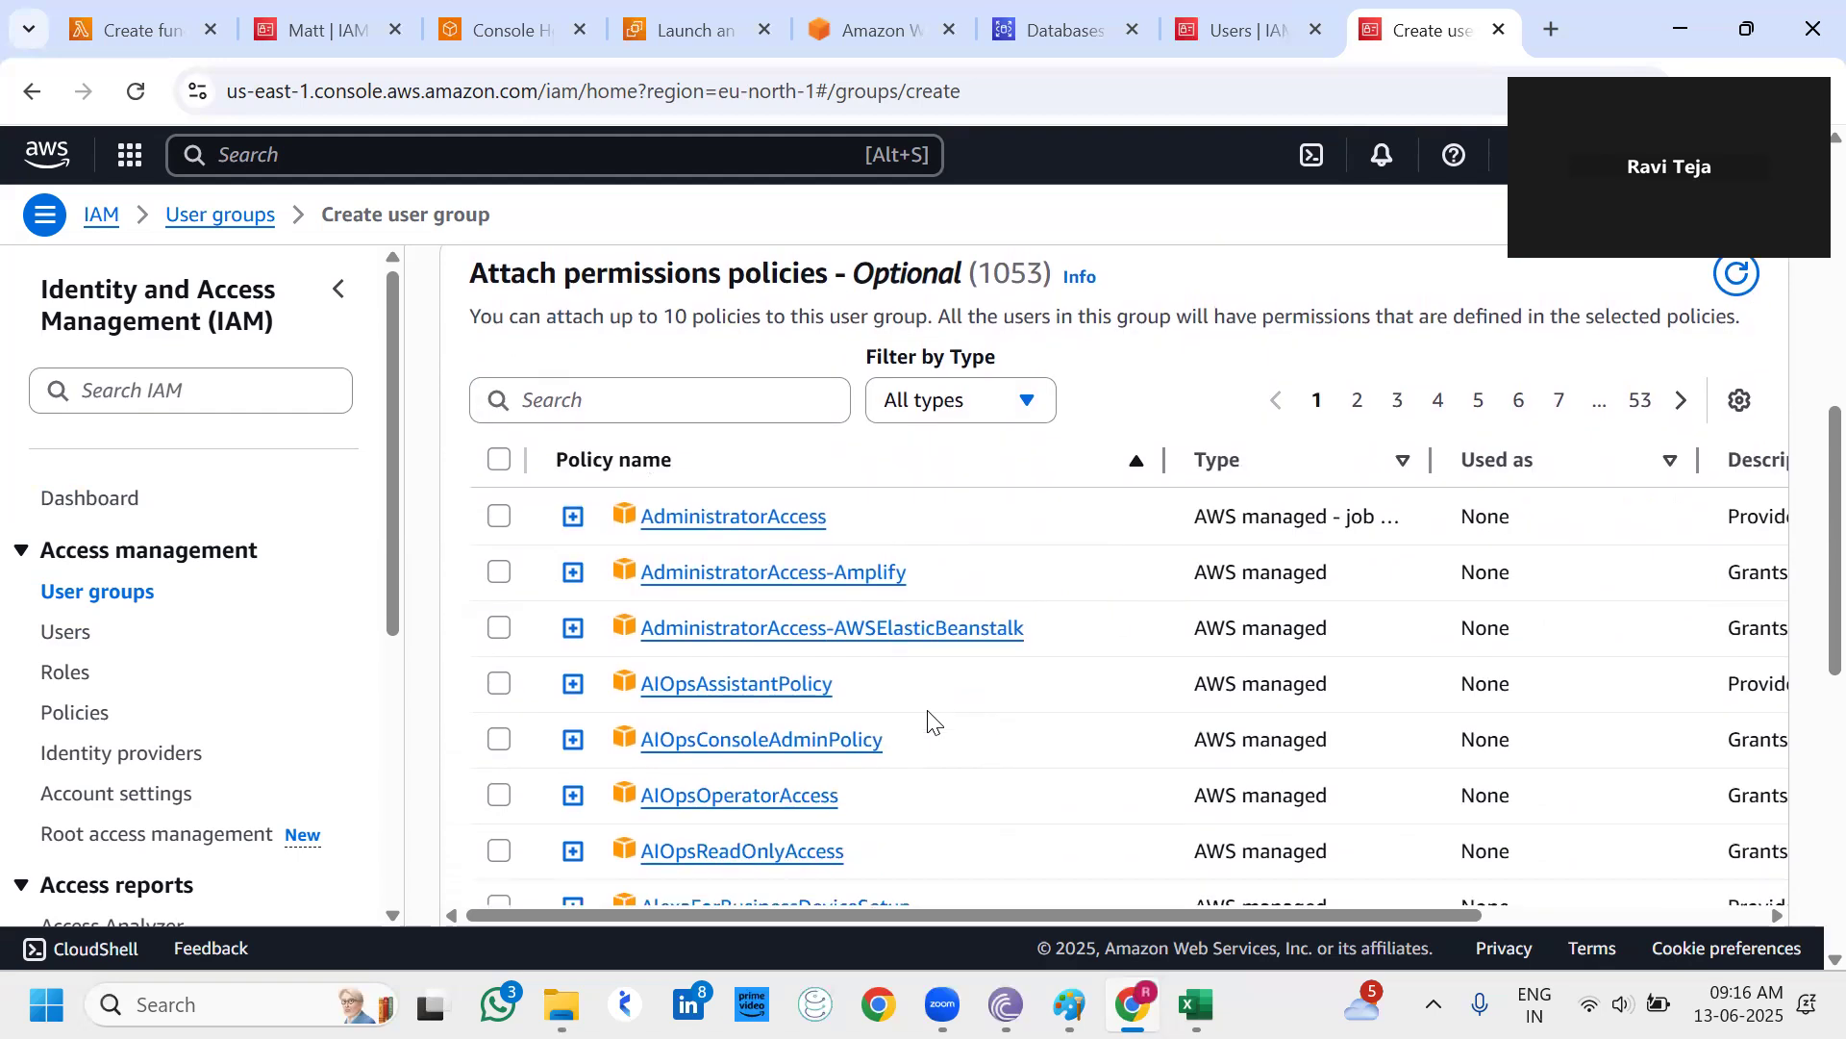
scroll(928, 720, "up", 1)
Filter the permissions policies by EC2 and select AmazonEC2FullAccess for the group.
left_click(667, 518)
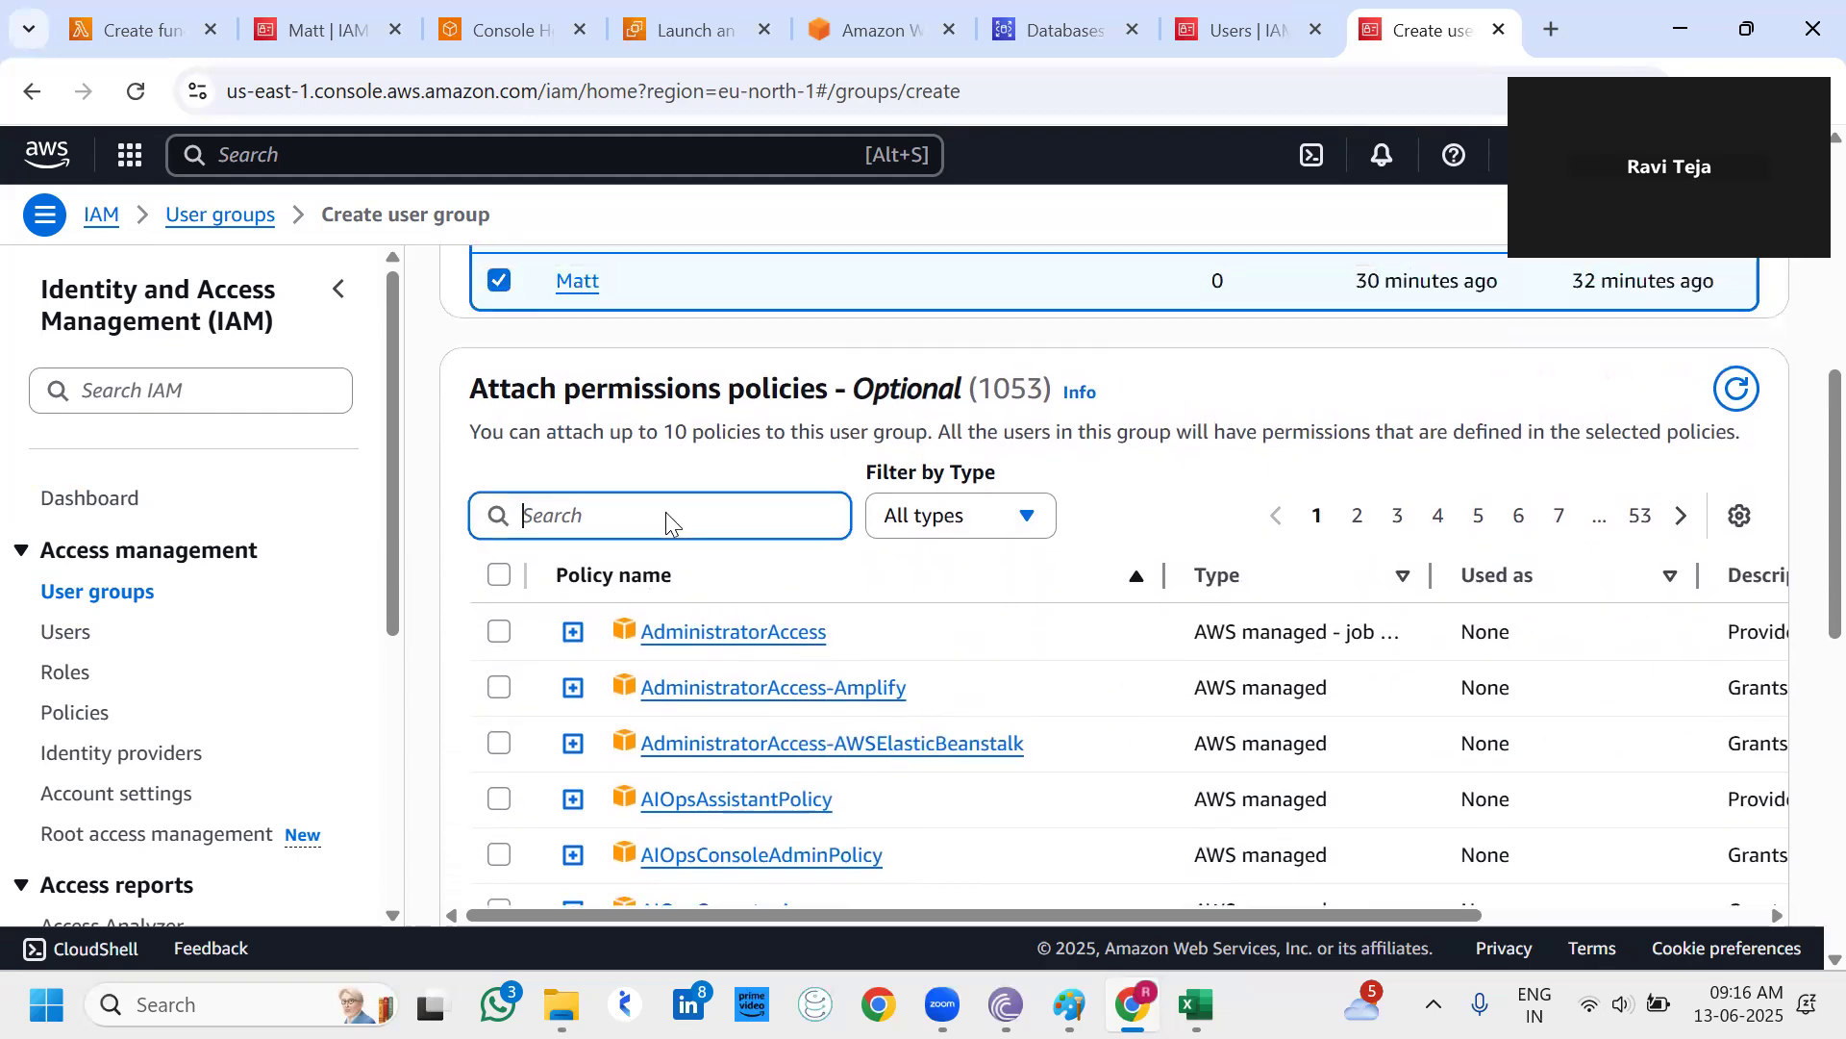
scroll(625, 462, "up", 2)
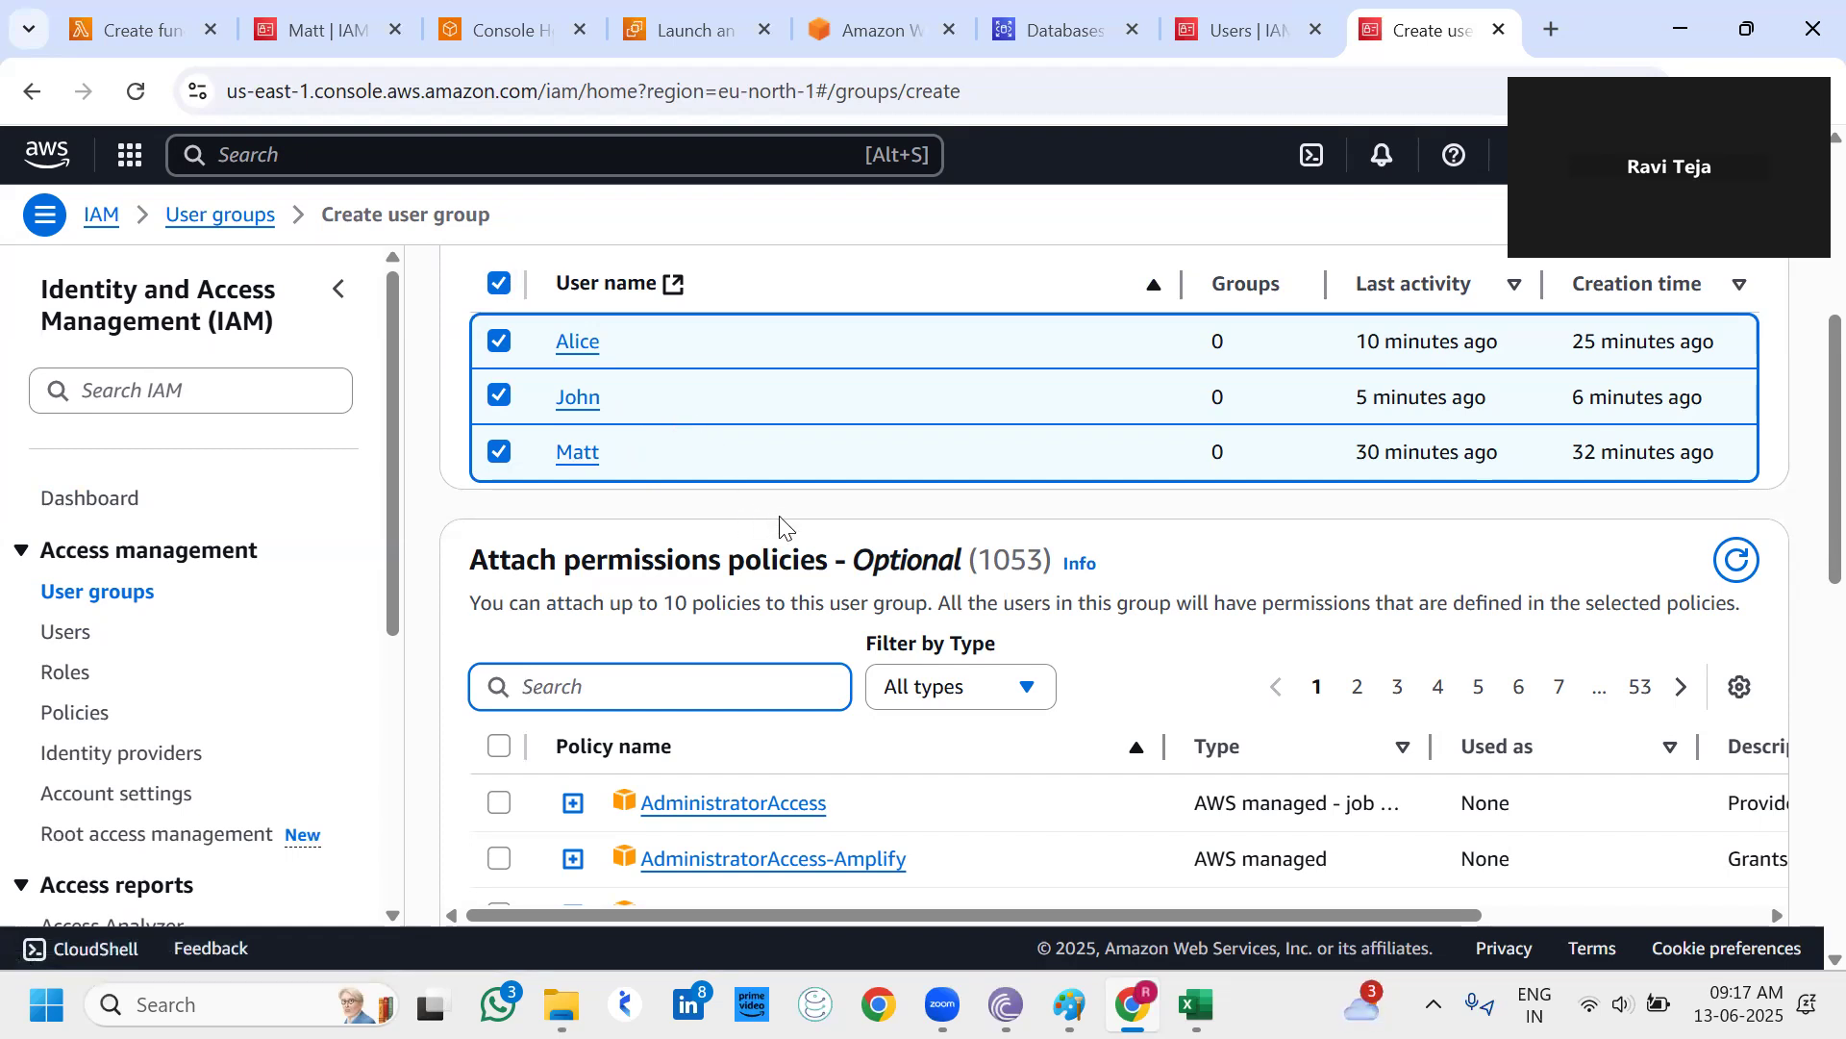
scroll(781, 519, "down", 5)
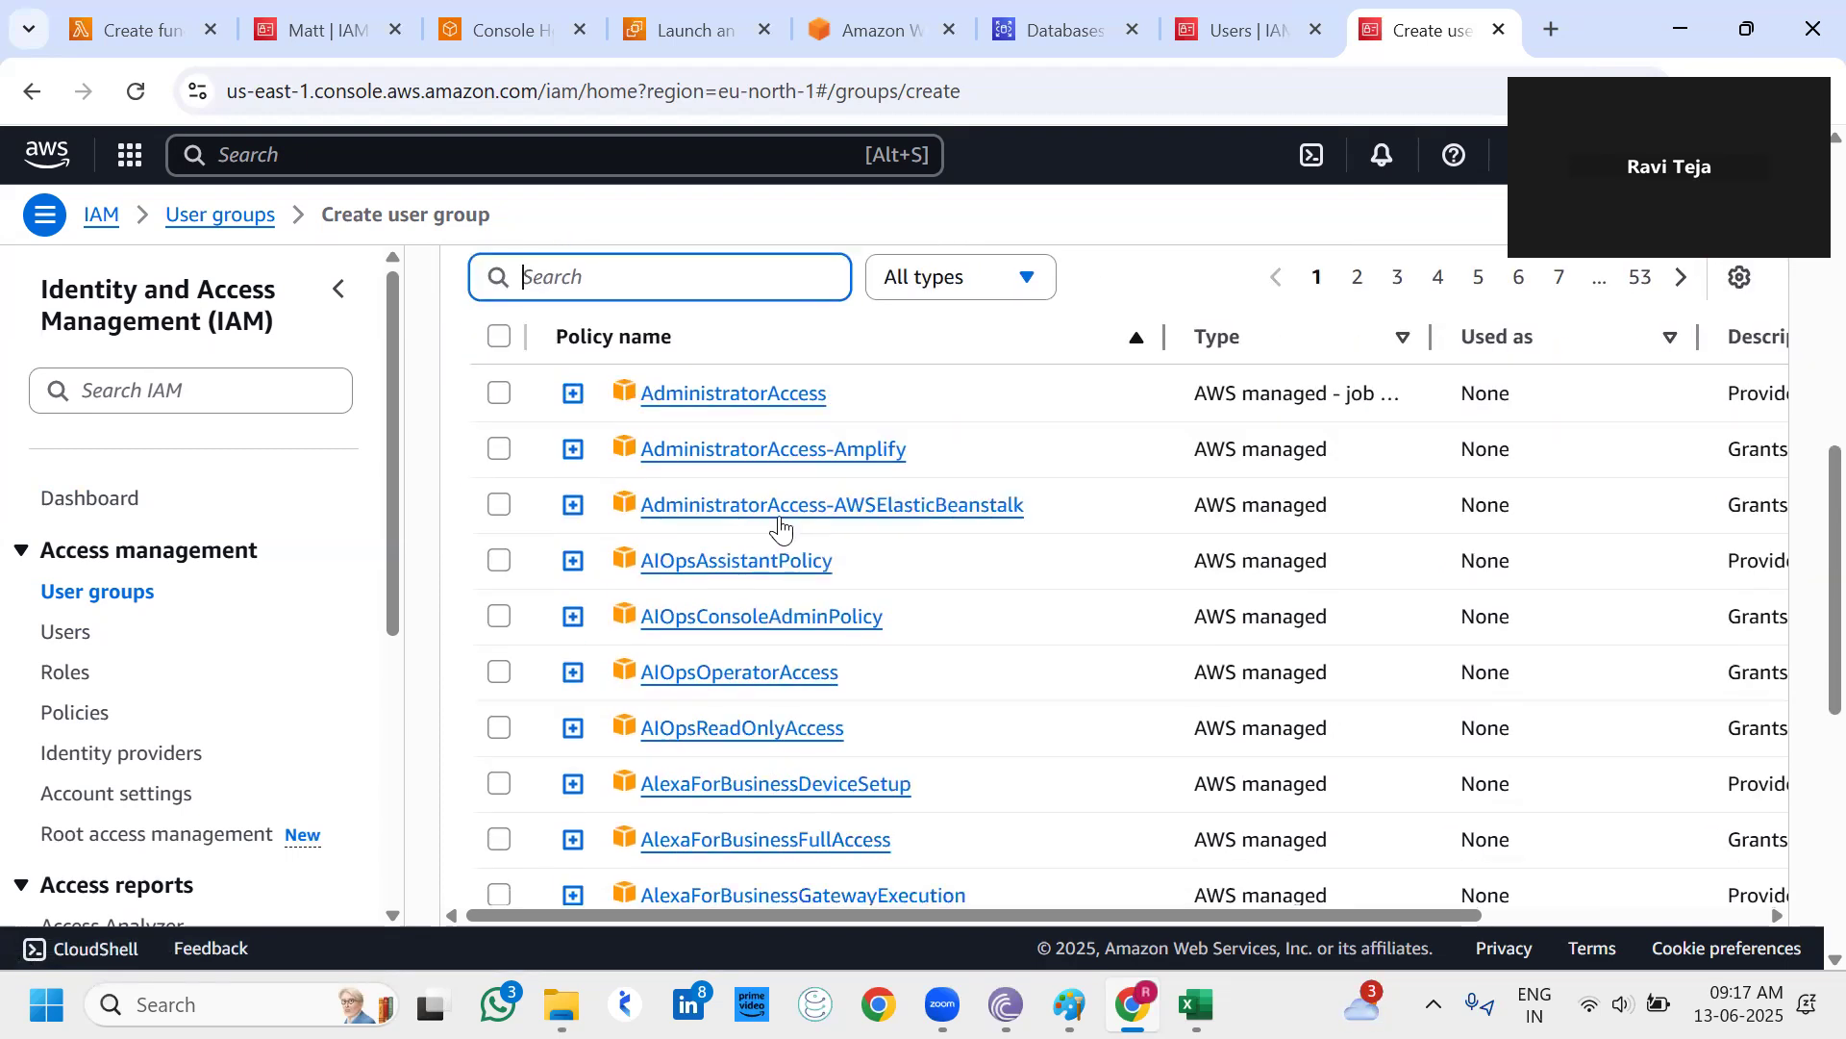
scroll(712, 390, "up", 1)
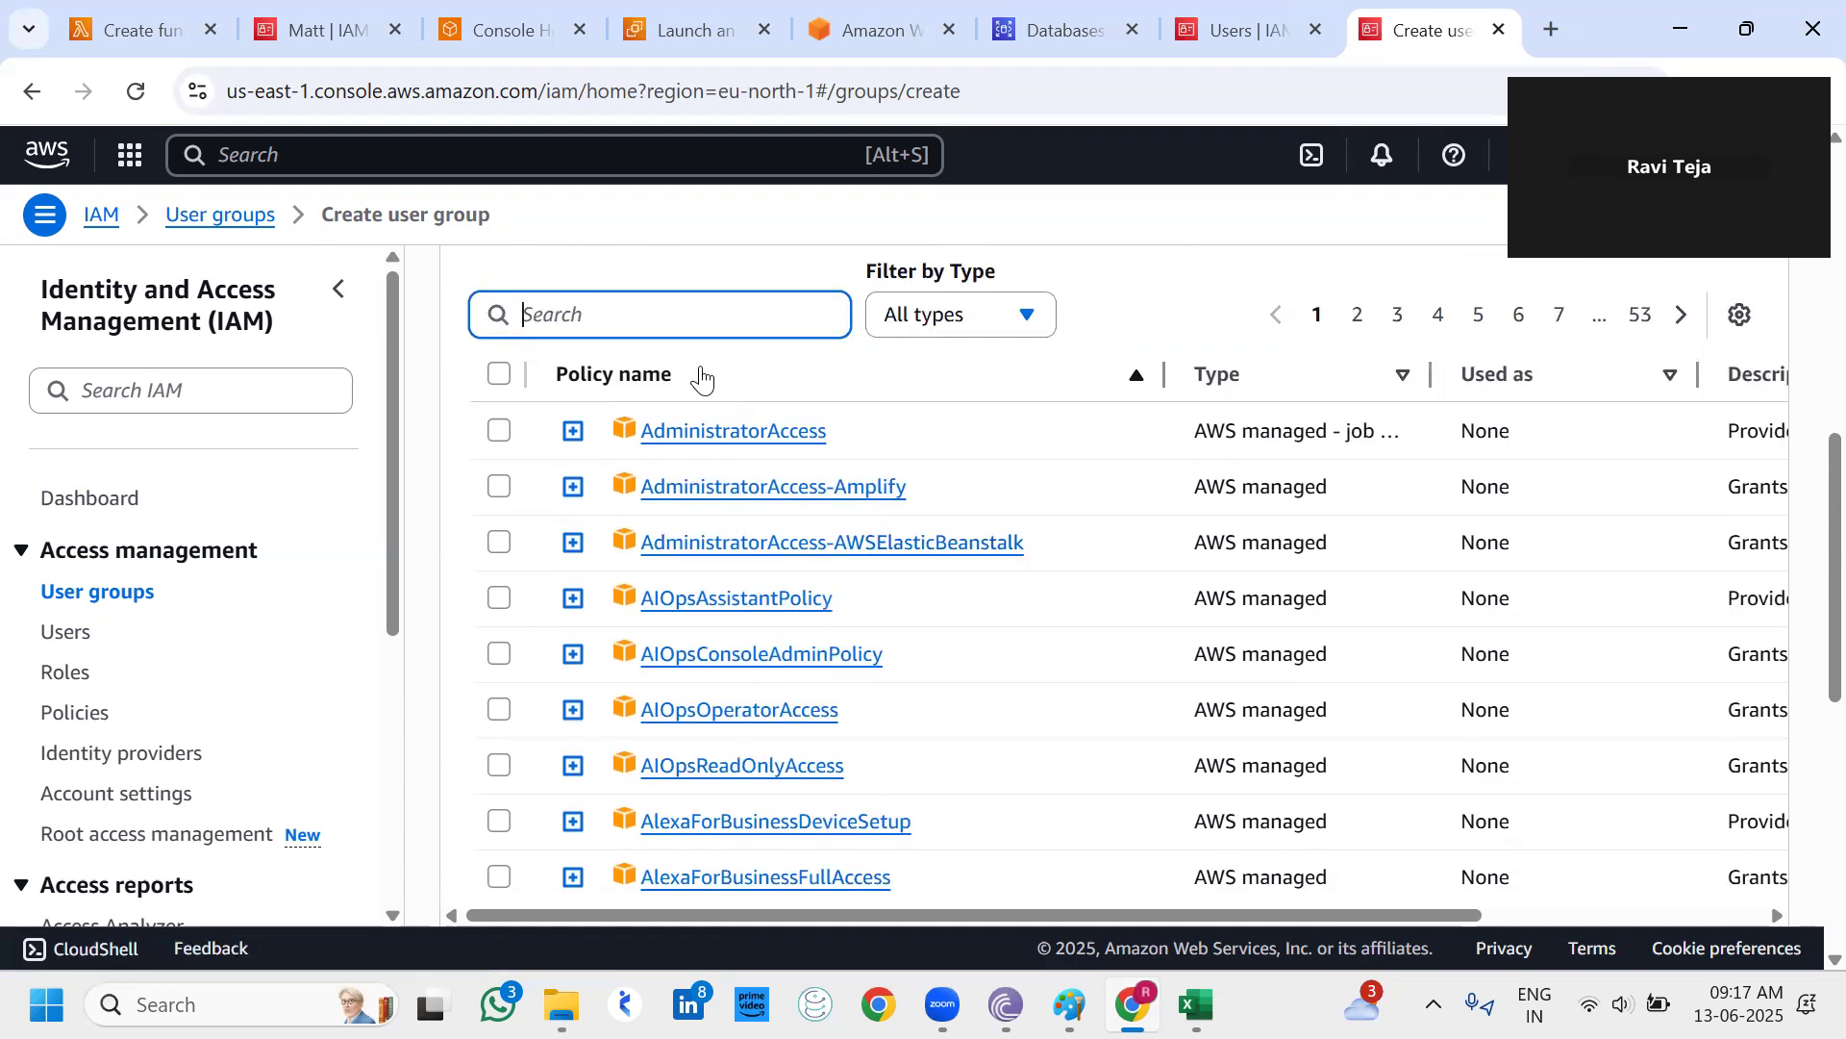
type("EX")
key("BackSpace")
type("C2")
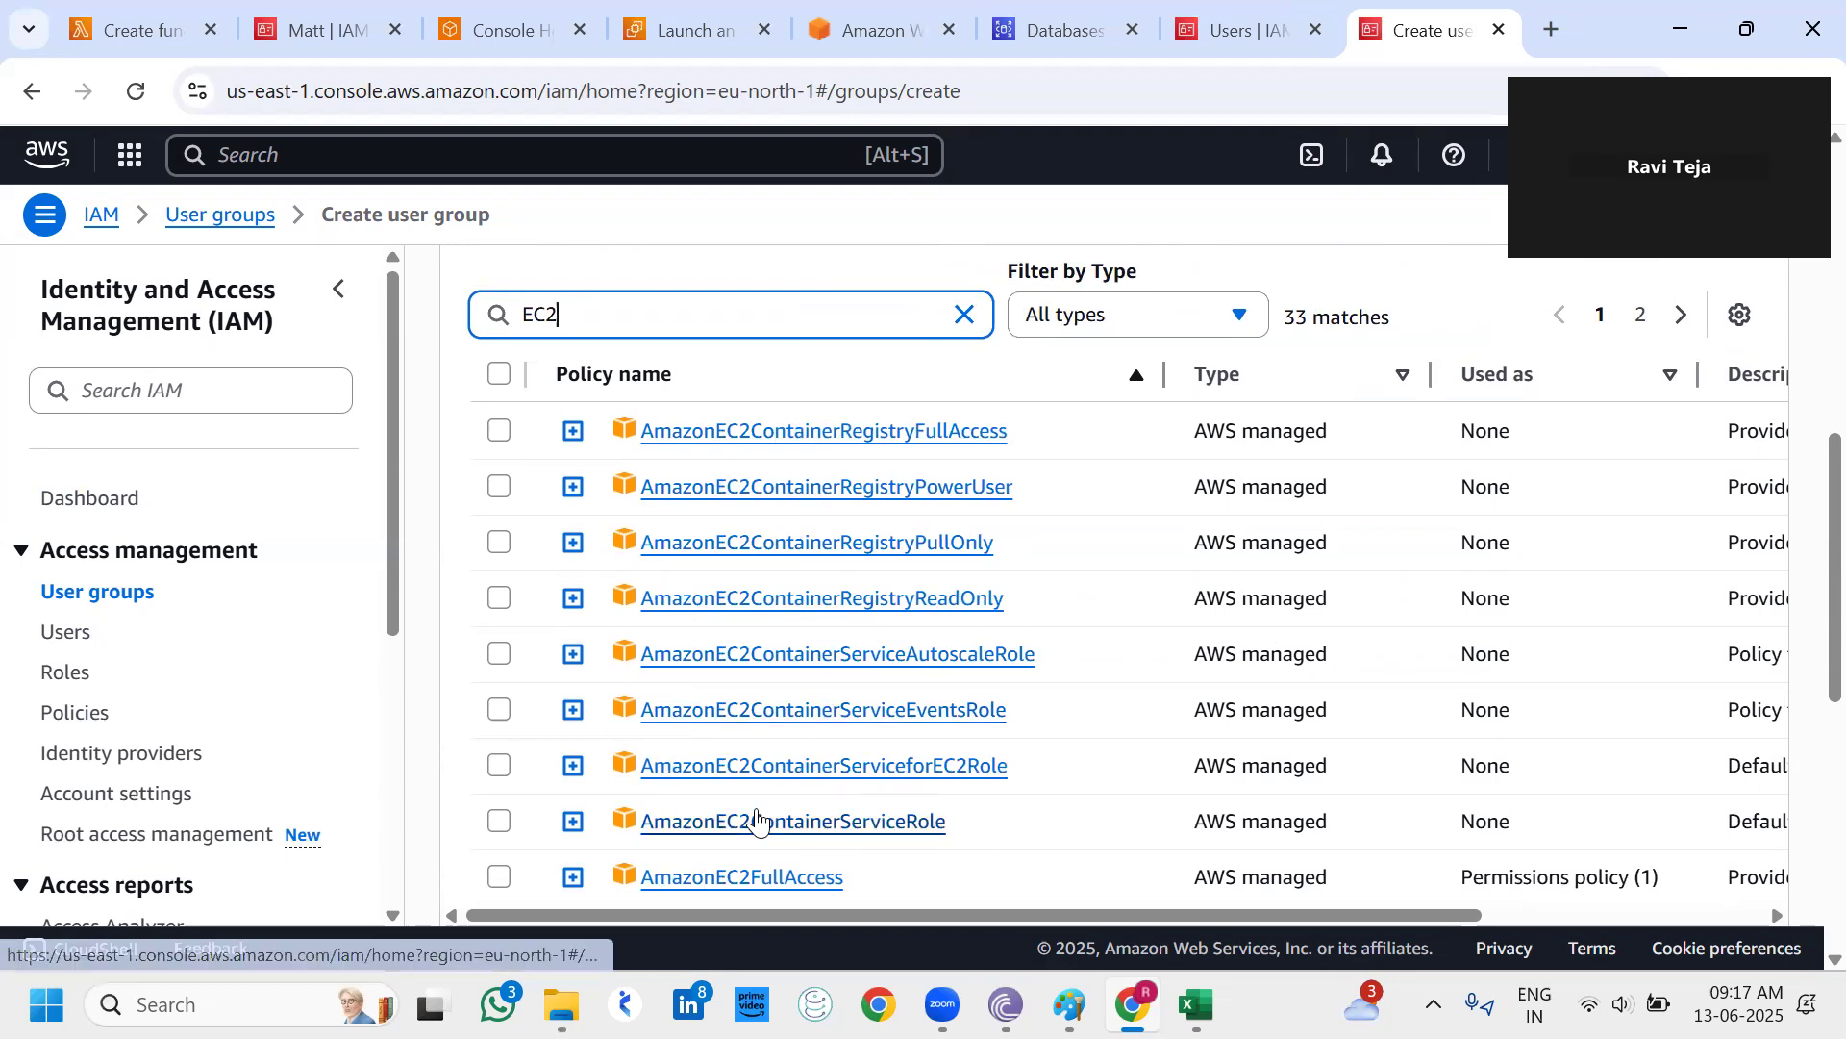
scroll(712, 789, "down", 2)
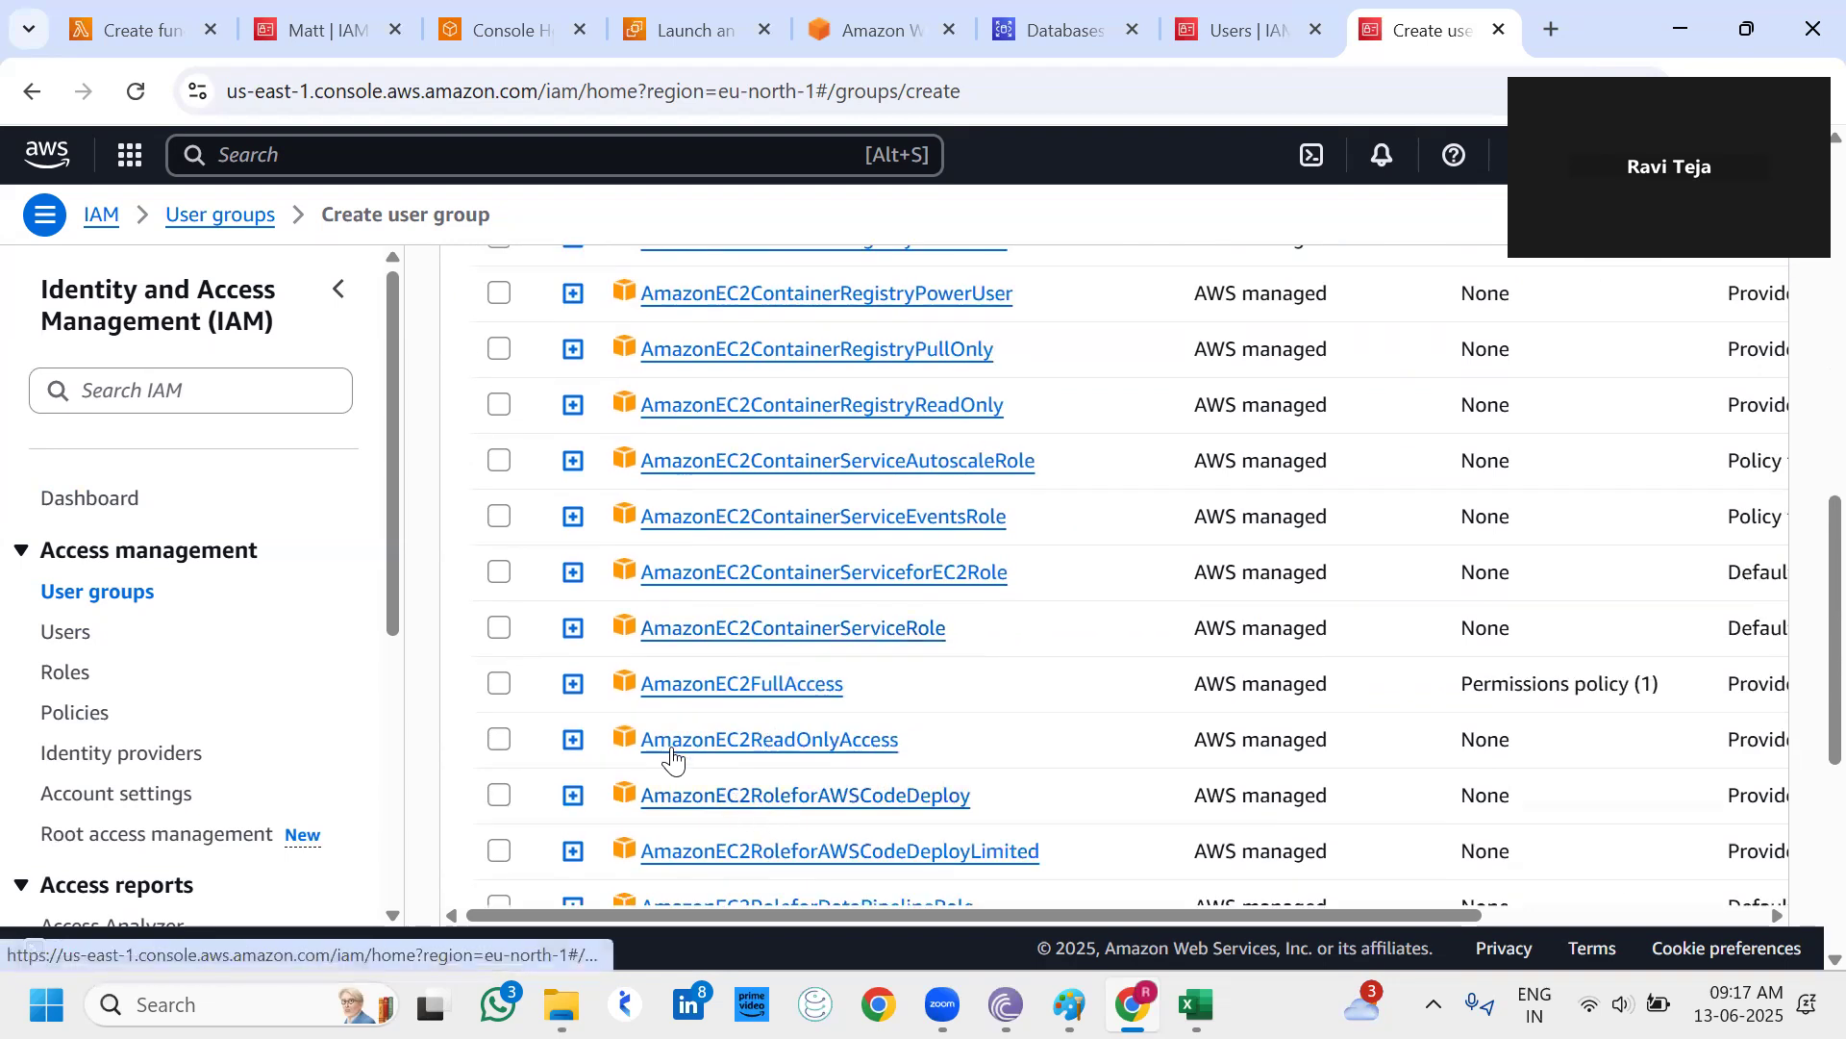
left_click(498, 683)
scroll(793, 481, "up", 8)
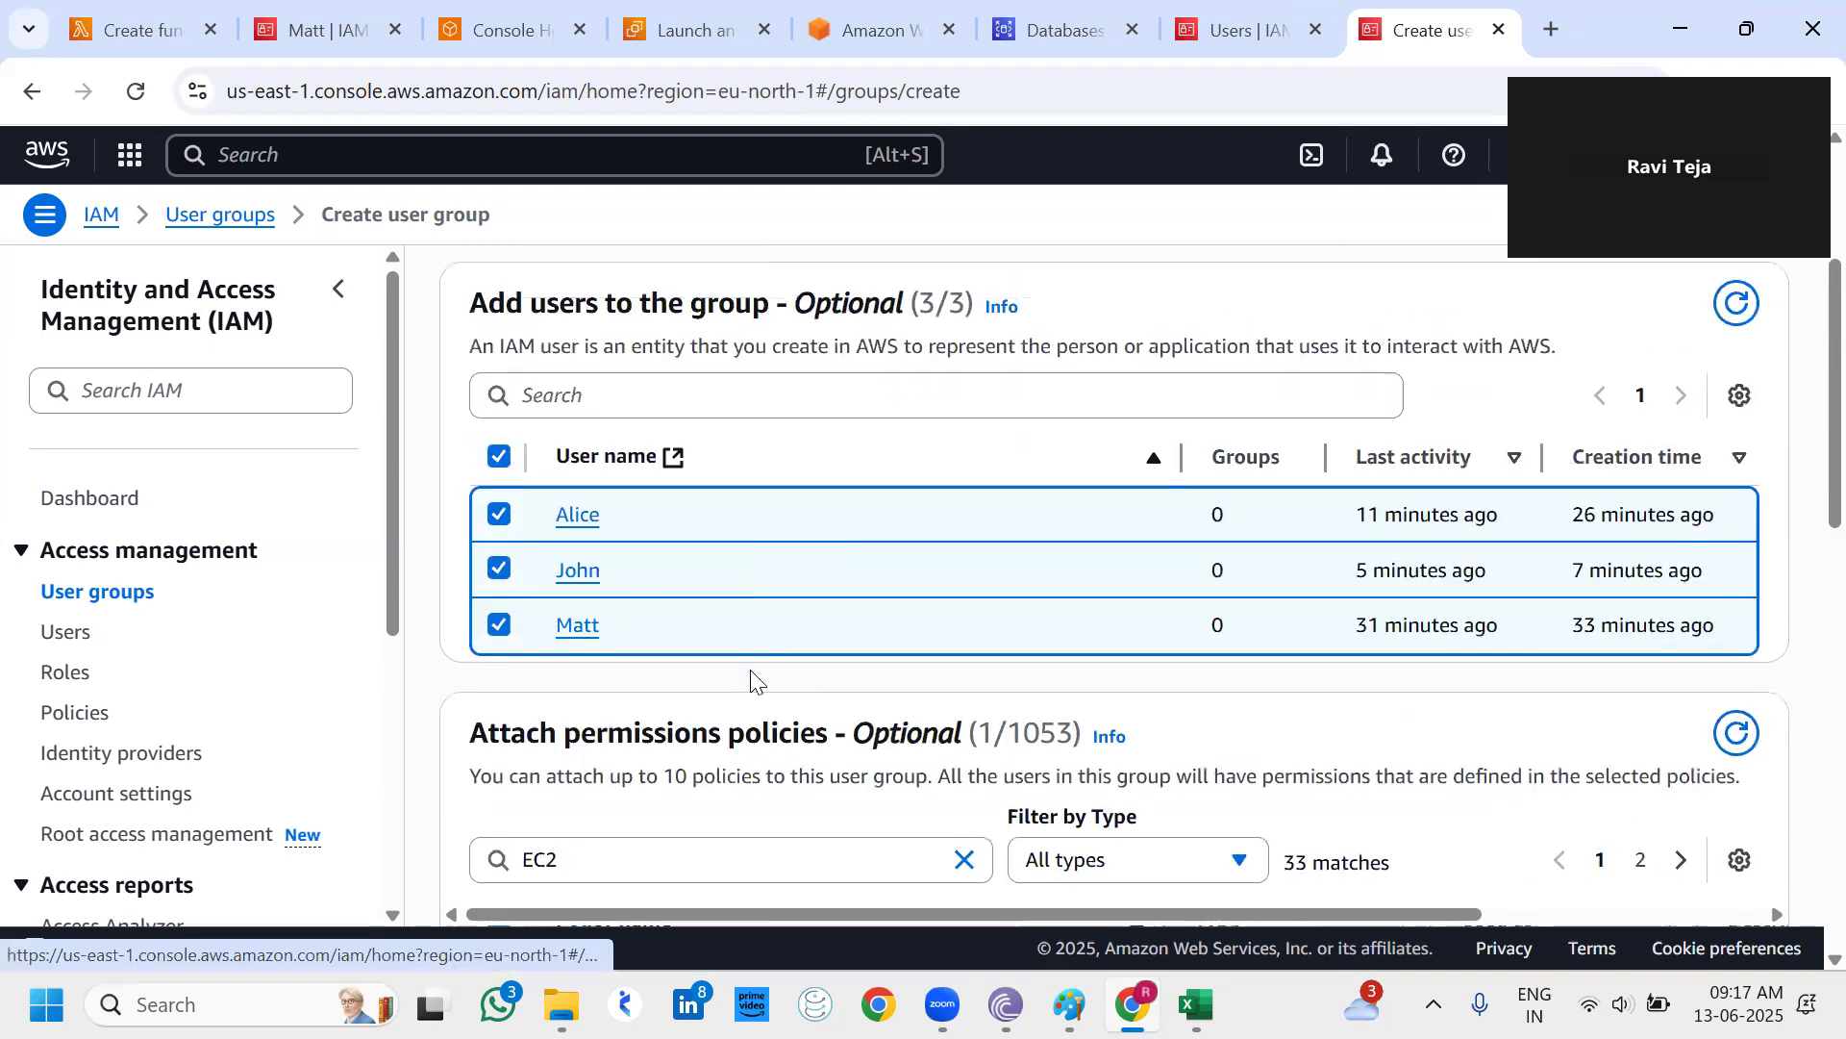
Replace the policy filter with Lambda and add AWSLambda_FullAccess to the group's selected policies.
left_click(962, 859)
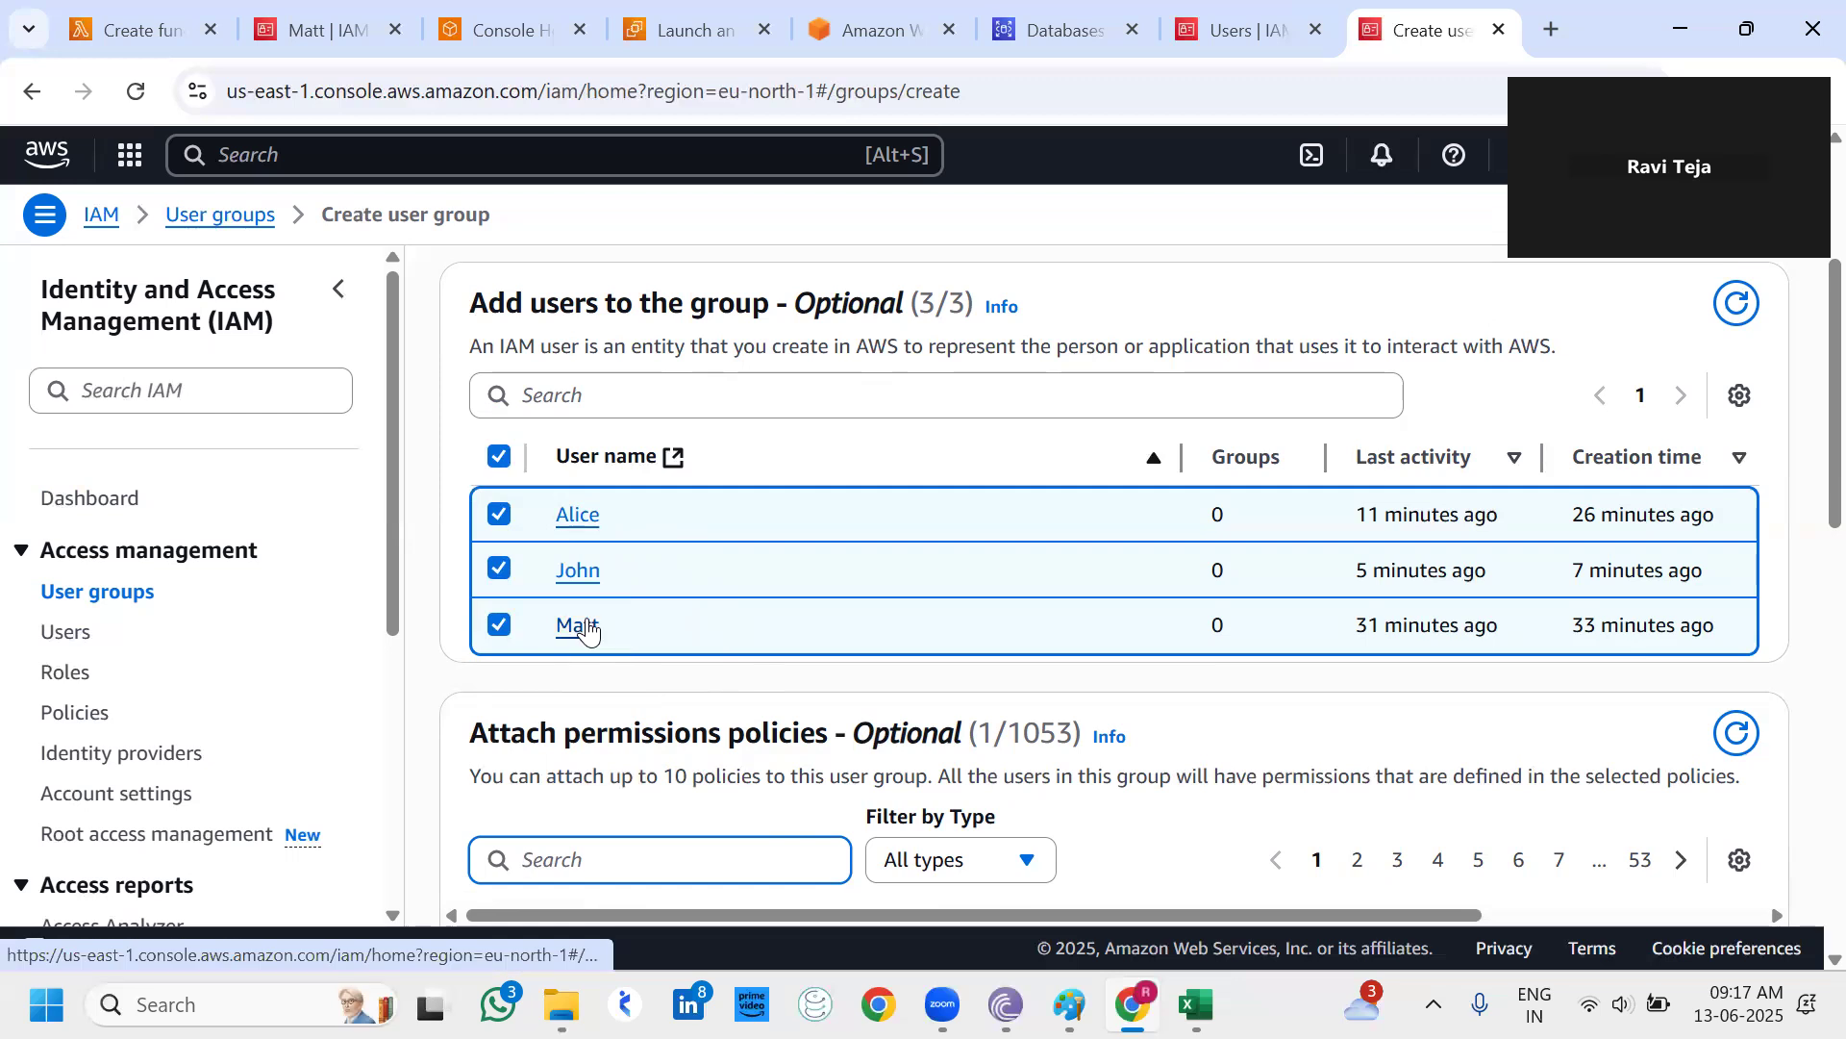
scroll(649, 728, "down", 1)
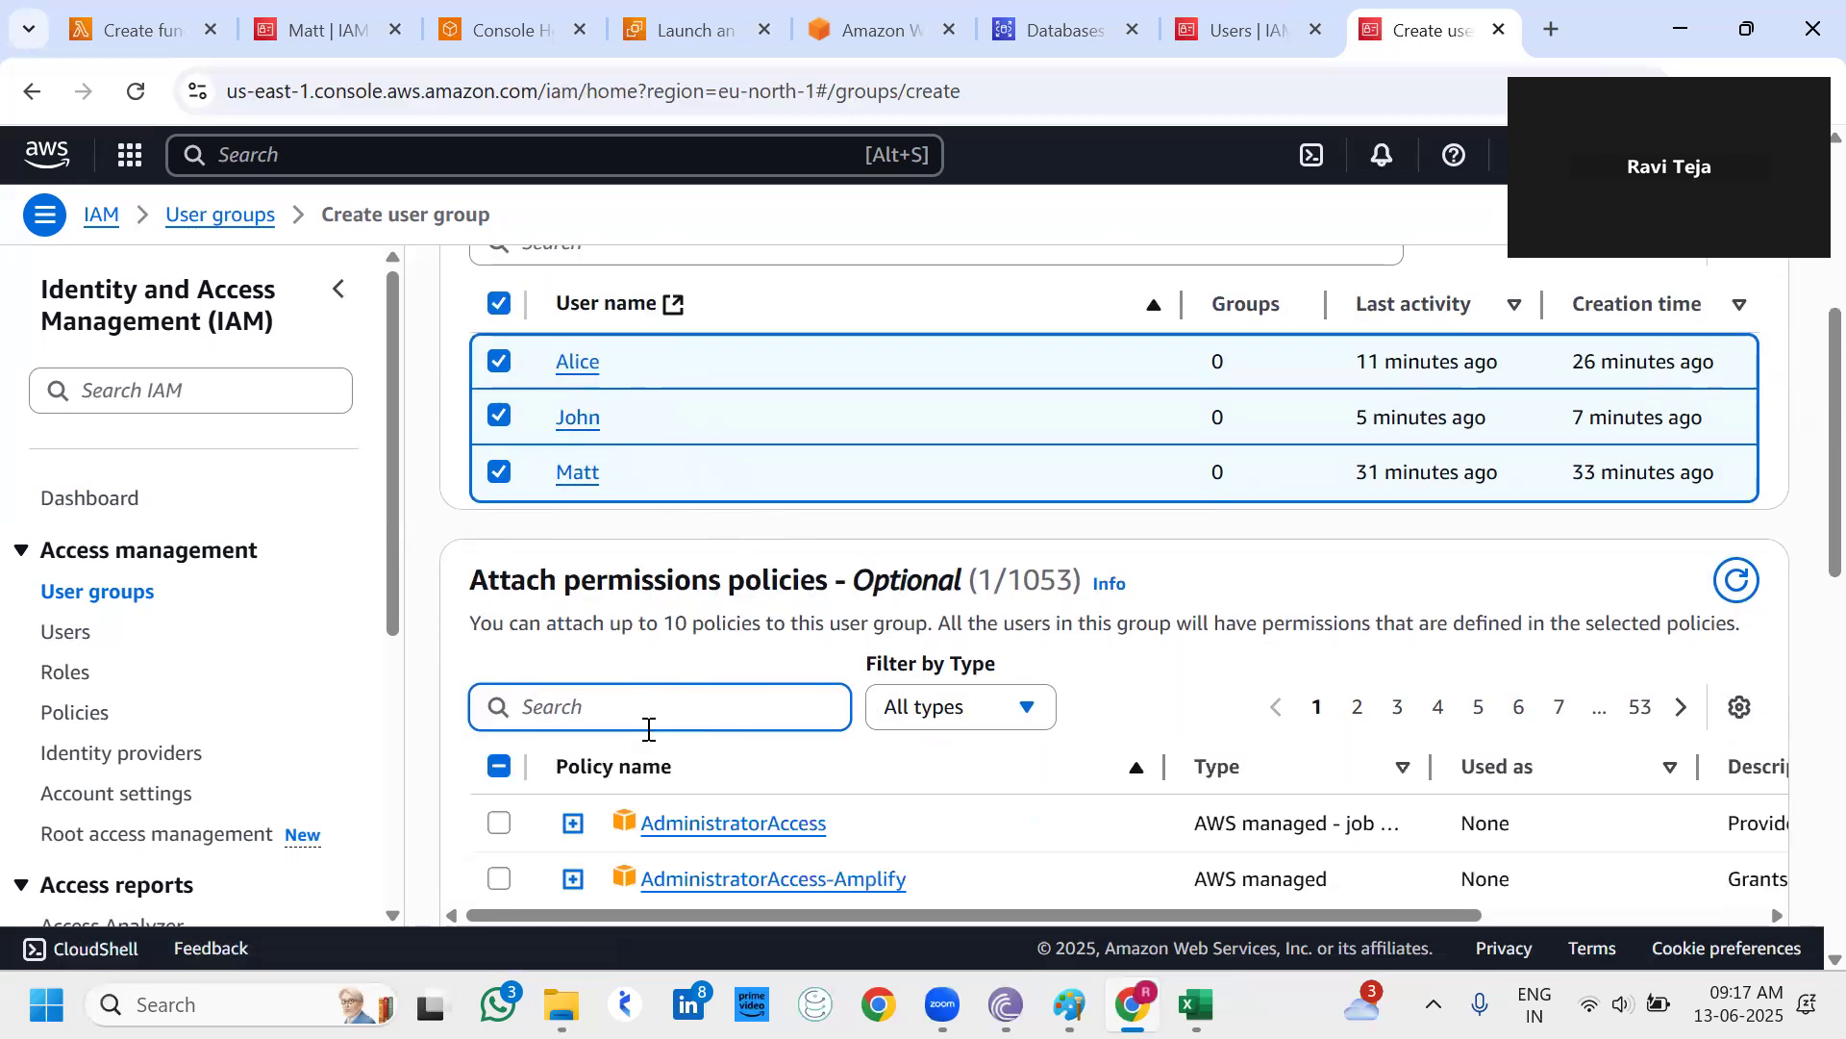
type("Lambda")
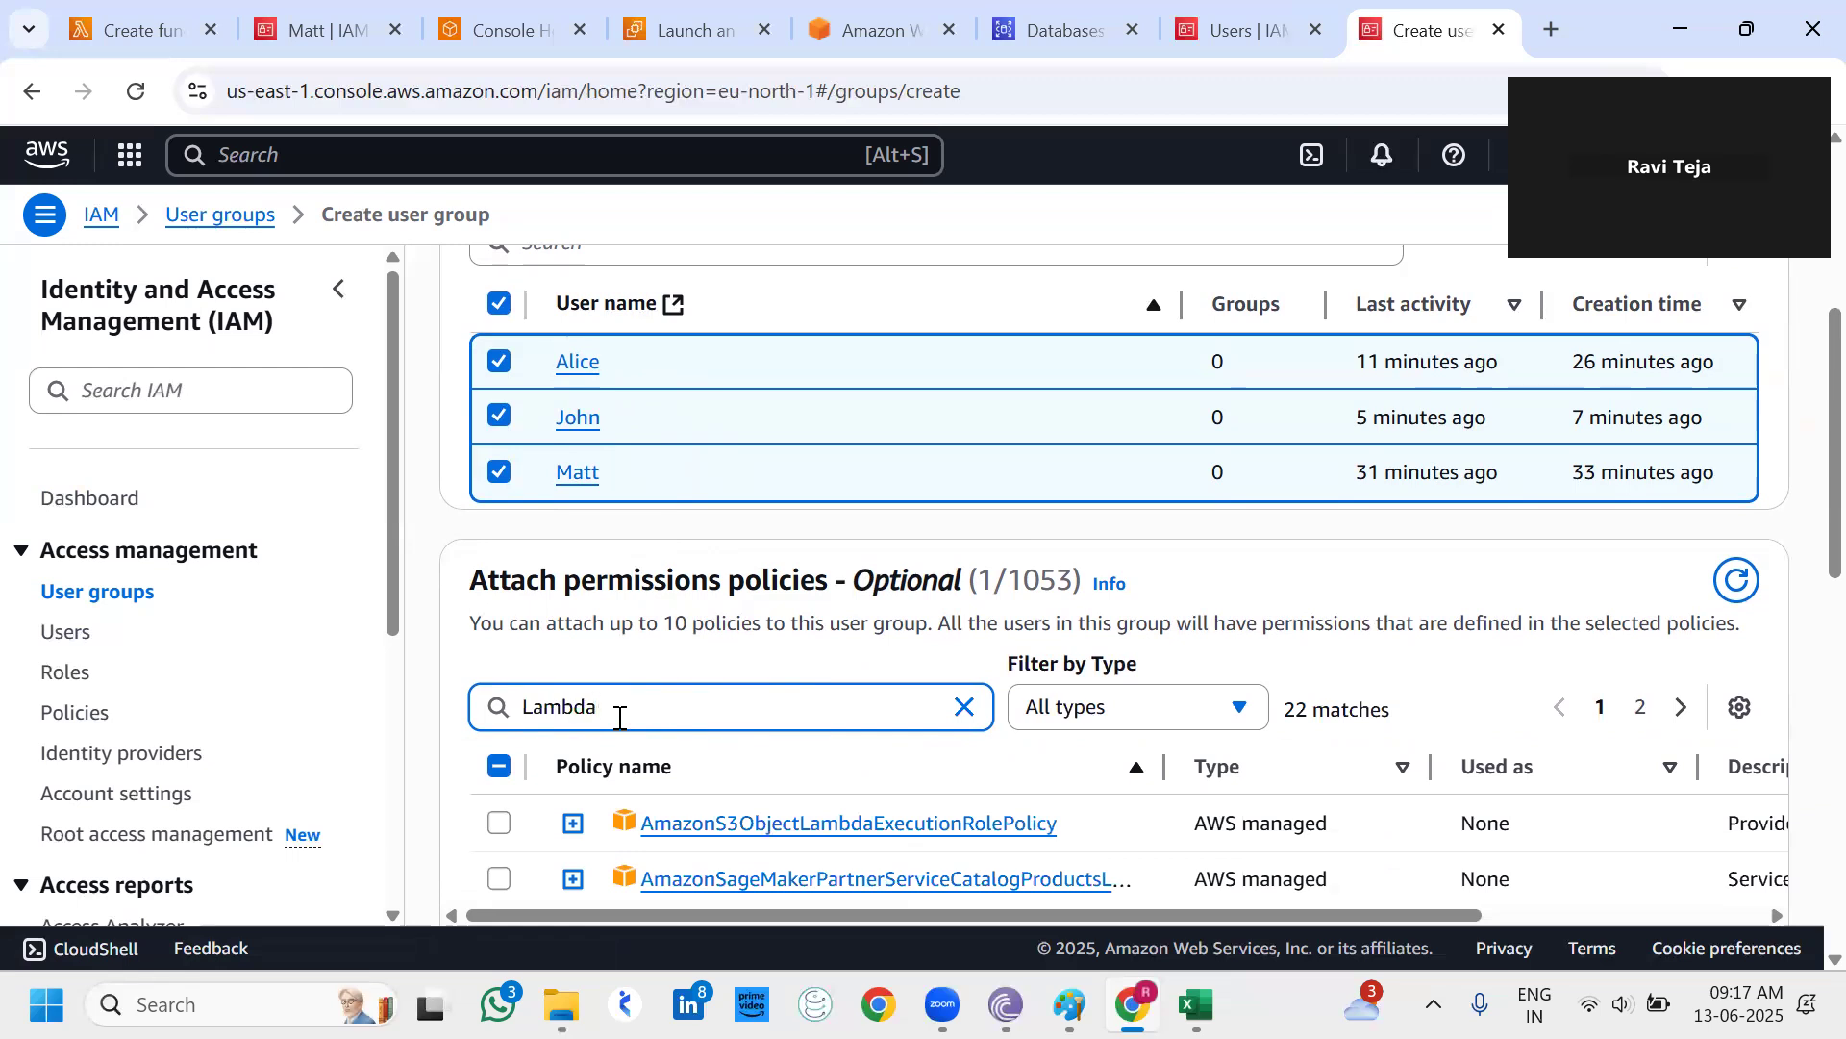
scroll(618, 713, "down", 5)
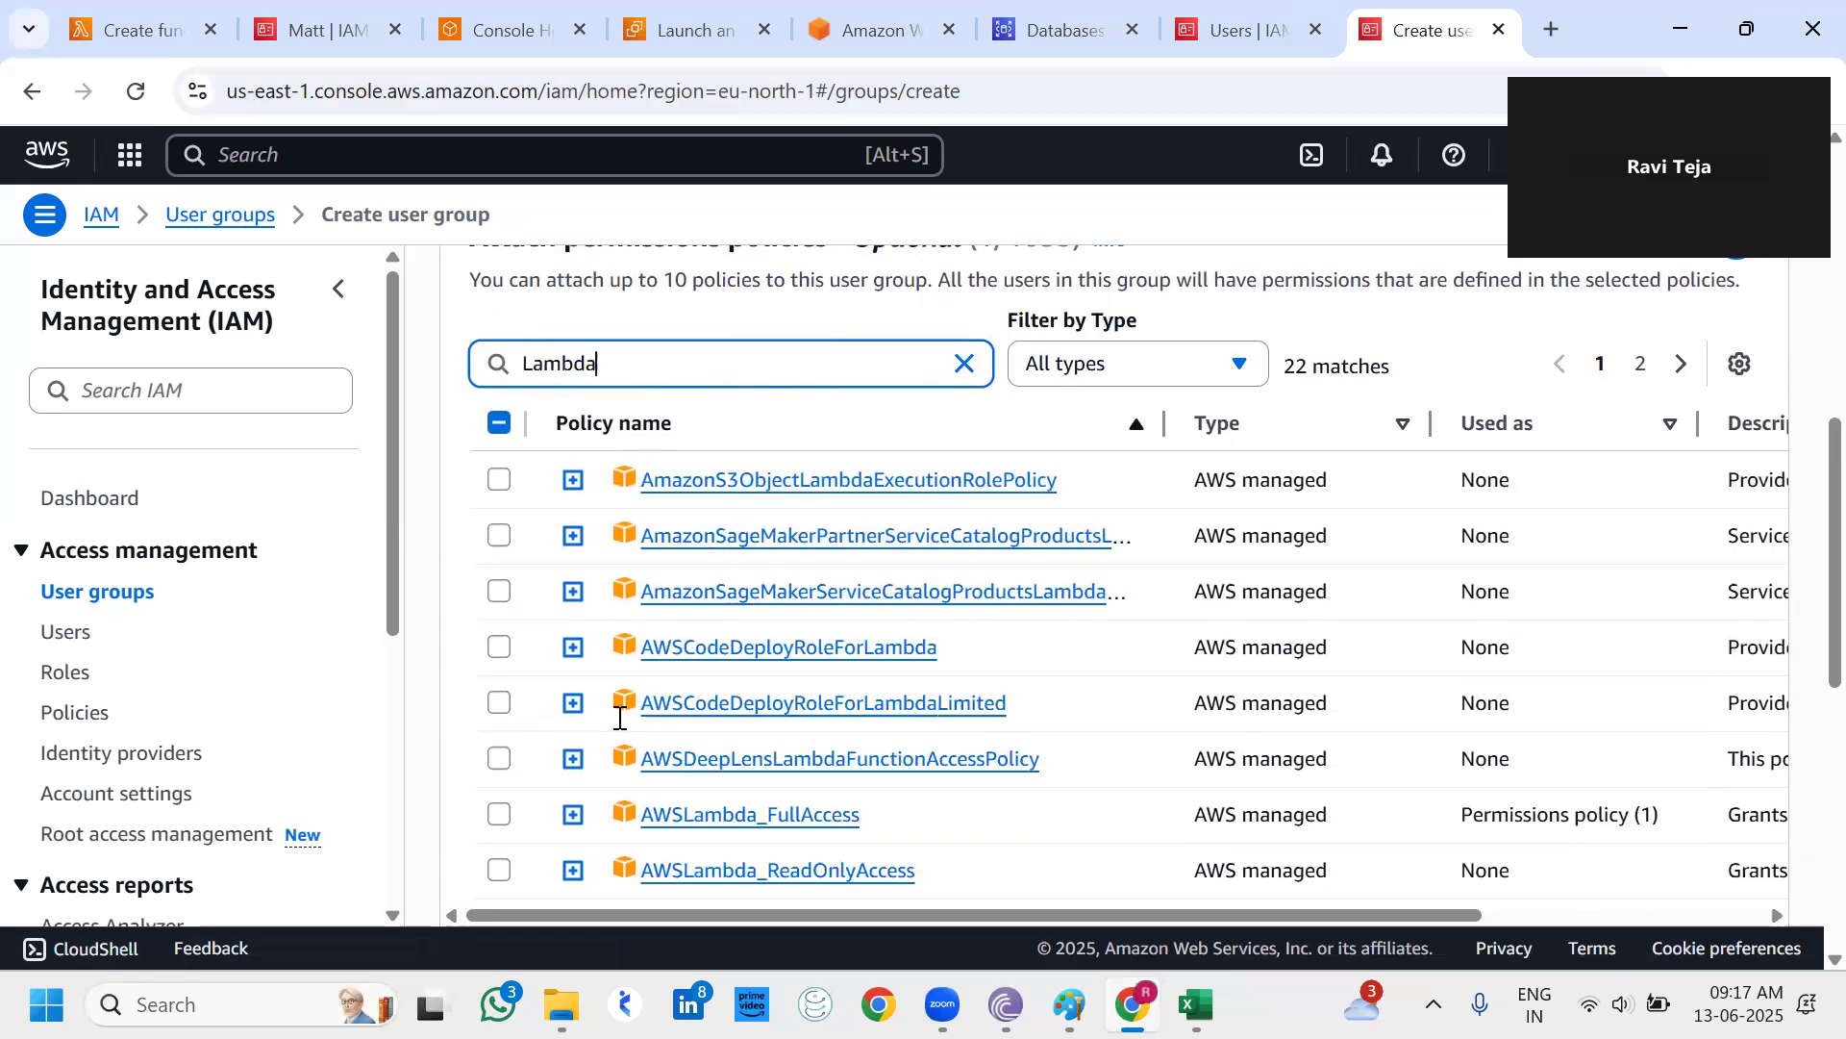
left_click(498, 651)
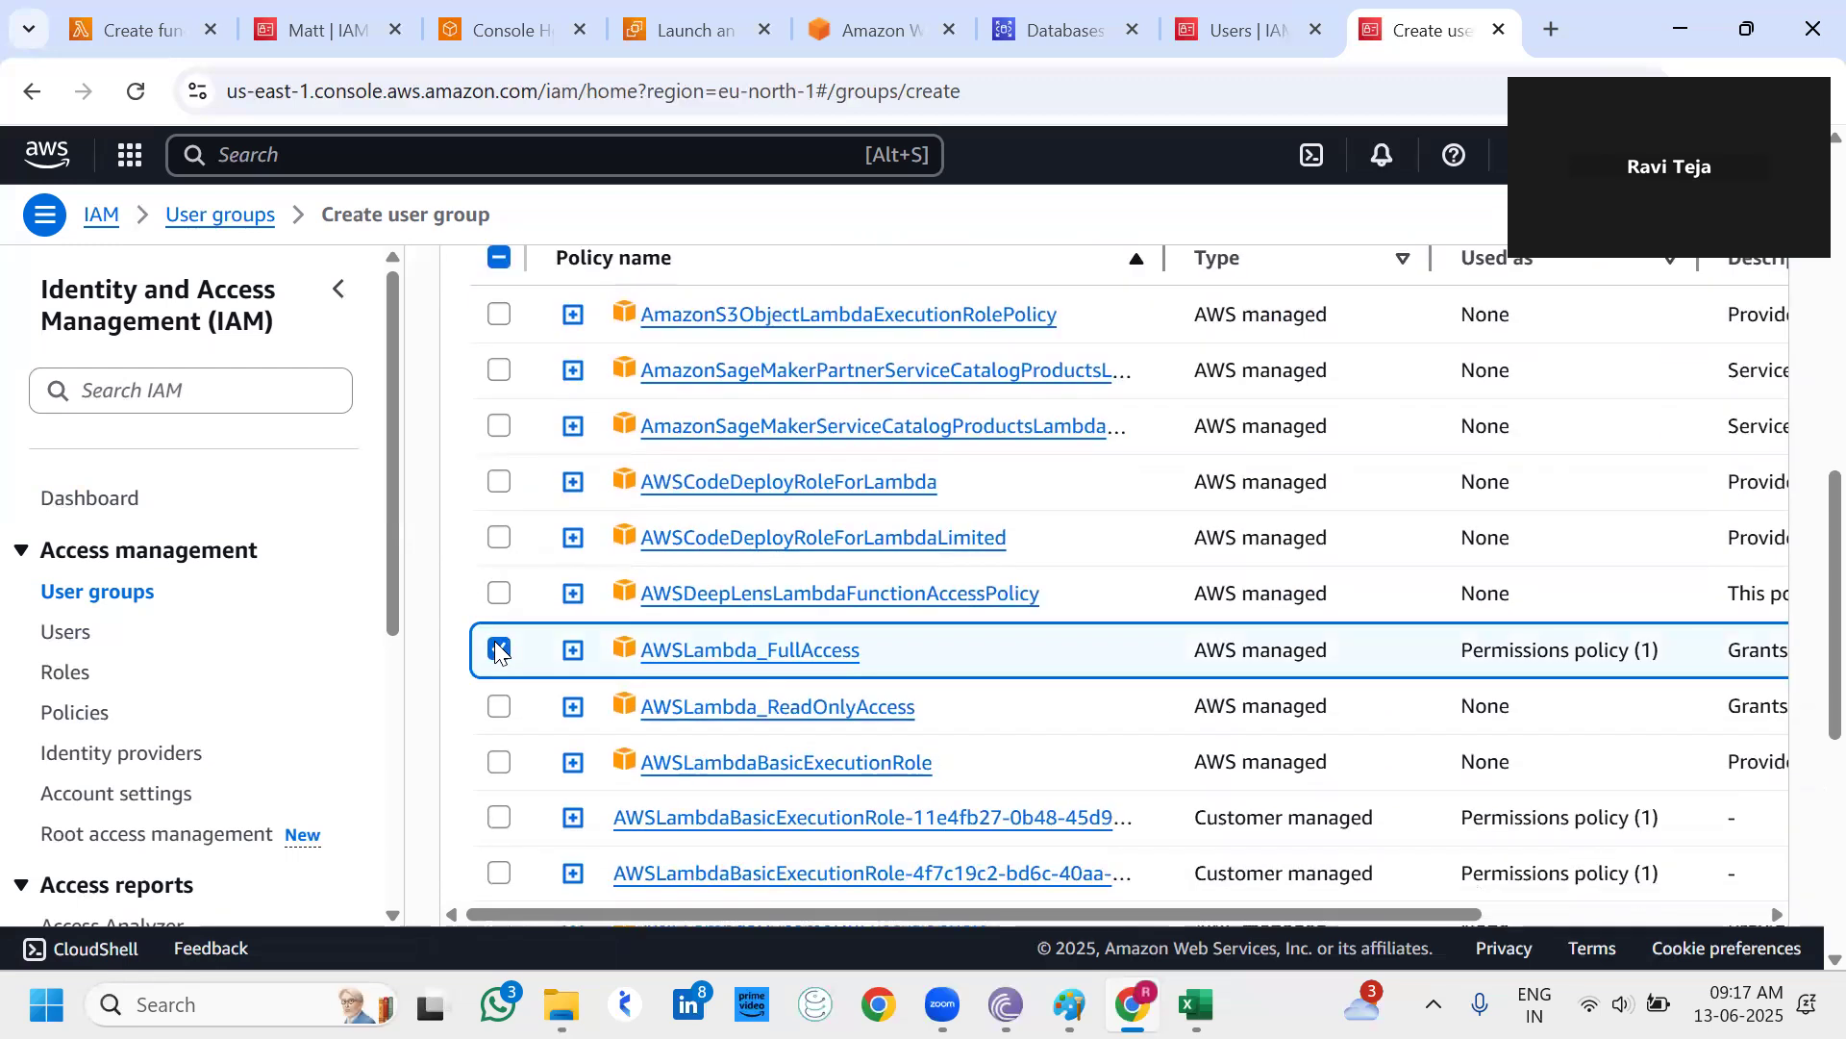
scroll(1058, 606, "down", 8)
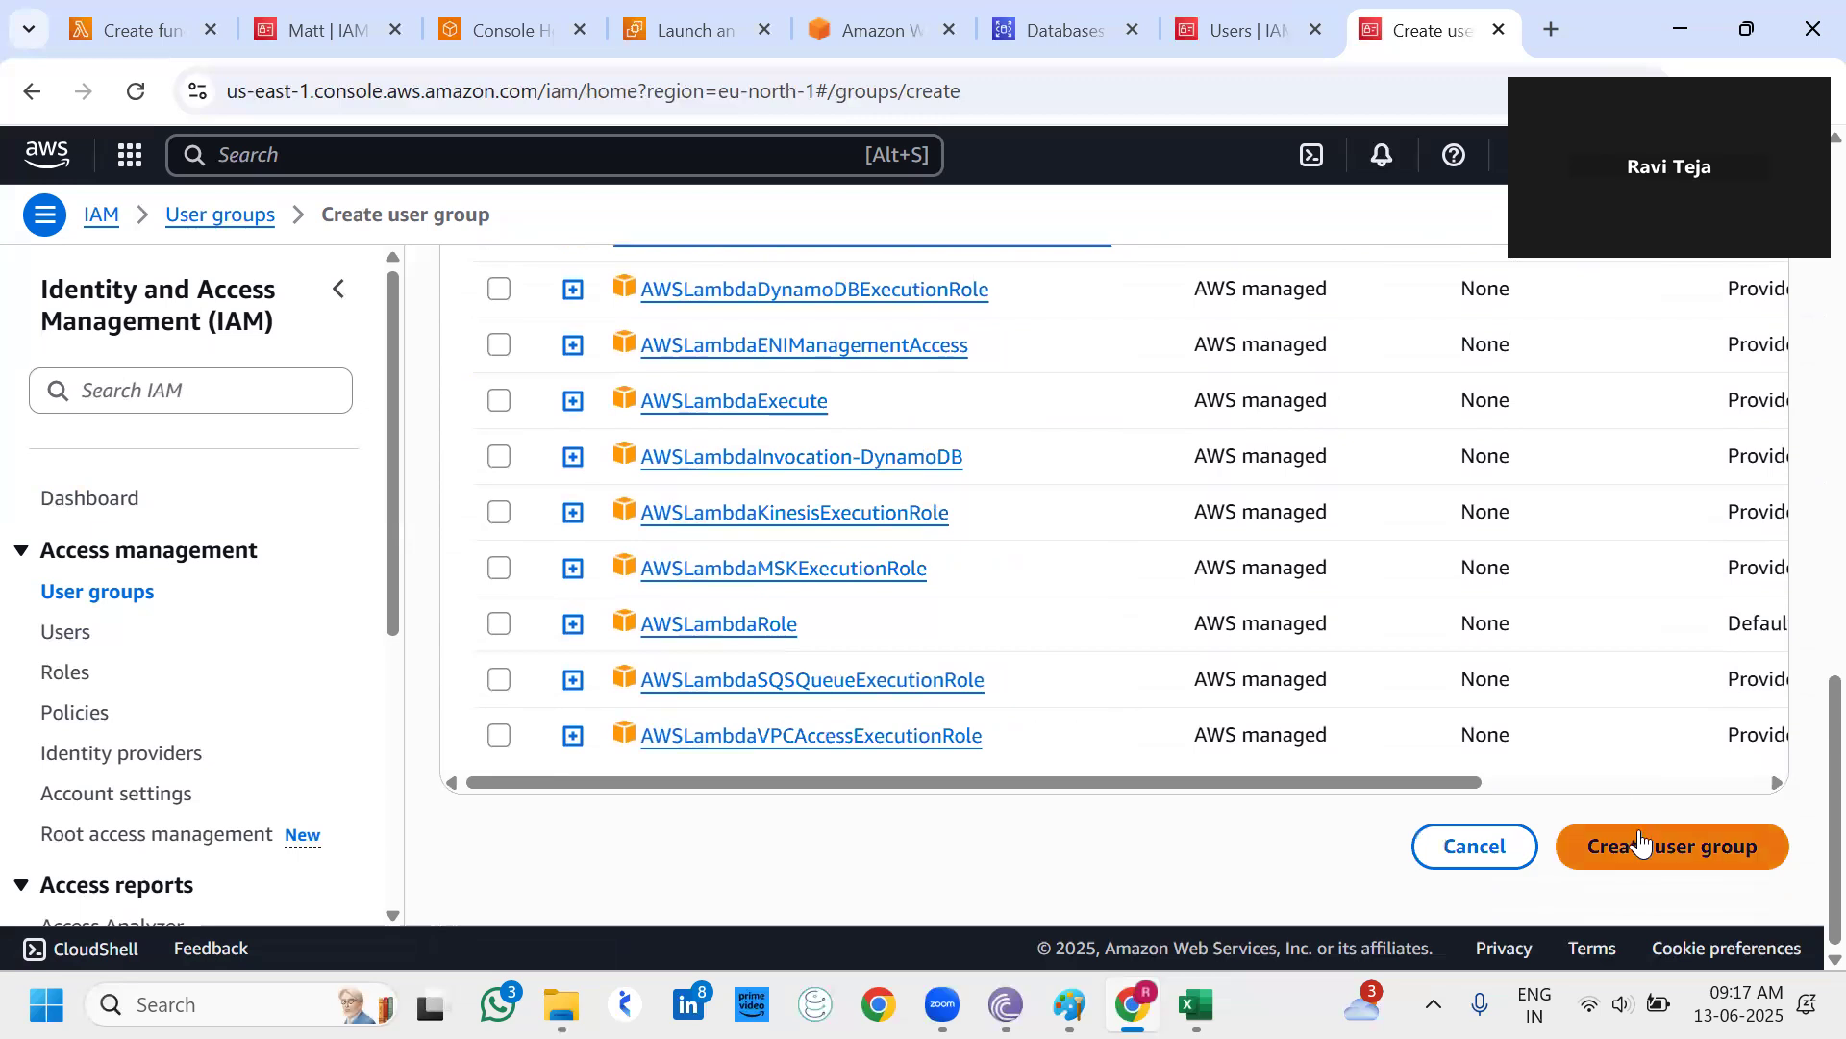
Replace the policy filter with RDS and add AmazonRDSFullAccess to the group's selected policies.
scroll(1058, 416, "up", 8)
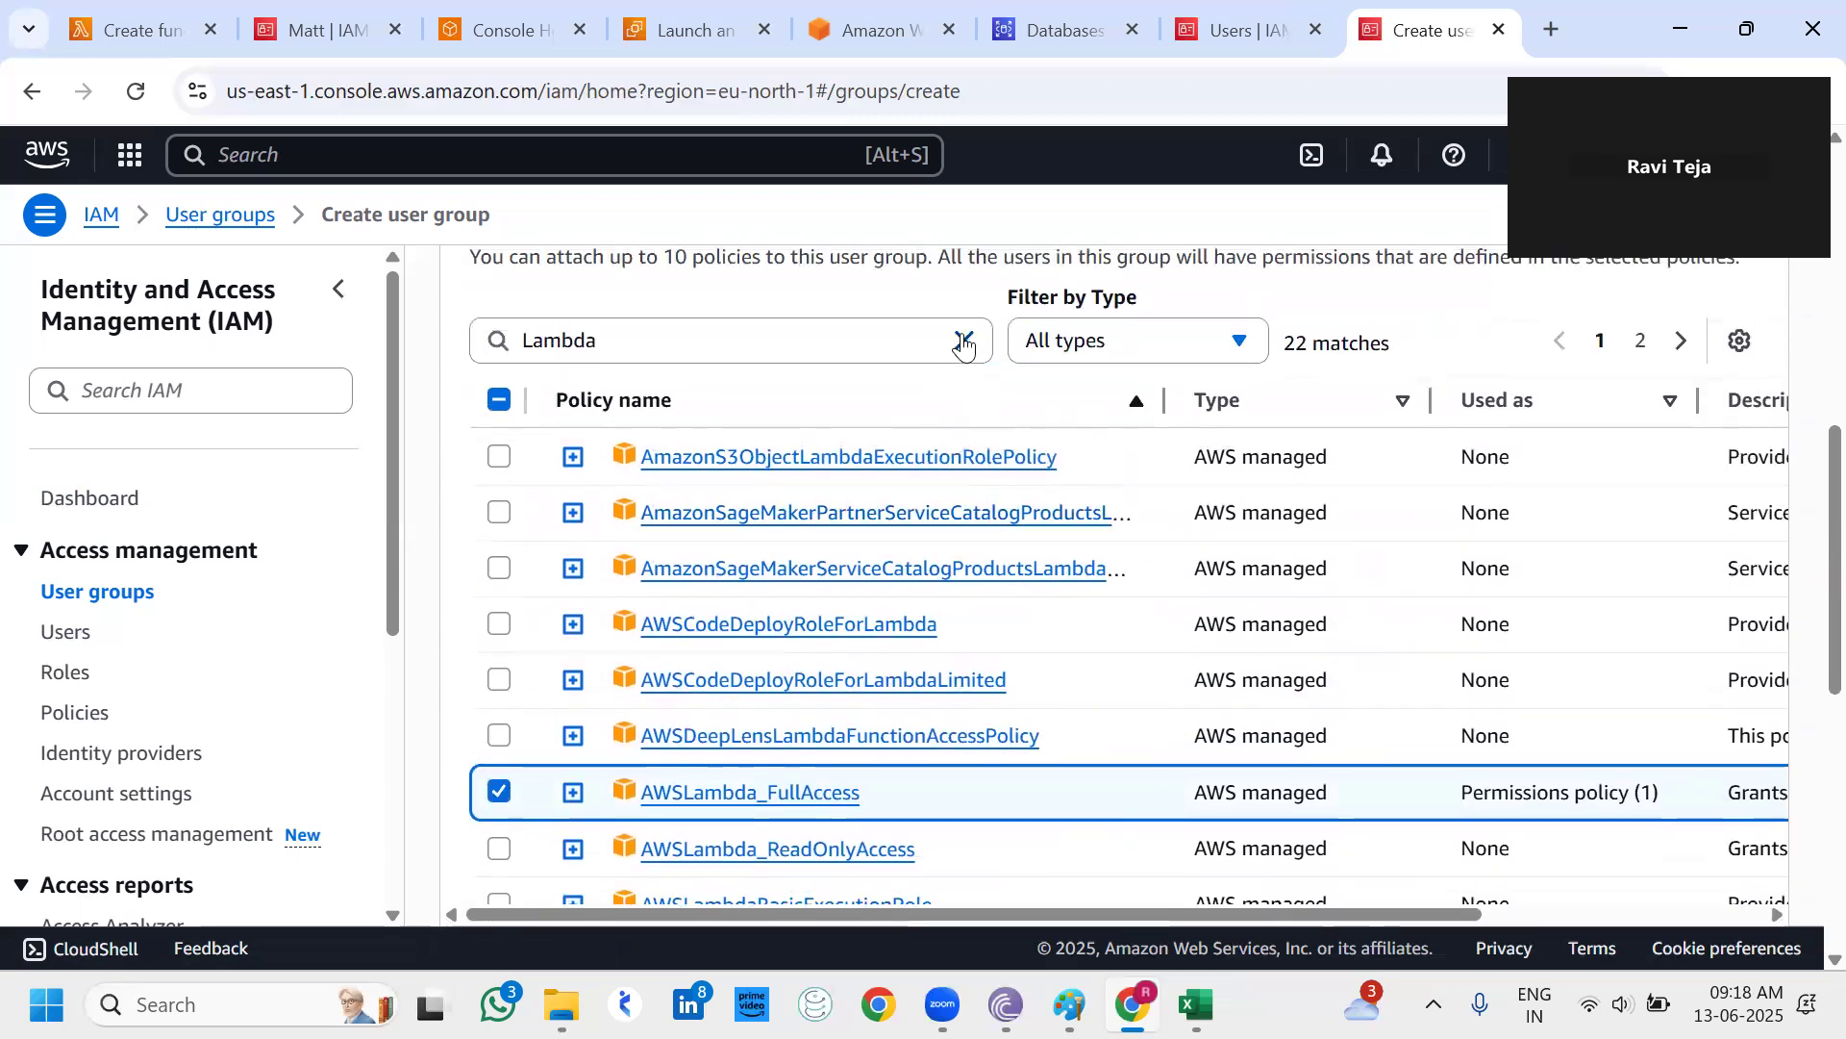
left_click(962, 340)
type("R")
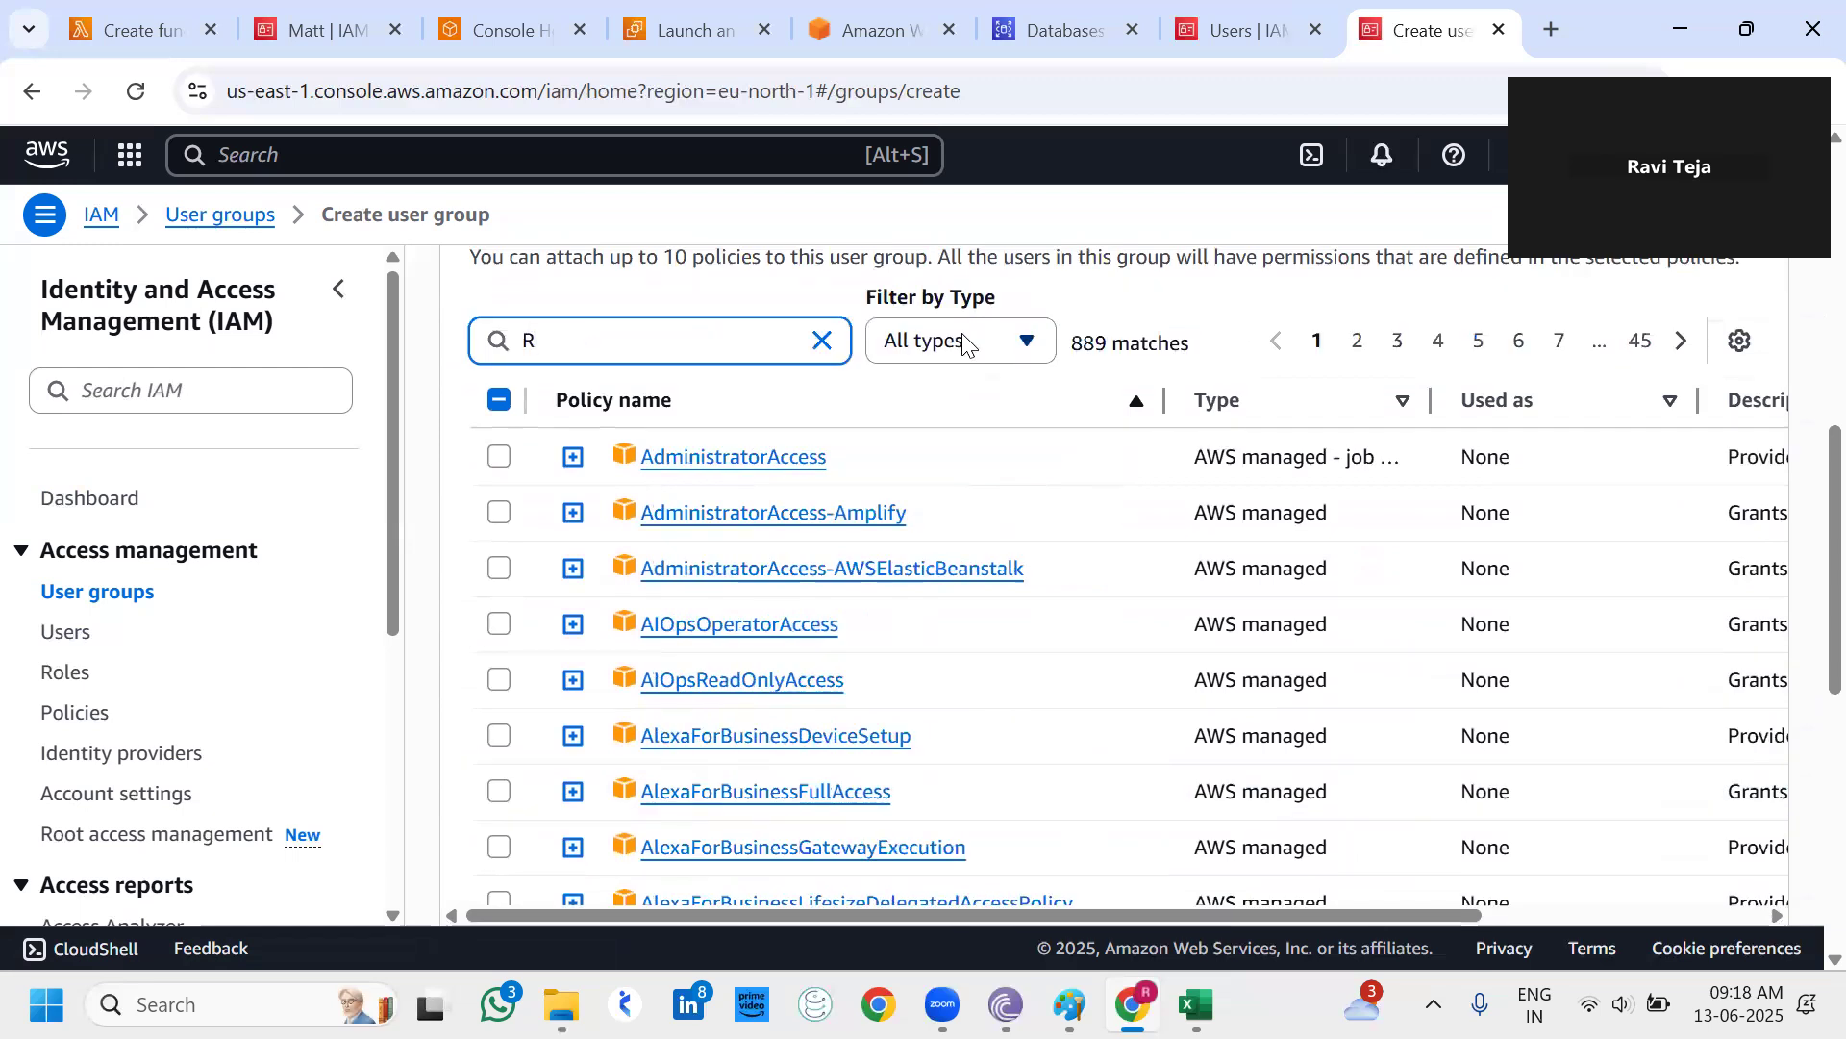
type("DS")
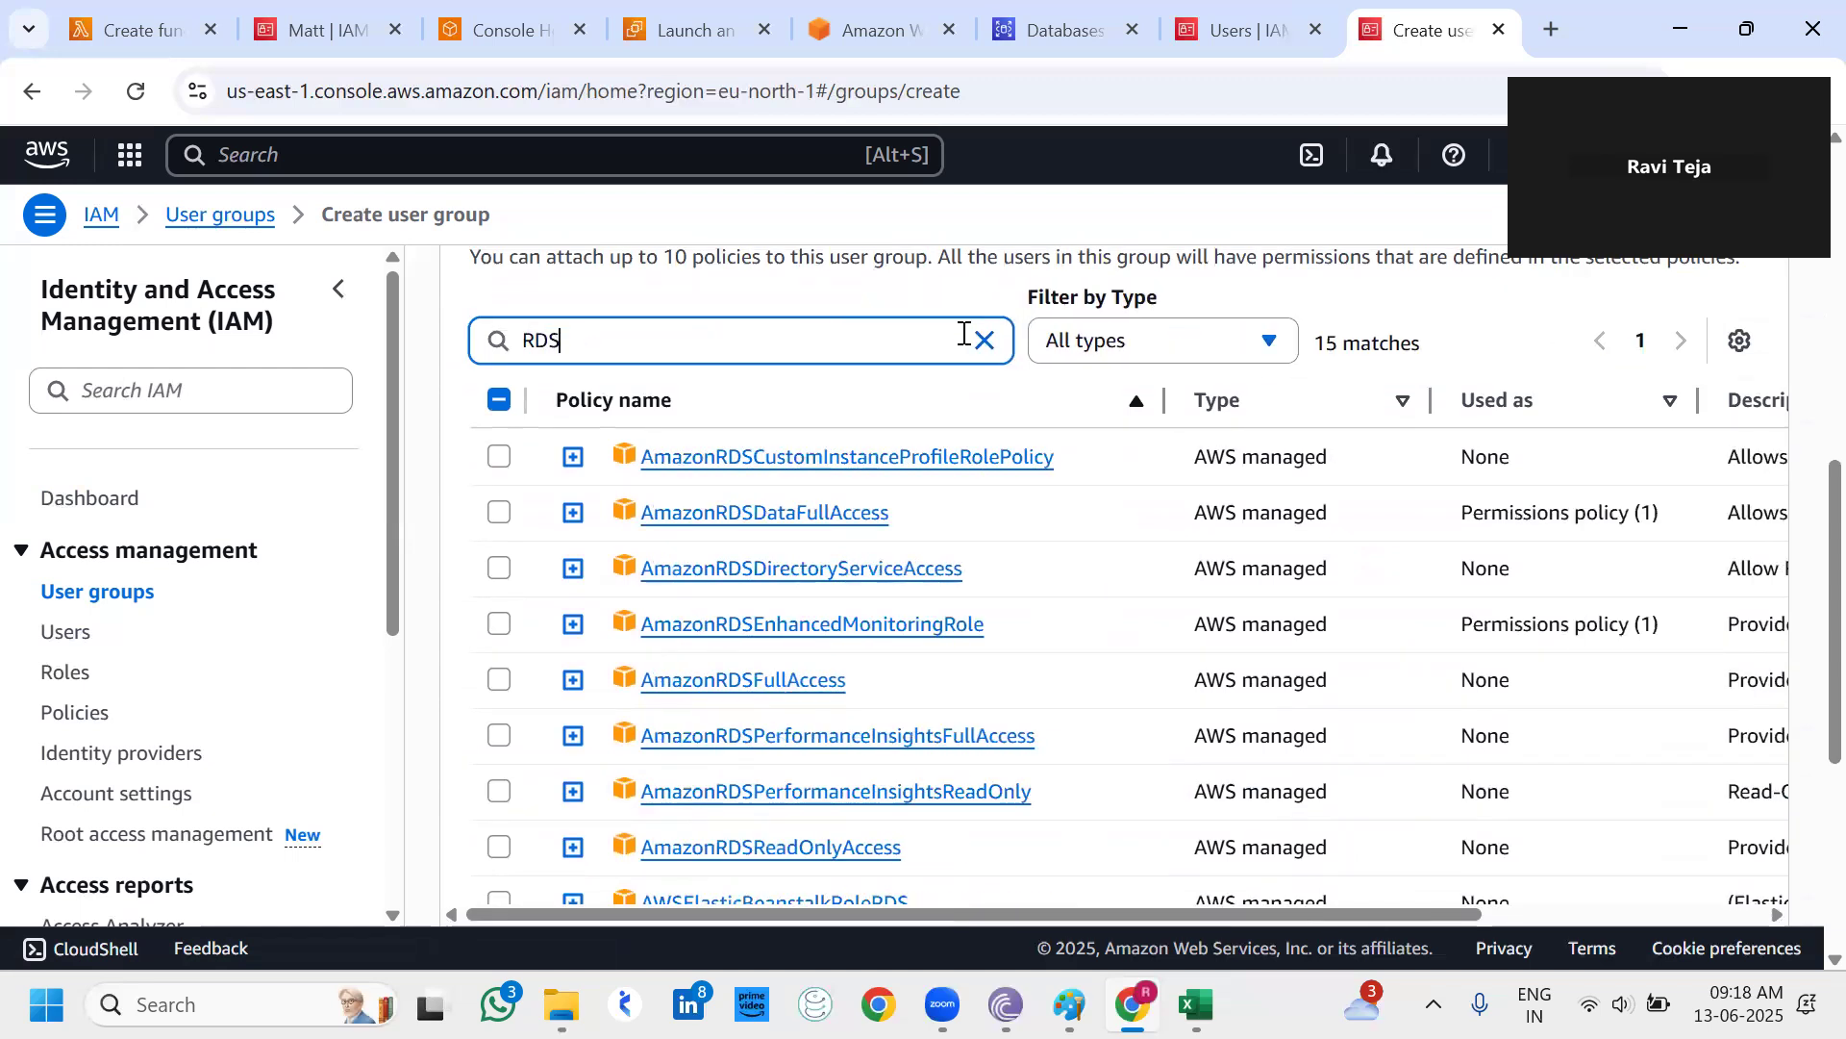
scroll(962, 341, "down", 5)
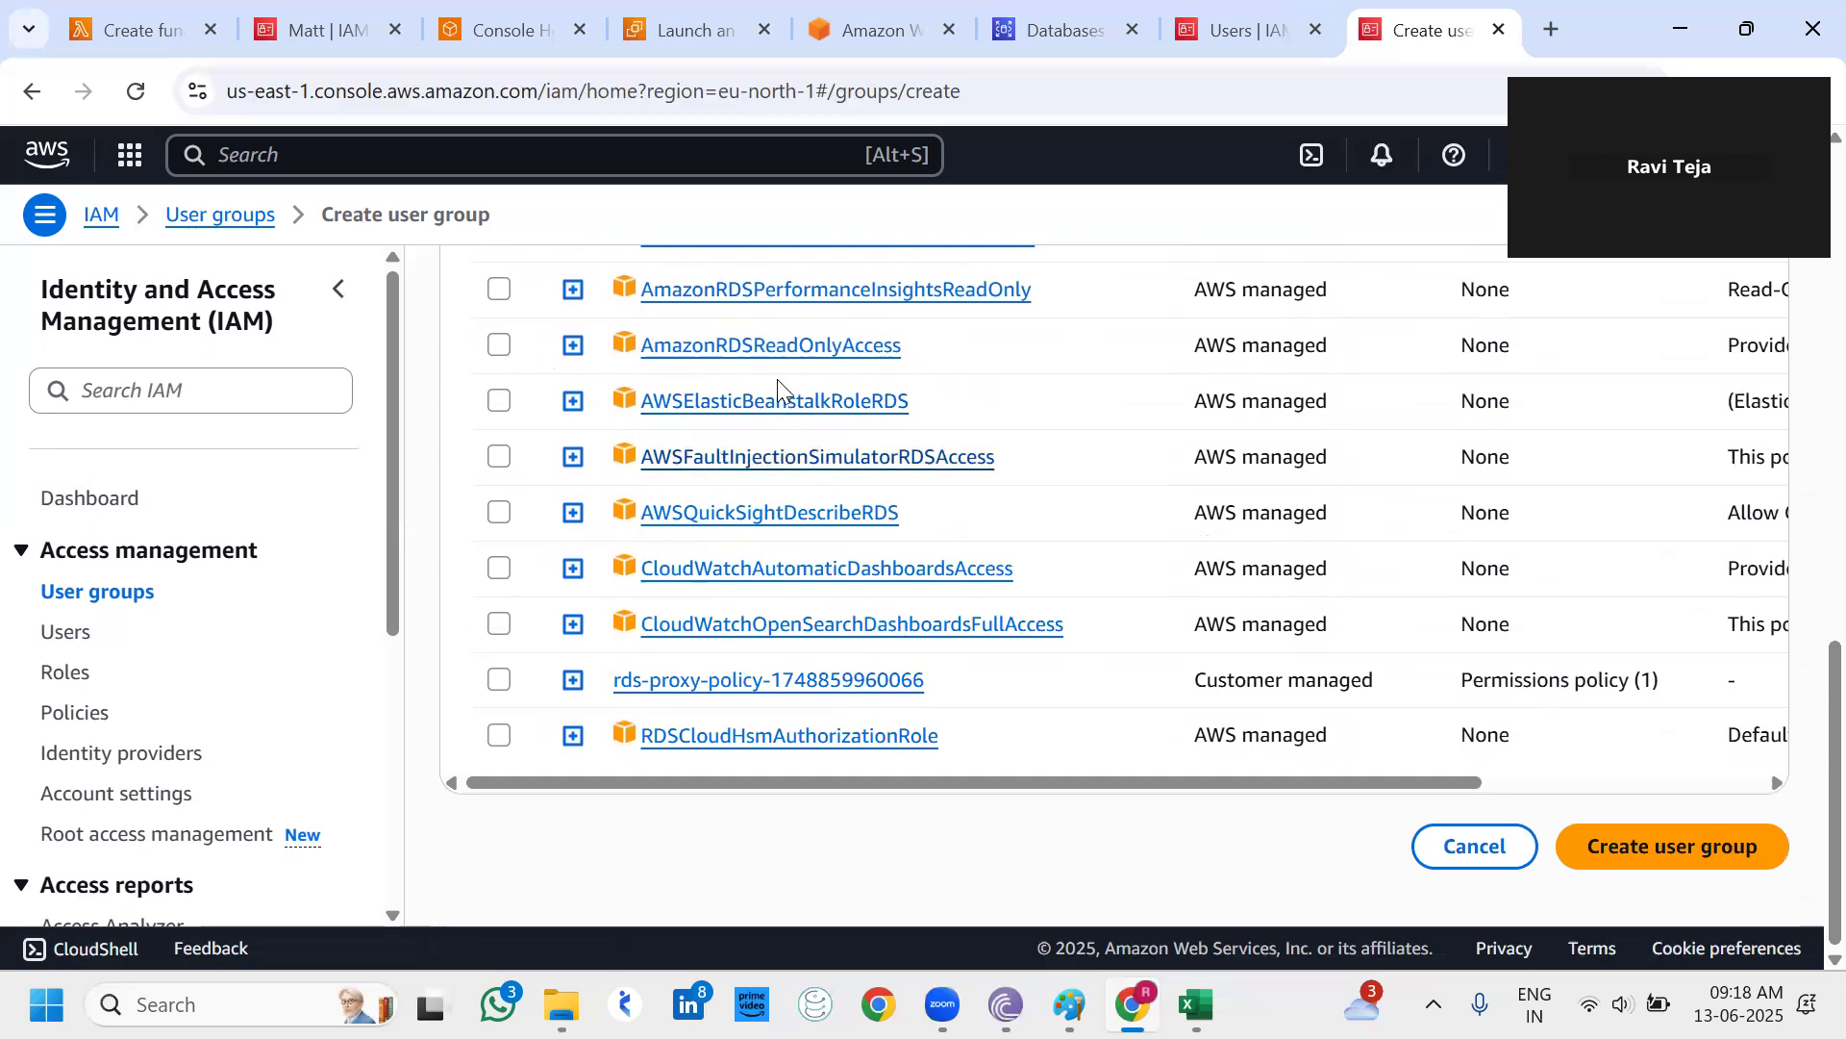
scroll(777, 377, "up", 1)
scroll(826, 441, "up", 1)
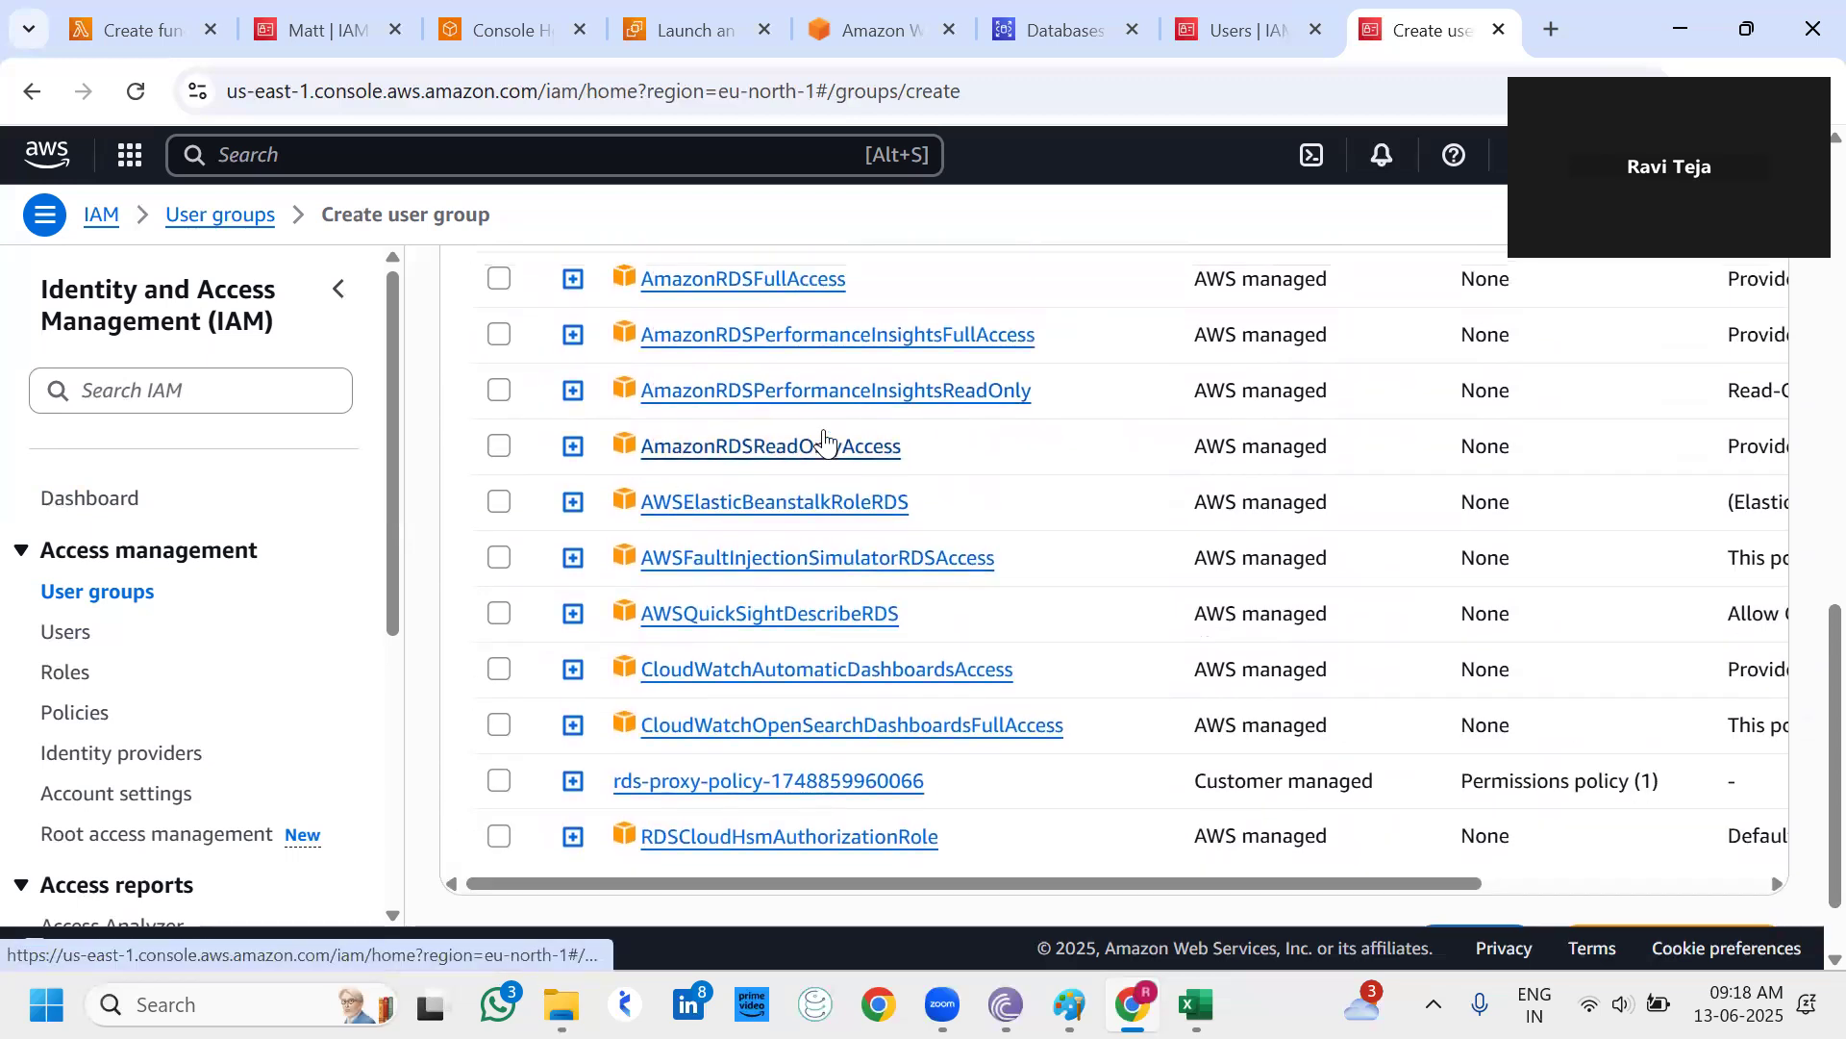
left_click(501, 364)
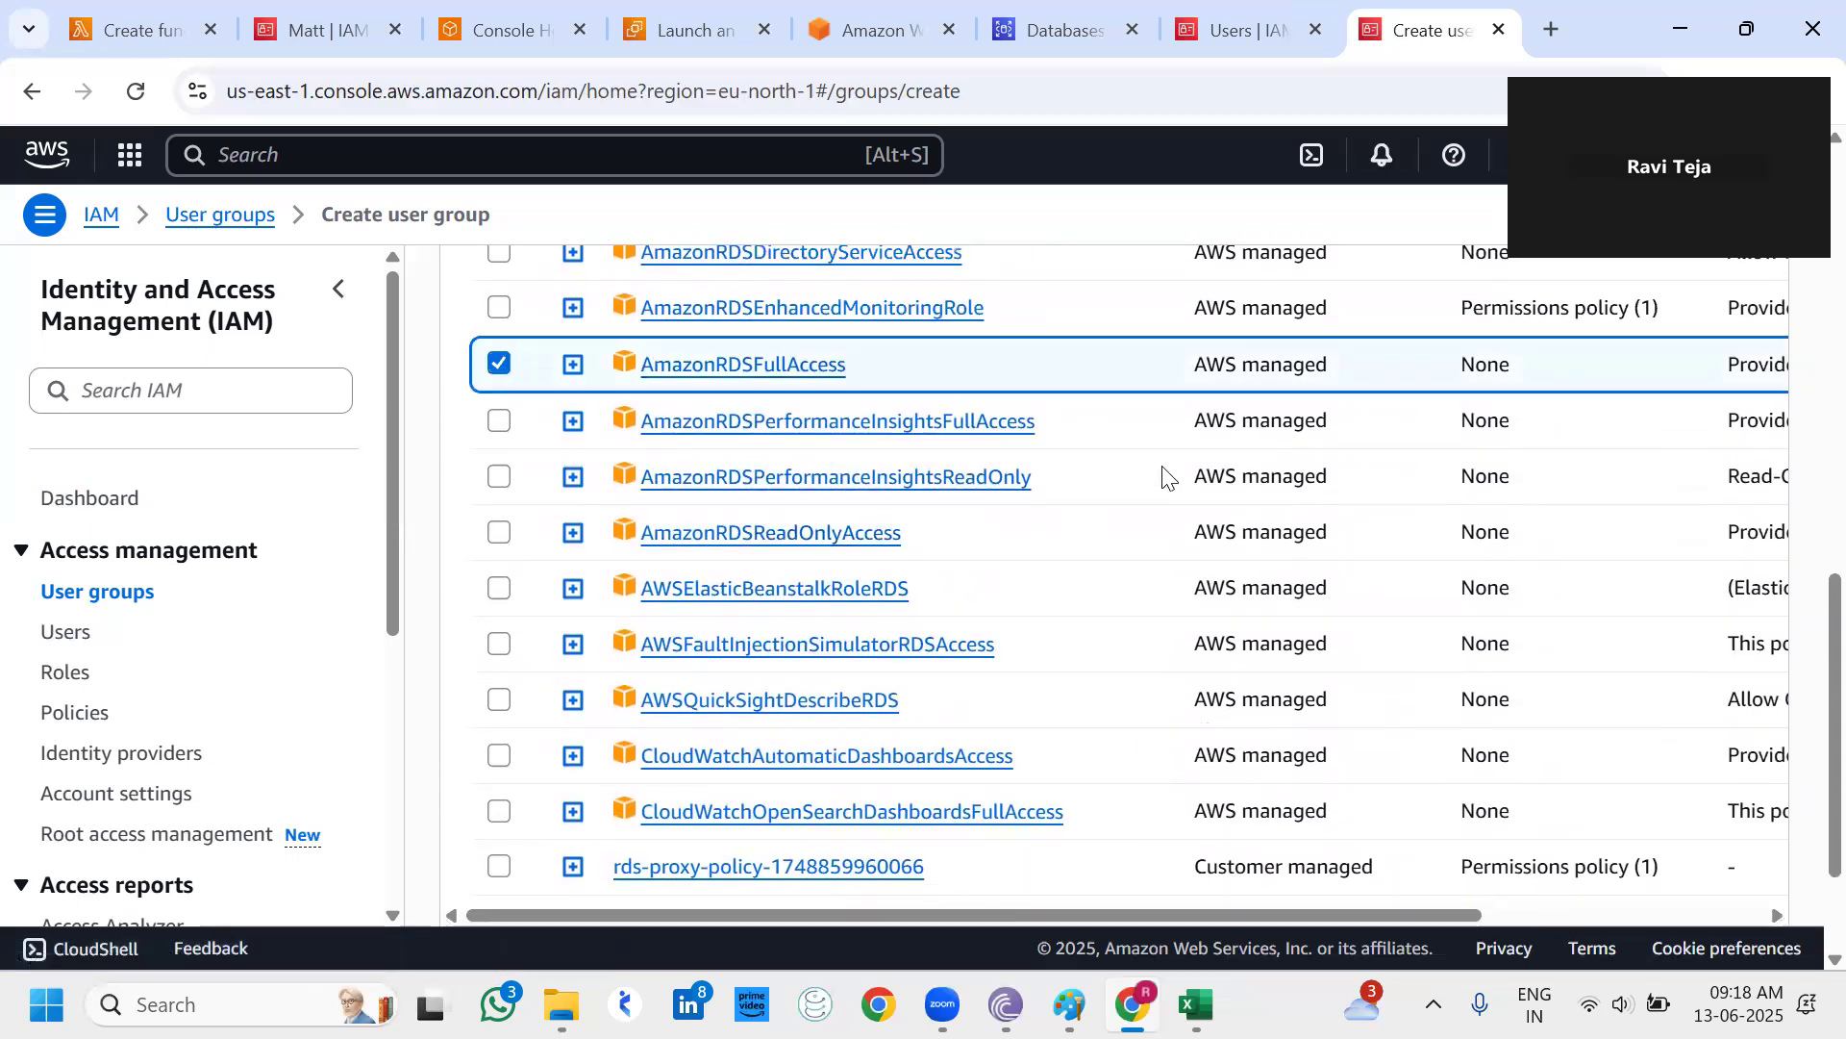
Name the user group DevOps-Team and create it with the selected users and policies.
scroll(1163, 477, "down", 2)
left_click(1635, 848)
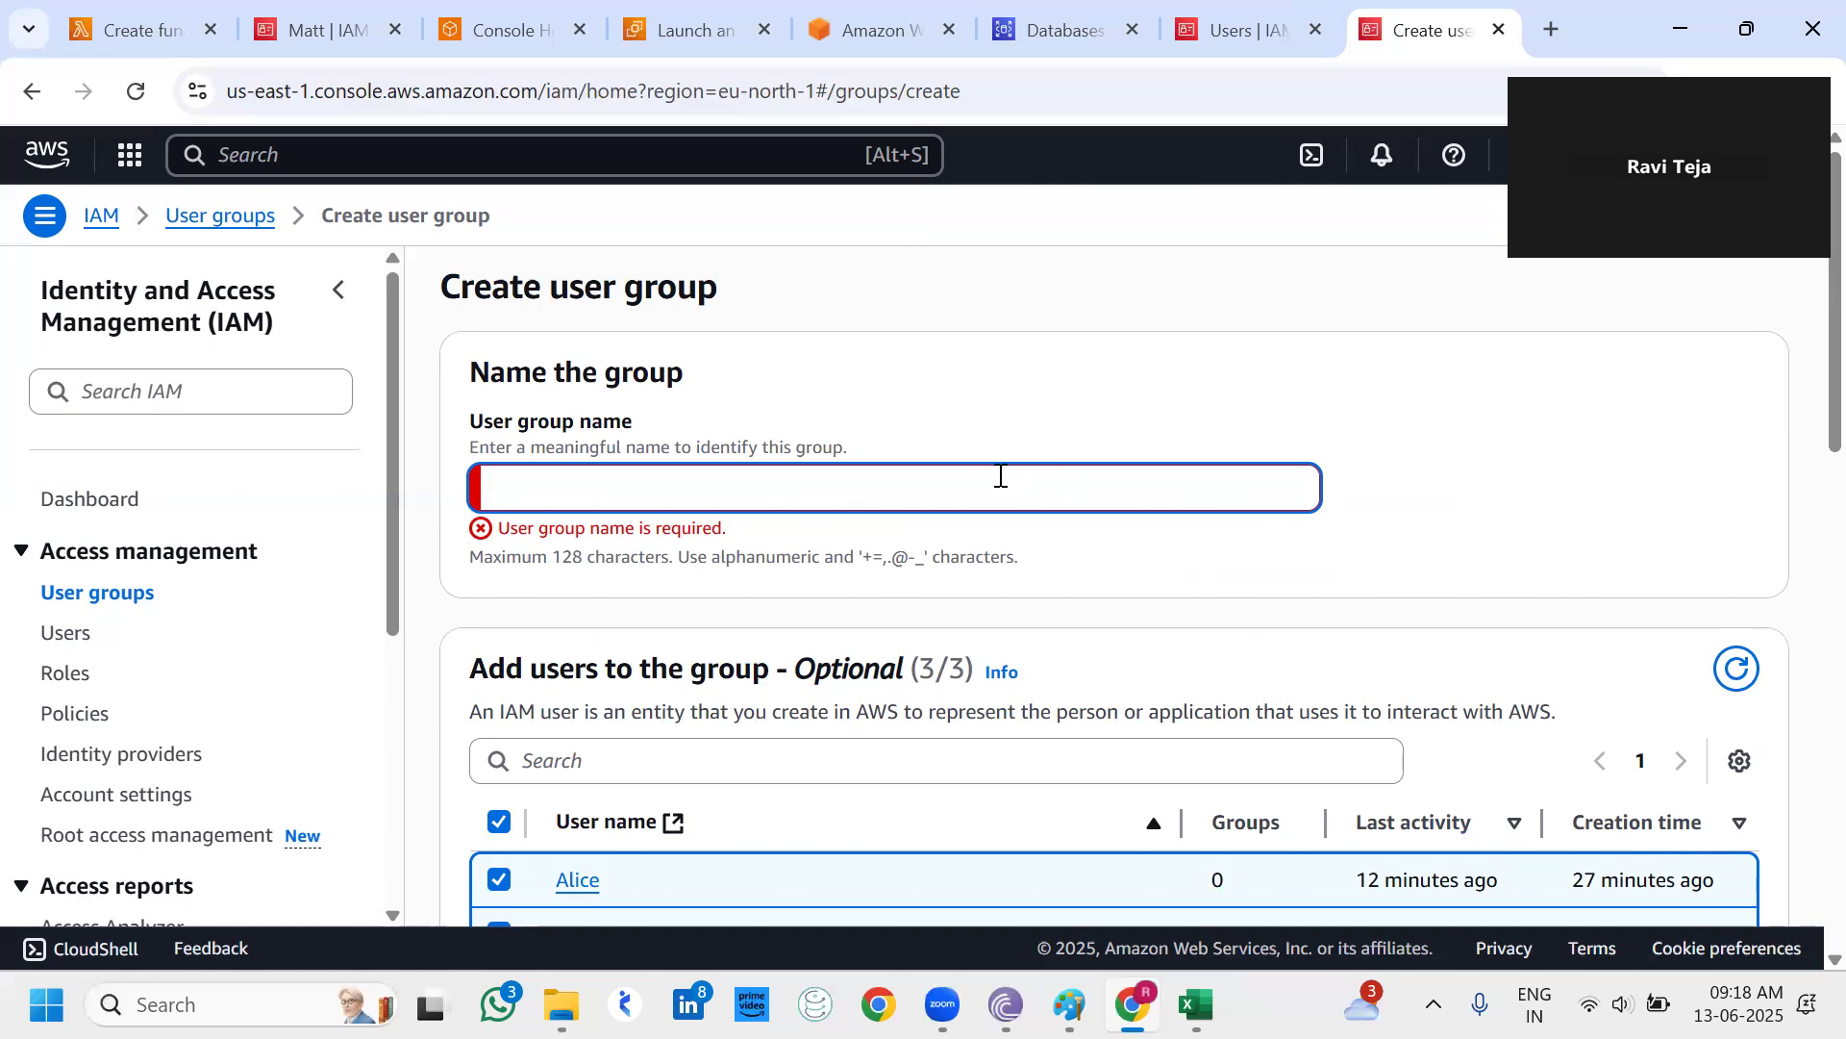
type("DevOps-Team")
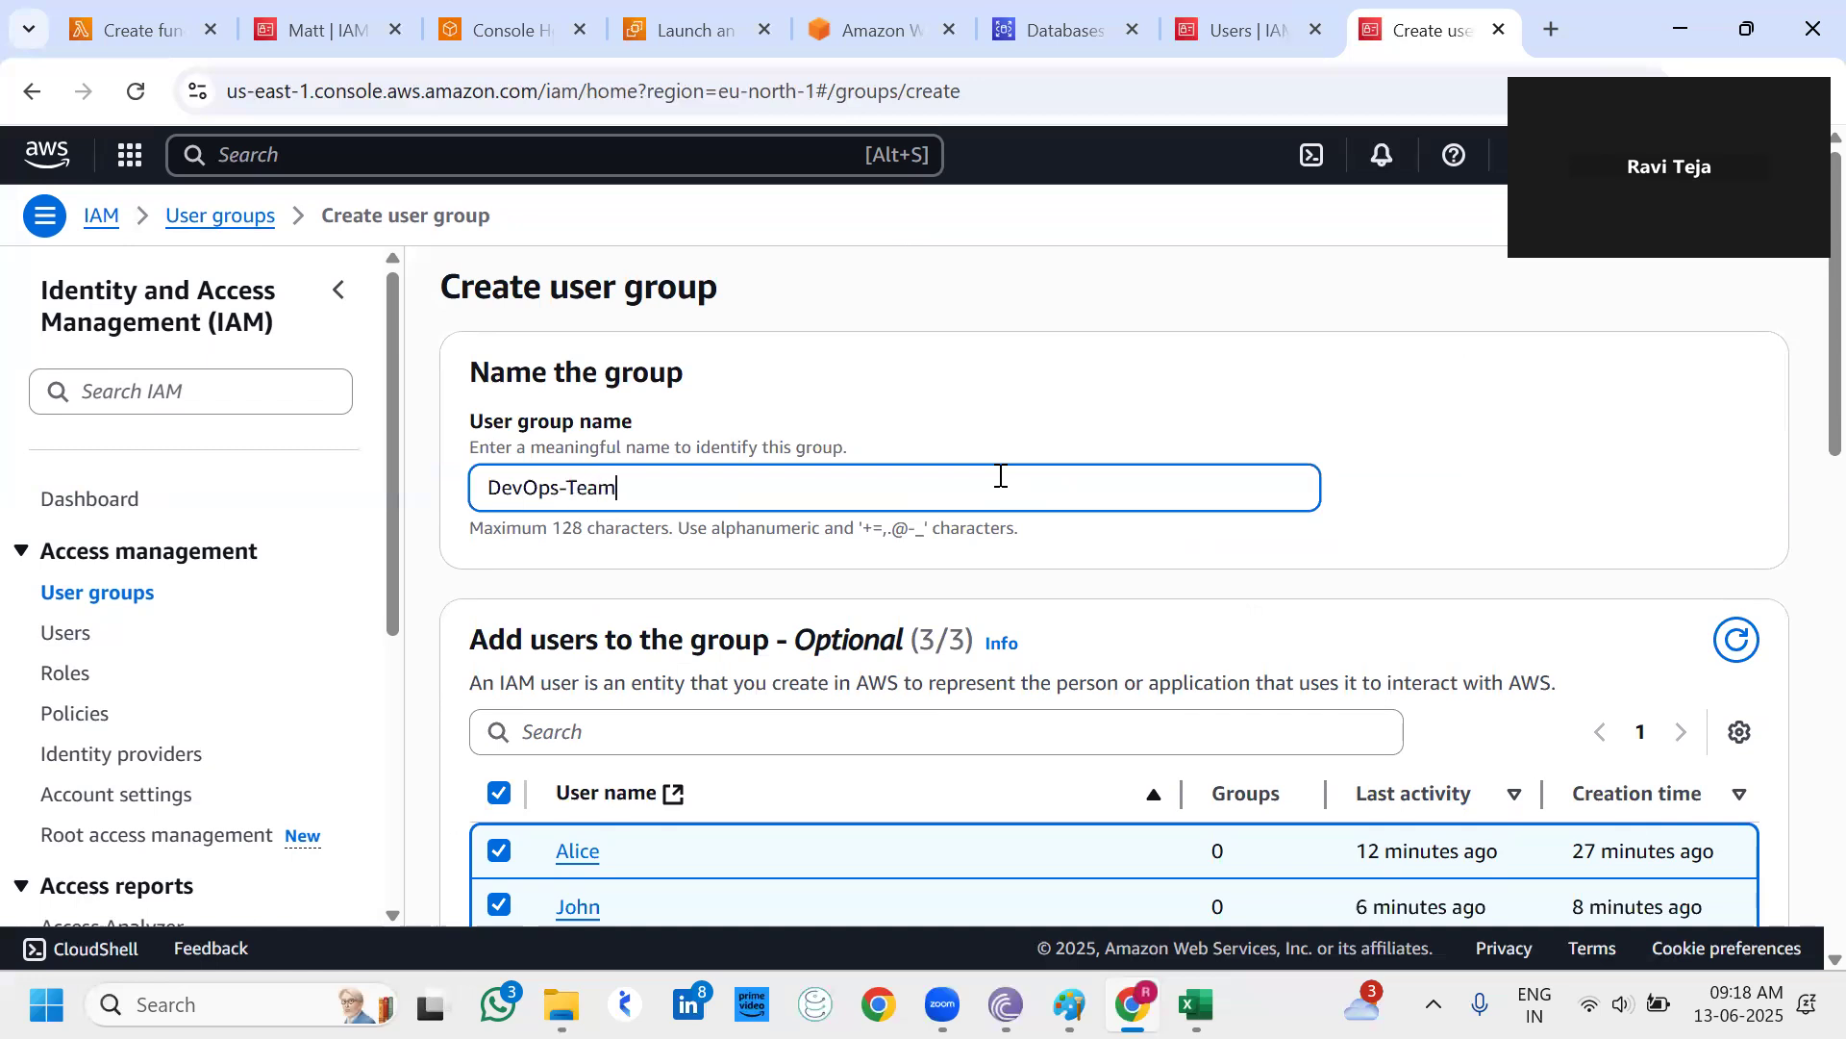
scroll(1001, 475, "down", 15)
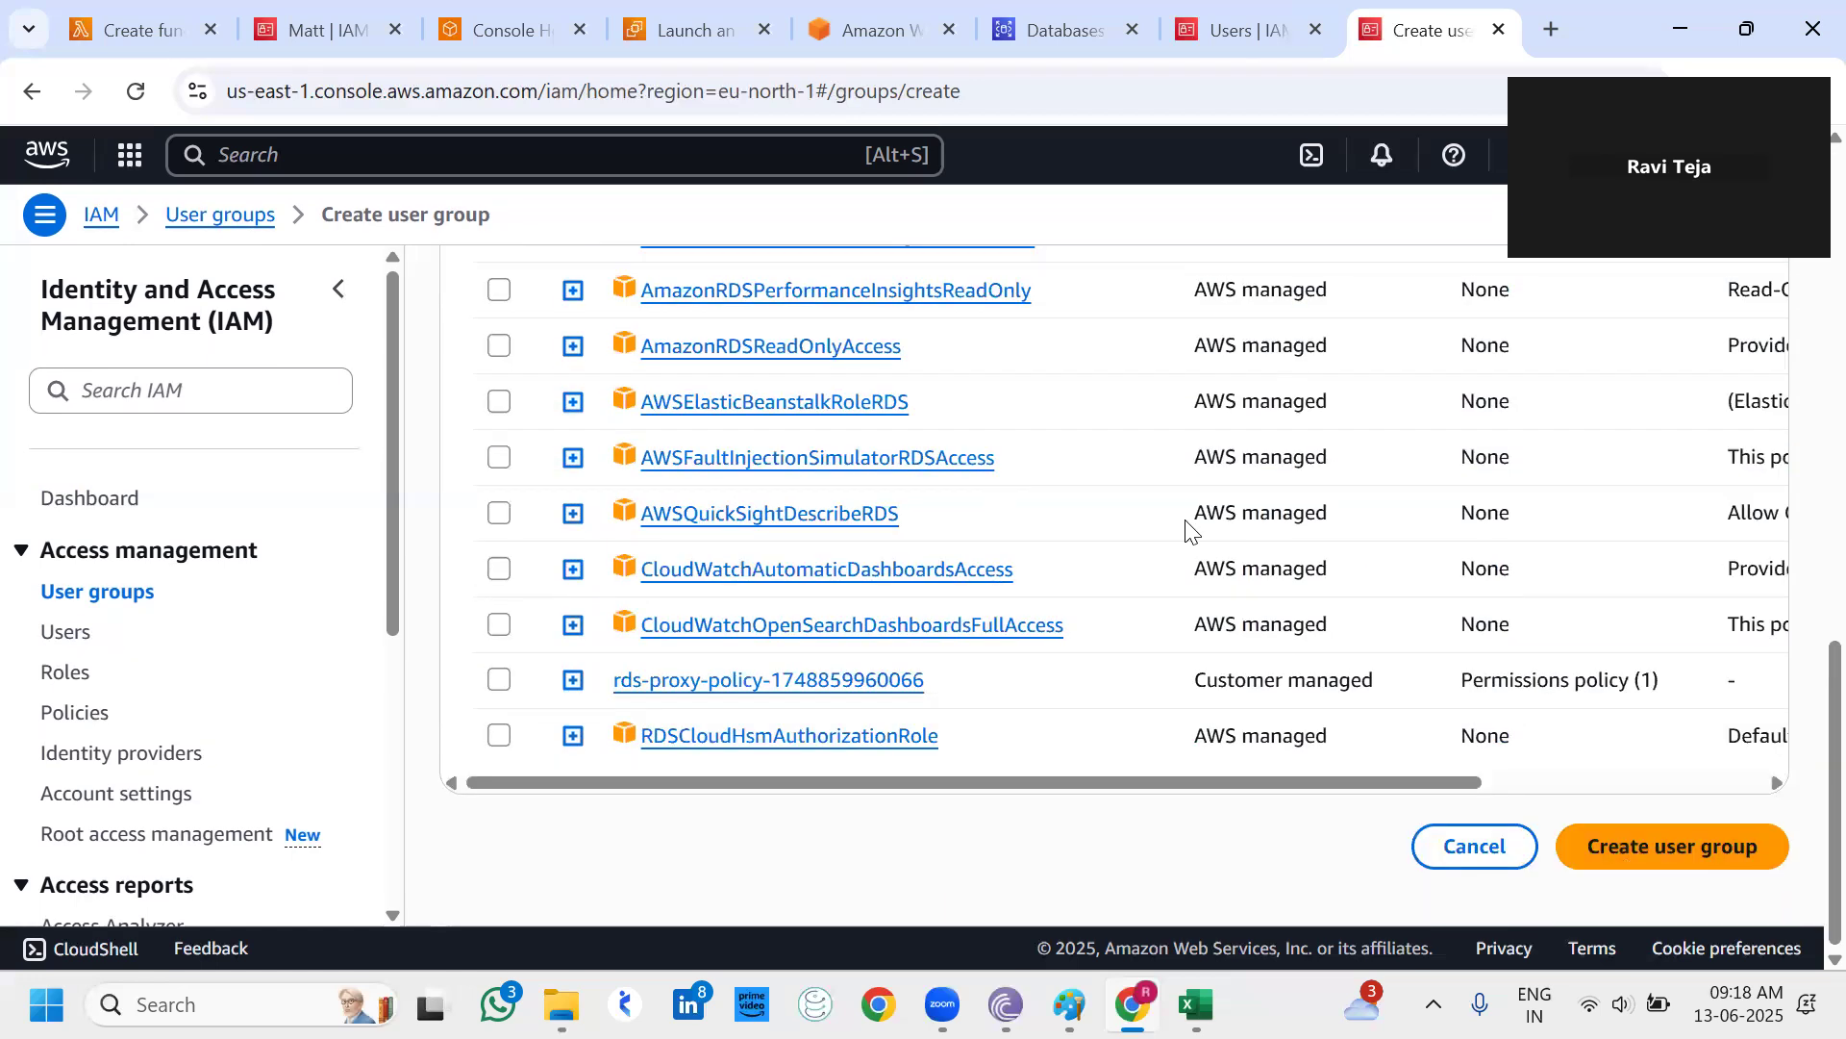
left_click(1615, 860)
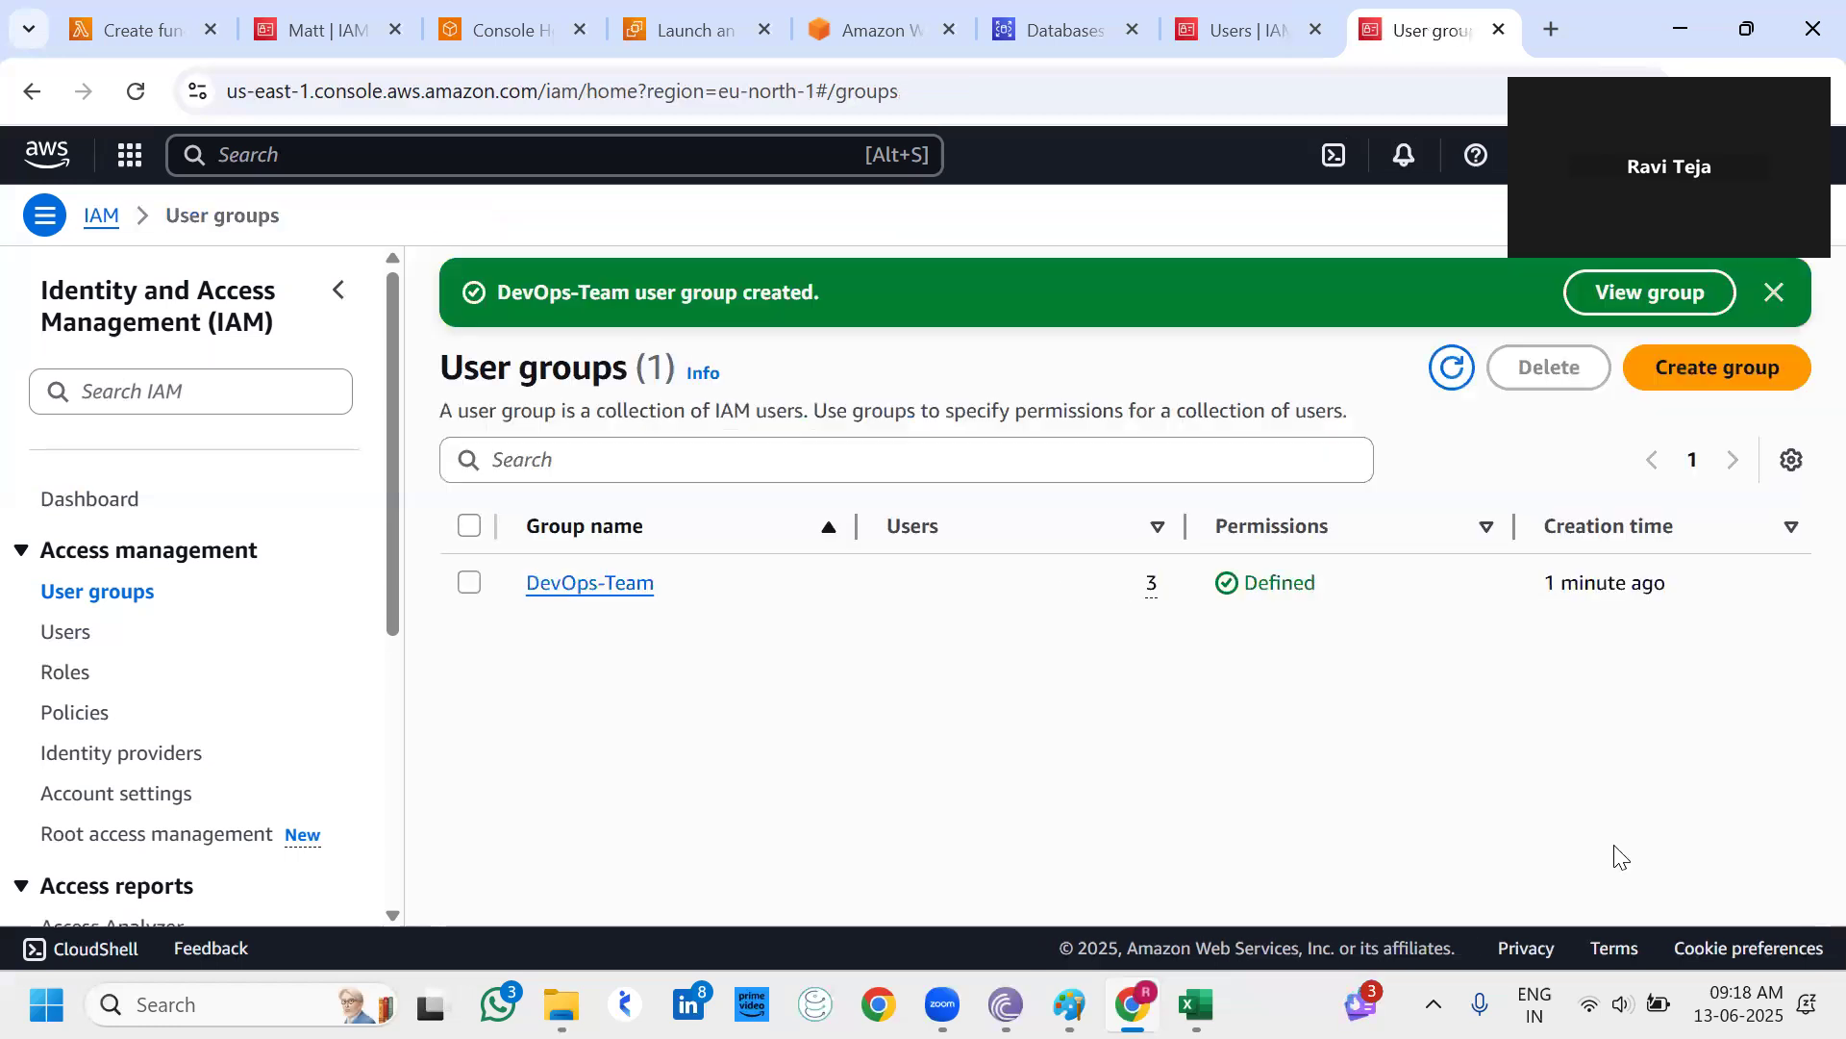
Refresh the user groups list and open the details of the DevOps-Team group.
left_click(1451, 368)
left_click_drag(1513, 527, 1596, 541)
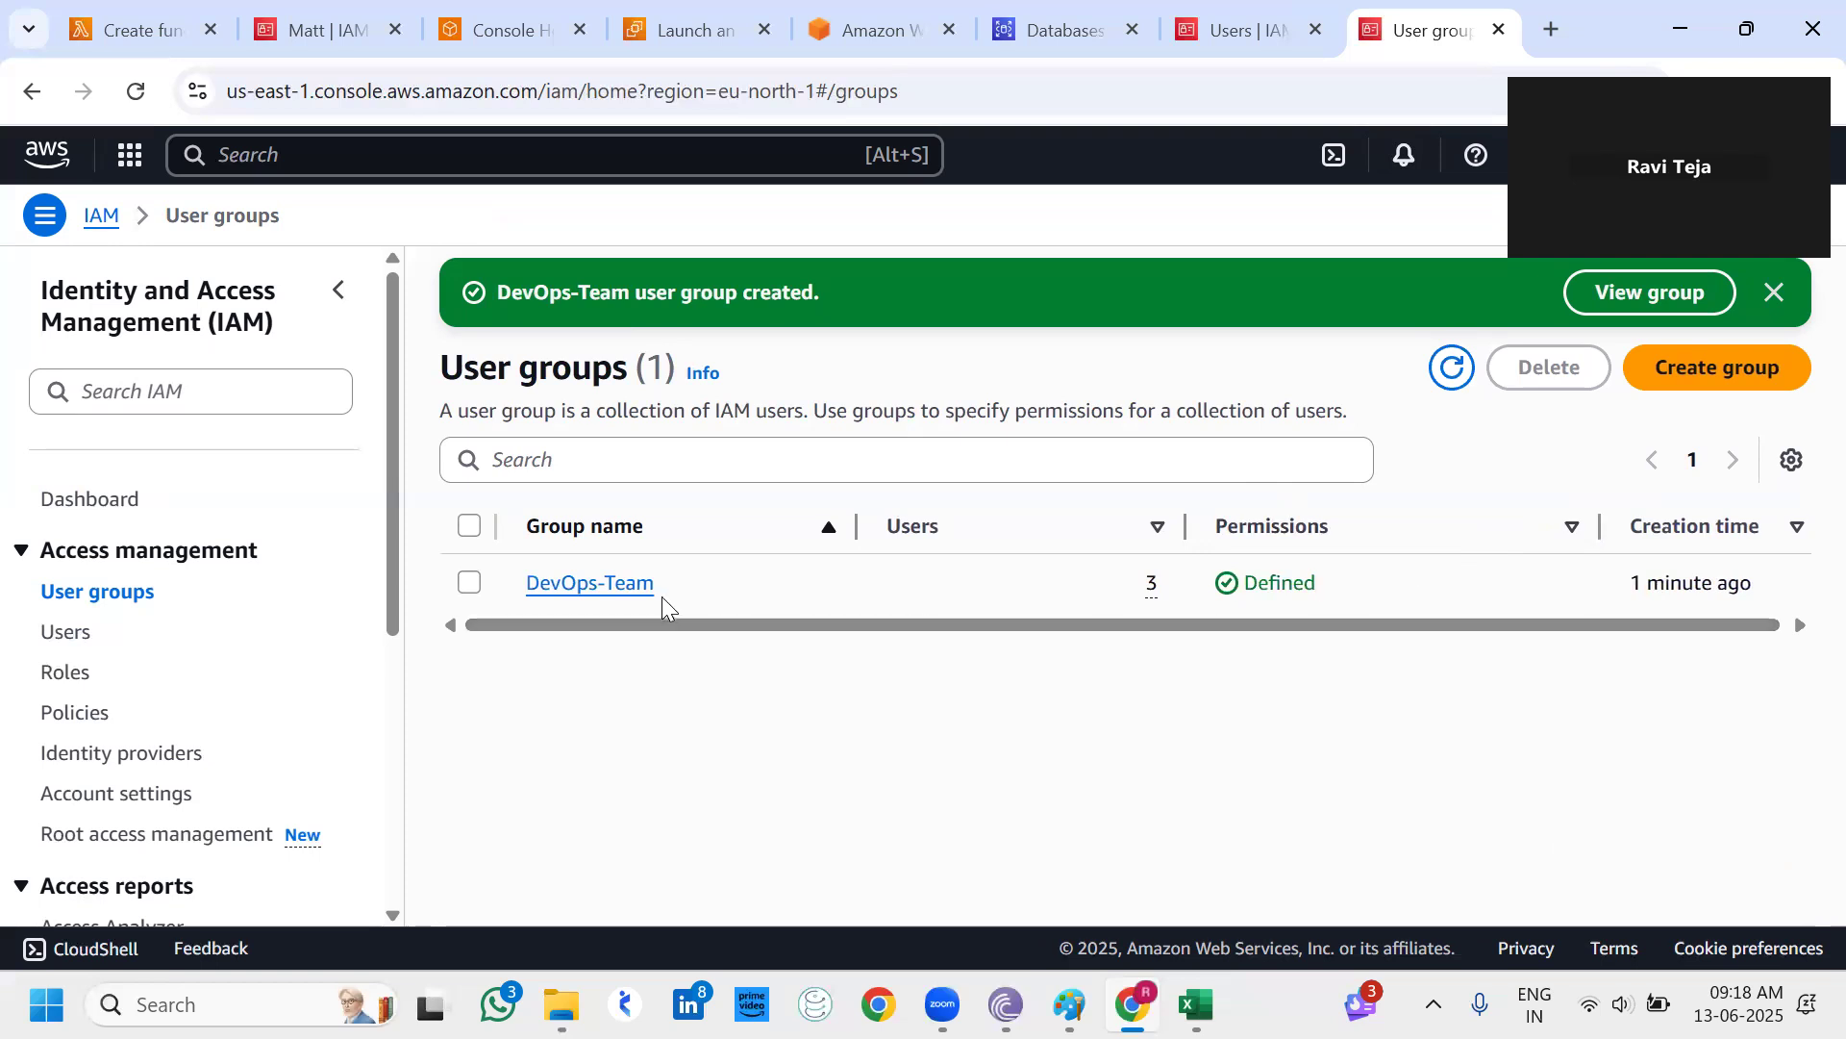
left_click(623, 583)
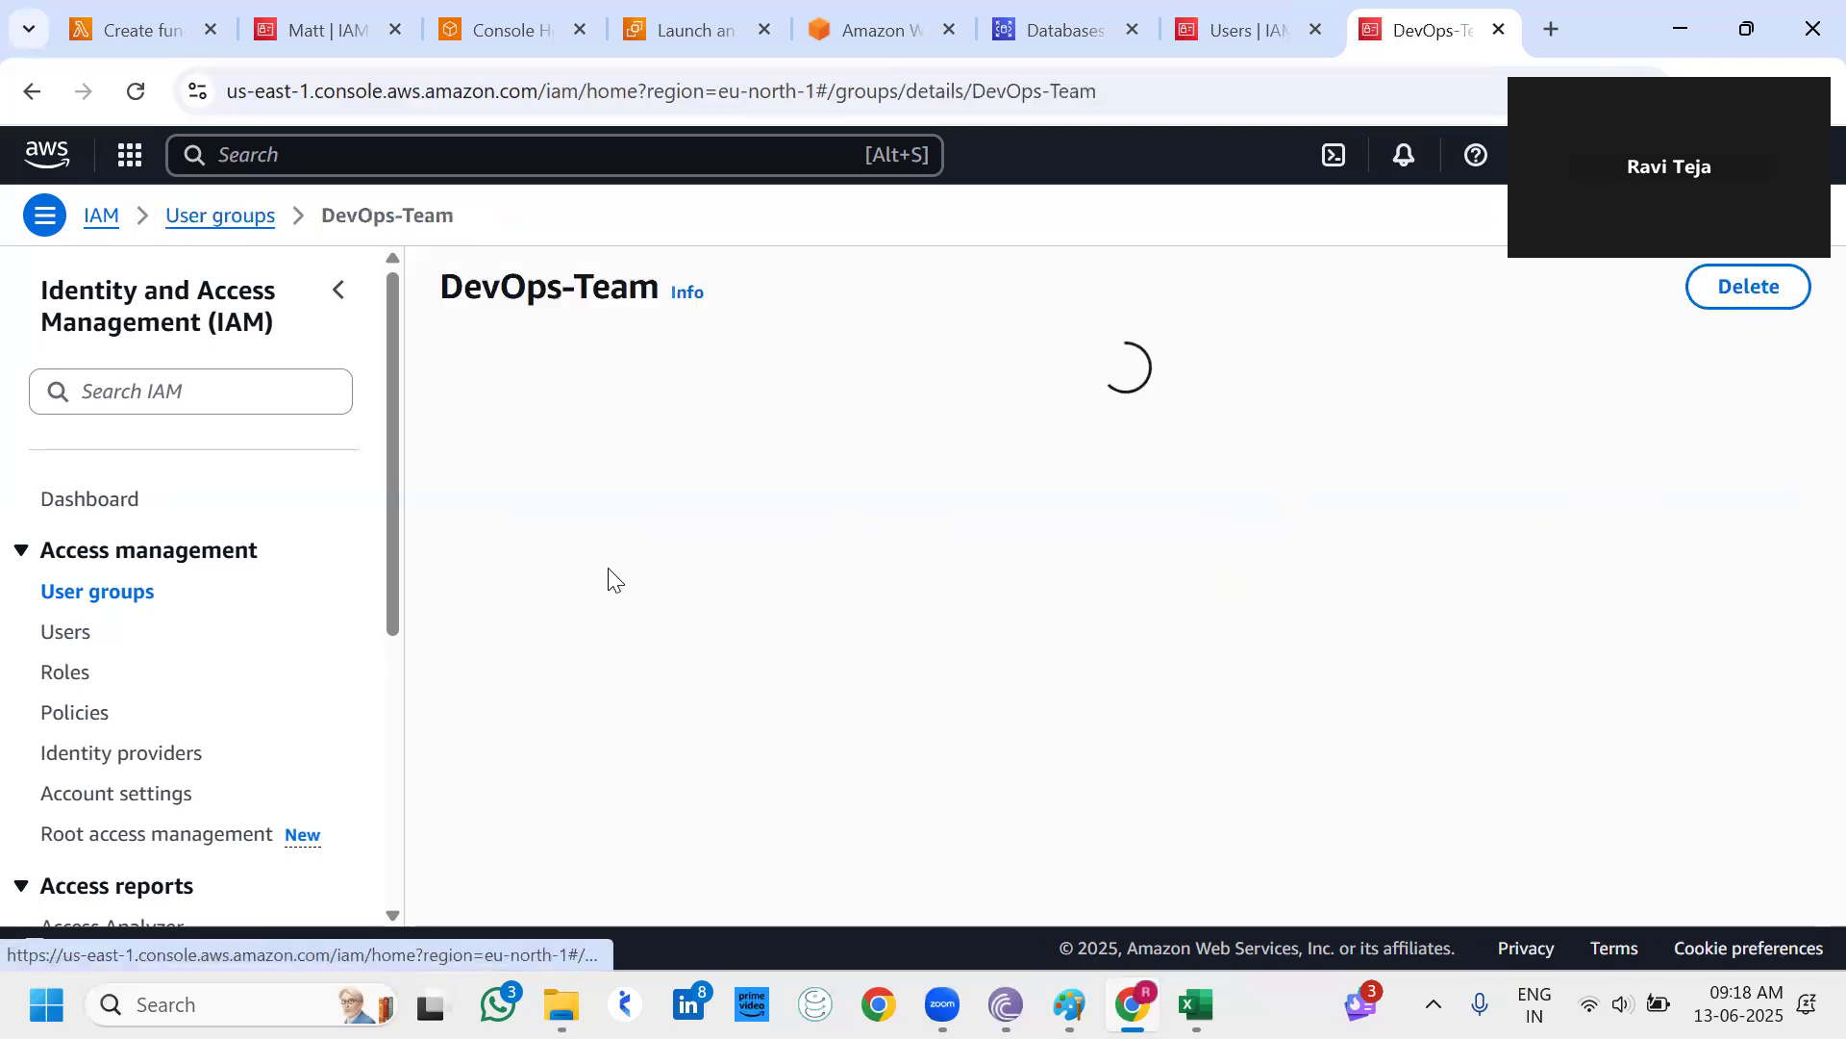
Review the users in the DevOps-Team group, check its permissions policies, and return to the member list.
scroll(867, 620, "down", 3)
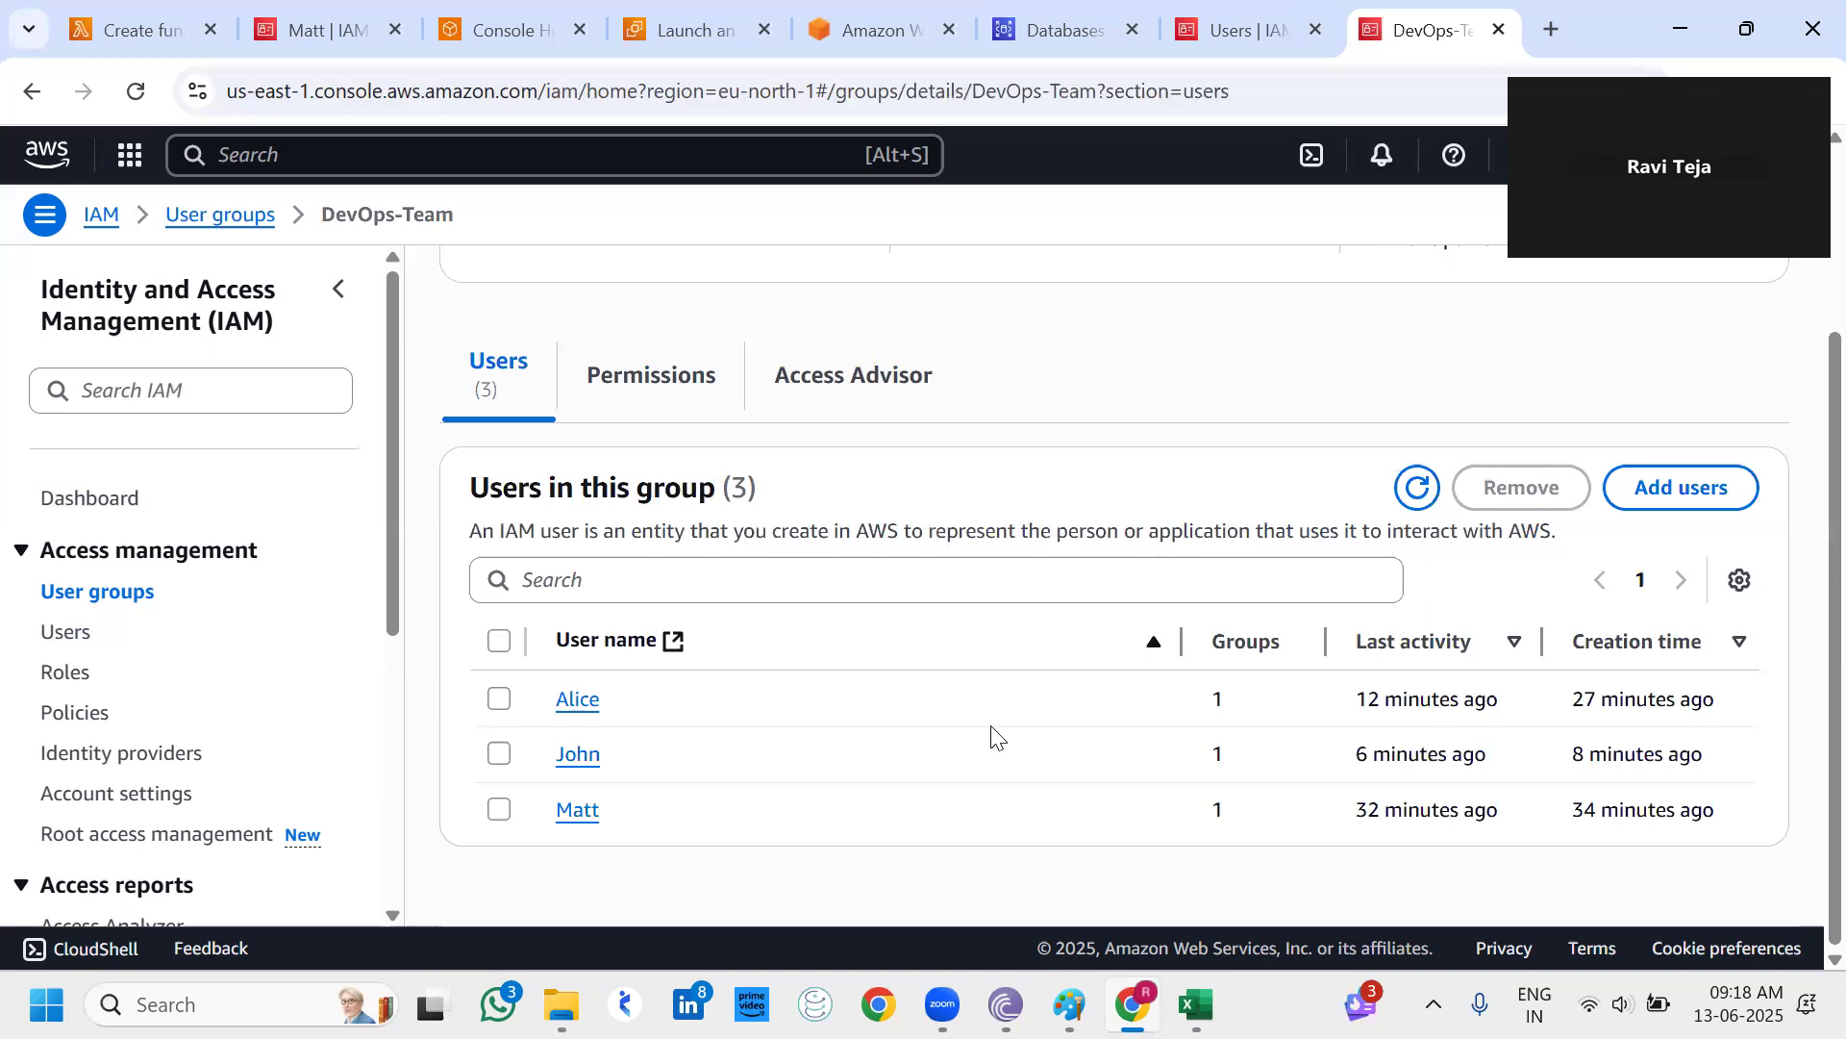
scroll(996, 735, "up", 3)
scroll(995, 735, "down", 3)
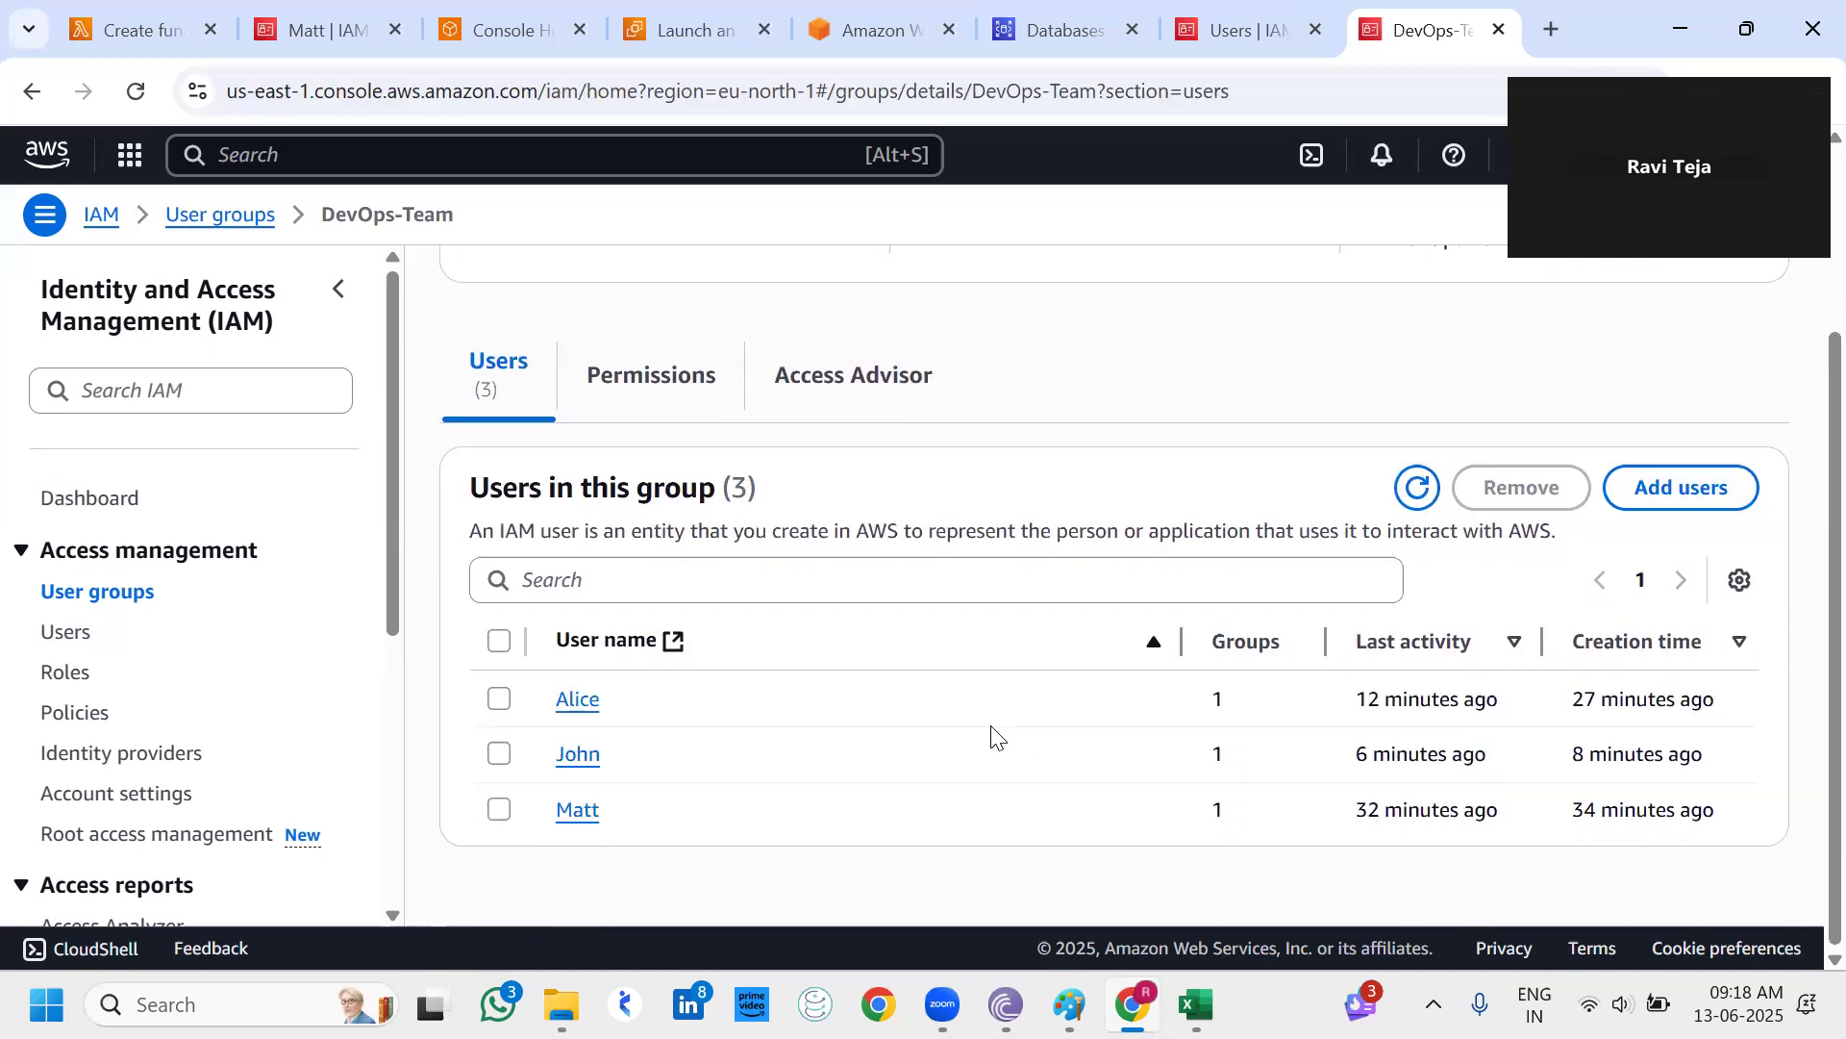
left_click(684, 378)
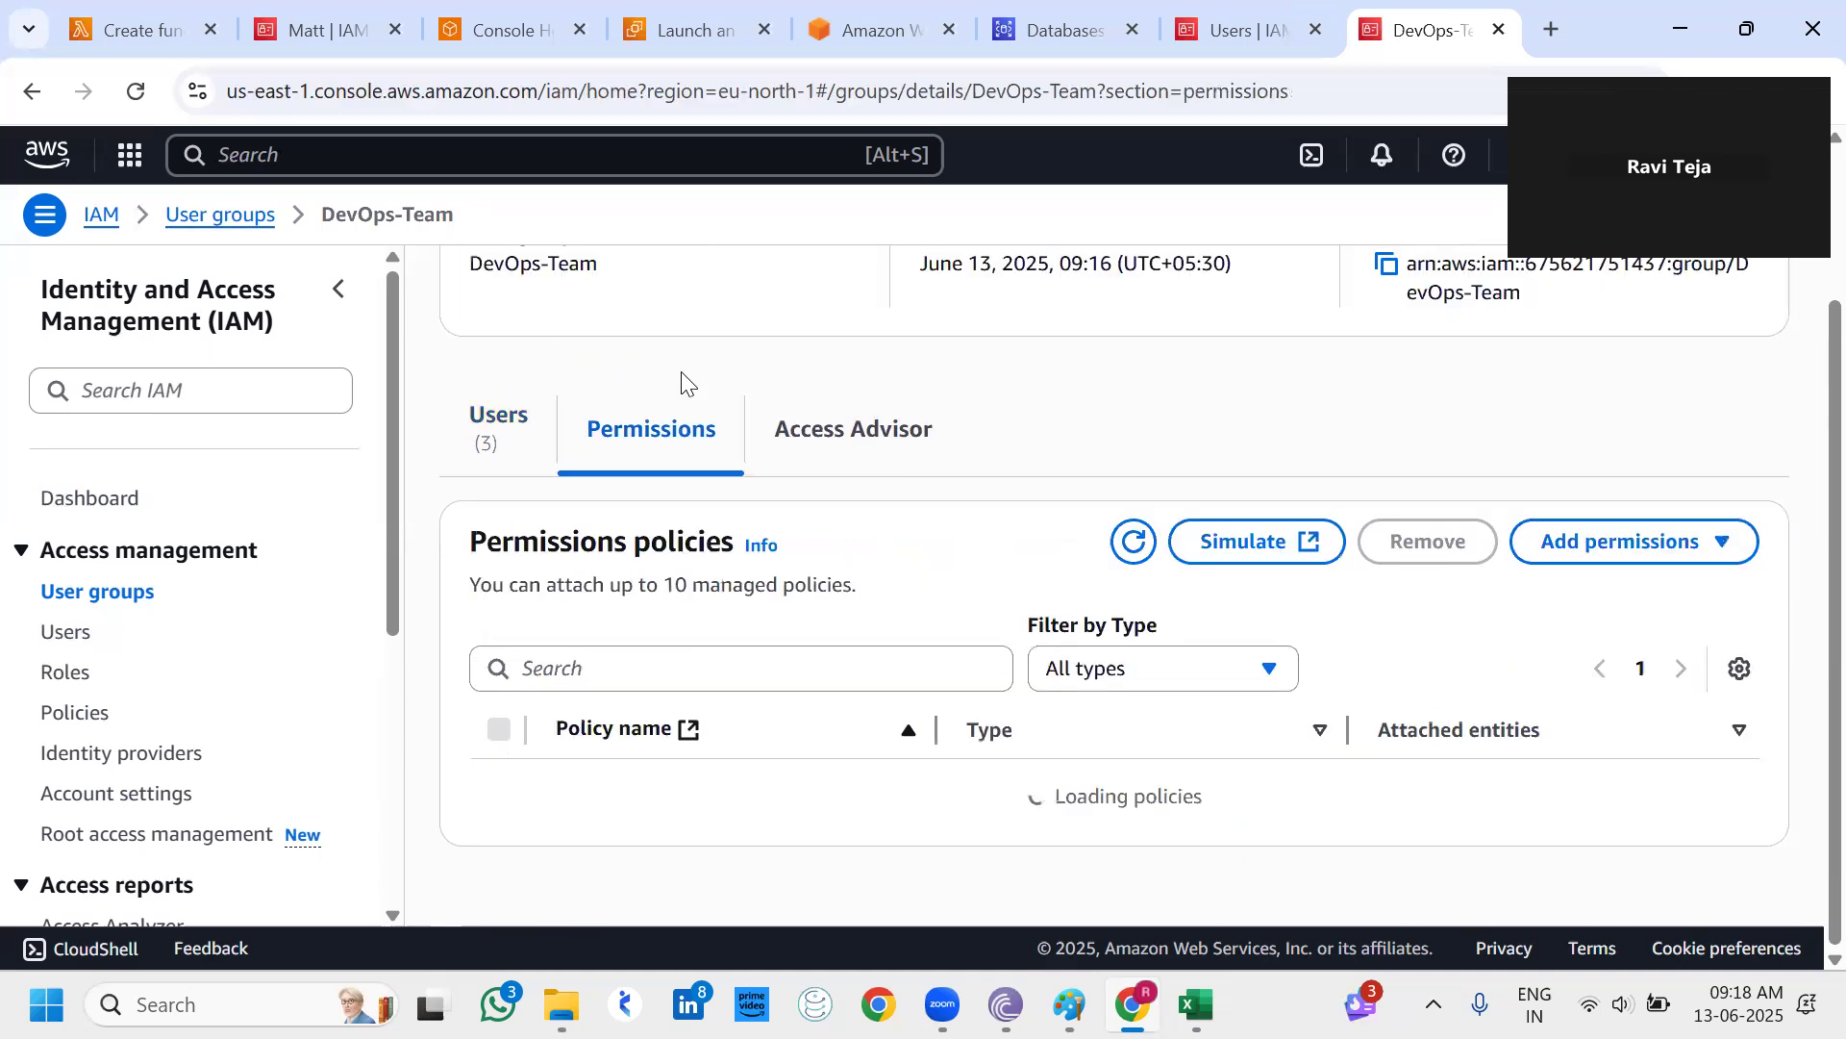
left_click(490, 430)
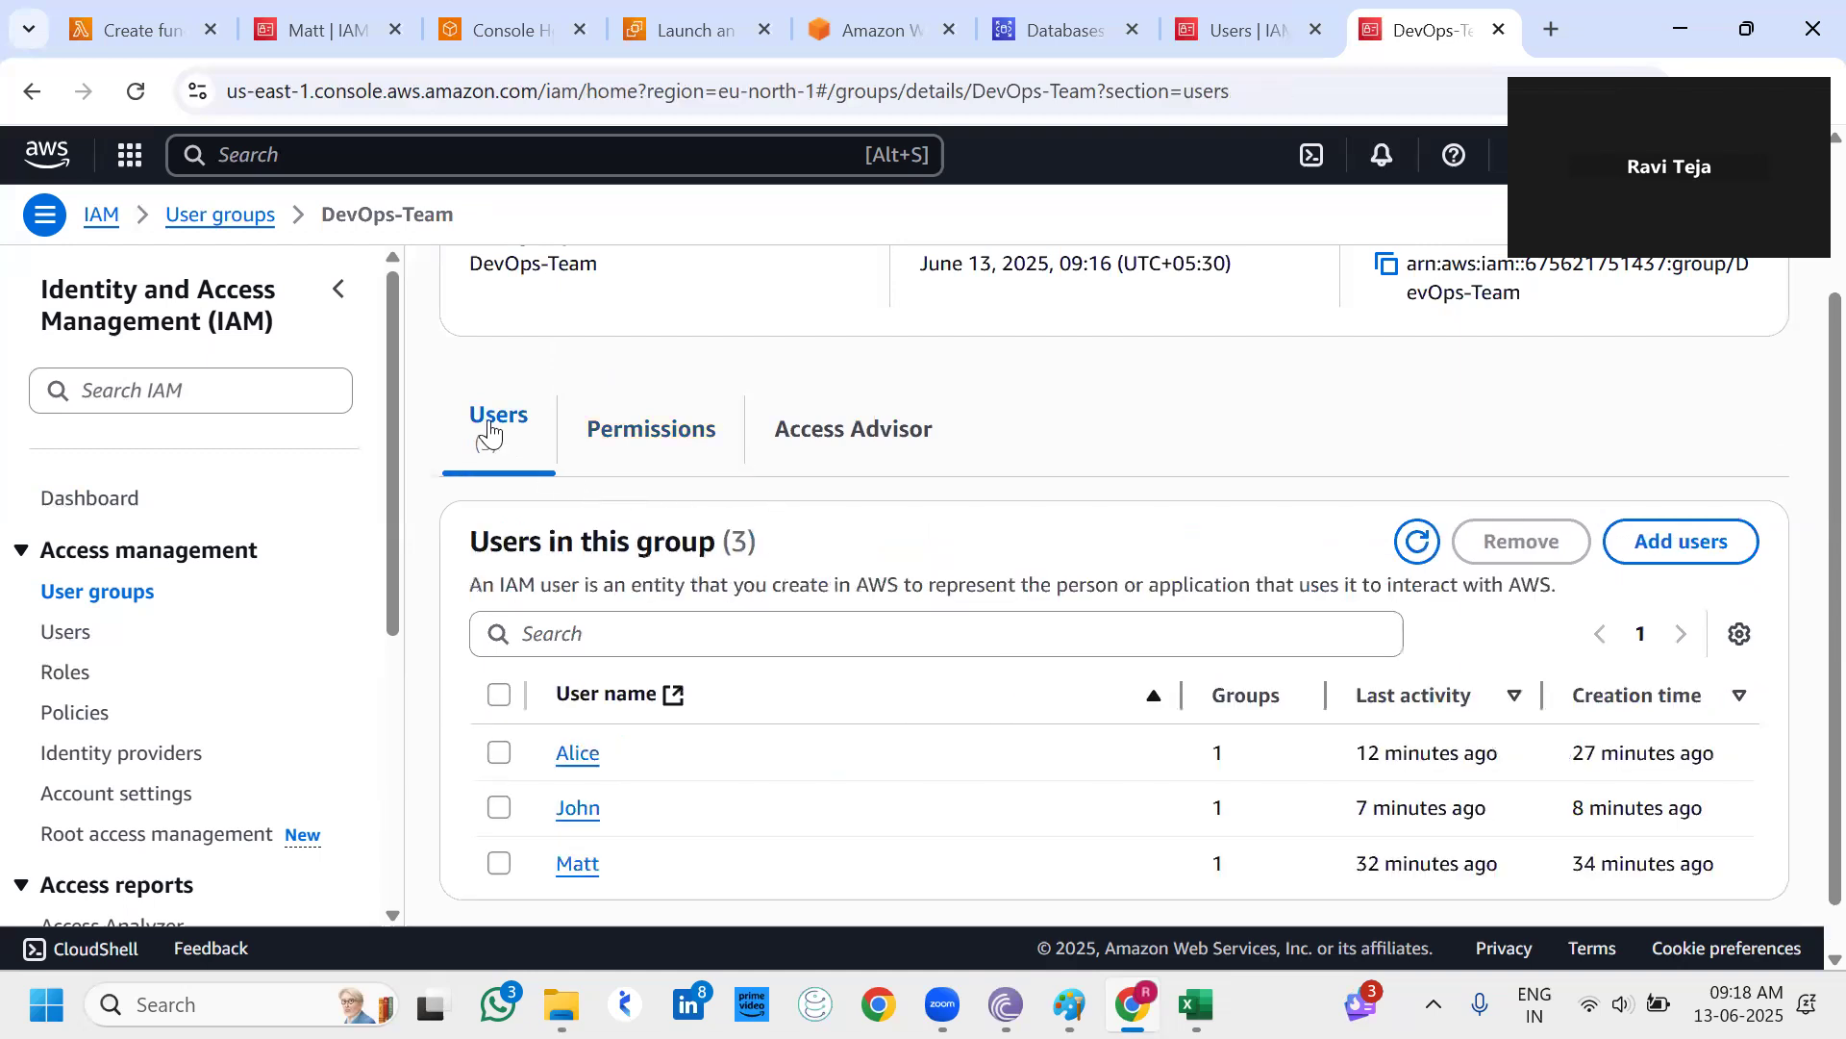
Open the second listed member of the DevOps-Team group and examine which policies are attached directly or through the group.
left_click(583, 809)
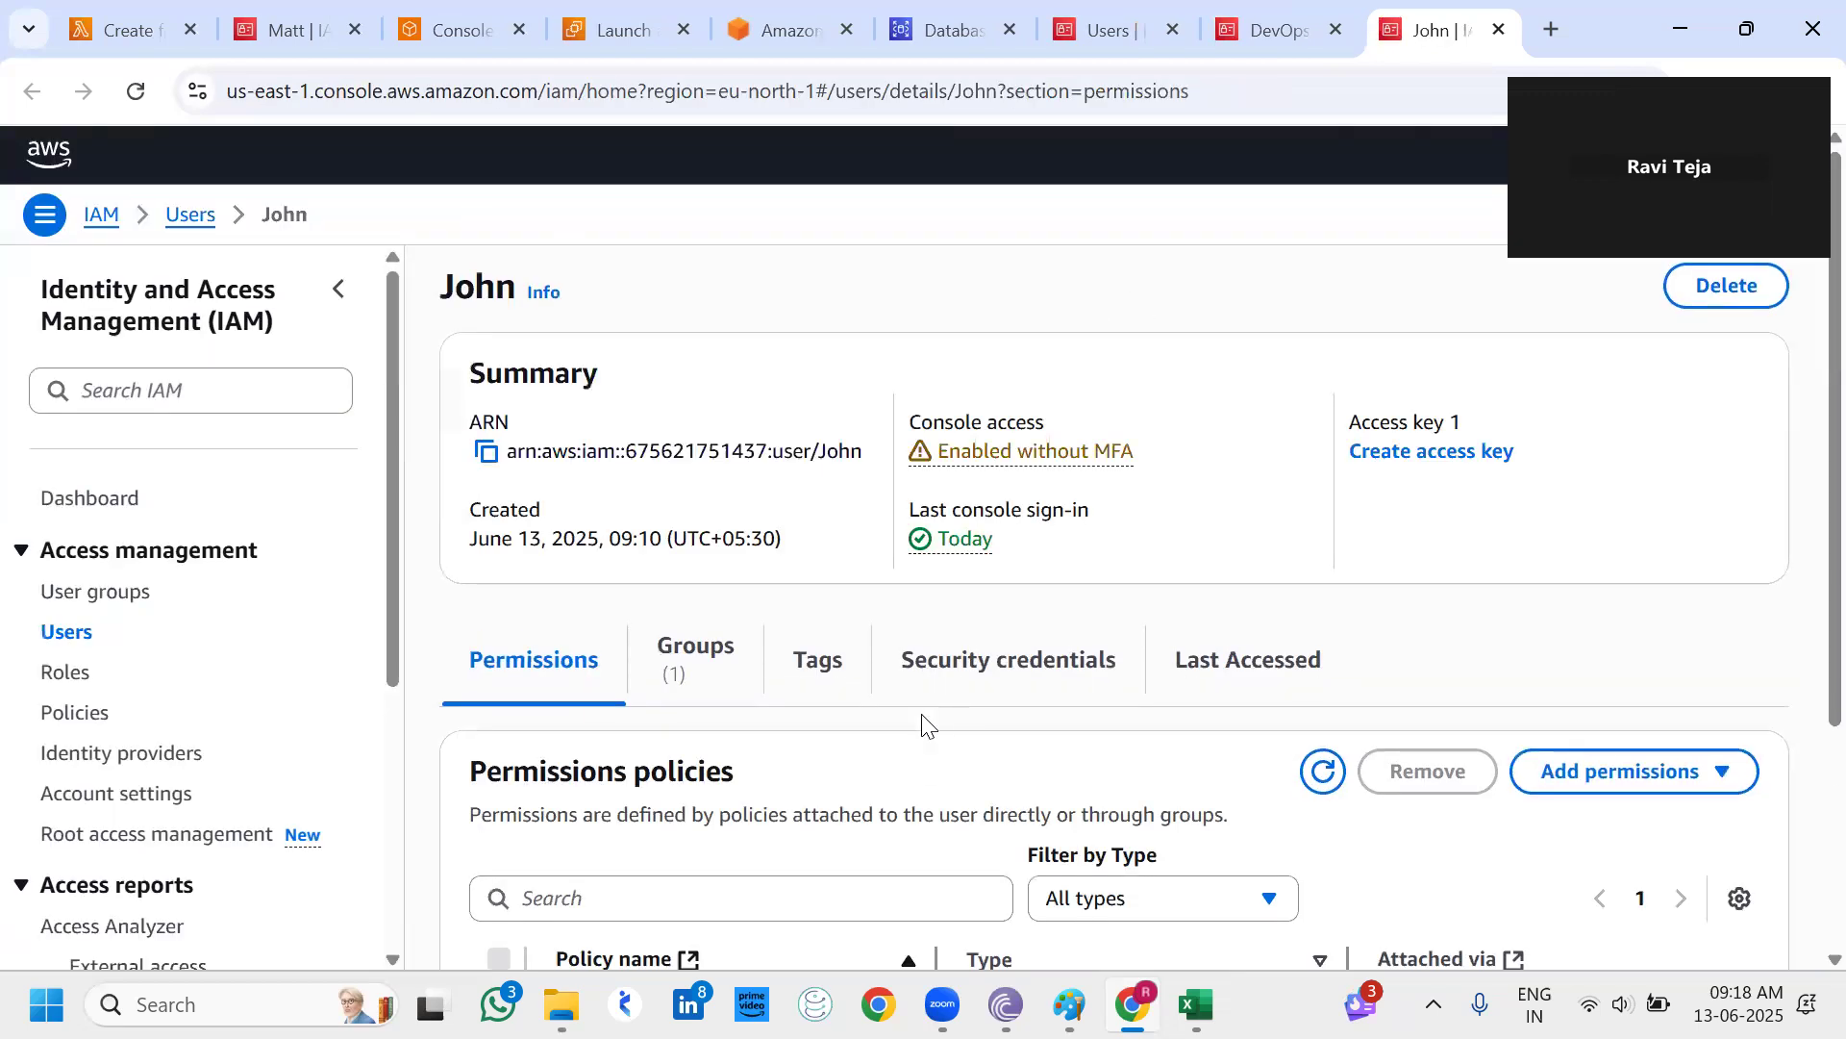
scroll(922, 723, "down", 2)
scroll(923, 723, "down", 1)
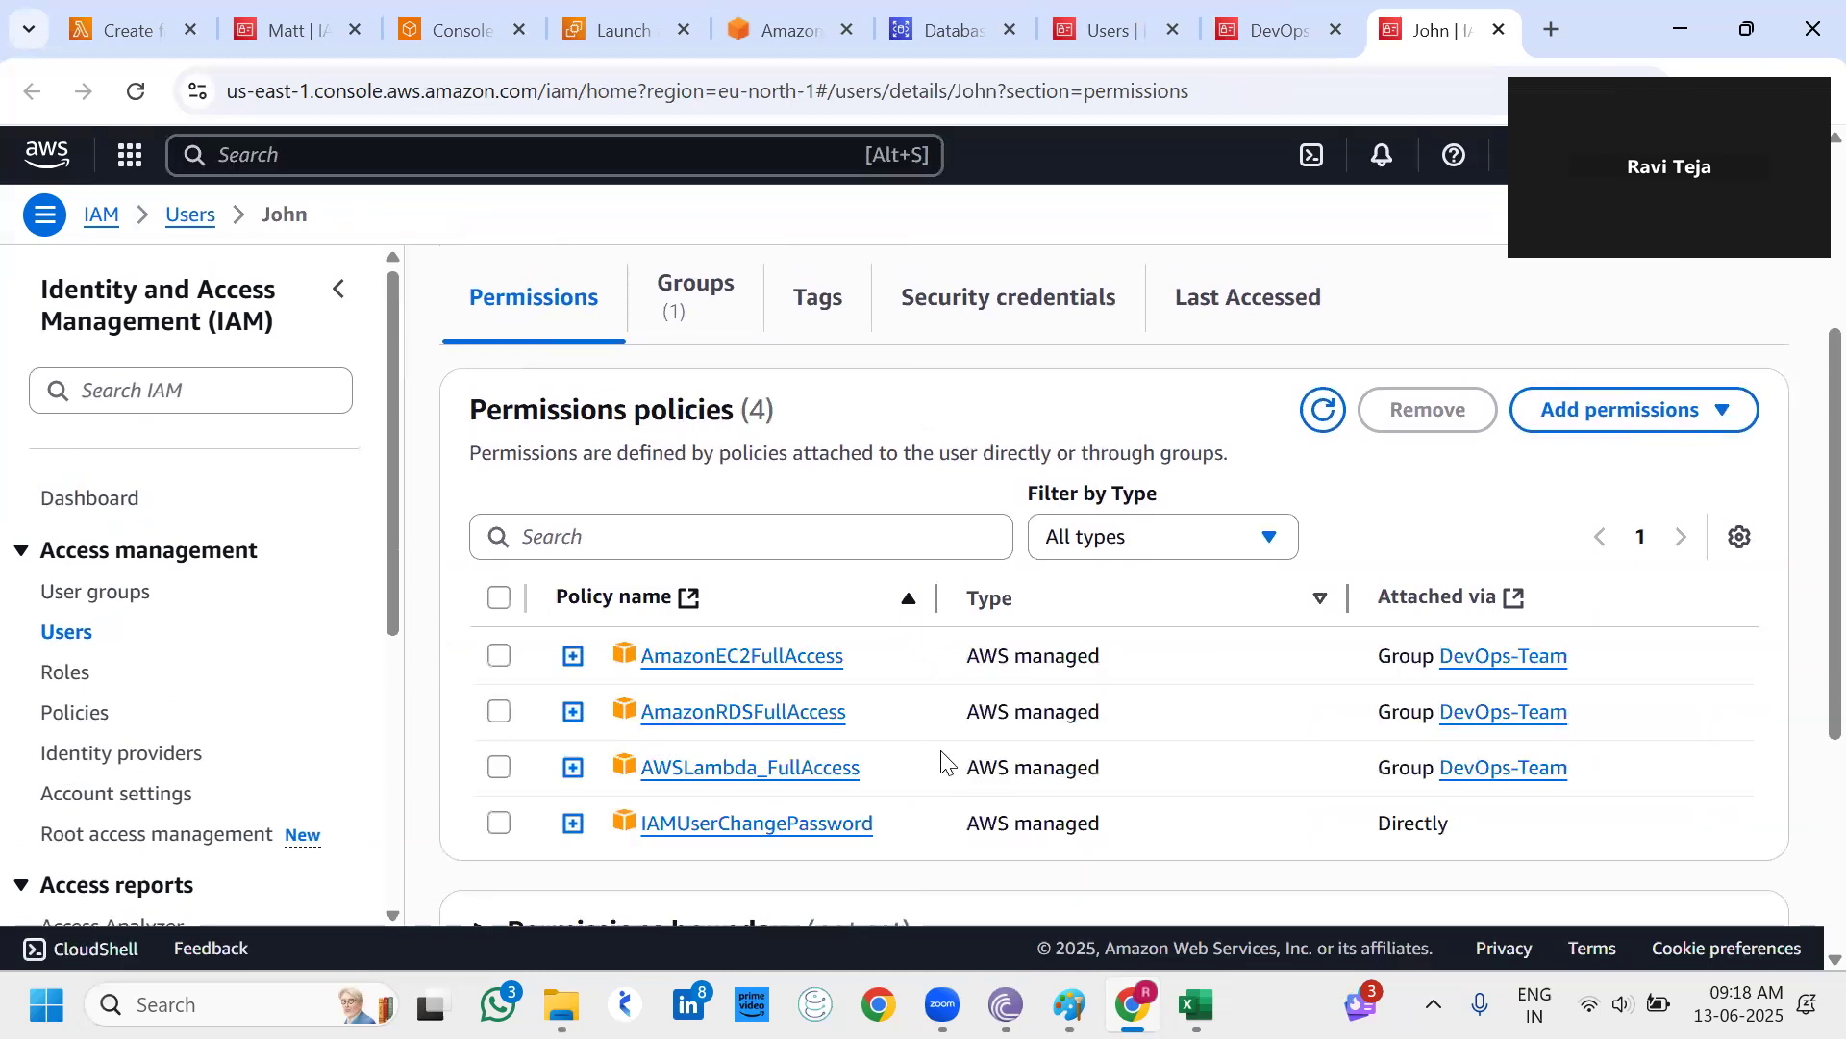
scroll(942, 763, "down", 1)
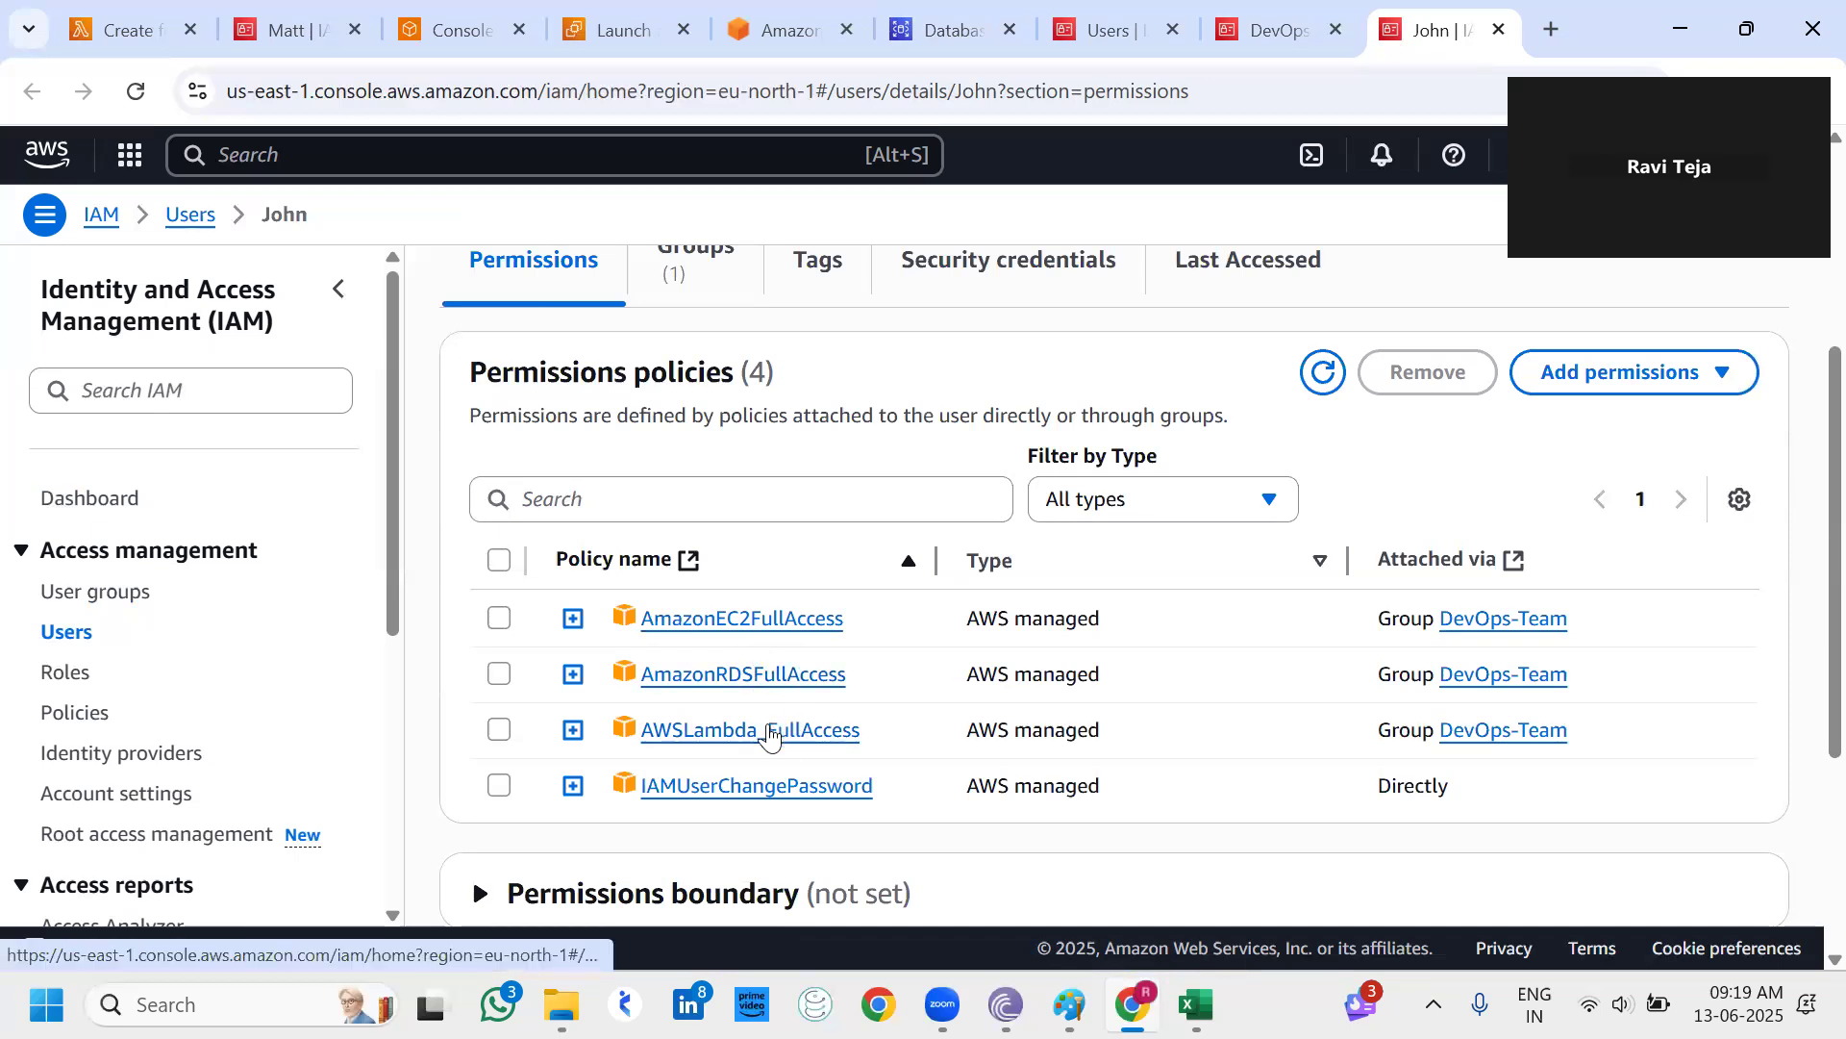
scroll(796, 627, "up", 3)
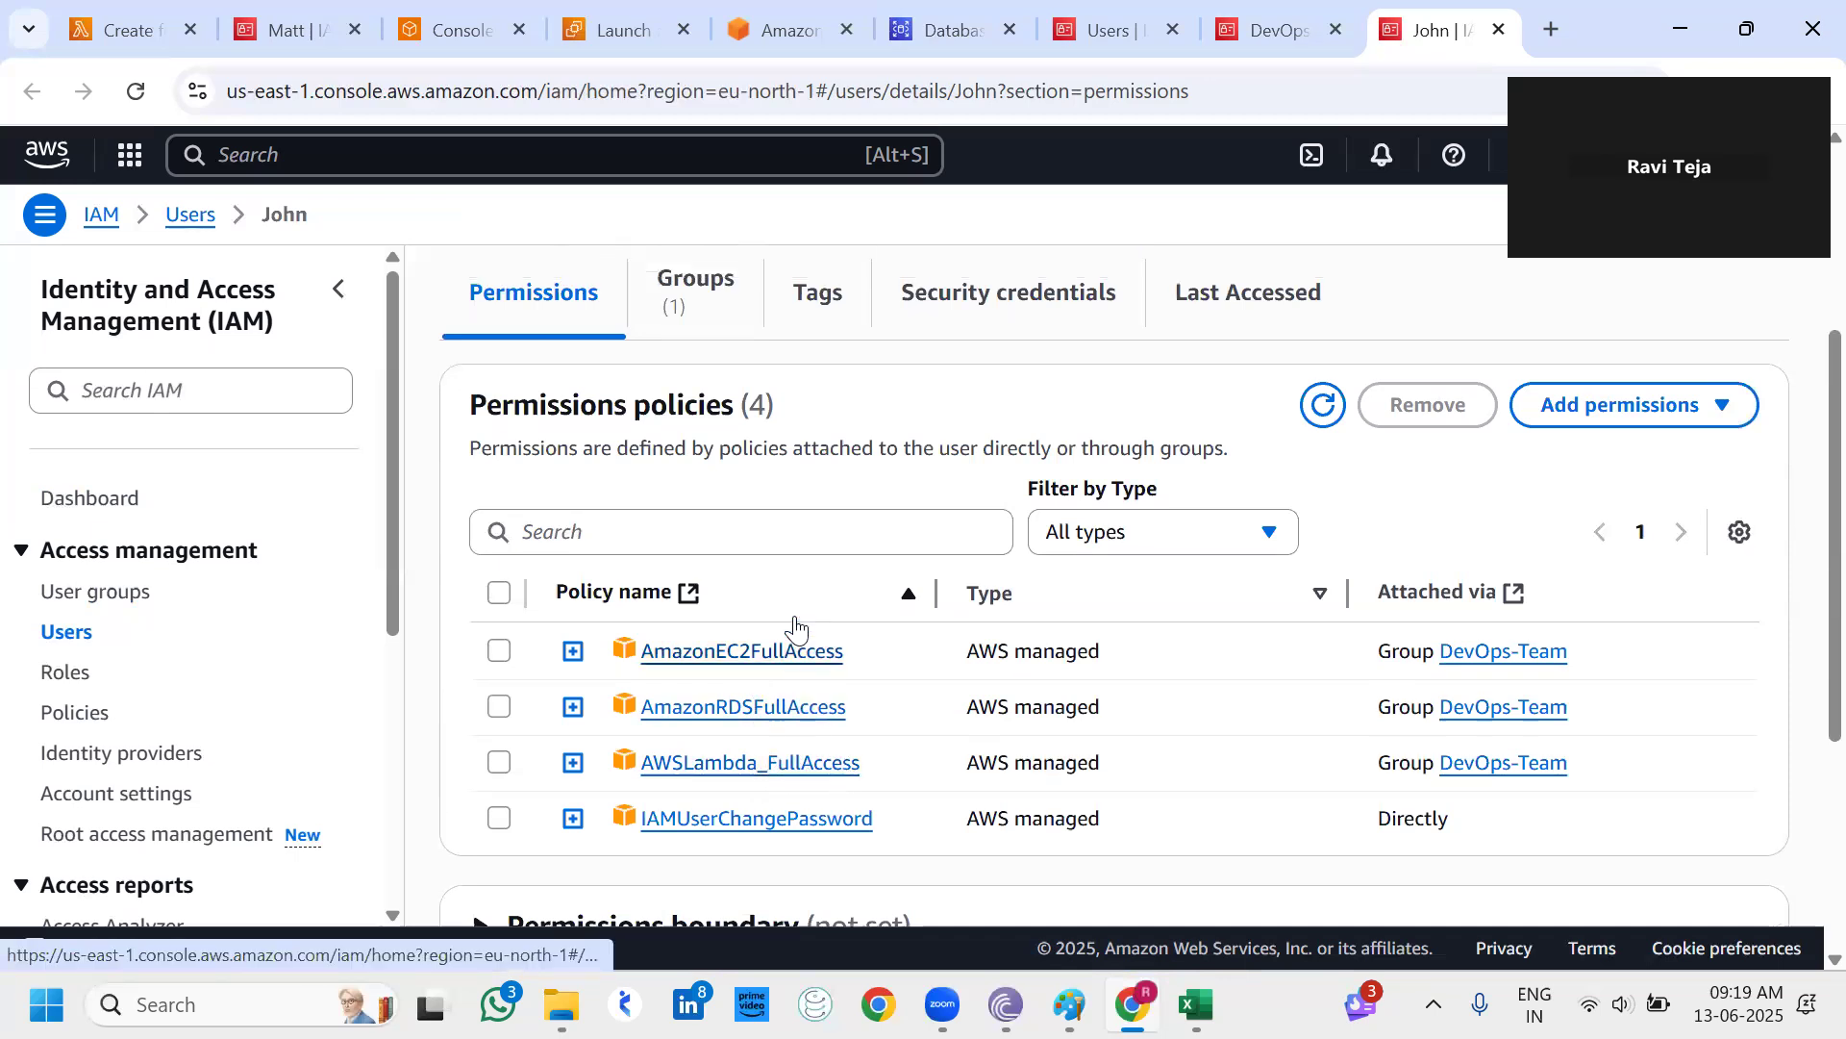
scroll(796, 627, "up", 1)
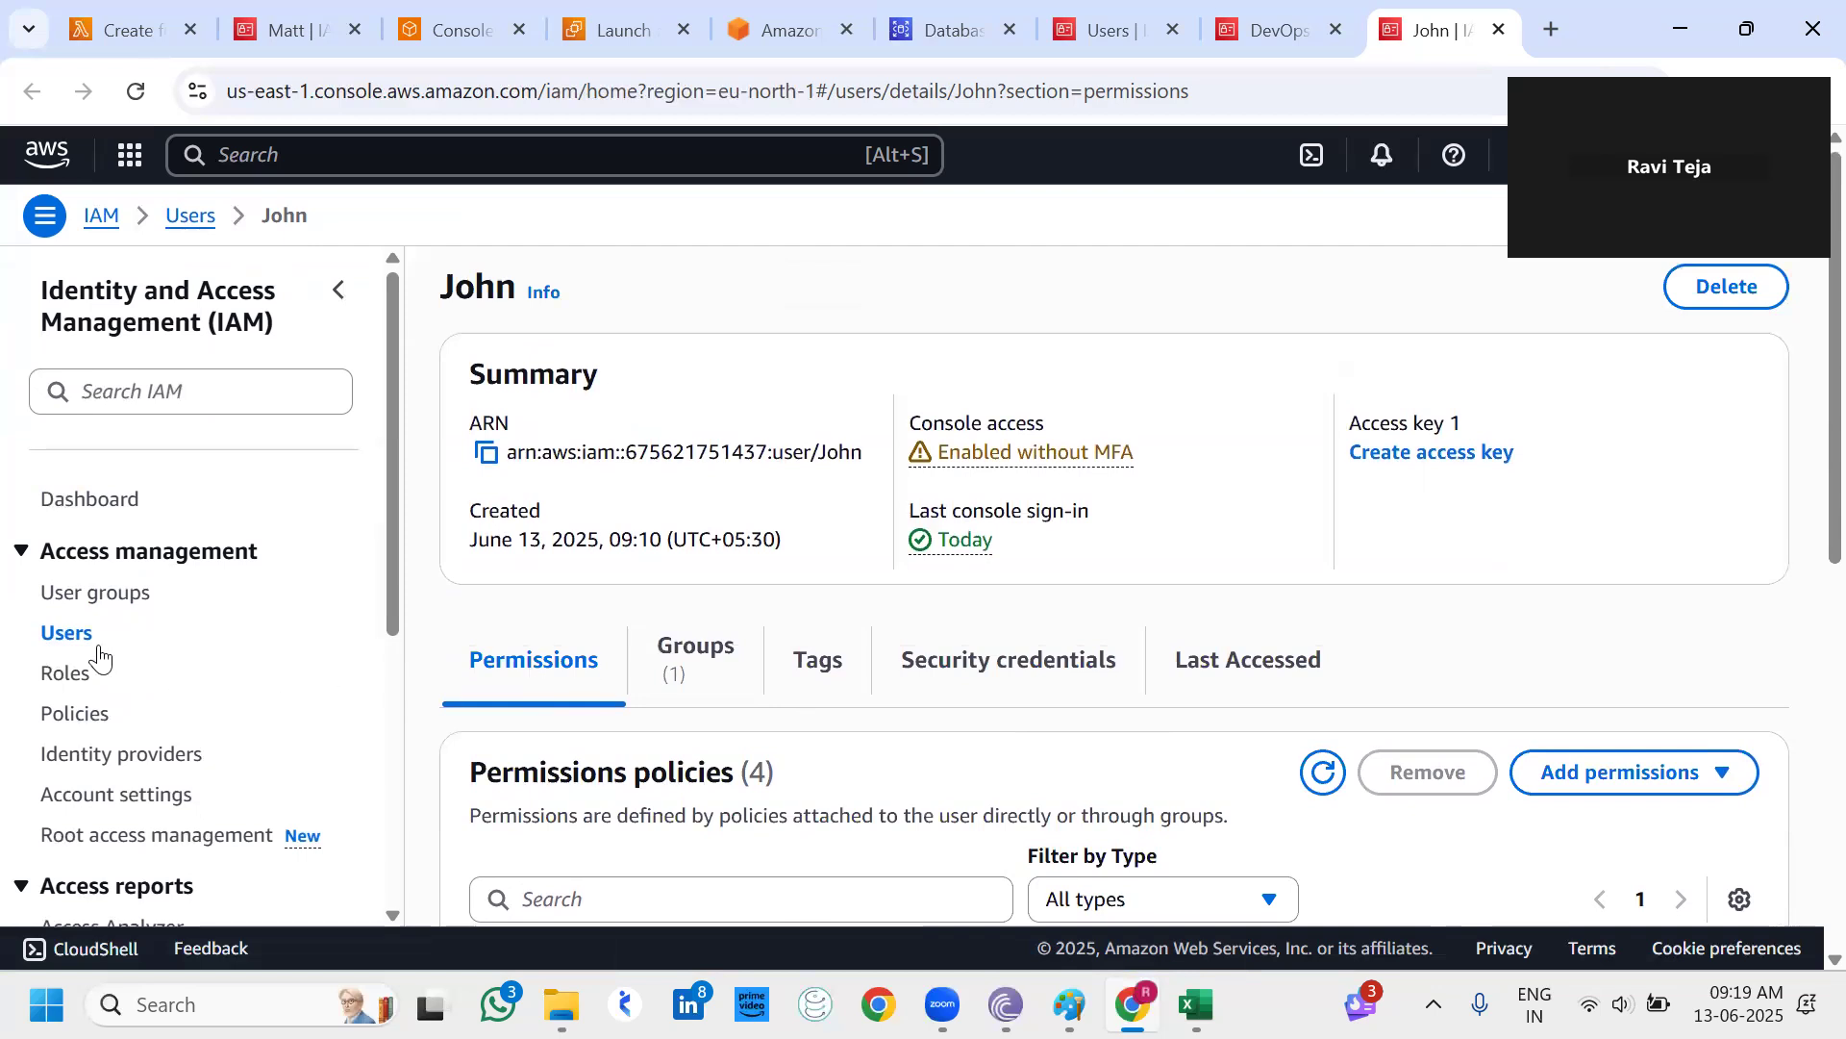
Go to the IAM users list, open the third user and examine how each of its permissions policies is attached.
left_click(68, 634)
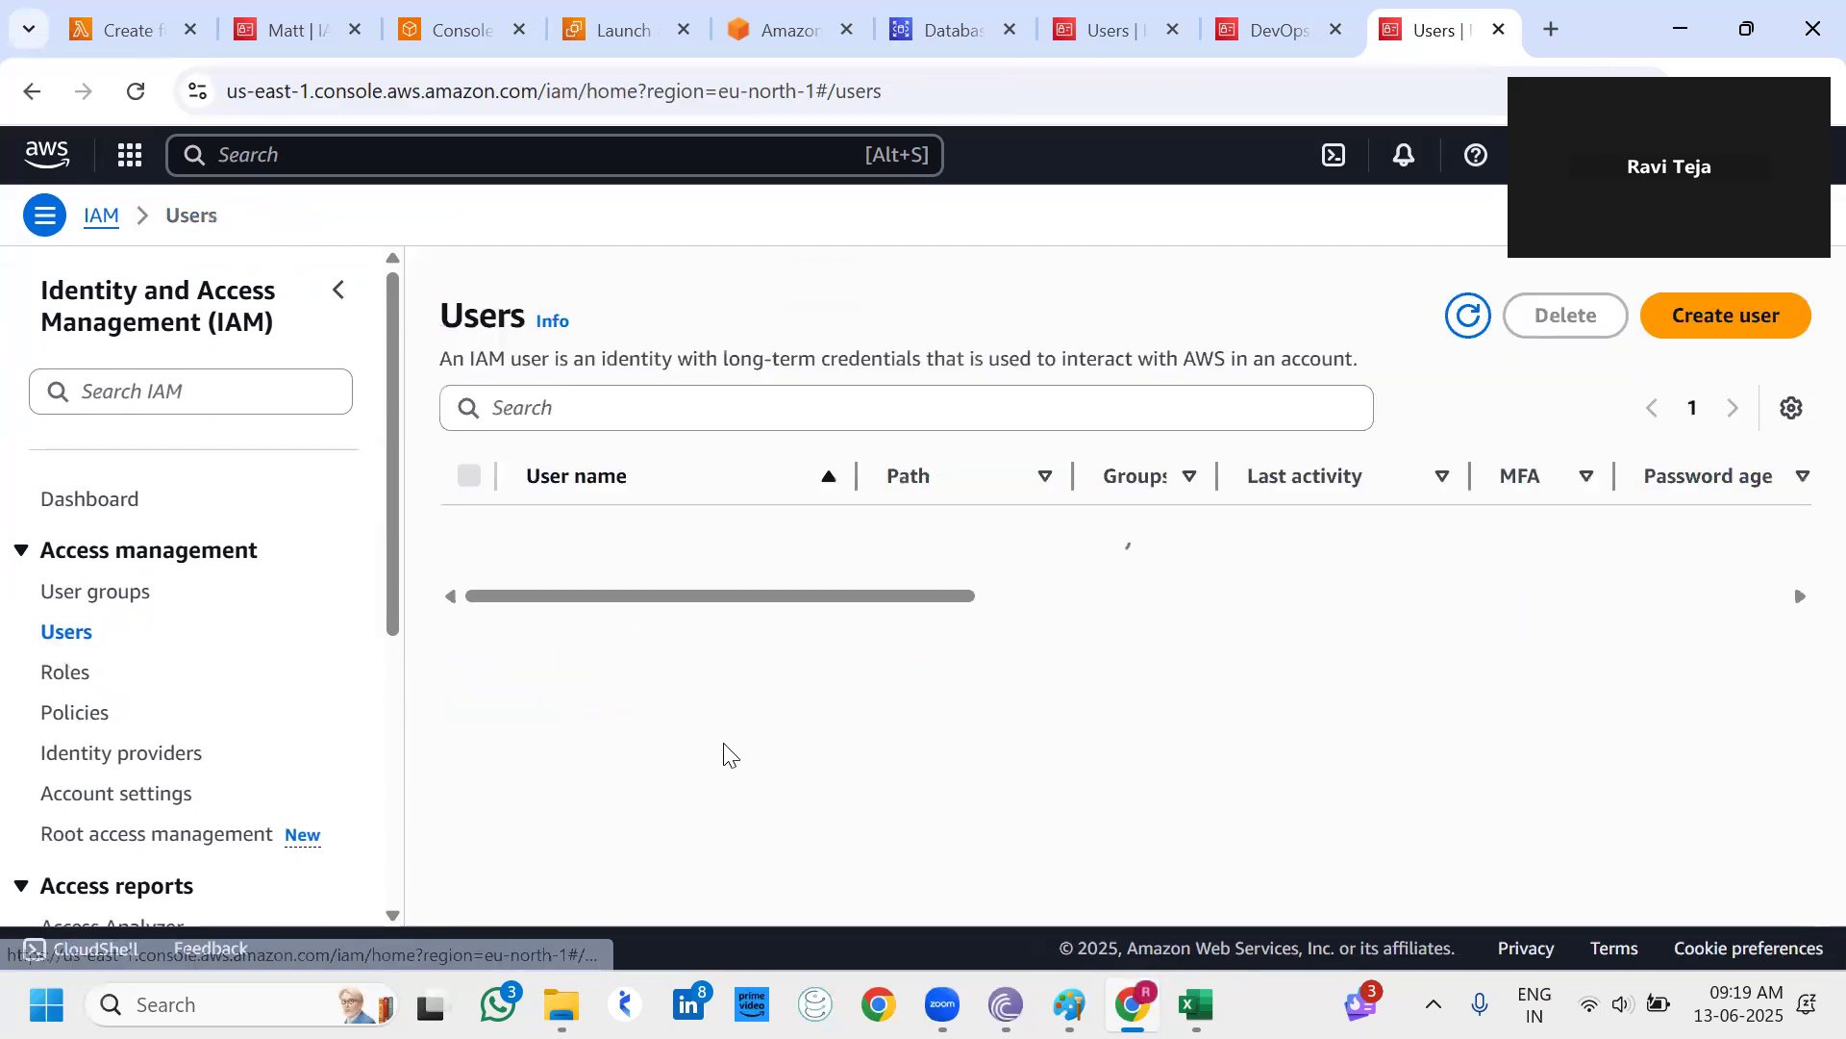
left_click(548, 650)
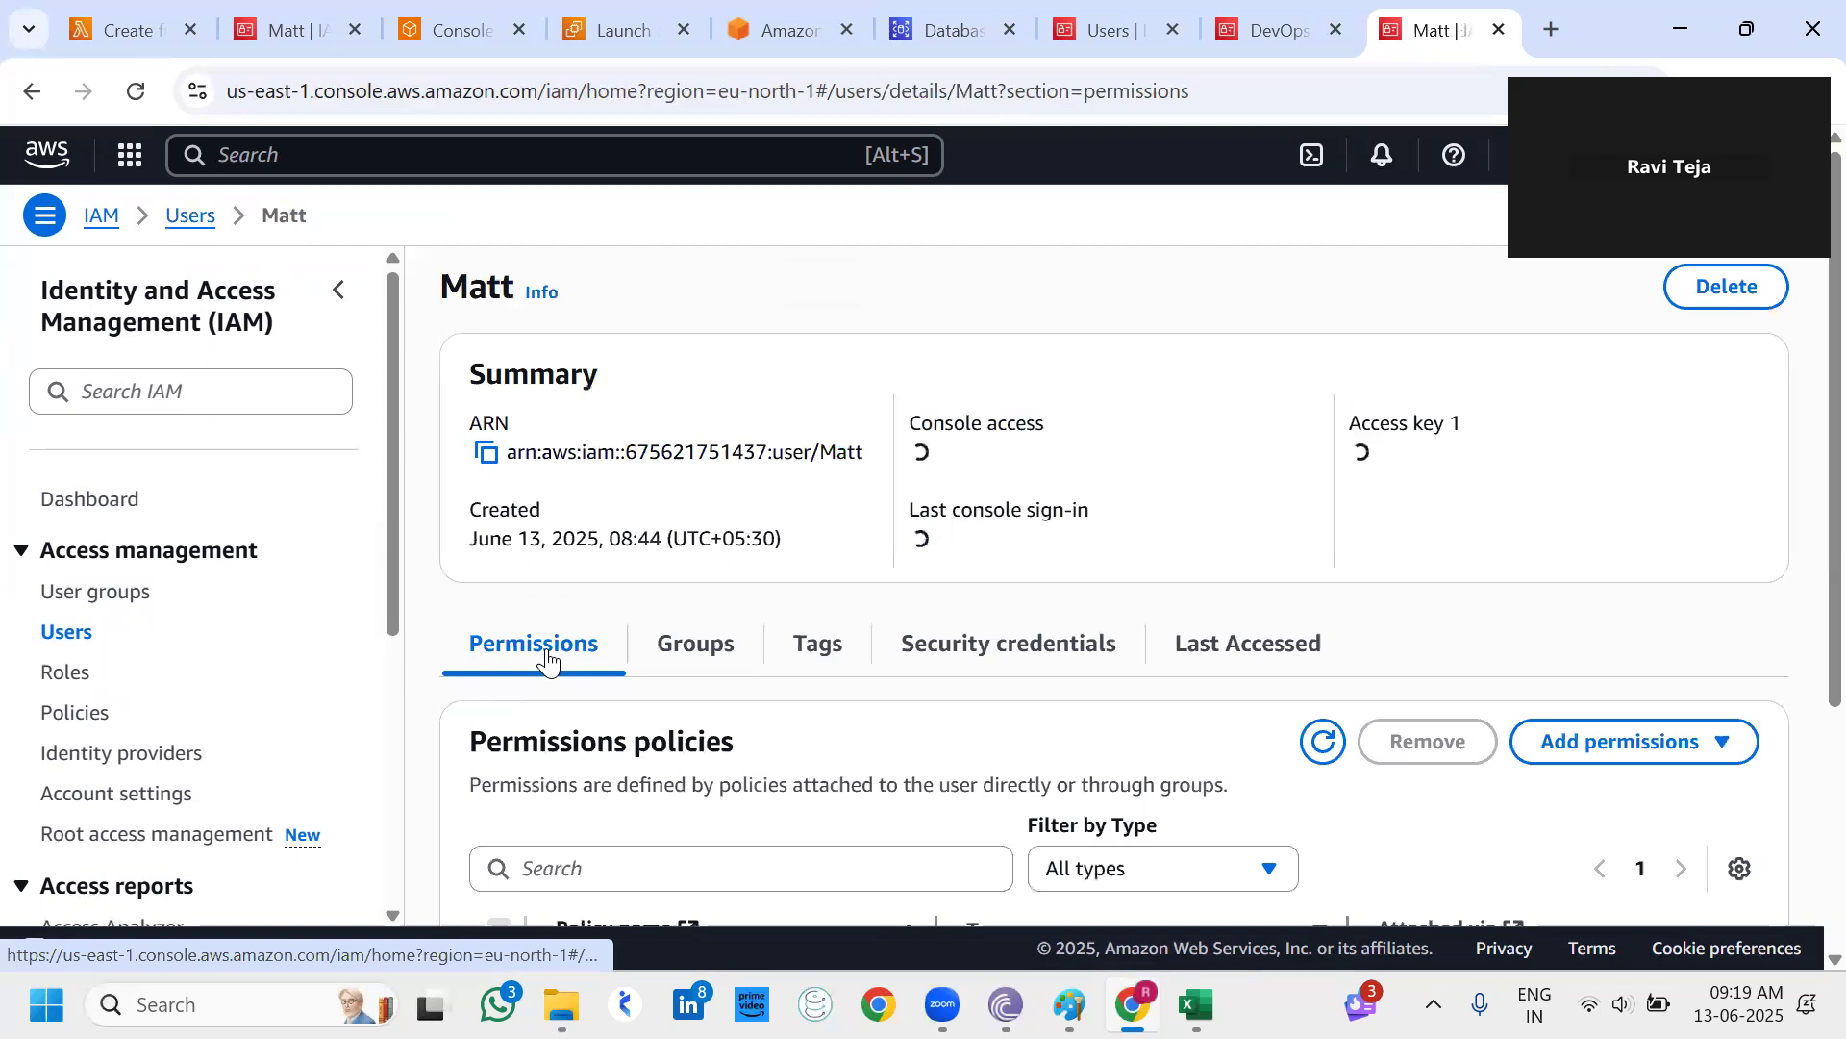
scroll(784, 731, "down", 3)
scroll(784, 731, "down", 1)
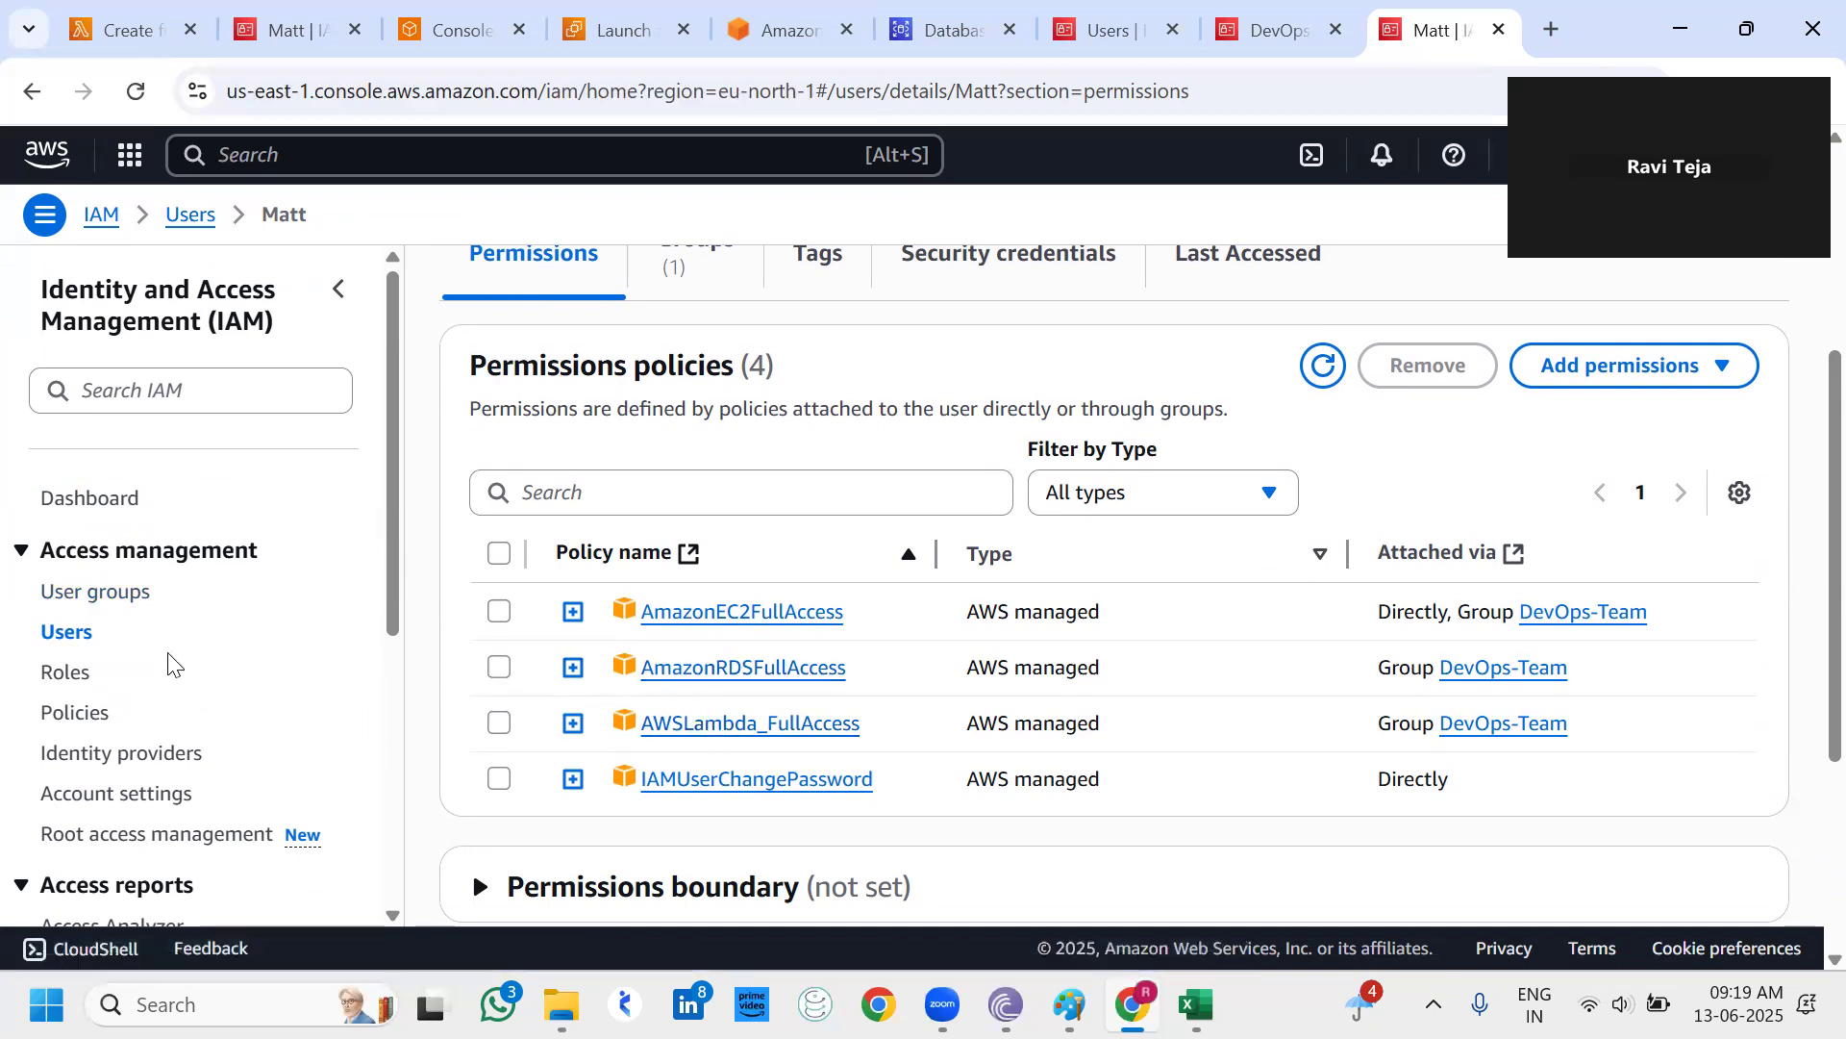
Open the DevOps-Team group from the user groups list and view its members.
left_click(123, 594)
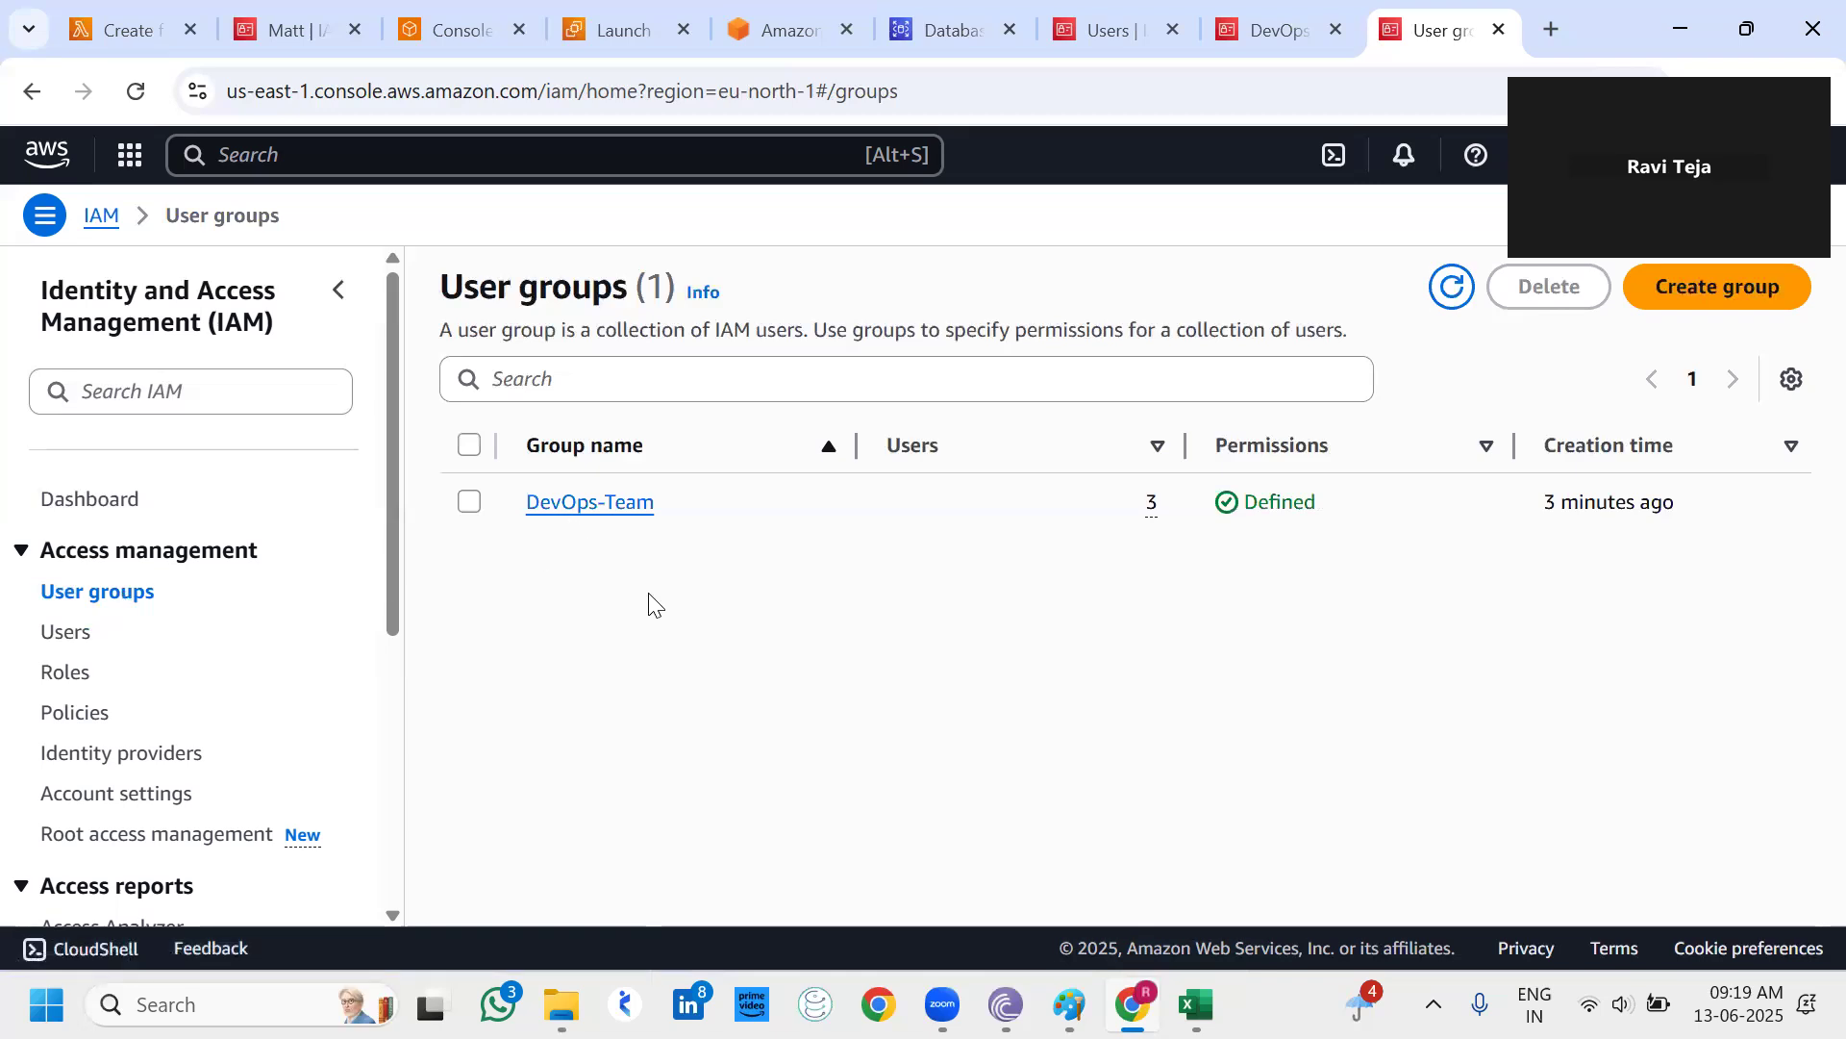
left_click(632, 502)
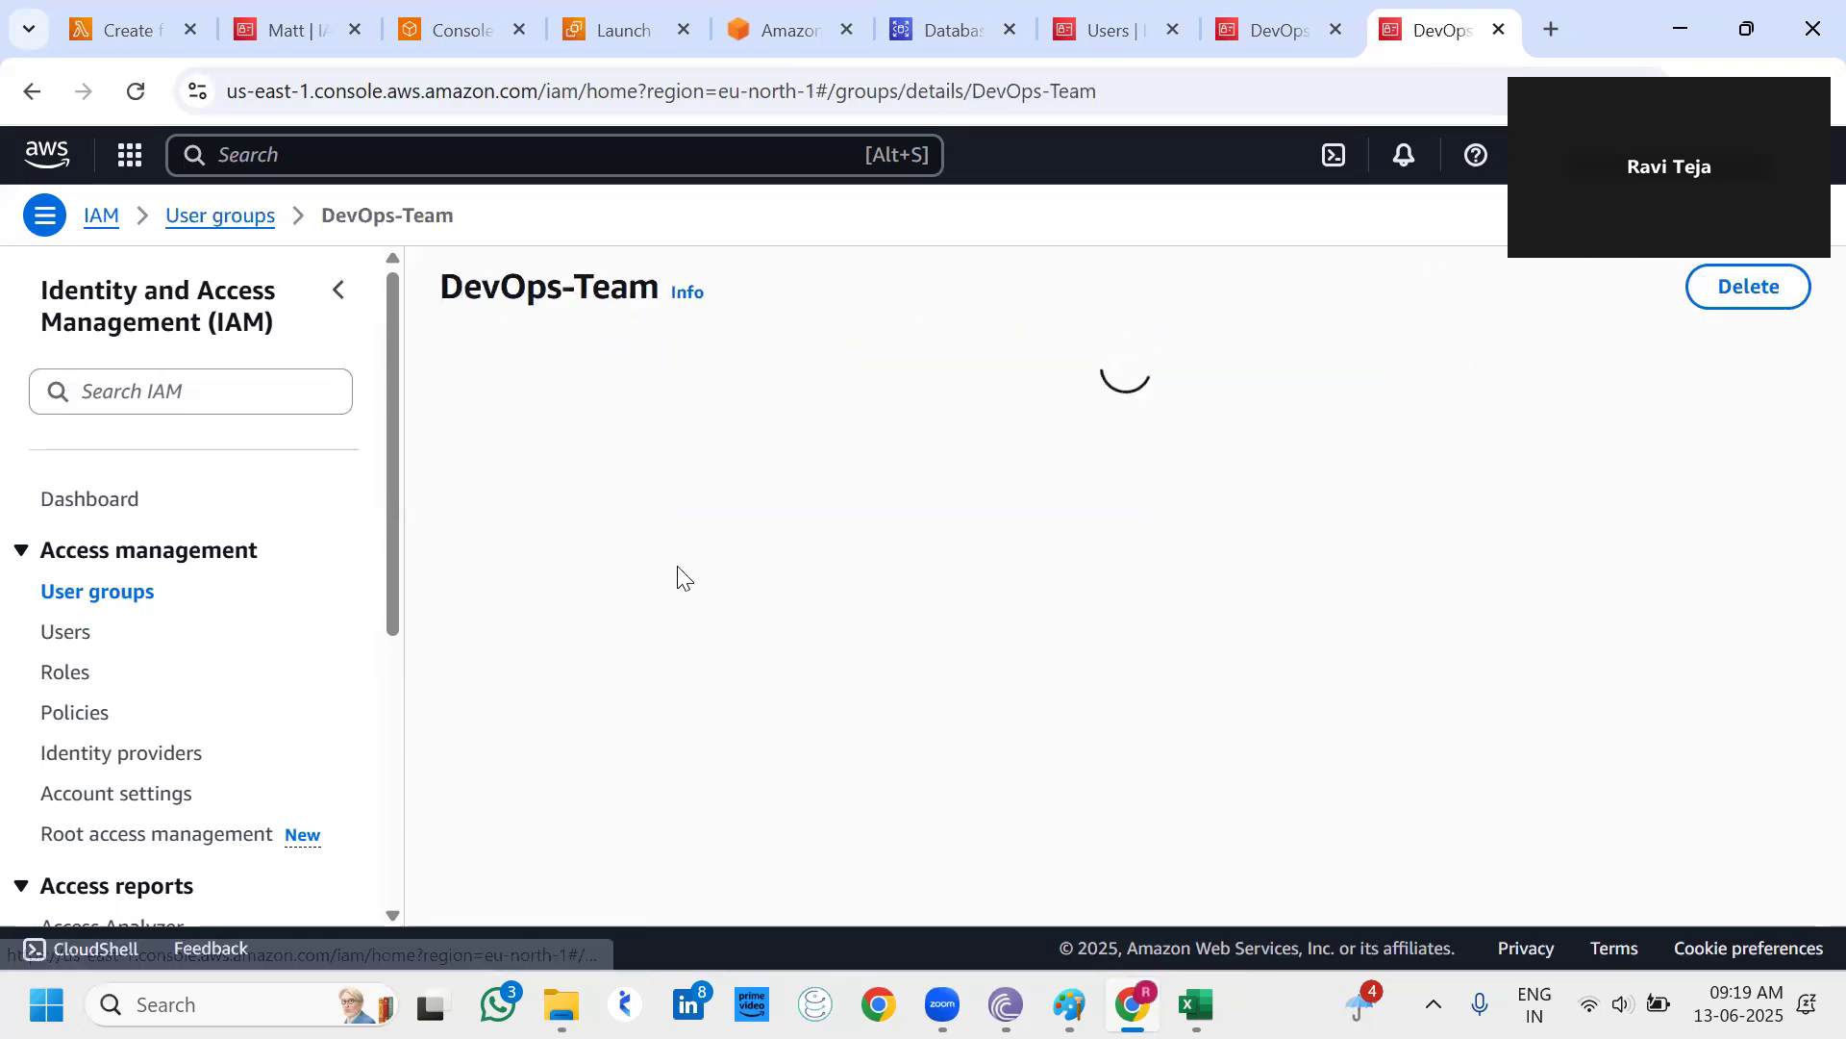
scroll(743, 705, "down", 3)
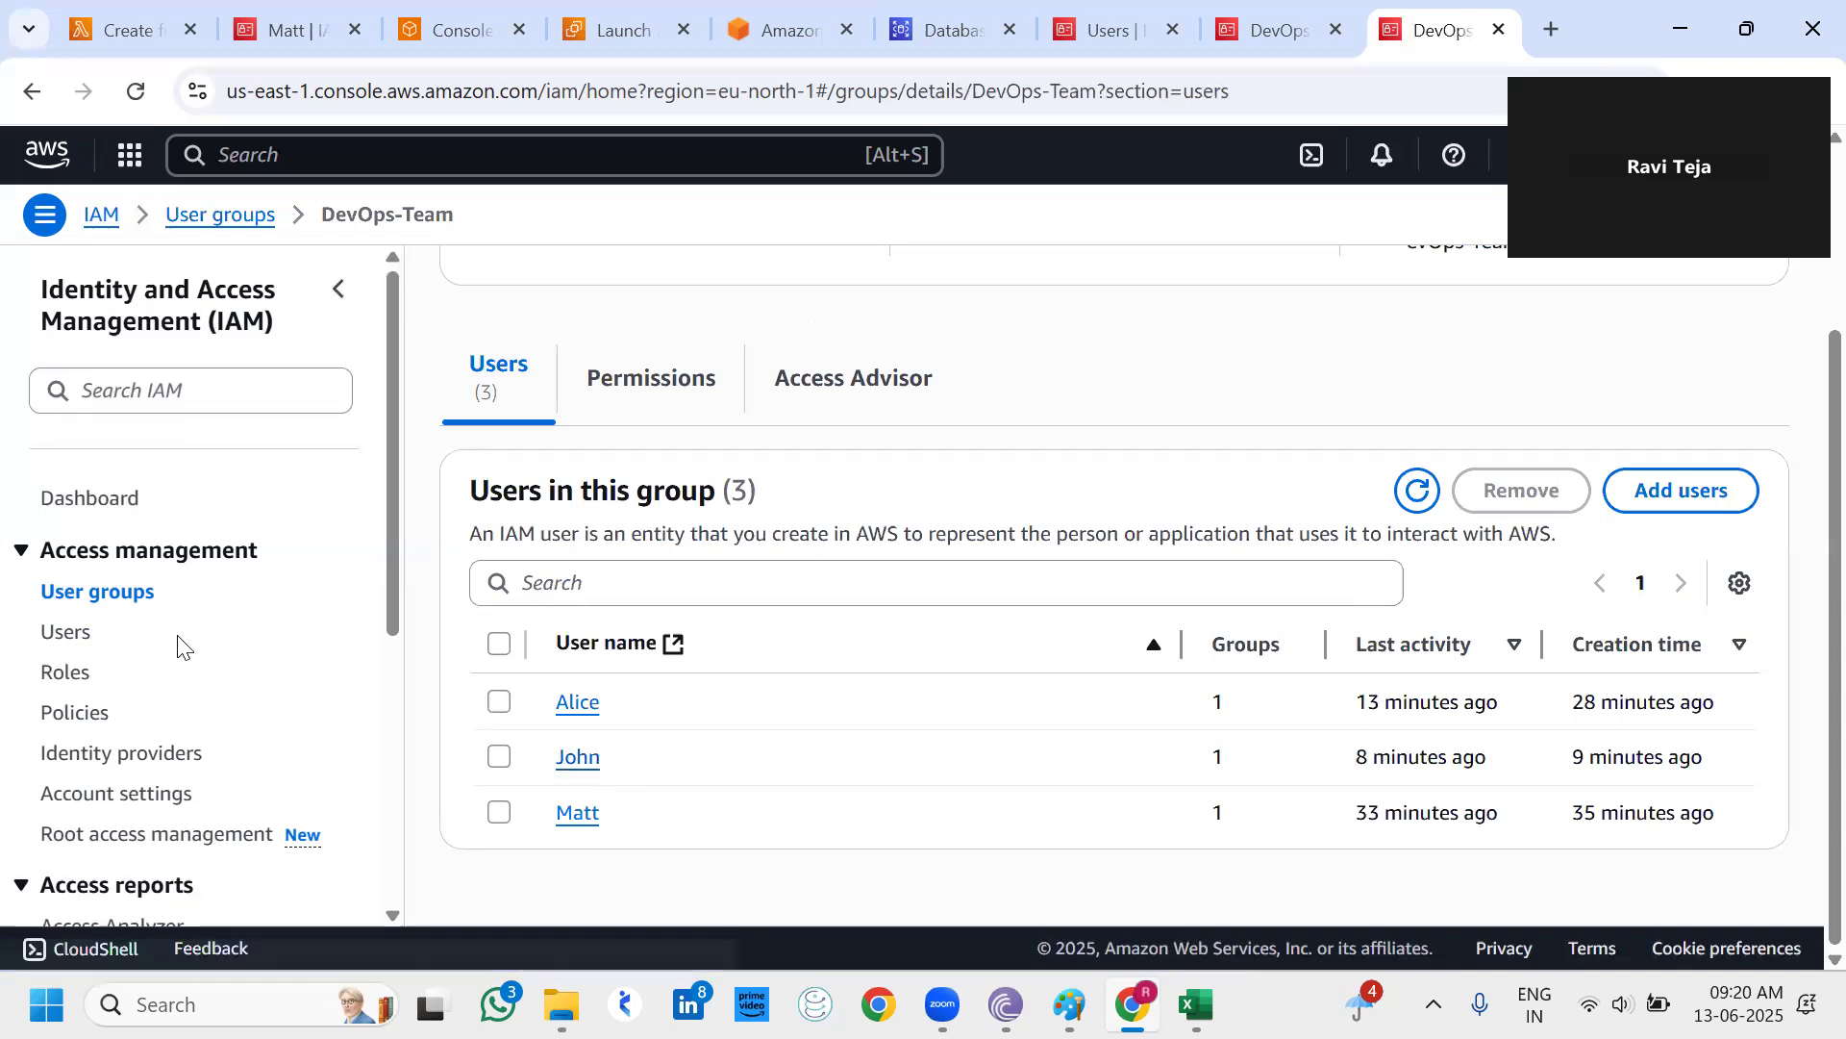
Reopen DevOps-Team from the user groups list and open the details of its second listed member.
left_click(112, 606)
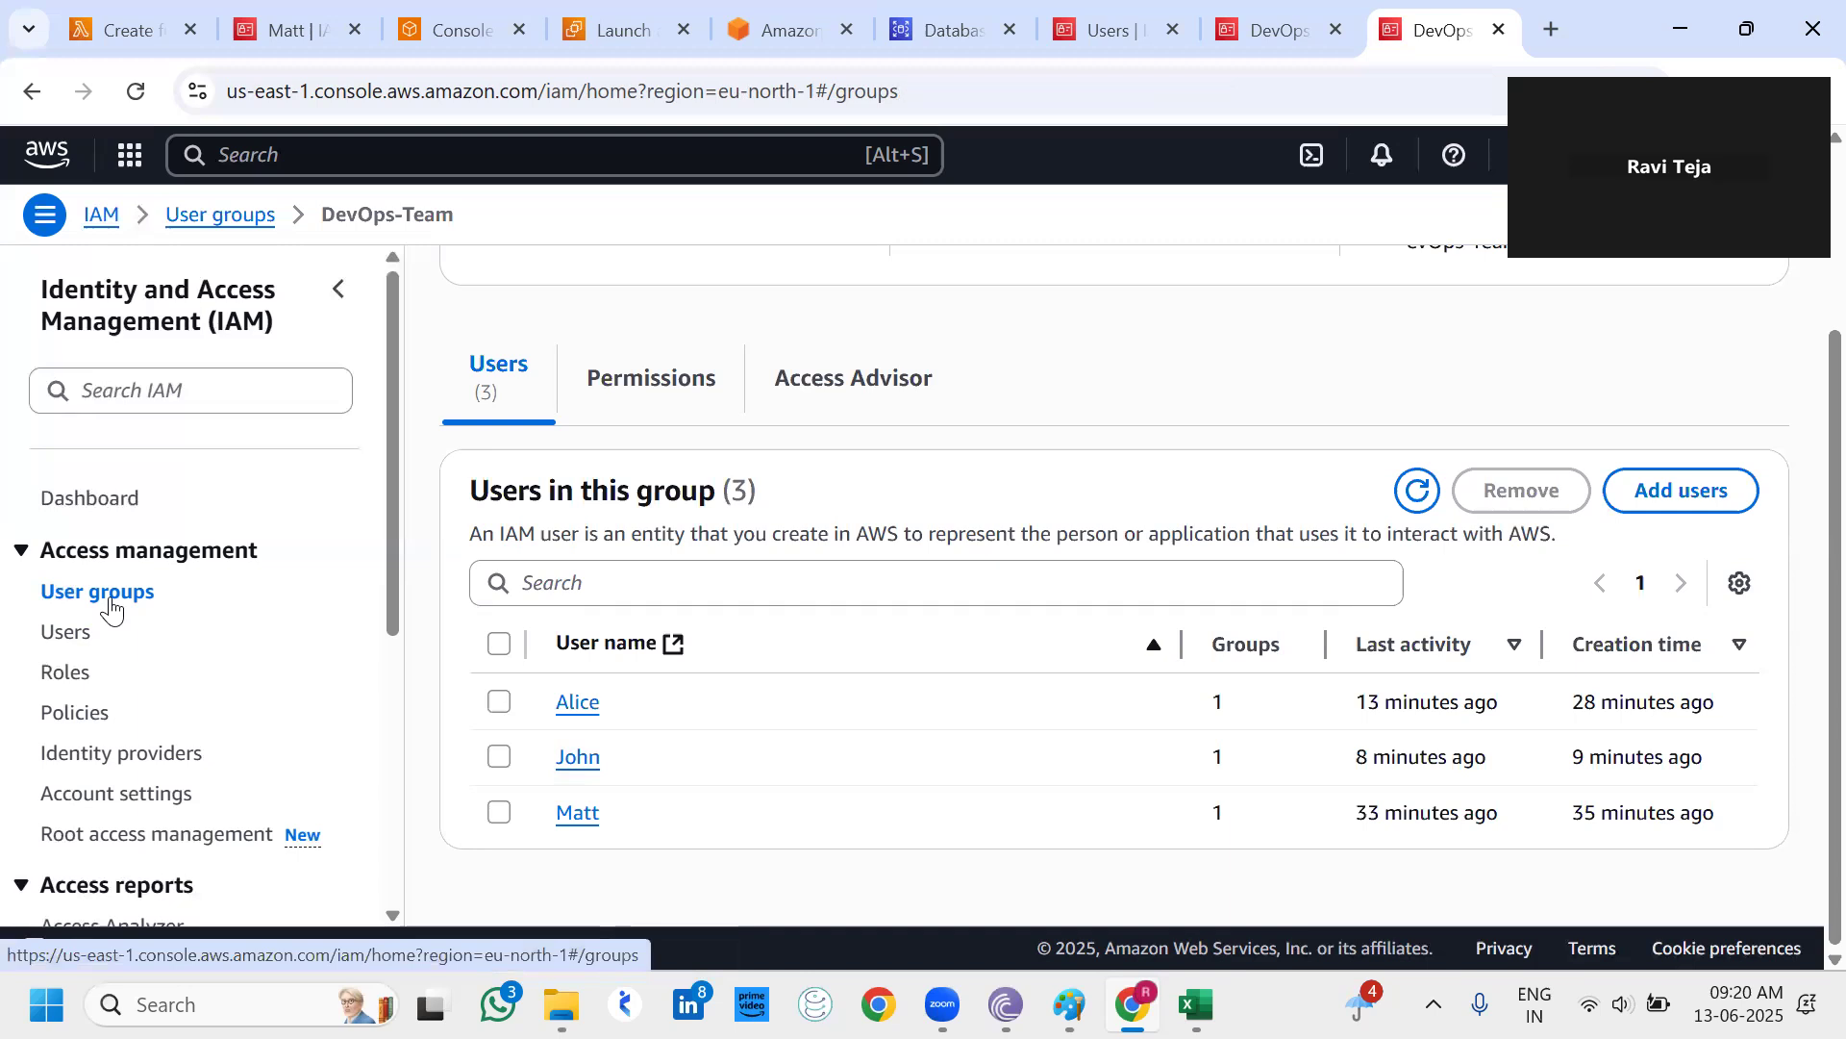
left_click(469, 503)
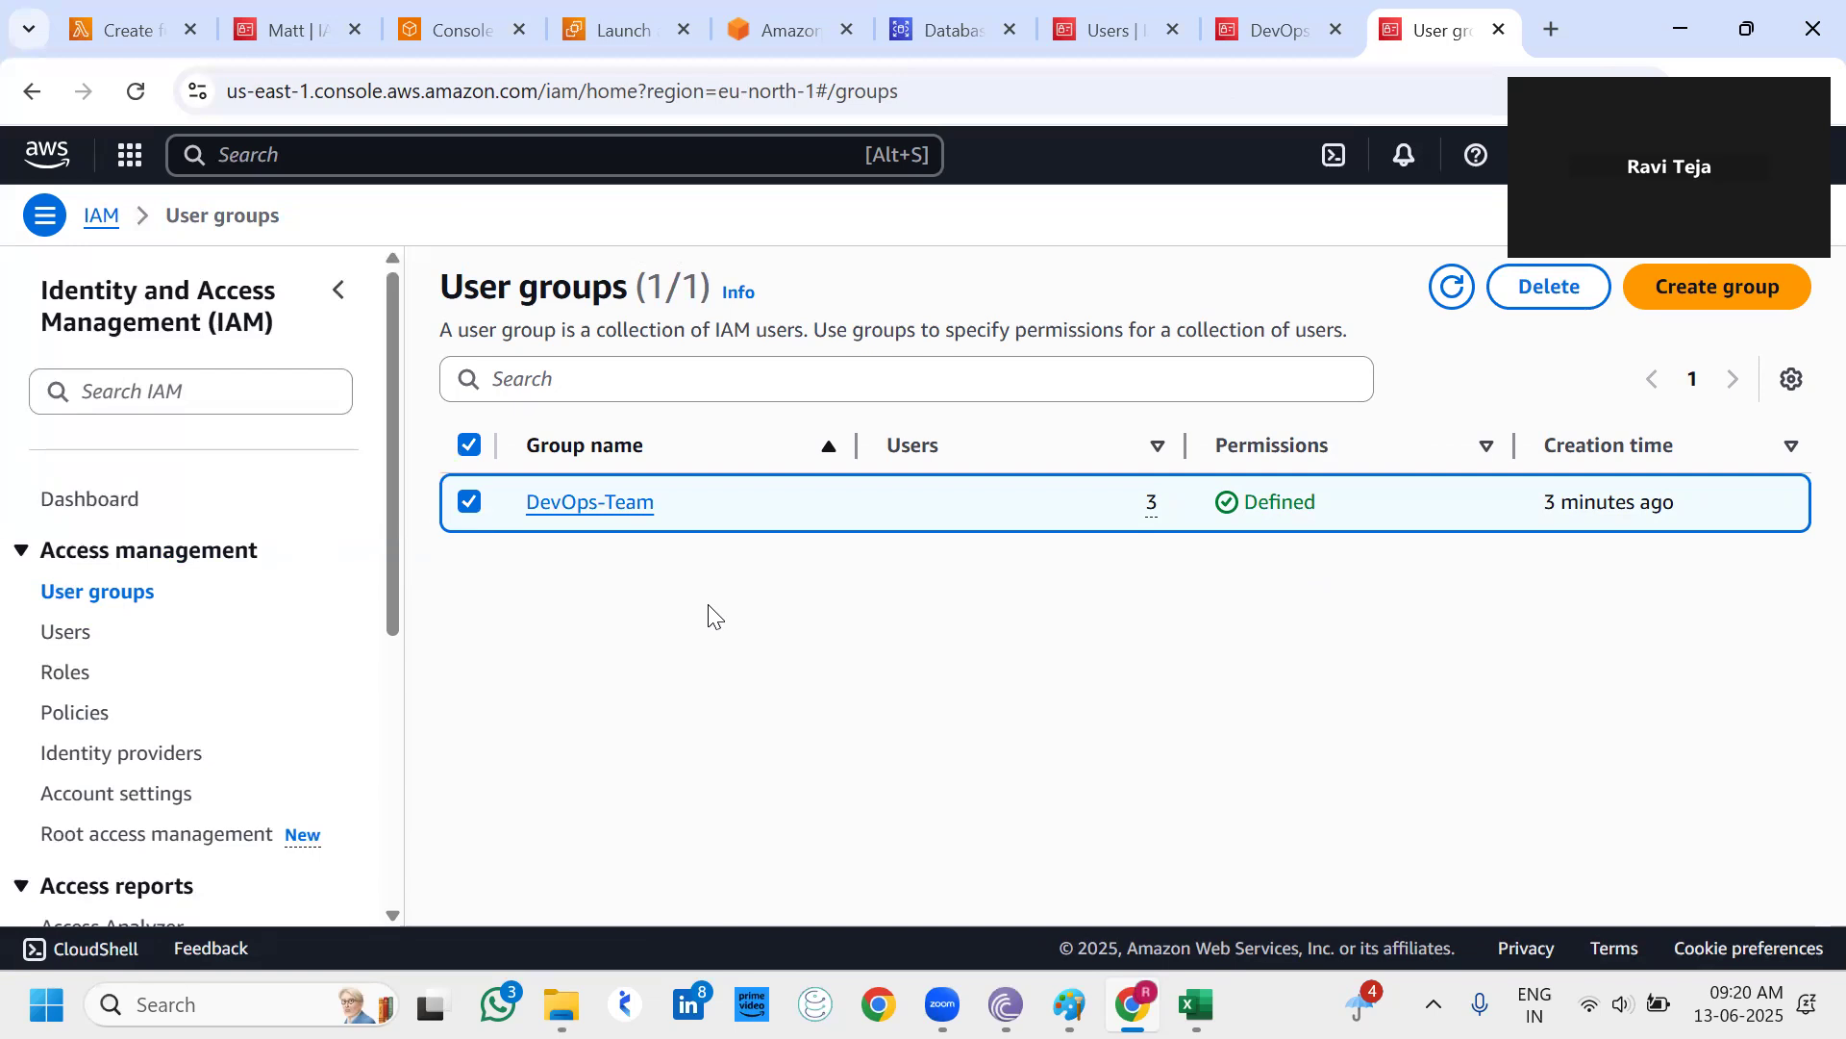
left_click(615, 508)
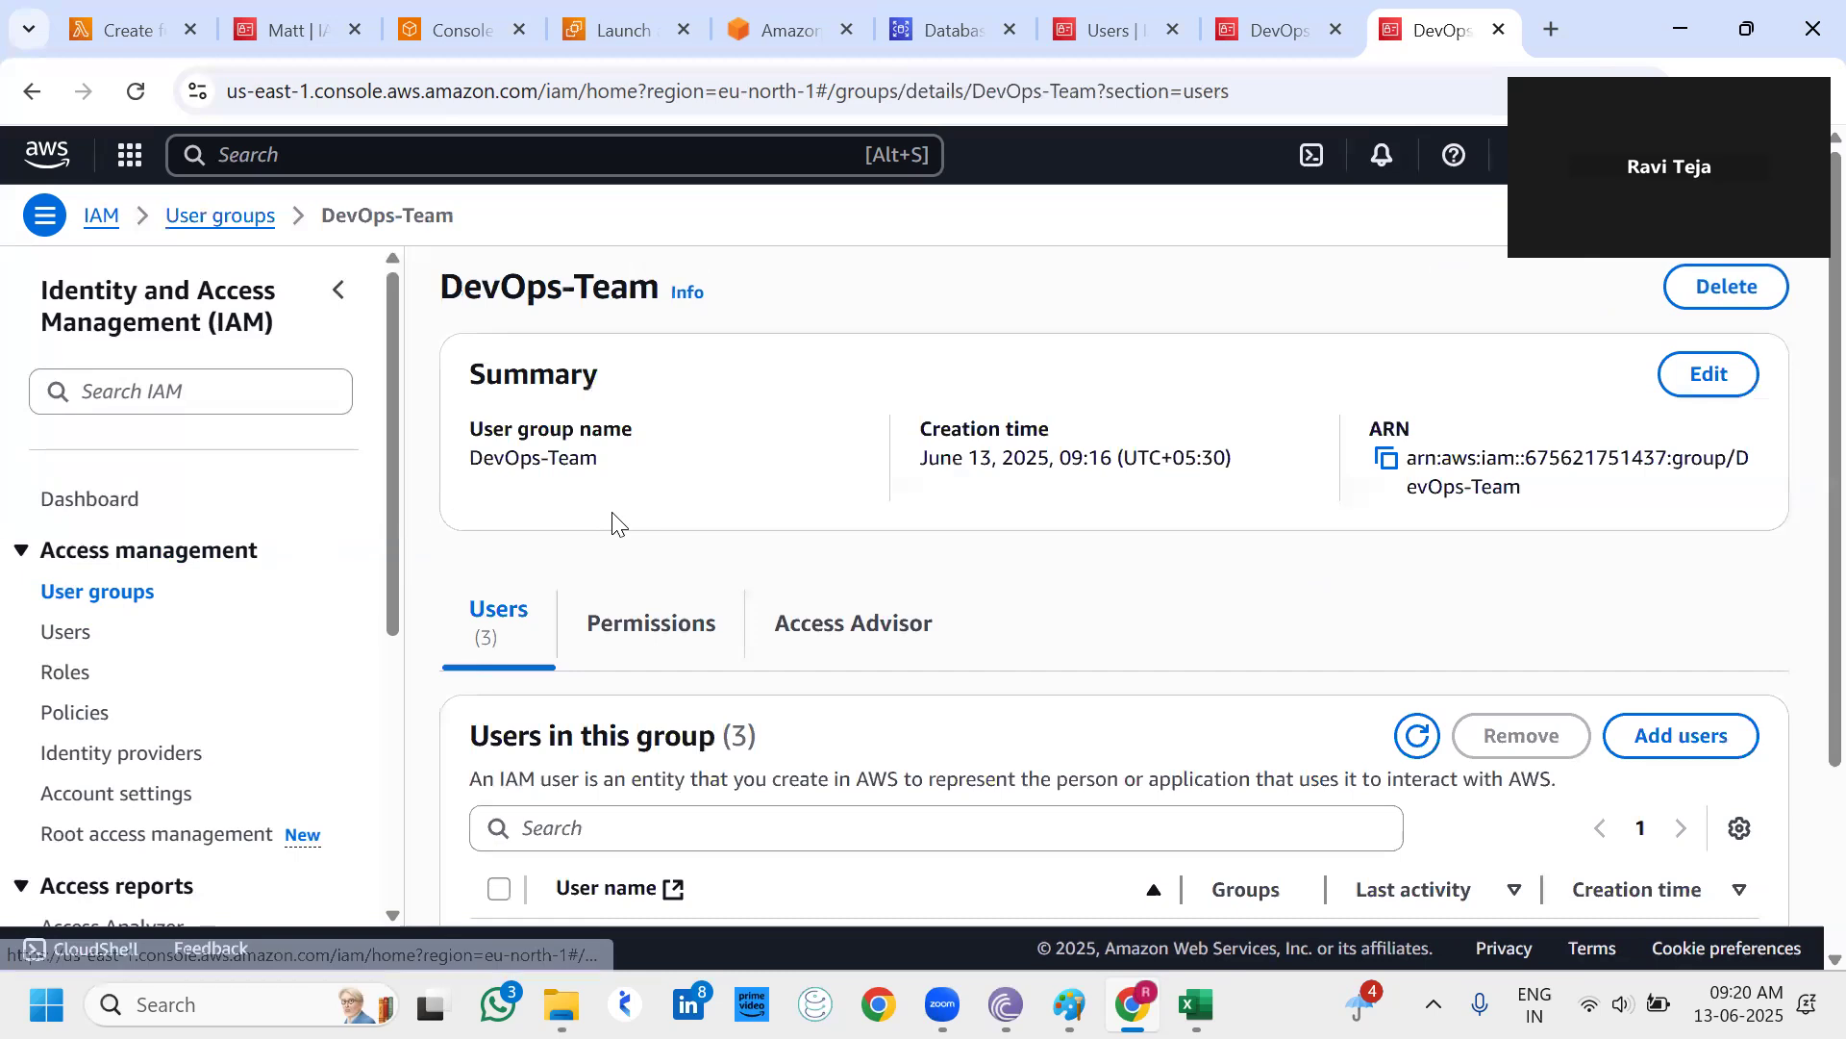
scroll(701, 757, "down", 2)
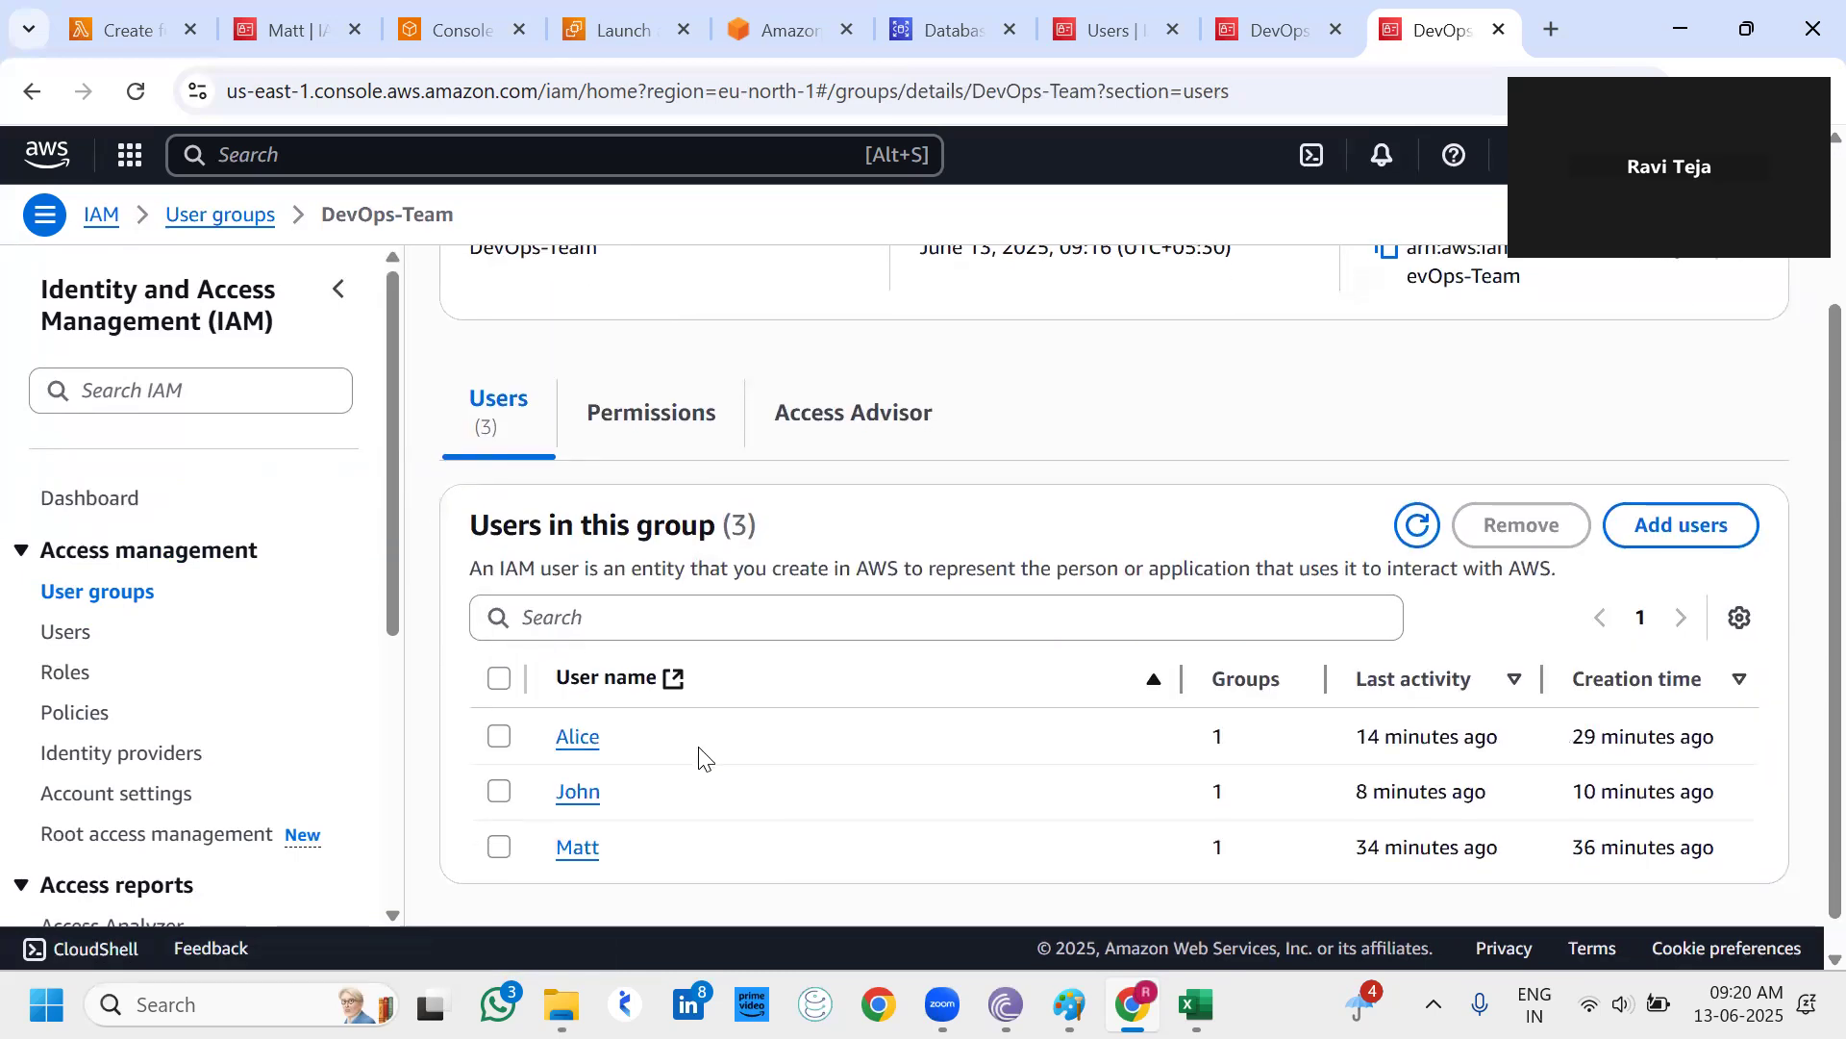
left_click(580, 792)
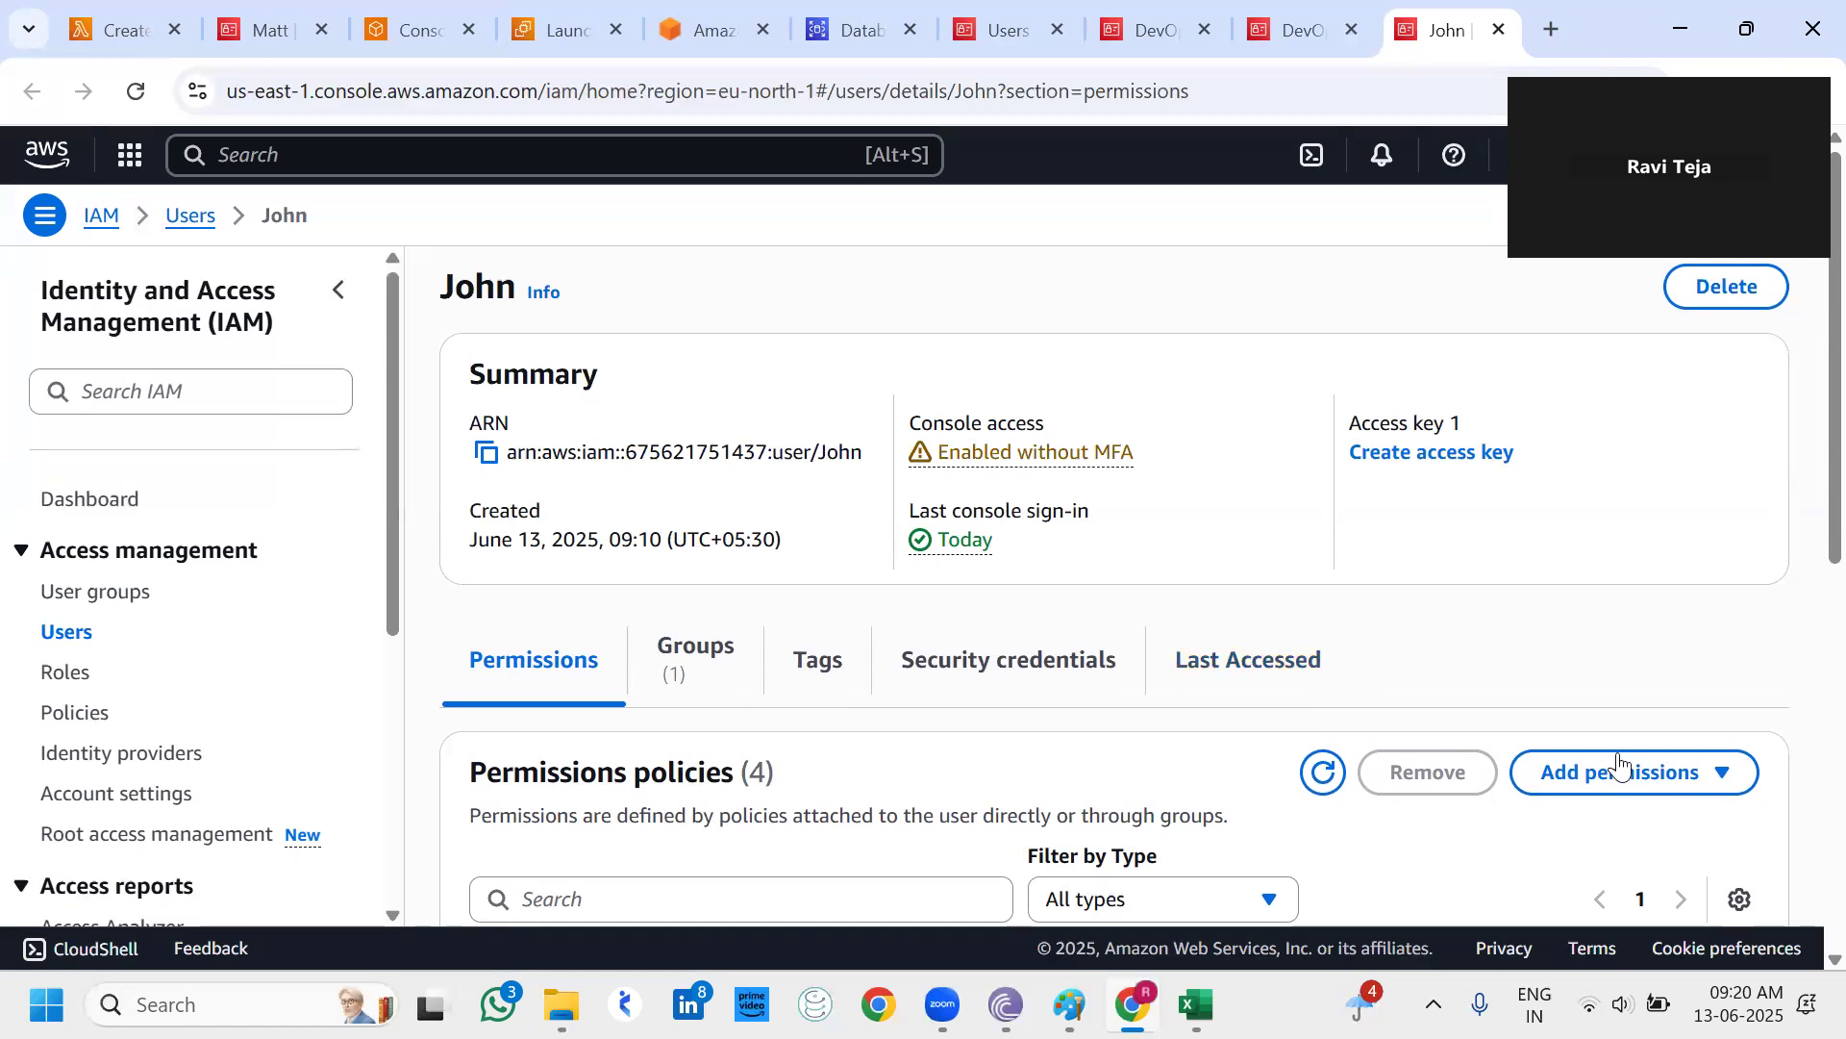
Start adding permissions to this user with the attach policies directly option, and widen the policy name column.
scroll(1625, 771, "down", 1)
left_click(1638, 668)
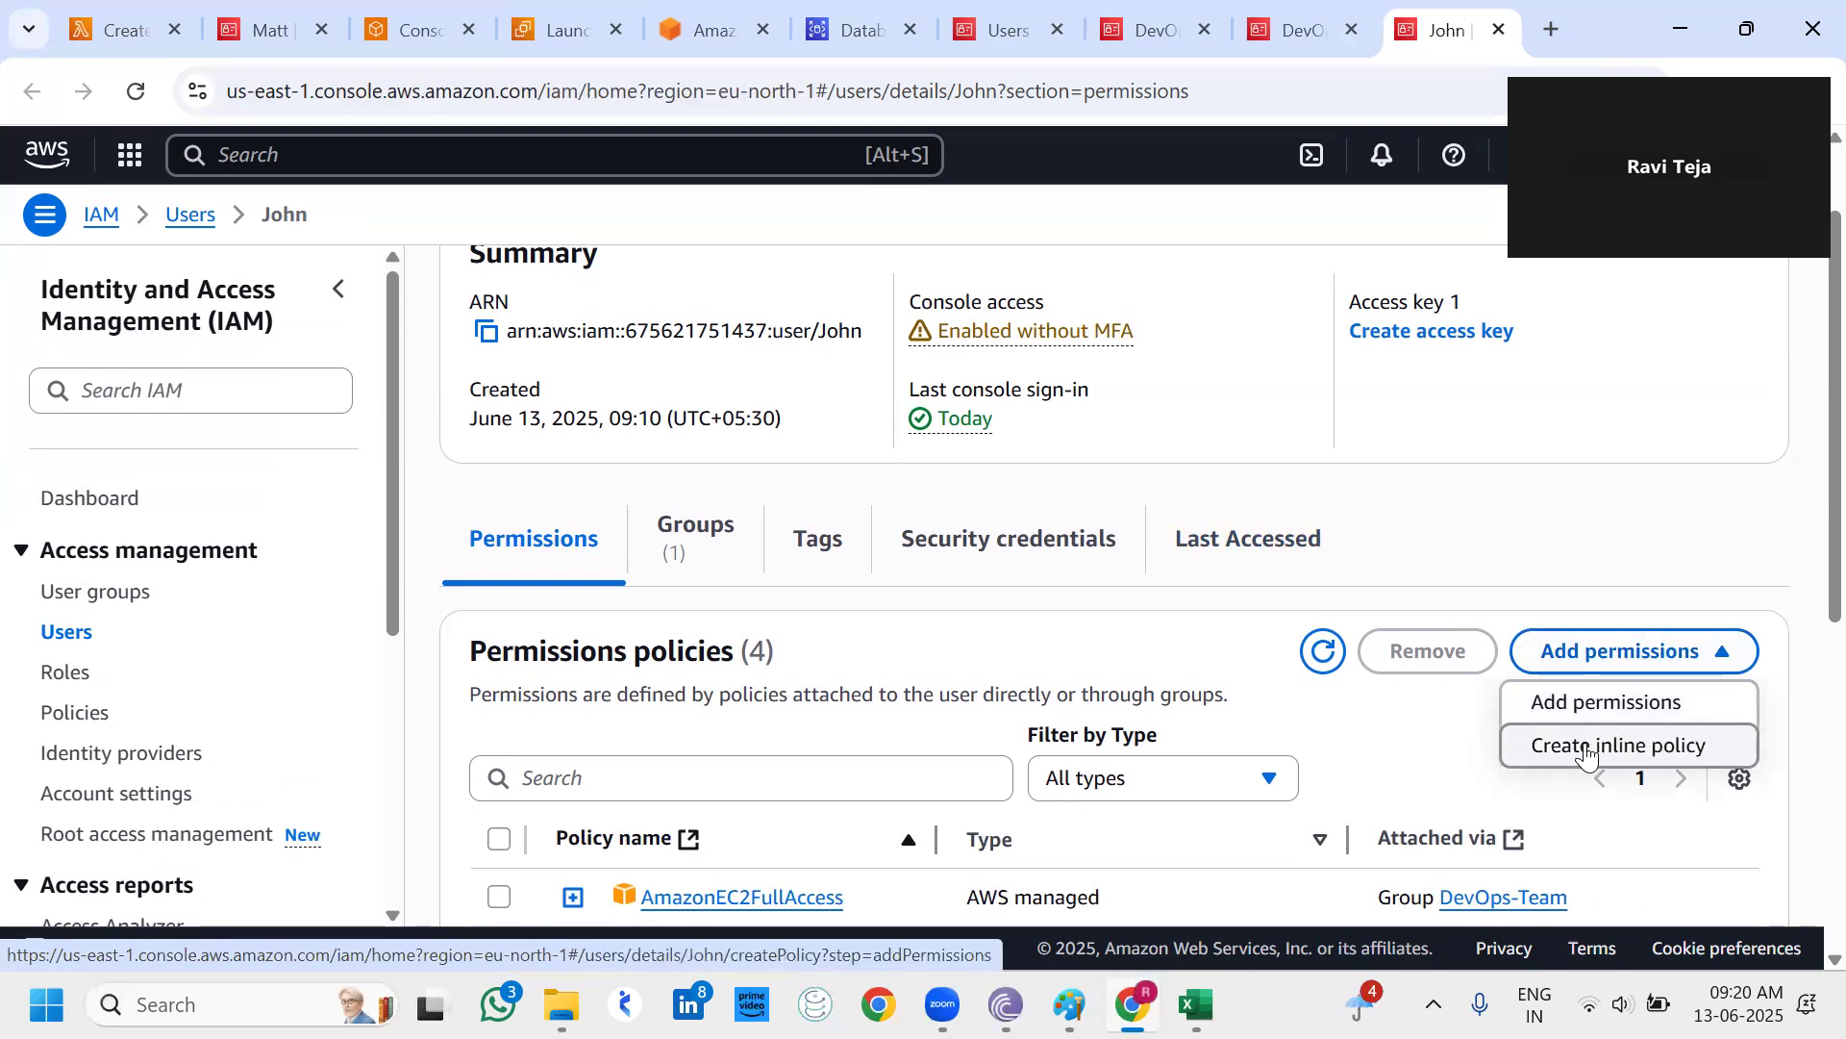
left_click(1622, 710)
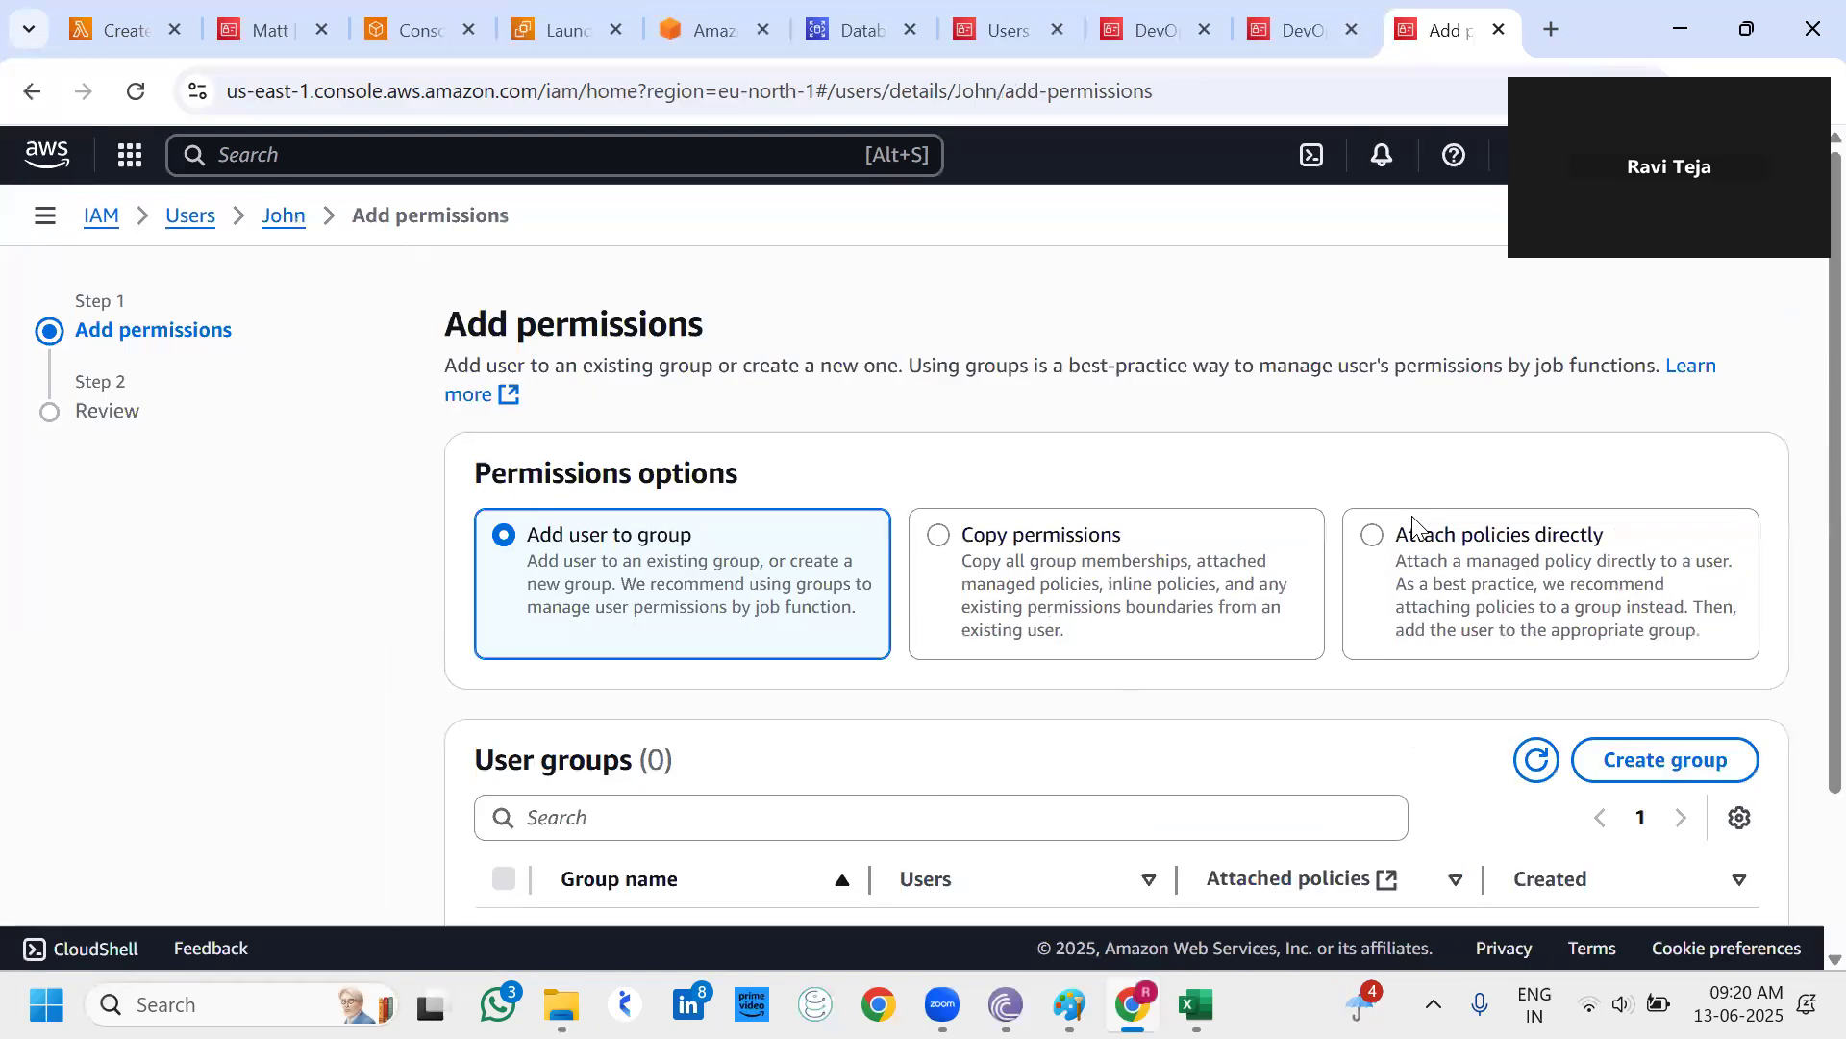
left_click(1371, 538)
scroll(1312, 710, "down", 1)
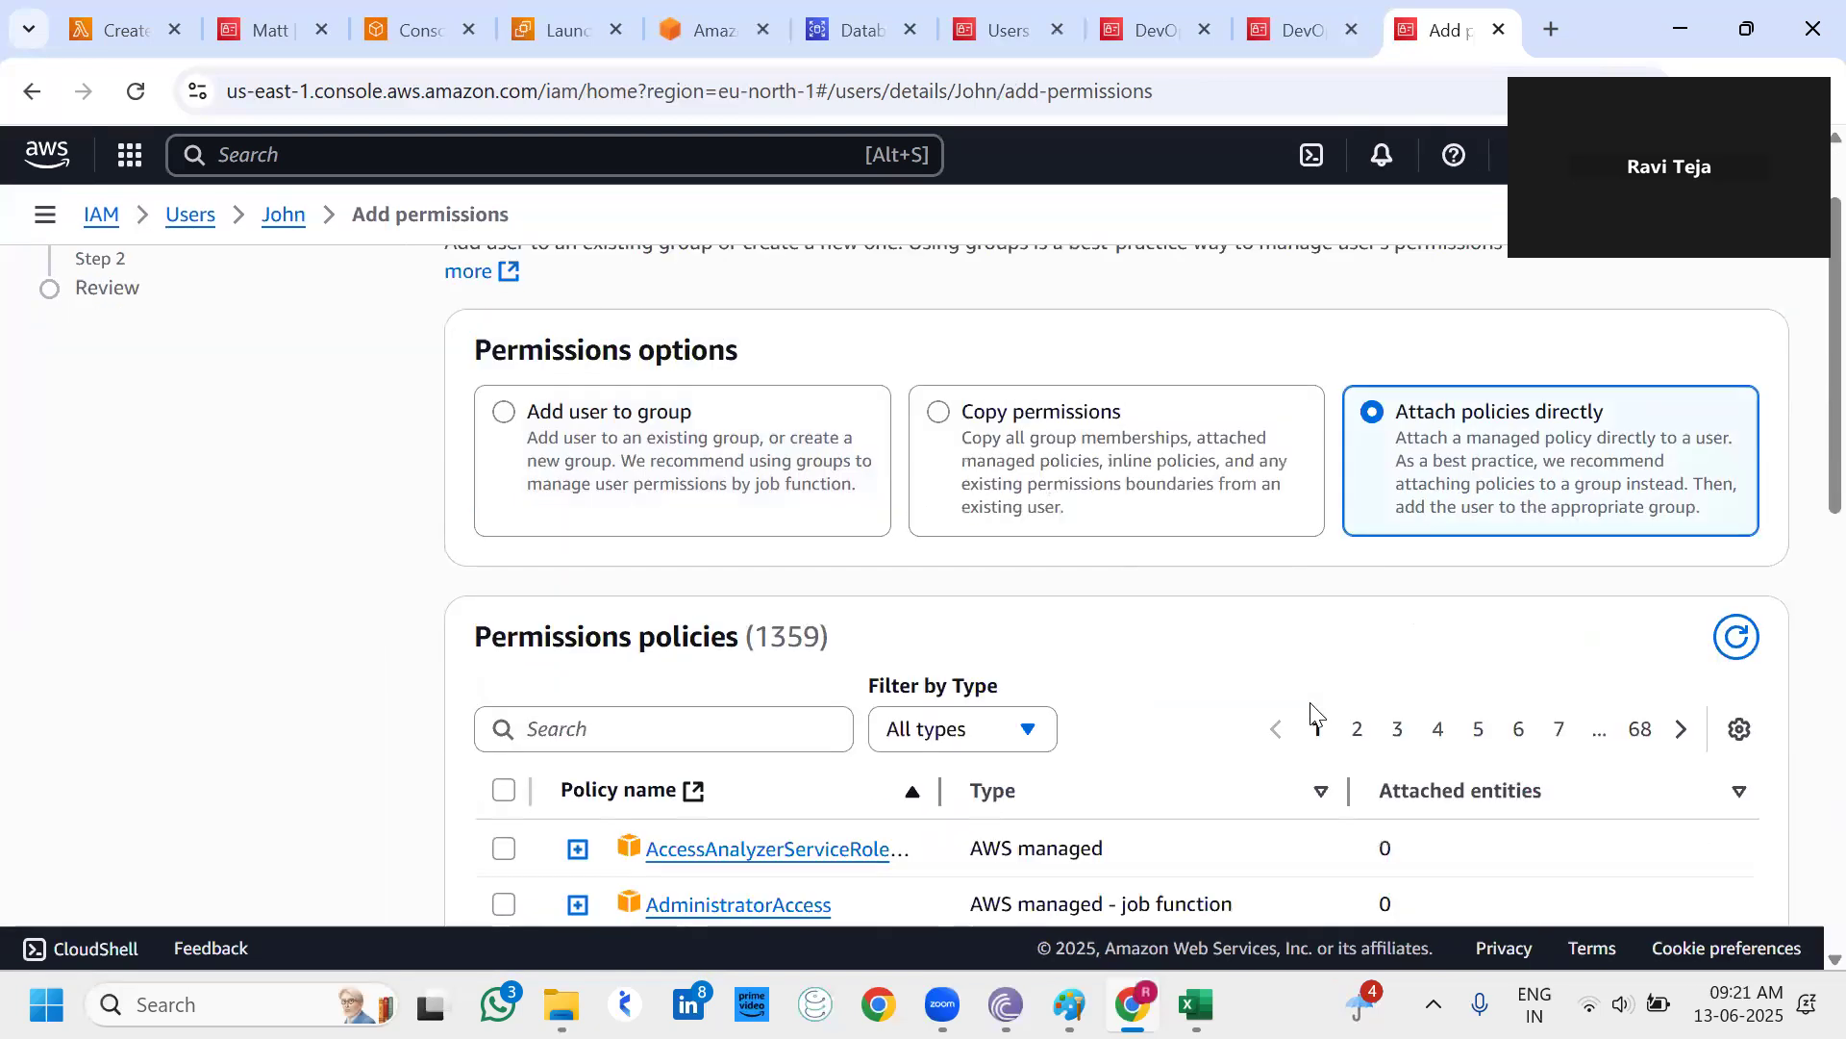
scroll(1312, 709, "down", 2)
left_click_drag(1035, 577, 1177, 589)
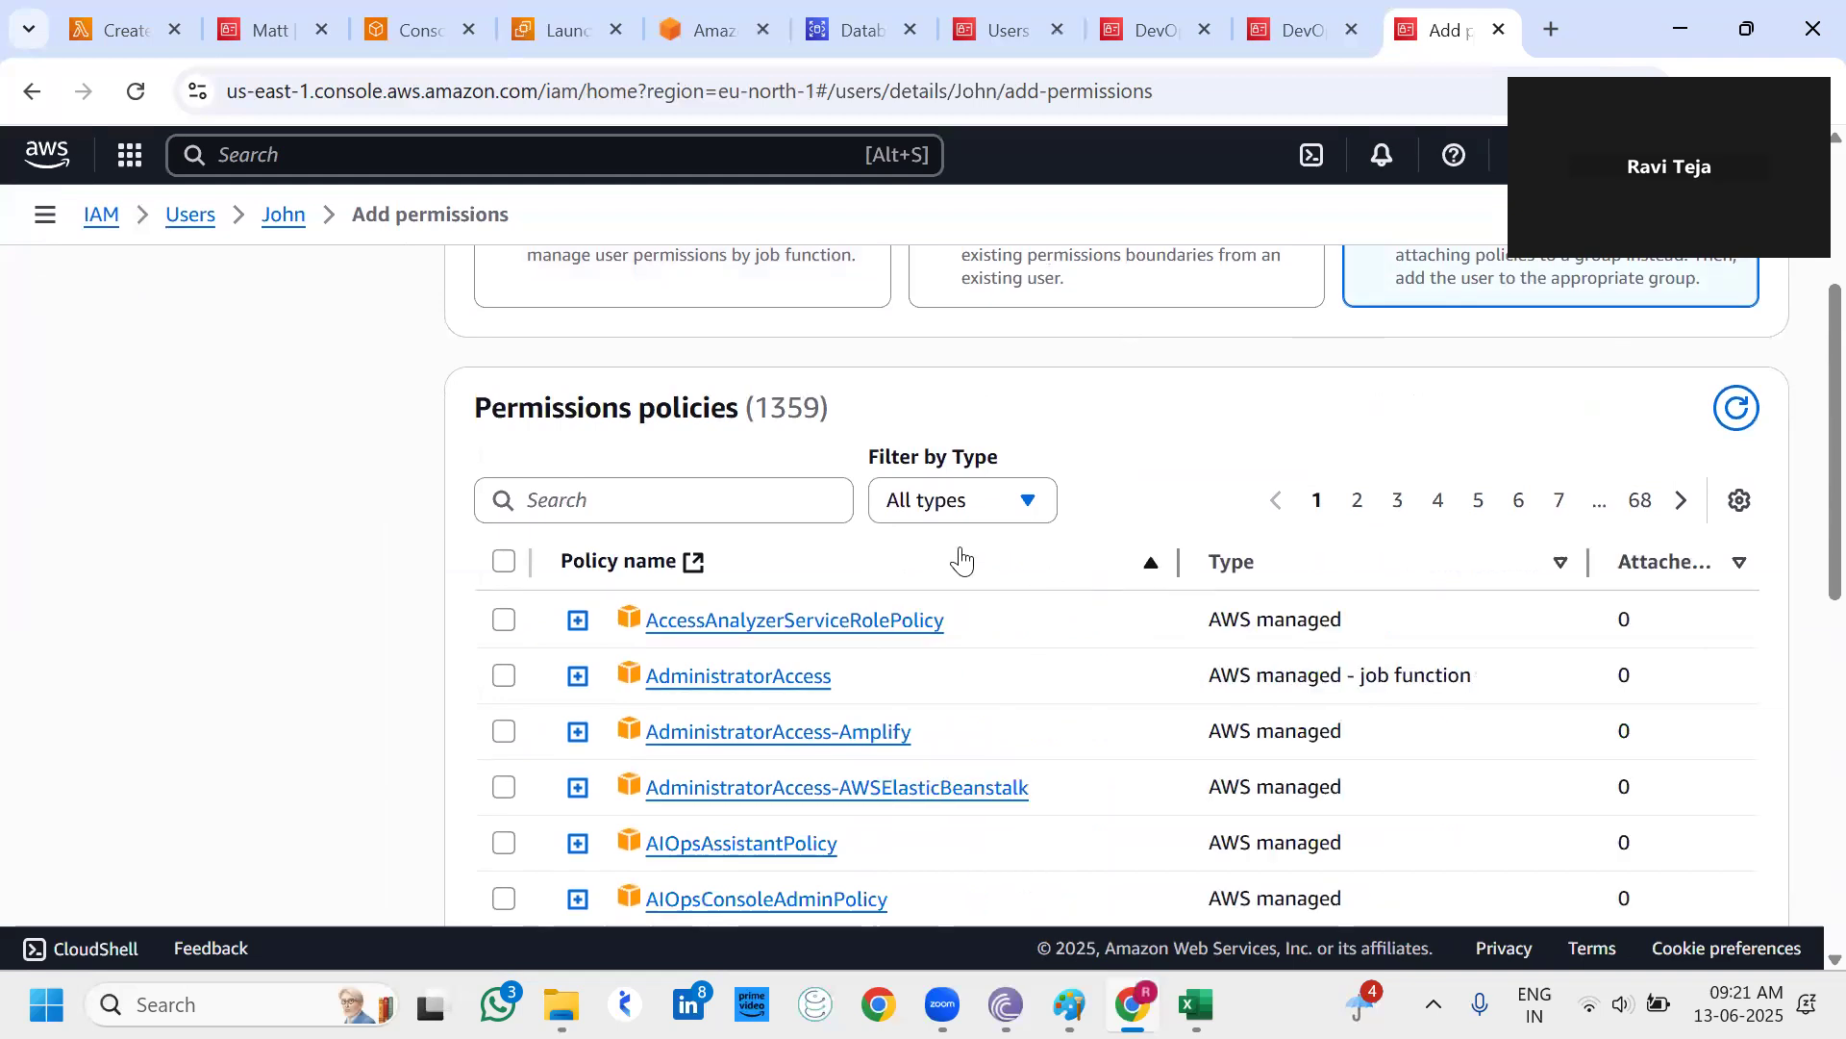
Filter the permissions policies by Dynamo and select AmazonDynamoDBFullAccess for the user.
left_click(736, 488)
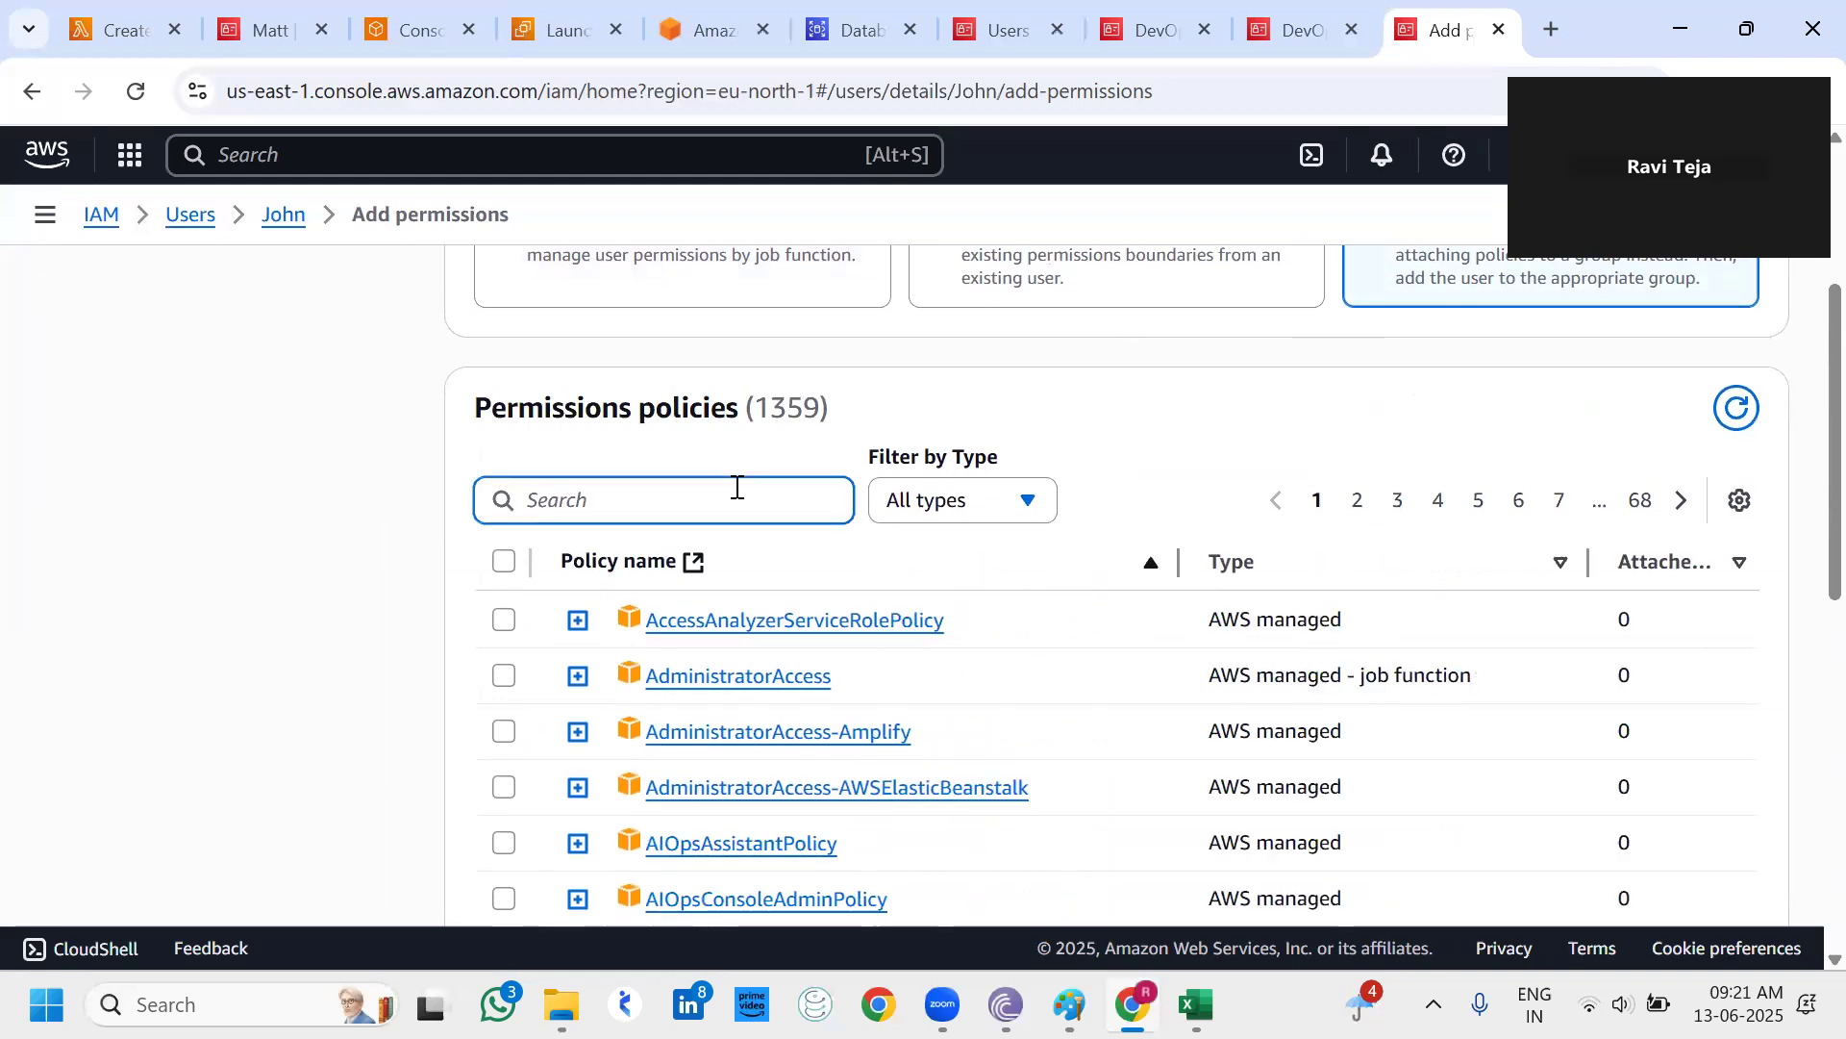
type("Dynamo")
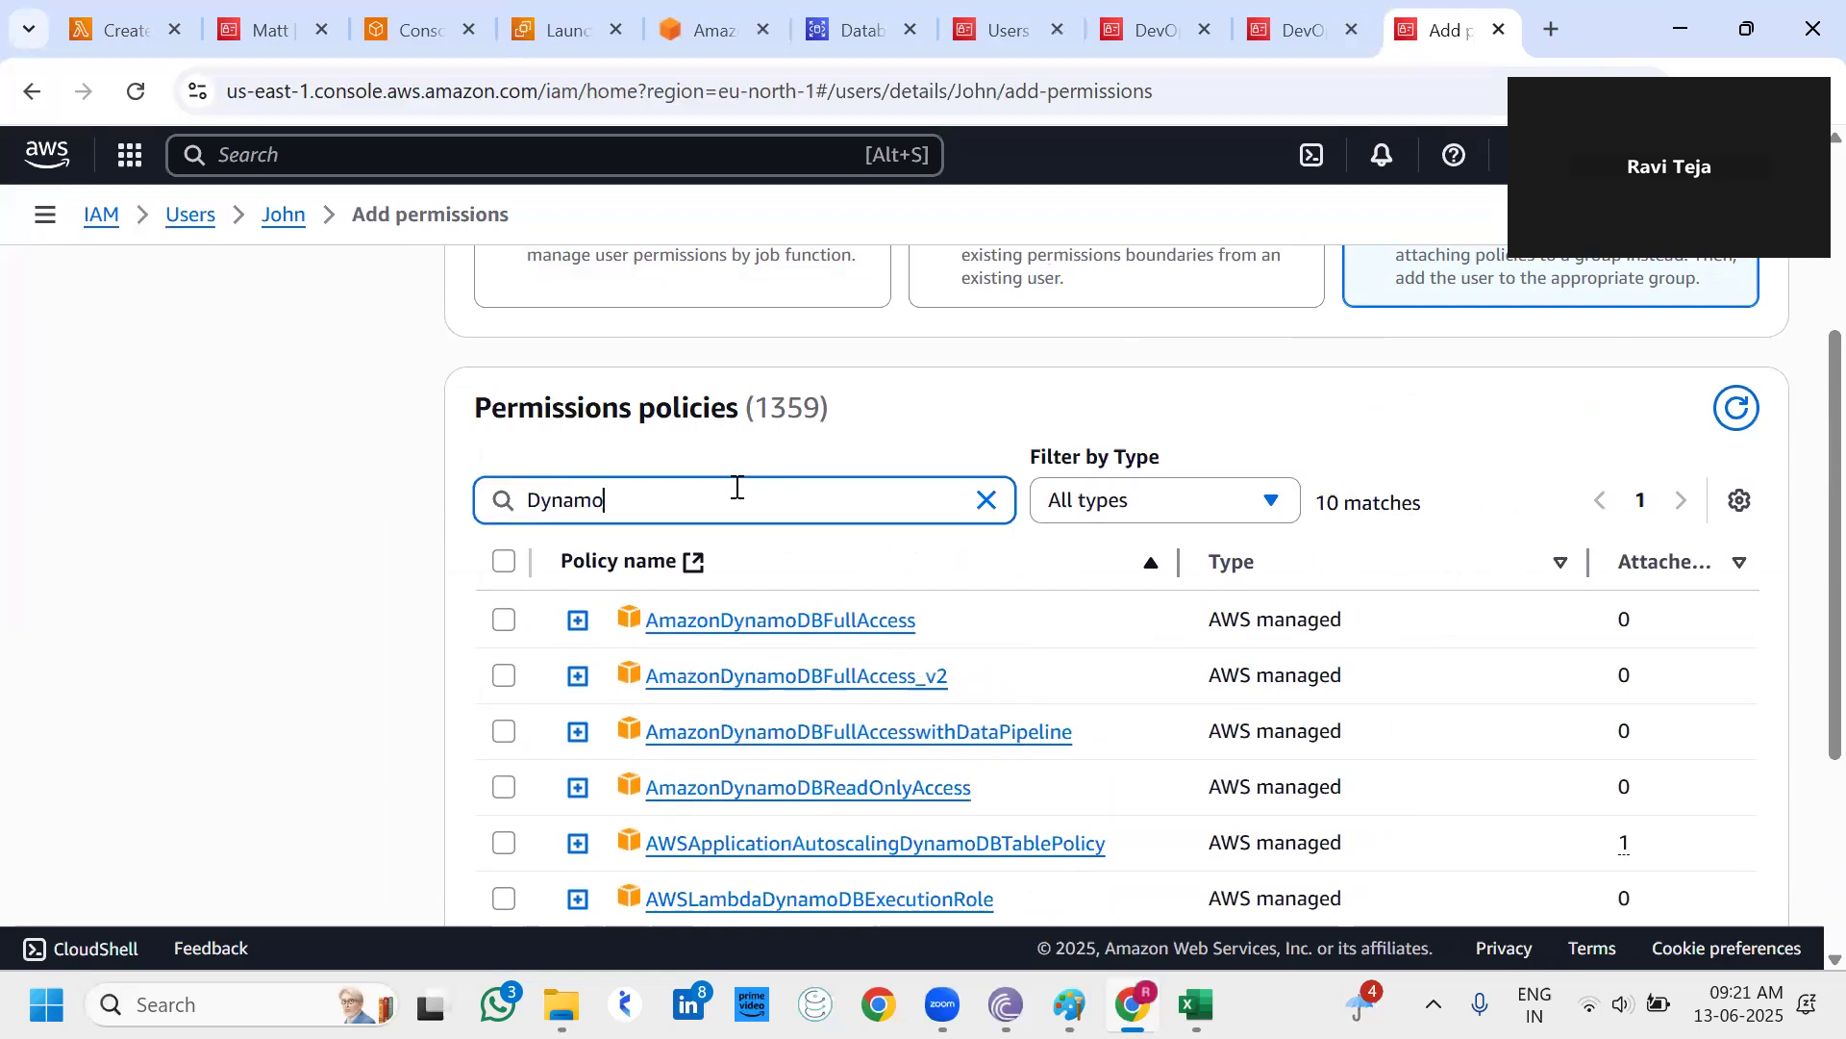
scroll(735, 490, "down", 4)
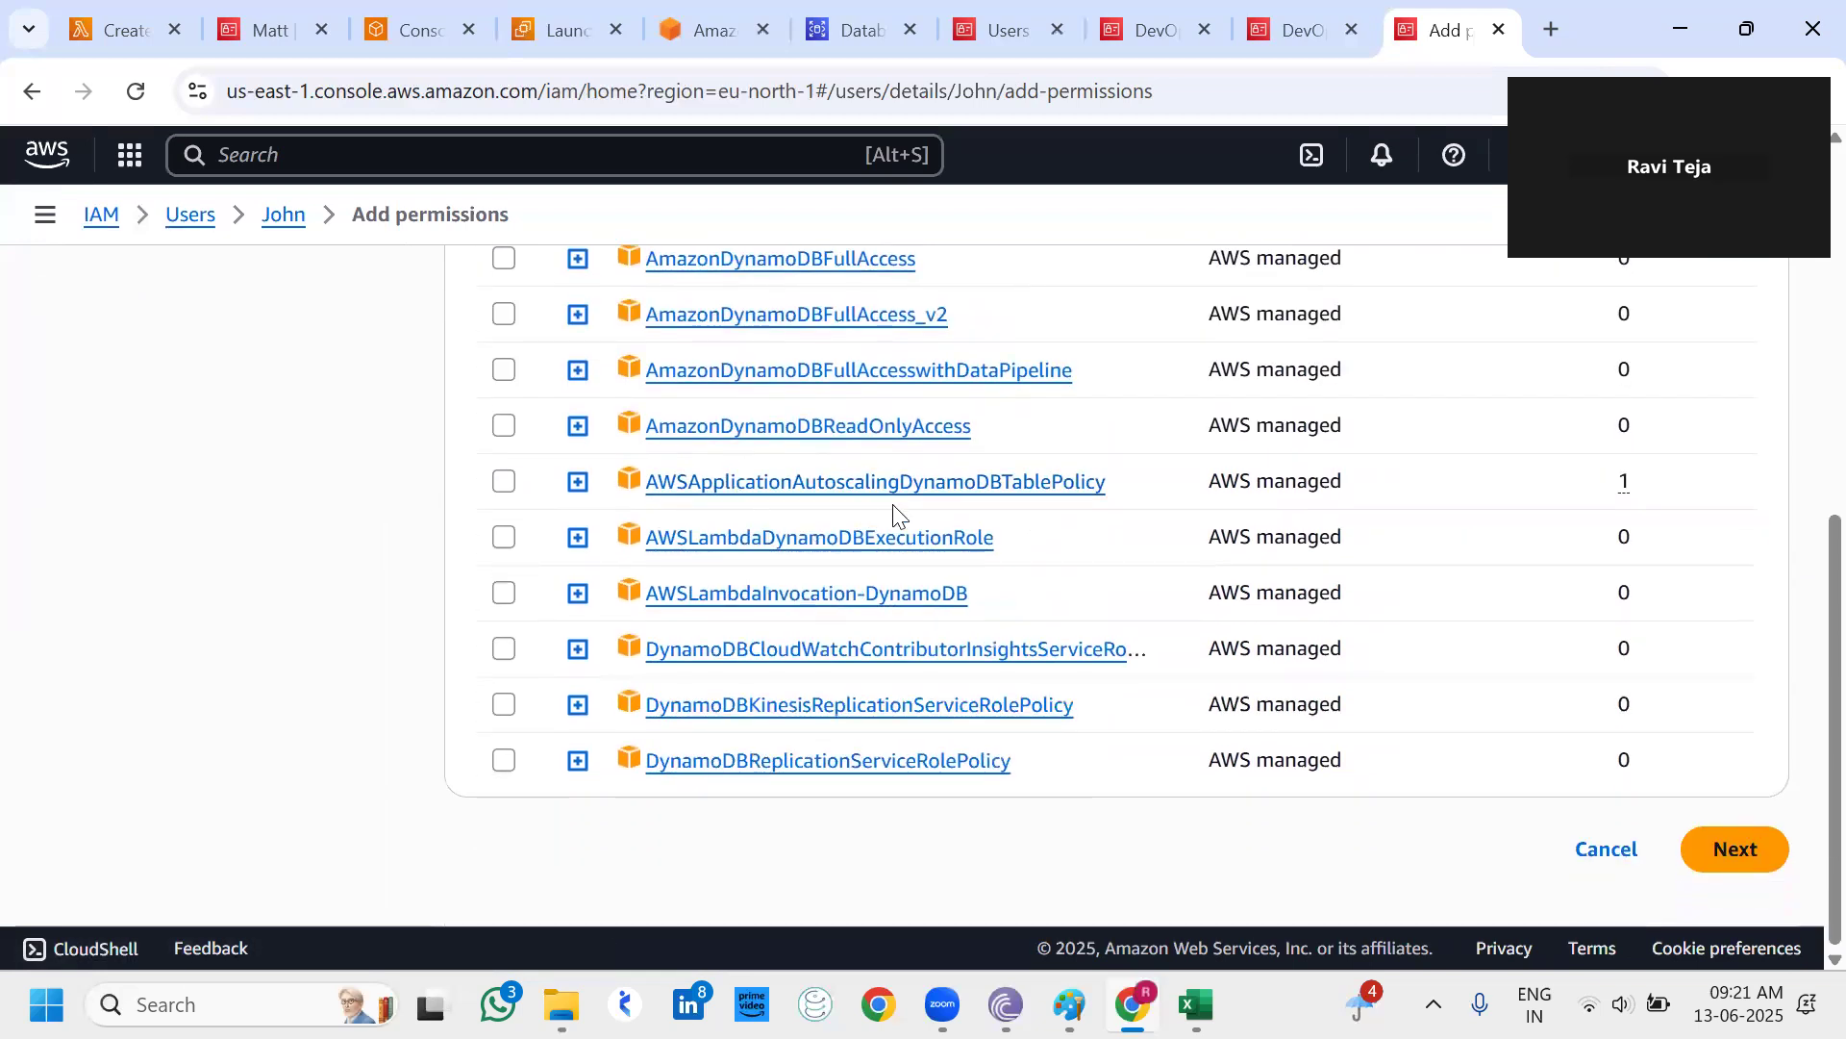
scroll(894, 517, "up", 1)
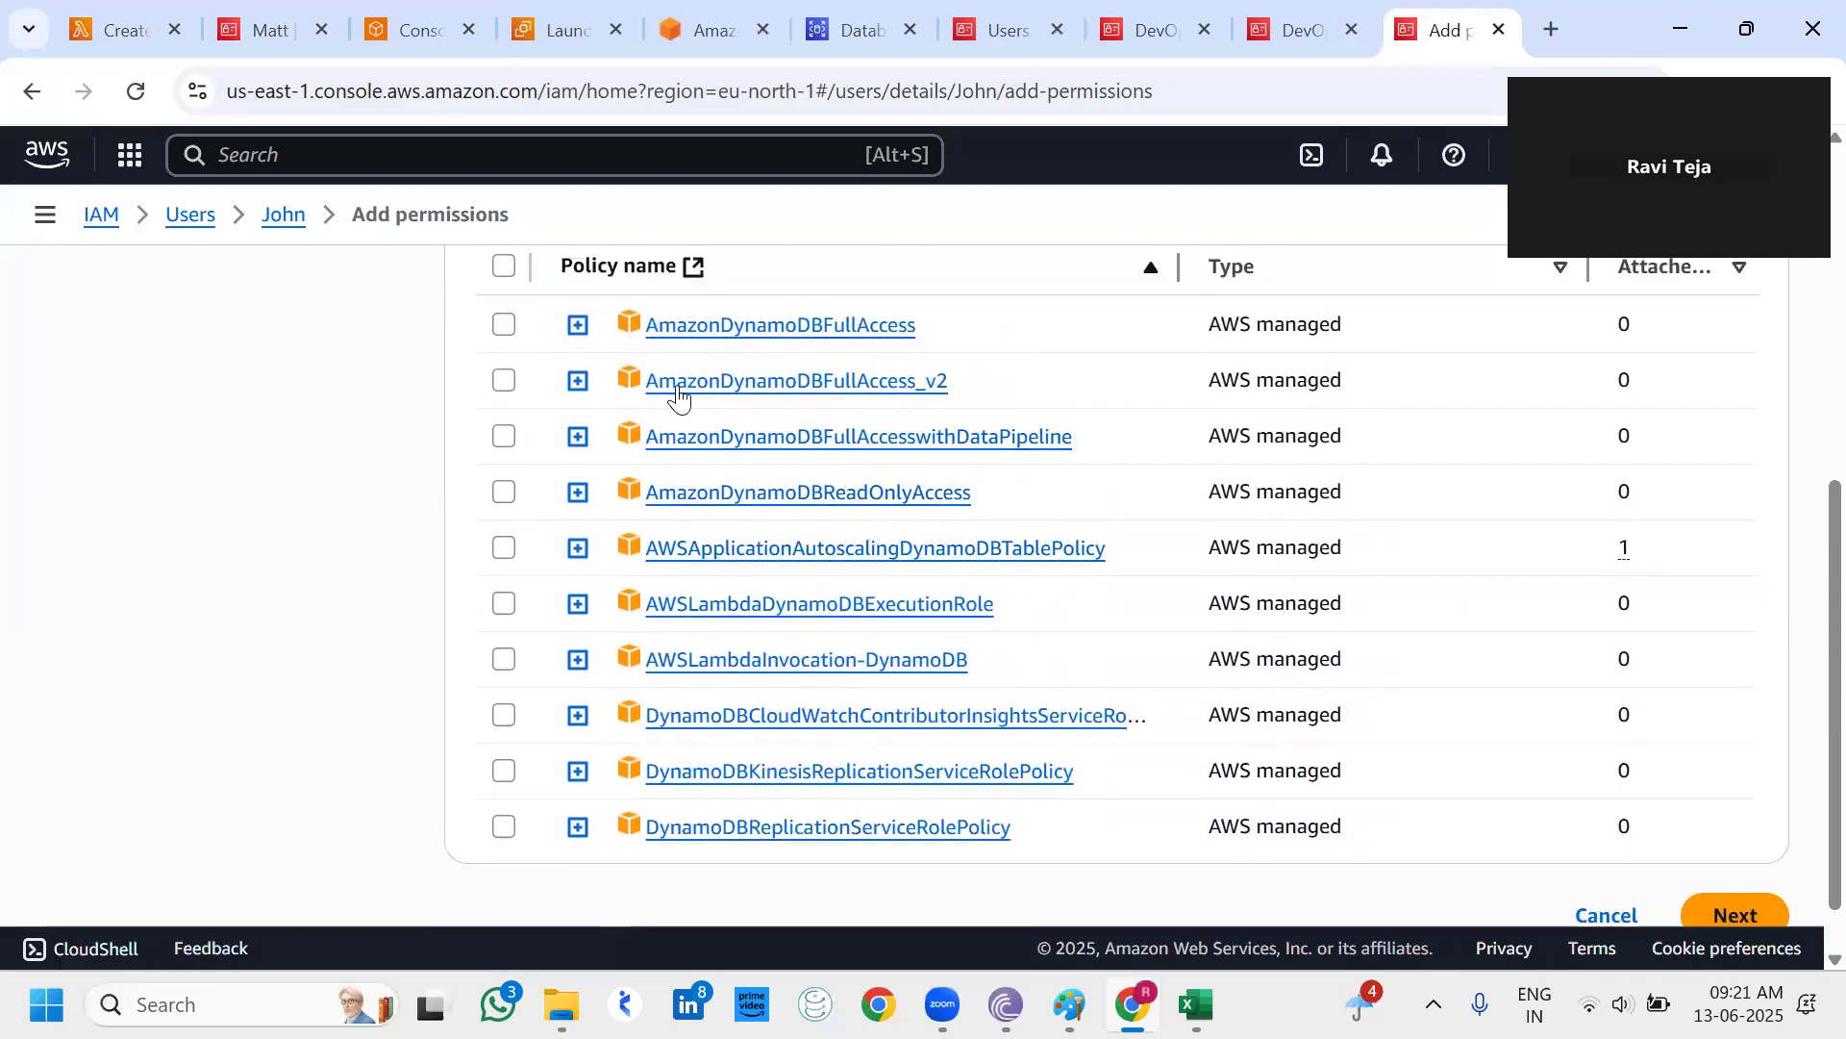
left_click(504, 326)
scroll(1774, 848, "down", 1)
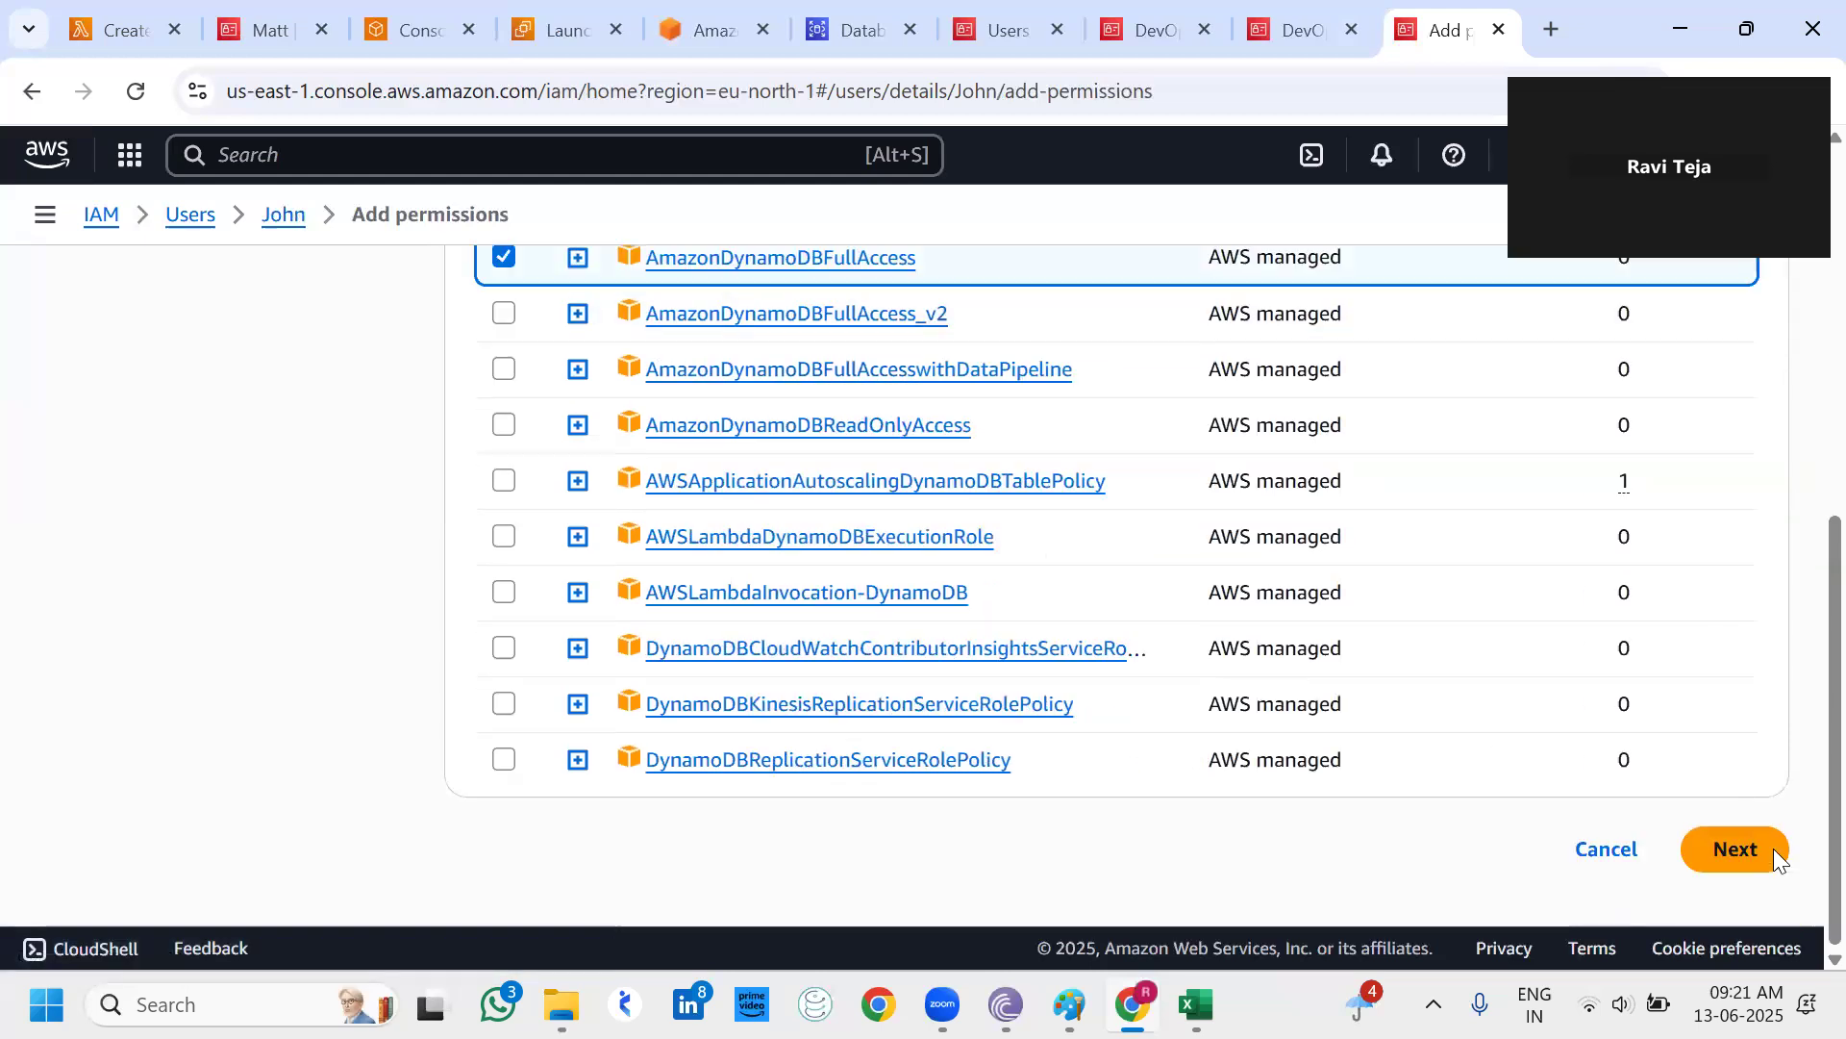
left_click(1734, 849)
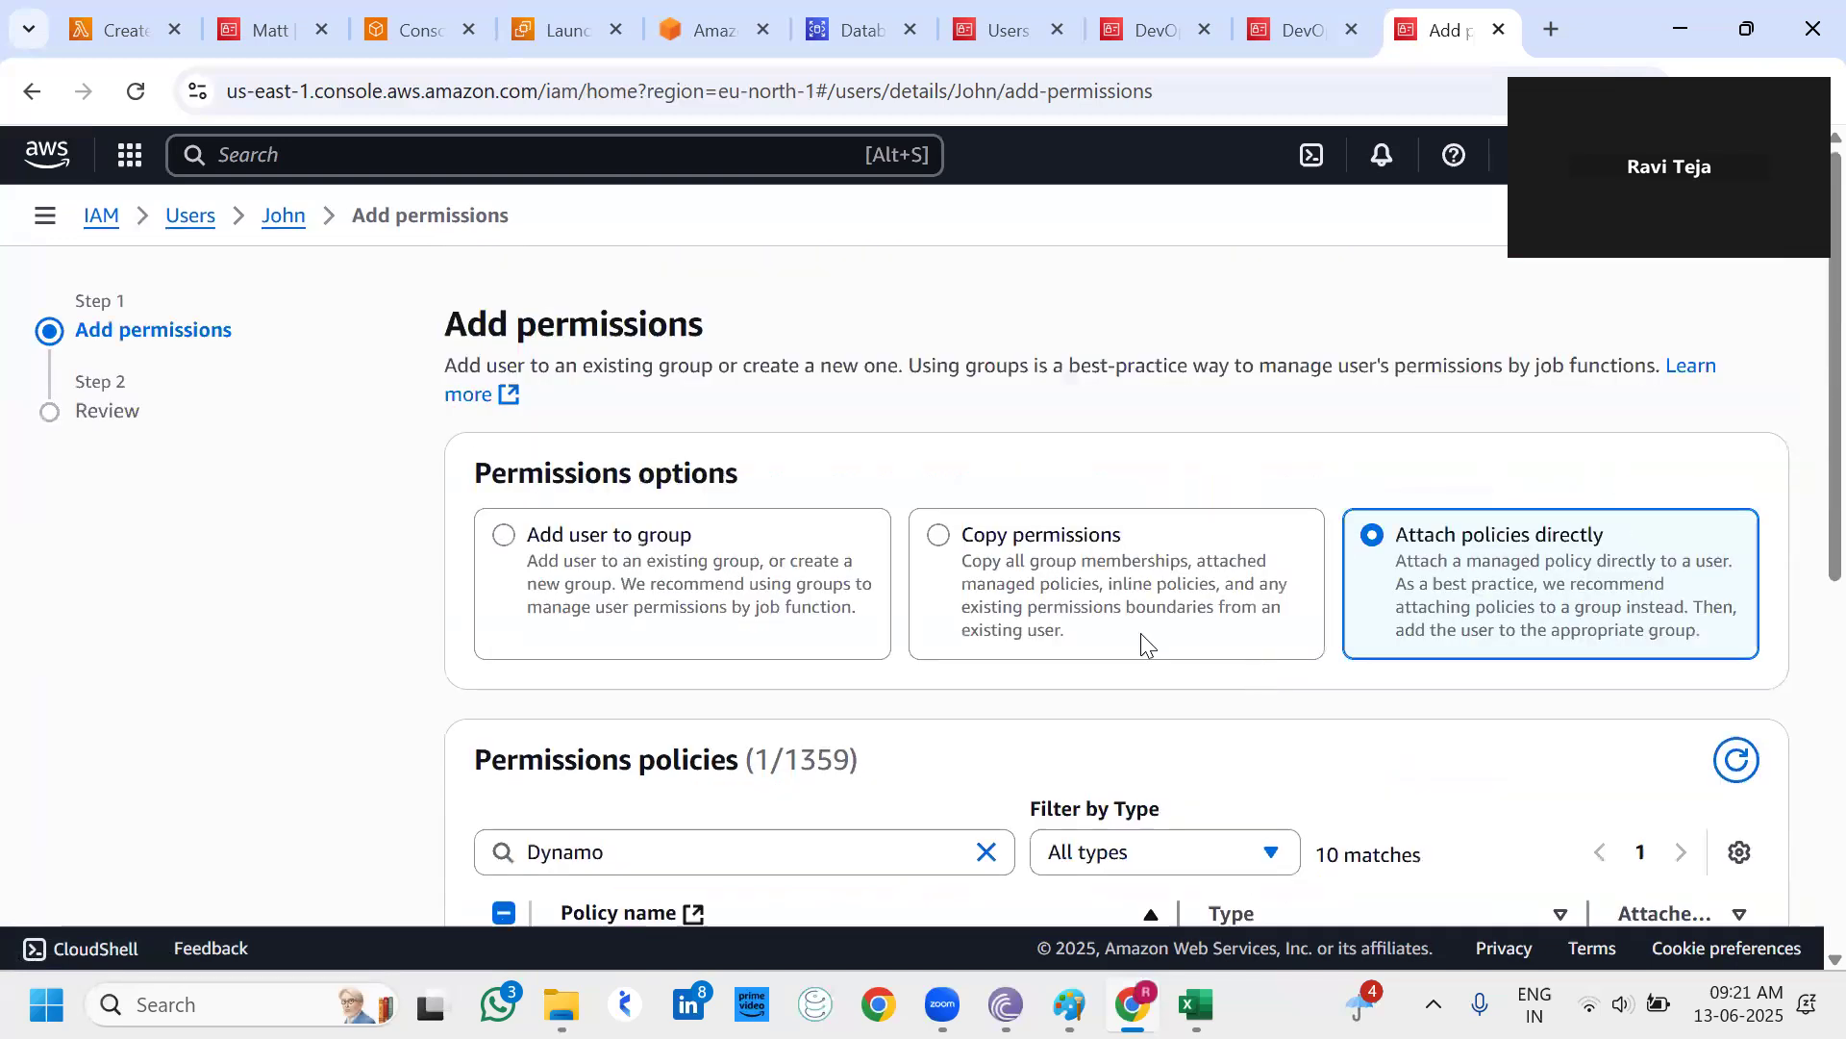
Filter the permissions policies by Cloudw, select CloudWatchActionsEC2Access as well, and add the selected permissions to the user.
left_click(987, 853)
type("Cloud")
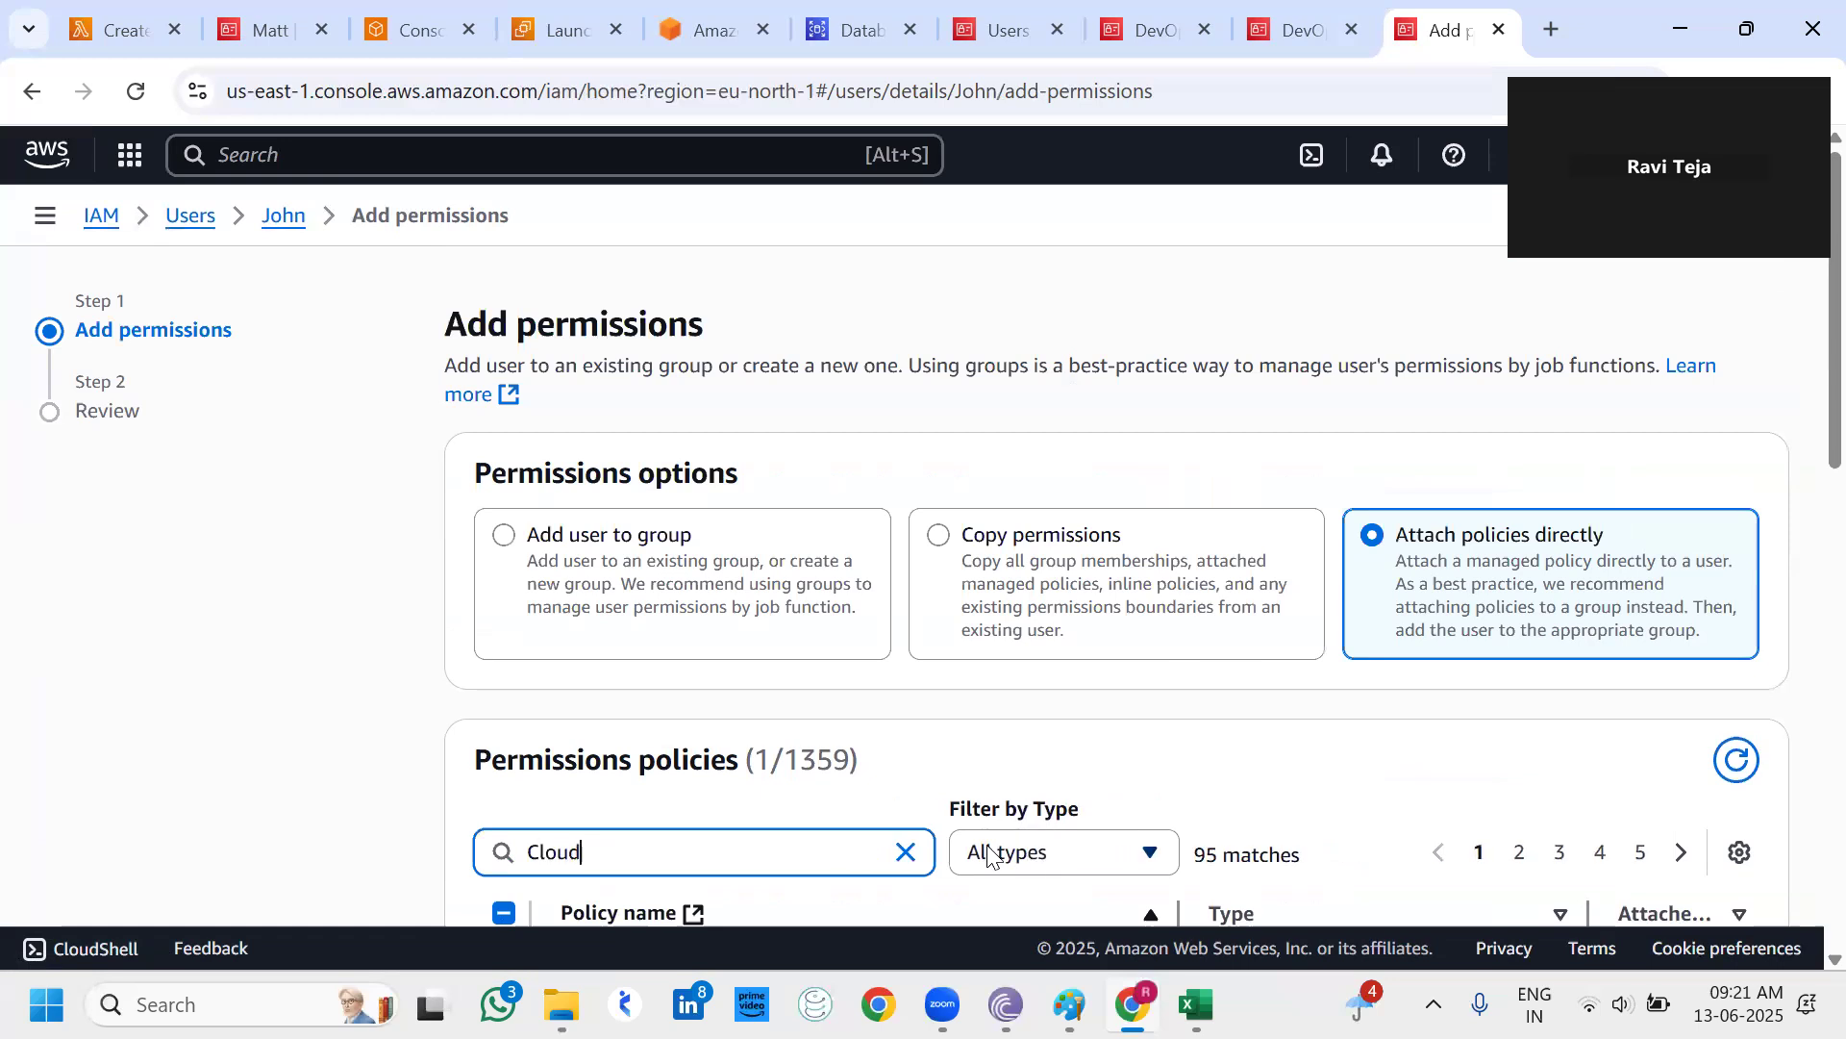
scroll(988, 852, "down", 4)
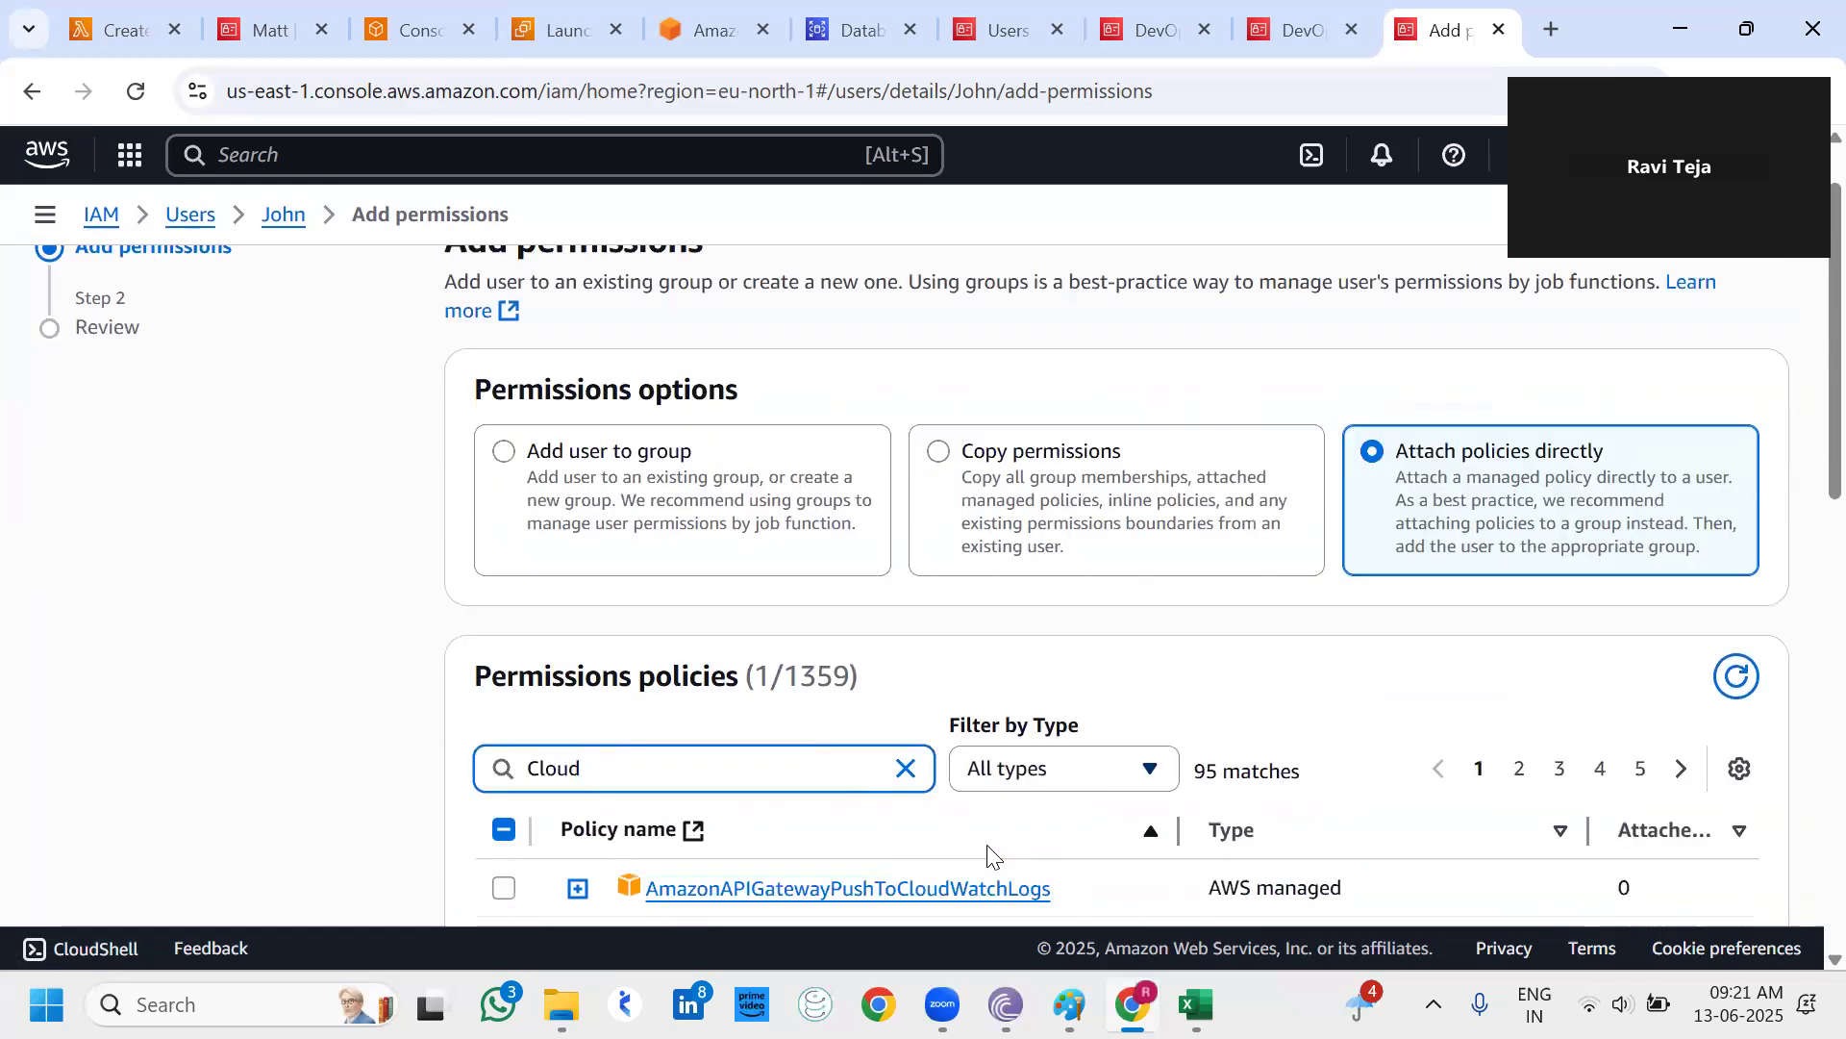
scroll(988, 852, "down", 3)
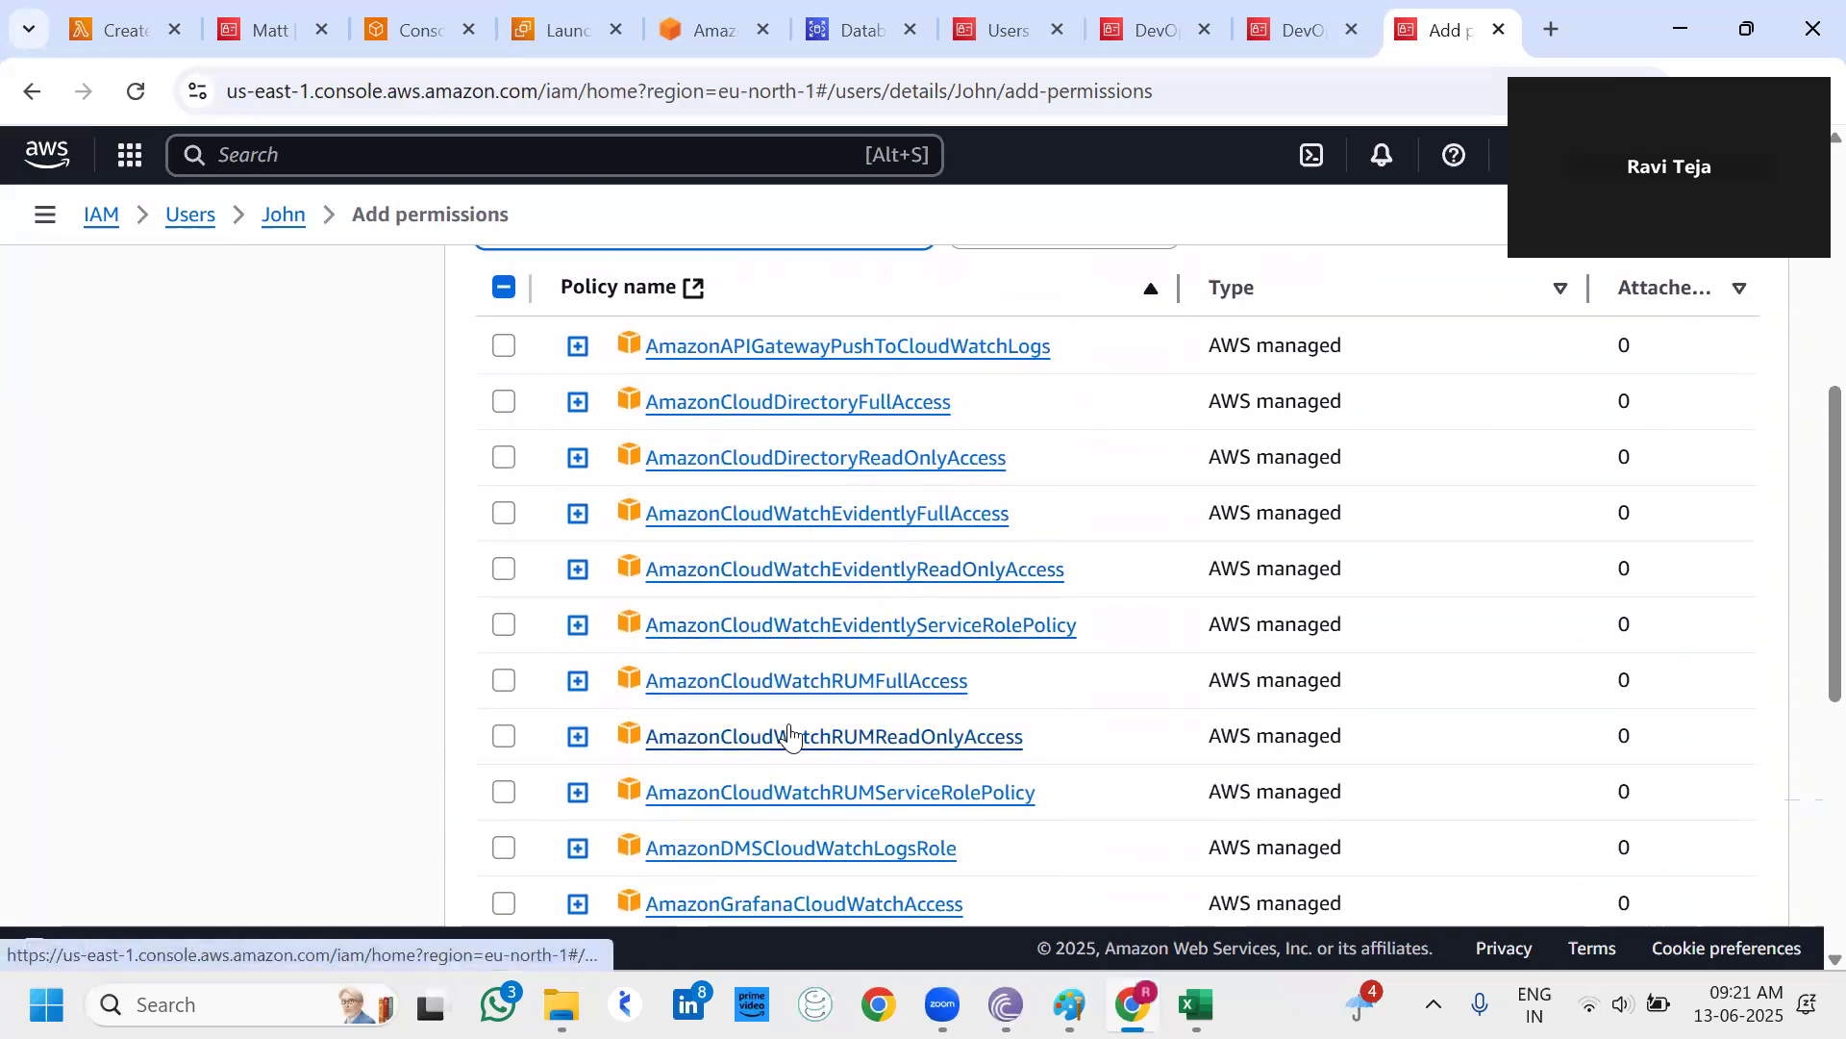
type("w")
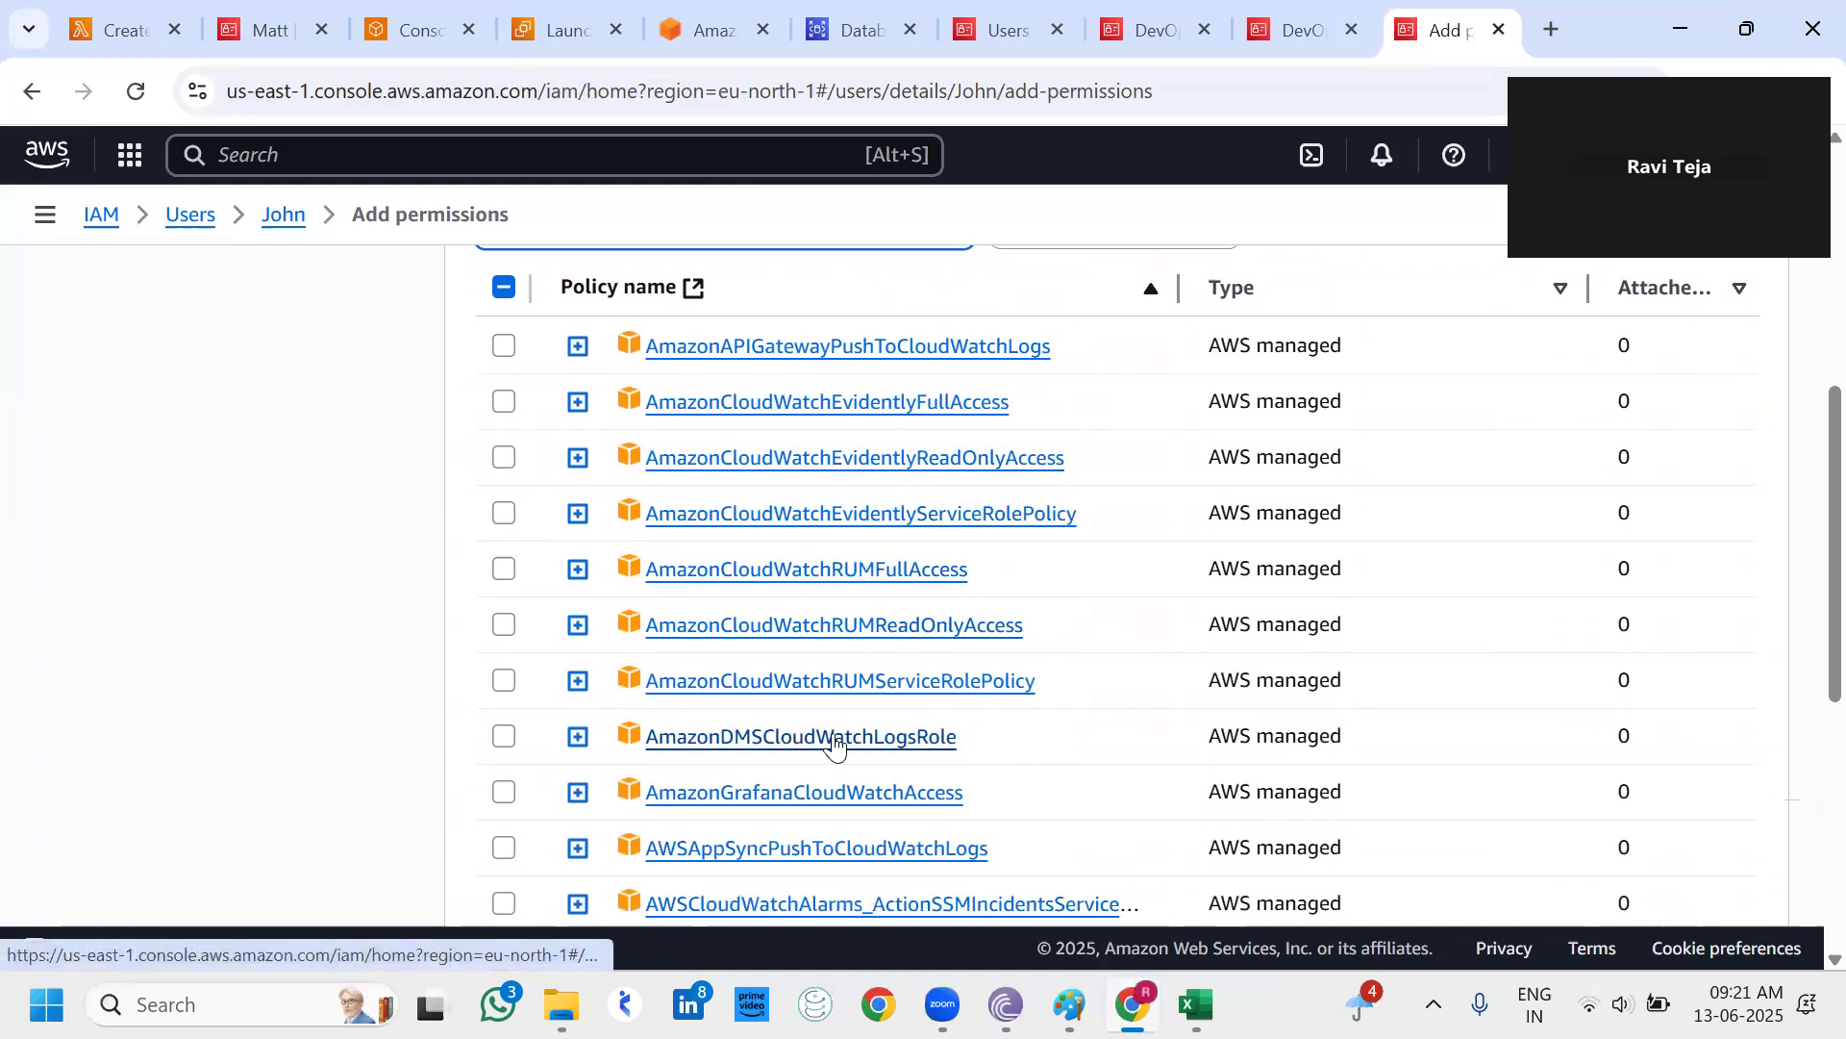
scroll(928, 668, "down", 2)
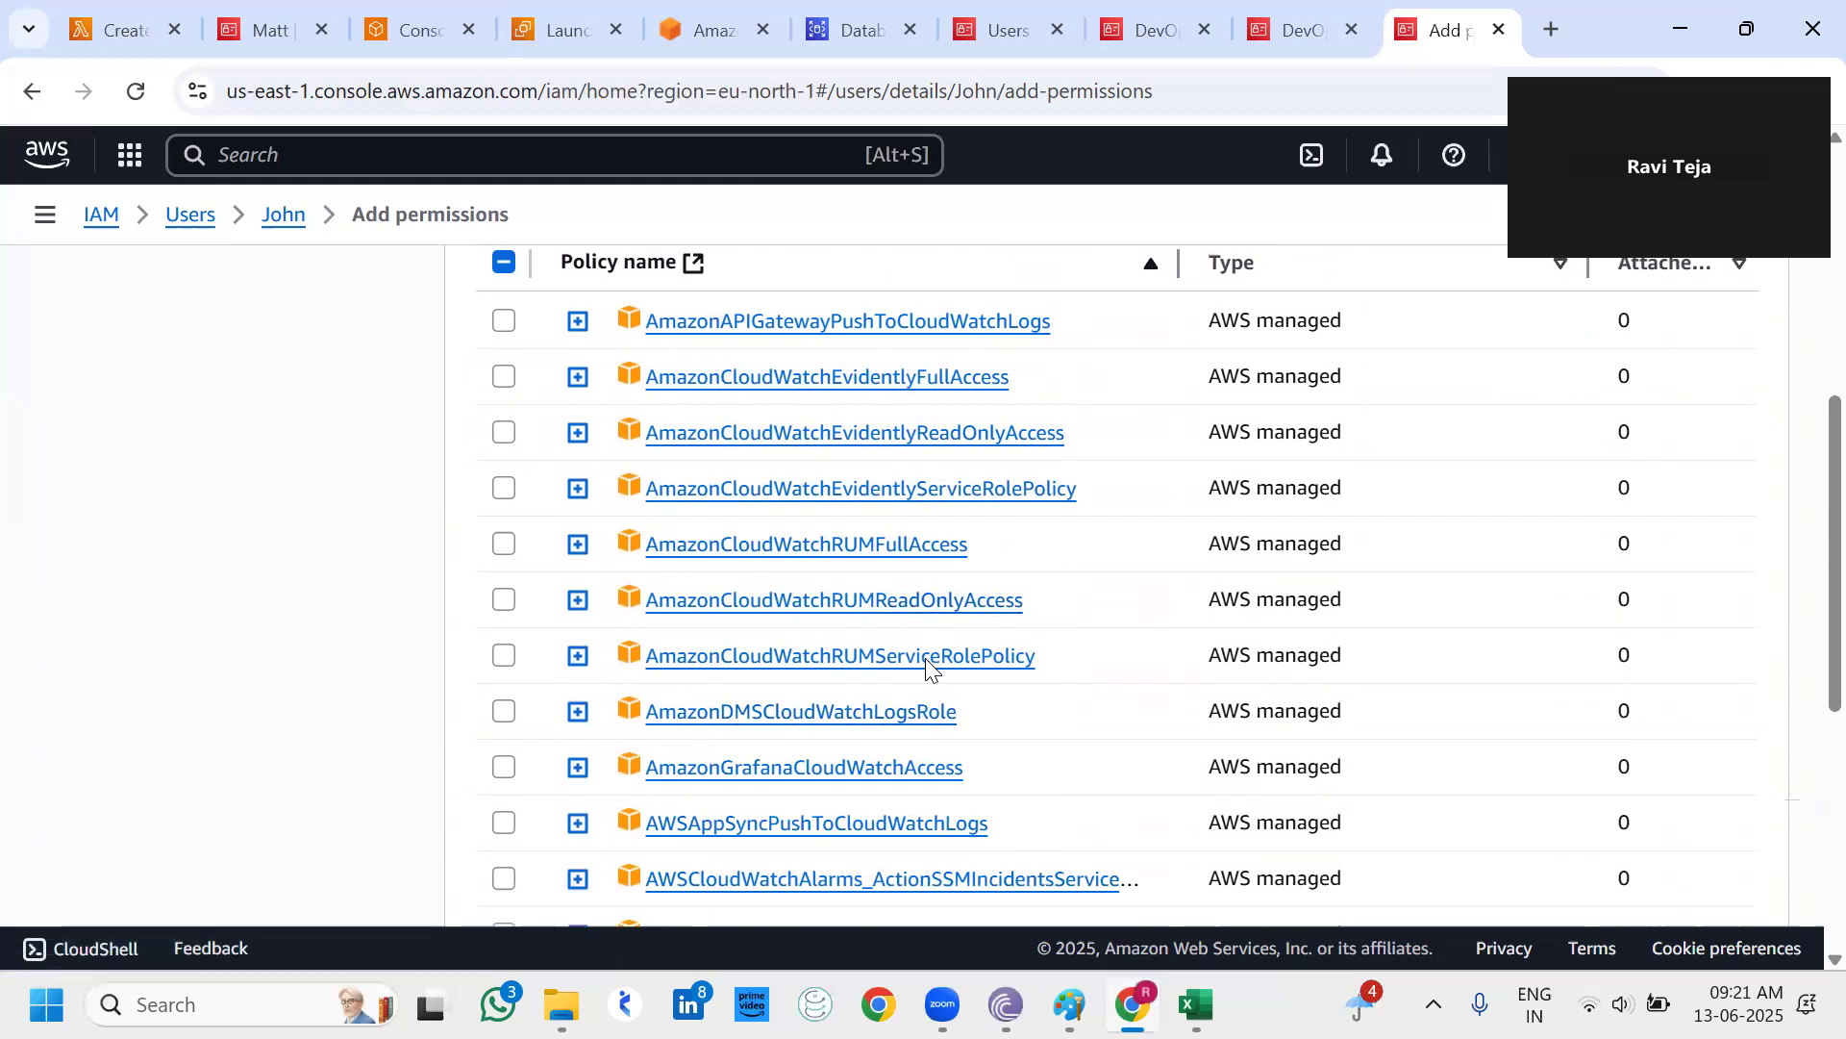
scroll(927, 660, "down", 4)
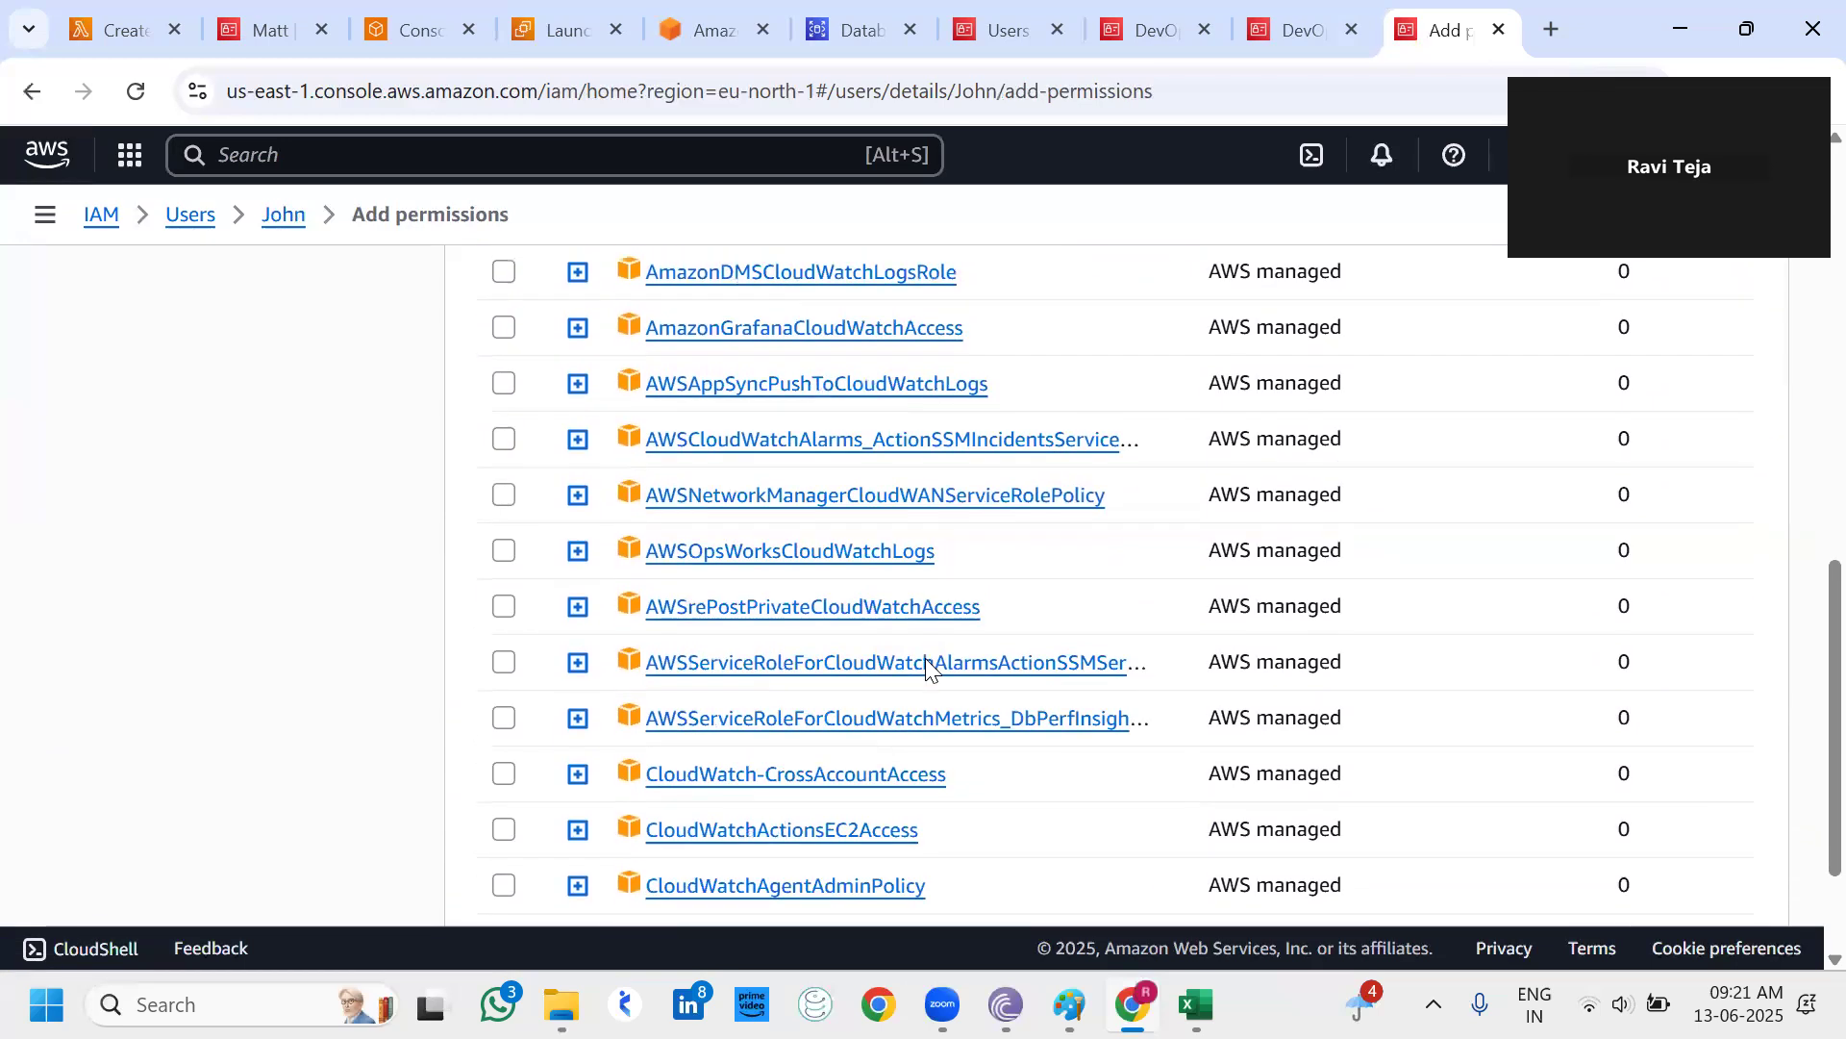
scroll(926, 658, "down", 2)
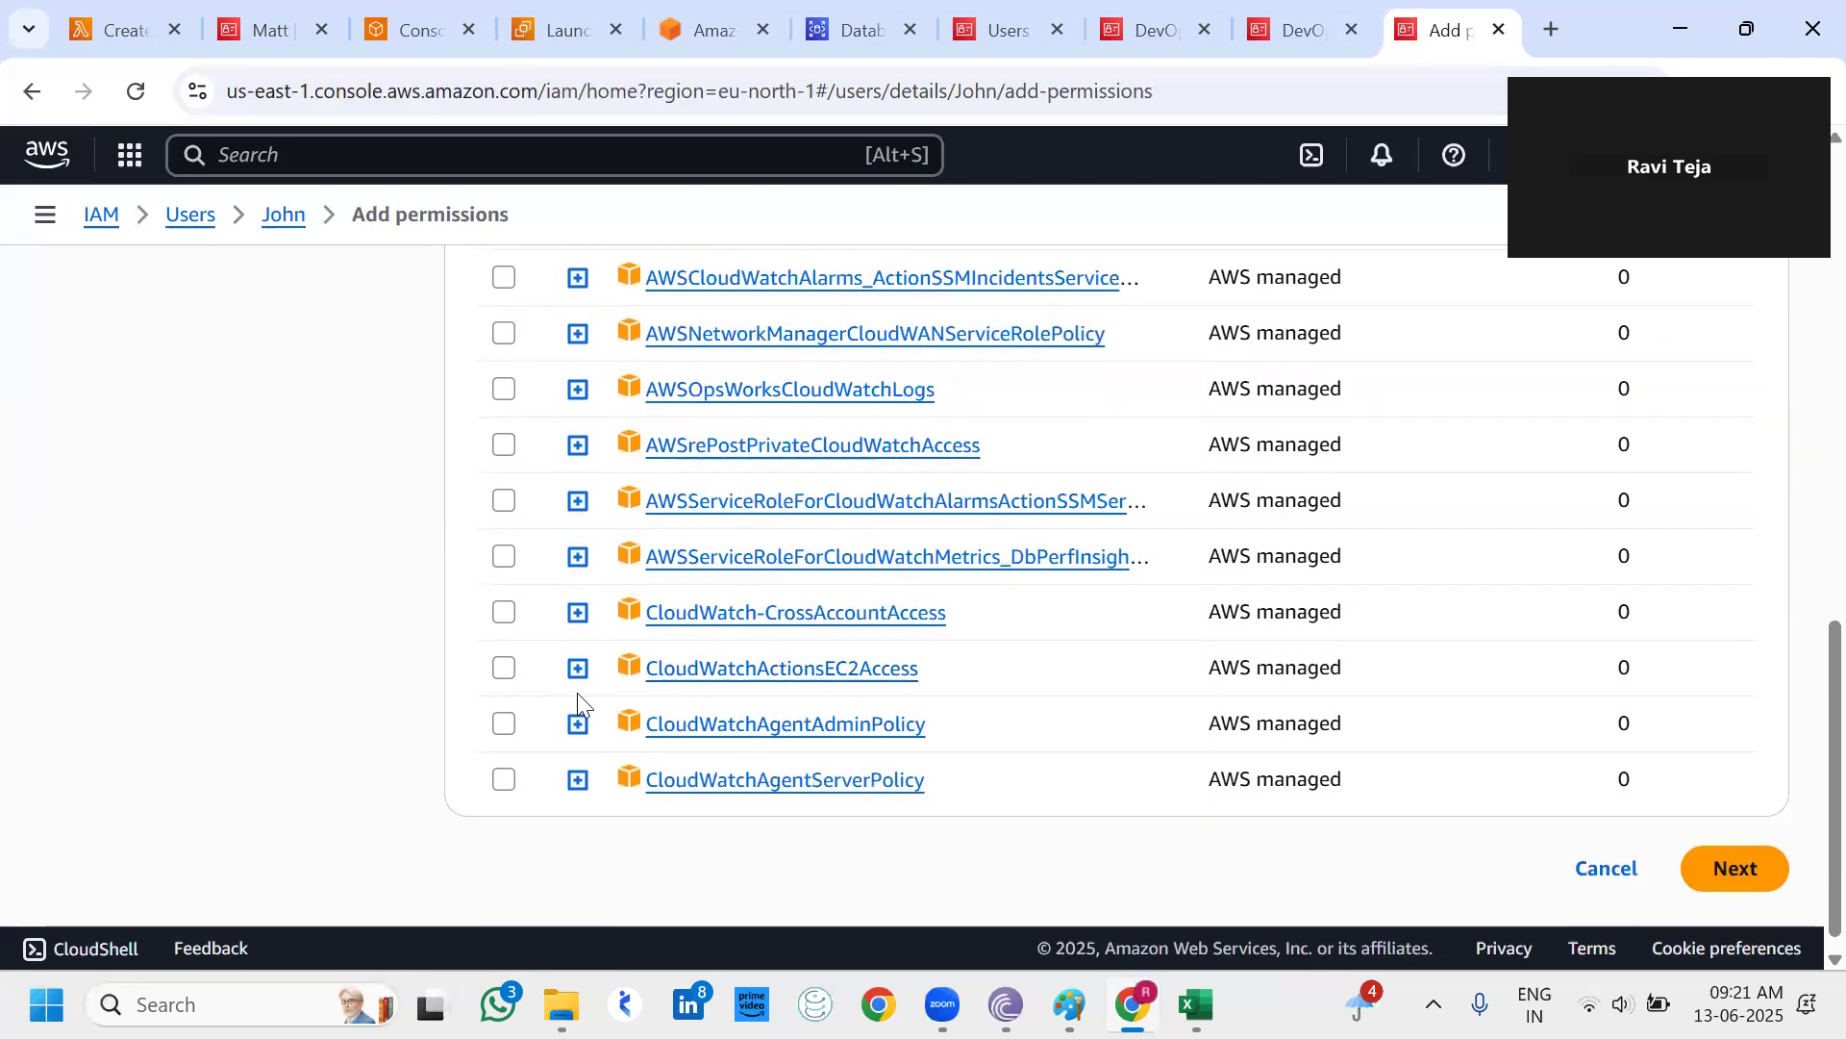
left_click(505, 670)
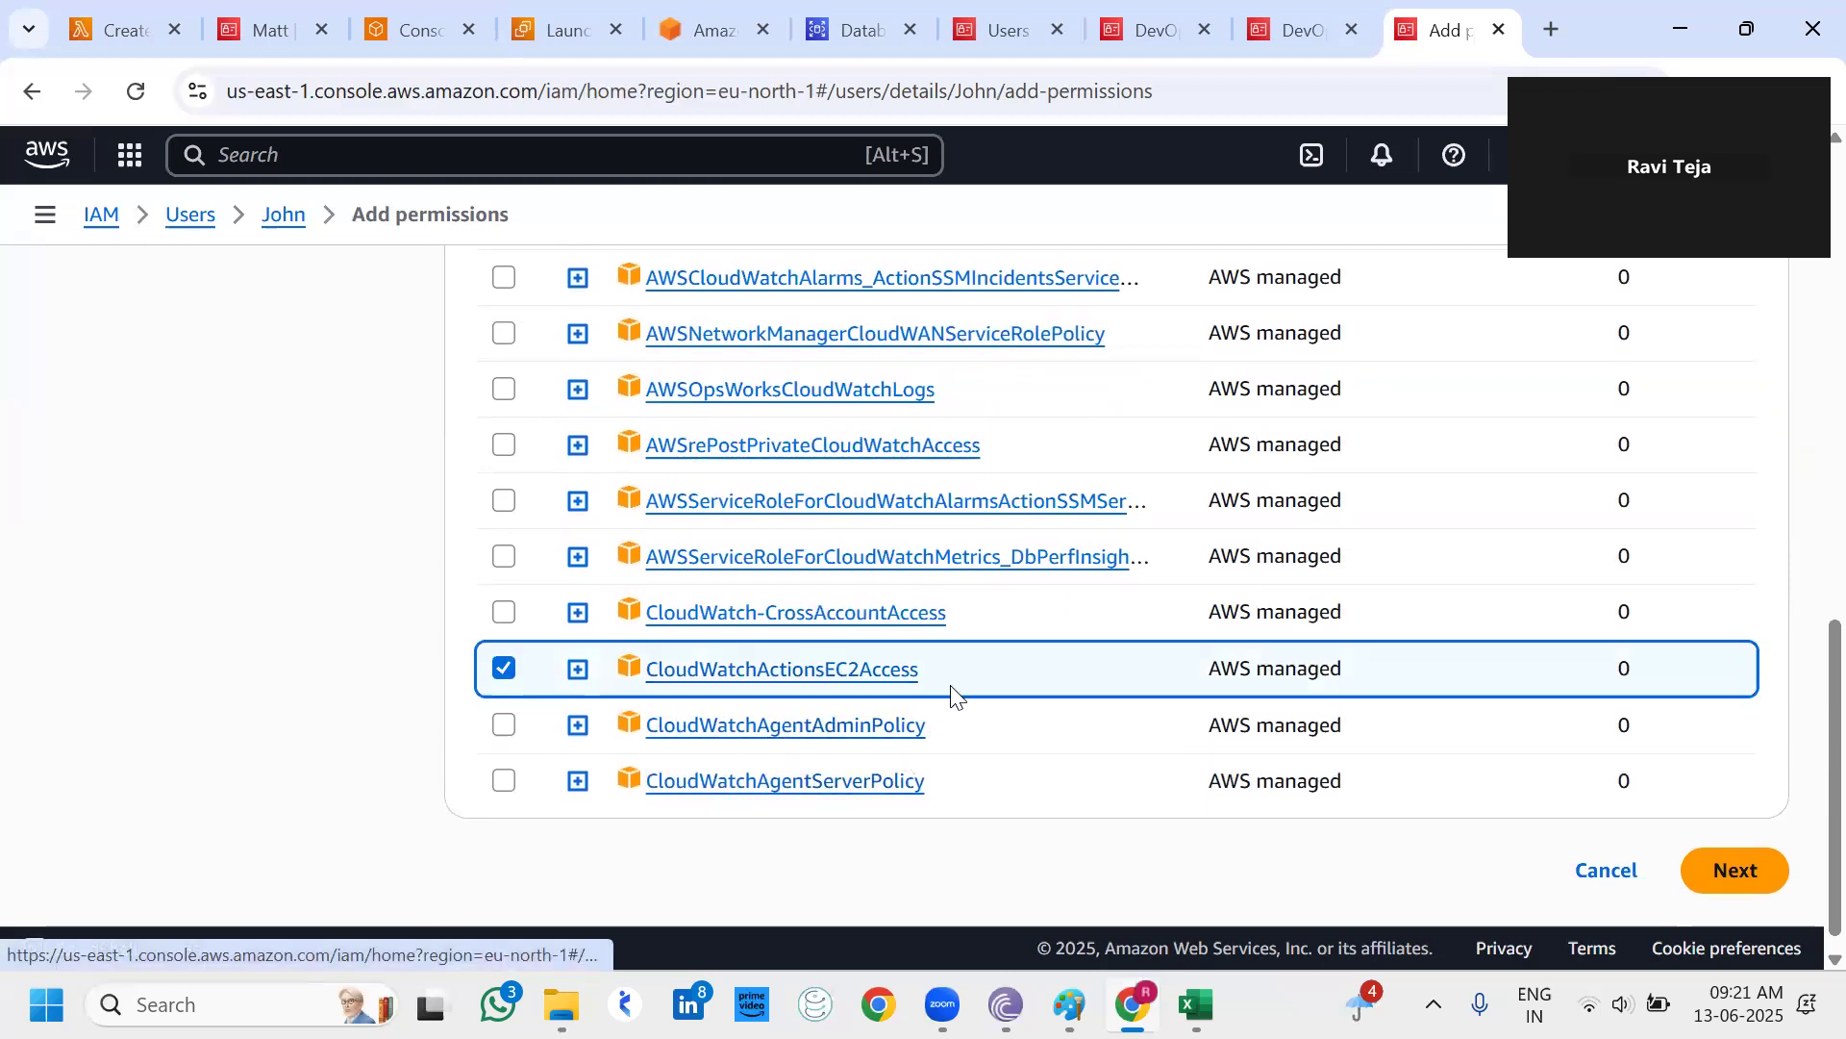
left_click(1737, 899)
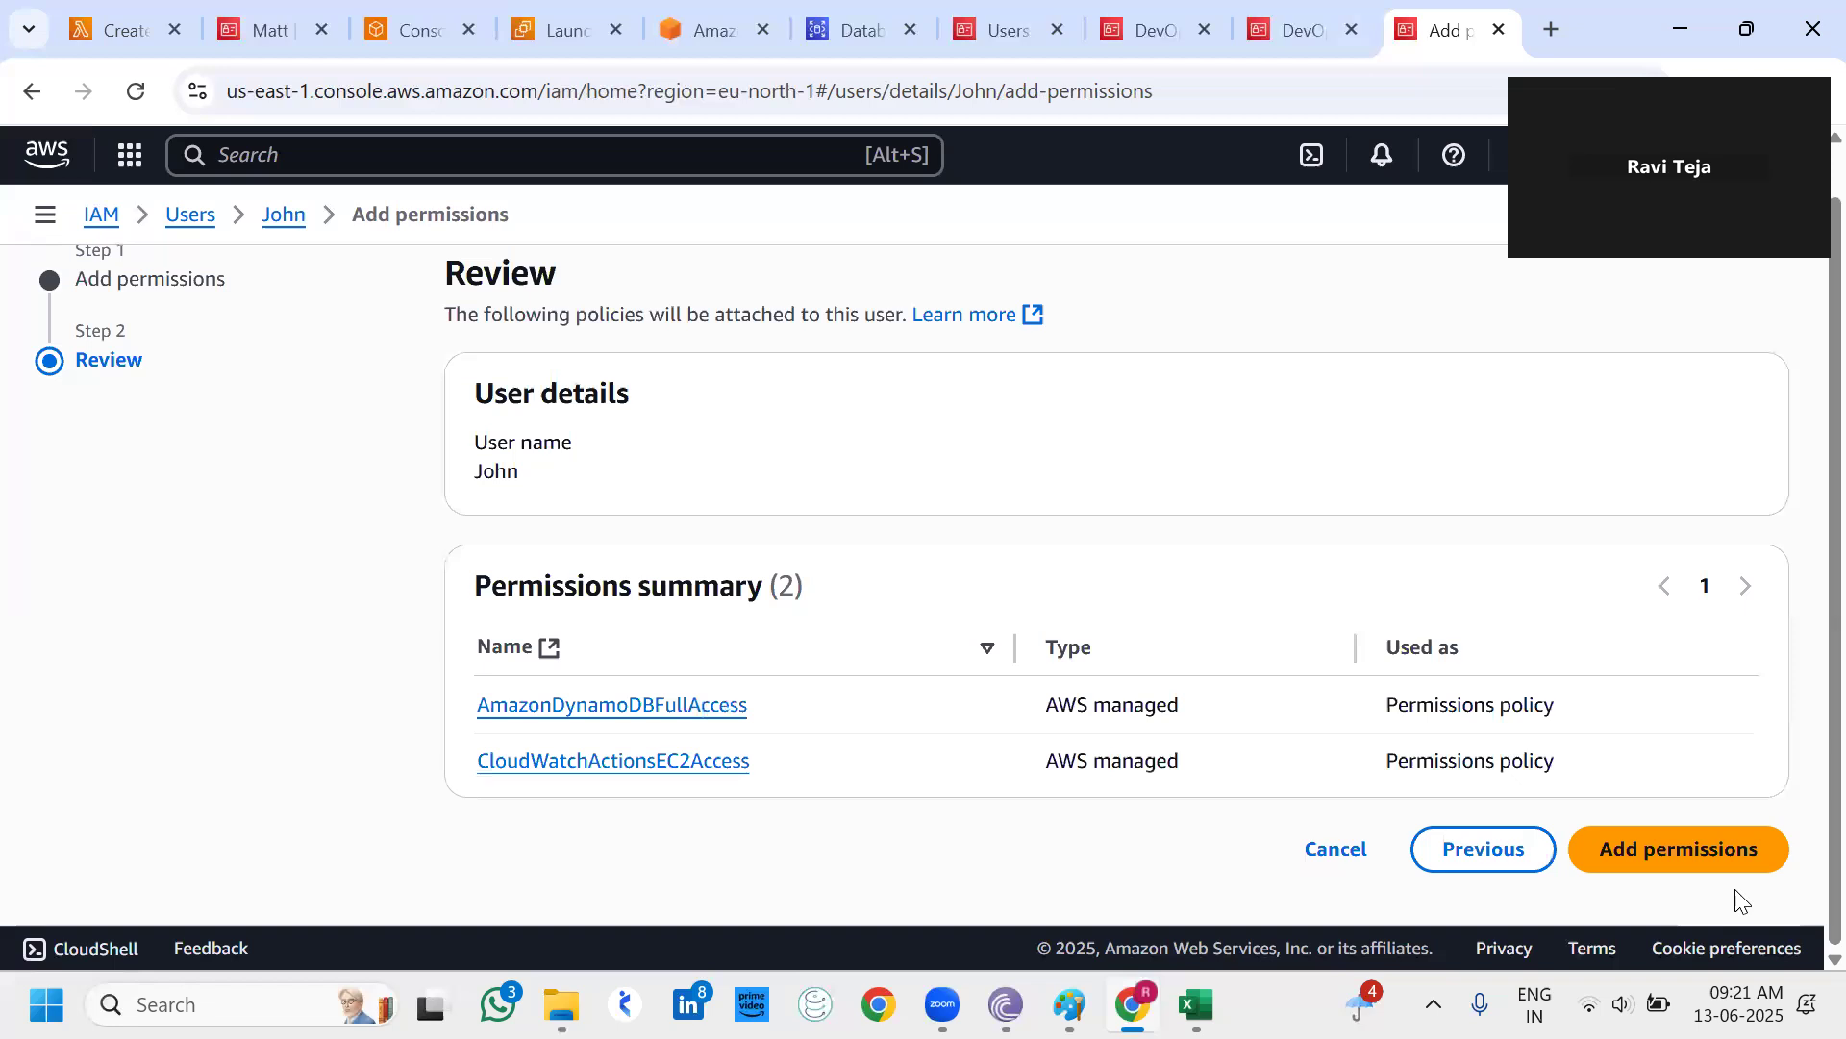
left_click(1664, 844)
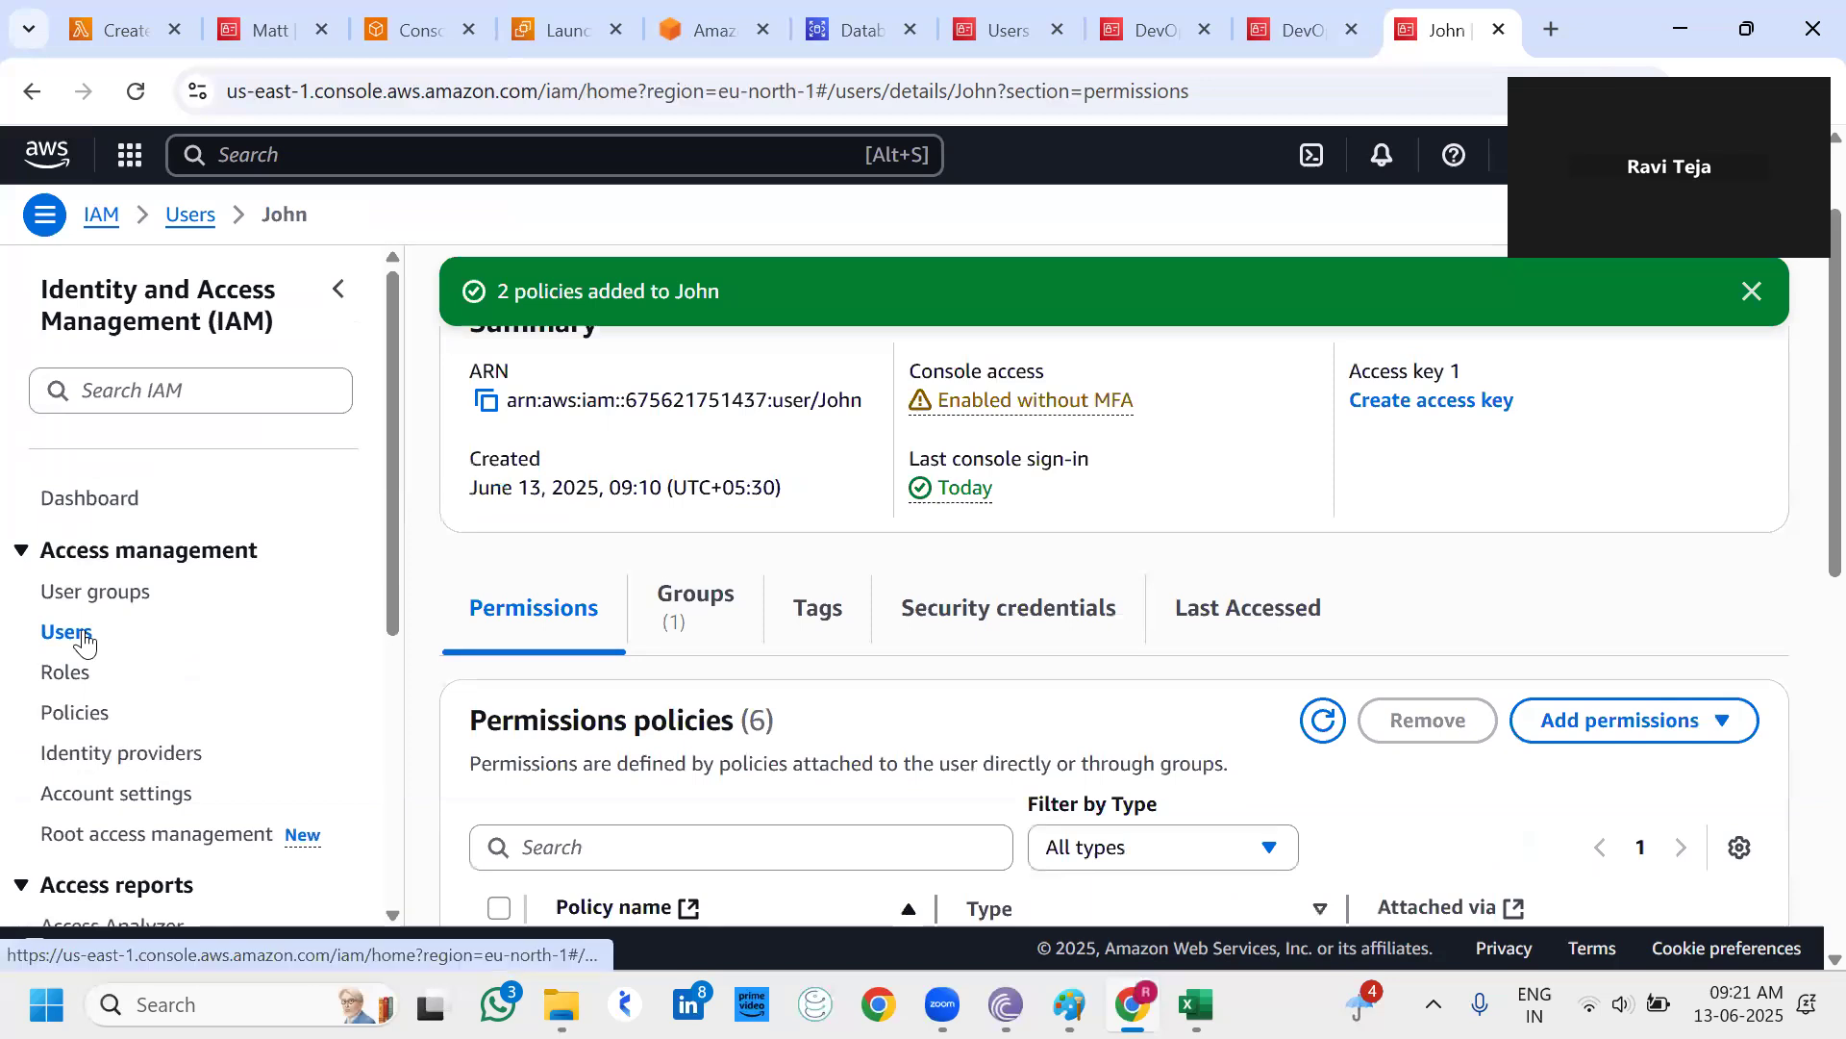
Open DevOps-Team from the user groups list and review the permissions policies of its third listed member.
left_click(96, 591)
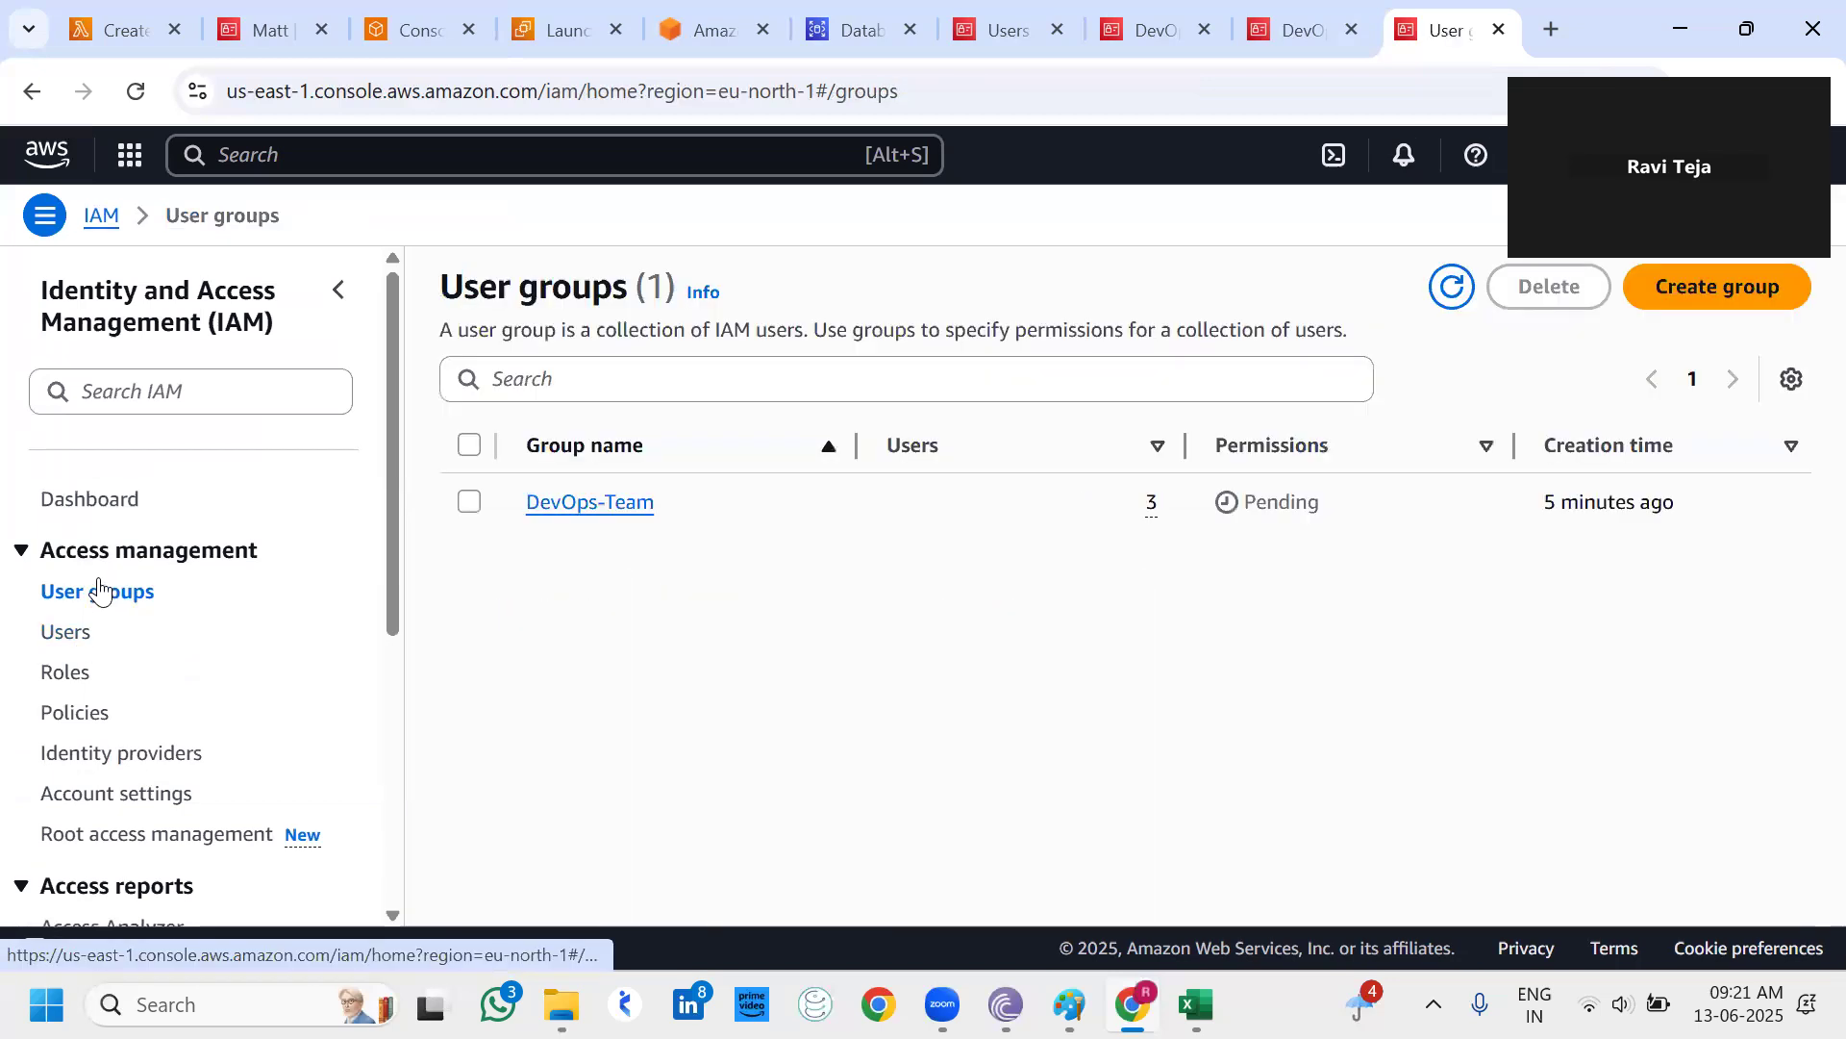
left_click(609, 508)
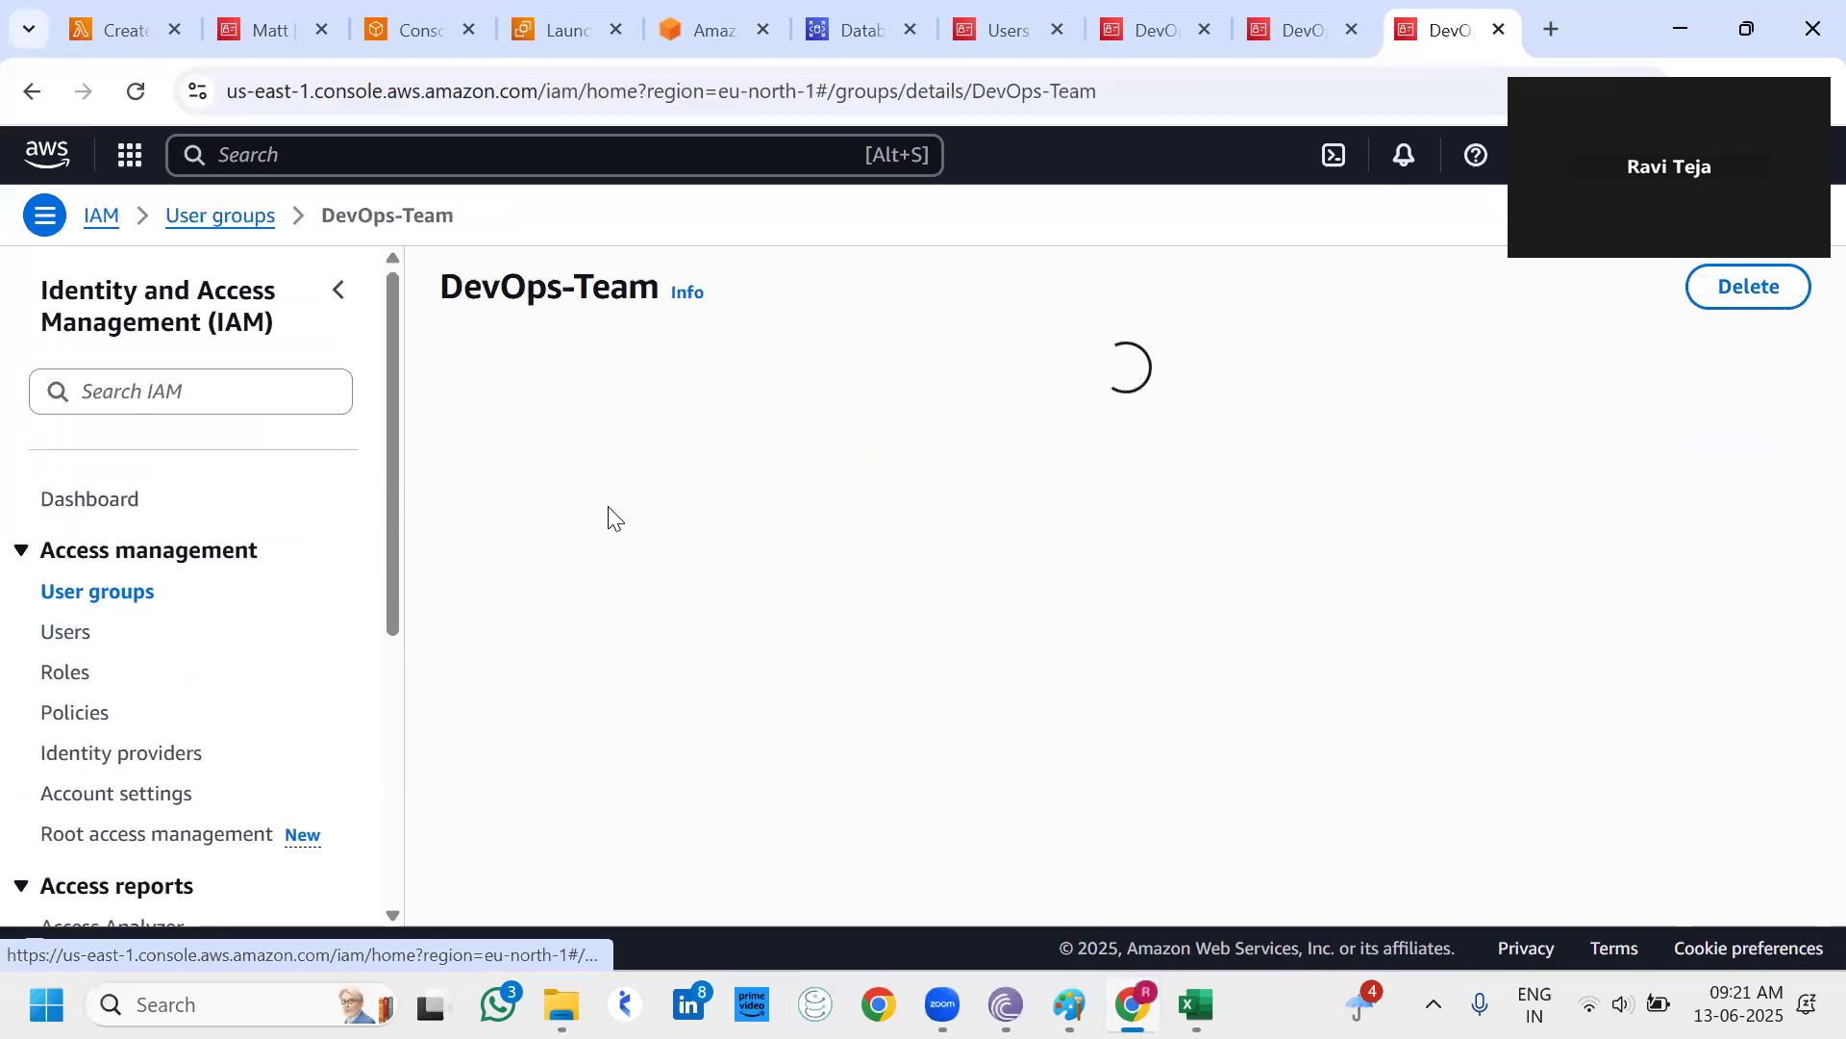
scroll(776, 588, "down", 3)
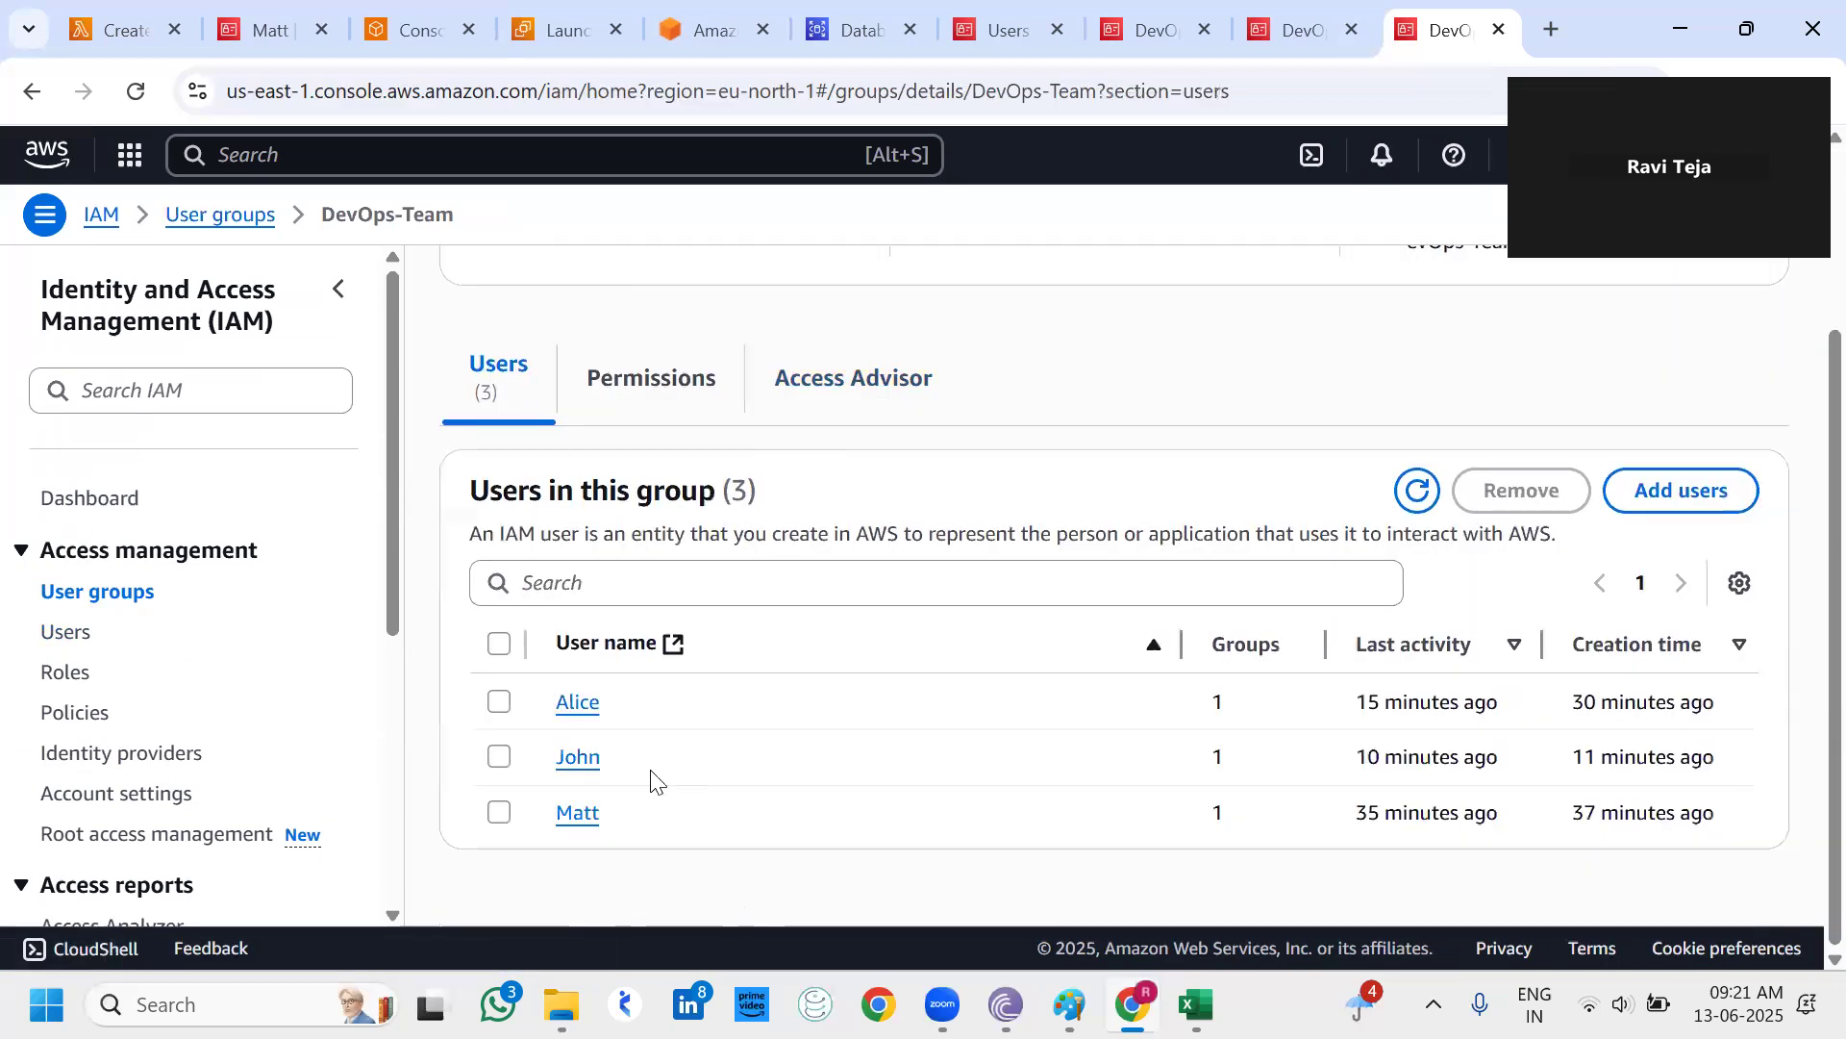
left_click(587, 815)
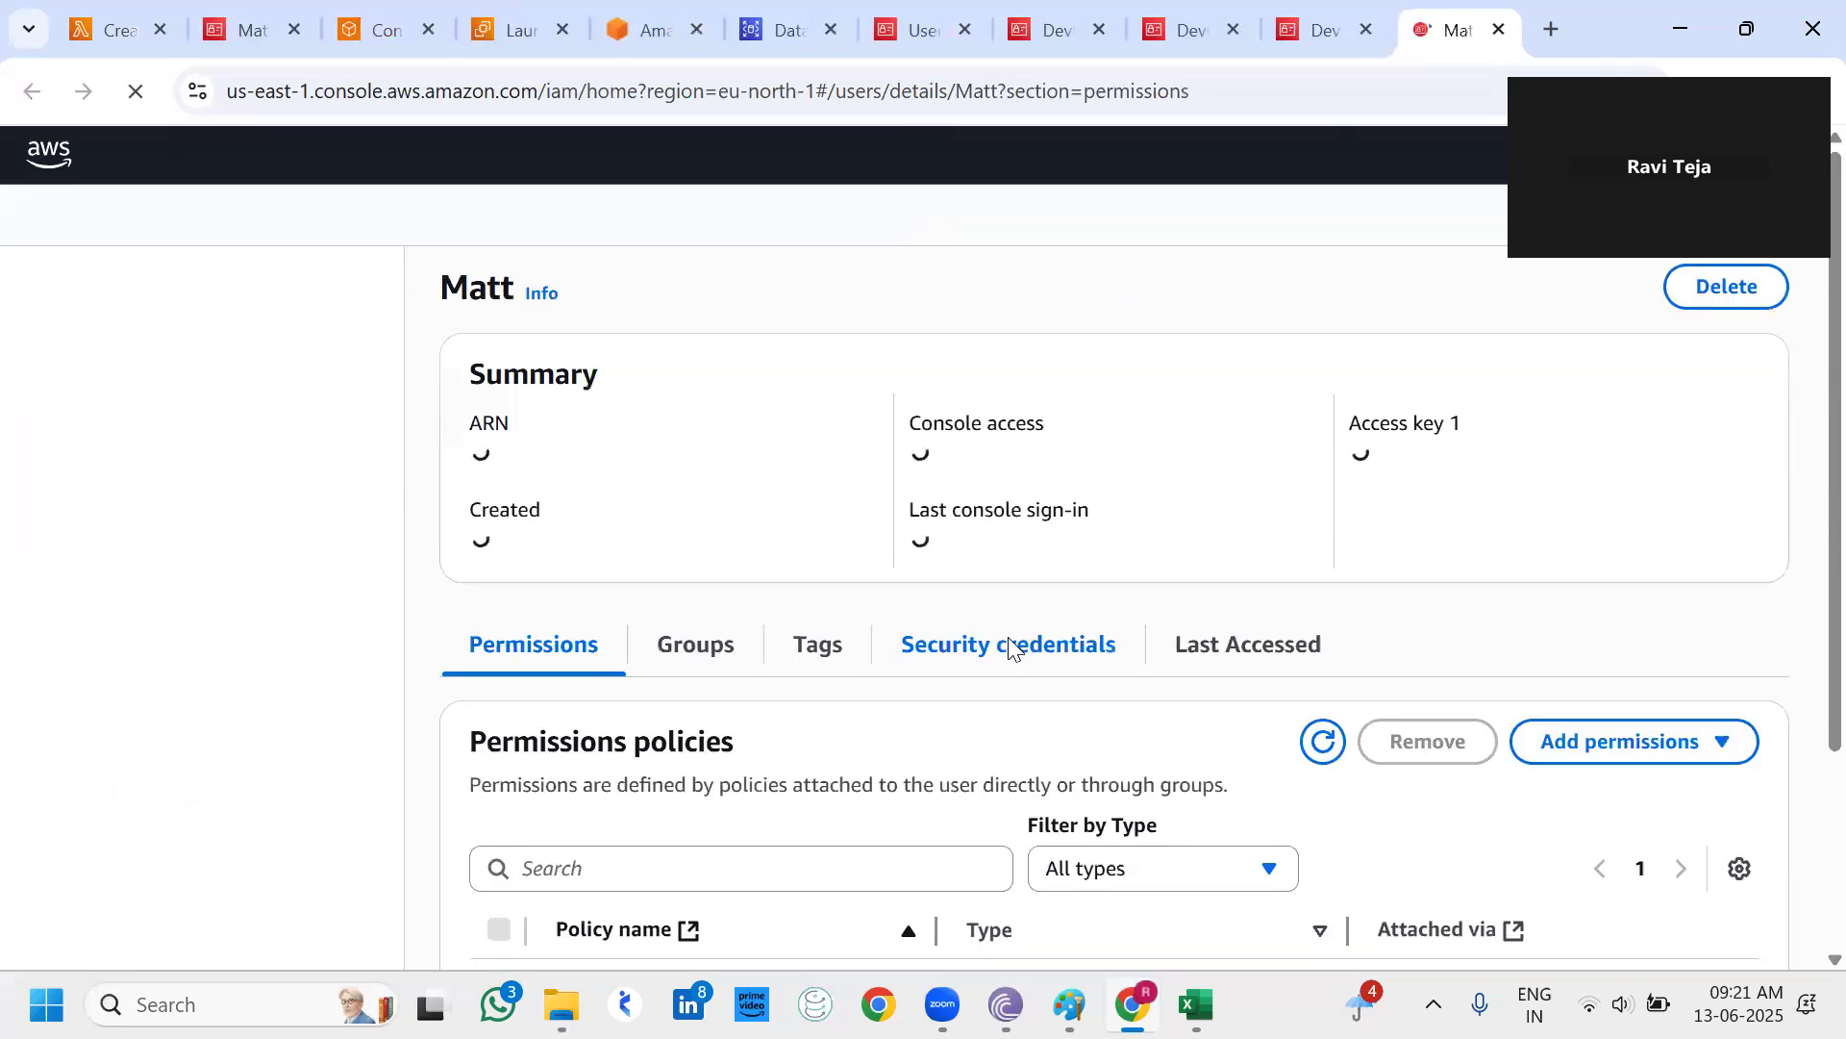
scroll(1007, 636, "down", 3)
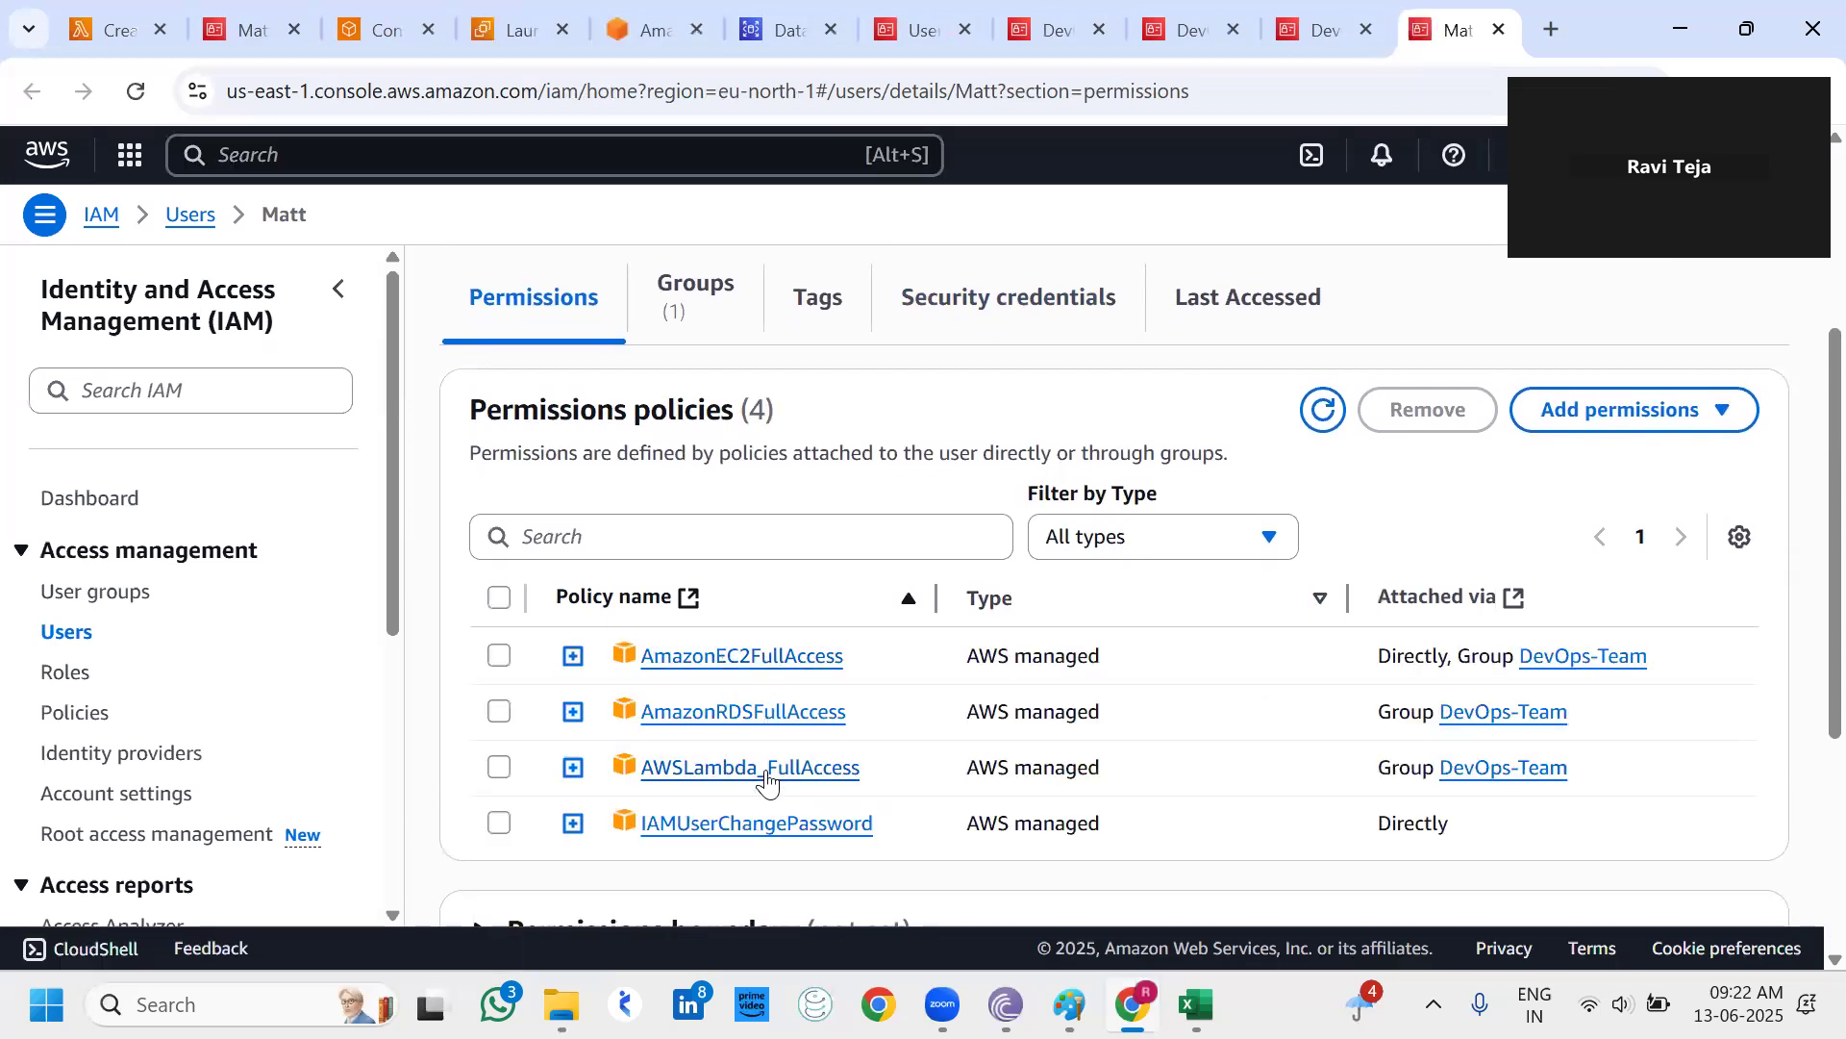
Return to DevOps-Team's member list and review the second listed member's policies and how each is attached.
left_click(128, 605)
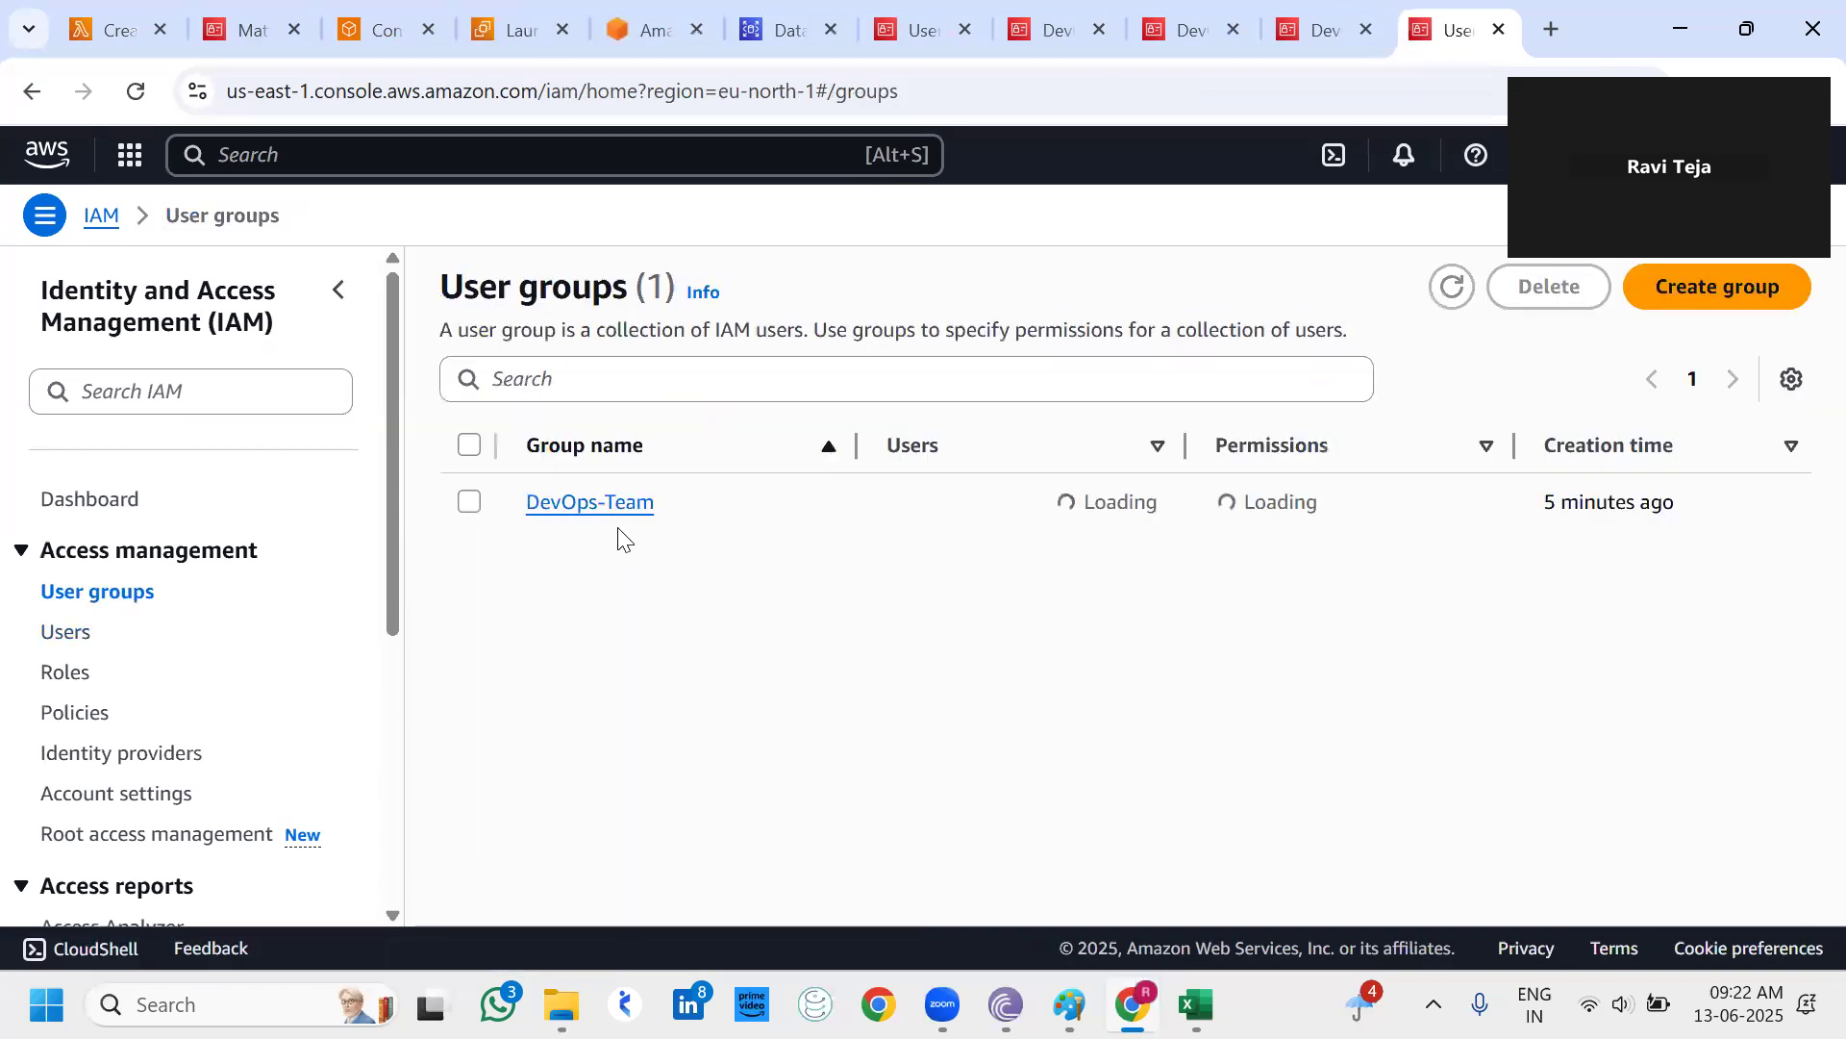
left_click(619, 504)
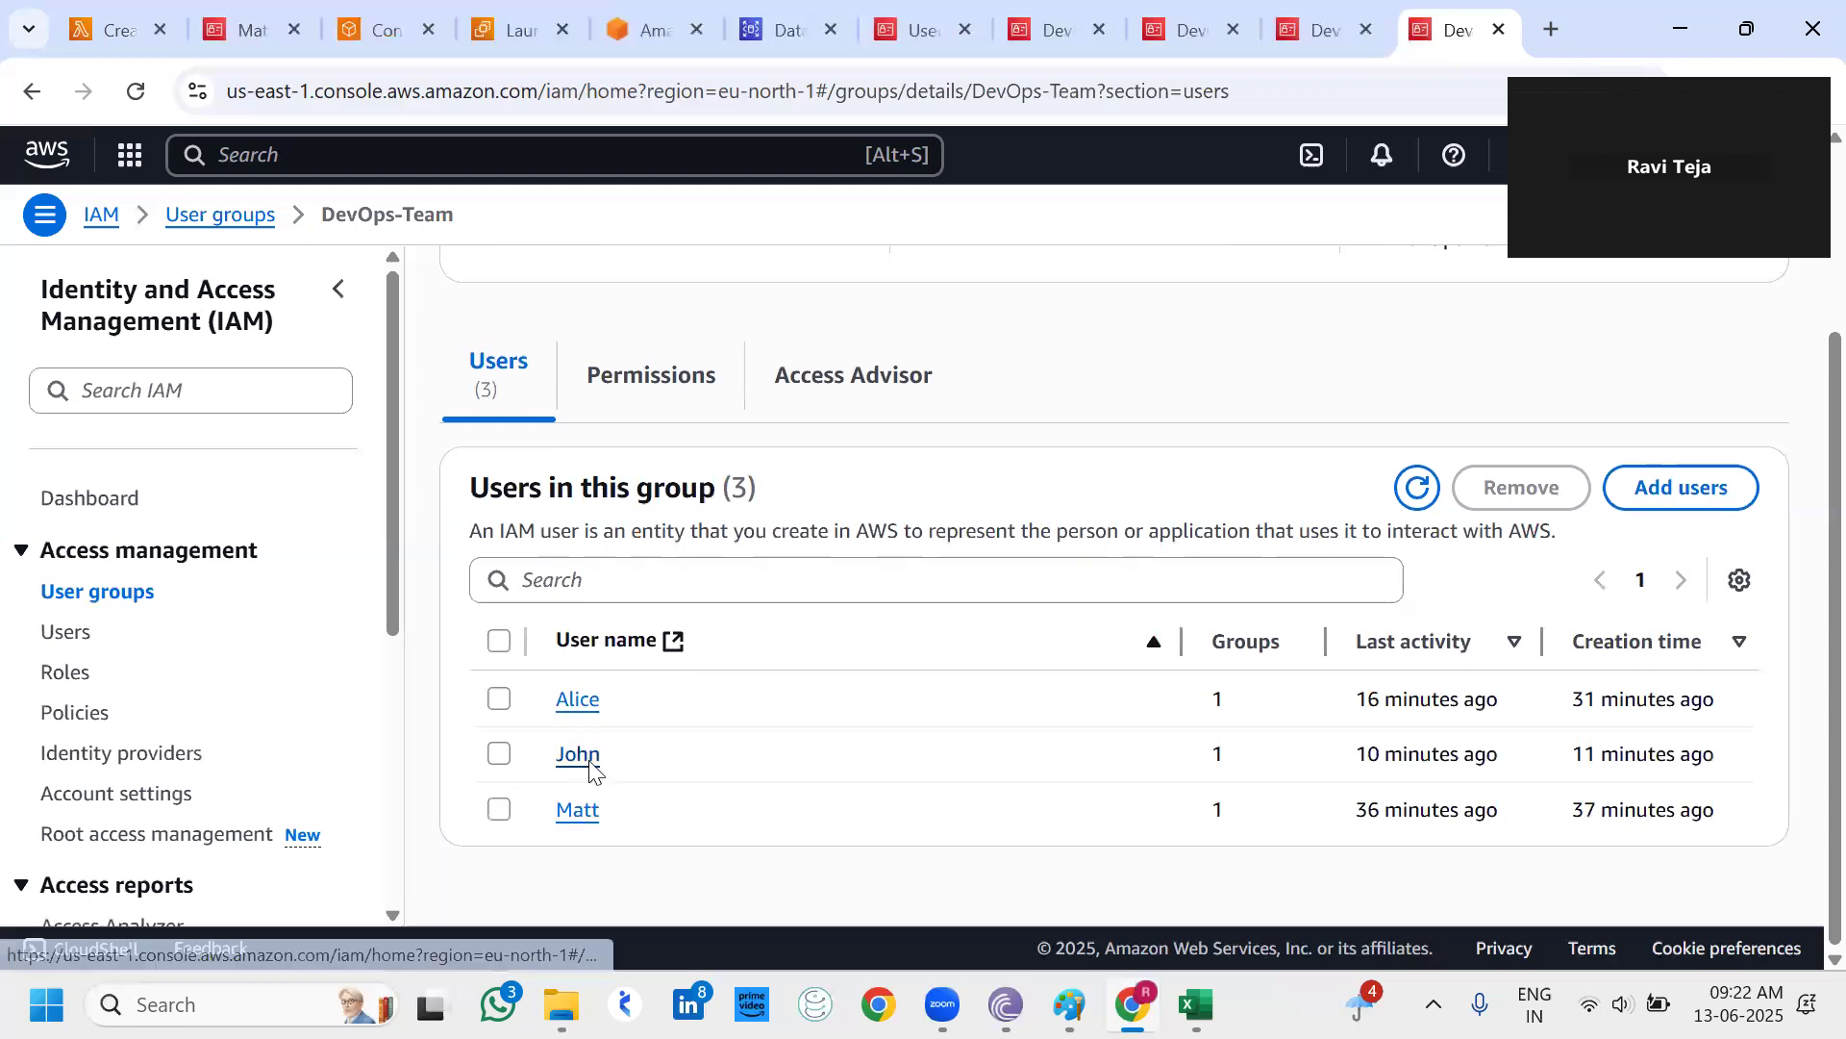
left_click(578, 756)
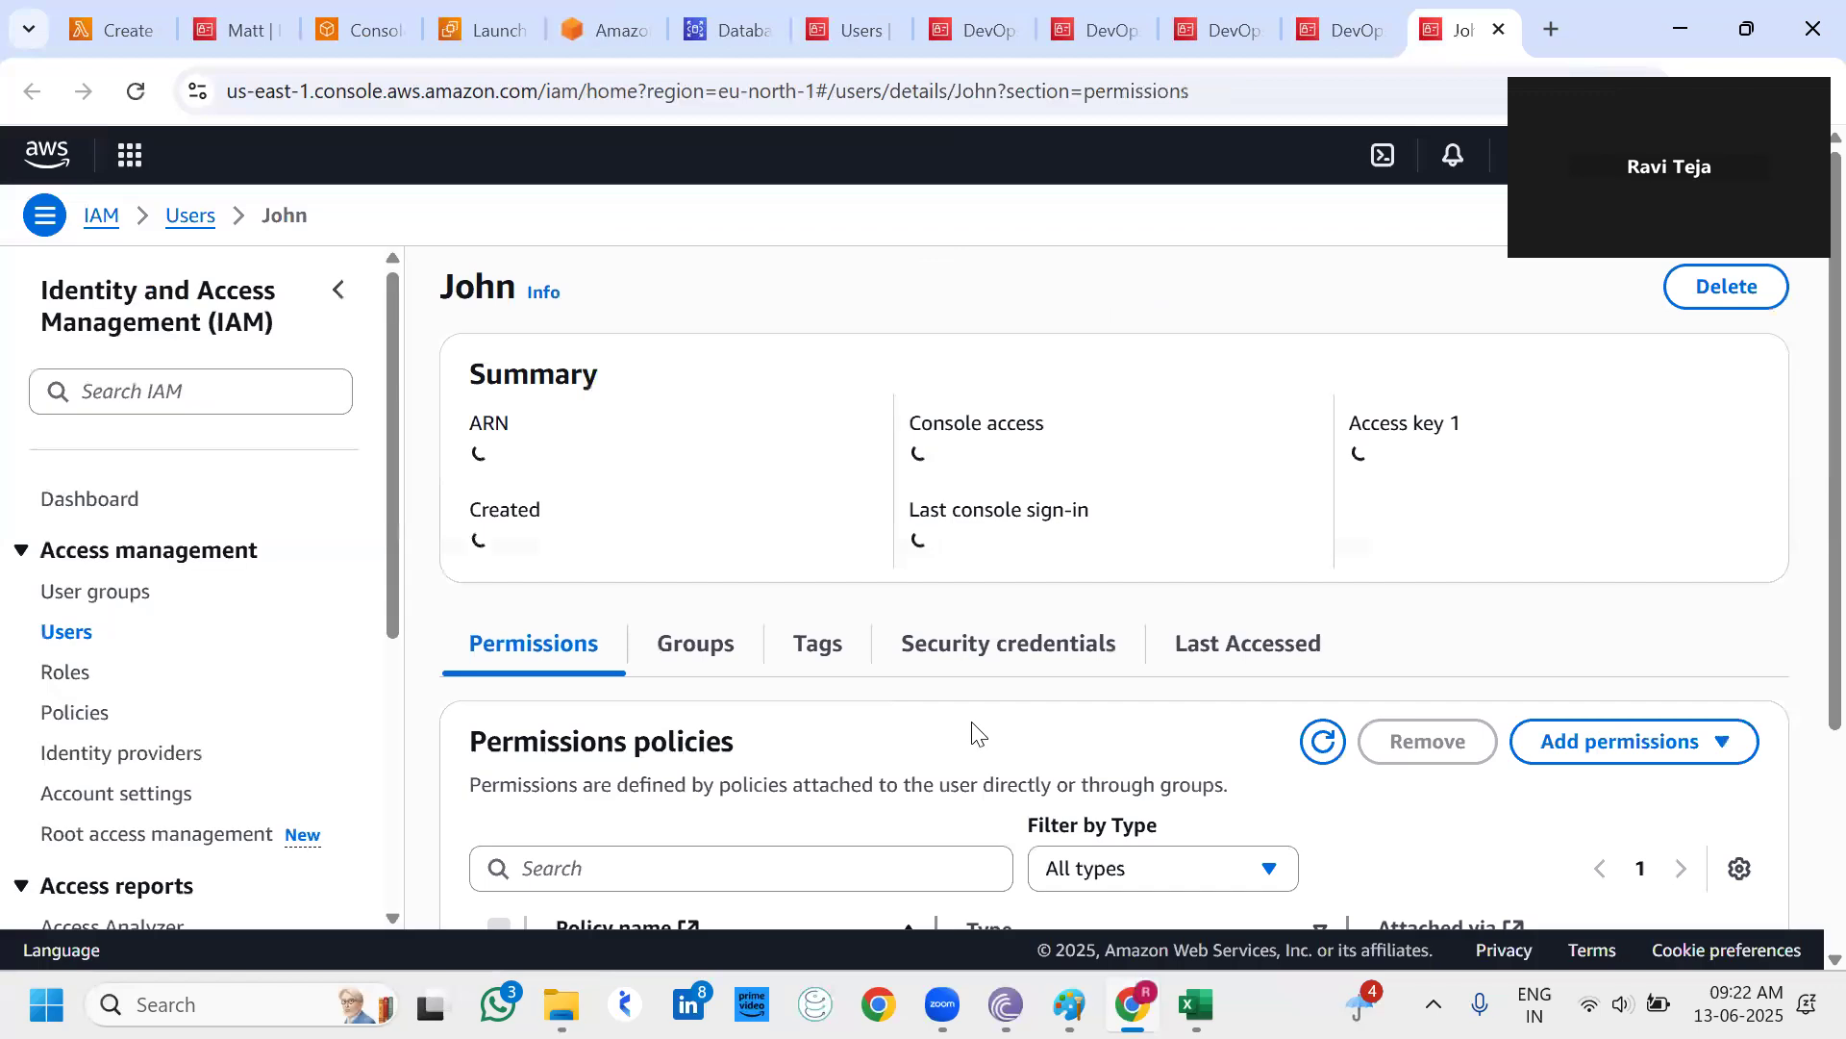
scroll(976, 734, "down", 3)
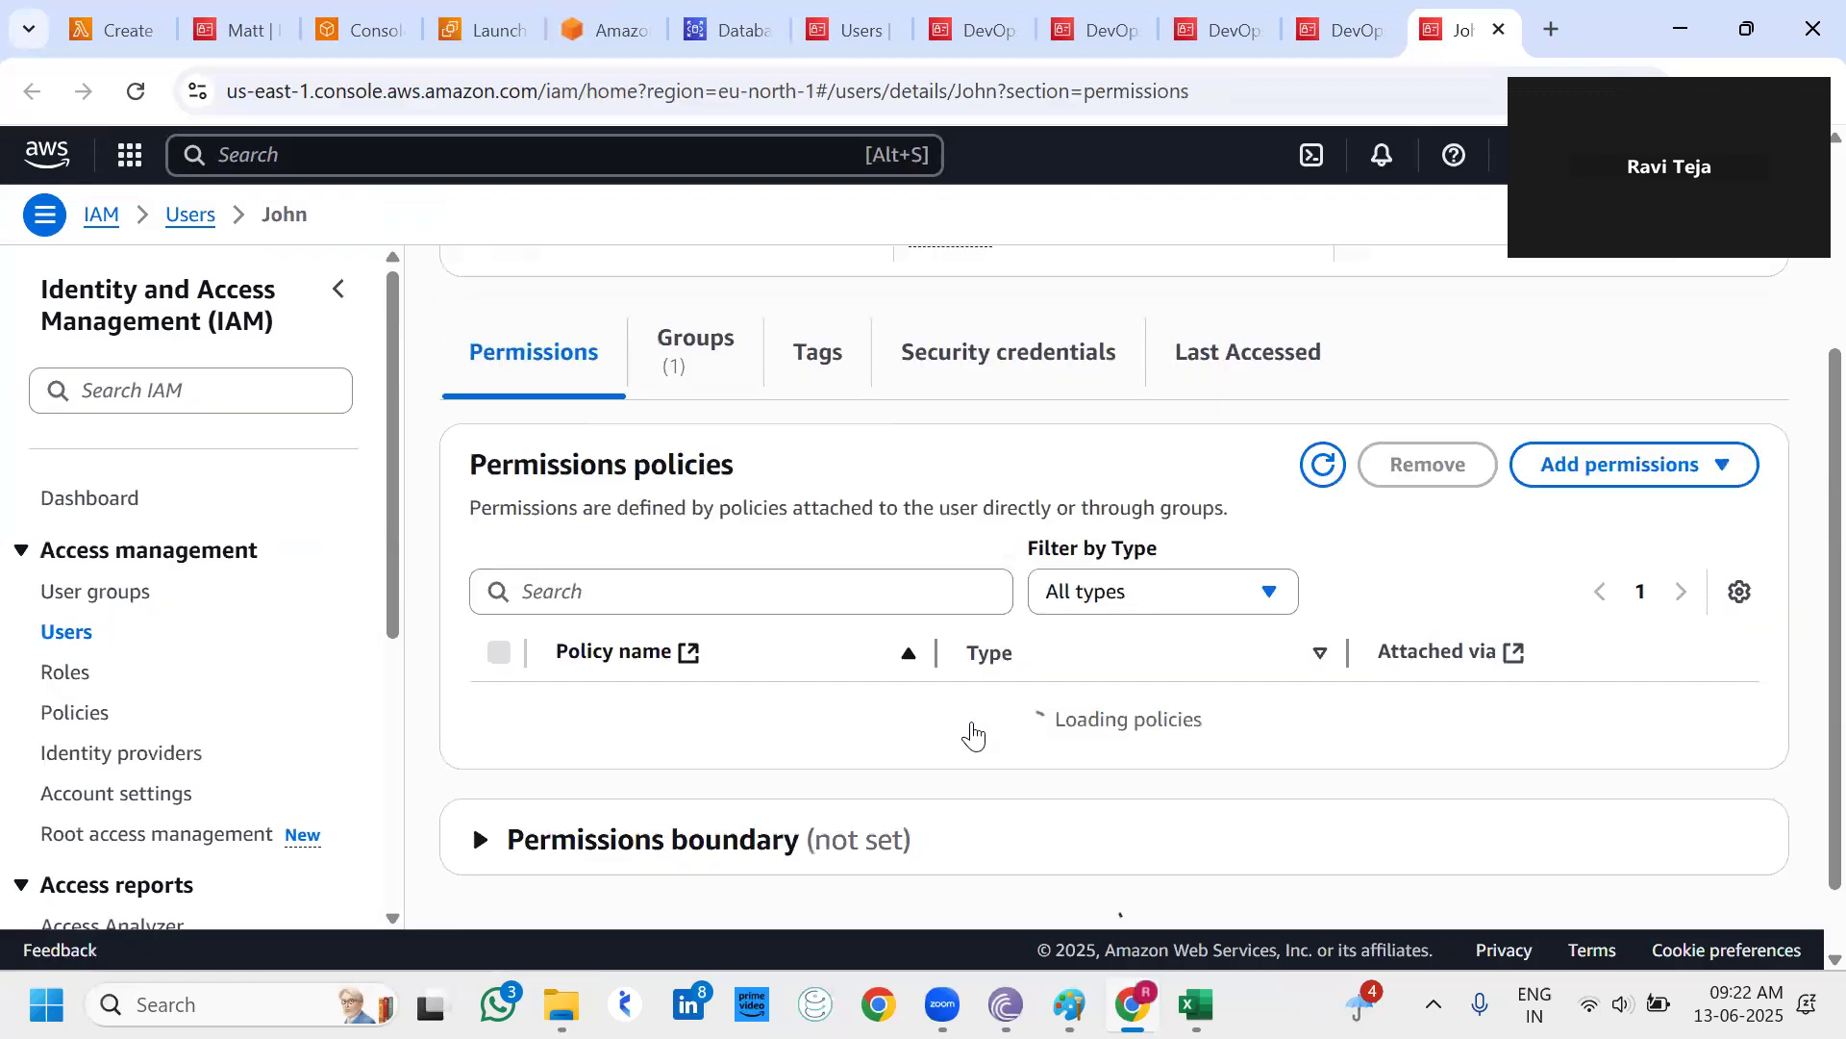
scroll(976, 734, "down", 1)
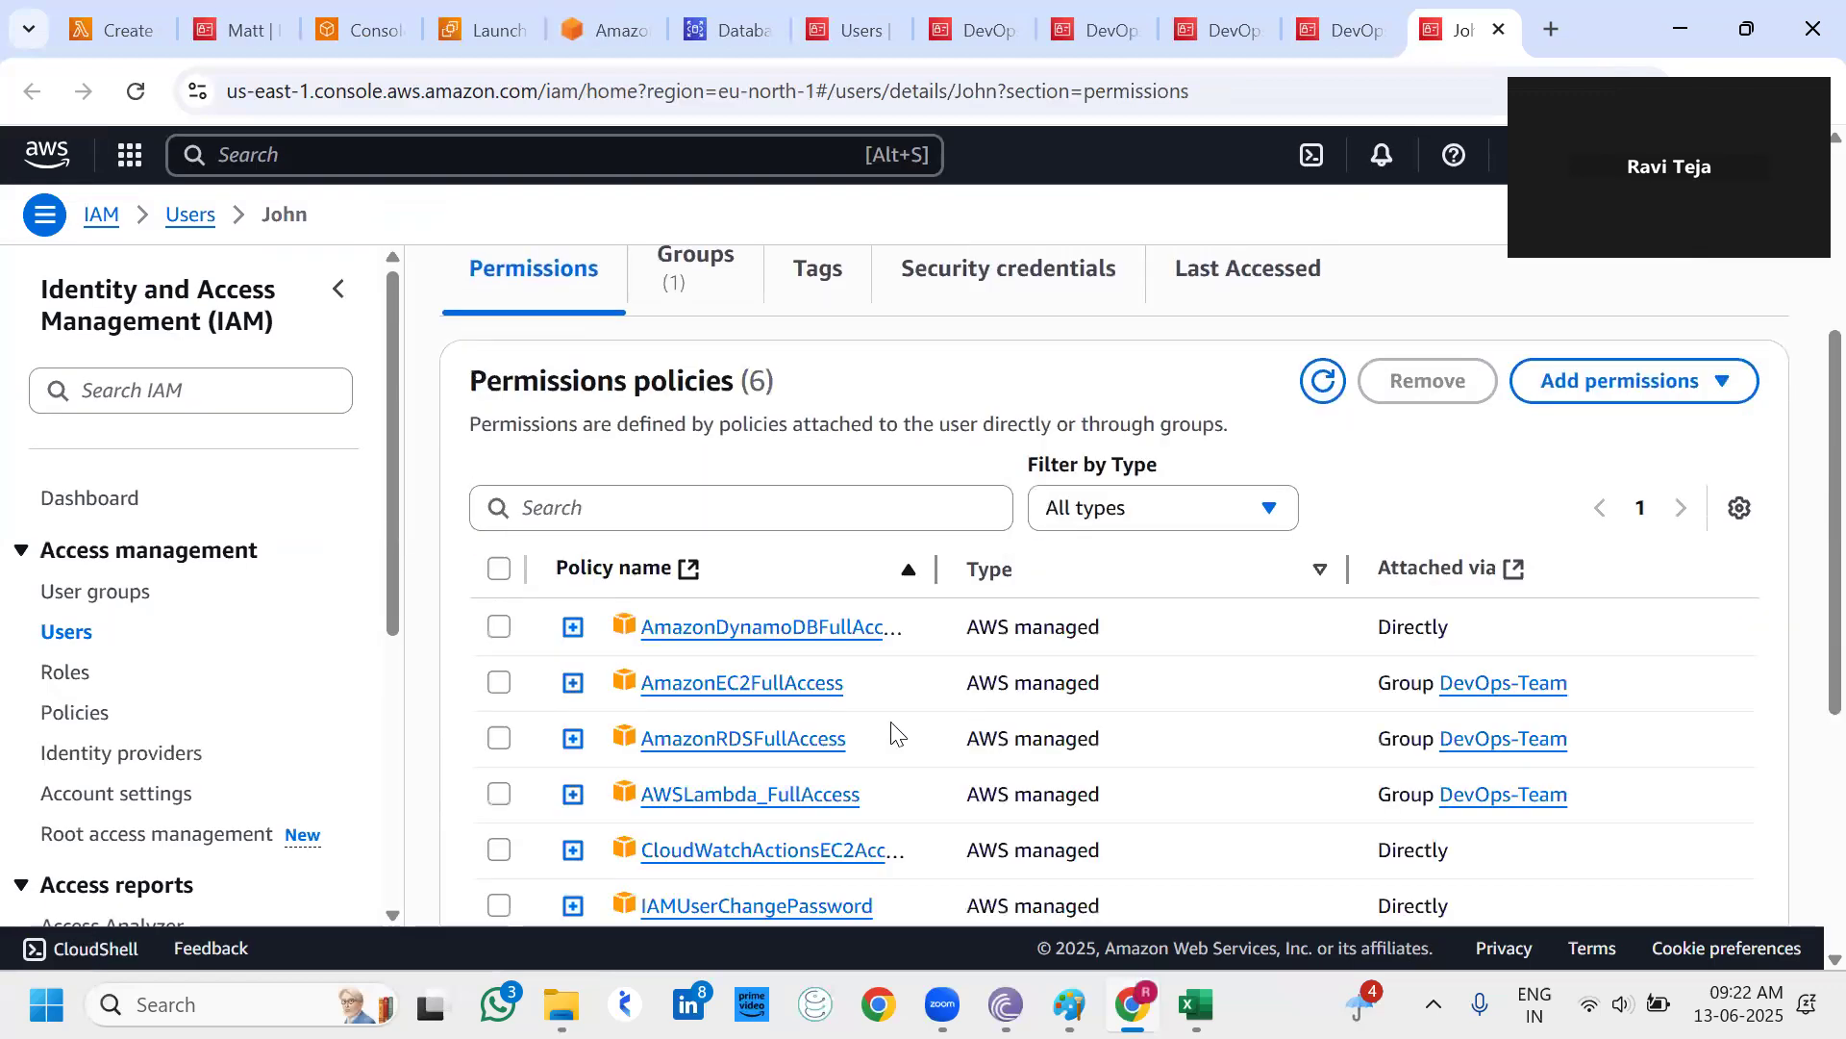
scroll(756, 535, "down", 2)
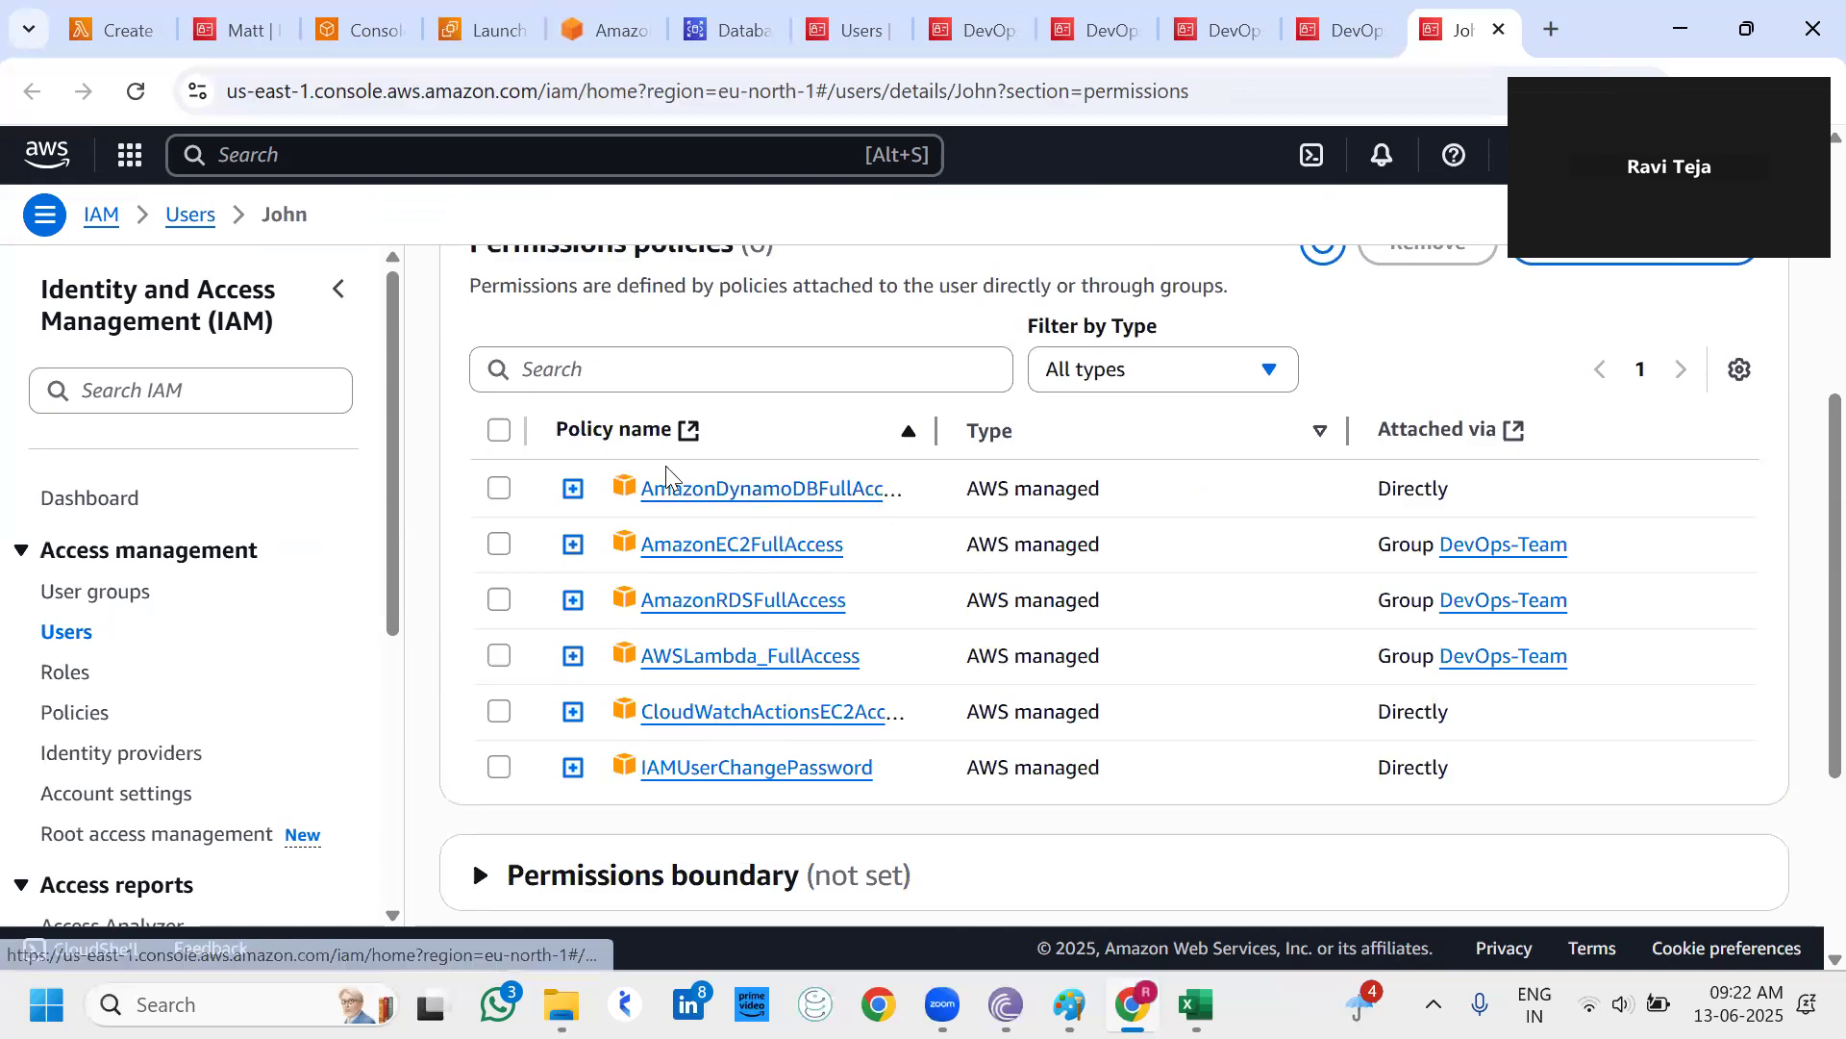
Reopen DevOps-Team, open its third listed member, and start creating an inline policy for that user.
scroll(671, 464, "up", 5)
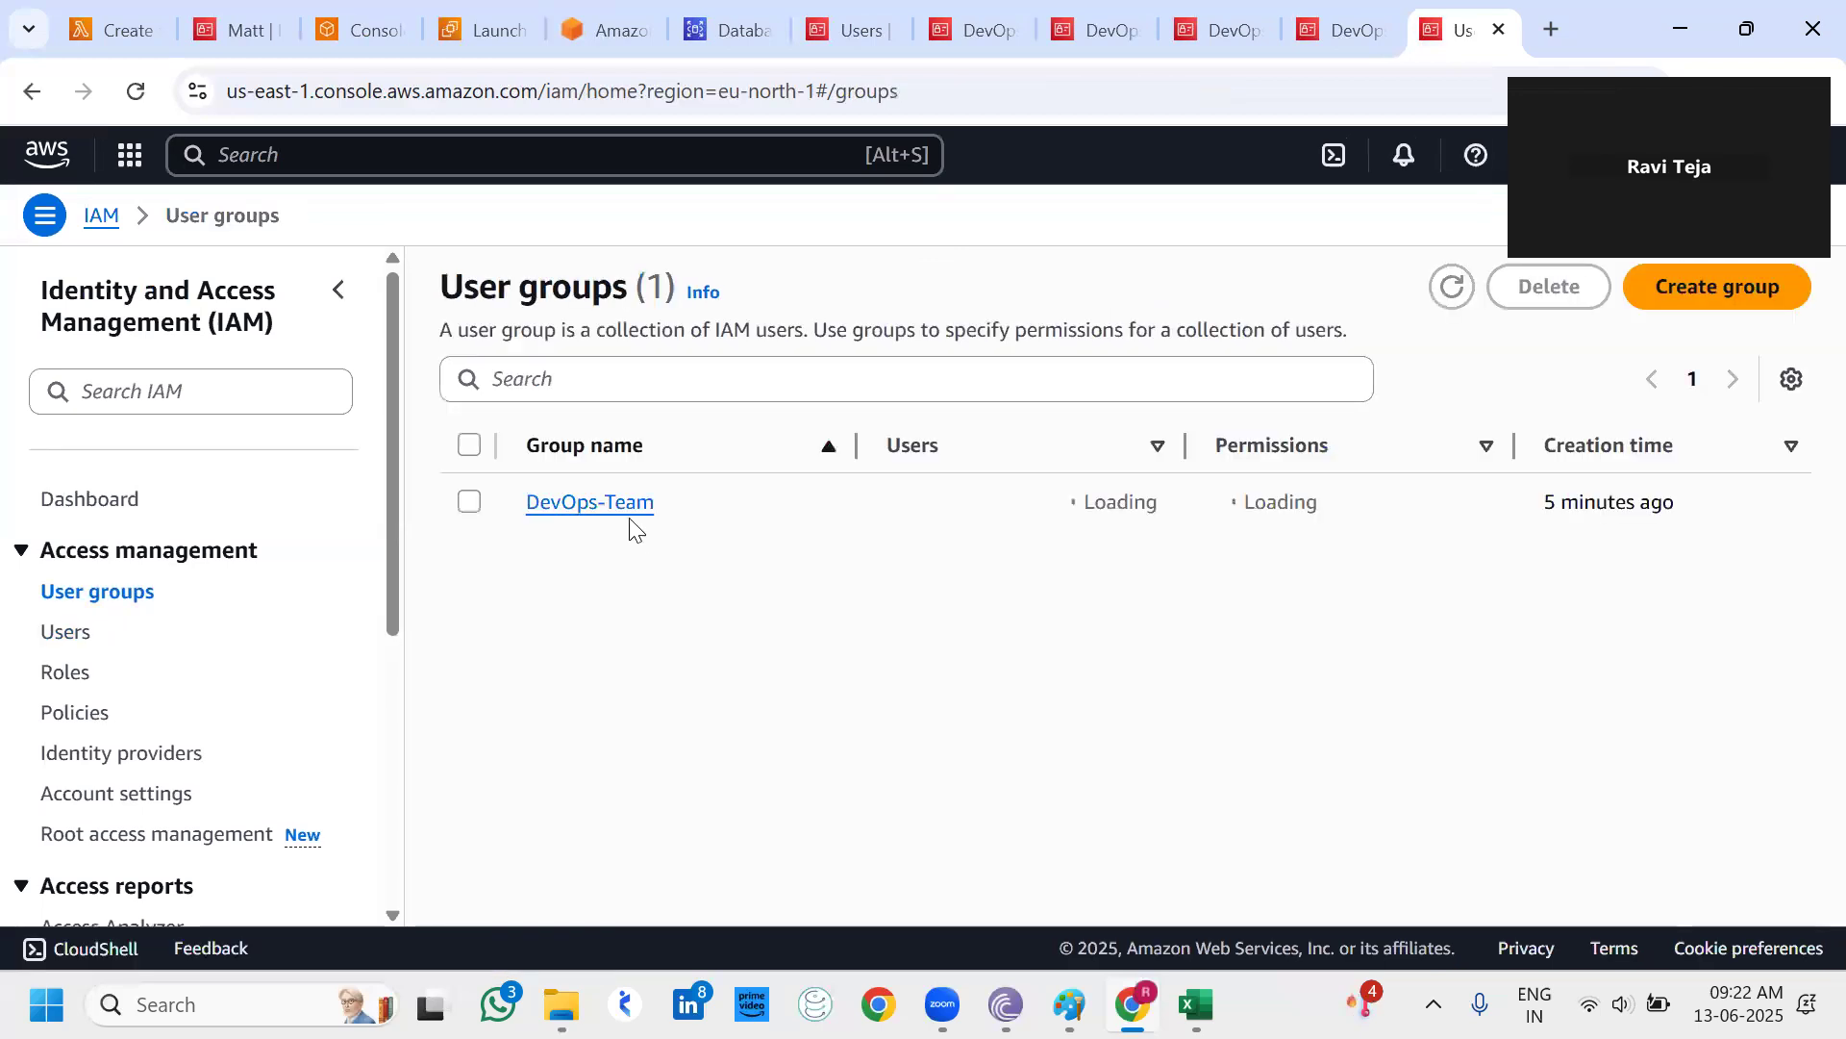
left_click(628, 524)
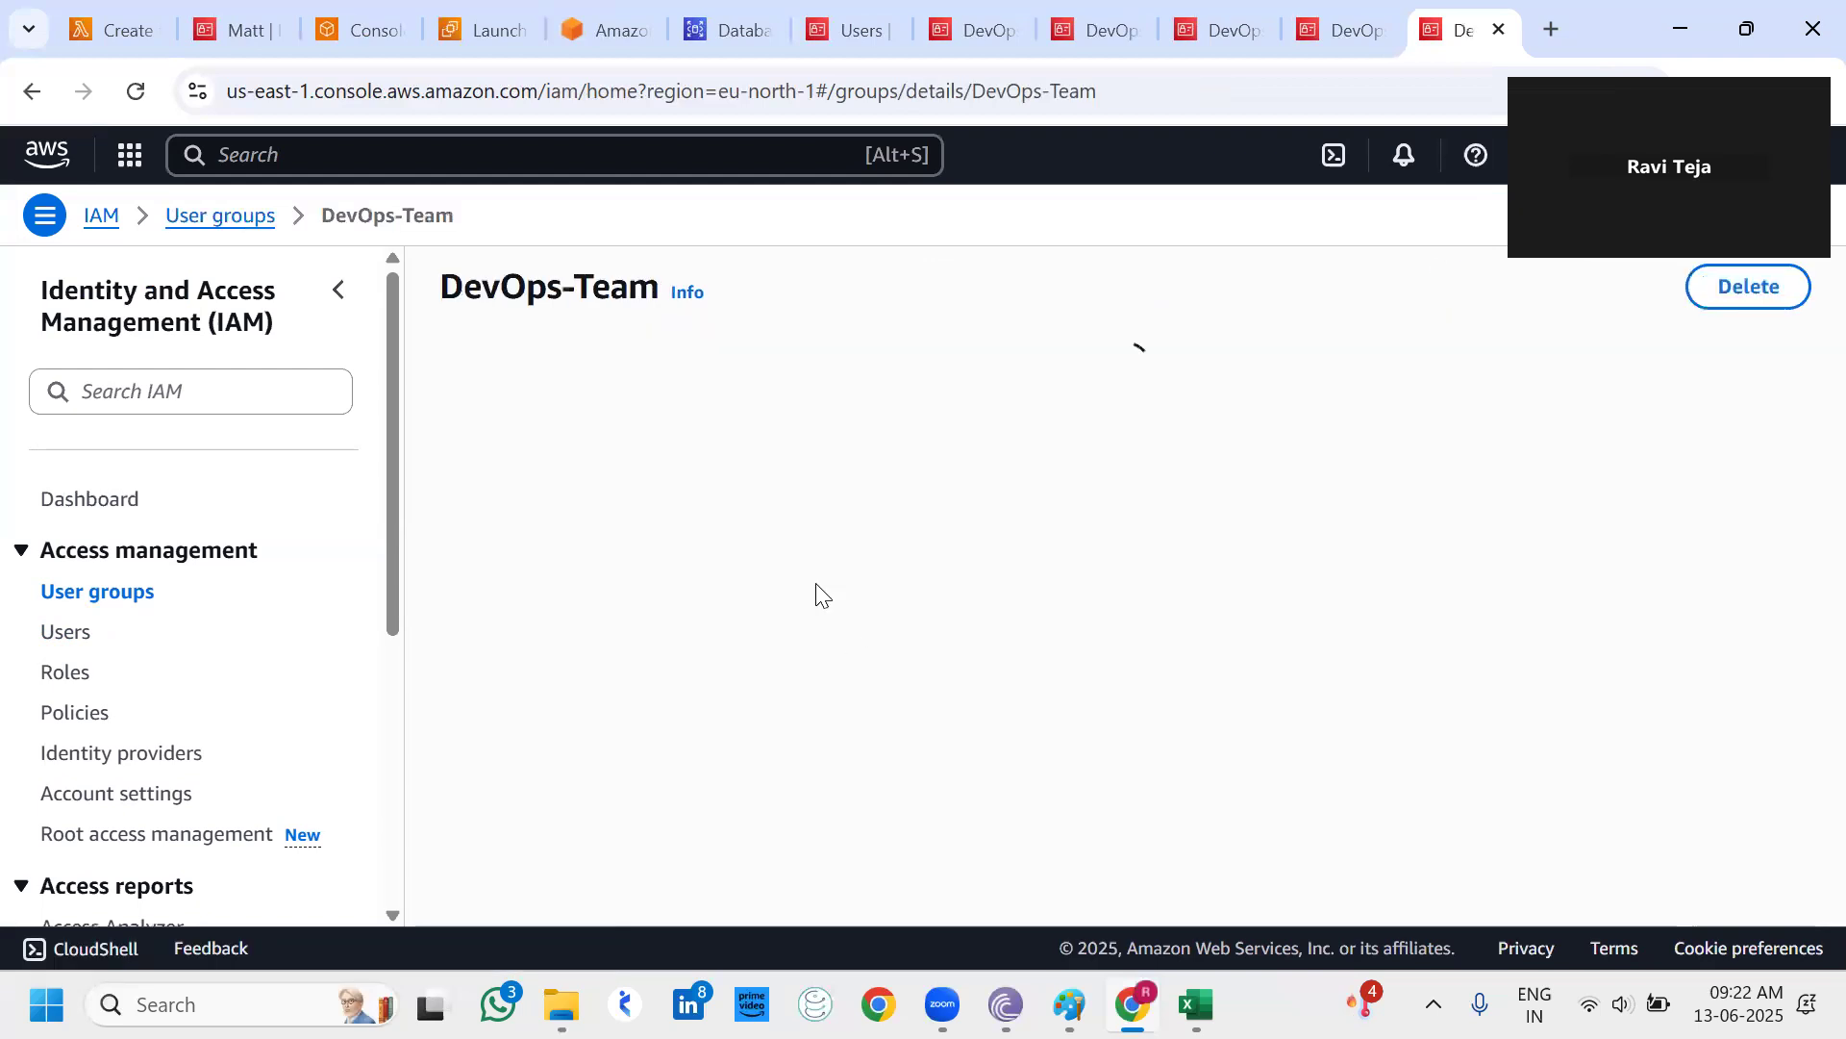
scroll(673, 750, "down", 1)
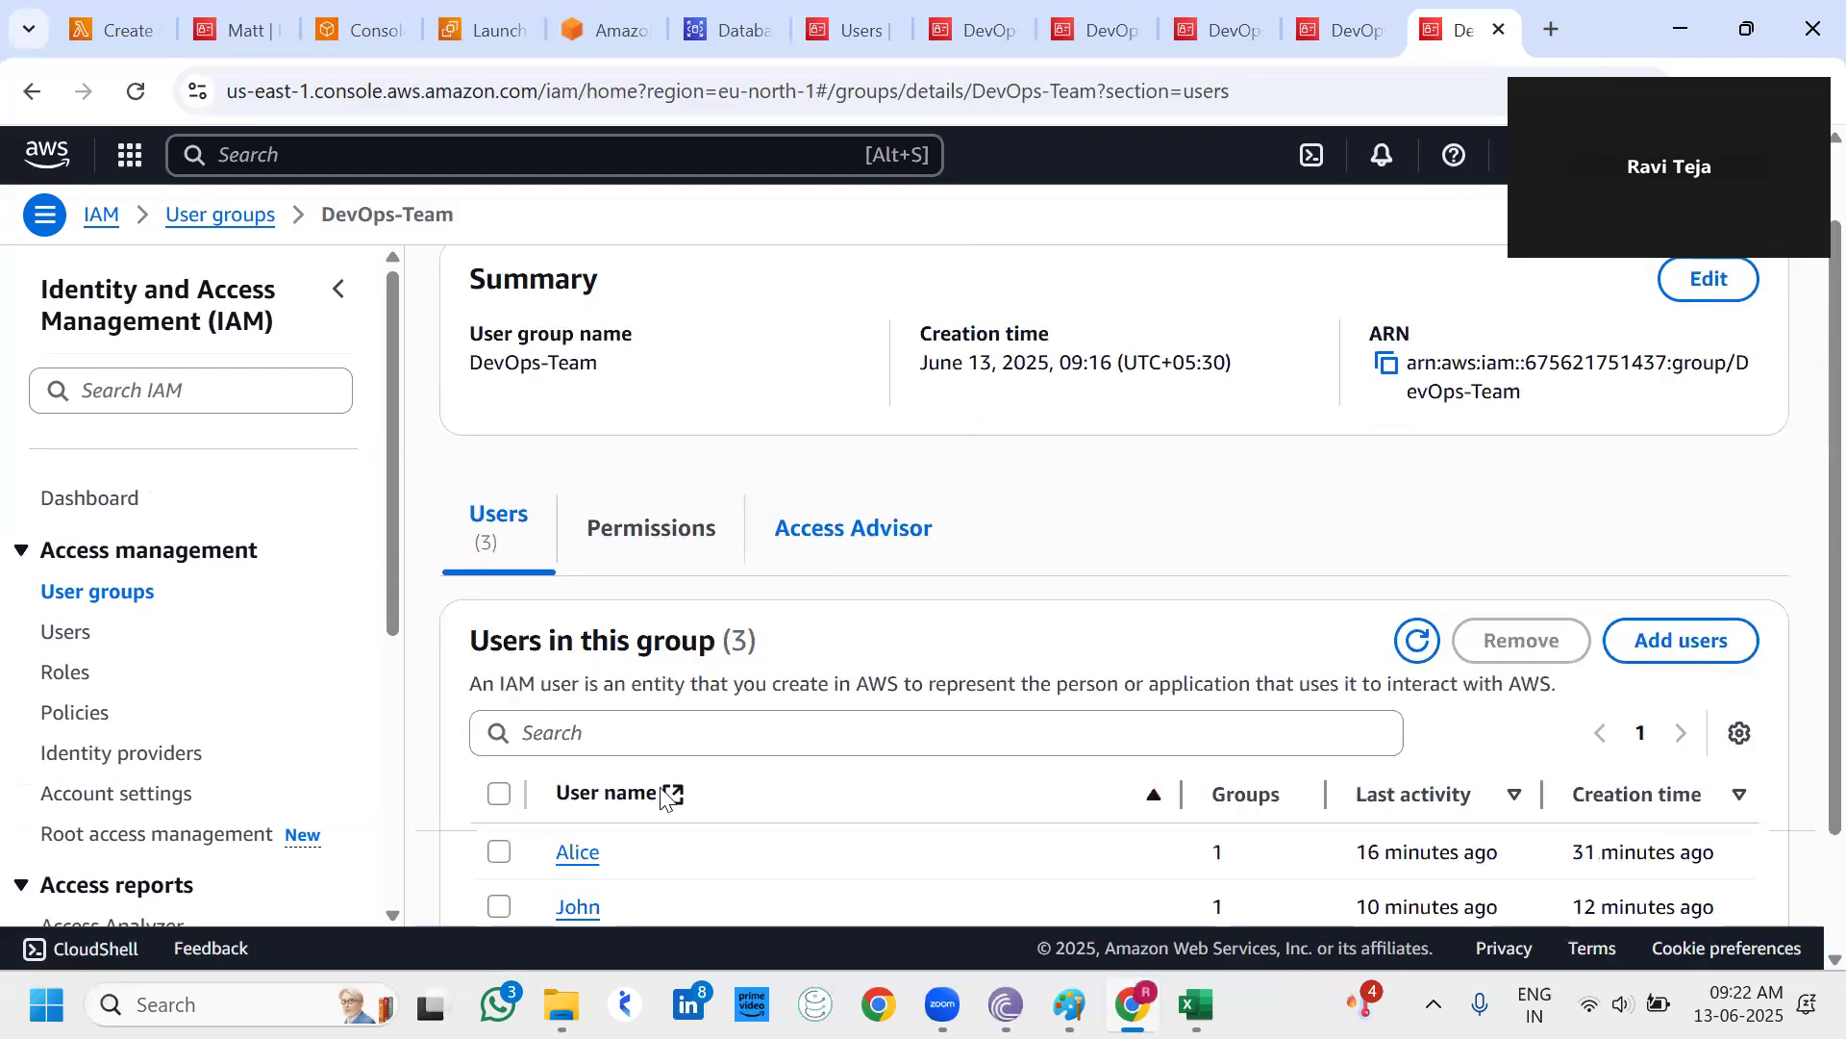
scroll(565, 824, "down", 2)
left_click(575, 814)
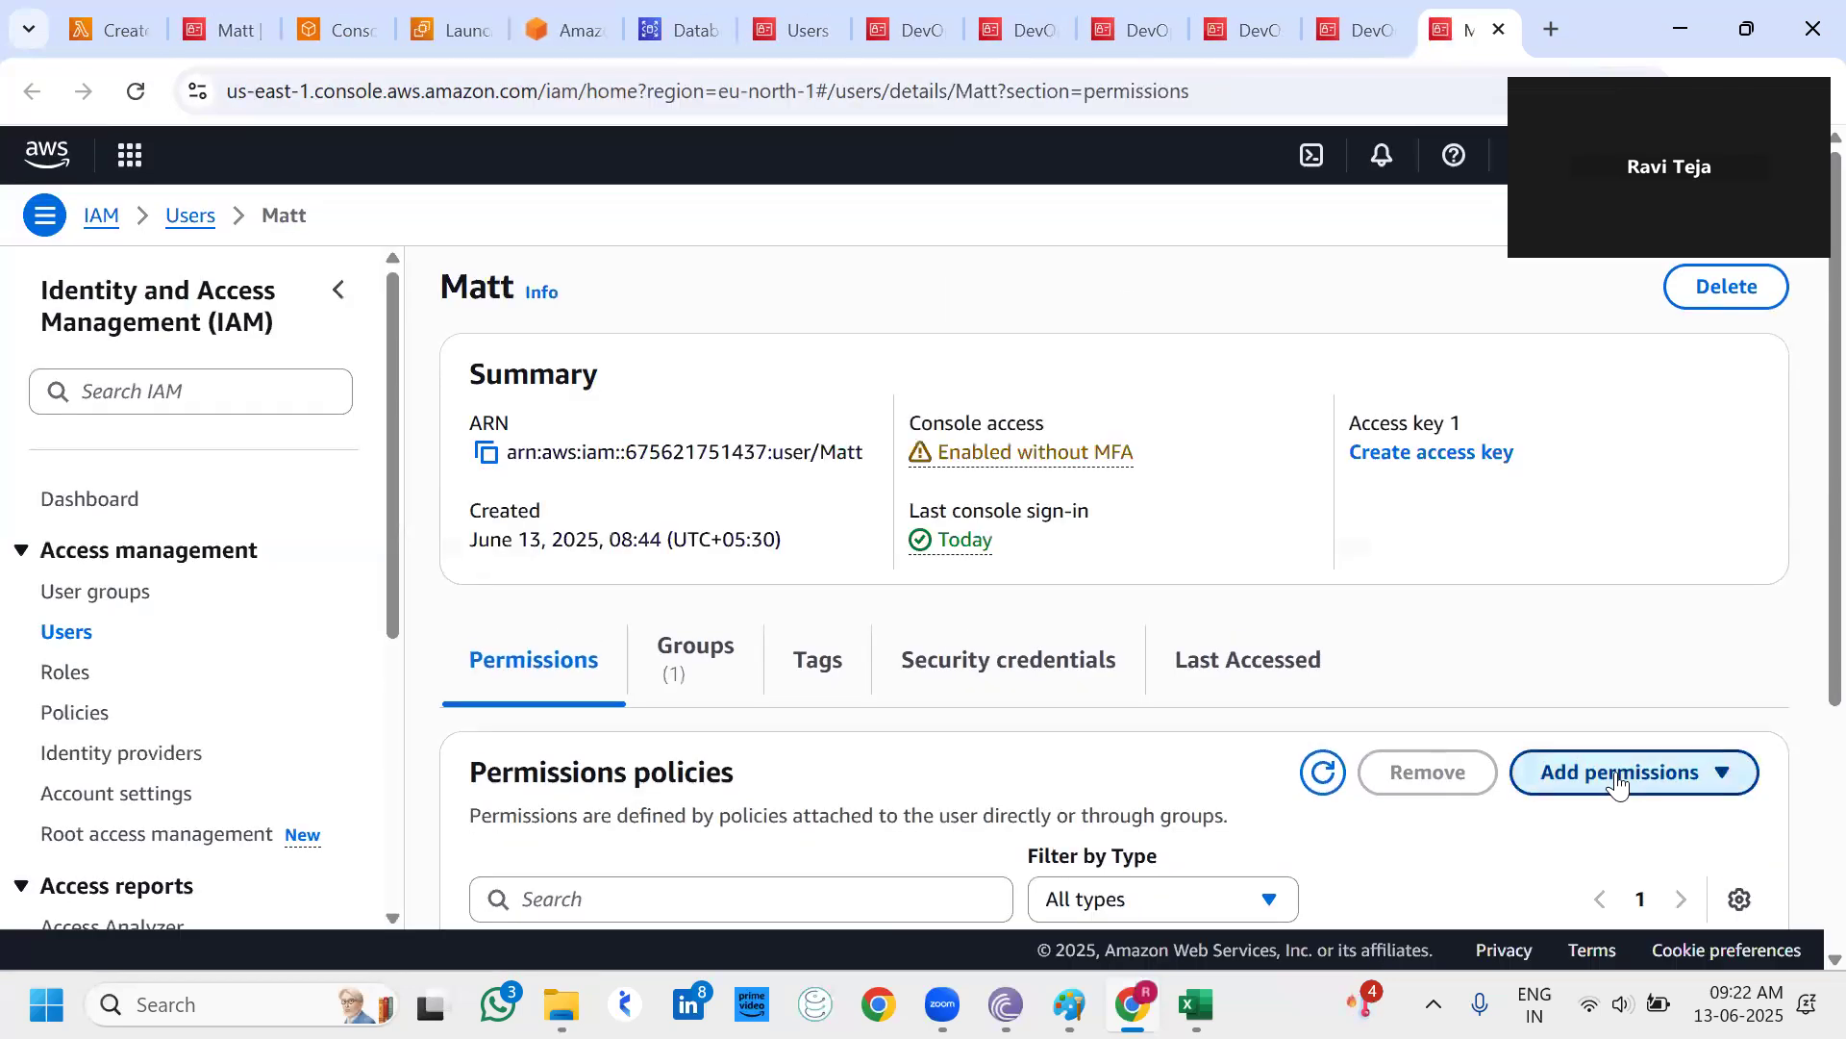
left_click(1617, 769)
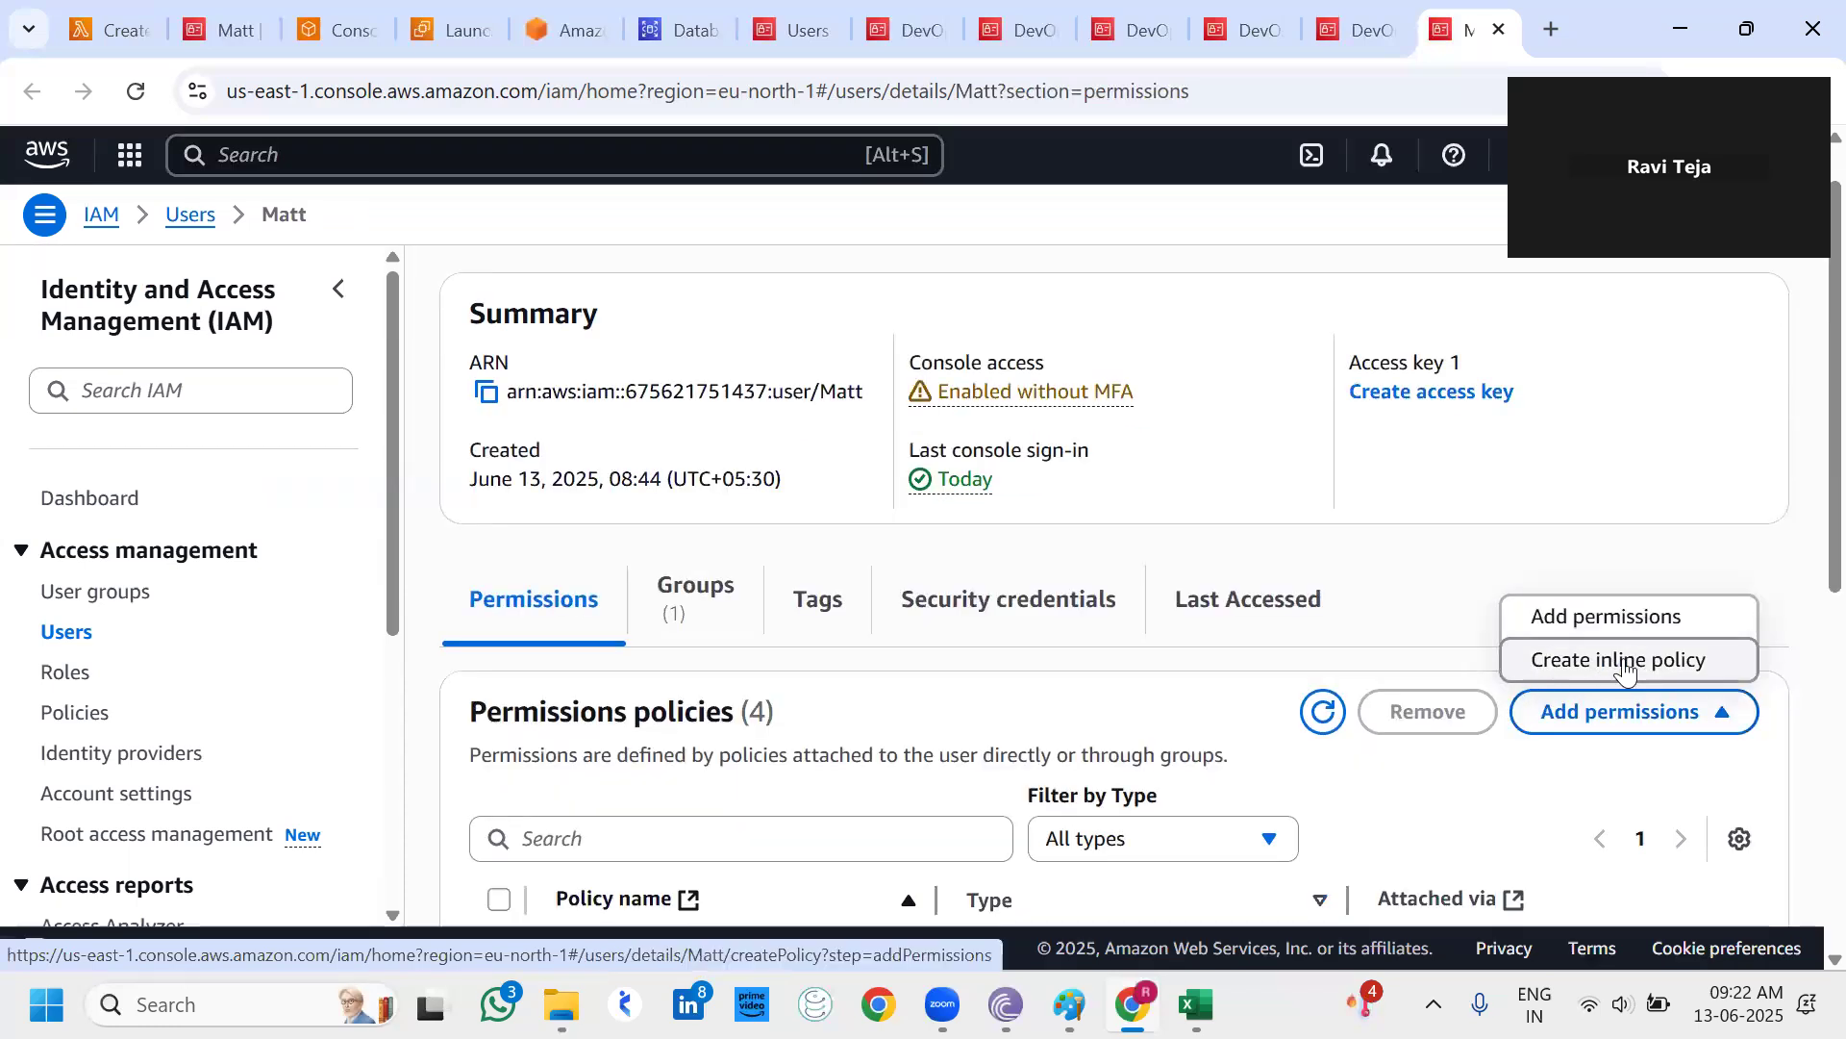
left_click(1626, 661)
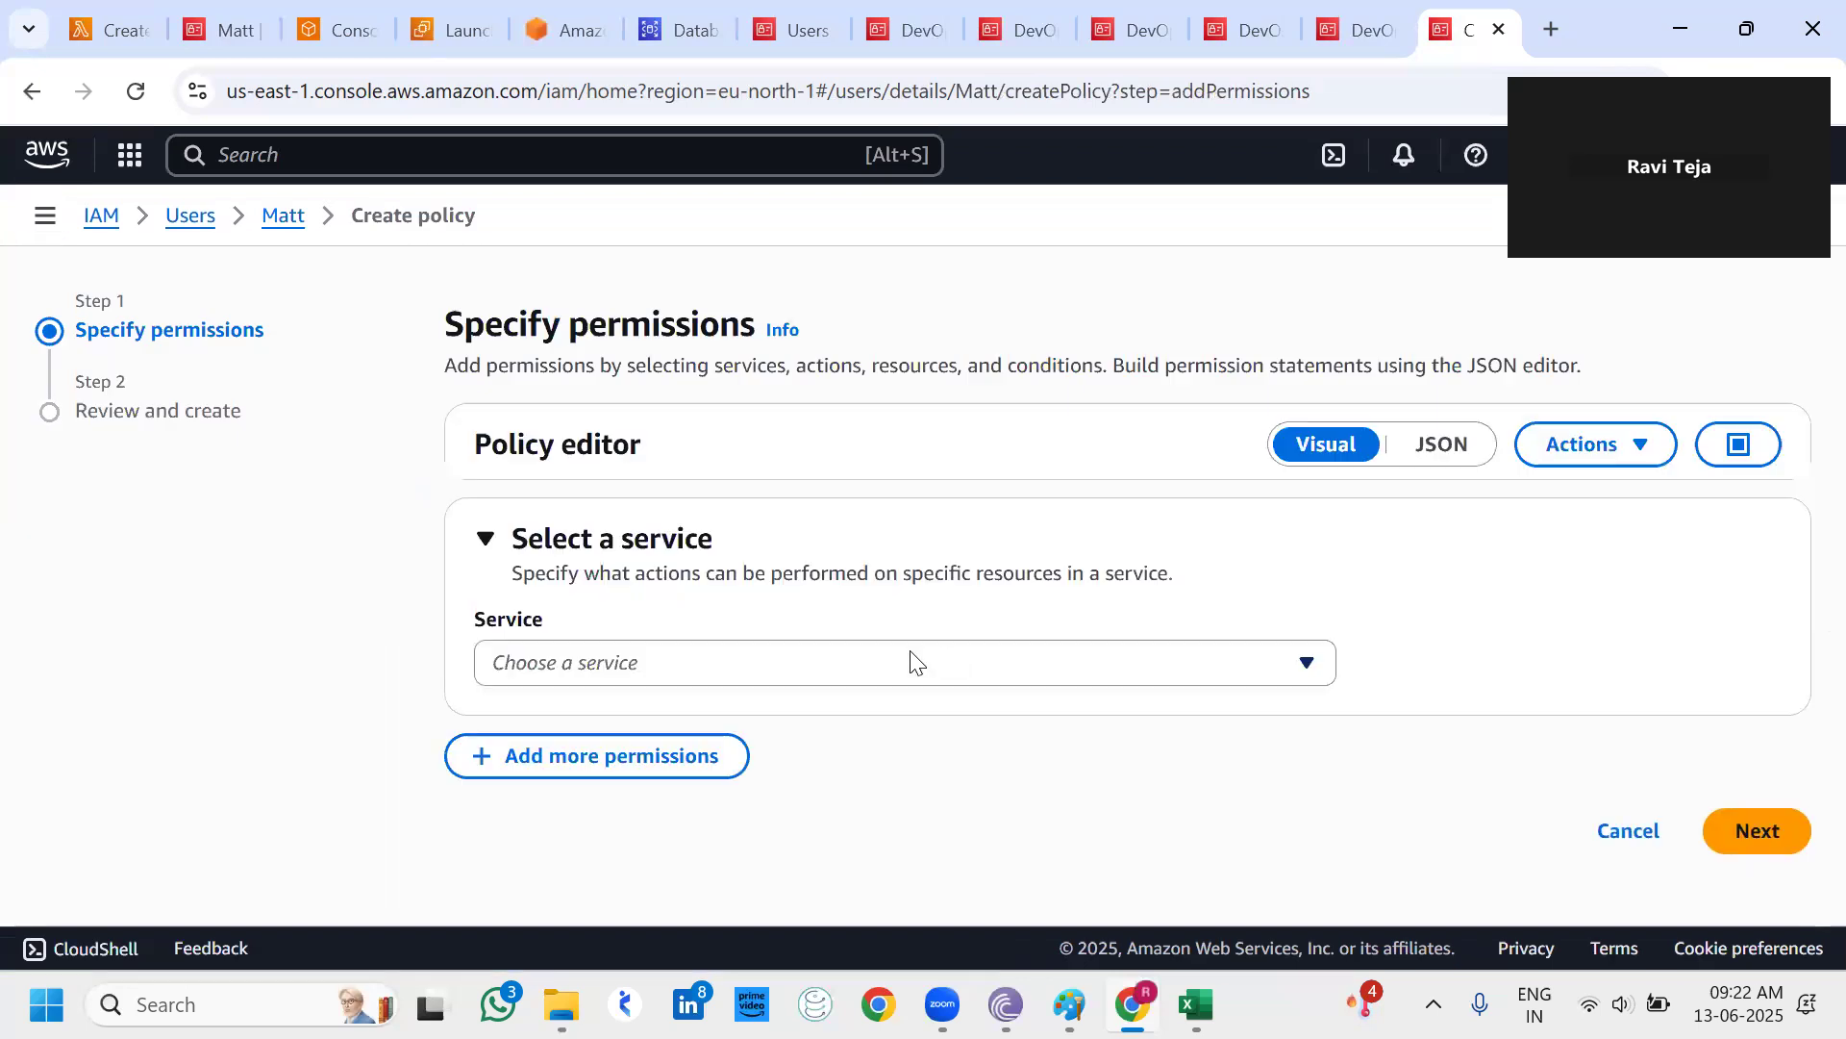
View the visual editor's service choices, and switch the policy editor to JSON.
left_click(910, 662)
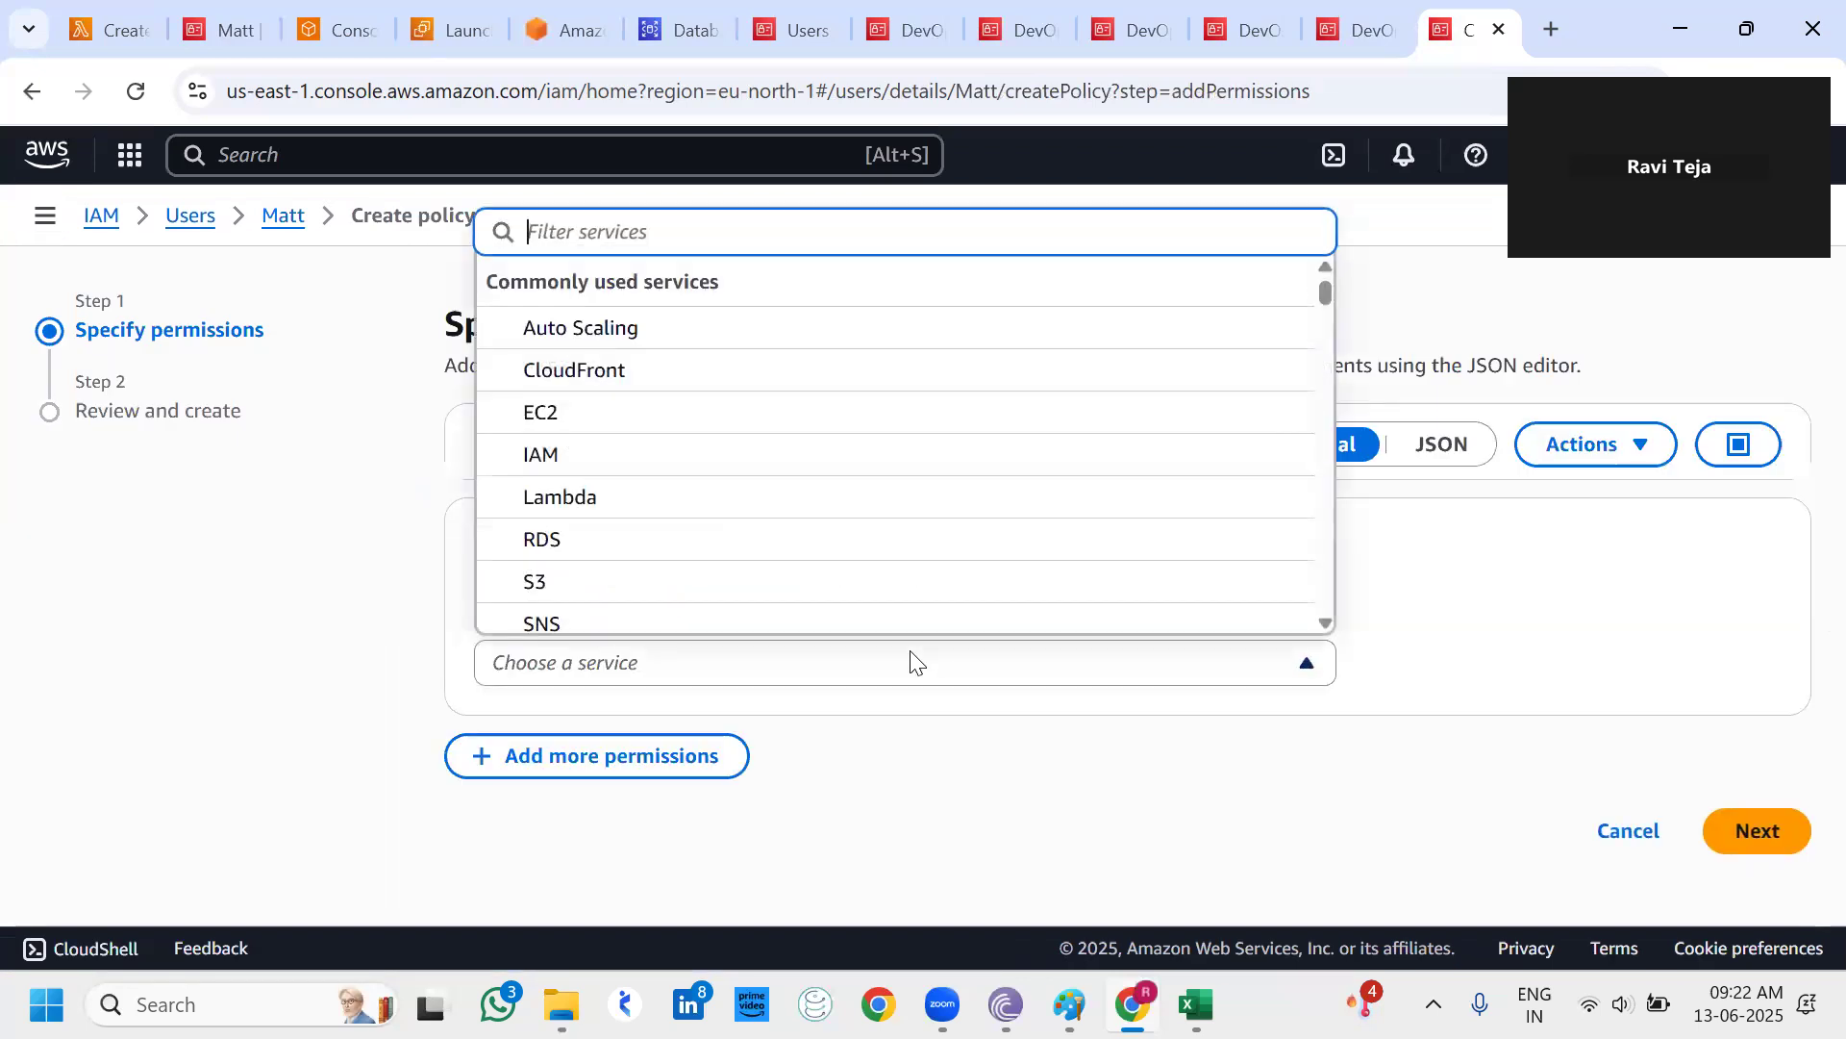
left_click(911, 662)
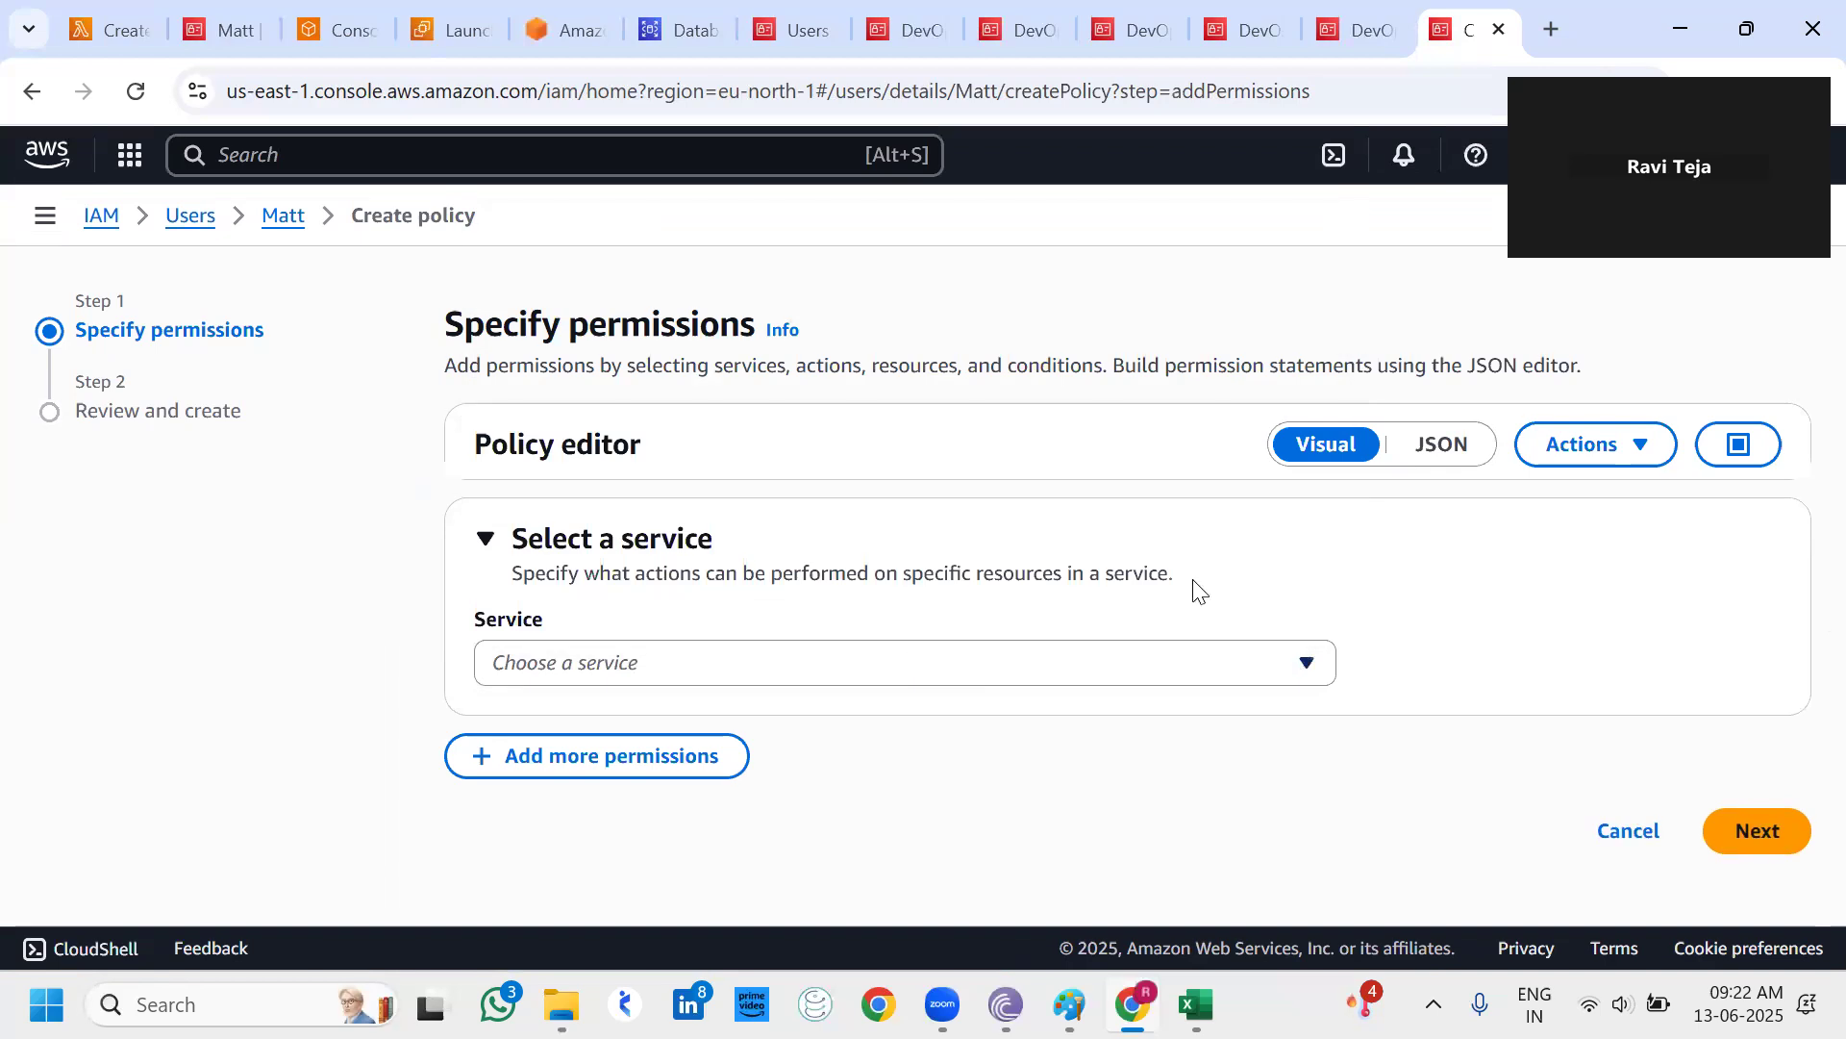
left_click(1447, 445)
scroll(1149, 652, "down", 2)
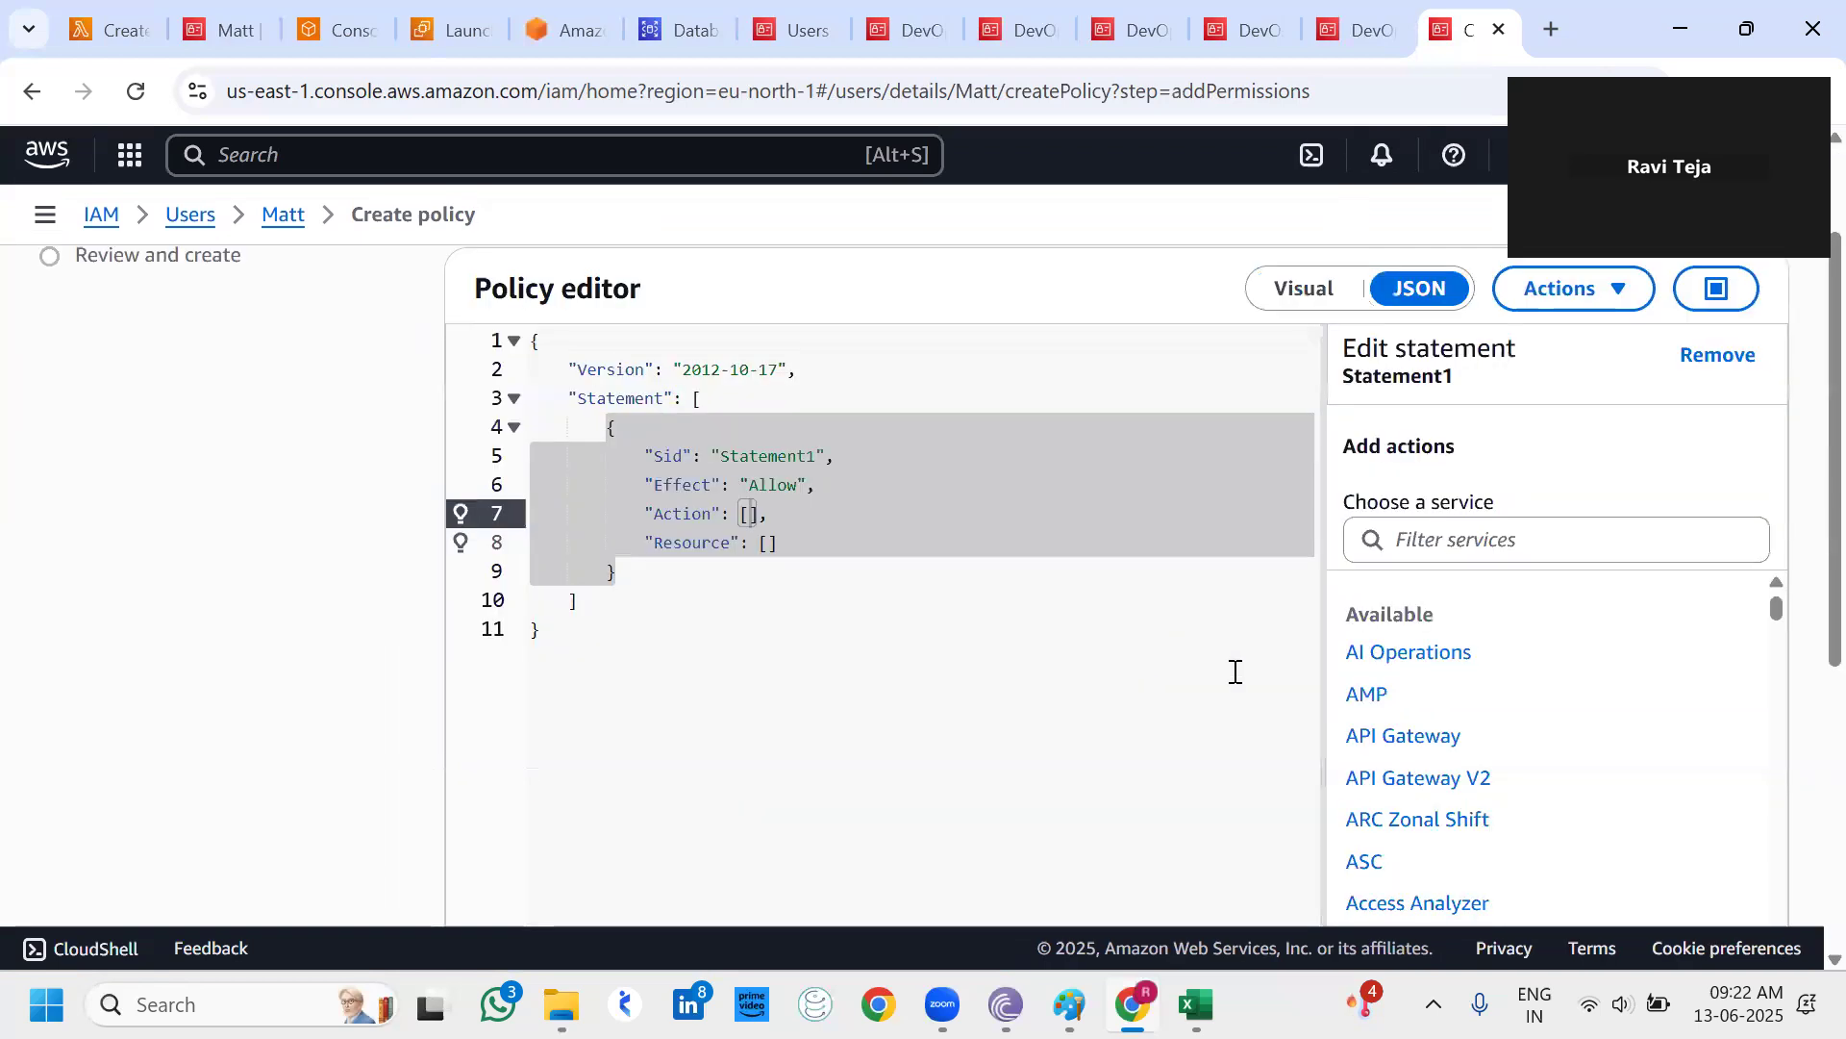
Add the EC2 actions DescribeAvailabilityZones, DescribeAddresses and DescribeAccountAttributes to Statement1 of the policy.
left_click(1419, 541)
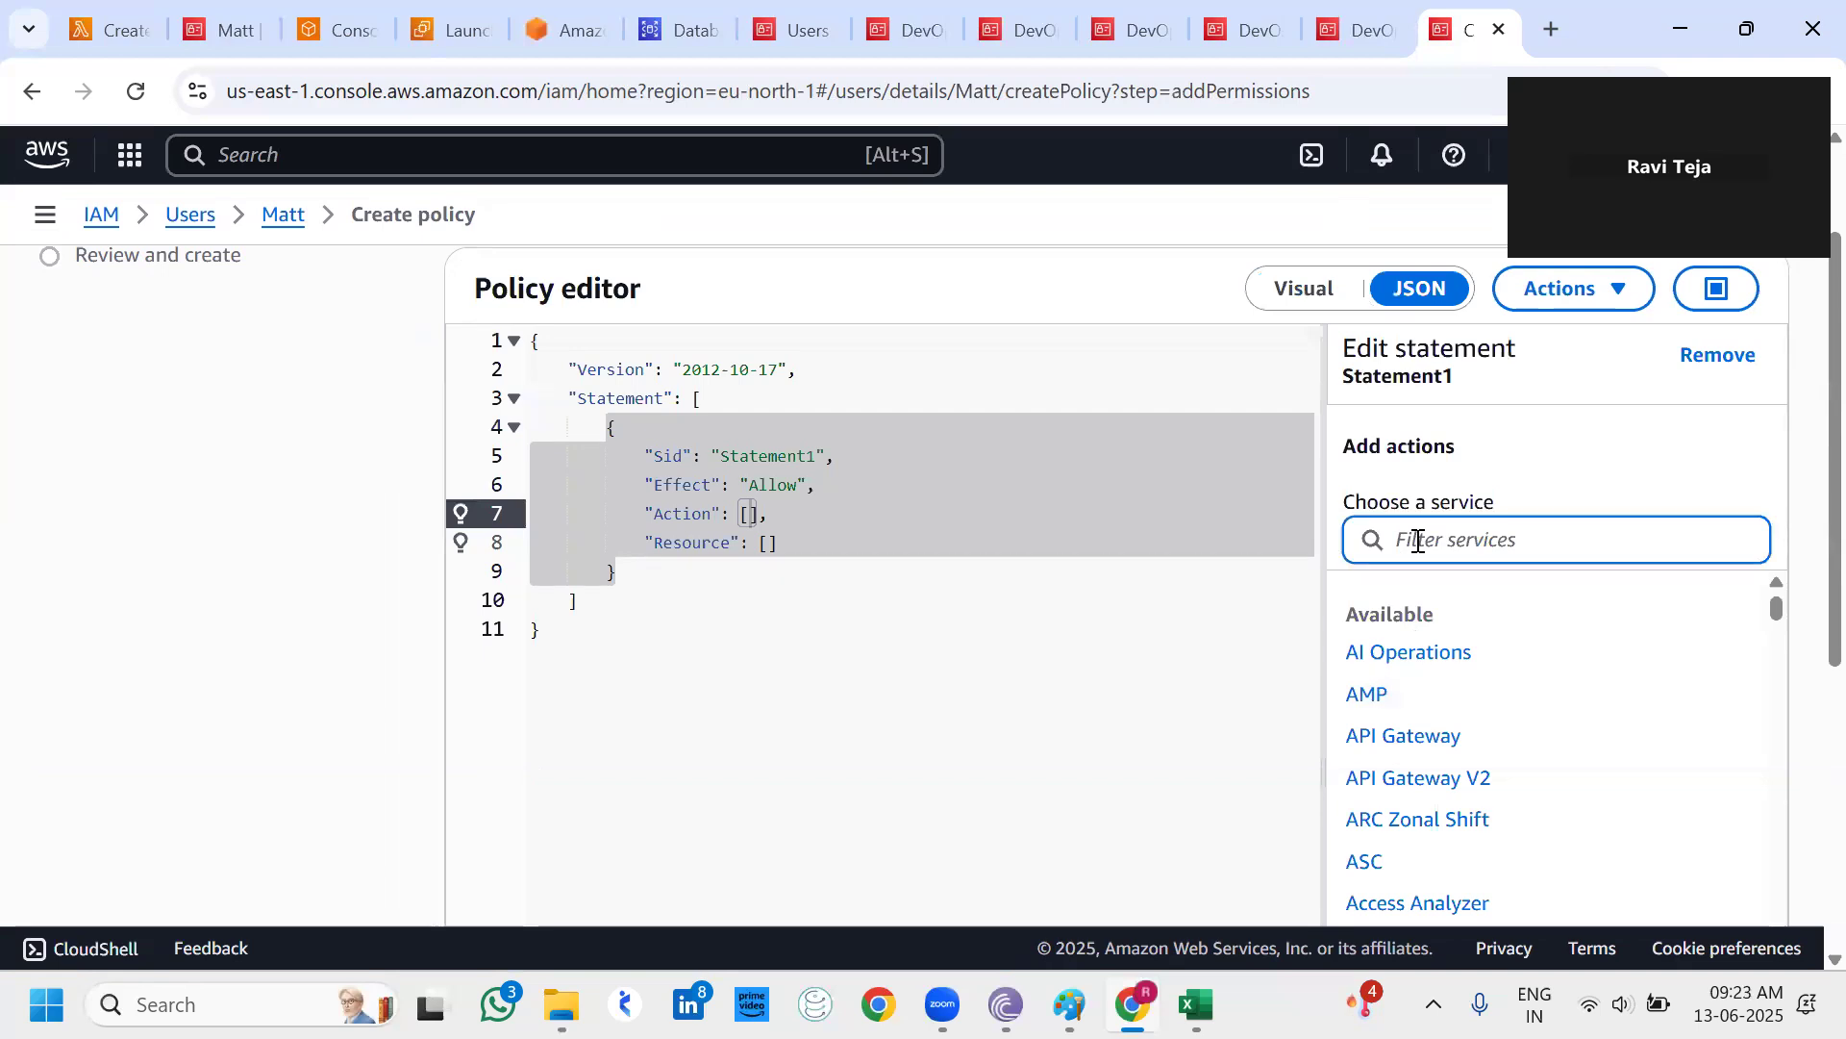
type("EC2")
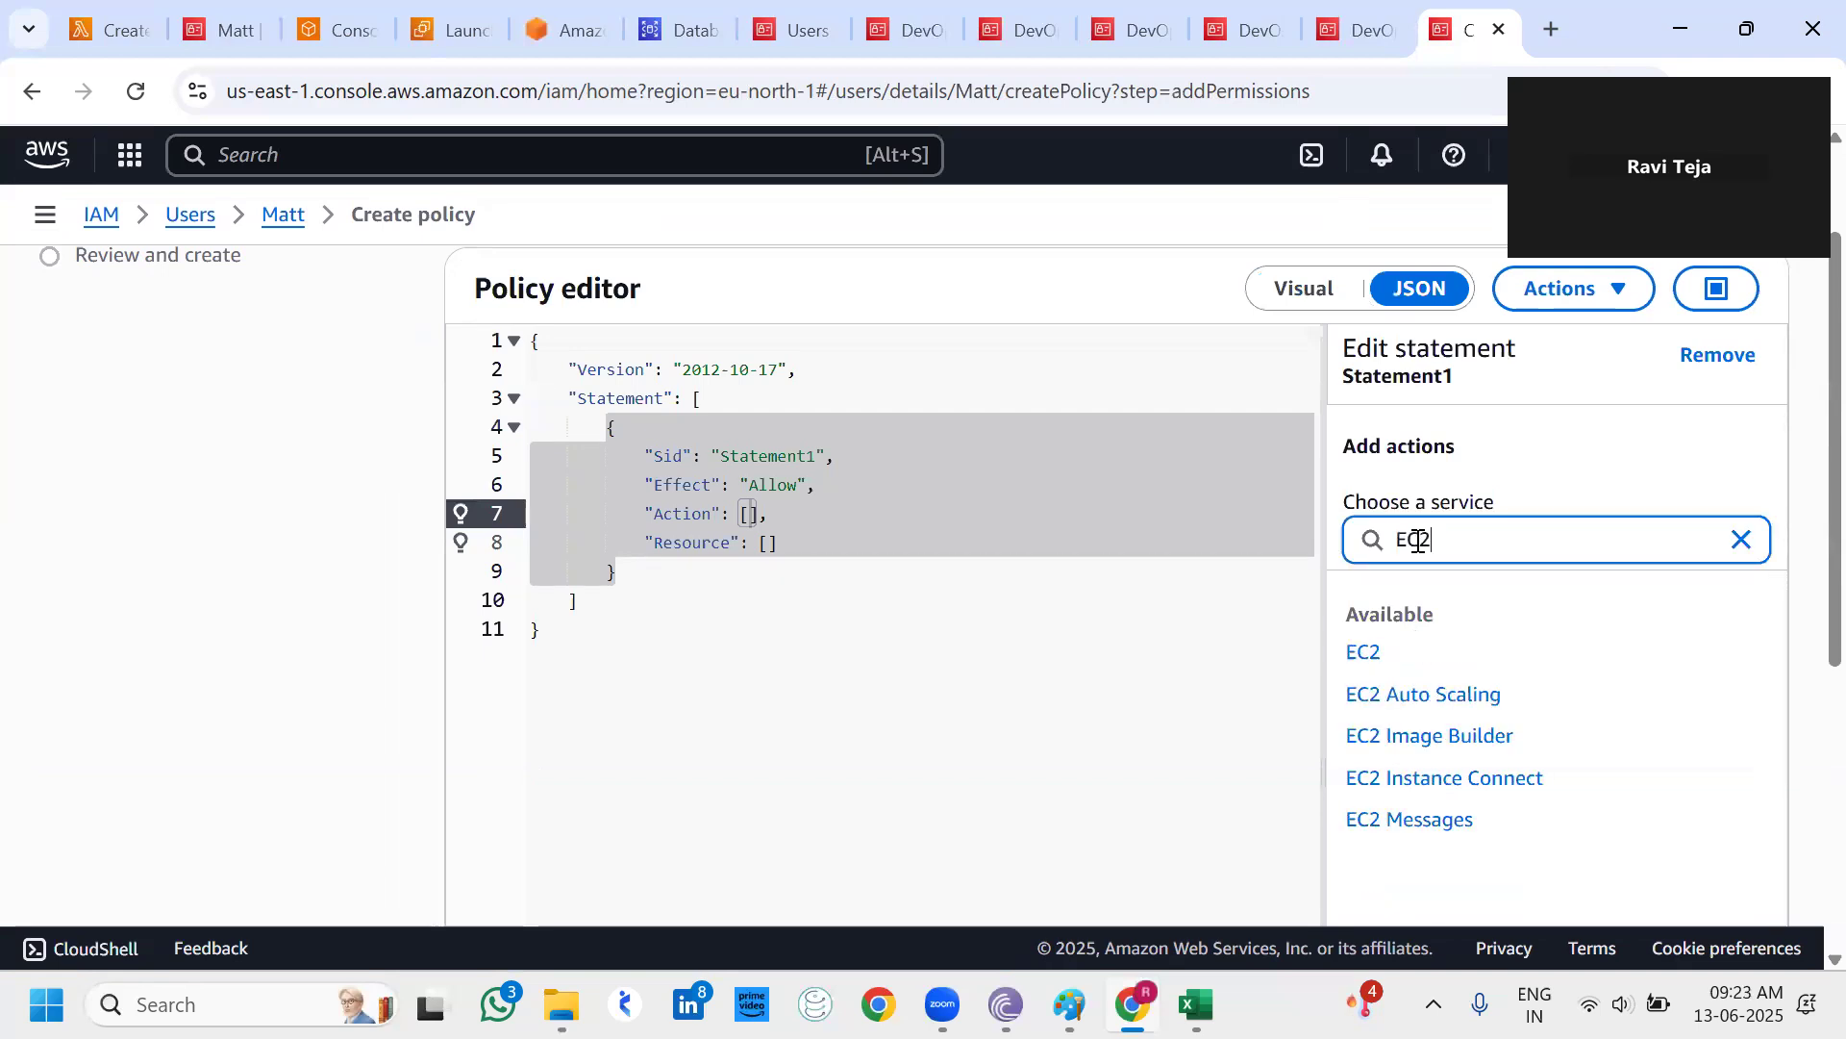
left_click(1373, 658)
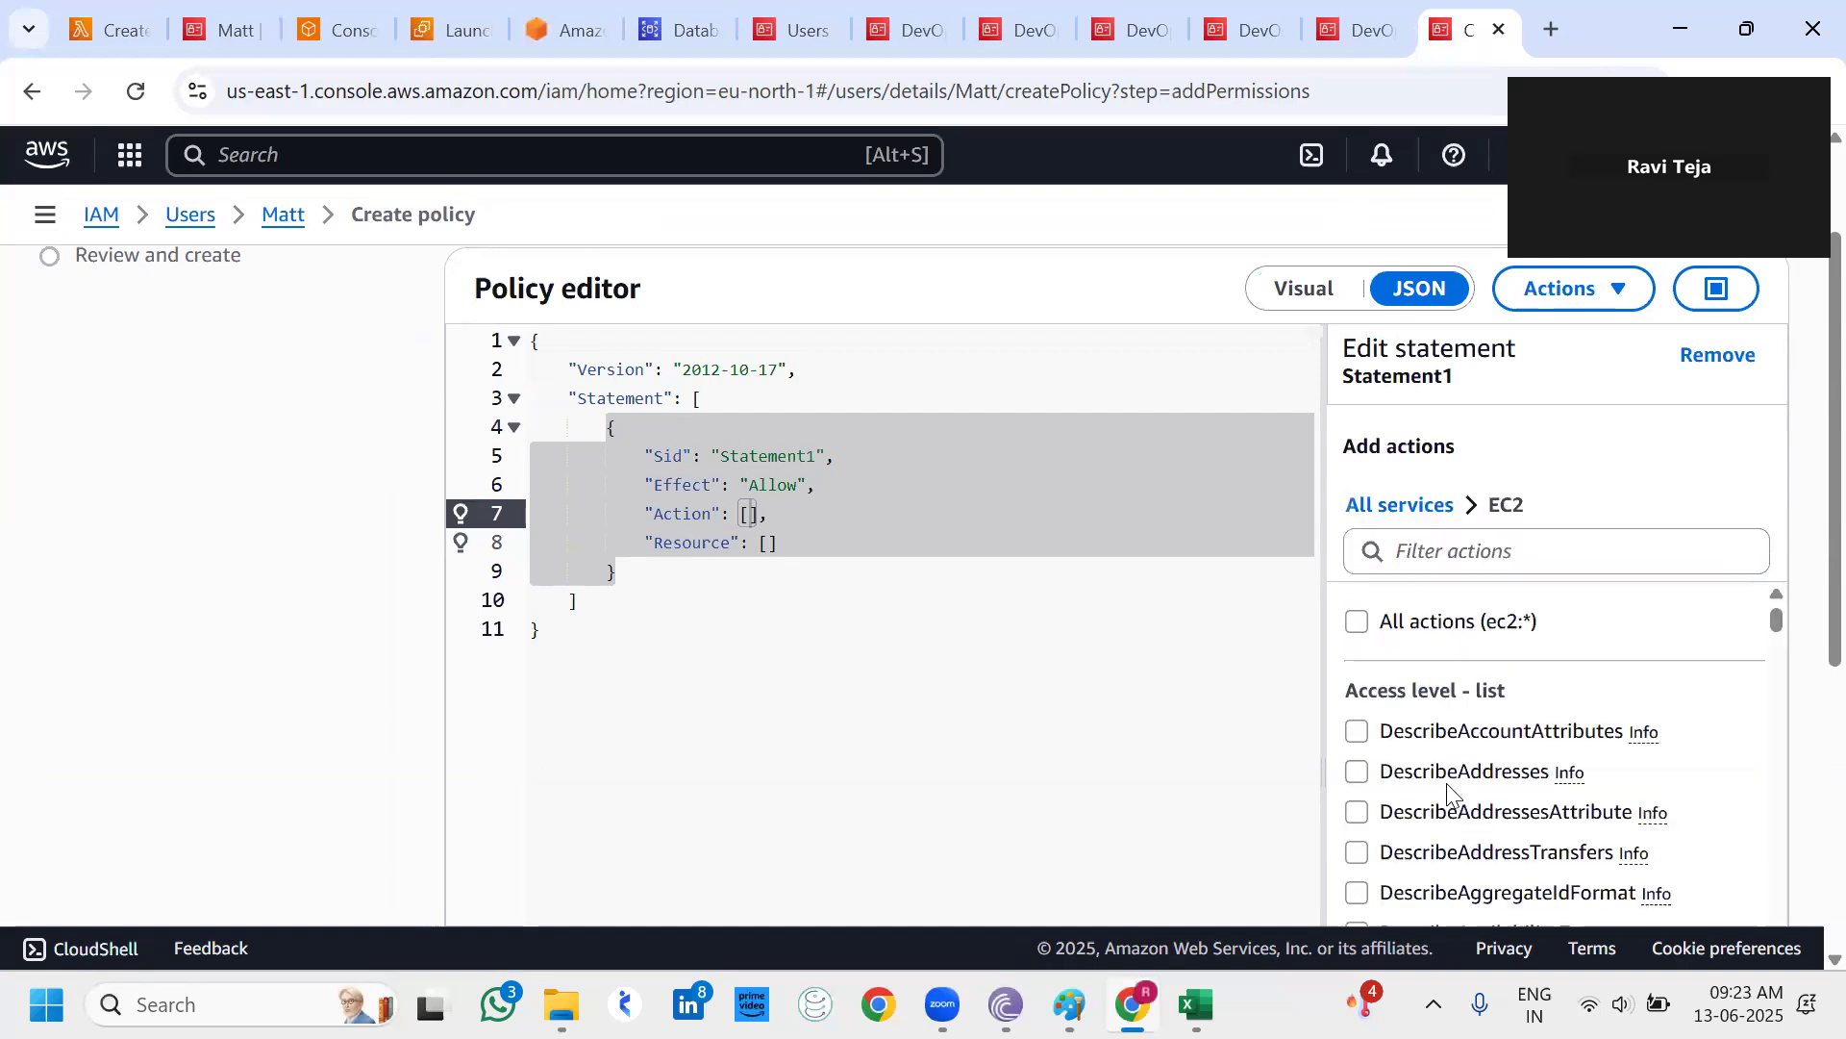
scroll(1447, 785, "down", 1)
scroll(1447, 794, "down", 1)
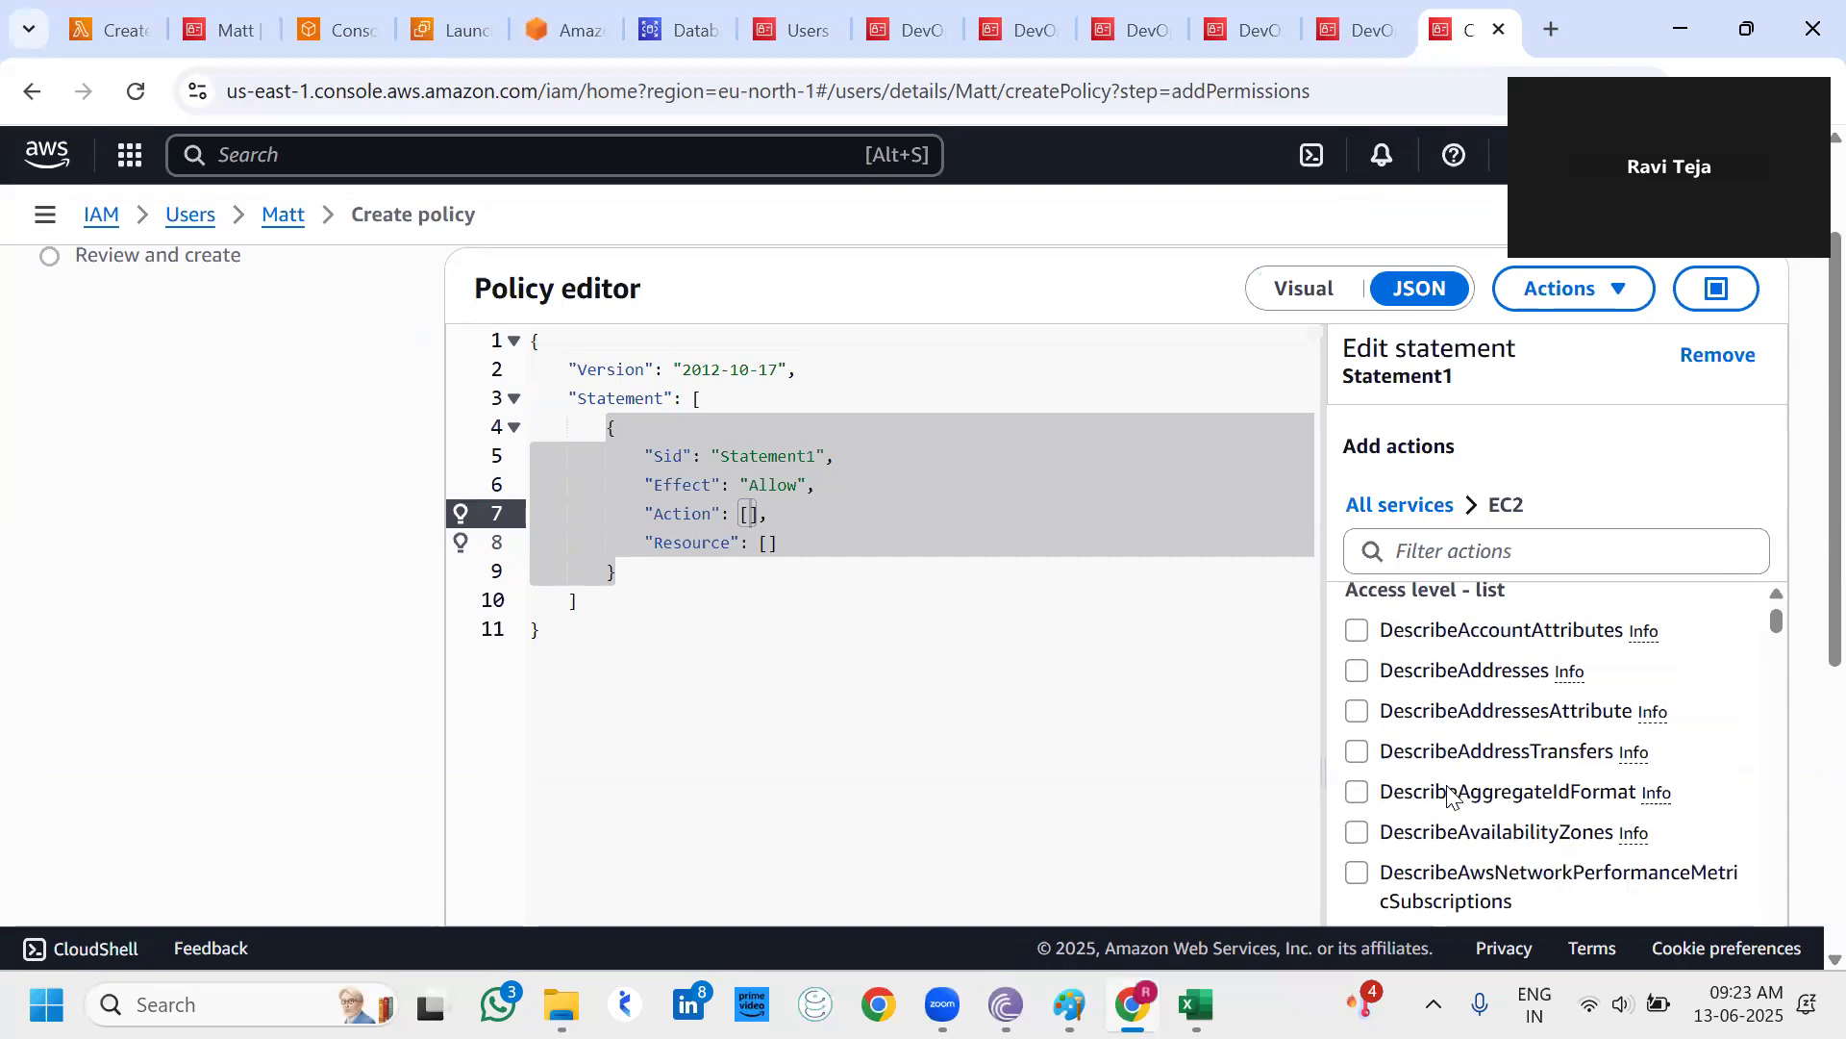
scroll(1371, 833, "down", 1)
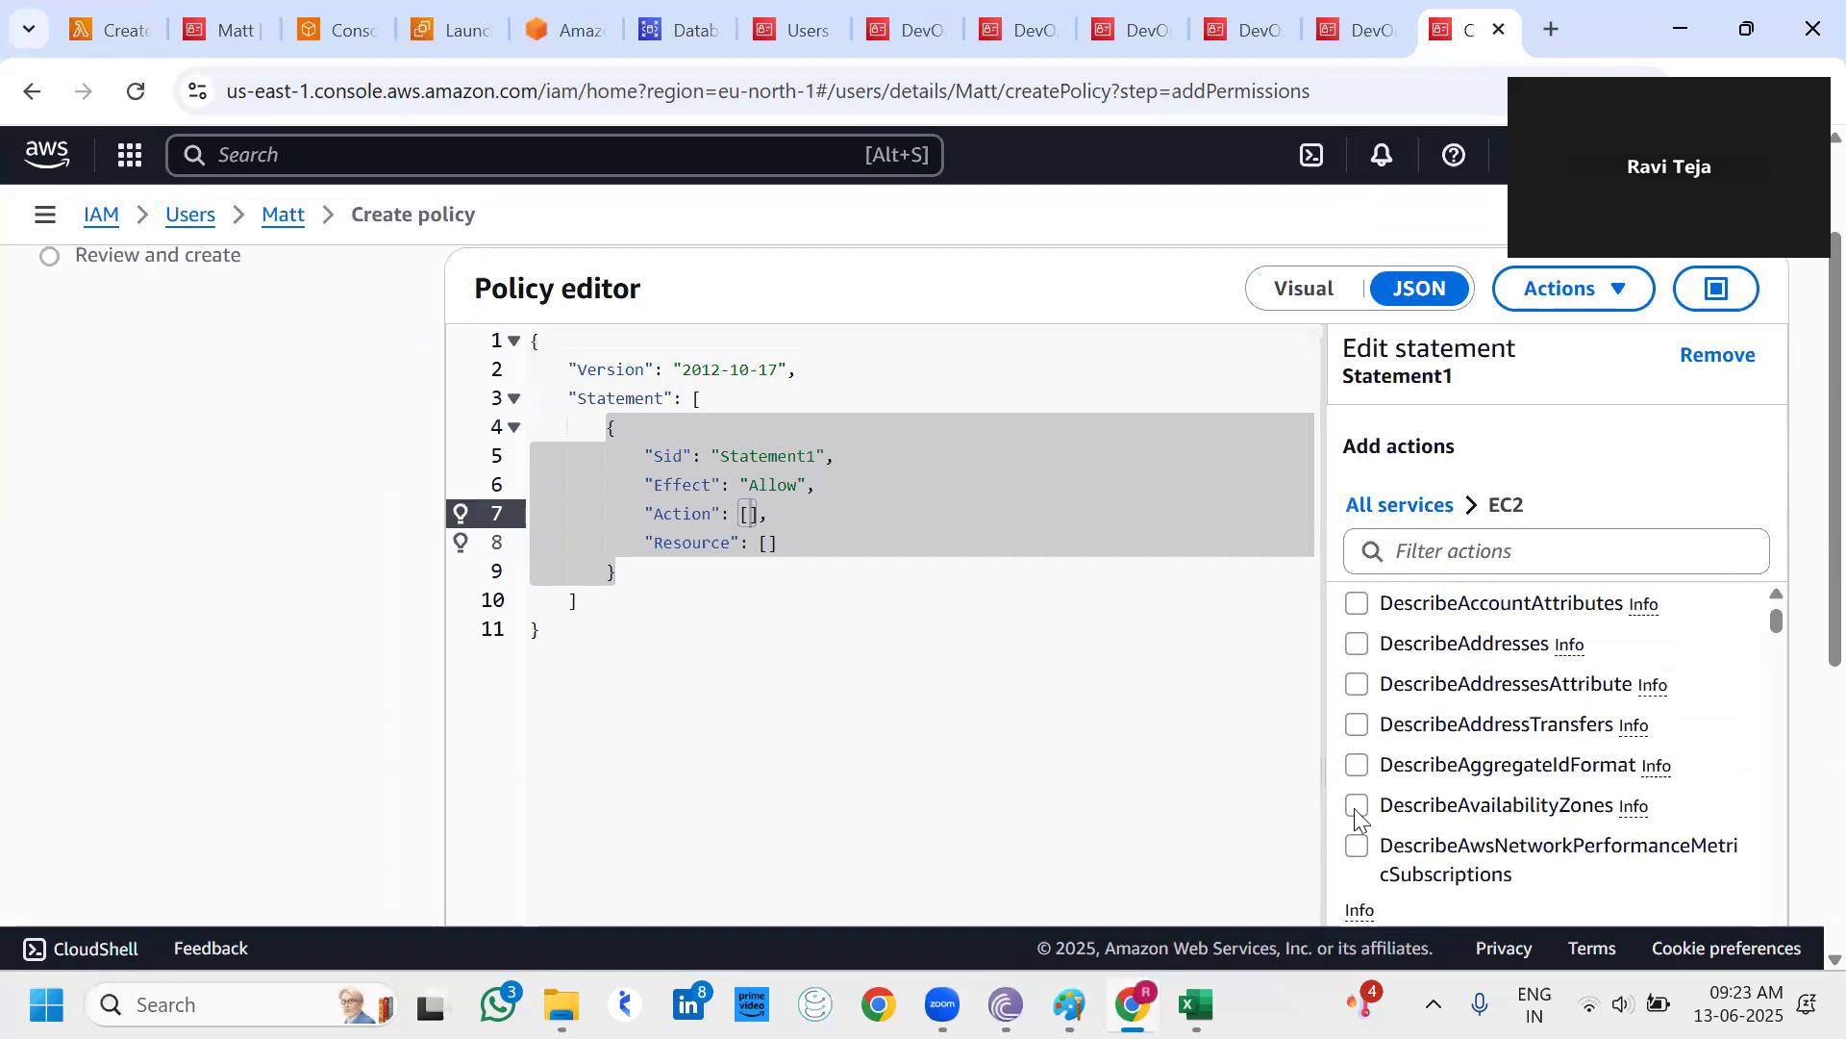
left_click(1356, 805)
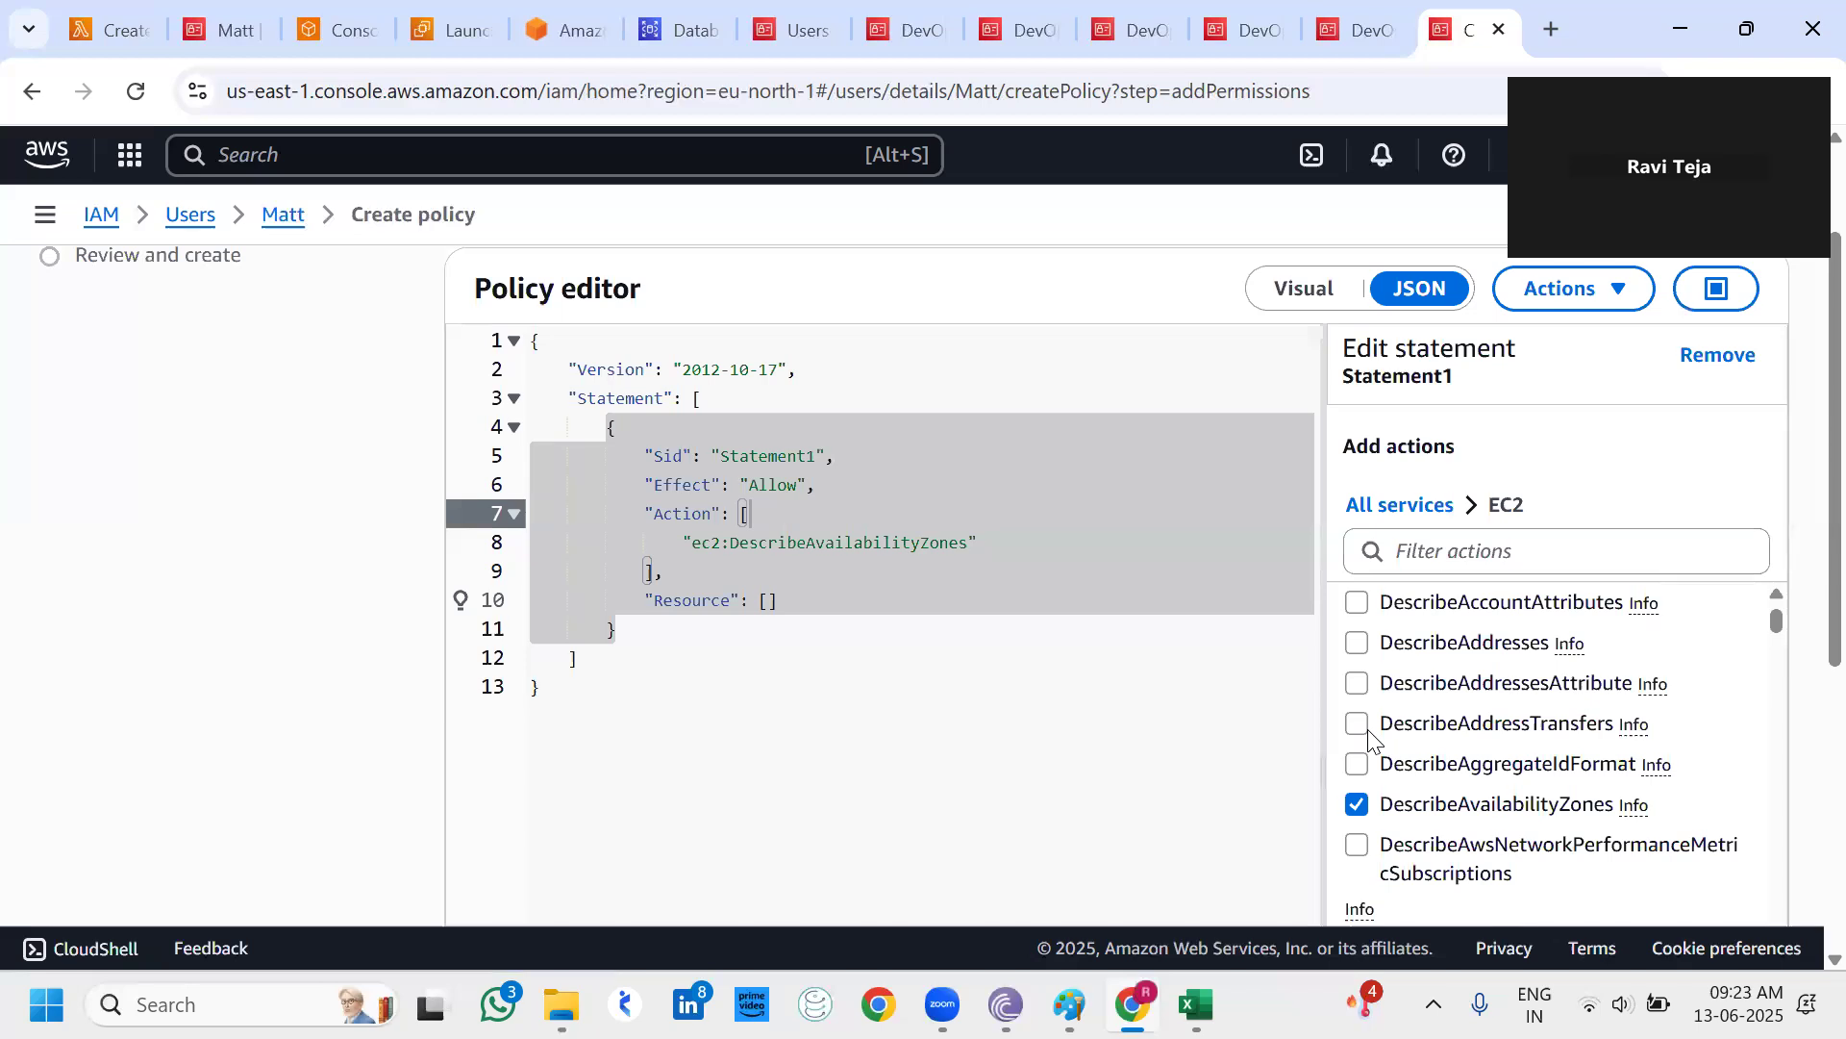
left_click(1357, 645)
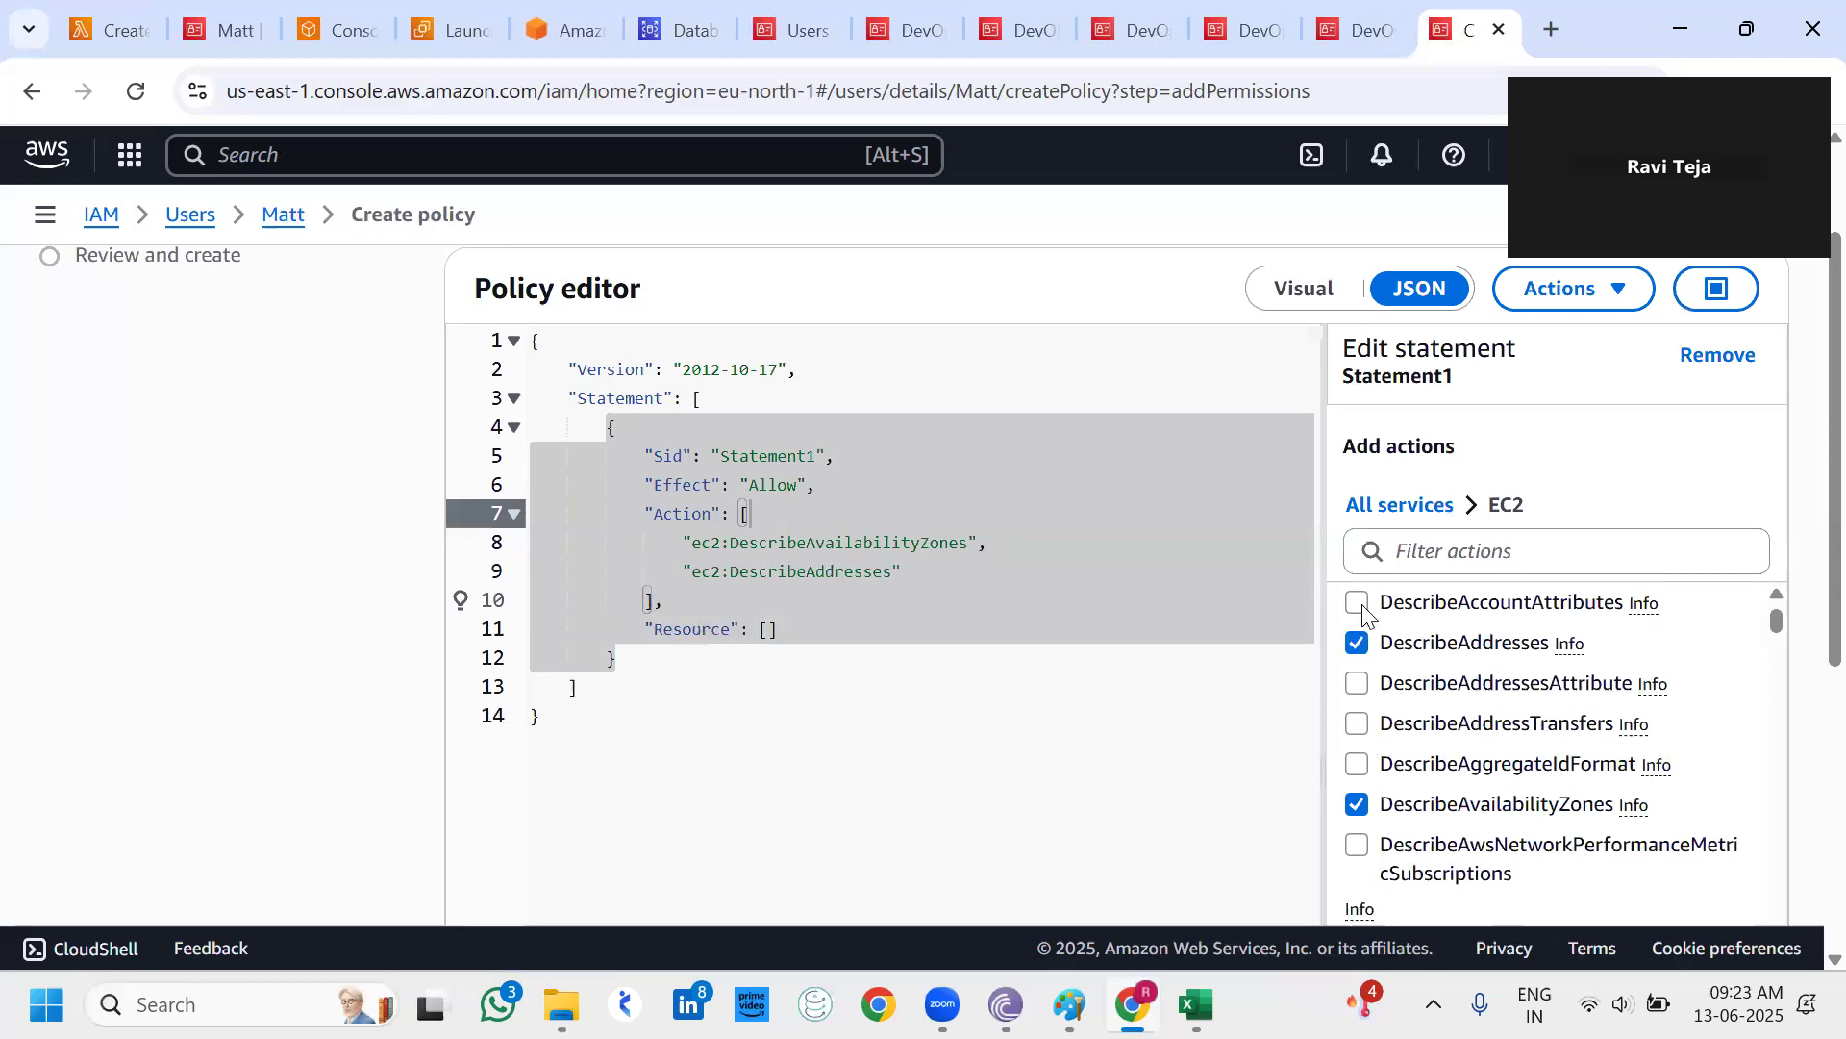
left_click(1358, 604)
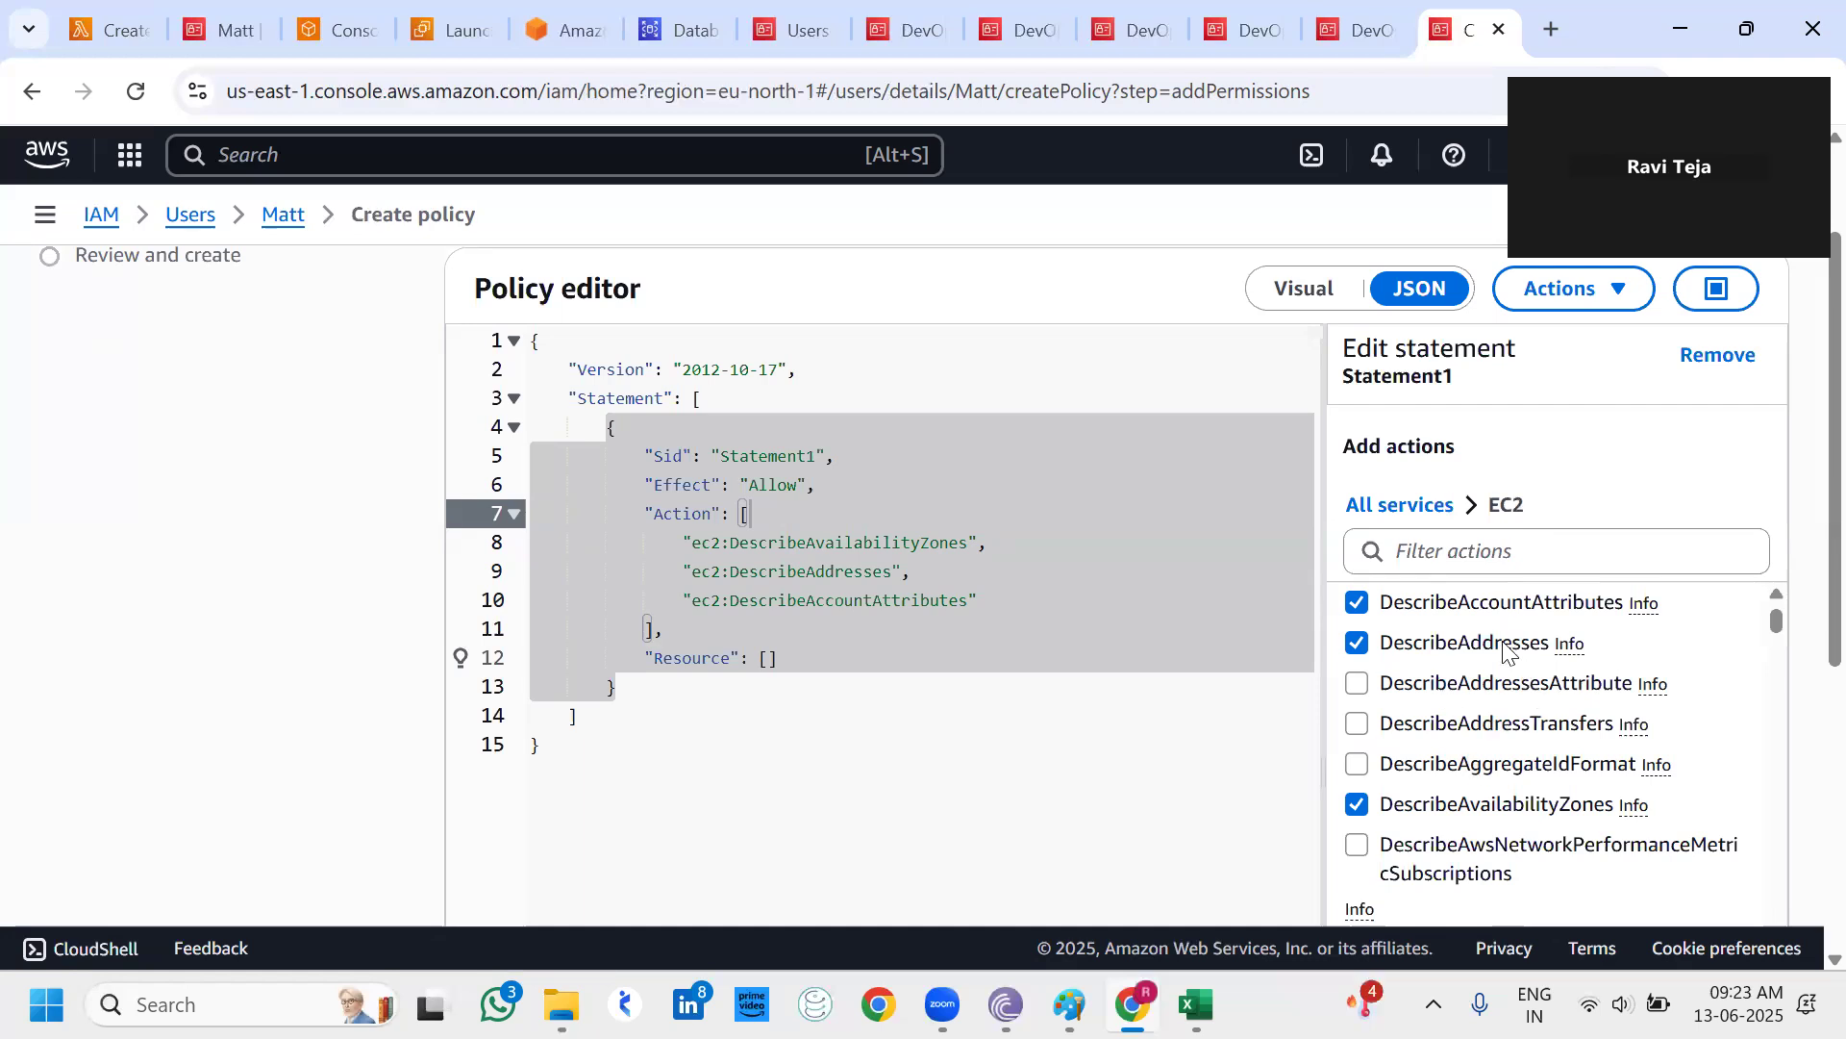
Remove the empty brackets from Statement1's Resource value in the policy JSON.
left_click(955, 664)
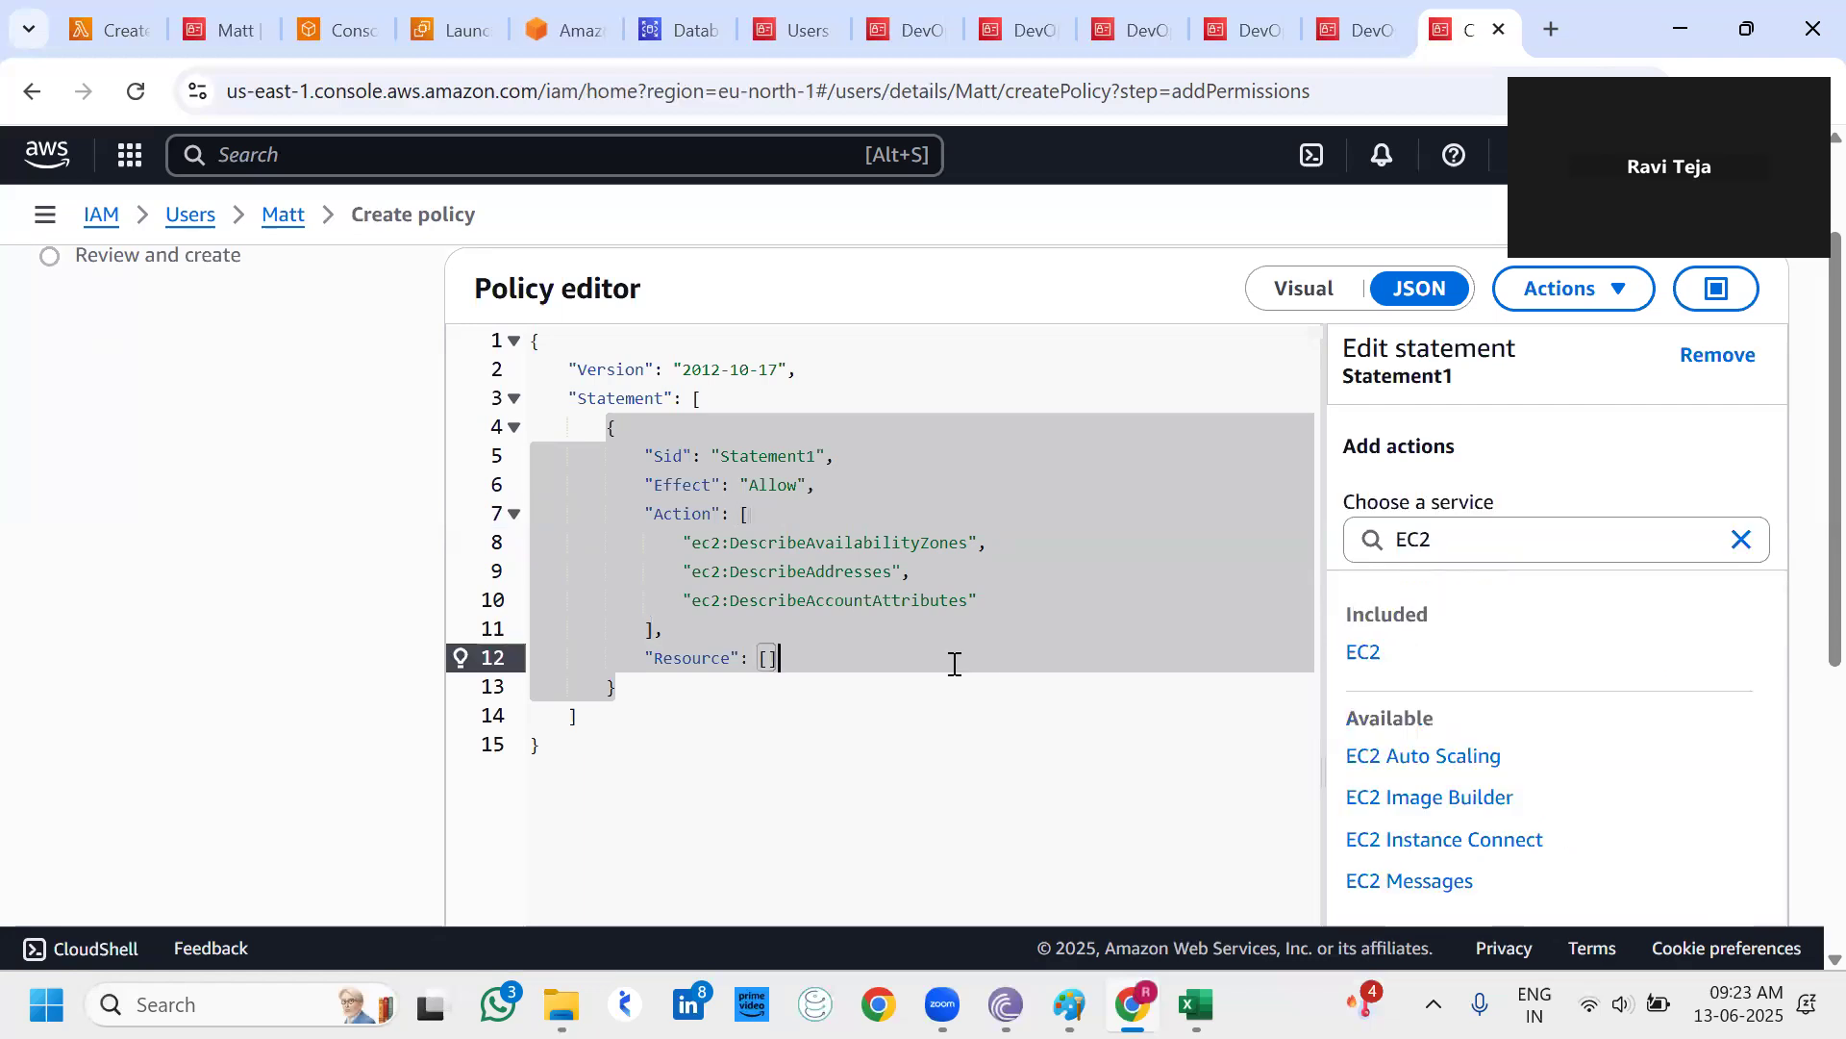
key("BackSpace")
key("BackSpace")
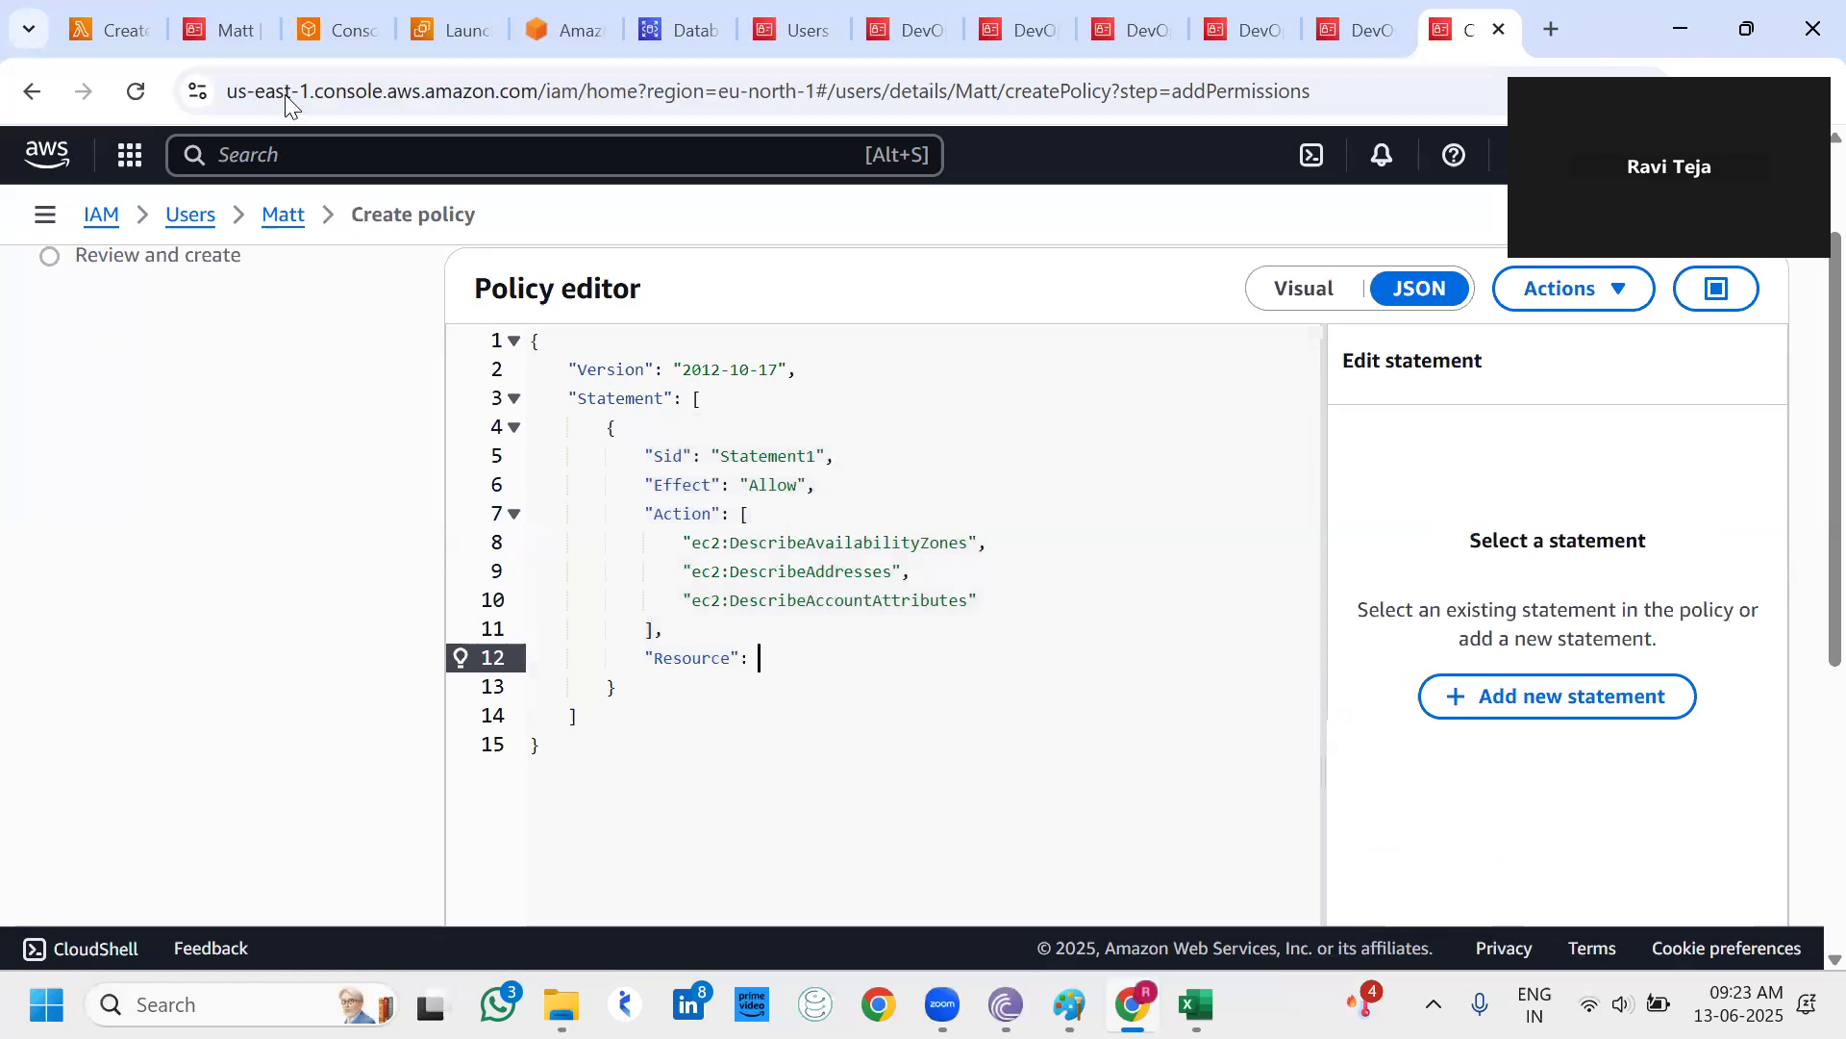
Search the console for EC2 and open the service in a new browser tab, staying on the policy editor.
left_click(462, 160)
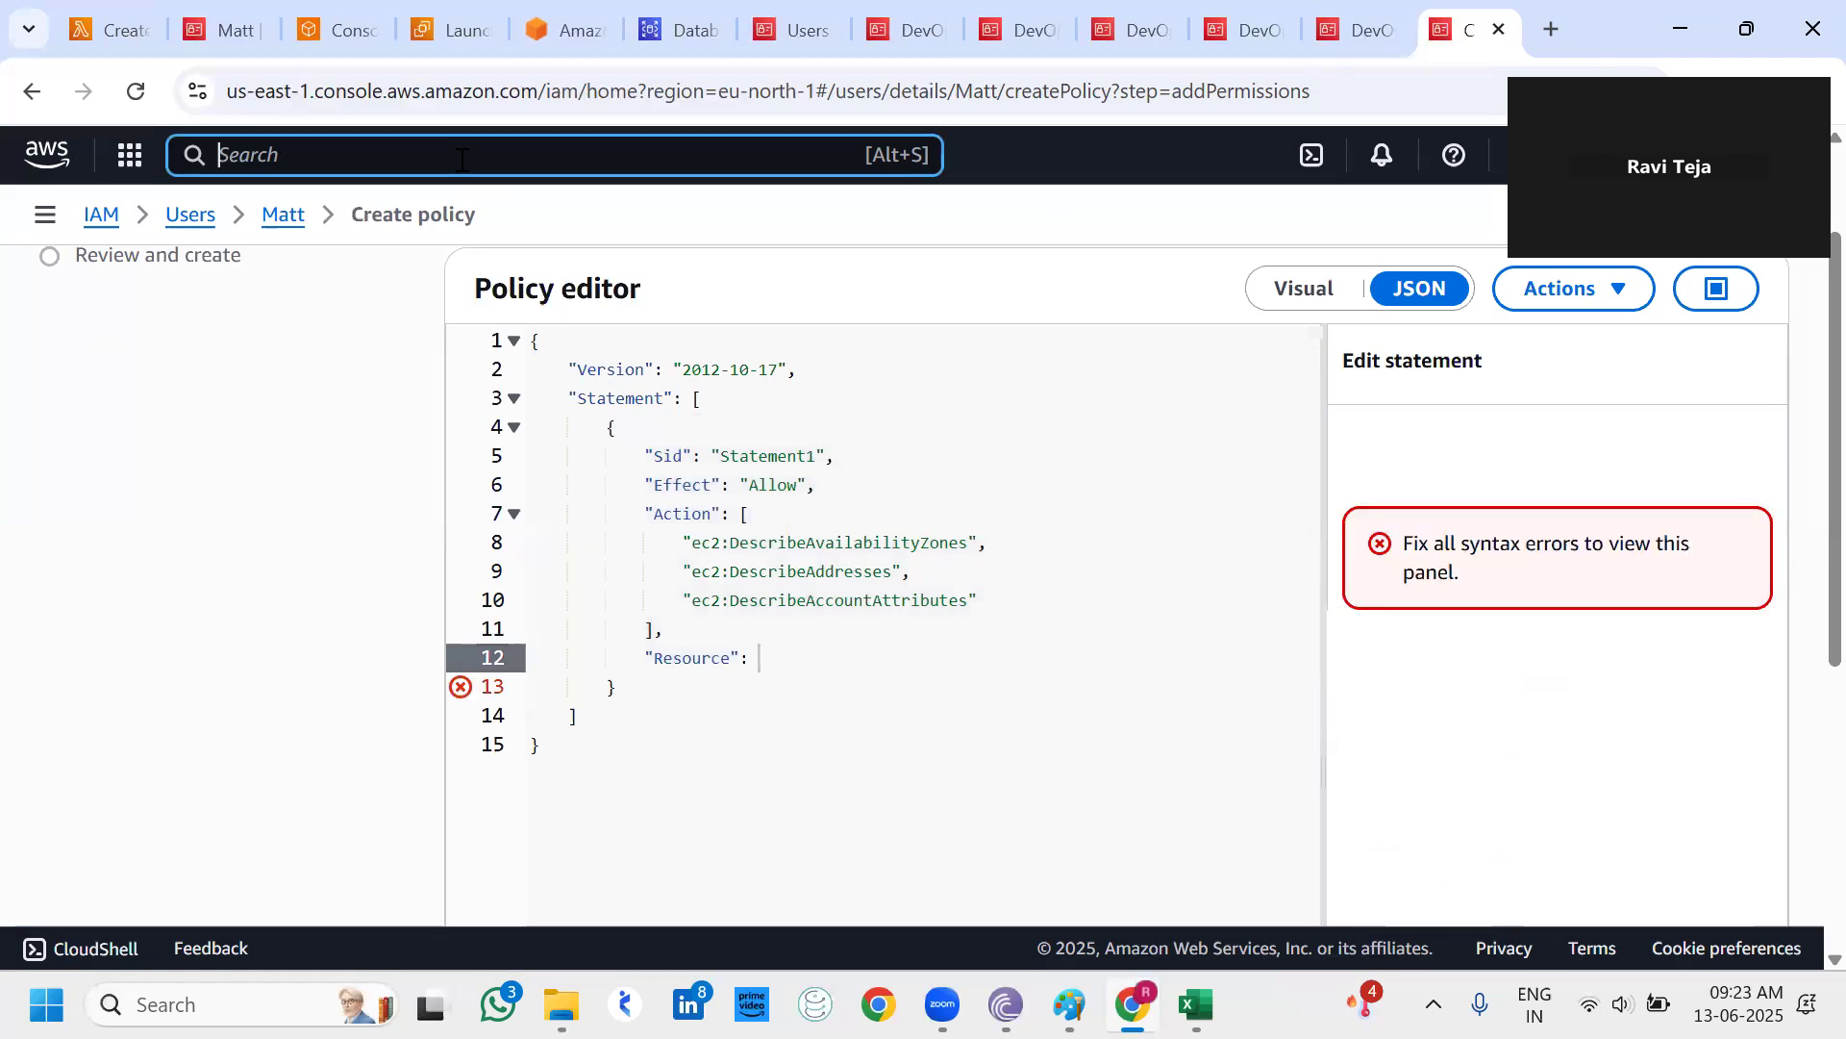
type("EC")
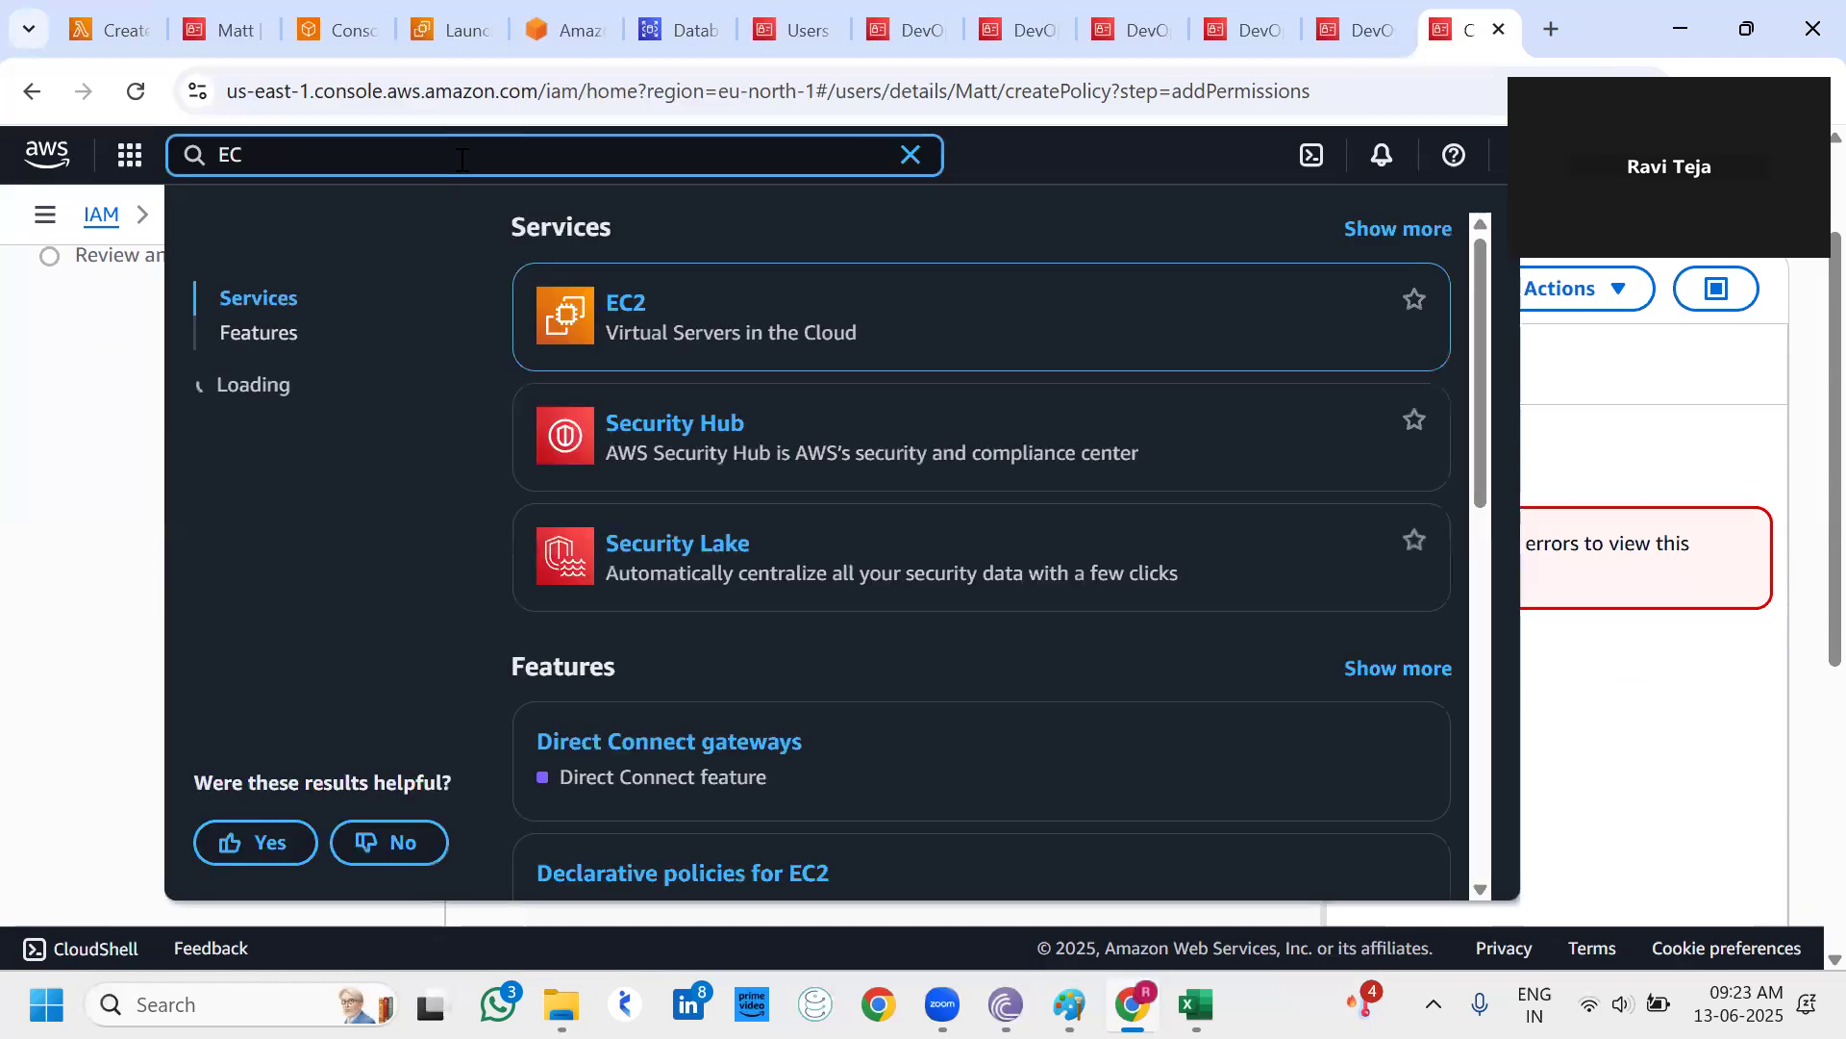
type("2")
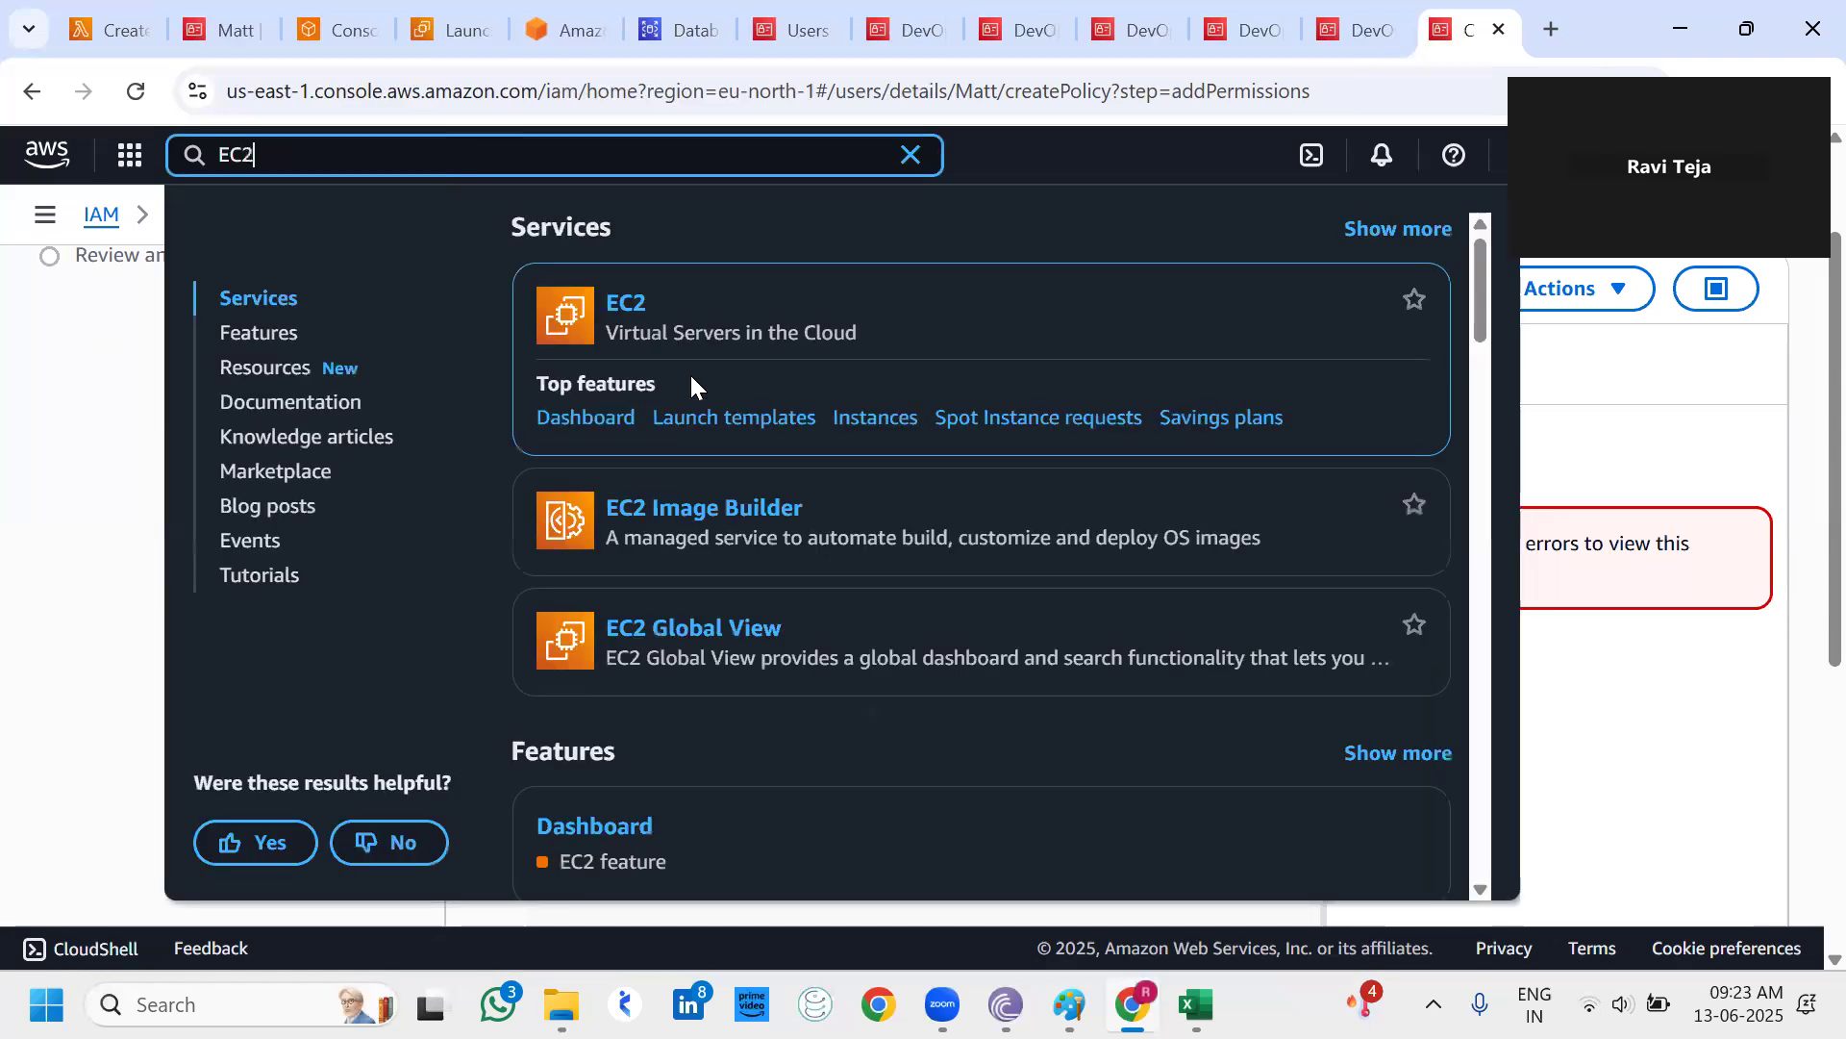
right_click(618, 302)
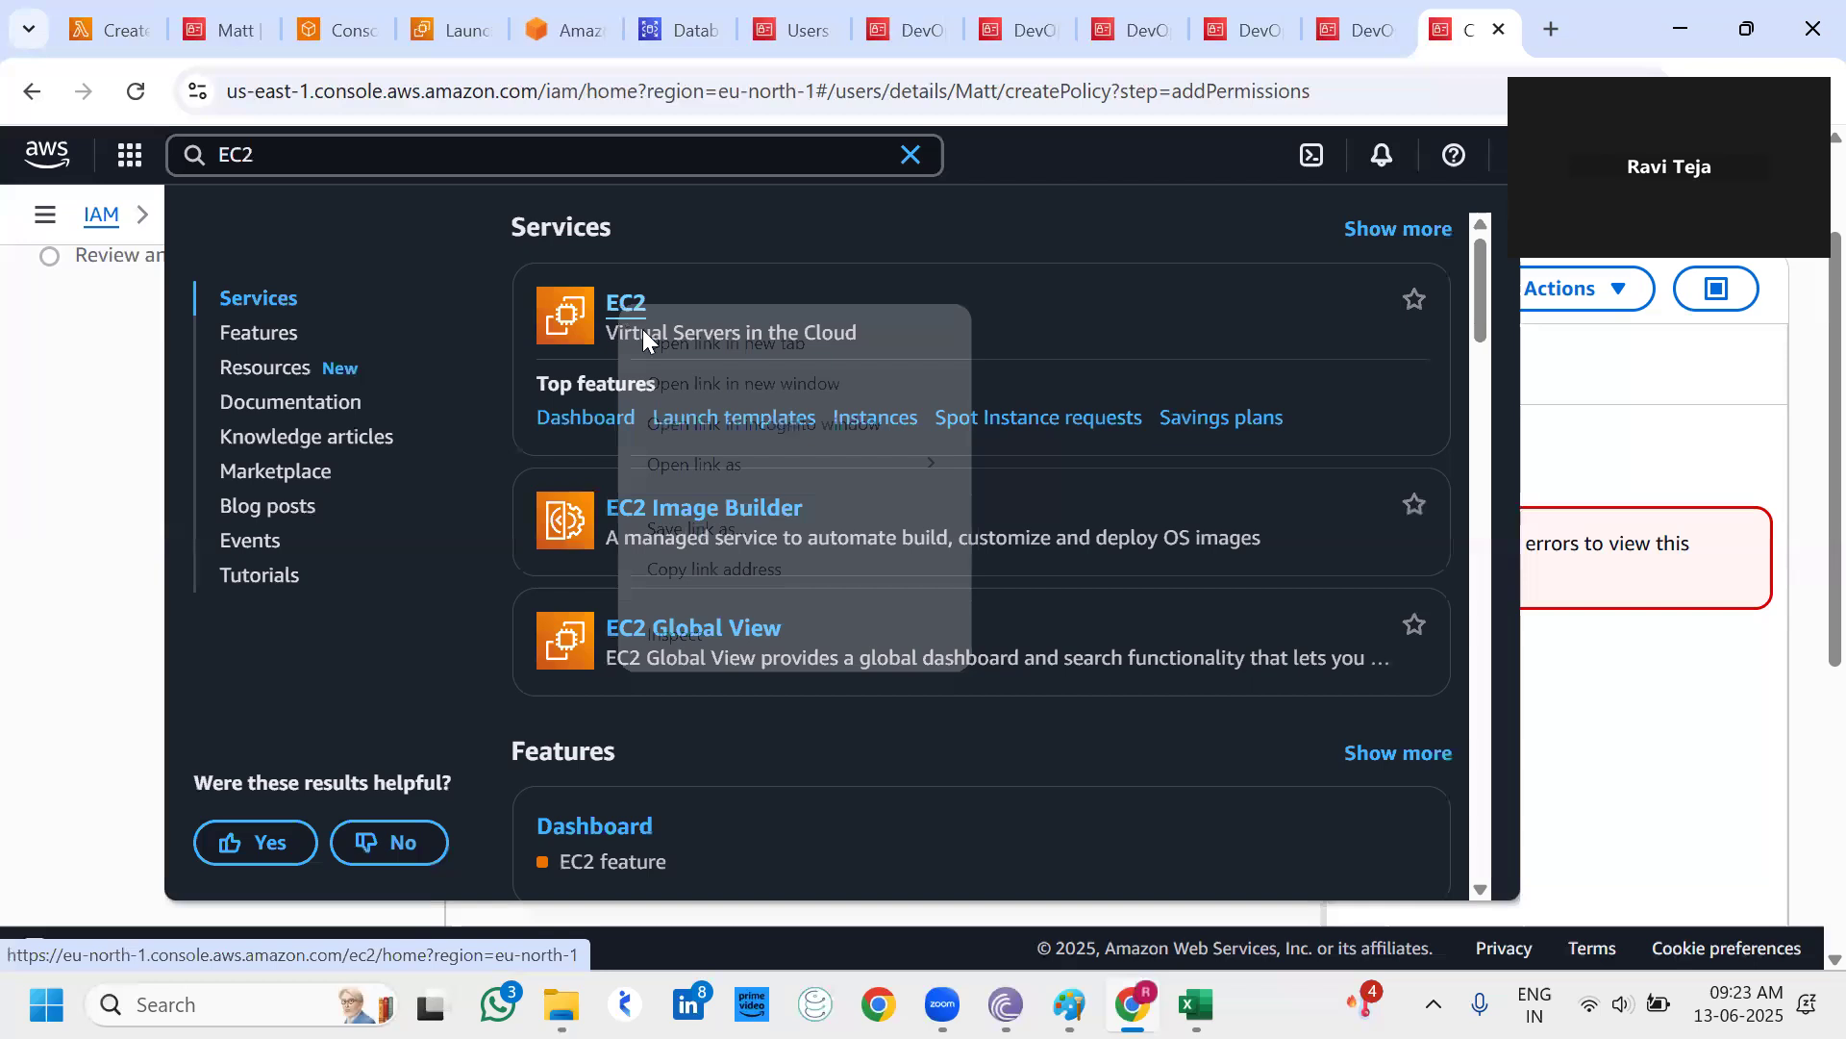
left_click(657, 346)
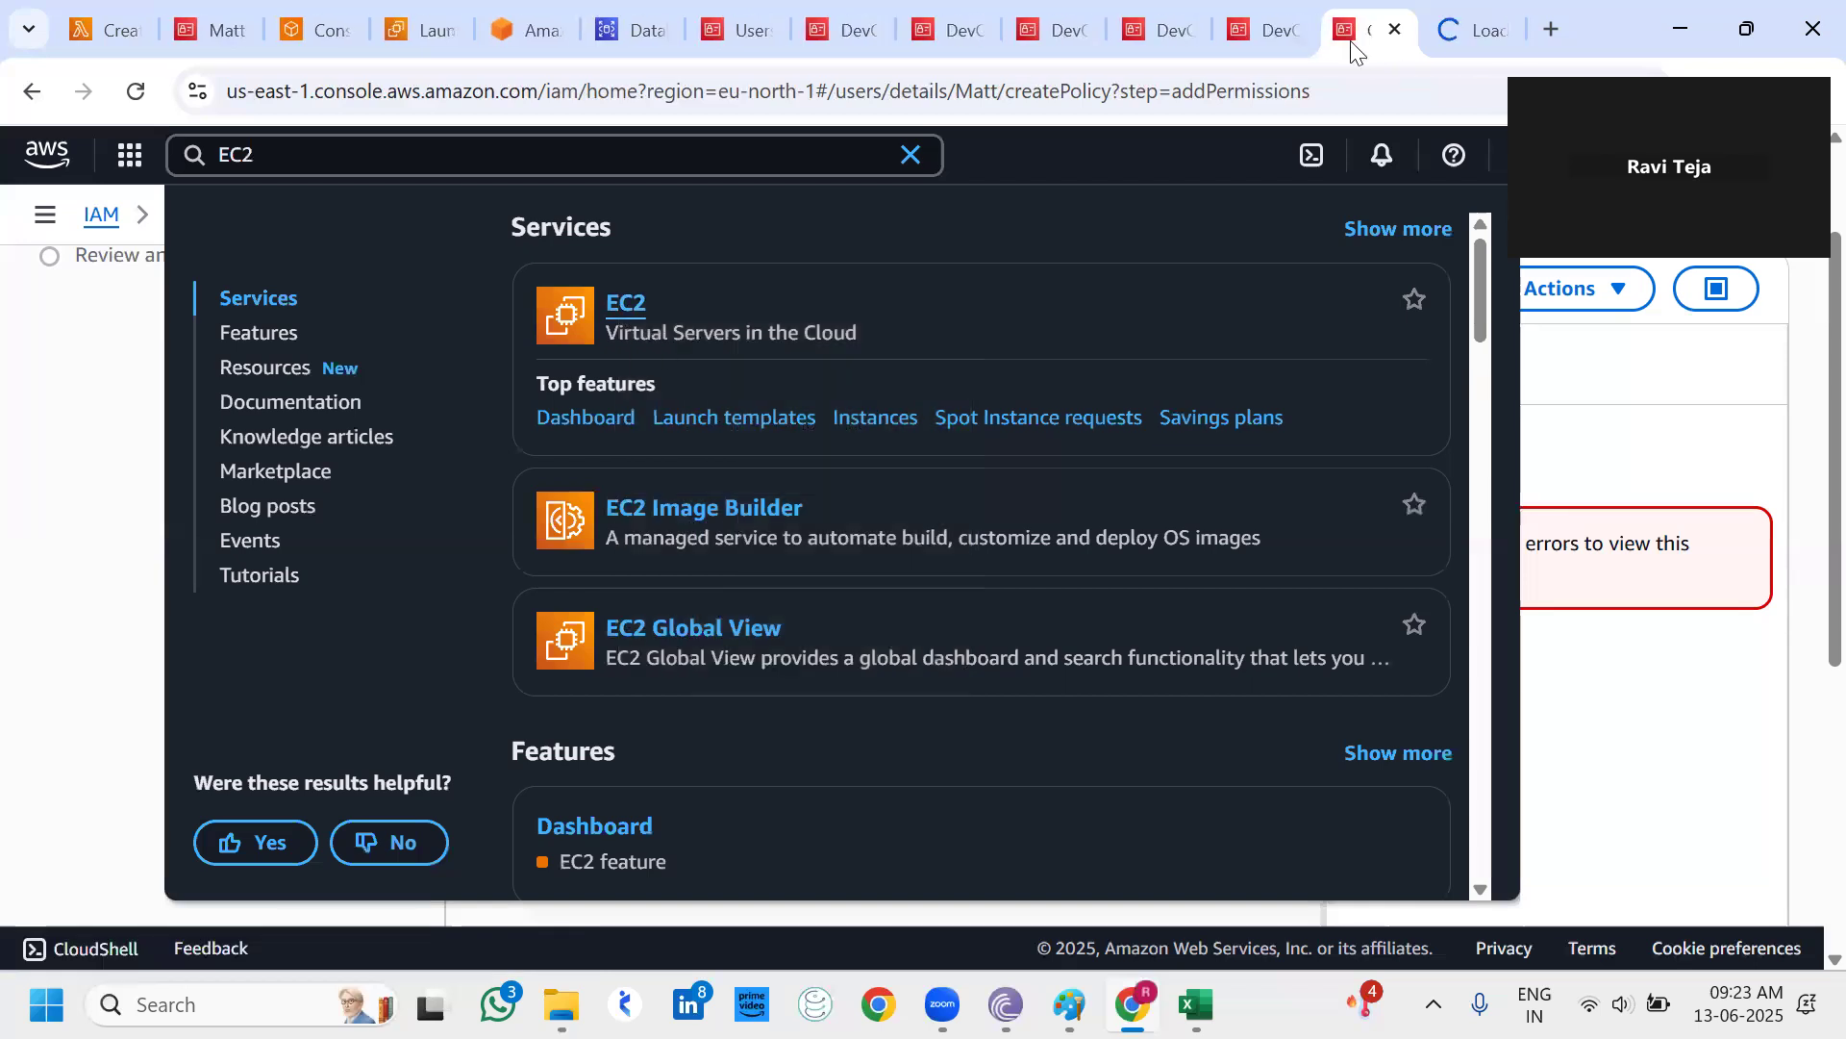
left_click(150, 385)
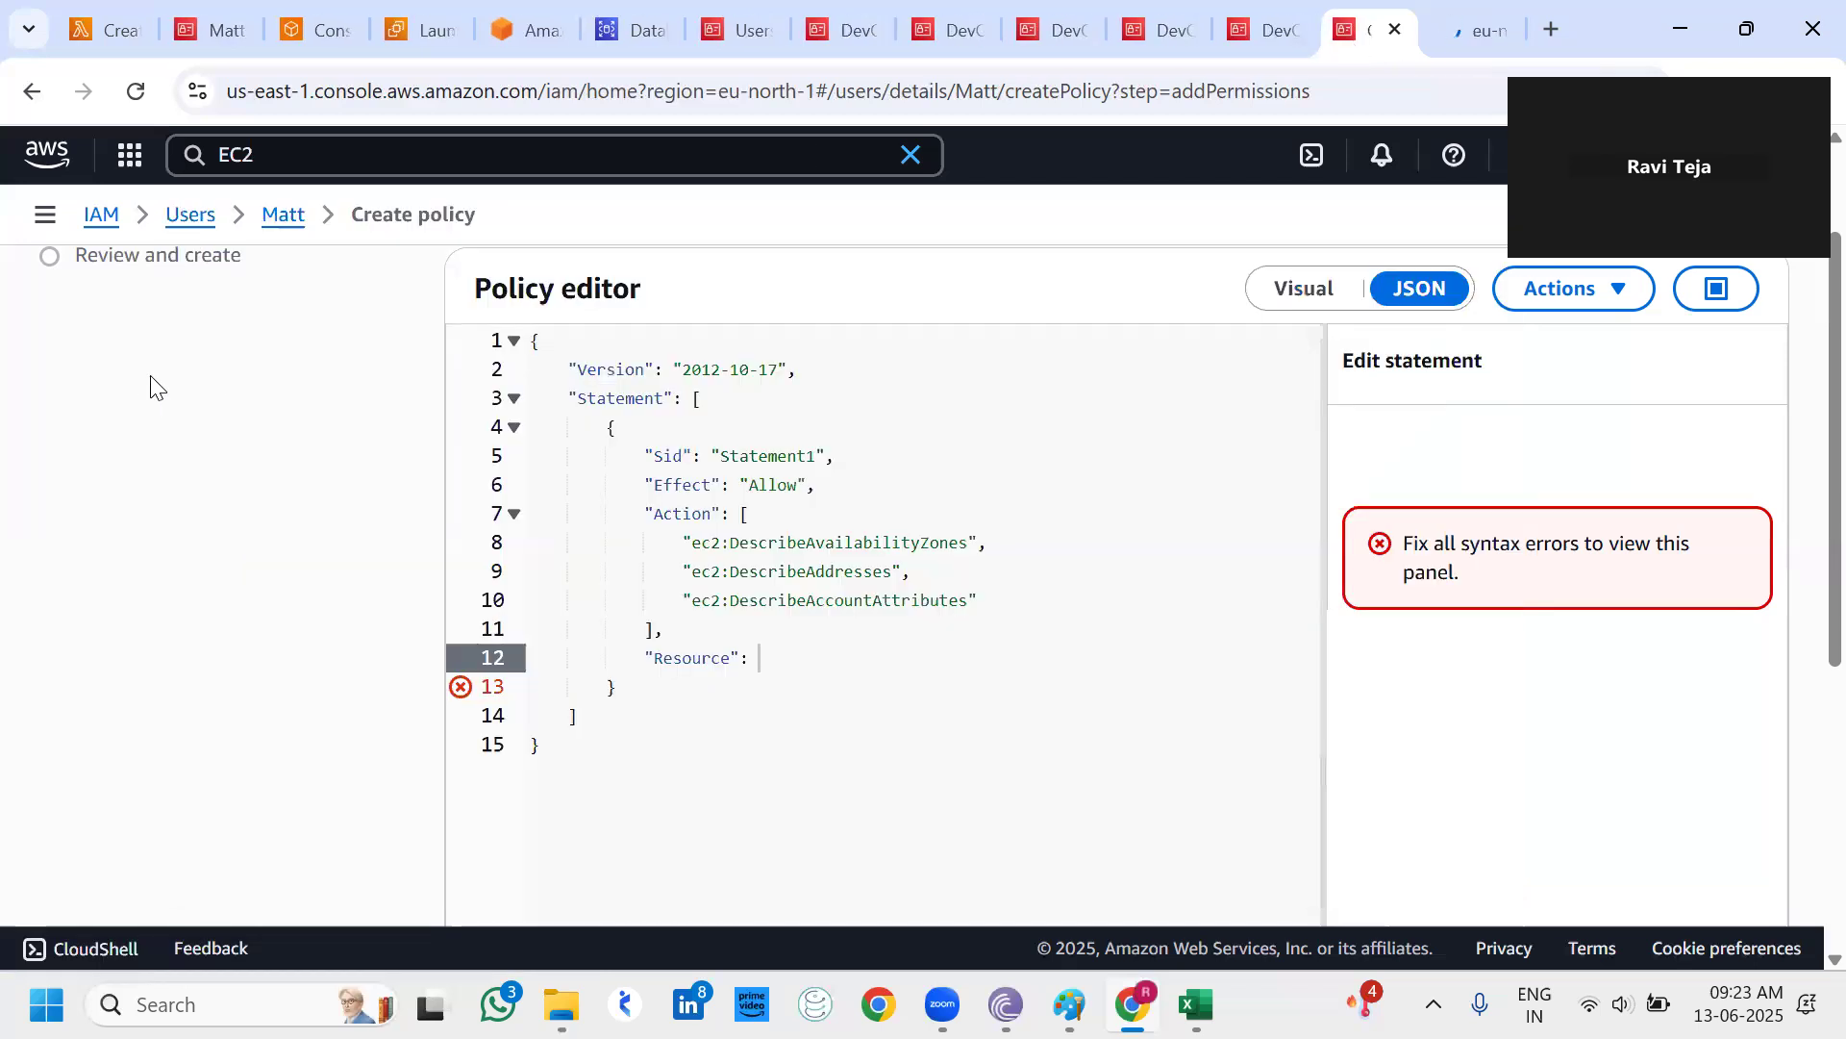
Undo the Resource bracket deletion and the last added EC2 action in the policy JSON.
scroll(1109, 801, "up", 1)
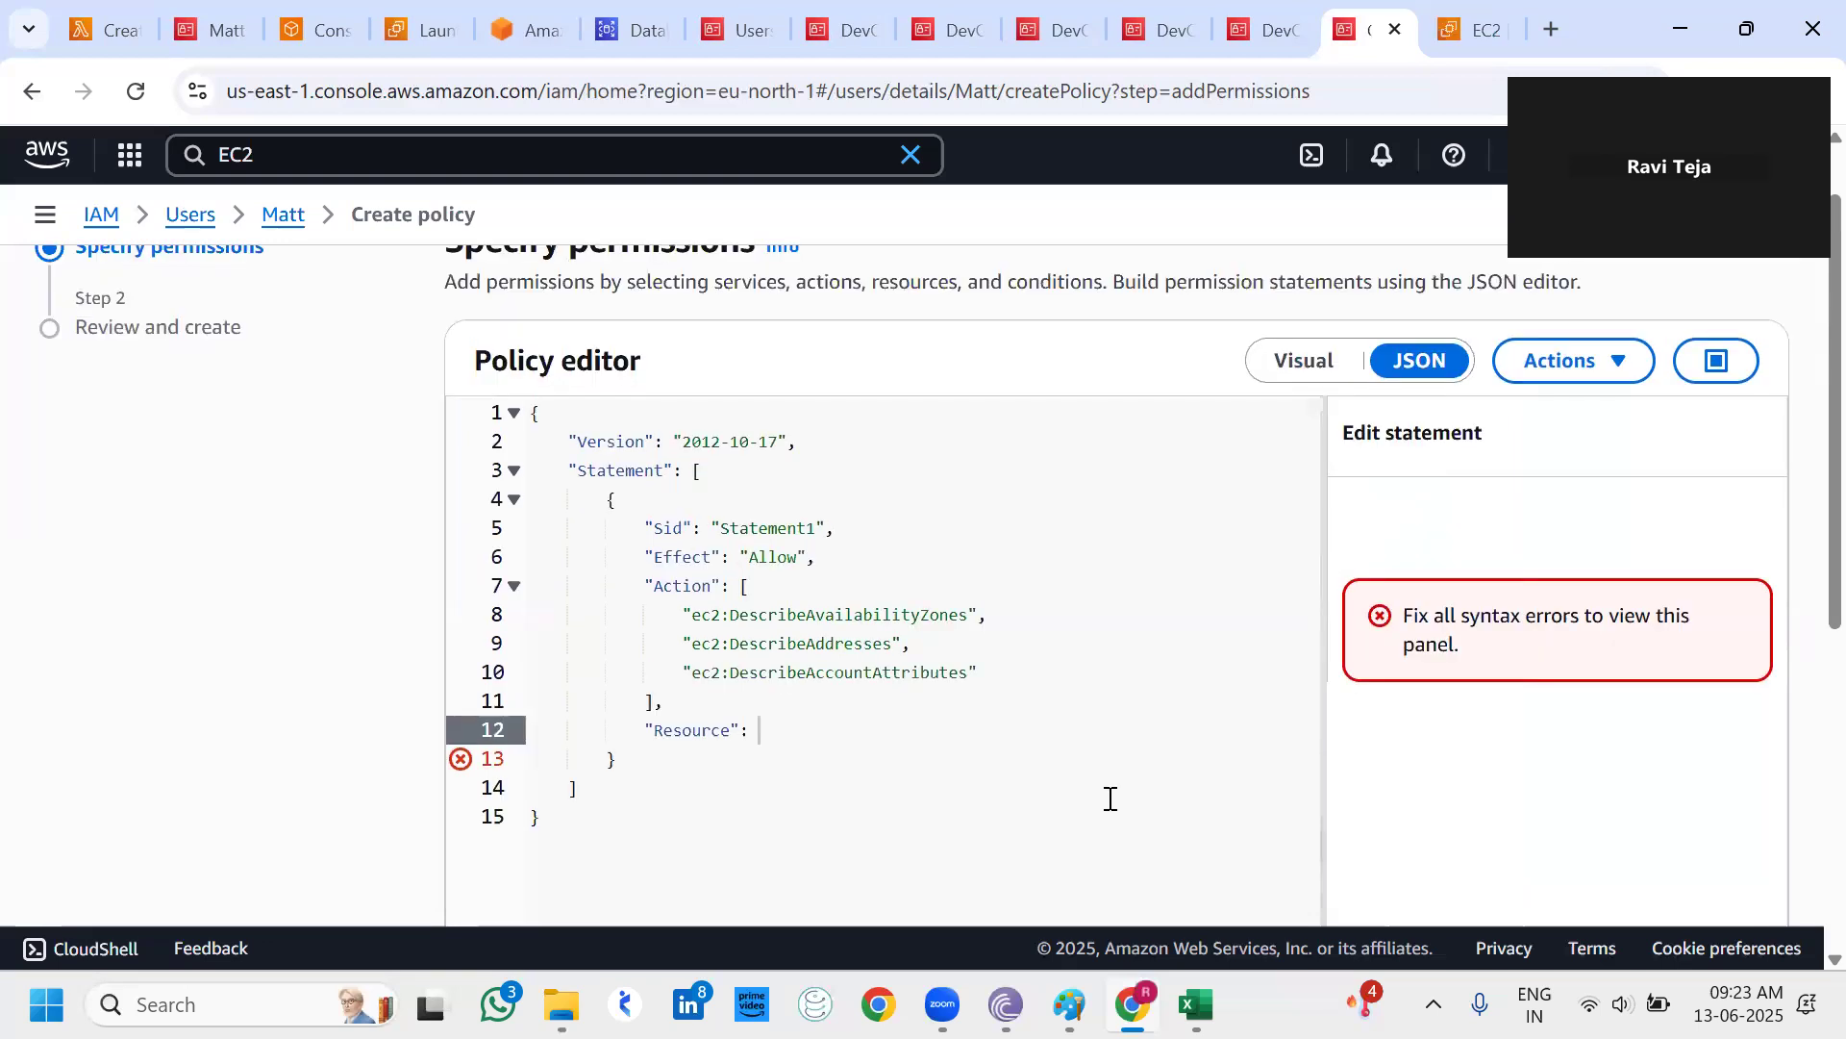
left_click(1094, 802)
key("ctrl+z")
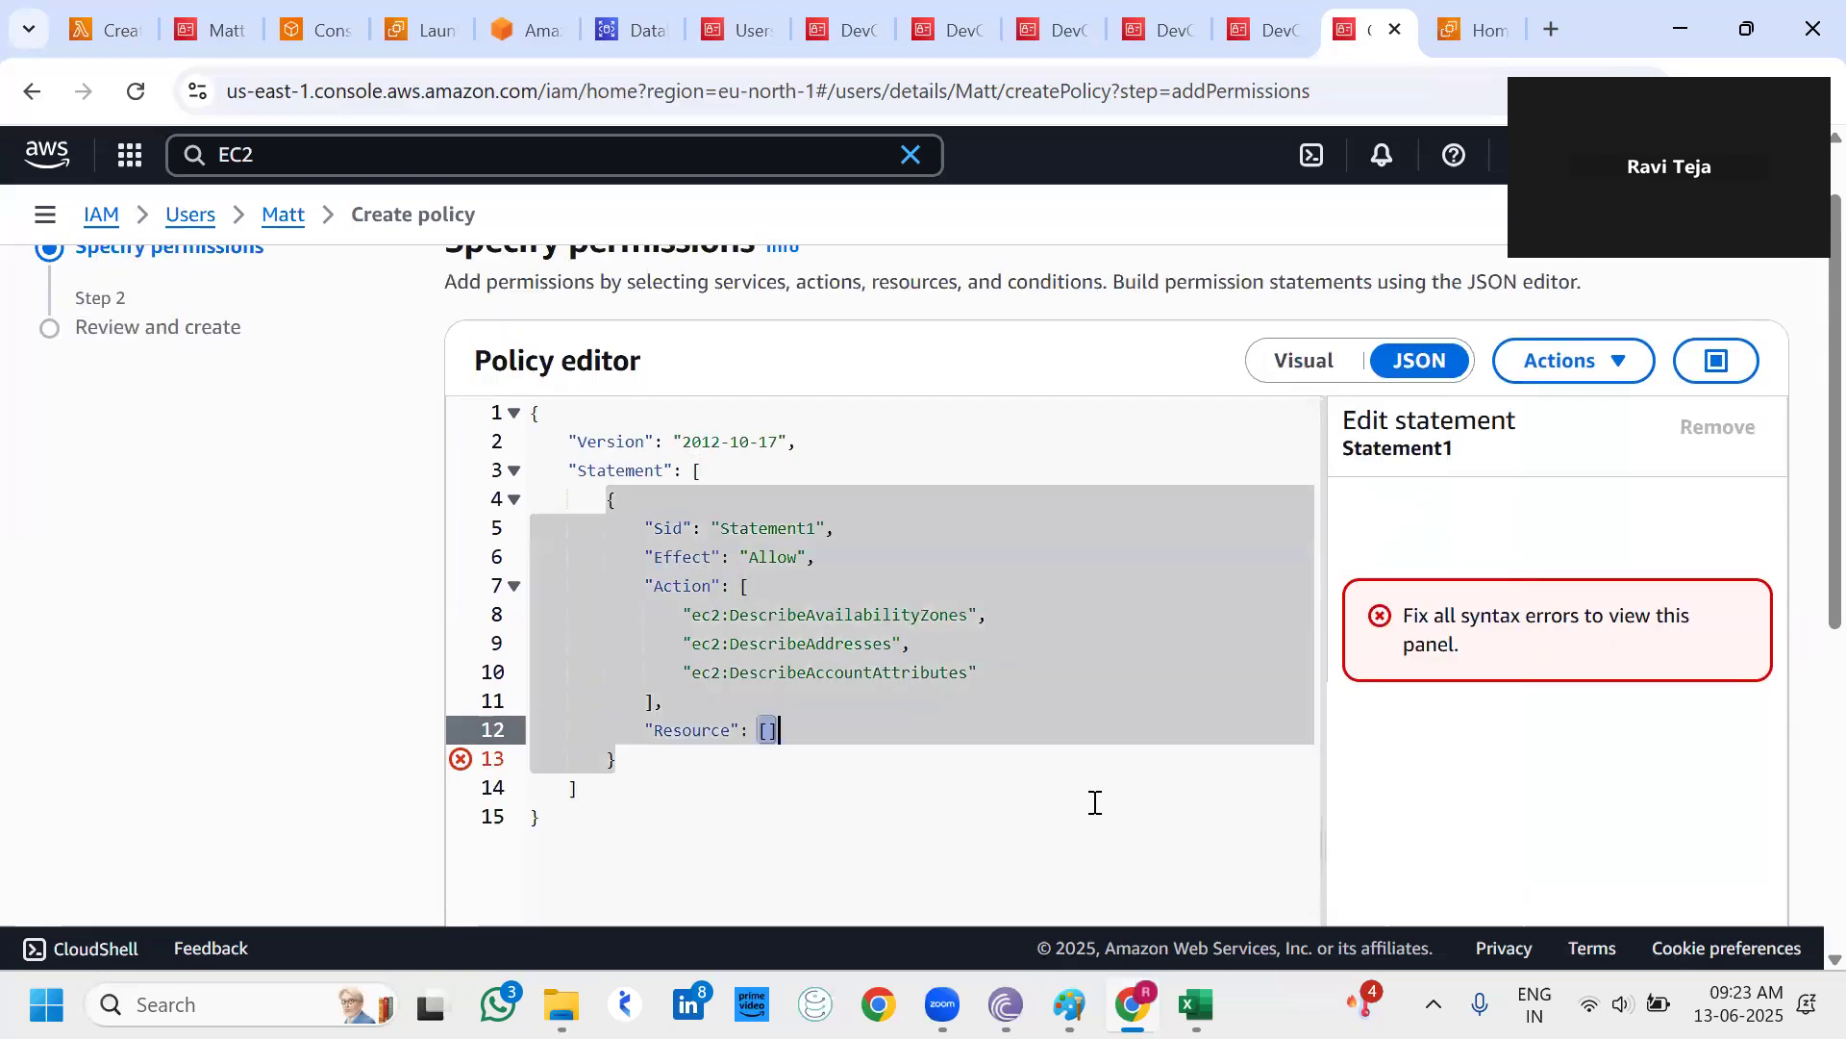
key("ctrl+z")
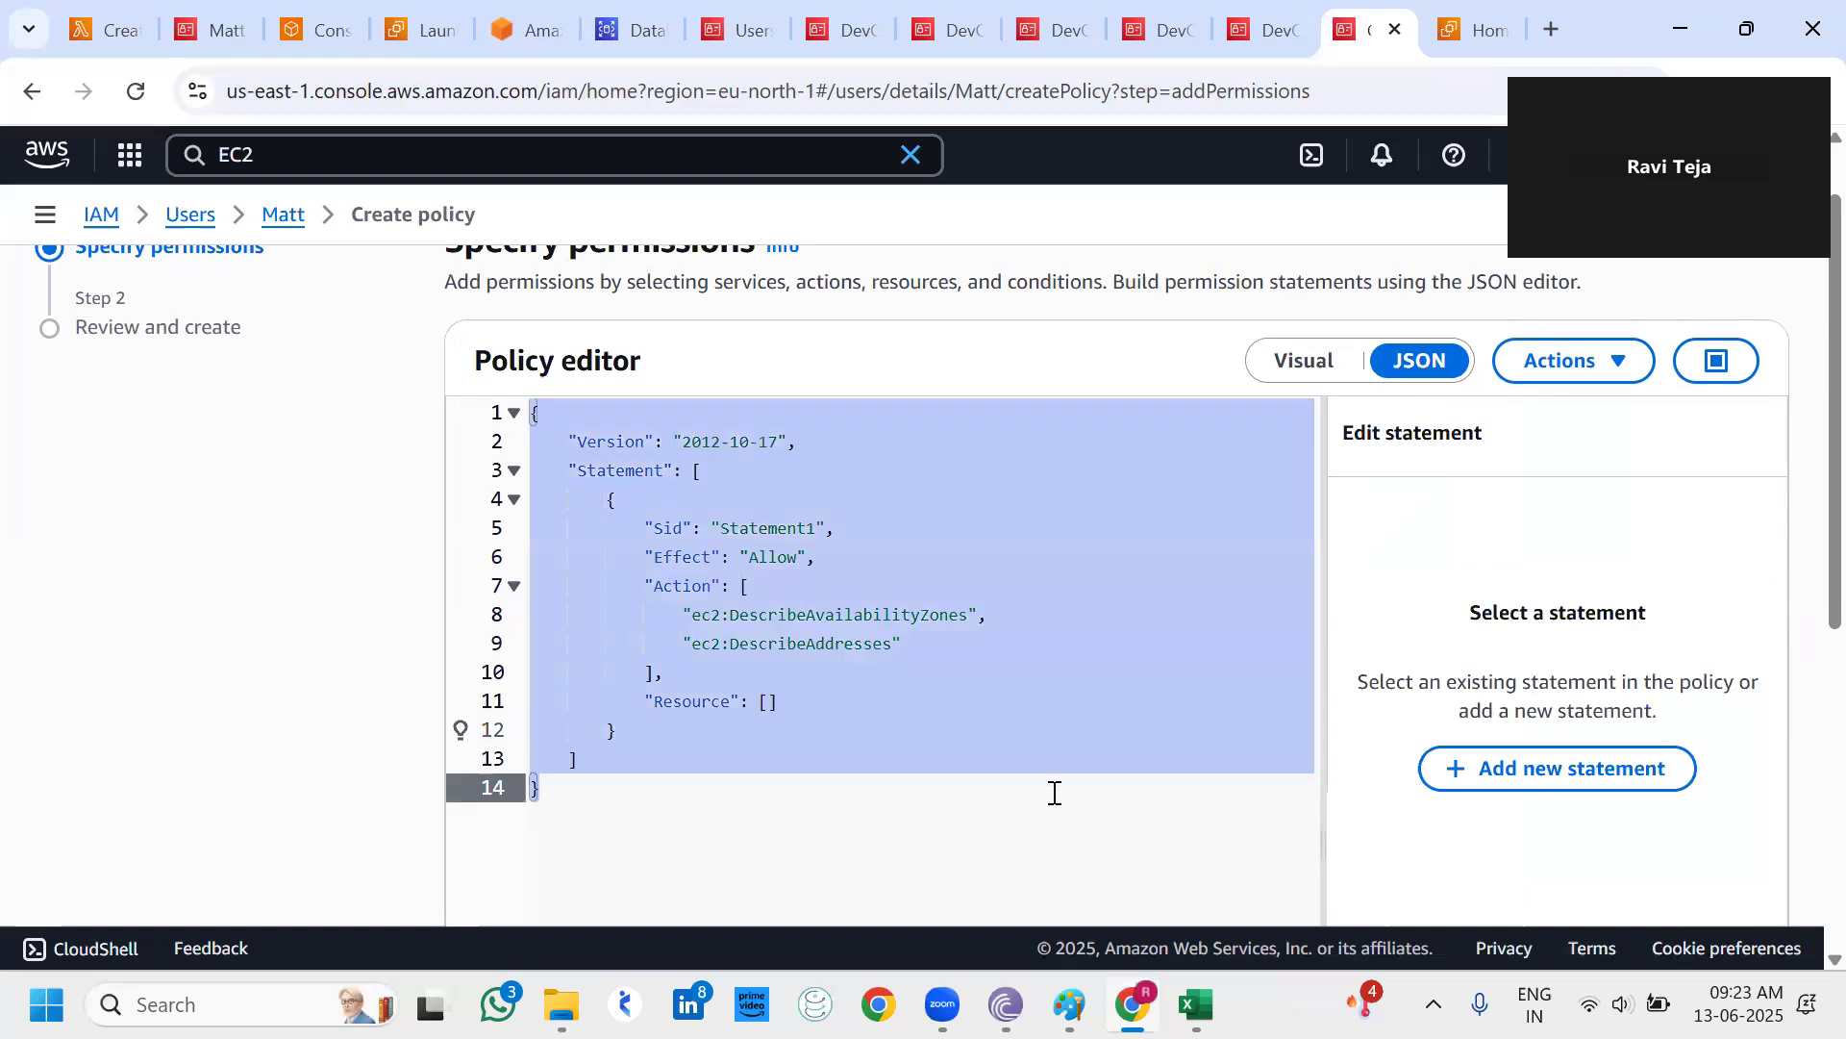
left_click(1016, 781)
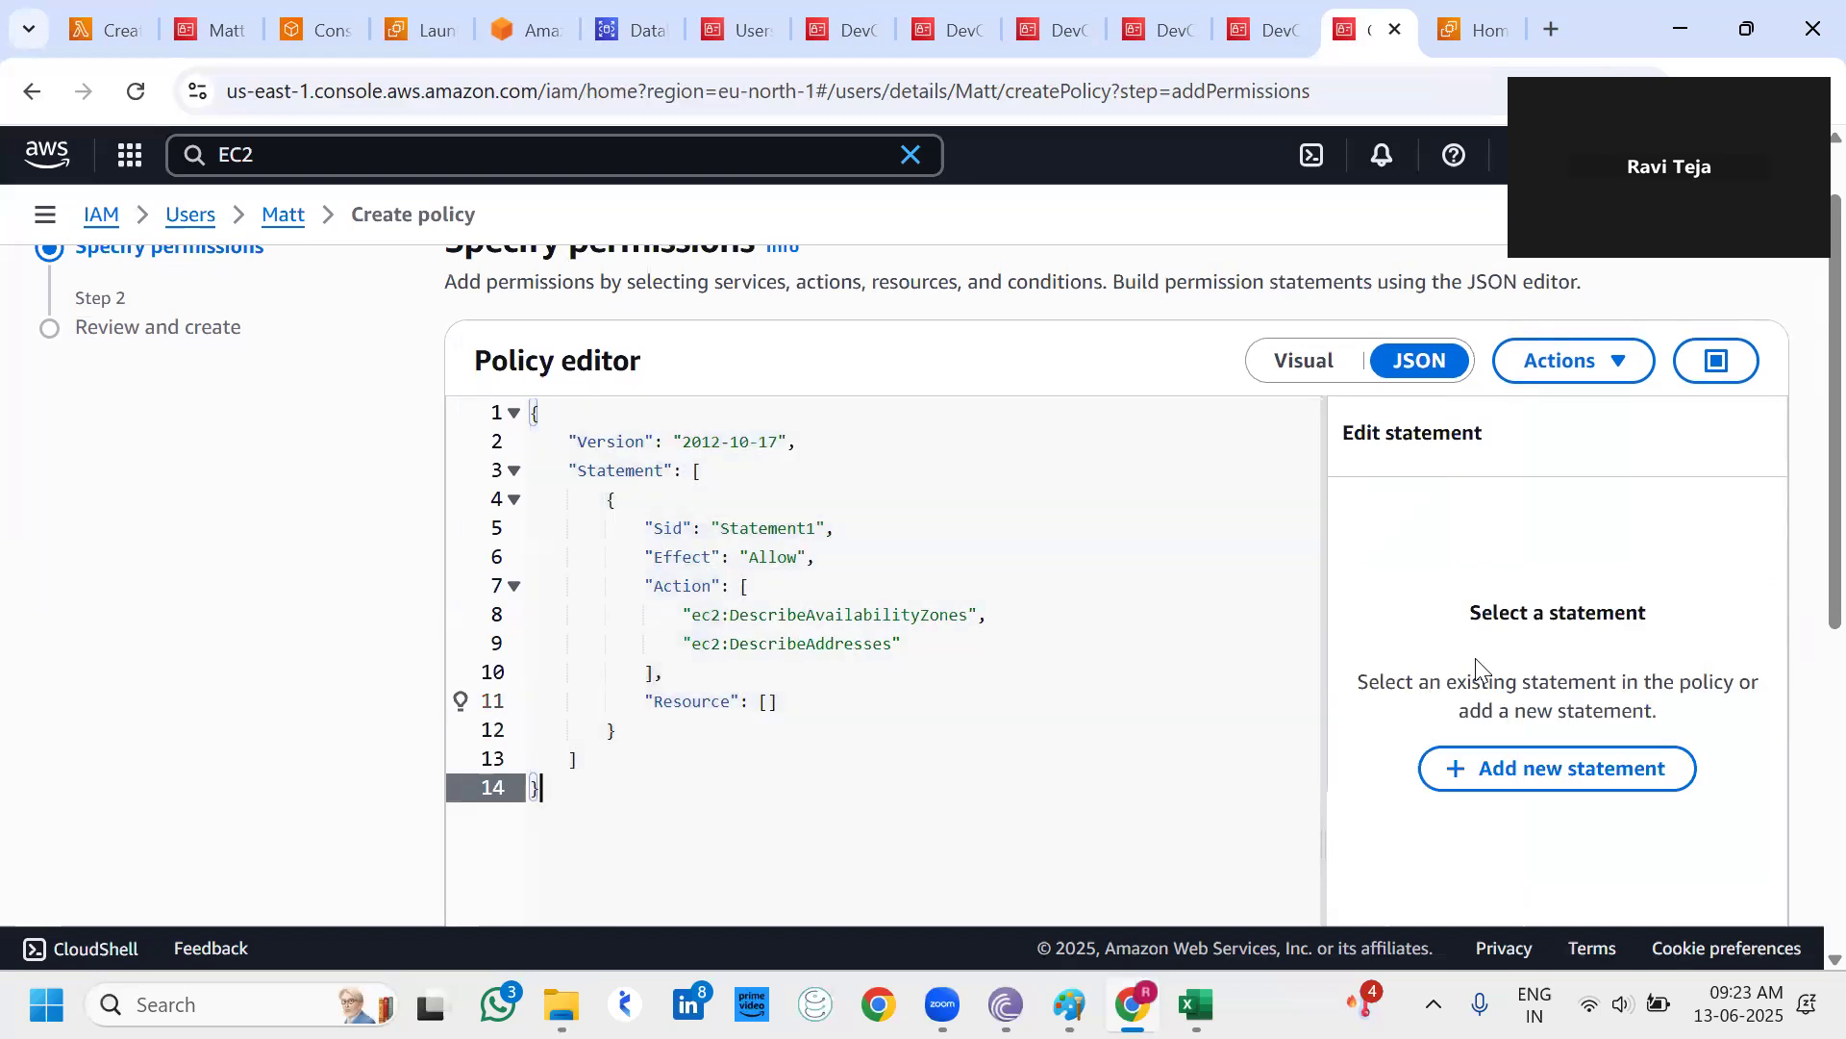
scroll(1549, 467, "up", 1)
left_click(1549, 452)
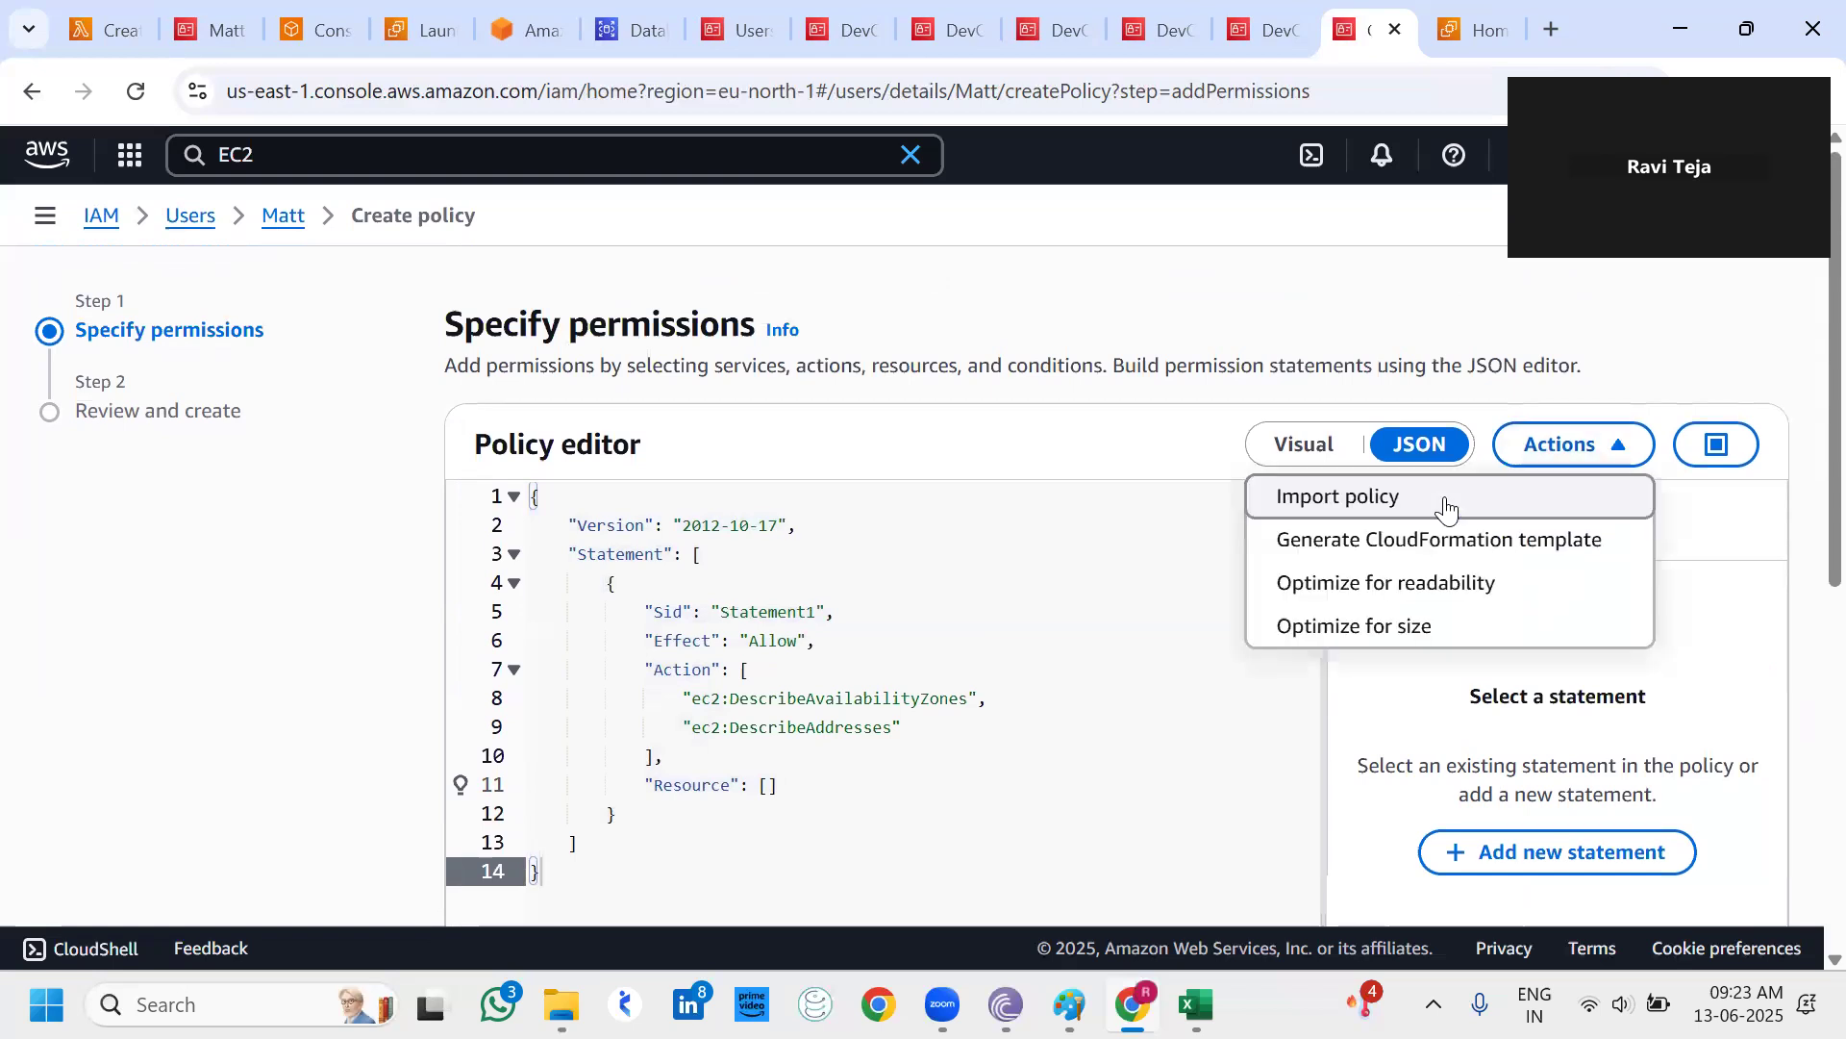
left_click(827, 640)
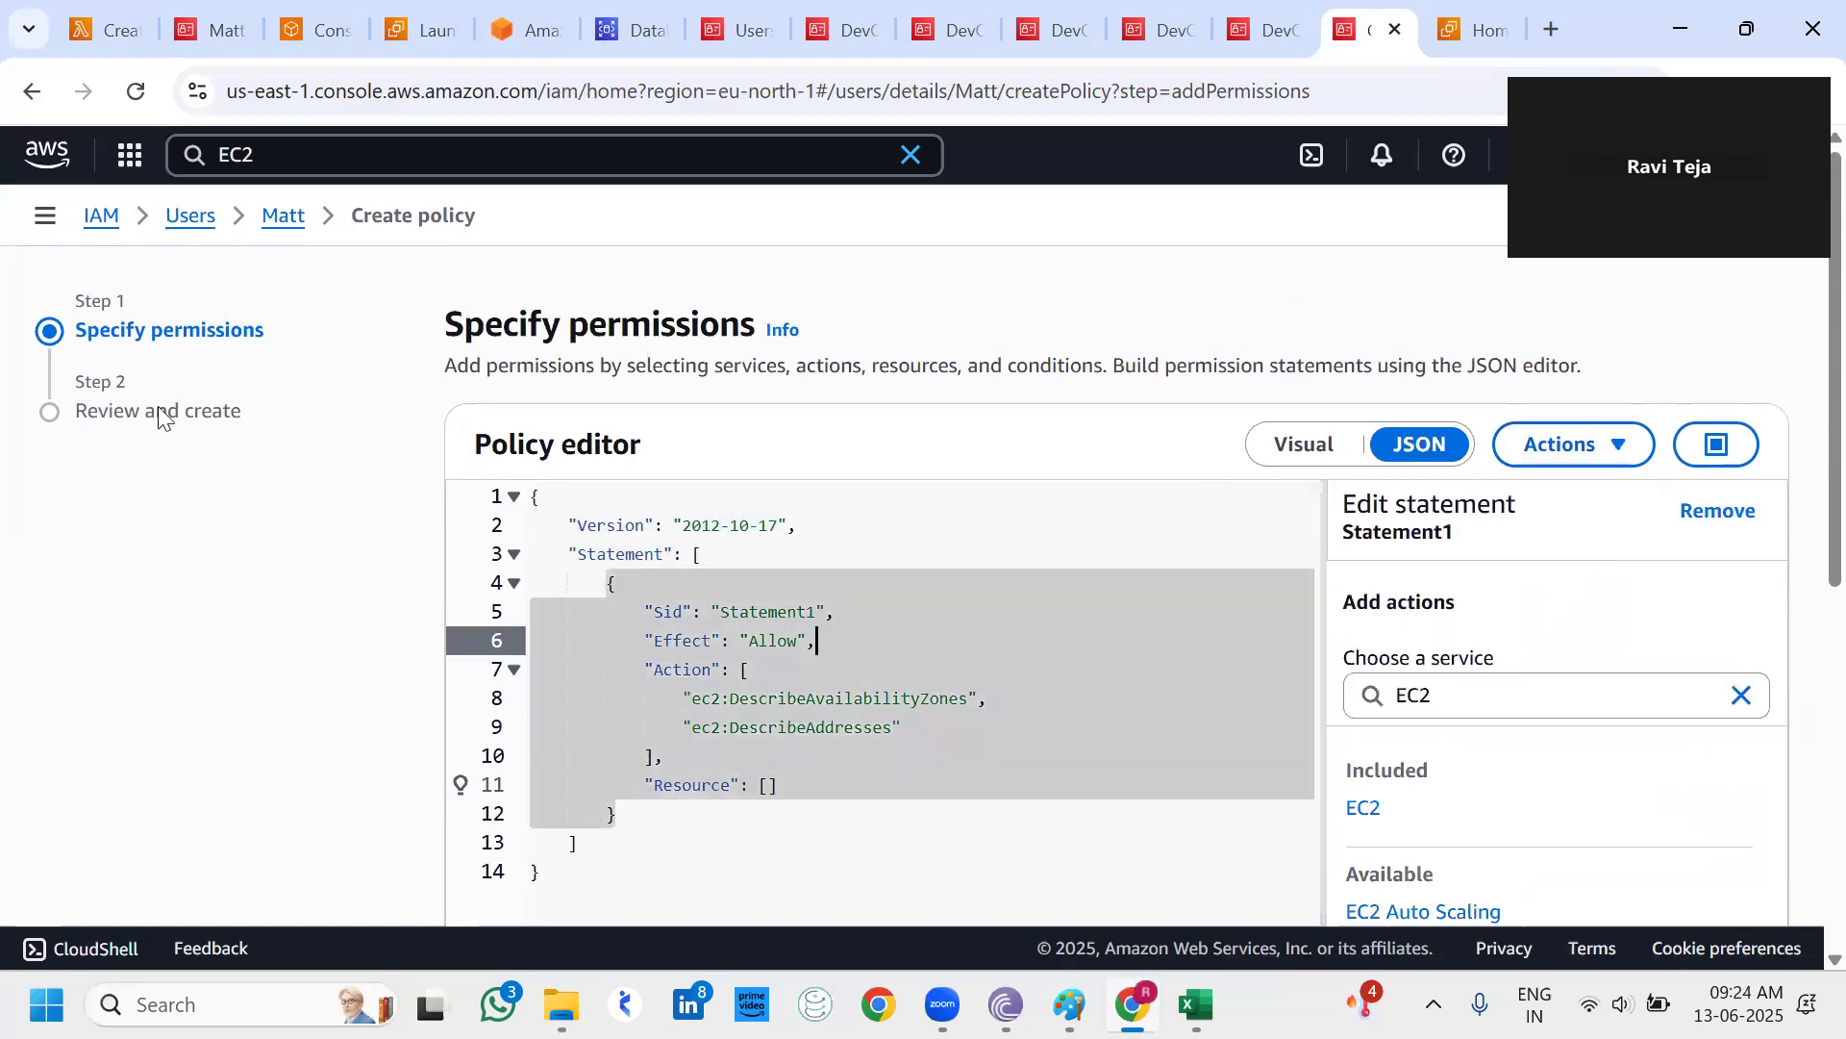
Discard the policy draft and start a new inline policy for the same user in the JSON editor.
left_click(298, 217)
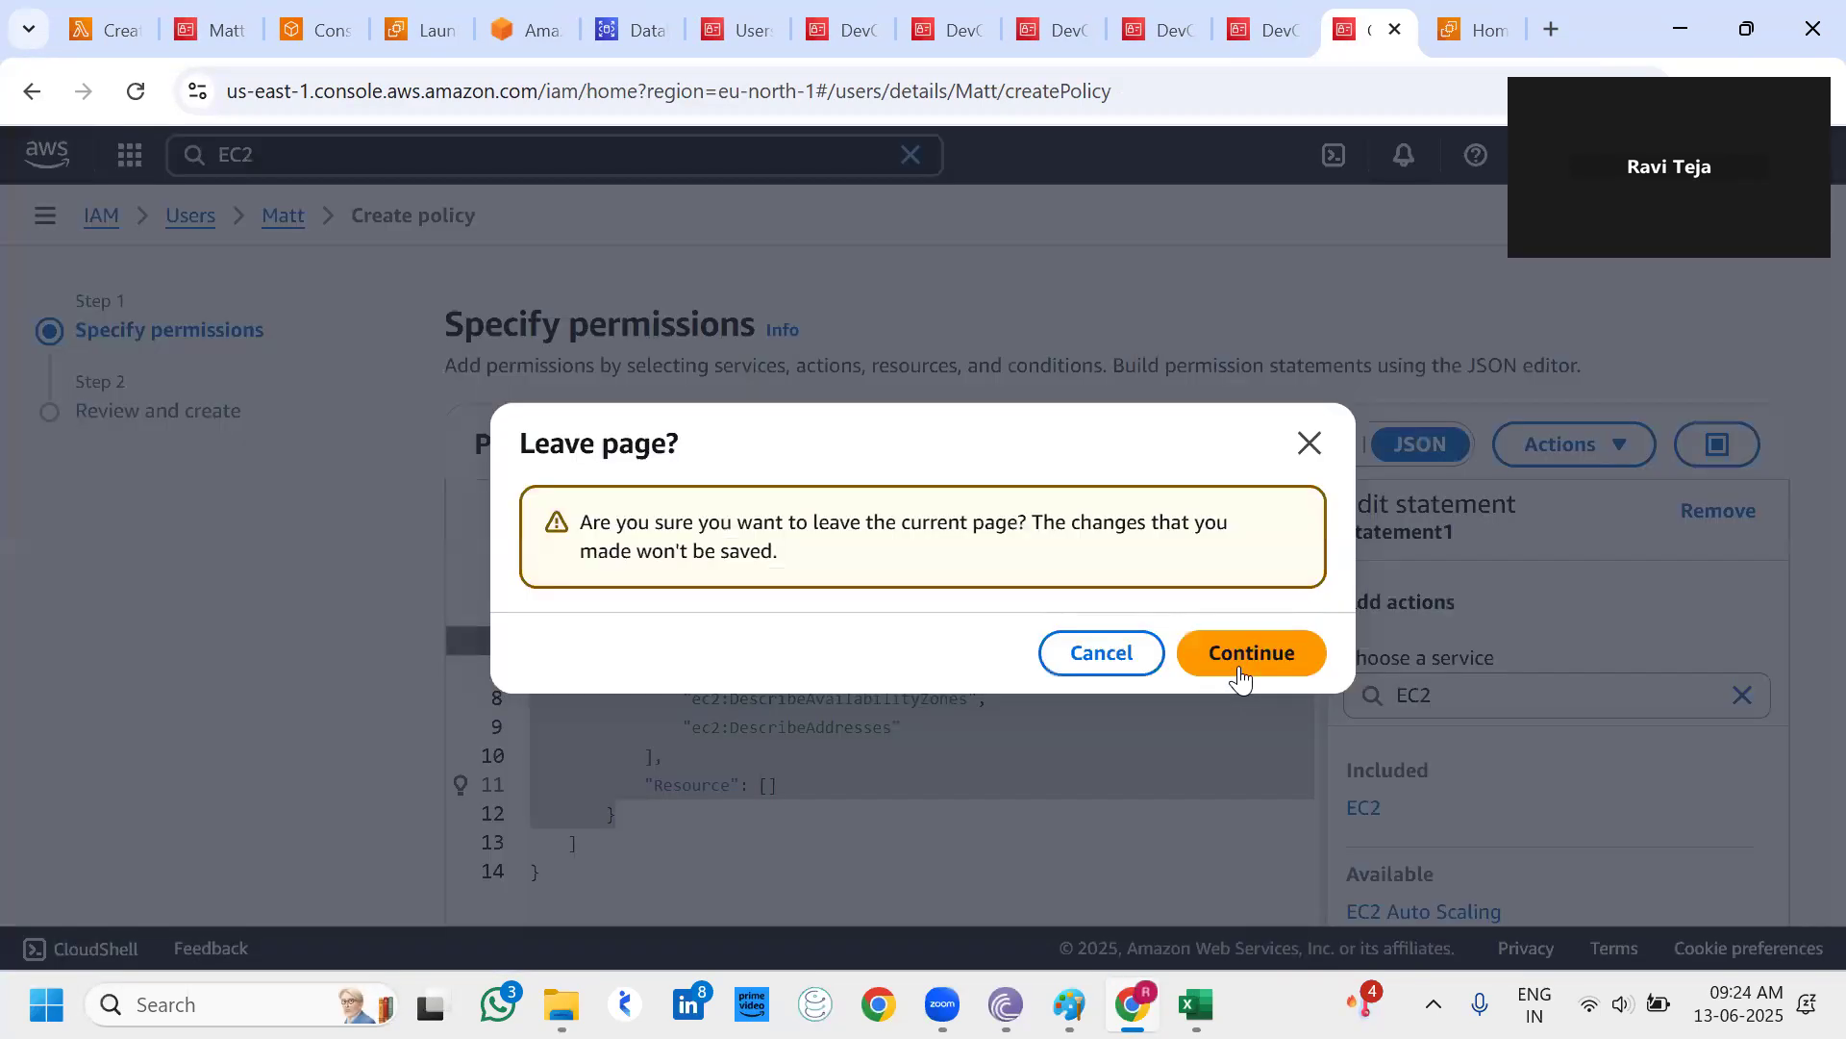
left_click(1244, 663)
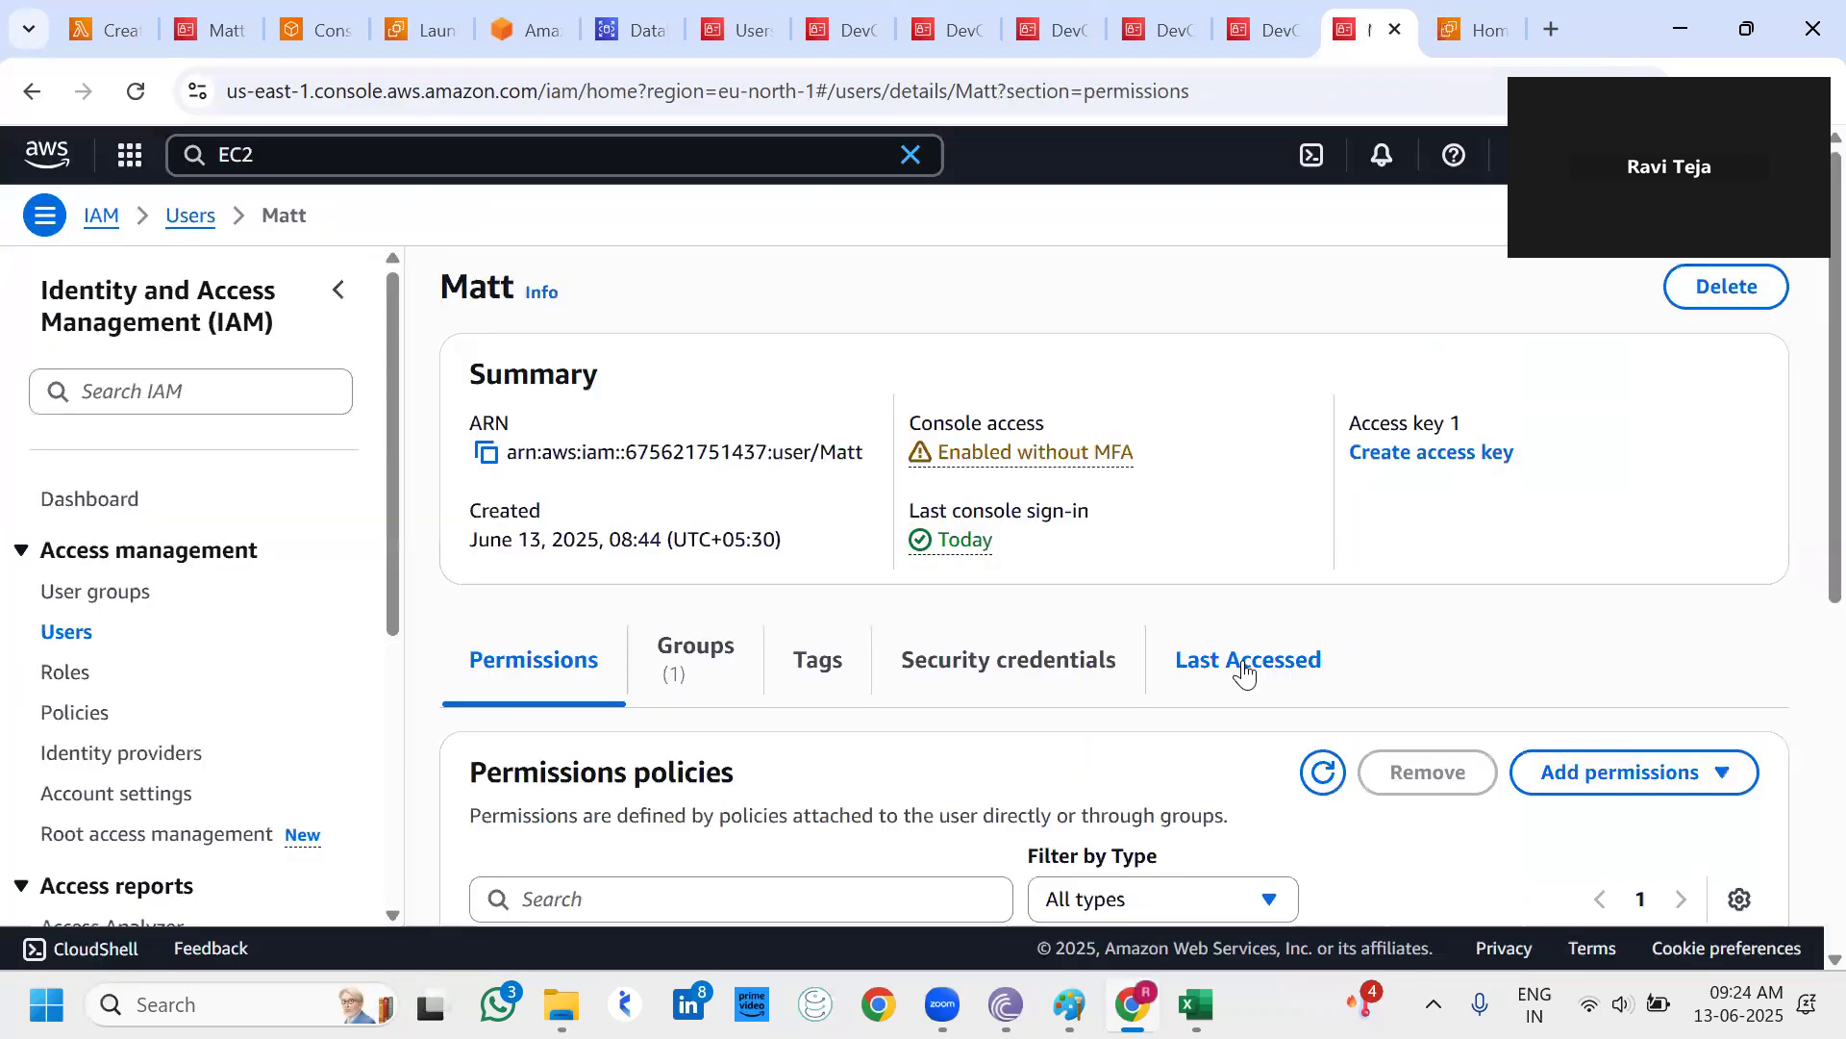
scroll(1628, 590, "down", 2)
left_click(1625, 575)
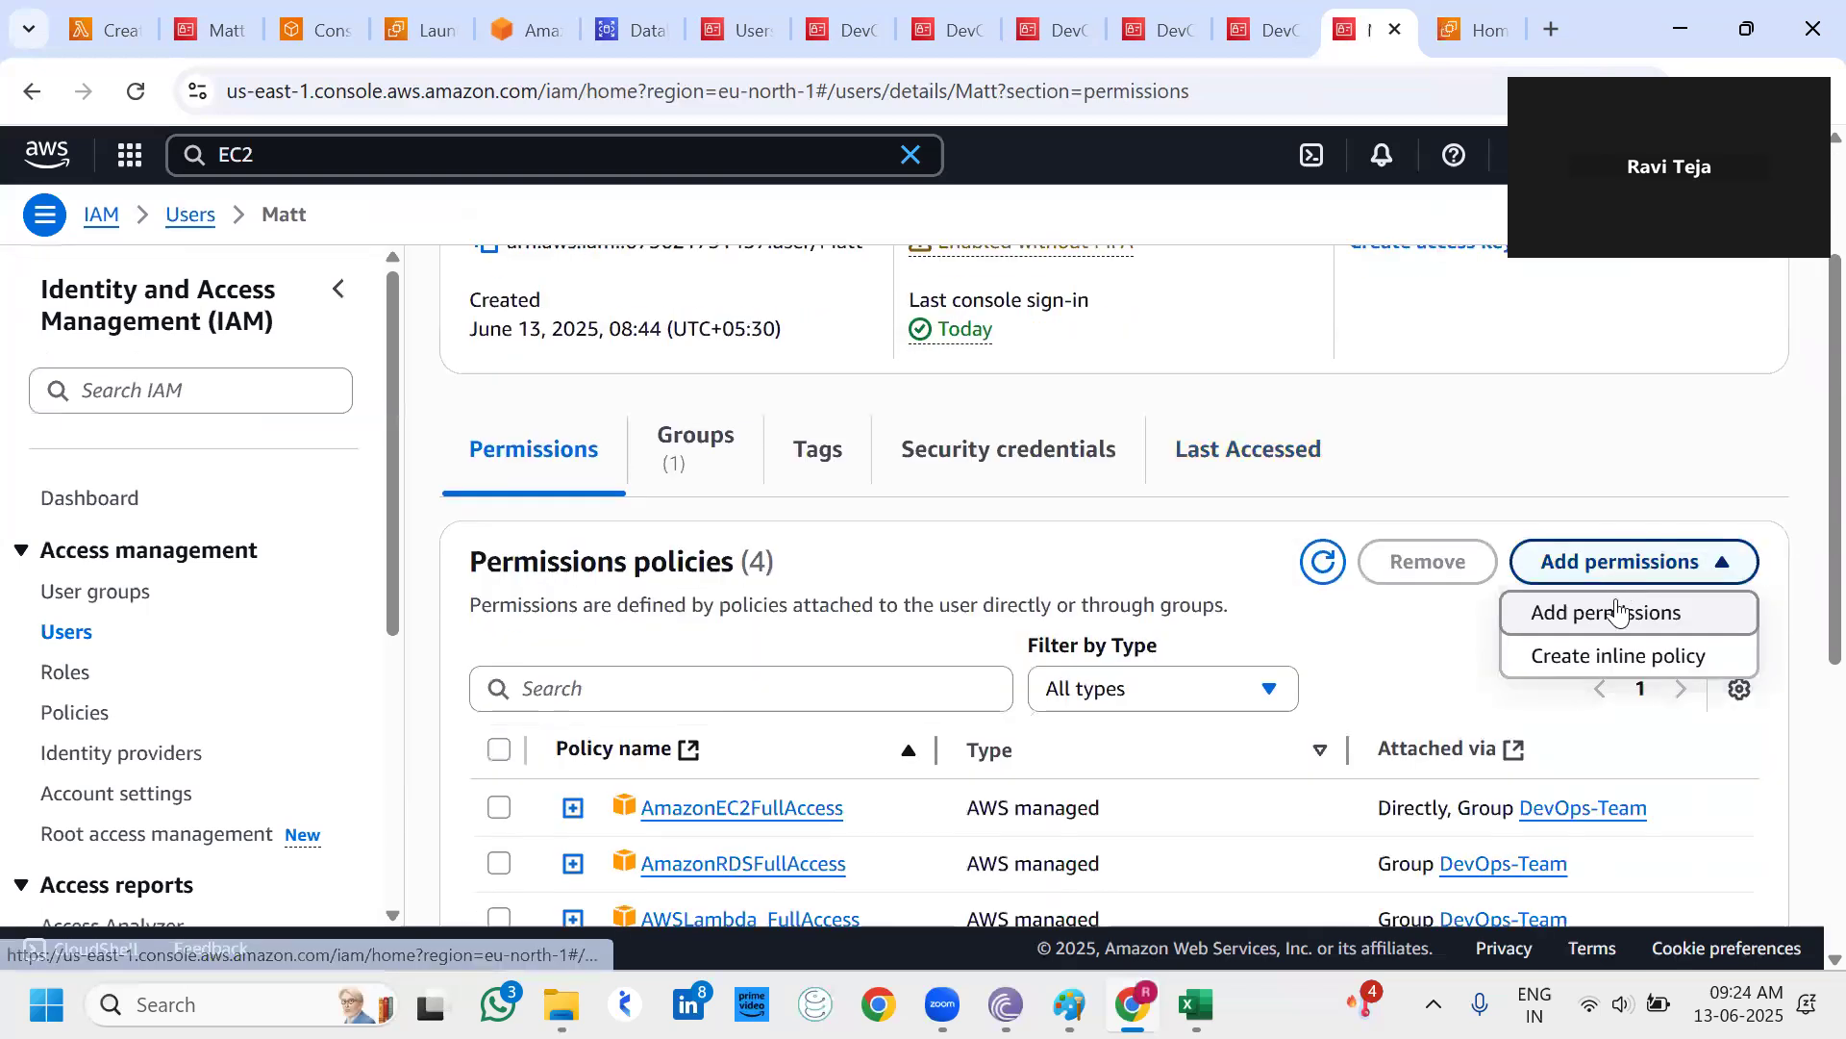
left_click(1618, 658)
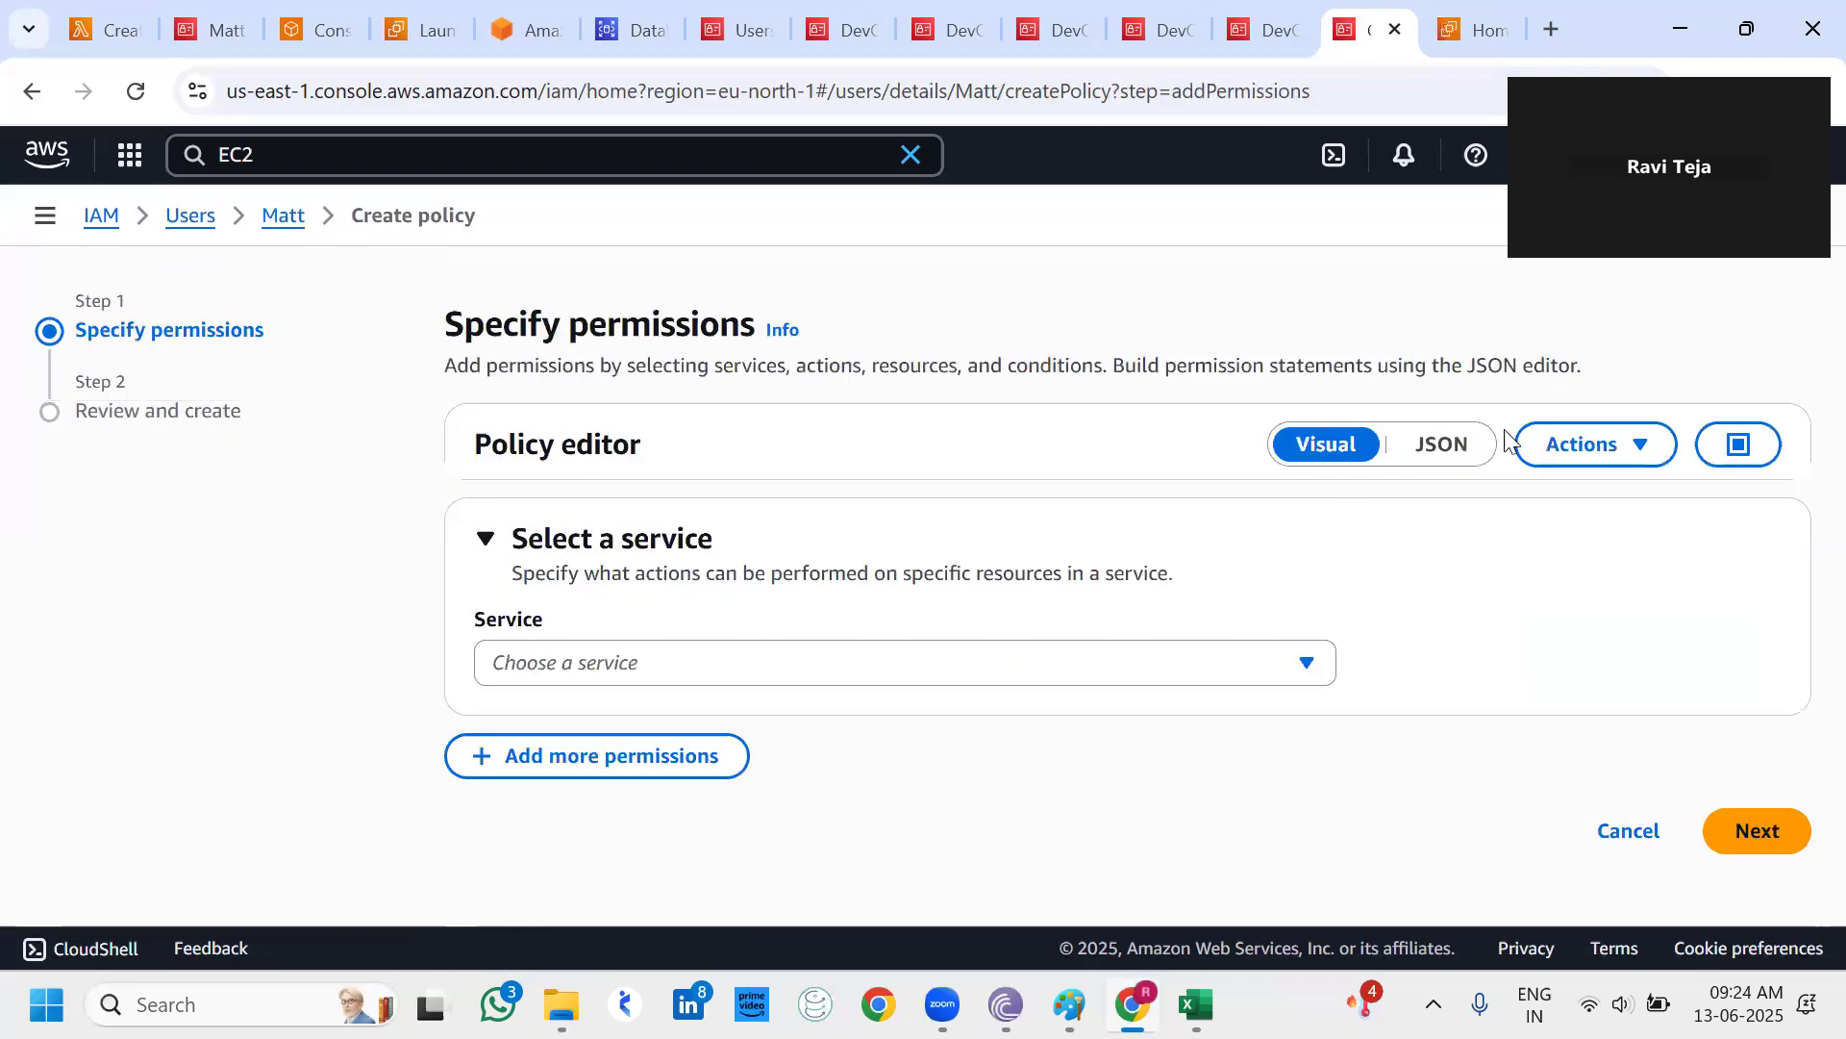
left_click(1433, 444)
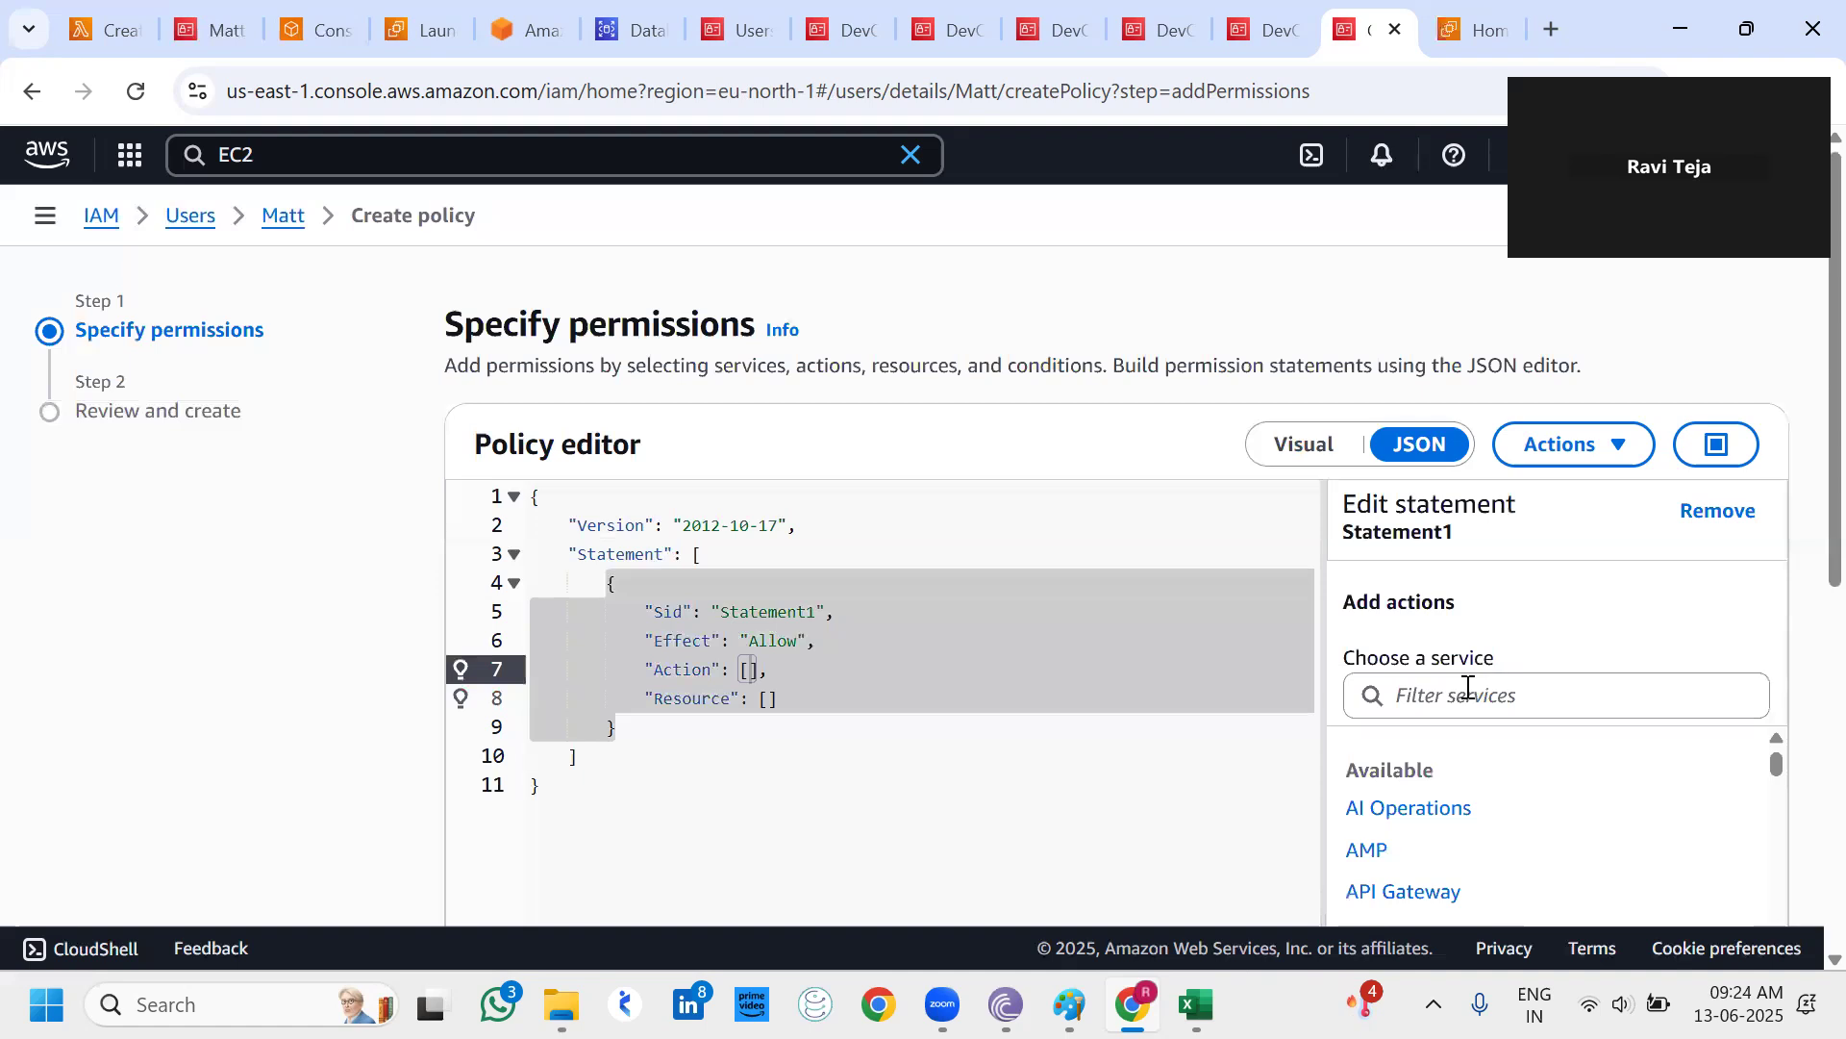
Include EC2's DescribeAvailabilityZones, DescribeAddresses and DescribeAccountAttributes actions in the new draft's Statement1.
left_click(1467, 688)
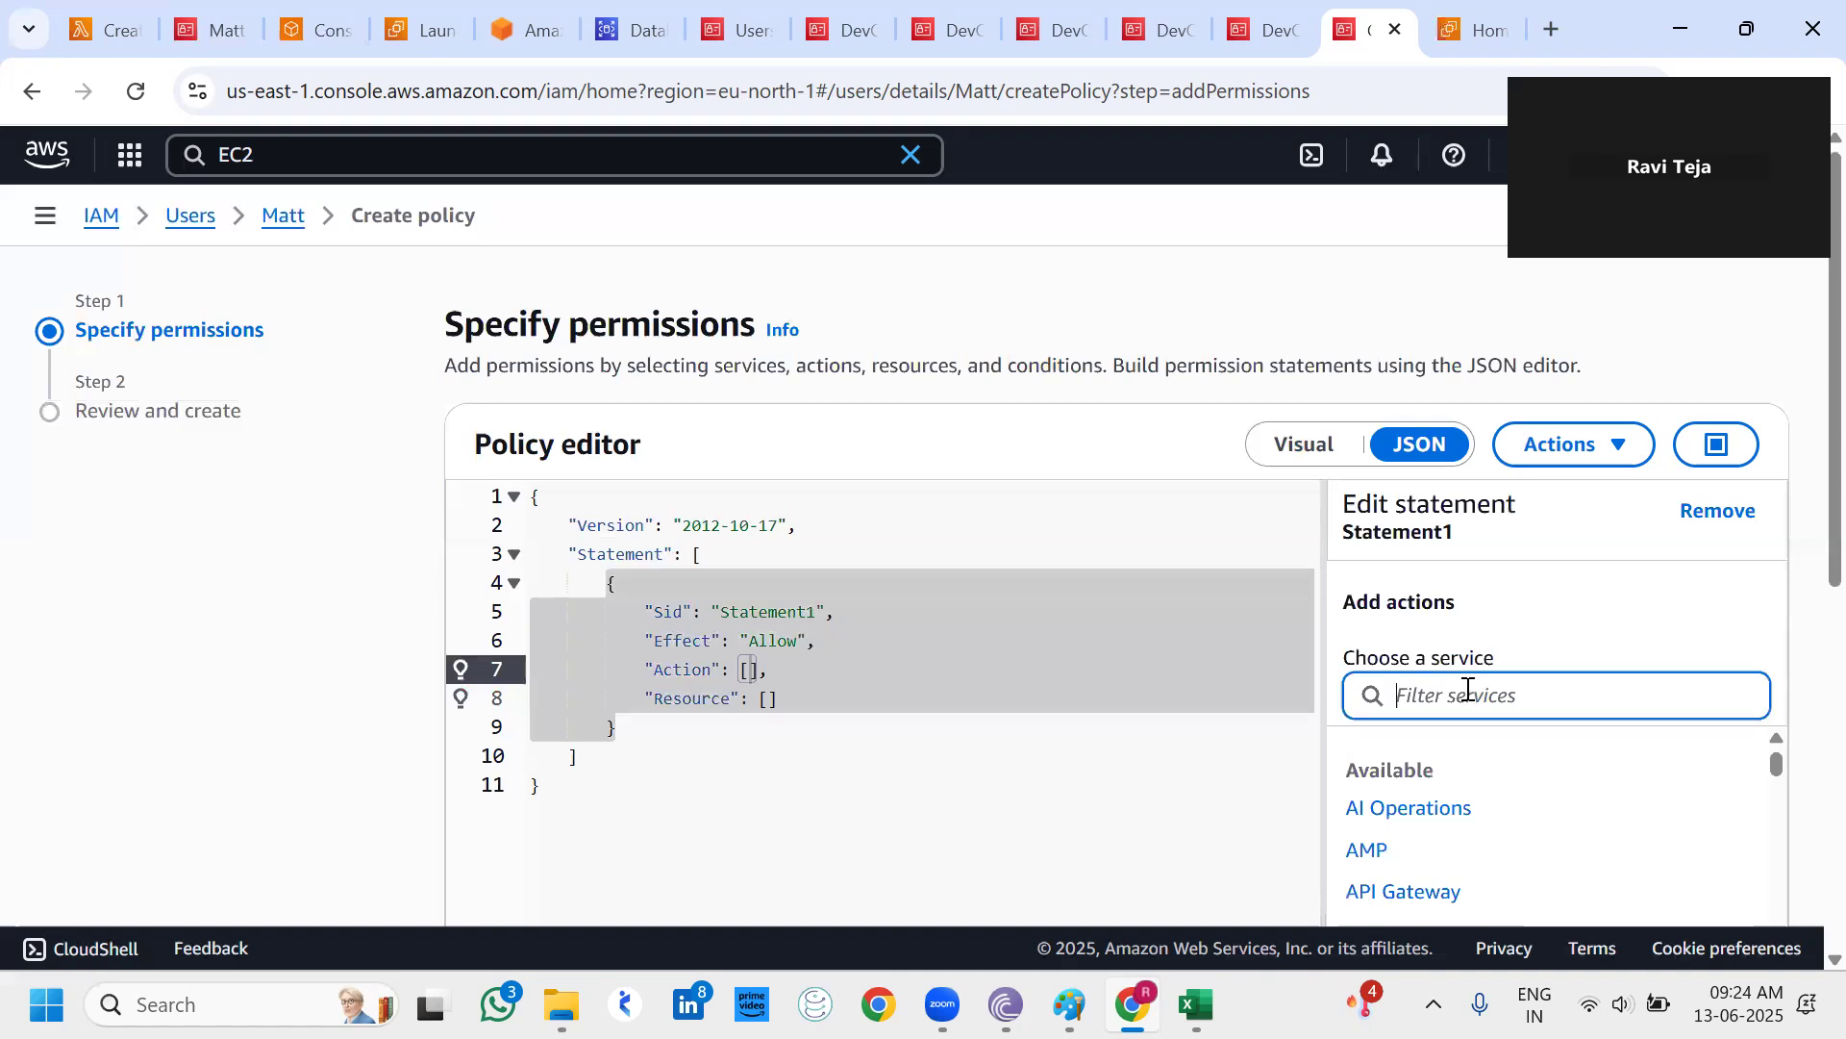
type("EC2")
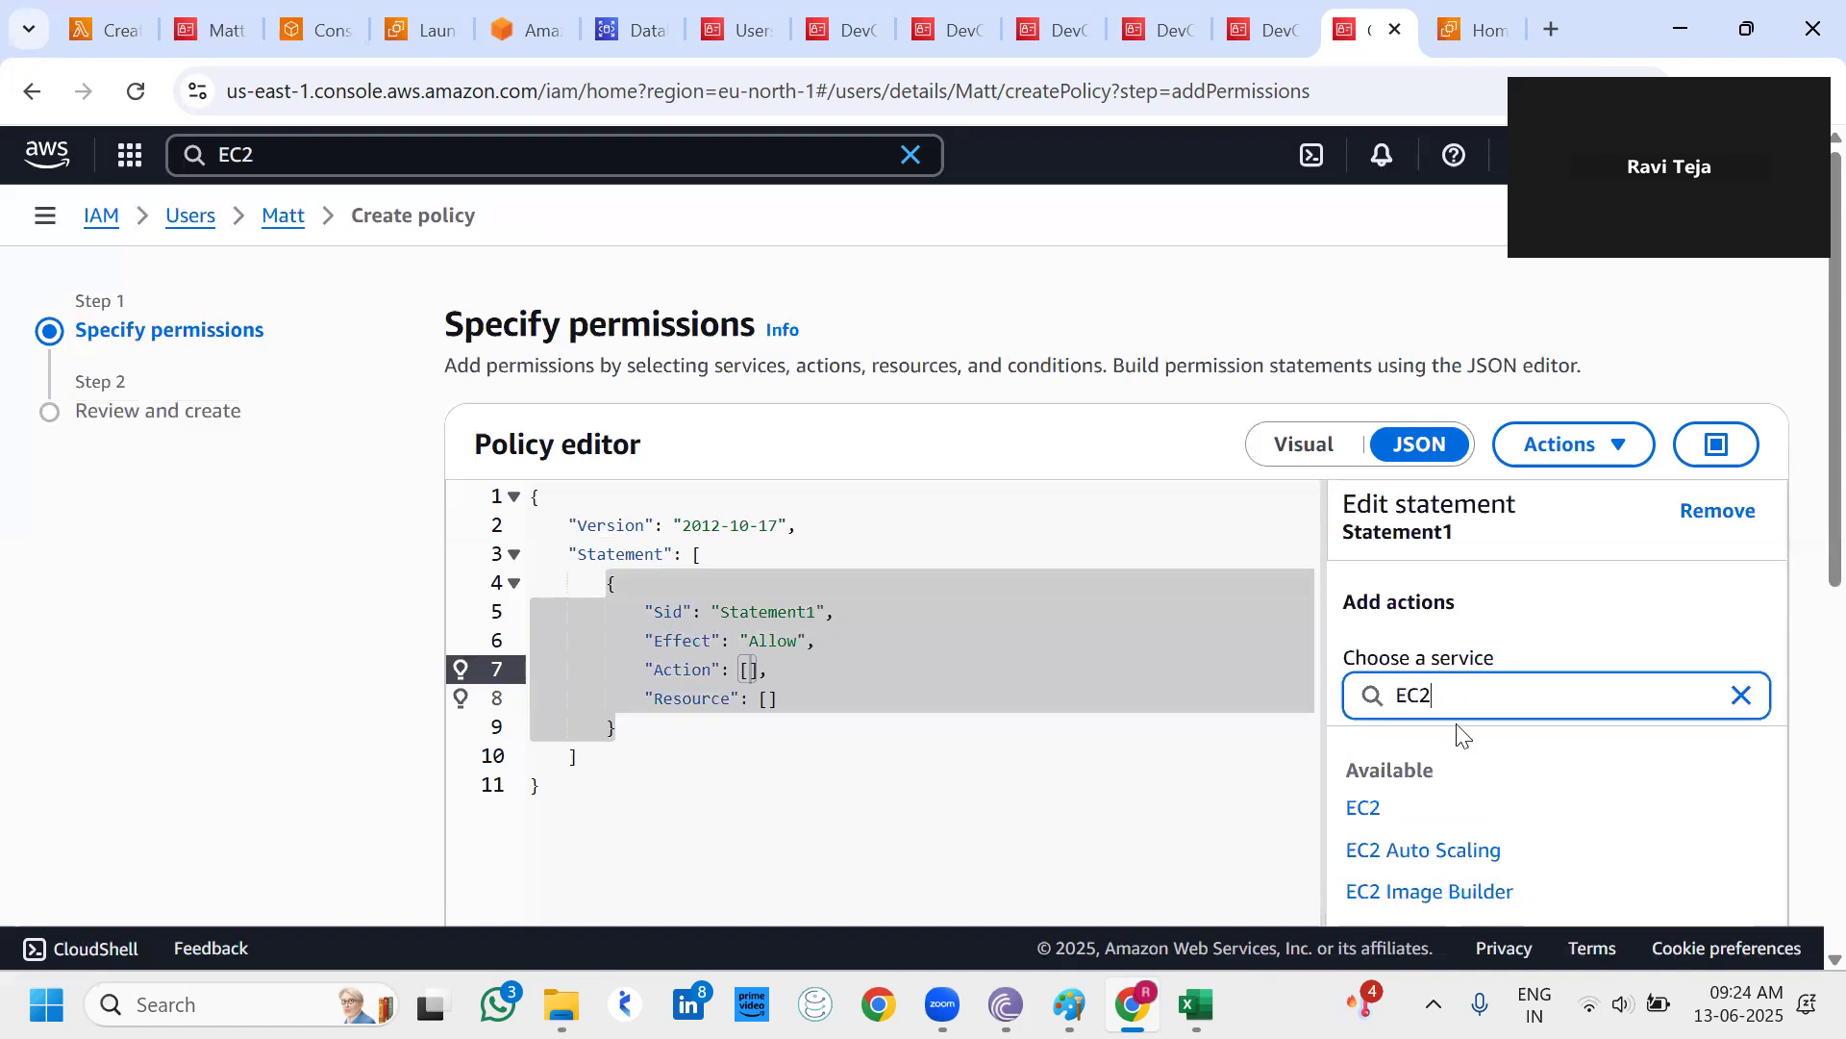
left_click(1360, 810)
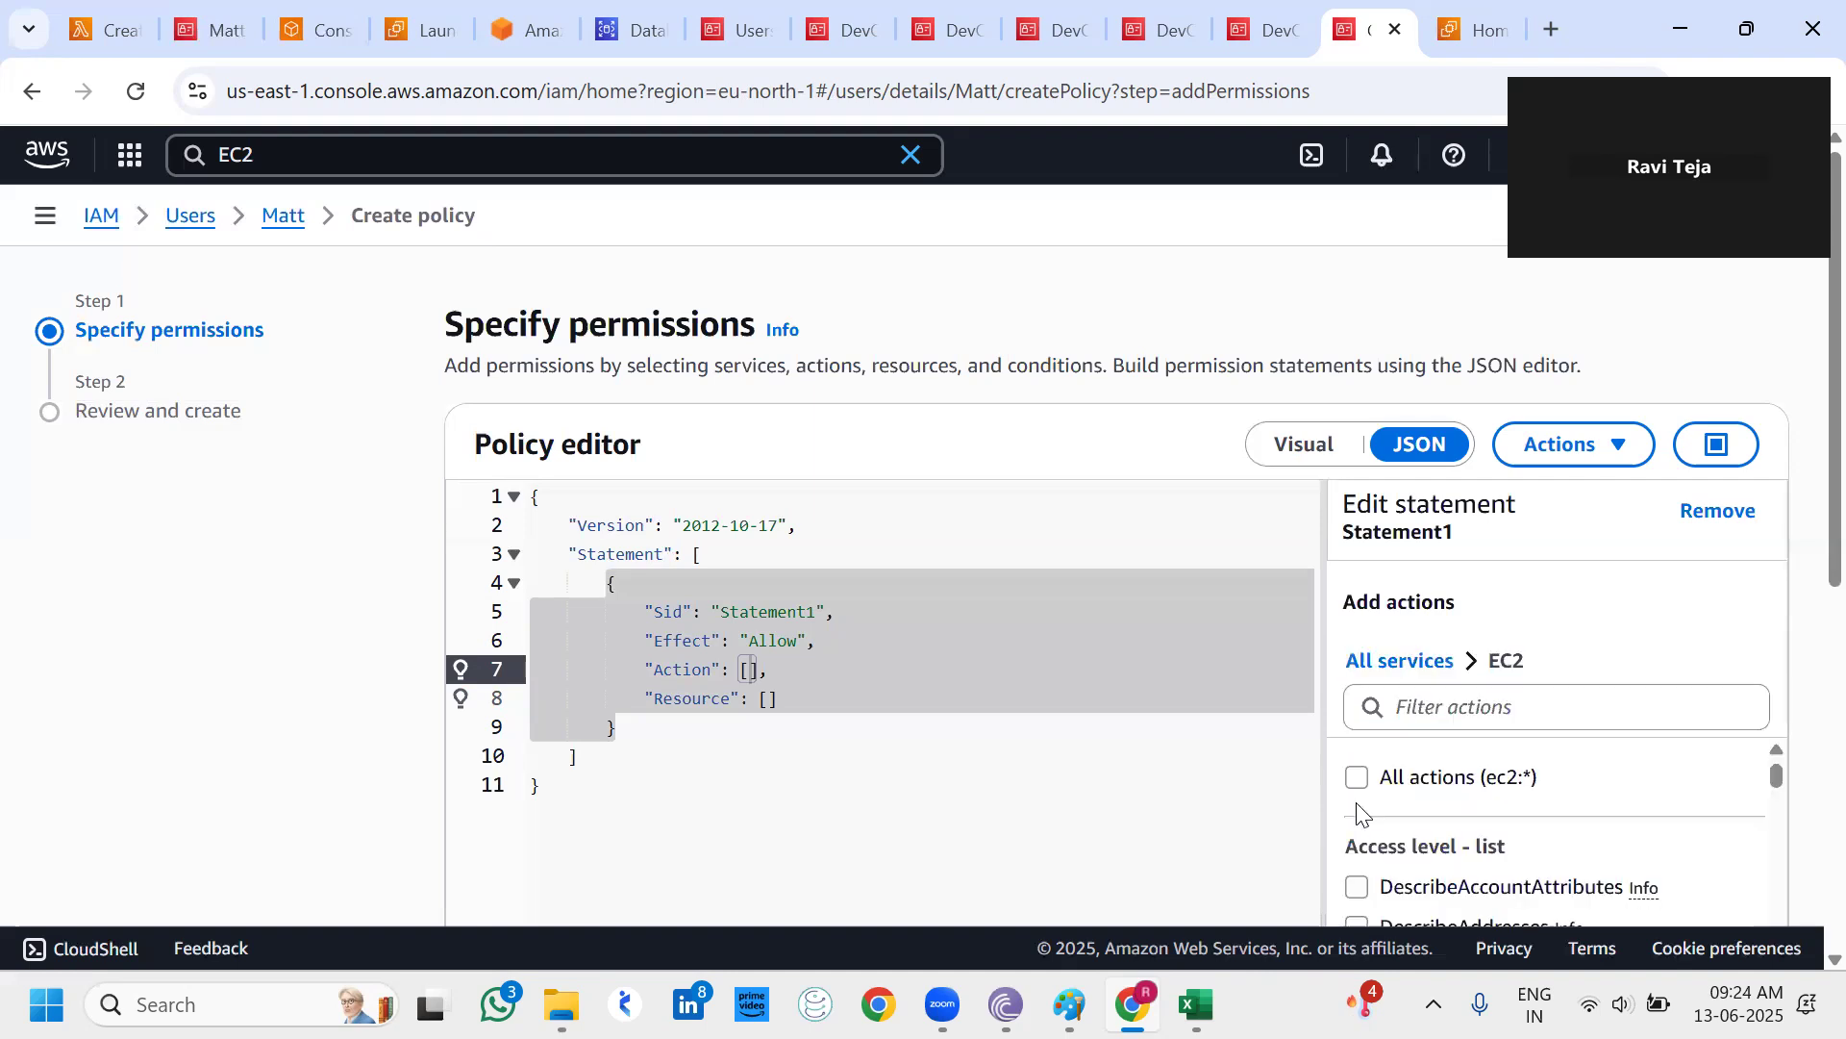
scroll(1356, 827, "down", 2)
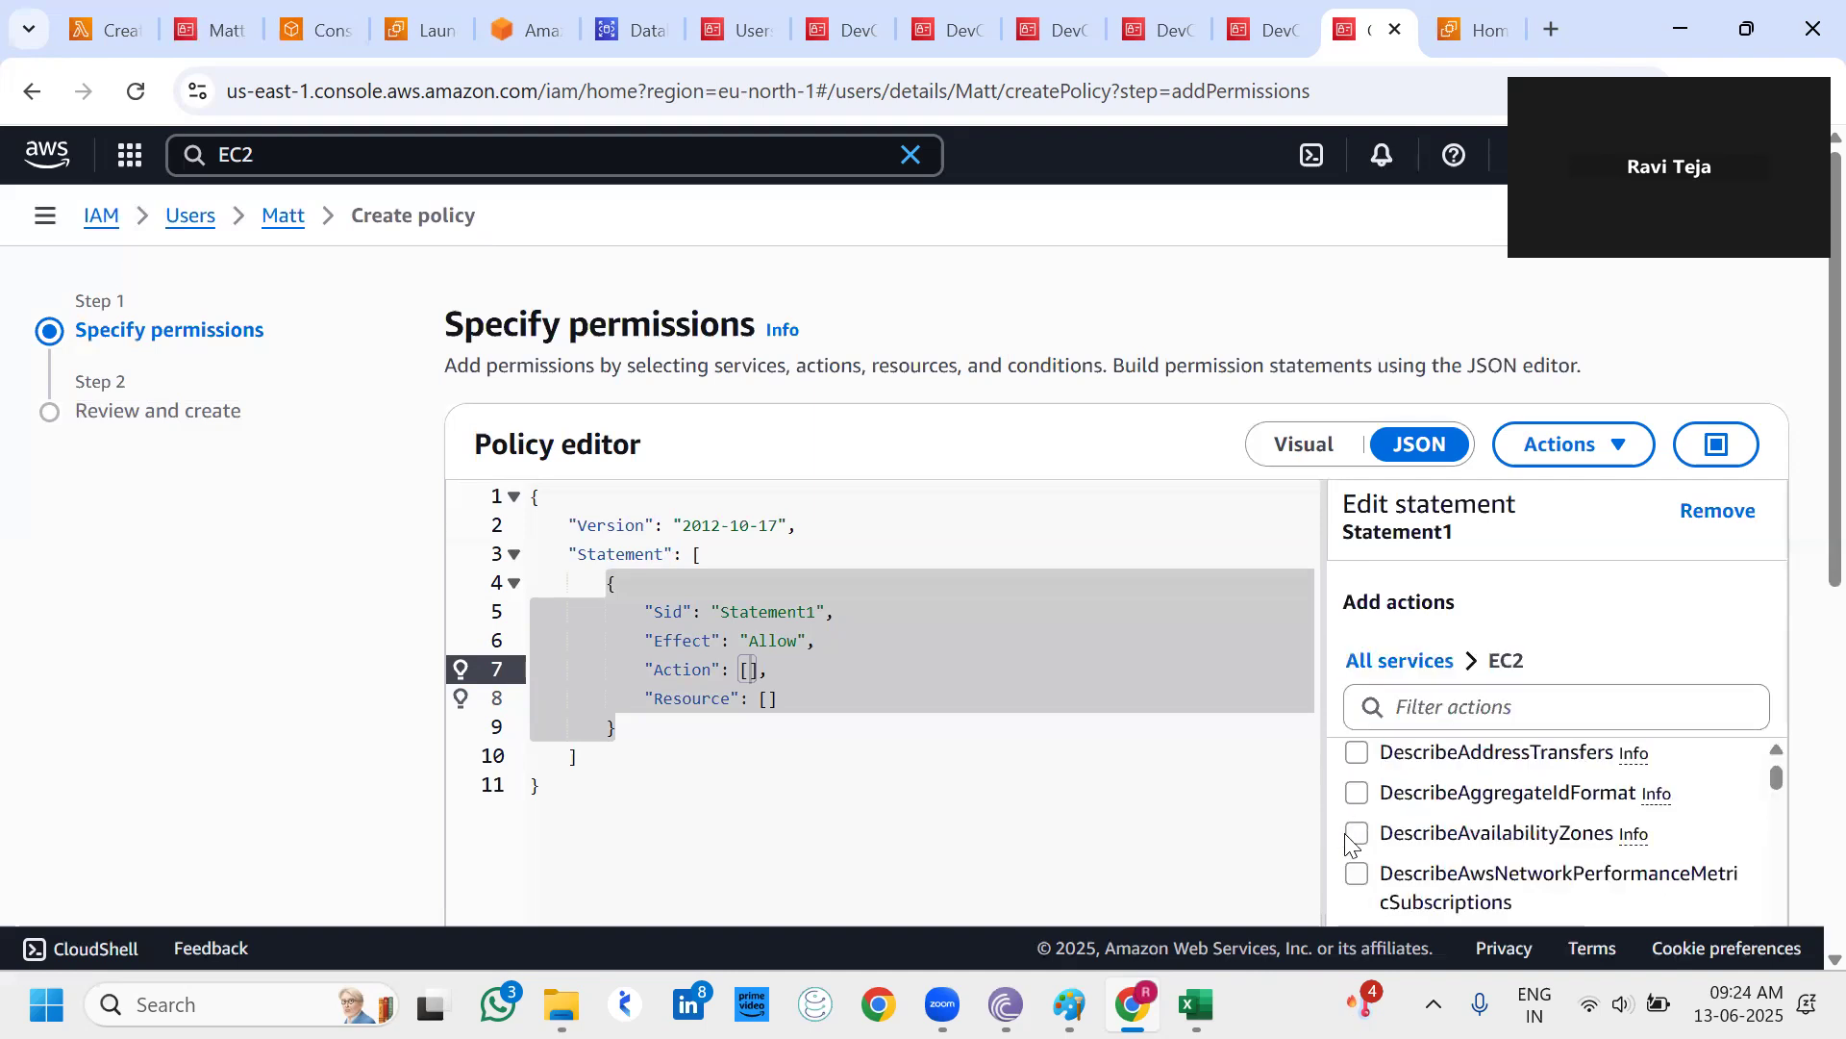
left_click(1357, 832)
scroll(1351, 836, "up", 1)
scroll(1350, 808, "up", 1)
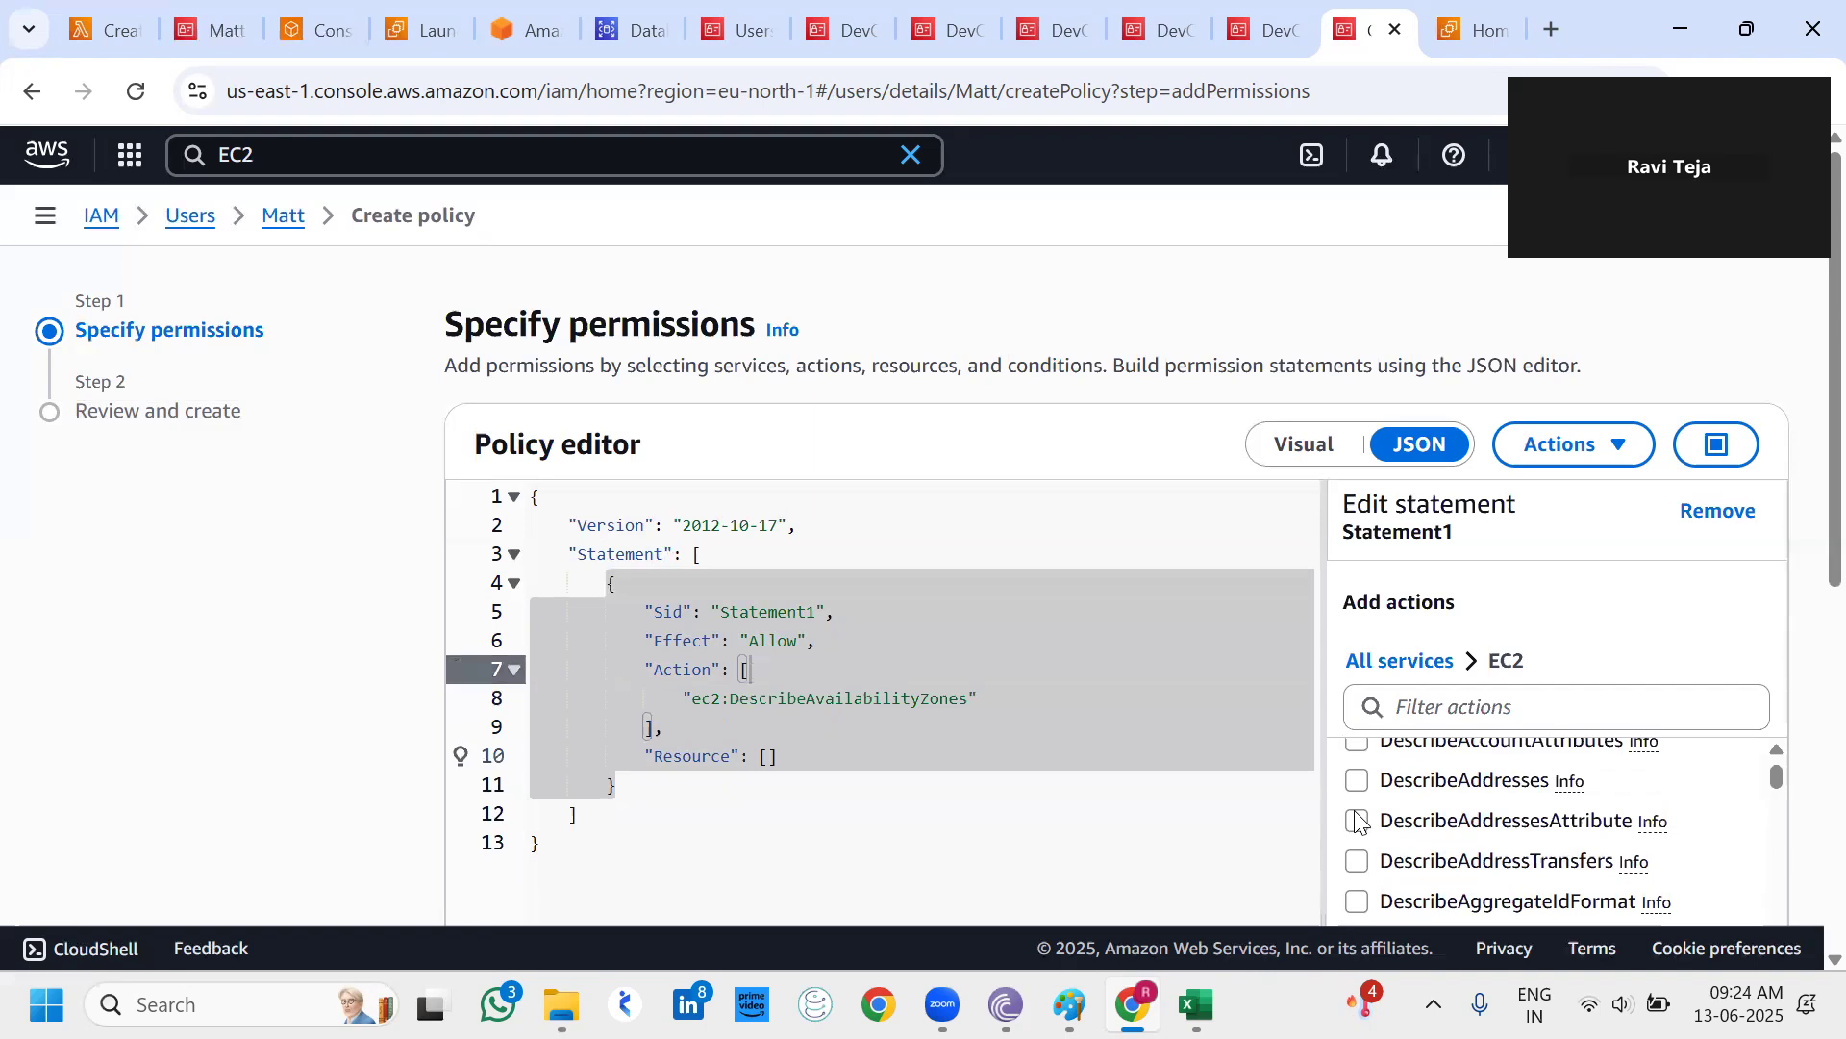
left_click(1354, 783)
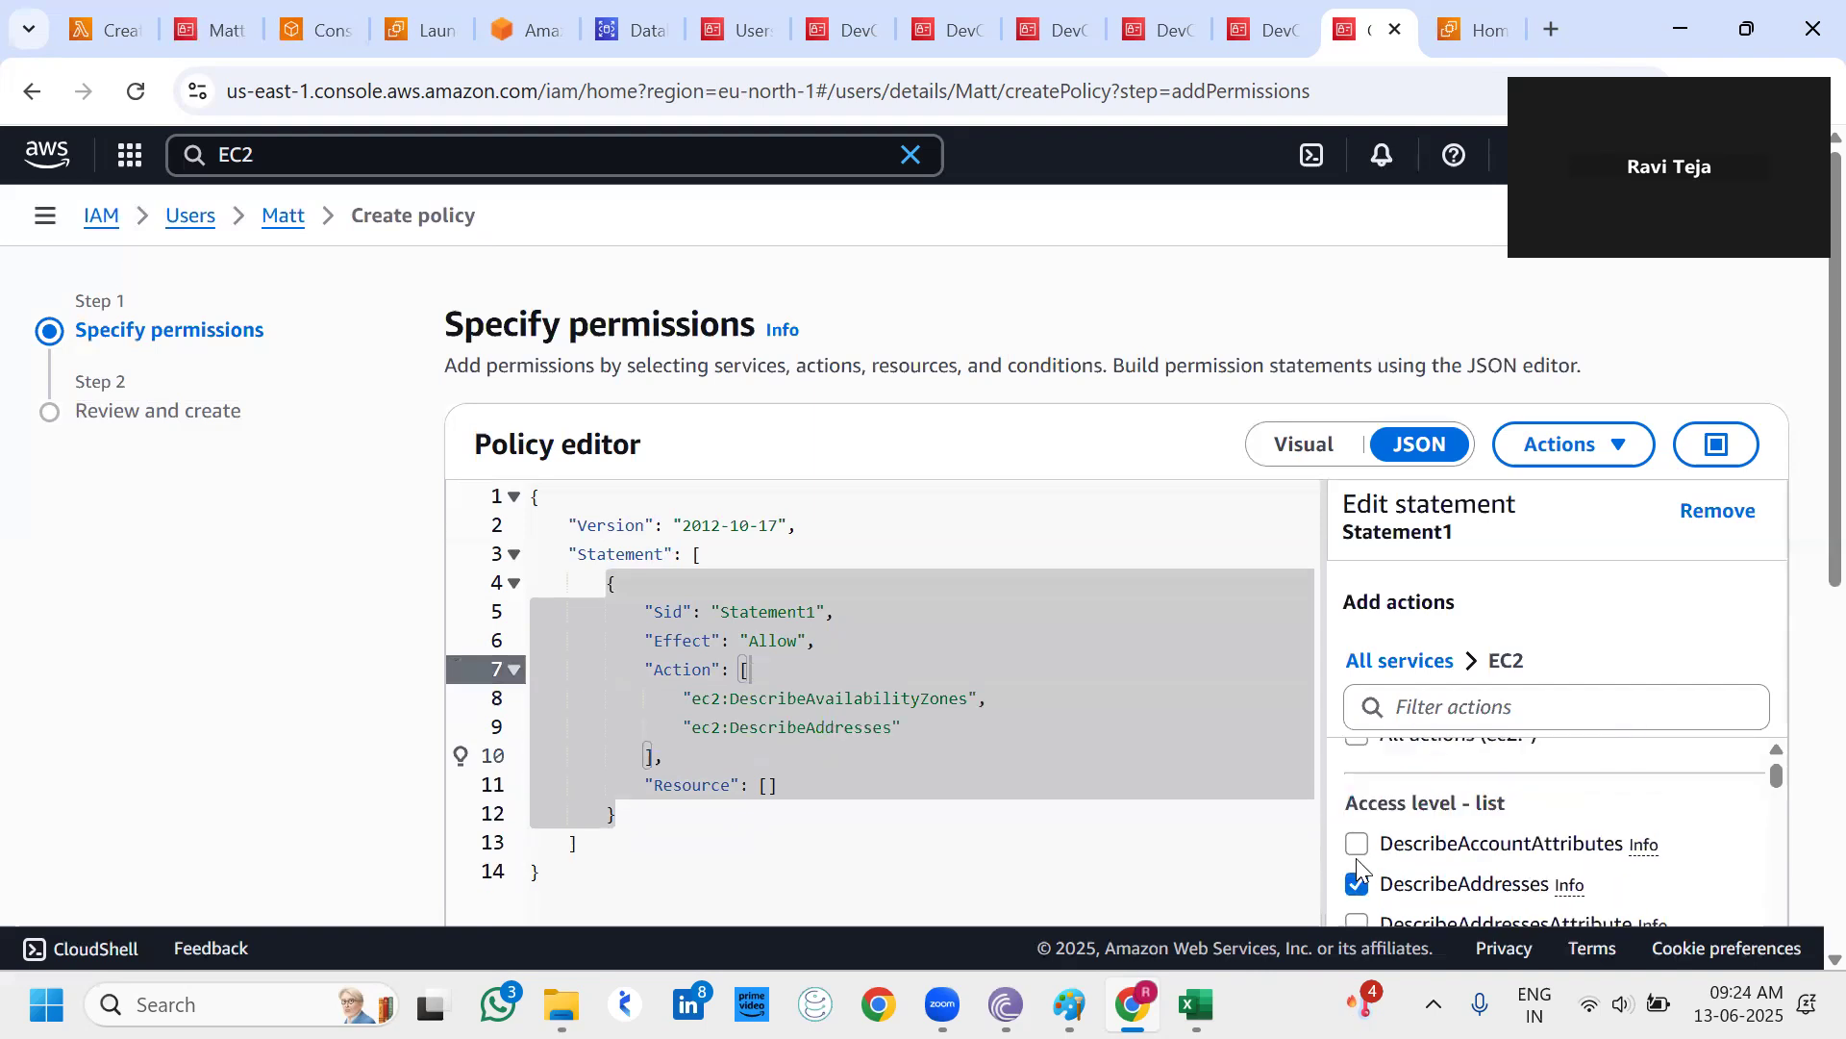
left_click(1357, 844)
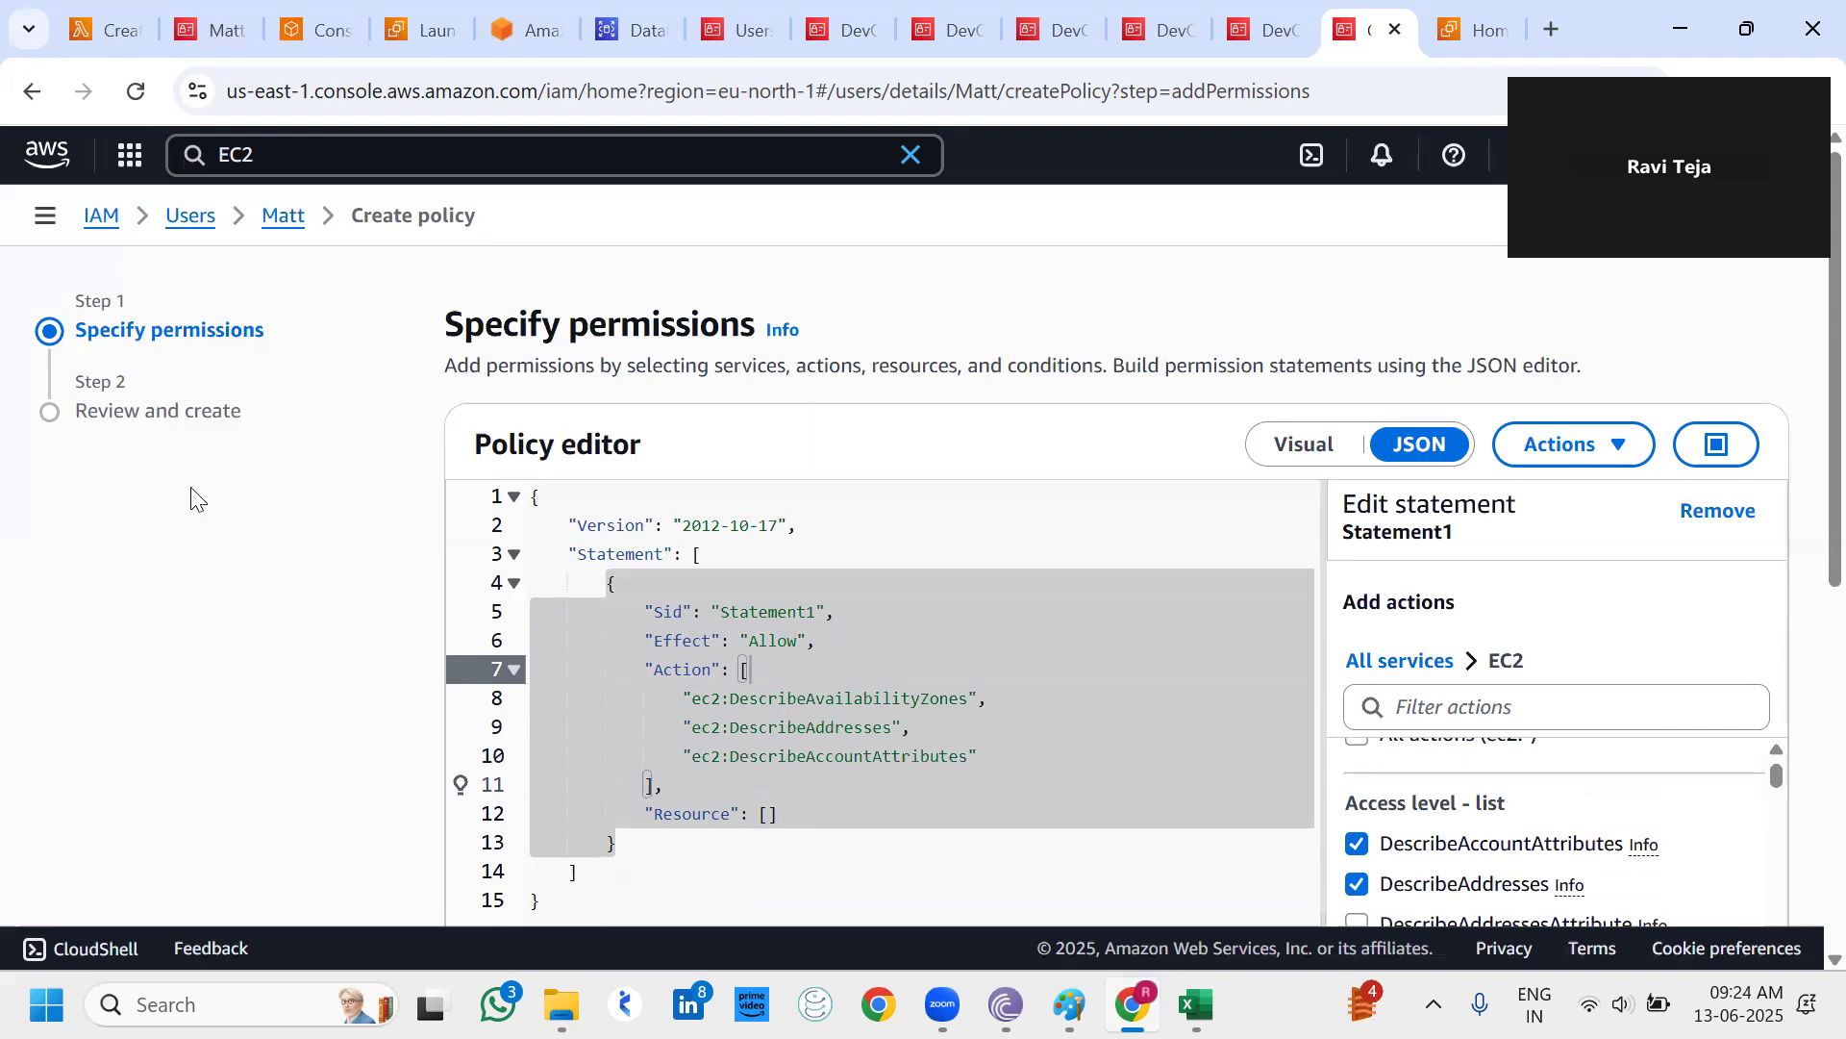
Open instance-1's details in the EC2 instances list, copy its Instance ARN and return to the policy editor.
key("ctrl+Tab")
left_click(111, 526)
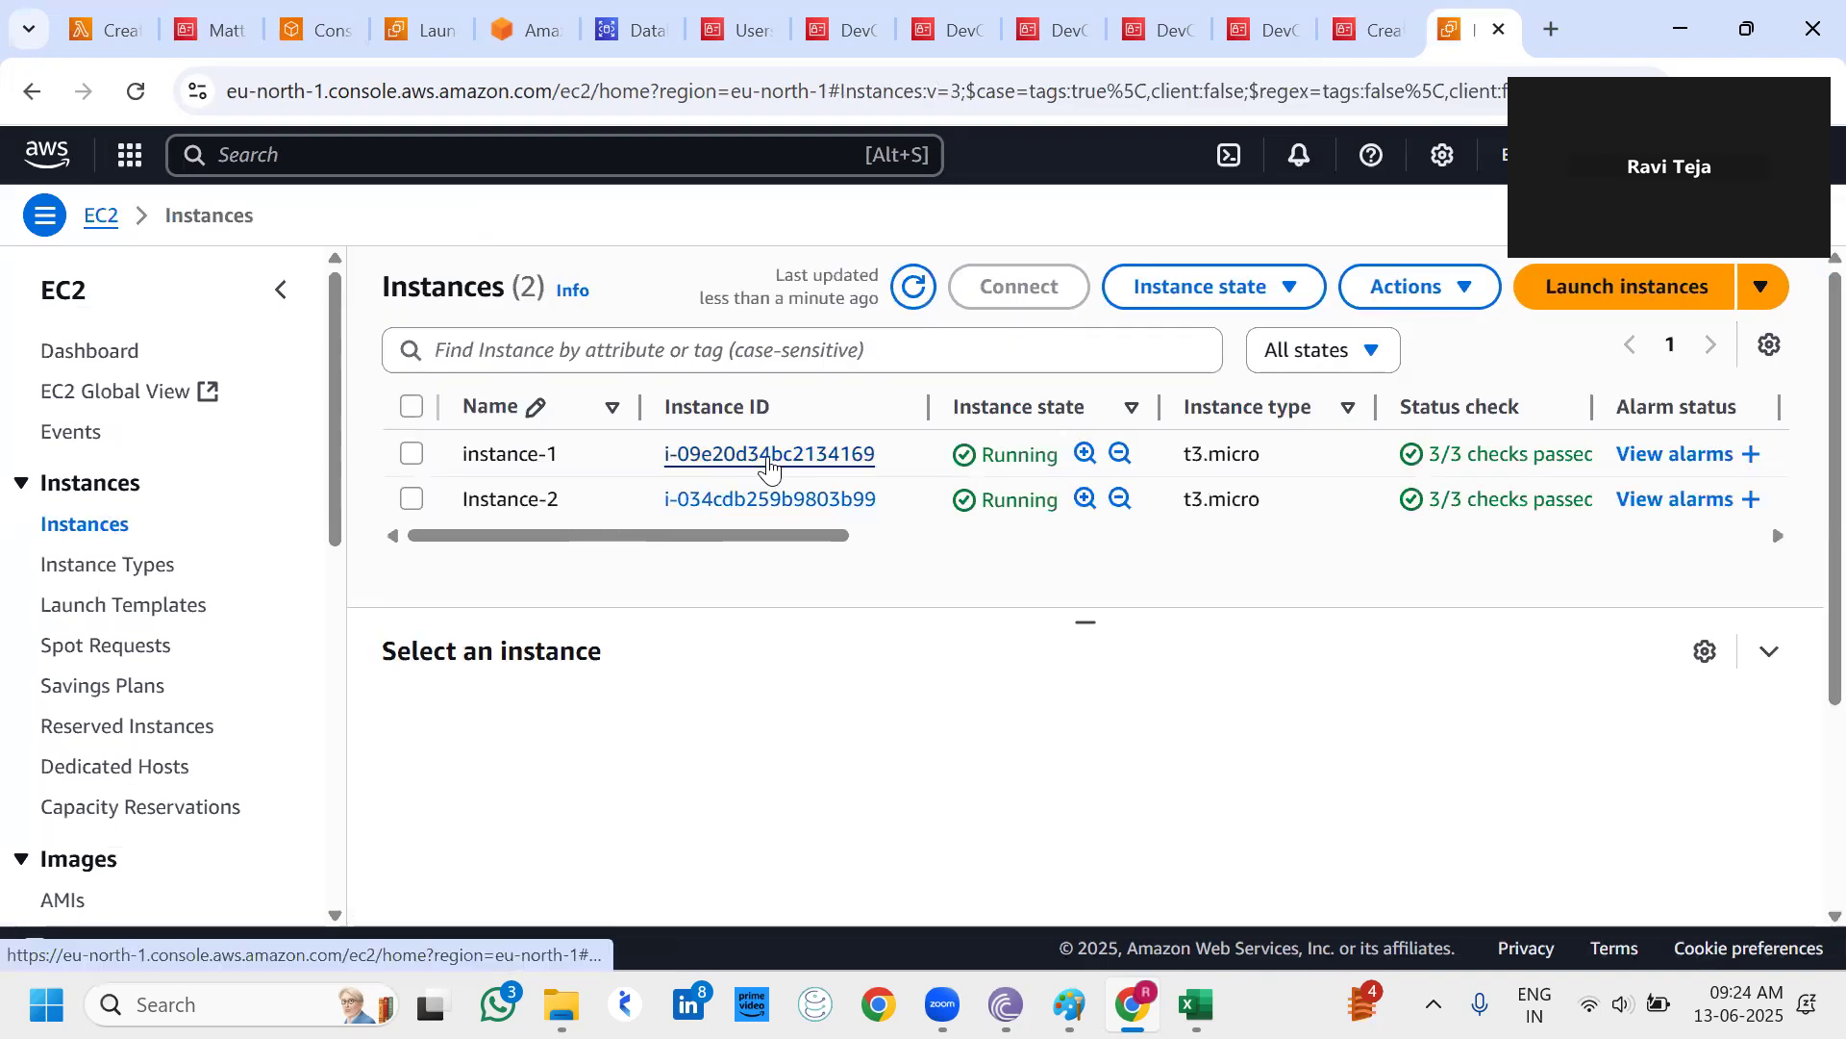
left_click(770, 465)
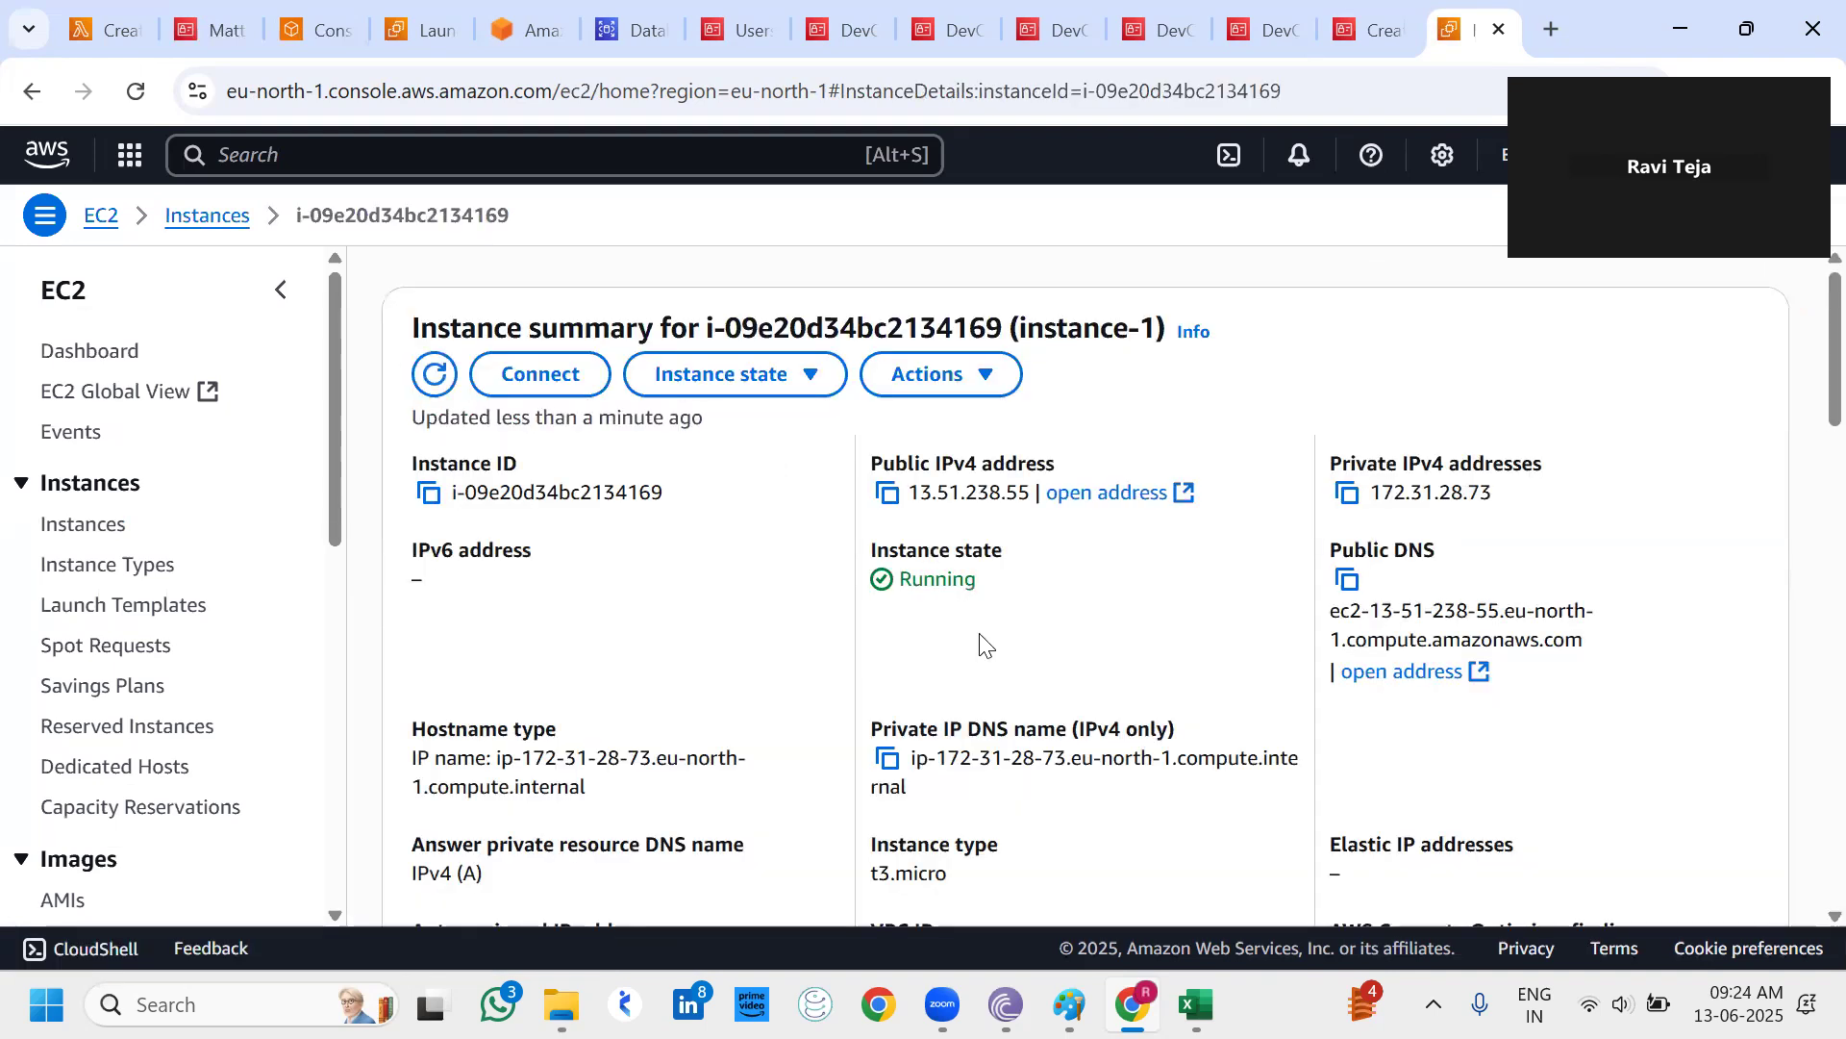
scroll(986, 644, "down", 2)
scroll(981, 644, "down", 3)
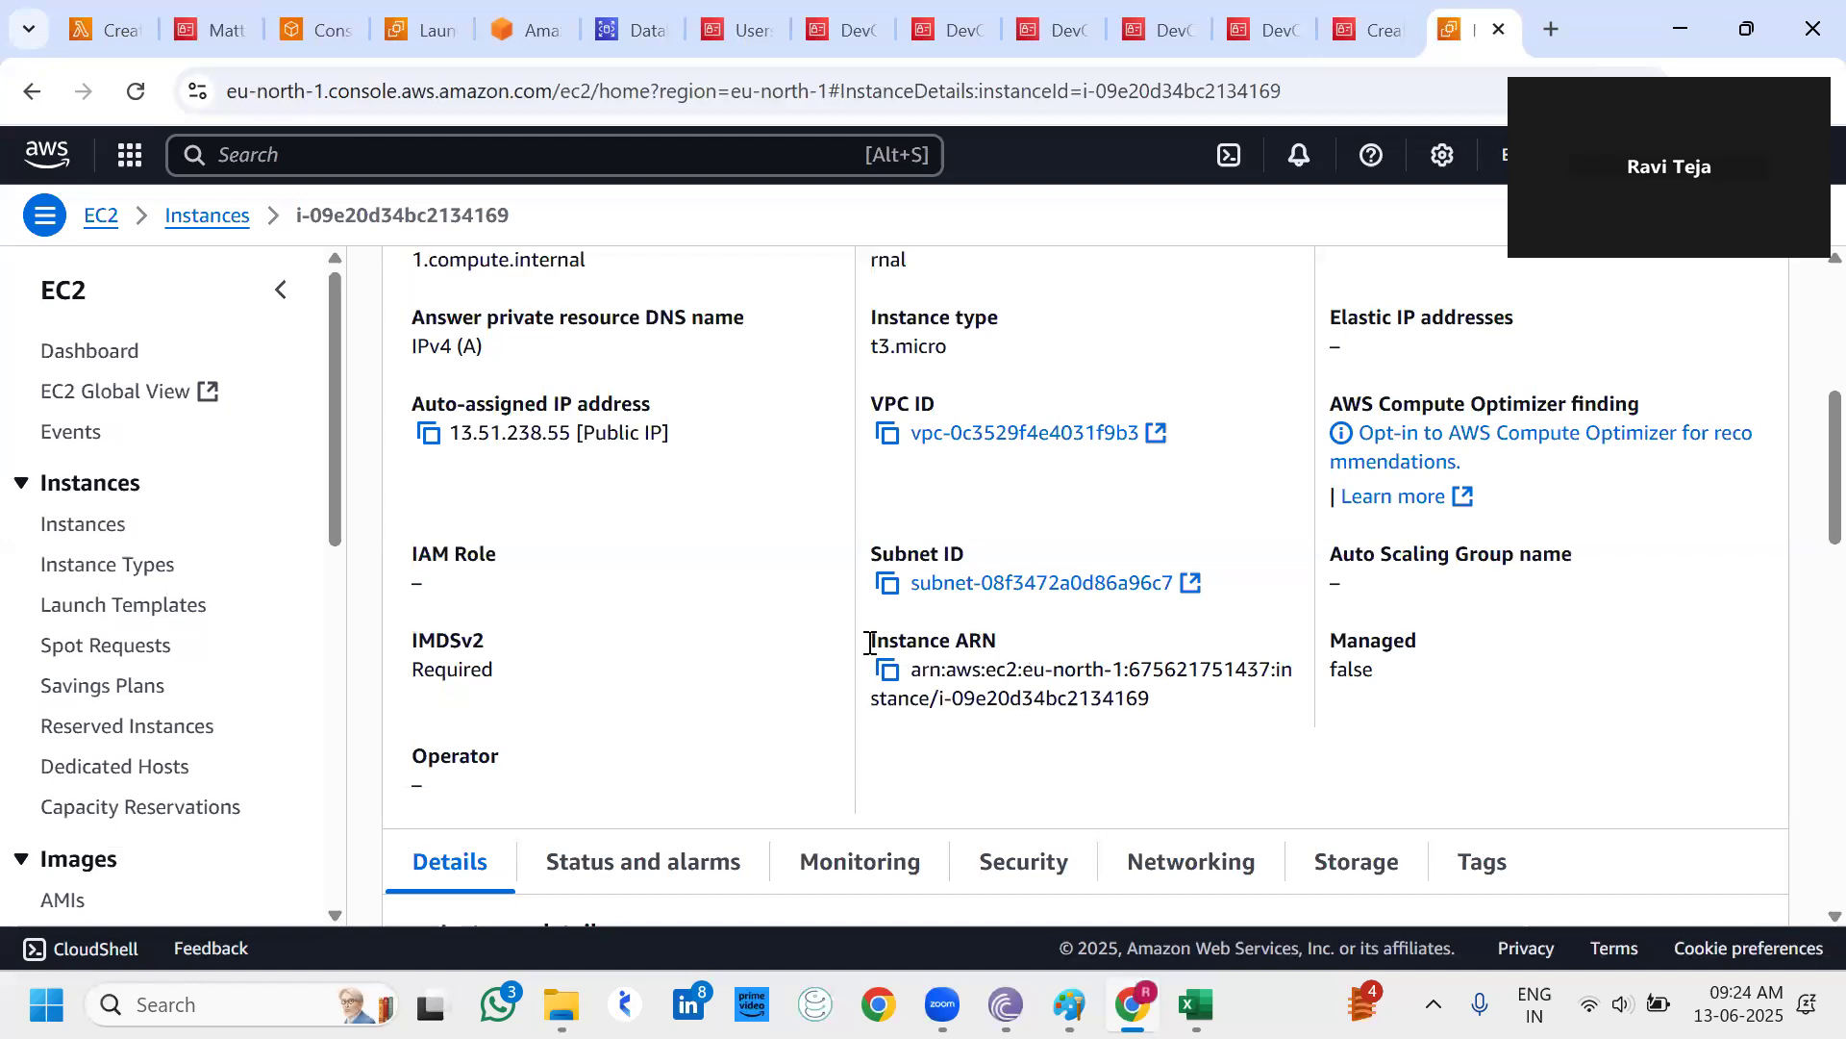
left_click_drag(874, 651, 888, 682)
left_click(886, 674)
left_click(1381, 39)
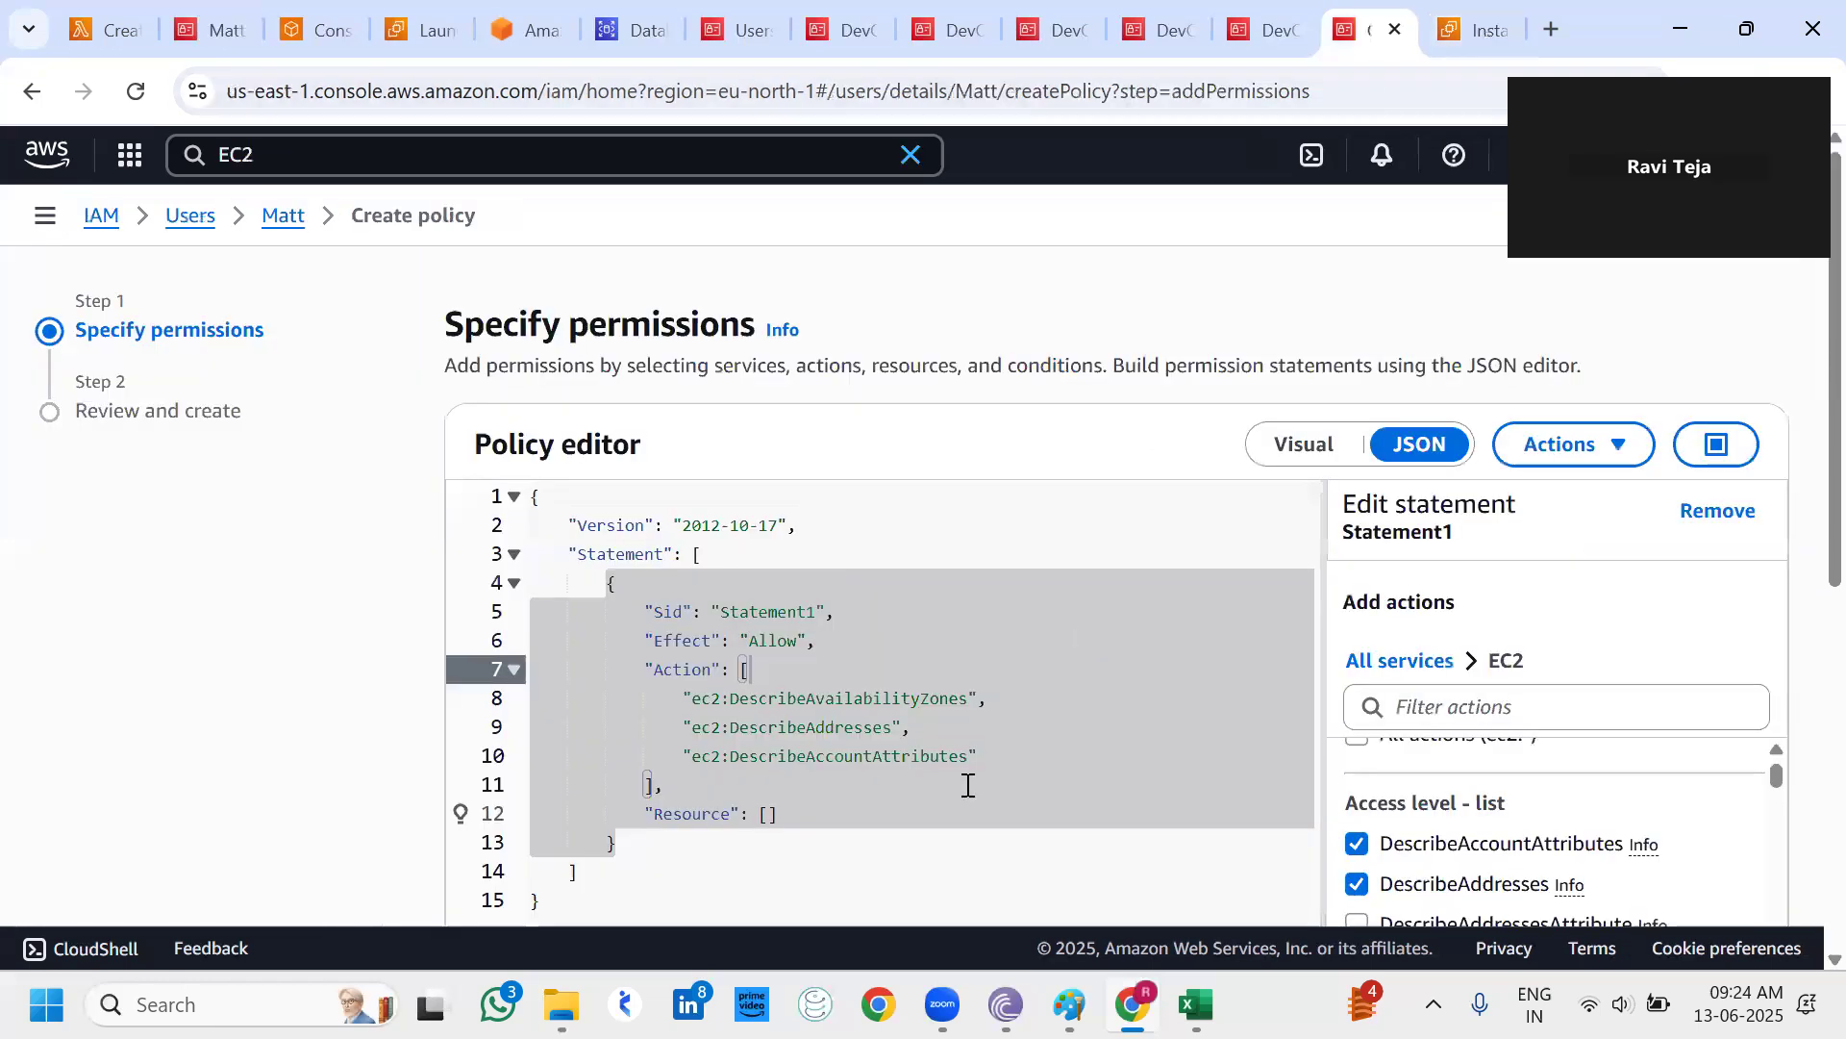
Try replacing the empty Resource brackets in Statement1 with the bare instance ARN, and undo the paste.
left_click(840, 831)
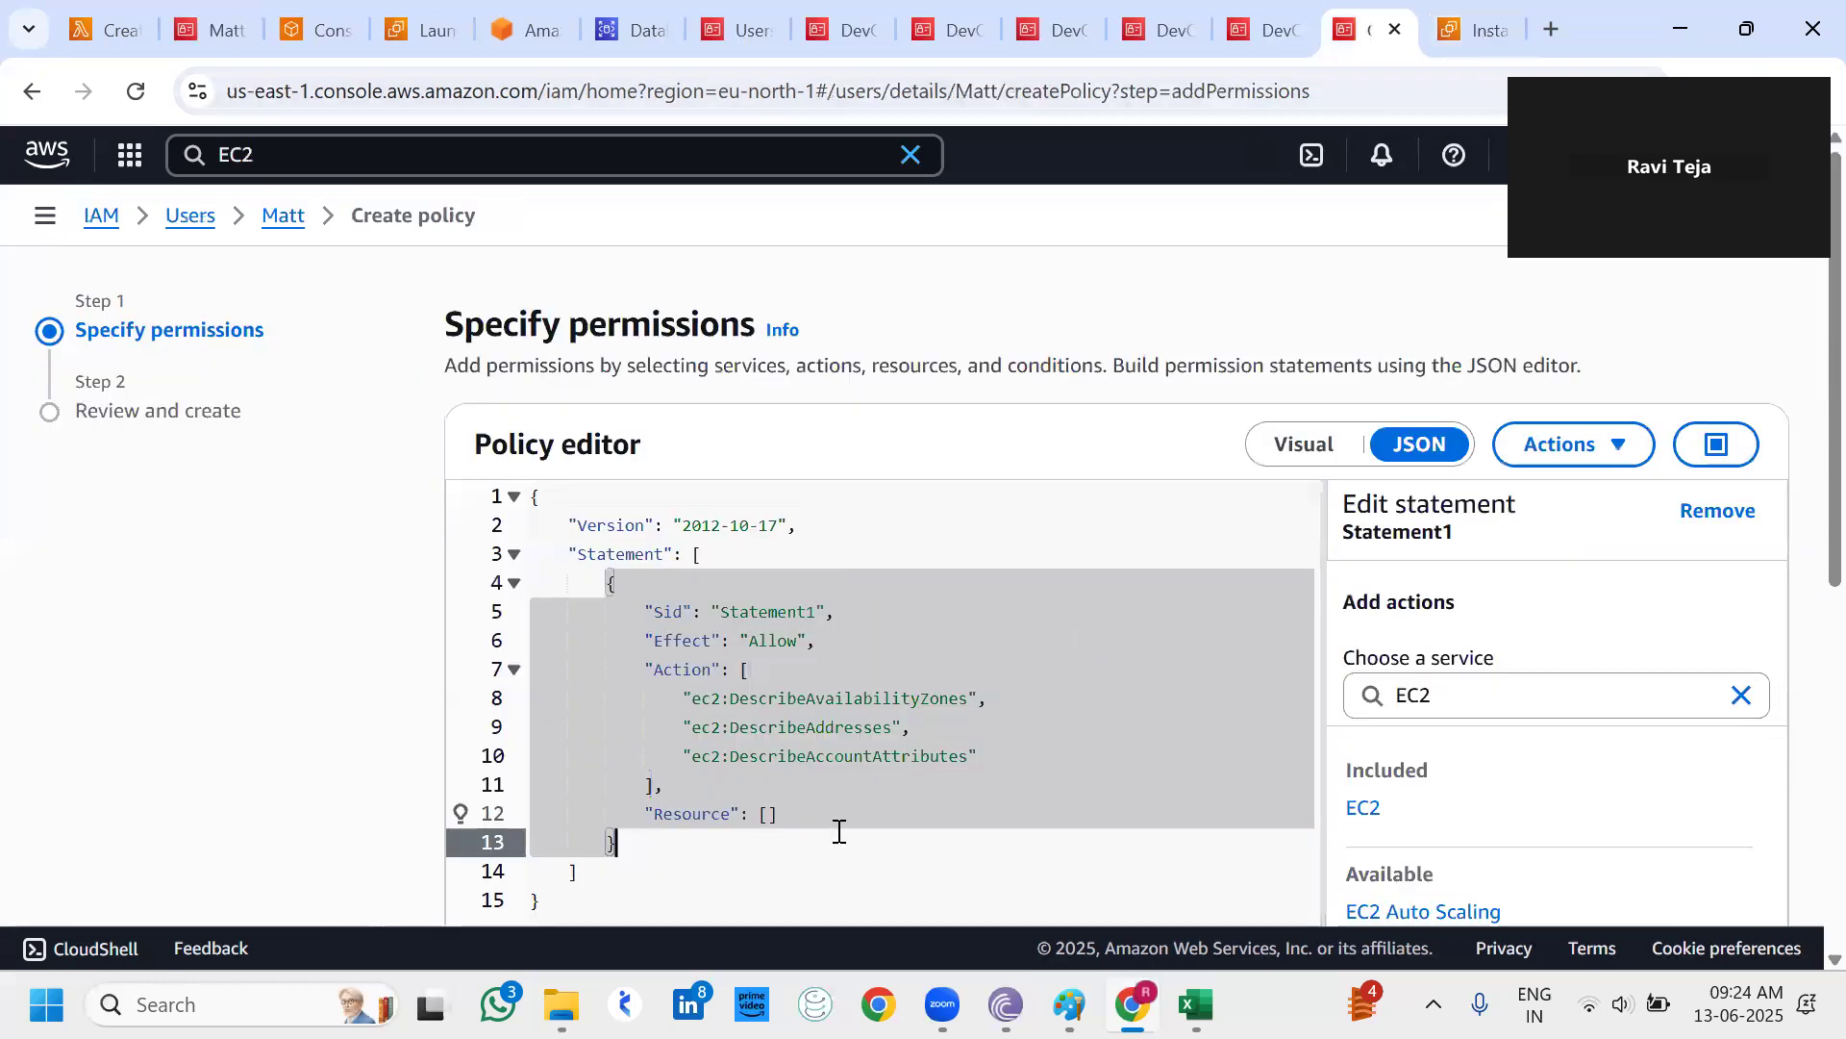
key("Right")
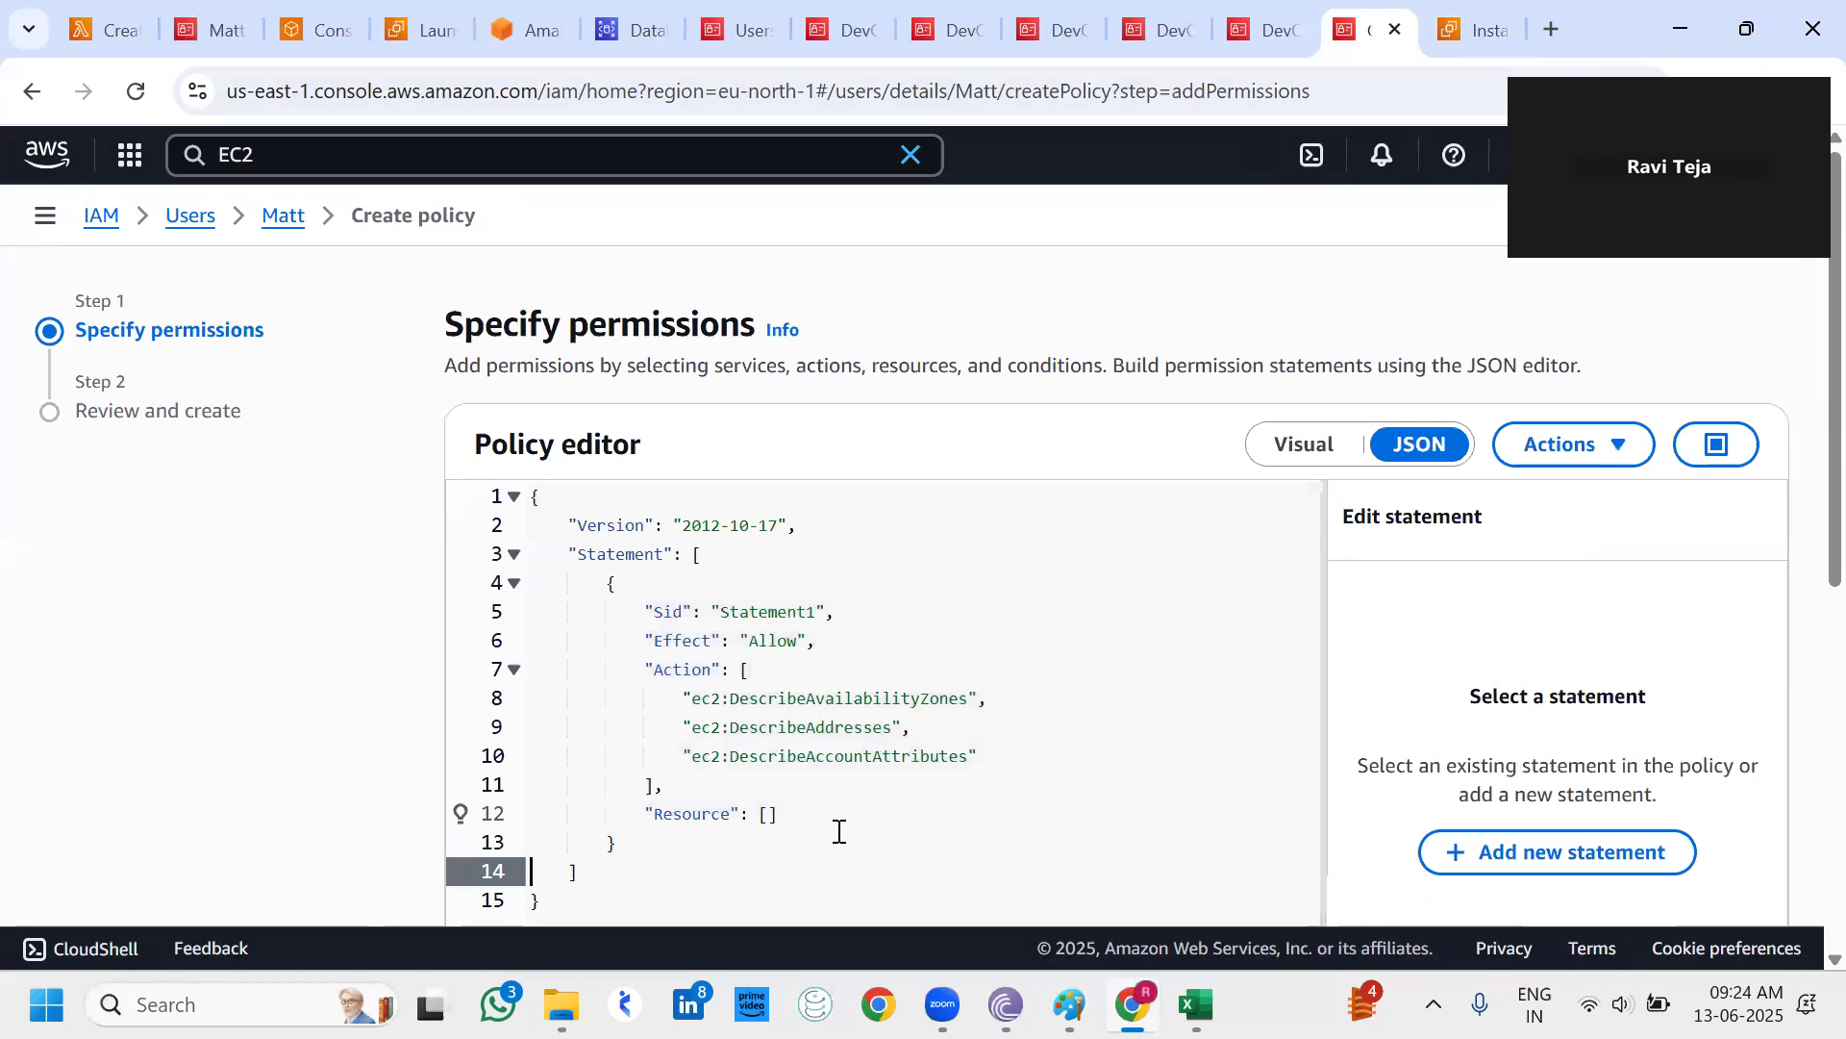
key("Left")
key("Up")
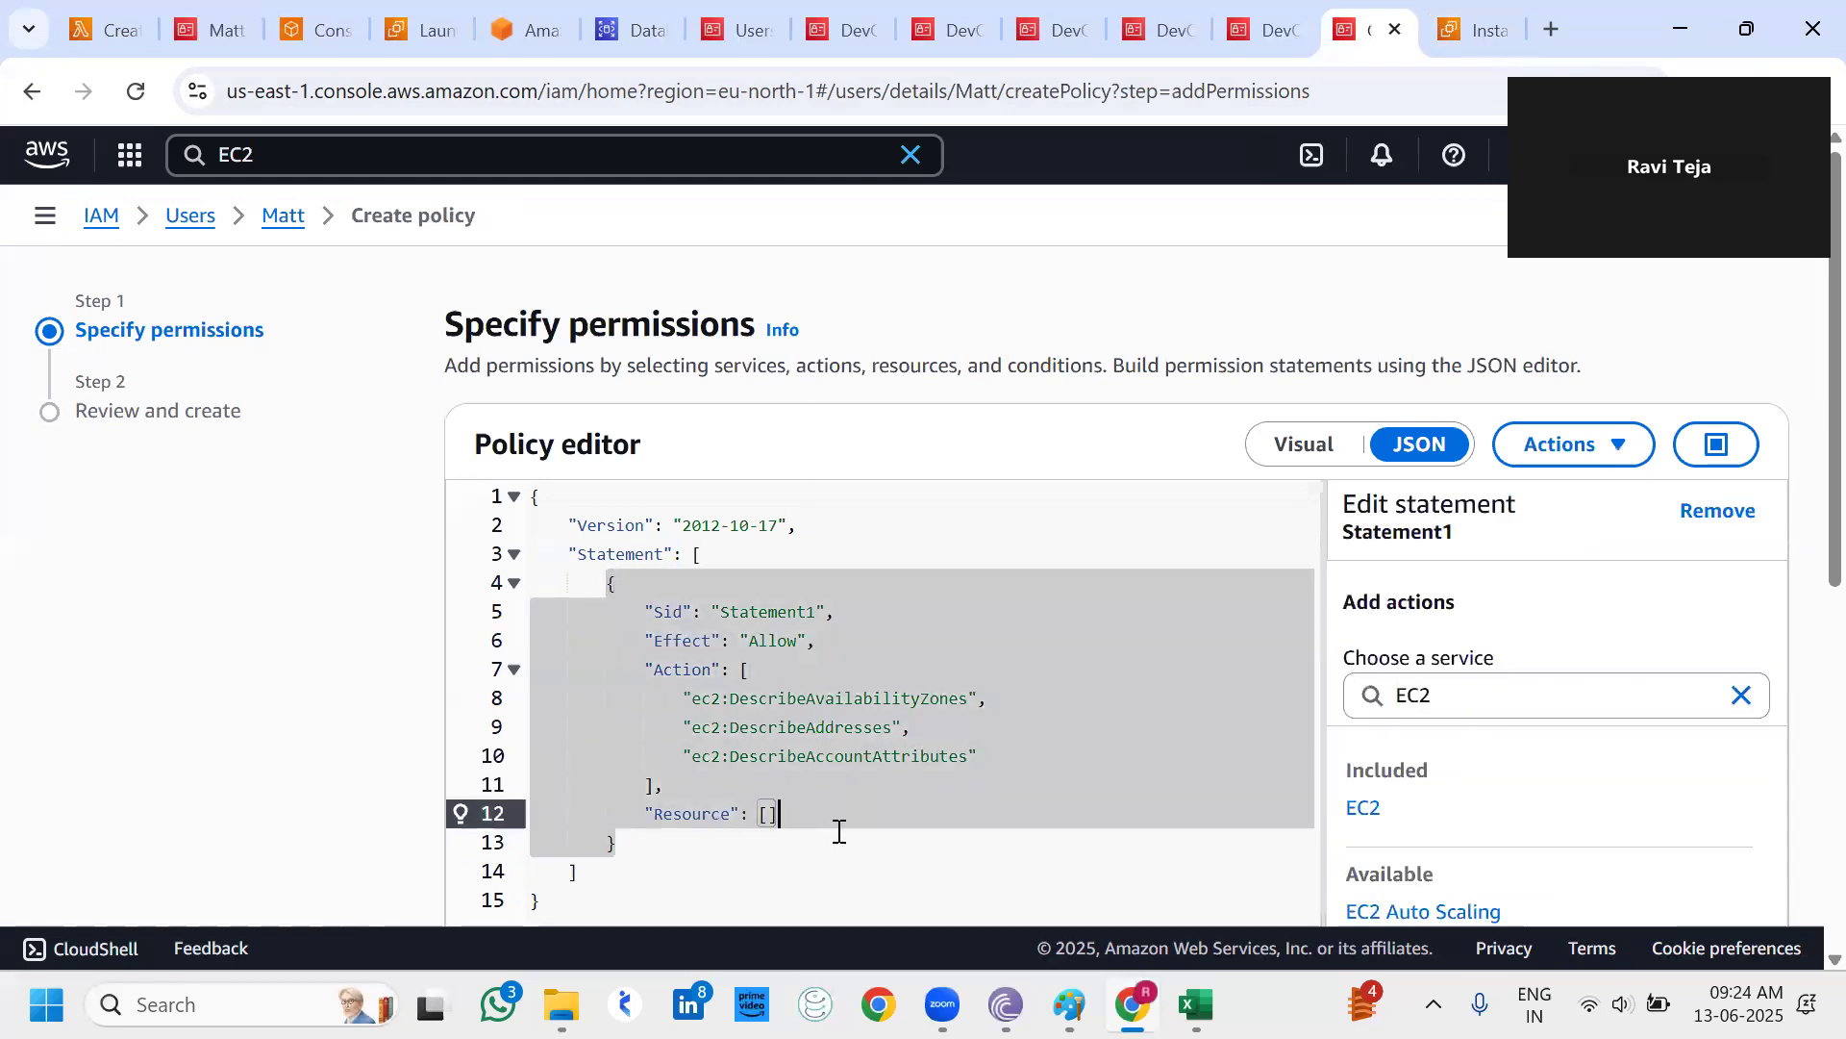
key("BackSpace")
key("BackSpace")
key("BackSpace")
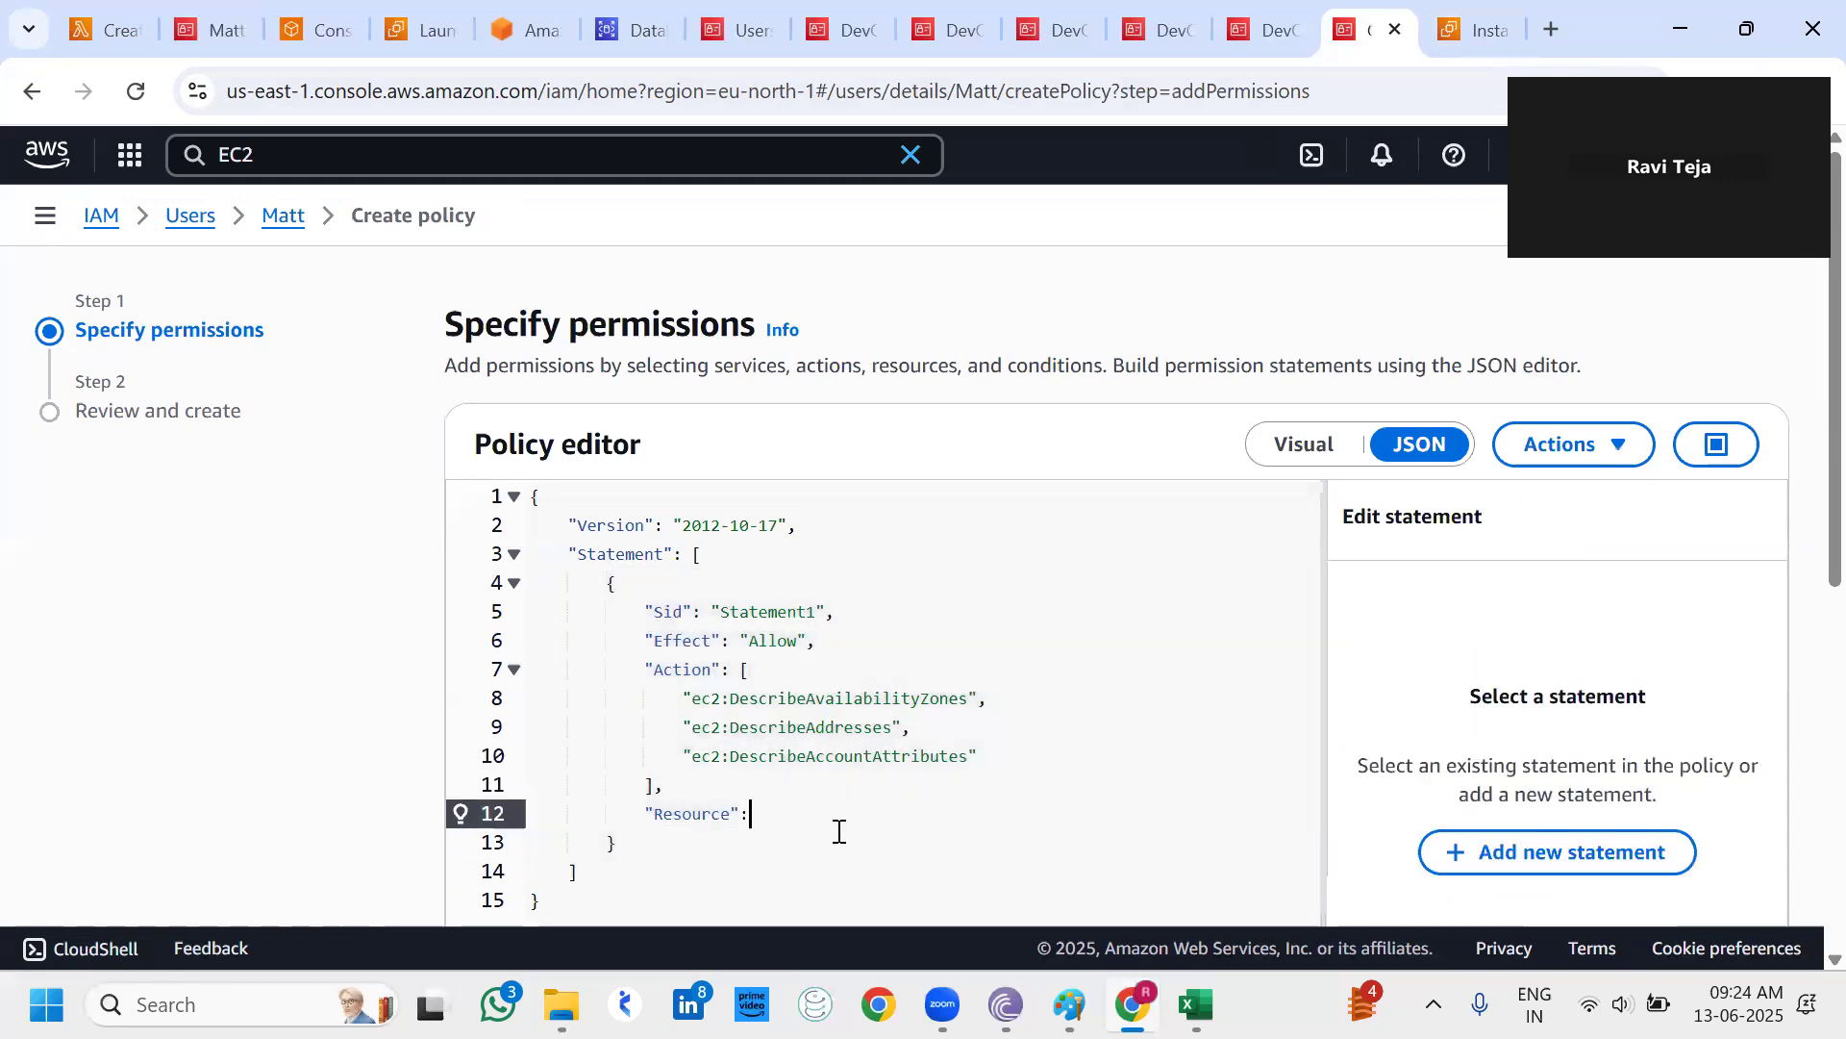
key("ctrl+v")
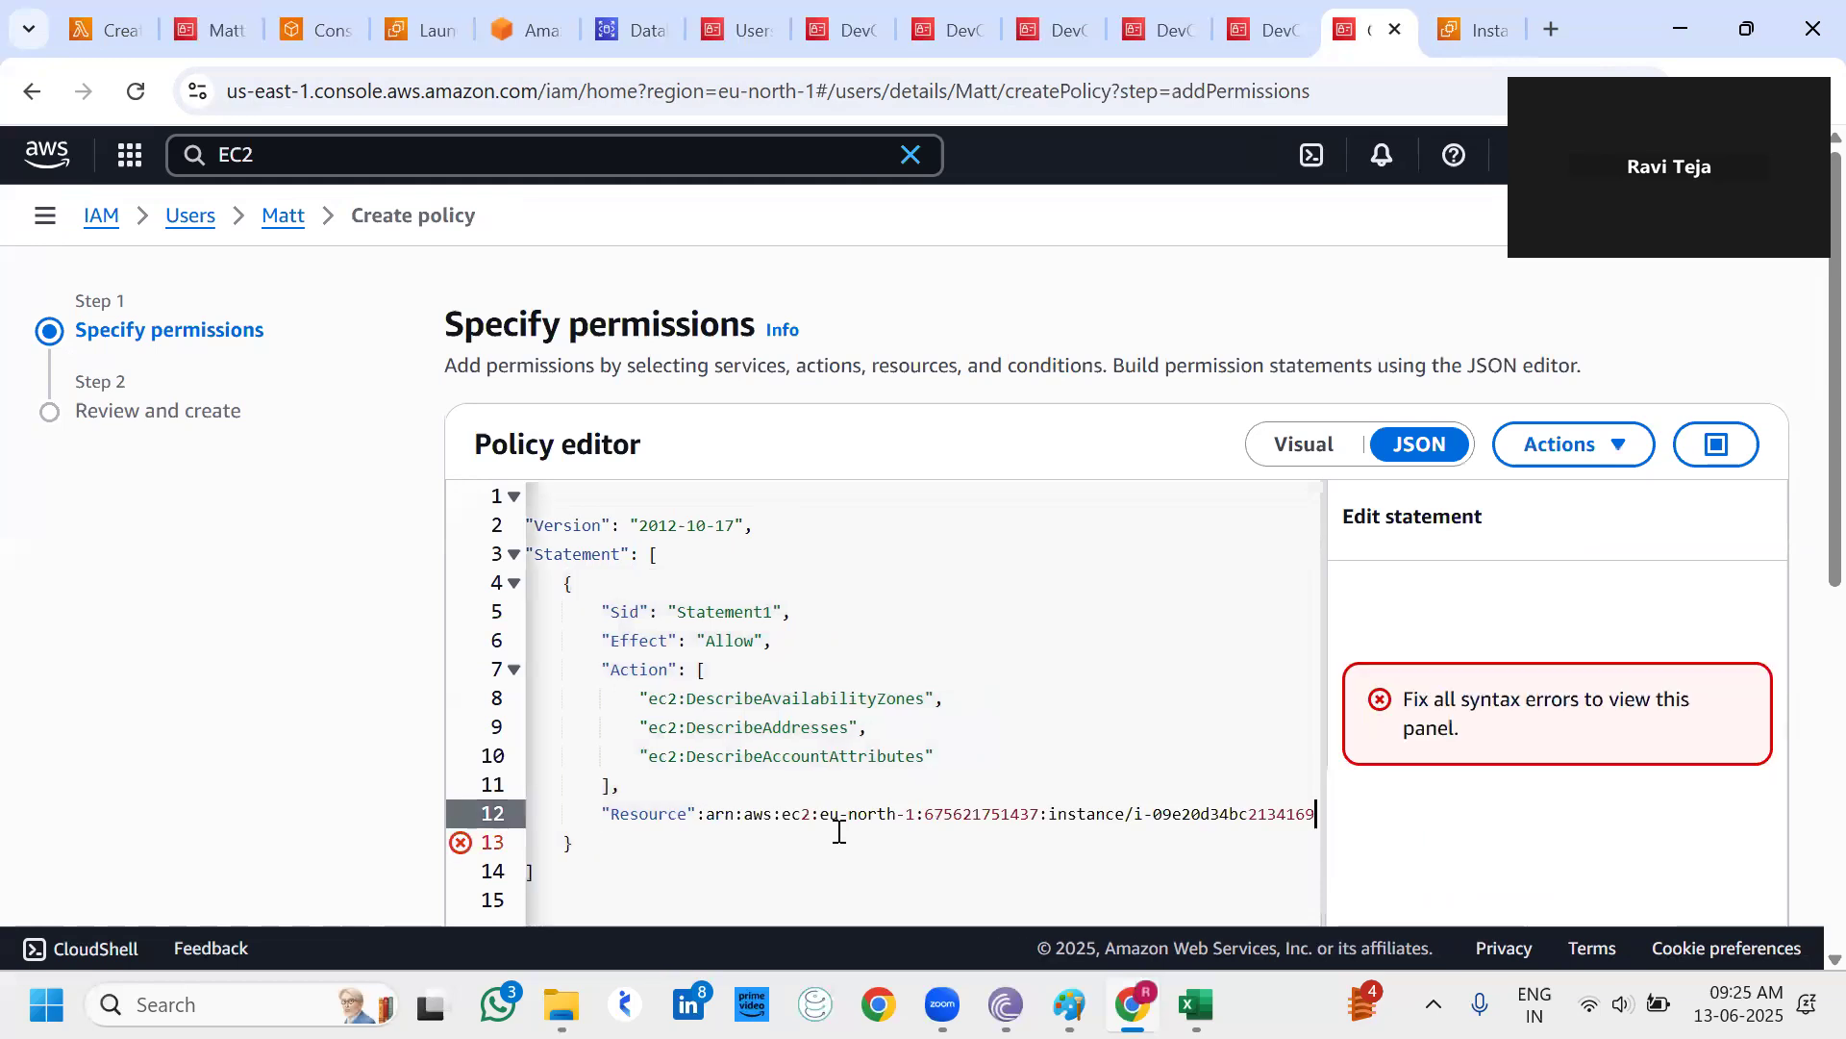
key("ctrl+z")
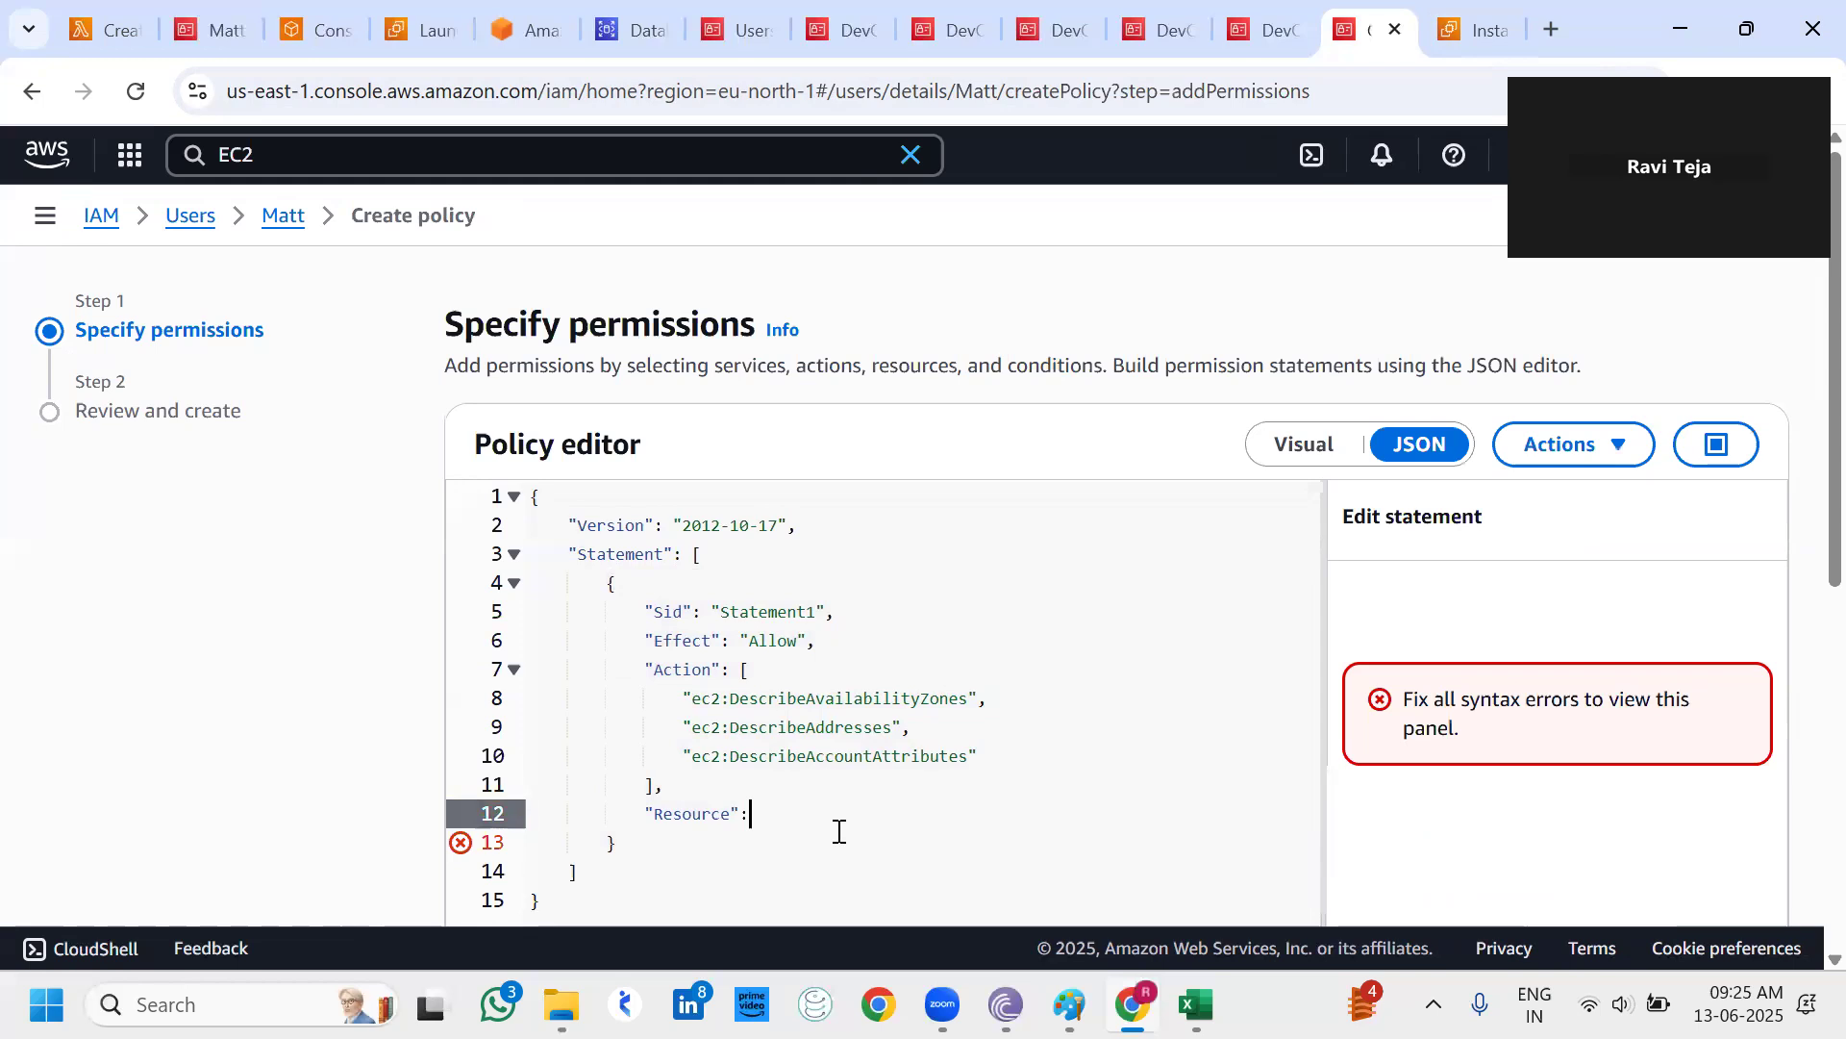
Try setting Statement1's Resource to the instance ARN in square brackets without quotation marks.
type("[")
key("ctrl+v")
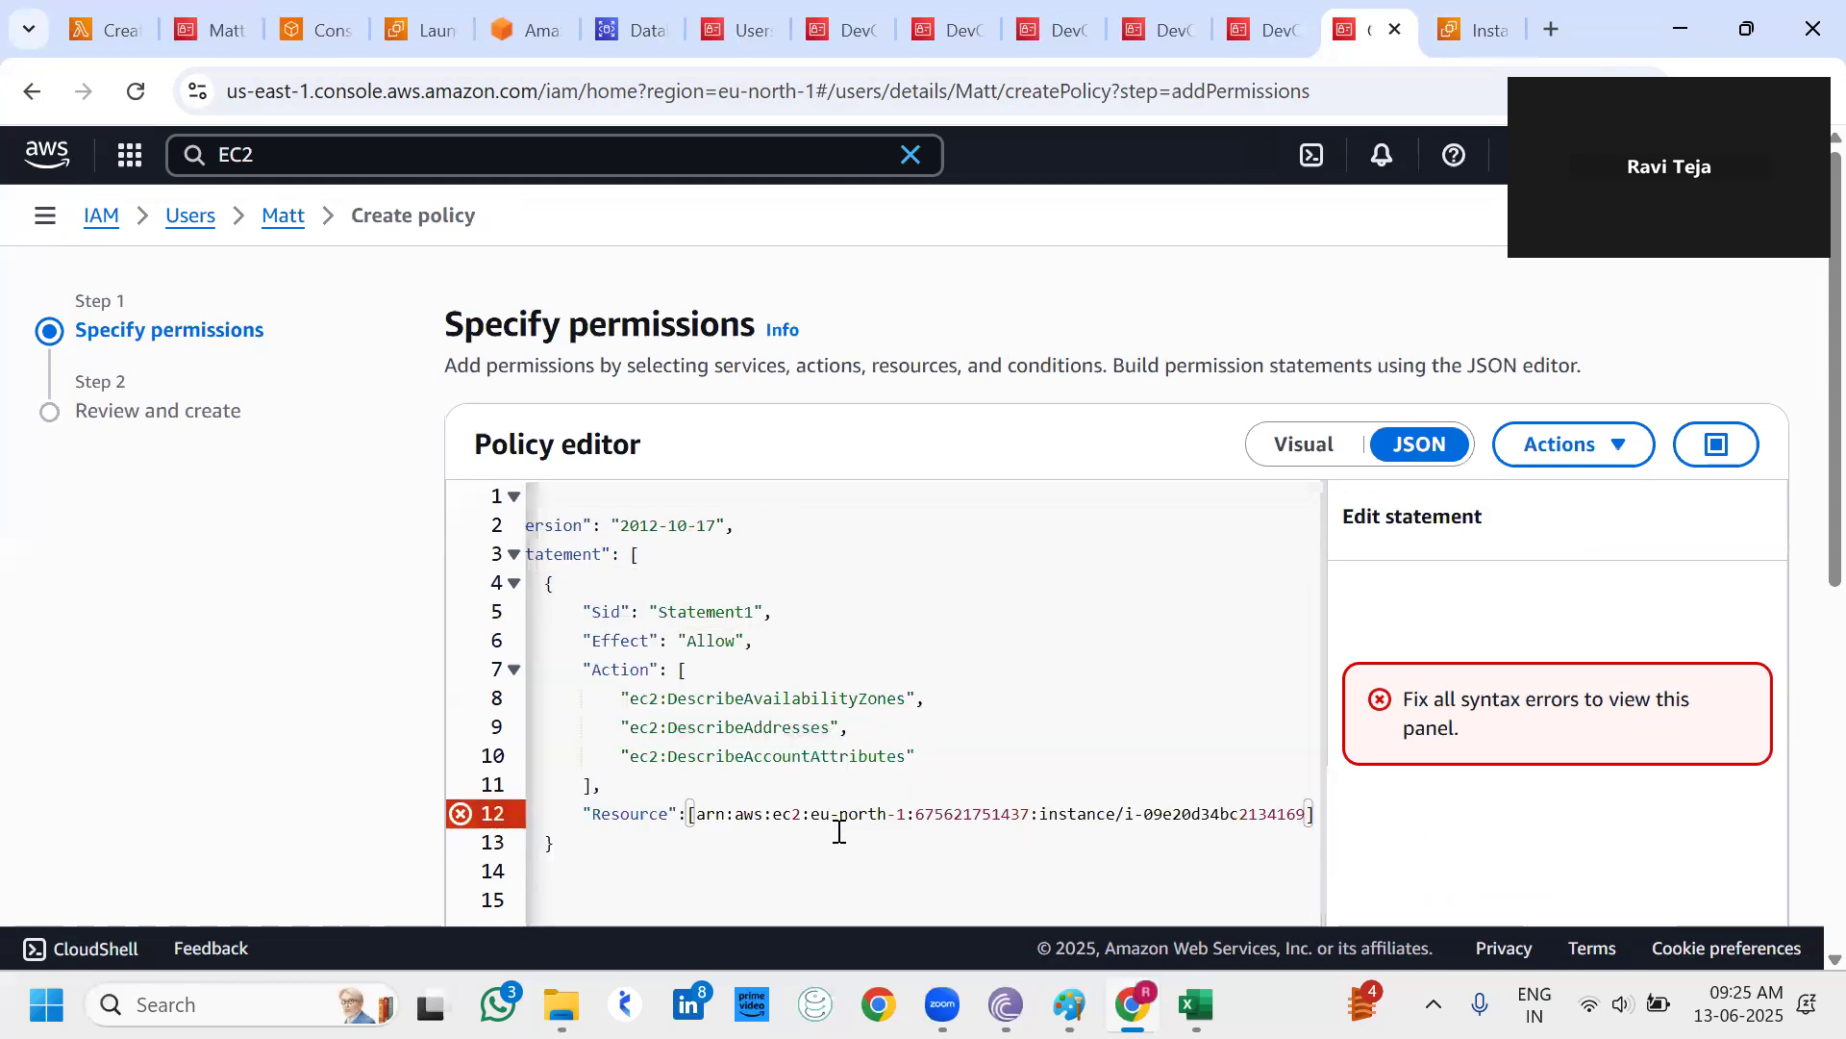
scroll(838, 832, "down", 2)
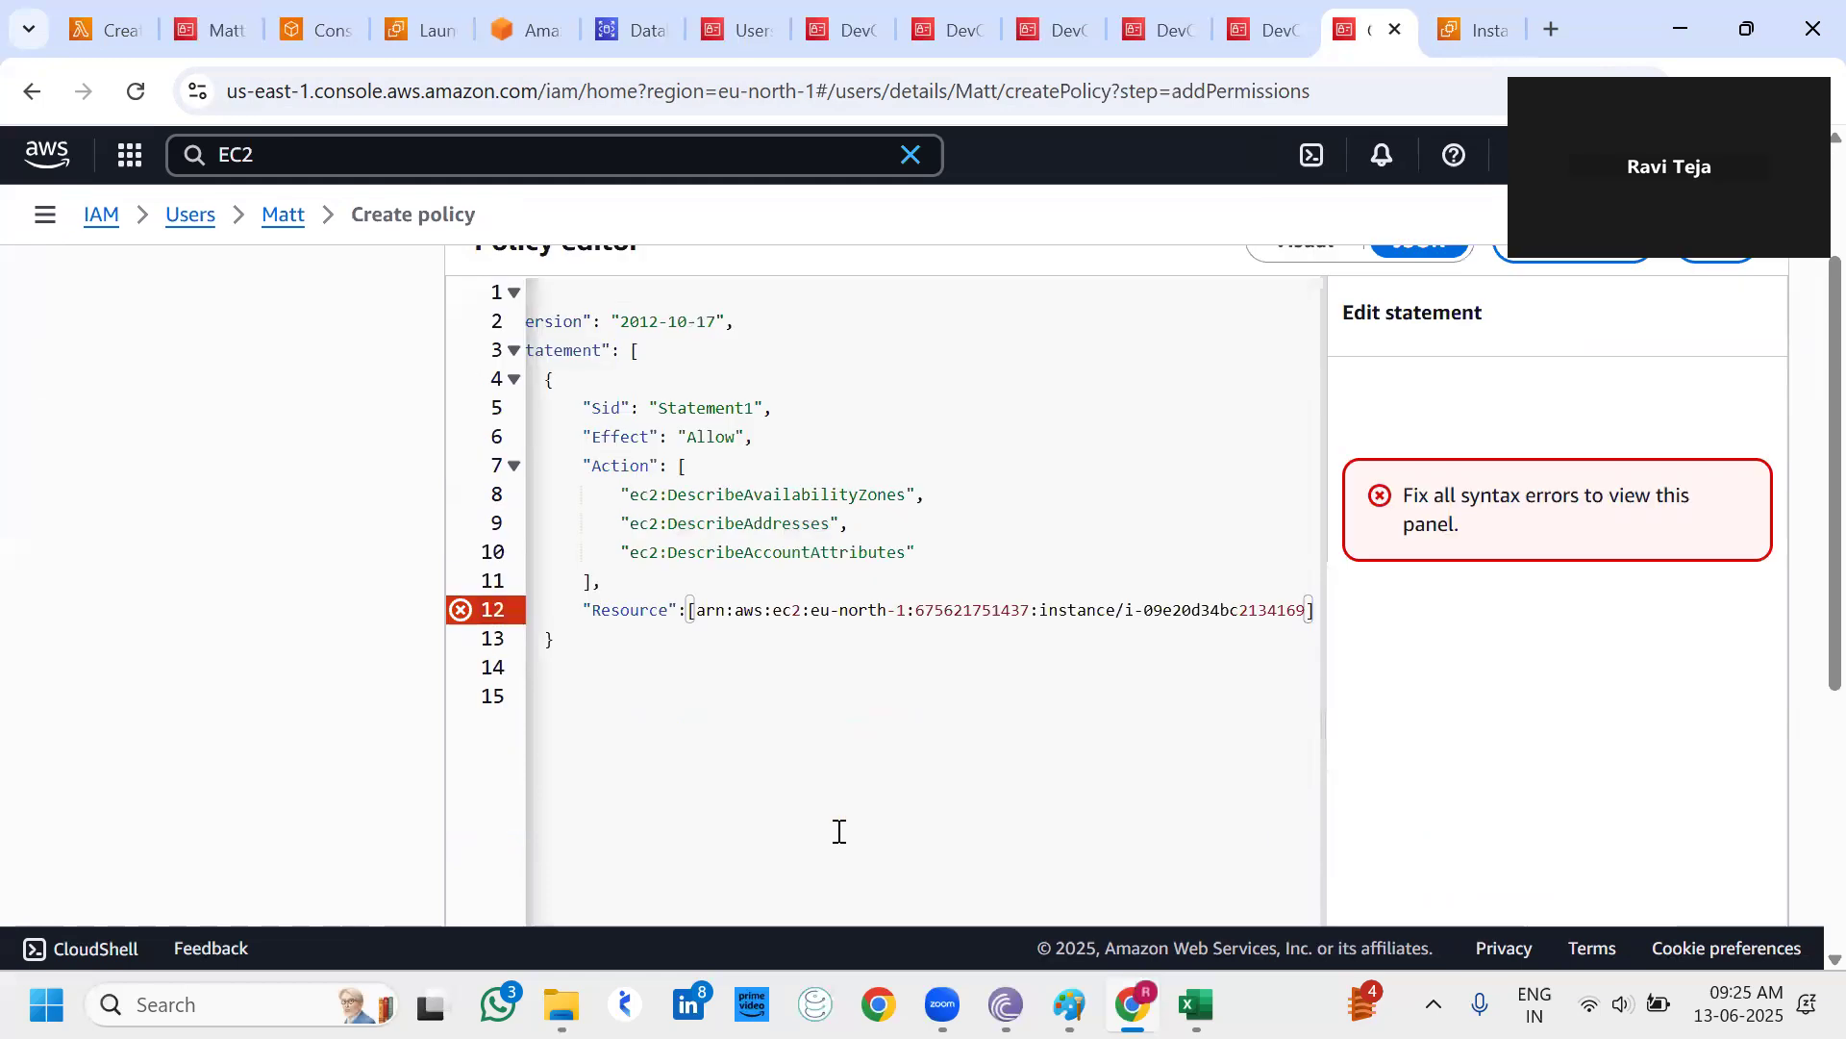
scroll(838, 832, "up", 1)
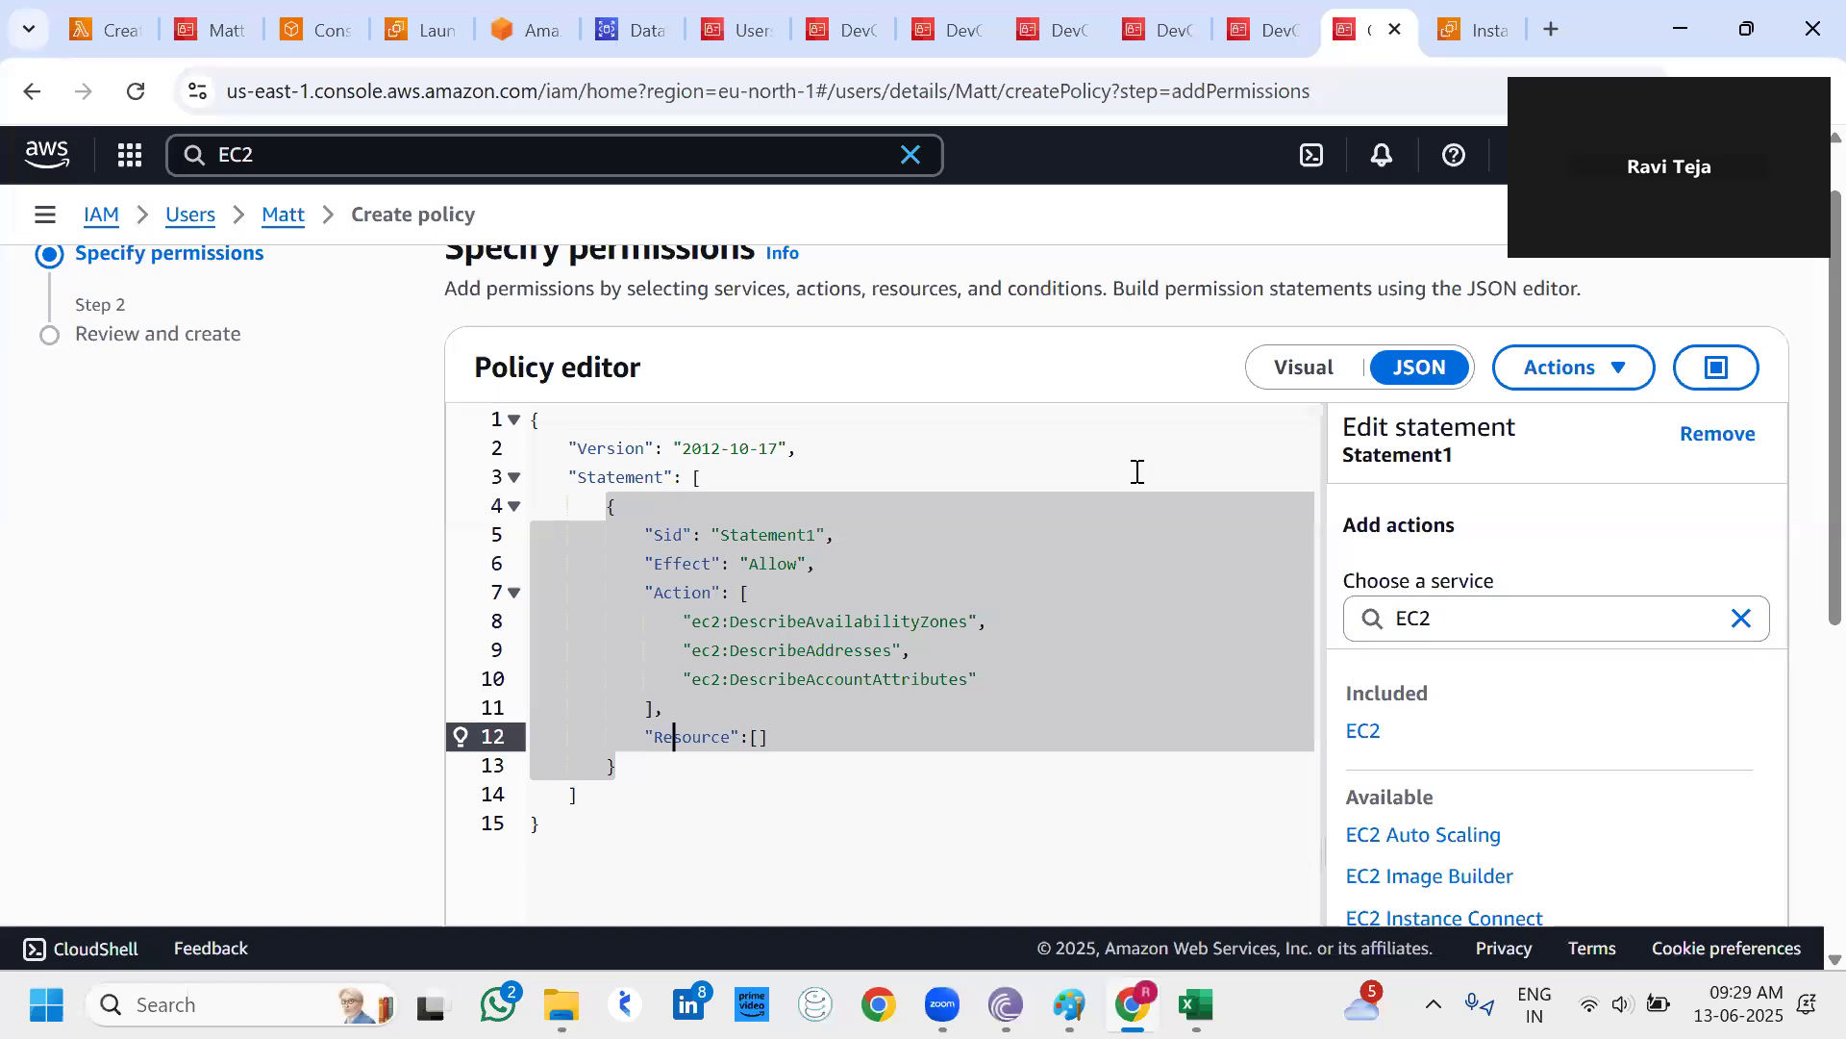
Replace the Resource brackets with an empty pair of double quotes, undoing the password-like clipboard text pasted between them.
left_click(882, 742)
key("BackSpace")
key("BackSpace")
type("\"Resource\":\"")
key("ctrl+v")
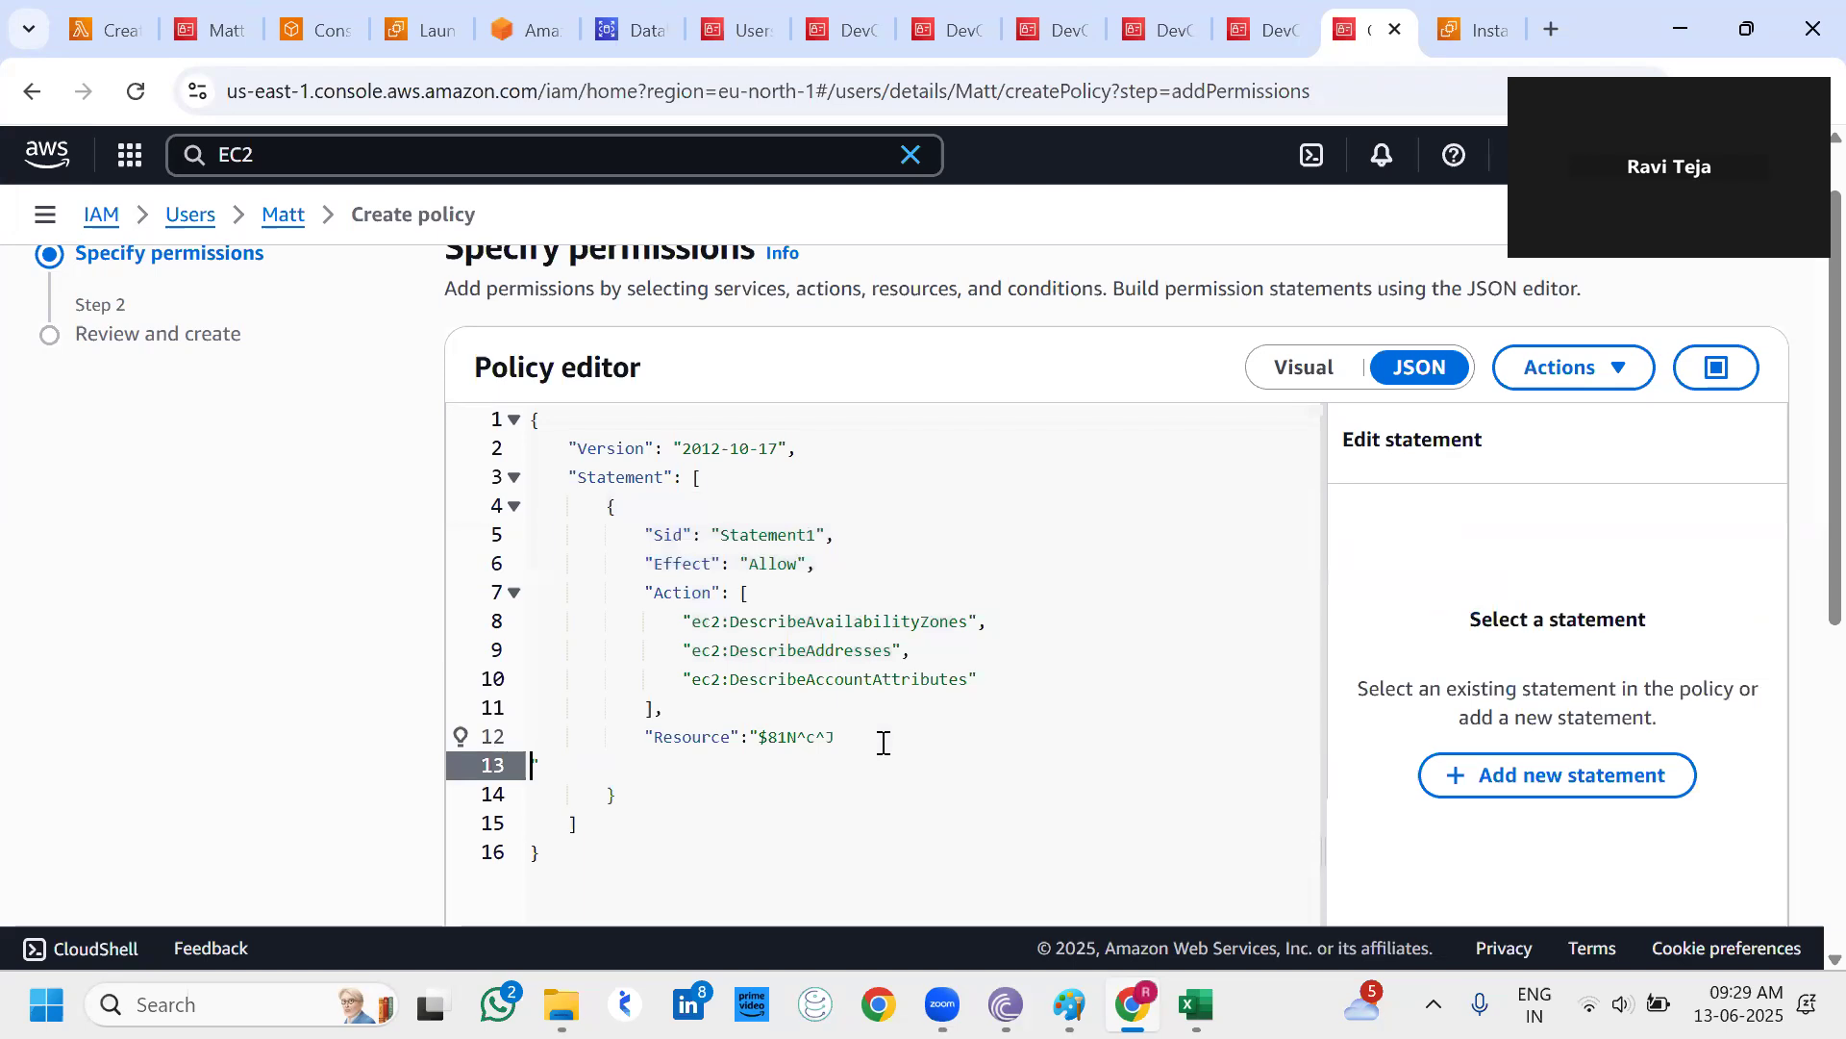
key("ctrl+z")
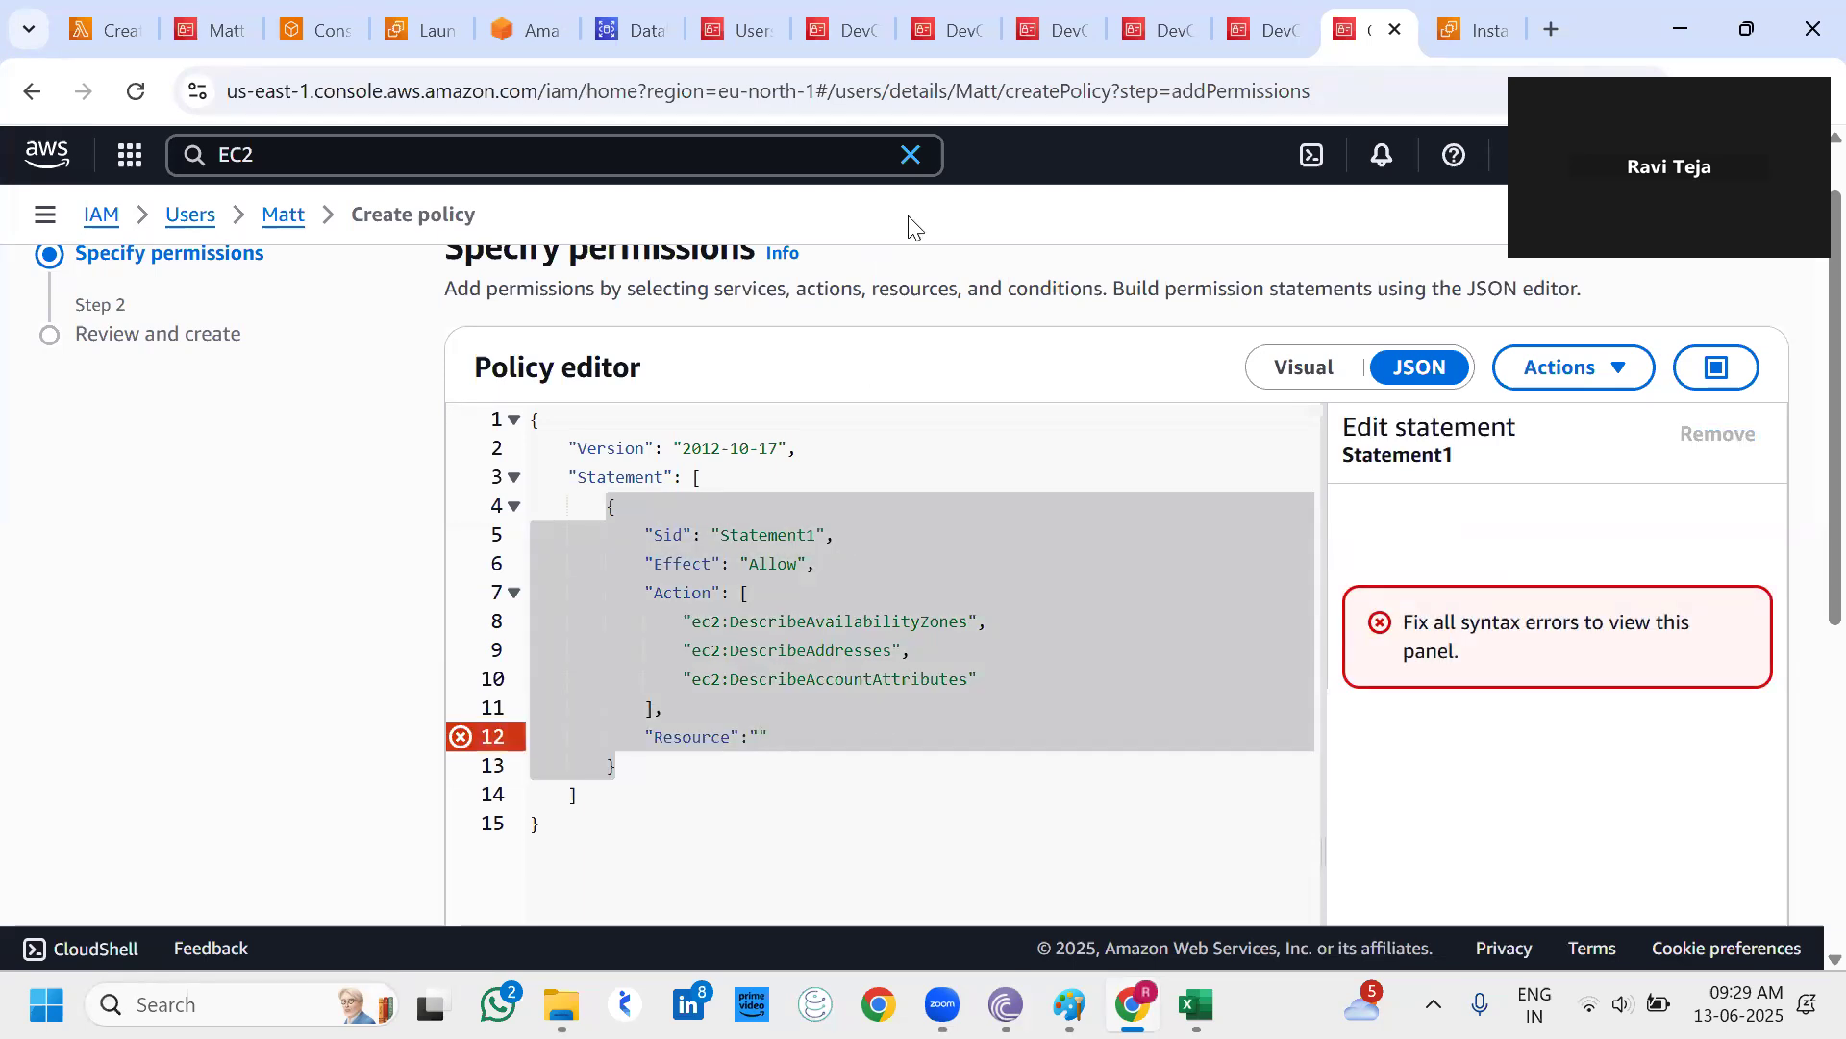
Copy instance-1's Instance ARN again from its EC2 details and paste it between the Resource quotation marks.
left_click(1427, 46)
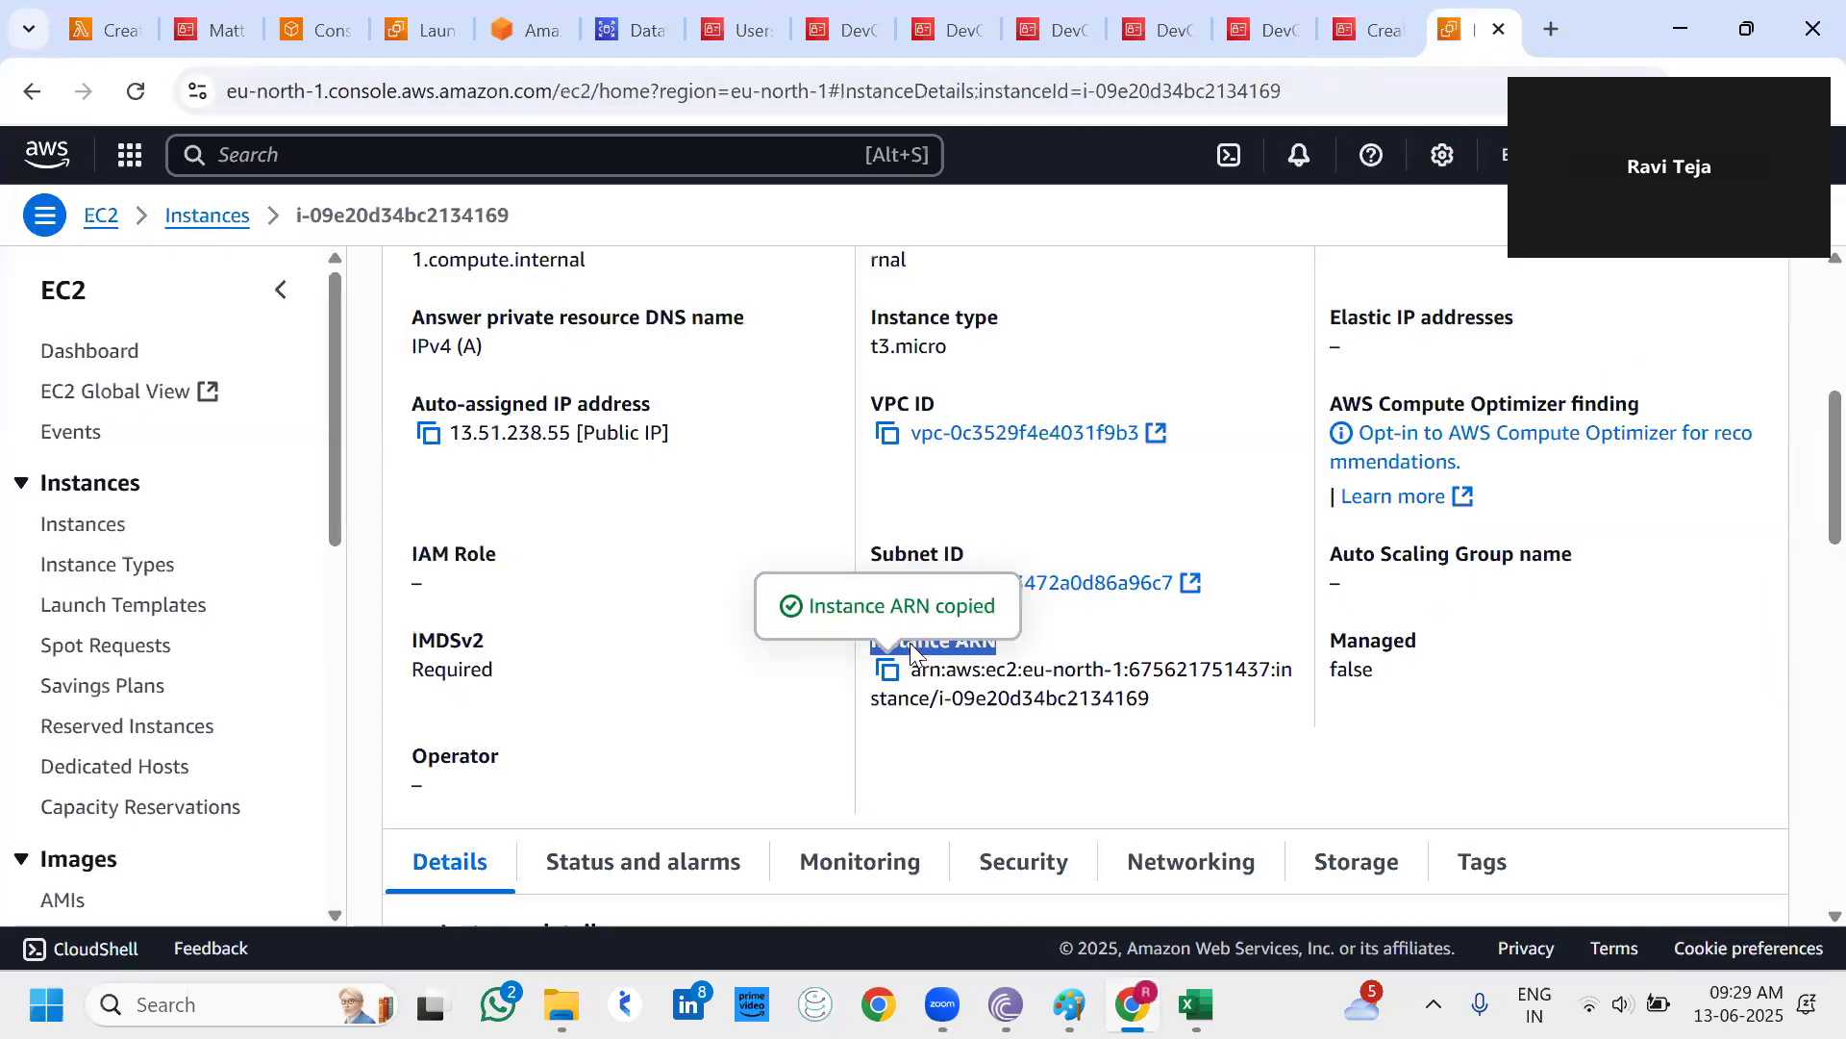
left_click(894, 678)
left_click(893, 678)
left_click(1389, 39)
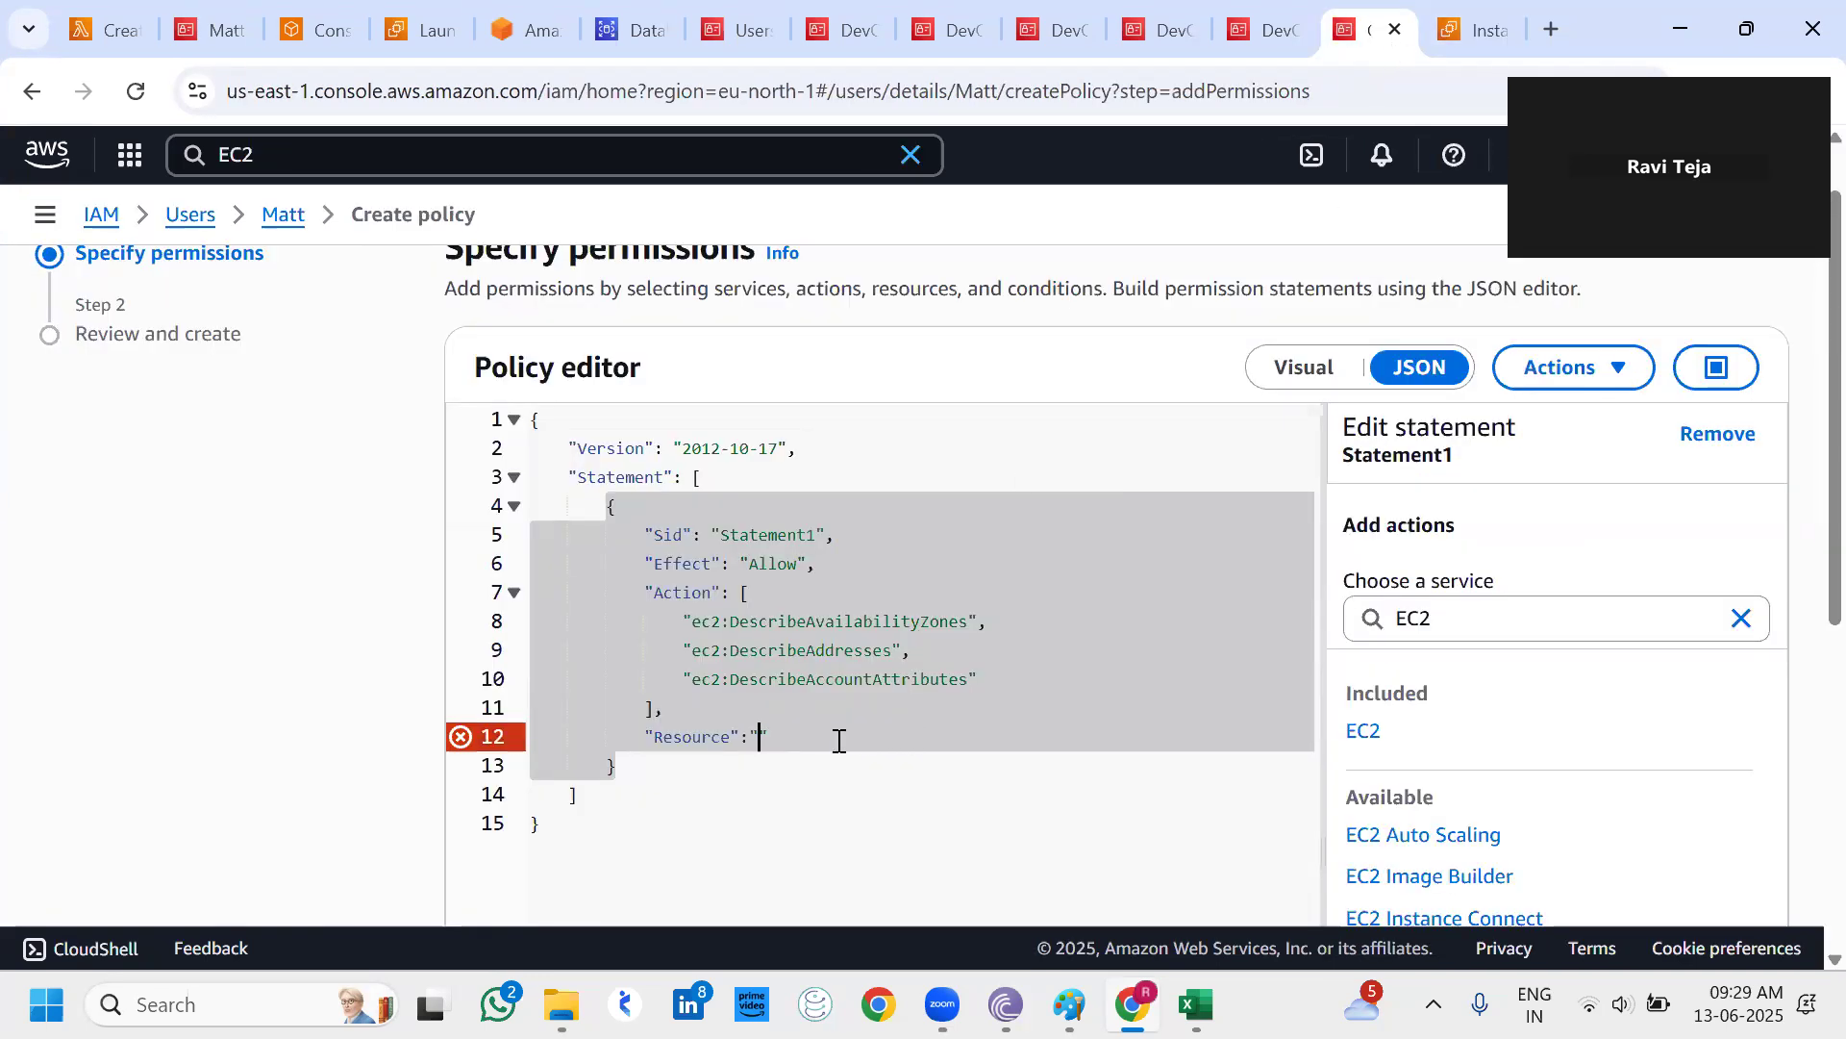
key("ctrl+v")
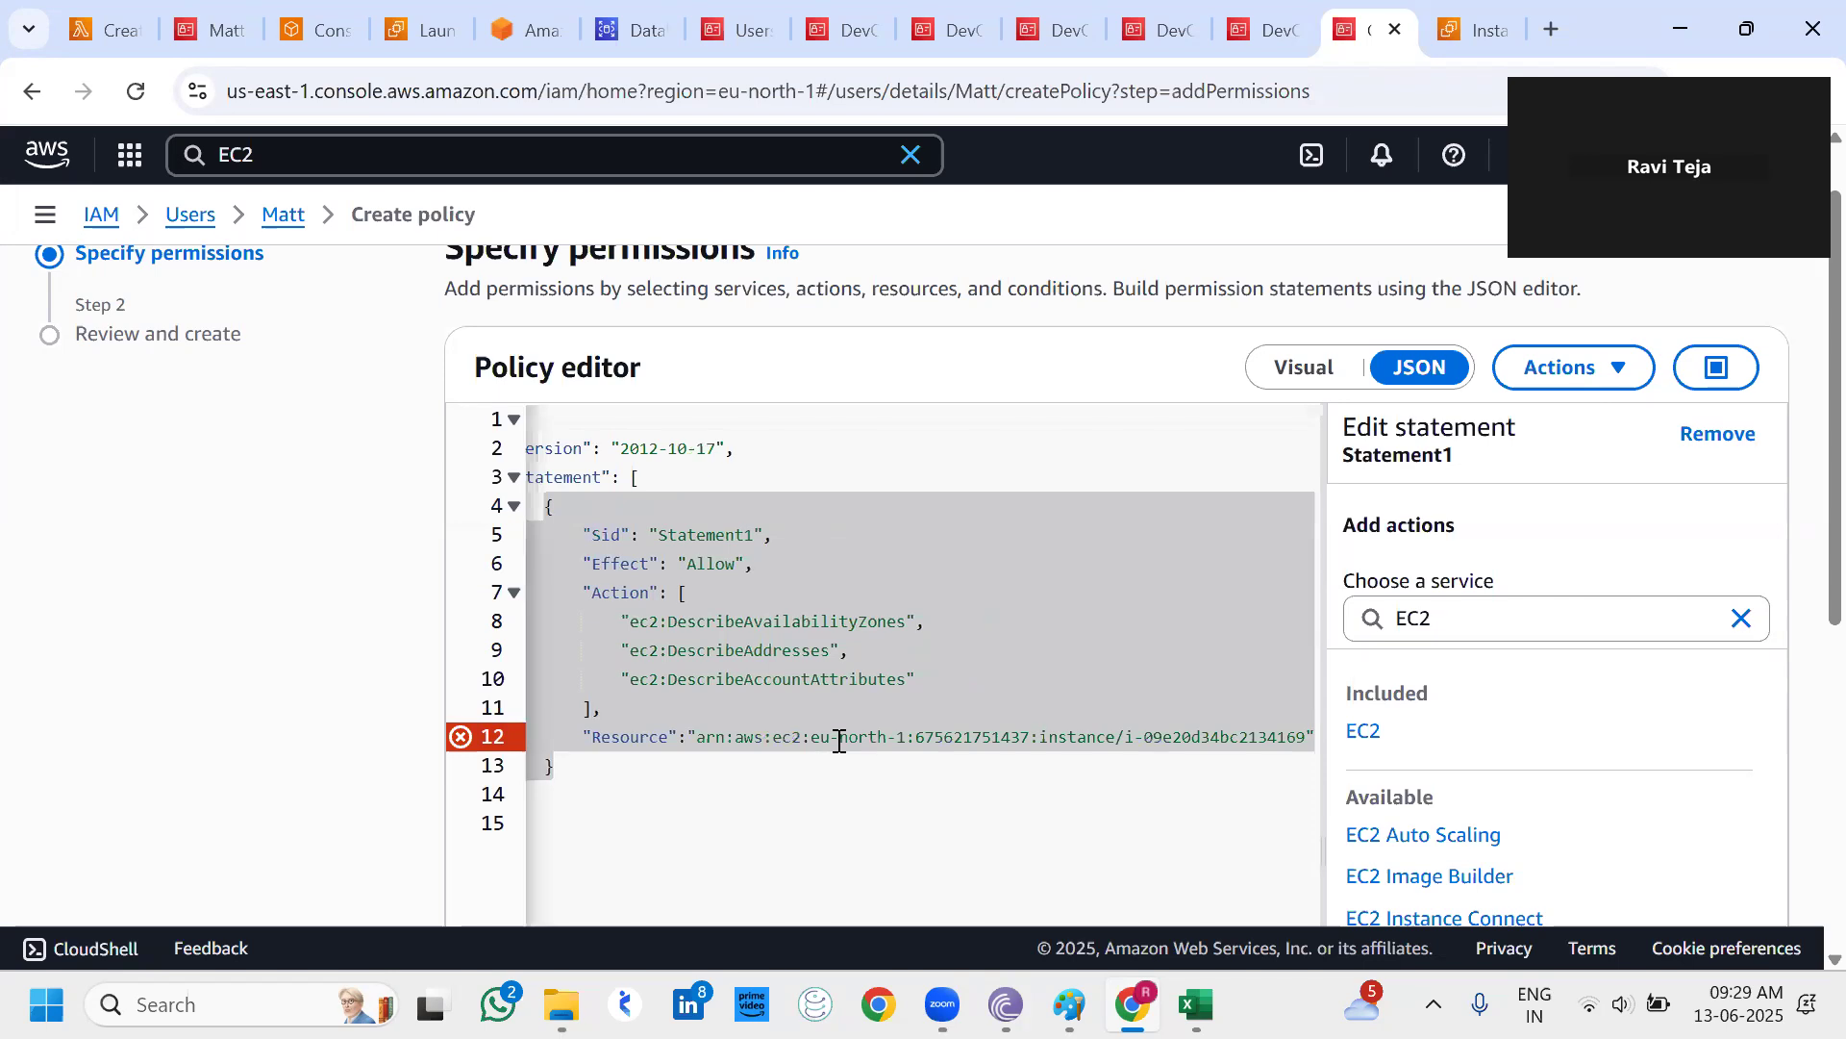
Continue to the policy review, name the inline policy Custom and create it.
scroll(839, 740, "down", 1)
scroll(838, 740, "up", 2)
scroll(838, 740, "down", 6)
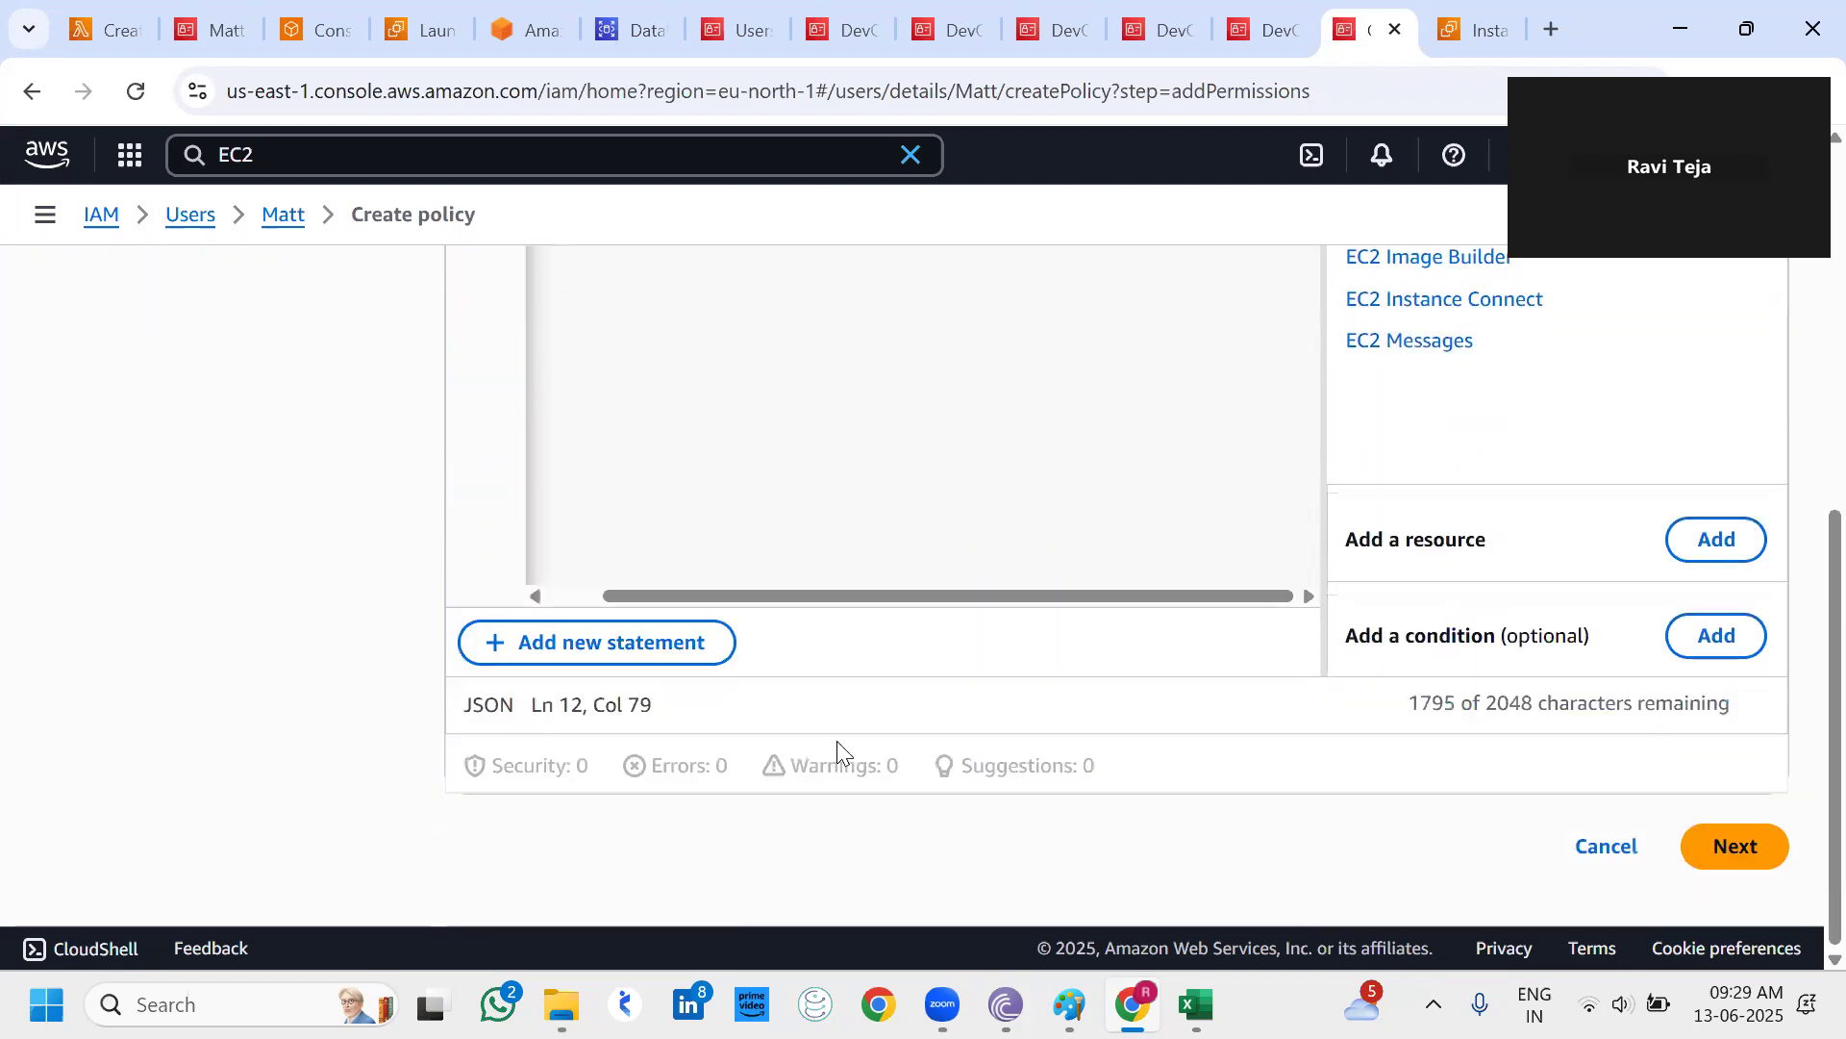
left_click(1716, 845)
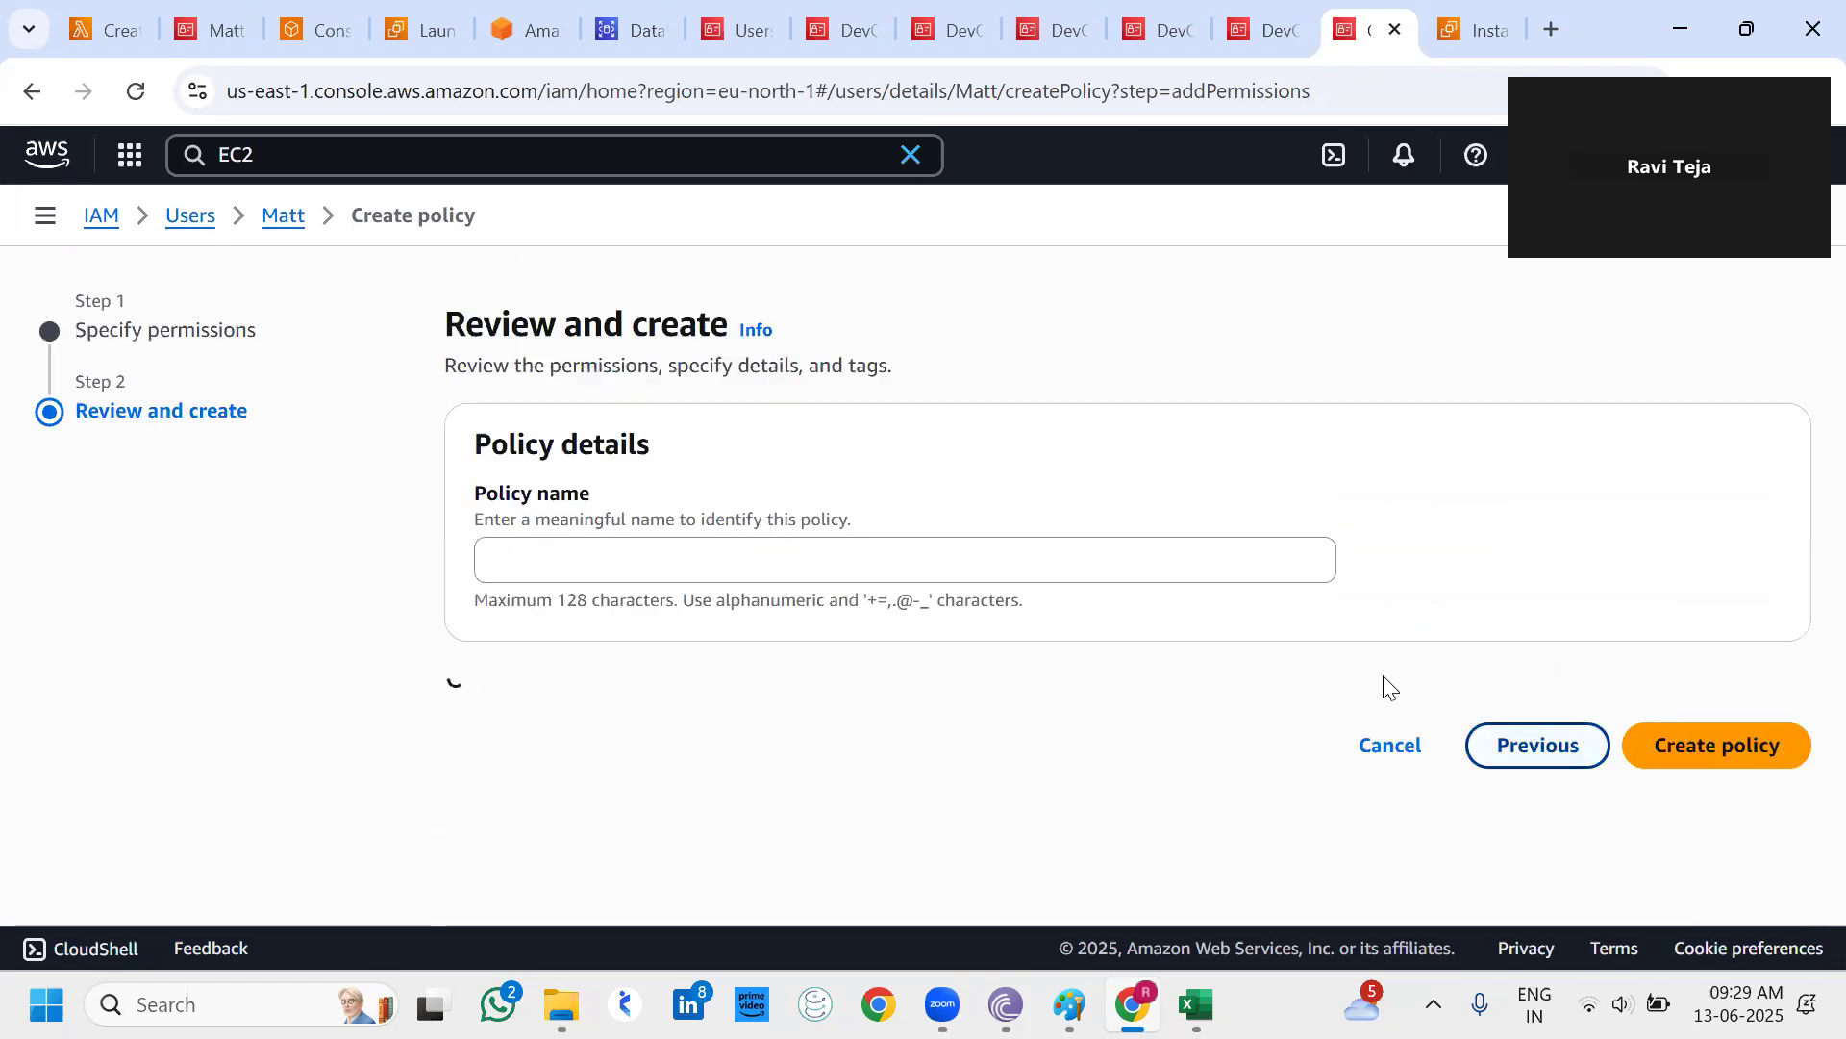
left_click(1115, 554)
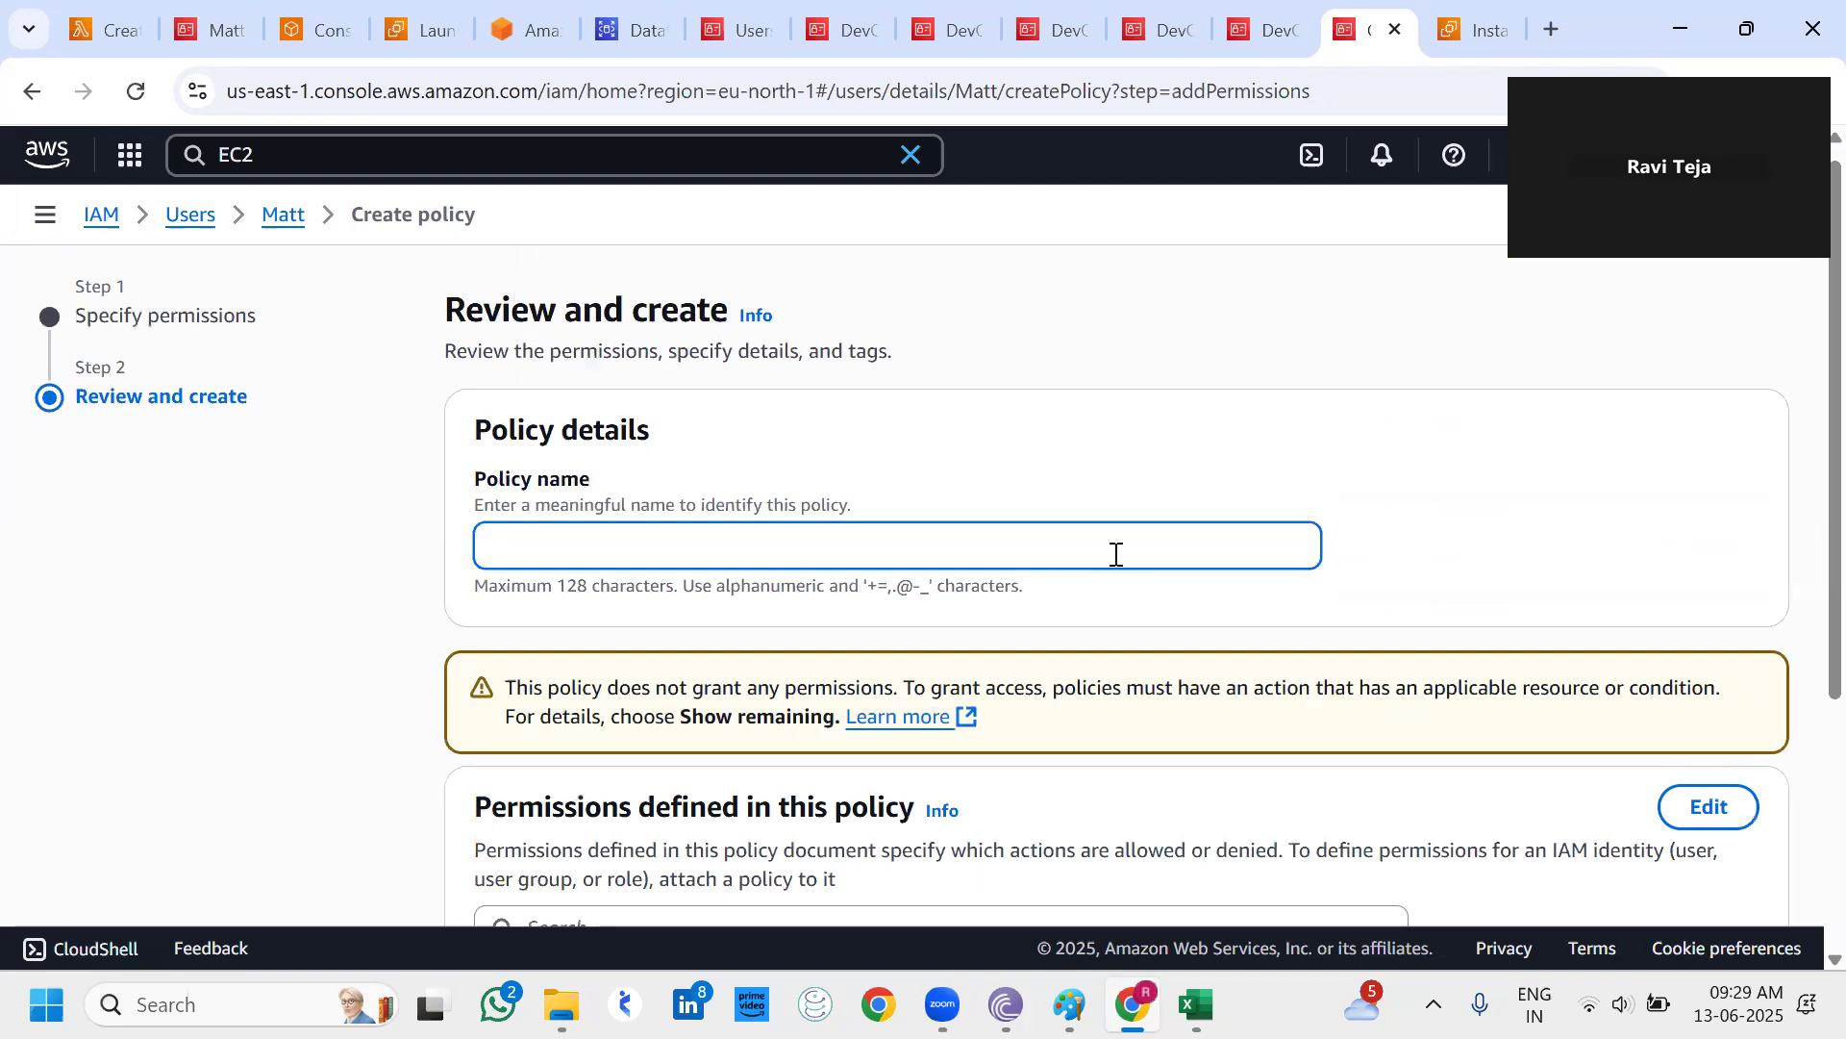
type("Cu")
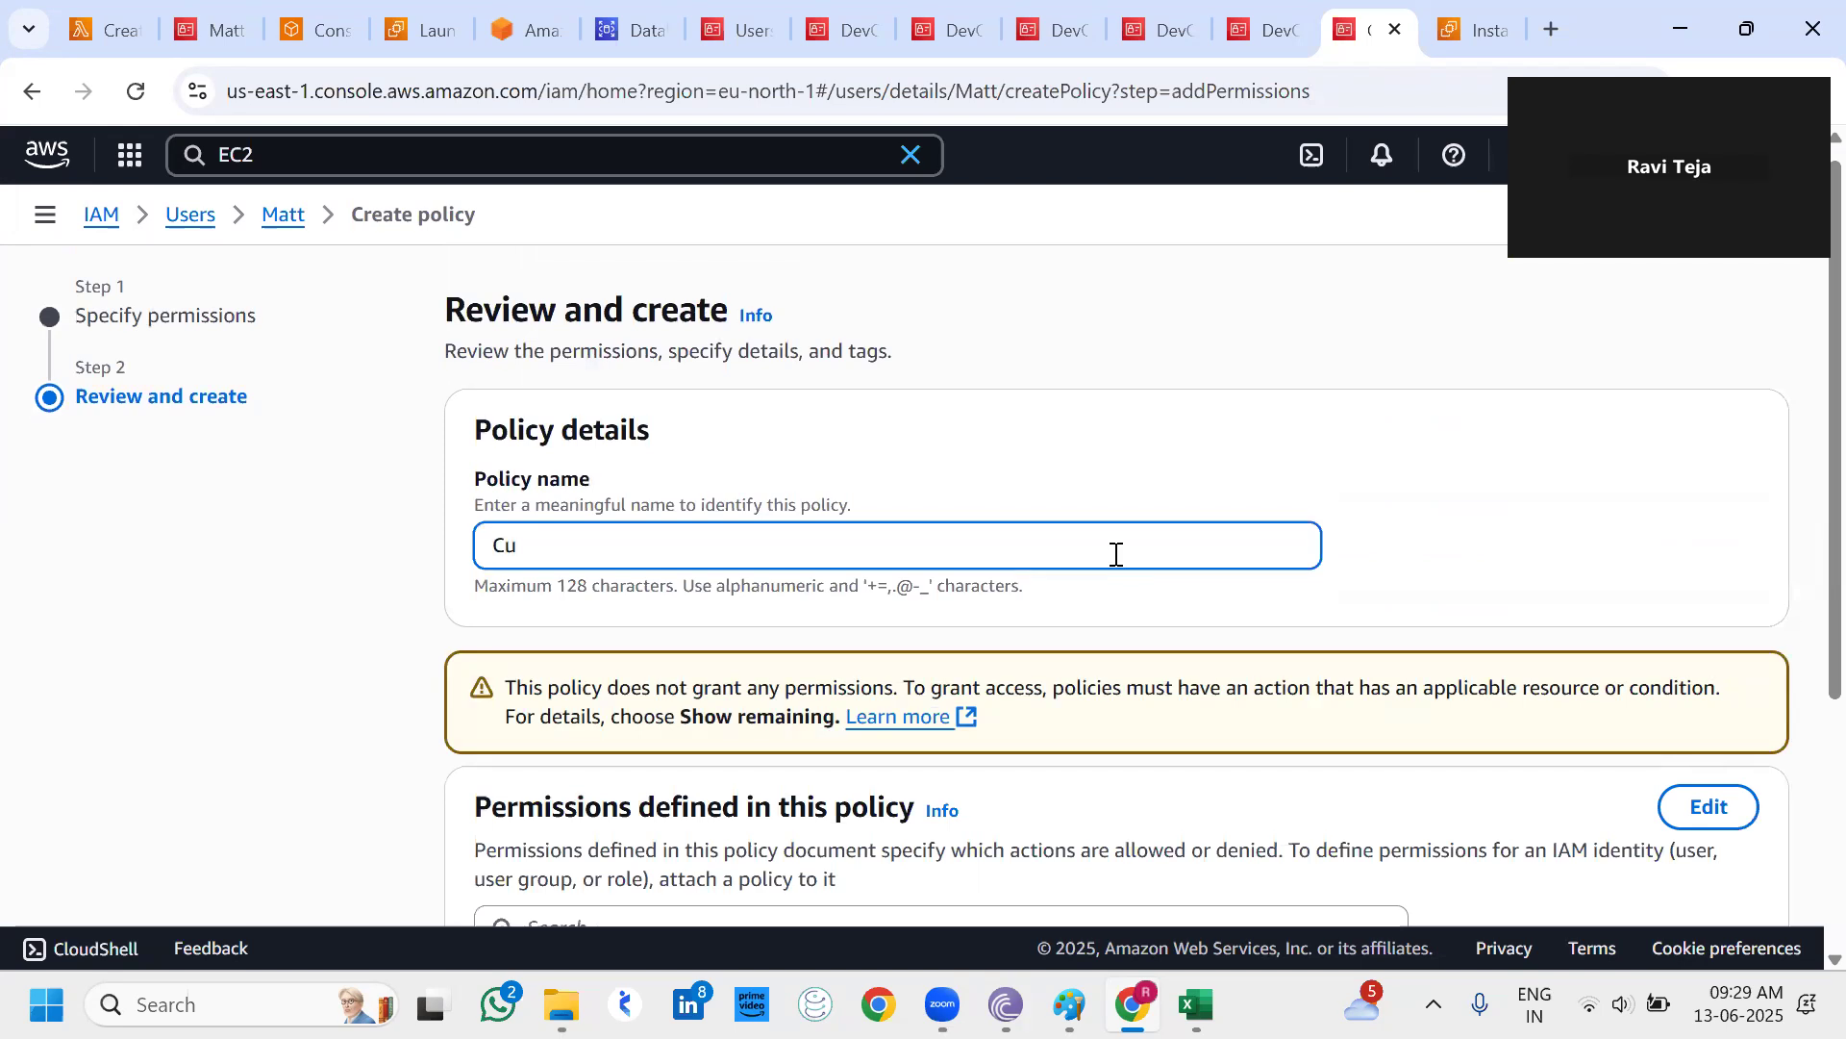
type("stom")
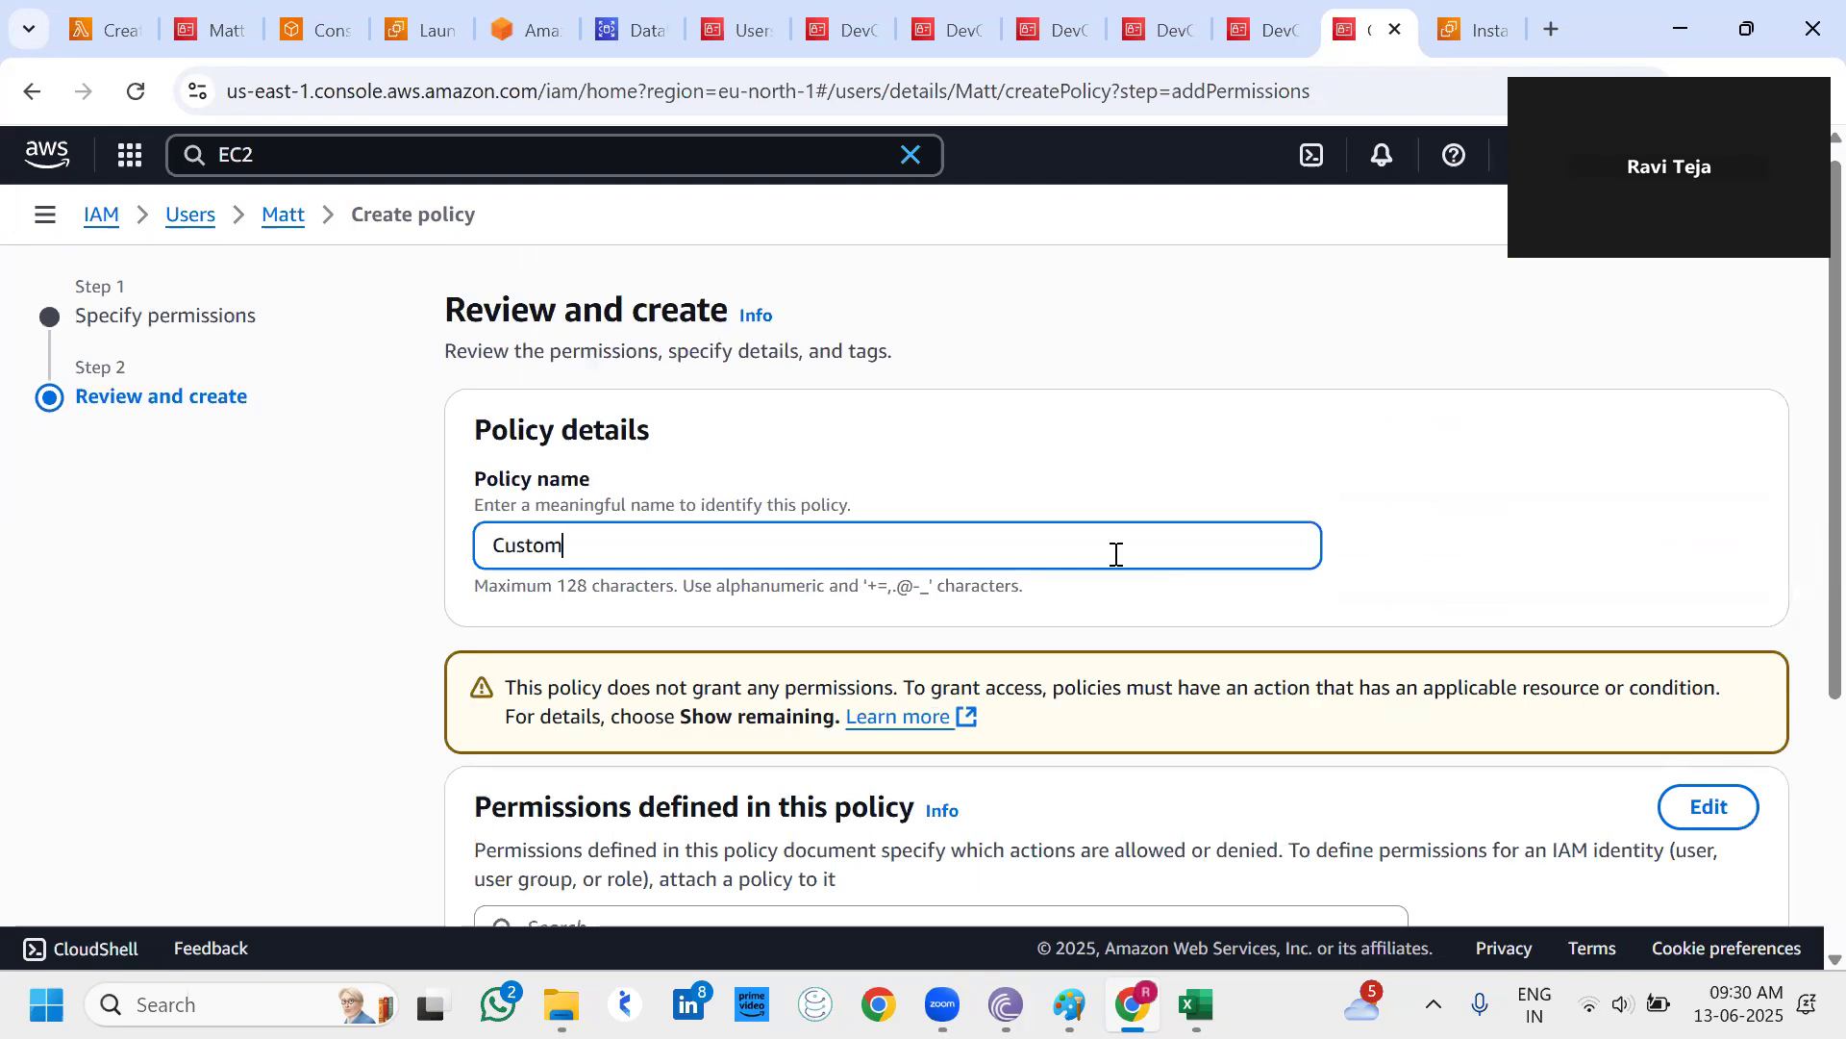
scroll(1116, 554, "down", 3)
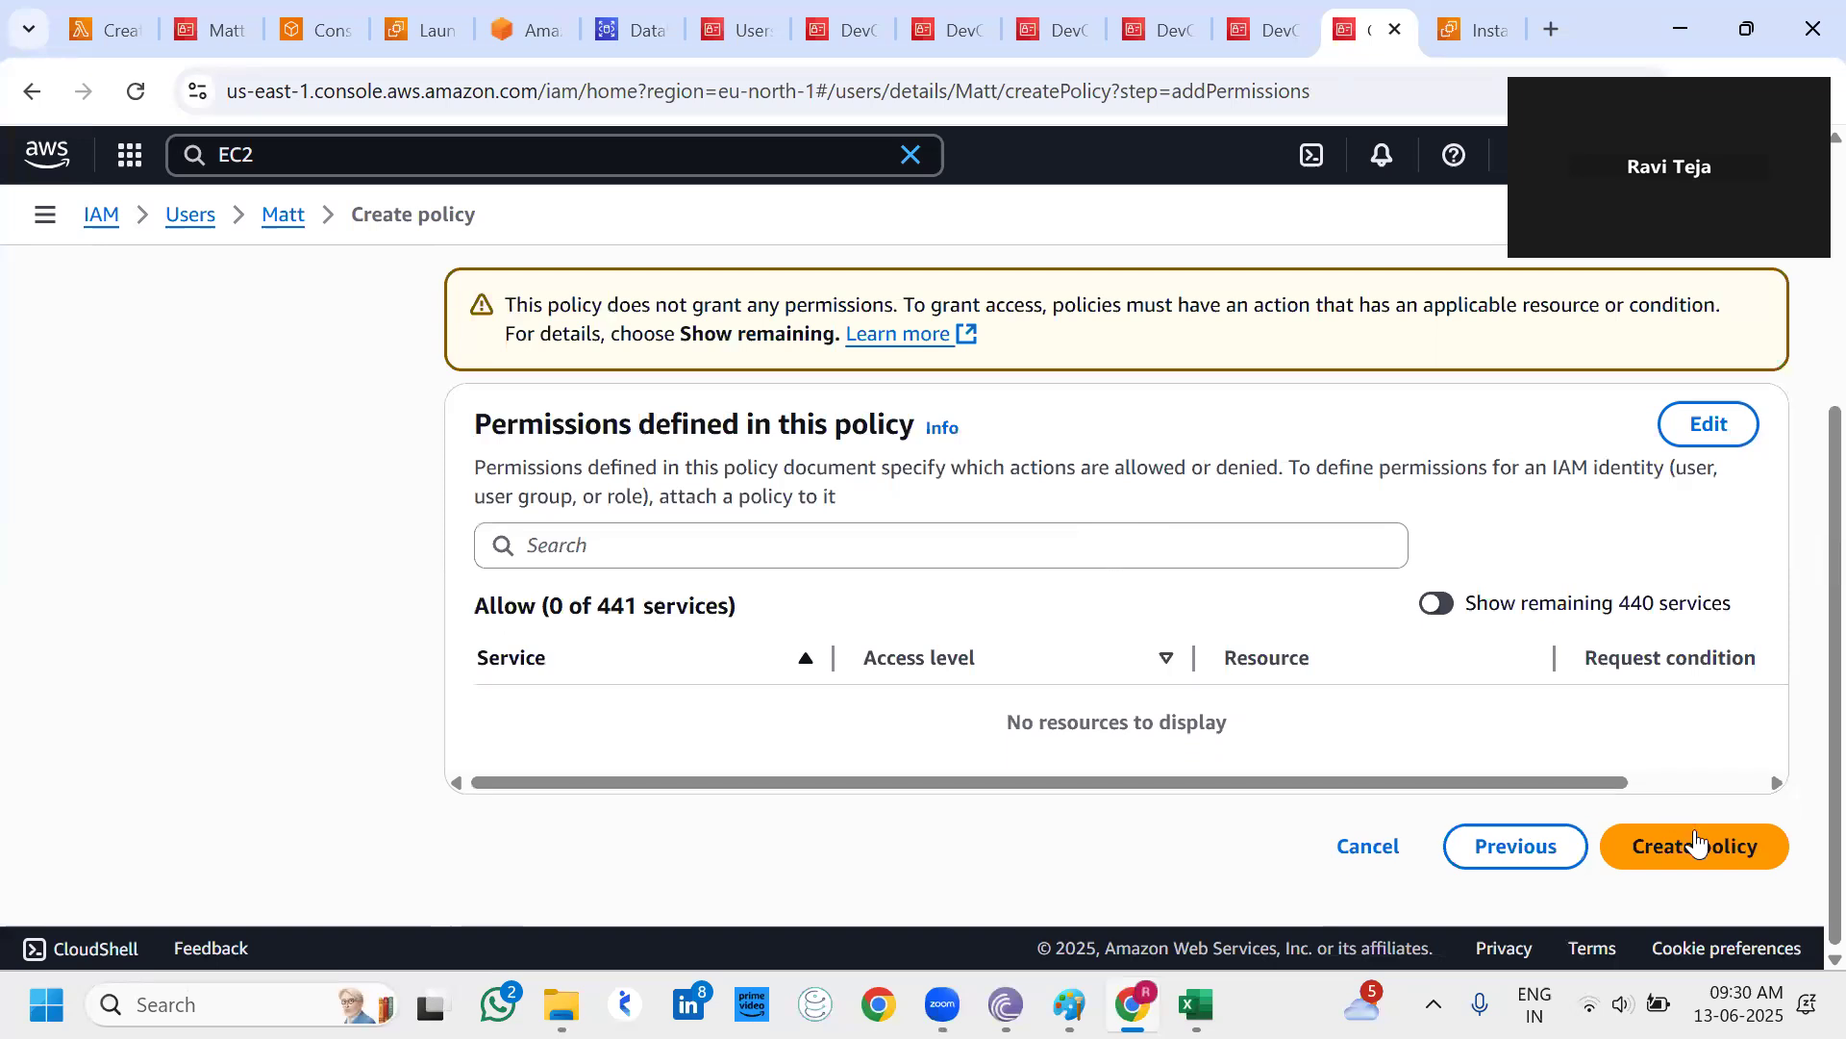
left_click(1698, 844)
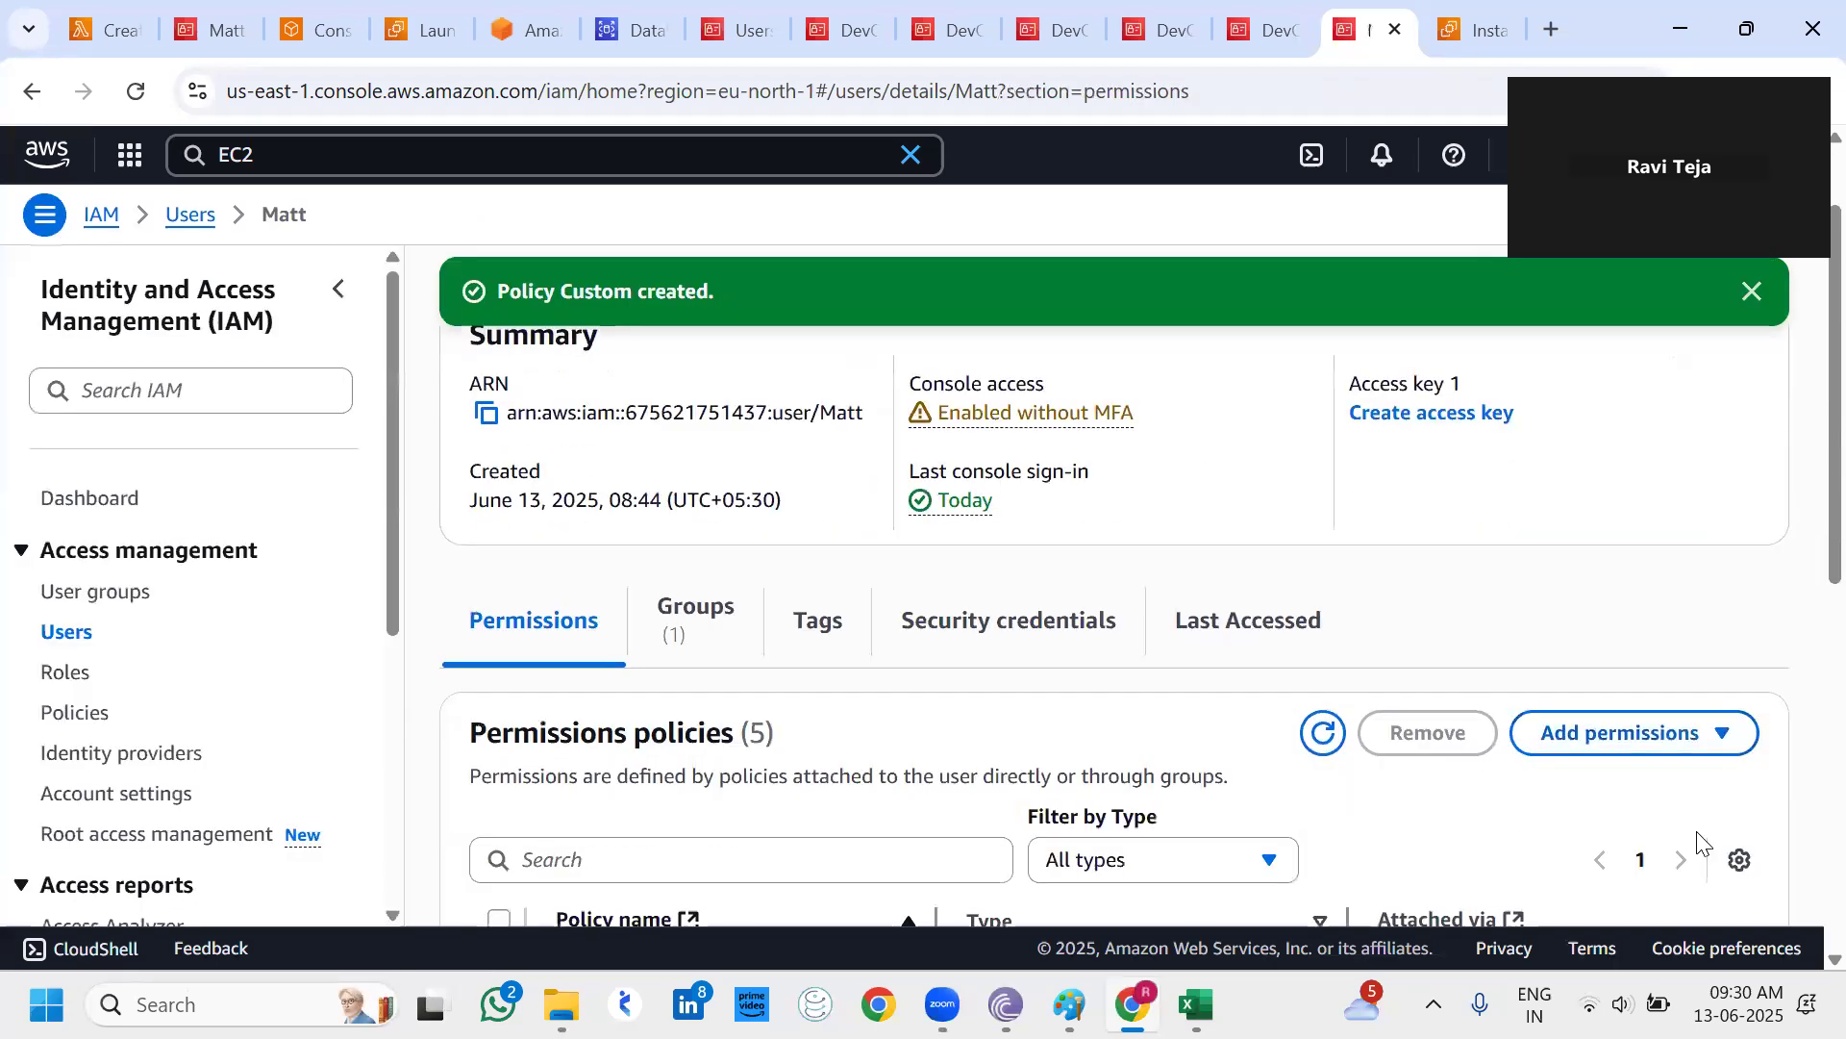
Open the DevOps-Team user group and, from its member list, the same user's permissions policies.
scroll(1697, 837, "up", 1)
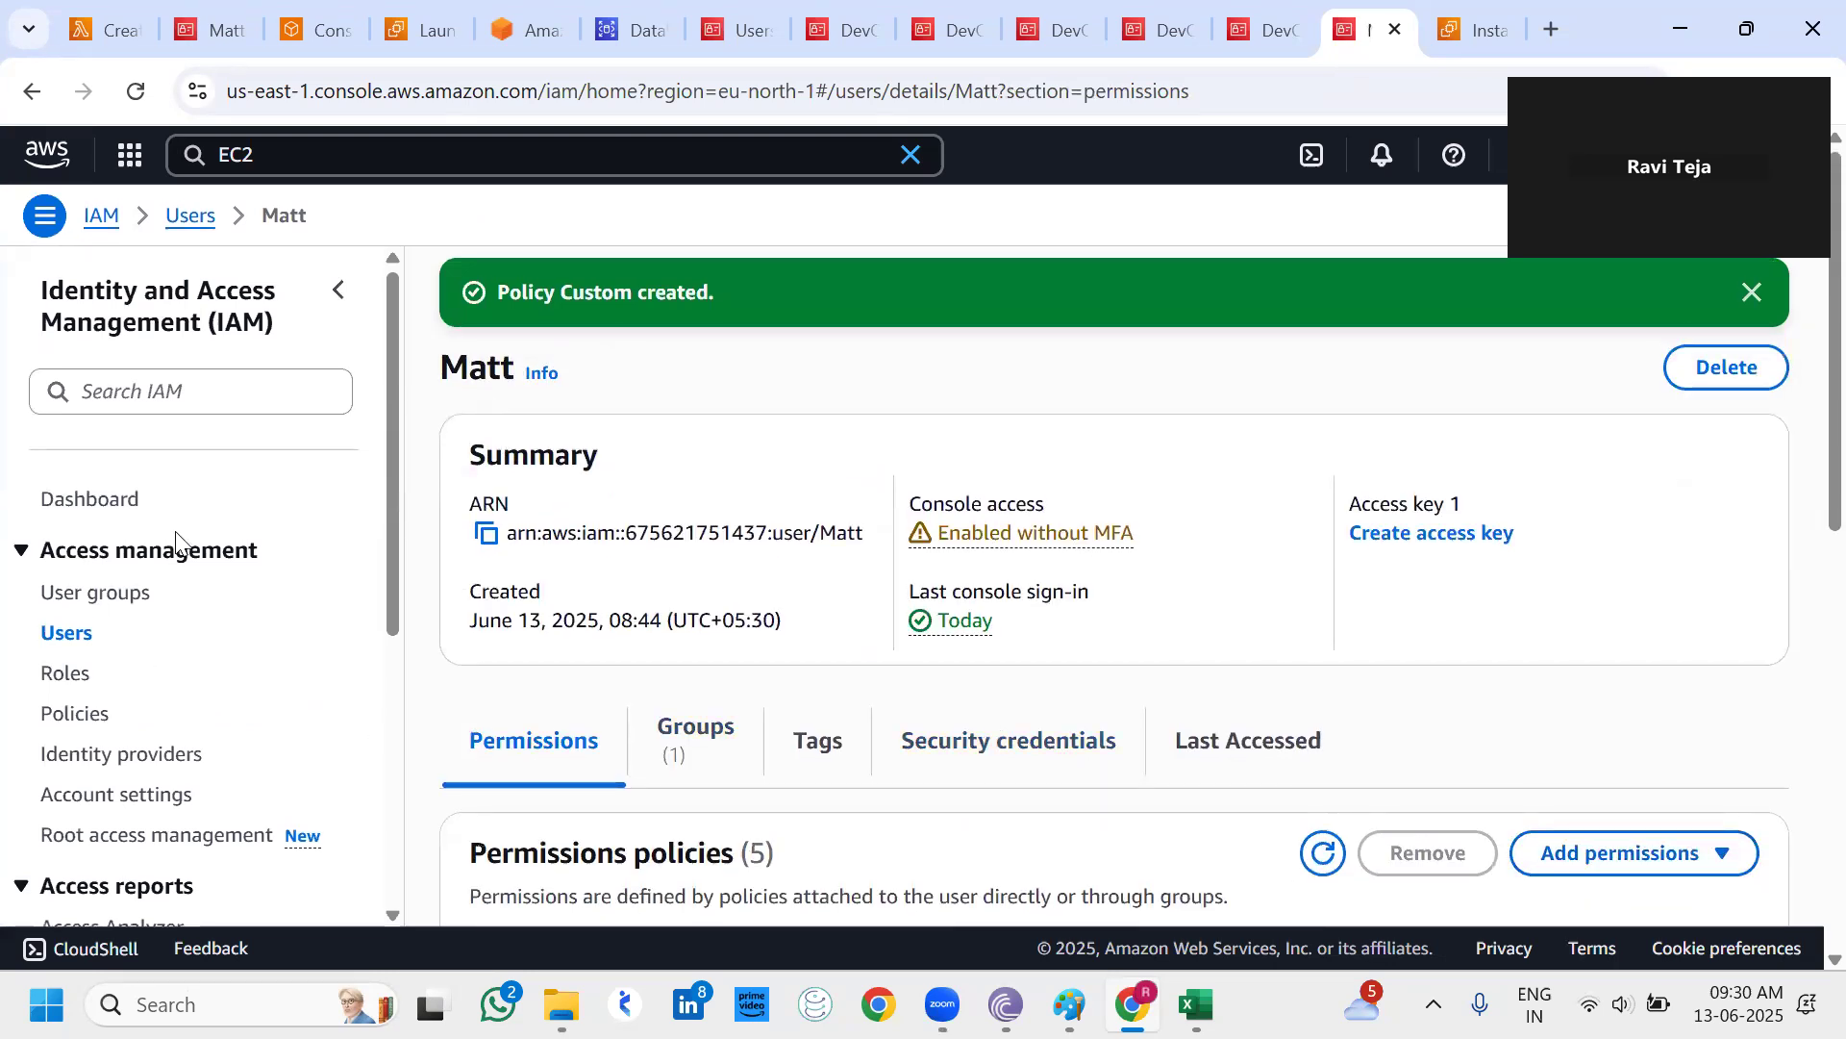
left_click(106, 593)
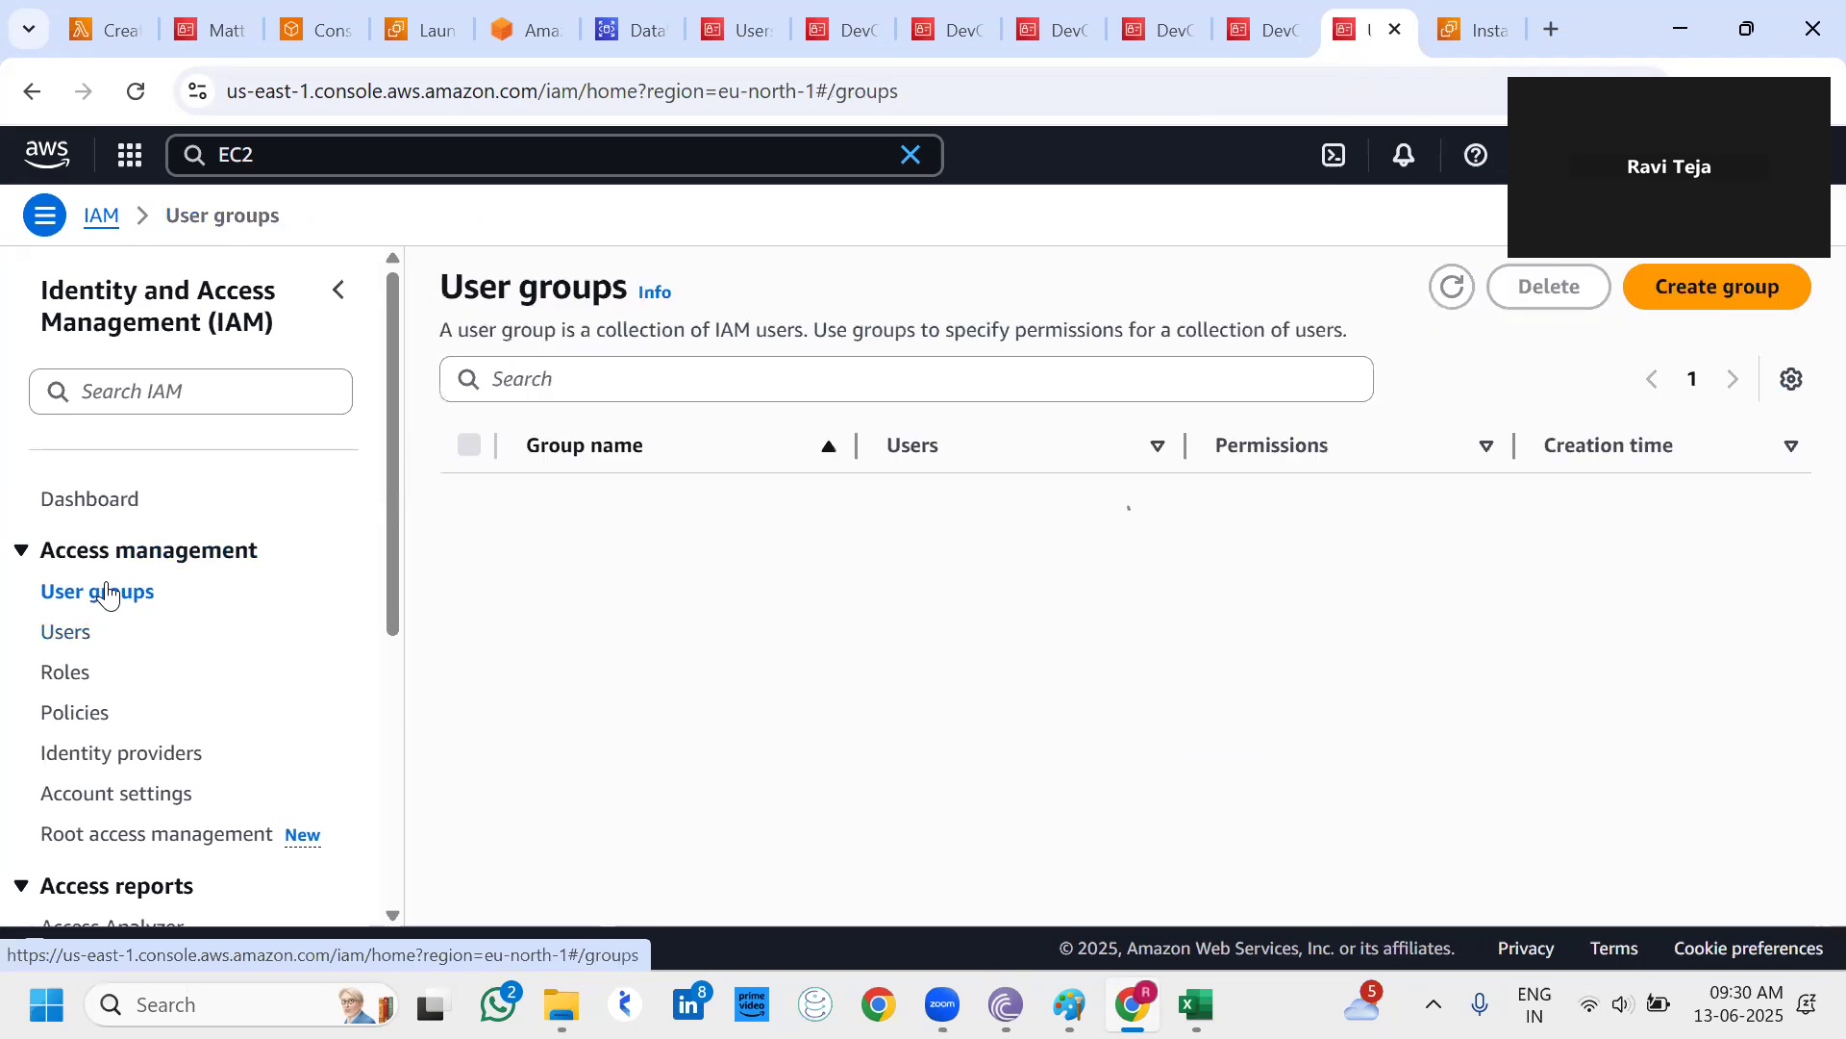
left_click(604, 508)
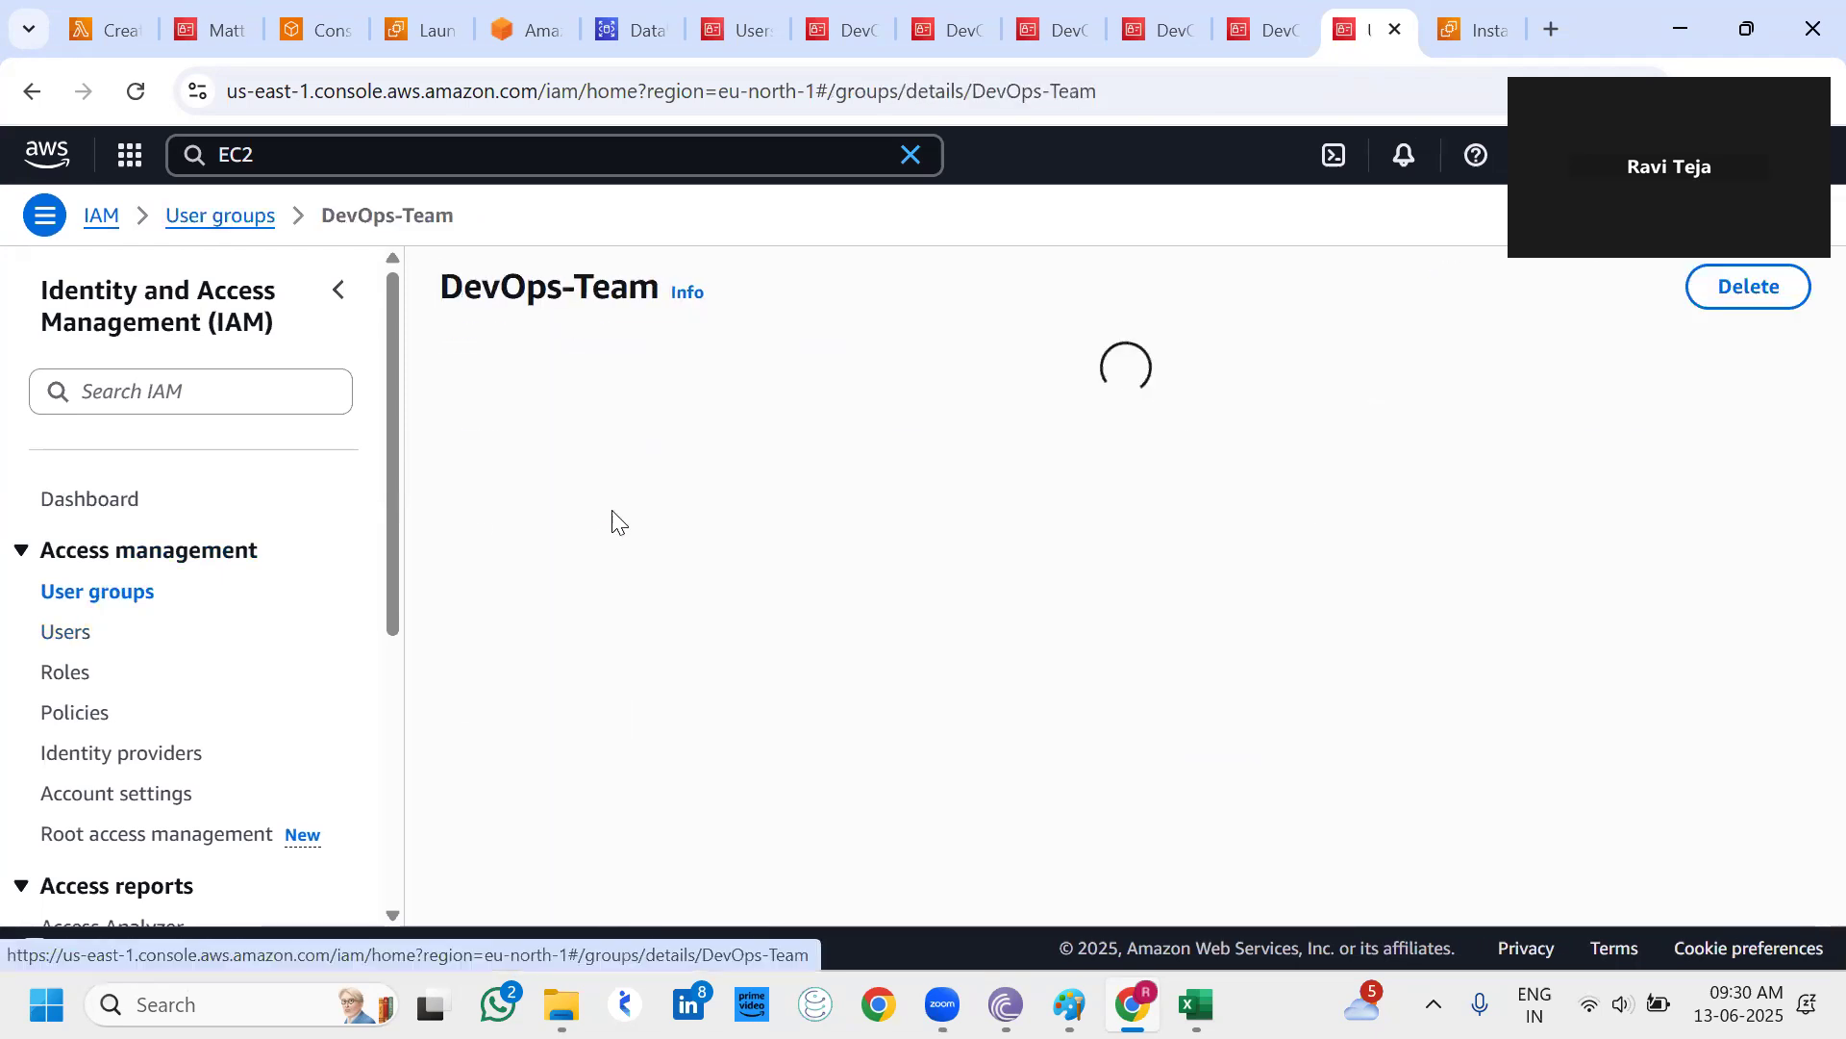
scroll(759, 587, "down", 3)
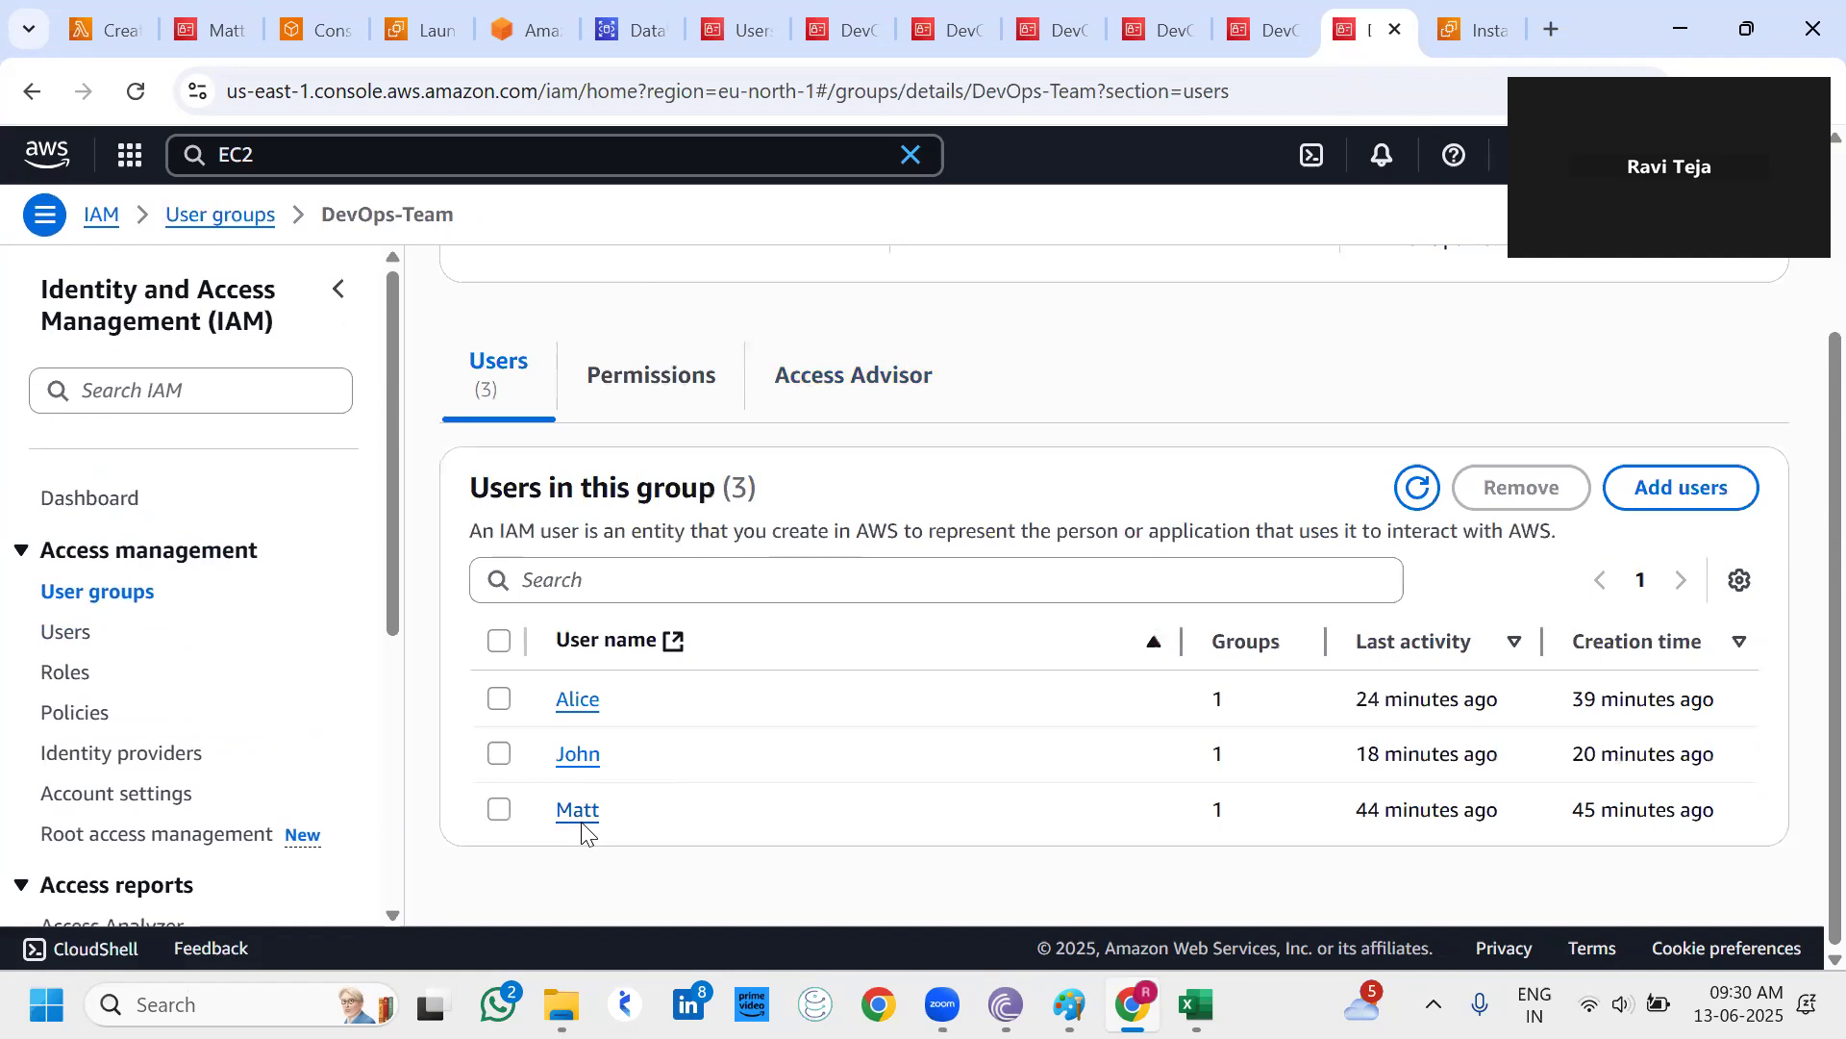
left_click(582, 817)
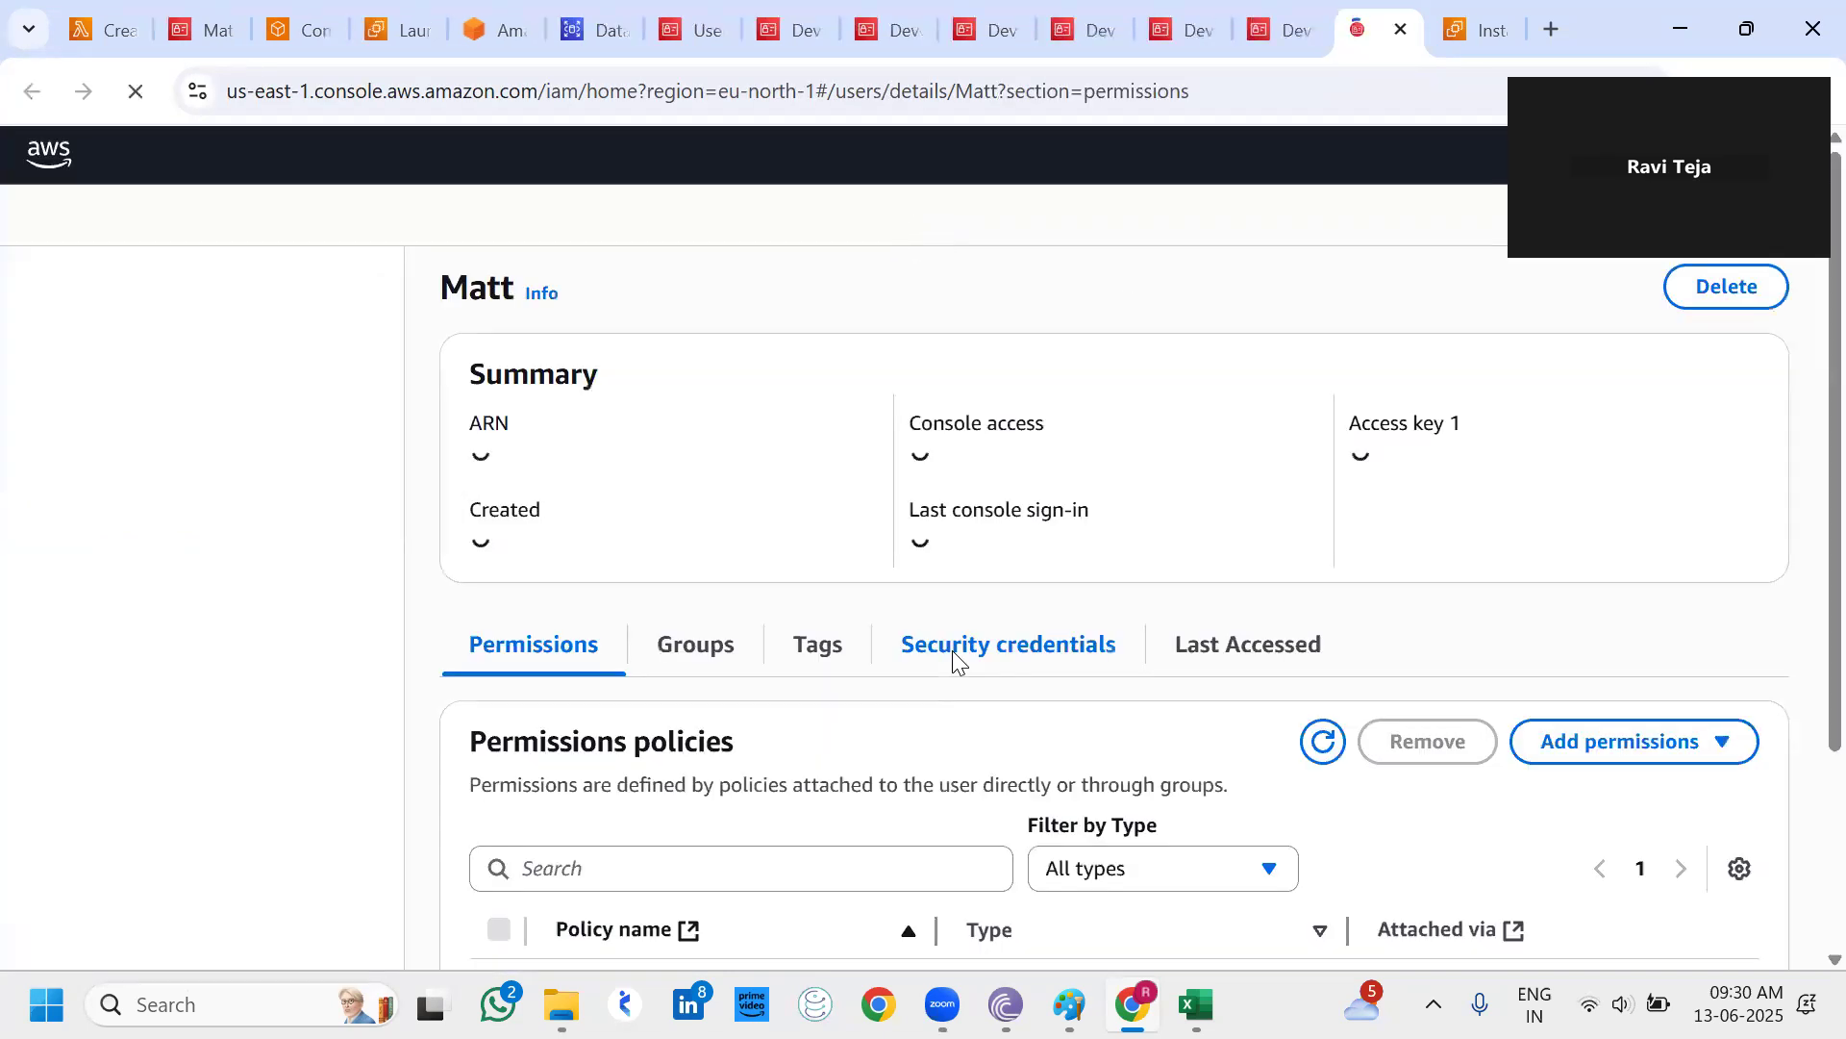
scroll(953, 662, "down", 3)
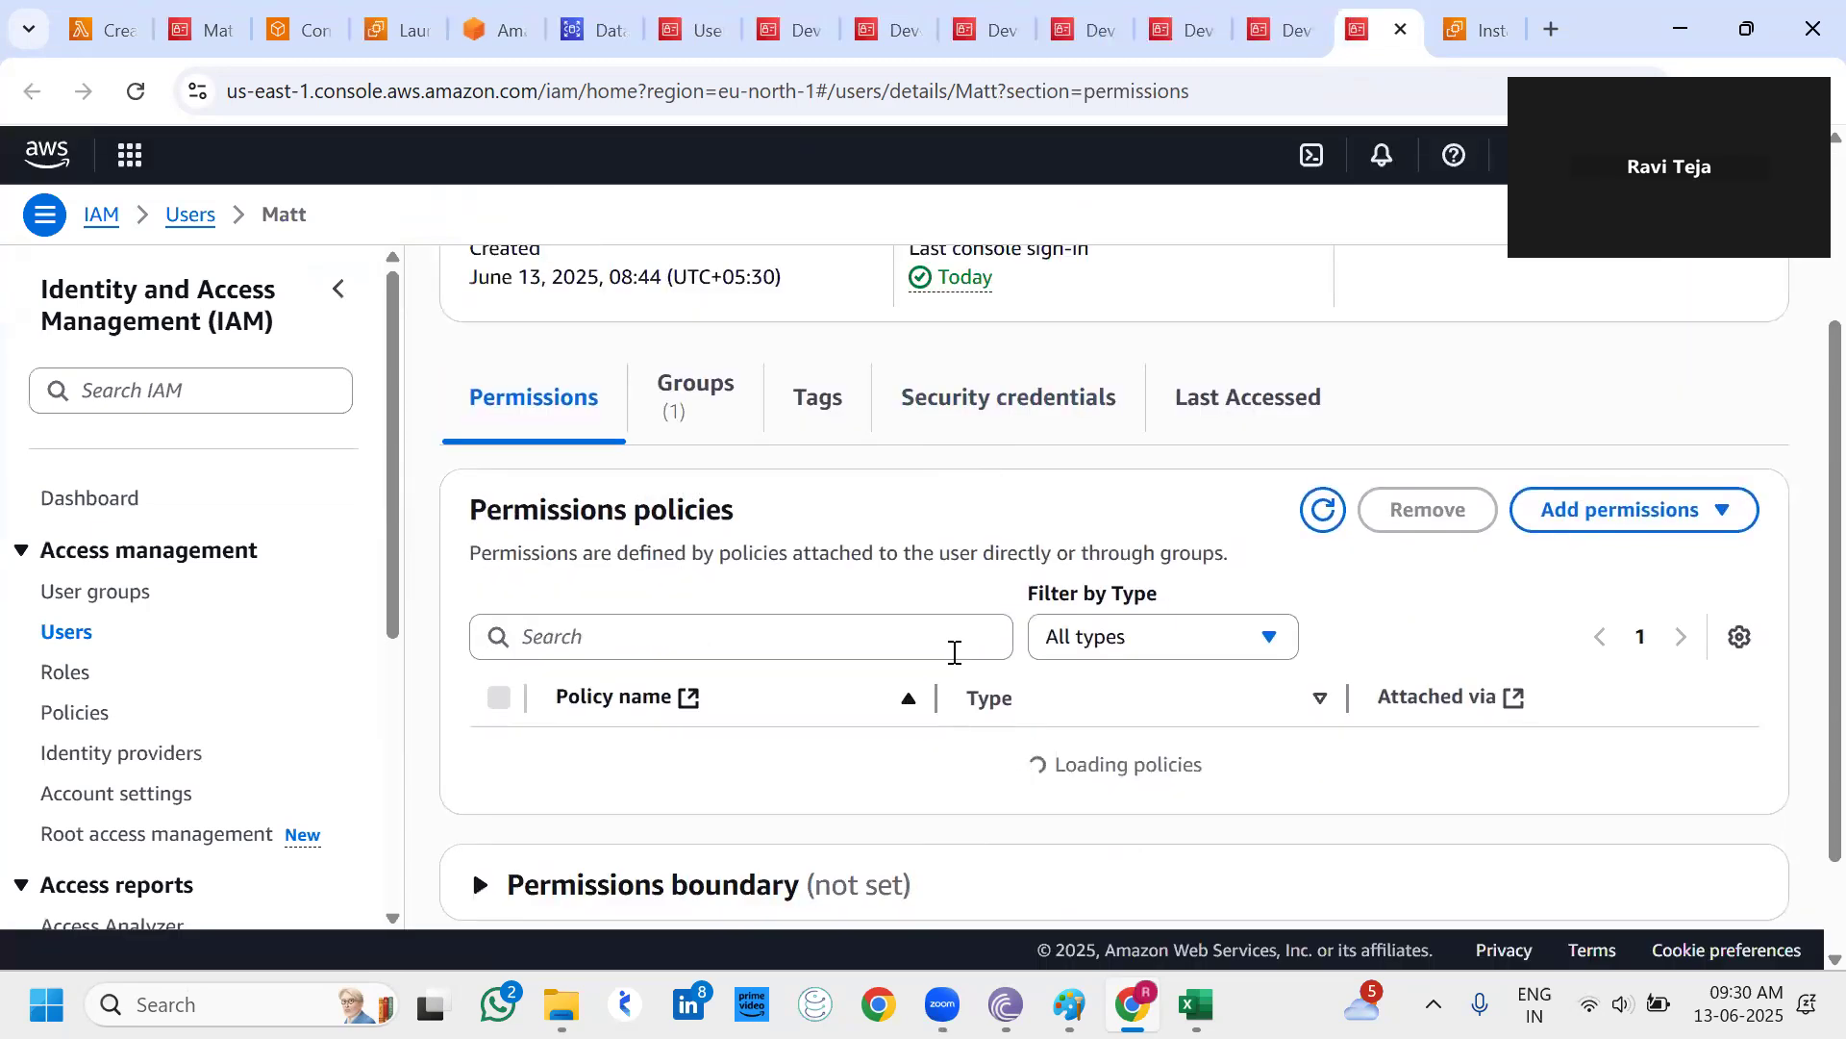
scroll(953, 652, "down", 2)
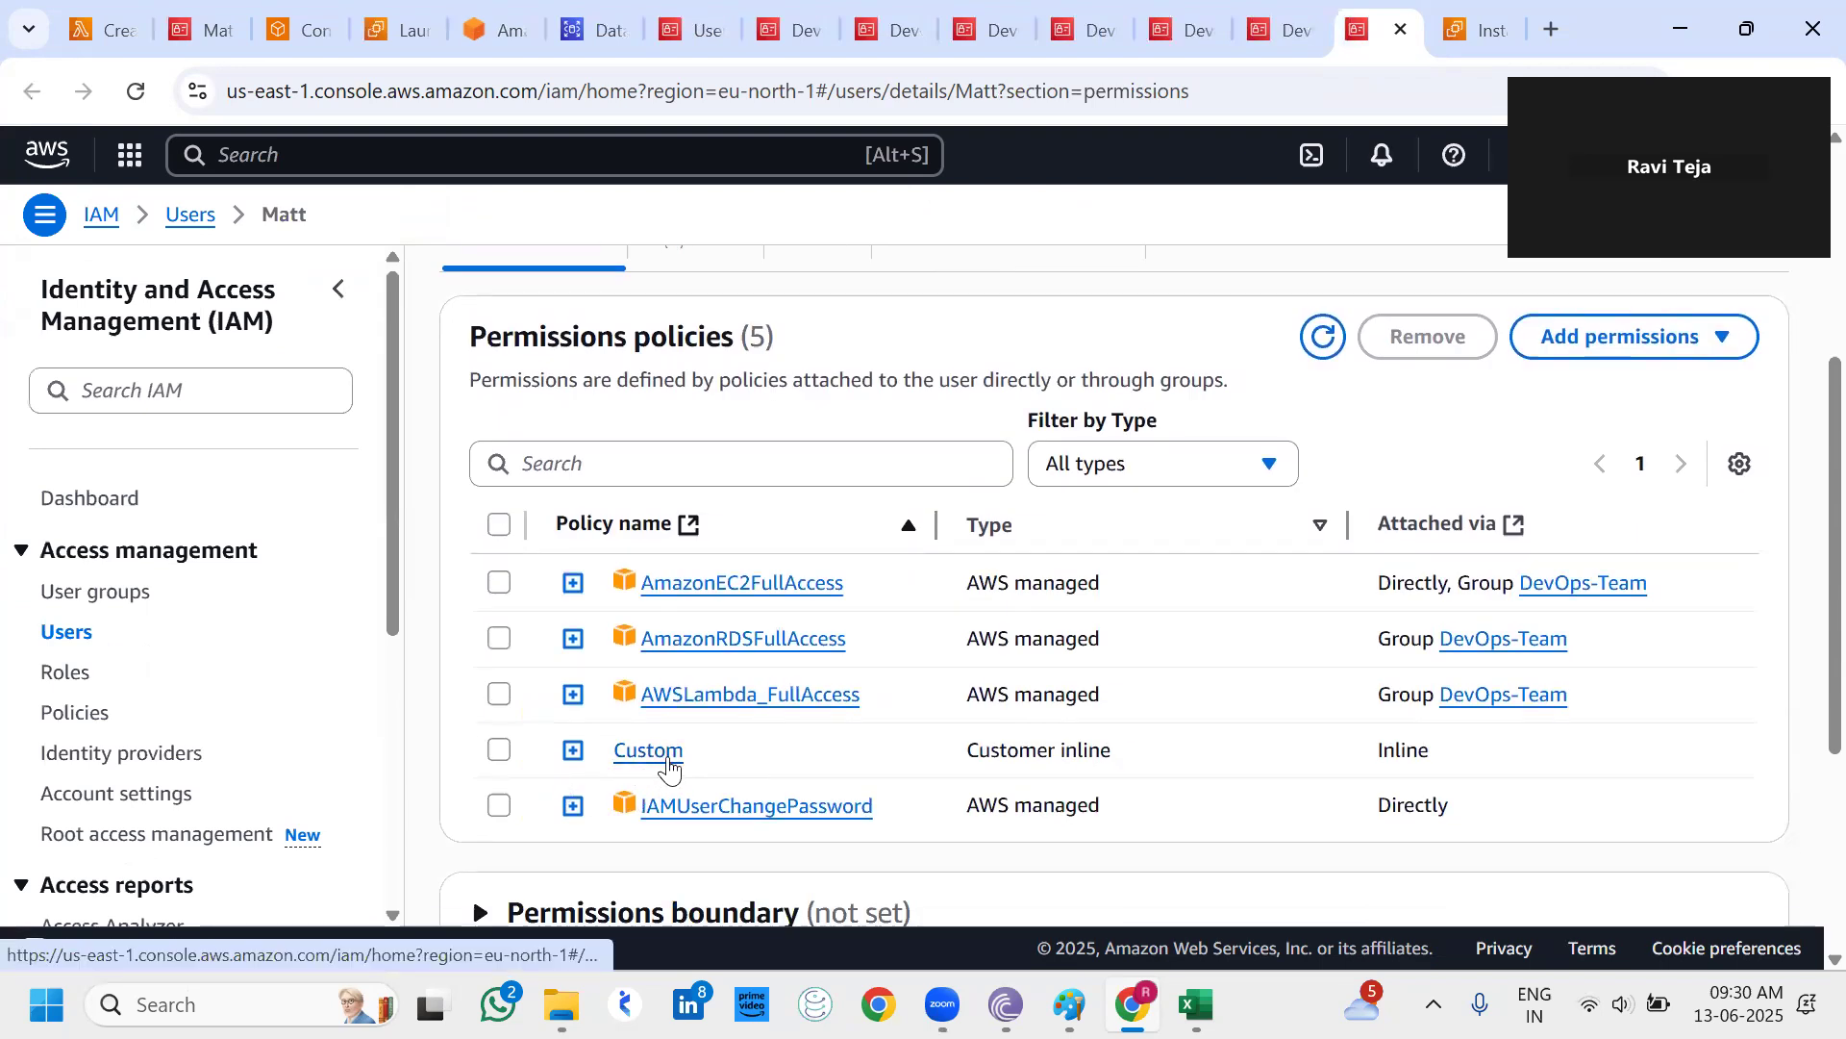
Filter the user's permissions policies by type, first AWS managed and then Customer inline.
left_click(1151, 468)
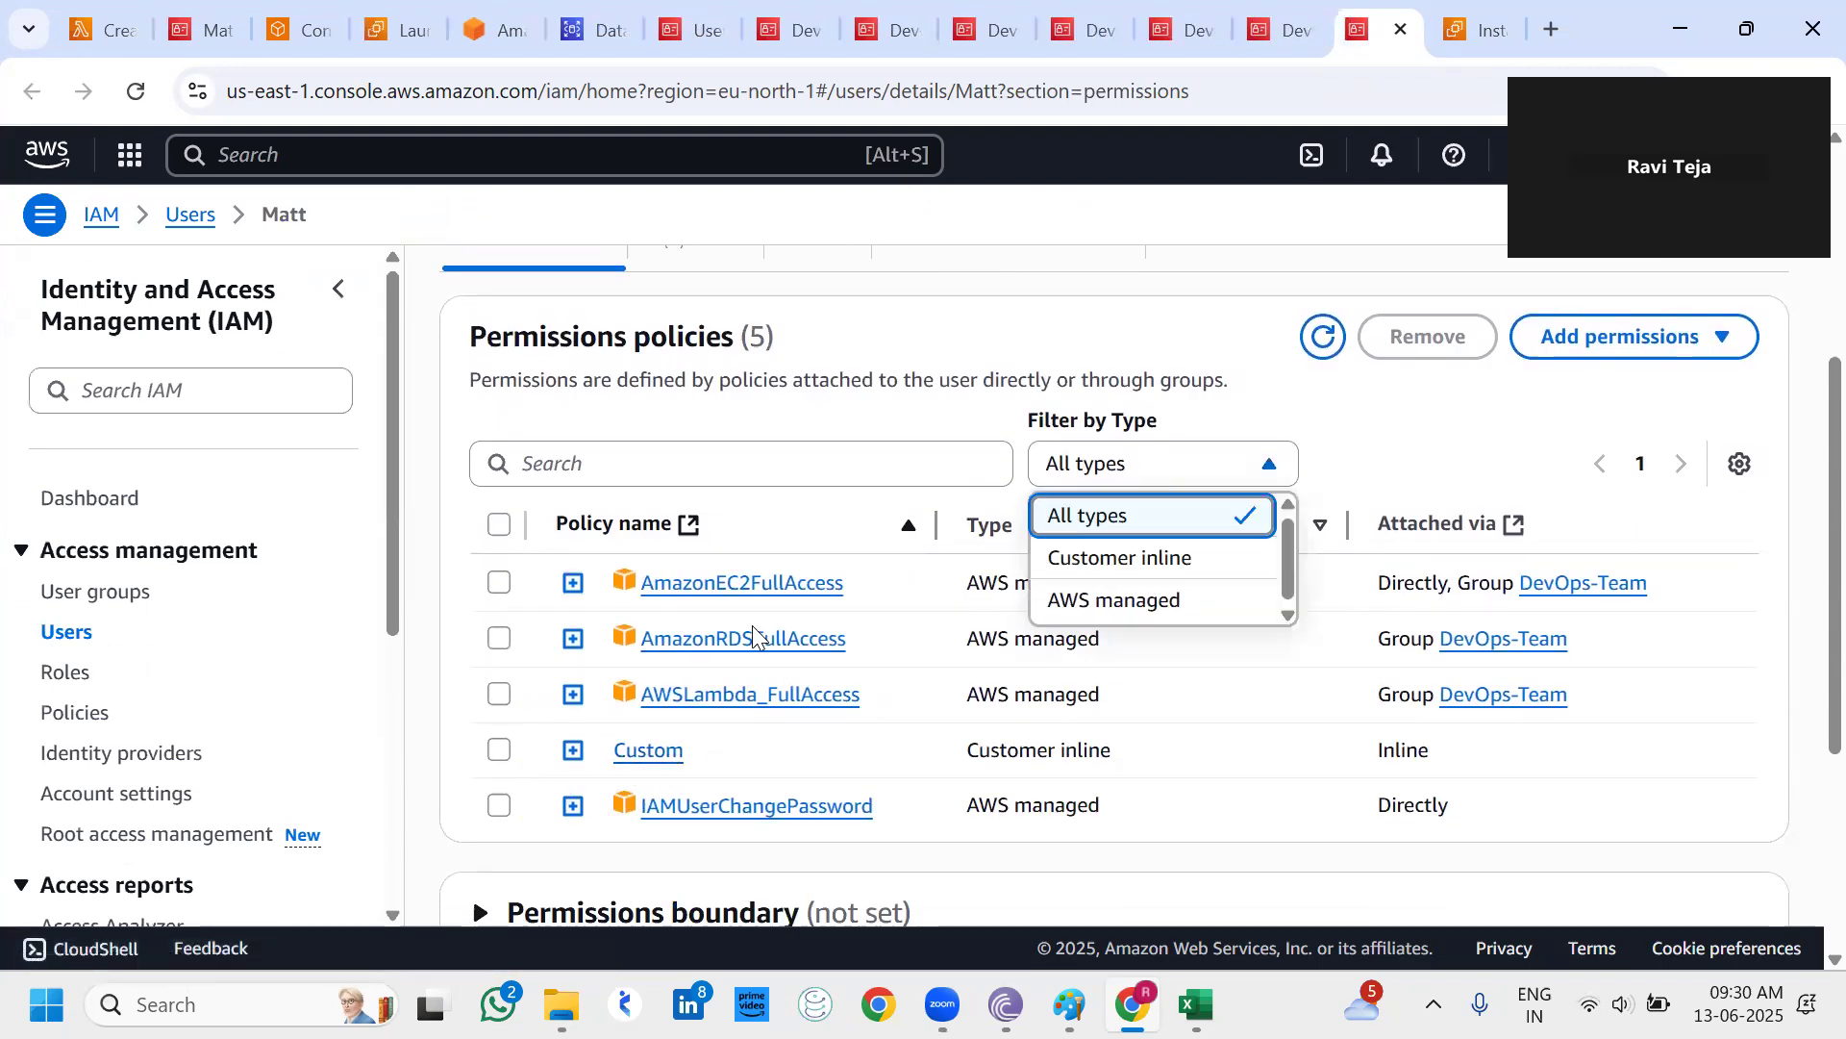
left_click(1096, 601)
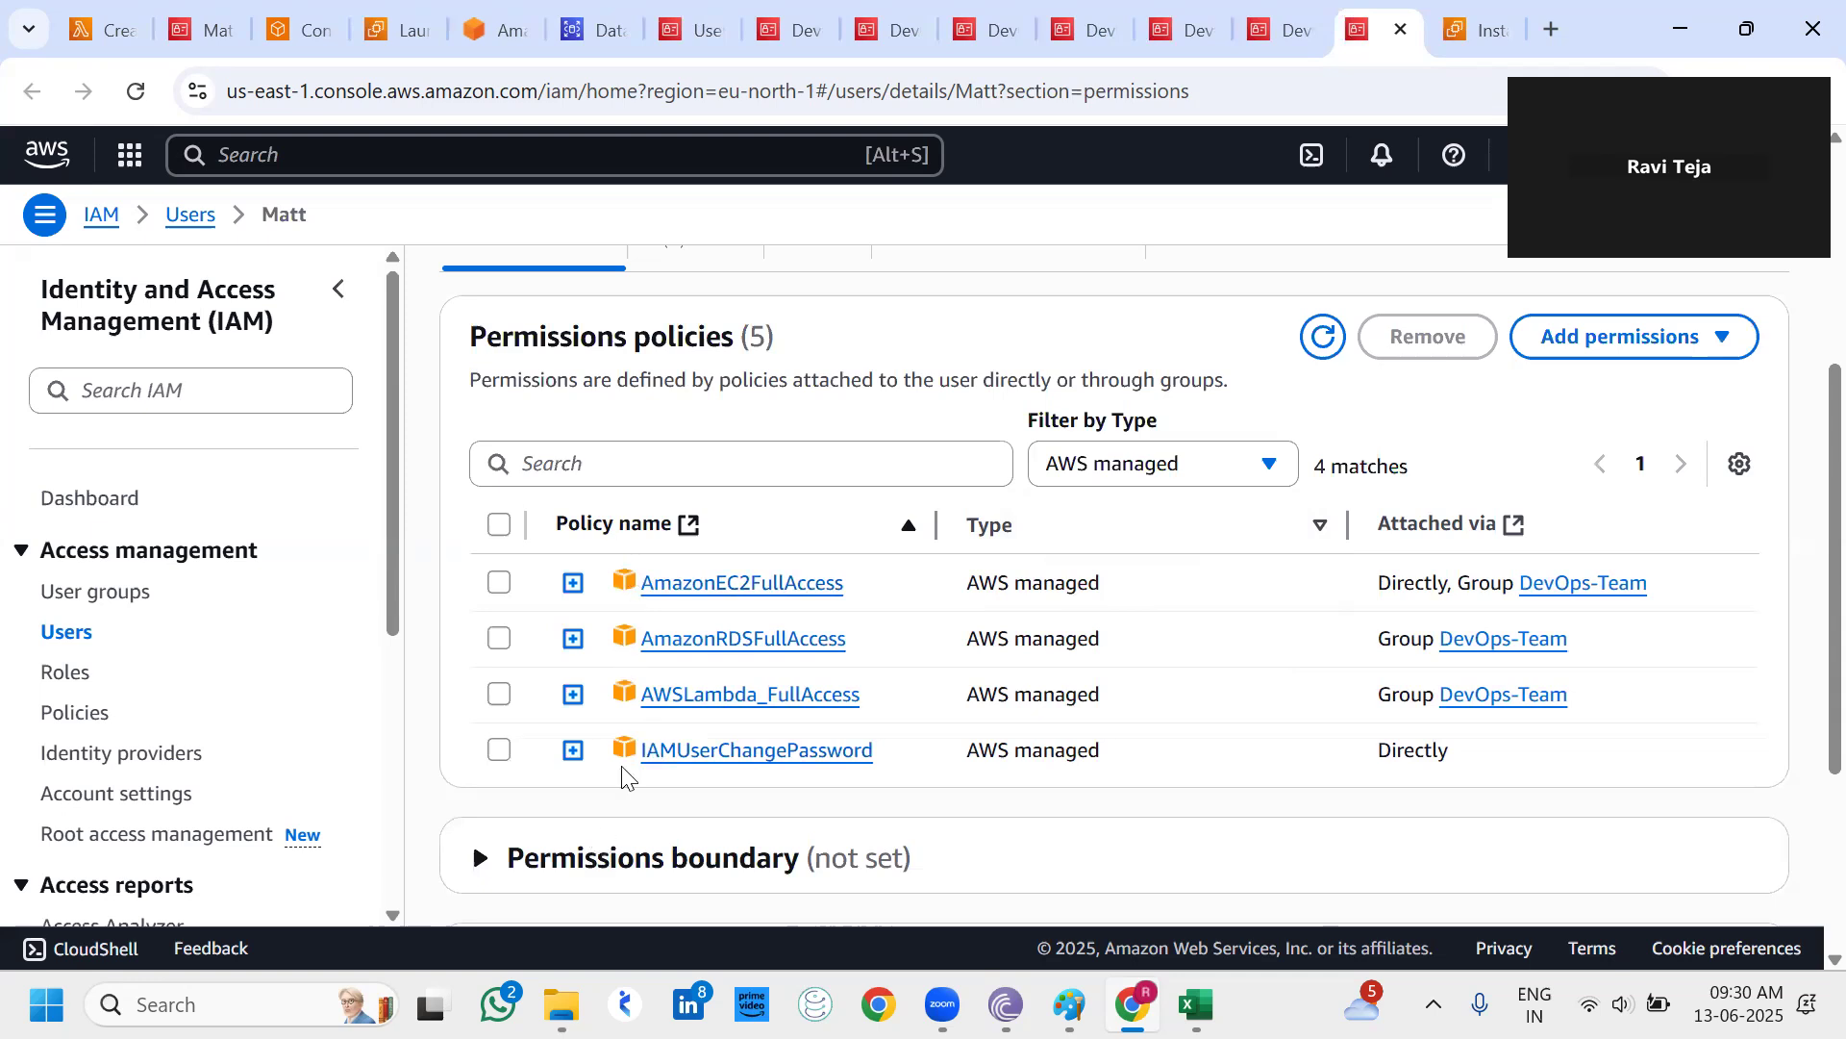
left_click(1143, 472)
left_click(1123, 558)
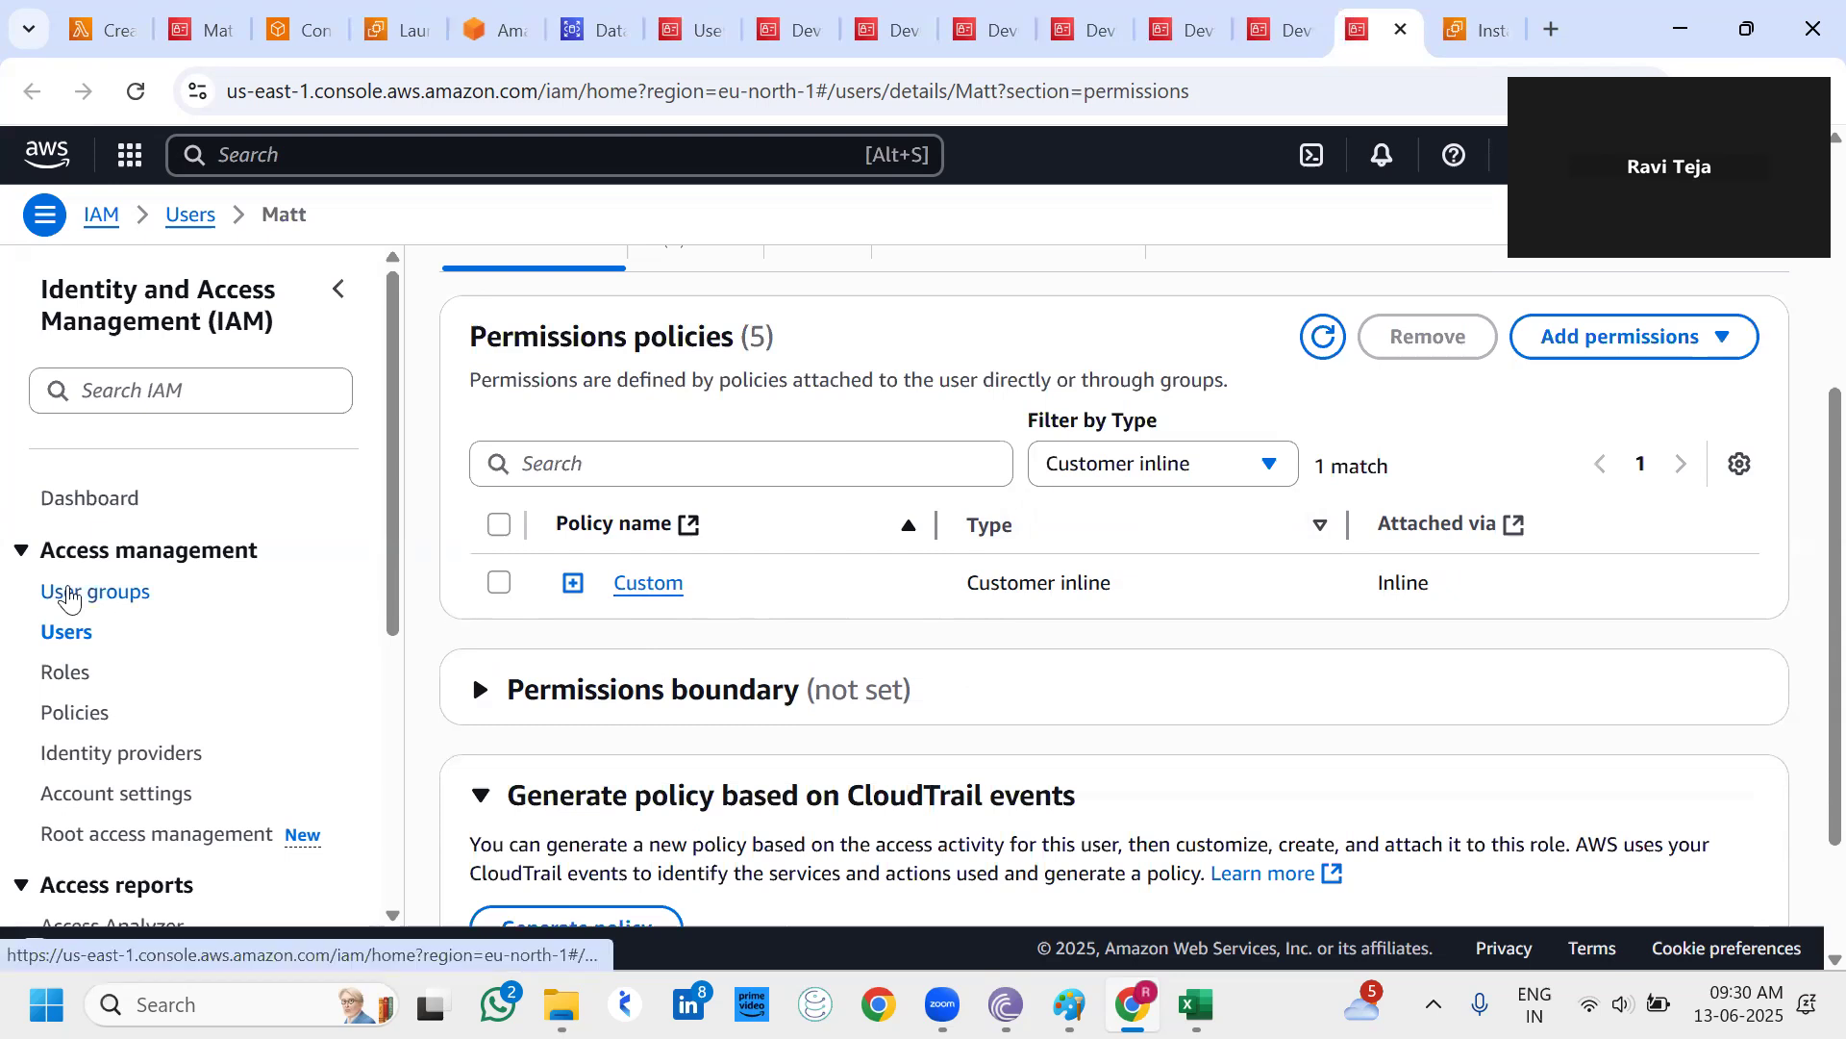
Open the DevOps-Team user group and examine the permissions policies of its second listed member.
left_click(68, 594)
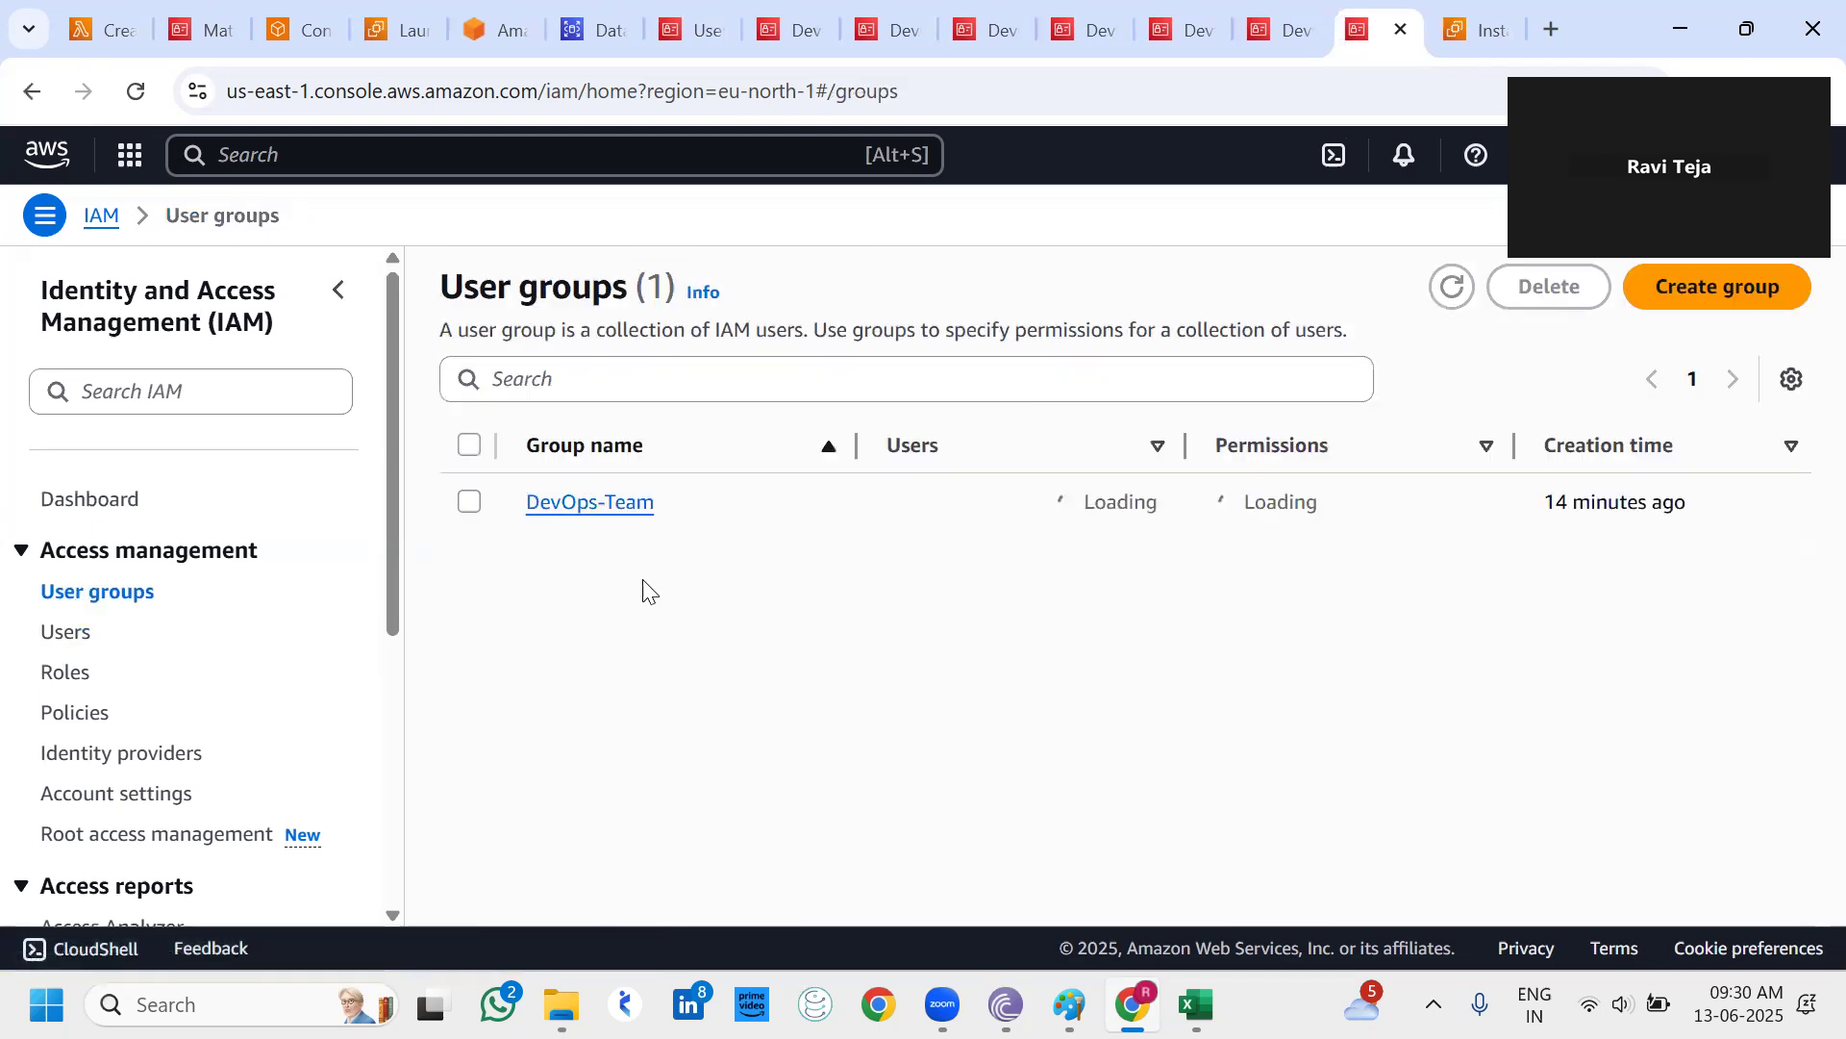
left_click(618, 519)
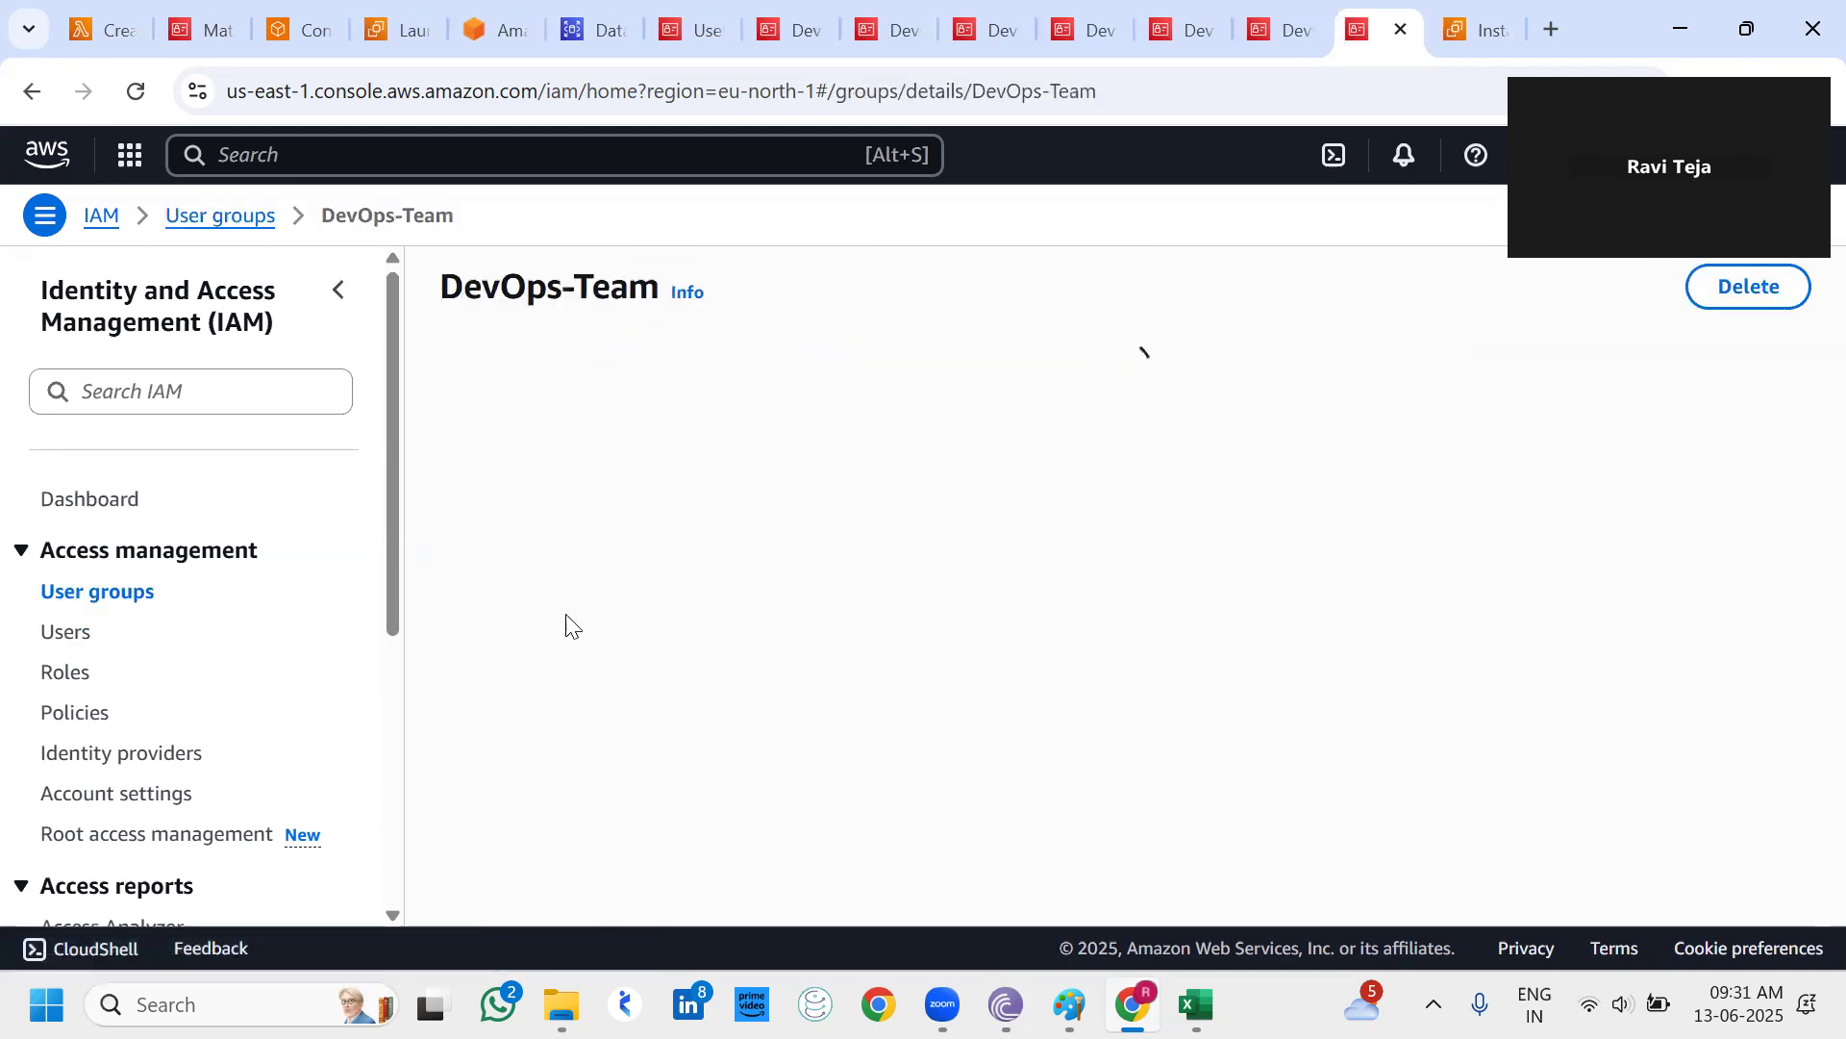
scroll(714, 661, "down", 3)
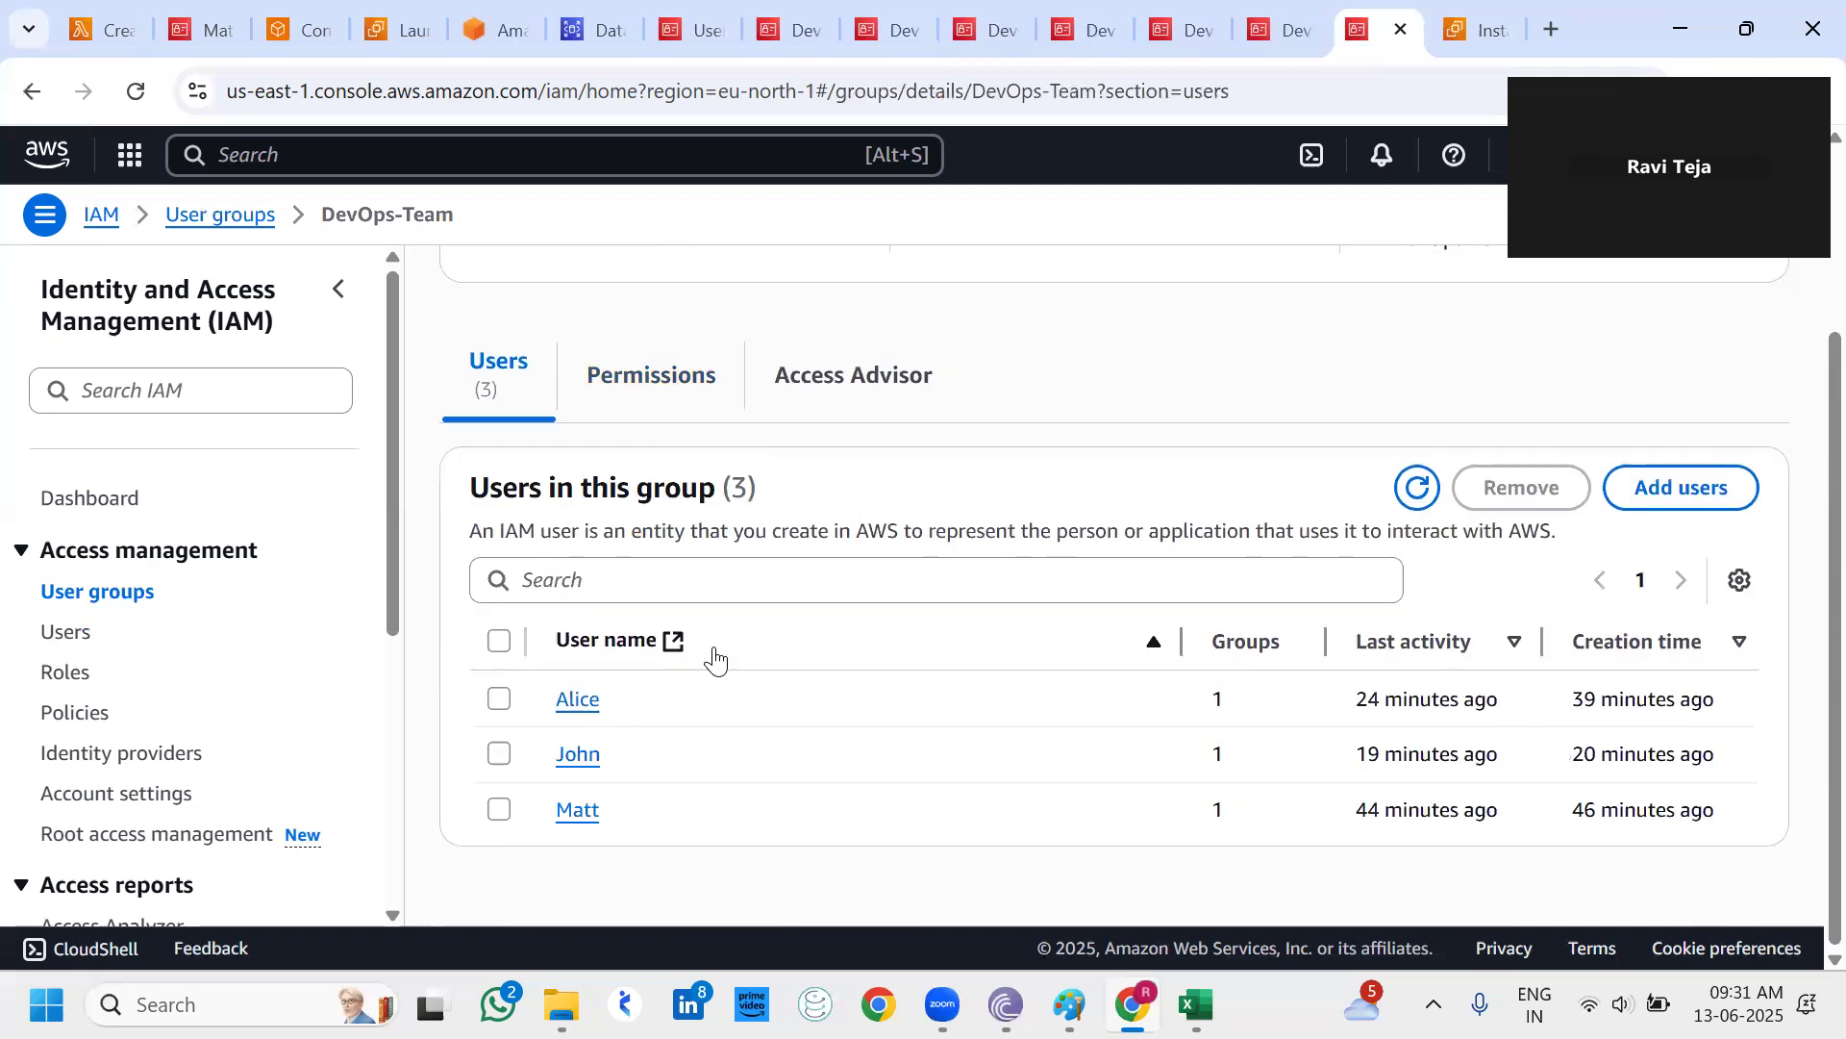
left_click(579, 758)
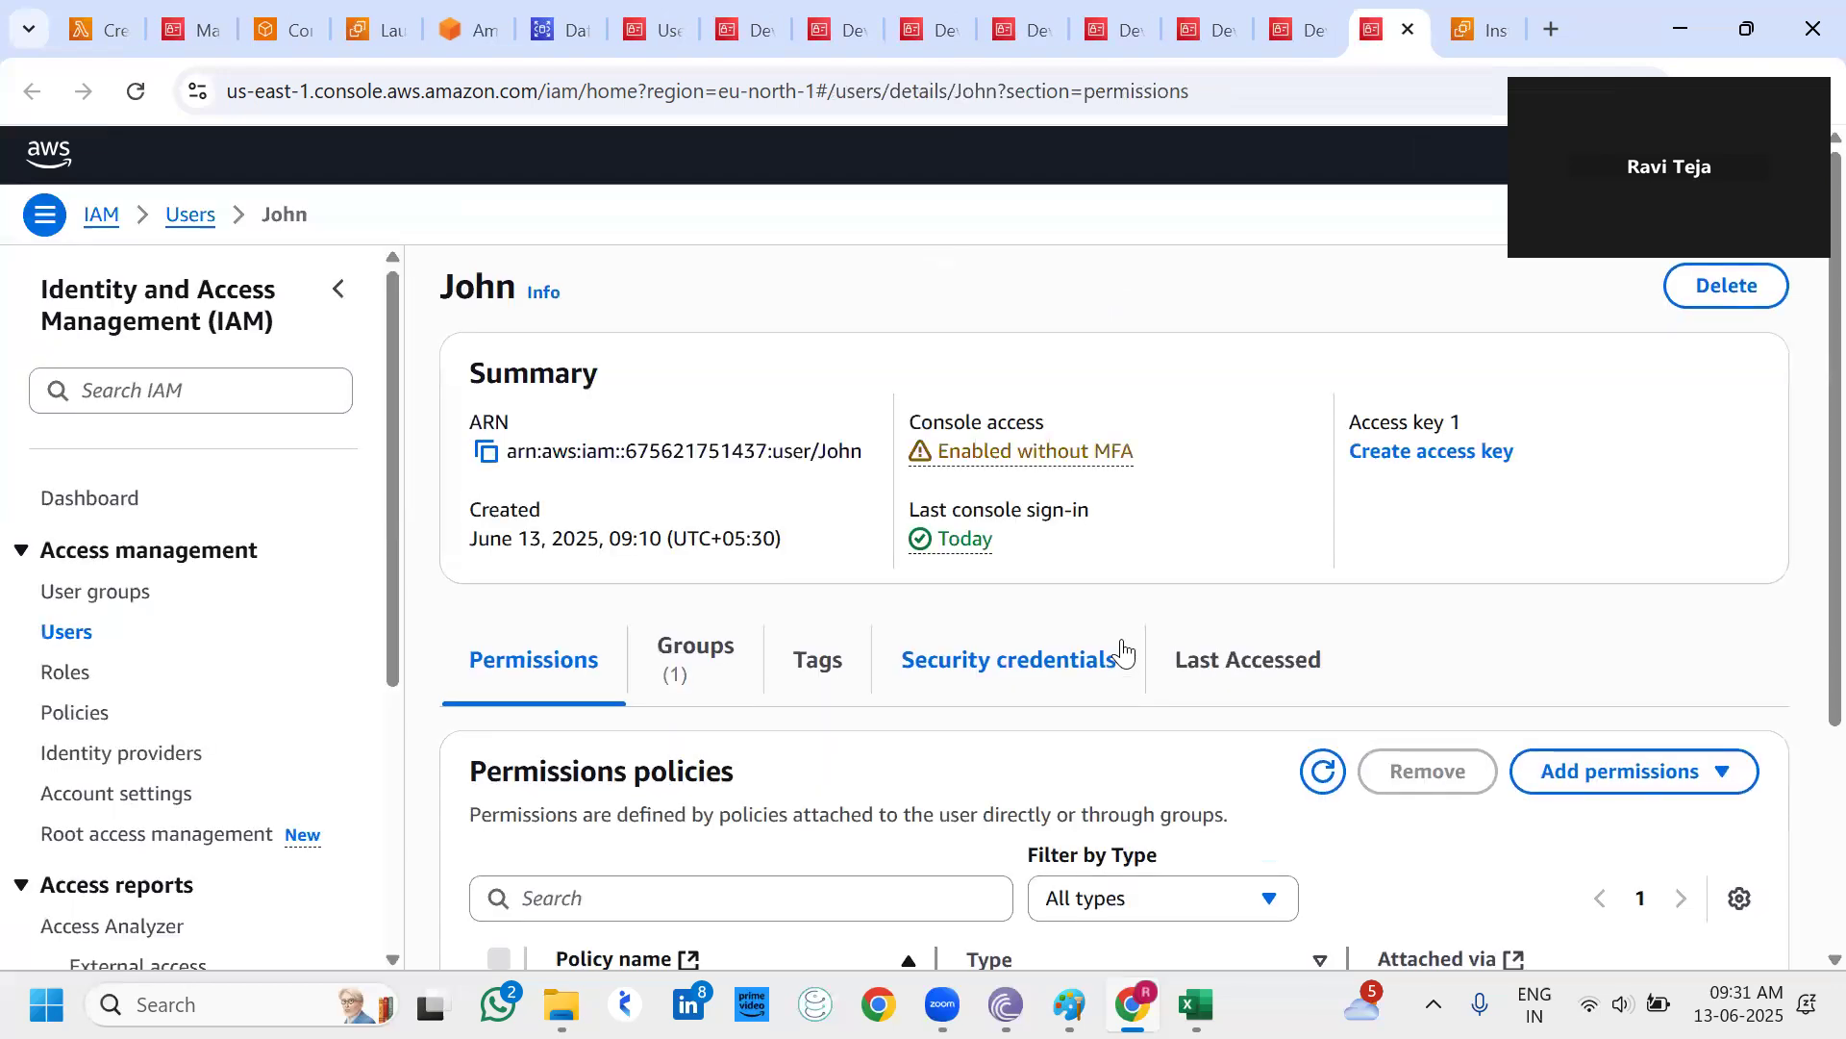
scroll(1122, 652, "down", 3)
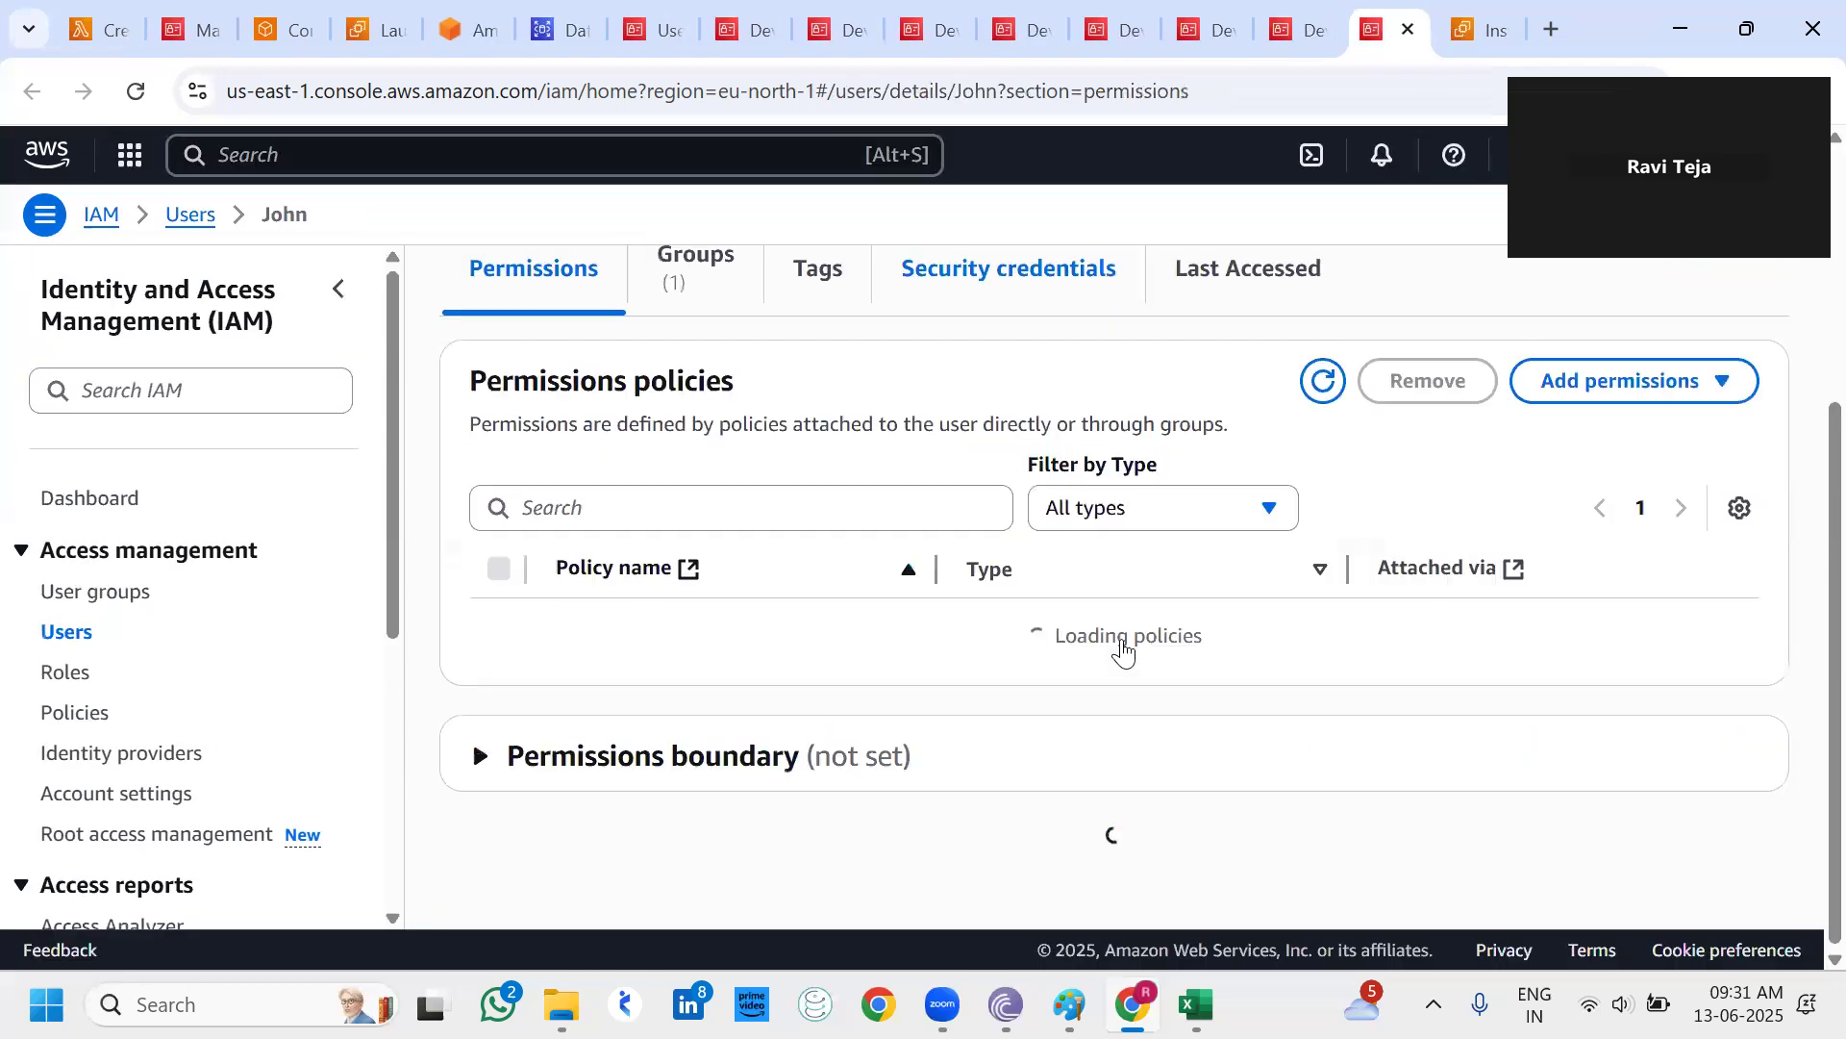
scroll(1179, 523, "down", 5)
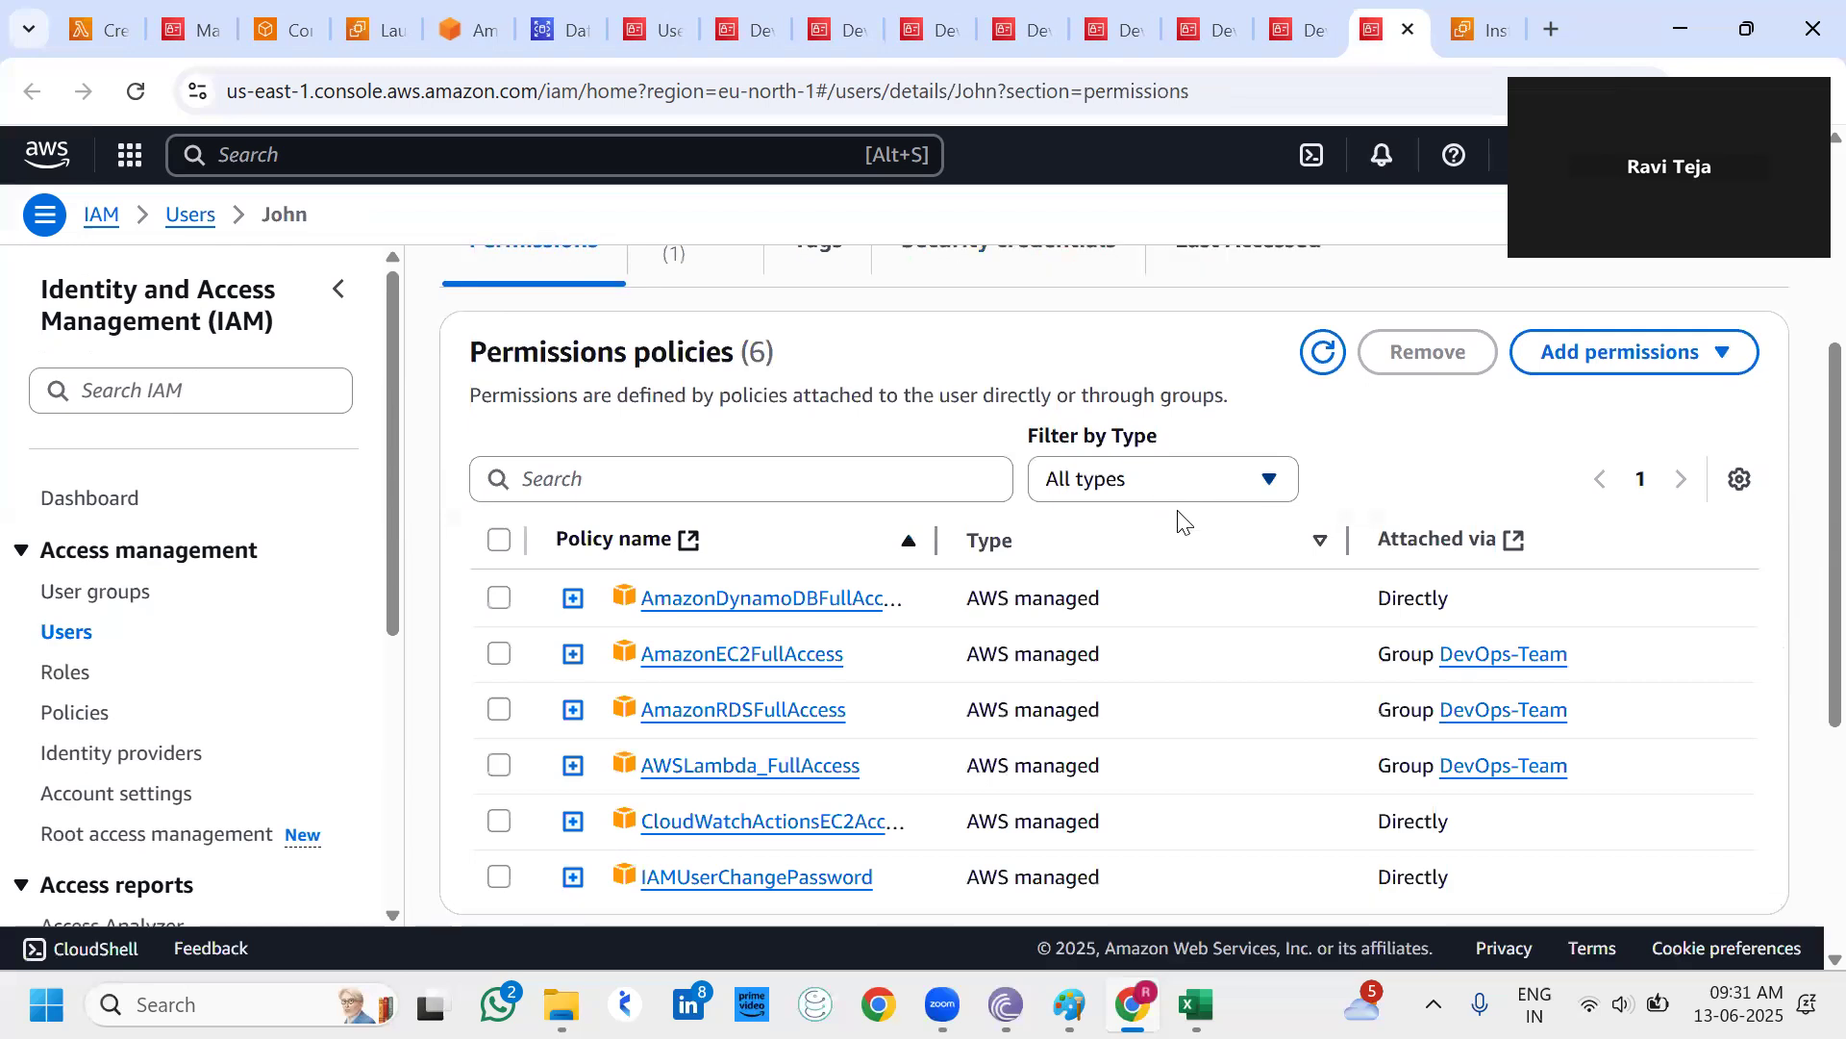
scroll(1180, 523, "up", 8)
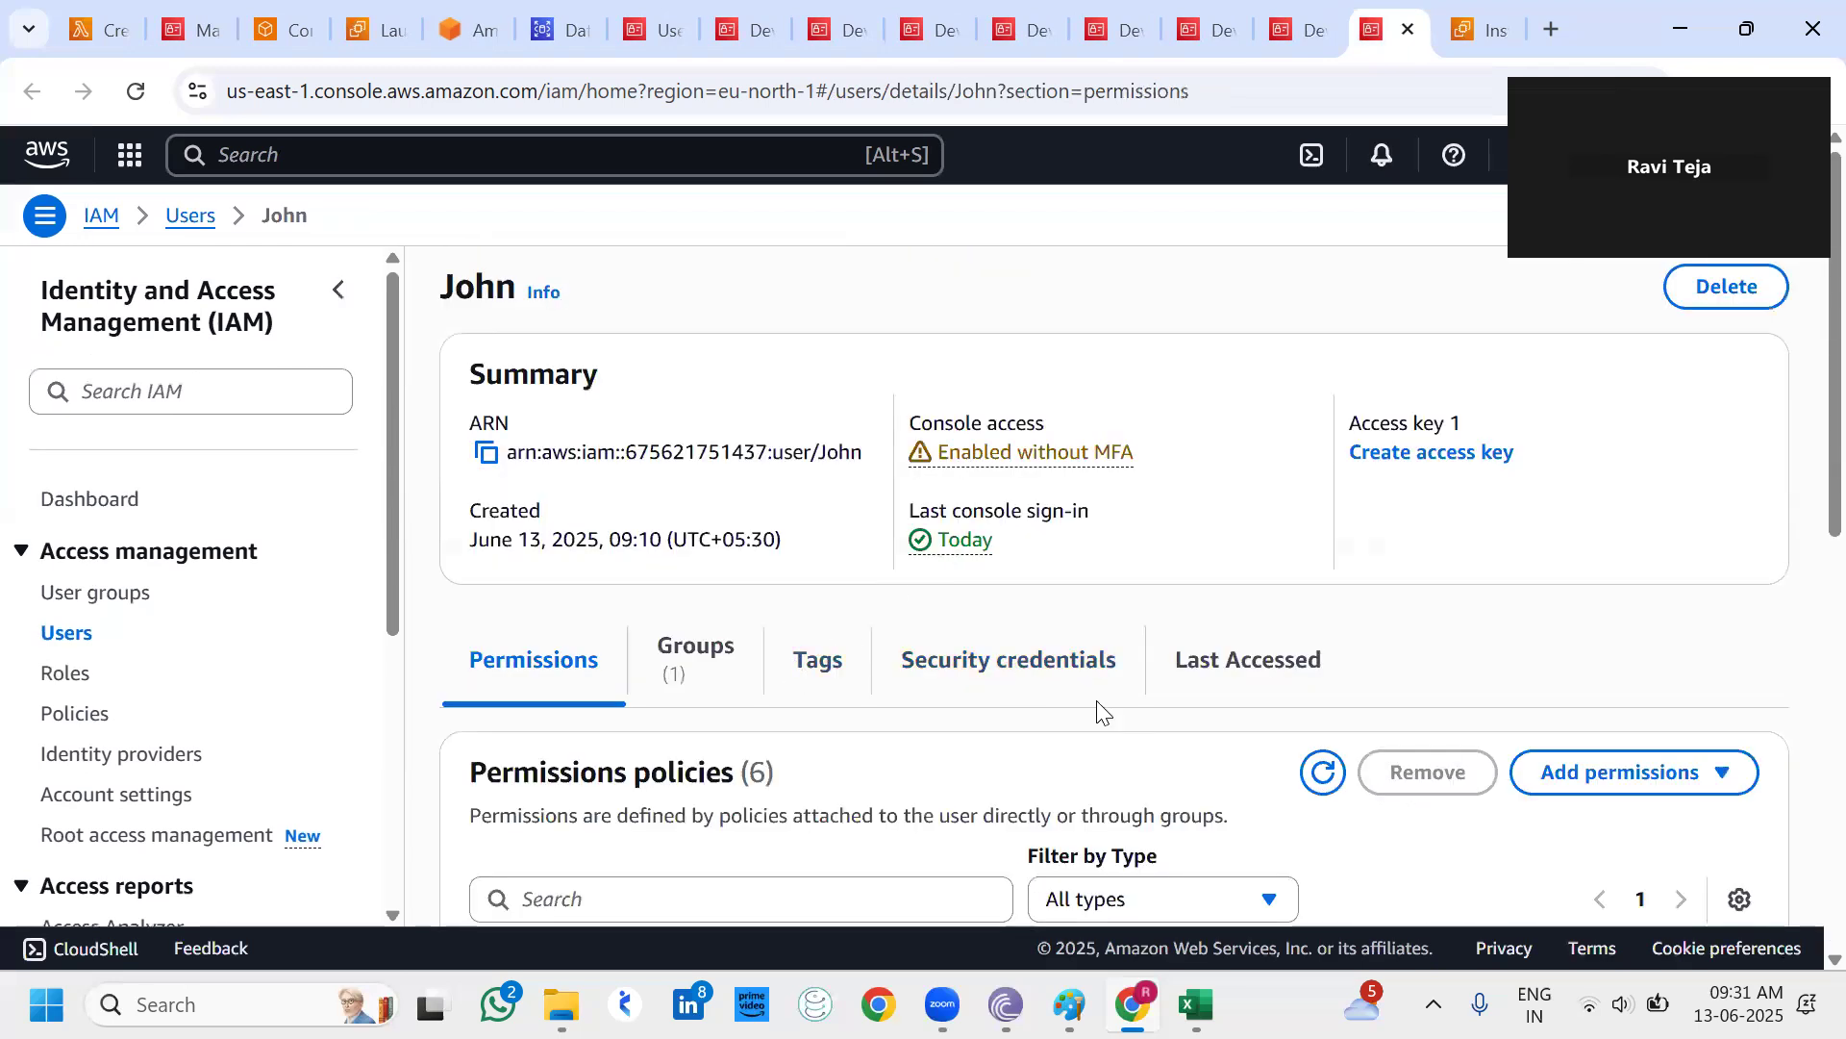
scroll(1101, 709, "down", 4)
scroll(1099, 701, "down", 1)
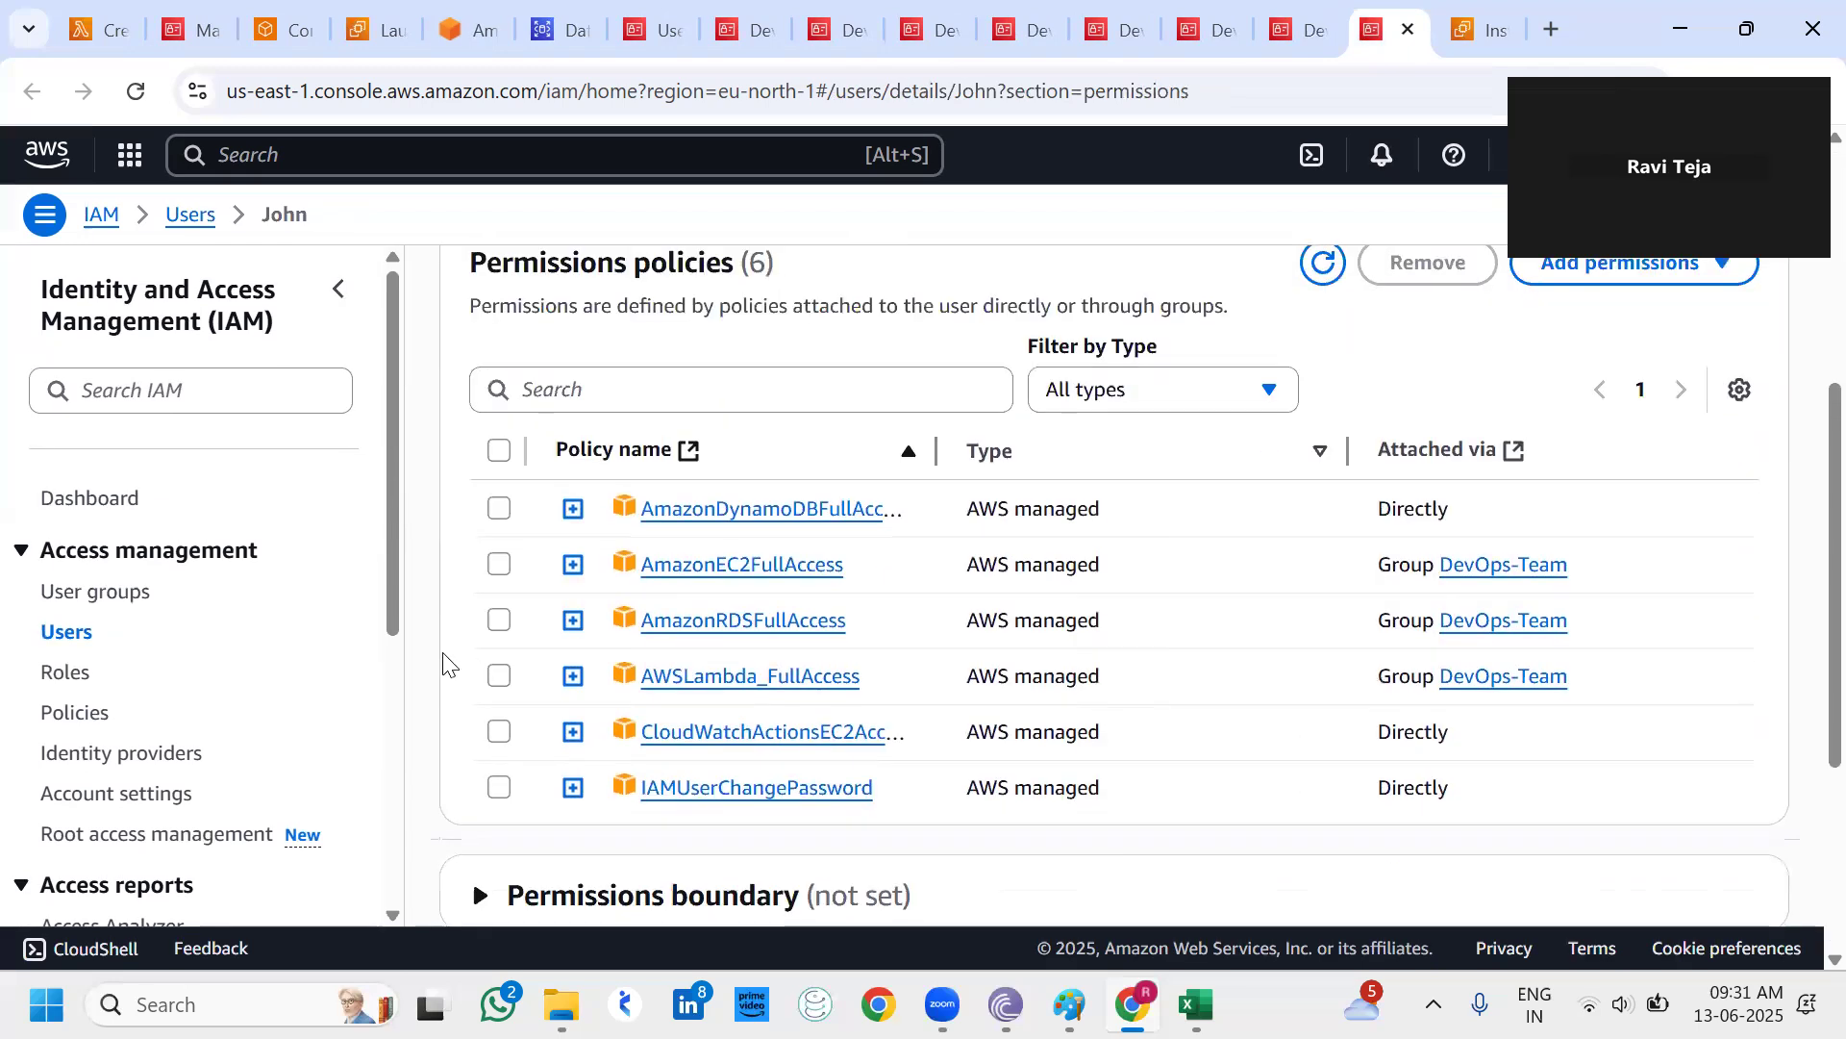
Filter this user's permissions policies by AWS managed, and reset the filter to All types.
left_click(1201, 390)
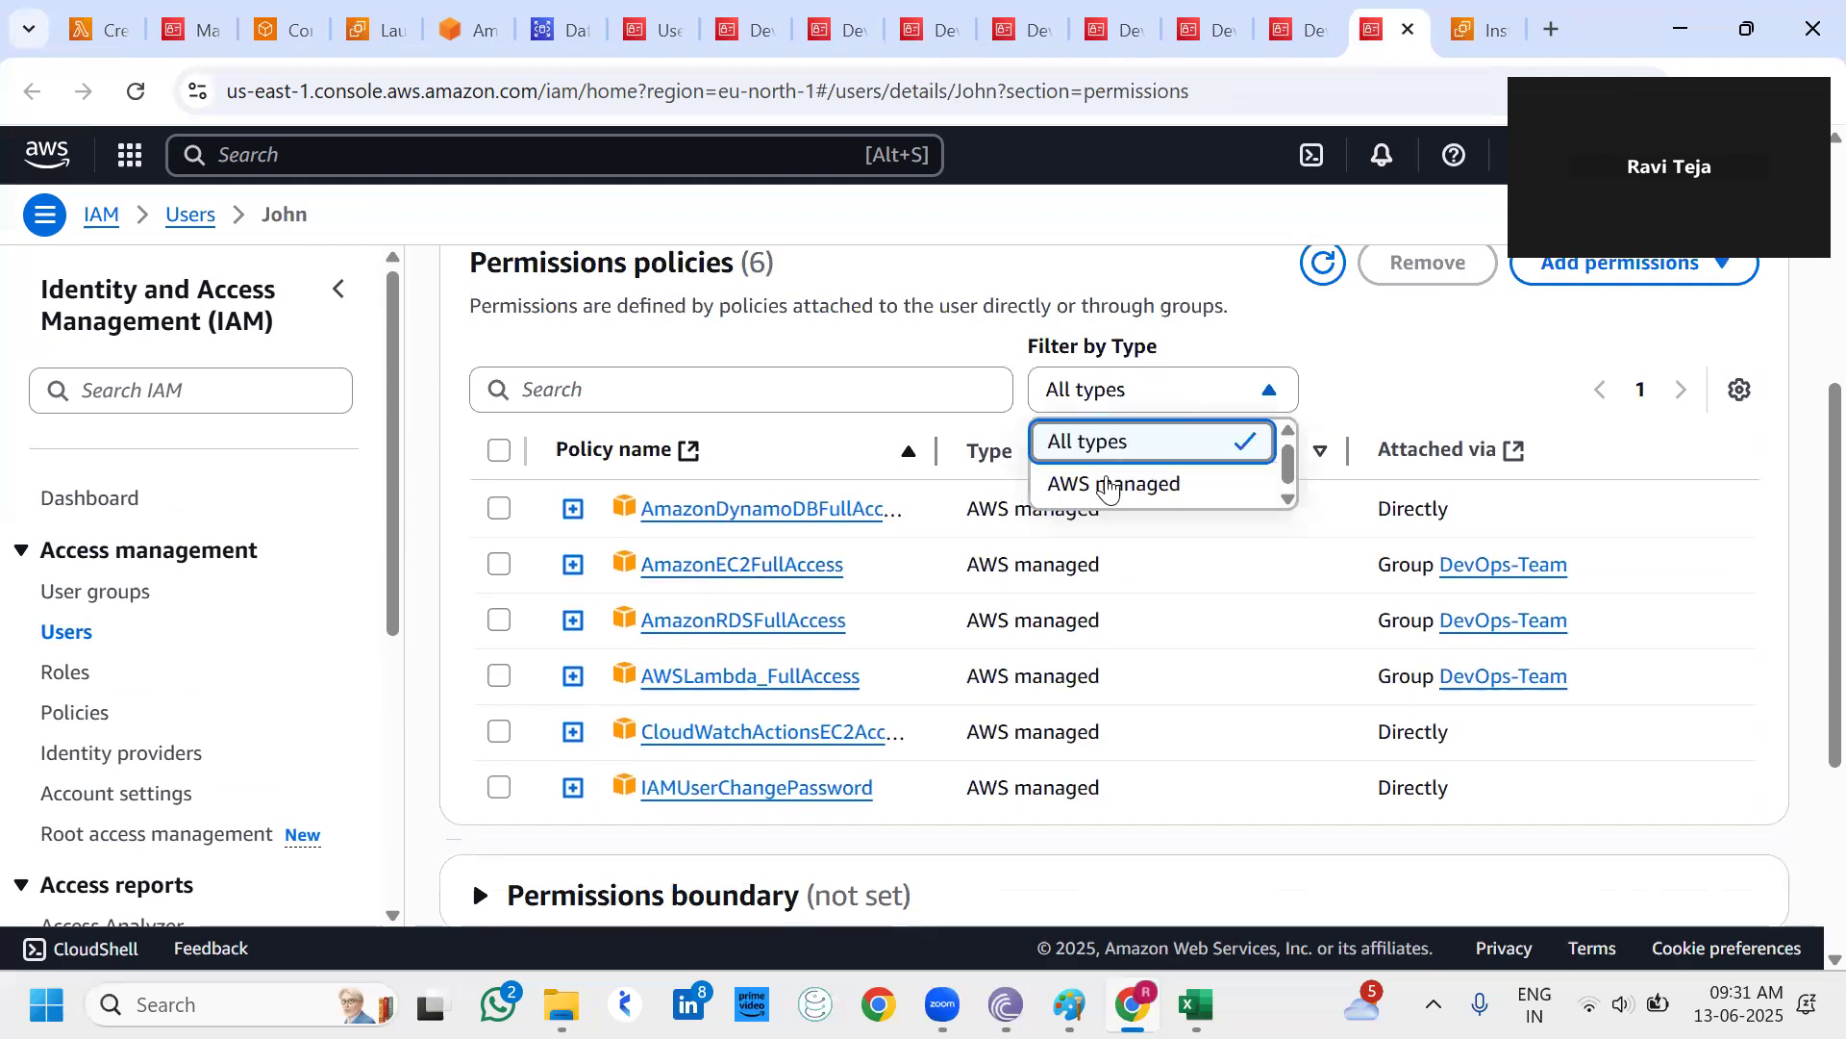
left_click(1106, 498)
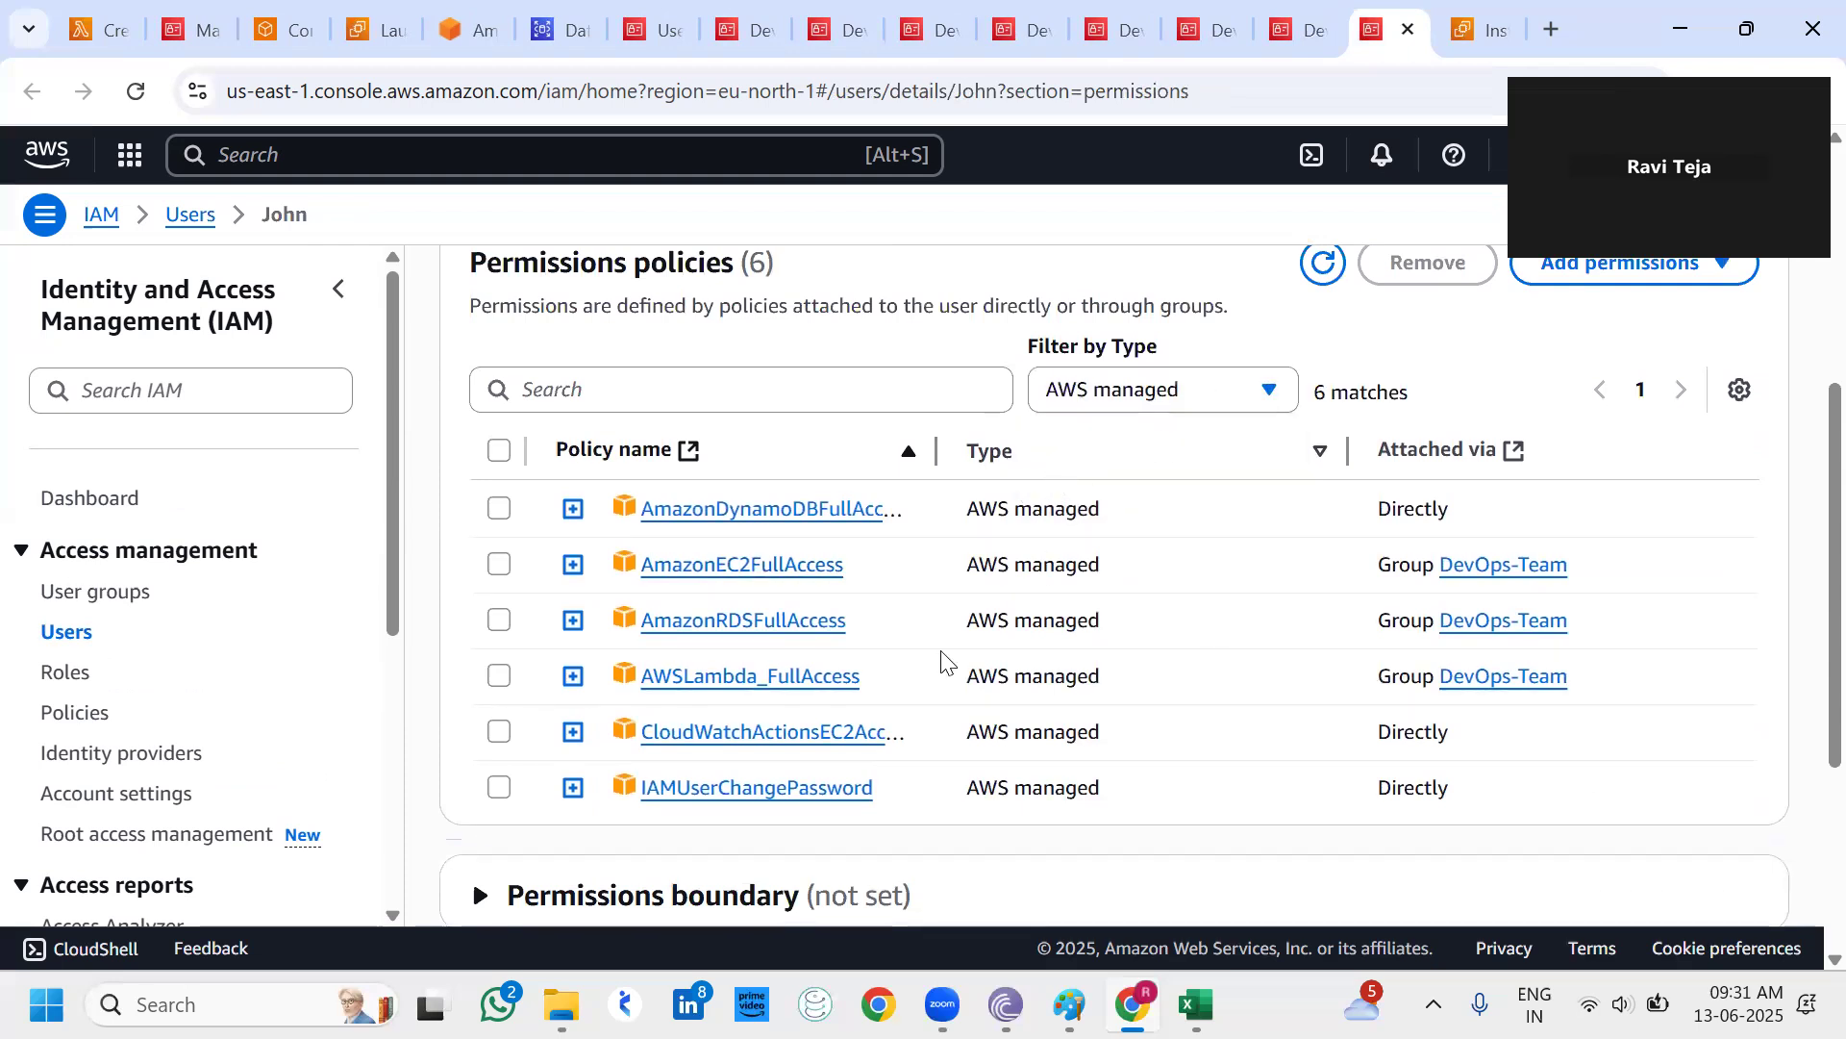
left_click(1229, 380)
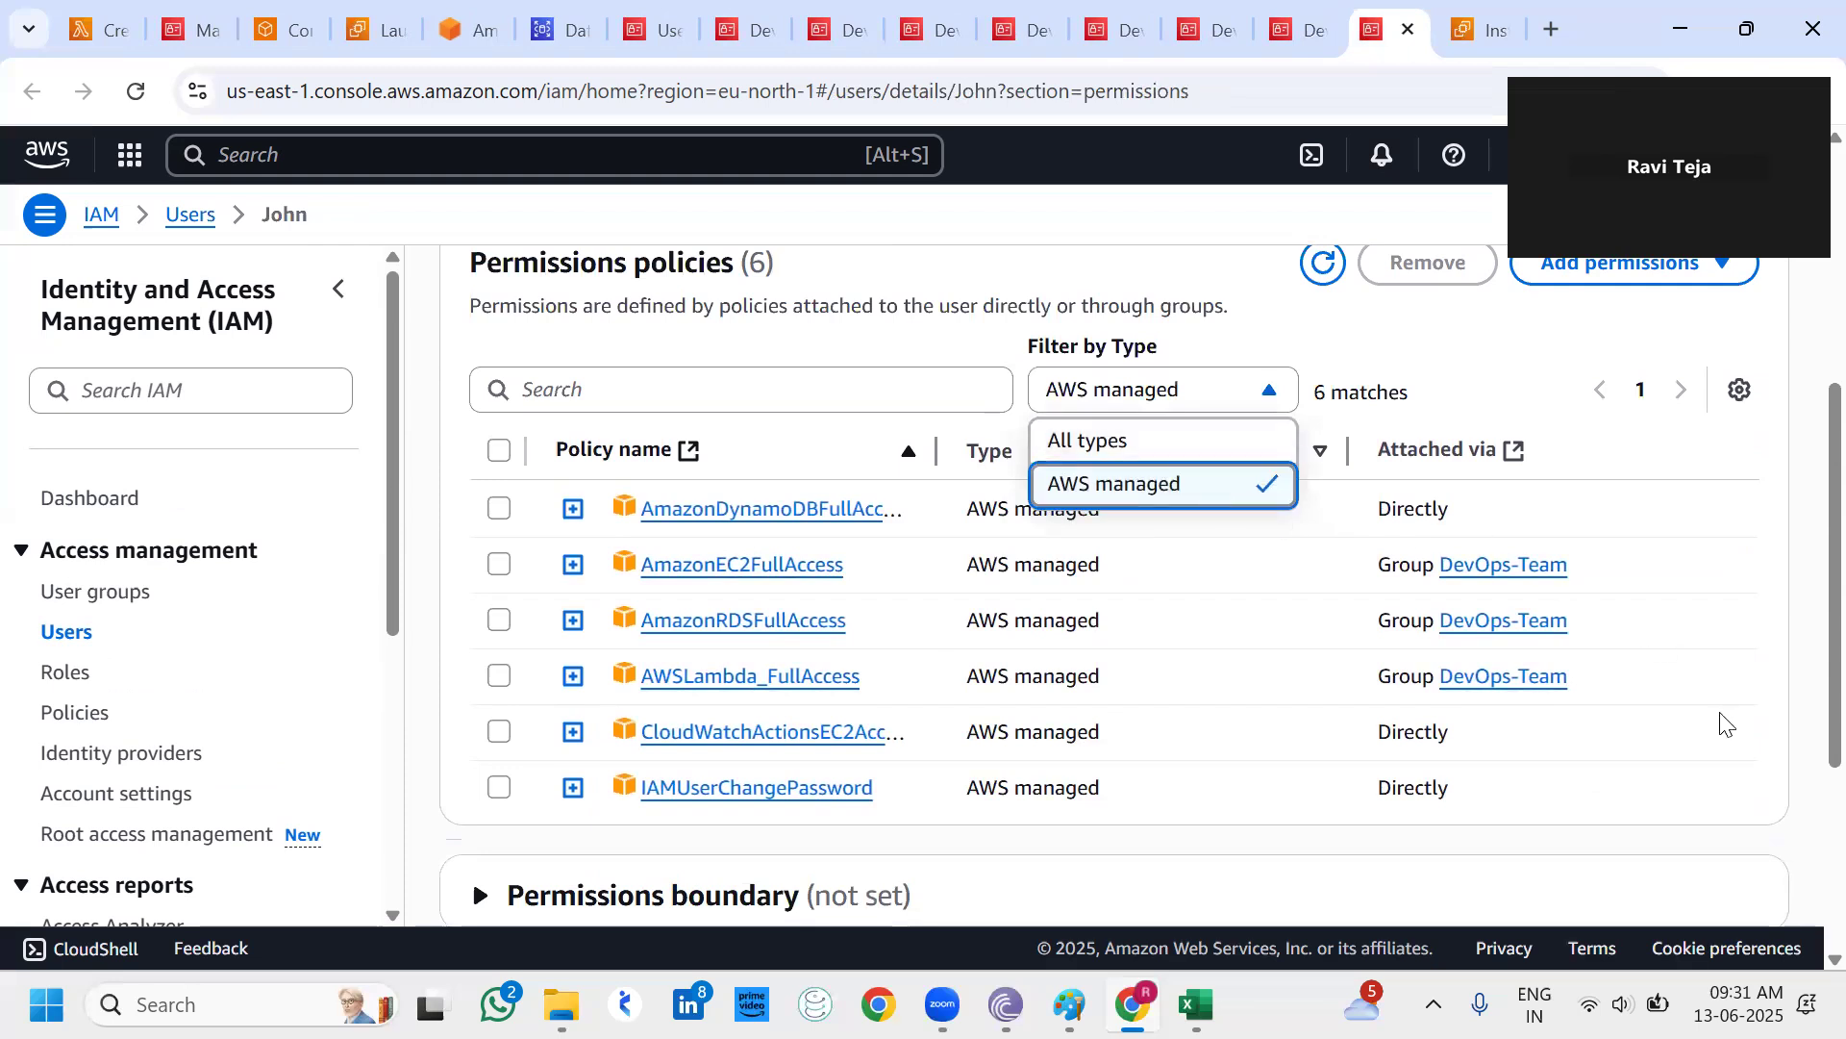
left_click(1165, 450)
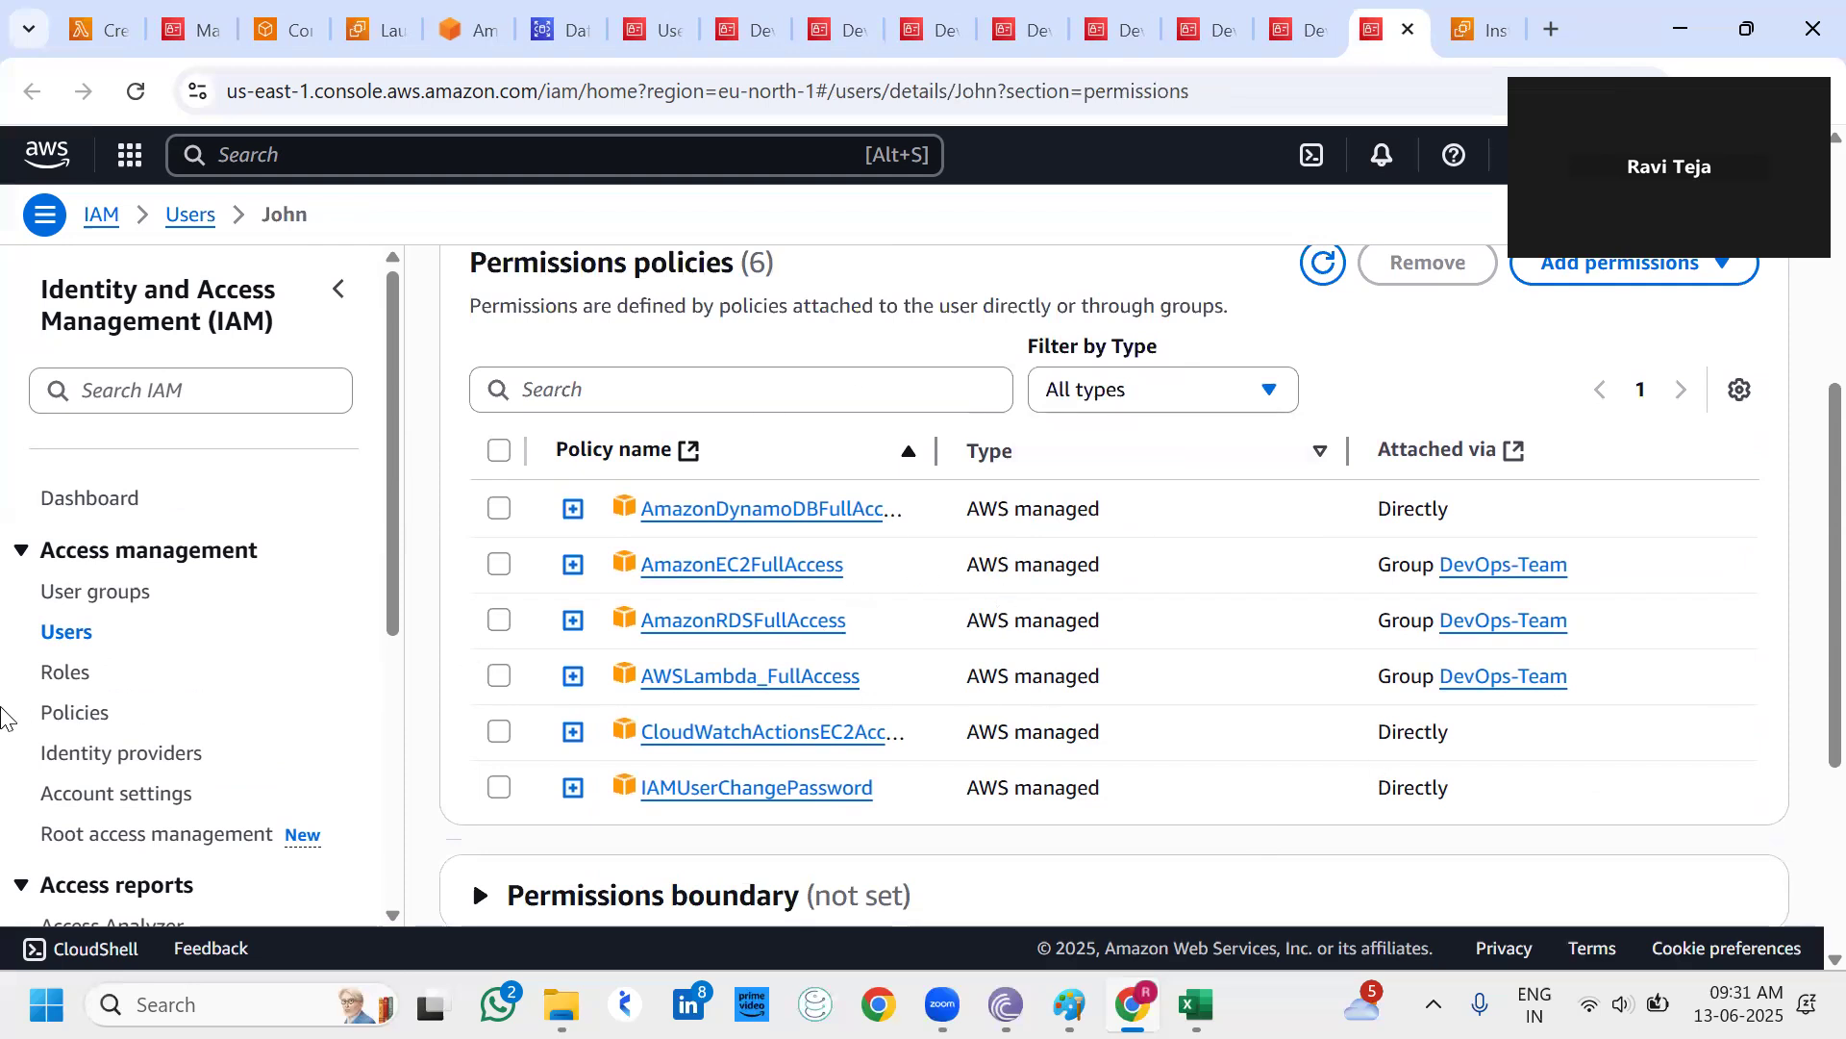
Delete the DevOps-Team user group, entering DevOps-Team as the confirmation text.
left_click(96, 603)
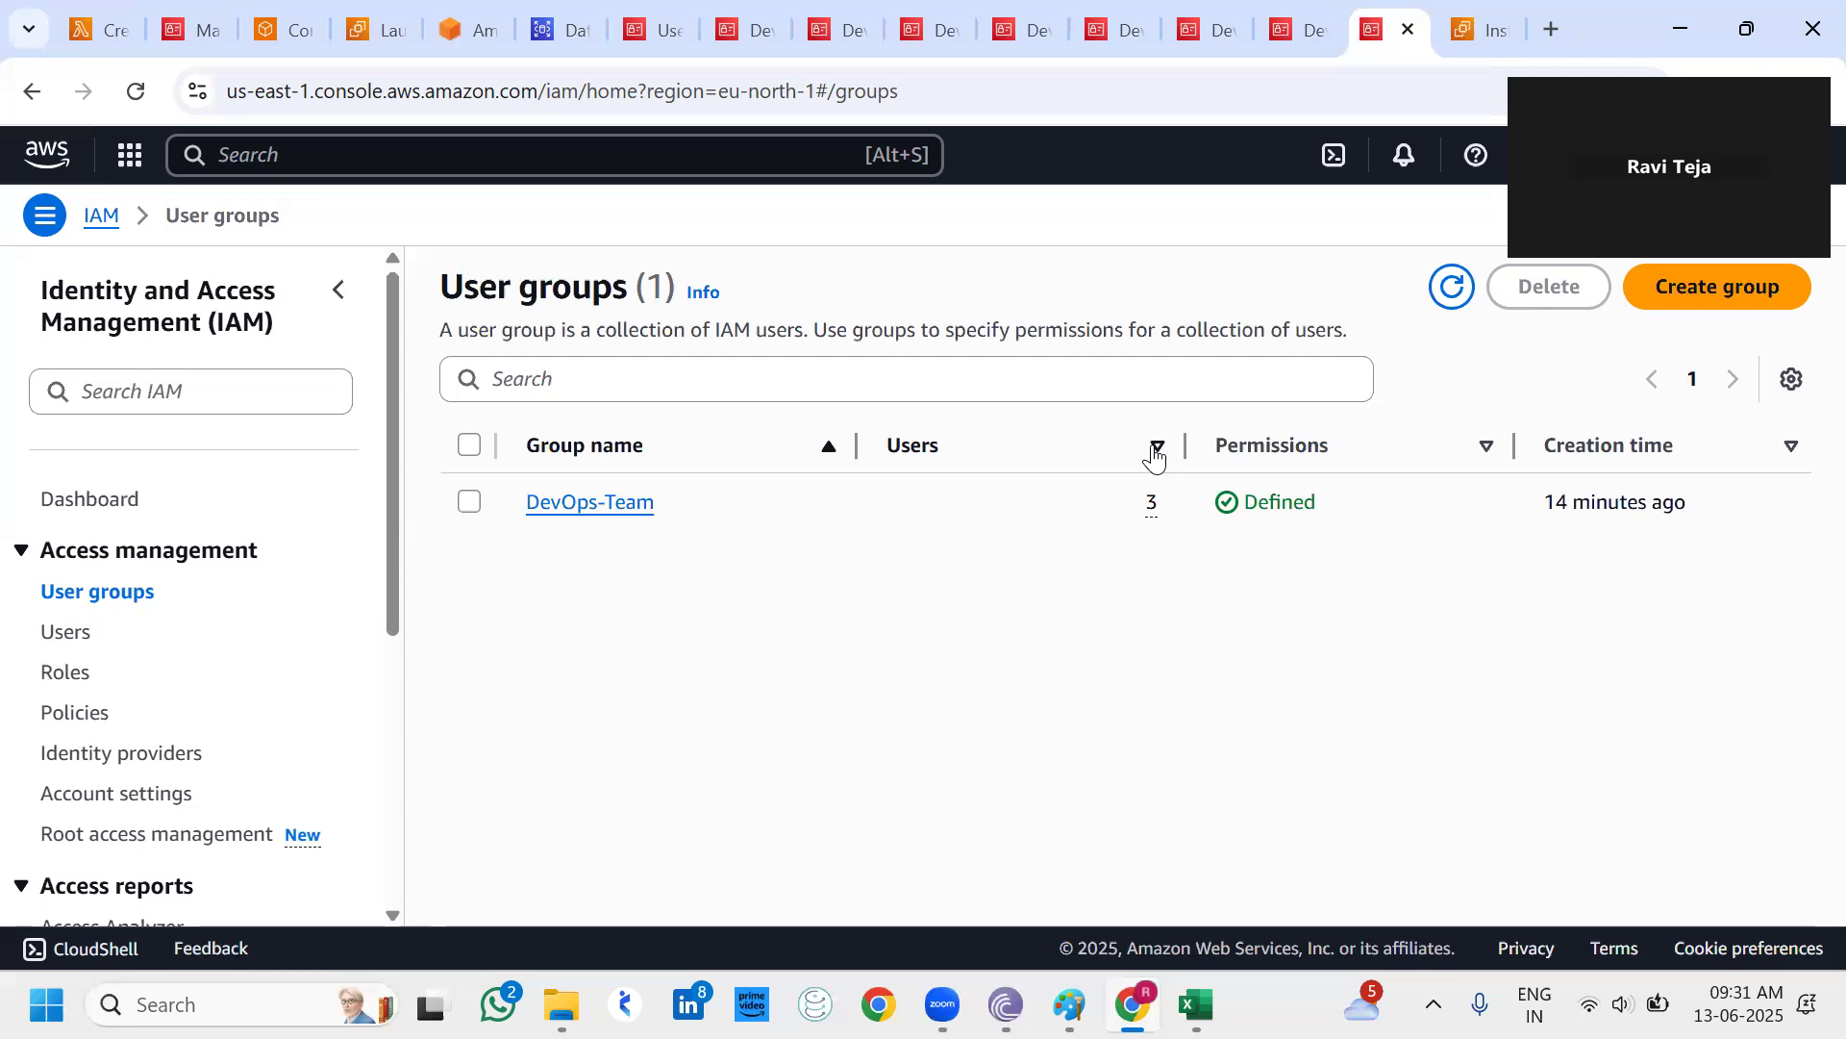
left_click(468, 501)
left_click(1528, 308)
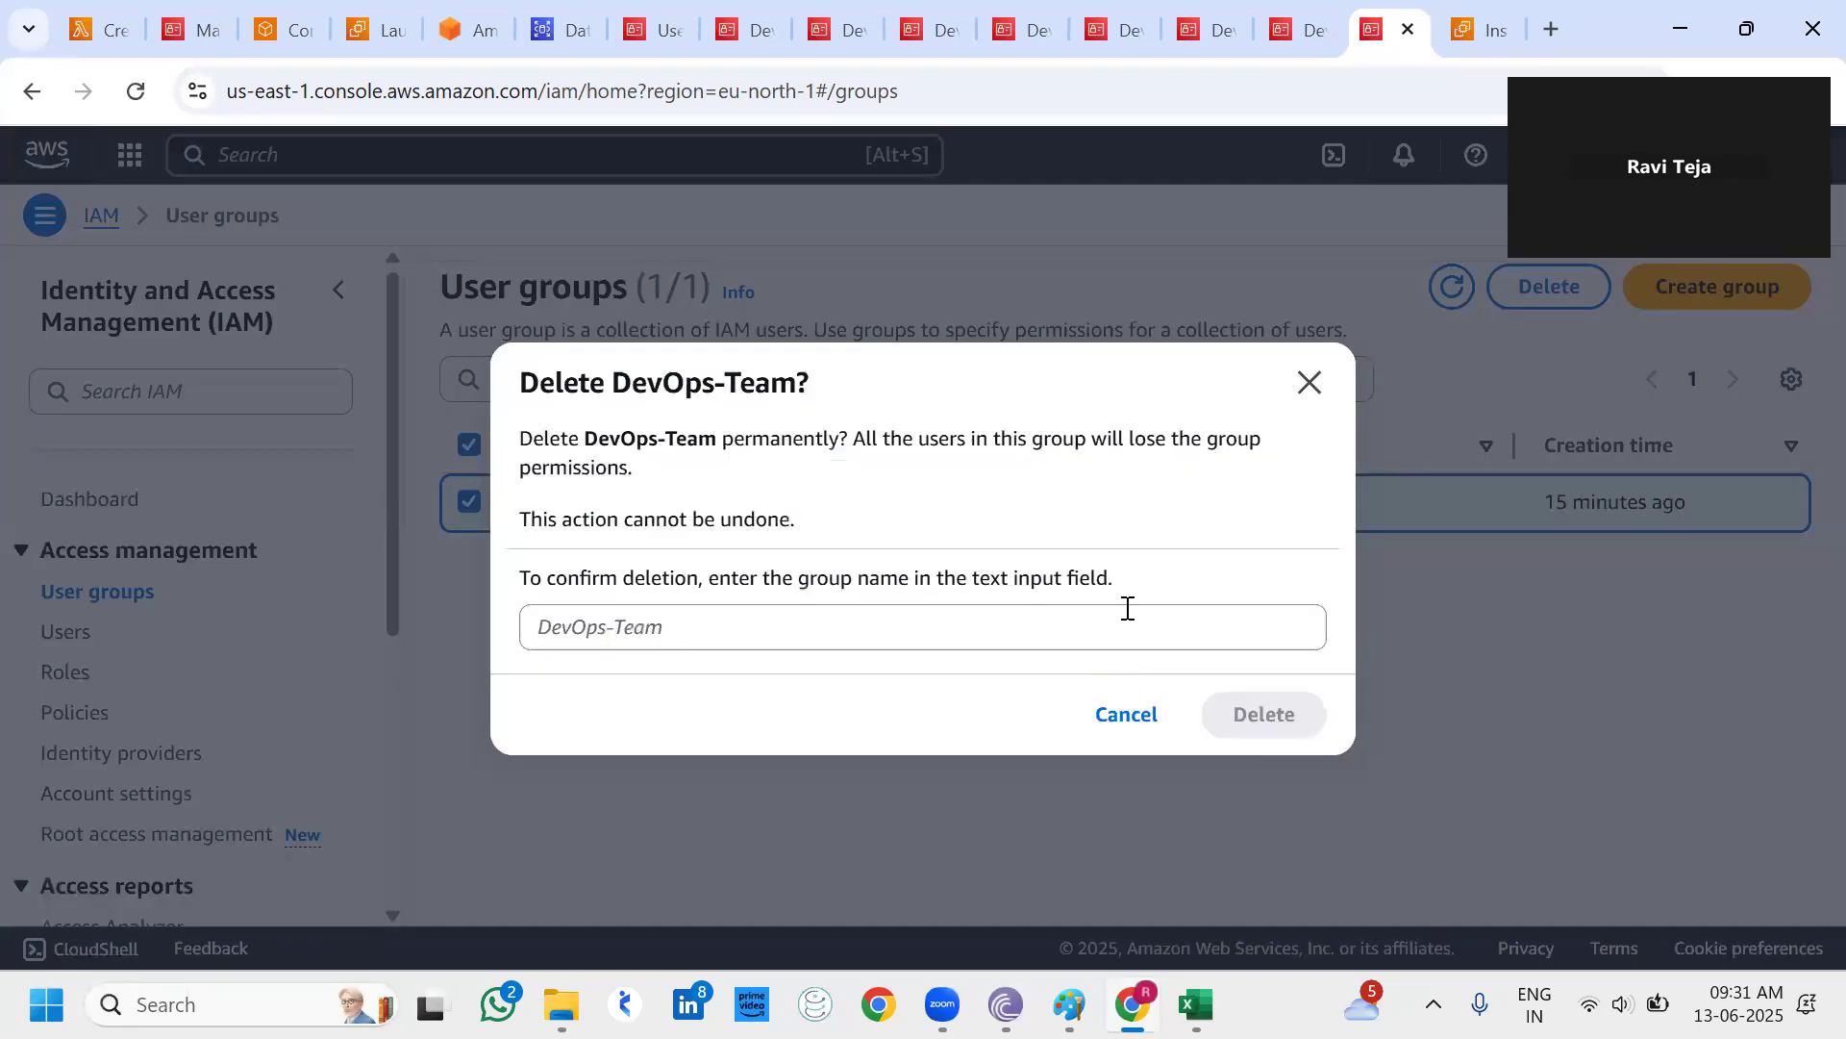
left_click(1127, 608)
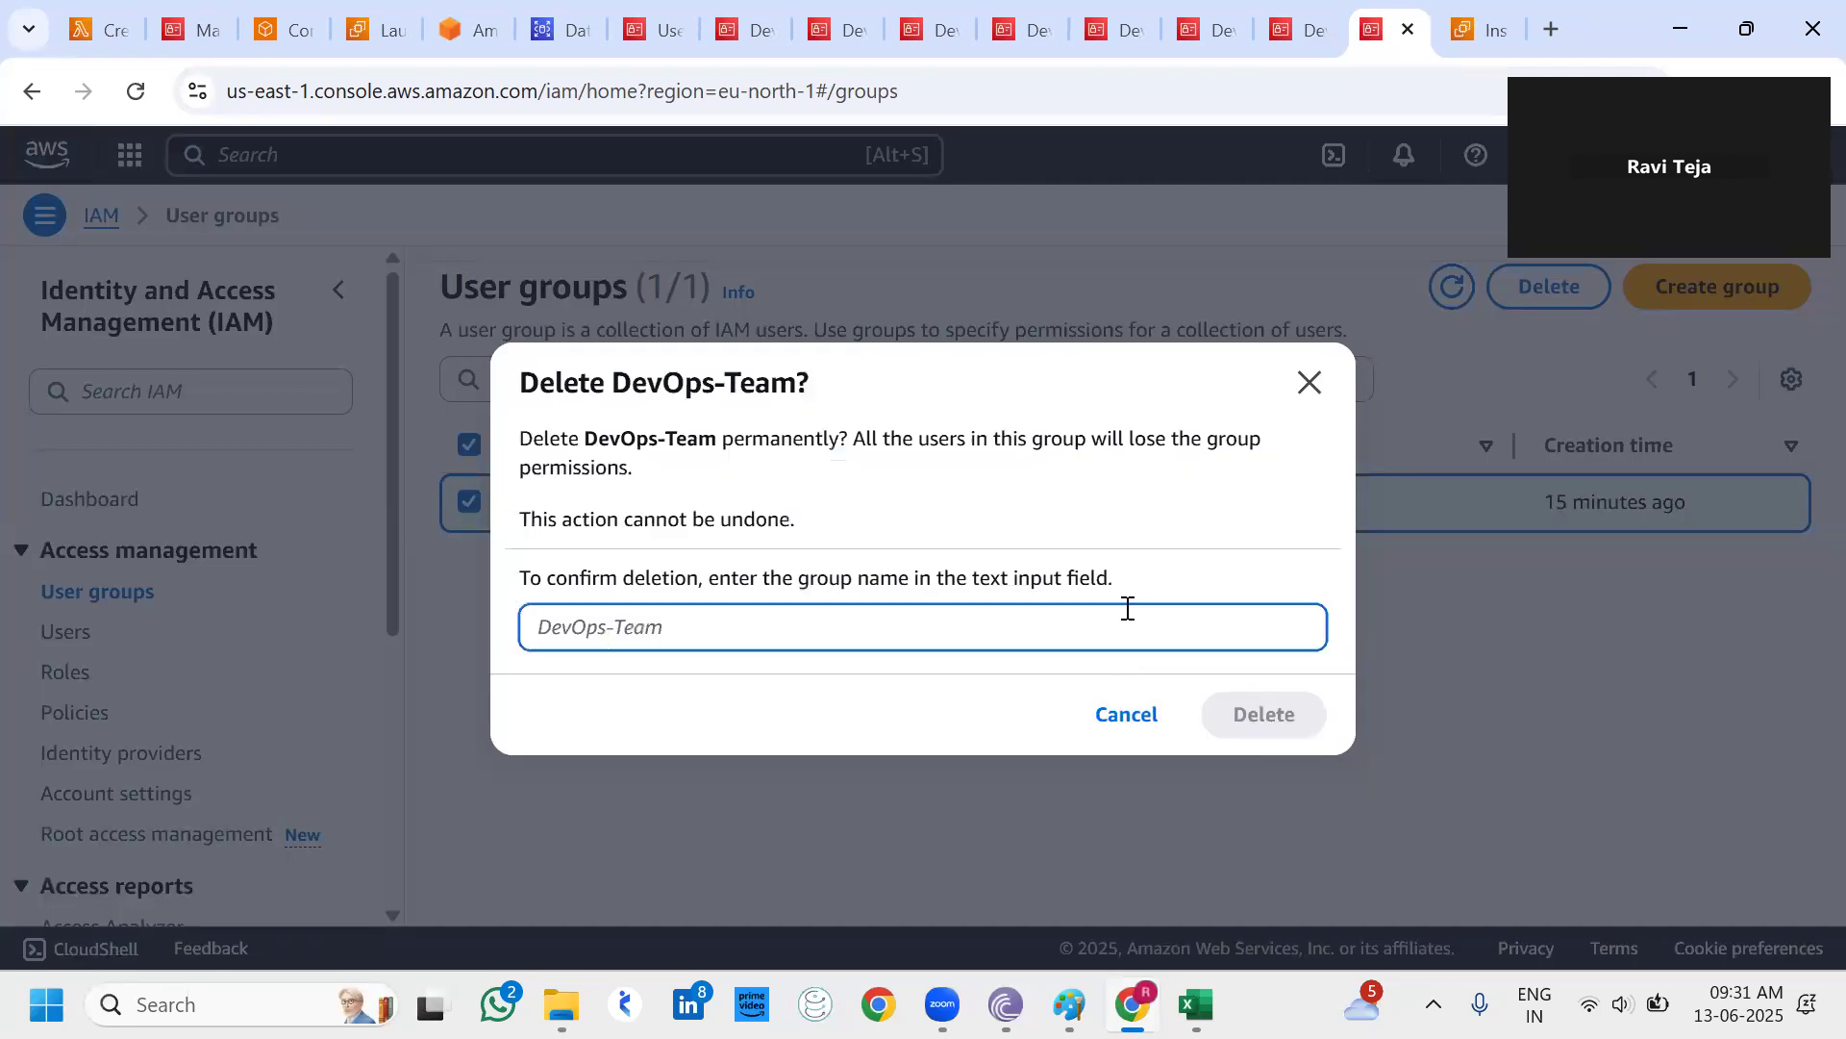
type("DevOps-Team")
left_click(1236, 713)
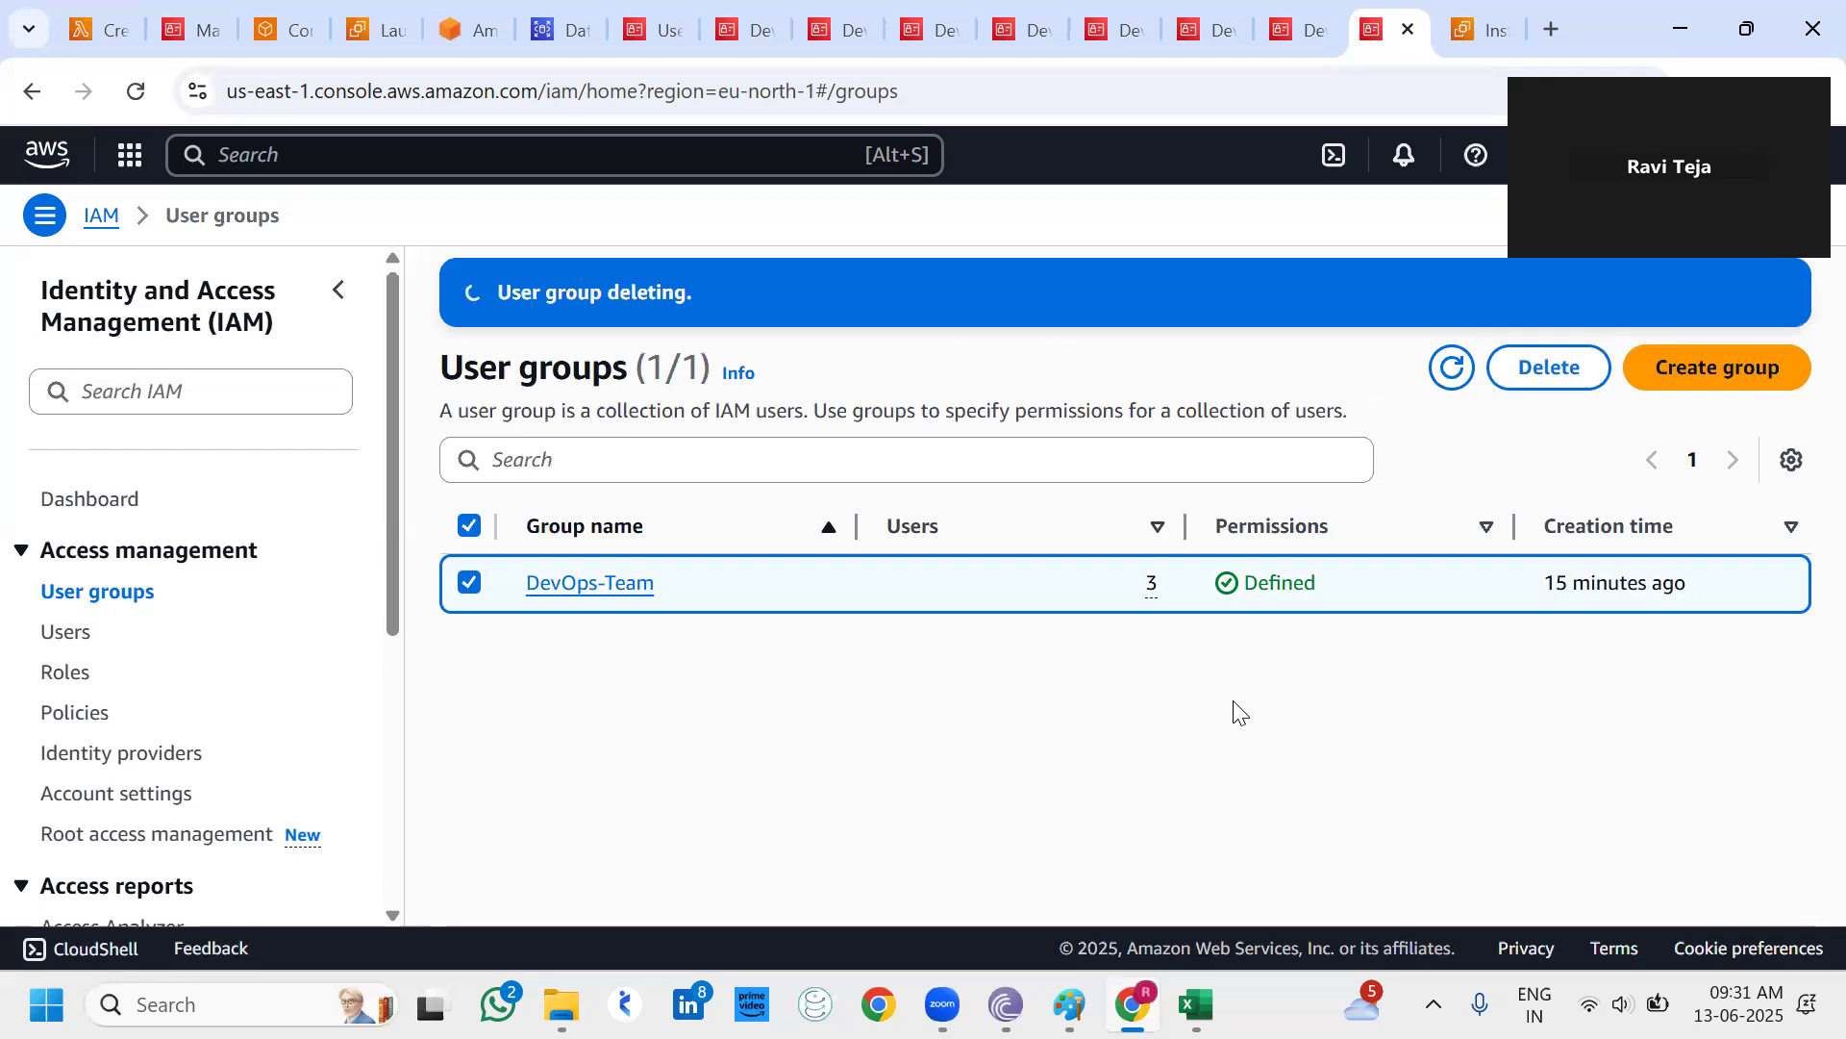
Delete all three IAM users together, entering "confirm" as the written consent.
left_click(70, 642)
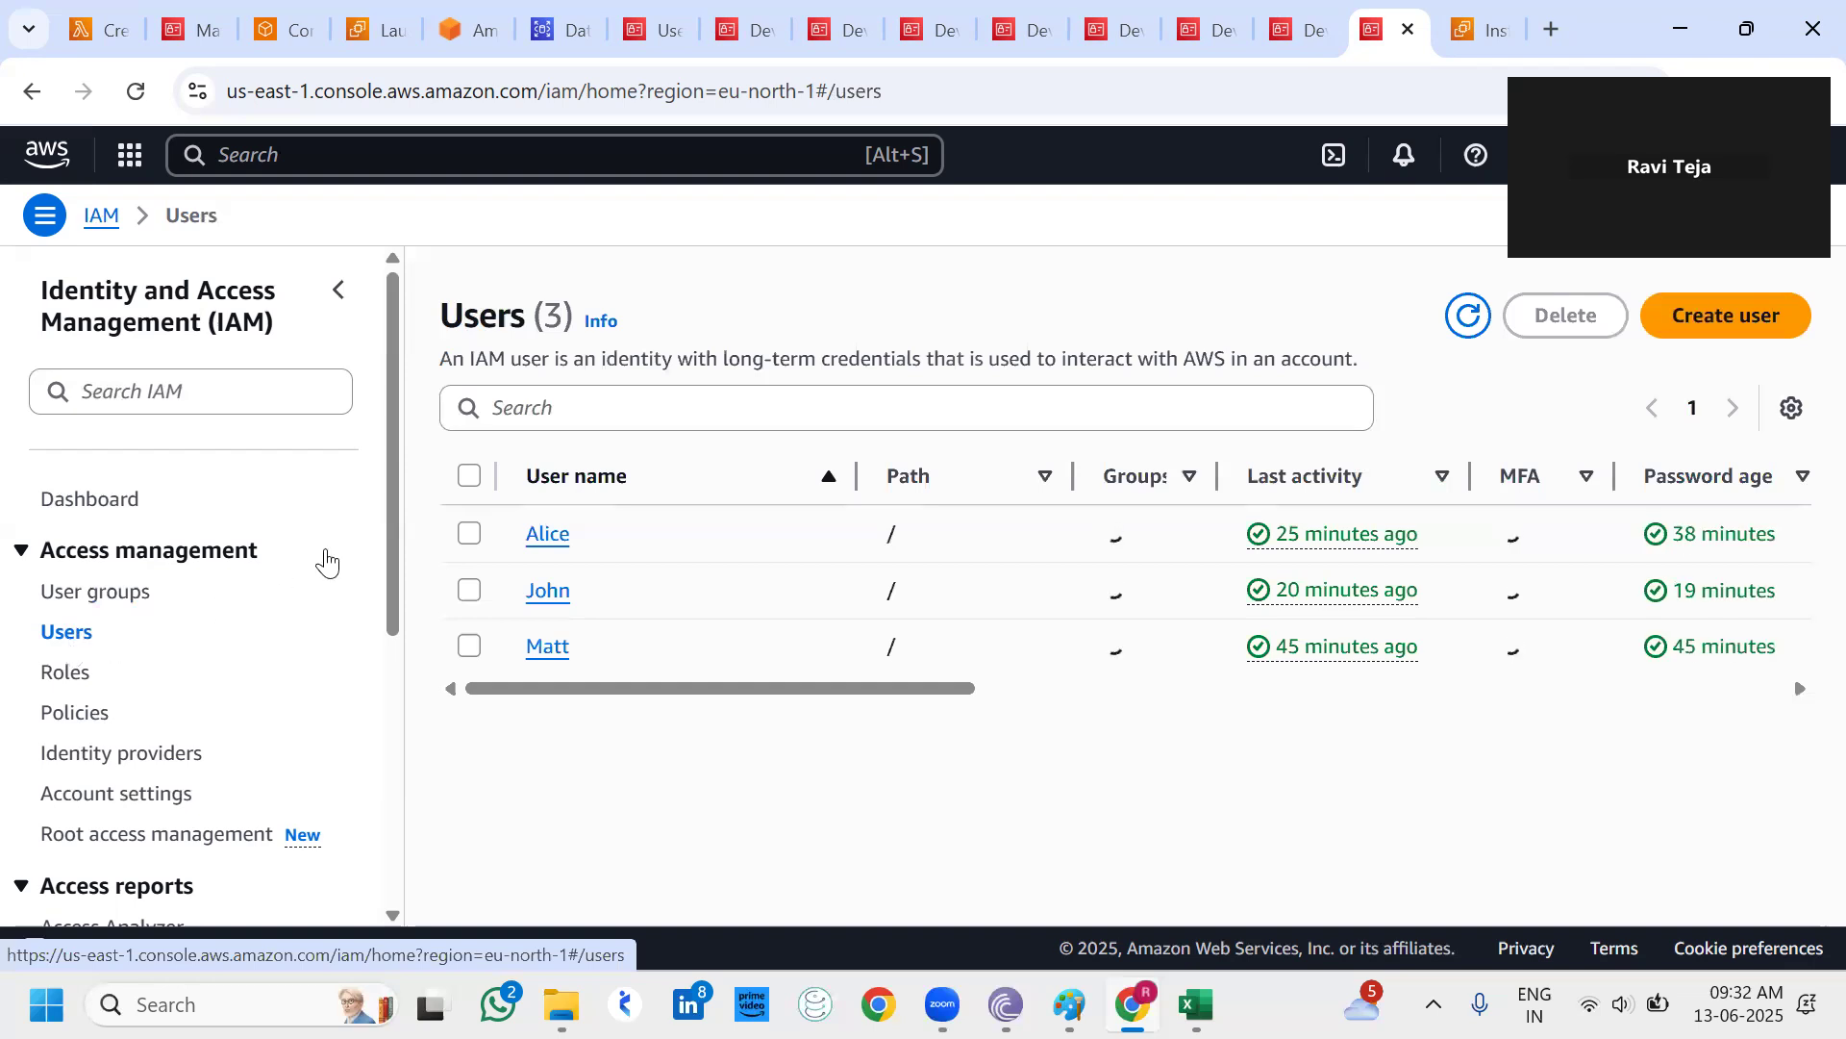
left_click(470, 476)
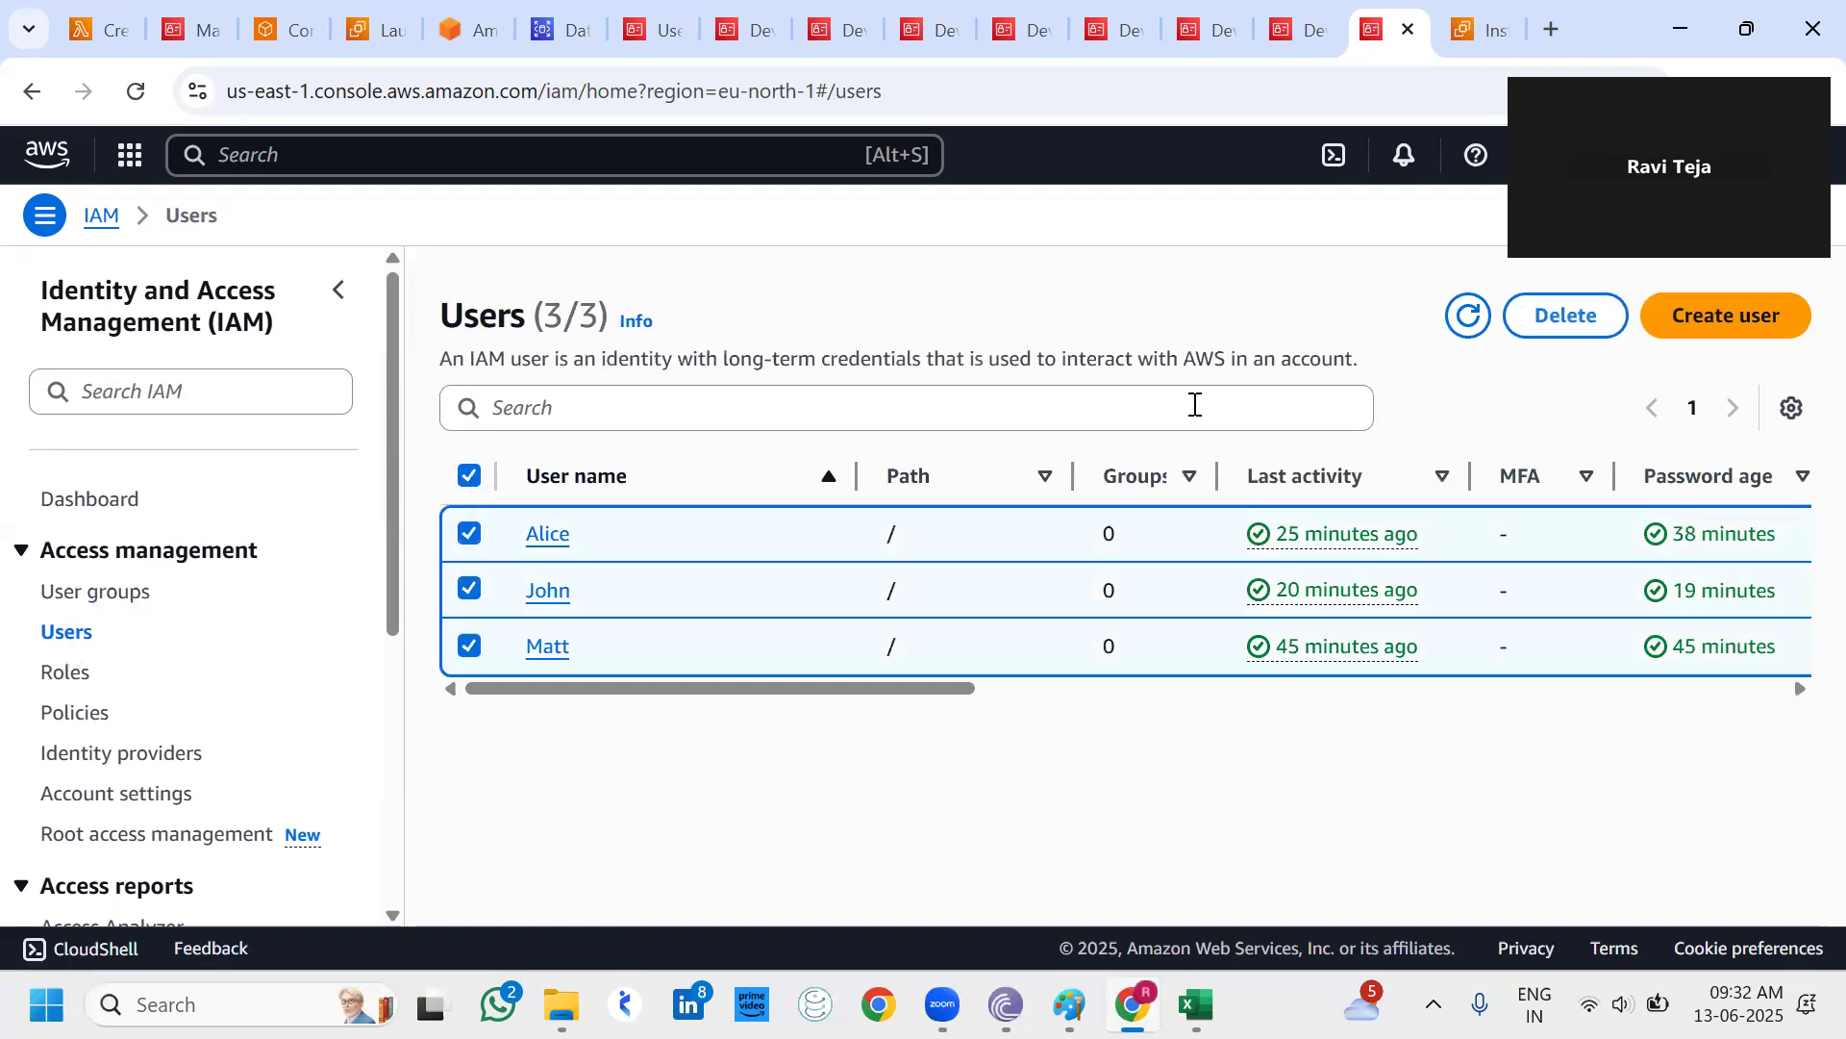
left_click(1556, 322)
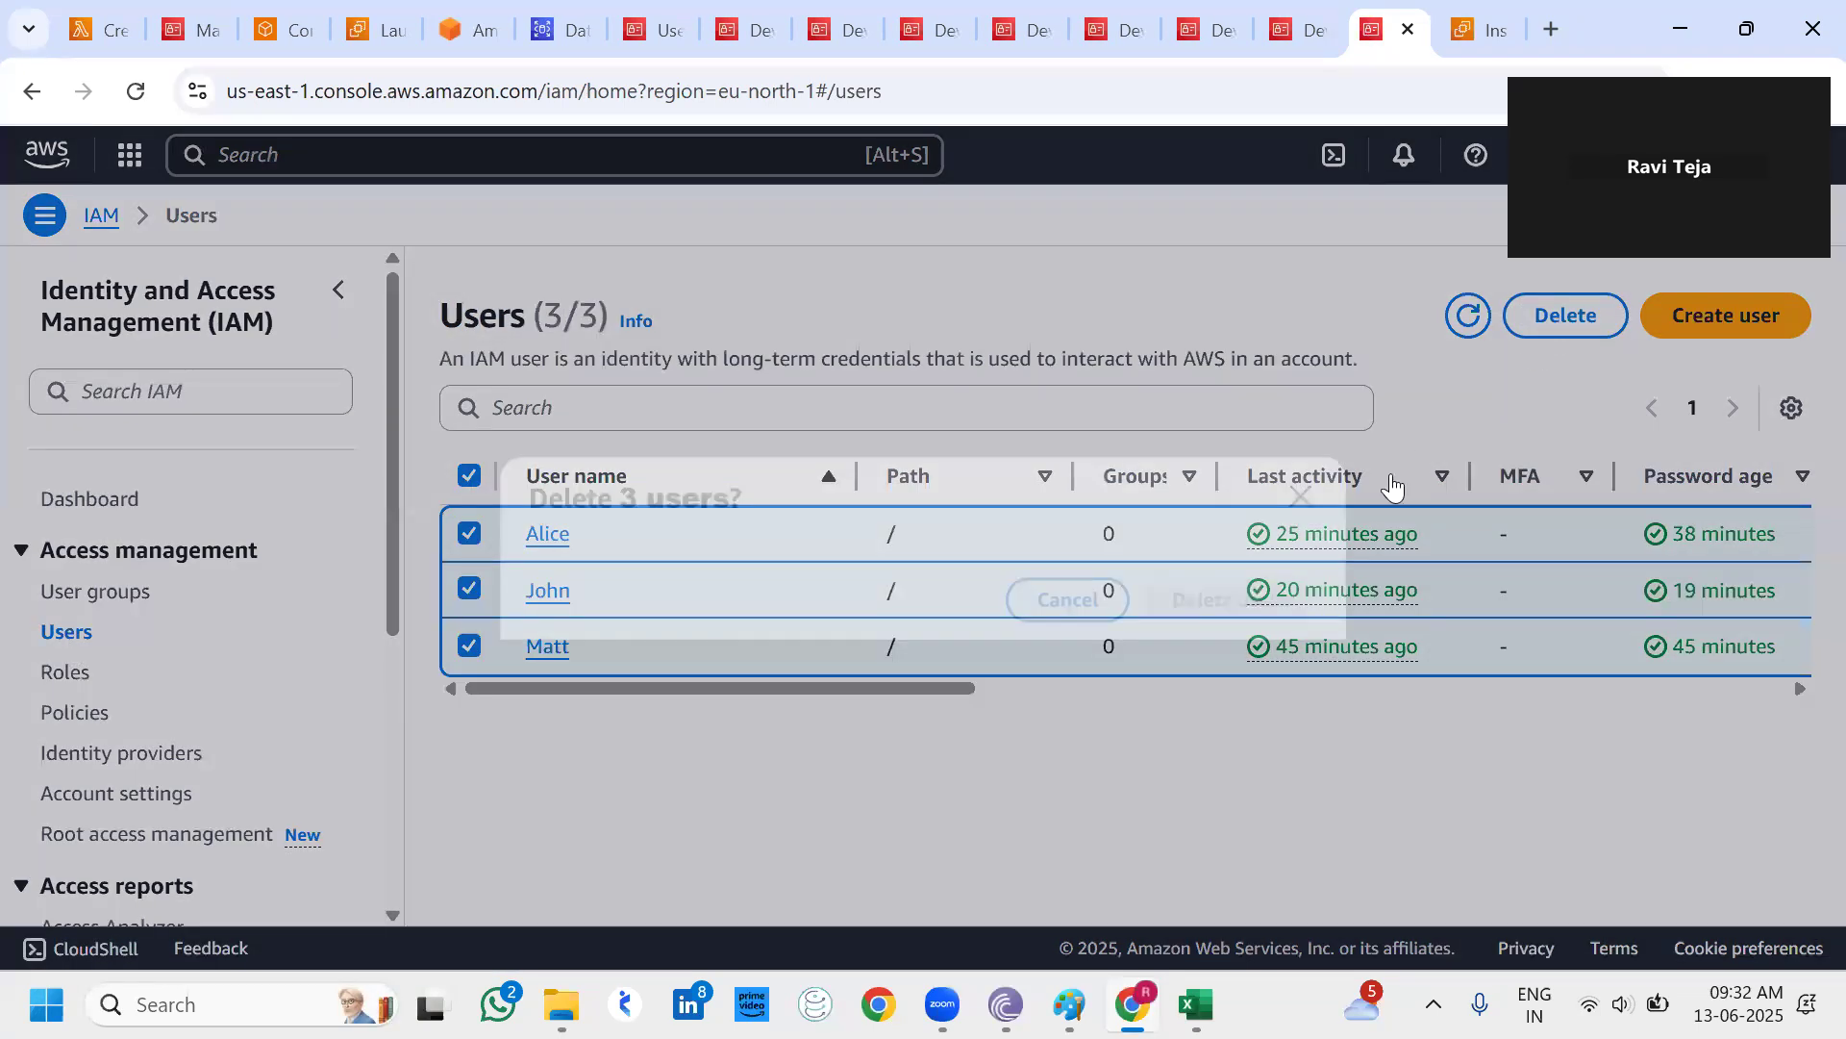
left_click(862, 781)
type("c")
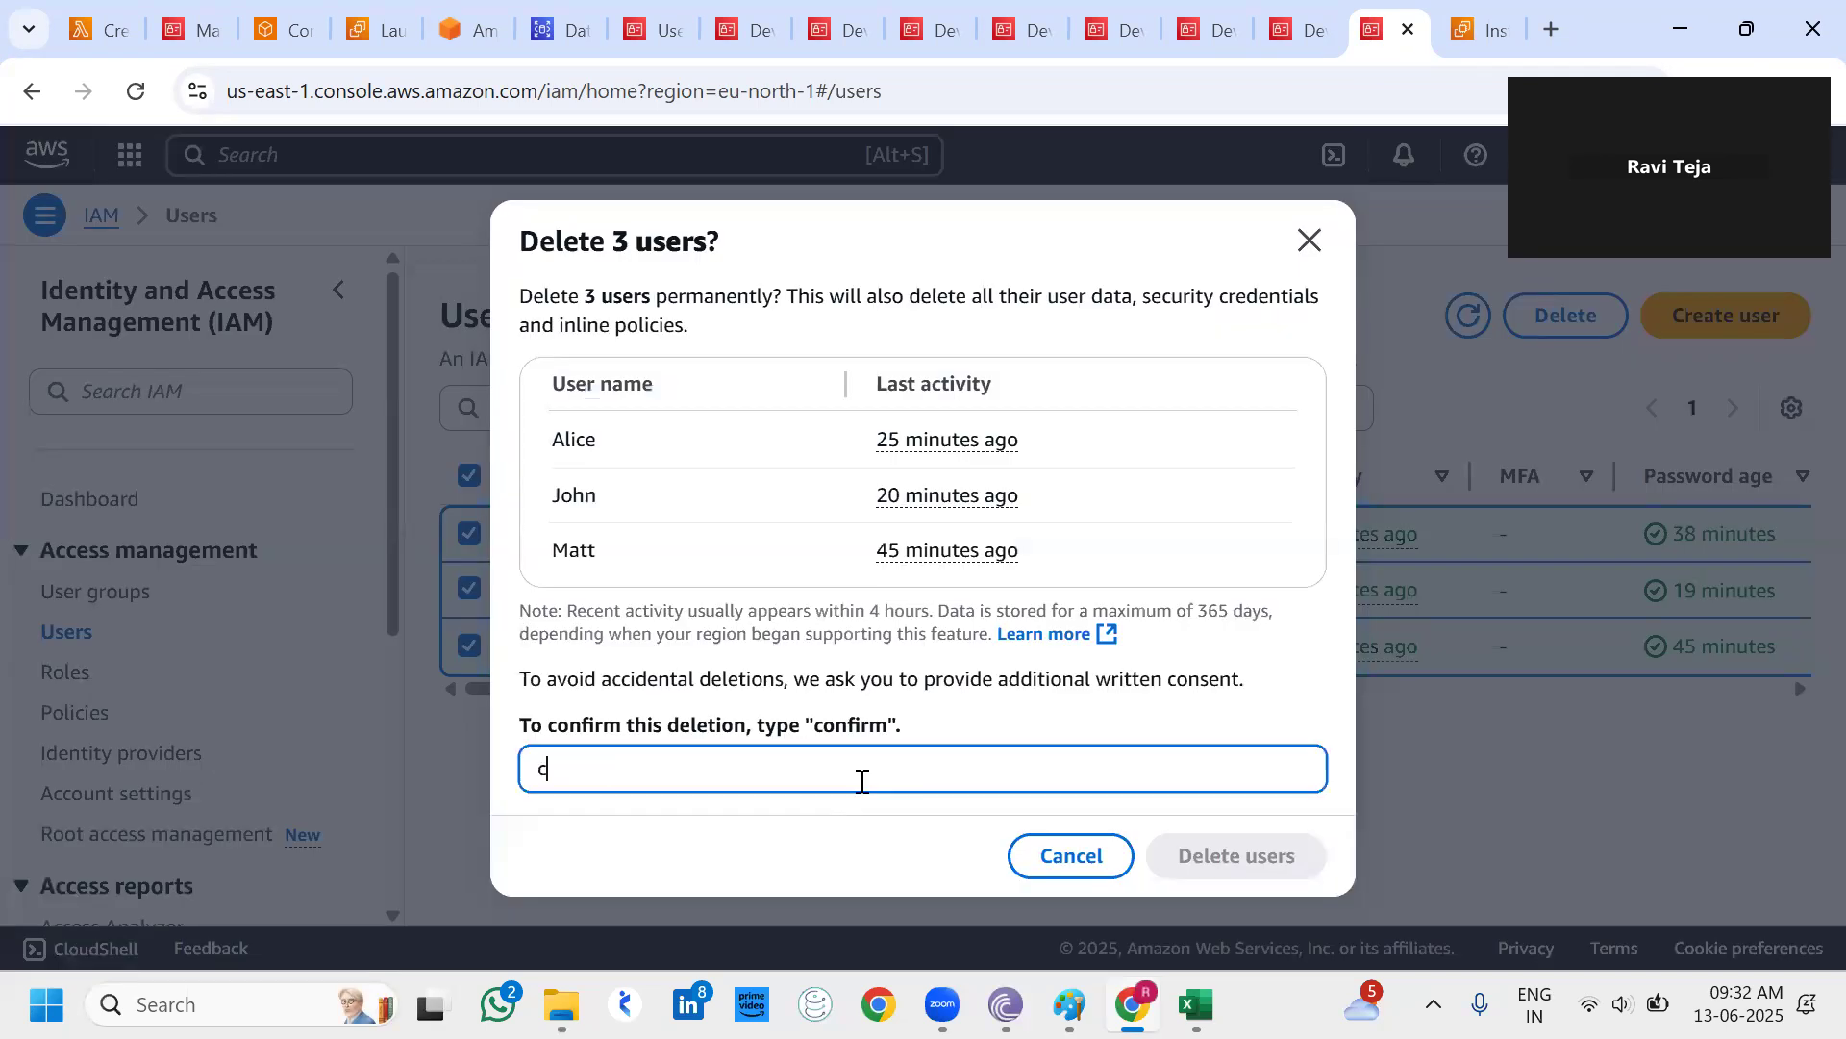
type("onfirm")
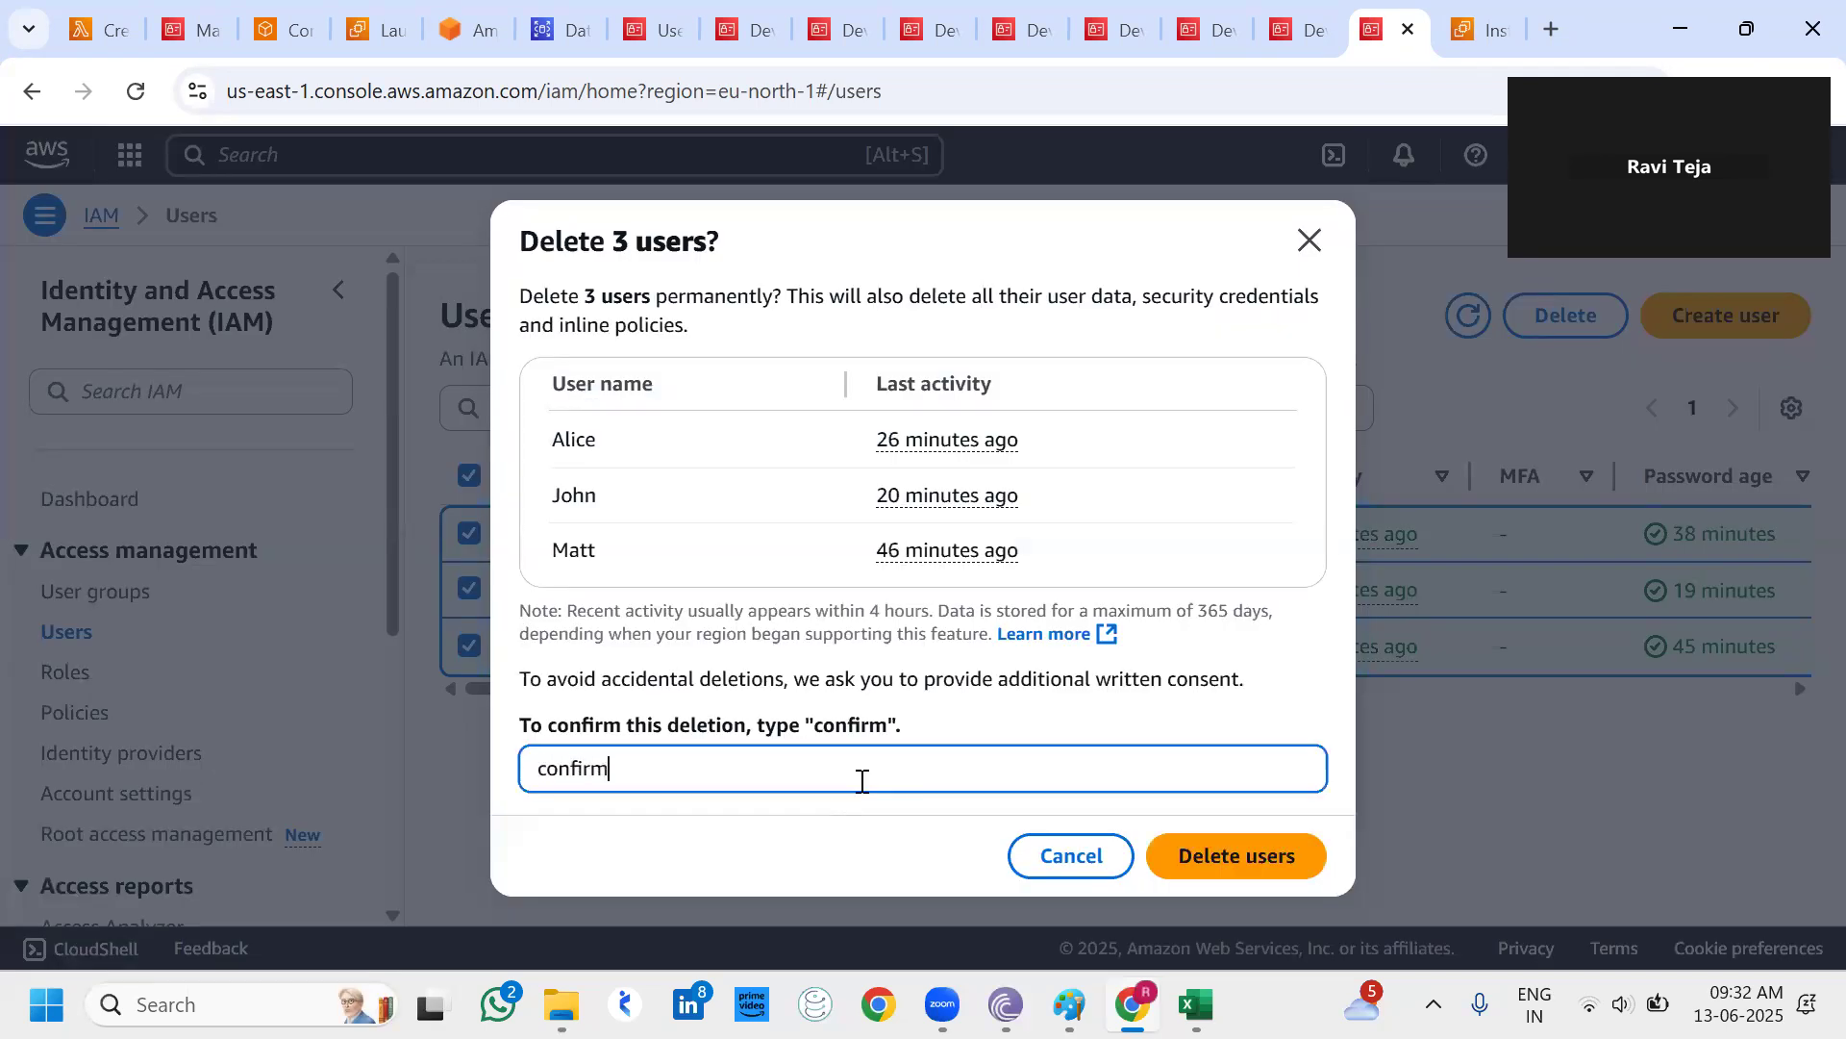
left_click(1263, 855)
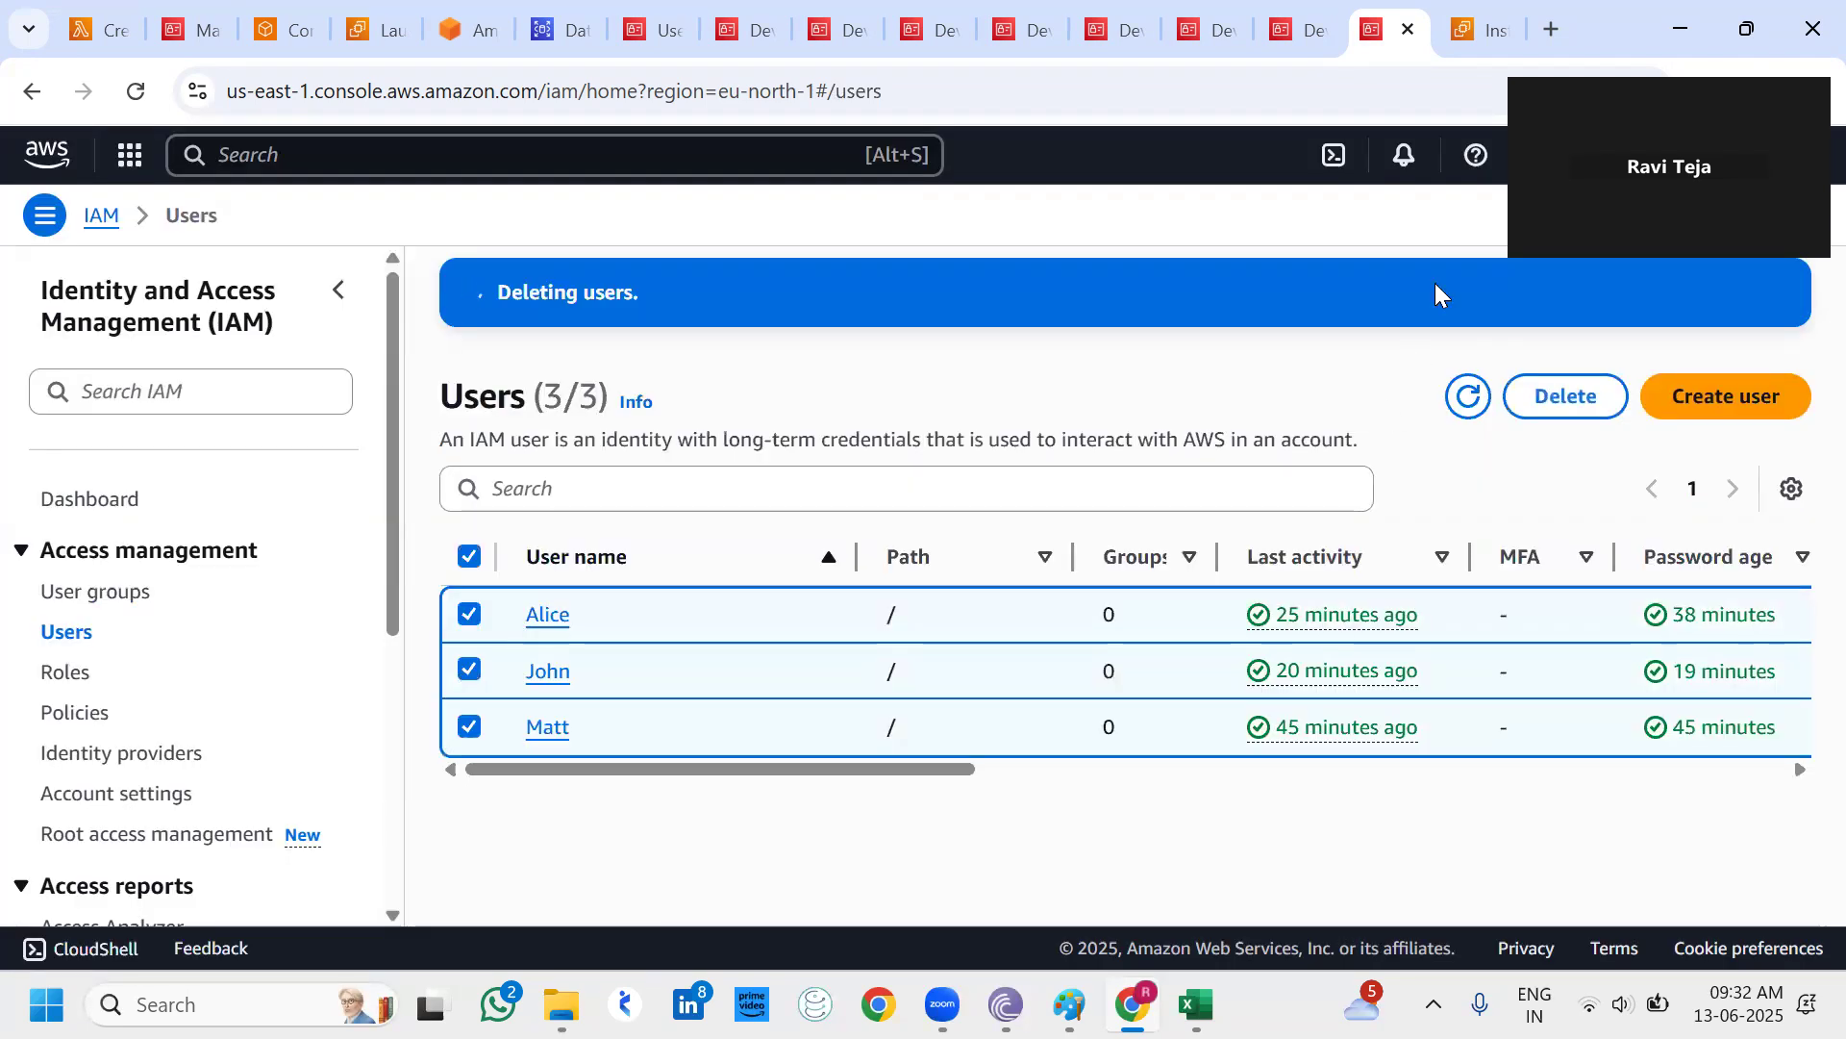
Return to the EC2 instances list and terminate both instance-1 and Instance-2.
key("ctrl+Tab")
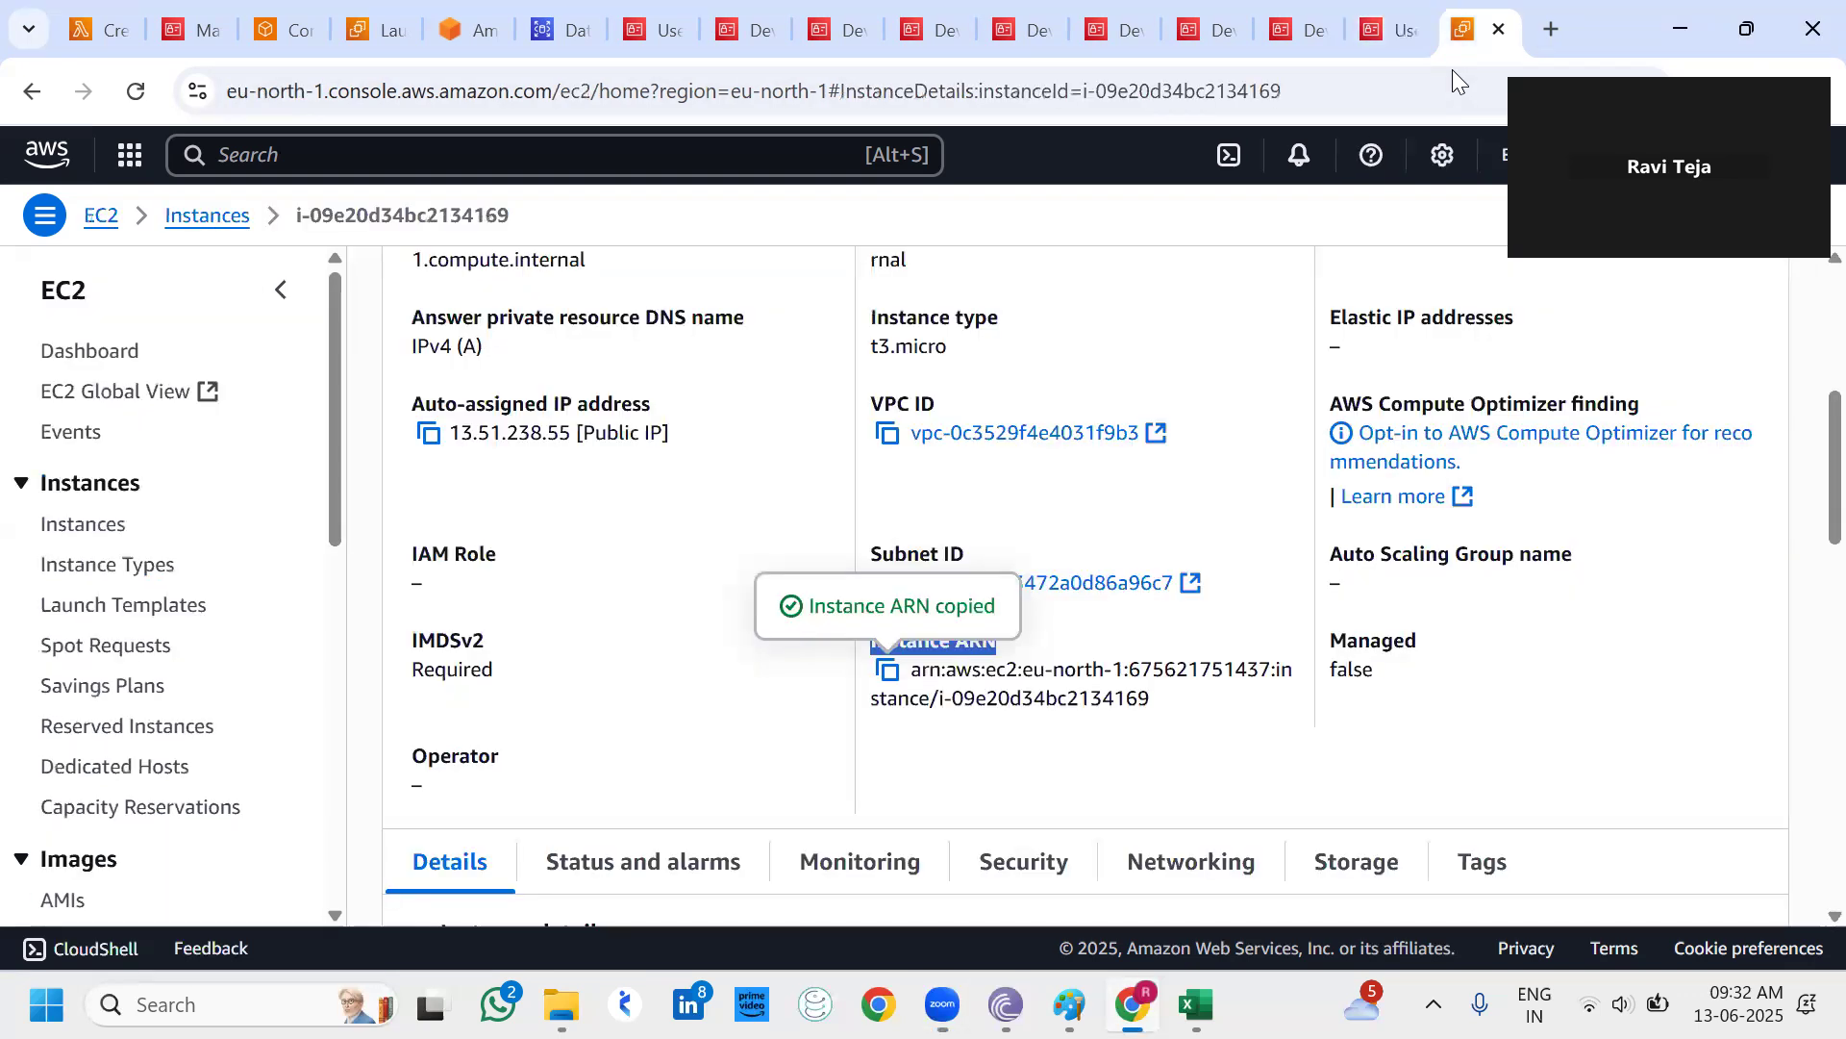
left_click(96, 525)
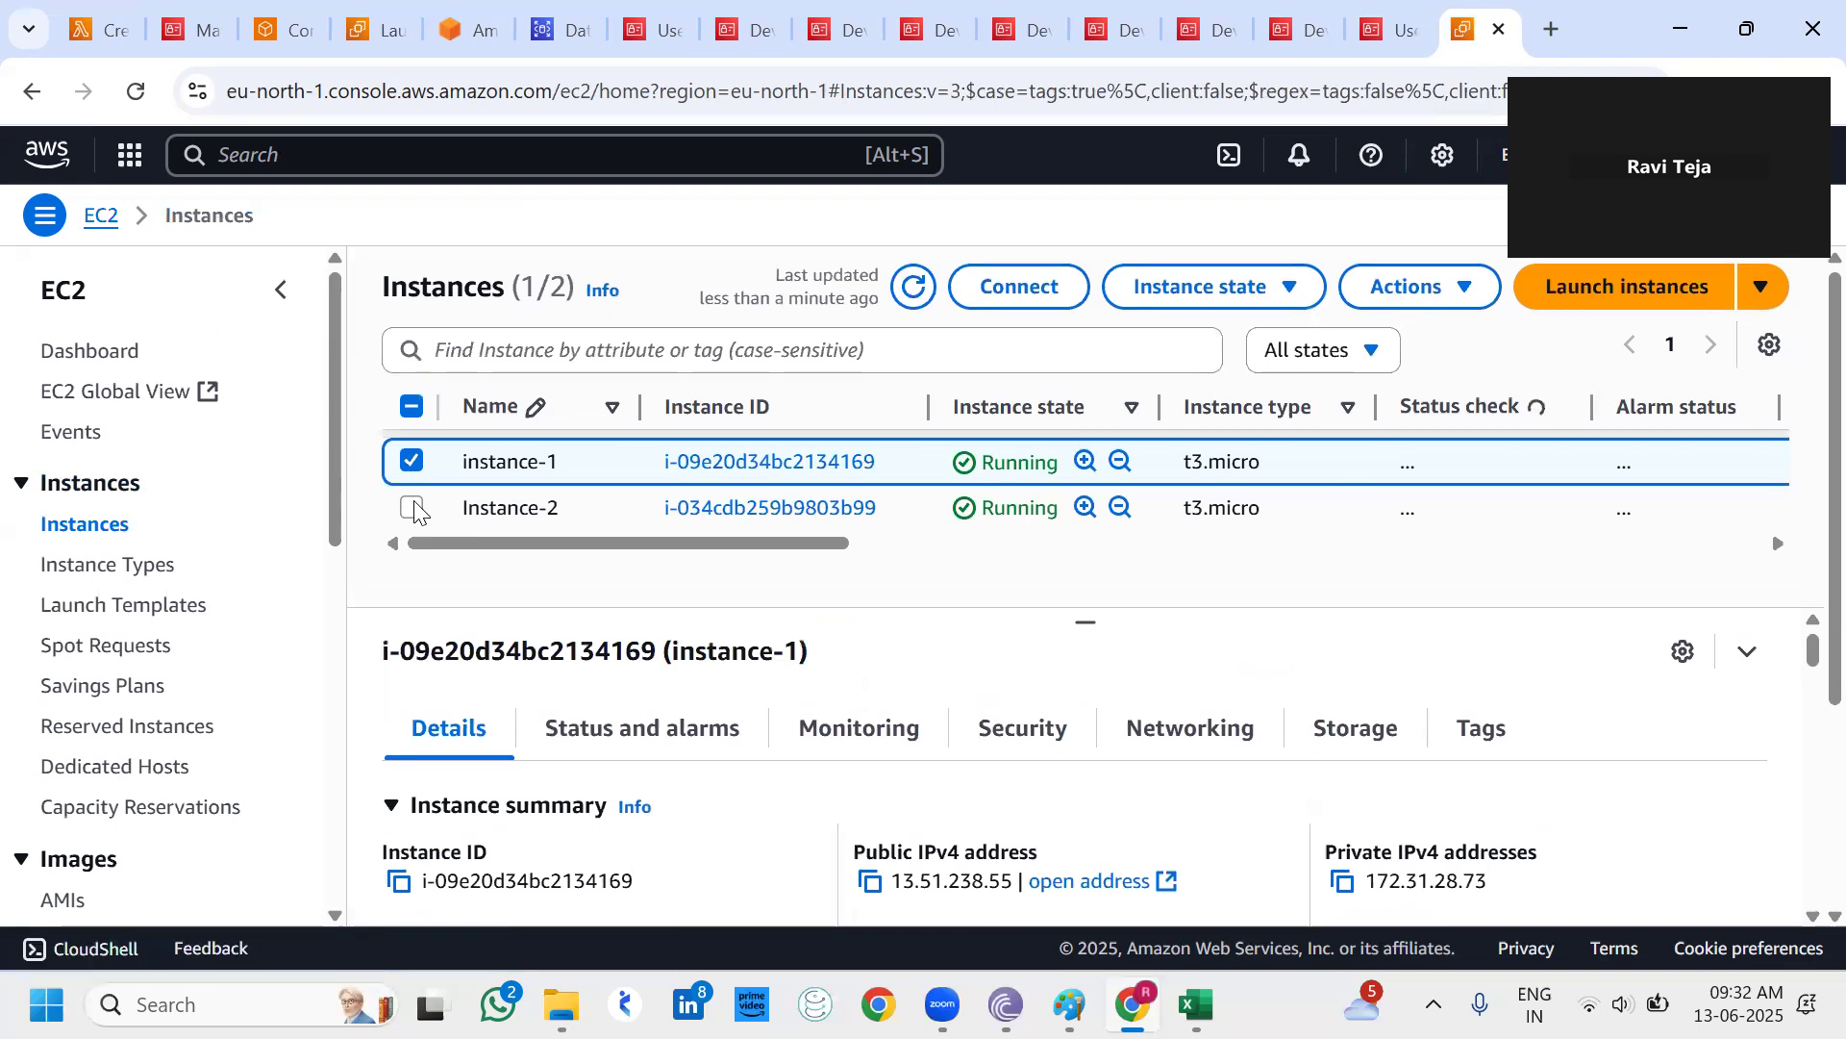
left_click(415, 511)
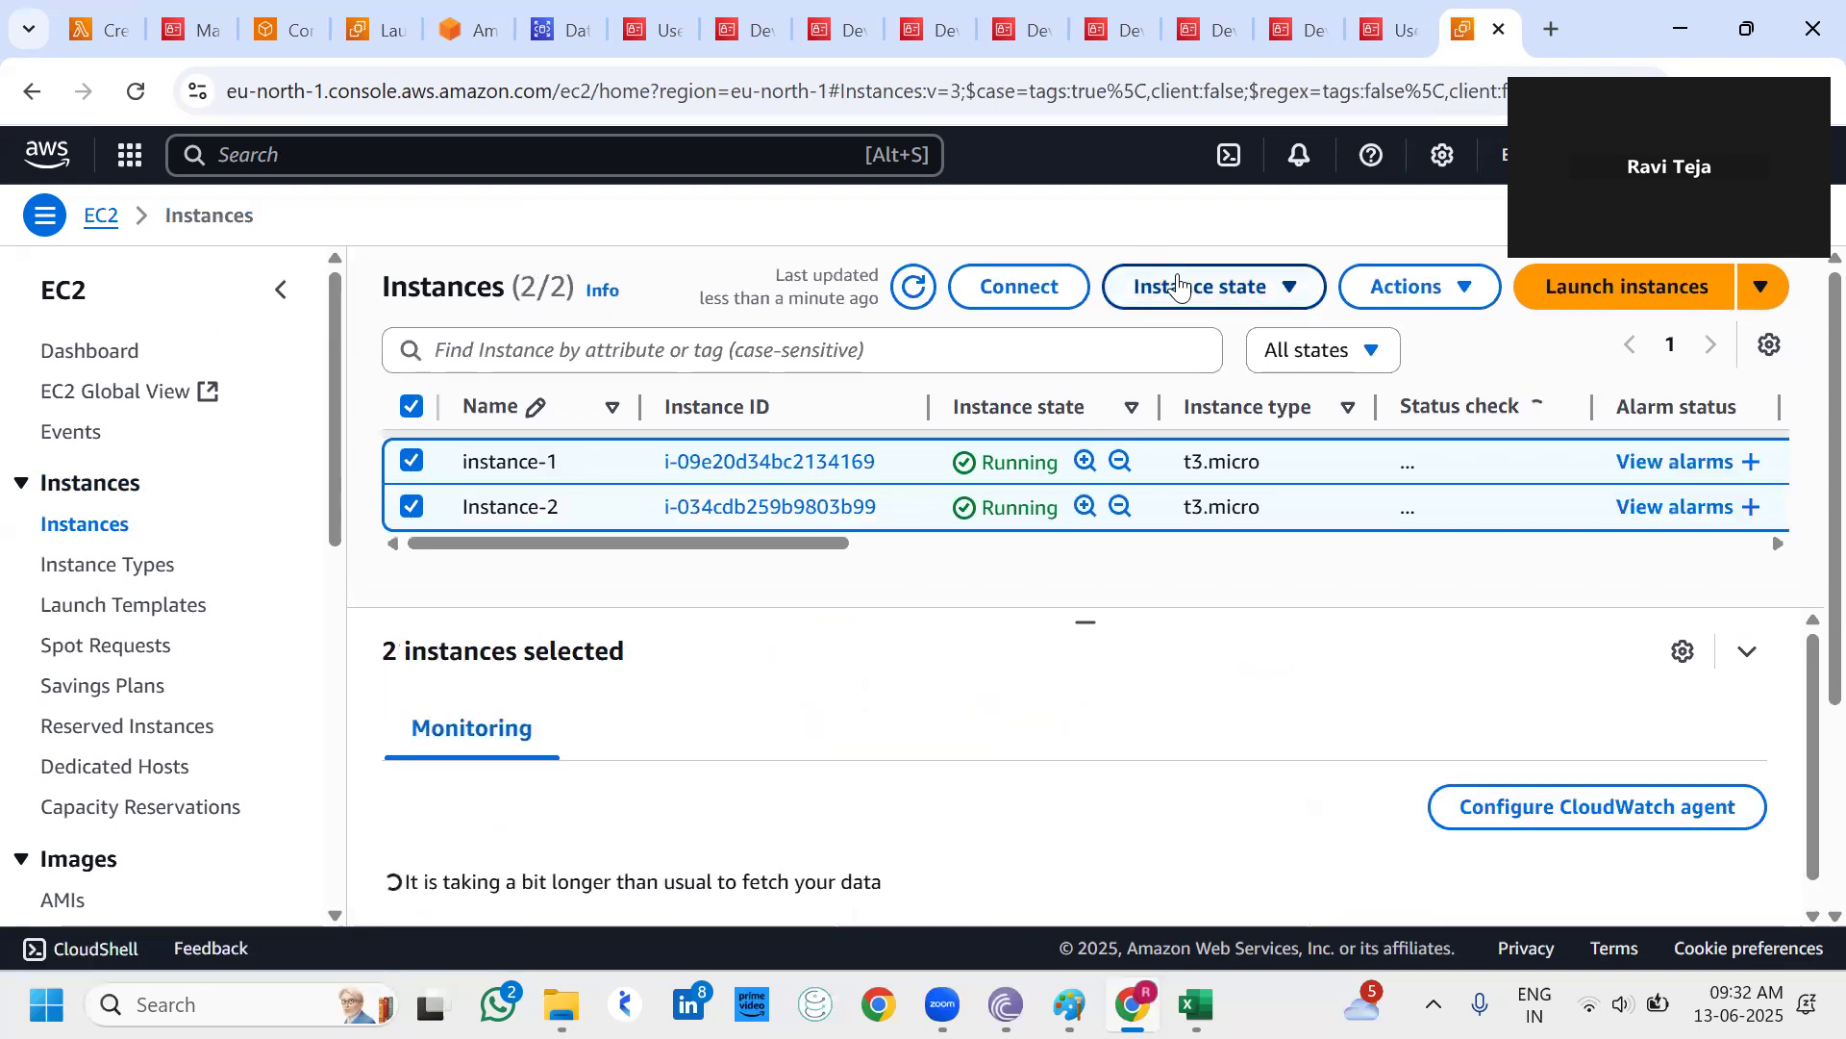
left_click(1176, 289)
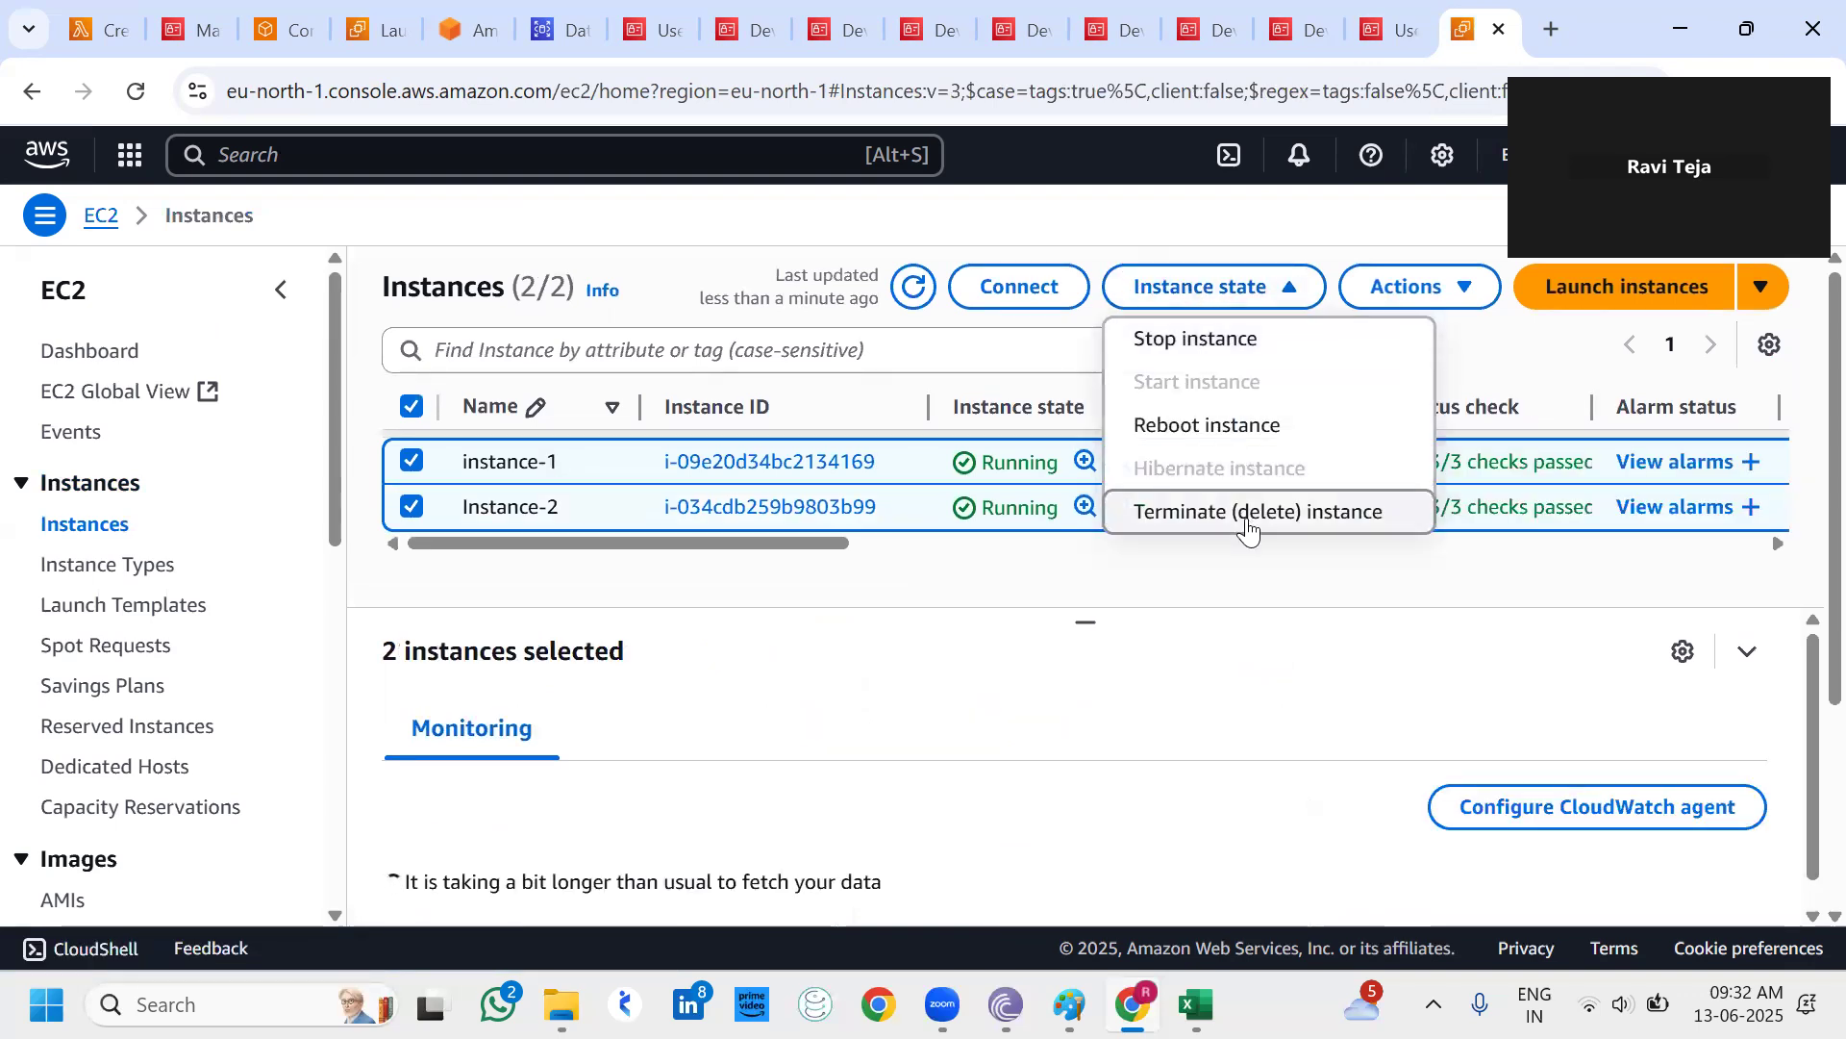
left_click(1247, 514)
left_click(1465, 824)
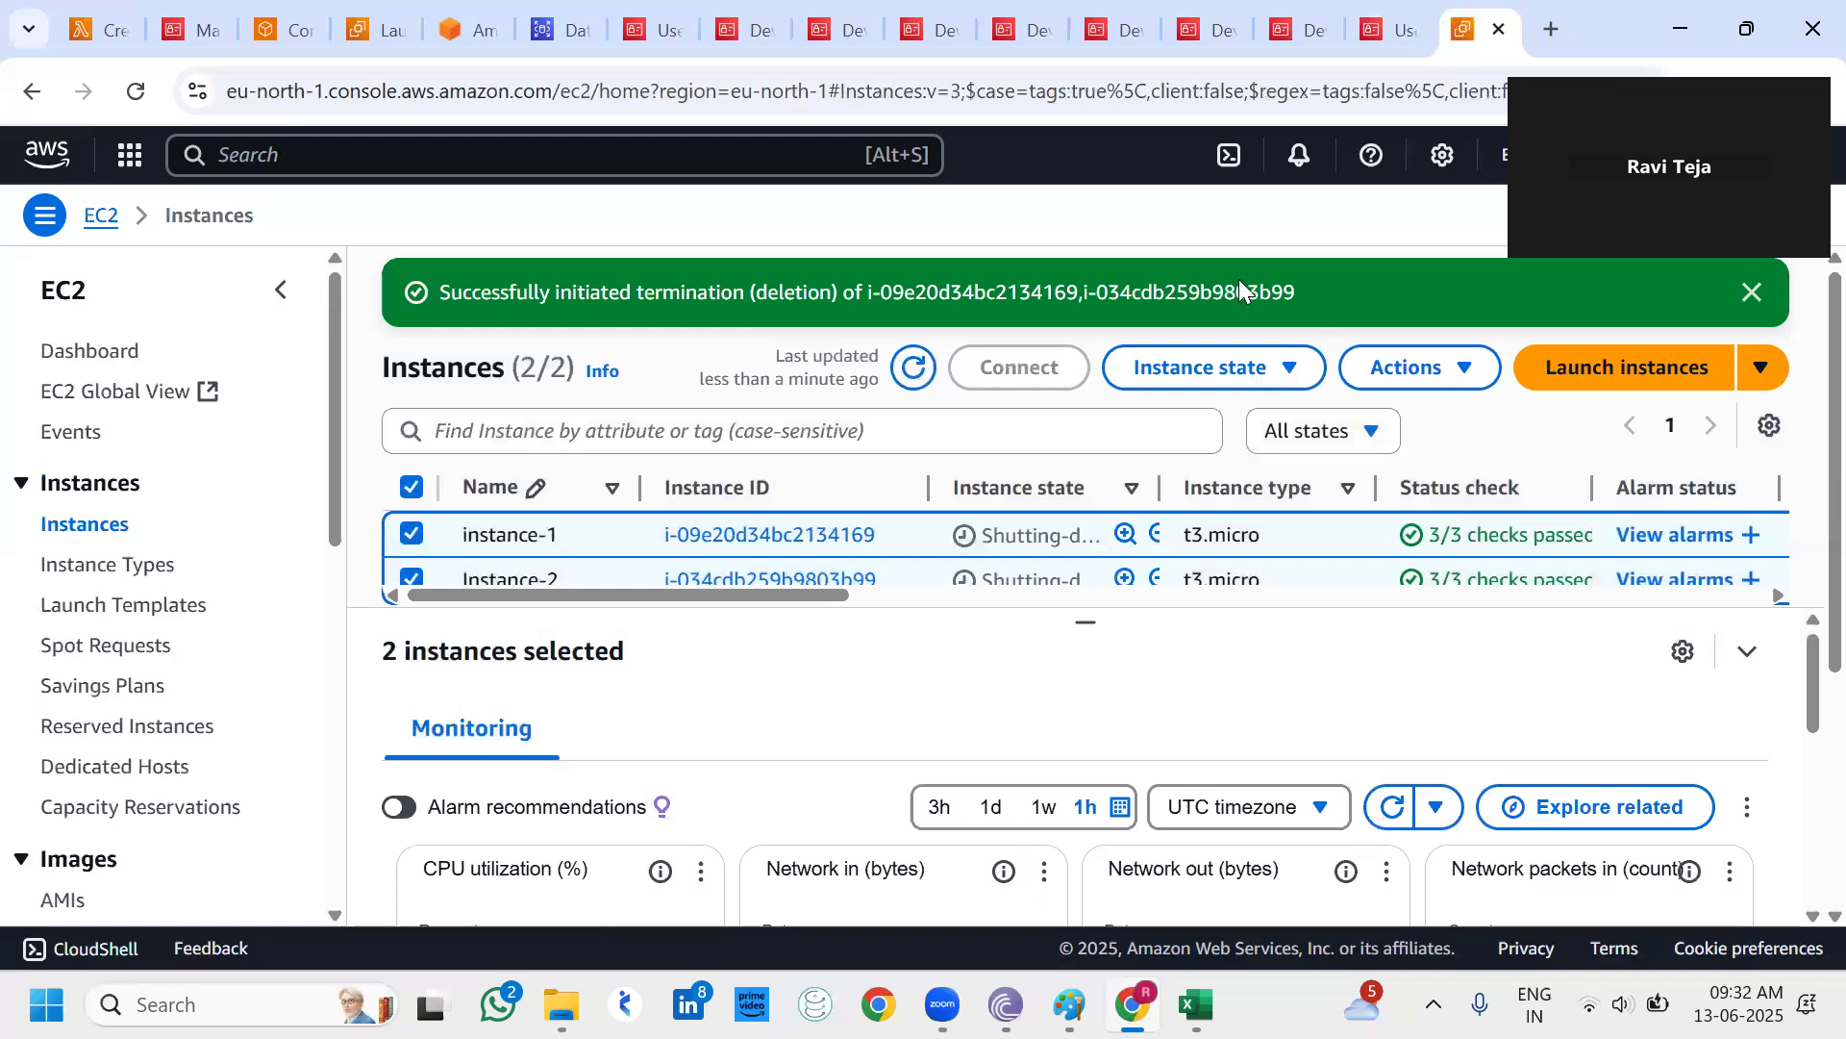
mouse_move(1295, 40)
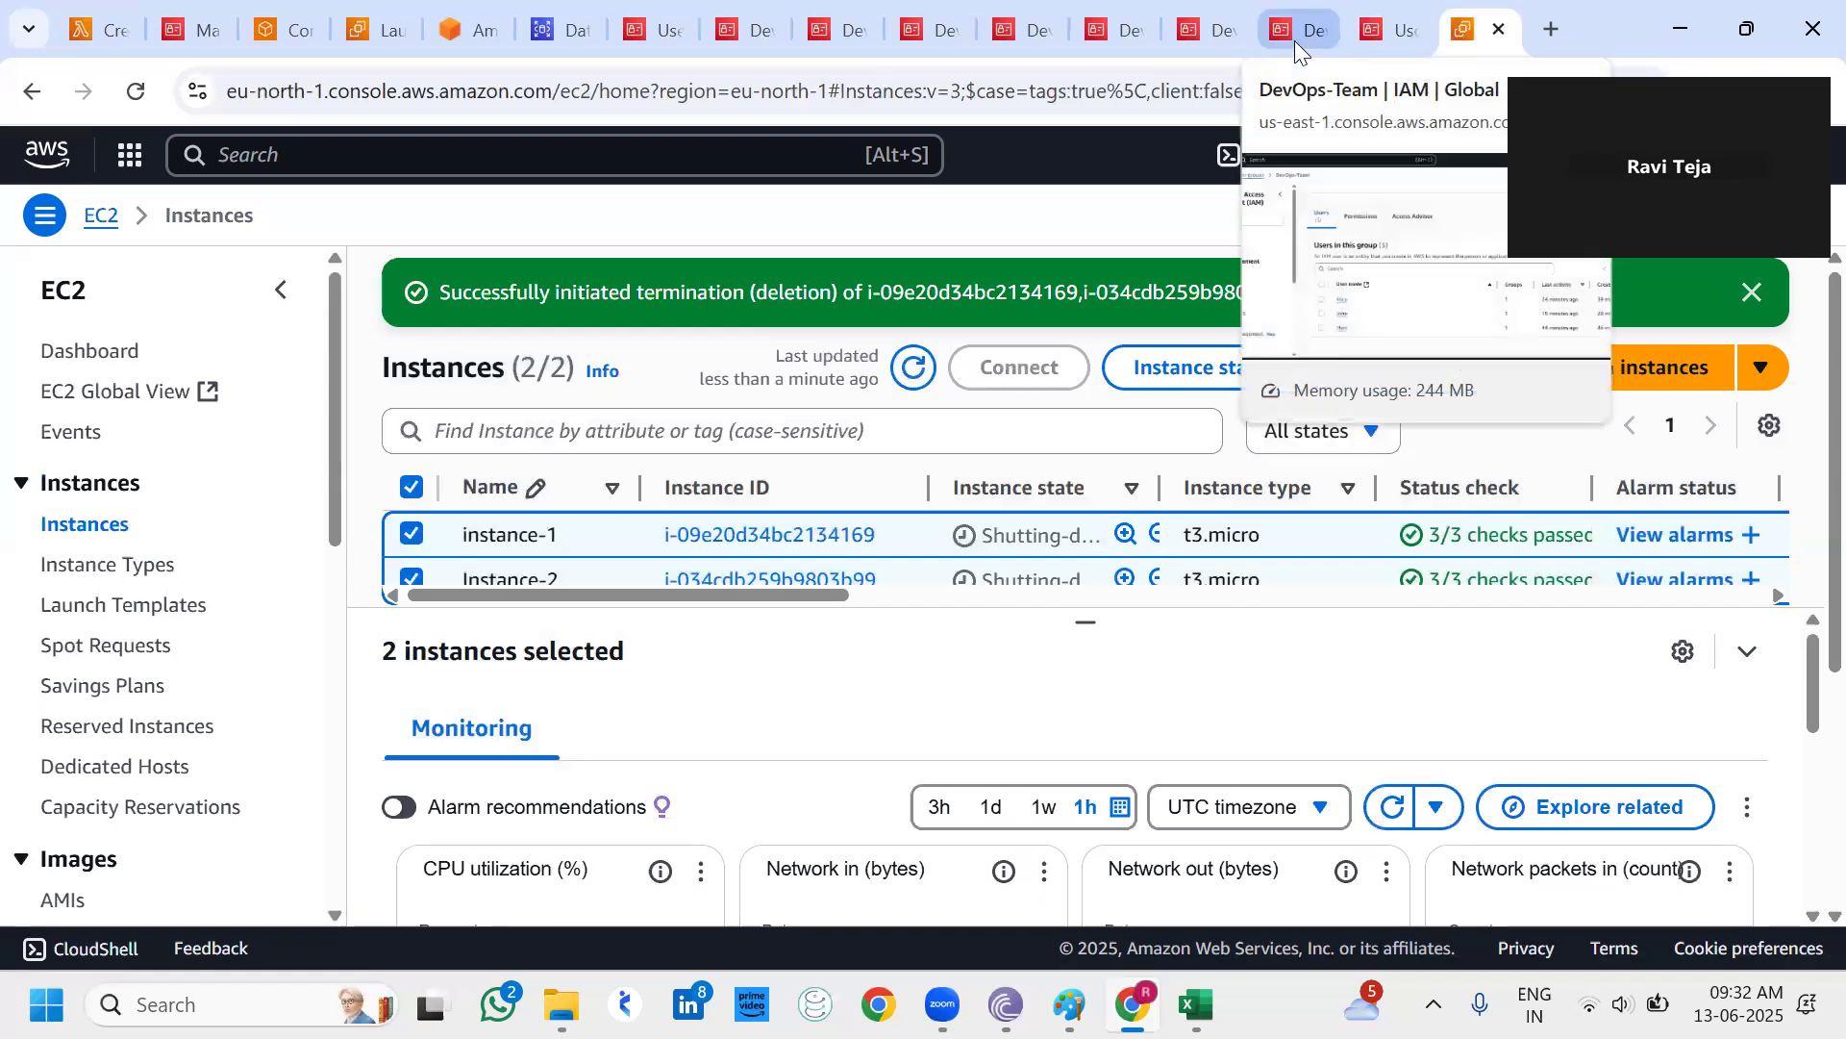